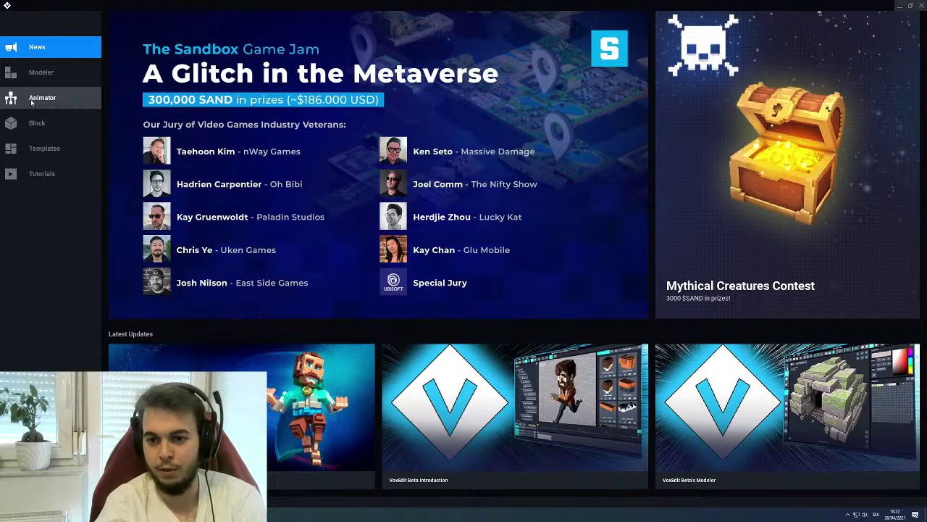
Open Gun Shop.vxr from Recent Files on the Animator start page
left_click(31, 102)
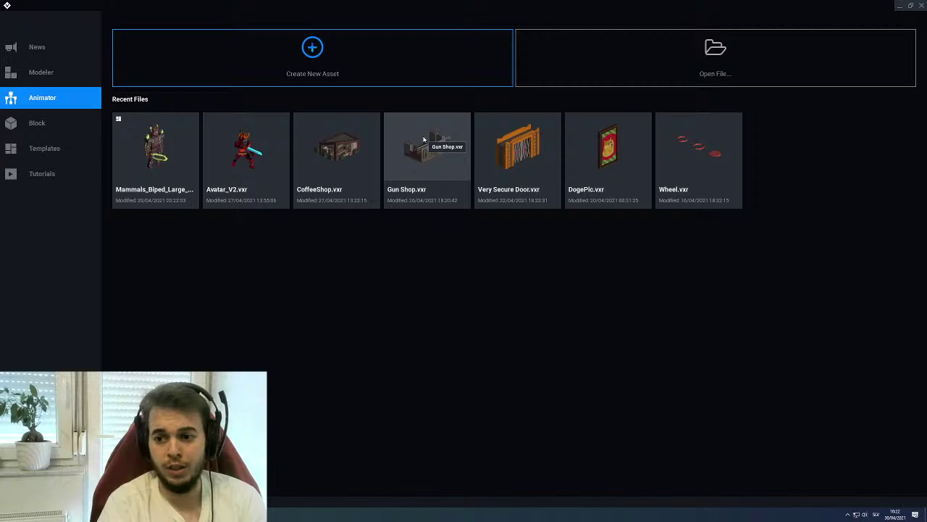
left_click(423, 153)
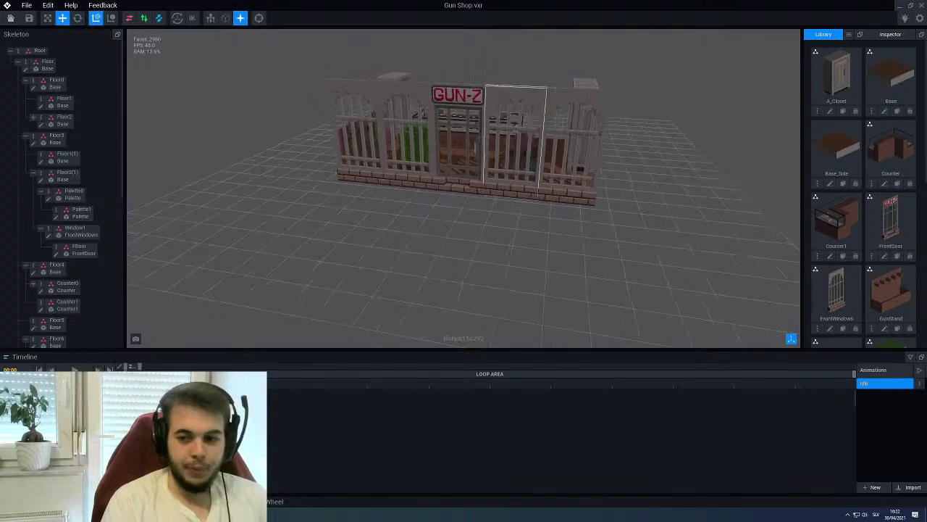
Select the left front window and open Window1/FrontWindows for voxel editing
scroll(500, 174, "up", 5)
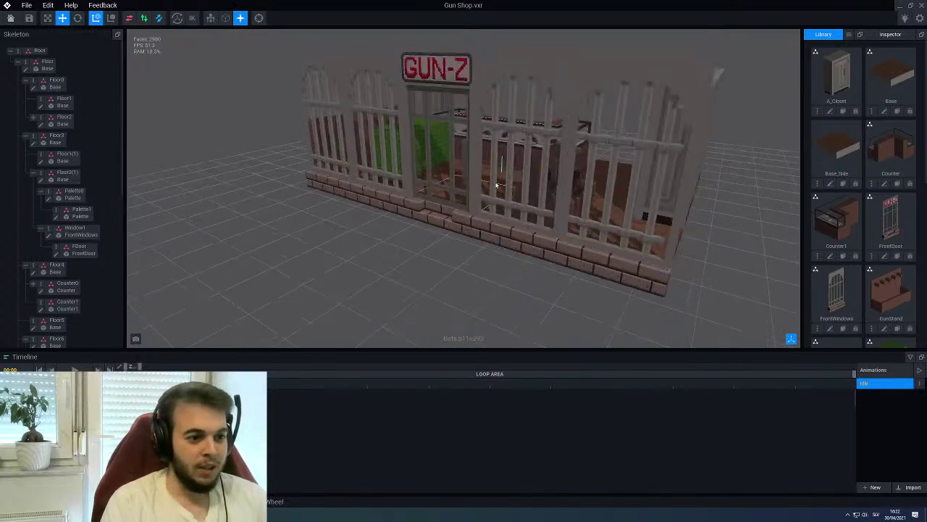
right_click_drag(483, 198, 469, 92)
scroll(521, 200, "down", 3)
left_click(470, 94)
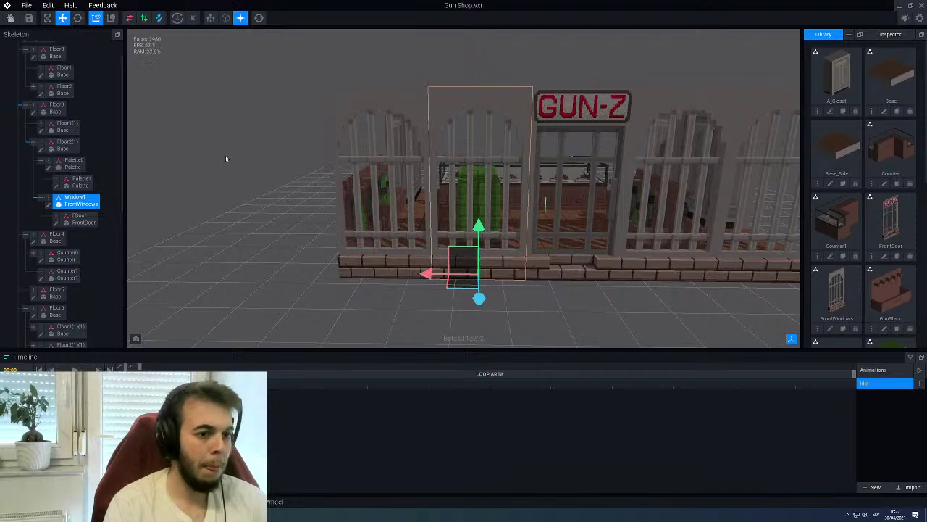
double_click(55, 202)
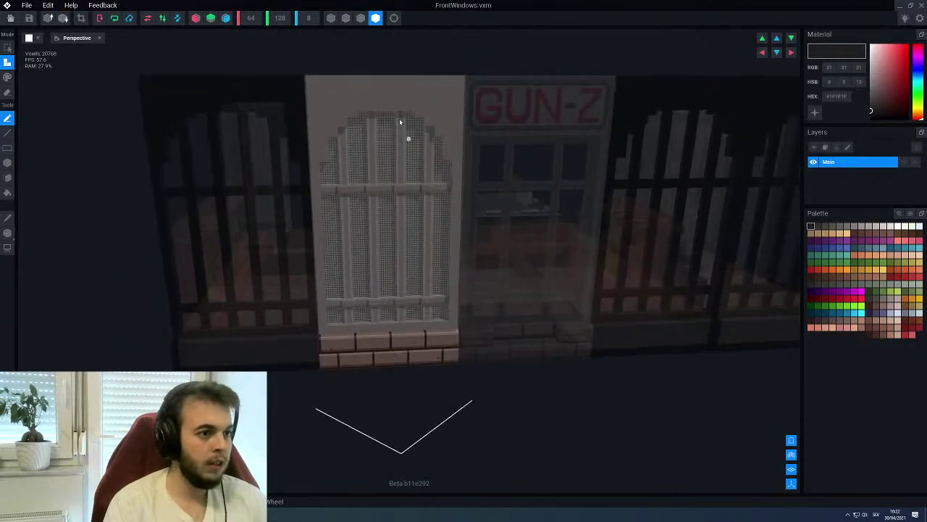
Box-erase the solid fill above the arched grille, then exit to the save prompt
left_click(361, 18)
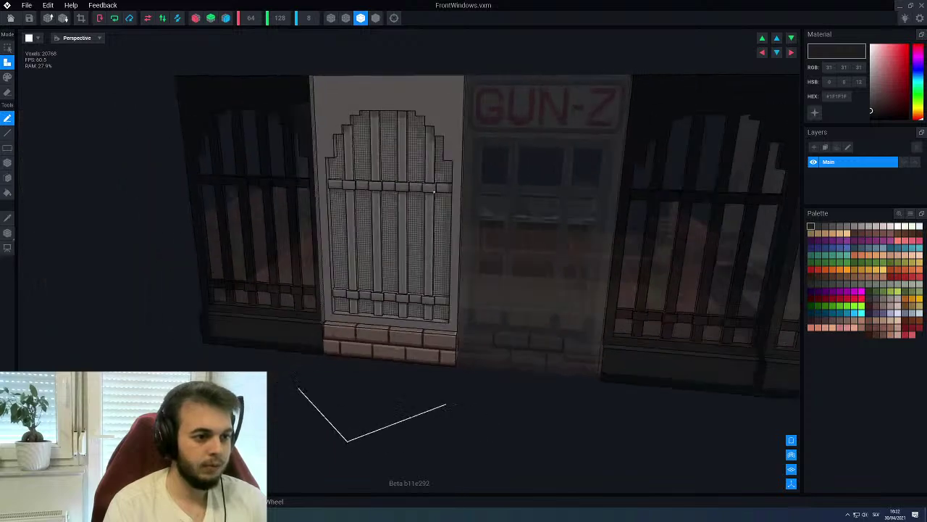
scroll(341, 167, "up", 3)
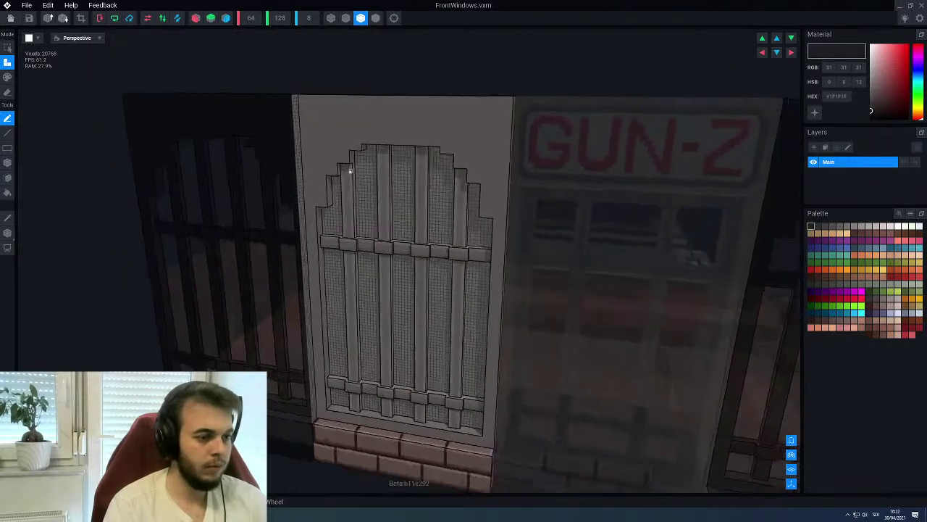
scroll(351, 173, "up", 3)
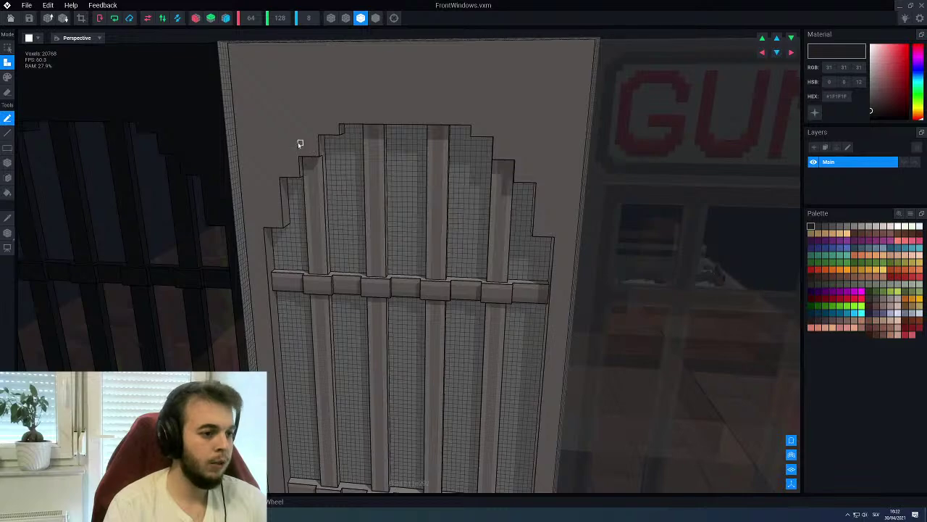
scroll(298, 141, "down", 1)
scroll(297, 140, "down", 1)
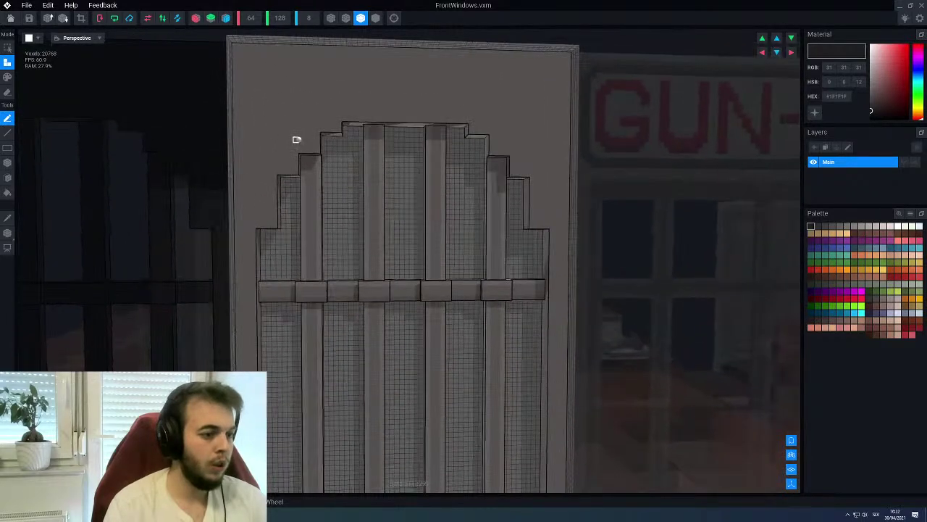
key("e")
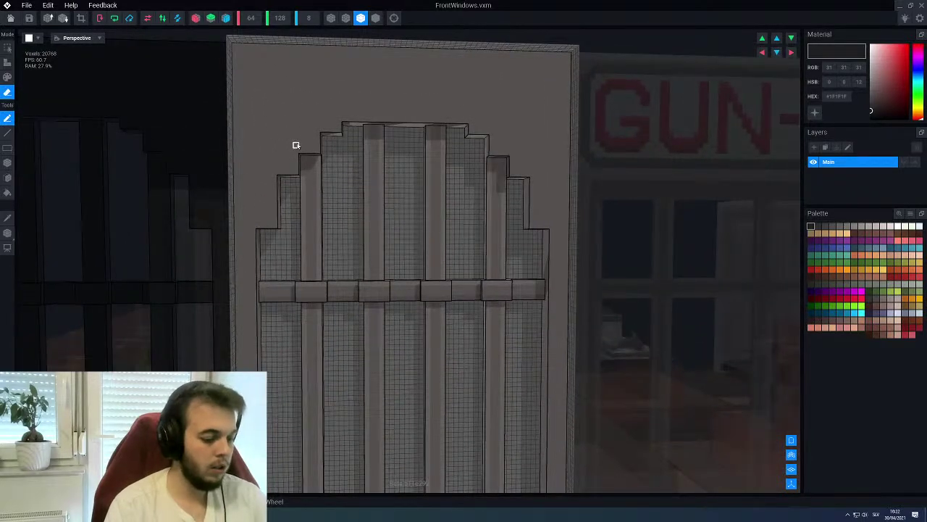
key("b")
left_click_drag(259, 227, 549, 118)
right_click_drag(548, 118, 266, 140)
scroll(496, 139, "up", 2)
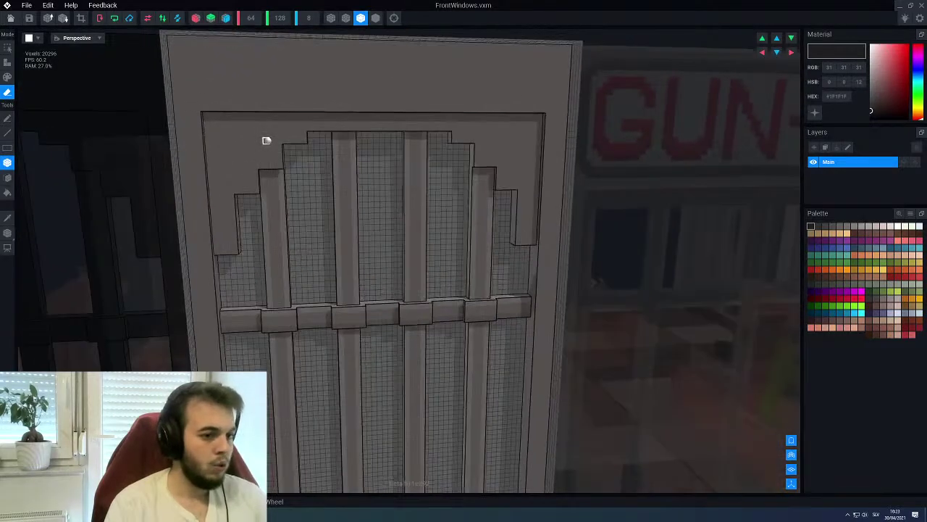
left_click(10, 18)
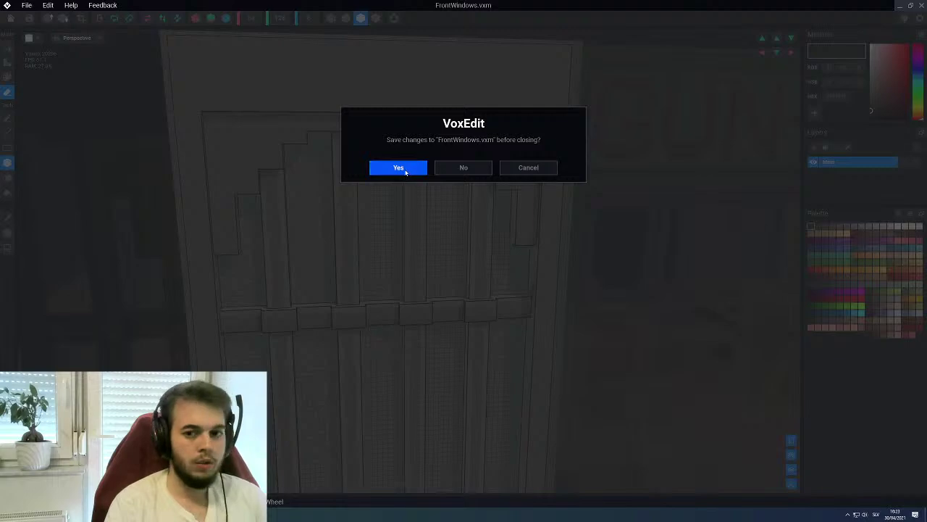
Save the carved window, then reselect and reopen the FrontWindows model
left_click(406, 172)
right_click_drag(428, 173, 464, 145)
scroll(429, 198, "up", 3)
scroll(442, 112, "up", 3)
scroll(464, 144, "down", 3)
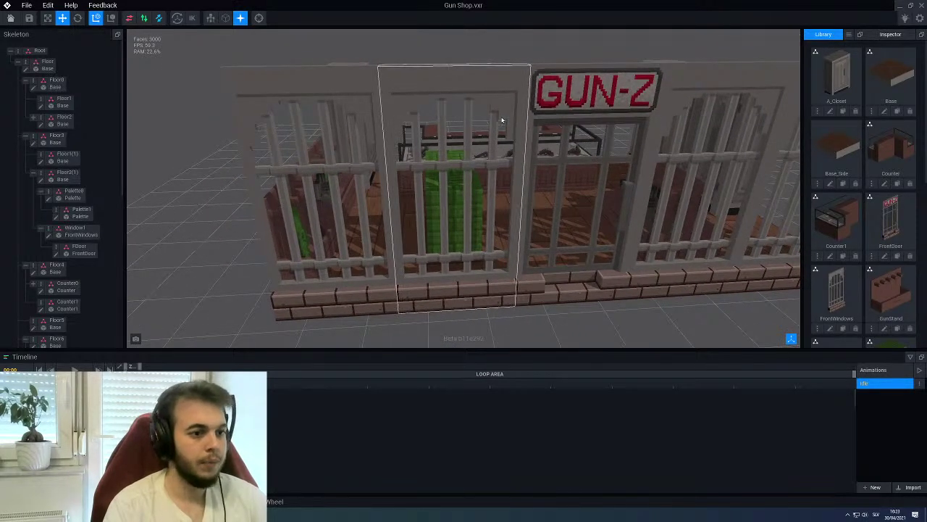
left_click(503, 124)
left_click(49, 203)
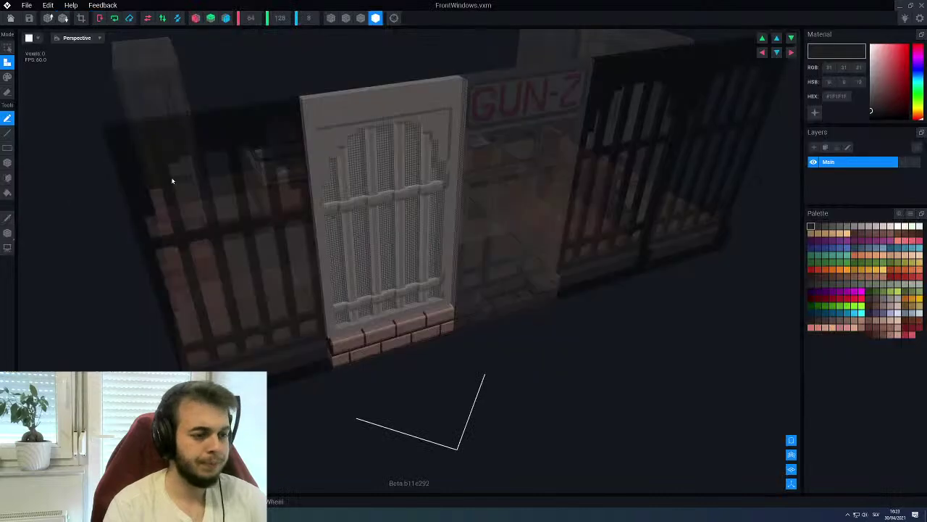
Sample the wall grey, choose a darker grey swatch, and switch to Paint mode
scroll(414, 146, "up", 4)
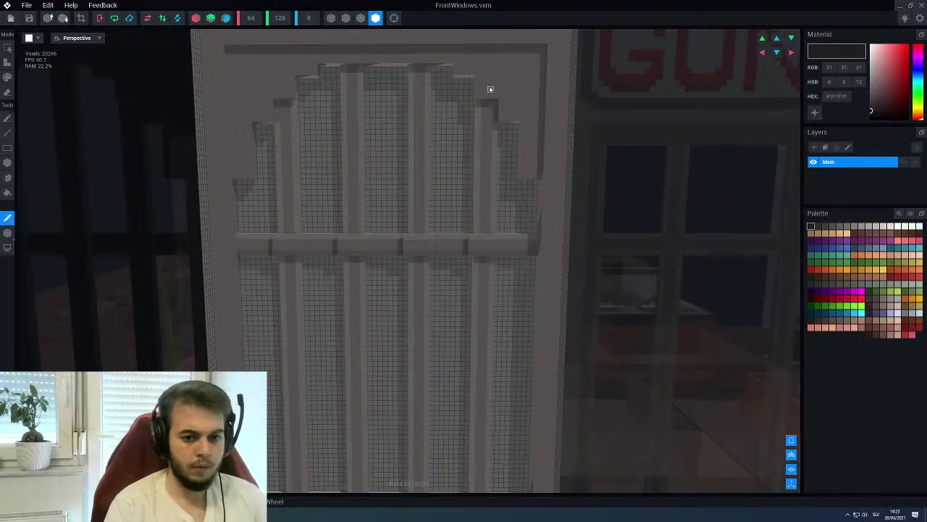
left_click(491, 90, "alt")
left_click(847, 227)
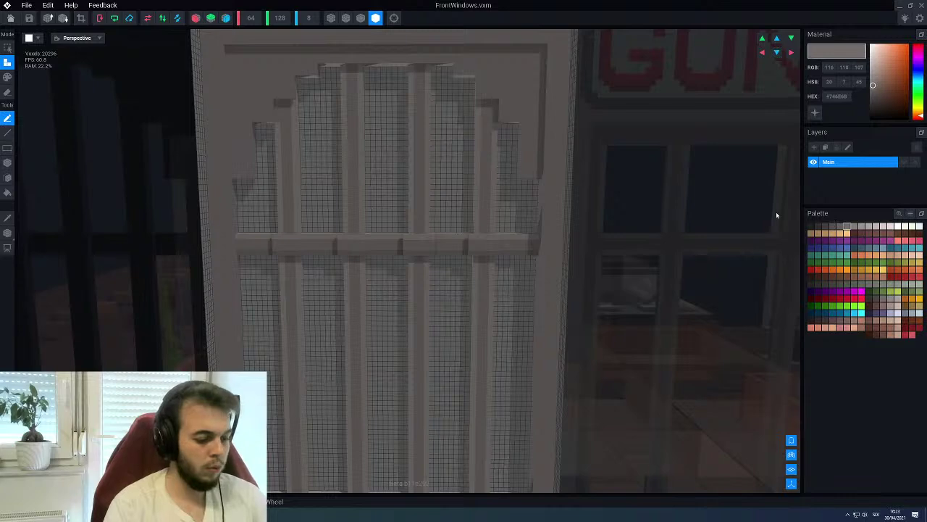
key("p")
key("l")
key("b")
Sample the window greys, choose a lighter grey swatch, and exit to the save prompt
scroll(519, 85, "down", 2)
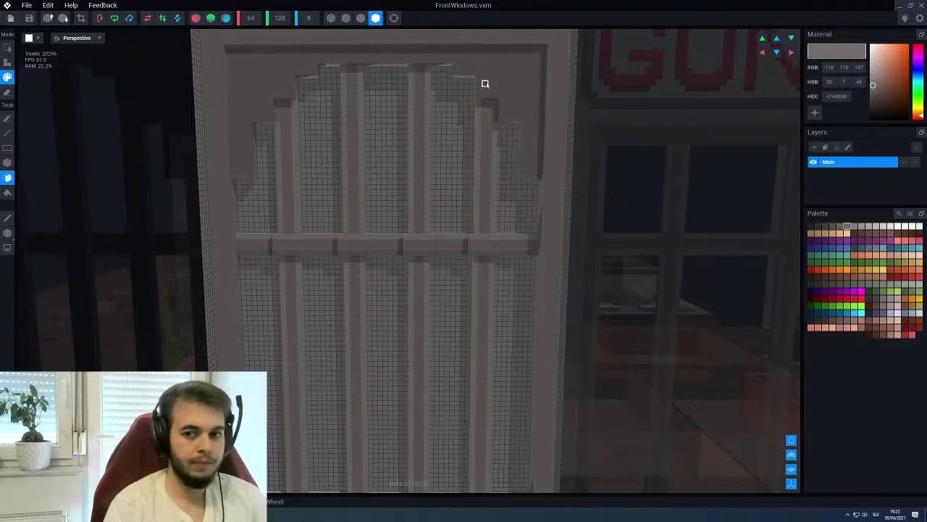
right_click_drag(489, 142, 470, 155)
left_click(464, 147, "alt")
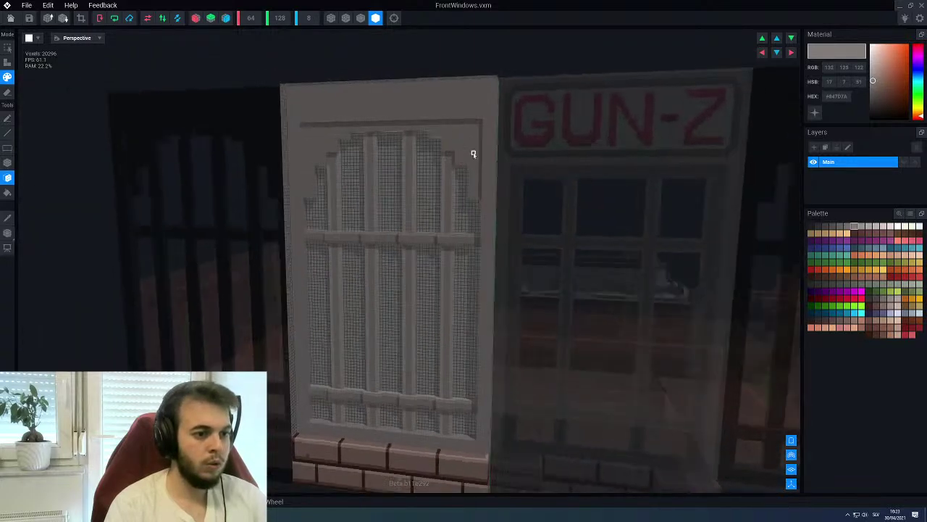
left_click(486, 152, "alt")
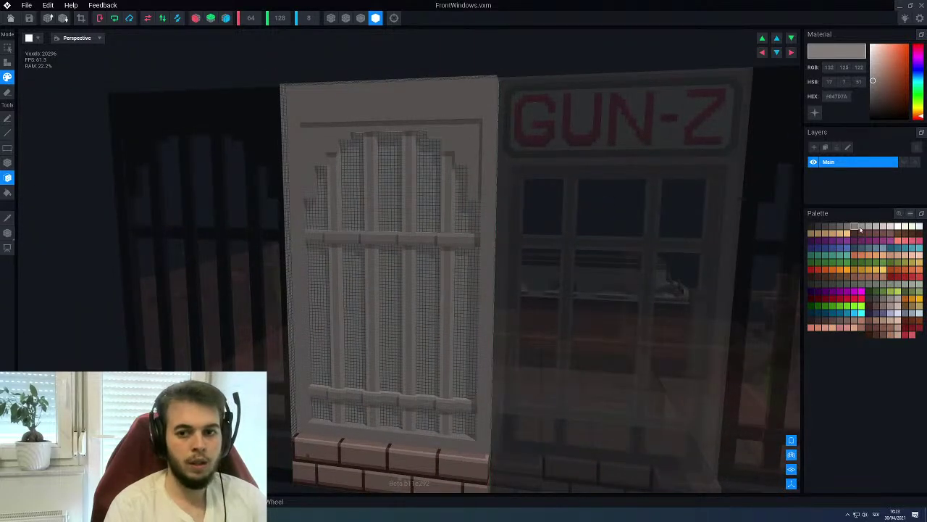
left_click(860, 227)
right_click_drag(457, 114, 473, 185)
scroll(472, 186, "up", 5)
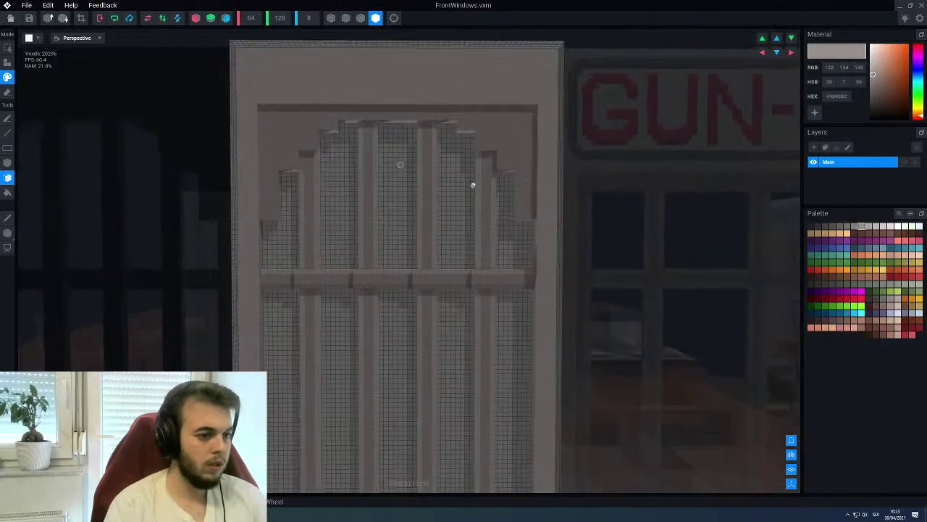
scroll(281, 129, "down", 3)
left_click(10, 17)
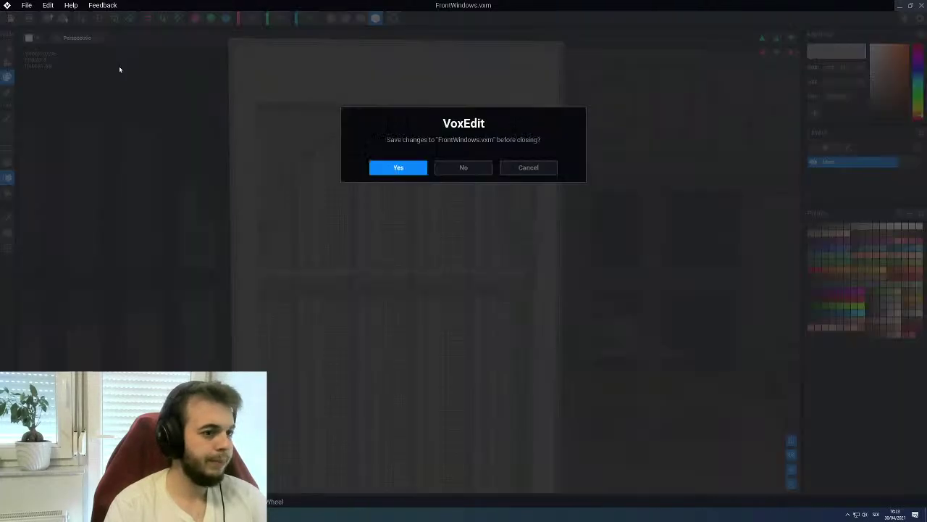
Save the front window and open the FrontDoor model for editing
left_click(397, 169)
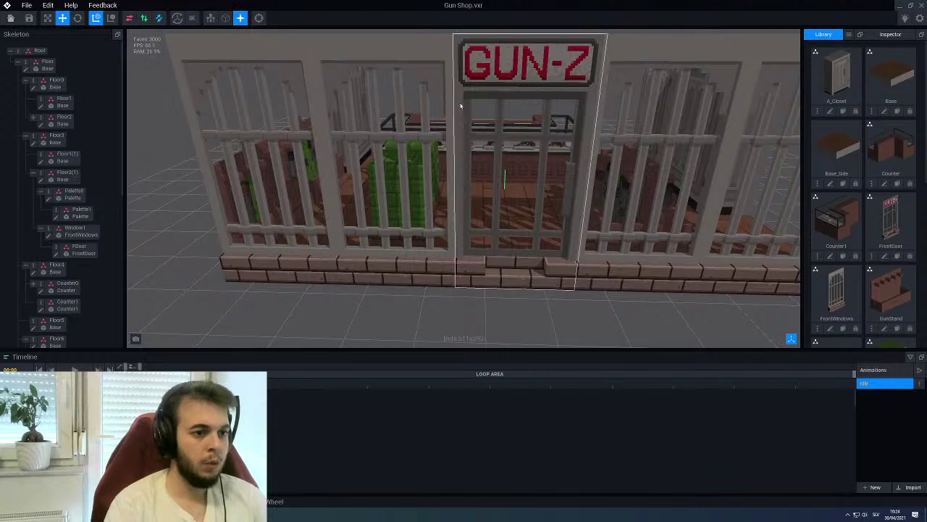
left_click(78, 250)
scroll(102, 171, "down", 2)
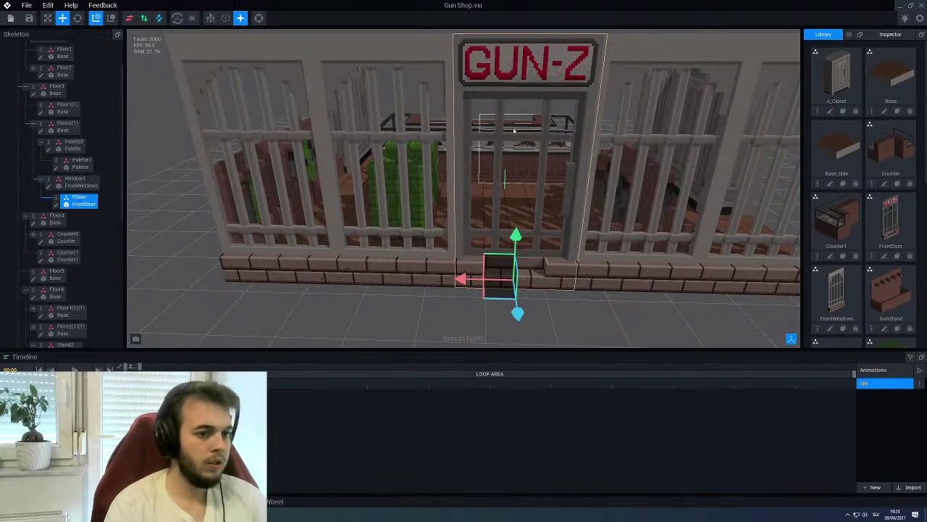
left_click(58, 204)
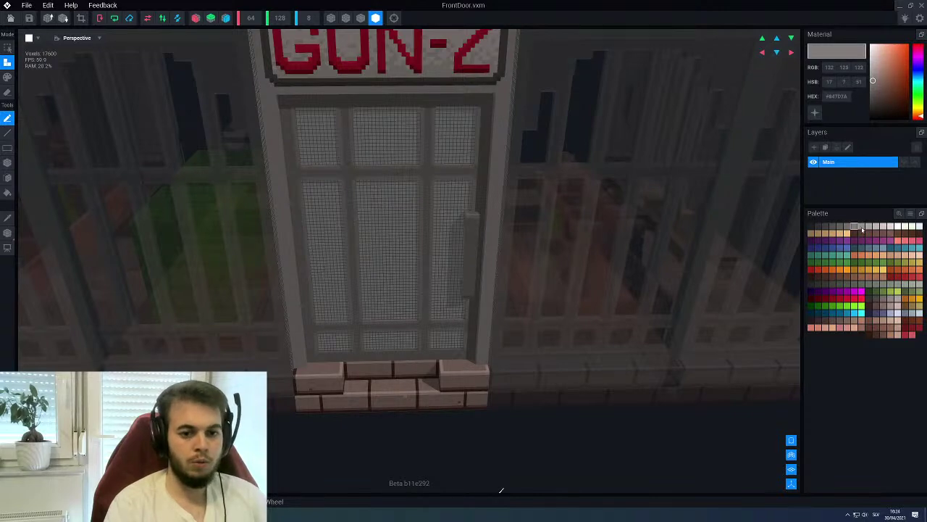
Pick a light grey in Paint fill mode, then close FrontDoor and save it
left_click(862, 229)
key("p")
key("f")
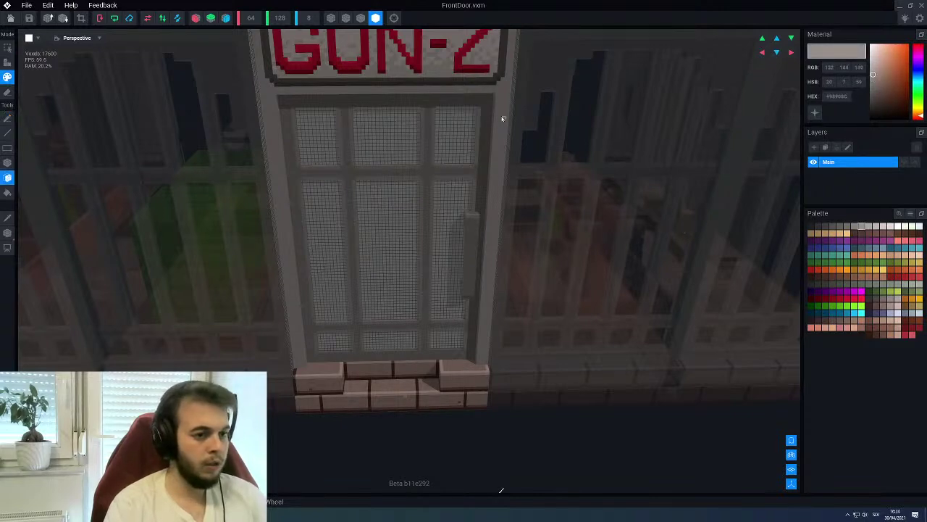
right_click_drag(498, 111, 345, 157)
key("g")
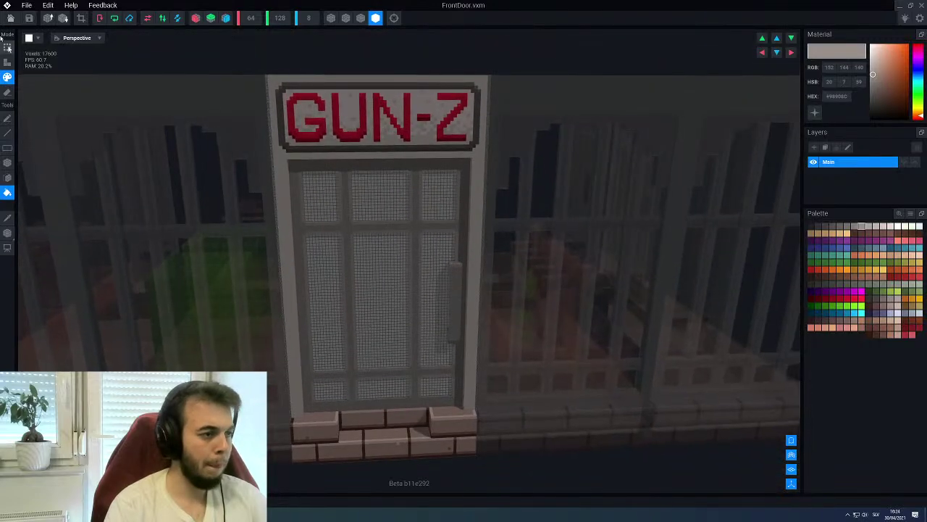
left_click(9, 18)
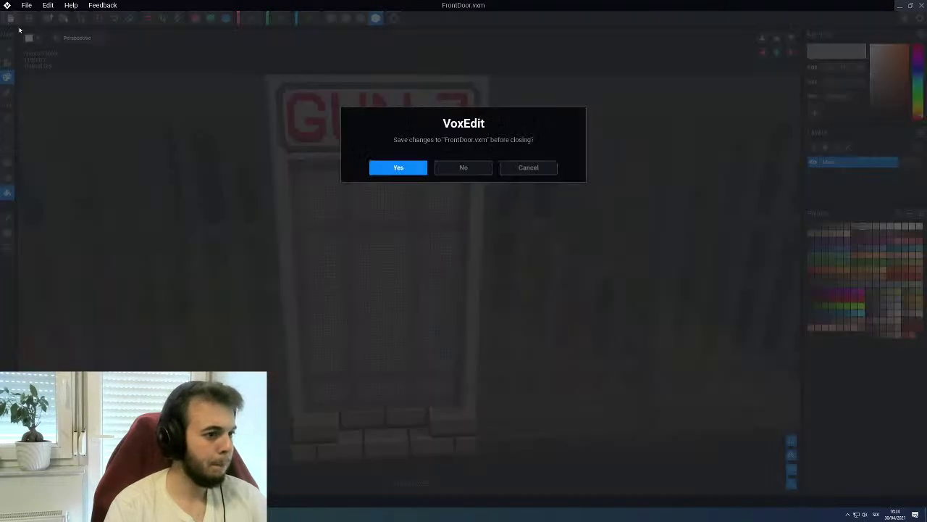
left_click(398, 168)
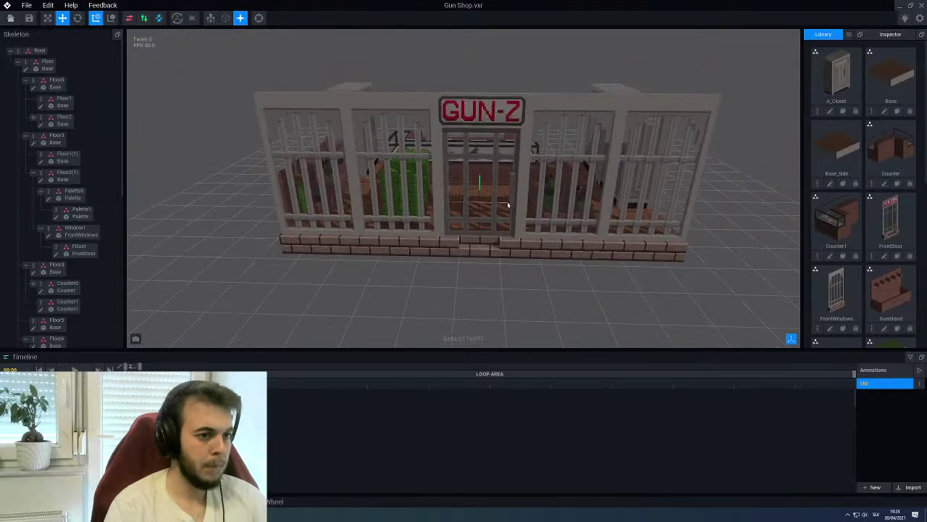
Orbit around the shop, then start cloning the Palette model from the Library
right_click_drag(528, 196, 485, 167)
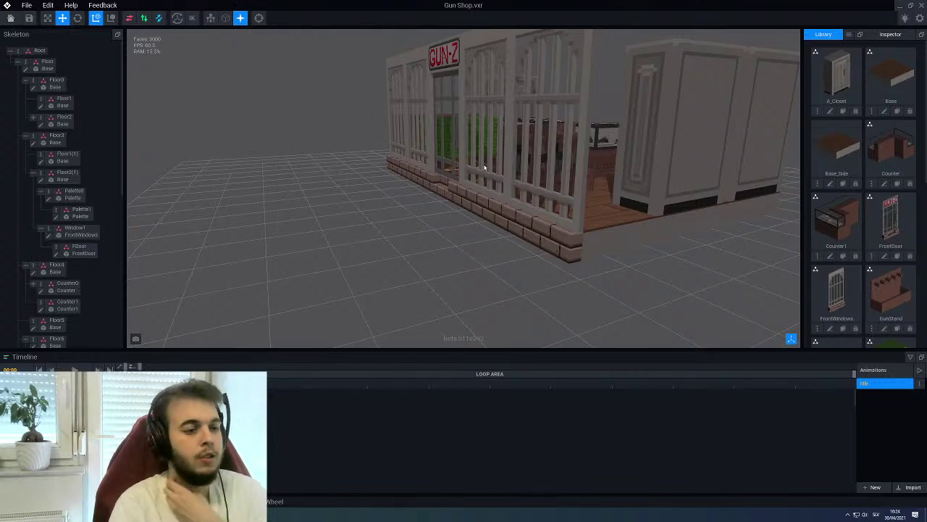
right_click_drag(484, 167, 491, 186)
scroll(482, 181, "up", 3)
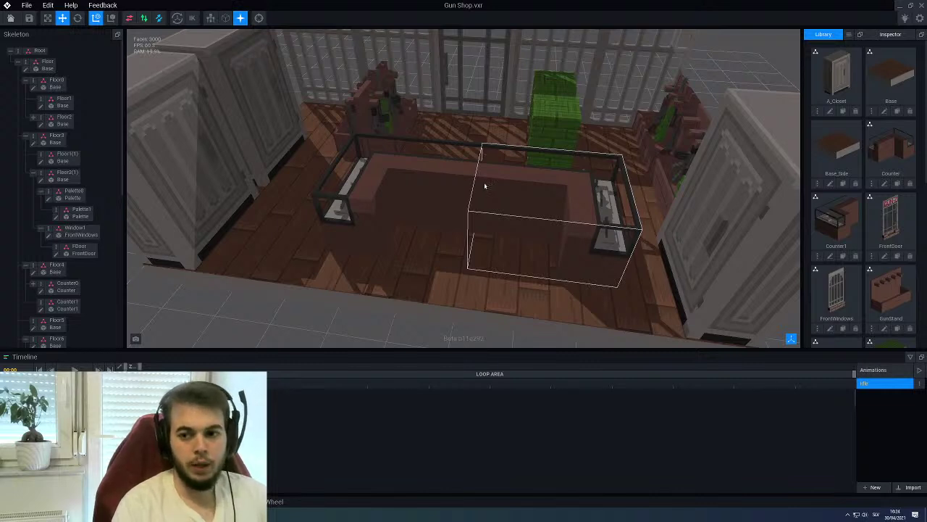
right_click_drag(478, 182, 480, 182)
scroll(840, 106, "down", 3)
scroll(840, 106, "down", 3)
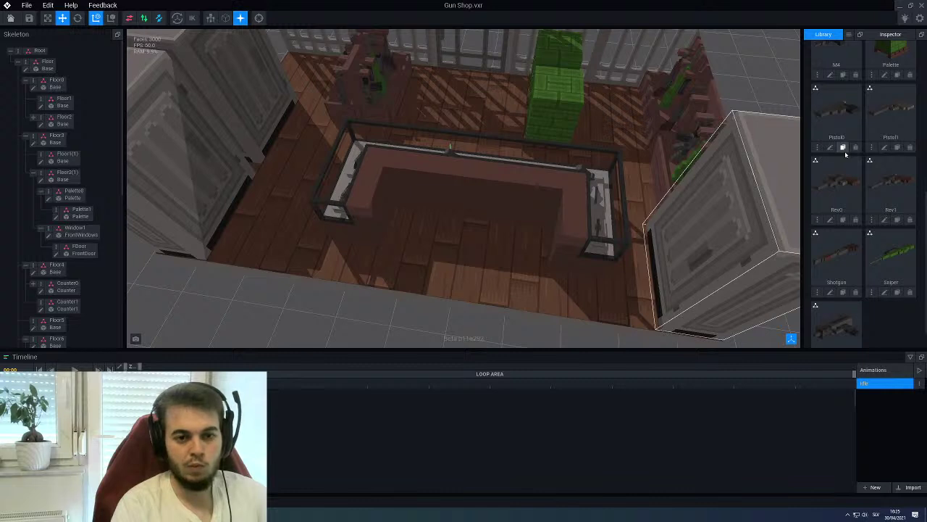
scroll(846, 155, "up", 1)
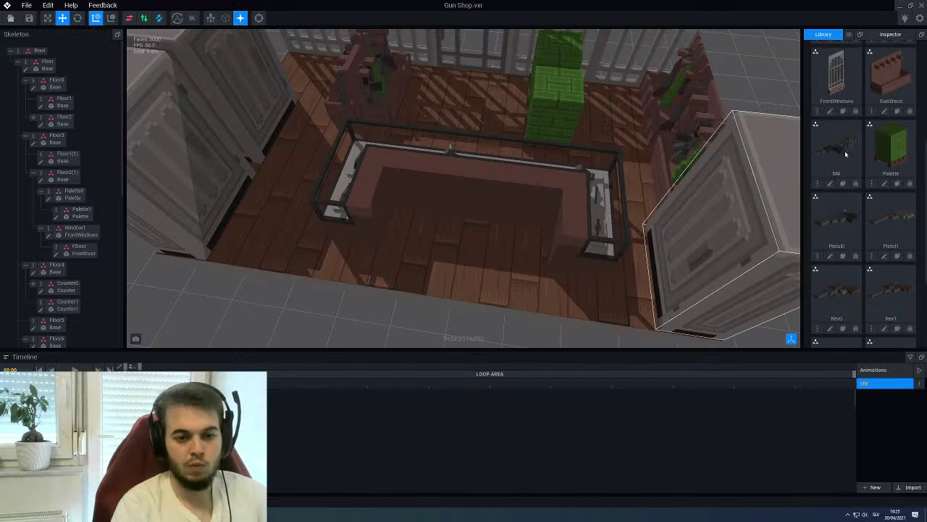
left_click(896, 183)
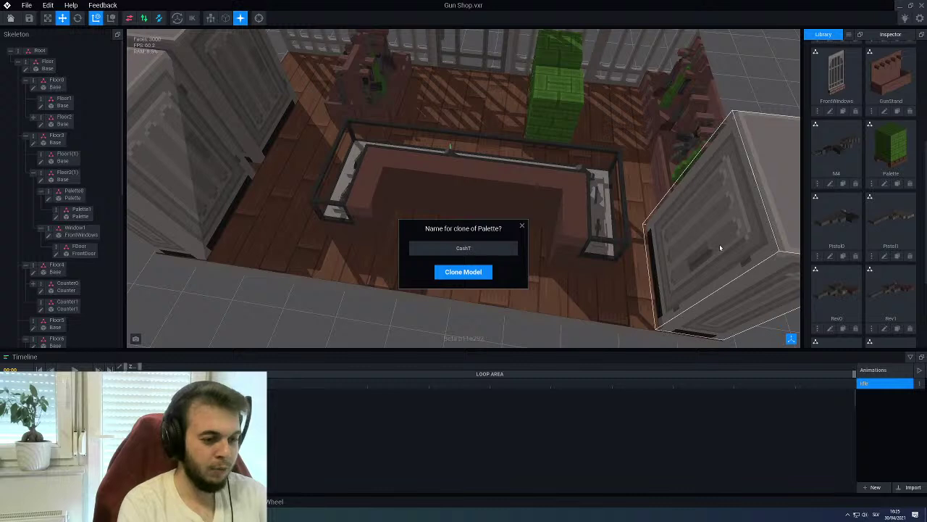
Name the Palette clone CashTerminal and open CashTerminal.vxm for editing
type("CashTerminal")
key("Return")
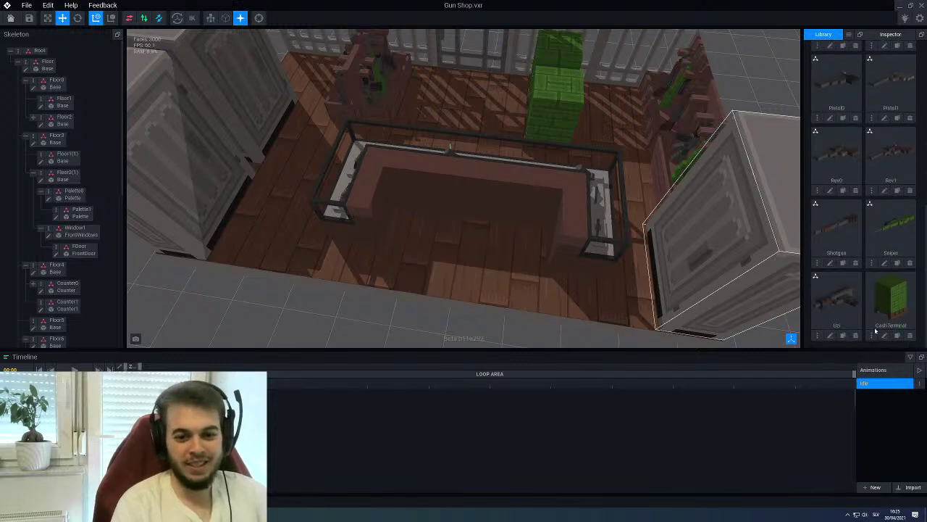
left_click(884, 329)
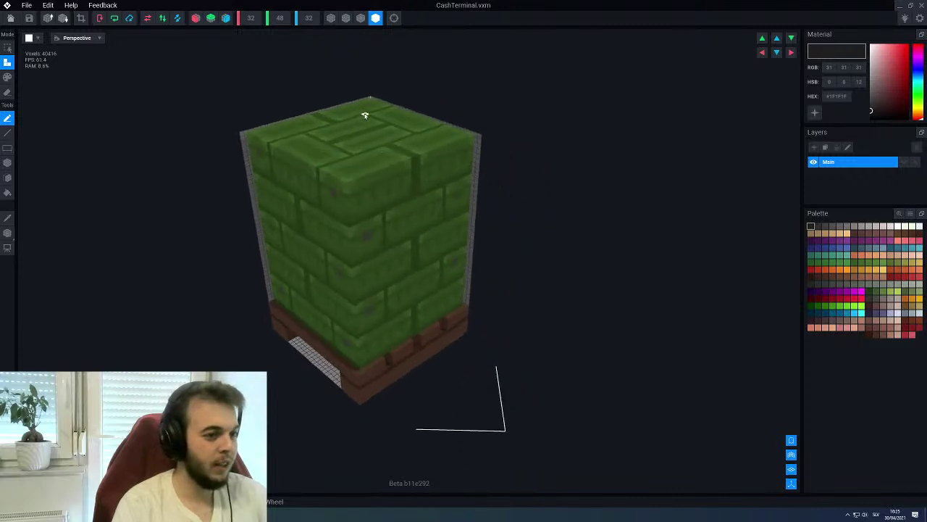
Erase every voxel from the CashTerminal model with a box selection
key("e")
key("f")
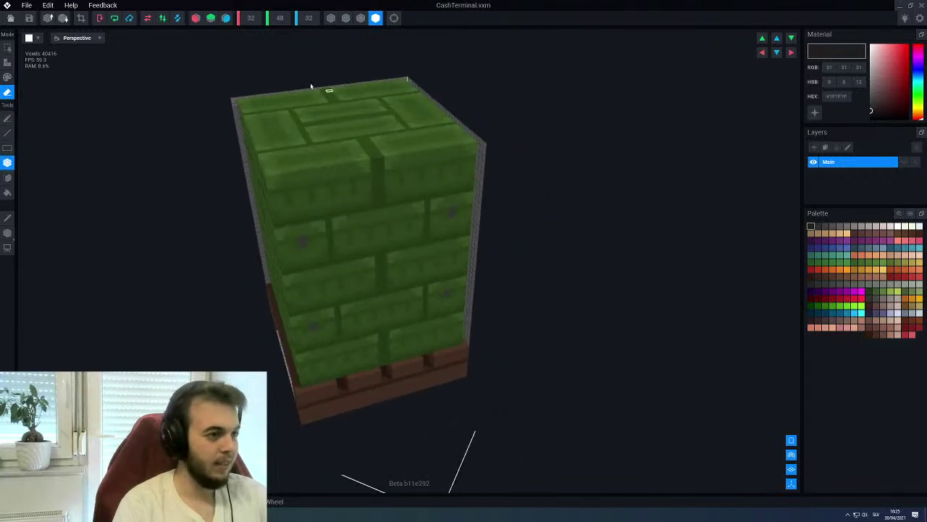
left_click(196, 18)
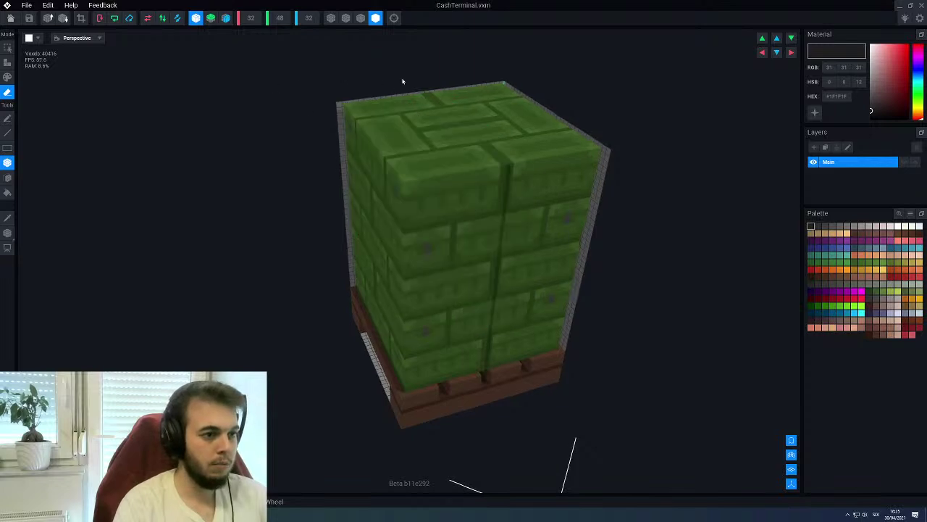
mouse_move(421, 93)
left_mouse_down()
mouse_move(394, 377)
mouse_move(402, 428)
left_mouse_up()
right_click_drag(422, 321, 429, 295)
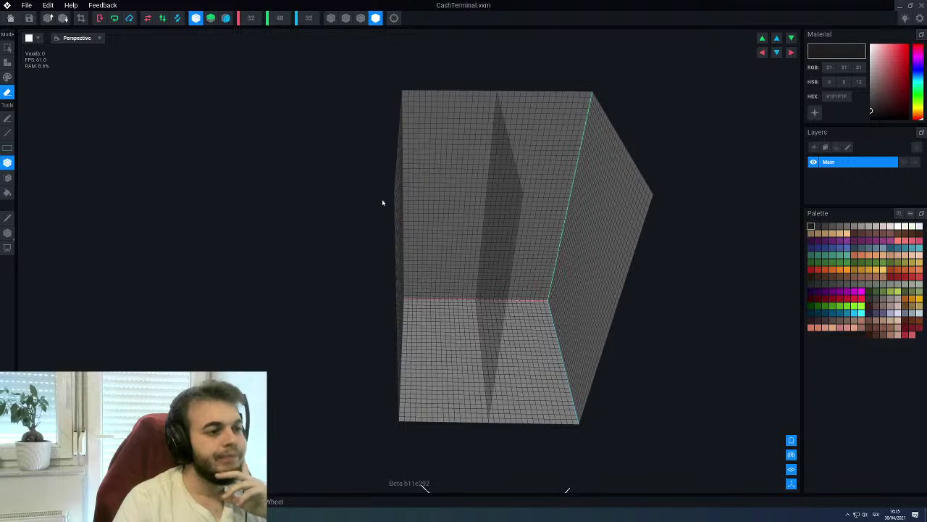
Resize the grid to 12 × 12 × 6 voxels and pick a dark brownish-grey colour
left_click(257, 23)
type("12")
key("Return")
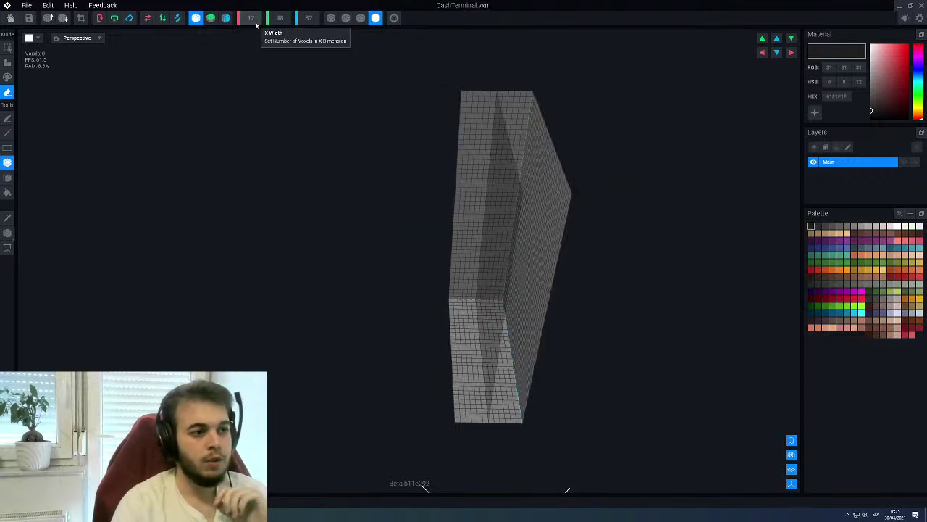
key("Tab")
type("6")
key("Return")
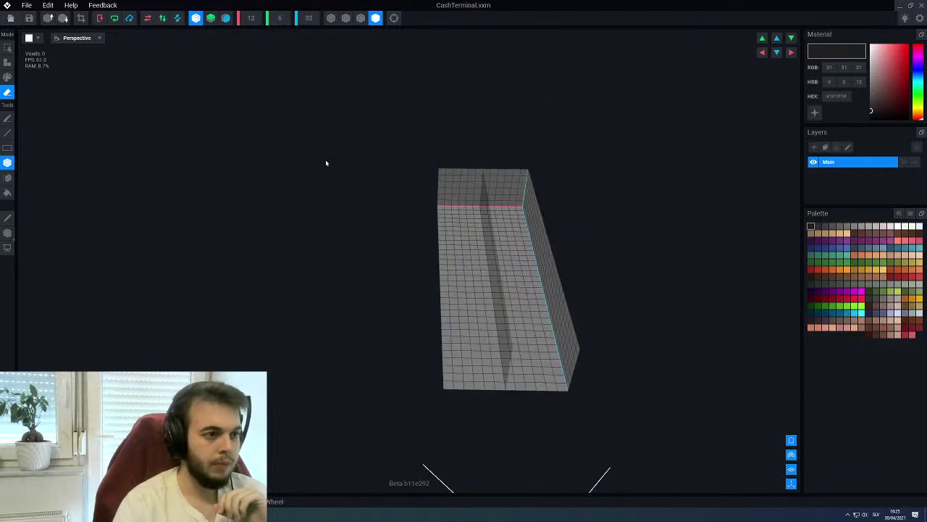
left_click(310, 21)
type("6")
key("Return")
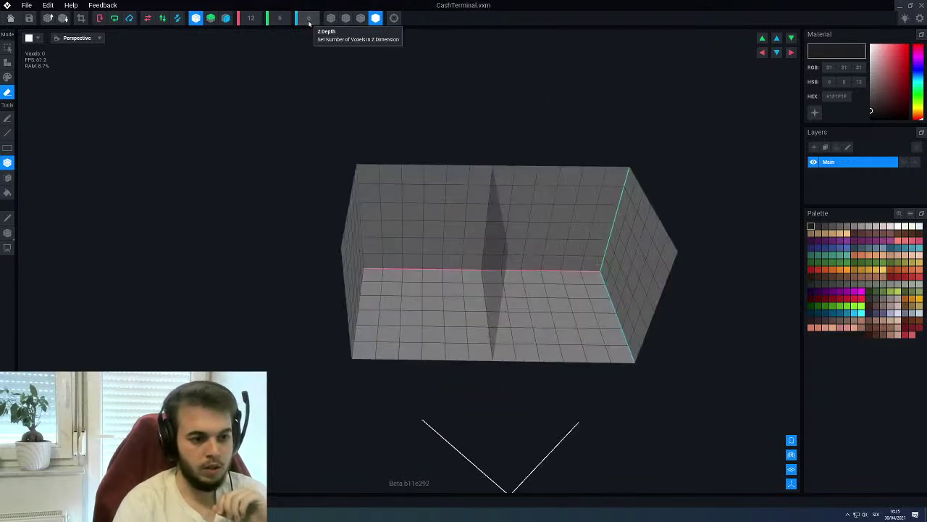
left_click(280, 18)
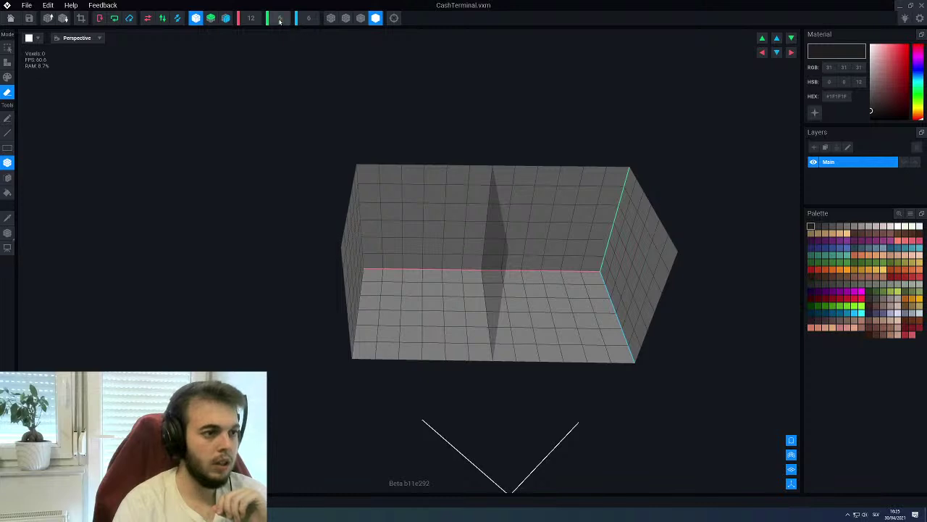
type("12")
key("Return")
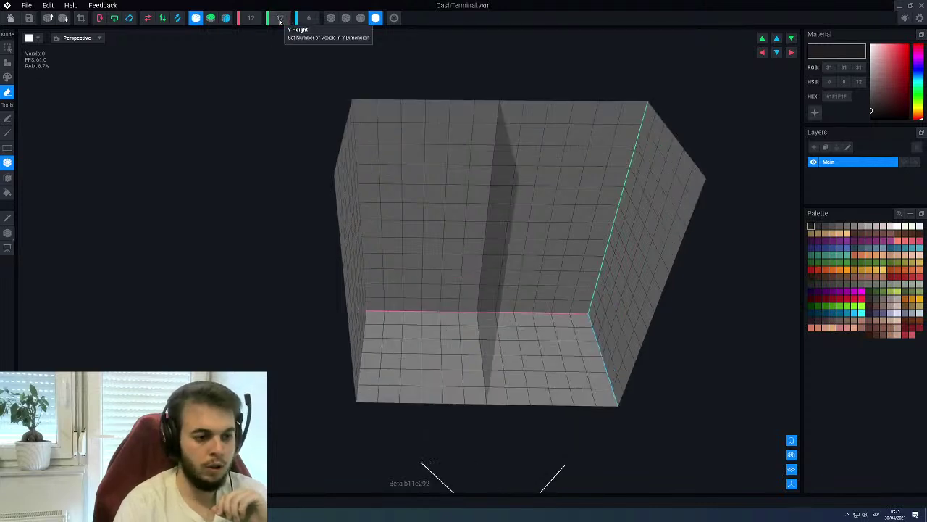
mouse_move(442, 234)
right_mouse_down()
mouse_move(432, 239)
mouse_move(449, 225)
mouse_move(438, 240)
right_mouse_up()
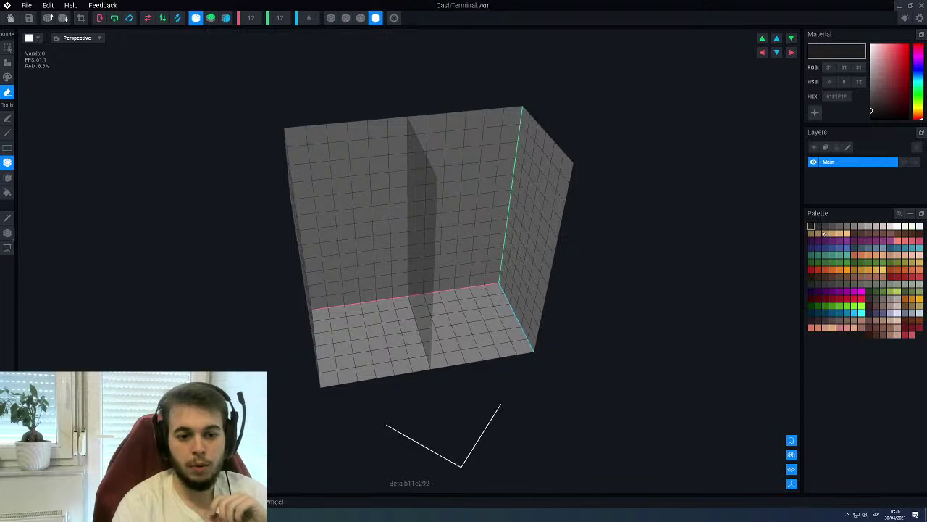
left_click(825, 228)
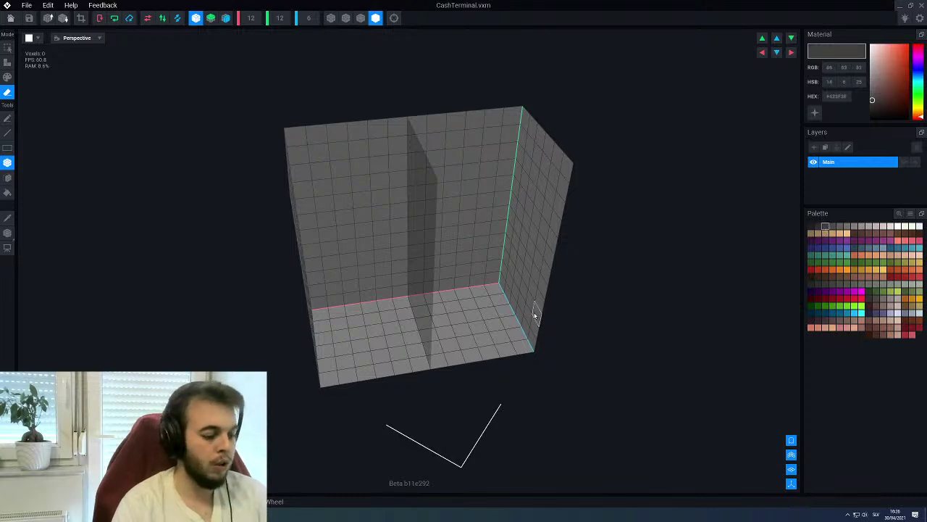
Fill the model's bottom with a solid dark brownish-grey block
key("a")
key("f")
left_click(397, 344)
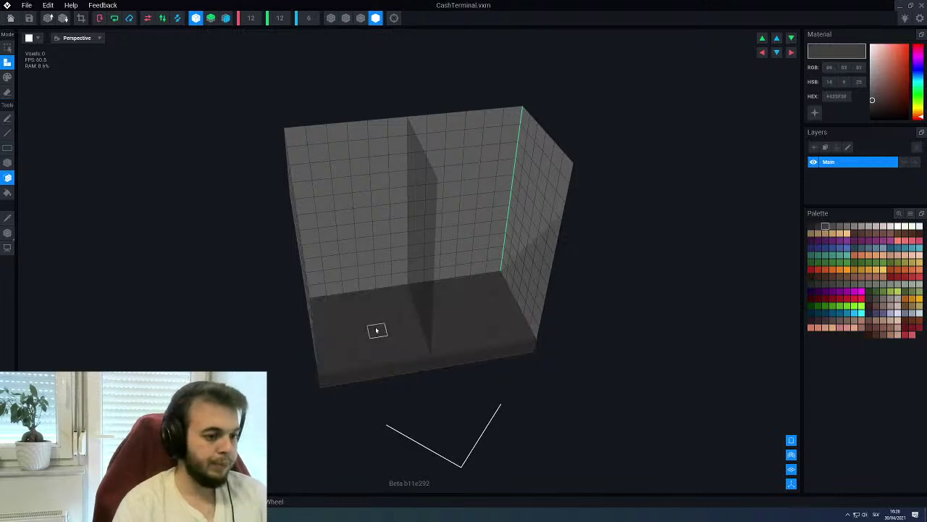
left_click(394, 360)
right_click_drag(395, 360, 384, 332)
Move the model's pivot to the centre of its width, X 6.0
left_click(8, 232)
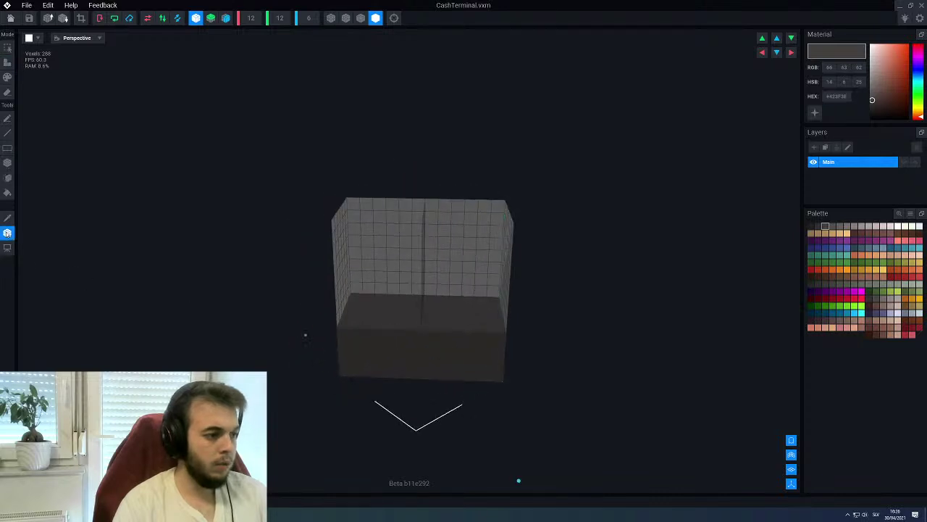
scroll(302, 416, "down", 2)
left_click_drag(279, 478, 345, 377)
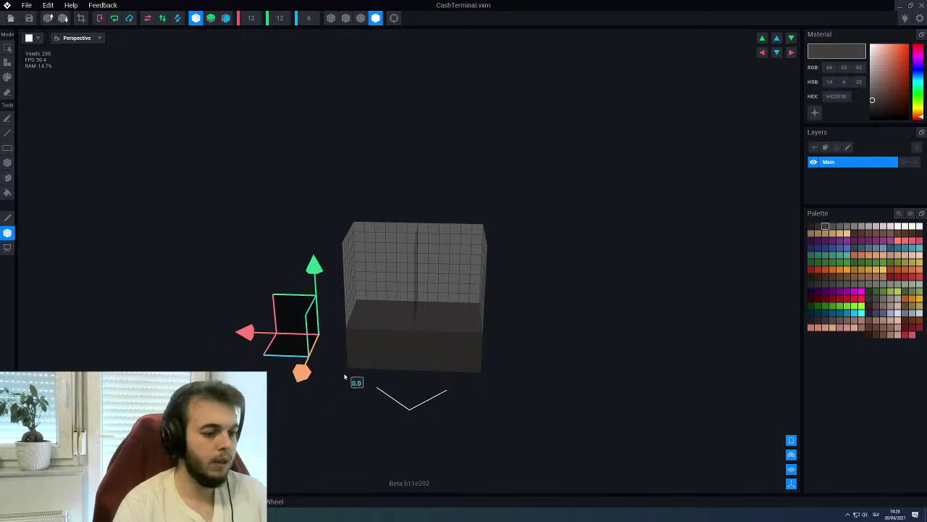
left_click_drag(248, 335, 349, 349)
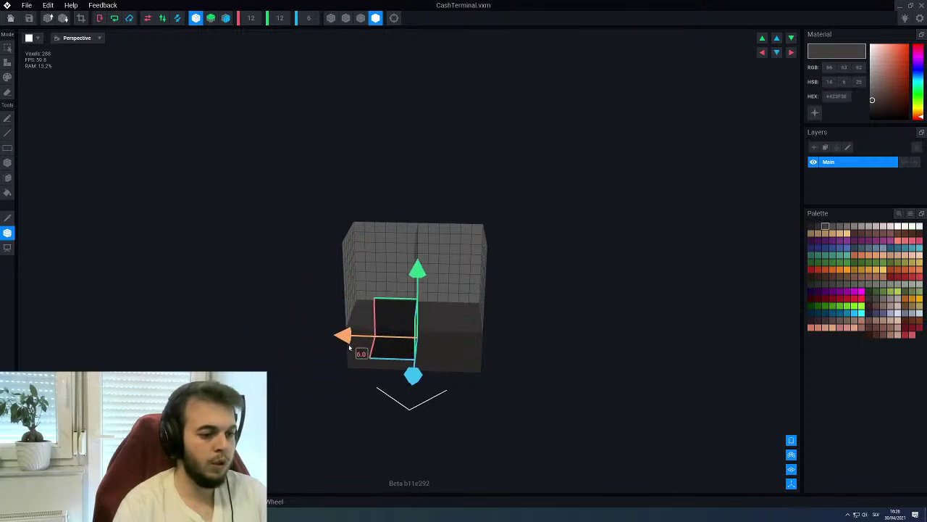
right_click_drag(348, 348, 284, 316)
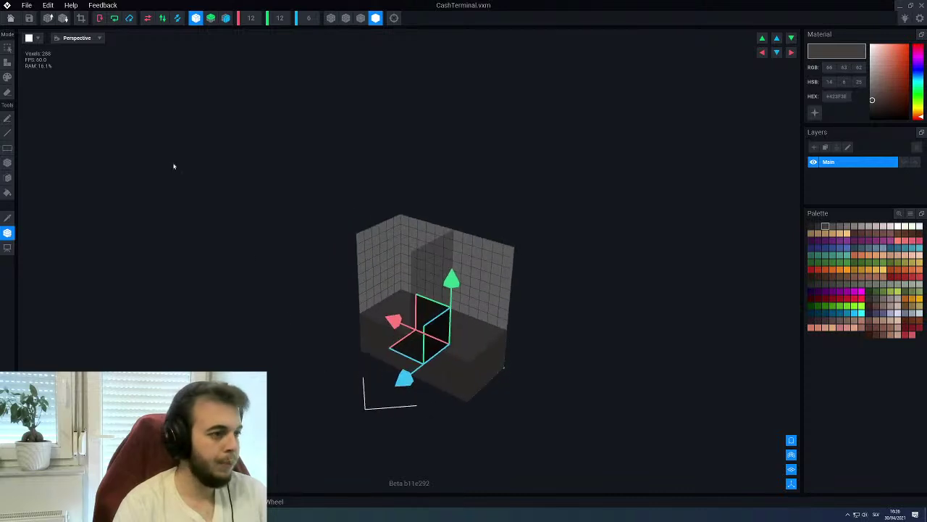
Close and save CashTerminal, then select the counter in the scene
key("alt+F4")
left_click(398, 167)
left_click(463, 191)
Create a child node named CashTerminal under Counter1 in the Skeleton
left_click(59, 185)
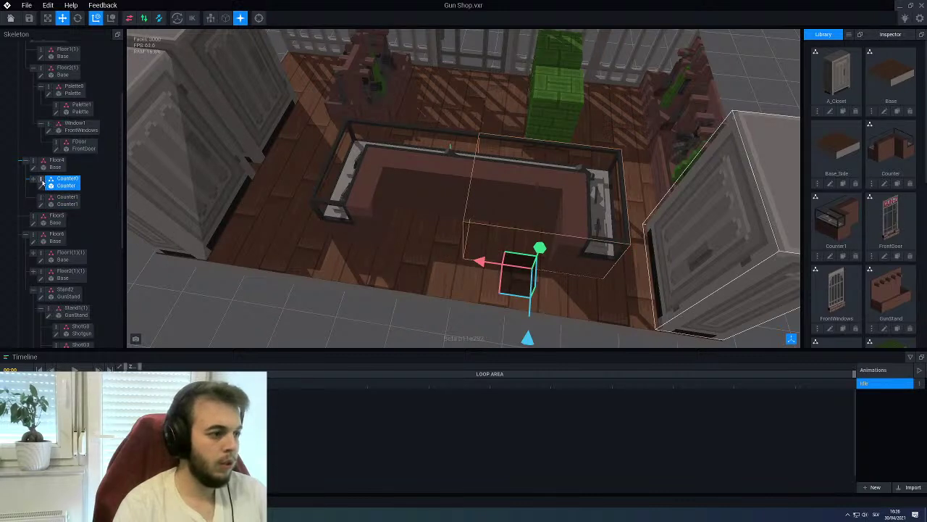
right_click(42, 184)
left_click(2, 210)
left_click(33, 183)
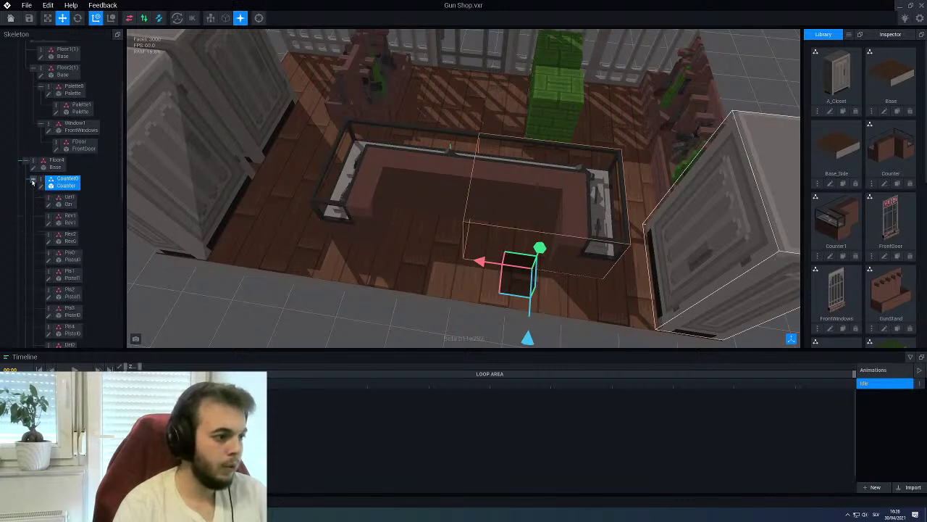
left_click(33, 183)
right_click(40, 203)
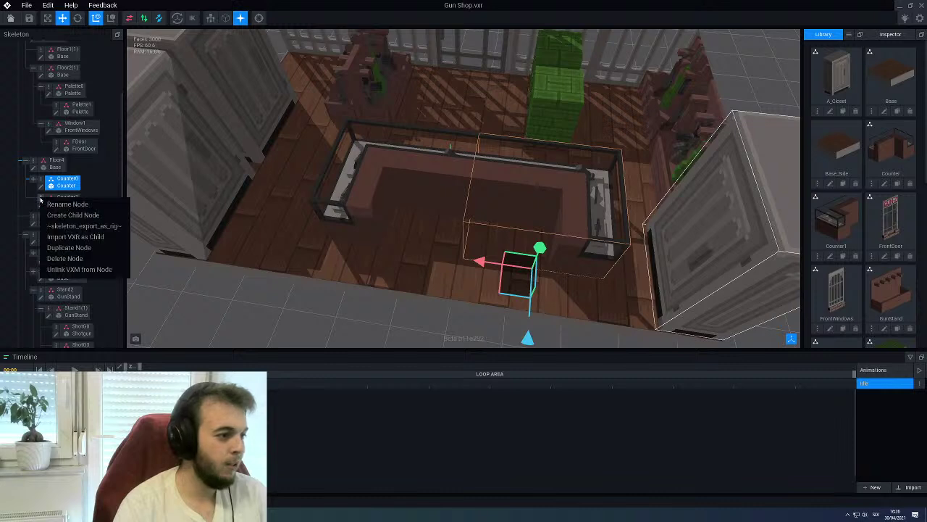
left_click(73, 215)
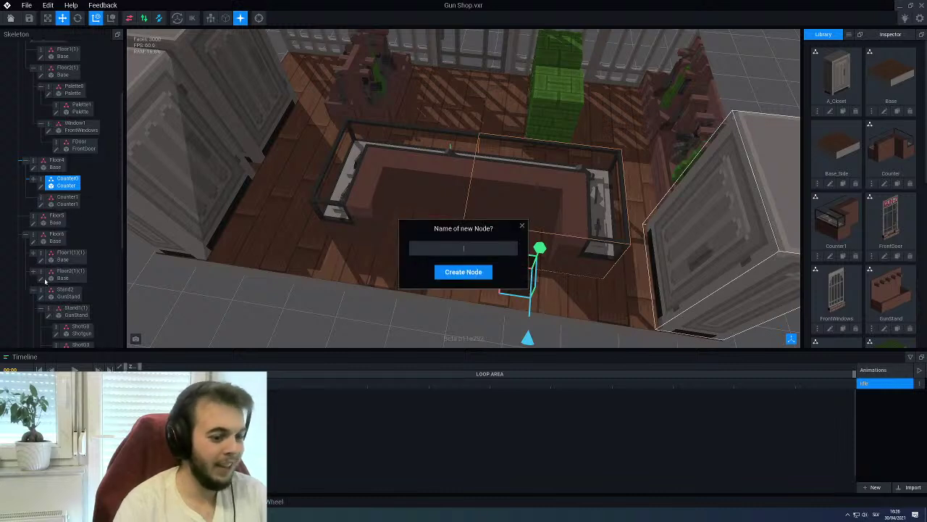
type("Cash")
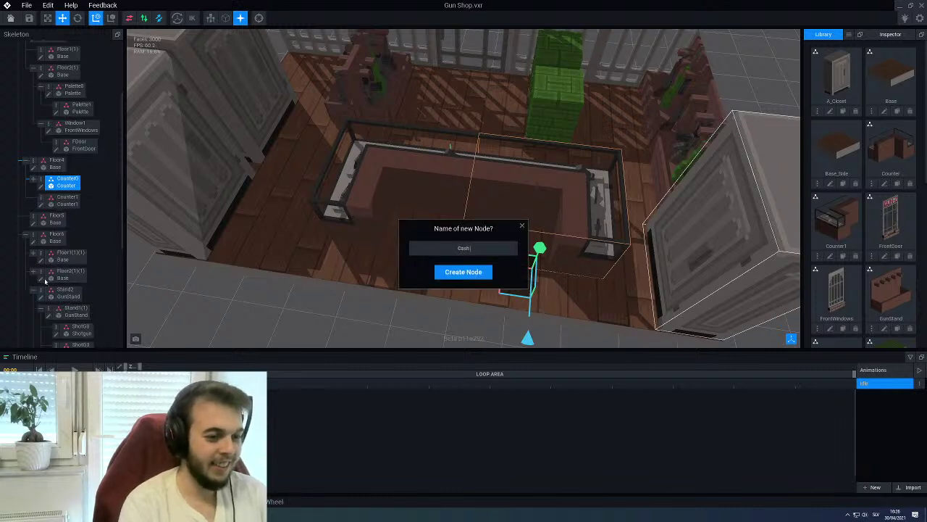
type("Terminal")
key("Return")
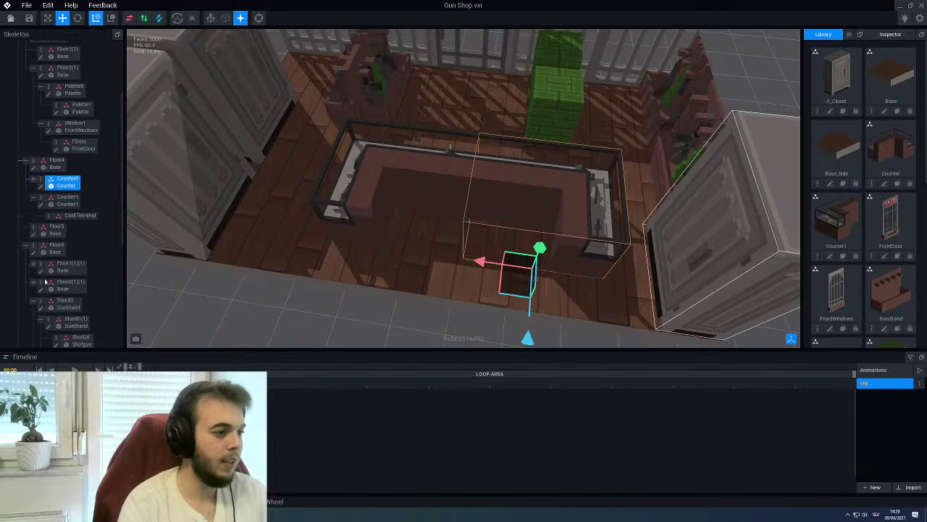
Assign the CashTerminal model to its node, set Z to -24 and lift it onto the counter top
scroll(846, 208, "down", 5)
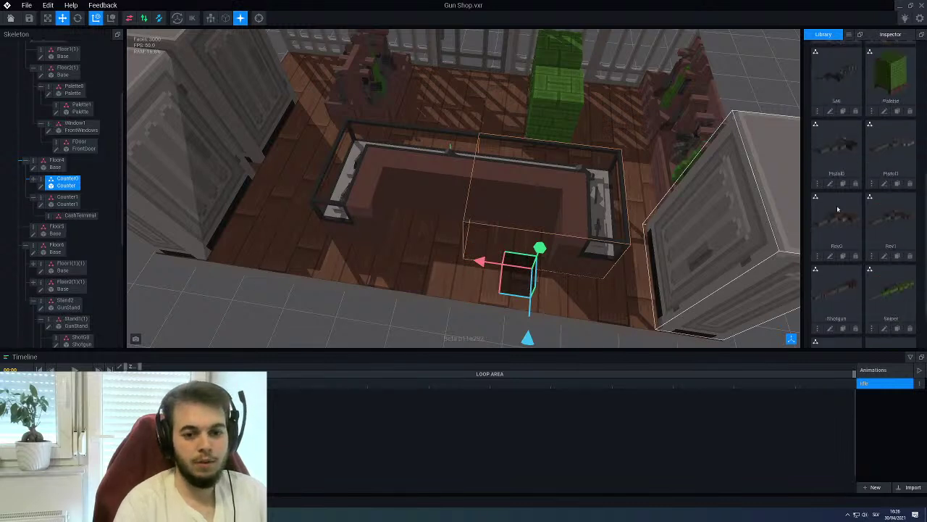
left_click_drag(894, 305, 80, 215)
scroll(326, 297, "up", 2)
left_click_drag(355, 333, 382, 283)
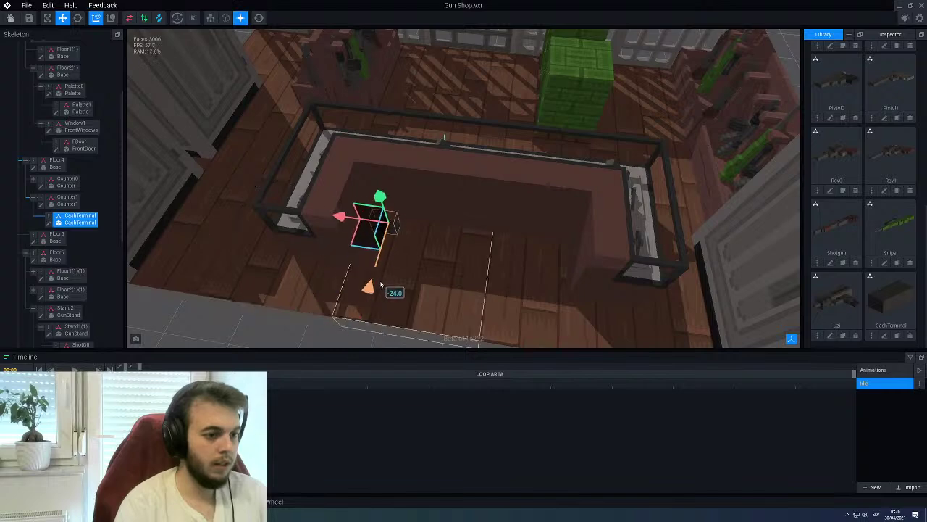
left_click_drag(381, 194, 376, 115)
right_click_drag(376, 116, 385, 182)
Slide CashTerminal along X to -11 toward the counter's back corner
scroll(385, 182, "up", 6)
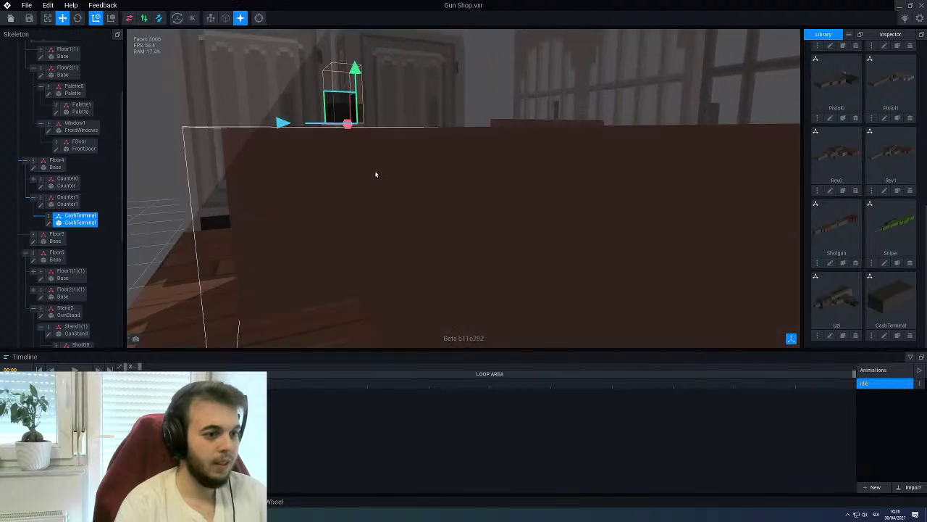
scroll(384, 178, "down", 3)
right_click_drag(362, 178, 266, 208)
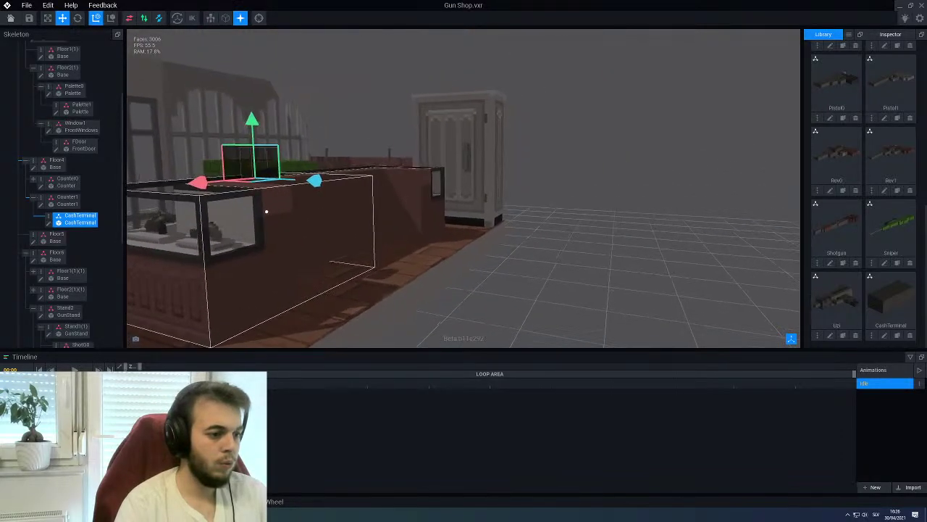
scroll(271, 232, "up", 2)
right_click_drag(278, 266, 425, 203)
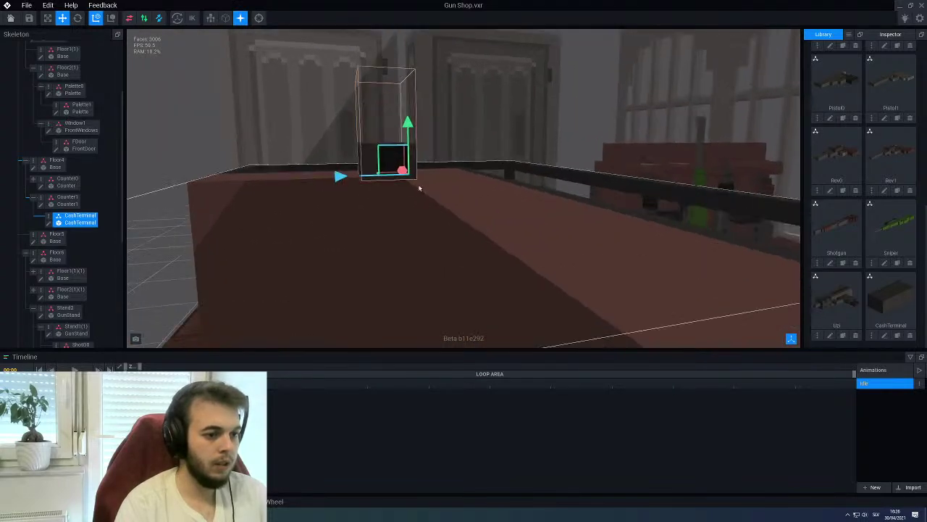
right_click_drag(408, 124, 360, 184)
left_click_drag(340, 180, 424, 193)
mouse_move(424, 192)
right_mouse_down()
mouse_move(398, 201)
mouse_move(425, 205)
right_mouse_up()
left_click_drag(339, 186, 380, 179)
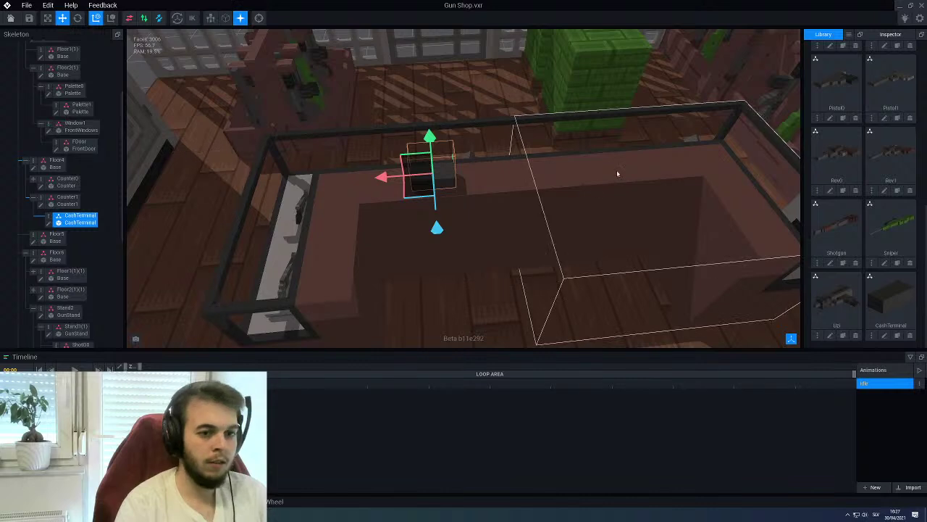
right_click_drag(476, 180, 466, 176)
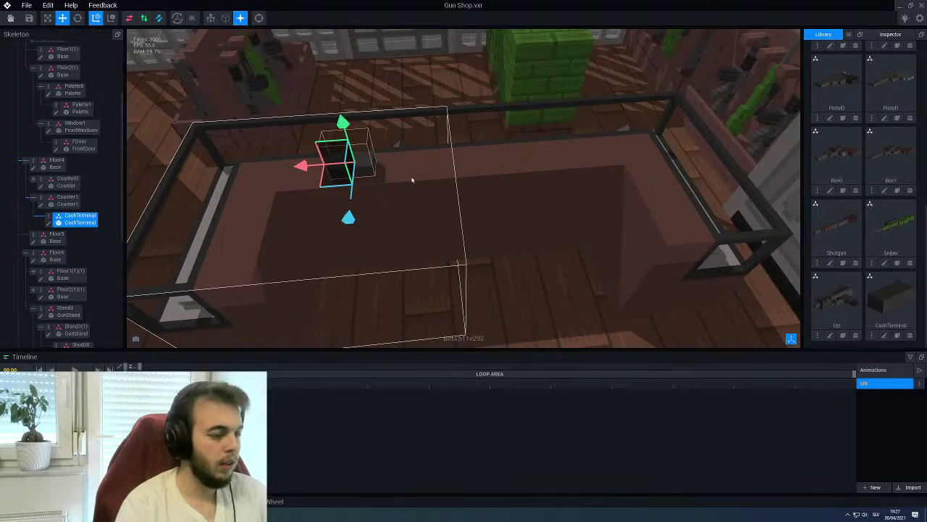
Duplicate the CashTerminal node as cashTerminal1
right_click(53, 219)
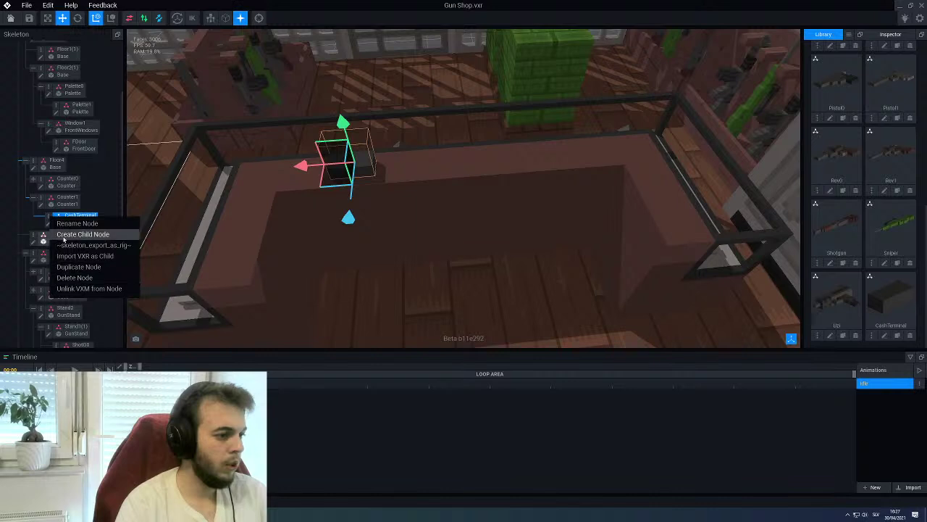
left_click(77, 267)
type("c")
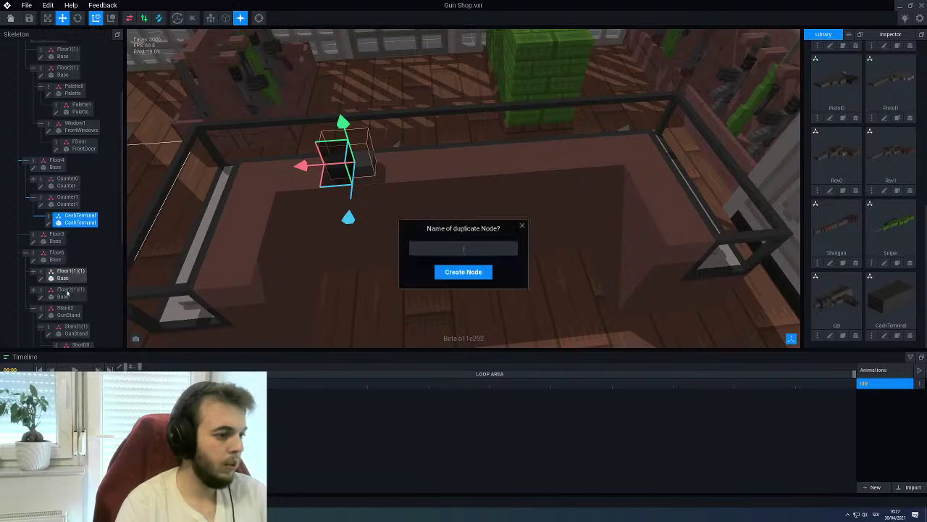
type("ashTerminal")
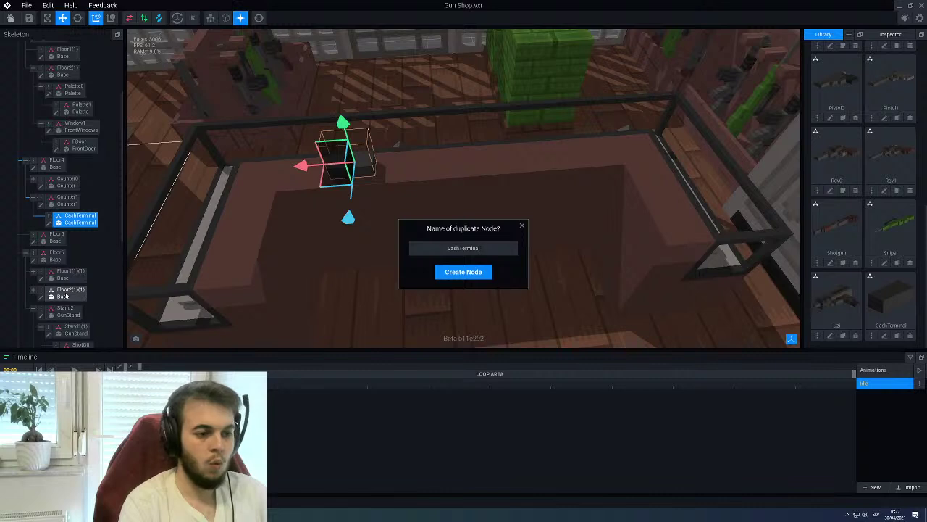
type("1")
key("Return")
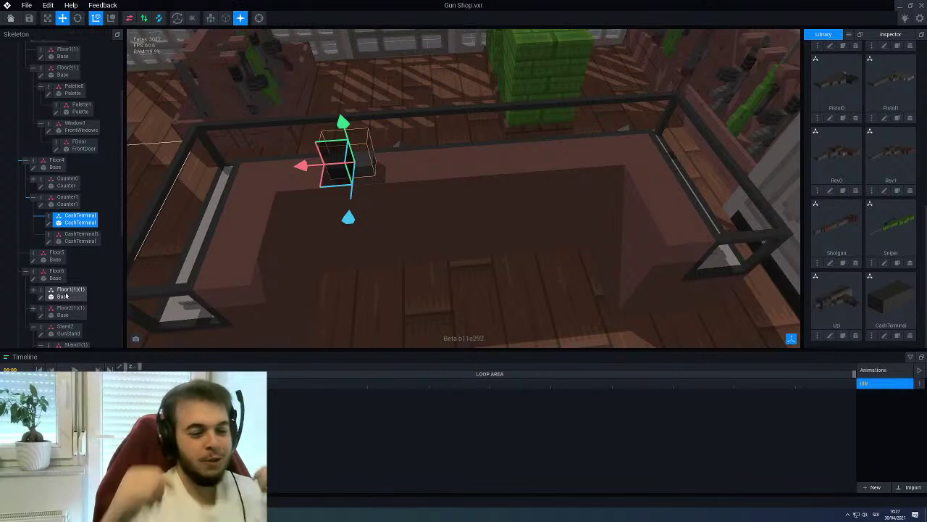
Rename the copy to CashTerminal0 and parent it under Counter0
right_click(66, 241)
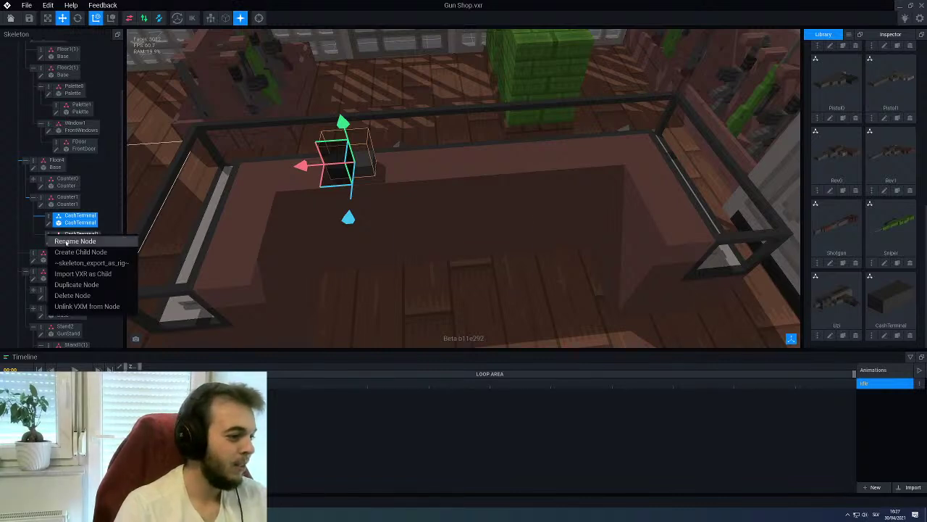
left_click(66, 244)
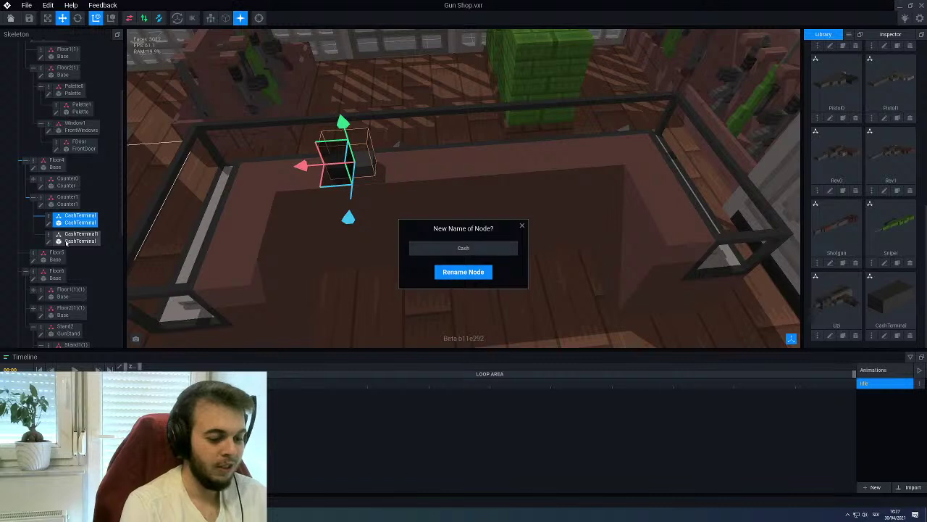
type("0")
key("Return")
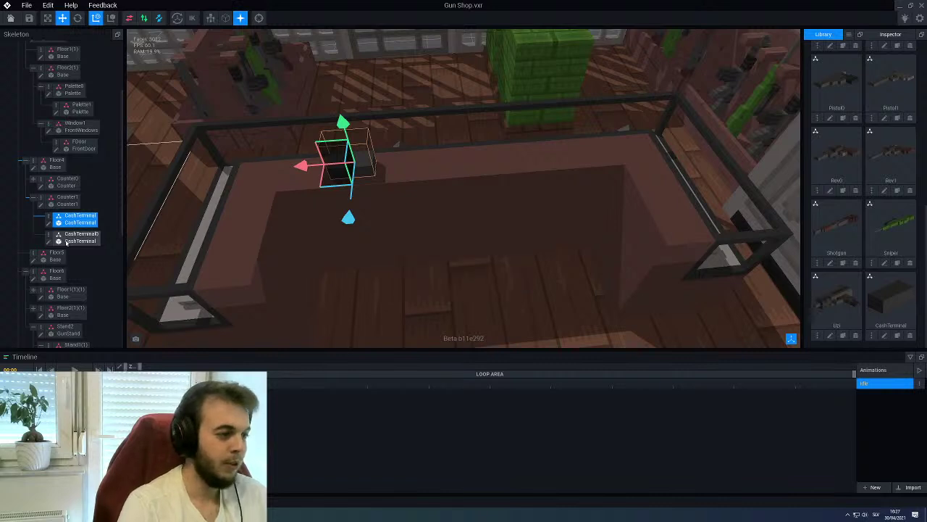
left_click_drag(66, 244, 65, 181)
left_click(601, 152)
Nudge CashTerminal0 by -2 along X on its counter
left_click(601, 153)
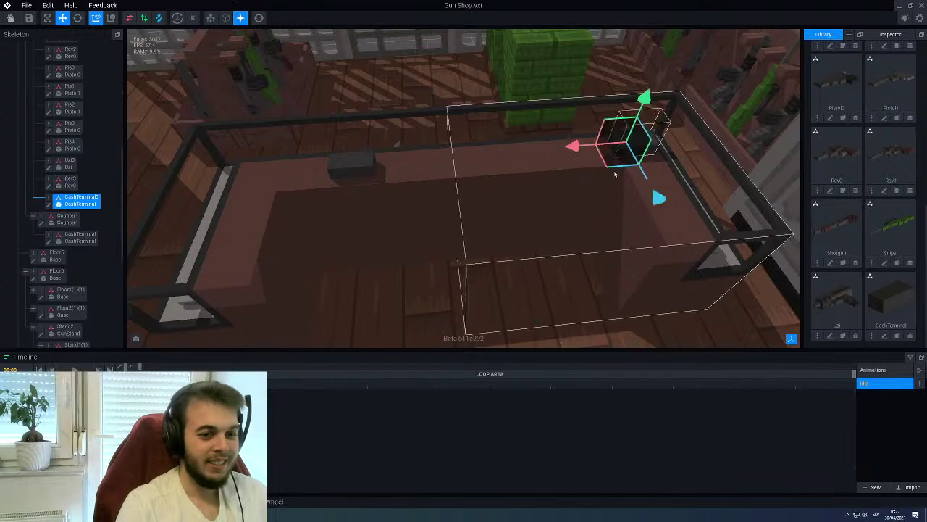
left_click_drag(572, 148, 498, 161)
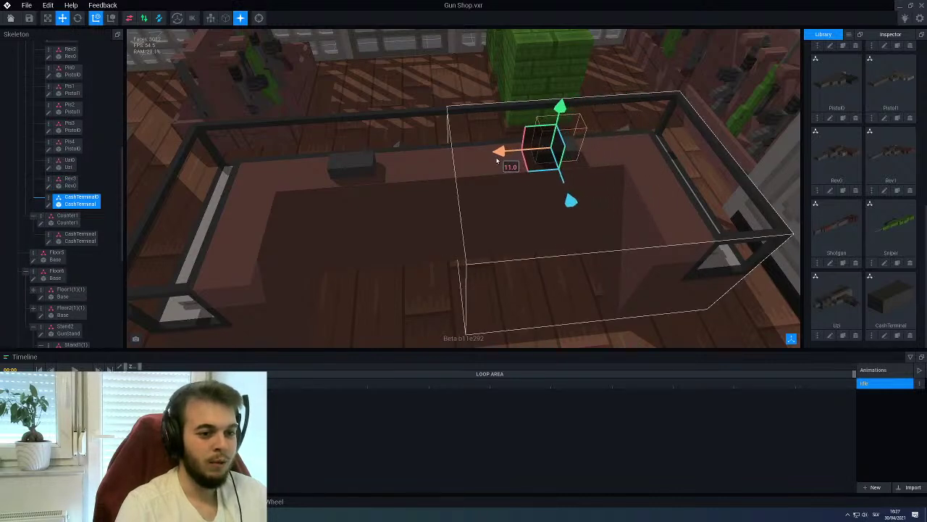
left_click_drag(497, 160, 493, 160)
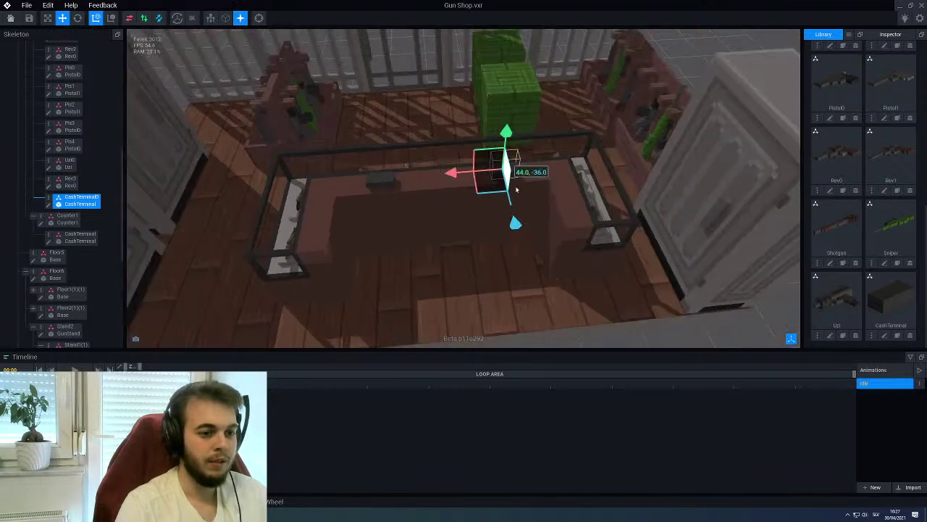
Orbit and zoom around the GUN-Z shop to survey the scene
right_click_drag(516, 189, 485, 170)
scroll(657, 253, "down", 10)
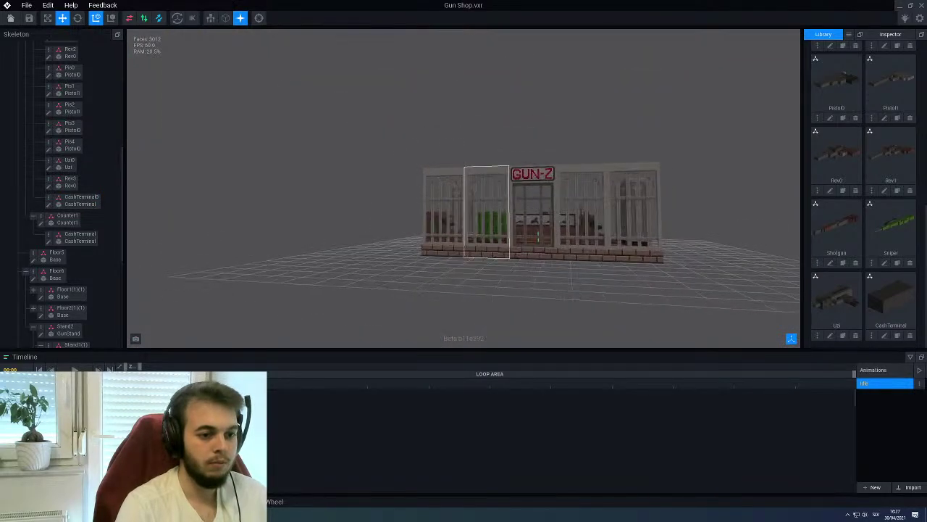
right_click_drag(528, 230, 512, 241)
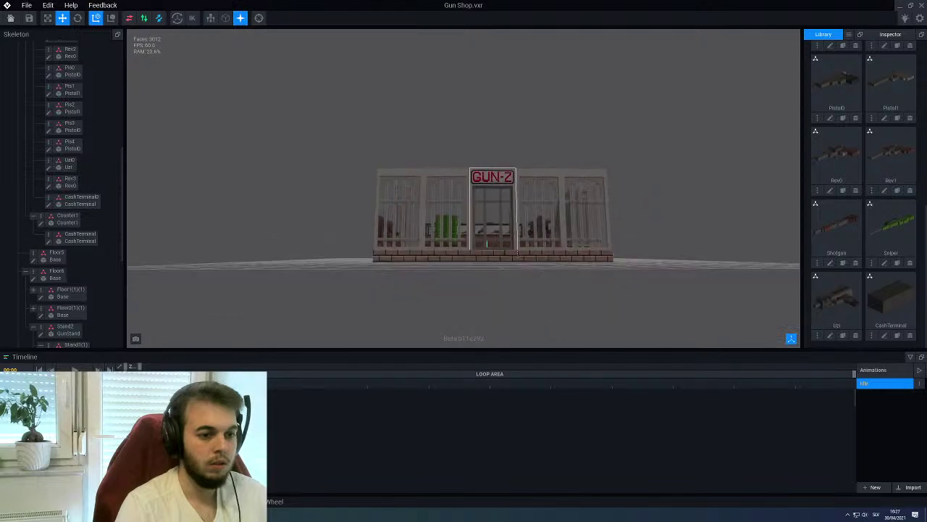
scroll(509, 232, "up", 5)
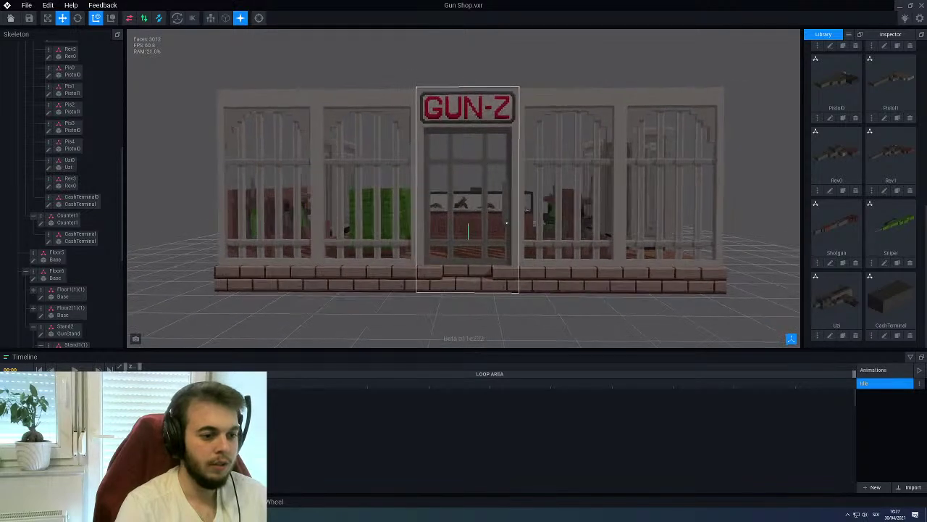
scroll(508, 223, "up", 5)
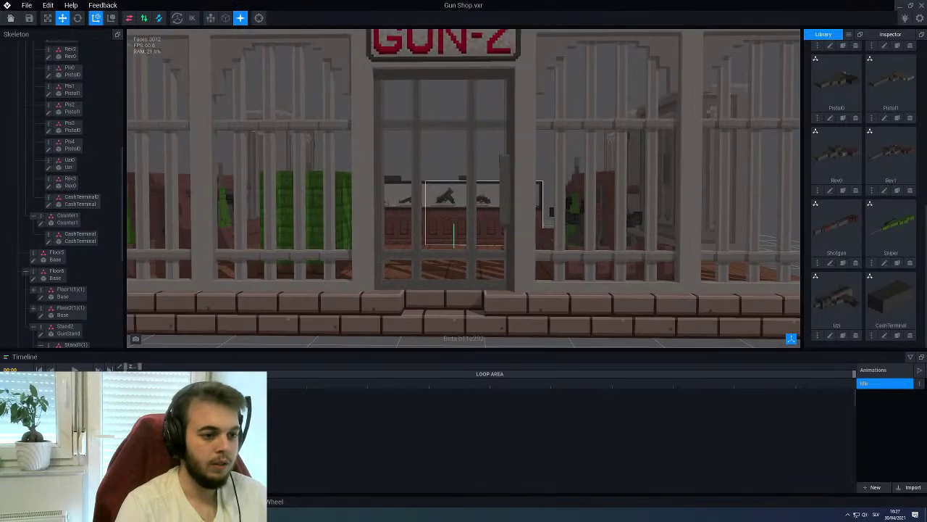
right_click_drag(443, 212, 497, 207)
scroll(424, 220, "down", 5)
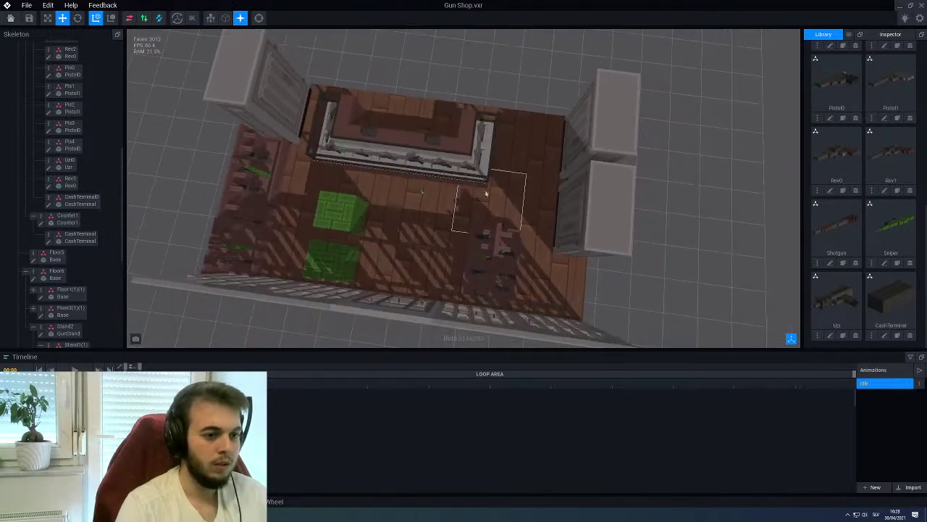
Slide Counter0 along X from -60 to -50
left_click(389, 150)
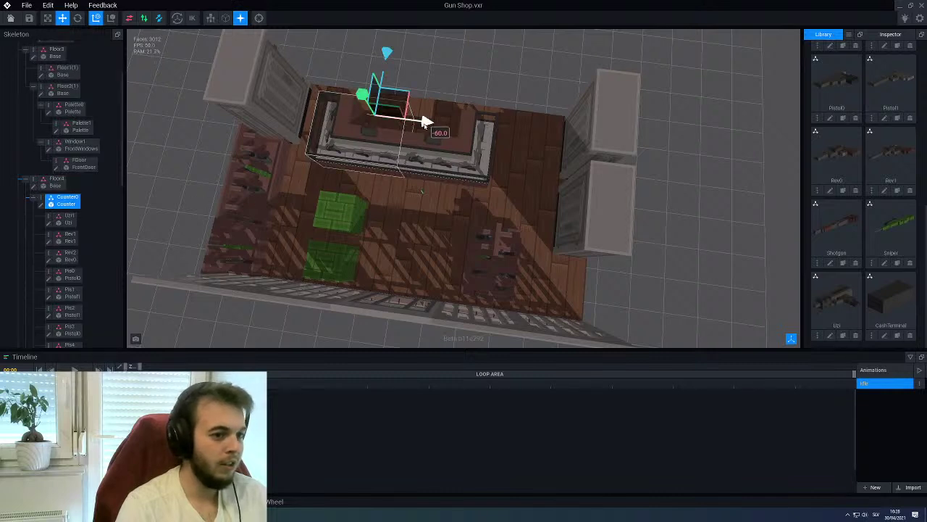
mouse_move(424, 122)
left_mouse_down()
mouse_move(437, 124)
mouse_move(424, 124)
left_mouse_up()
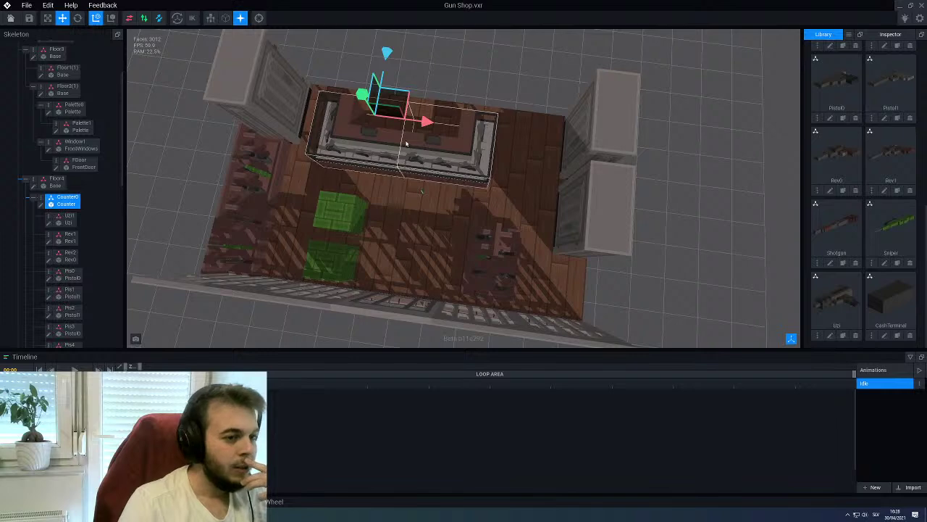
scroll(405, 144, "up", 5)
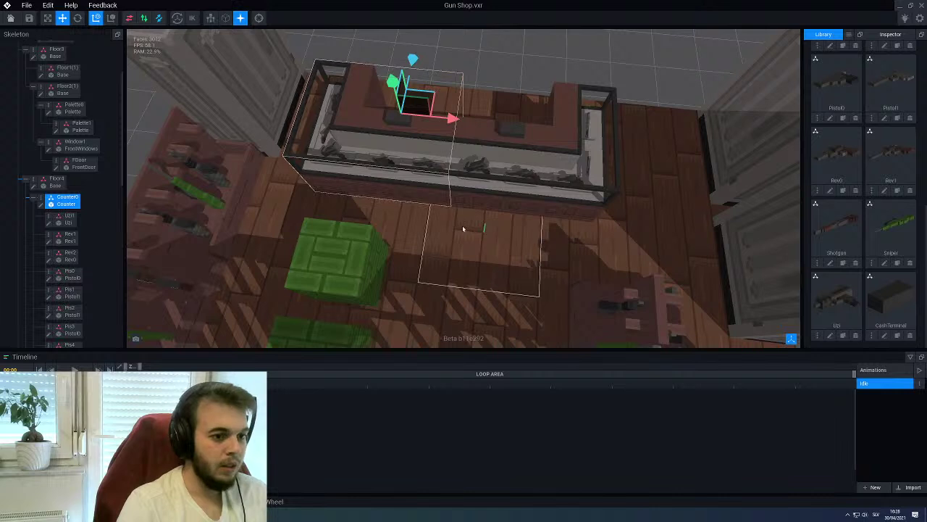
Open Counter.vxm for voxel editing, then close it without changes
left_click(42, 205)
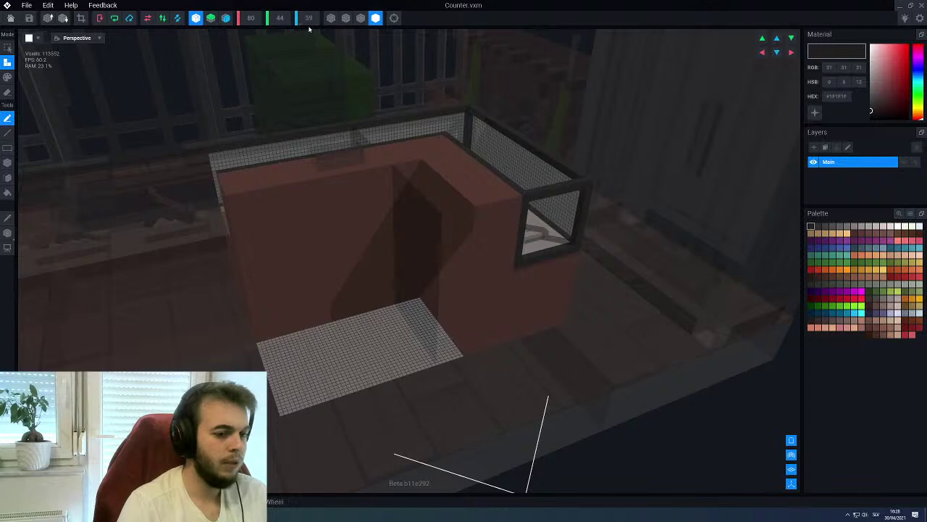
right_click_drag(452, 184, 346, 292)
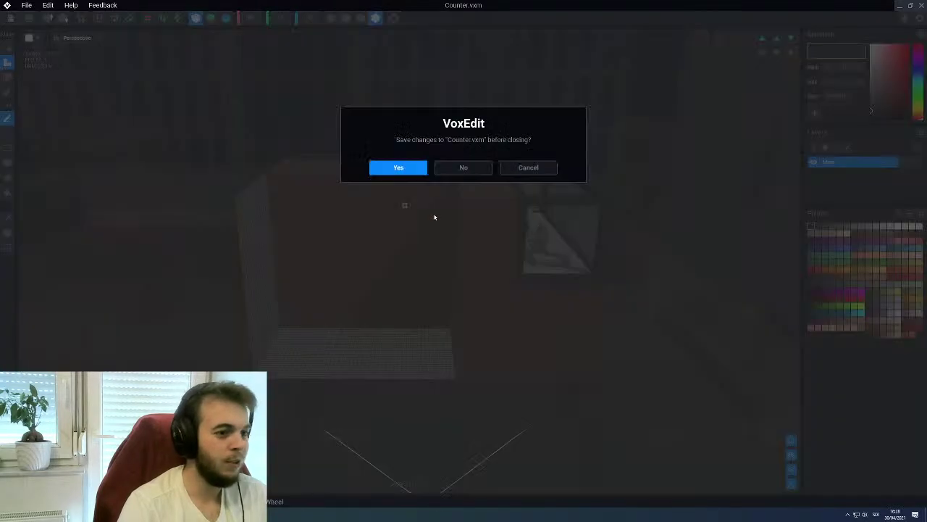
key("alt+F4")
left_click(400, 169)
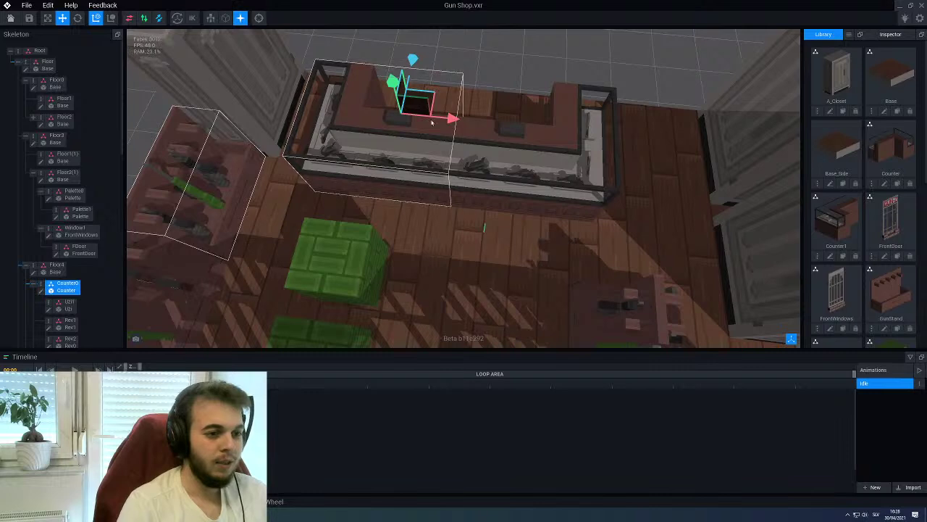
Slide Counter0 and Counter1 further along X to line up the counters
left_click_drag(449, 122, 482, 122)
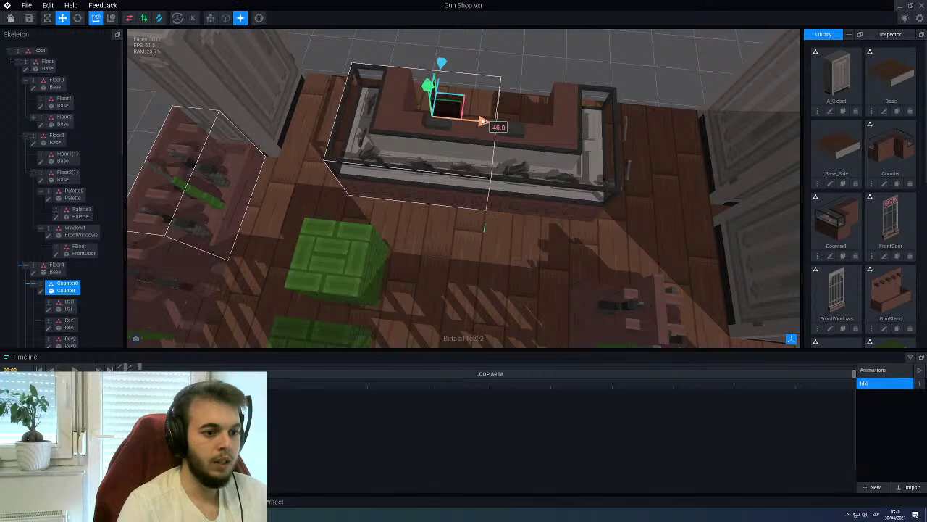
left_click(507, 127)
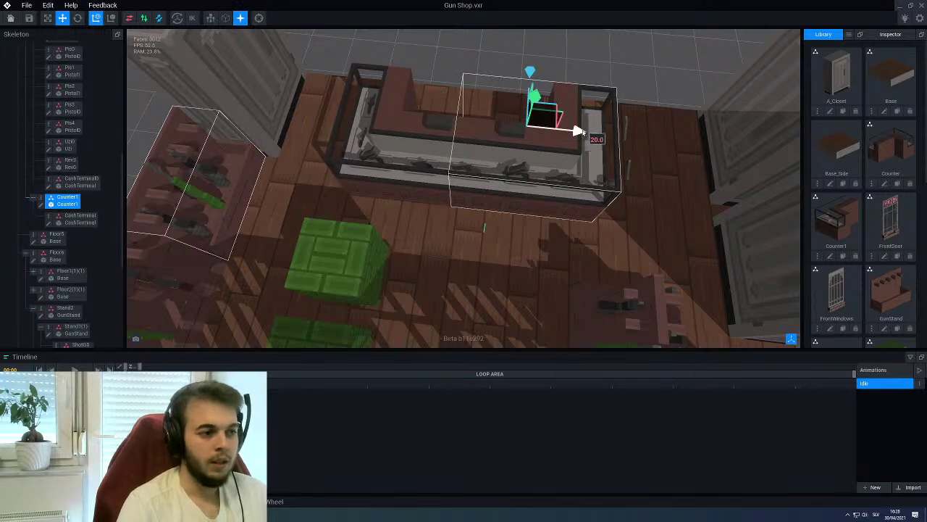
left_click_drag(582, 132, 615, 136)
scroll(594, 164, "down", 2)
scroll(594, 164, "down", 2)
right_click_drag(594, 164, 434, 178)
Move CashTerminal0 along its counter and save the Gun Shop scene
left_click(519, 99)
scroll(577, 218, "up", 3)
scroll(435, 177, "up", 1)
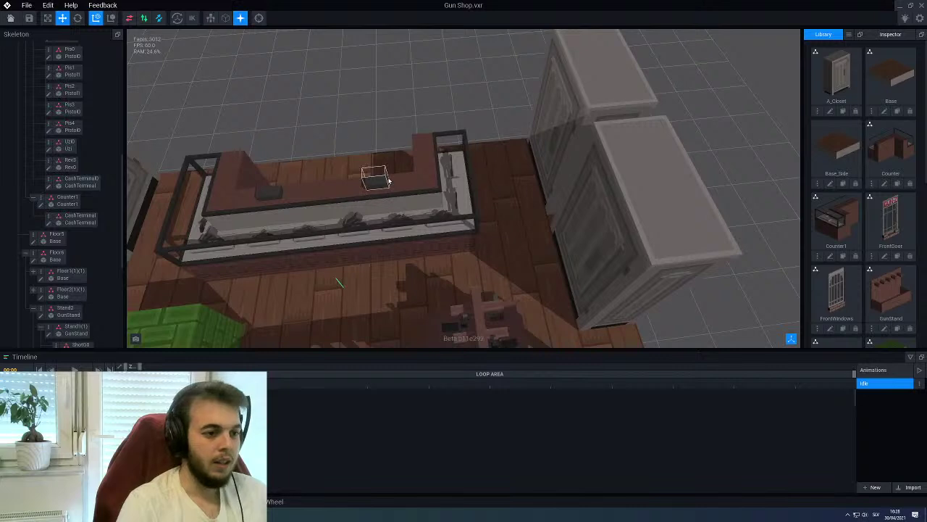
left_click(379, 183)
scroll(379, 183, "down", 1)
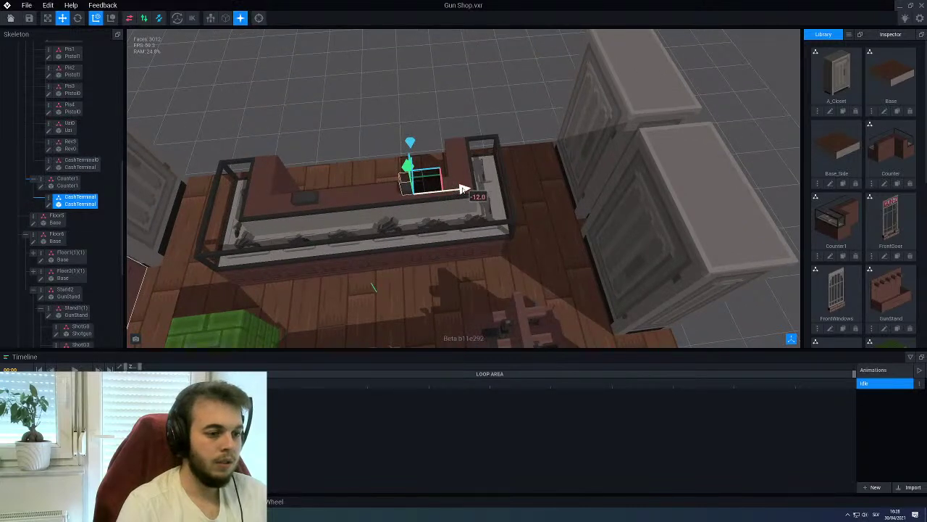
key("ctrl+d")
left_click_drag(427, 183, 312, 187)
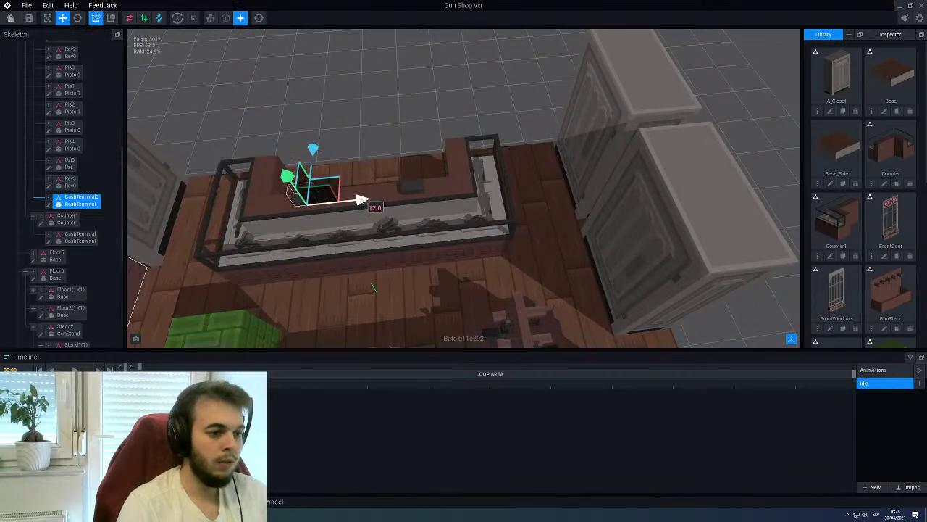
left_click(352, 147)
right_click_drag(353, 148, 355, 181)
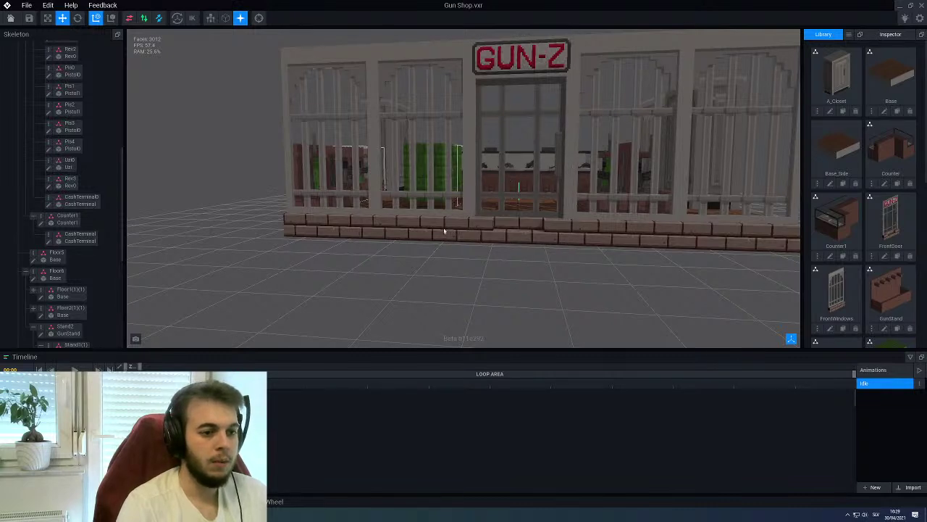
key("ctrl+s")
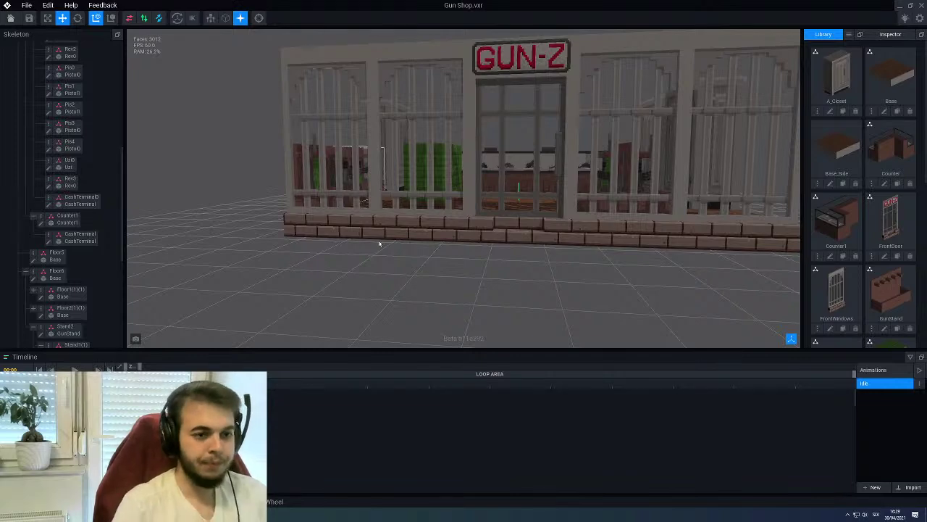
Open CashTerminal.vxm in the voxel editor and orbit around its base block
right_click_drag(379, 244, 466, 169)
scroll(466, 170, "up", 8)
left_click(432, 195)
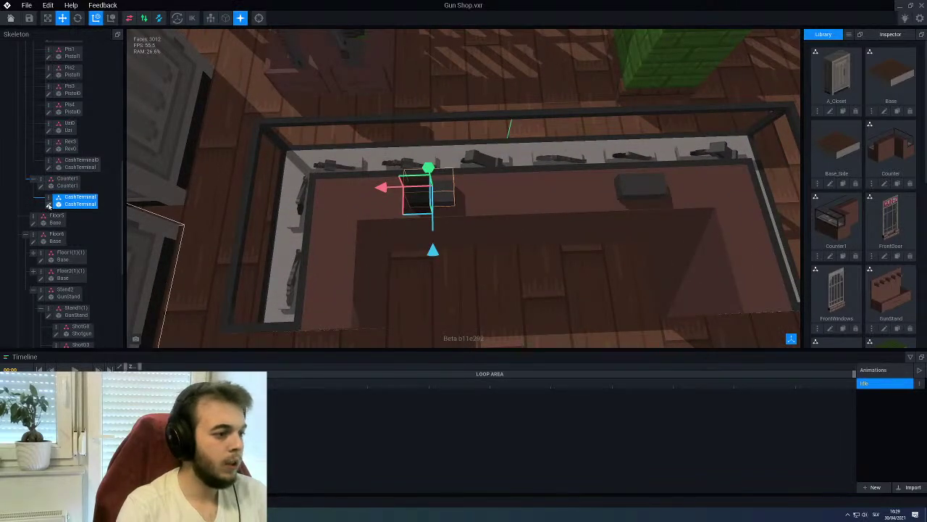
left_click(48, 205)
right_click_drag(240, 91, 384, 245)
scroll(385, 244, "down", 2)
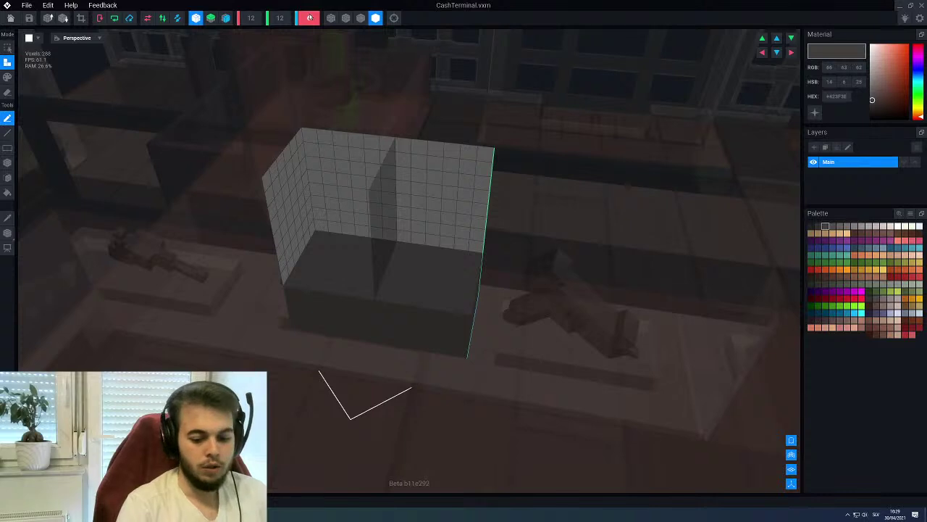
scroll(310, 18, "up", 1)
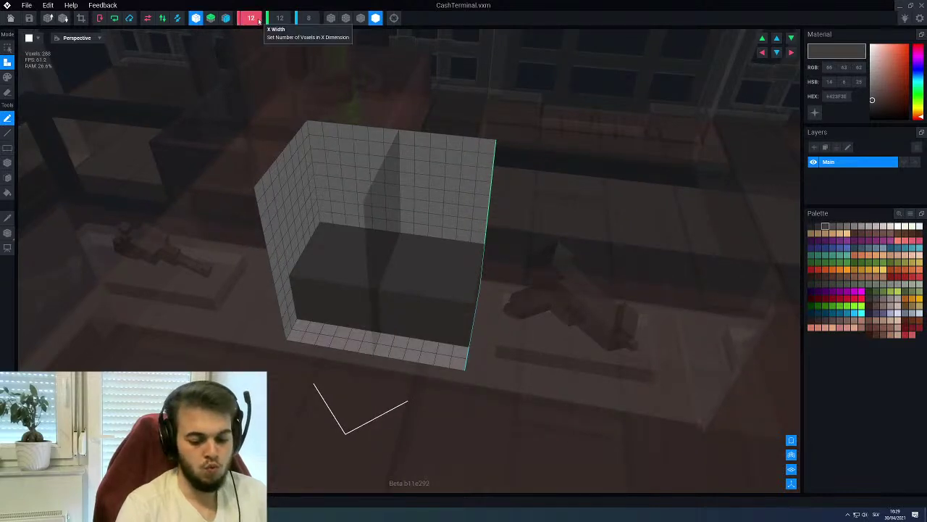
scroll(259, 21, "up", 4)
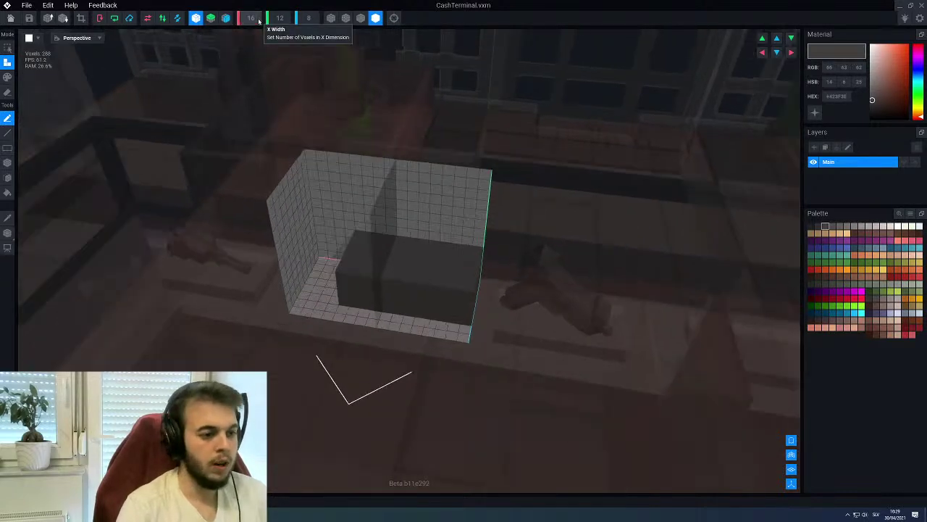
left_click(7, 233)
right_click_drag(217, 289, 318, 275)
left_click_drag(328, 276, 316, 276)
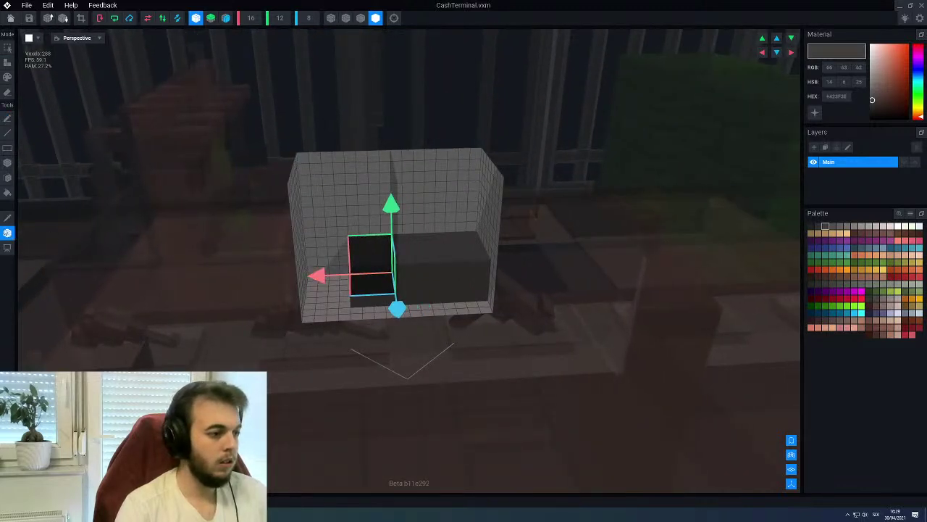
key("b")
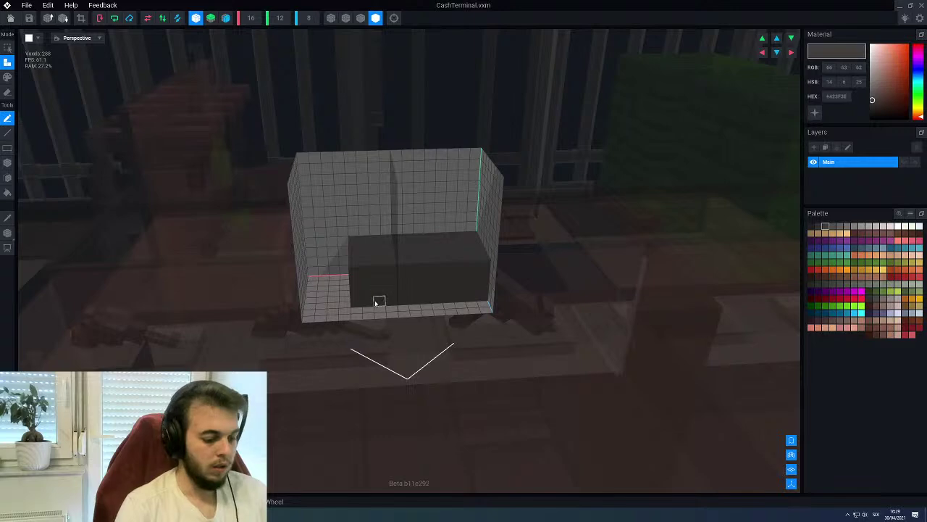
key("f")
left_click(344, 305)
left_click(331, 283)
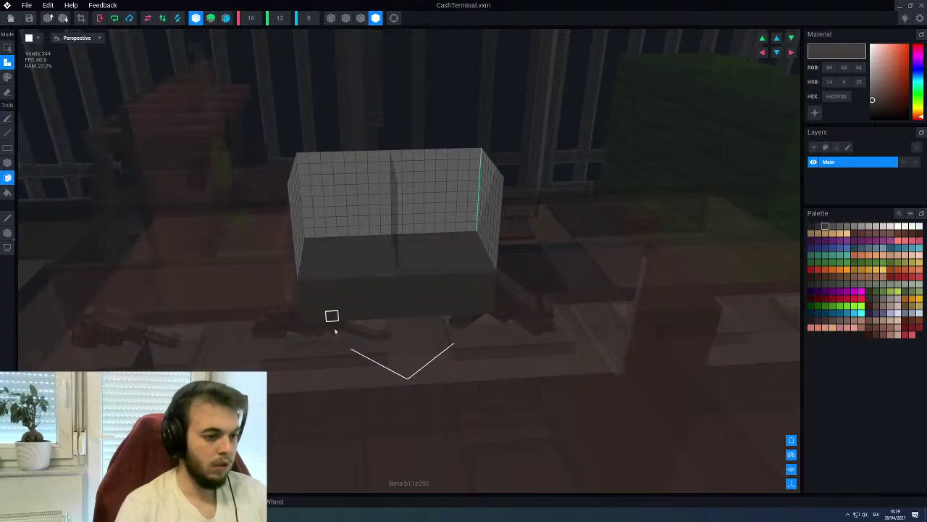
right_click_drag(354, 263, 338, 232)
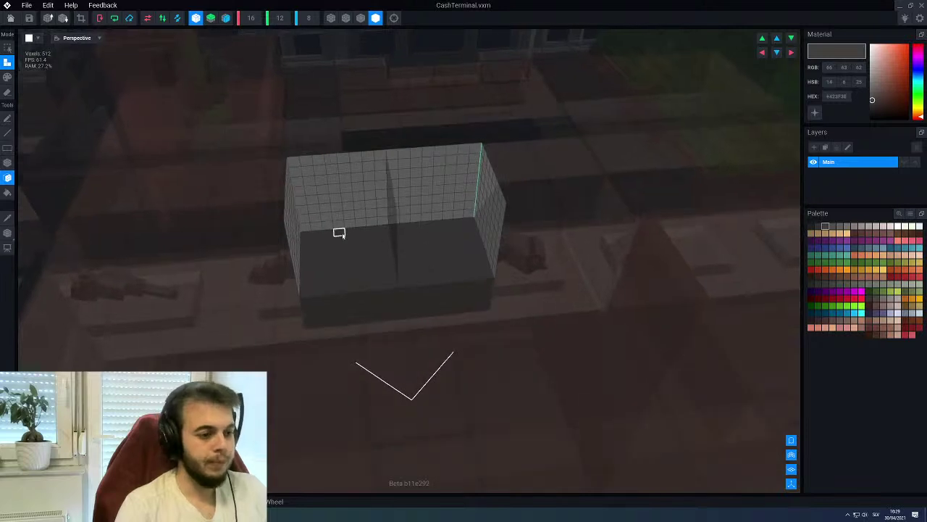
scroll(324, 225, "up", 2)
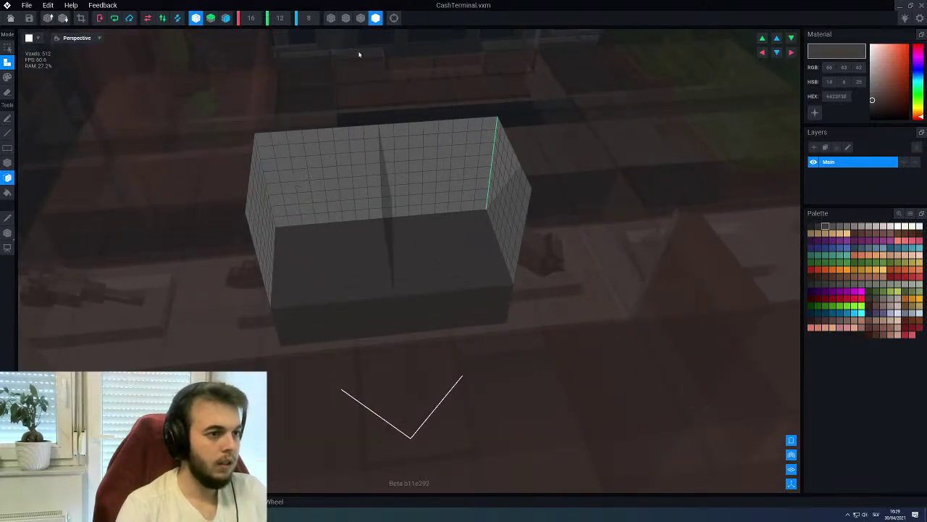
left_click(361, 17)
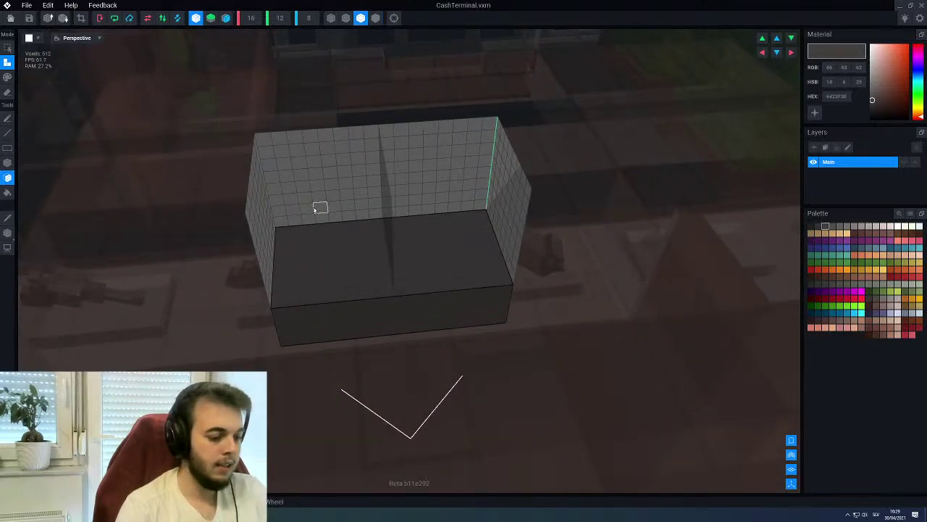
right_click_drag(321, 206, 306, 183)
left_click_drag(296, 174, 383, 222)
key("Escape")
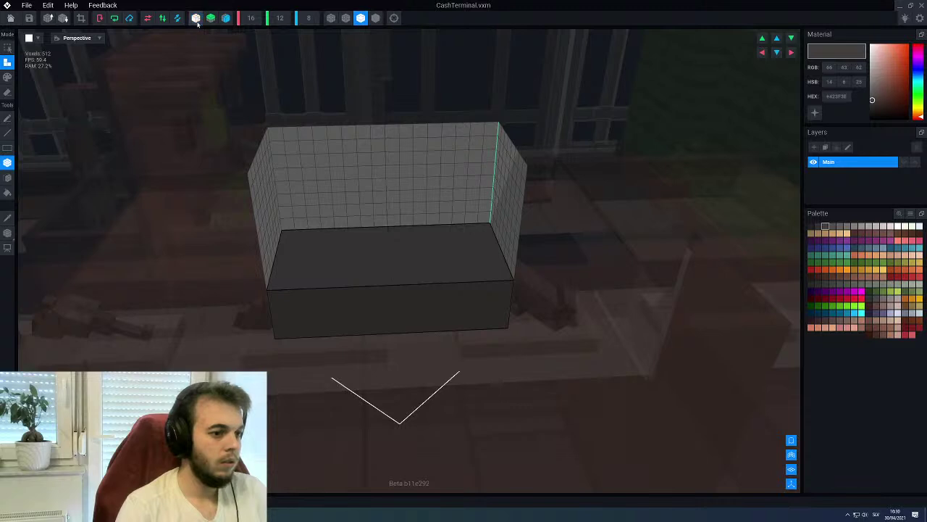
Extrude a tall dark block at the base's back-left, reaching 662 voxels
left_click_drag(295, 173, 363, 262)
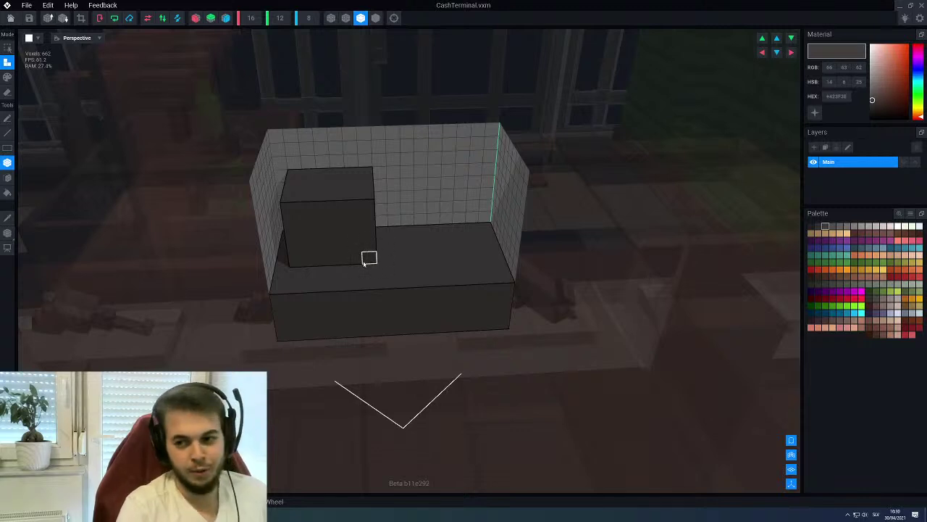
right_click_drag(323, 247, 356, 230)
scroll(364, 223, "up", 3)
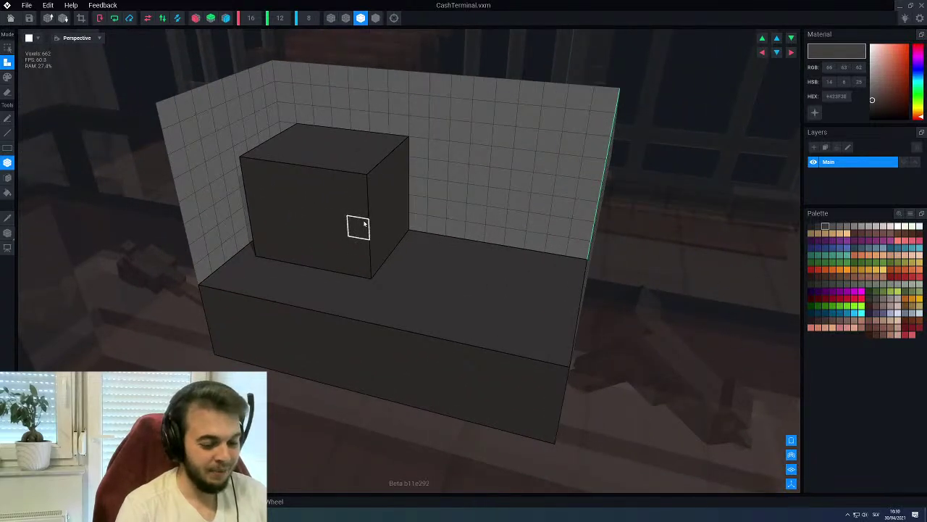
mouse_move(366, 229)
right_mouse_down()
mouse_move(368, 213)
mouse_move(377, 216)
right_mouse_up()
right_click_drag(487, 203, 496, 206)
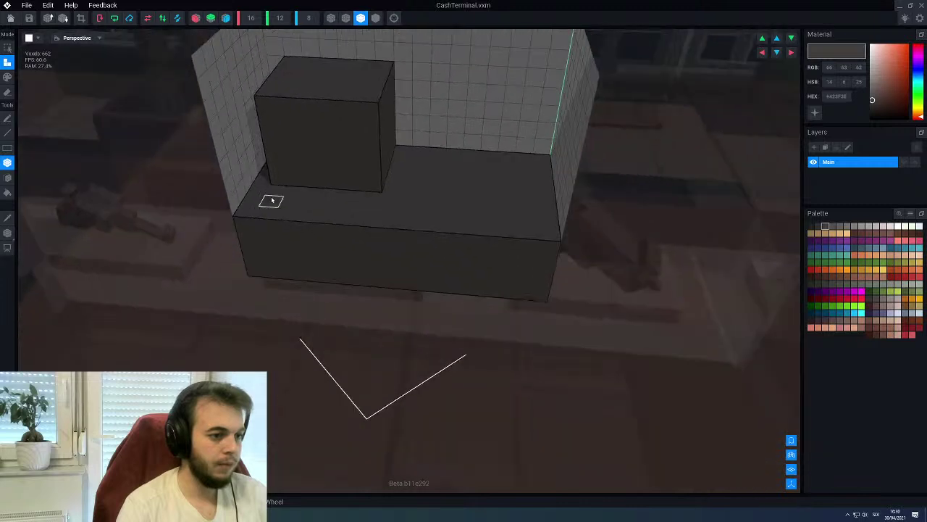
Build dark ledge blocks in front of the tall block, forming three tiers
left_click_drag(271, 200, 369, 181)
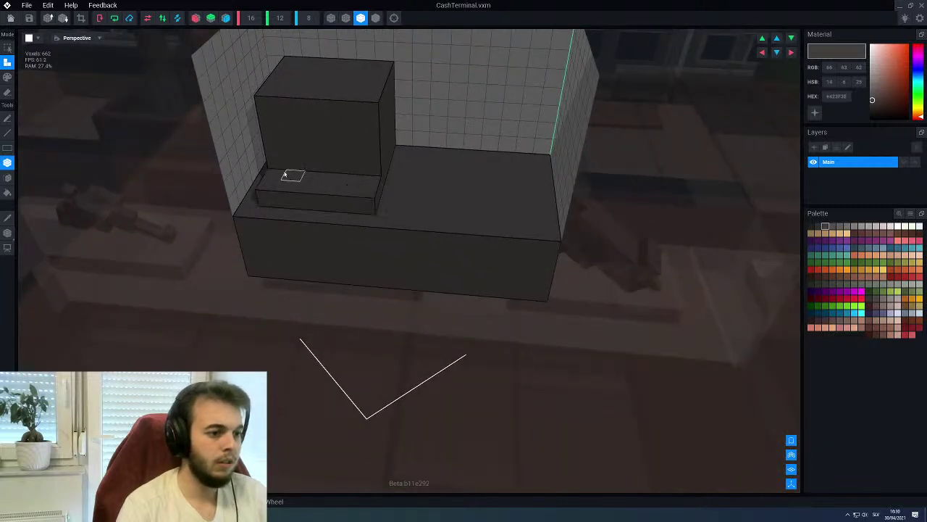
left_click_drag(295, 168, 369, 165)
left_click_drag(271, 142, 367, 152)
right_click_drag(367, 153, 313, 250)
left_click(355, 154)
left_click_drag(313, 250, 412, 246)
left_click_drag(311, 232, 413, 235)
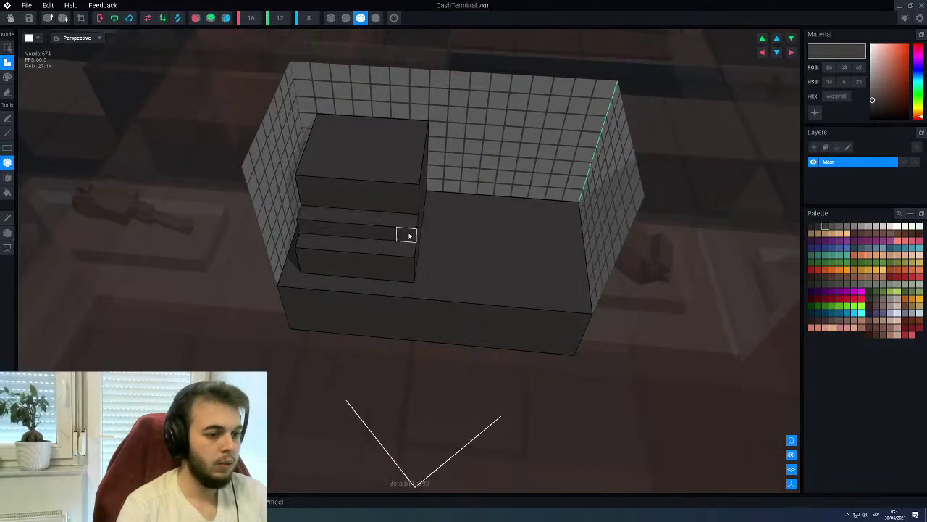
left_click_drag(341, 211, 359, 205)
left_click_drag(308, 171, 408, 190)
right_click_drag(408, 191, 348, 182)
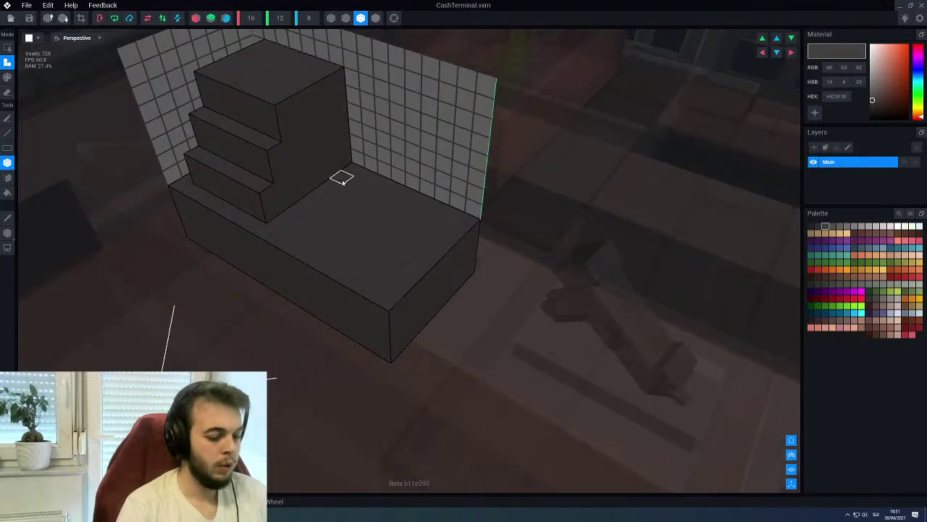
left_click_drag(329, 151, 333, 161)
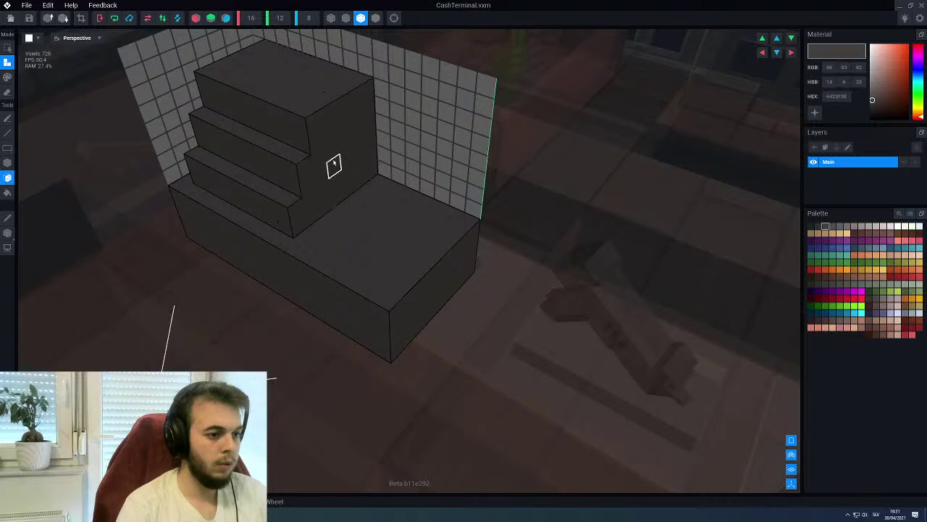
Place a small dark cube on the base to the right of the steps
mouse_move(360, 214)
right_mouse_down()
mouse_move(399, 195)
mouse_move(392, 179)
mouse_move(331, 170)
mouse_move(357, 197)
right_mouse_up()
key("b")
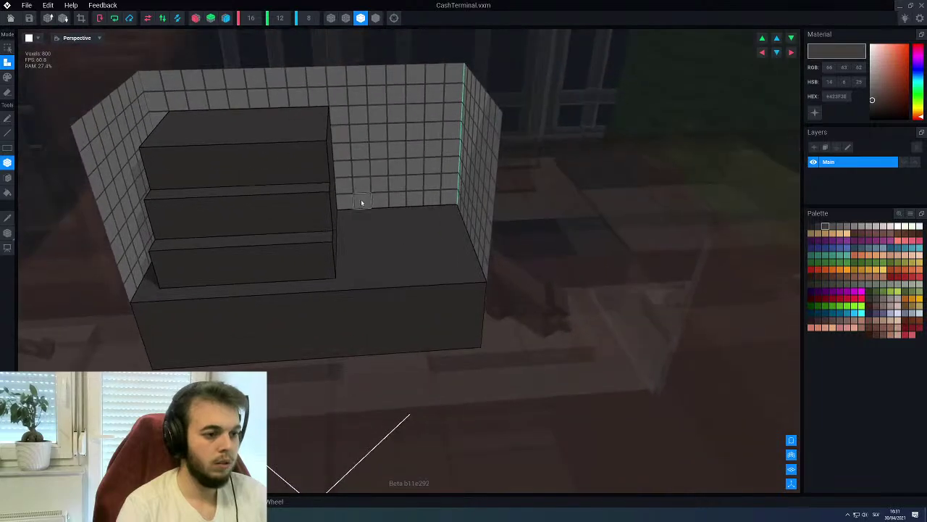
right_click_drag(418, 219, 381, 231)
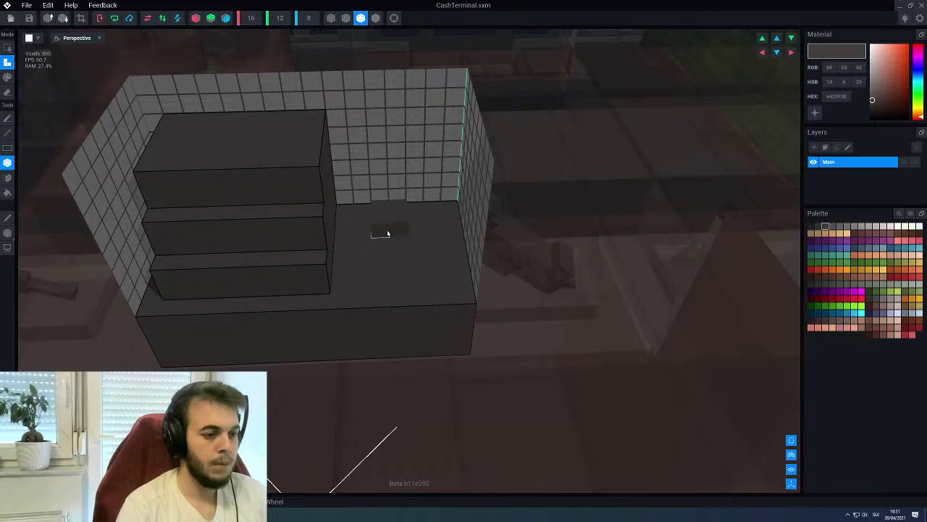
right_click_drag(387, 233, 399, 215)
left_click(397, 223)
Stack single voxels upward from the small cube into a column
key("a")
left_click(400, 213)
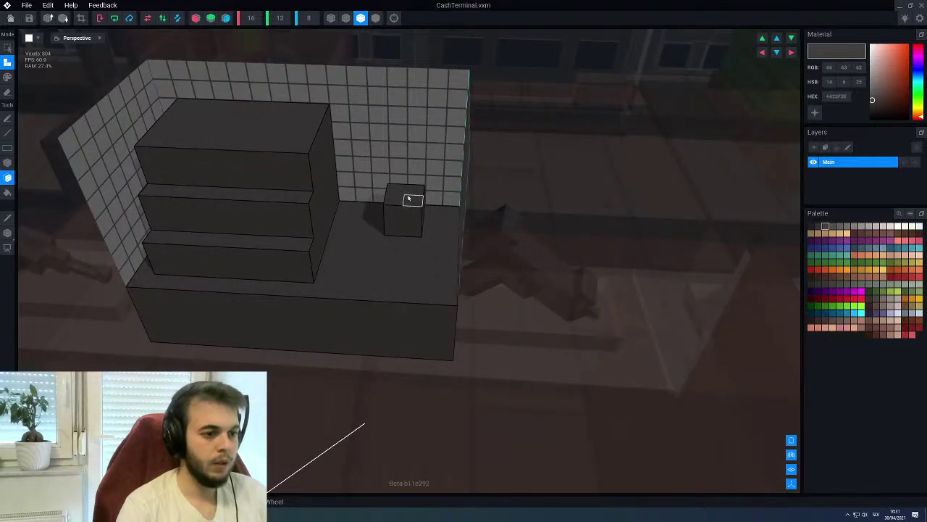
left_click(409, 198)
left_click(395, 182)
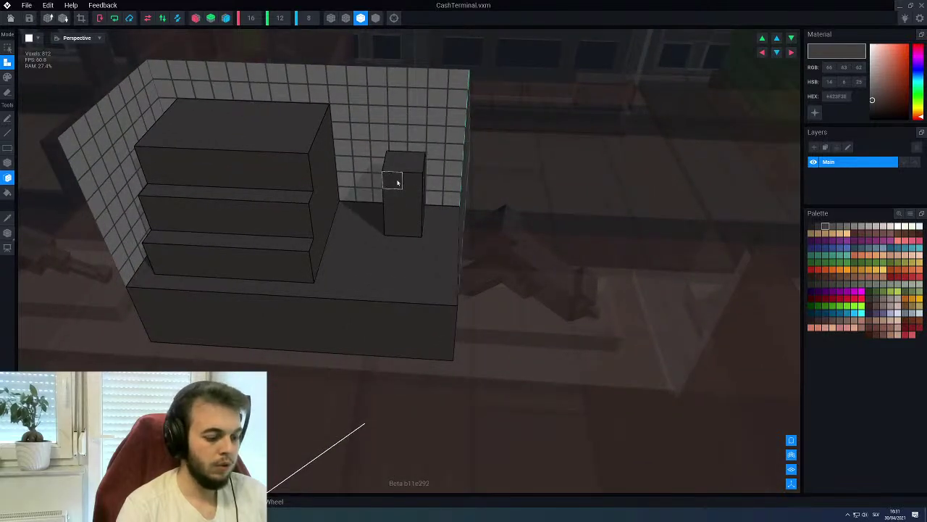
right_click_drag(389, 178, 369, 177)
left_click(394, 162)
left_click(395, 151)
left_click(392, 147)
Widen the column's top with a strip along its left face
left_click_drag(374, 186, 364, 133)
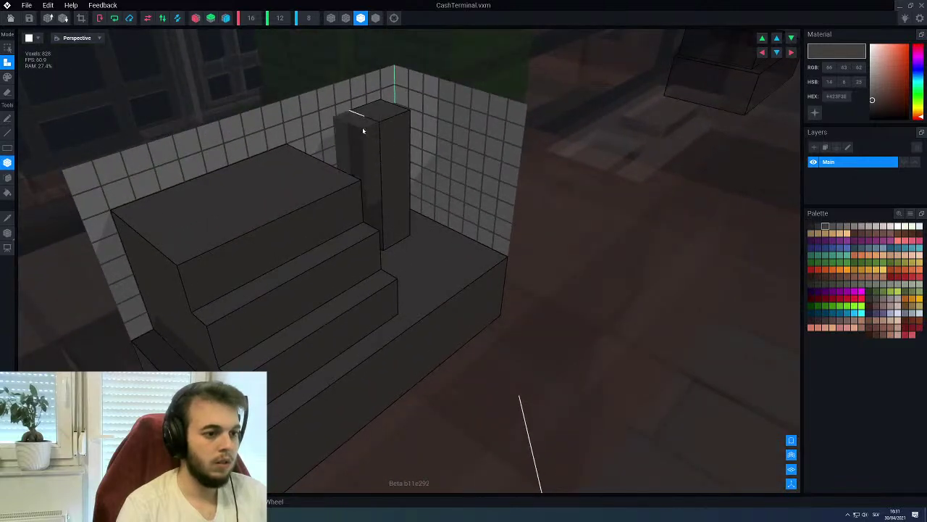
right_click_drag(360, 129, 418, 197)
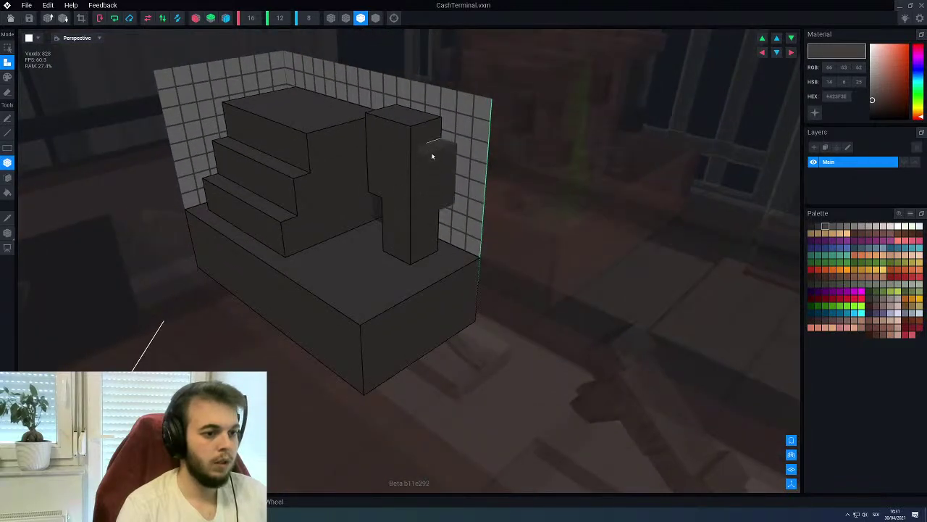
right_click_drag(434, 136, 449, 195)
right_click_drag(451, 145, 319, 178)
scroll(418, 162, "up", 5)
right_click_drag(344, 141, 316, 189)
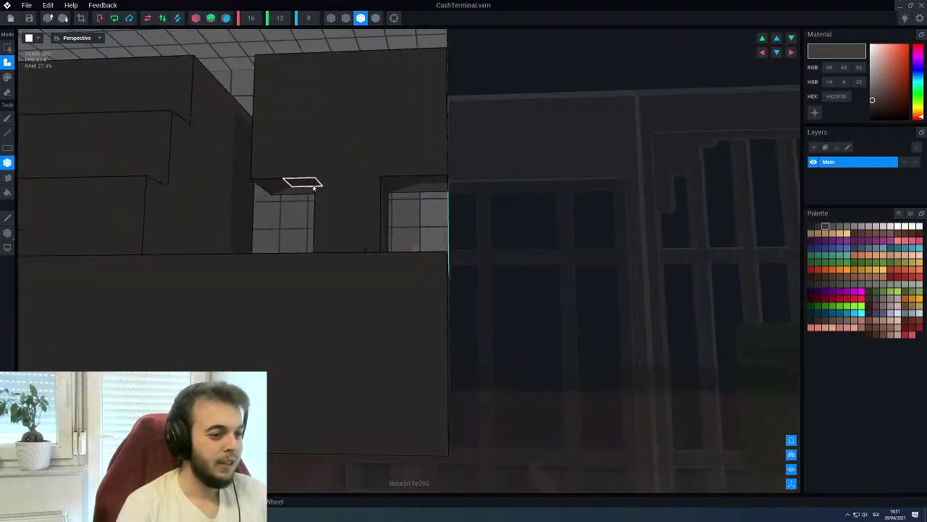
Erase the lower layers beneath the T's overhang, leaving a narrow post
key("e")
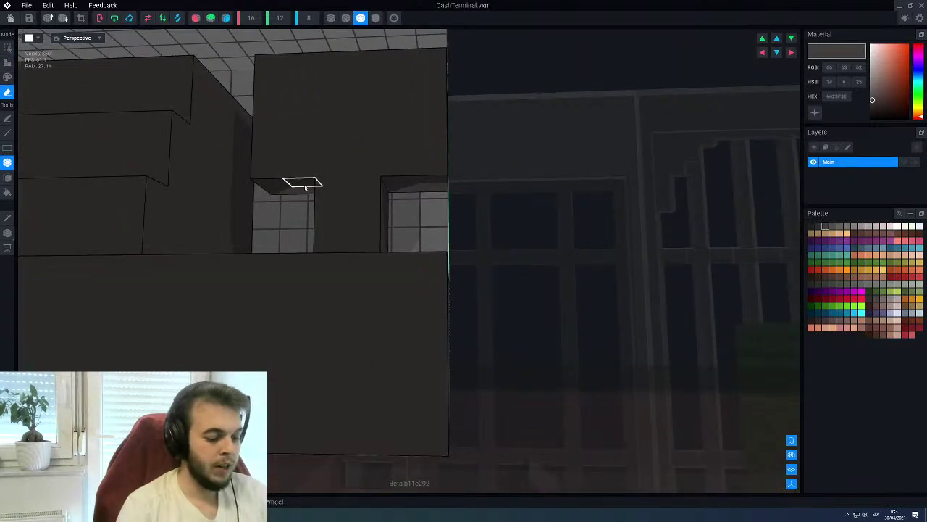
key("f")
left_click(305, 187)
right_click_drag(360, 128, 362, 128)
right_click_drag(313, 99, 402, 116)
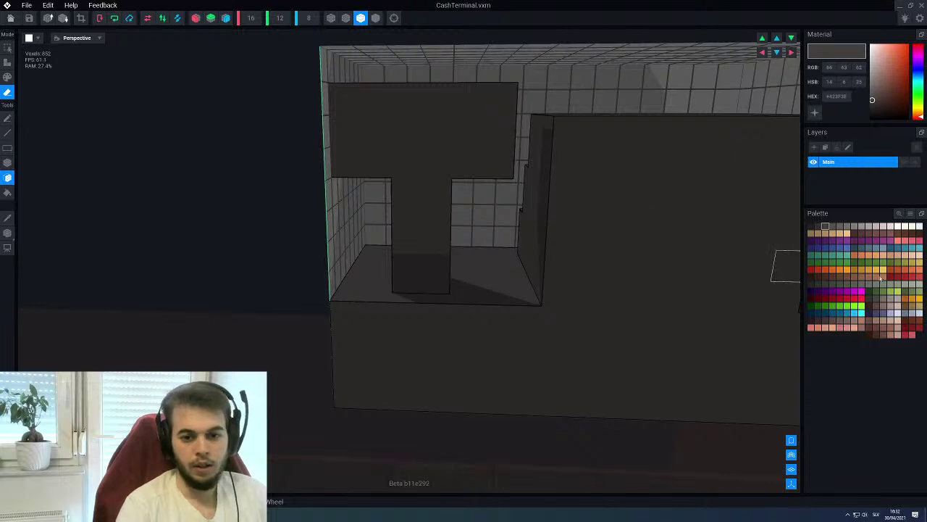
Paint a green stripe across the T-shaped post's top
left_click(861, 264)
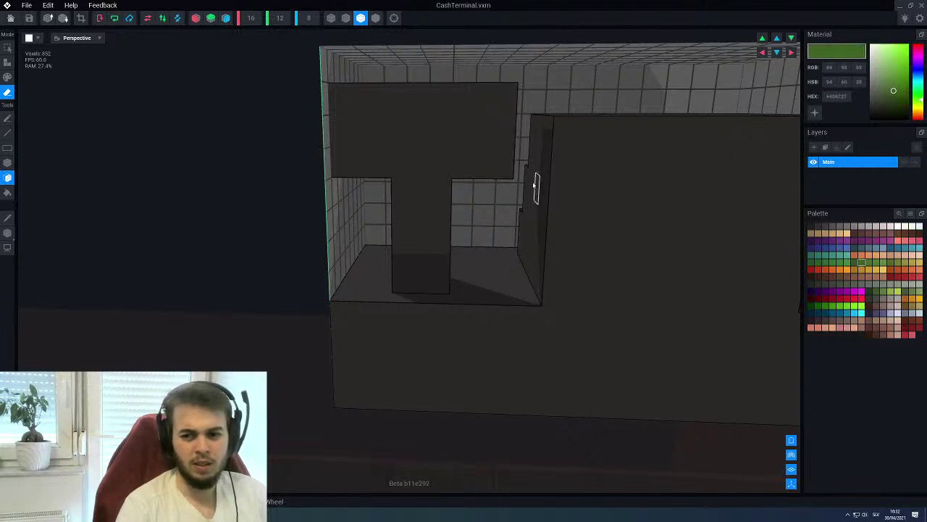
key("p")
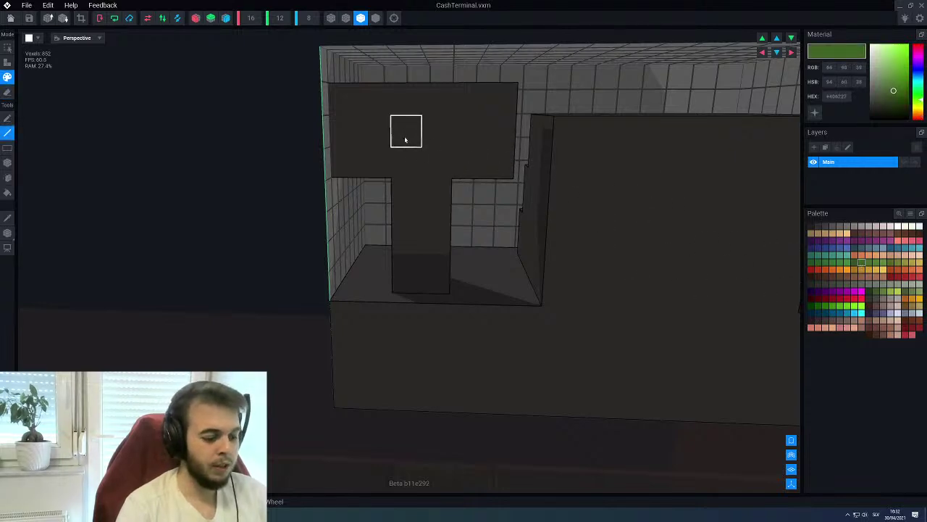
left_click_drag(384, 134, 478, 126)
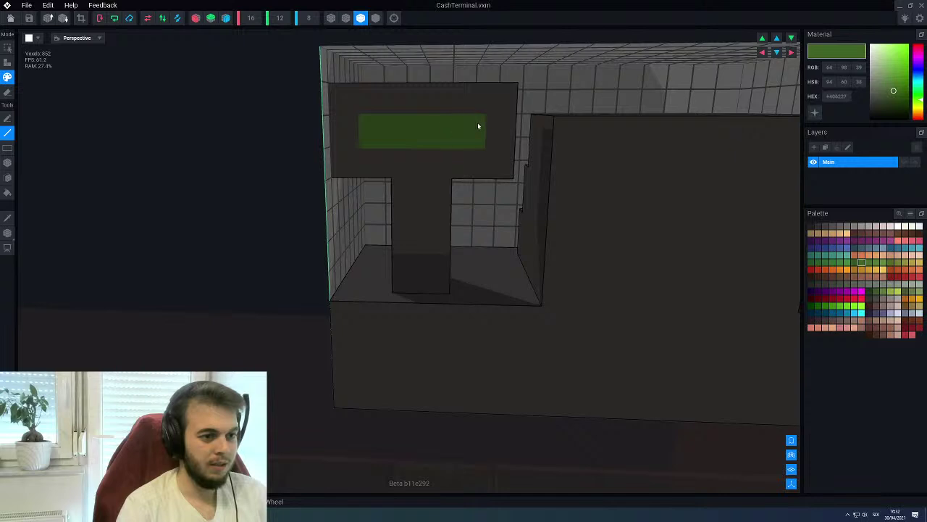
mouse_move(409, 195)
right_mouse_down()
mouse_move(435, 185)
mouse_move(435, 197)
mouse_move(407, 192)
right_mouse_up()
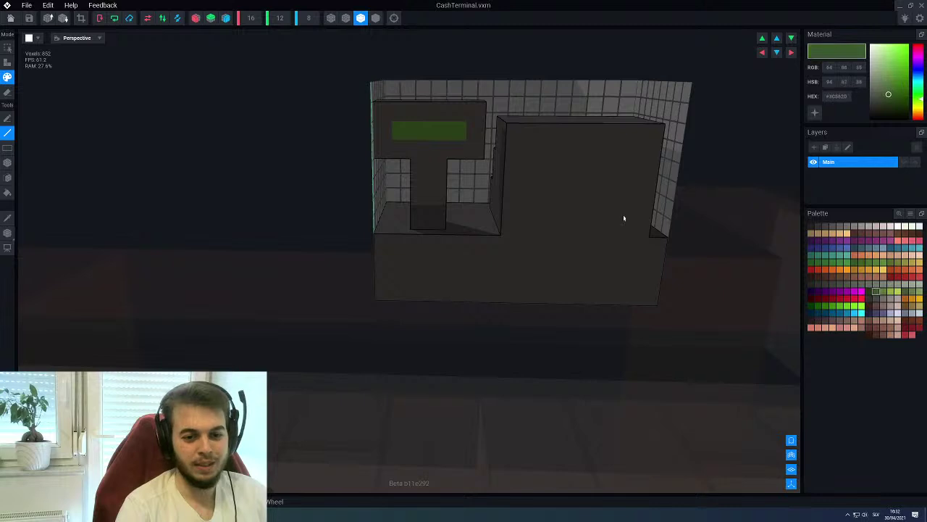
Repaint alternate stripe cells lighter green, then close the model
scroll(436, 174, "up", 3)
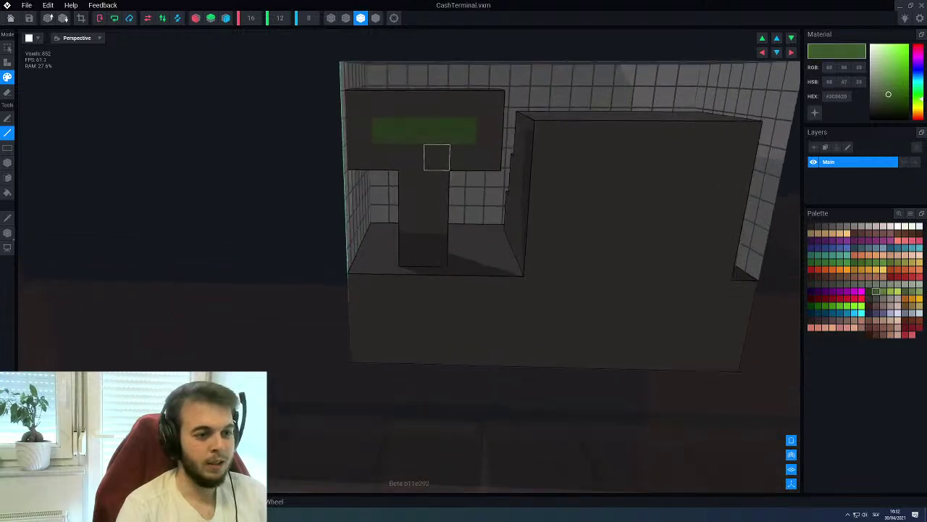
left_click(869, 263)
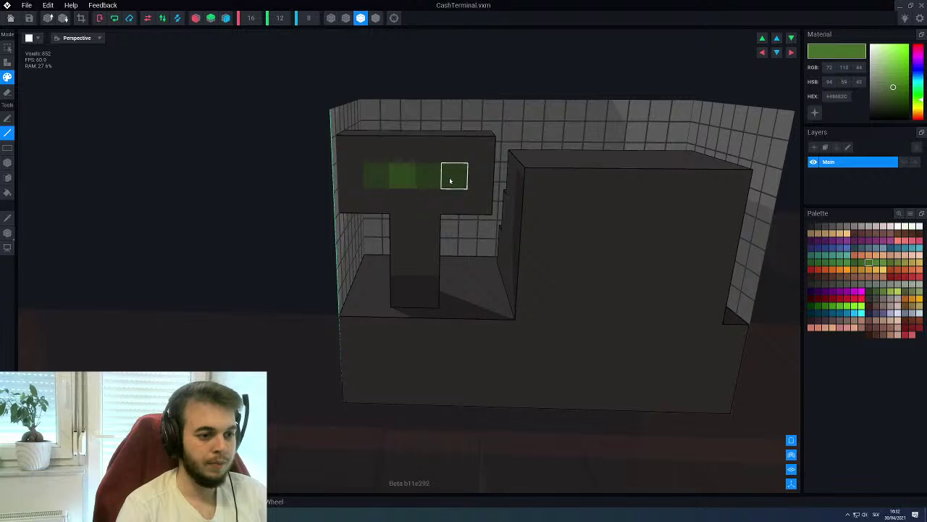
left_click_drag(387, 172, 406, 171)
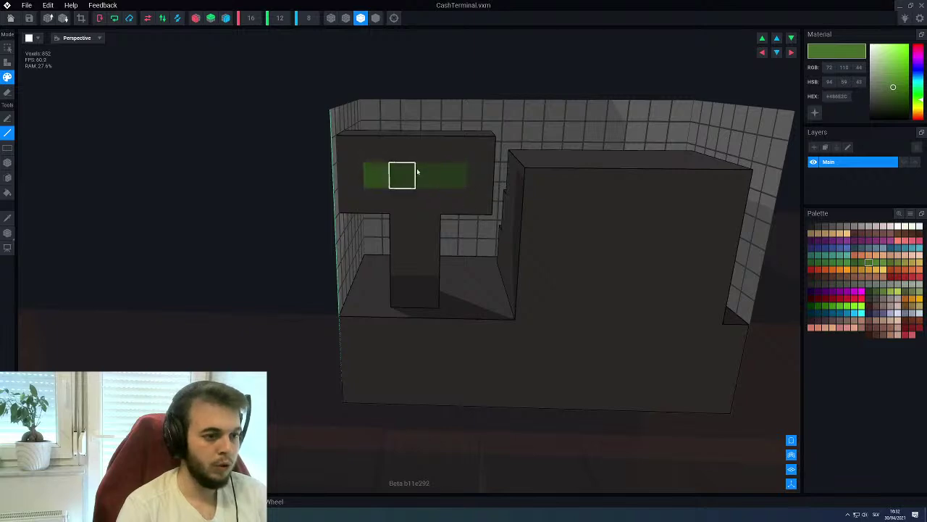
scroll(421, 217, "down", 5)
right_click_drag(420, 196, 409, 186)
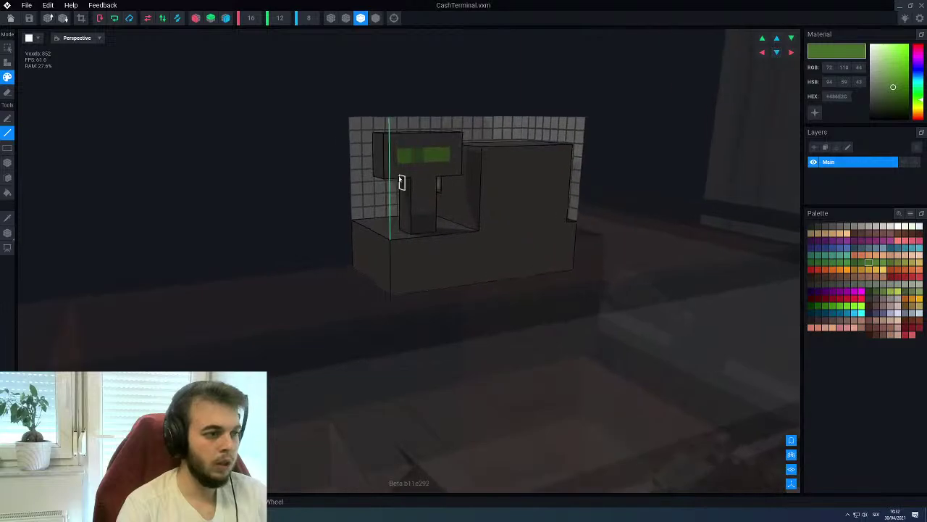
double_click(7, 7)
Save the cash terminal and reopen it for voxel editing from the scene
left_click(399, 168)
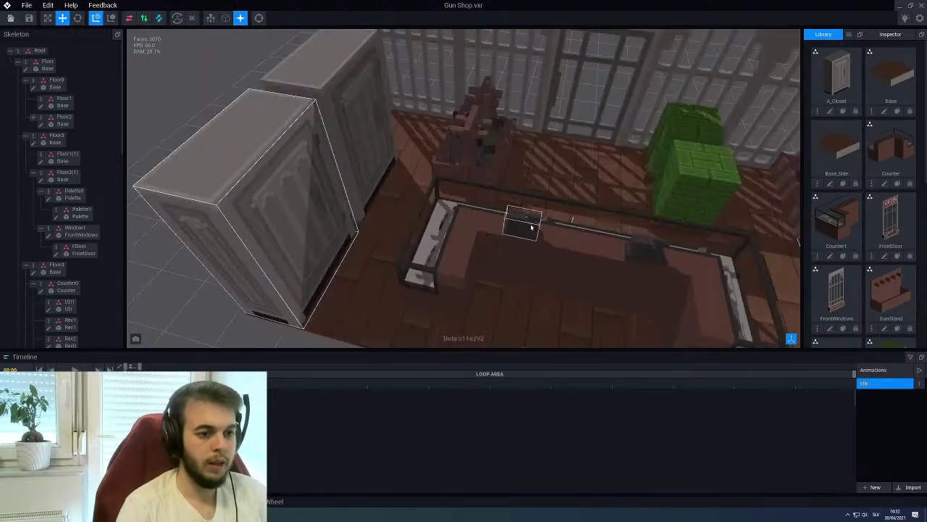
left_click(531, 227)
left_click(48, 204)
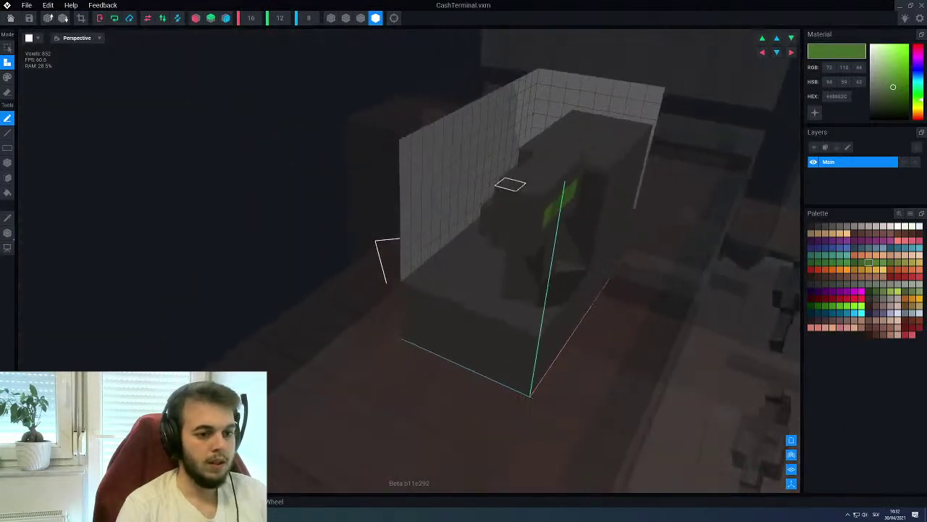
Erase the top layer including the green strip and reselect dark grey
key("b")
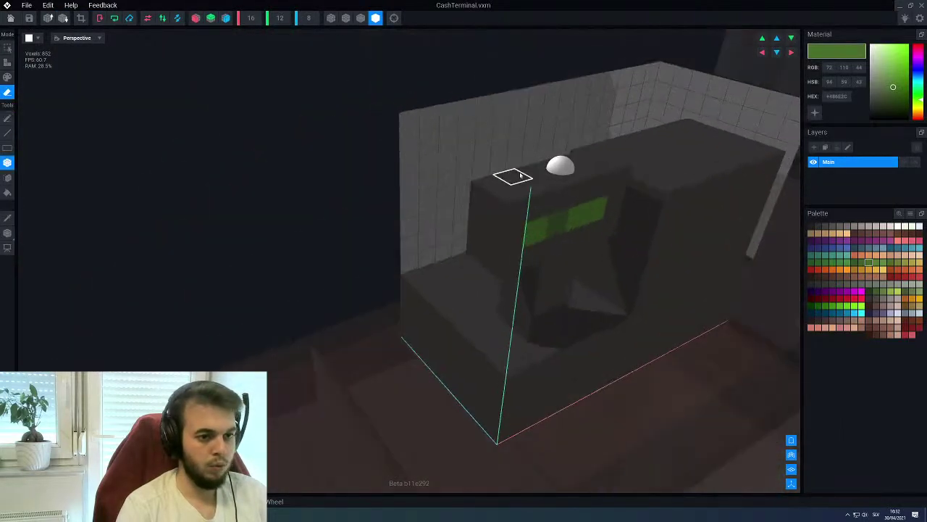
left_click_drag(583, 154, 508, 232)
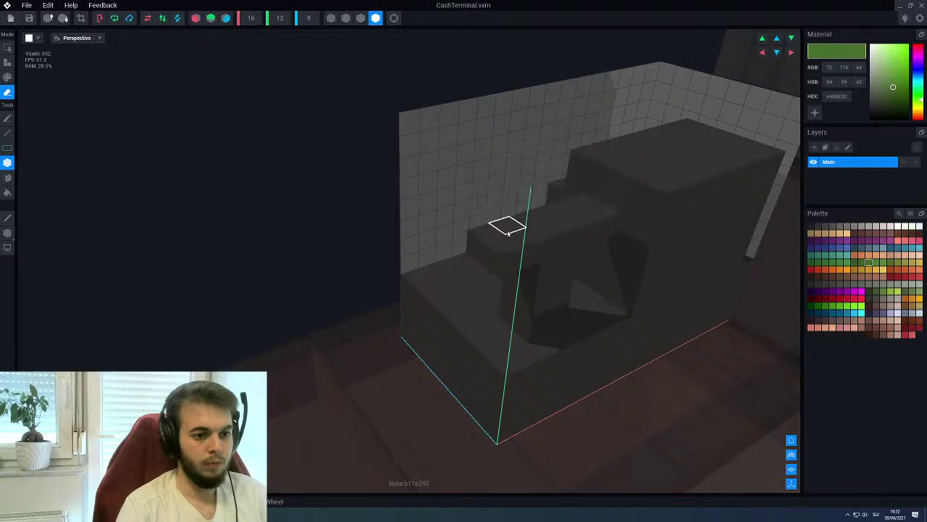
left_click(519, 253, "alt")
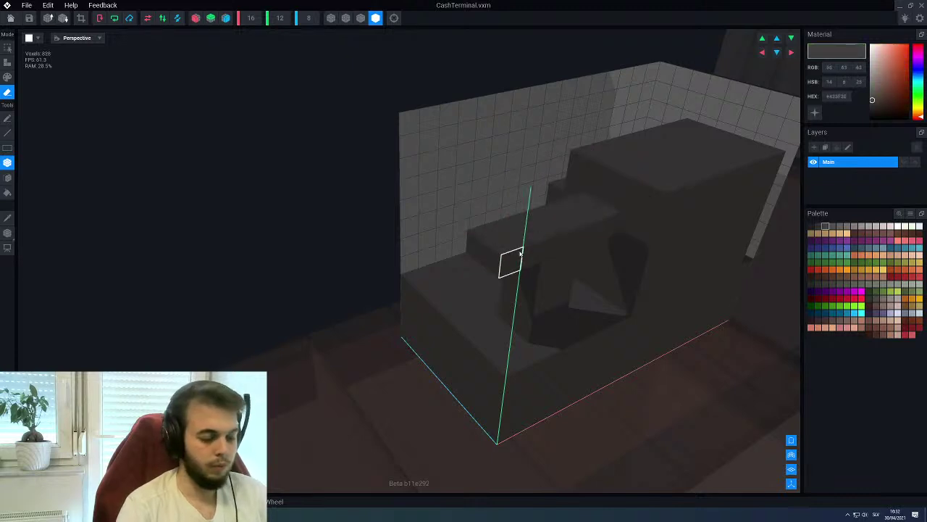
key("a")
key("f")
Fill the light wall gaps under the overhang with dark voxels, reaching 836 voxels
mouse_move(552, 246)
right_mouse_down()
mouse_move(558, 223)
mouse_move(583, 221)
mouse_move(499, 236)
mouse_move(508, 245)
right_mouse_up()
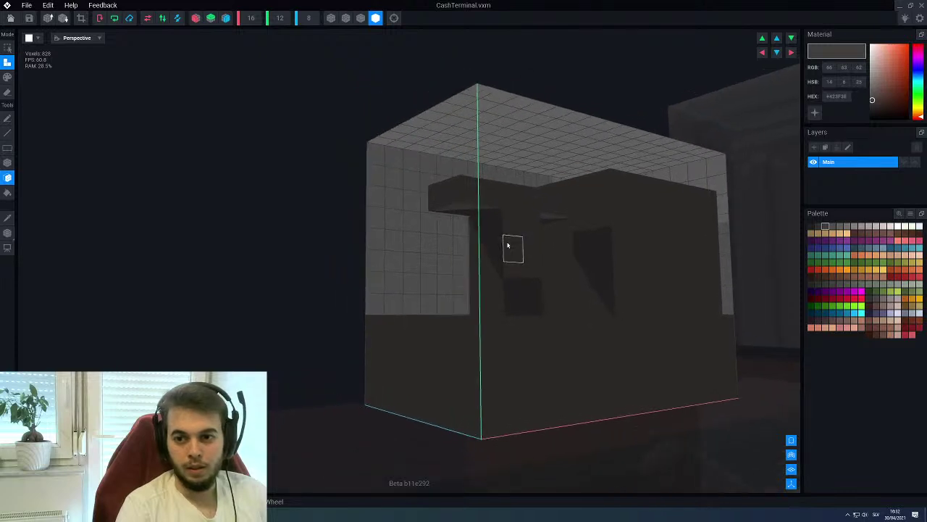
scroll(507, 247, "up", 6)
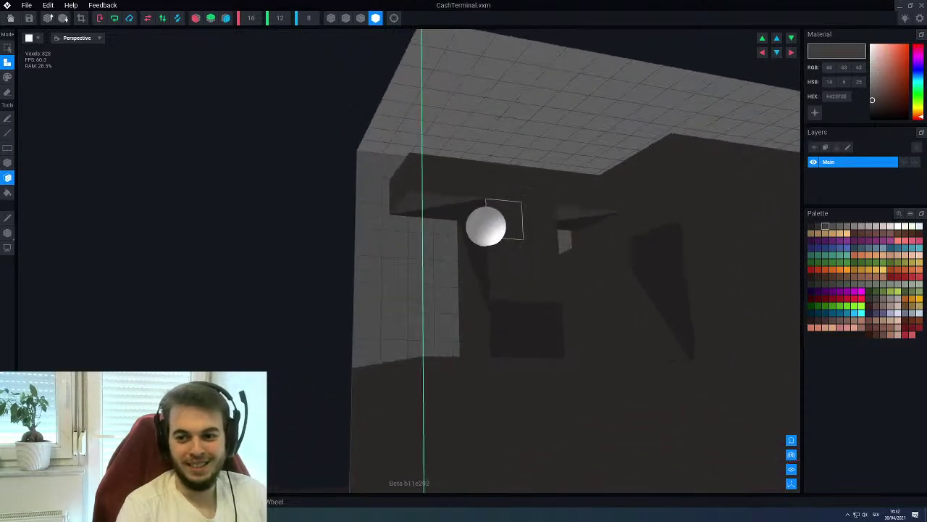
right_click_drag(491, 229, 464, 253)
scroll(464, 253, "up", 2)
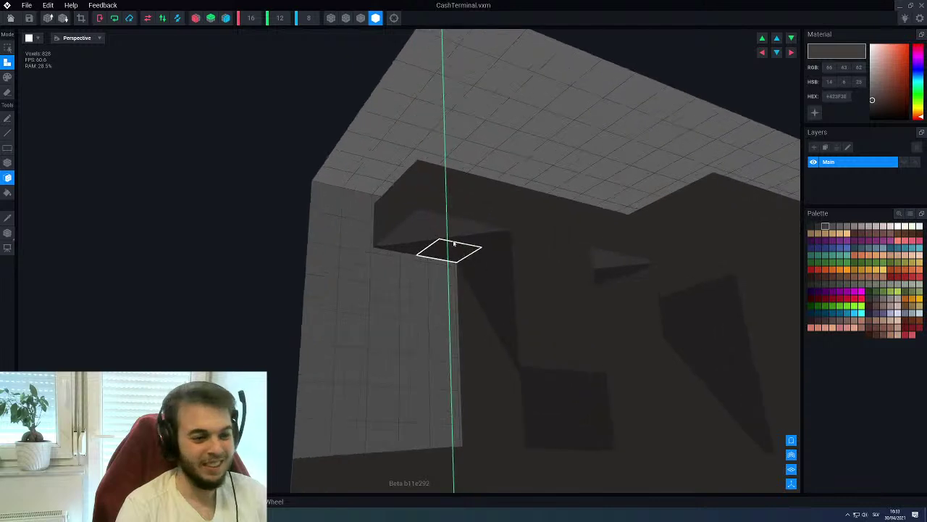
right_click_drag(482, 265, 487, 269)
mouse_move(439, 239)
left_mouse_down()
mouse_move(549, 208)
mouse_move(645, 292)
left_mouse_up()
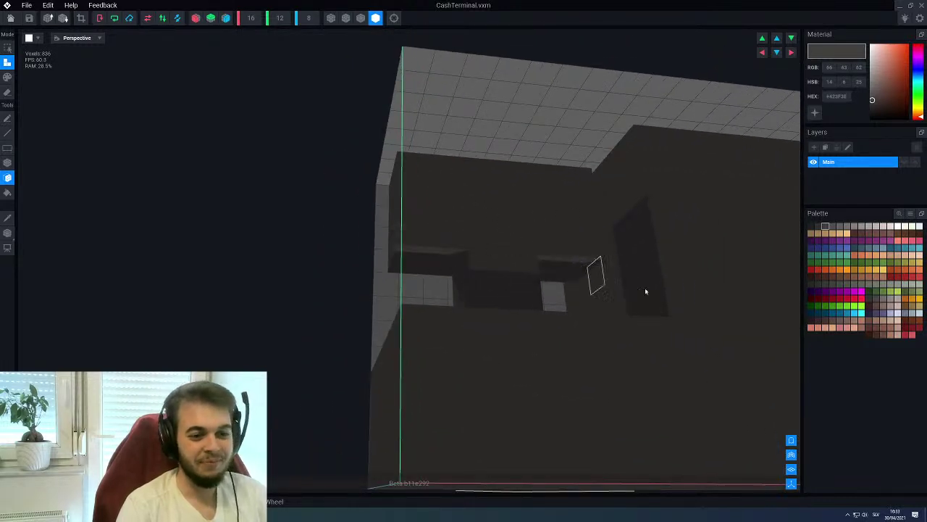
Paint a green line strip across the terminal's screen face in Paint mode, then pick a darker green
left_click(869, 263)
right_click_drag(518, 234, 492, 240)
key("p")
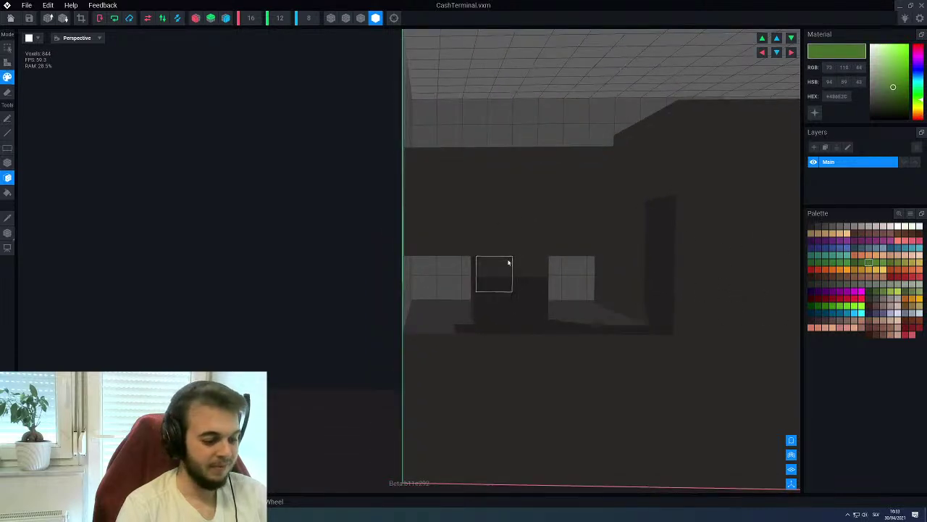
key("l")
mouse_move(444, 217)
left_mouse_down()
mouse_move(512, 207)
mouse_move(583, 213)
left_mouse_up()
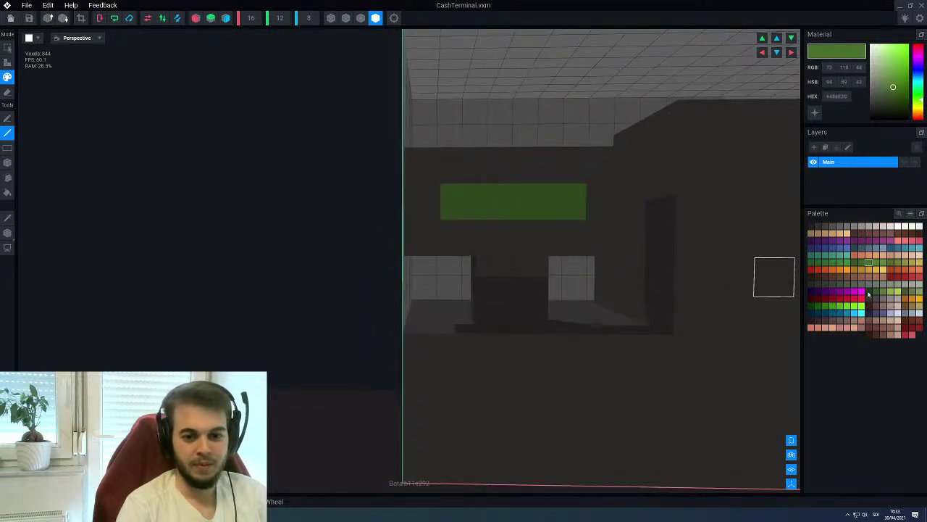
left_click(877, 292)
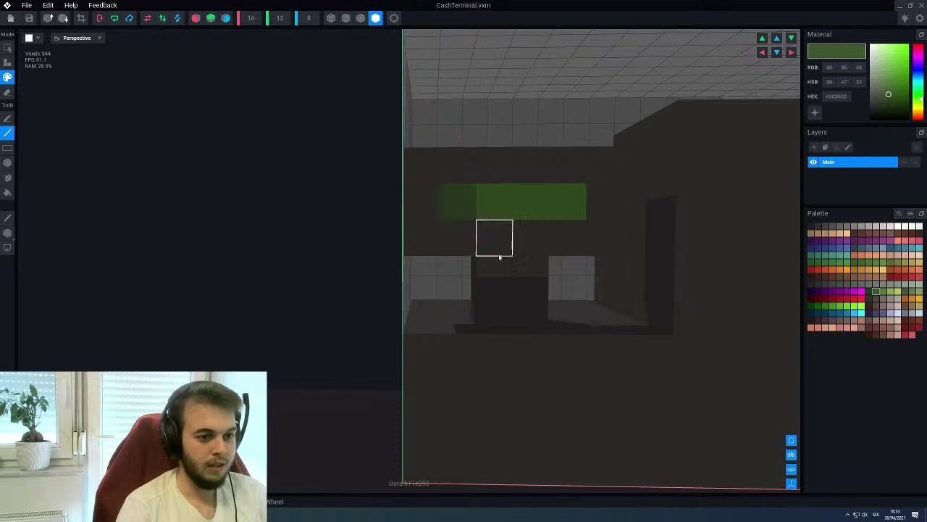
scroll(528, 244, "down", 3)
right_click_drag(528, 244, 472, 278)
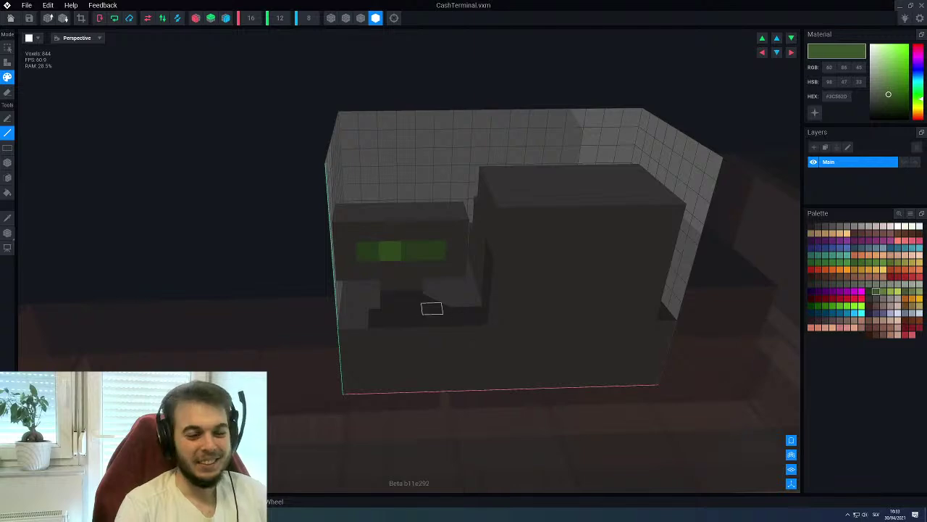
Pick the model's dark grey, then set a lighter grey (RGB 100, 95, 92) as the paint colour
right_click_drag(766, 296, 469, 393)
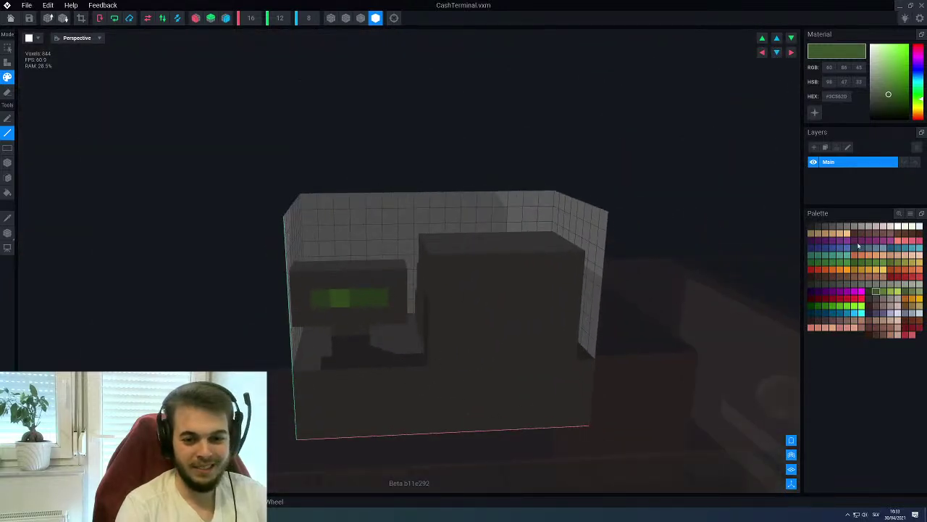
left_click(507, 313, "alt")
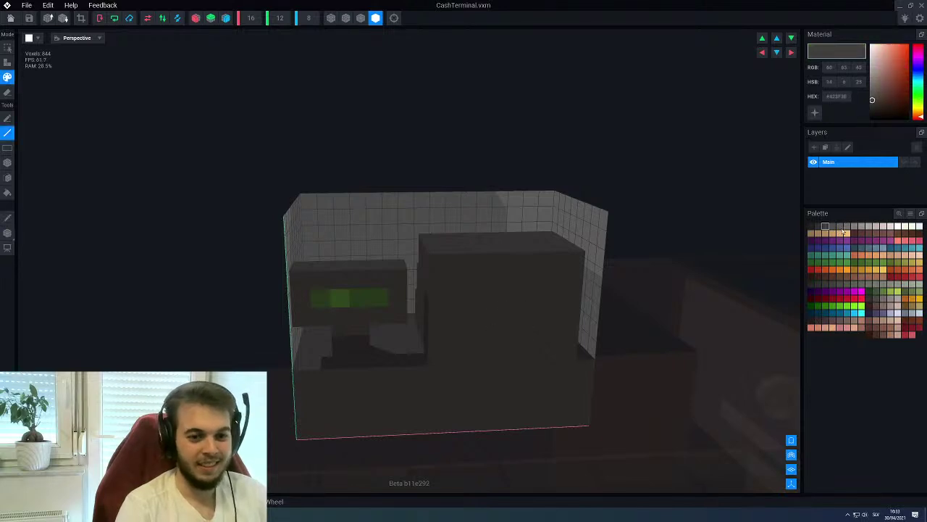
left_click(839, 226)
right_click_drag(613, 294, 440, 315)
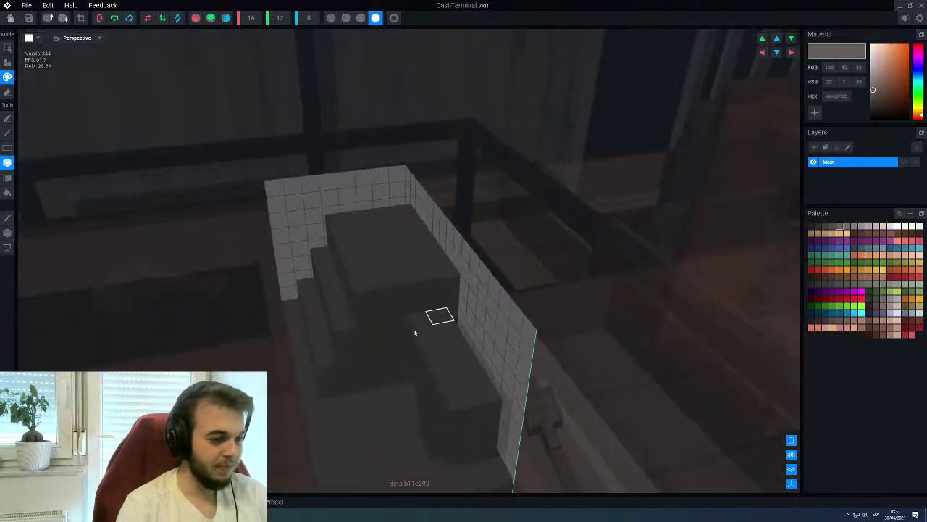
right_click_drag(330, 389, 406, 213)
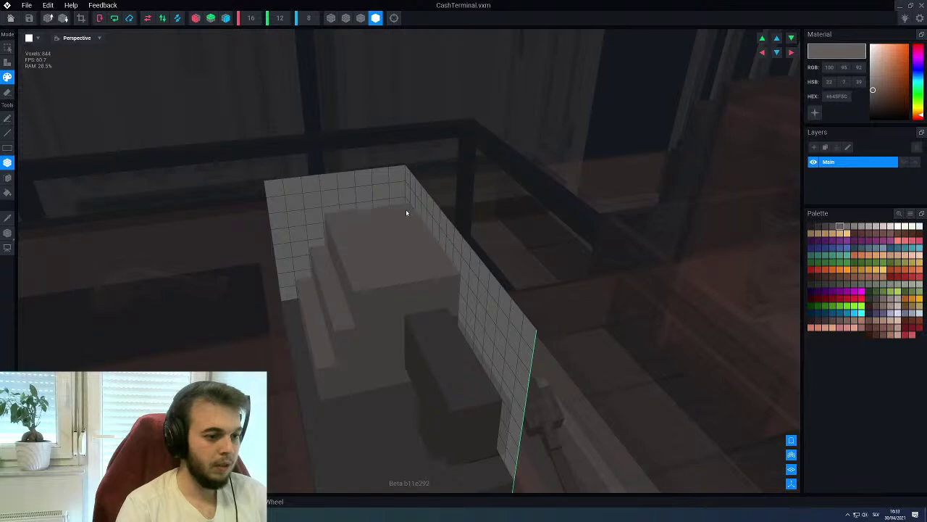
scroll(327, 292, "up", 3)
right_click_drag(330, 292, 331, 292)
scroll(323, 292, "up", 4)
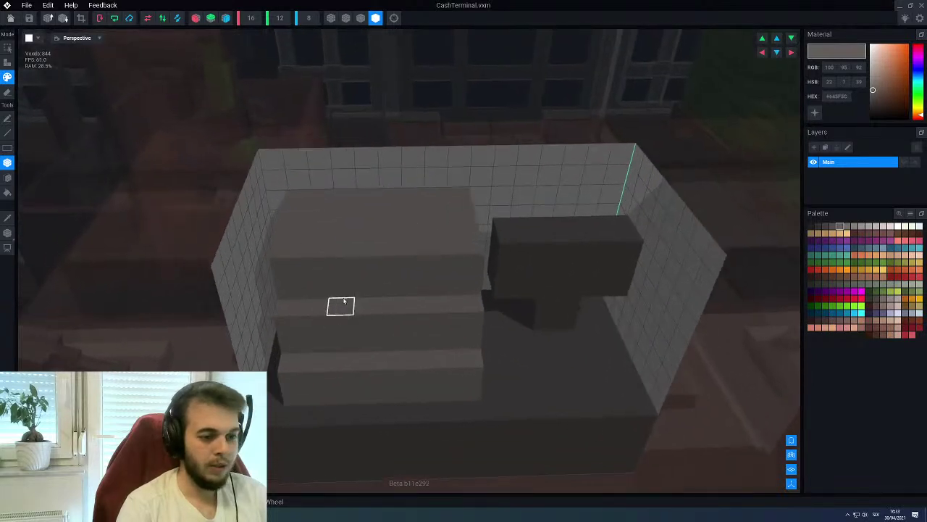
Box-paint the counter's stepped front in a lighter grey
left_click(847, 227)
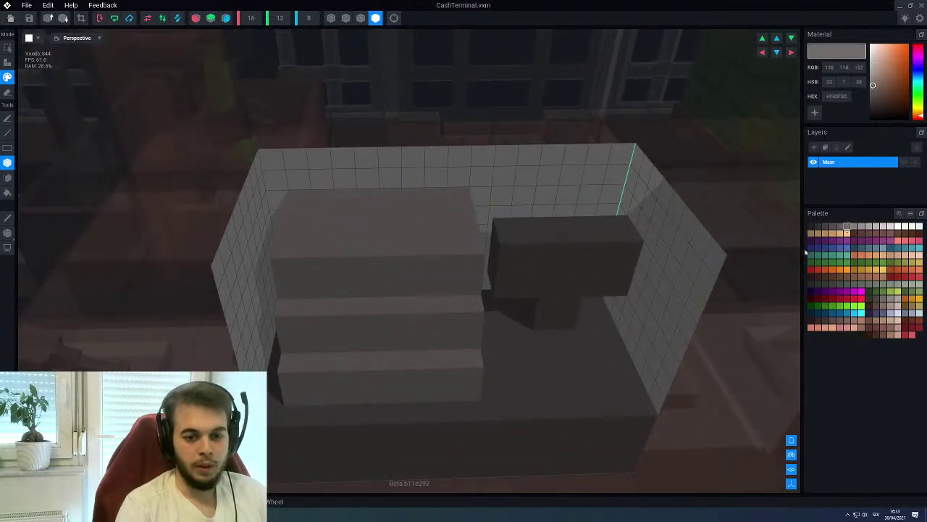
right_click_drag(393, 321, 308, 291)
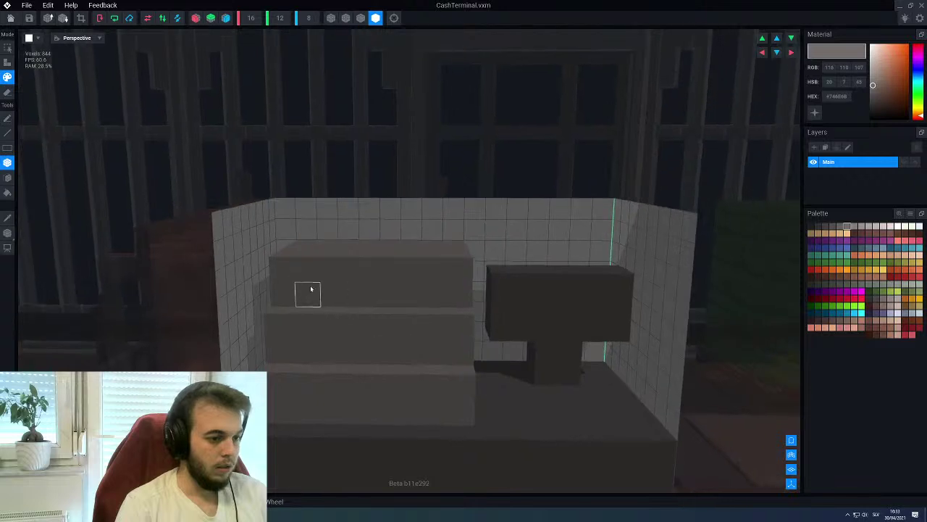
left_click_drag(314, 293, 433, 381)
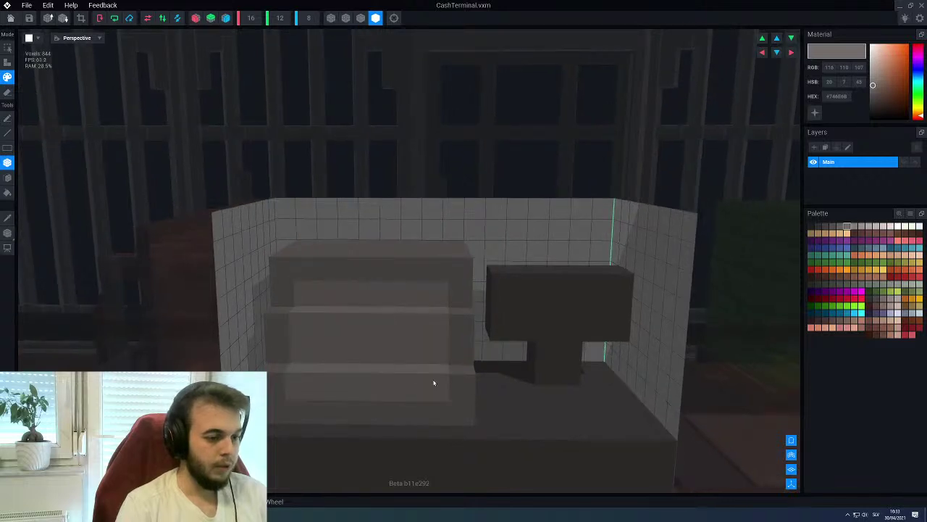
right_click_drag(424, 334, 433, 332)
right_click_drag(339, 316, 414, 315)
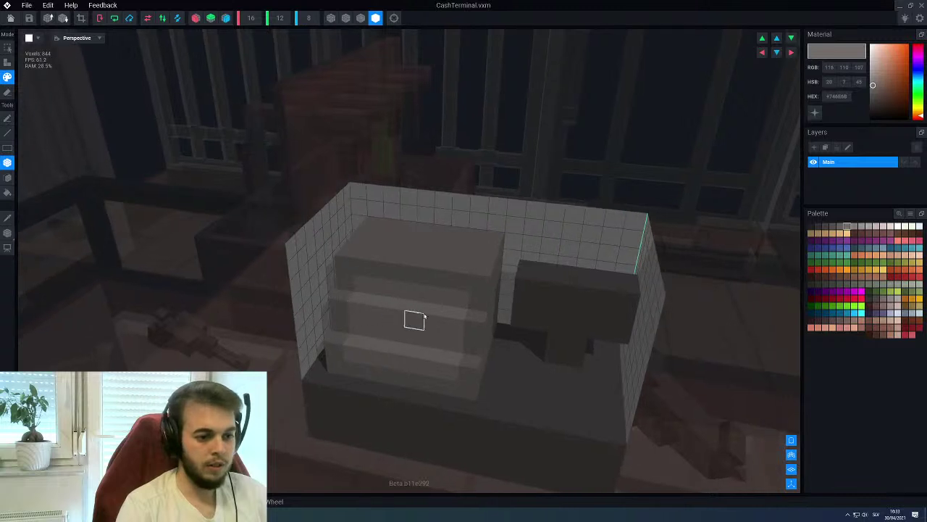
Draw darker grey squares in a checker pattern across the counter front with the Line tool
left_click(832, 227)
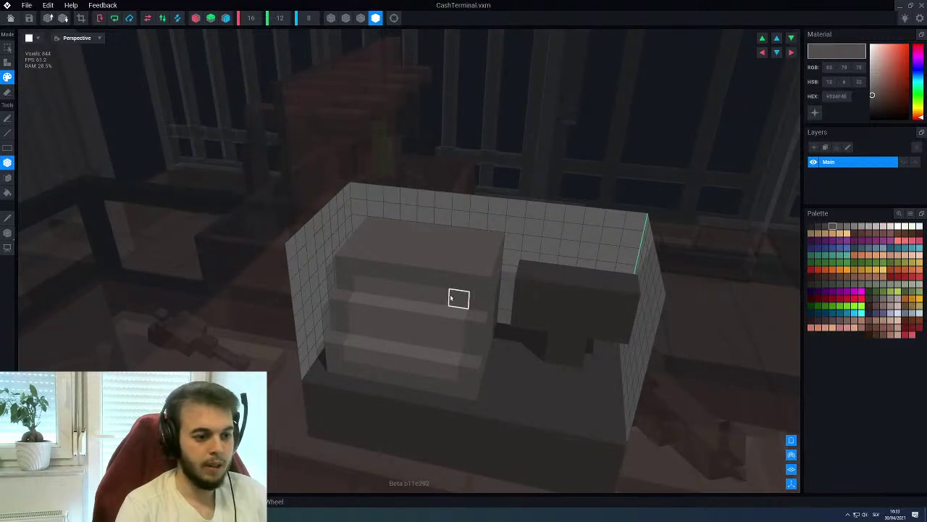
key("l")
left_click_drag(420, 296, 382, 287)
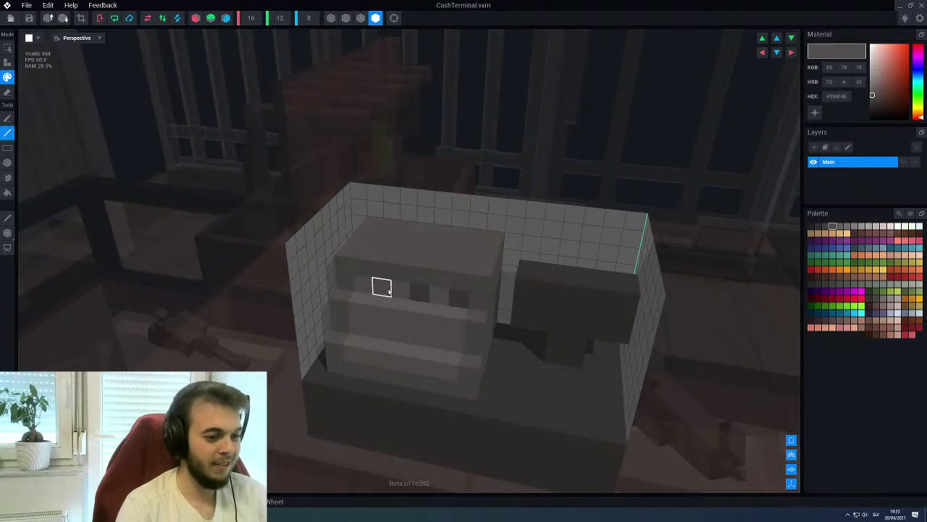
left_click_drag(434, 313, 414, 336)
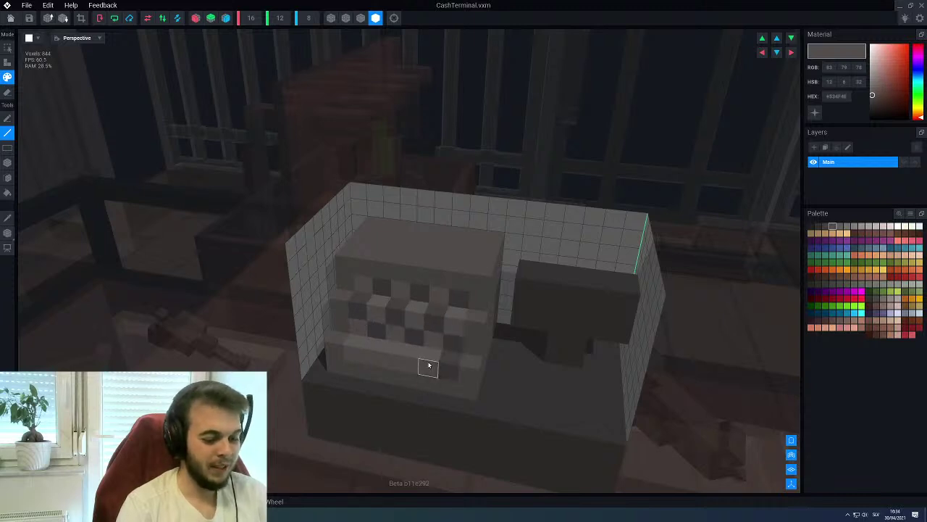
right_click_drag(358, 348, 405, 291)
From the front view, paint a light grey frame along the box's top and right edges
key("f")
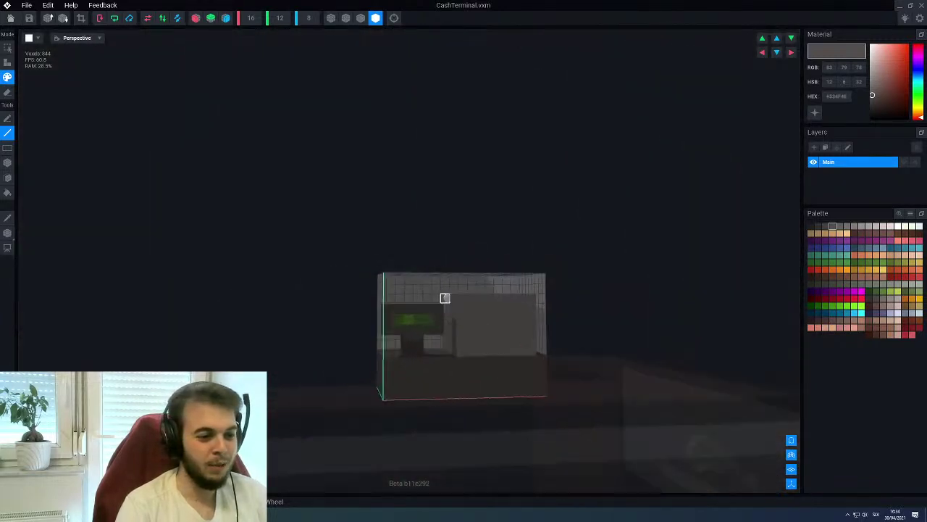
right_click_drag(445, 298, 742, 248)
key("f")
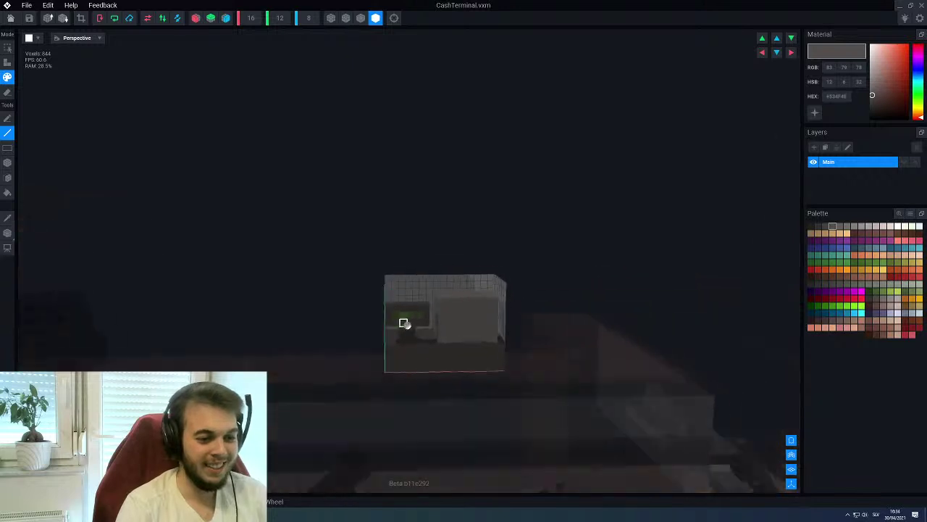
scroll(435, 333, "up", 3)
scroll(476, 313, "up", 3)
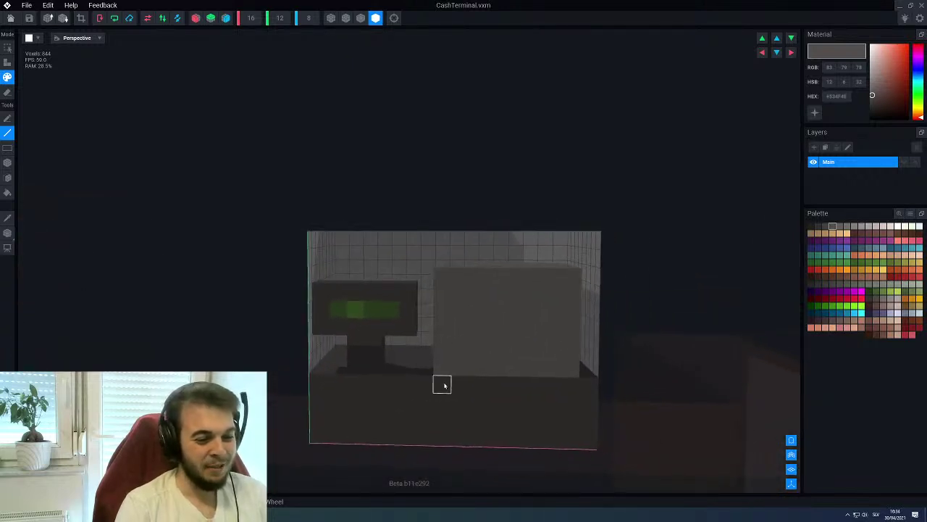
left_click(467, 368, "alt")
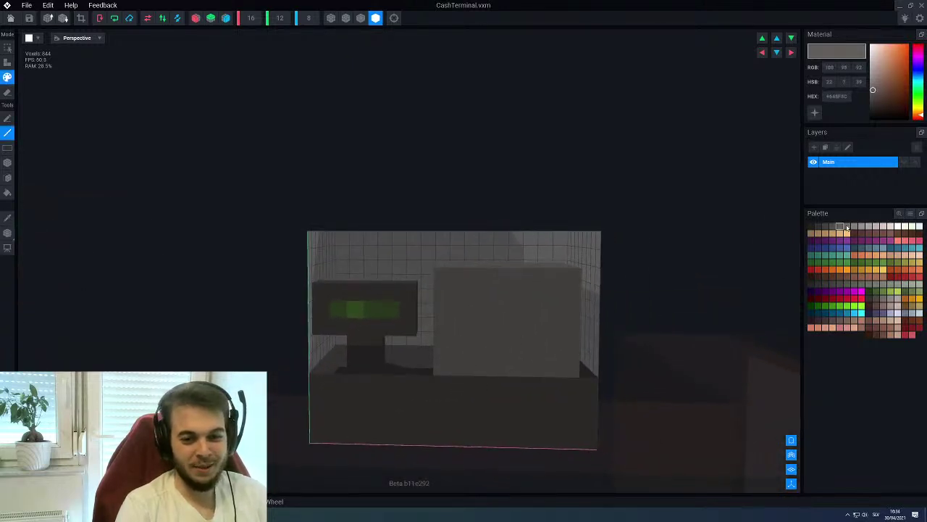
left_click(847, 228)
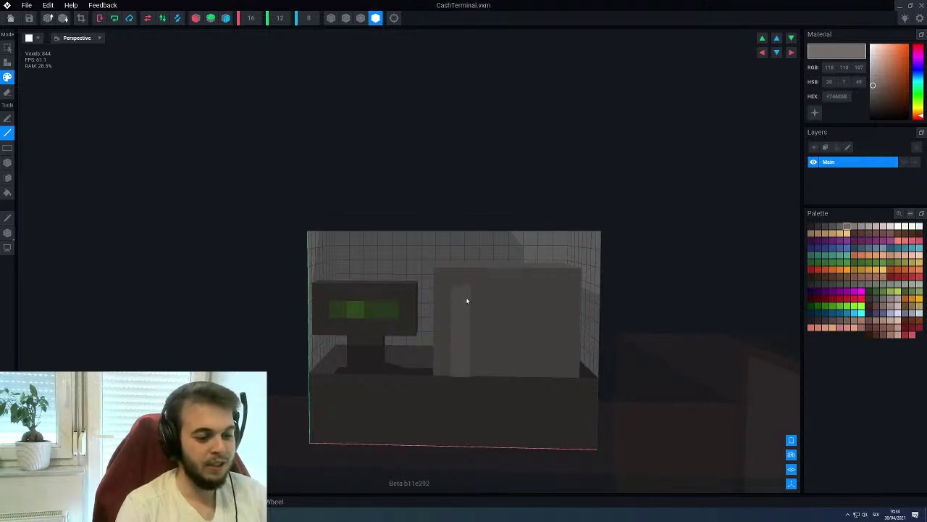
mouse_move(470, 308)
left_mouse_down()
mouse_move(550, 294)
mouse_move(550, 364)
left_mouse_up()
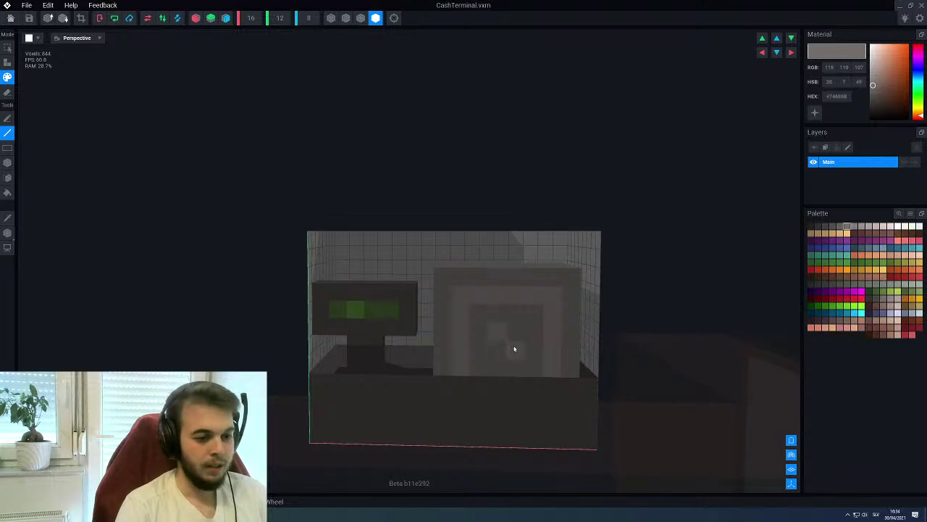
Sample greys from the model with the Picker, ending on a darker brownish grey paint colour
key("f")
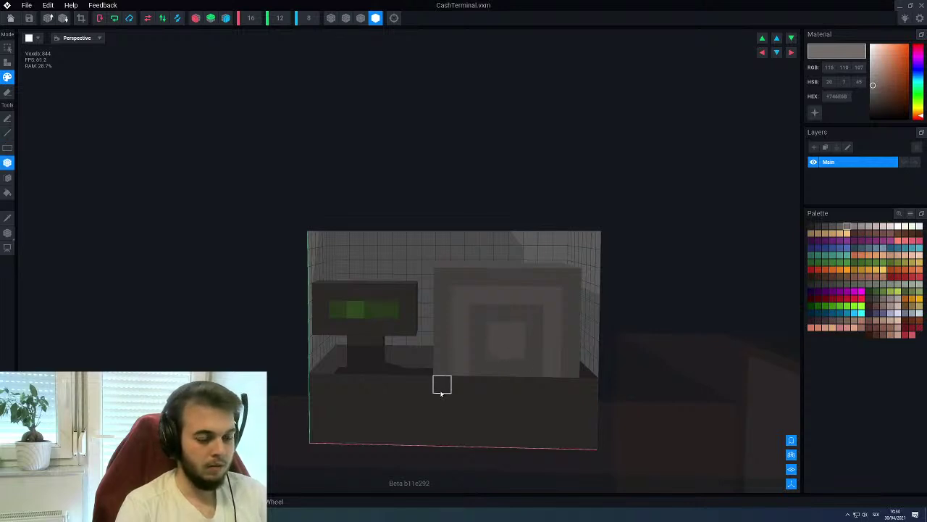
mouse_move(442, 385)
right_mouse_down()
mouse_move(432, 400)
mouse_move(446, 398)
mouse_move(430, 389)
mouse_move(444, 387)
right_mouse_up()
scroll(440, 391, "up", 2)
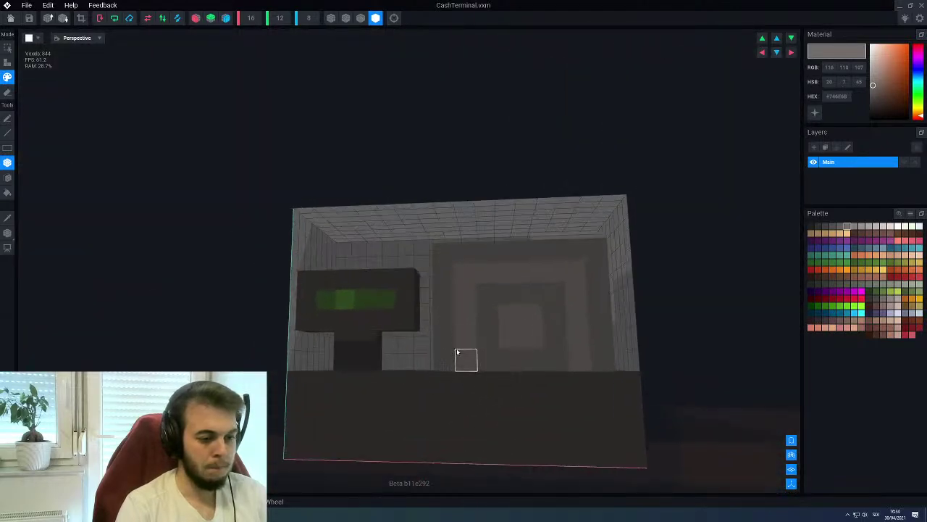
key("i")
left_click(479, 360)
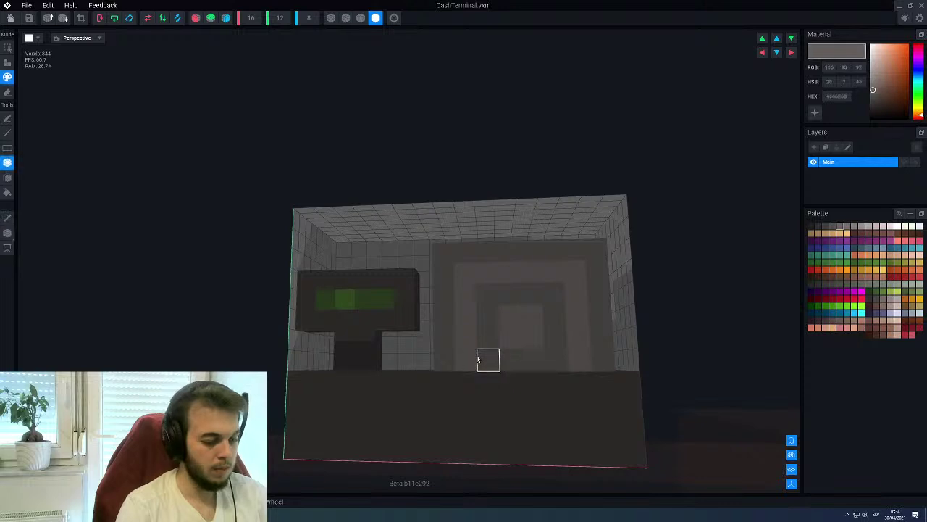
key("b")
scroll(501, 335, "down", 3)
mouse_move(485, 370)
right_mouse_down()
mouse_move(490, 345)
mouse_move(468, 377)
right_mouse_up()
scroll(449, 366, "up", 2)
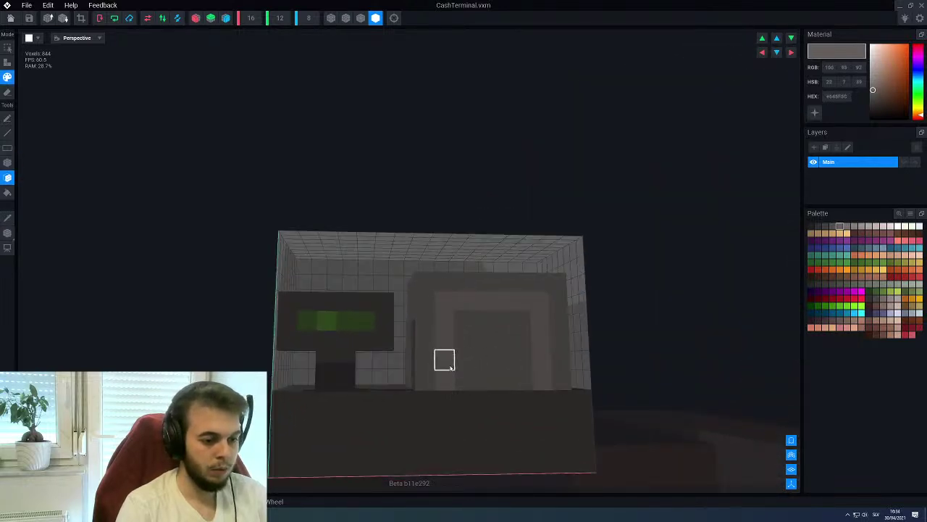
left_click(445, 401, "alt")
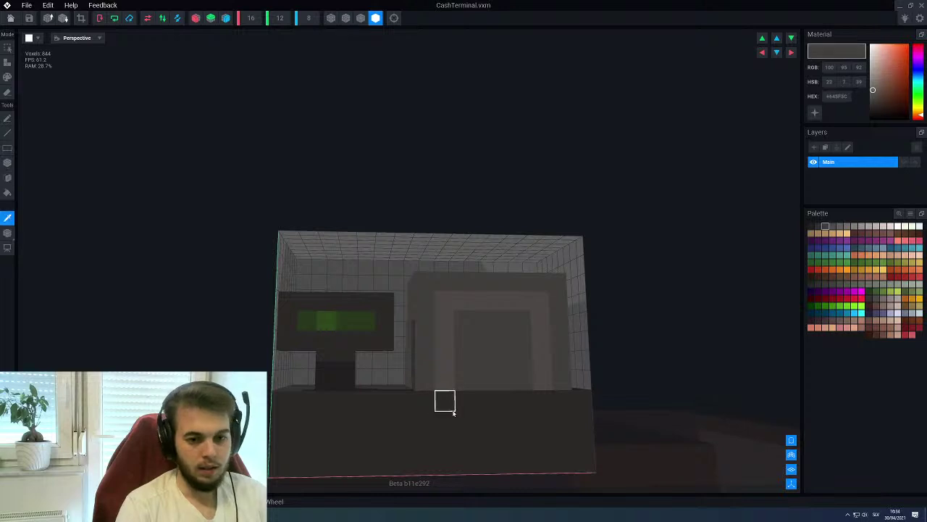
left_click(833, 226)
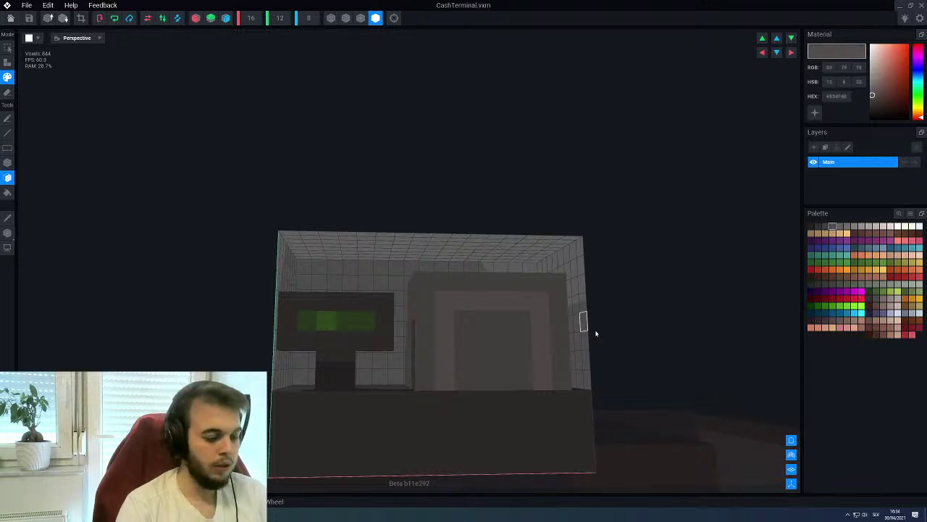
key("l")
right_click_drag(559, 338, 545, 337)
mouse_move(500, 346)
left_mouse_down()
mouse_move(495, 365)
mouse_move(367, 373)
left_mouse_up()
right_click_drag(553, 363, 586, 352)
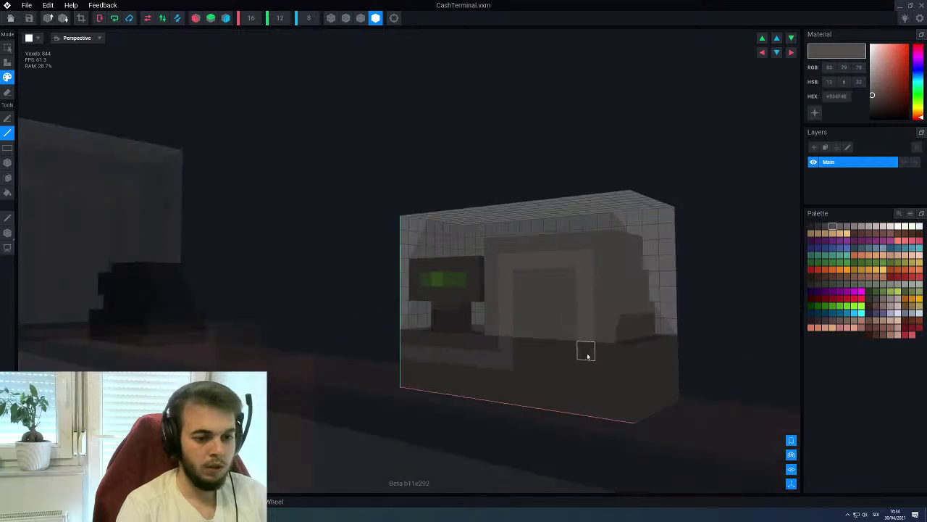
right_click_drag(634, 372, 381, 352)
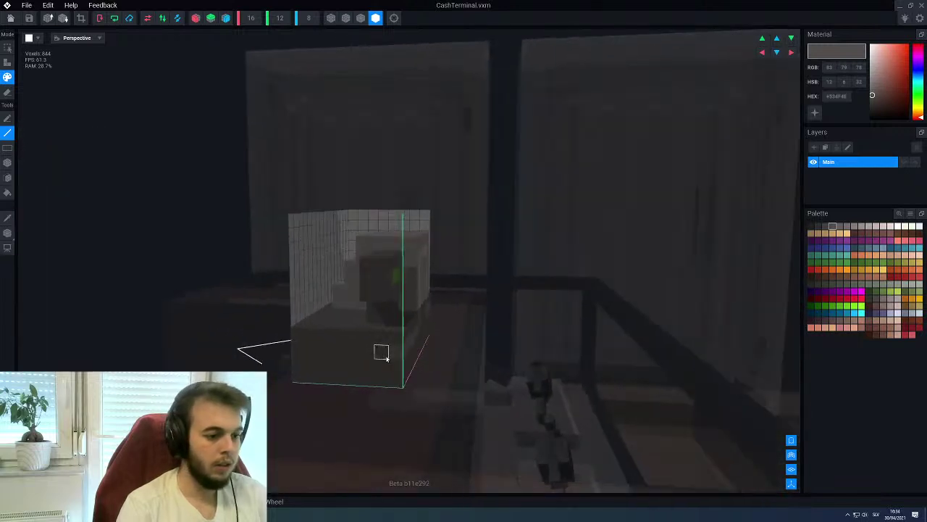
right_click_drag(298, 349, 277, 365)
left_click_drag(257, 354, 130, 355)
right_click_drag(67, 357, 307, 355)
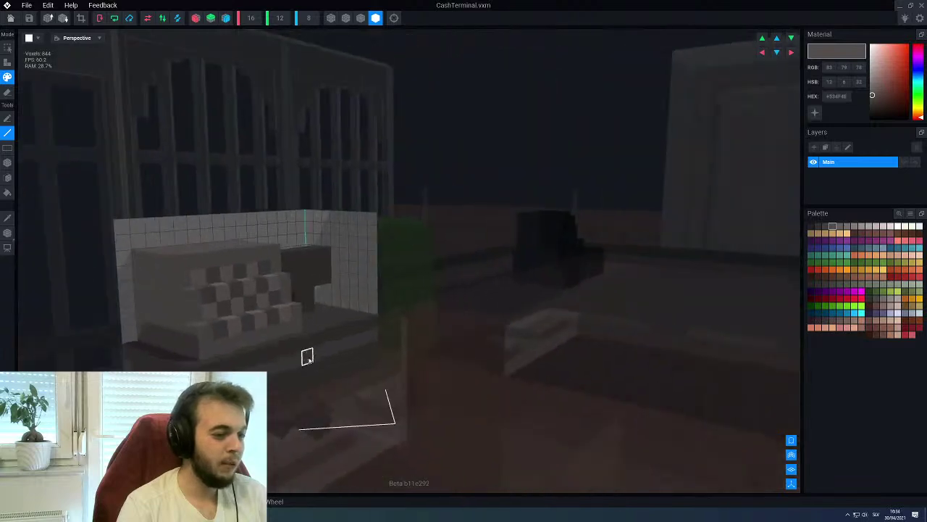
right_click_drag(246, 361, 376, 375)
right_click_drag(204, 371, 324, 321)
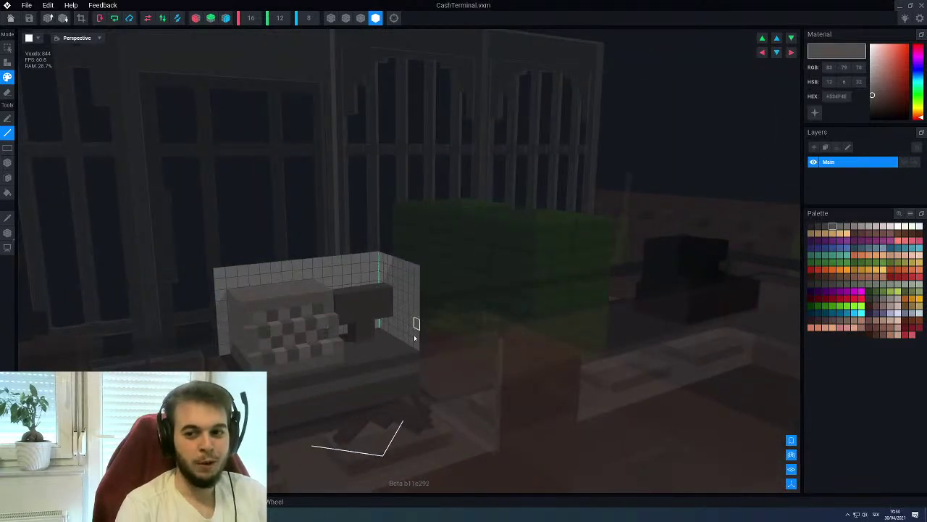
right_click_drag(392, 319, 318, 342)
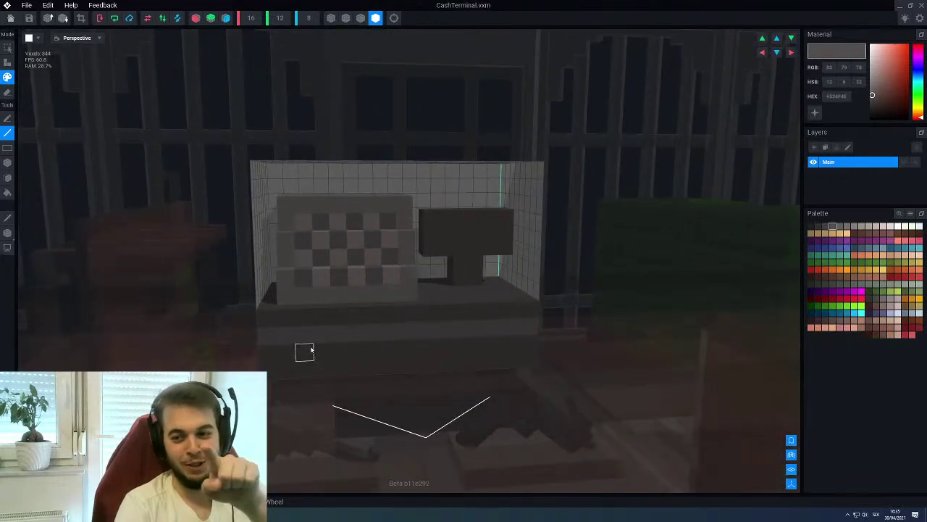
right_click_drag(259, 348, 405, 253)
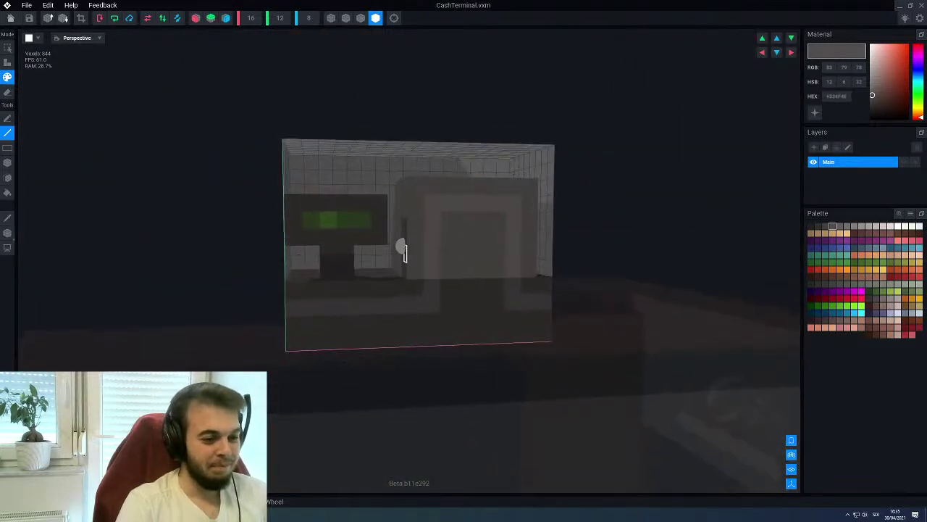
Cancel the close prompt and crop the terminal's volume to fit its voxels
left_click(26, 5)
left_click(42, 49)
left_click(529, 167)
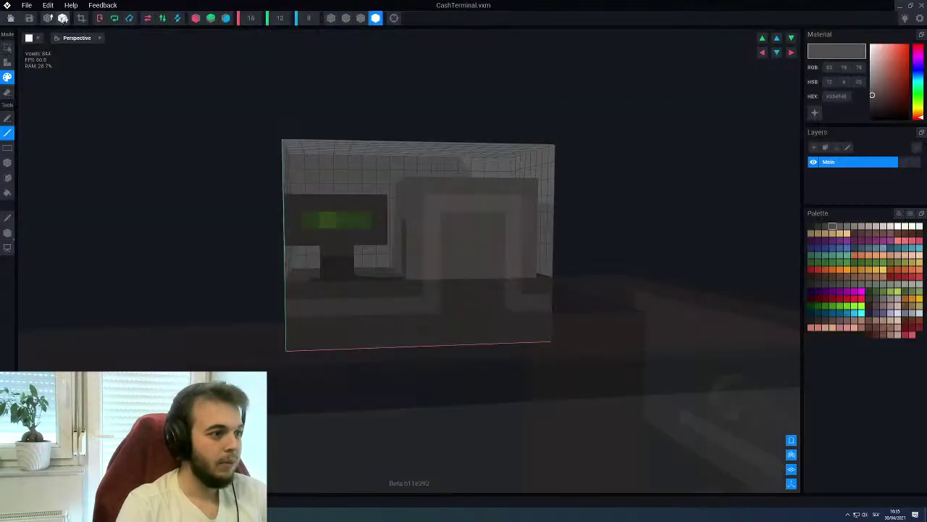
left_click(82, 18)
Save CashTerminal.vxm and return to the Gun Shop scene
left_click(8, 7)
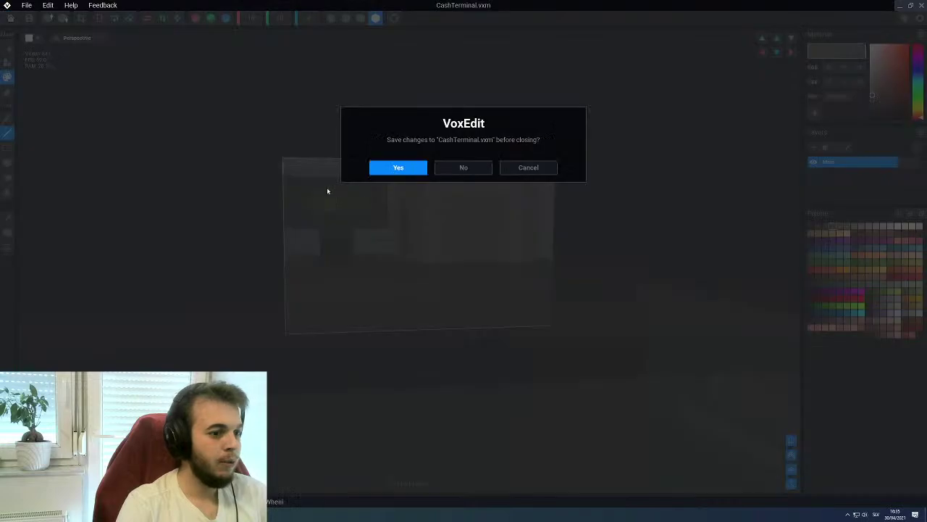
left_click(391, 167)
right_click_drag(389, 171, 478, 231)
Look over the shop from above and select the green box, then the closet
scroll(402, 232, "down", 10)
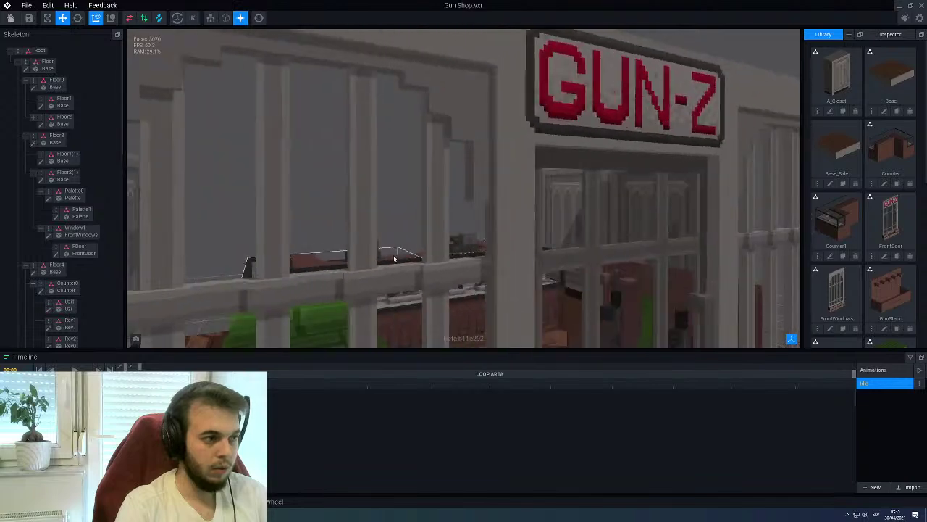
right_click_drag(402, 232, 340, 221)
scroll(377, 226, "up", 3)
scroll(340, 221, "up", 5)
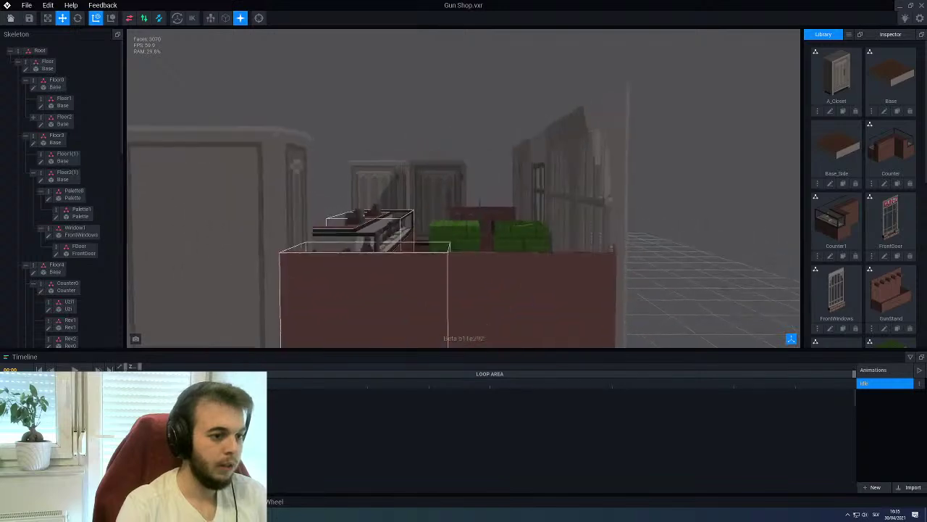
scroll(341, 220, "down", 8)
scroll(341, 221, "up", 8)
scroll(456, 208, "down", 6)
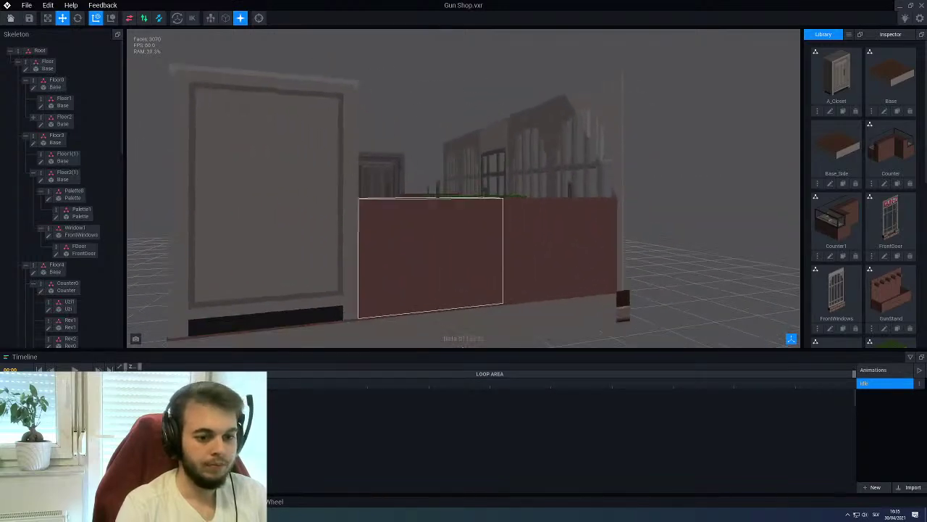
right_click_drag(456, 208, 464, 173)
left_click(451, 204)
left_click(404, 184)
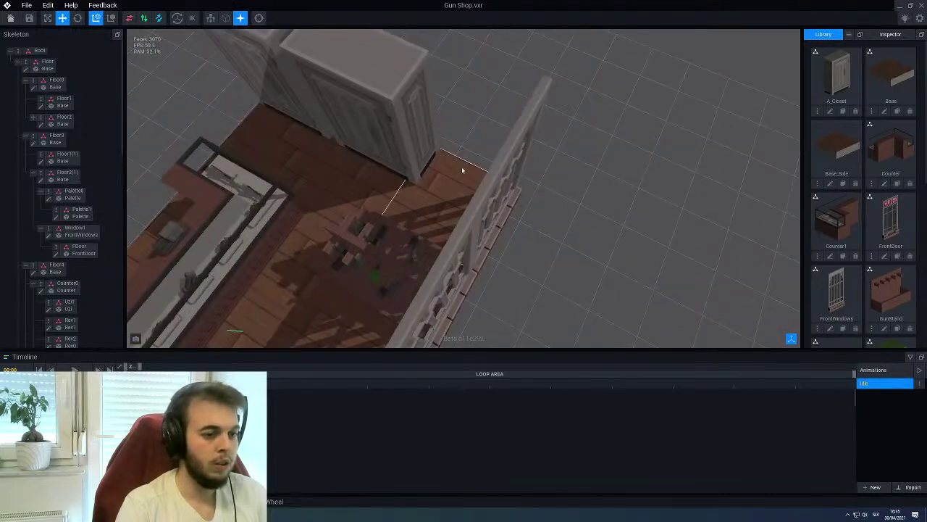
Select a front window panel on the GUN-Z wall and start cloning the FrontWindows model
scroll(464, 178, "up", 3)
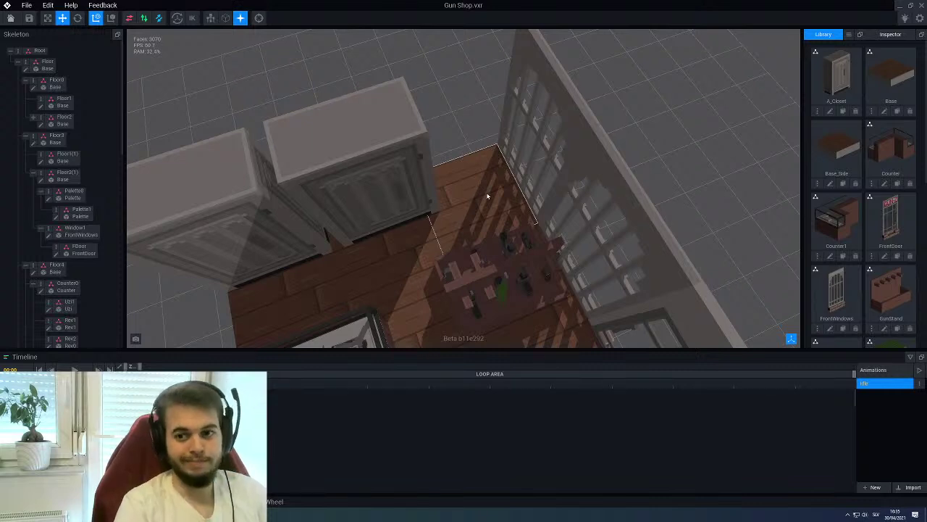
right_click_drag(505, 172, 261, 181)
right_click_drag(500, 188, 497, 194)
scroll(497, 193, "up", 2)
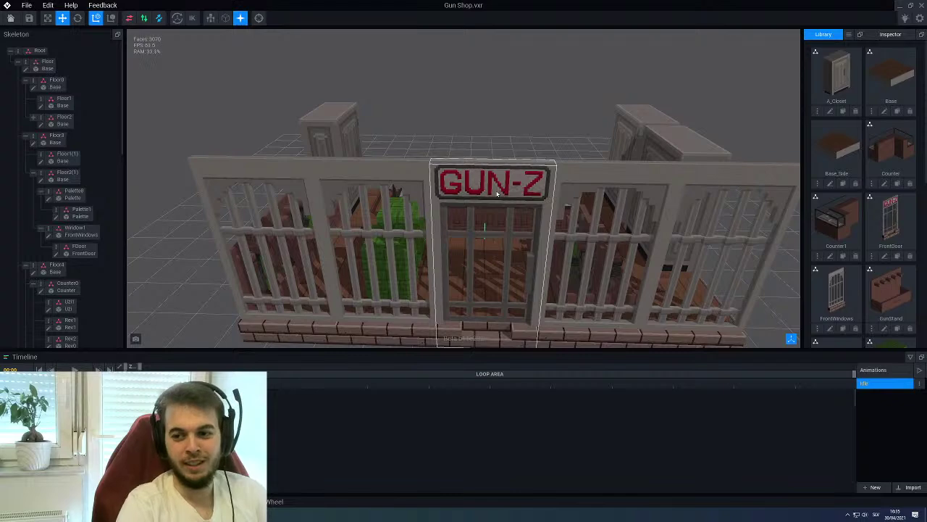
right_click_drag(499, 174, 548, 166)
left_click(505, 242)
right_click_drag(505, 241, 716, 288)
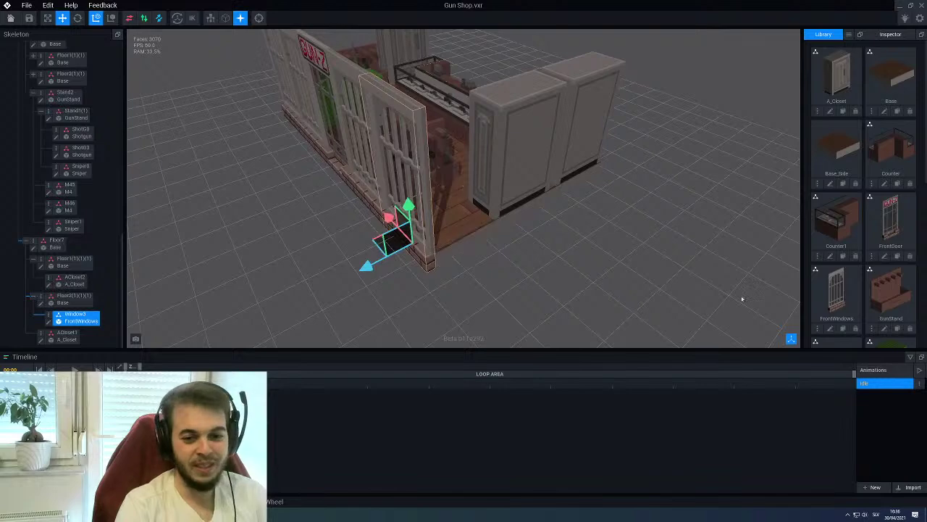
scroll(889, 227, "down", 3)
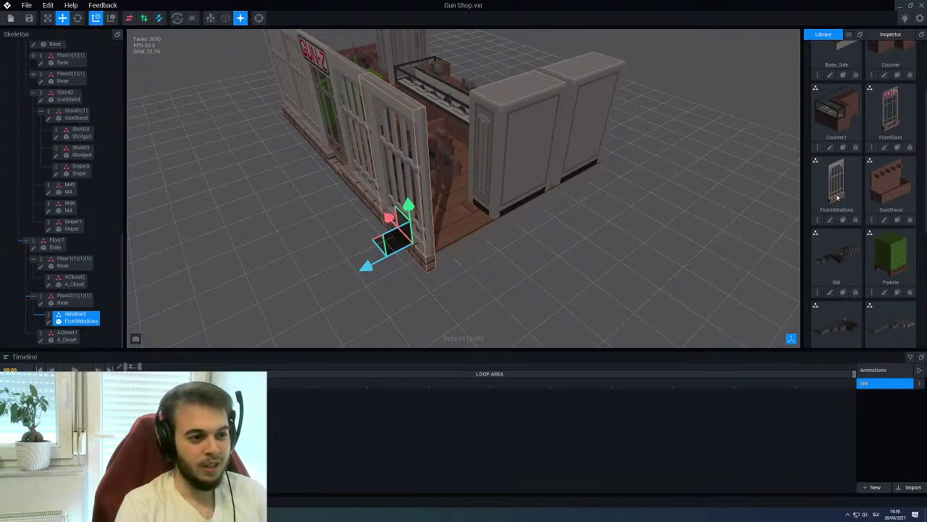
right_click_drag(470, 262, 449, 263)
right_click_drag(470, 223, 471, 257)
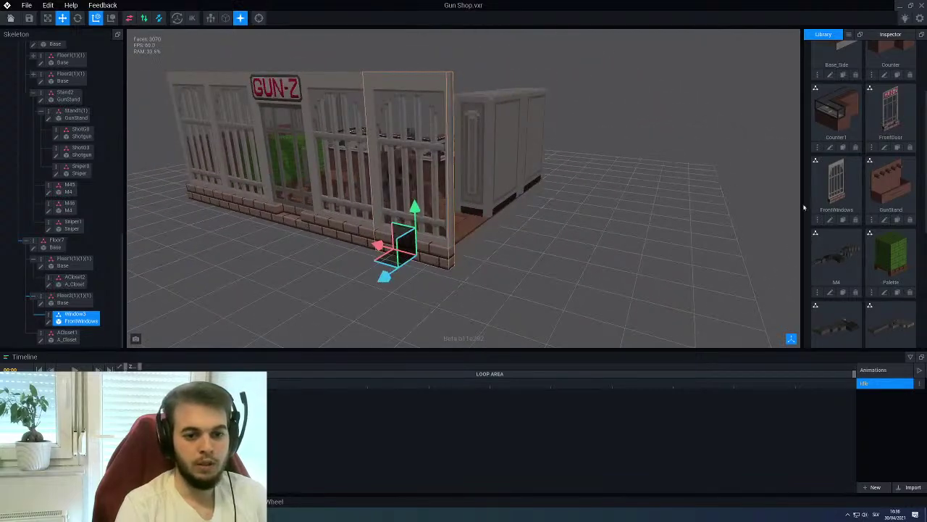
left_click(843, 220)
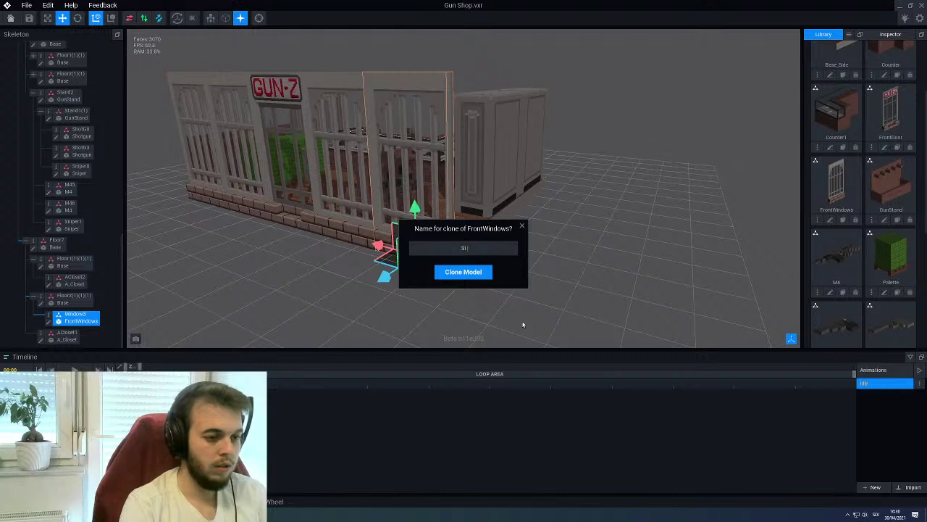
Confirm the clone as SideWall and open SideWall.vxm from the Library for editing
key("Return")
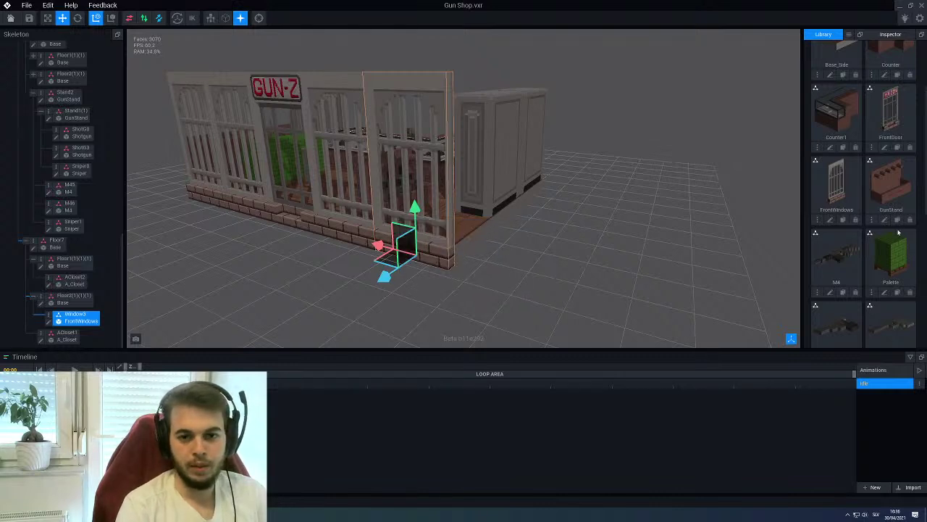
scroll(869, 261, "down", 5)
right_click_drag(791, 294, 580, 290)
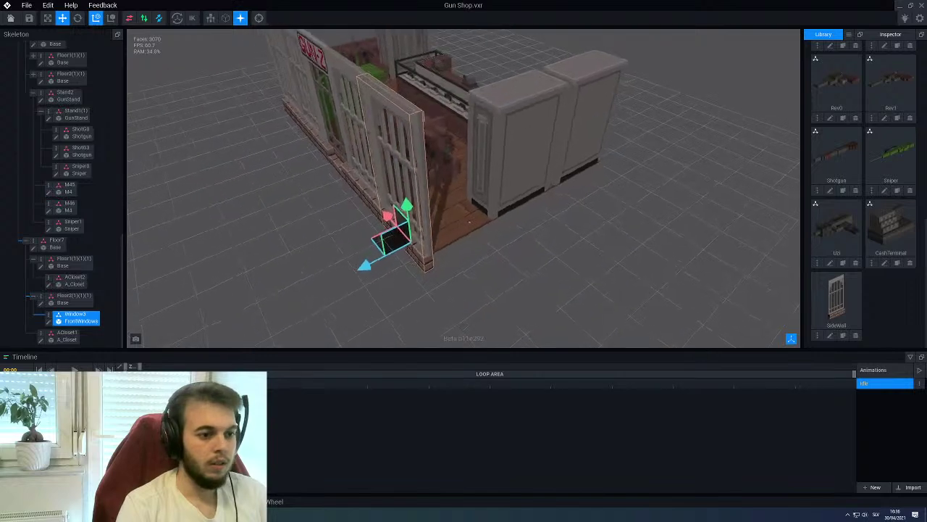
scroll(580, 290, "up", 3)
left_click(831, 337)
right_click_drag(459, 253, 434, 213)
scroll(408, 232, "up", 4)
right_click_drag(387, 255, 341, 292)
scroll(337, 297, "up", 2)
With mirror X on, box-erase the door's vertical bars down to the bottom rail
right_click_drag(321, 241, 249, 53)
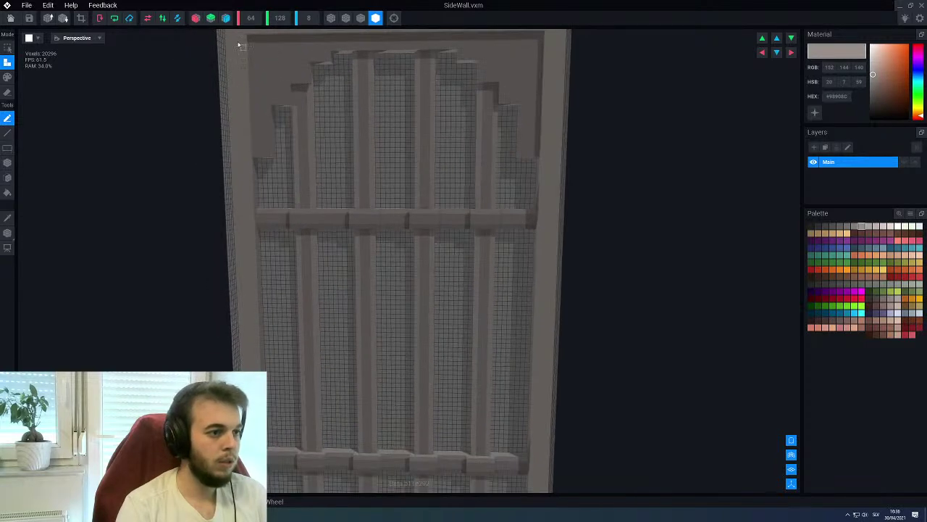
left_click(197, 18)
scroll(341, 161, "up", 2)
key("e")
key("b")
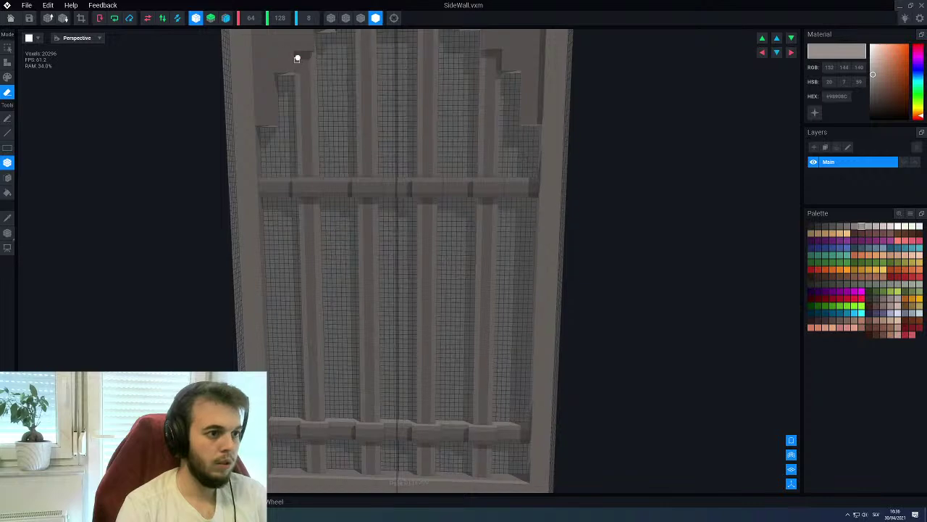
left_click_drag(297, 55, 426, 475)
right_click_drag(358, 327, 359, 310)
left_click_drag(301, 58, 399, 452)
right_click_drag(373, 392, 283, 216)
Erase the top, side and lower ledge blocks and the arch blocks
left_click_drag(241, 77, 333, 90)
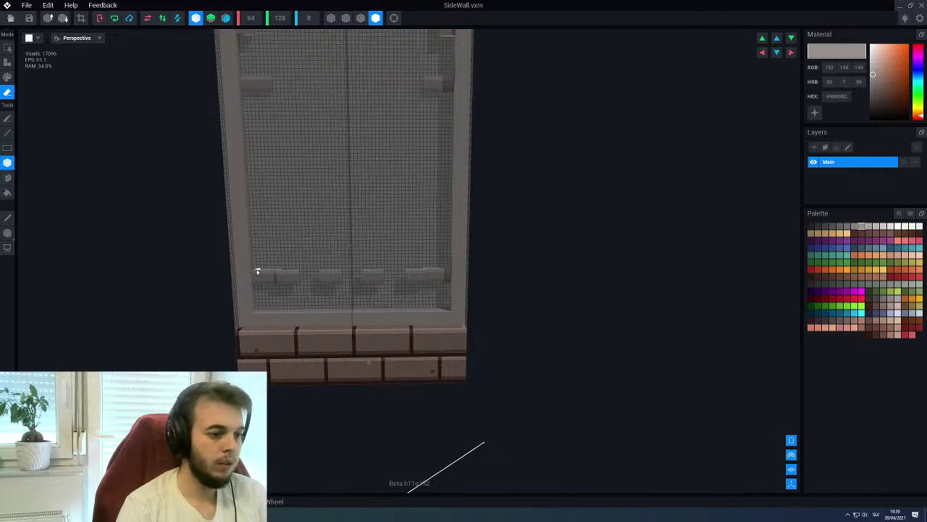
mouse_move(261, 273)
left_mouse_down()
mouse_move(338, 287)
mouse_move(343, 280)
mouse_move(442, 279)
left_mouse_up()
mouse_move(442, 279)
right_mouse_down()
mouse_move(325, 249)
mouse_move(279, 211)
mouse_move(262, 167)
right_mouse_up()
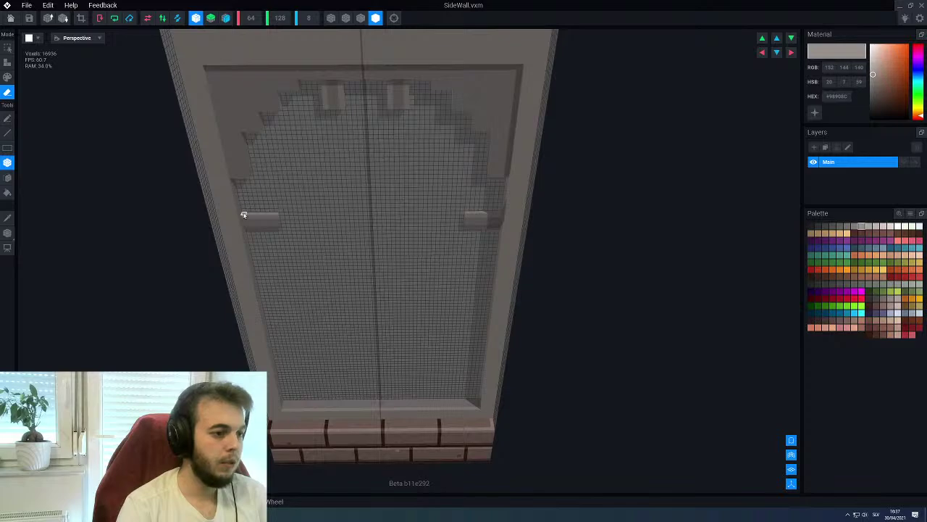
left_click(270, 228)
scroll(341, 141, "up", 3)
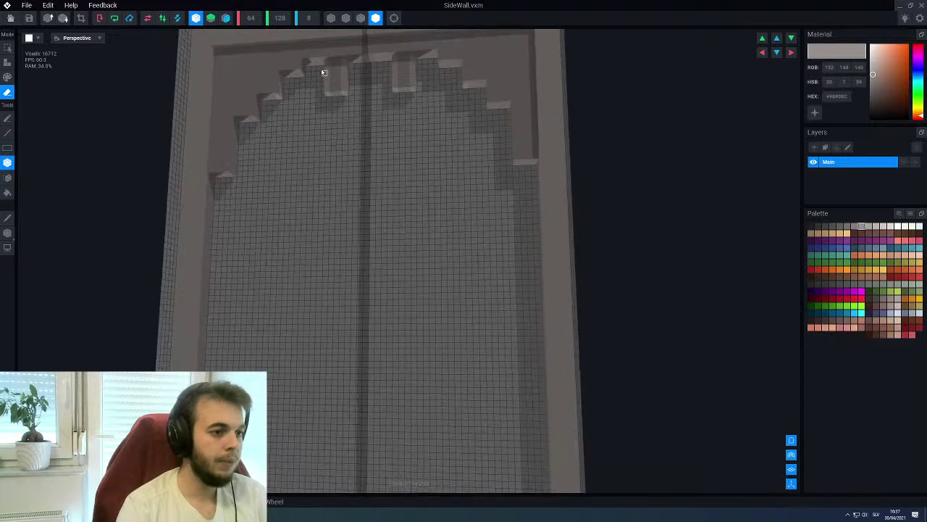
left_click_drag(327, 62, 345, 96)
mouse_move(300, 145)
right_mouse_down()
mouse_move(267, 173)
mouse_move(257, 172)
mouse_move(277, 174)
mouse_move(265, 176)
right_mouse_up()
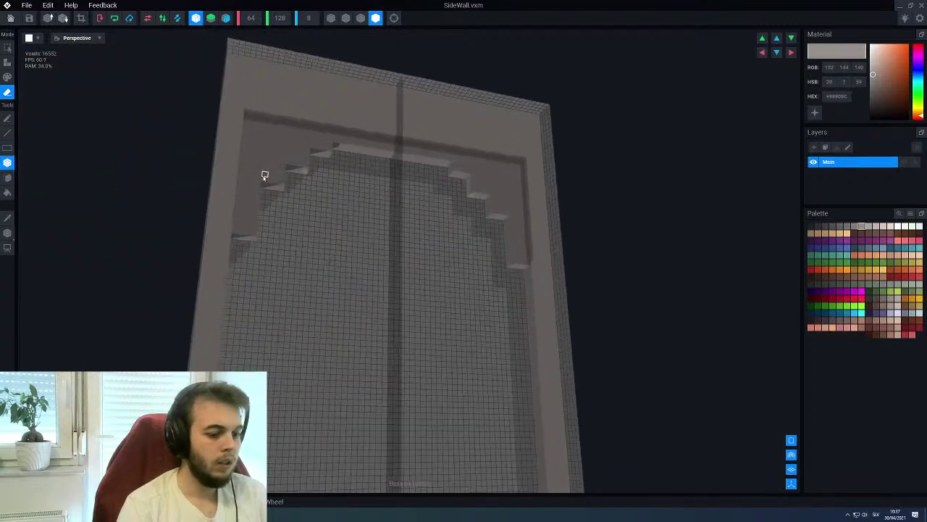
Fill the arched recess flat with a darker shade
left_click(268, 193, "alt")
key("f")
scroll(300, 220, "down", 2)
left_click(316, 257)
scroll(315, 238, "down", 2)
right_click_drag(316, 238, 292, 239)
Fill the recessed panel flush in the door's lighter grey, then start closing SideWall
key("p")
key("l")
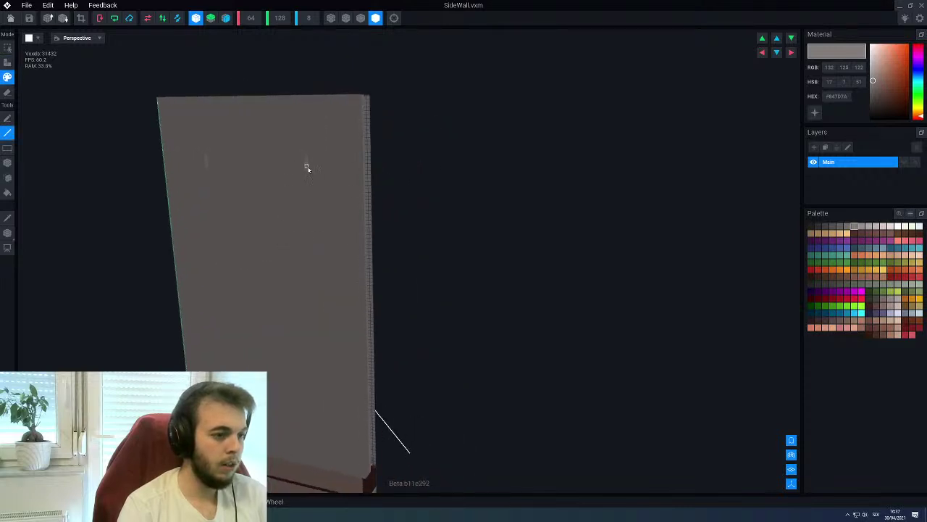
right_click_drag(284, 176, 242, 184)
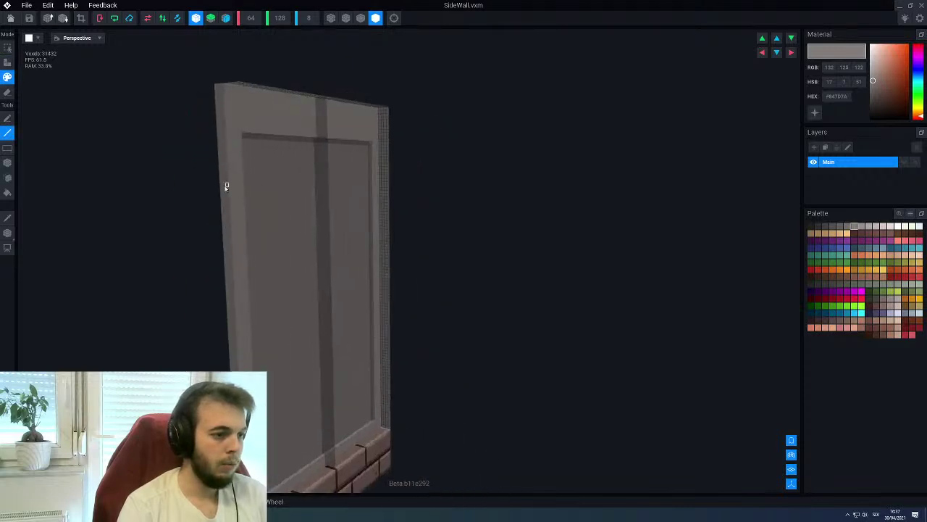
left_click(246, 196, "alt")
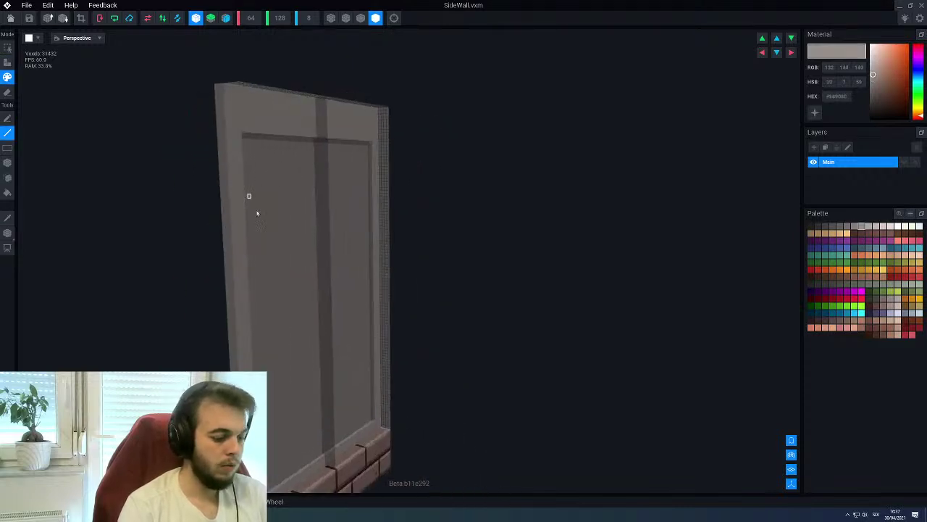
key("a")
key("f")
left_click(288, 231)
right_click_drag(288, 232, 307, 266)
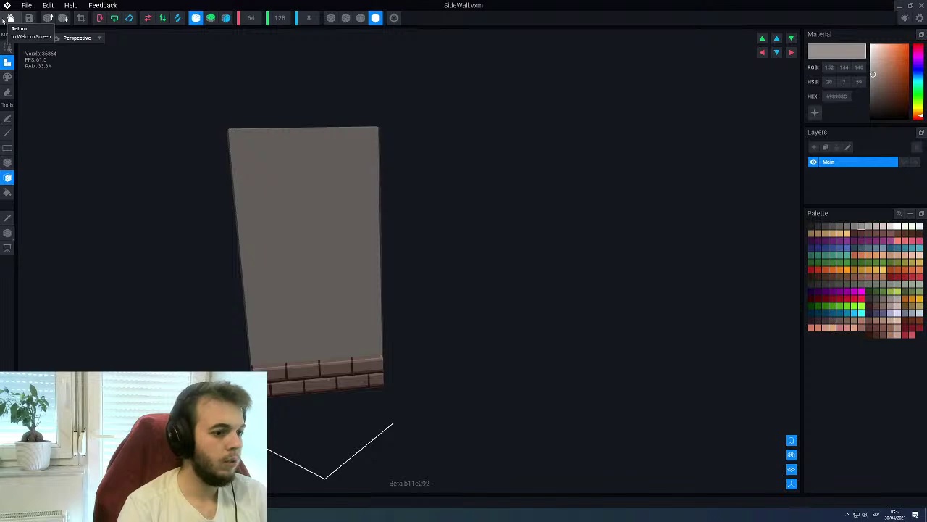
left_click(6, 20)
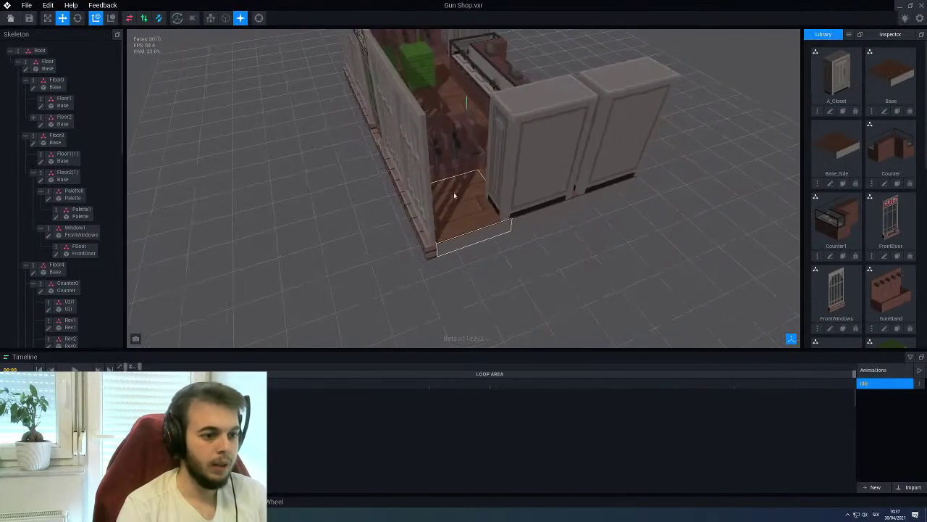
Create a child node named Side1 under the Floor2 floor piece
left_click(454, 196)
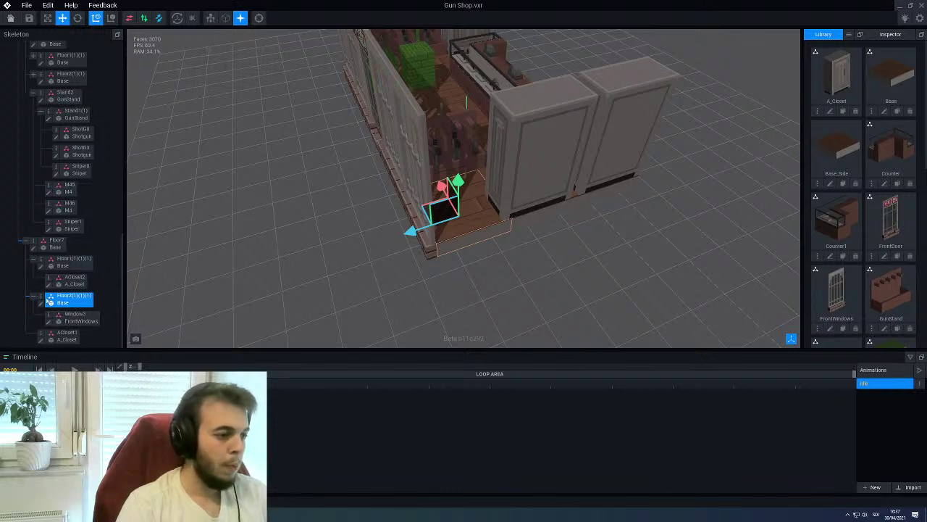
right_click(51, 302)
left_click(57, 312)
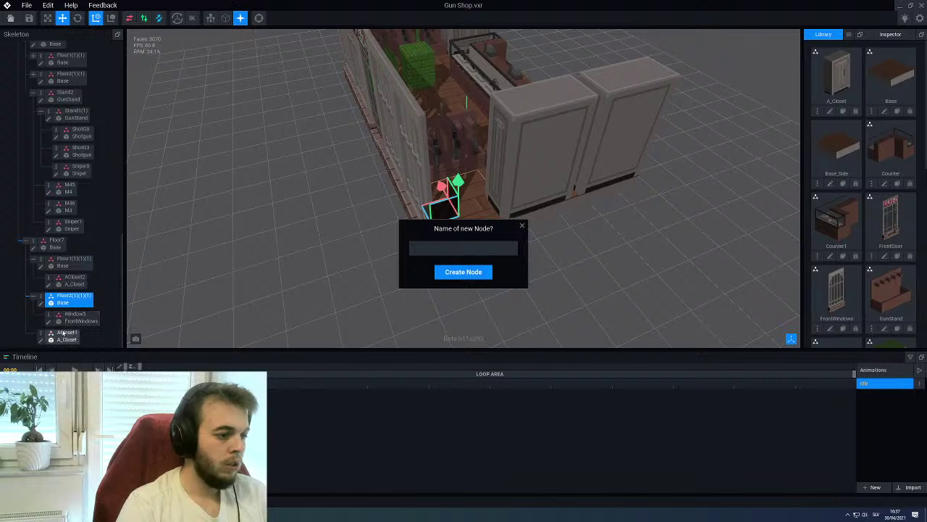
type("Side1")
key("Return")
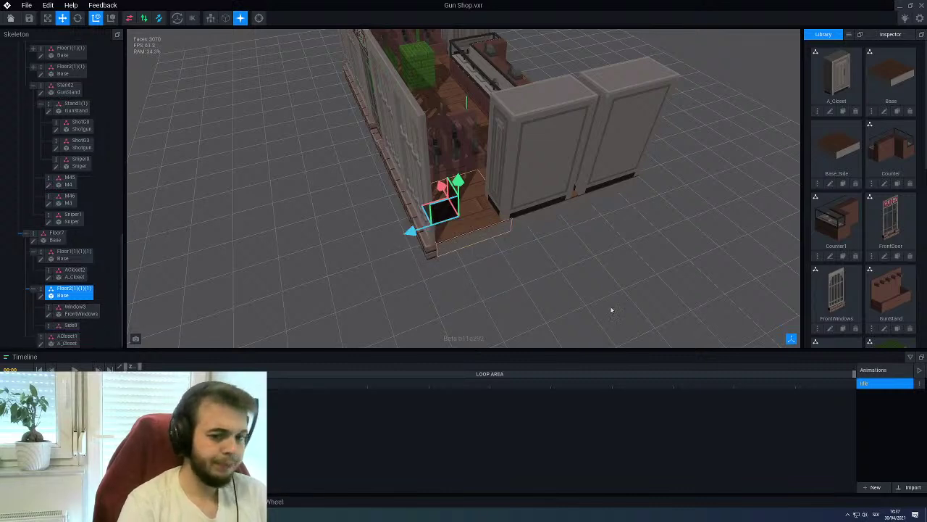
Attach the SideWall model to Side1 and rotate it 270 degrees
scroll(822, 274, "down", 5)
left_click_drag(837, 304, 71, 327)
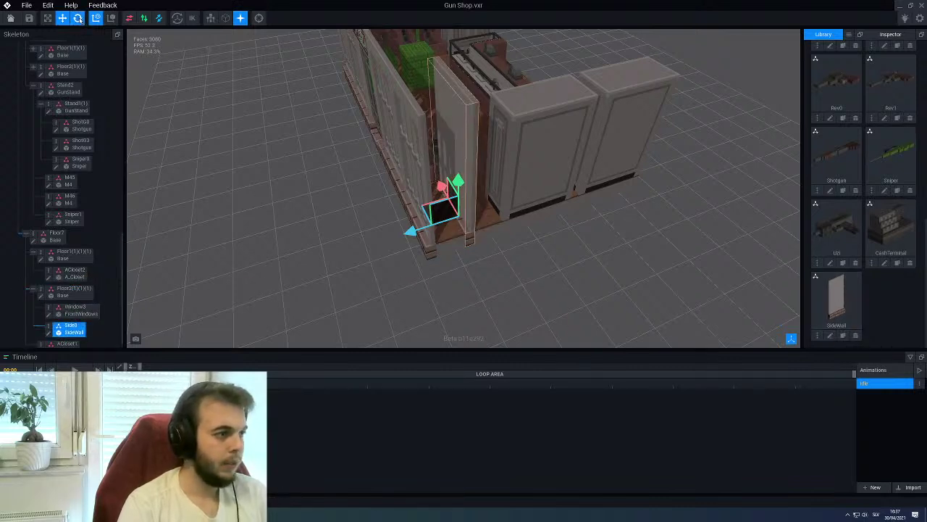
left_click(79, 18)
scroll(476, 286, "up", 2)
left_click_drag(453, 260, 518, 231)
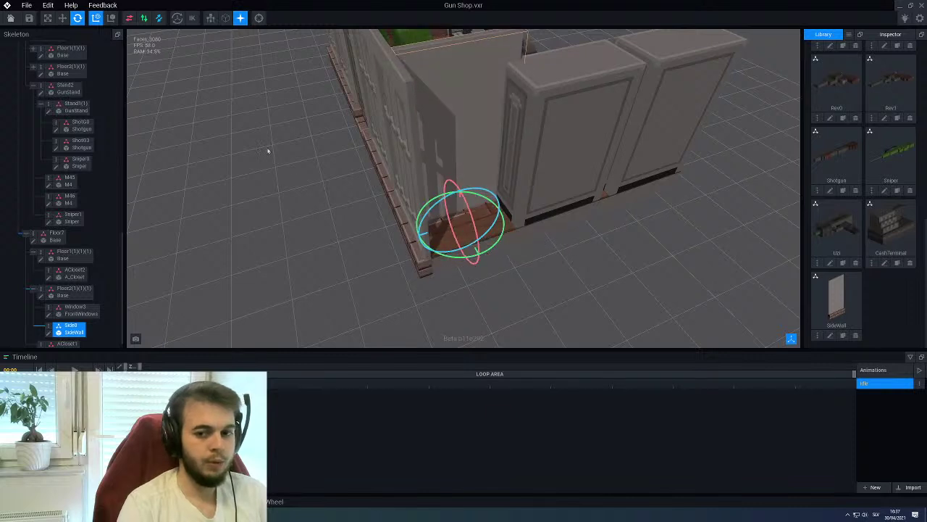
Move the side wall into place at the shop's side corner above the brick base
left_click(62, 18)
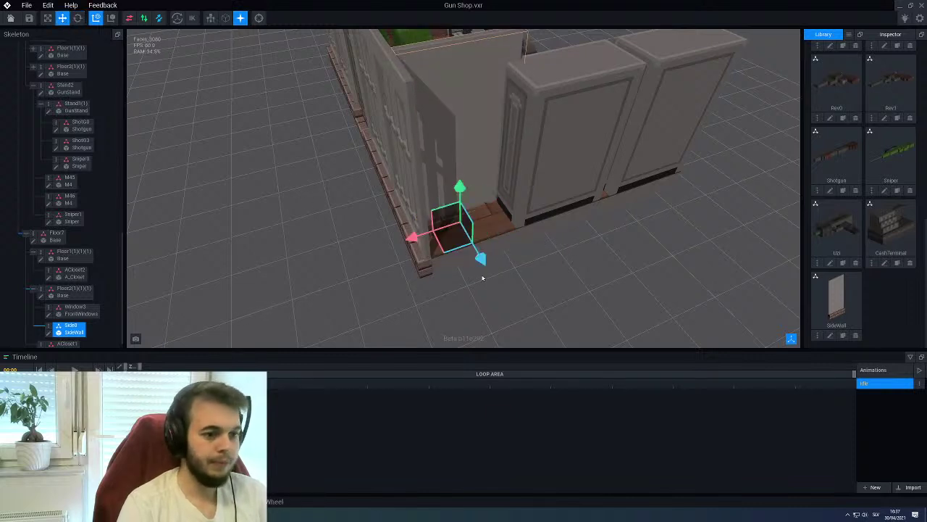
left_click_drag(485, 262, 514, 297)
right_click_drag(387, 271, 416, 274)
left_click(390, 270)
left_click(436, 228)
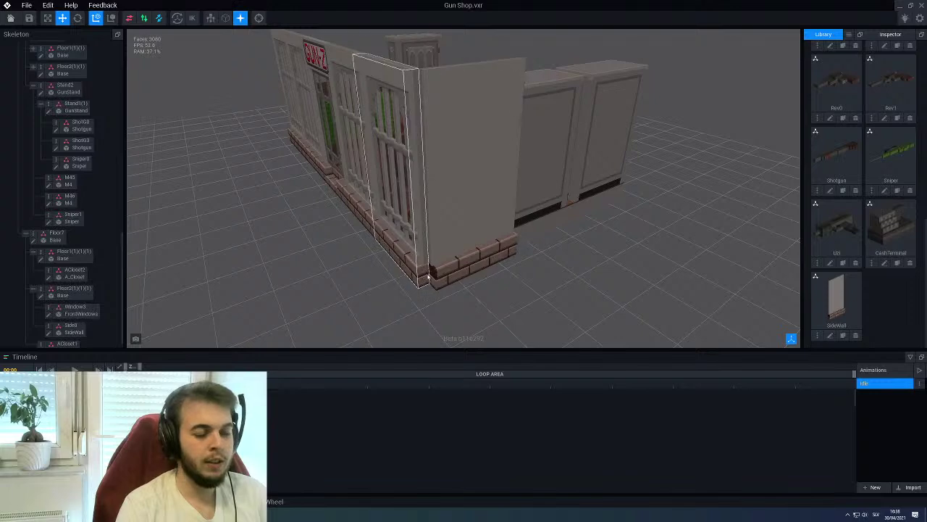
right_click_drag(430, 277, 331, 222)
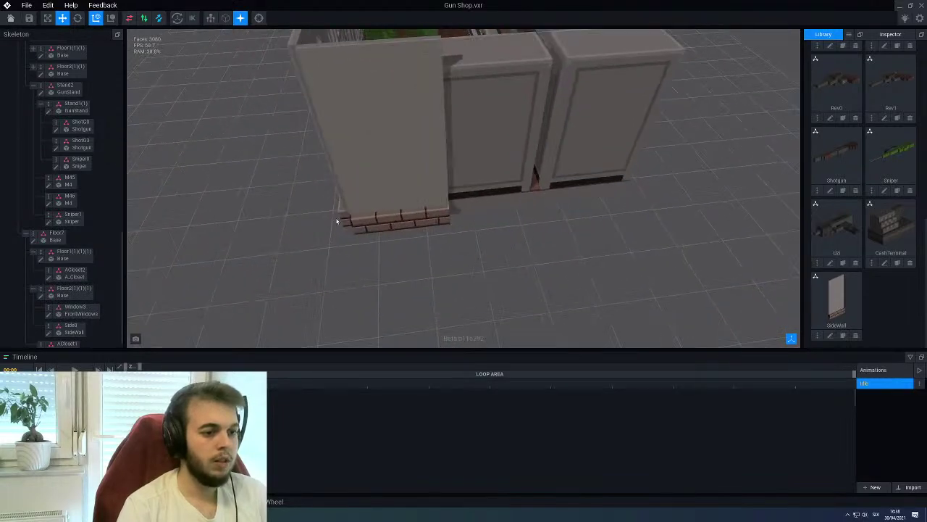
Create a Side1 child node under the wall, attach a SideWall model, and slide it beside the first panel
left_click(344, 215)
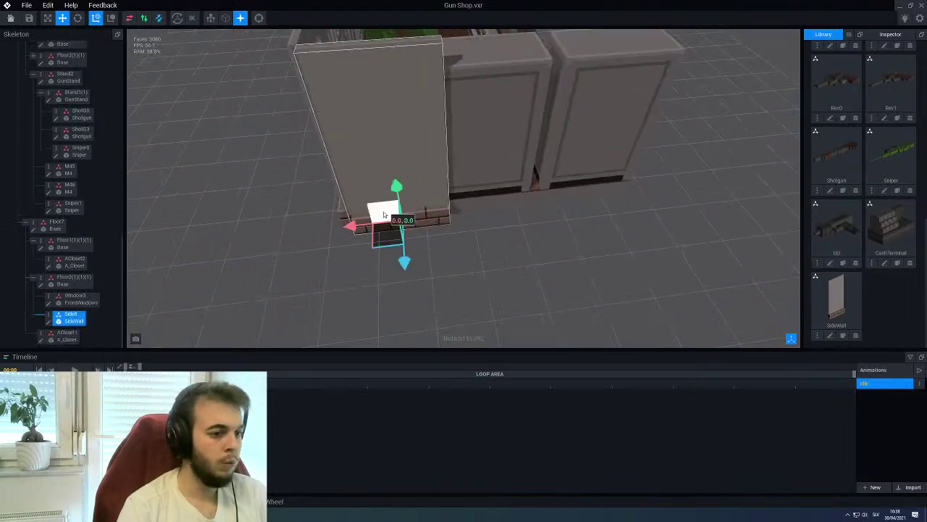
right_click(43, 316)
left_click(62, 333)
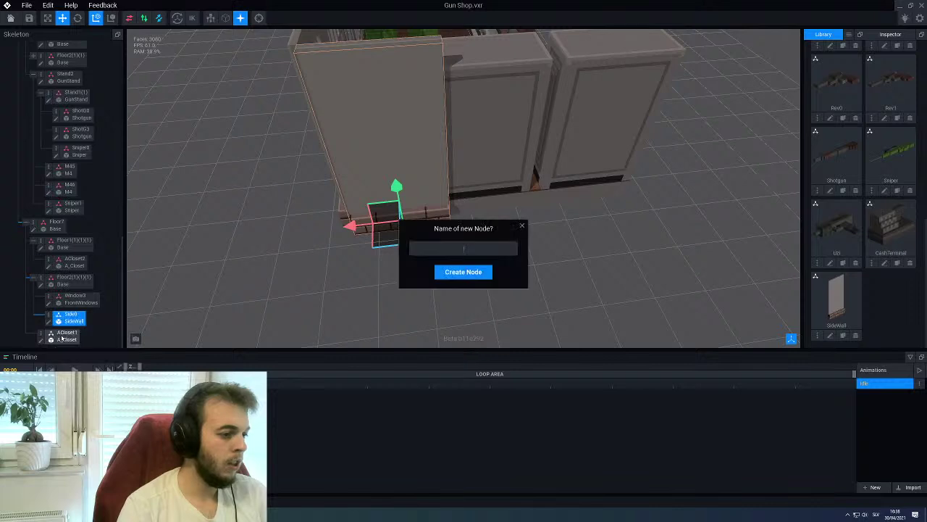
type("Side1")
key("Return")
scroll(66, 329, "down", 2)
left_click_drag(307, 315, 67, 322)
left_click(67, 322)
left_click_drag(349, 225, 443, 215)
Duplicate Side1 as Side2 and nest it under Side1 to continue the wall
scroll(58, 305, "down", 1)
right_click(54, 315)
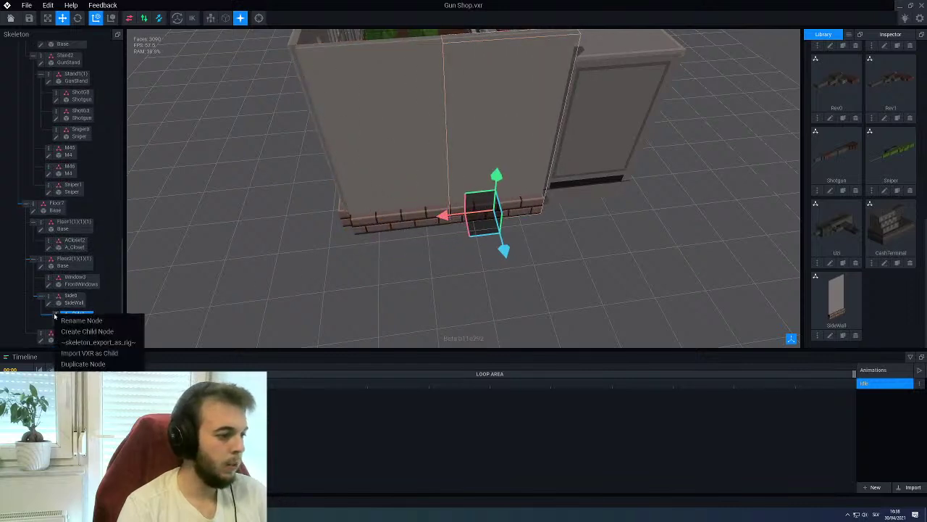
left_click(80, 364)
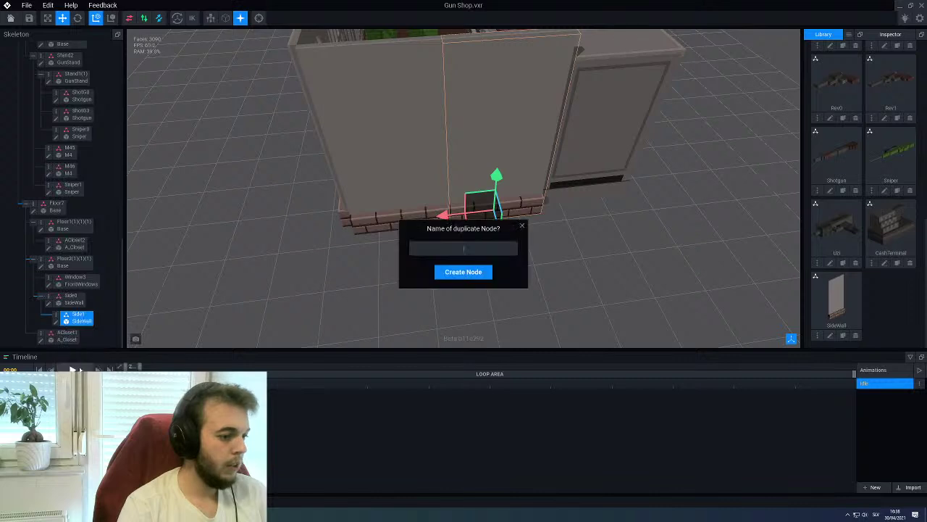
type("Side2")
key("Return")
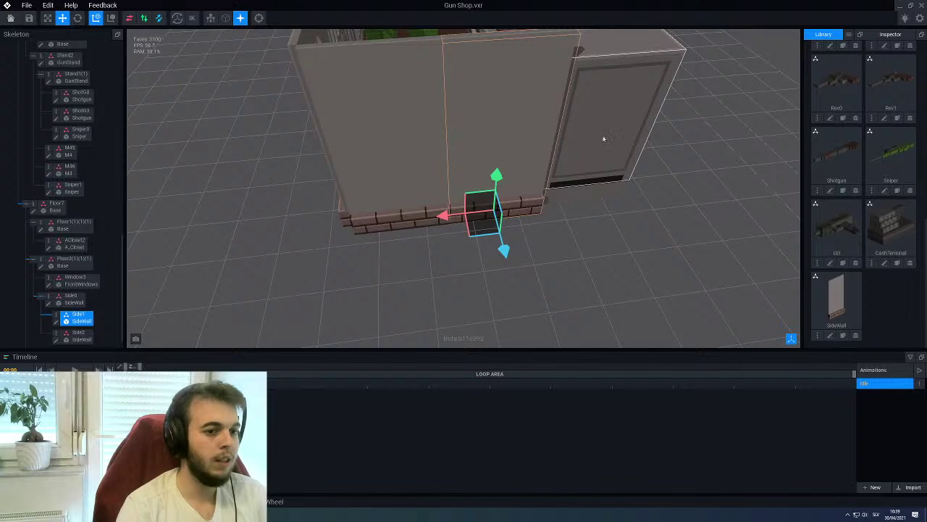
left_click_drag(78, 335, 82, 322)
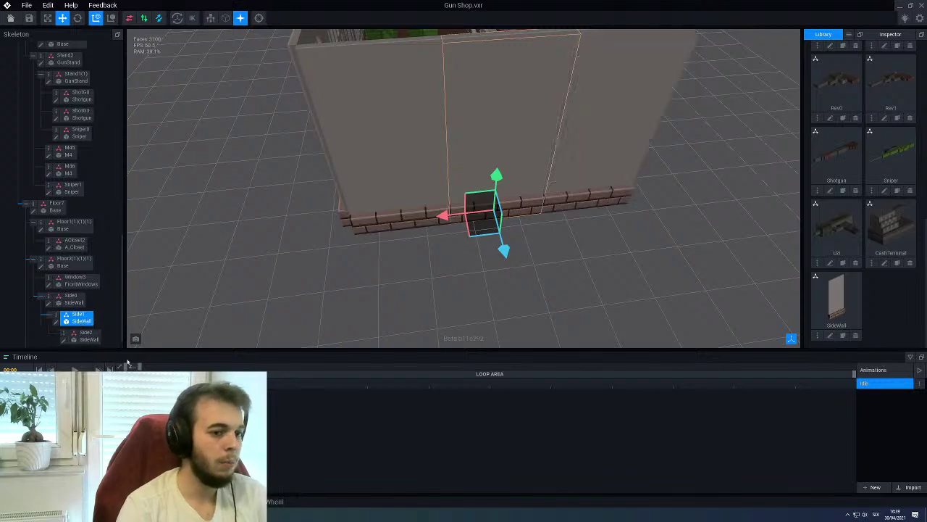
Orbit and zoom around the shop to inspect the lengthened side wall from the outside corner
left_click(437, 276)
right_click_drag(437, 276, 346, 296)
scroll(405, 240, "up", 3)
right_click_drag(325, 265, 392, 257)
left_click(416, 266)
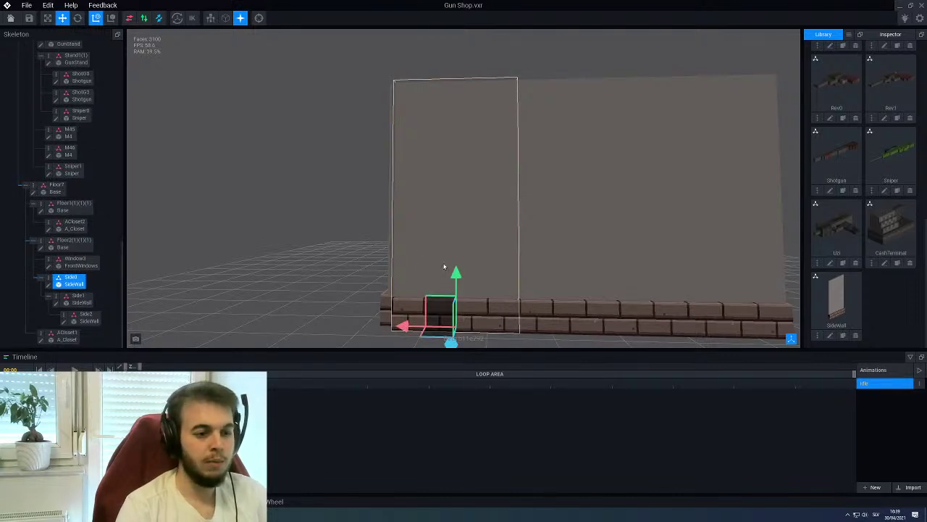
right_click_drag(403, 271, 408, 283)
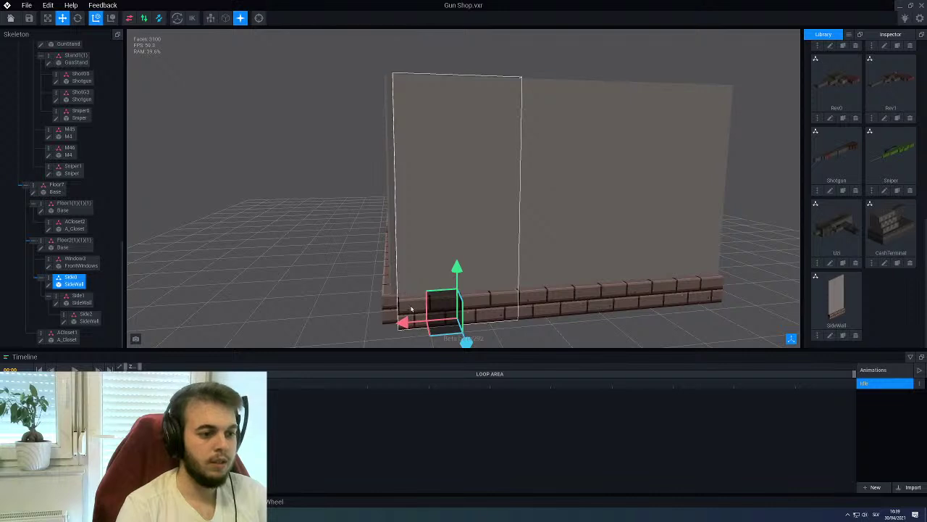
scroll(410, 309, "up", 3)
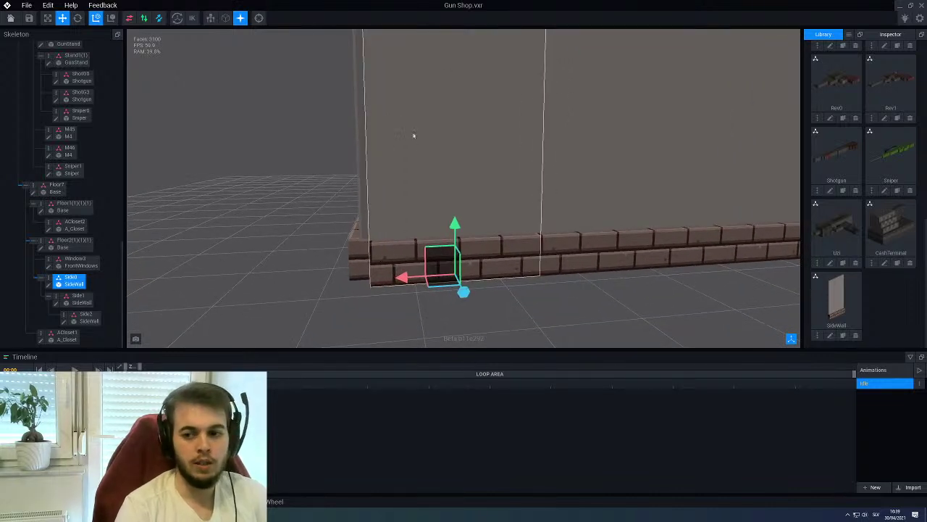
scroll(393, 252, "up", 4)
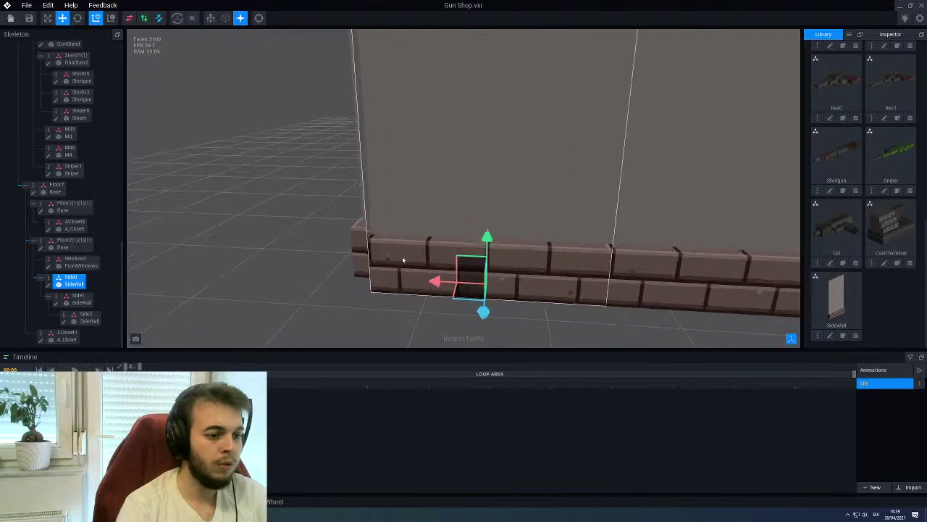
Open SideWall for voxel editing, turn on mirrored painting, and pick a darker grey swatch
left_click(49, 286)
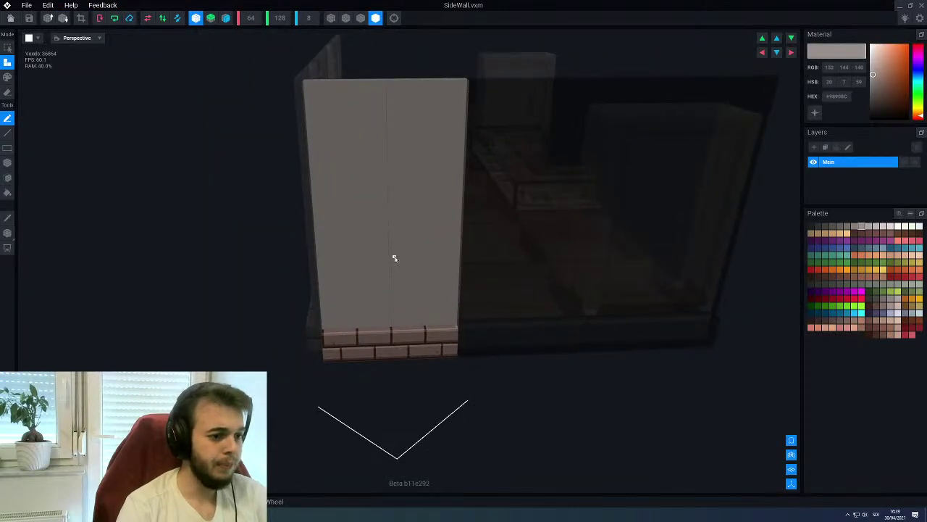
scroll(394, 258, "up", 4)
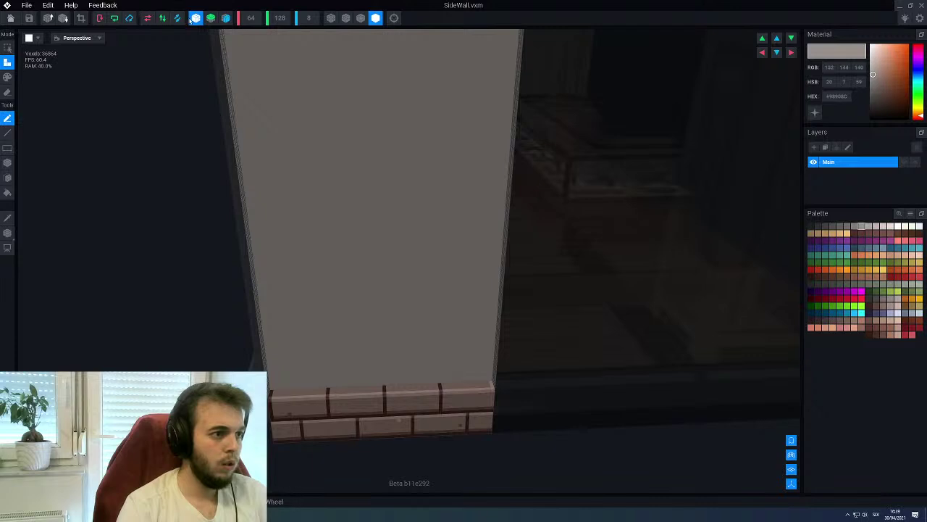
scroll(402, 272, "down", 2)
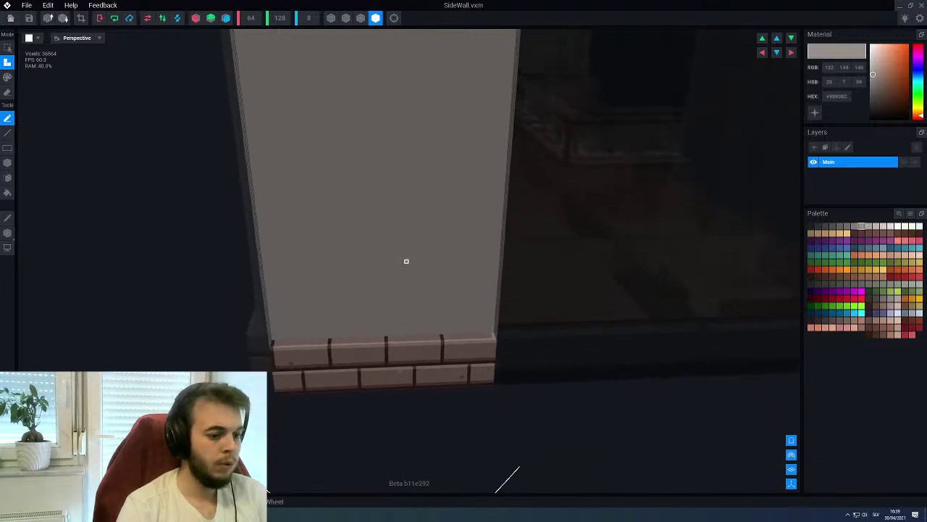
scroll(402, 262, "up", 1)
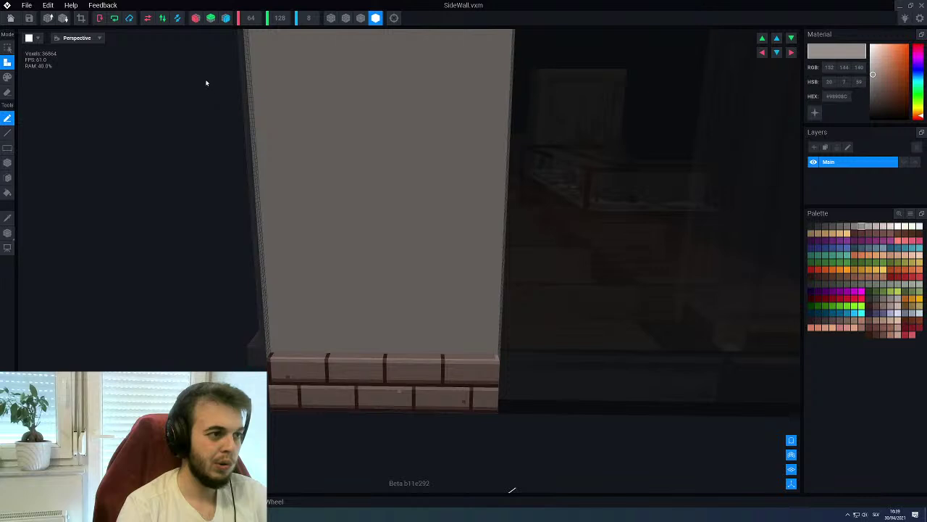
left_click(196, 17)
scroll(311, 362, "up", 3)
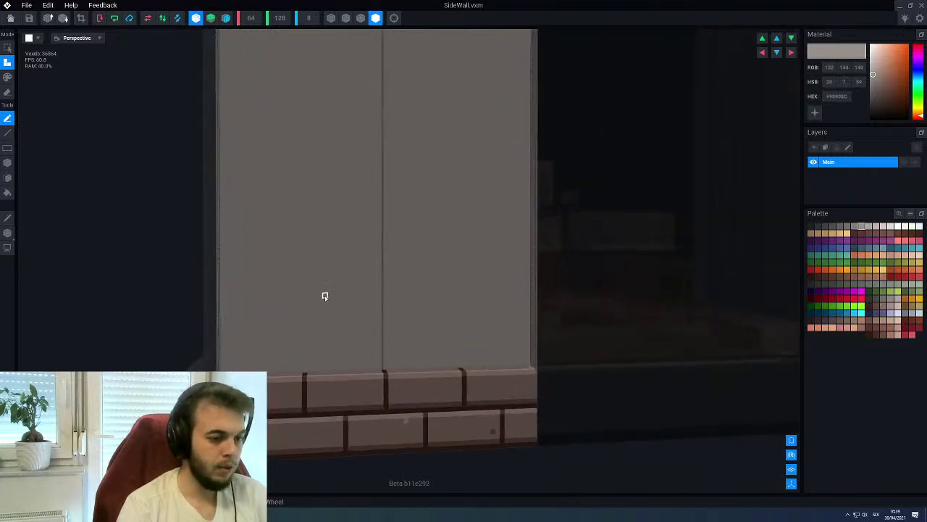
scroll(324, 296, "up", 1)
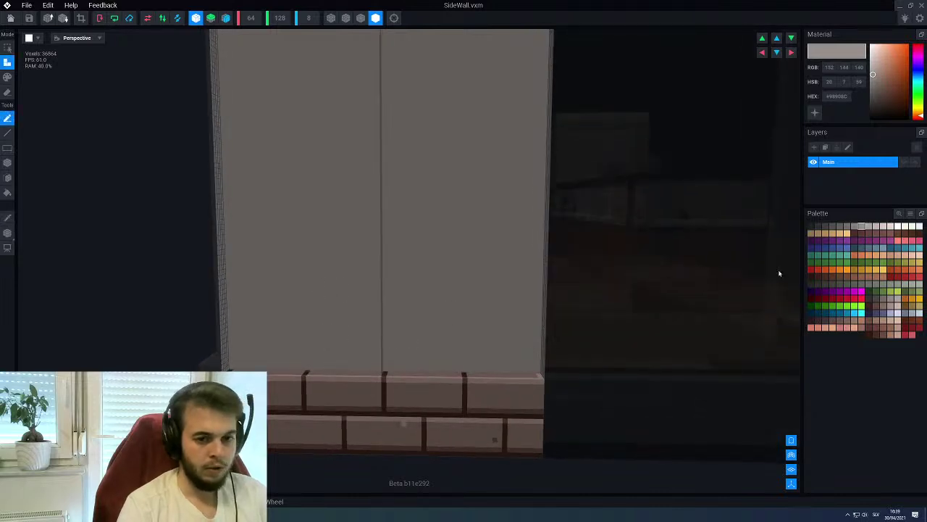
left_click(847, 228)
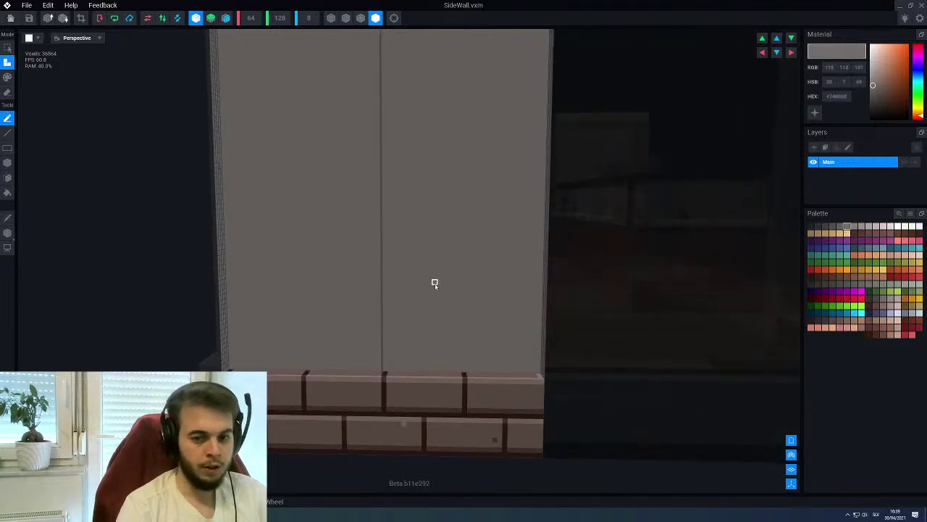
Draw a dark vertical groove up the wall with the Line tool
key("p")
right_click_drag(432, 283, 393, 323)
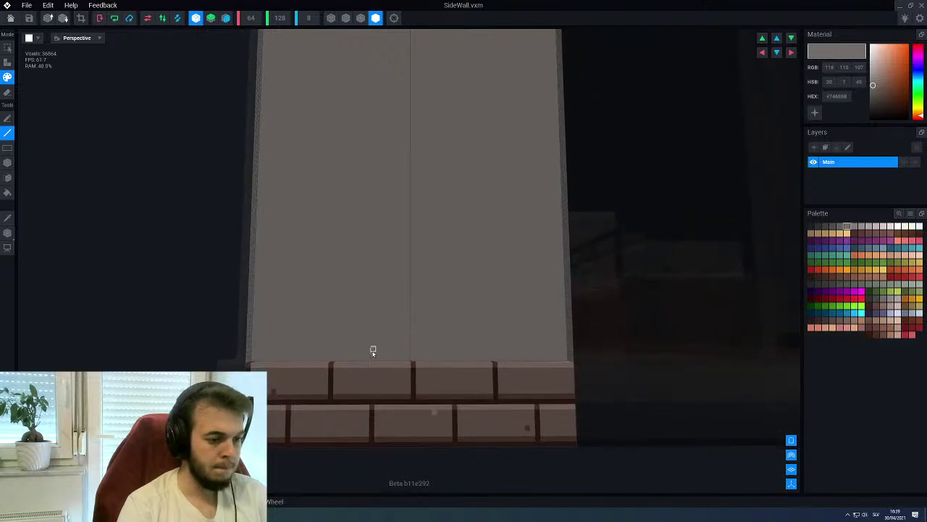
left_click_drag(371, 358, 376, 130)
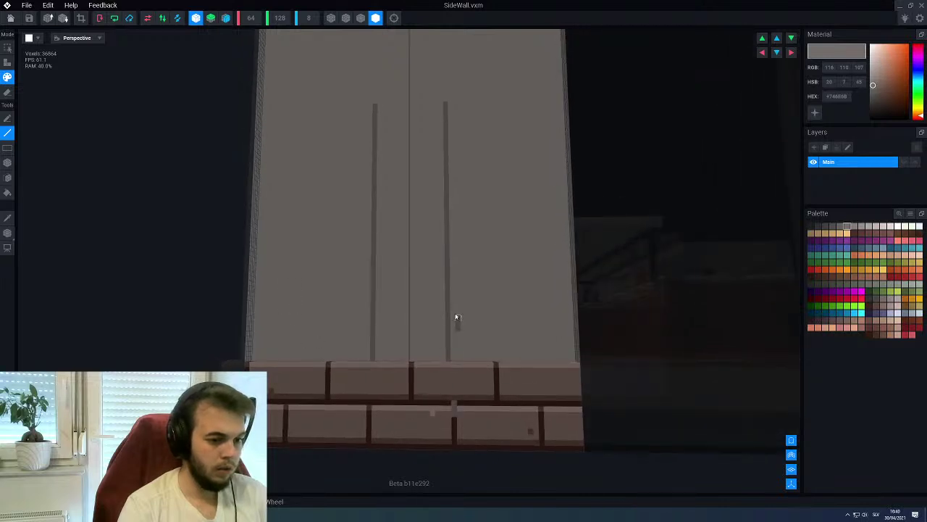
scroll(358, 316, "up", 2)
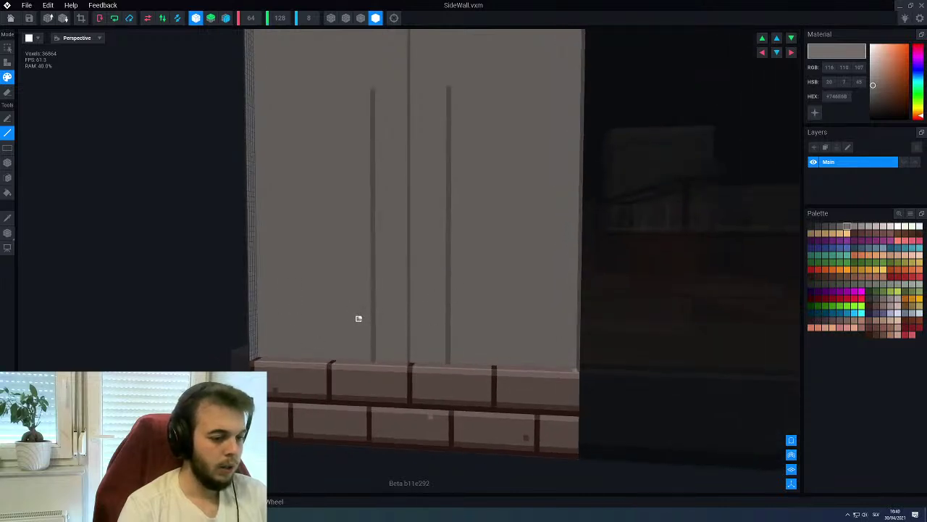
Turn off mirroring and repaint the mirrored right groove back to wall grey, keeping one groove
left_click(196, 18)
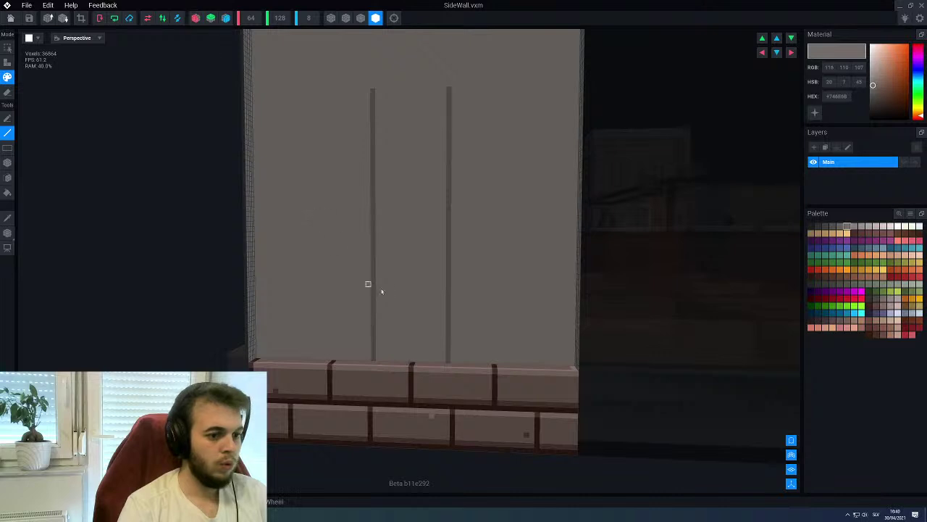
left_click(393, 286, "alt")
key("f")
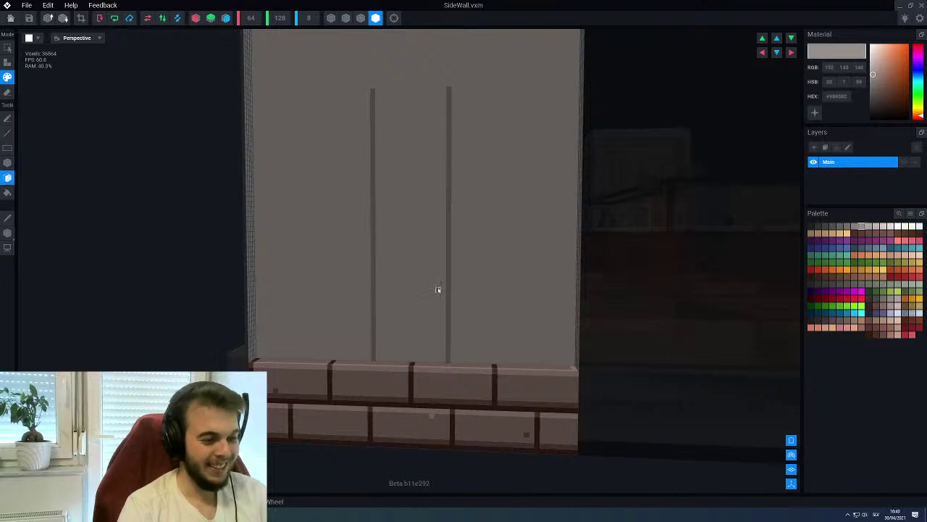
left_click(447, 259)
left_click(373, 270, "alt")
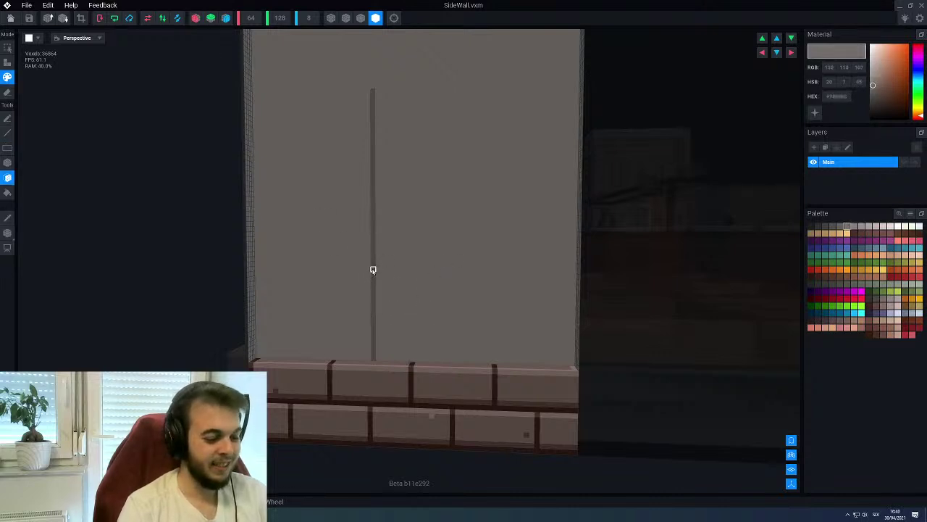
key("l")
right_click_drag(373, 270, 457, 415)
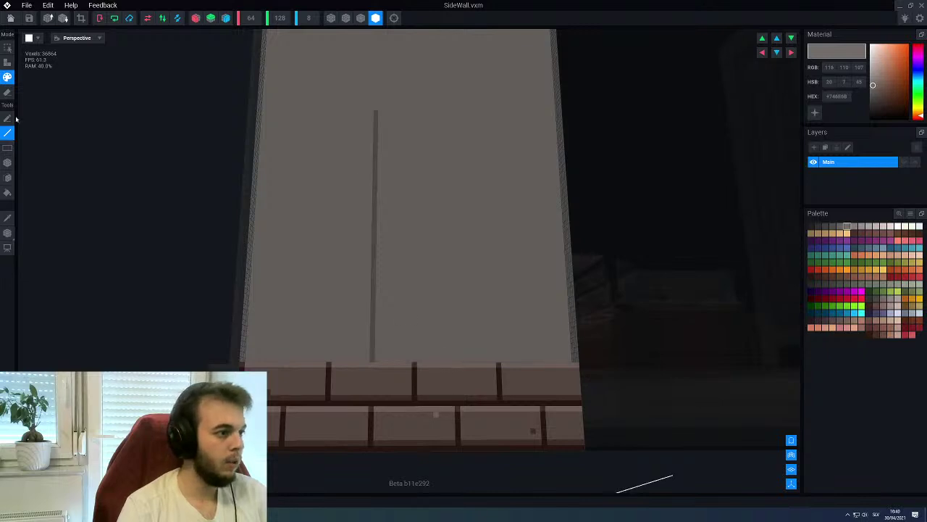
left_click(29, 38)
Split into Perspective and flat panes, set the flat view to Back, and zoom in on the wall
left_click(31, 63)
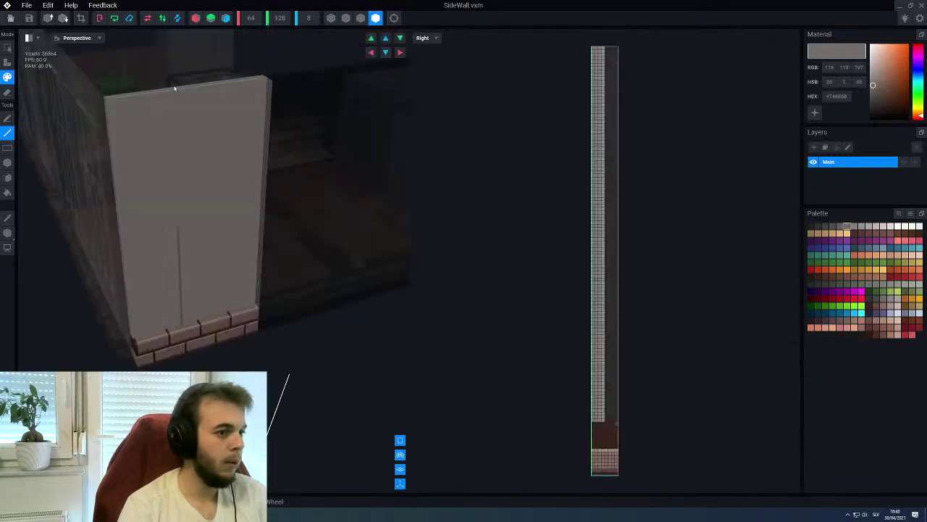
left_click(424, 38)
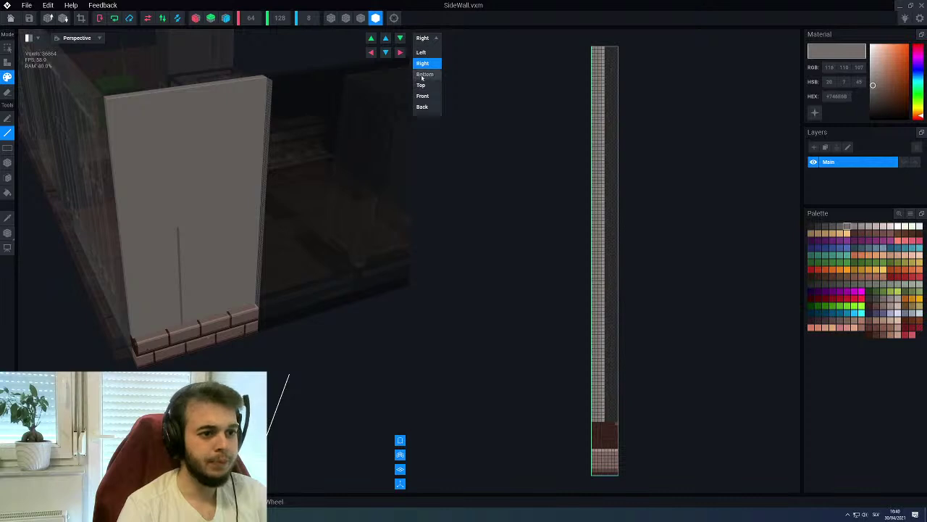
left_click(422, 86)
left_click(424, 38)
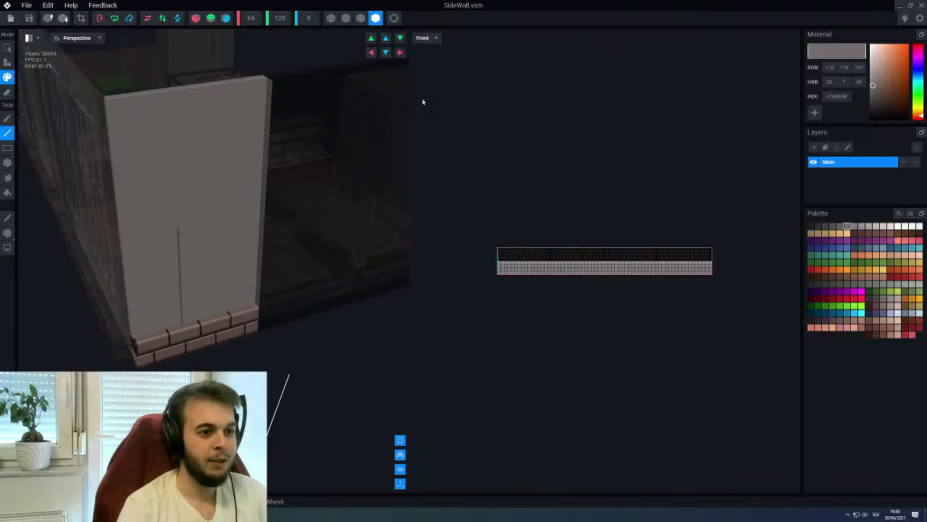
left_click(422, 96)
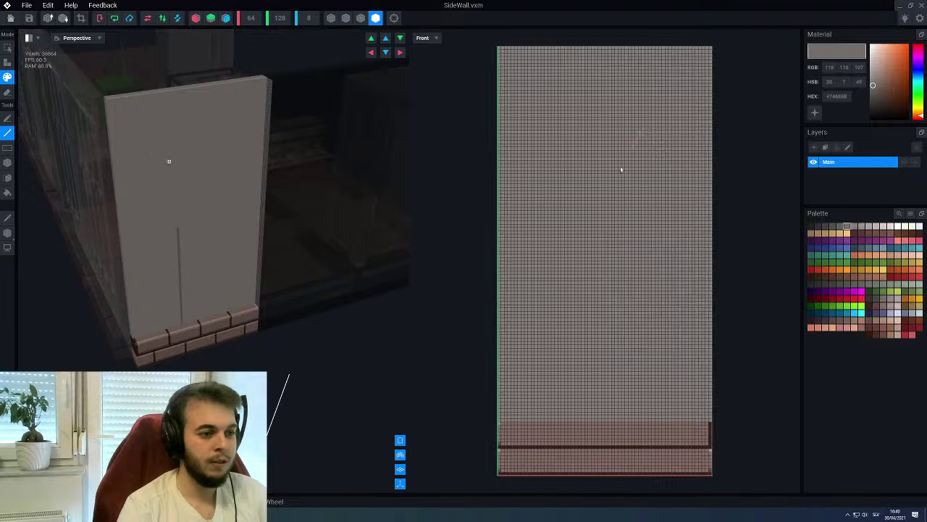
left_click_drag(602, 223, 601, 230)
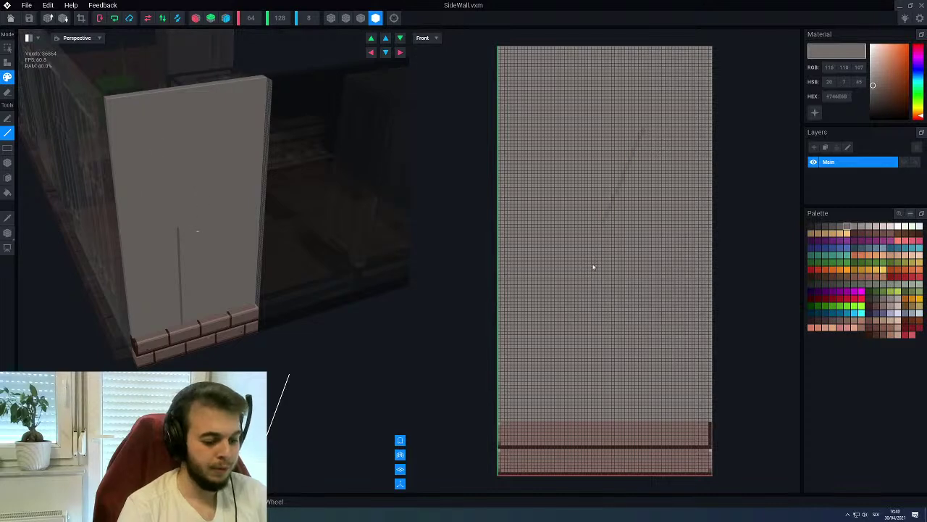
left_click(425, 38)
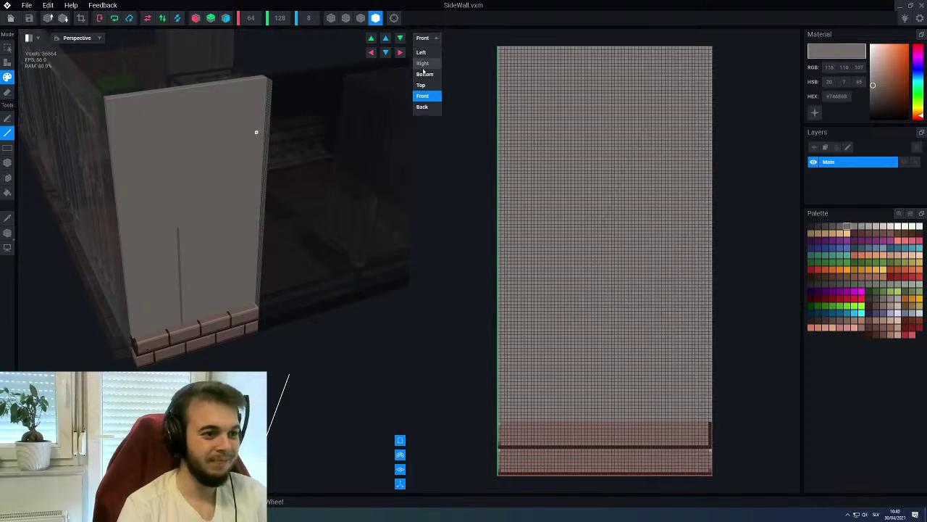
left_click(421, 107)
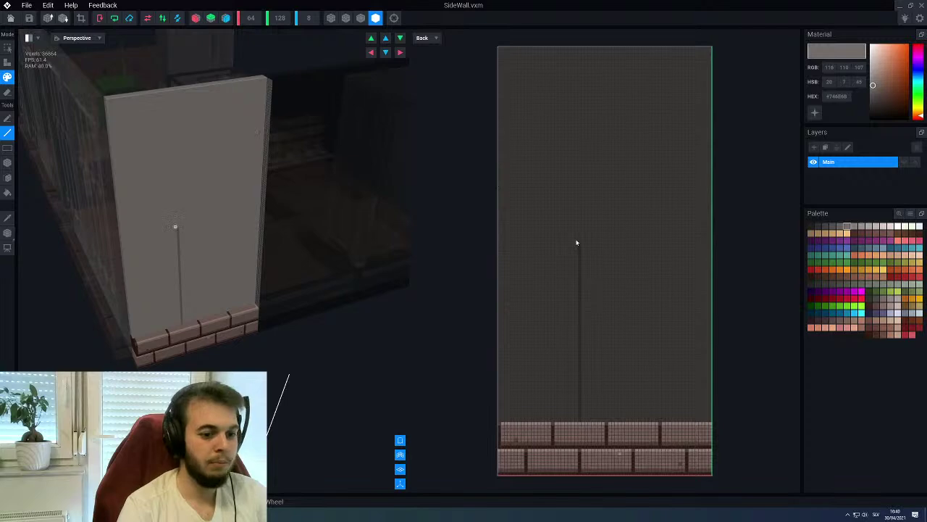
scroll(617, 424, "up", 3)
Draw three dark vertical grooves from the brick base up toward the wall top
scroll(561, 399, "down", 4)
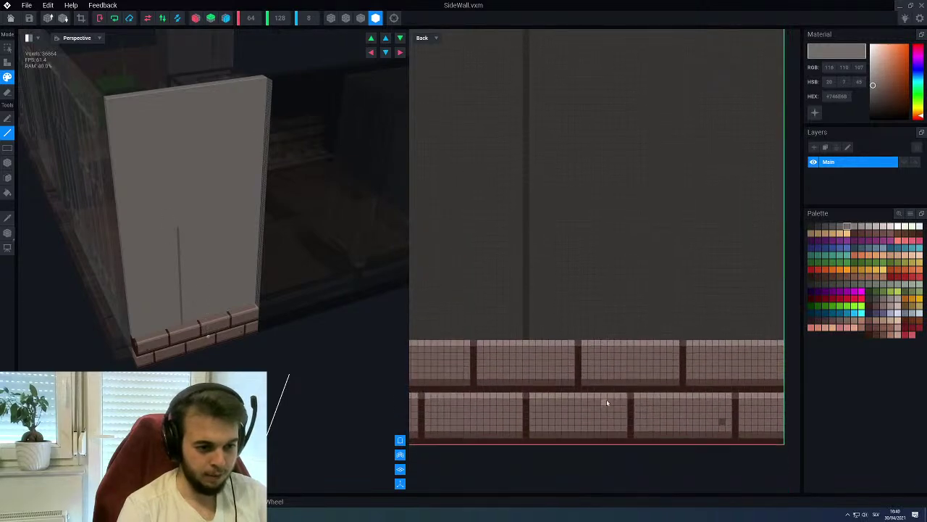
scroll(561, 400, "up", 4)
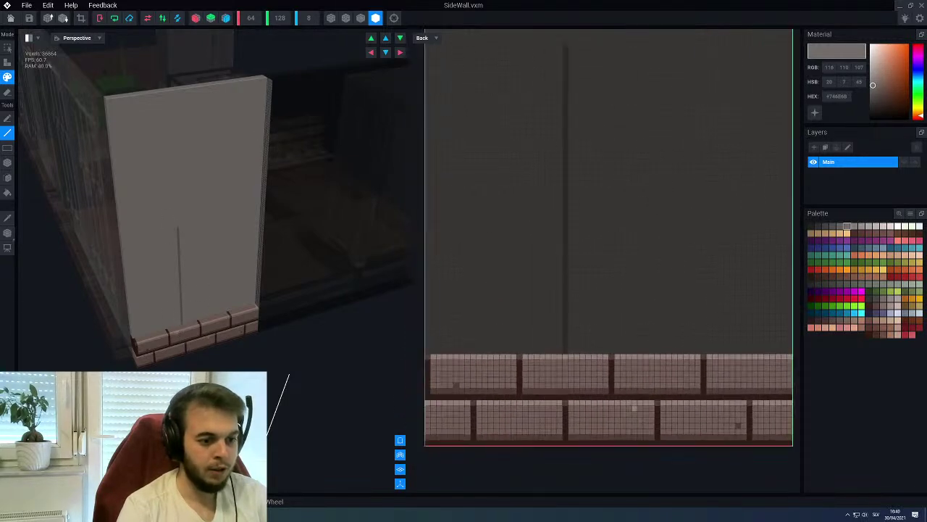
left_click_drag(485, 320, 484, 64)
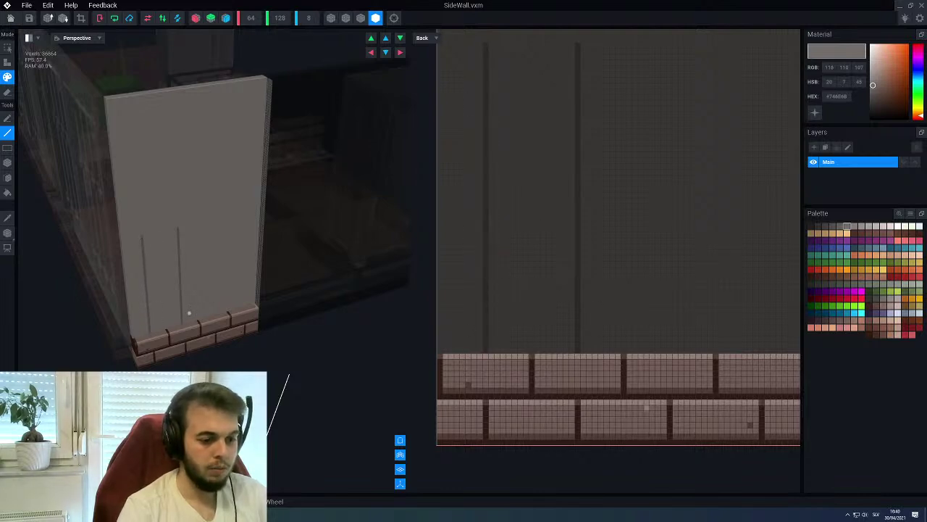
middle_click_drag(602, 323, 590, 323)
left_click_drag(608, 354, 609, 48)
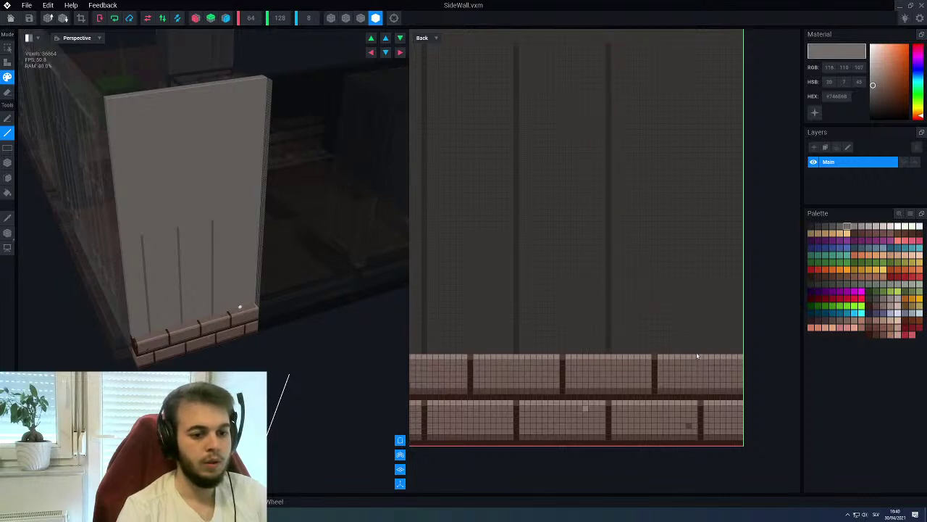
mouse_move(700, 355)
left_mouse_down()
mouse_move(679, 180)
mouse_move(700, 50)
left_mouse_up()
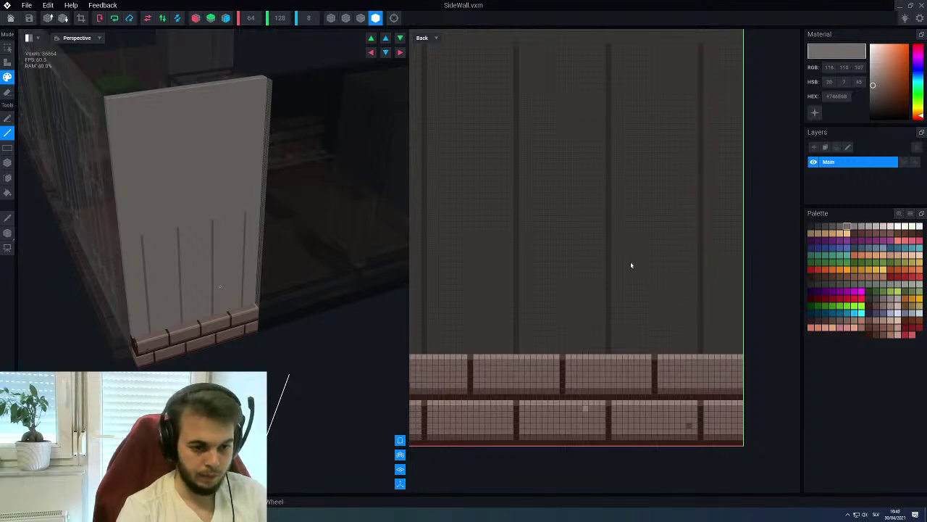
Draw four more evenly spaced grooves from the bricks to the wall's top, ending near the right edge
scroll(632, 280, "down", 3)
scroll(614, 266, "up", 3)
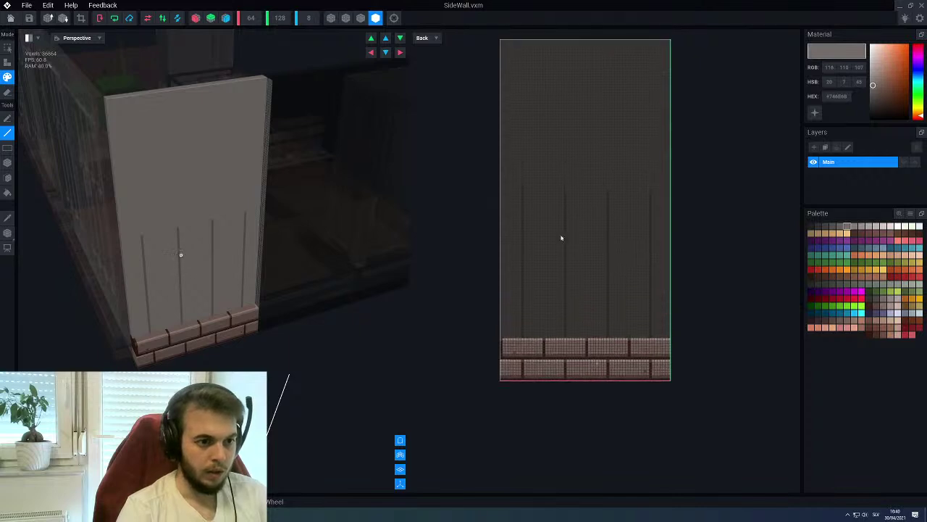
scroll(538, 221, "up", 3)
scroll(542, 247, "down", 3)
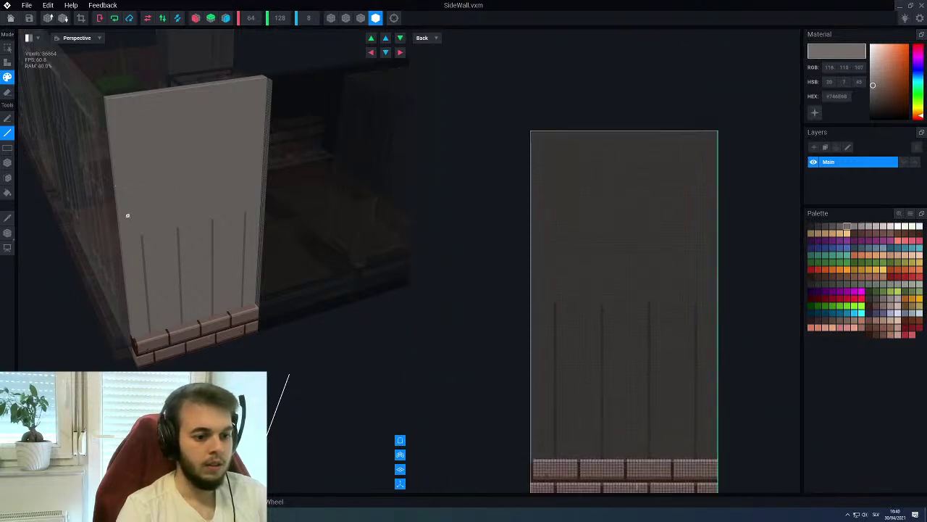
scroll(546, 276, "up", 2)
left_click_drag(497, 307, 499, 92)
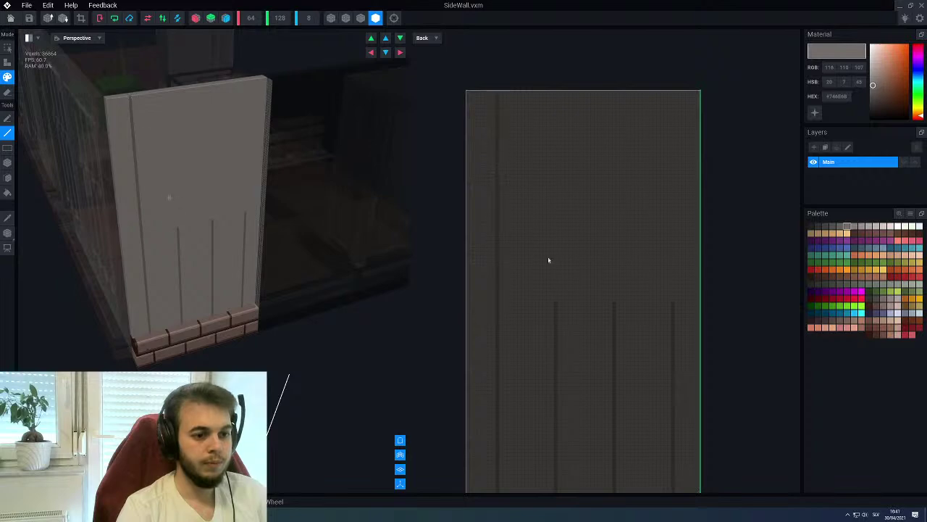
left_click_drag(557, 304, 556, 92)
left_click_drag(615, 306, 614, 92)
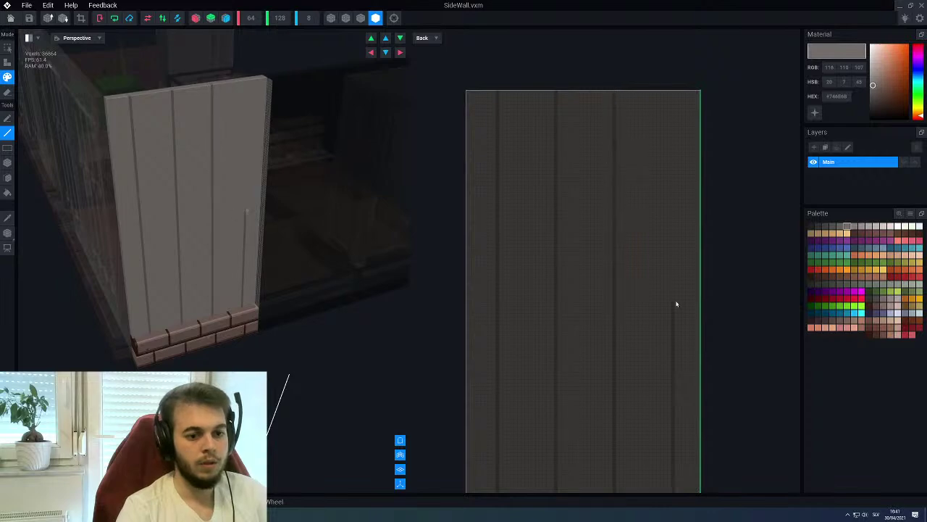
left_click_drag(674, 303, 673, 95)
Reframe the Back view, try two full-height columns and undo both, then draw one partway up
scroll(609, 338, "down", 3)
scroll(572, 341, "up", 2)
scroll(533, 374, "up", 3)
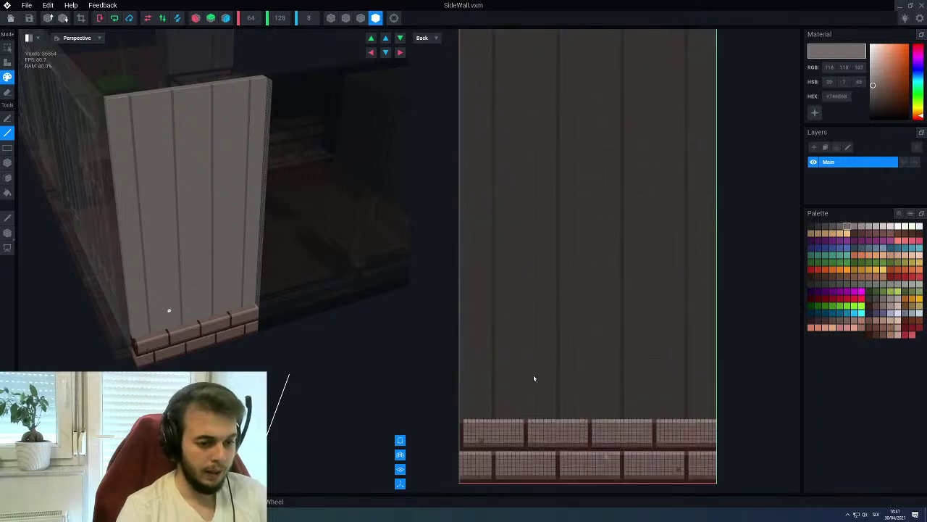
middle_click_drag(532, 387, 515, 460)
mouse_move(484, 482)
left_mouse_down()
mouse_move(494, 142)
mouse_move(484, 35)
left_mouse_up()
key("ctrl+z")
left_click_drag(551, 482, 549, 34)
key("ctrl+z")
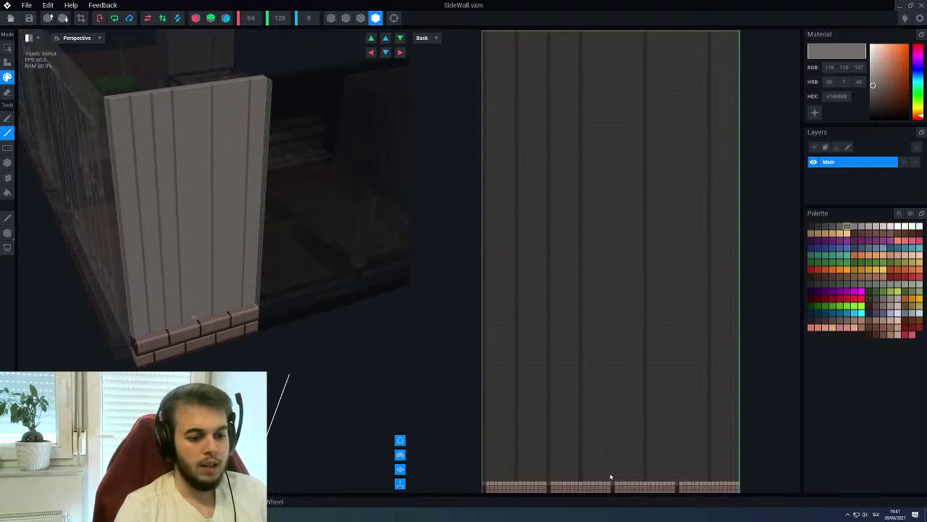
left_click_drag(614, 482, 612, 69)
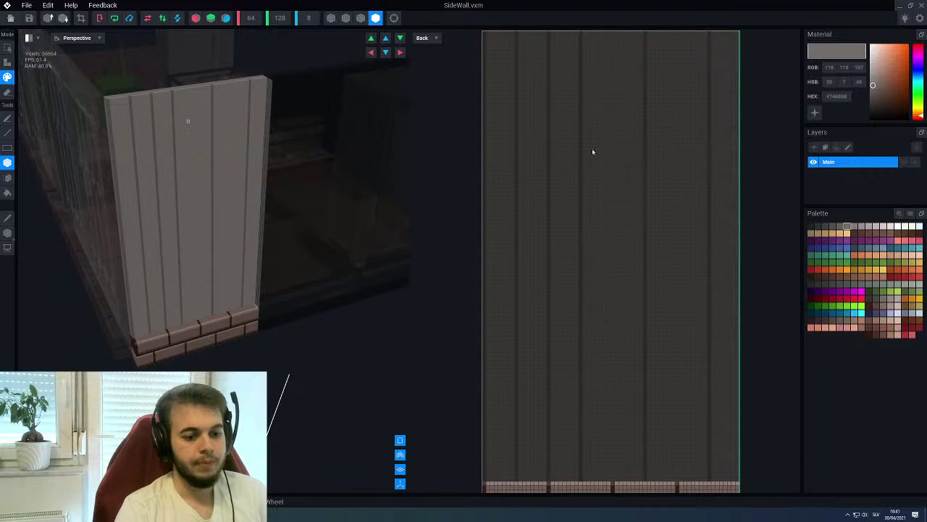
left_click_drag(614, 482, 613, 39)
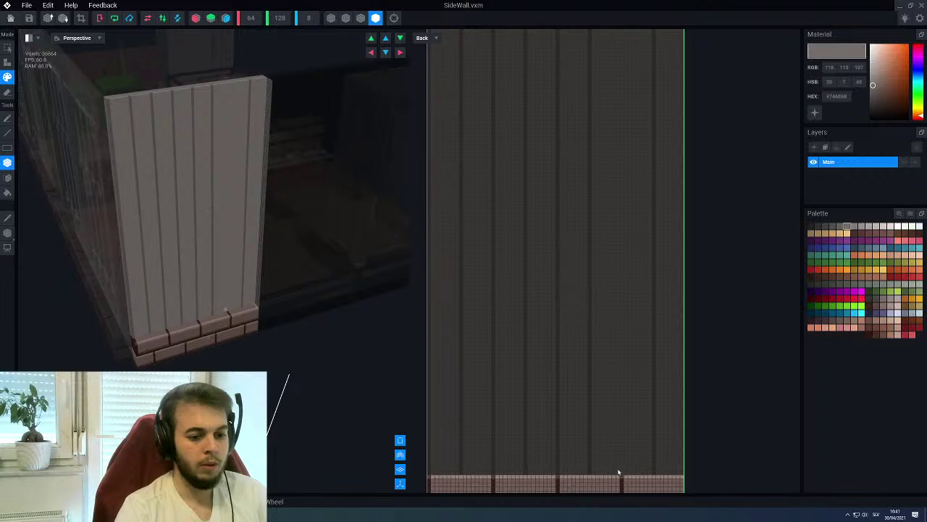
left_click_drag(620, 474, 621, 35)
middle_click_drag(610, 72, 615, 118)
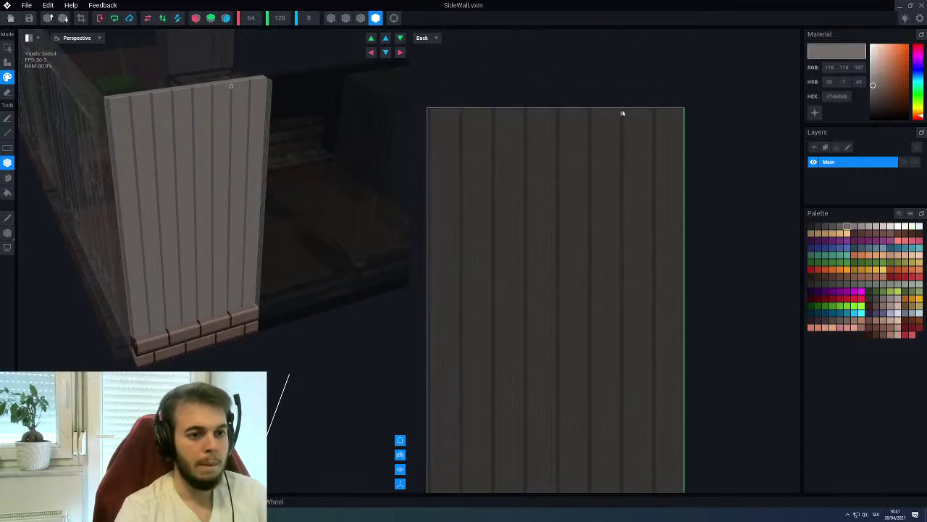
middle_click_drag(606, 170, 694, 23)
scroll(563, 267, "down", 3)
scroll(618, 315, "up", 2)
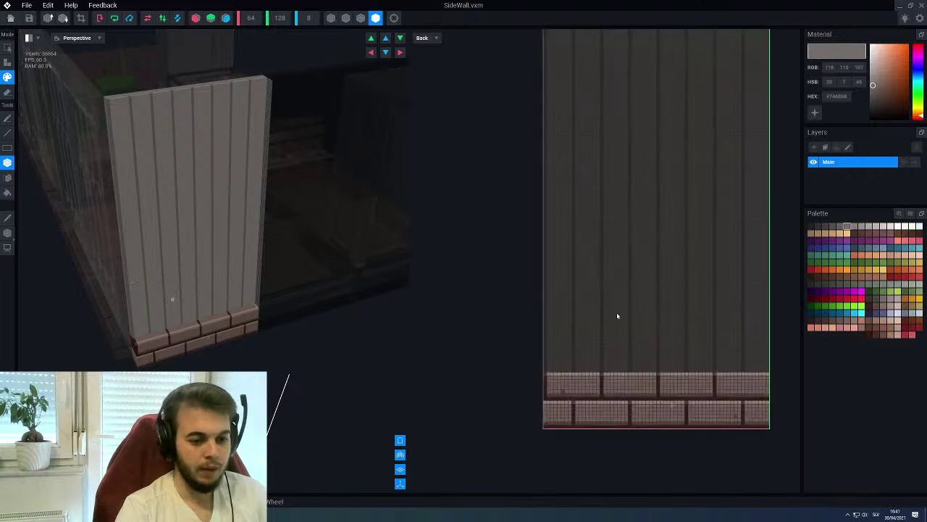
middle_click_drag(618, 315, 581, 327)
scroll(592, 369, "up", 2)
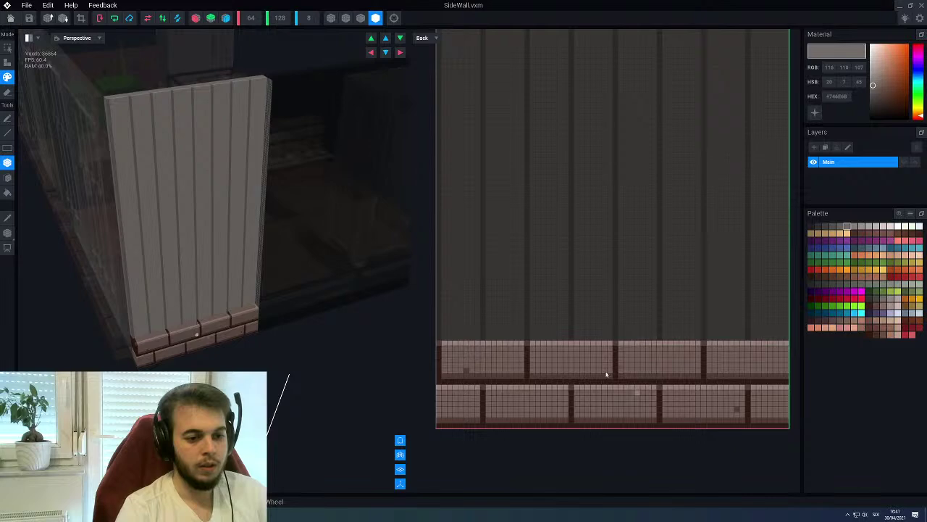
scroll(607, 373, "down", 1)
middle_click_drag(570, 328, 530, 354)
scroll(530, 353, "up", 2)
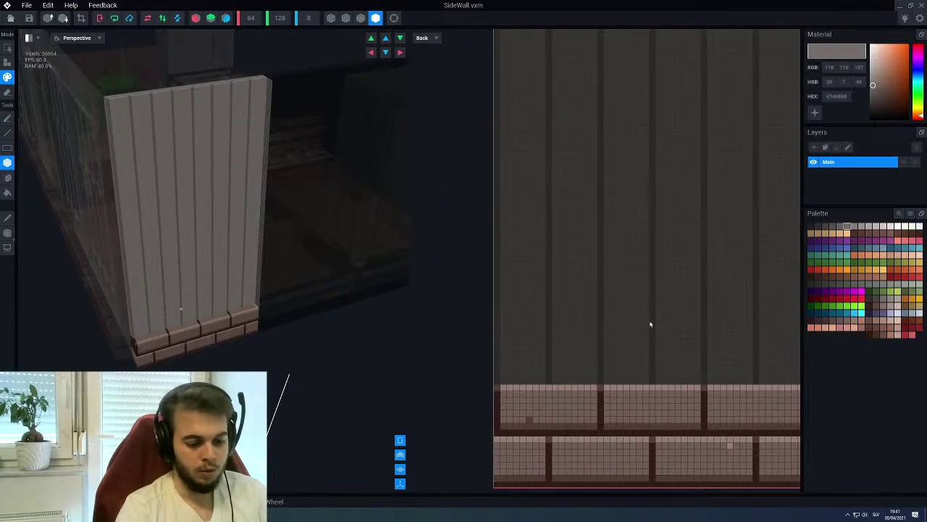
key("b")
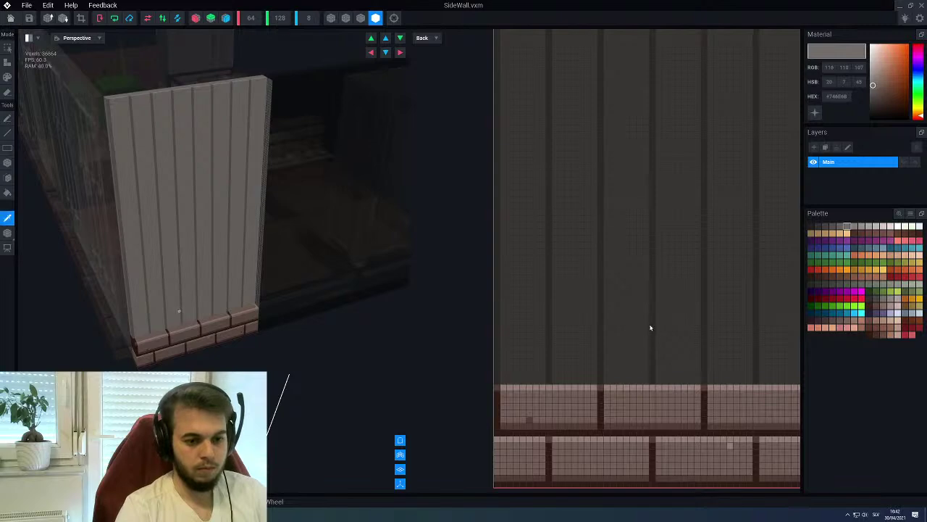
key("f")
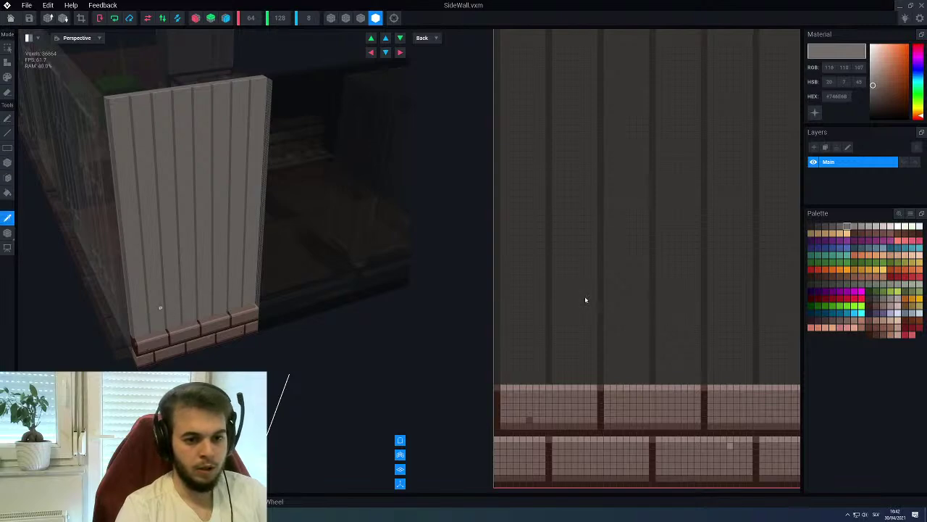
left_click(585, 299, "alt")
left_click(615, 307, "alt")
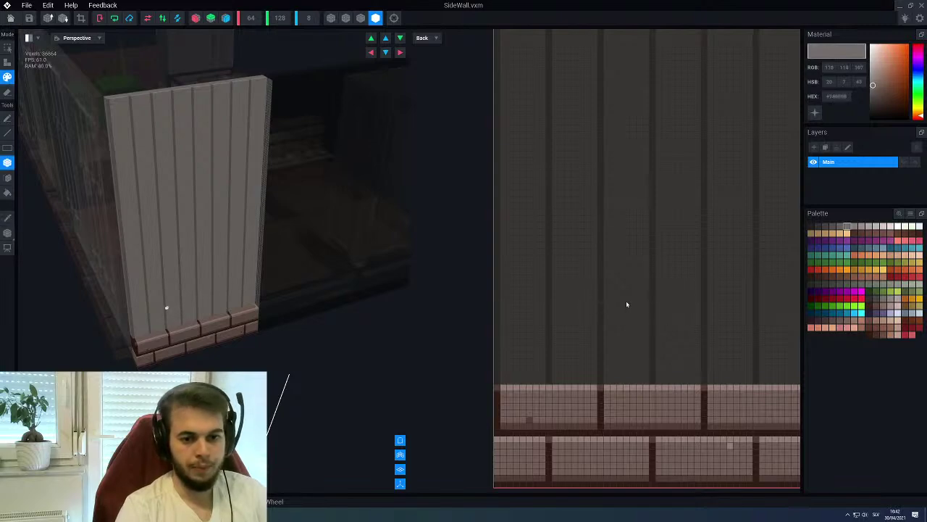
Pick the darker grey-brown (RGB 83, 79, 76) and fill-recolour all seven groove columns
left_click(834, 226)
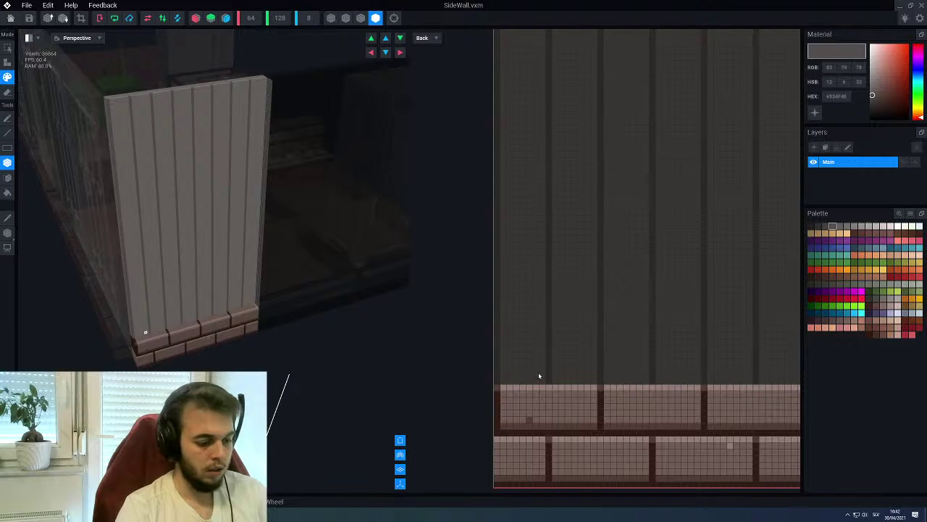
key("f")
left_click(497, 357)
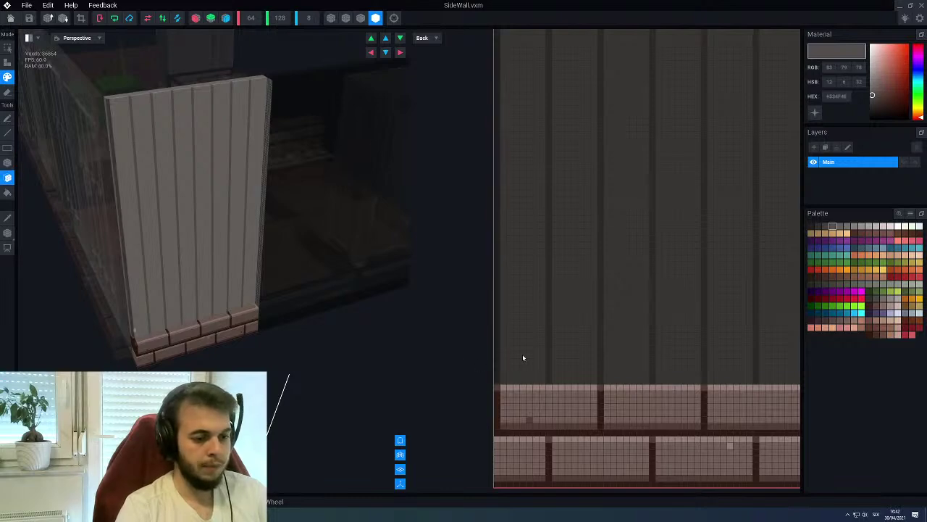
left_click(548, 356)
left_click(602, 356)
left_click(653, 366)
left_click(704, 361)
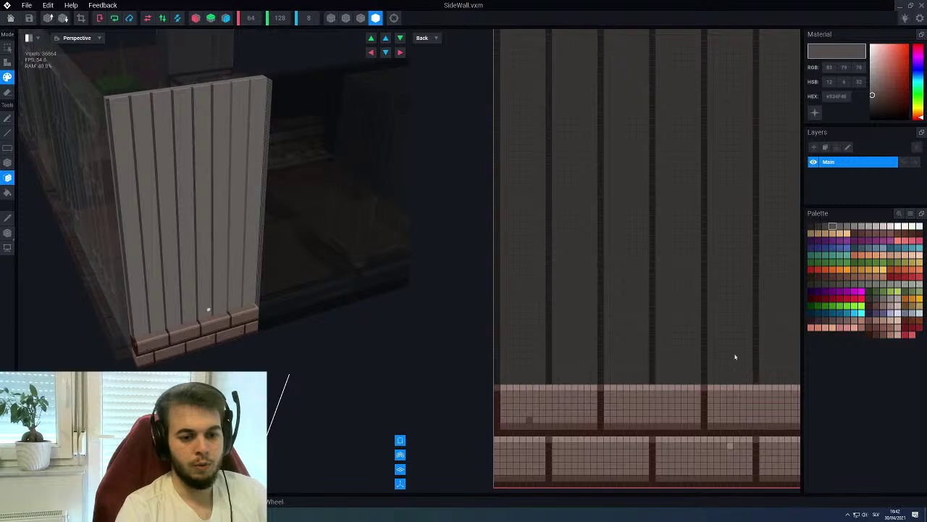
left_click(577, 354)
left_click(623, 345)
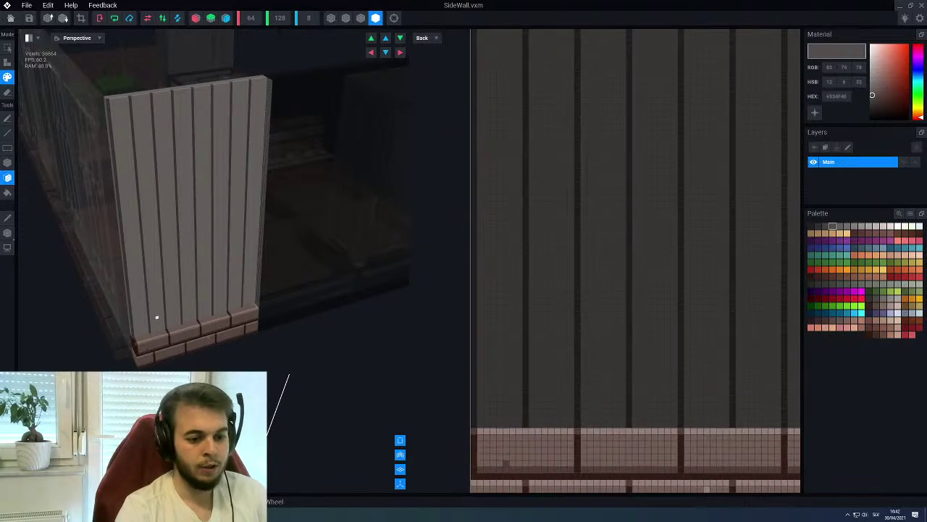
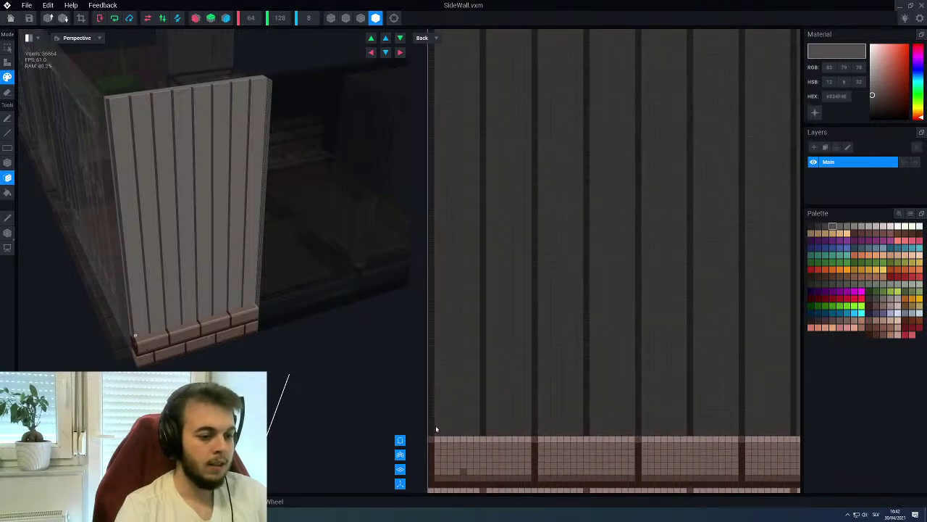
Draw a mid-grey voxel row along the top of the brick base, then pick a lighter beige grey
left_click(848, 227)
scroll(583, 358, "down", 3)
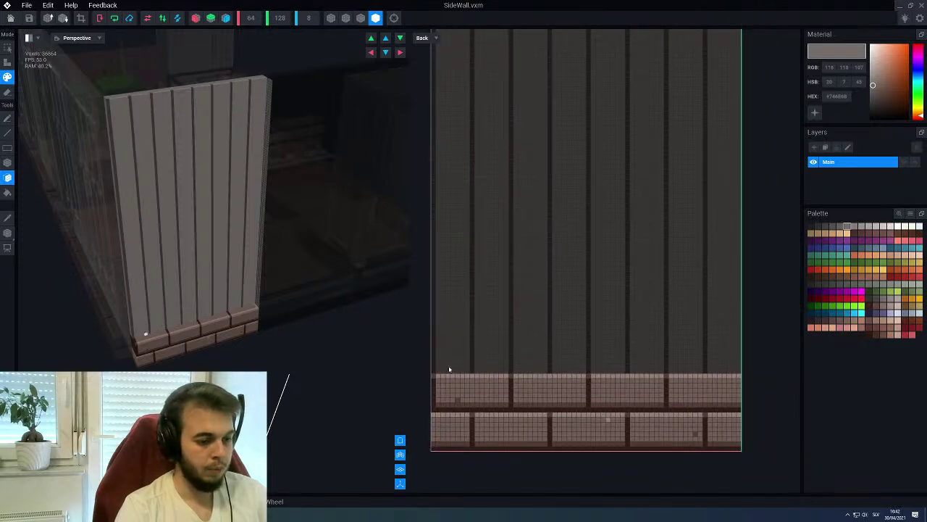
key("l")
left_click_drag(440, 373, 738, 373)
scroll(587, 356, "up", 2)
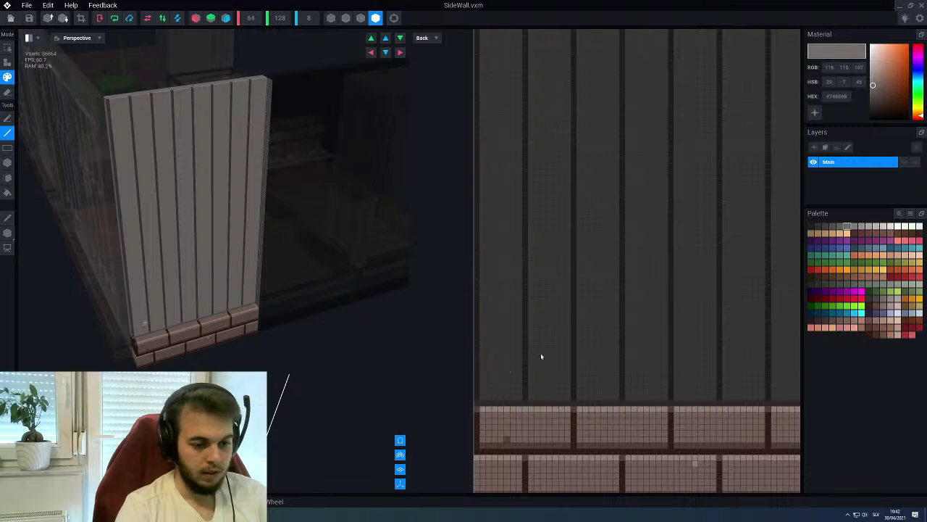
left_click(495, 389, "alt")
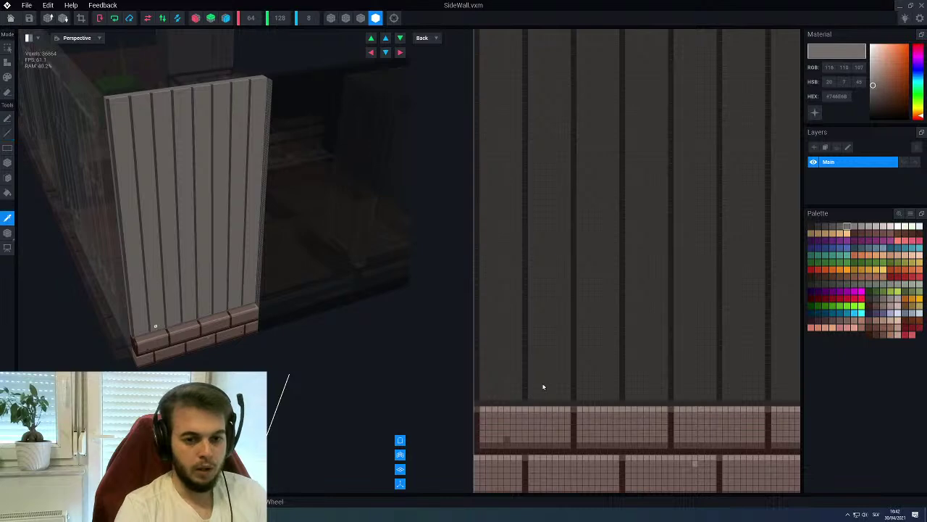
left_click(875, 227)
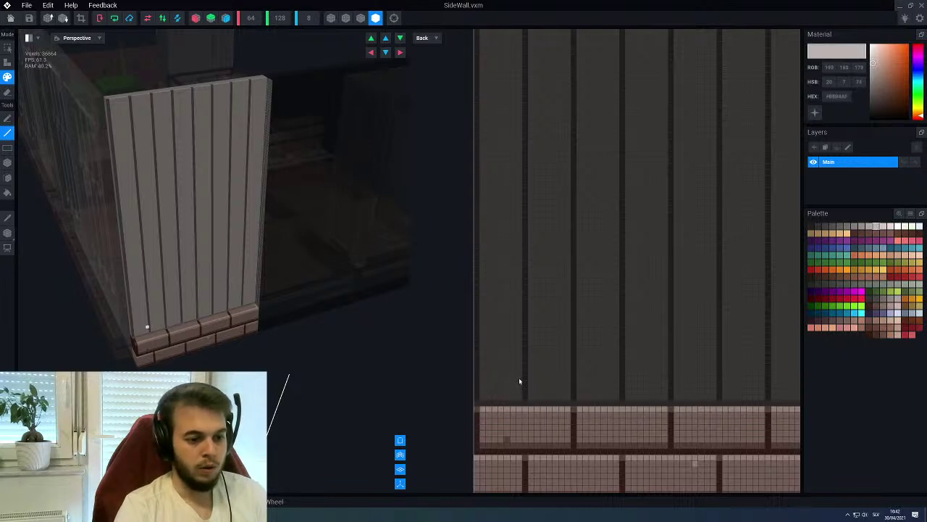
Draw a light voxel stroke across the wall above the bricks, extending it to the right edge
left_click_drag(476, 350, 739, 351)
scroll(731, 355, "down", 3)
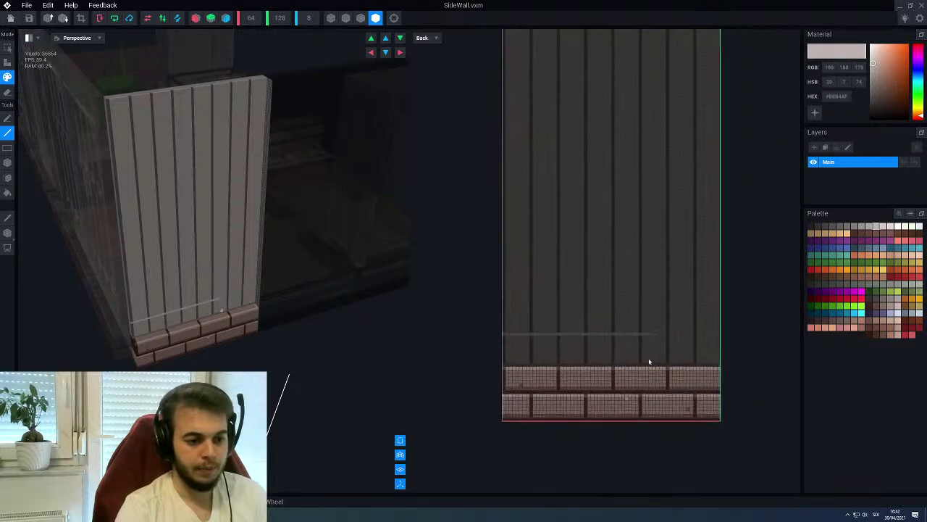
scroll(652, 364, "up", 3)
left_click_drag(683, 375, 784, 375)
scroll(684, 395, "down", 1)
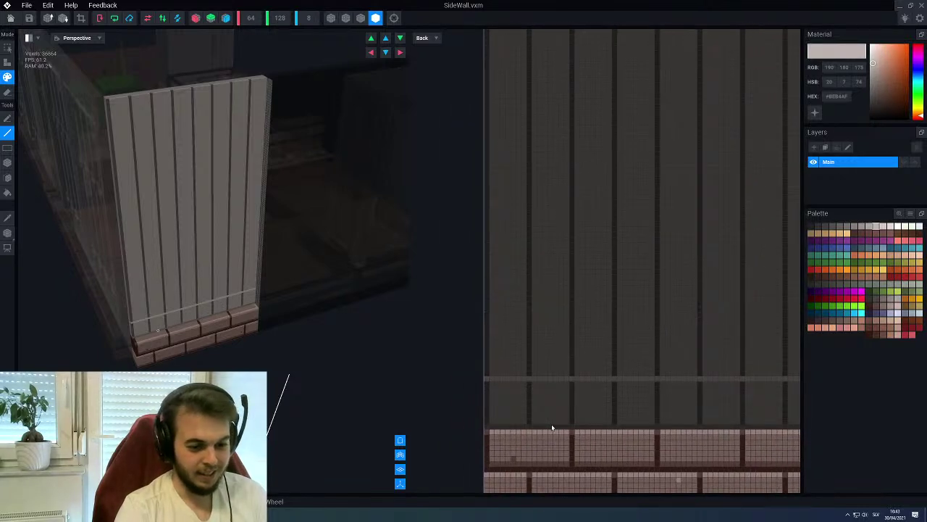
Fill the lower-left plank cell with grey voxels using the brush
left_click(571, 395, "alt")
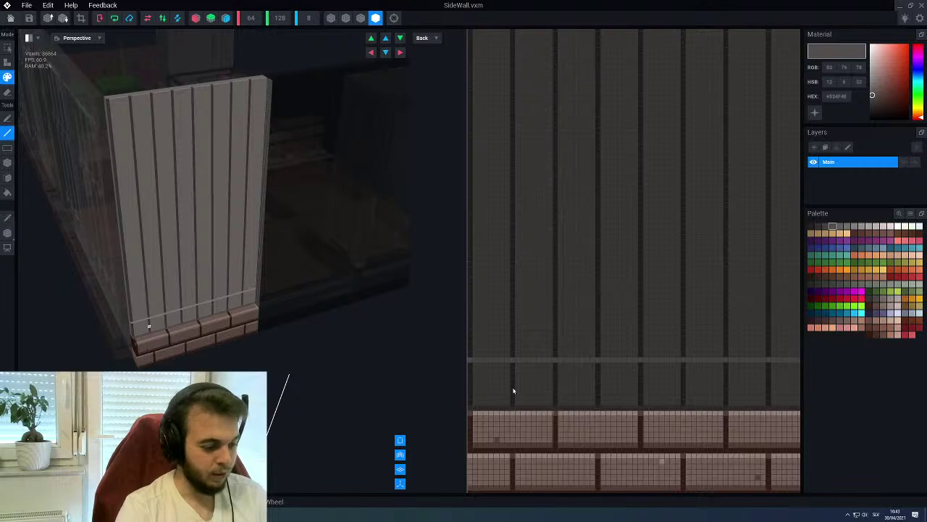
key("b")
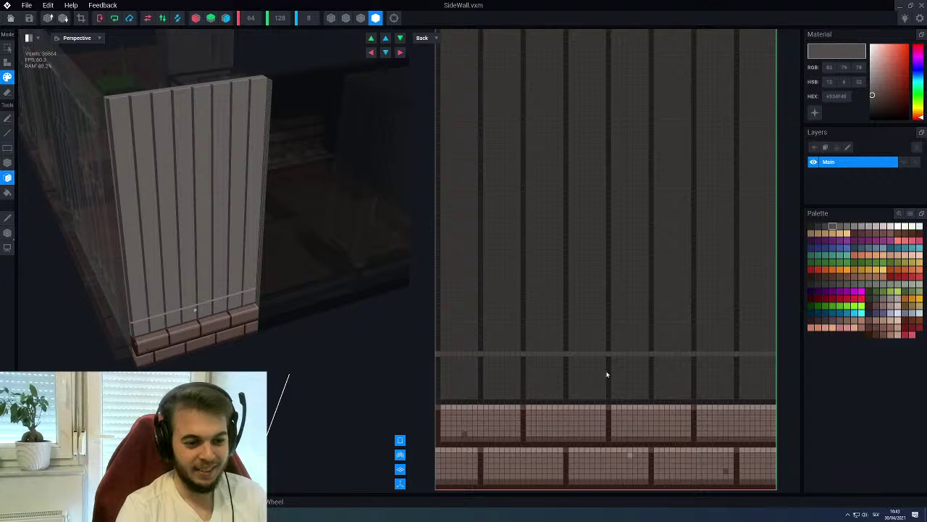
left_click(846, 227)
middle_click_drag(457, 406, 487, 410)
left_click(478, 402)
scroll(558, 388, "down", 2)
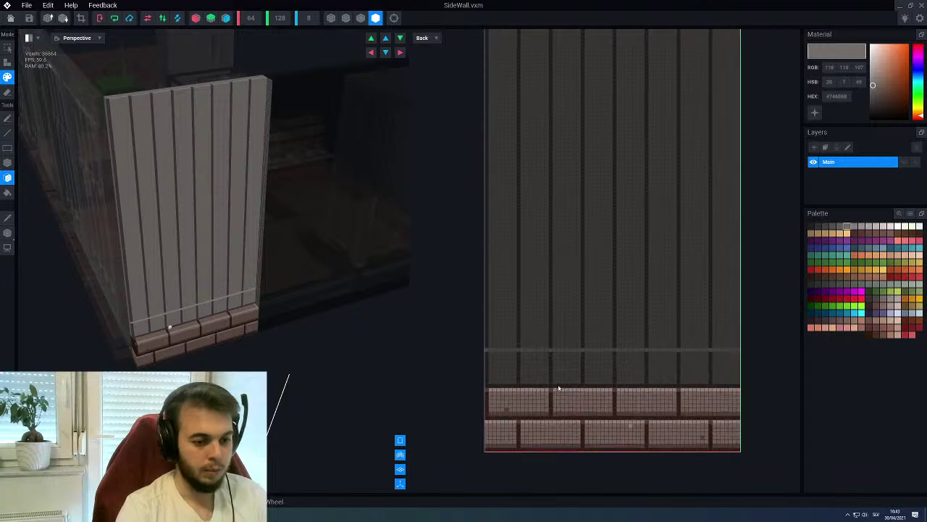
Draw a dark line and a mid-grey line across the full wall width
key("l")
left_click_drag(491, 384, 739, 385)
scroll(614, 385, "up", 1)
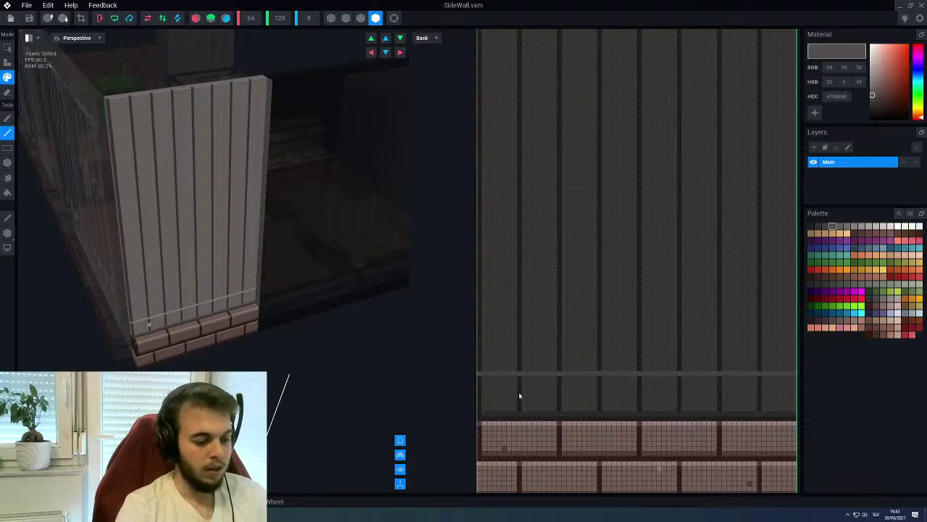
scroll(518, 374, "down", 2)
left_click_drag(530, 346, 747, 344)
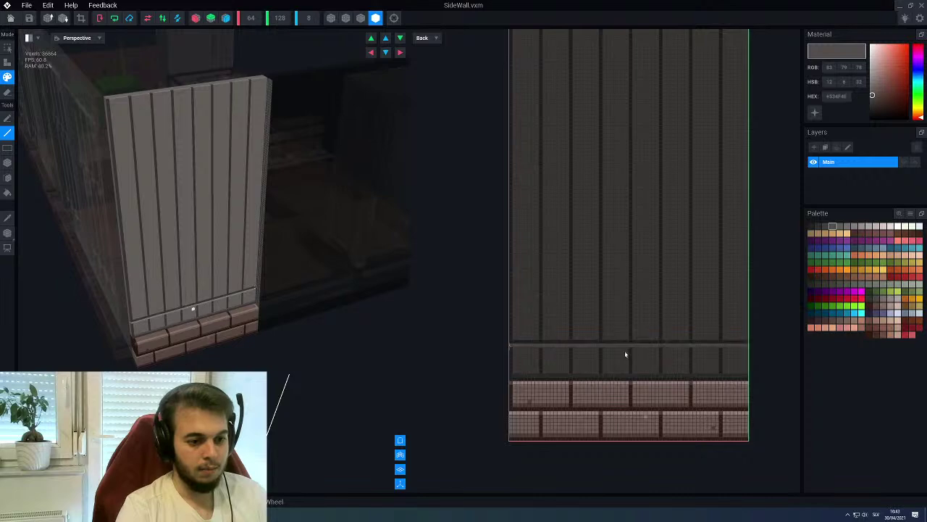
scroll(608, 362, "up", 1)
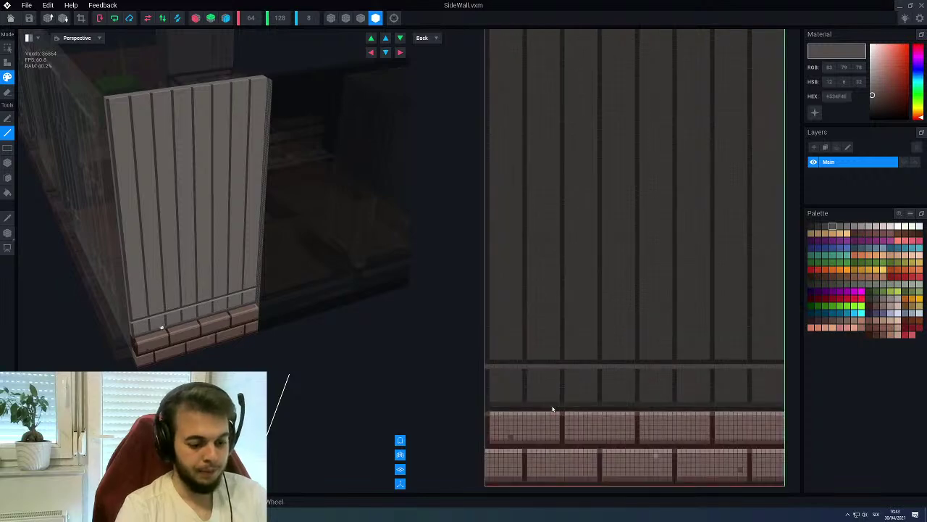
left_click(491, 362, "alt")
left_click_drag(488, 355, 784, 357)
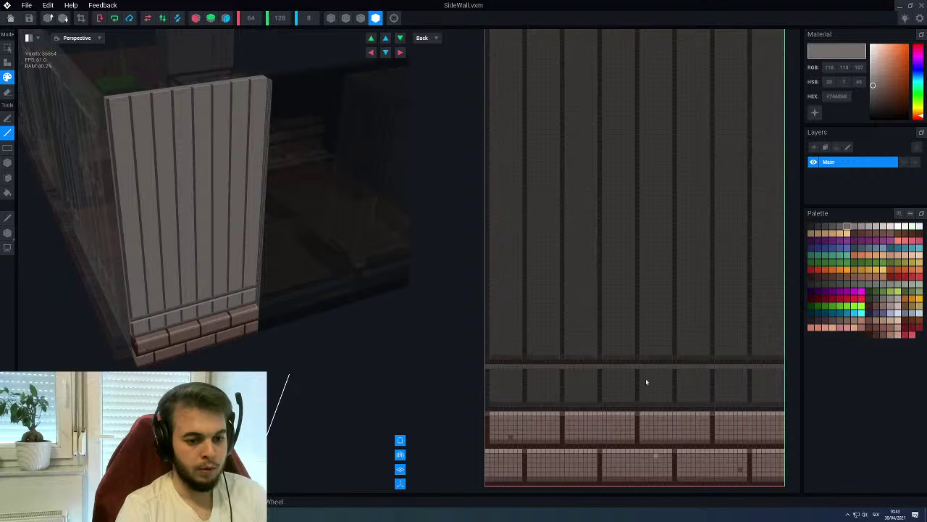
Add a light beige trim line, a dark line and a mid-grey line higher across the wall
left_click(507, 361, "alt")
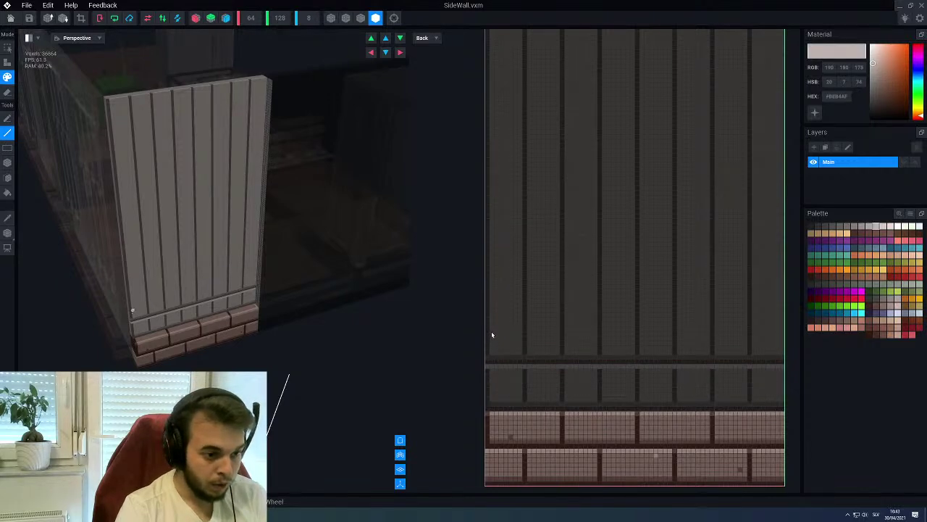
left_click_drag(489, 320, 786, 321)
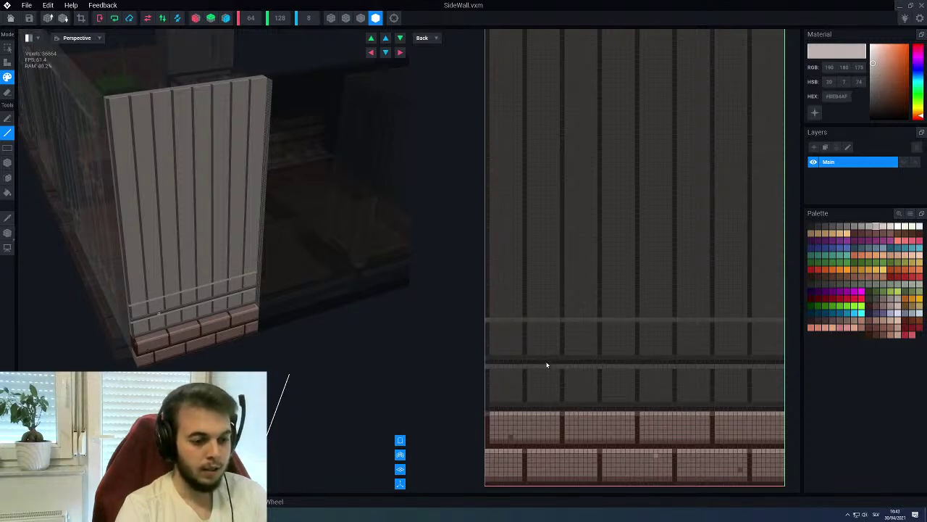
left_click(546, 366, "alt")
left_click_drag(488, 319, 775, 318)
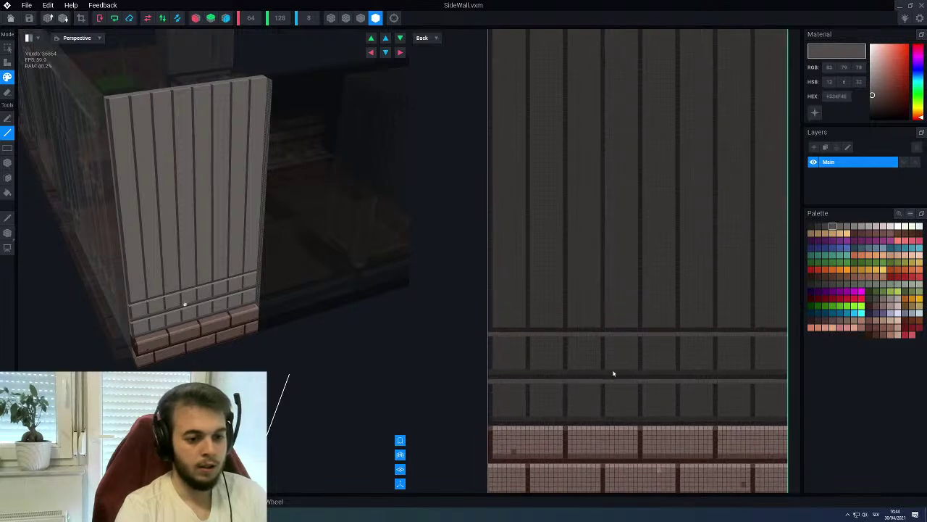
left_click(613, 373, "alt")
left_click_drag(493, 325, 777, 327)
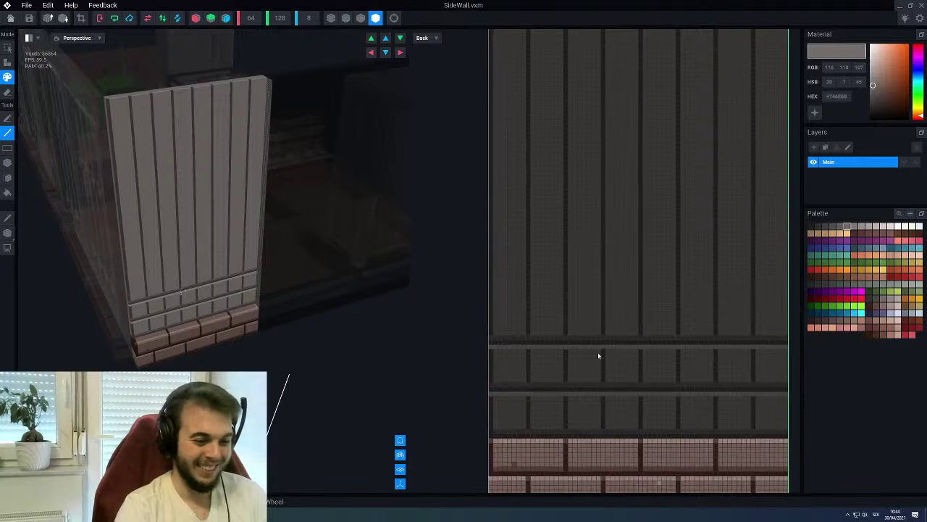
key("alt")
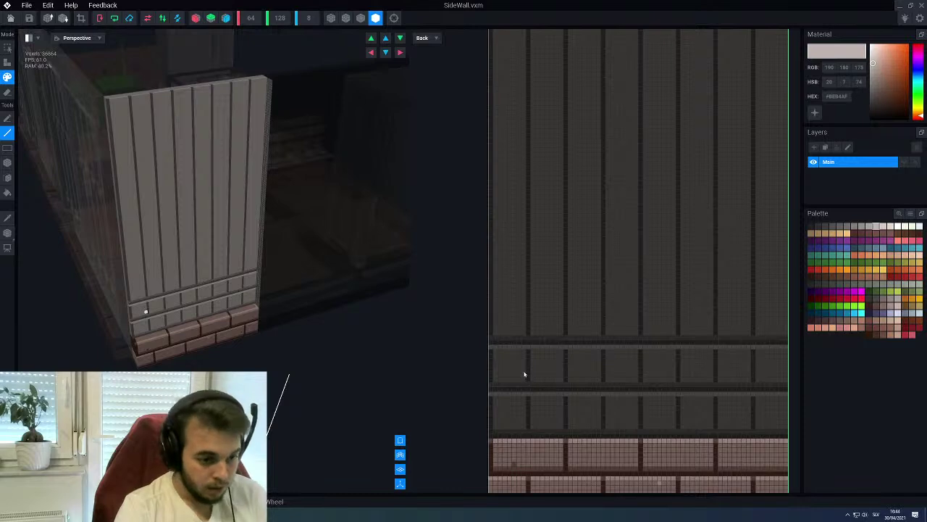
scroll(521, 375, "up", 3)
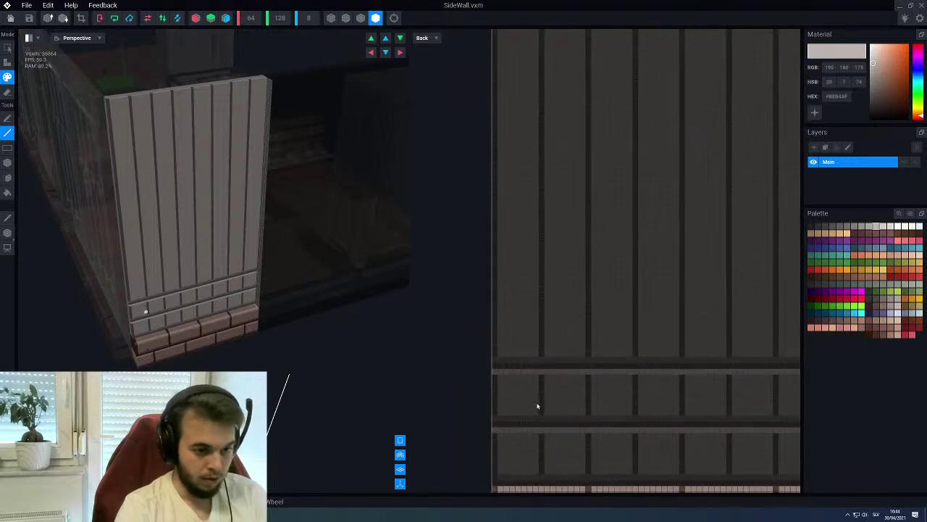
scroll(532, 381, "up", 1)
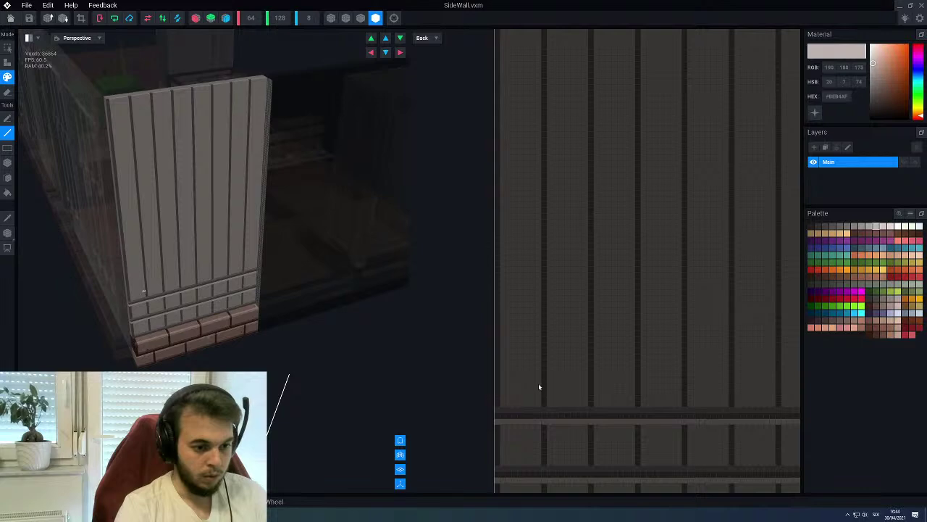
Draw a light trim row, a dark line and a plank-grey line across the wall's upper band
left_click_drag(505, 363, 739, 366)
scroll(732, 371, "down", 1)
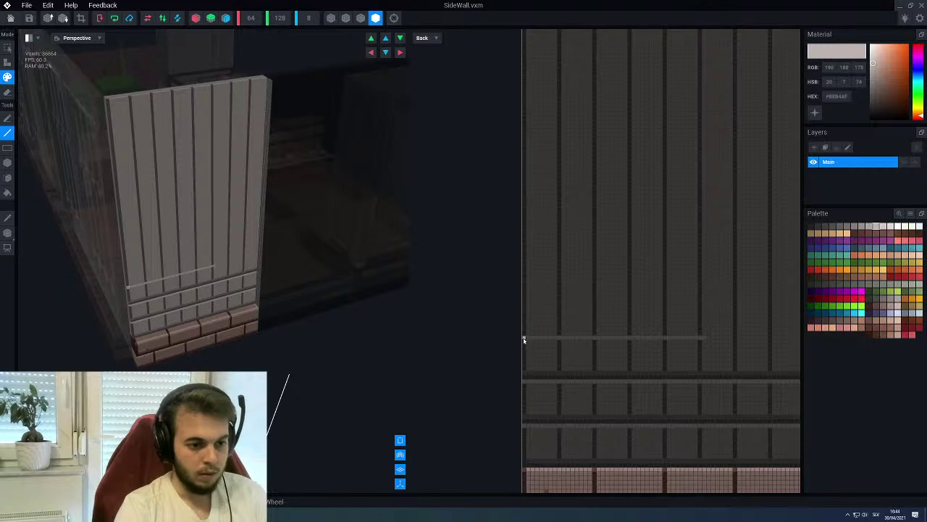
left_click_drag(663, 342, 757, 341)
left_click(717, 387, "alt")
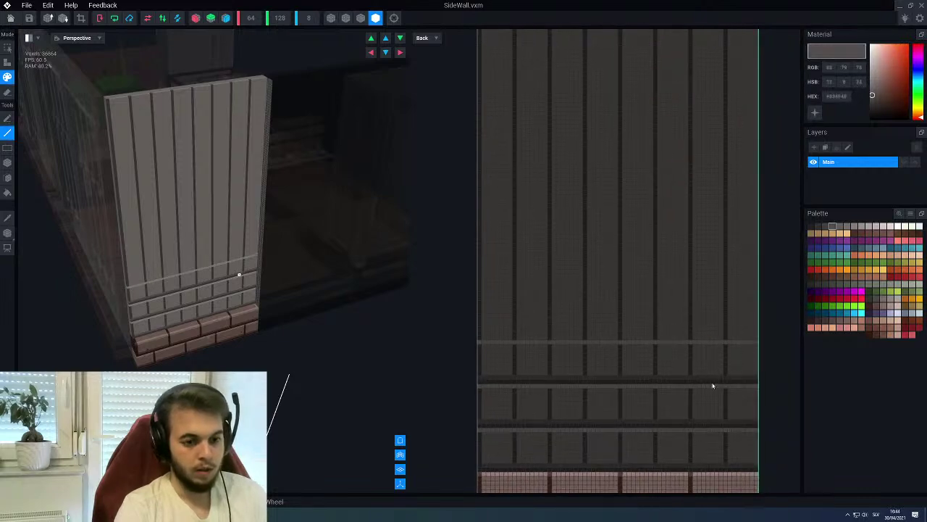
left_click_drag(479, 339, 757, 337)
left_click(503, 324, "alt")
left_click_drag(478, 335, 757, 335)
middle_click_drag(650, 352, 658, 372)
Pan the slice to reveal the bricks and orbit the 3D view to face the wall
middle_click_drag(627, 326, 627, 179)
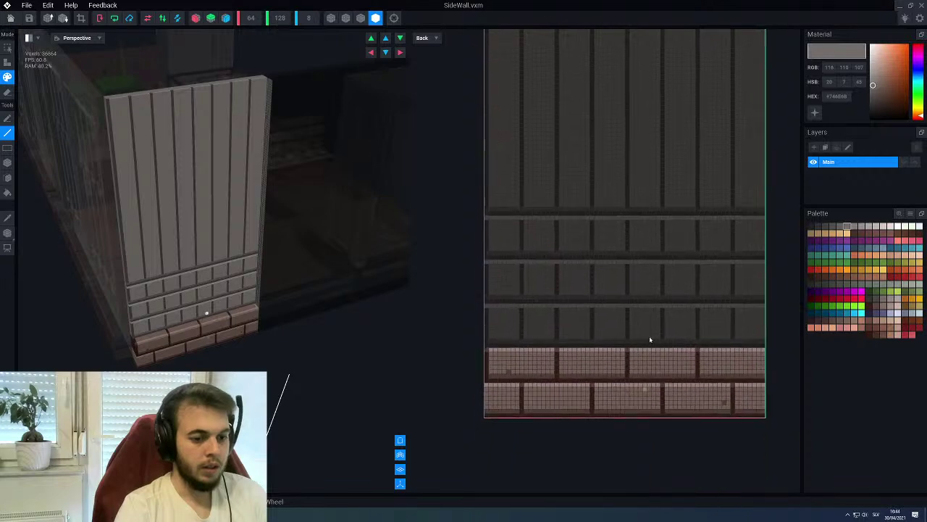
scroll(597, 353, "up", 1)
middle_click_drag(578, 353, 589, 360)
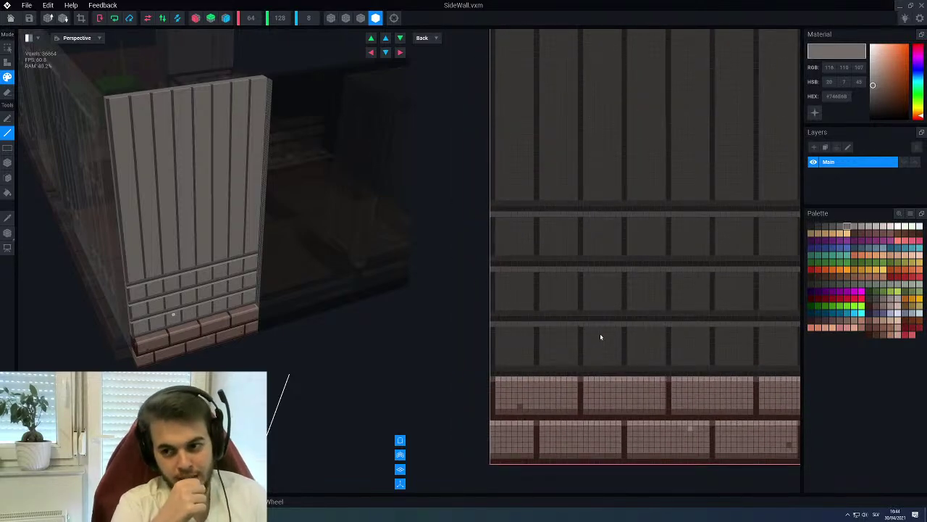
right_click_drag(217, 239, 239, 297)
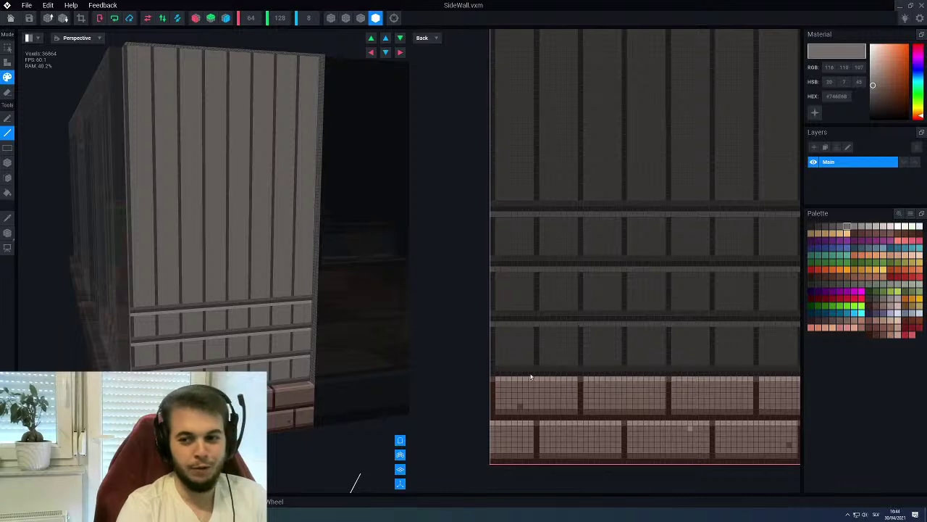
Try painting thin light seam columns on the brick row, undoing both attempts
right_click_drag(657, 282, 623, 361)
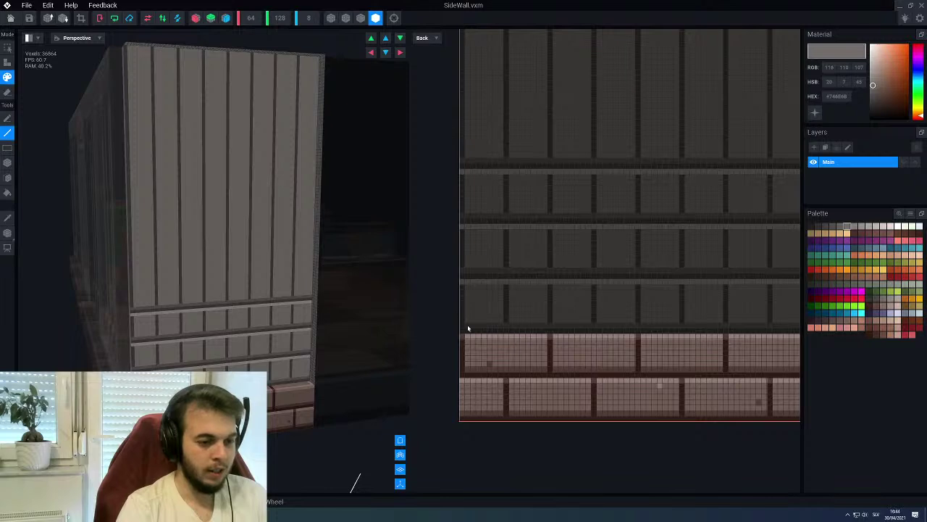
left_click(481, 311, "alt")
left_click_drag(466, 321, 463, 290)
key("ctrl+z")
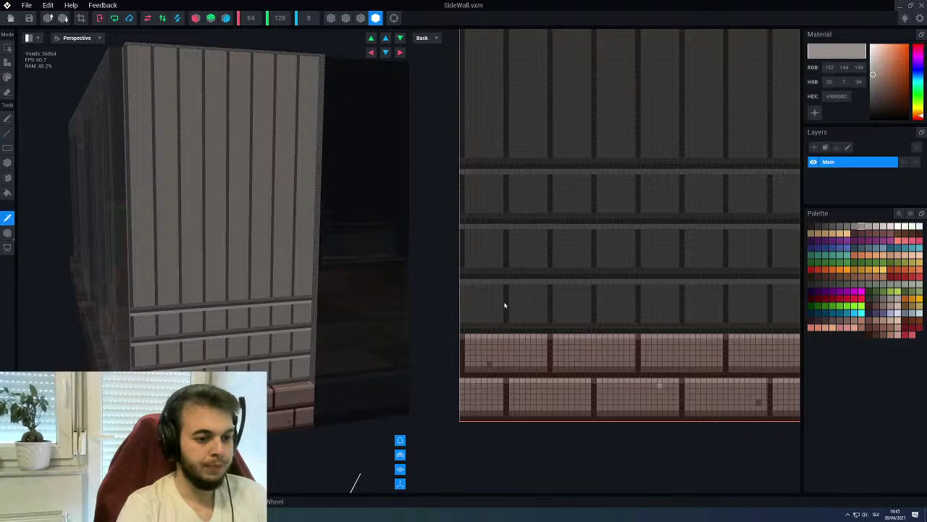
left_click(504, 328, "alt")
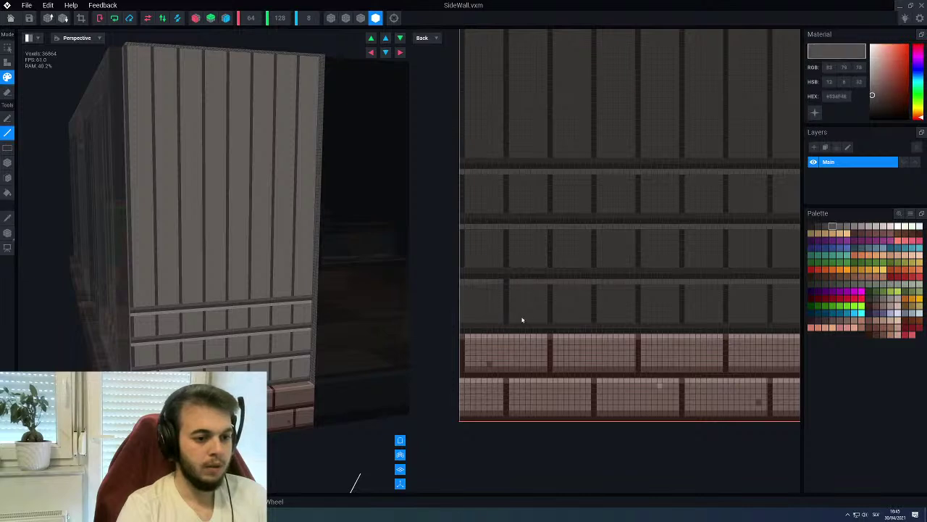
left_click(524, 321, "alt")
left_click_drag(526, 322, 528, 290)
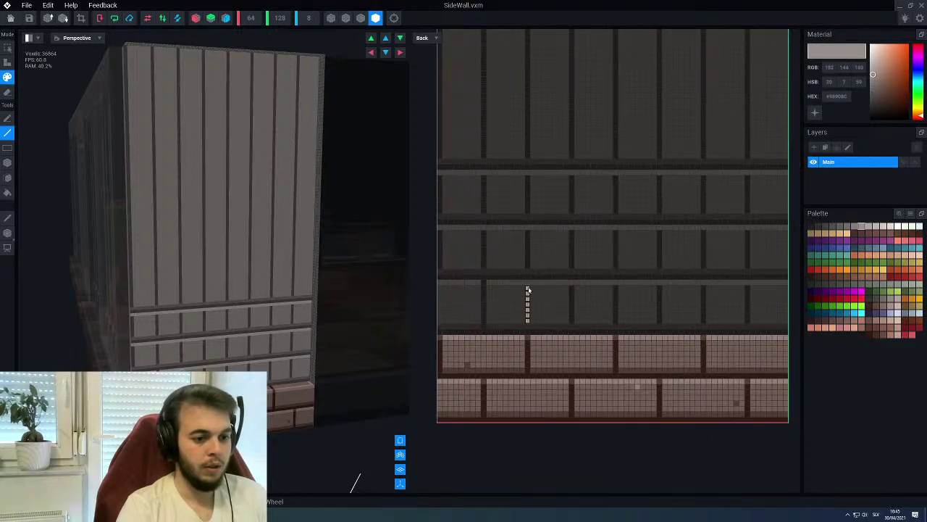
key("ctrl+z")
Paint light grey lines over the dark vertical mortar seams in the brick row
left_click(573, 292, "alt")
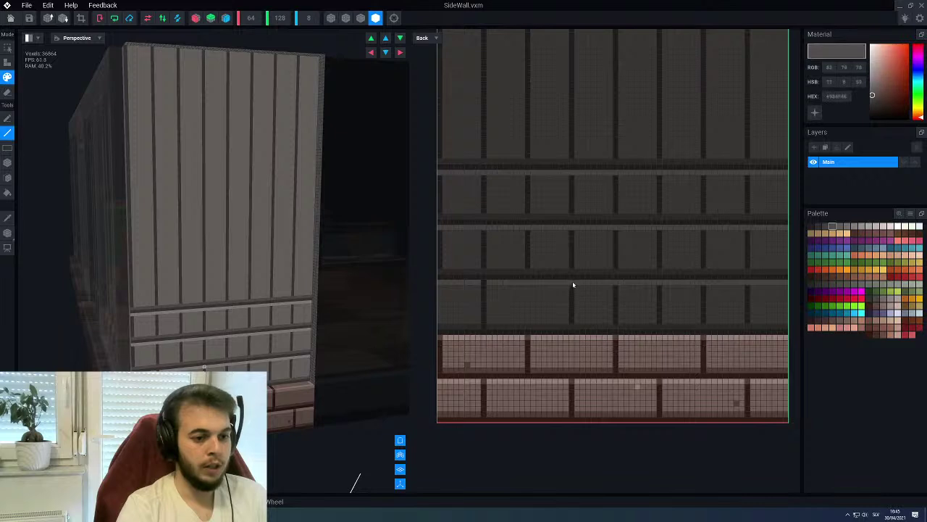
left_click(589, 307, "alt")
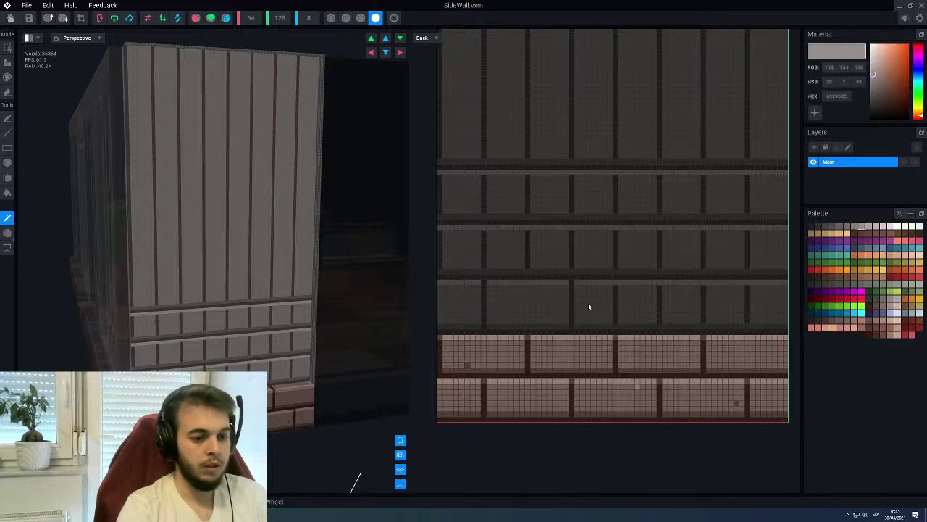
left_click_drag(615, 288, 616, 313)
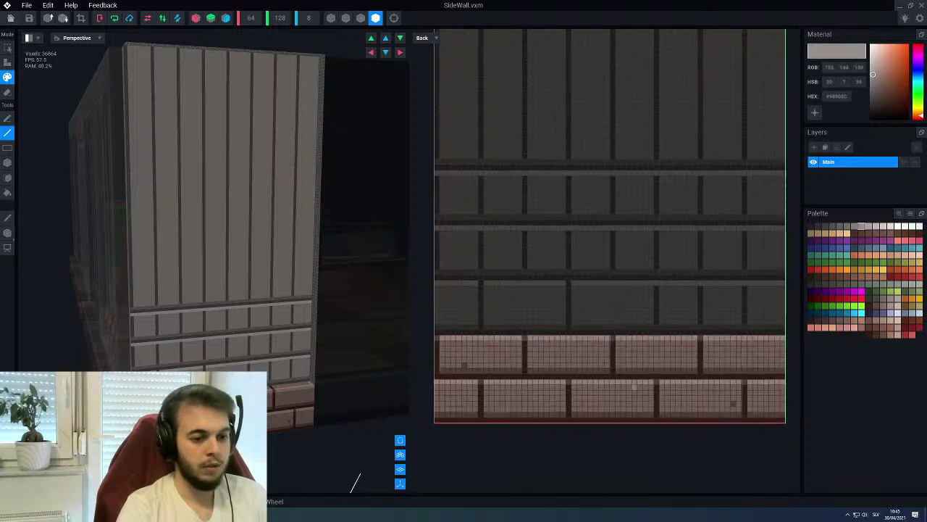
left_click(598, 290, "alt")
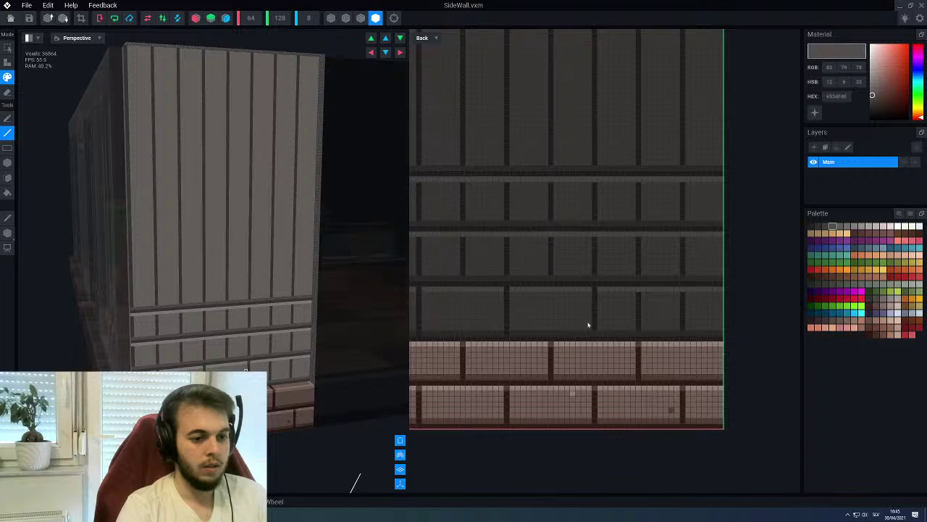
left_click(632, 305, "alt")
left_click_drag(638, 295, 643, 332)
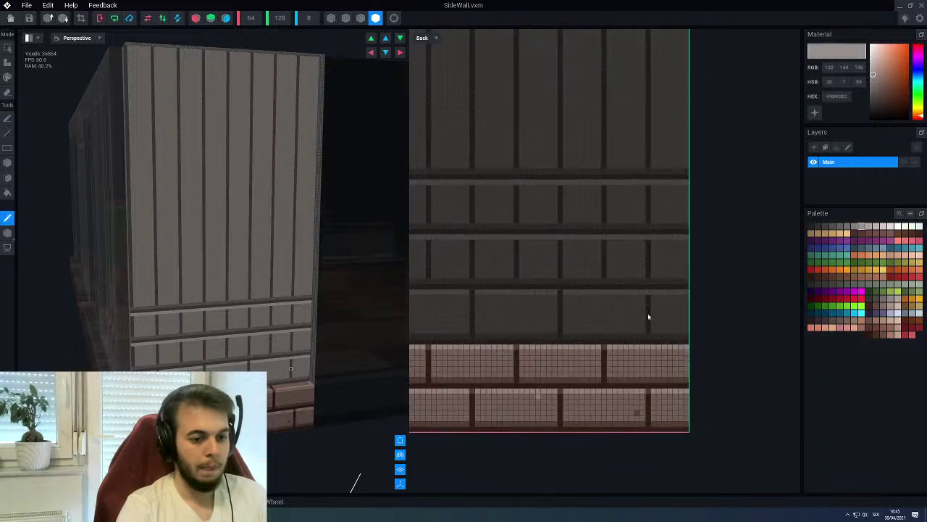
left_click(648, 316, "alt")
Sample the light and dark wall greys and redraw a light vertical seam down the brick row
scroll(553, 317, "down", 2)
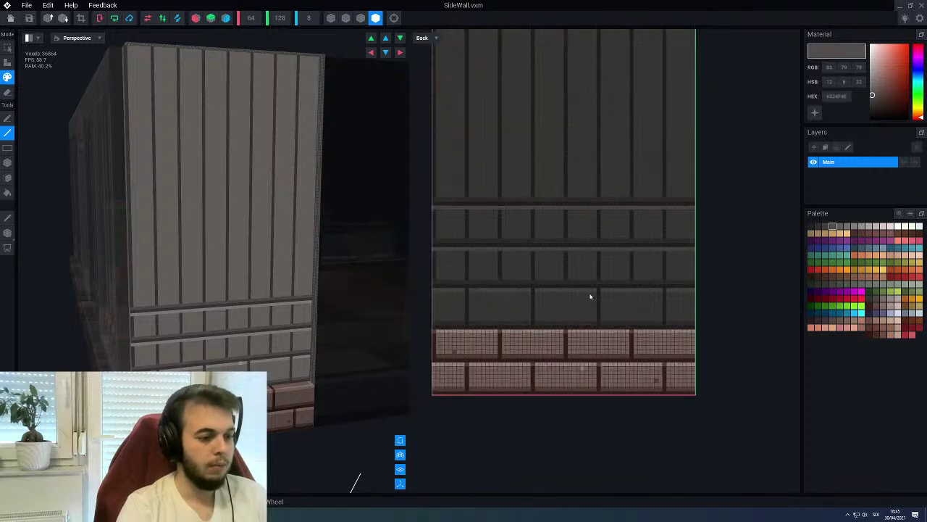
scroll(521, 335, "up", 2)
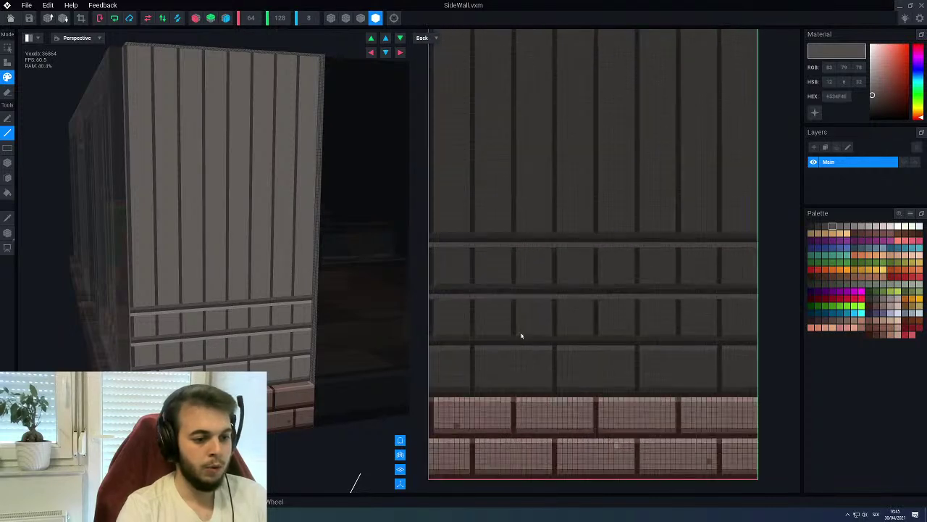
left_click(467, 326, "alt")
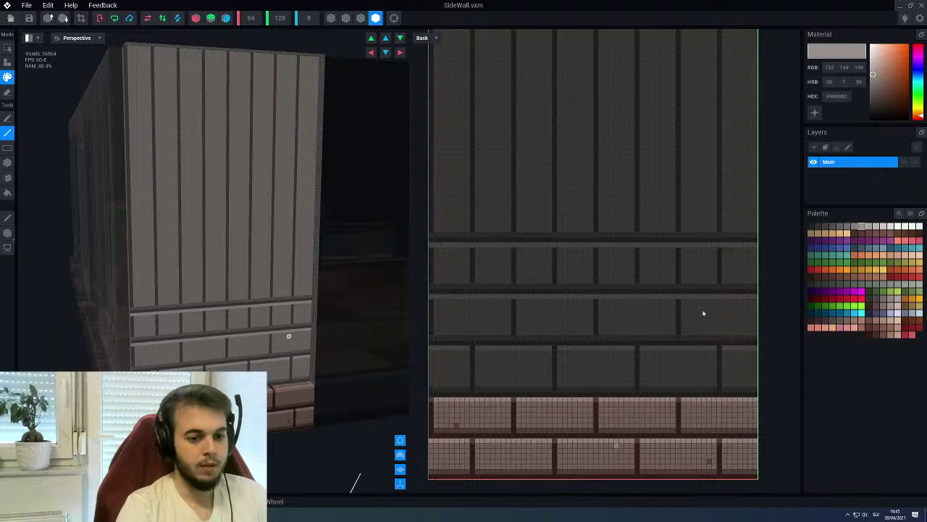
left_click(679, 325, "alt")
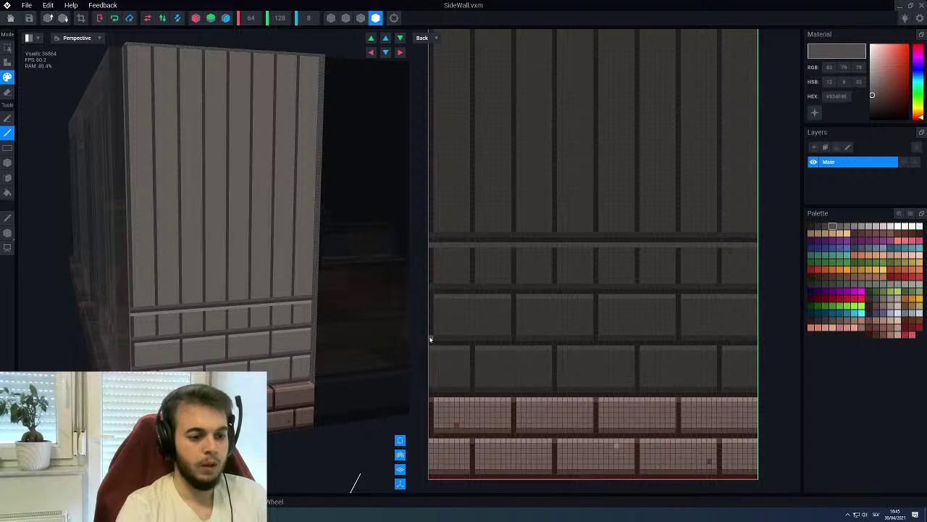
scroll(529, 374, "up", 2)
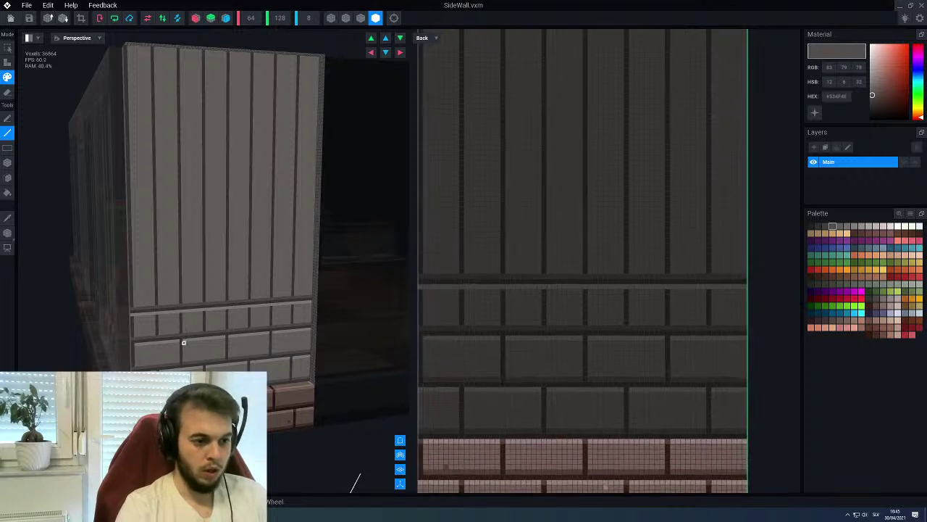
left_click(478, 307, "alt")
left_click_drag(463, 295, 460, 327)
key("ctrl+z")
left_click_drag(544, 292, 543, 326)
key("ctrl+z")
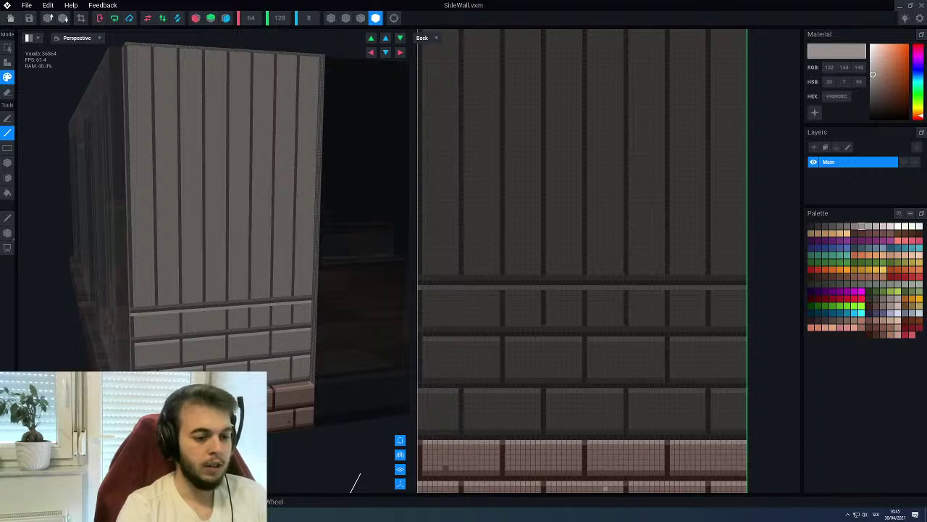
key("ctrl+y")
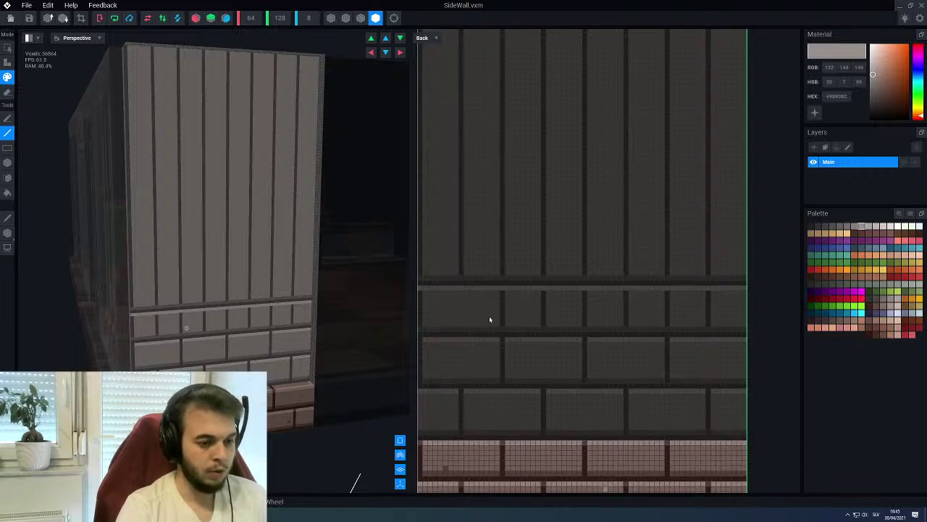
Draw more vertical seams across the brick row, undoing the misplaced ones, then sample the dark seam colour
left_click_drag(418, 314, 419, 297)
left_click_drag(503, 326, 503, 291)
key("ctrl+z")
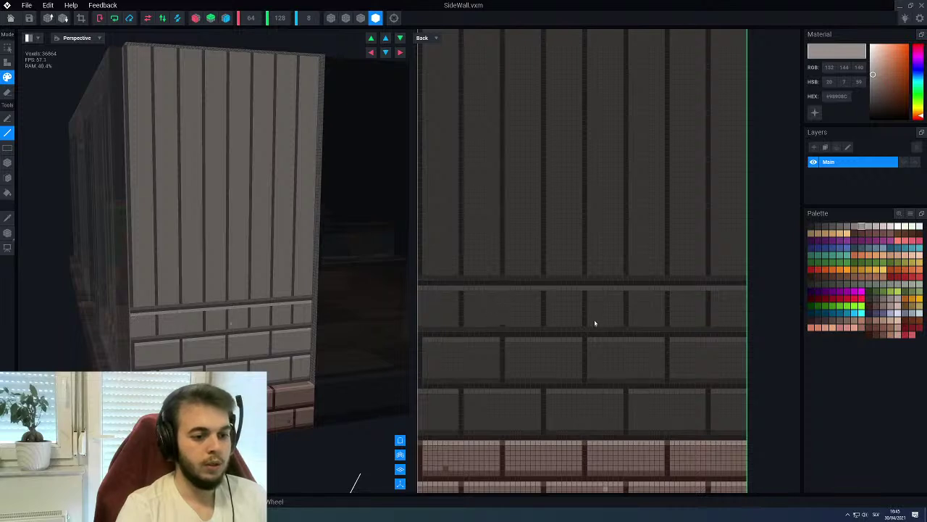
left_click_drag(584, 325, 584, 291)
key("ctrl+z")
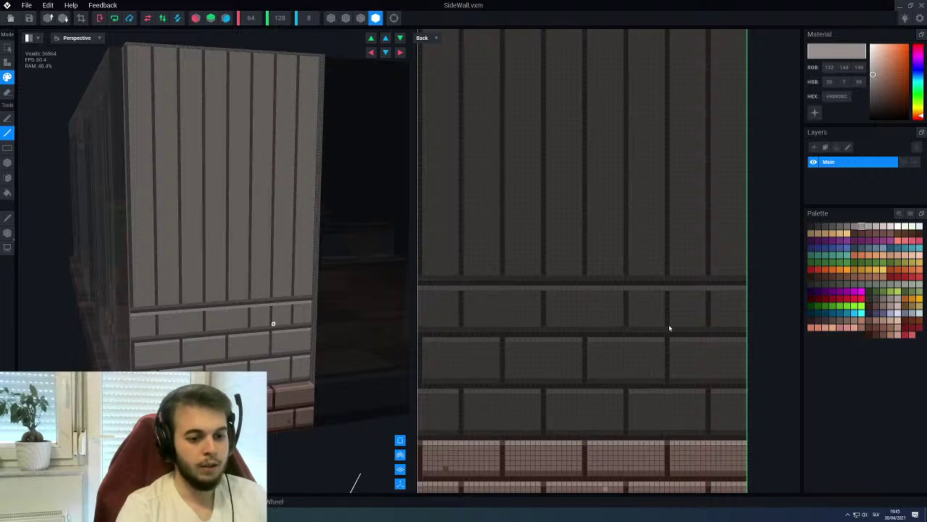
left_click_drag(668, 316, 667, 293)
key("ctrl+z")
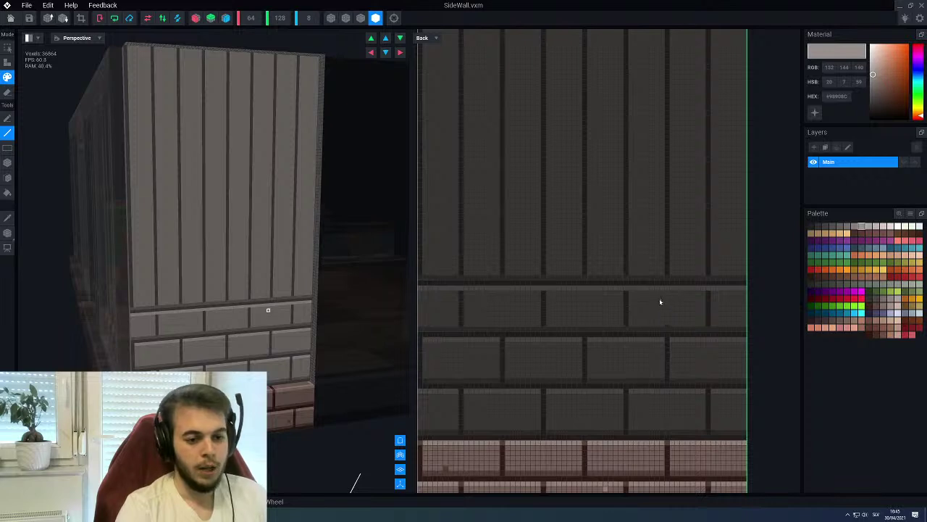
left_click(625, 299, "alt")
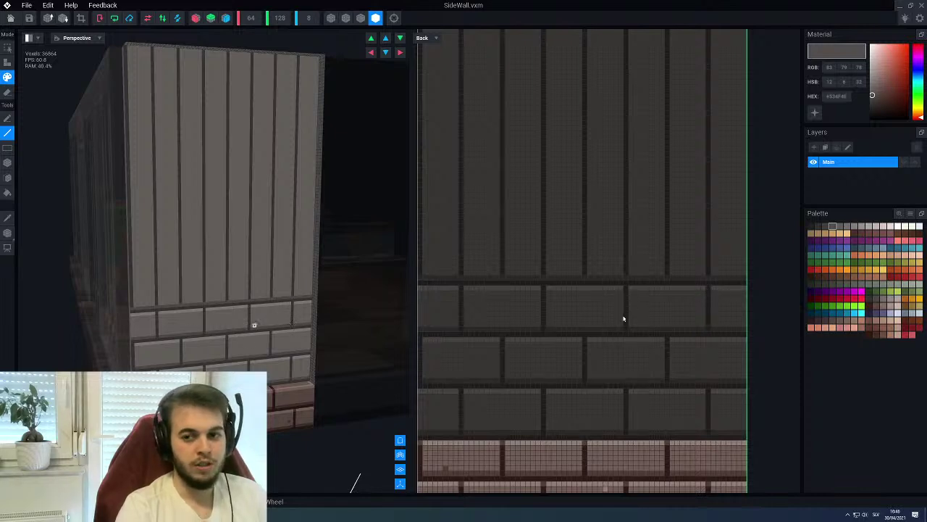
scroll(599, 311, "down", 3)
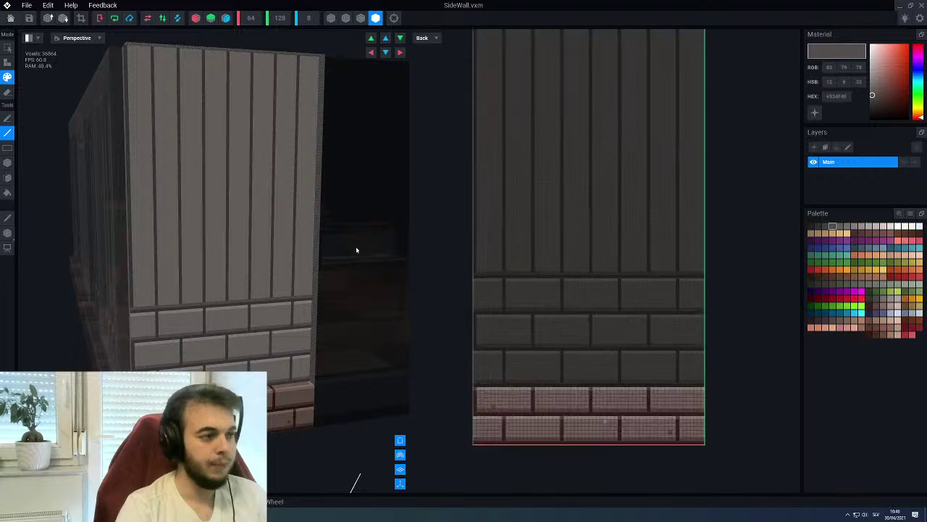
Close the SideWall model, answer the save prompt, and orbit to the shop's front
left_click(10, 19)
left_click(397, 167)
right_click_drag(386, 192, 710, 206)
Orbit around the Gun Shop, select the Side0 wall piece and open SideWall.vxm for editing
right_click_drag(301, 204, 366, 165)
scroll(446, 209, "up", 6)
scroll(446, 209, "up", 10)
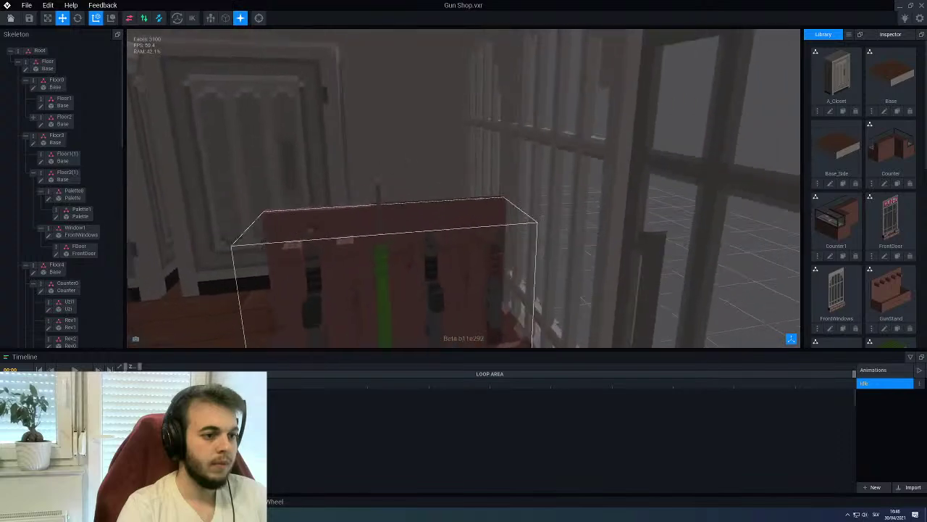
scroll(432, 155, "down", 10)
right_click_drag(432, 154, 434, 181)
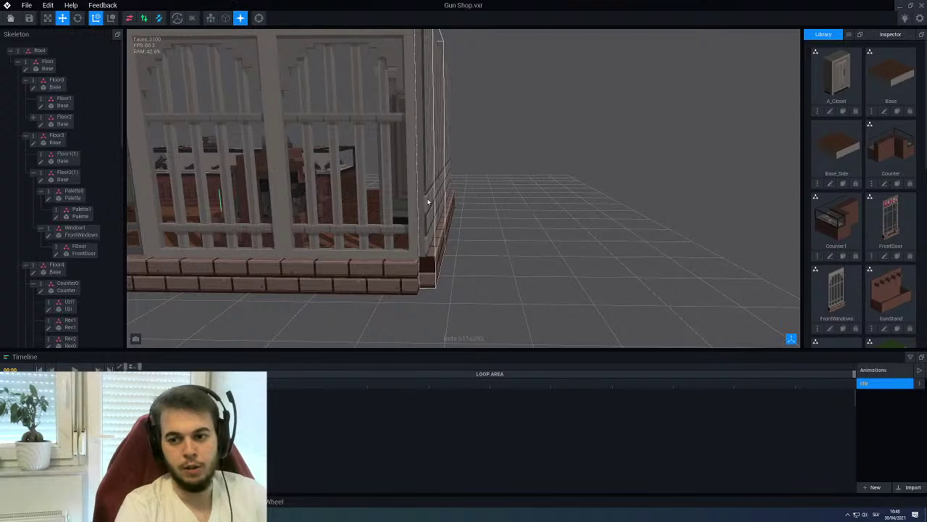
left_click(428, 203)
left_click(49, 284)
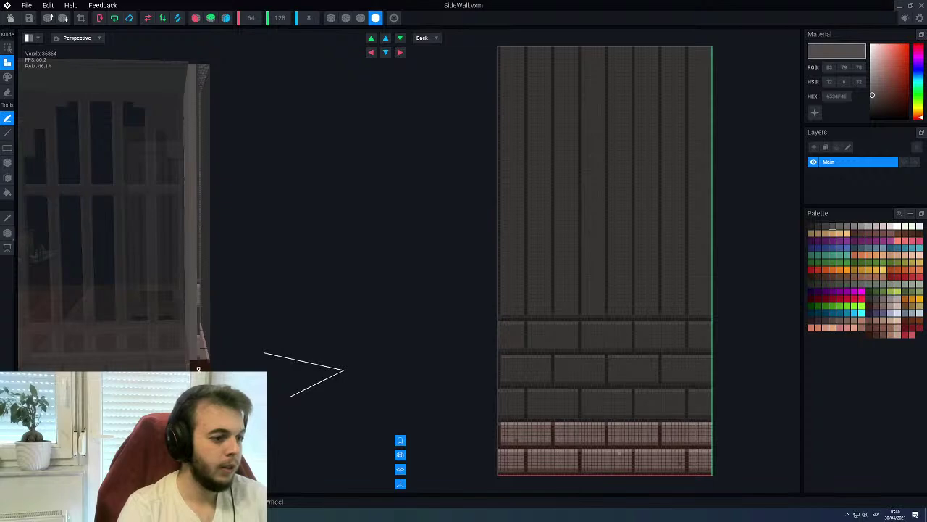
right_click_drag(204, 241, 186, 234)
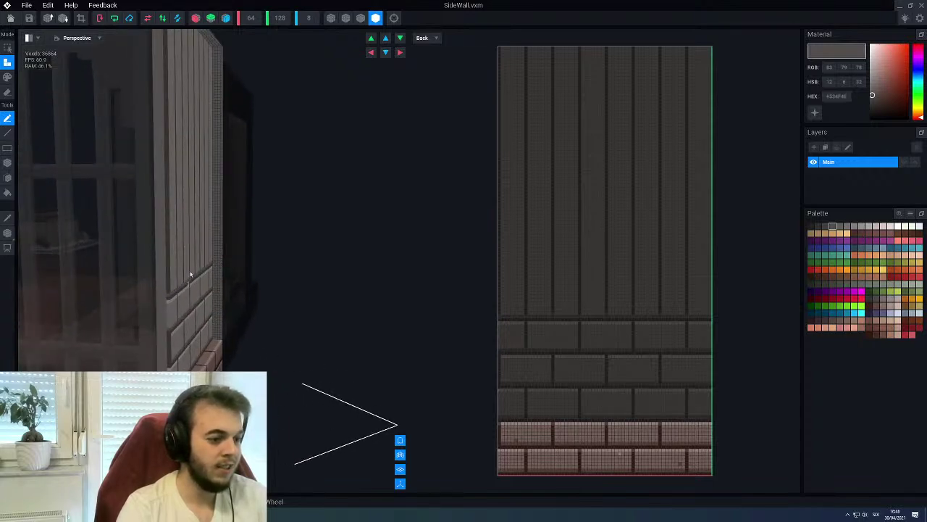
right_click_drag(174, 190, 553, 341)
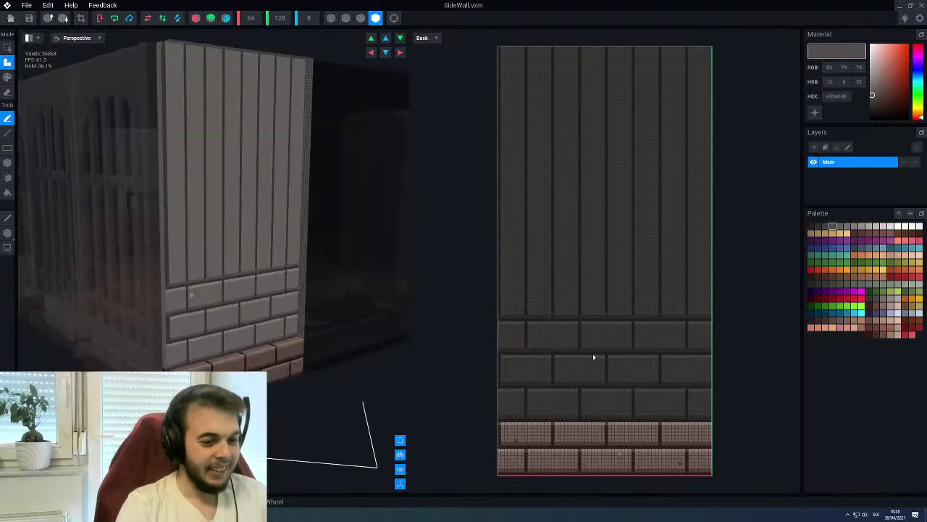
scroll(606, 358, "up", 4)
scroll(605, 353, "down", 5)
scroll(600, 347, "up", 2)
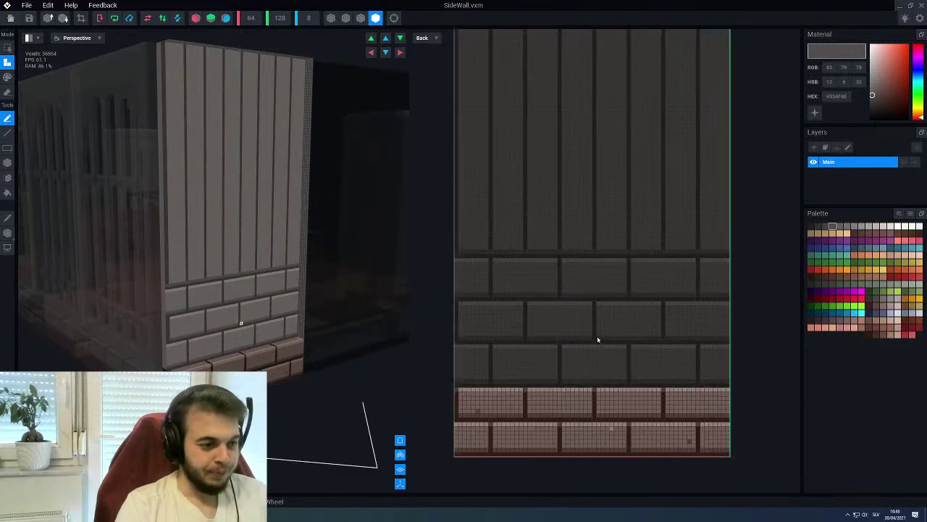
scroll(572, 326, "up", 2)
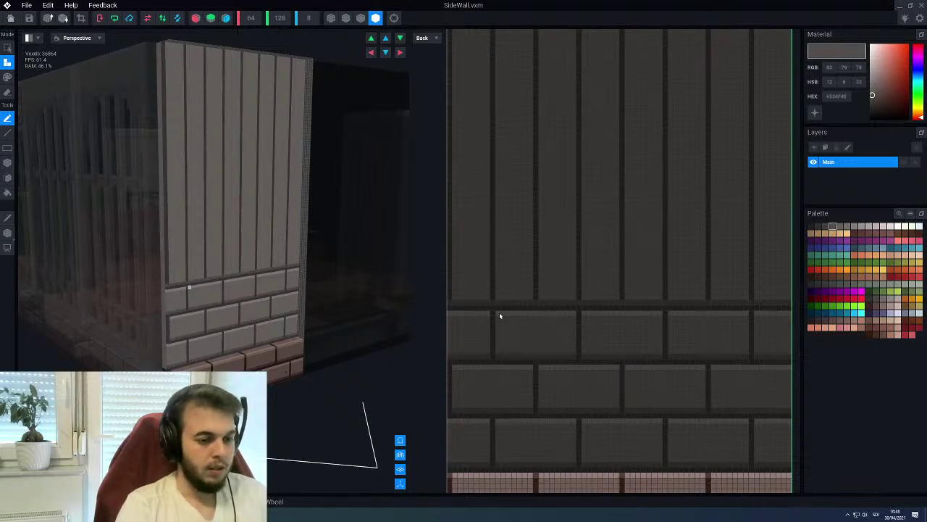
middle_click_drag(492, 296, 489, 307)
key("p")
key("l")
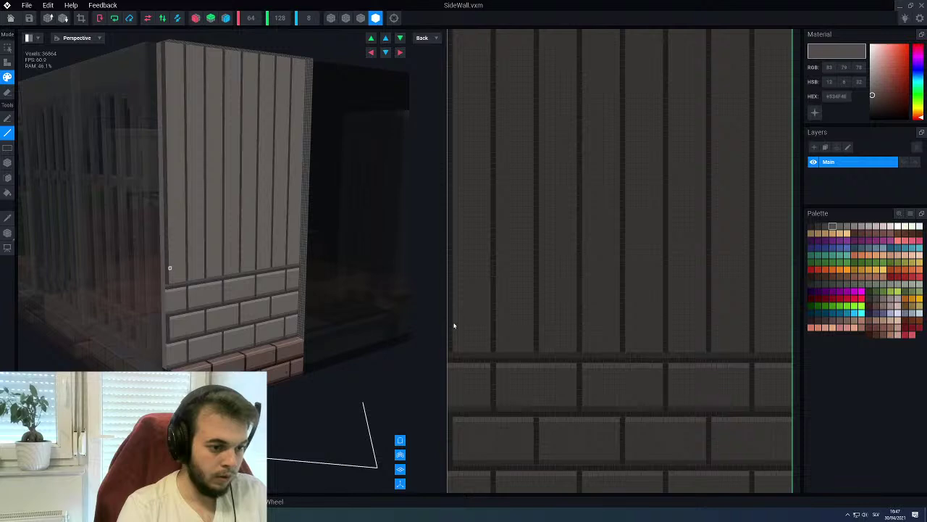
Draw alternating dark groove and light brick lines across the wall above the existing bricks
left_click_drag(455, 313, 789, 313)
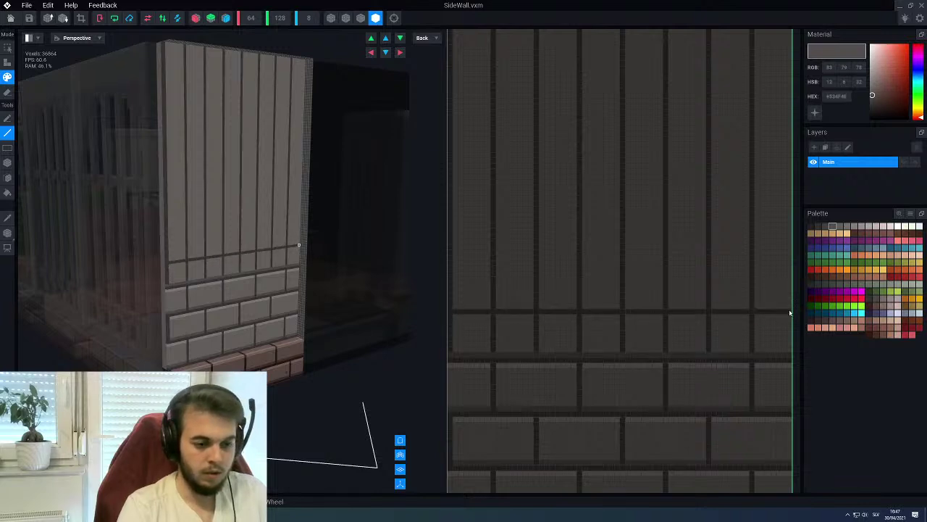
left_click(600, 368, "alt")
left_click_drag(450, 313, 791, 313)
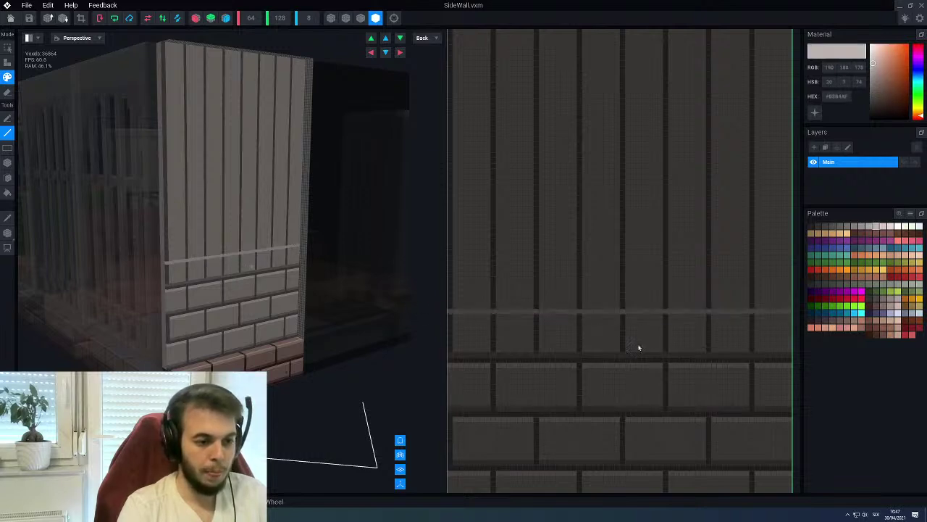
left_click(484, 359, "alt")
left_click_drag(456, 314, 797, 310)
left_click(464, 309, "alt")
left_click_drag(451, 308, 788, 309)
left_click(698, 315, "alt")
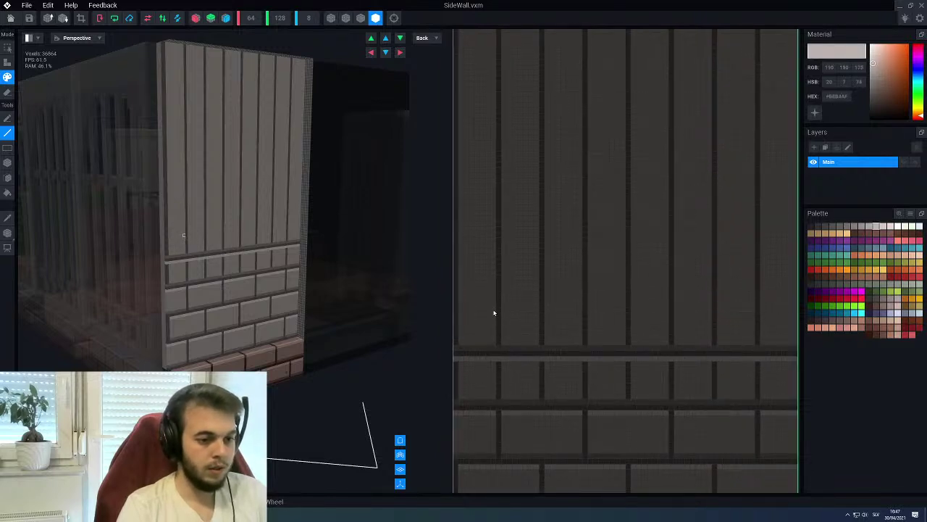
left_click_drag(463, 305, 796, 305)
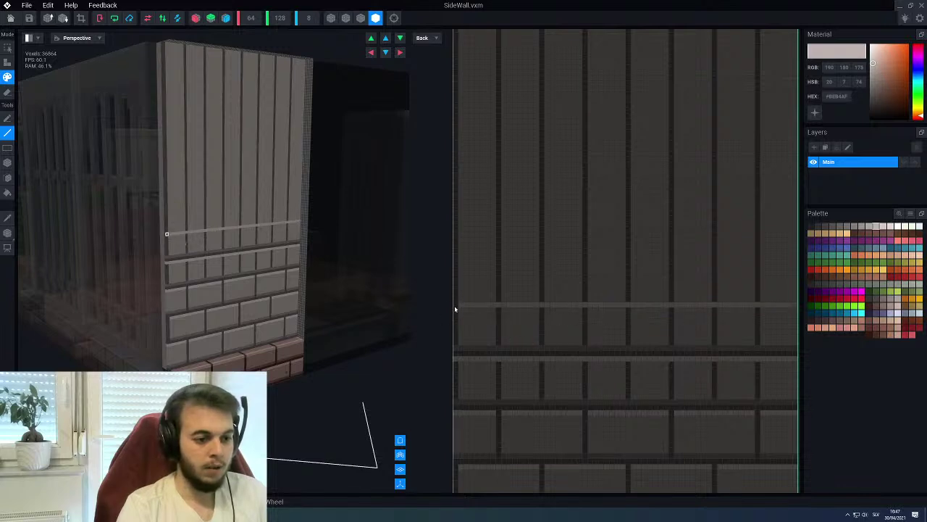
left_click(469, 352, "alt")
left_click_drag(459, 308, 795, 301)
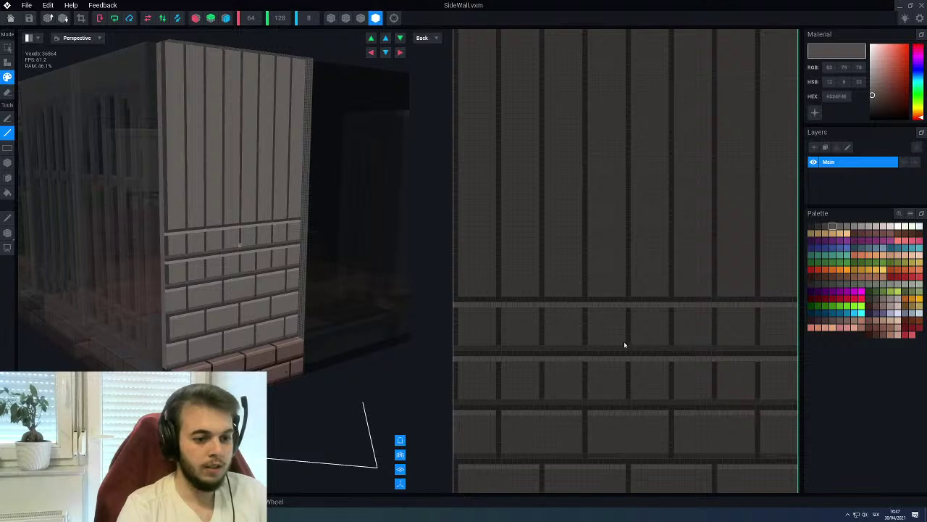
Add a light line, a dark groove line and a light grey edge line higher up the wall
left_click(605, 345, "alt")
left_click_drag(458, 292, 793, 297)
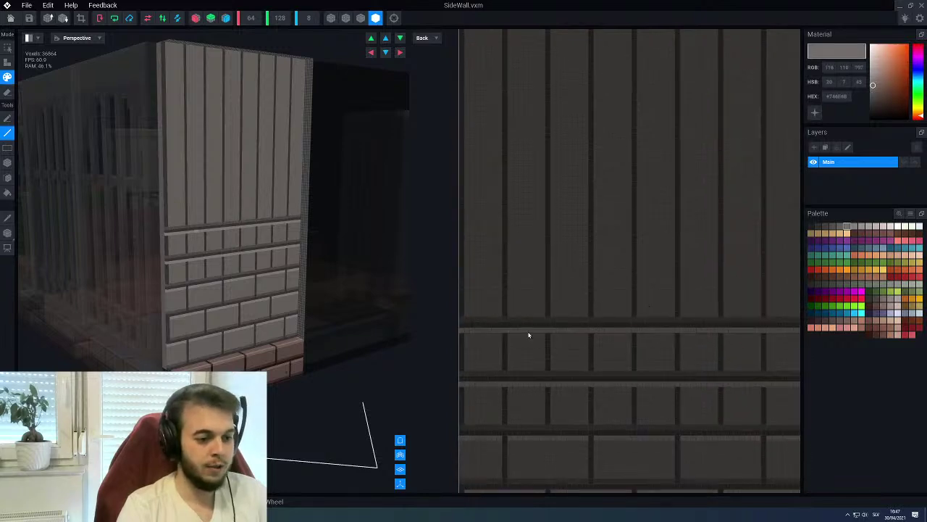
left_click(510, 331, "alt")
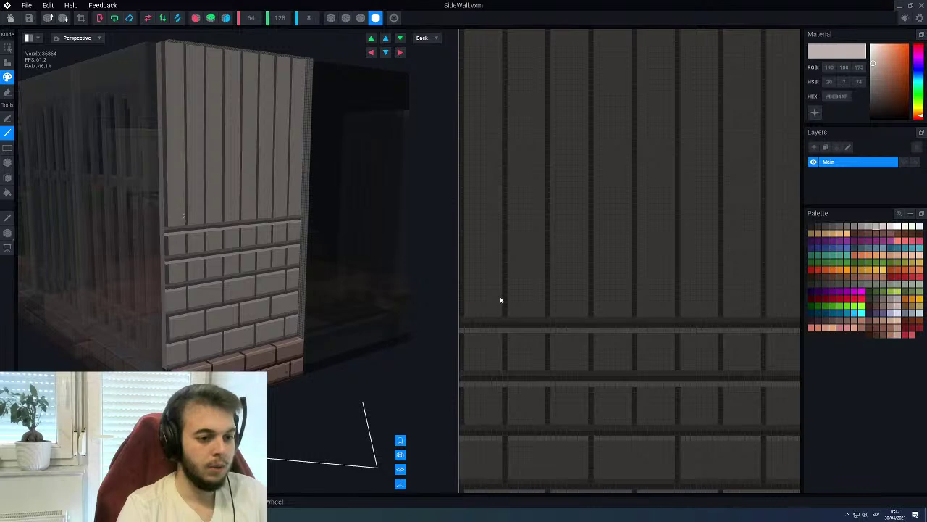
left_click_drag(465, 278, 797, 276)
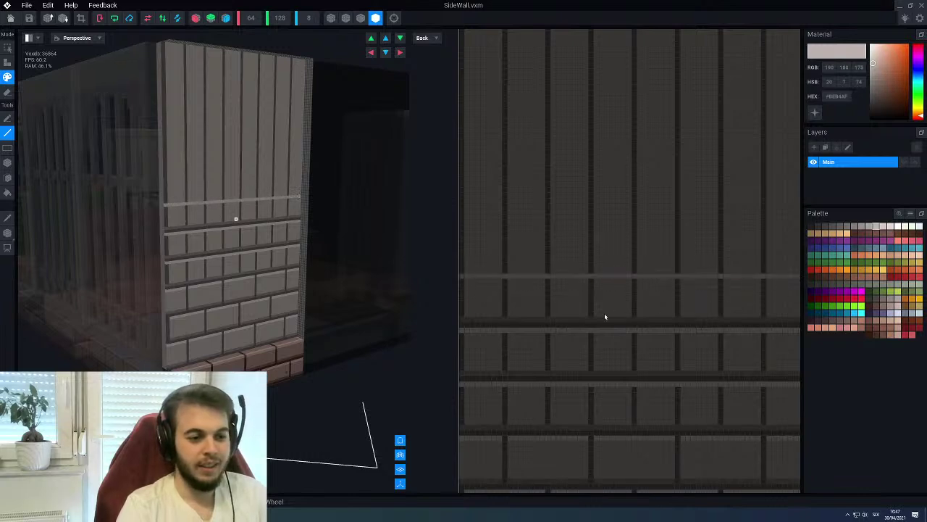
left_click(503, 294, "alt")
left_click_drag(464, 270, 797, 276)
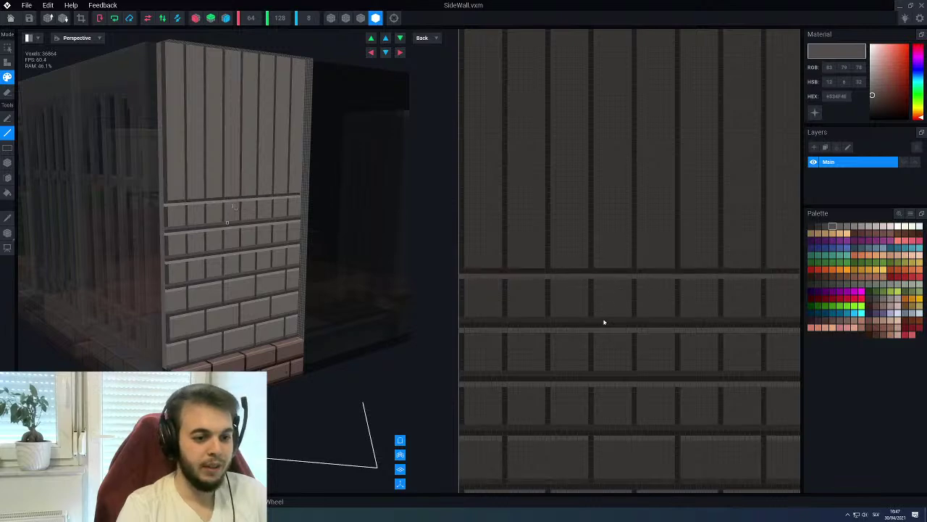
left_click(566, 300, "alt")
left_click_drag(464, 268, 796, 266)
middle_click_drag(602, 250, 609, 331)
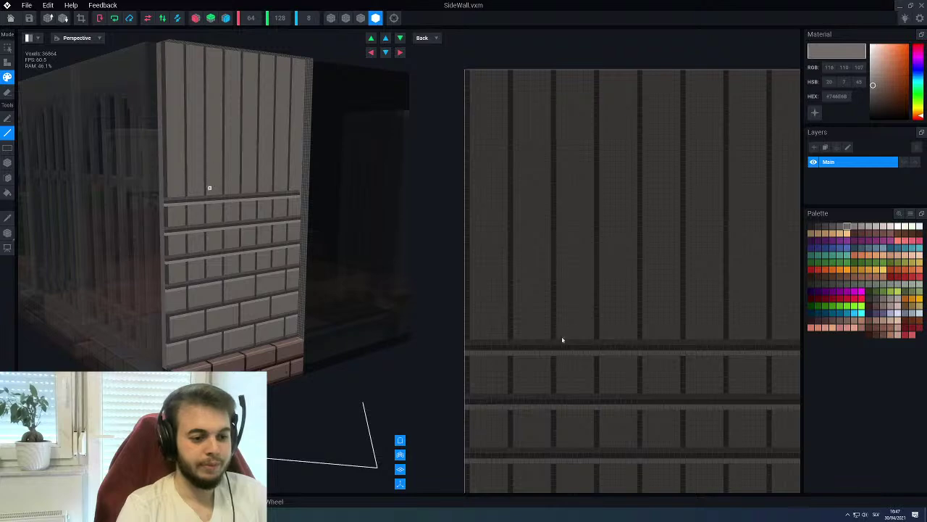
left_click(548, 355, "alt")
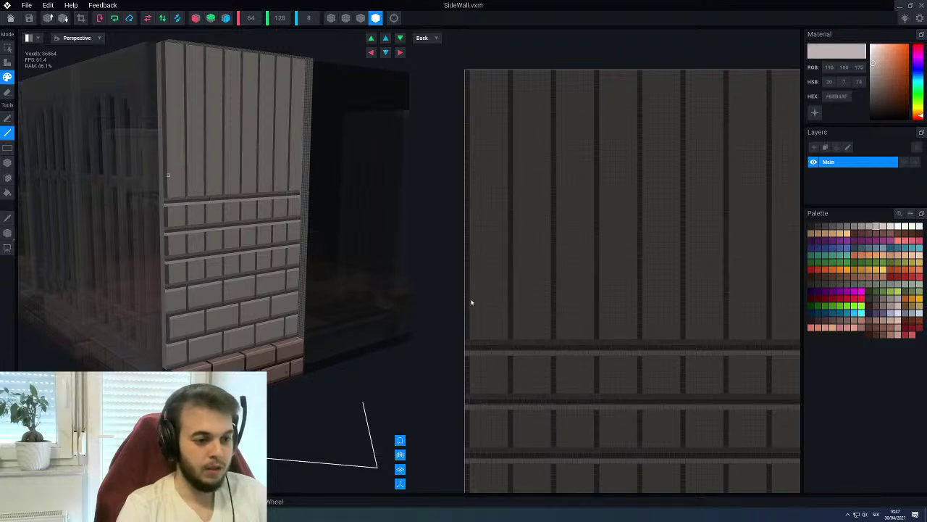
Draw a dark groove line with light lines above it, including a higher light trim line across the planks
scroll(467, 299, "down", 1)
mouse_move(466, 300)
left_mouse_down()
mouse_move(635, 309)
mouse_move(799, 299)
left_mouse_up()
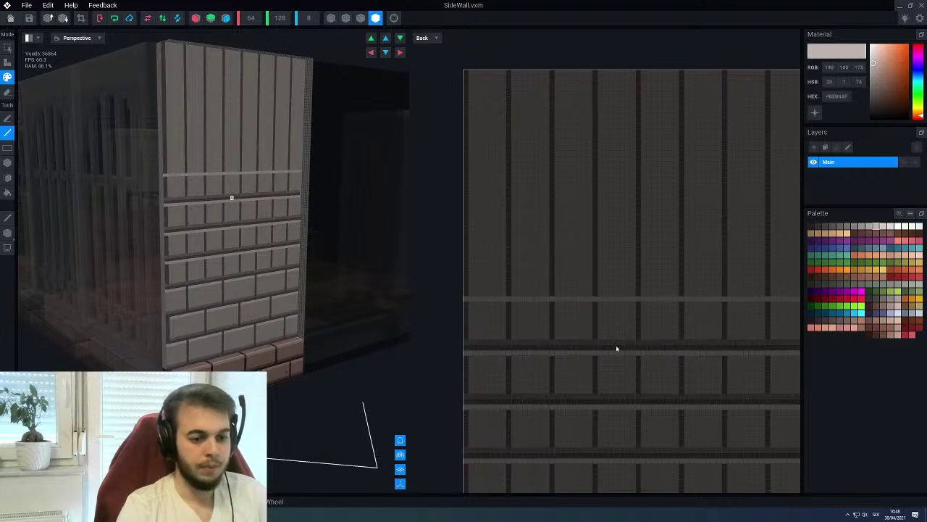
left_click(587, 338, "alt")
mouse_move(466, 293)
left_mouse_down()
mouse_move(797, 296)
mouse_move(790, 301)
left_mouse_up()
left_click(570, 299, "alt")
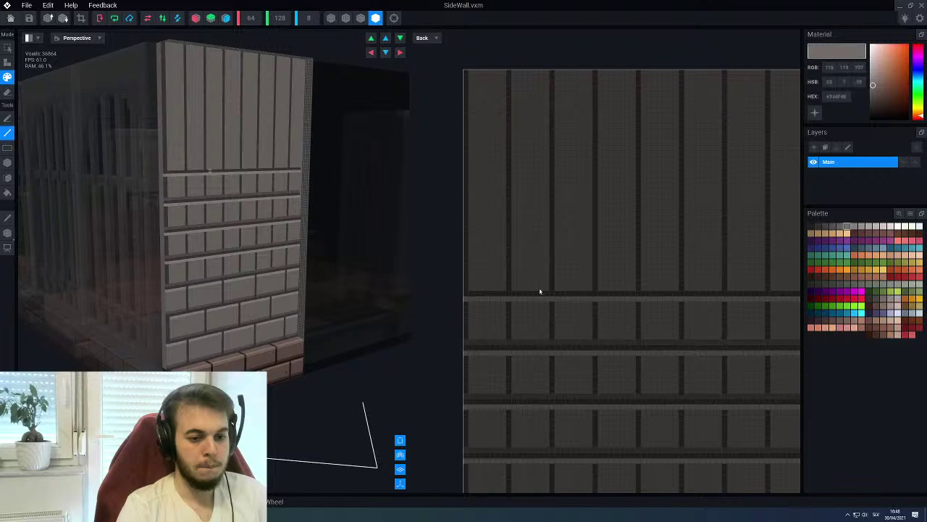
left_click_drag(470, 287, 797, 290)
left_click(562, 297, "alt")
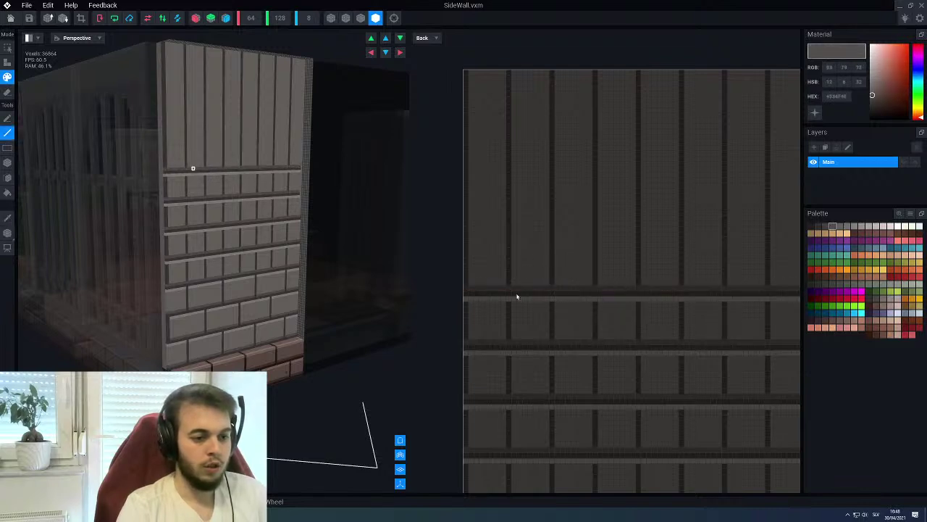
left_click(506, 301, "alt")
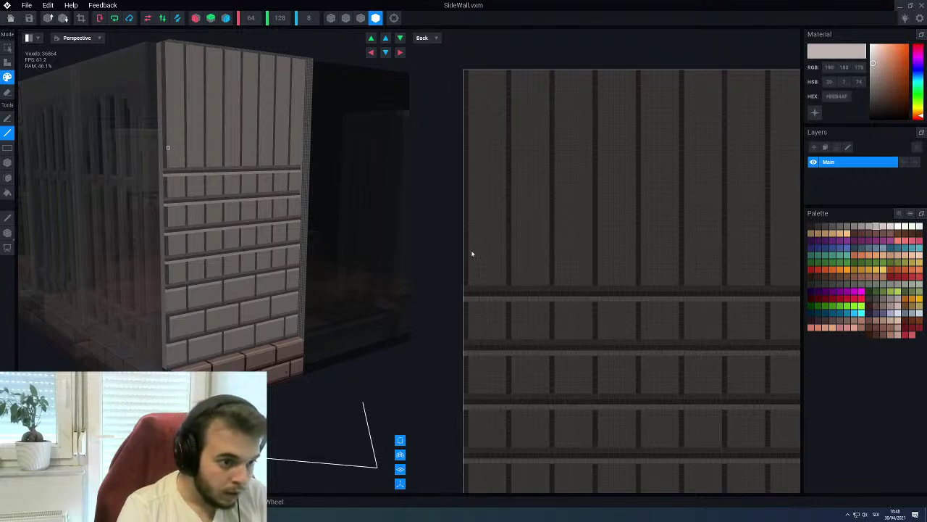
left_click_drag(470, 245, 800, 247)
right_click_drag(239, 203, 254, 203)
right_click_drag(725, 297, 695, 294)
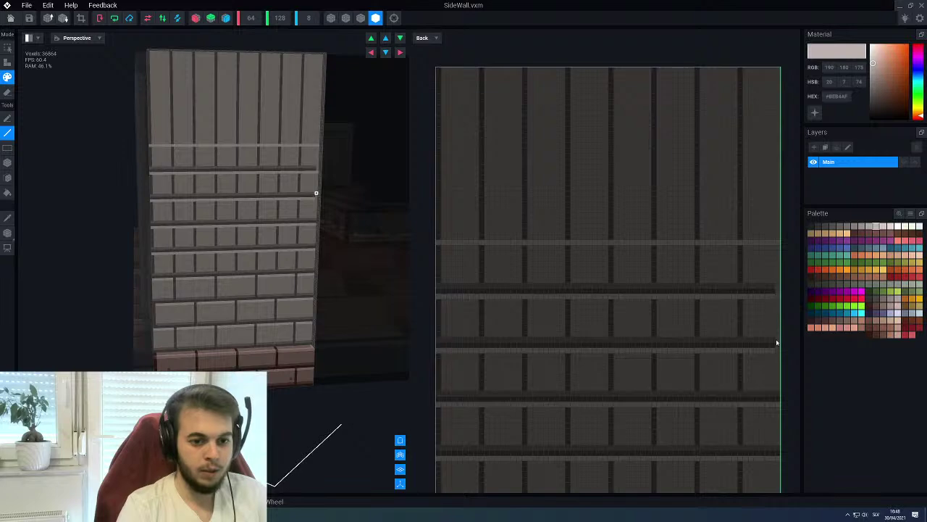
Paint alternating dark groove and light grey brick rows up the middle of the side wall
scroll(709, 319, "down", 1)
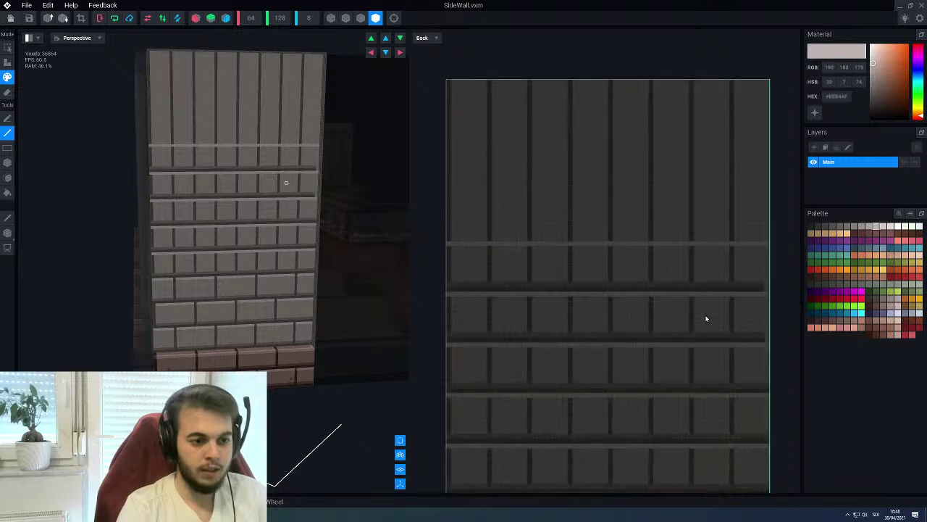
left_click(754, 340, "alt")
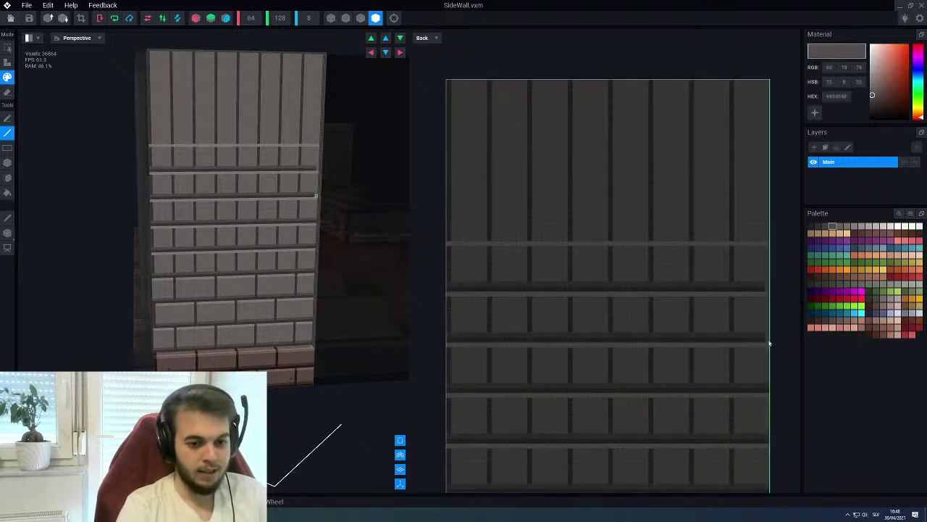
left_click(767, 286, "alt")
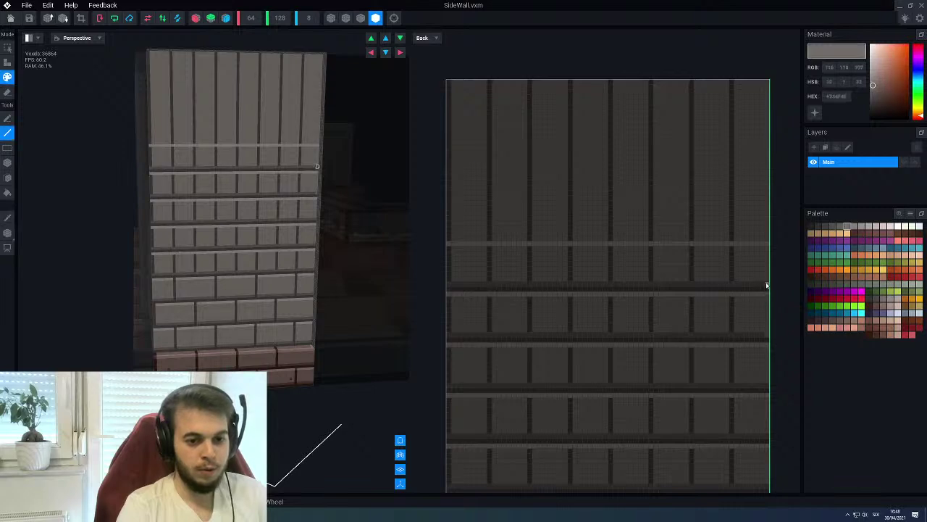
left_click(759, 341, "alt")
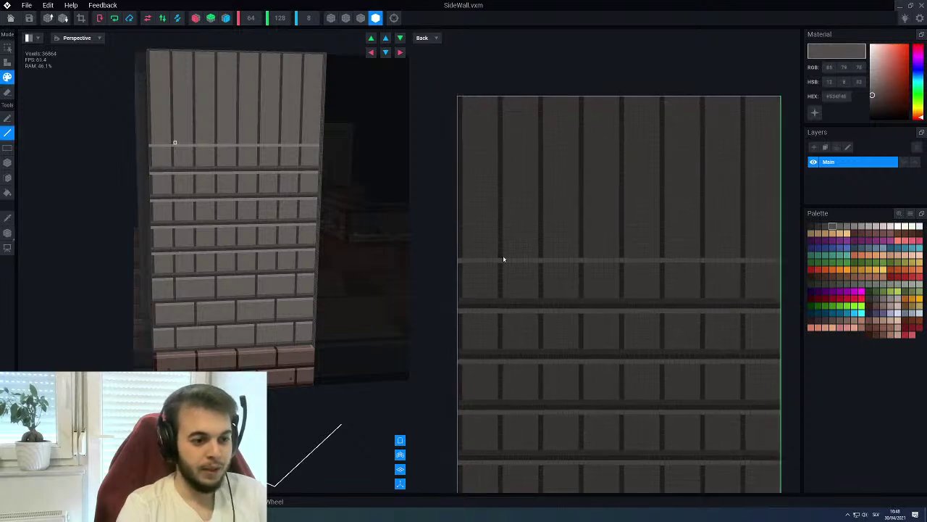
left_click_drag(463, 258, 780, 259)
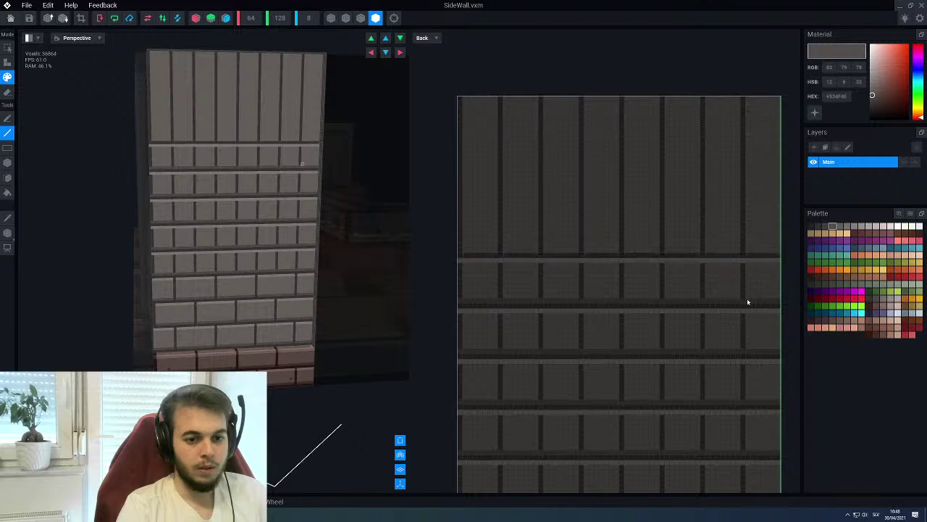
left_click(718, 296, "alt")
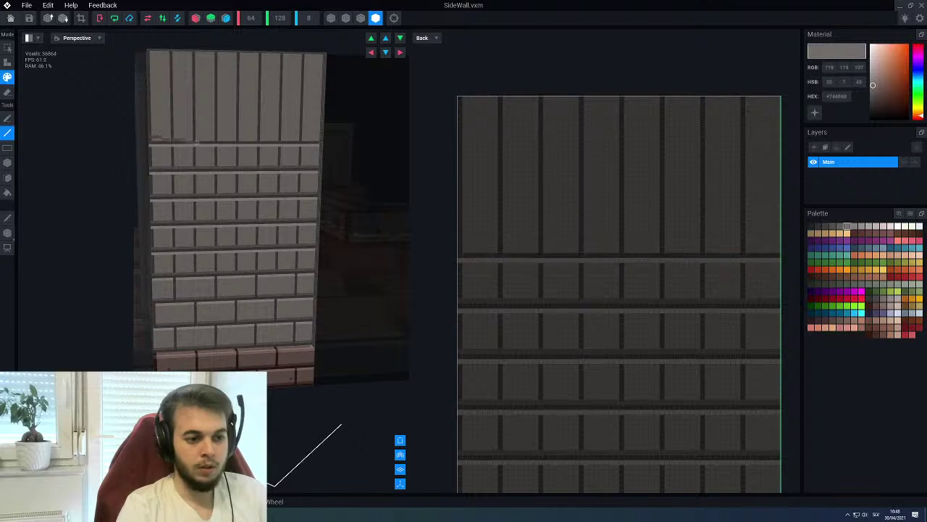
left_click_drag(468, 256, 776, 252)
left_click(484, 289, "alt")
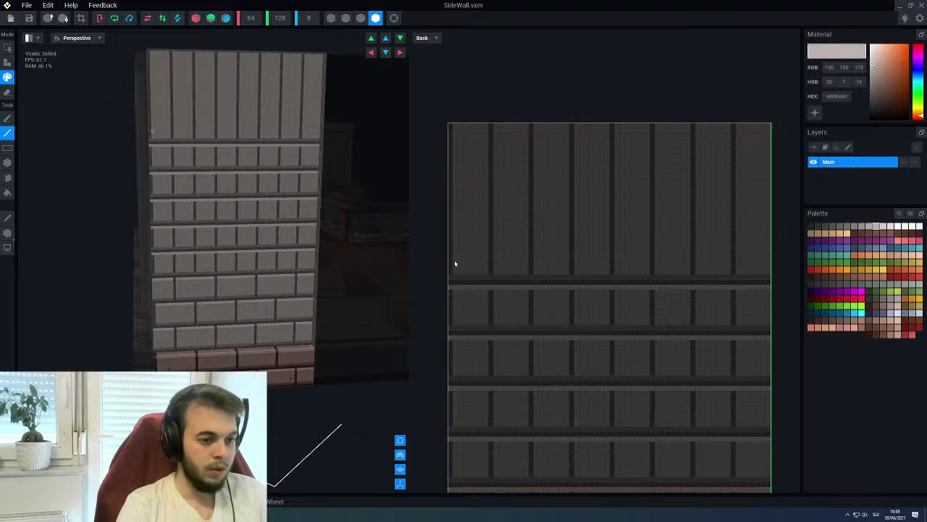
left_click_drag(452, 239, 771, 238)
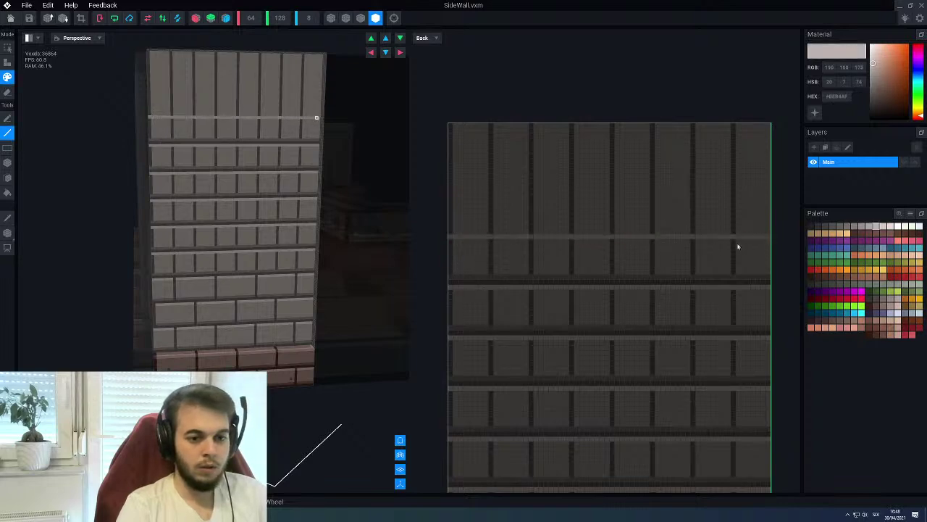
left_click(601, 283, "alt")
left_click_drag(450, 235, 764, 236)
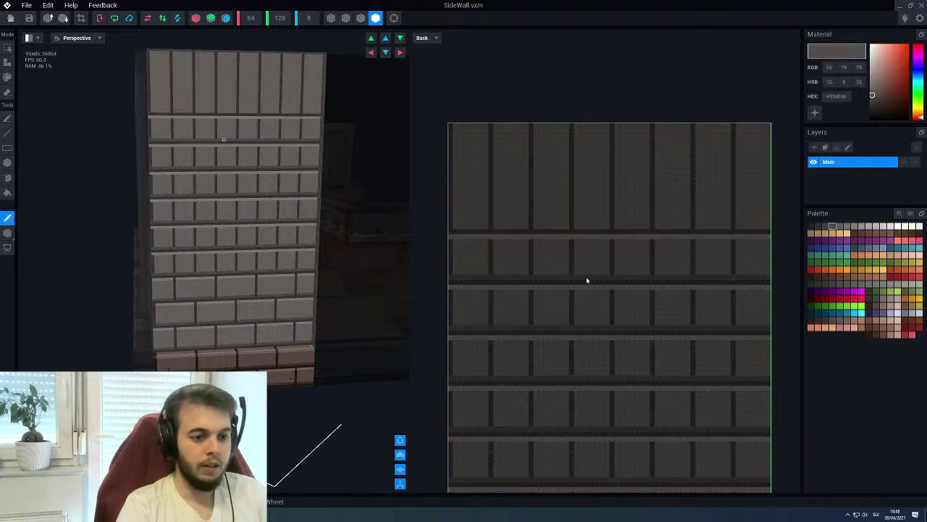
left_click(586, 278, "alt")
left_click_drag(459, 227, 770, 232)
Add light grey, dark groove and lighter brown-grey rows near the wall's top
scroll(540, 253, "up", 1)
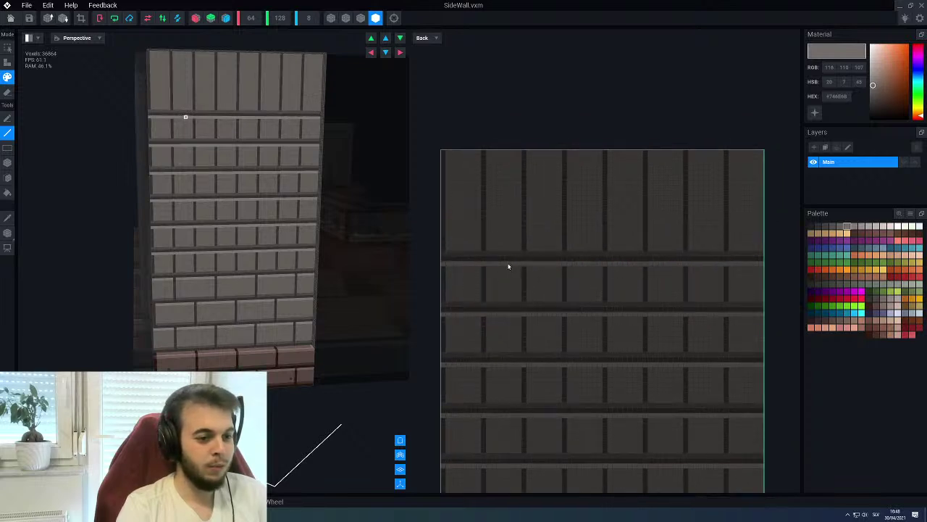
left_click(508, 267, "alt")
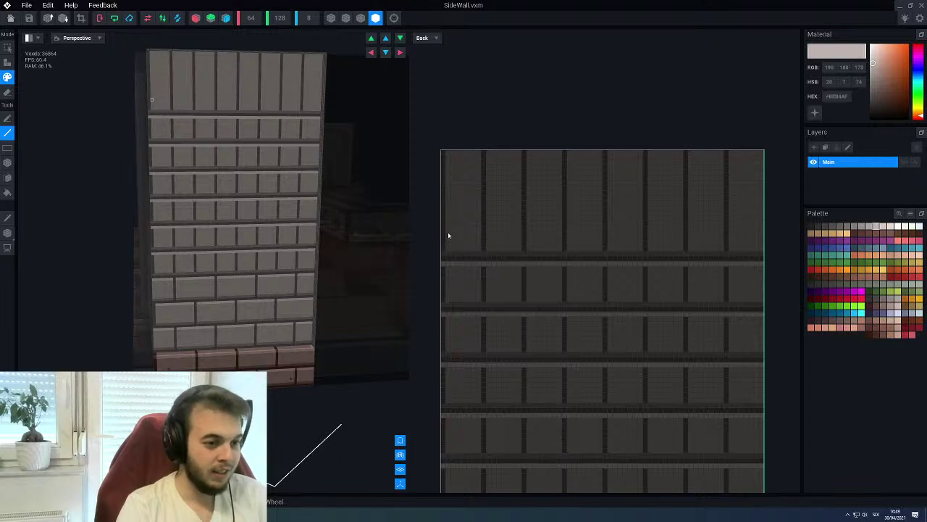
left_click_drag(443, 213, 764, 212)
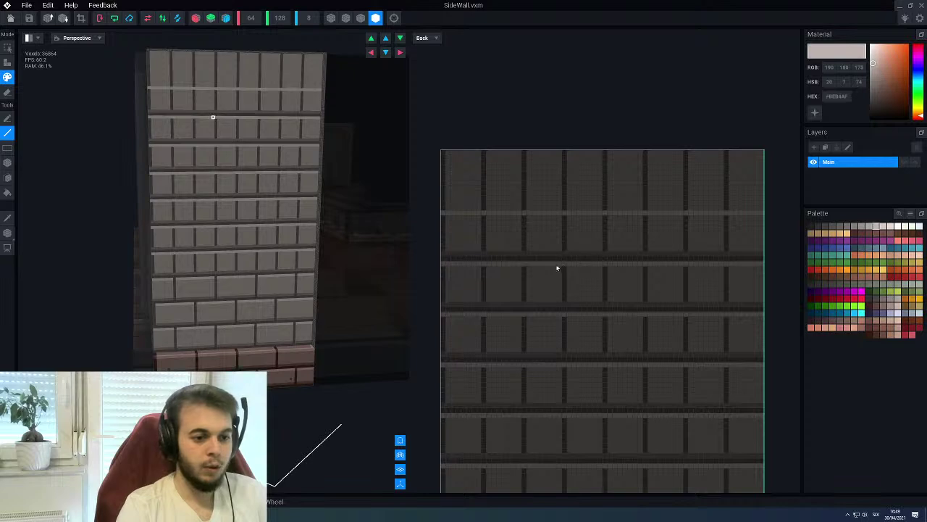
left_click(553, 261, "alt")
left_click_drag(443, 211, 762, 210)
left_click(660, 253, "alt")
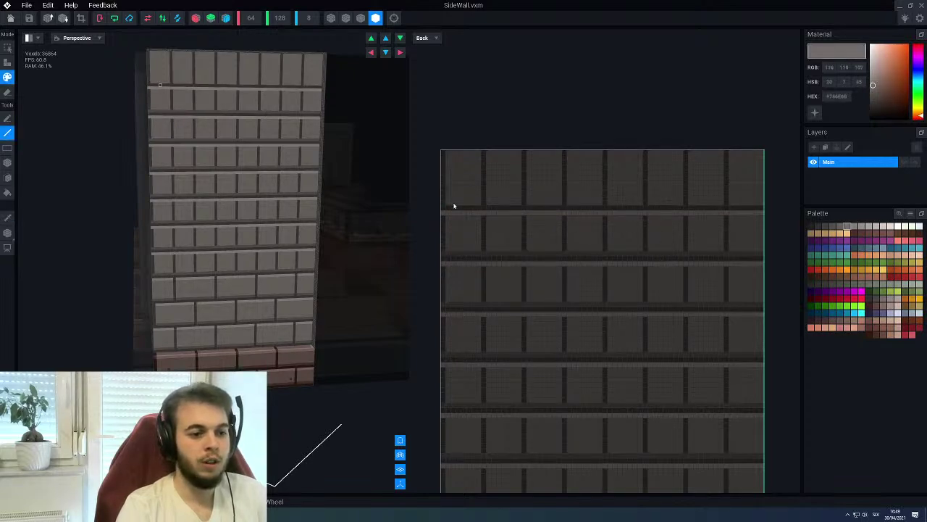
left_click_drag(443, 205, 764, 205)
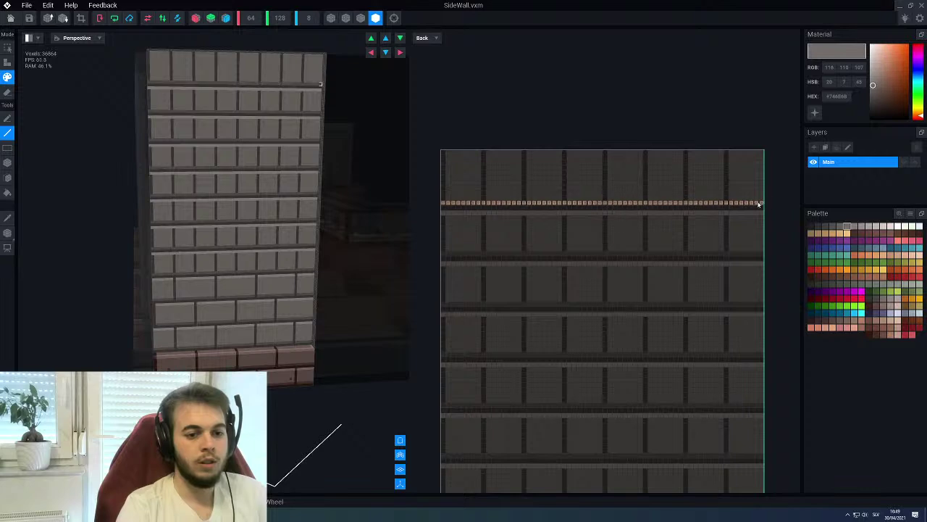
left_click(586, 213, "alt")
Finish the wall's top row with dark and light grey lines
scroll(503, 247, "up", 2)
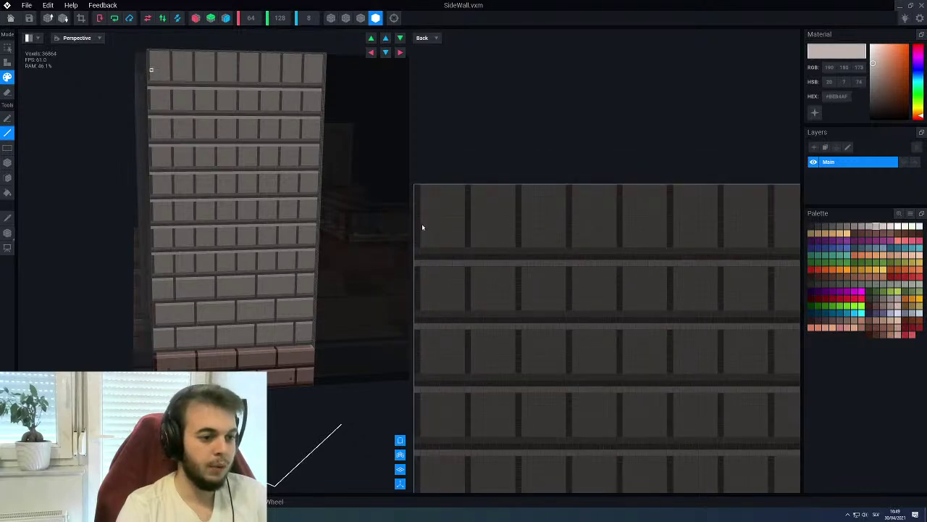
left_click_drag(418, 201, 756, 217)
scroll(755, 218, "down", 2)
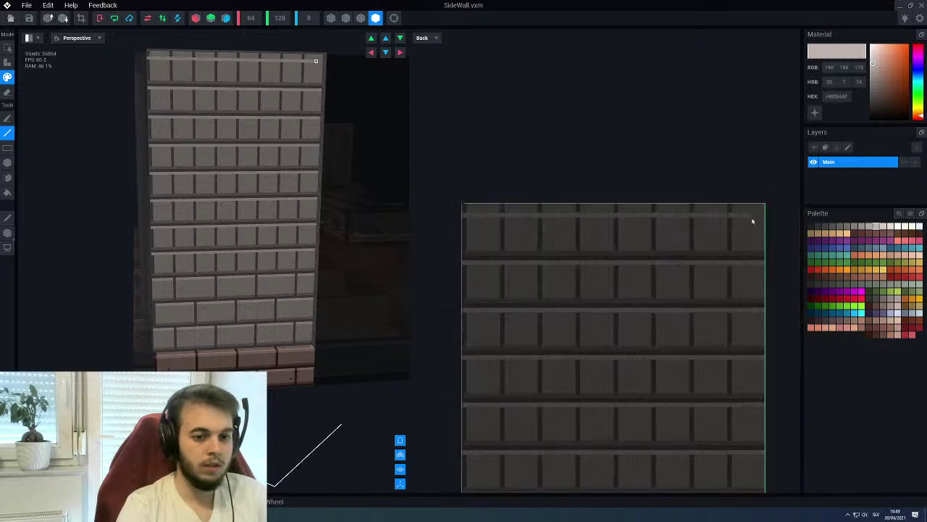
left_click(551, 239, "alt")
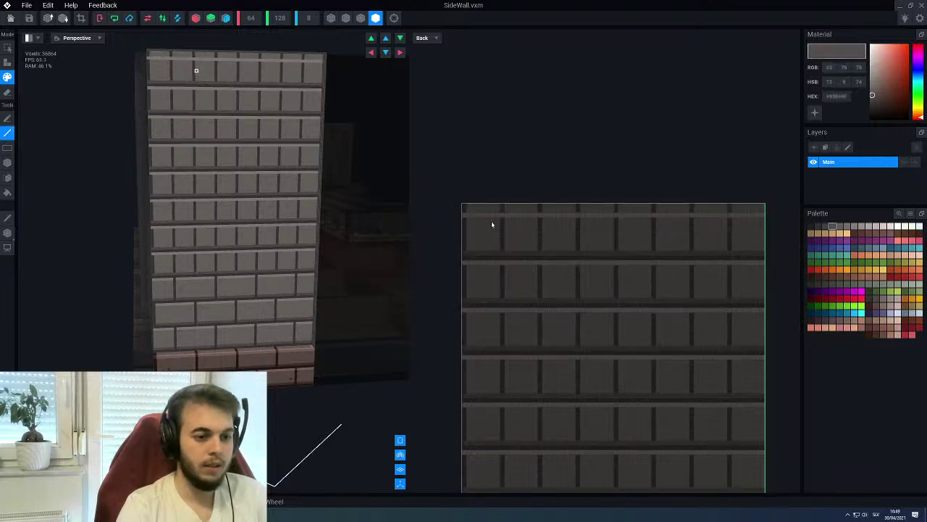
left_click_drag(465, 210, 767, 213)
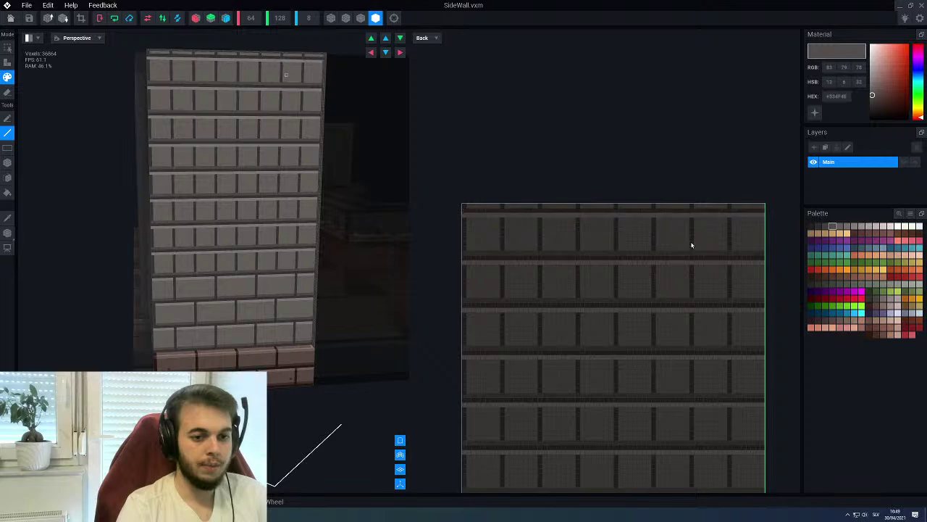
left_click(635, 252, "alt")
left_click_drag(465, 206, 763, 207)
scroll(551, 377, "up", 4)
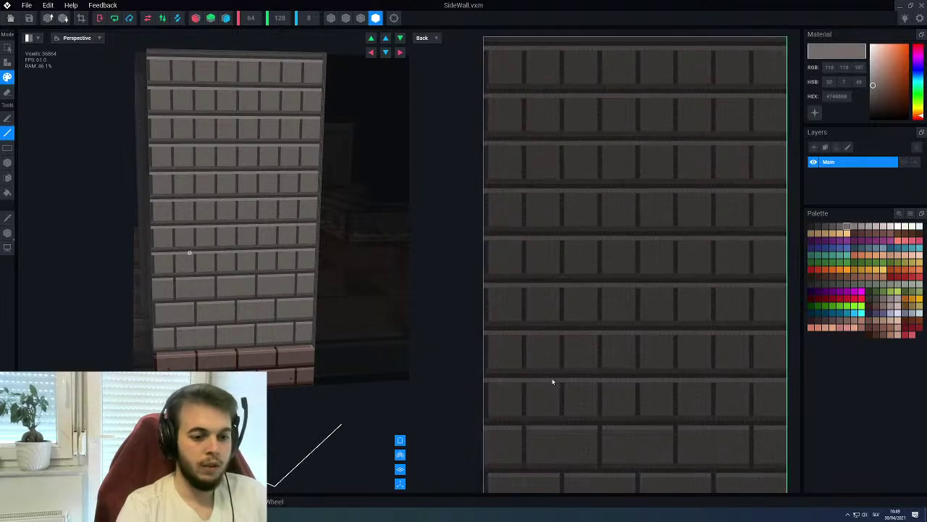
scroll(513, 347, "down", 4)
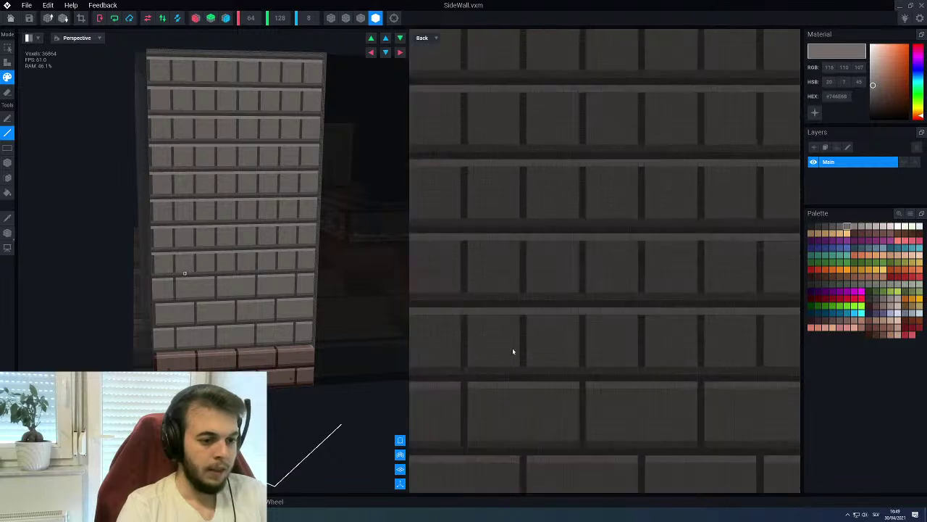
left_click(552, 311, "alt")
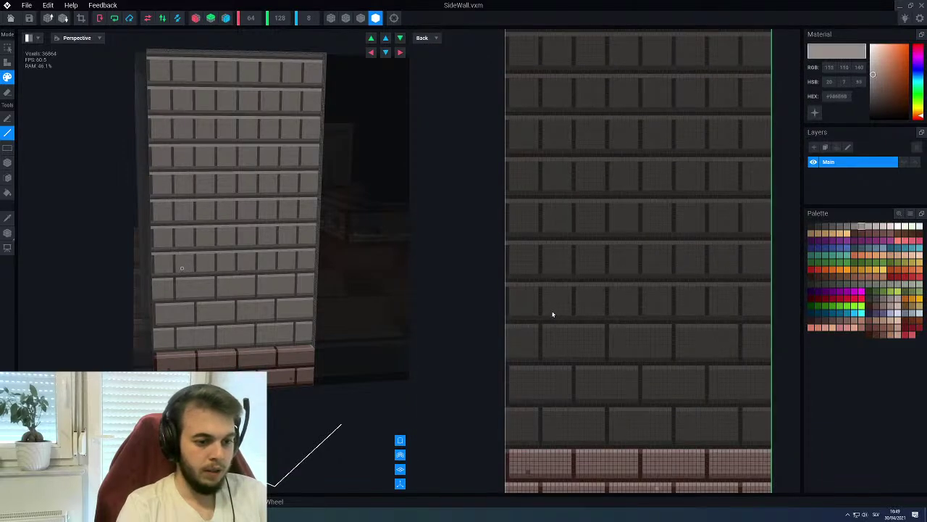
scroll(552, 310, "up", 2)
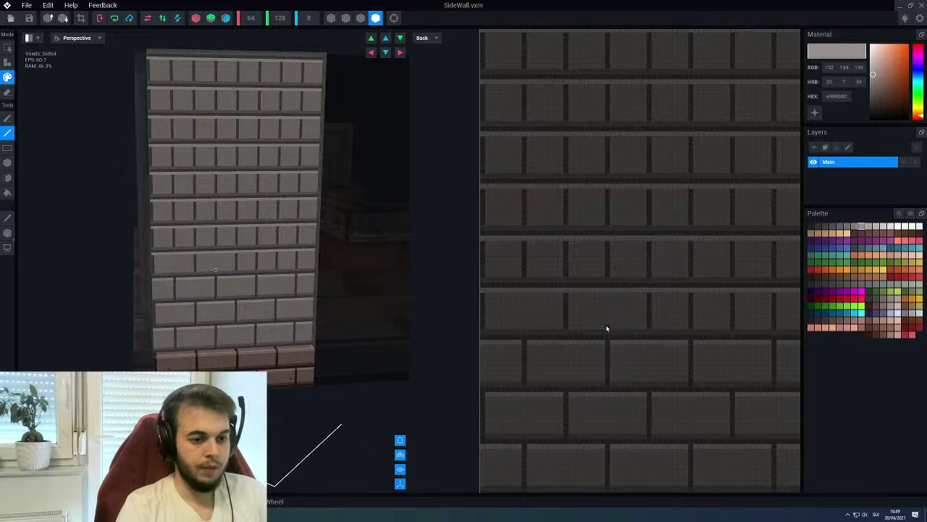
Fill the vertical mortar joints in the fourth brick row and the row above it
scroll(605, 325, "right", 2)
key("alt")
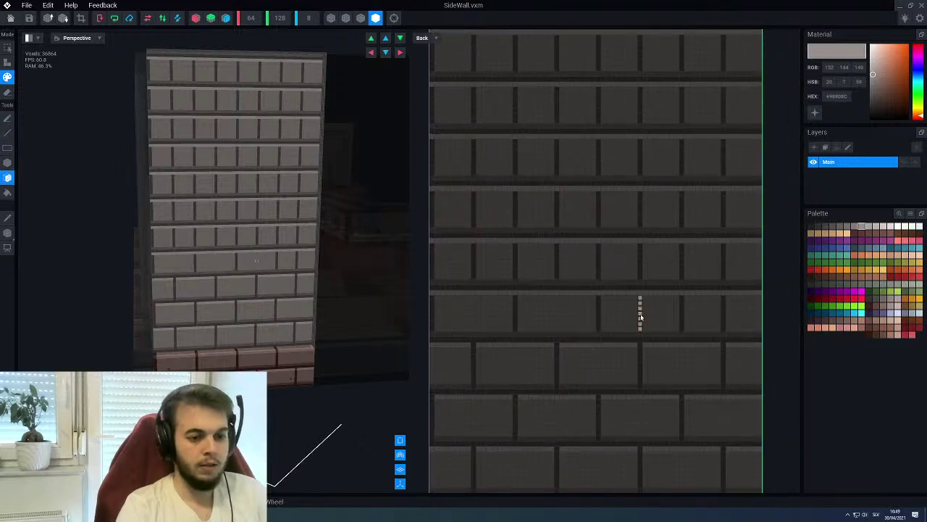
left_click(682, 262)
left_click(598, 262)
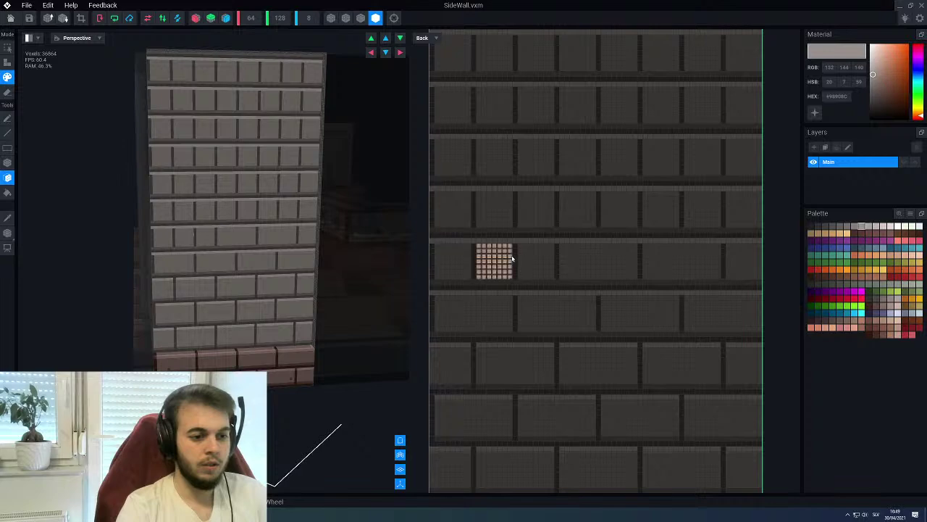
left_click(515, 260)
middle_click_drag(458, 246, 479, 320)
left_click(490, 259)
left_click(573, 258)
left_click(656, 259)
left_click(738, 259)
left_click(699, 211)
left_click(615, 209)
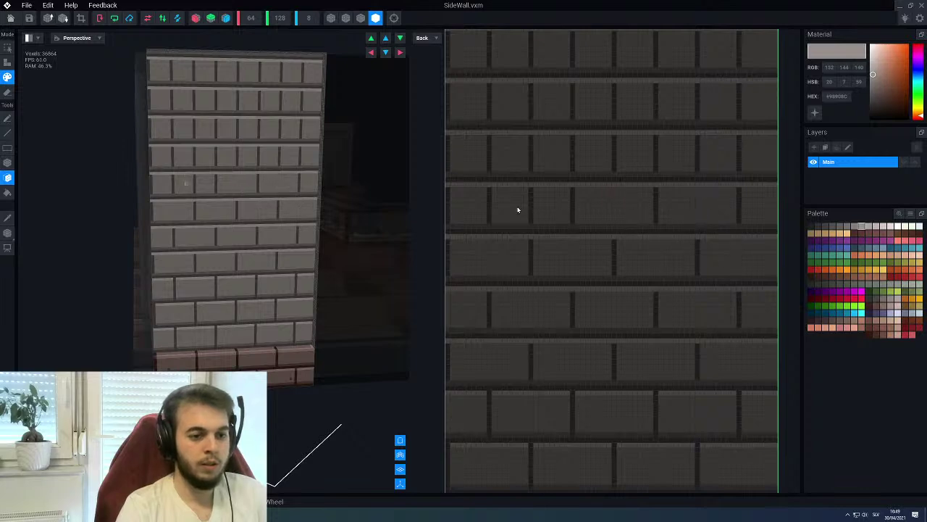
left_click(531, 212)
Fill the remaining vertical joints in the upper brick rows up to the top row
scroll(527, 213, "up", 3)
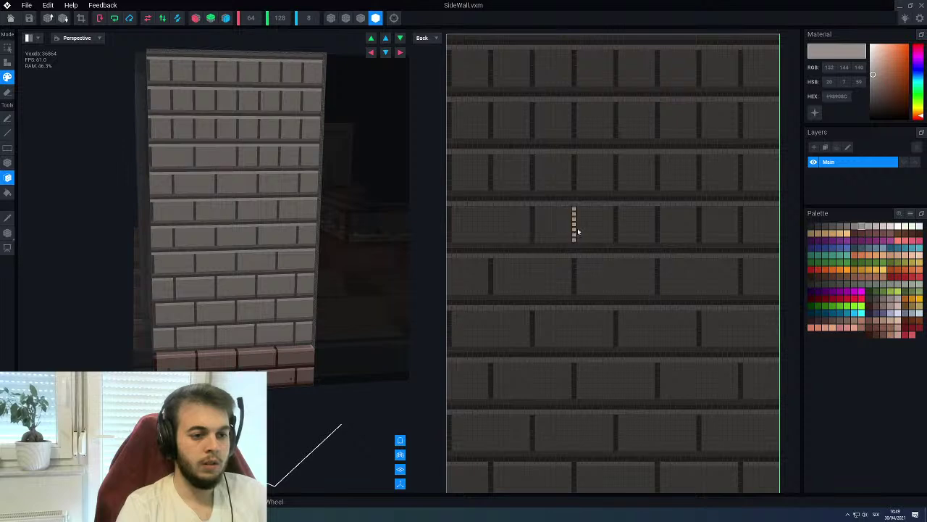
left_click(656, 226)
left_click(740, 223)
left_click(700, 175)
left_click(616, 174)
left_click(533, 177)
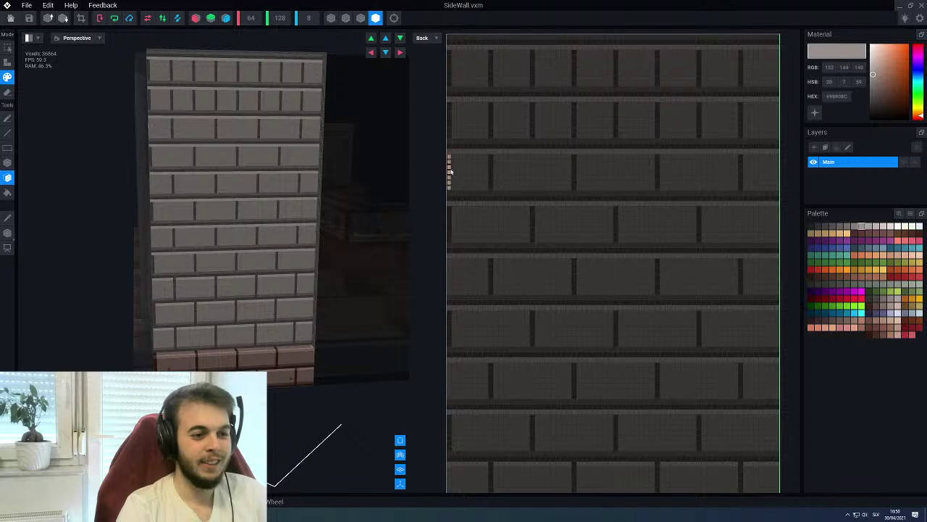
left_click(492, 131)
left_click(574, 131)
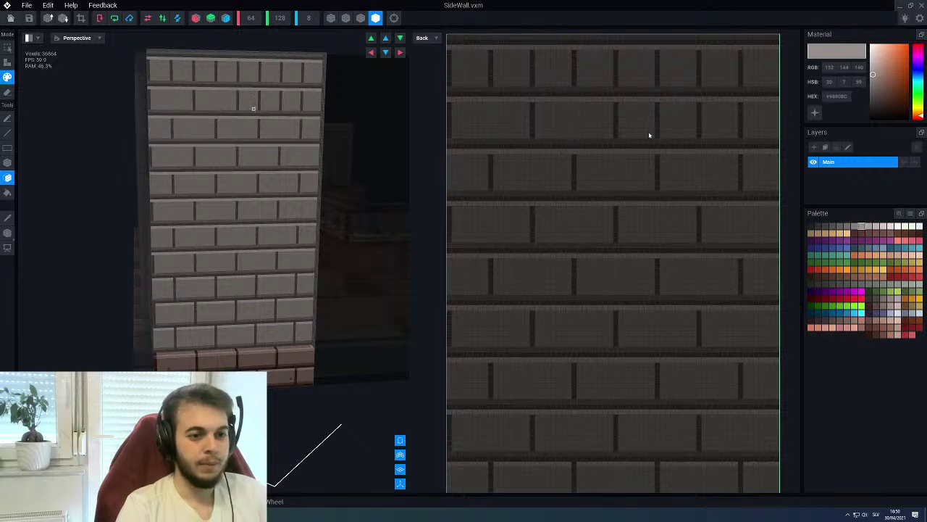
left_click(659, 123)
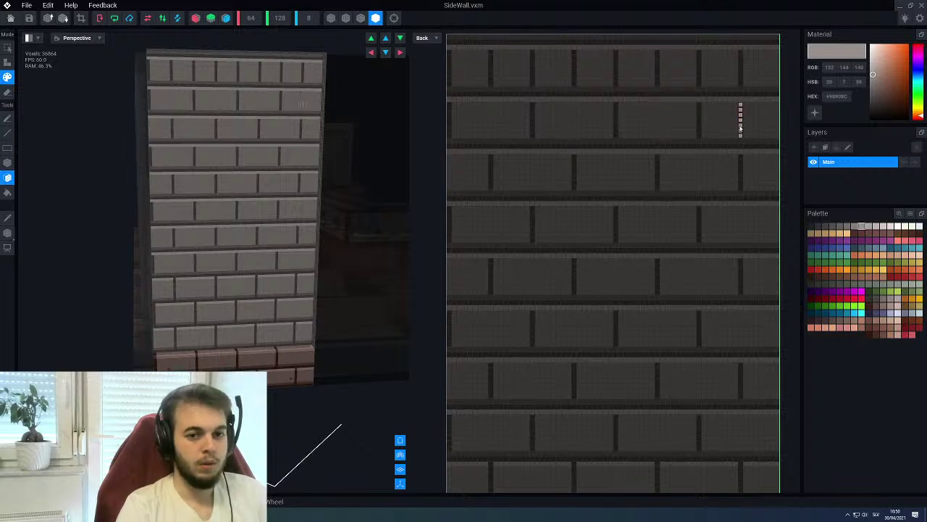
scroll(710, 131, "up", 3)
left_click(711, 149)
left_click(628, 157)
left_click(543, 158)
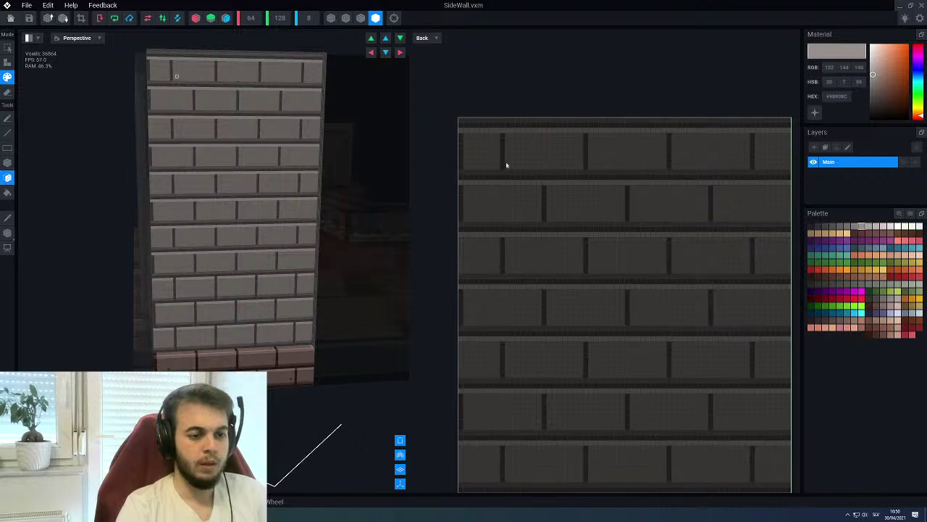
Pick the dark mortar grey and switch to the Line tool
scroll(539, 257, "down", 5)
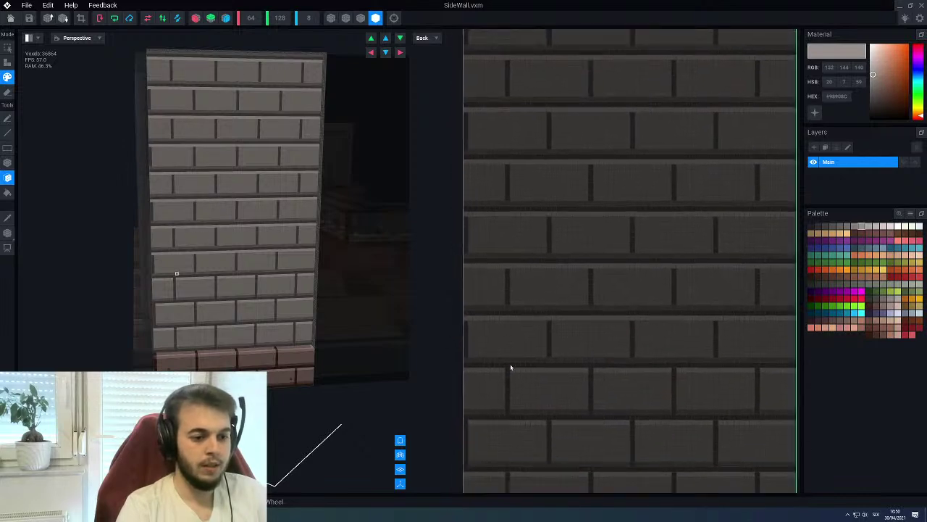
left_click(505, 296, "alt")
key("l")
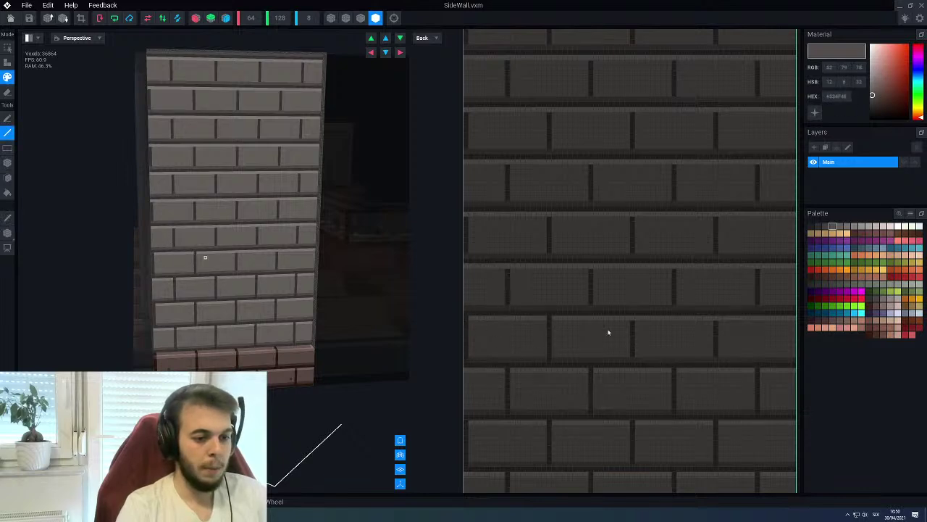
Draw dark vertical mortar joints in the lower brick rows, undoing one misplaced line
left_click_drag(629, 361, 631, 360)
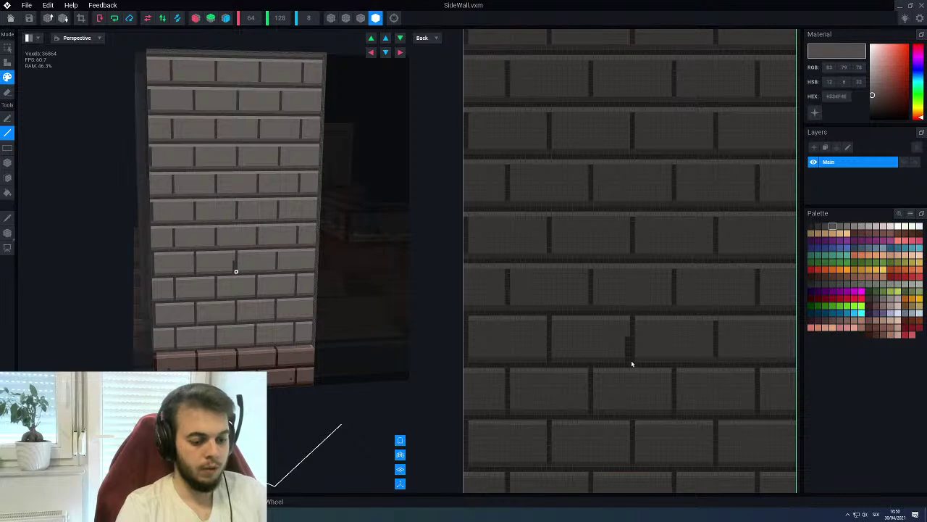
key("ctrl+z")
left_click_drag(631, 360, 633, 318)
middle_click_drag(633, 319, 562, 319)
left_click_drag(655, 362, 664, 320)
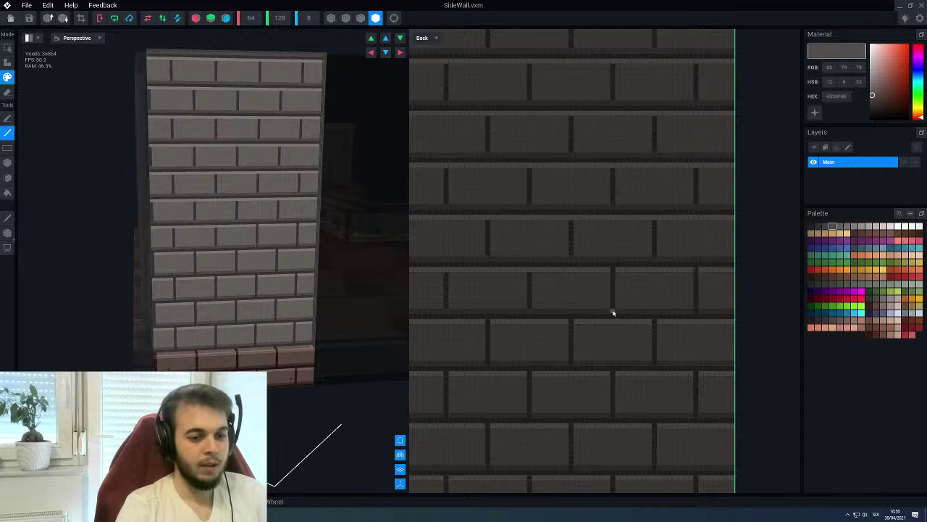
Add more dark joints at the wall's left edge, along a row, and on the right side
middle_click_drag(528, 271, 503, 318)
left_click_drag(466, 265, 465, 225)
left_click_drag(464, 142, 465, 115)
left_click_drag(503, 171, 591, 177)
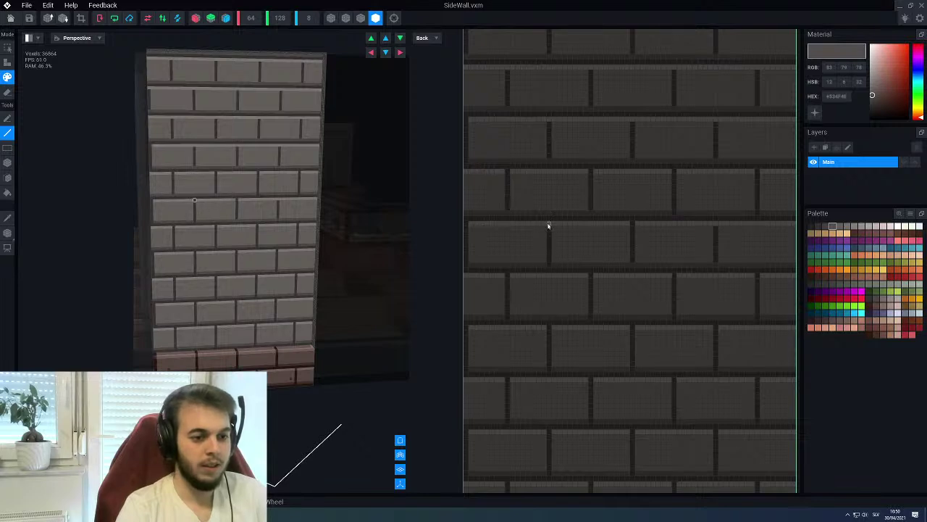
left_click_drag(715, 225, 716, 265)
middle_click_drag(778, 257, 700, 264)
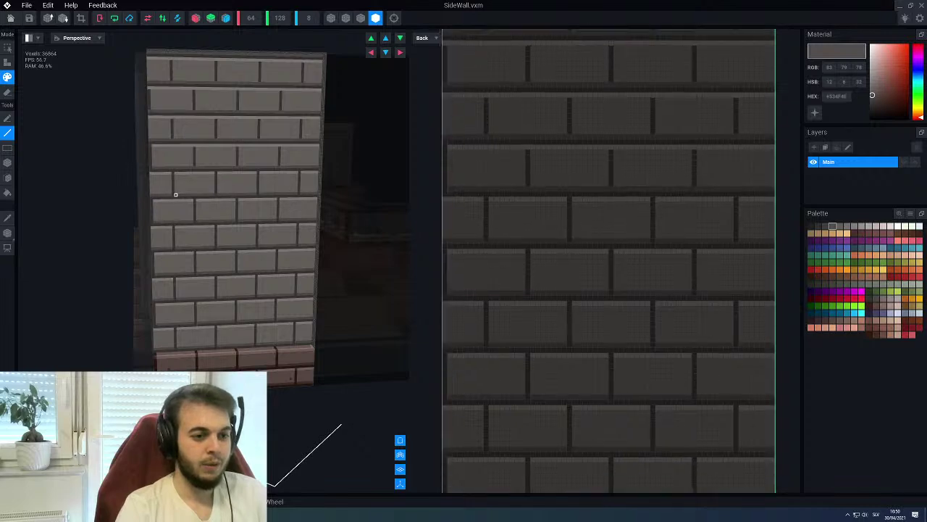
Check the staggered bricks, choose a lighter grey and bring up the viewport layout choices
scroll(493, 234, "up", 1)
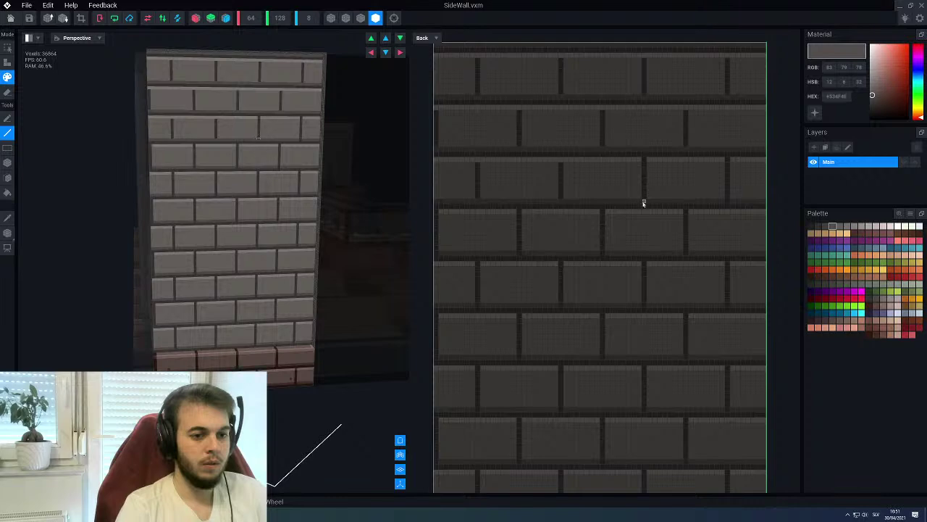
middle_click_drag(557, 161, 517, 200)
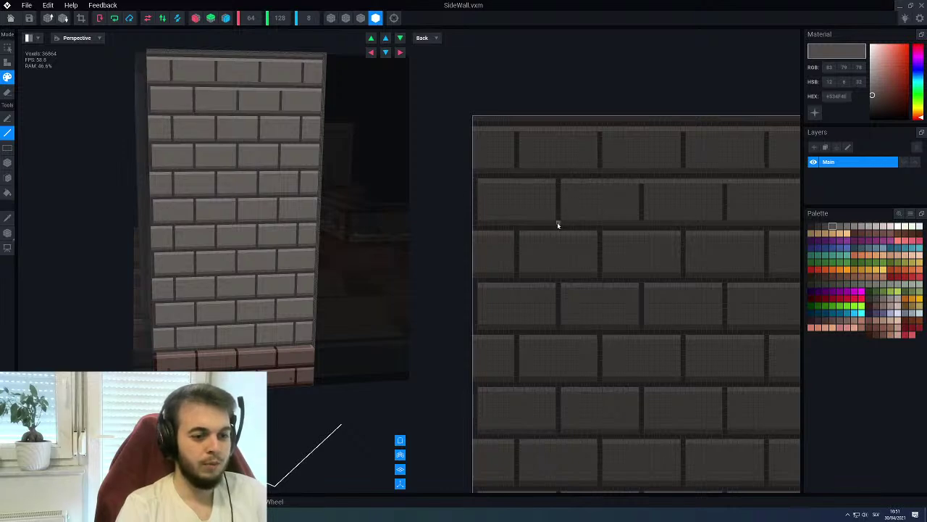
middle_click_drag(652, 191, 660, 195)
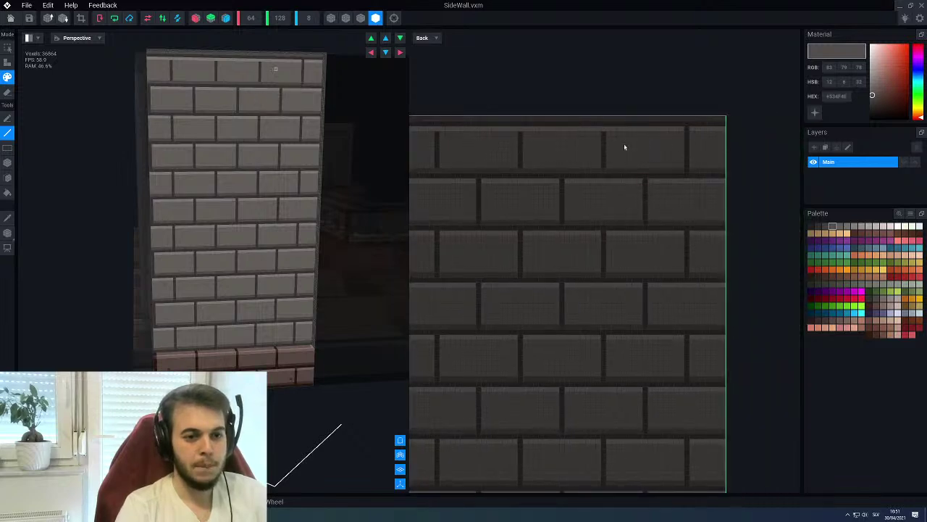
middle_click_drag(572, 179, 530, 164)
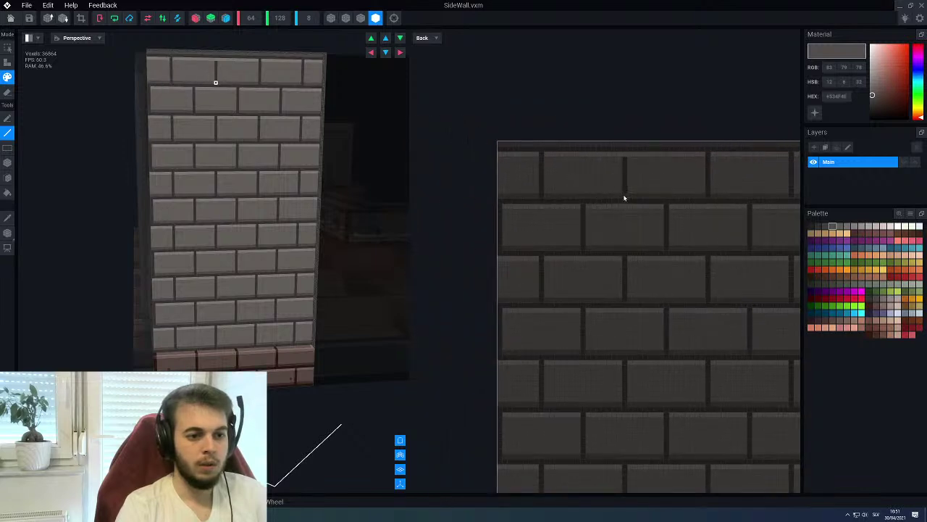
scroll(623, 154, "down", 5)
scroll(594, 261, "up", 3)
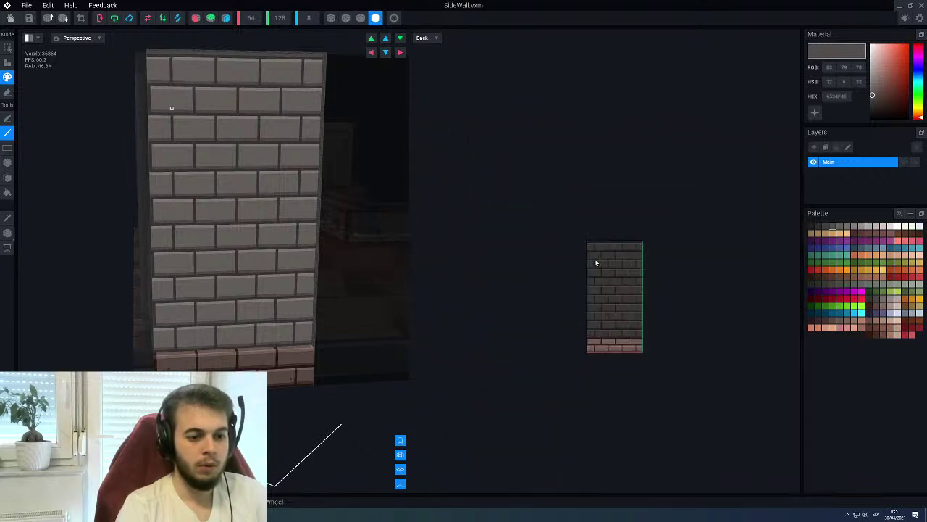
scroll(597, 276, "up", 2)
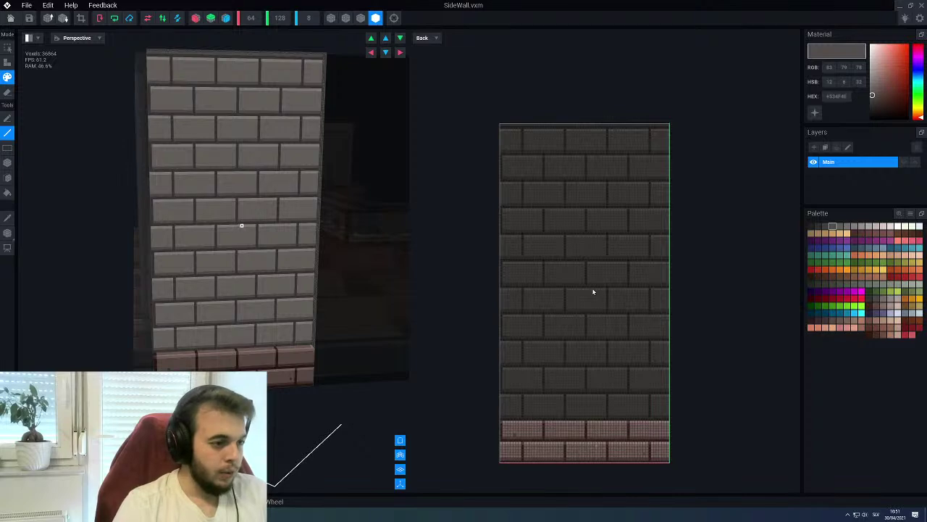
scroll(589, 274, "up", 3)
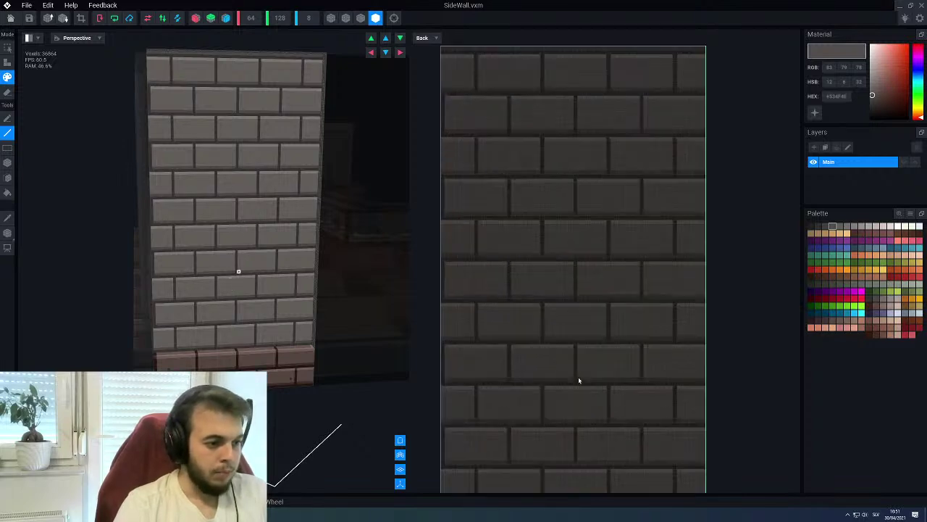
scroll(586, 342, "up", 3)
scroll(580, 326, "down", 3)
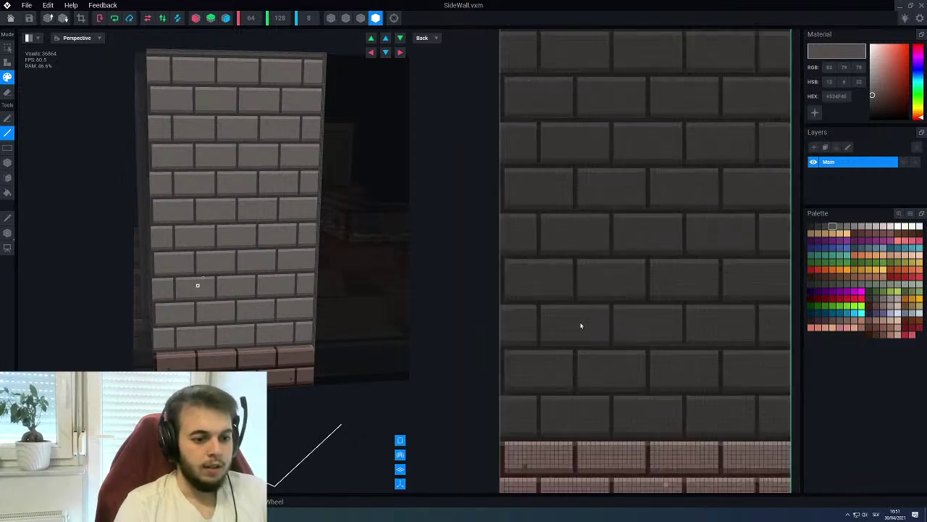
left_click(589, 301, "alt")
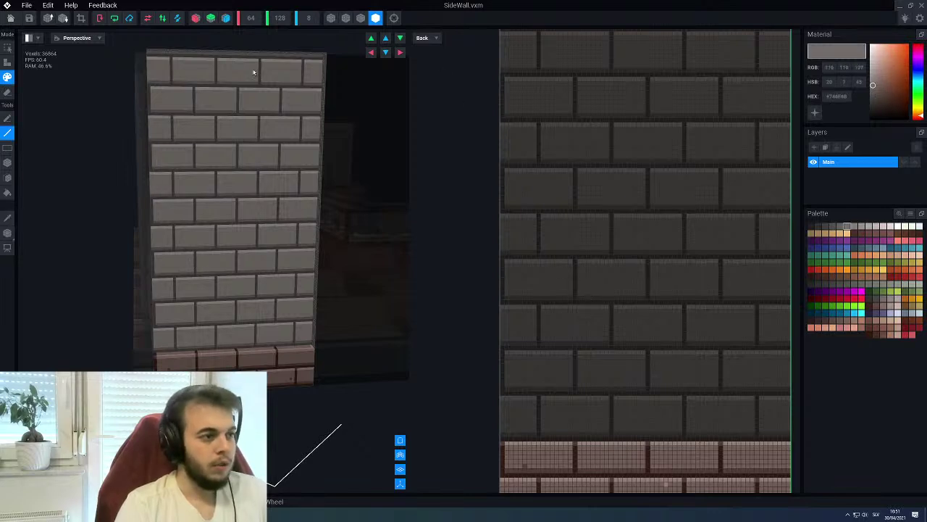
left_click(28, 37)
Switch to a single full-size 3D view and orbit to inspect the wall and red base
left_click(33, 52)
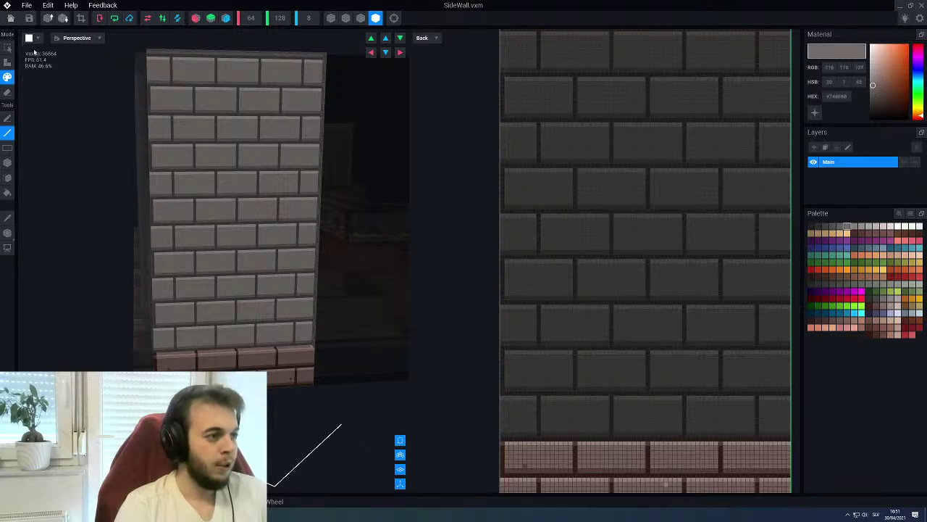
right_click_drag(435, 203, 428, 329)
scroll(448, 245, "up", 5)
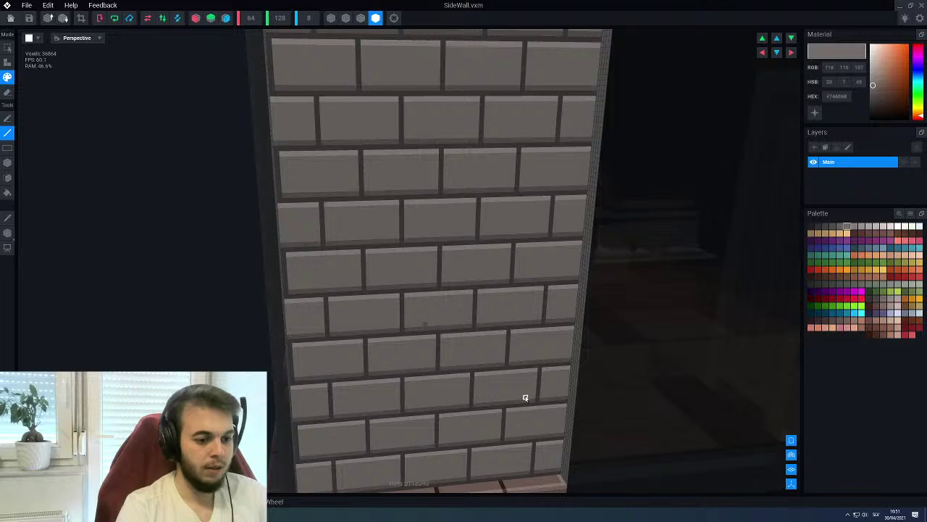
right_click_drag(376, 439, 405, 404)
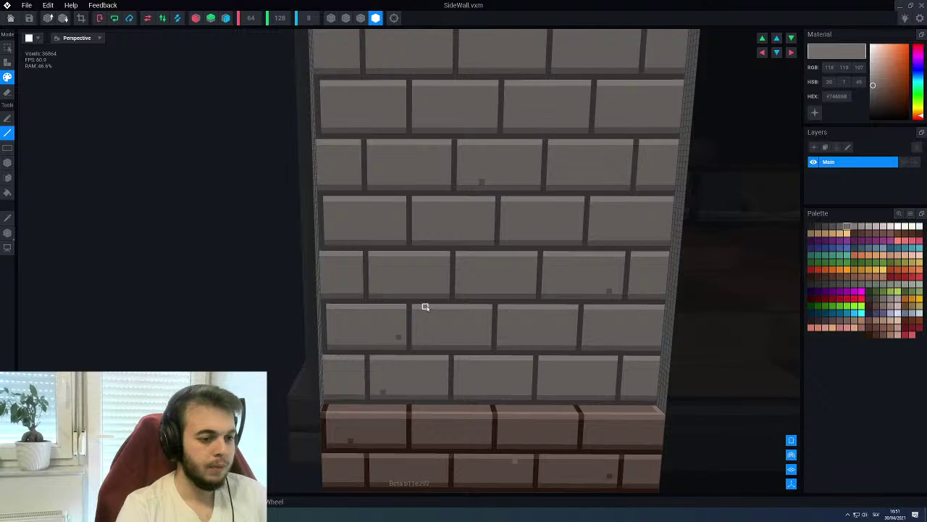
scroll(423, 310, "up", 2)
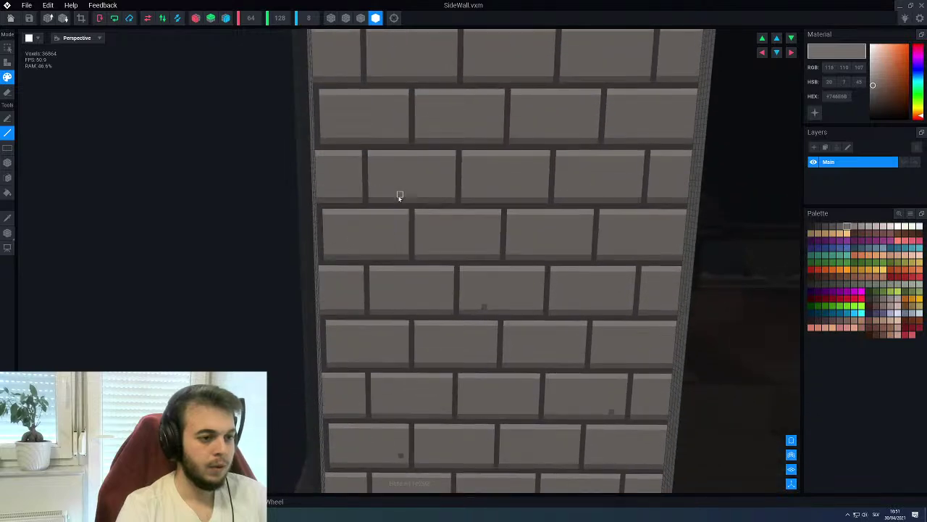
right_click_drag(427, 217, 558, 213)
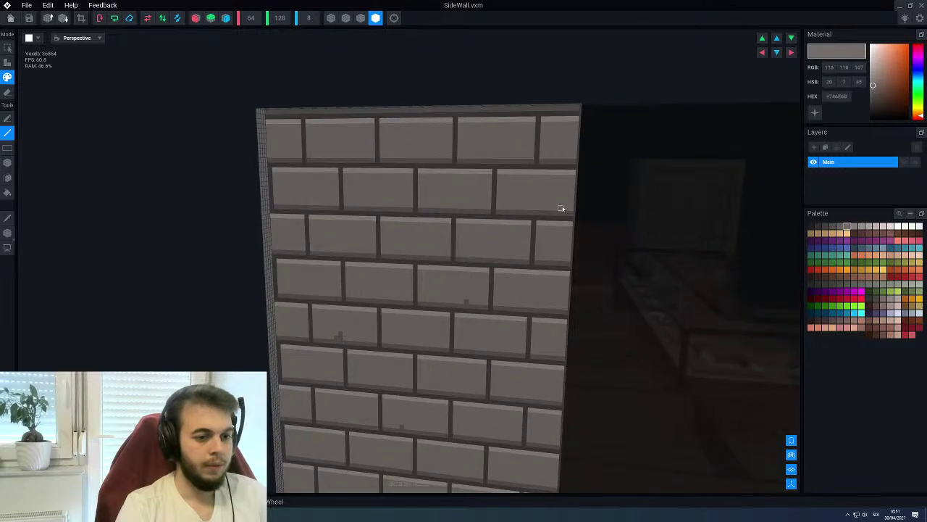
right_click_drag(353, 214, 455, 251)
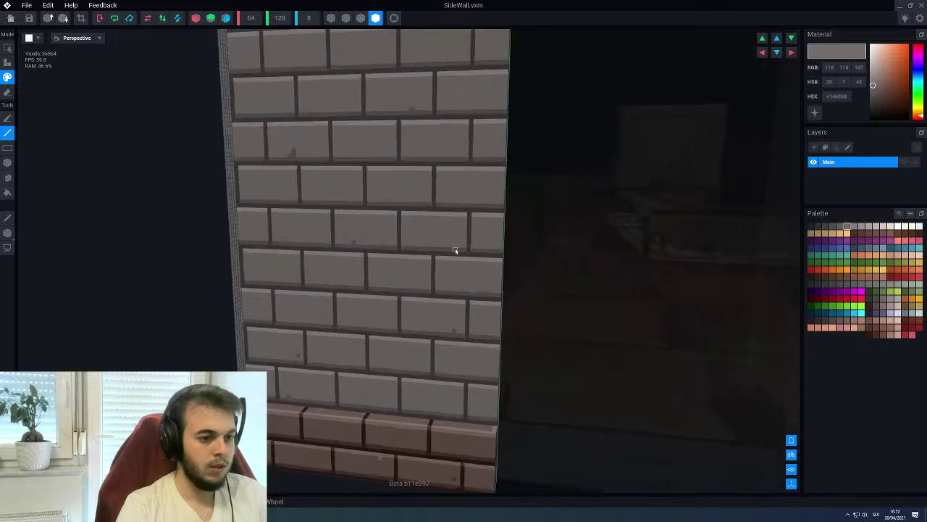
scroll(455, 250, "up", 2)
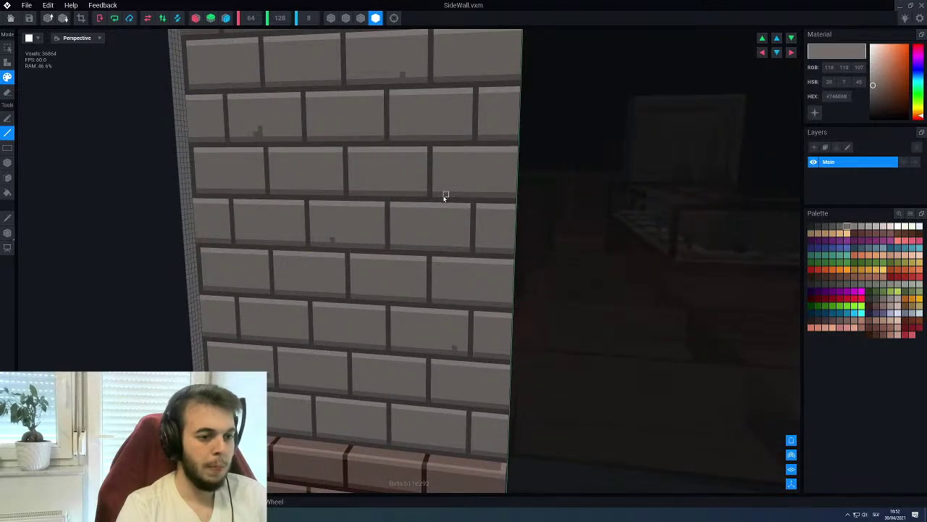
right_click_drag(432, 256, 425, 223)
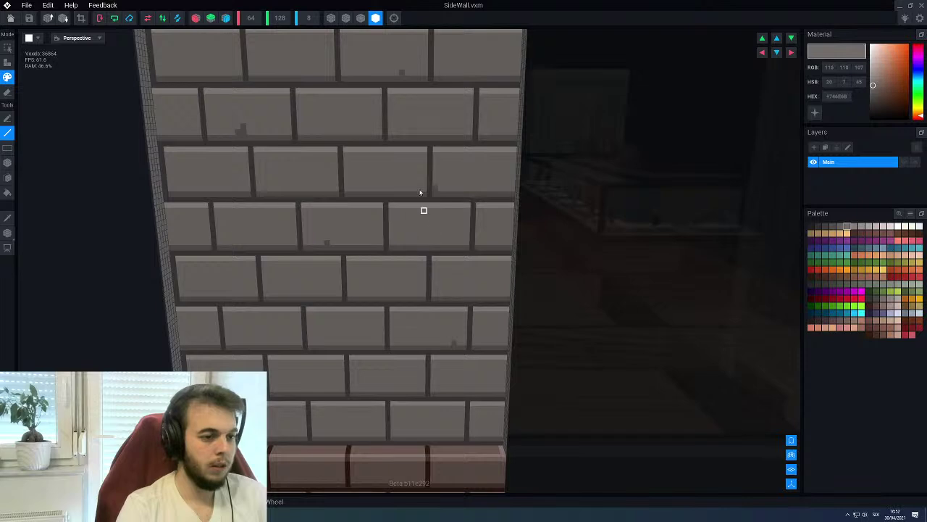
Sample the light brick grey #BEB4AF from the wall and look over the finished bricks
left_click(403, 151, "alt")
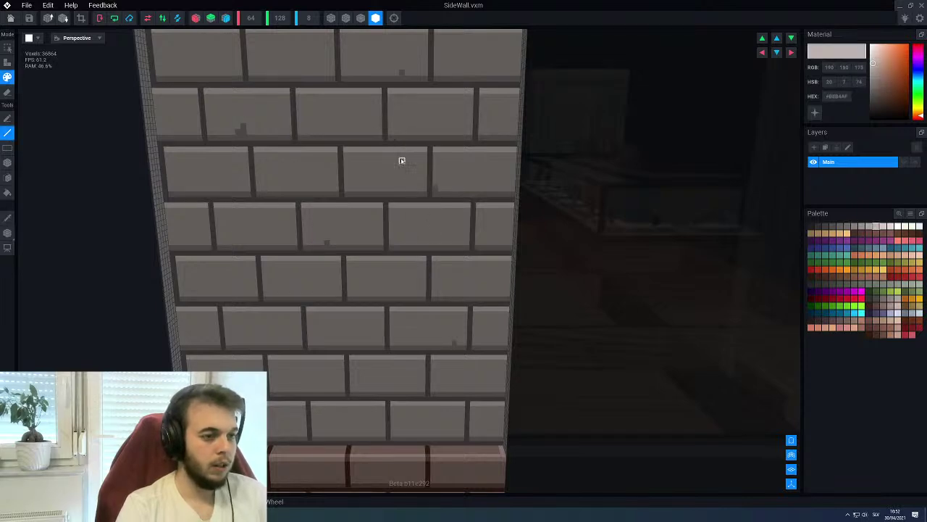
right_click_drag(402, 155, 321, 232)
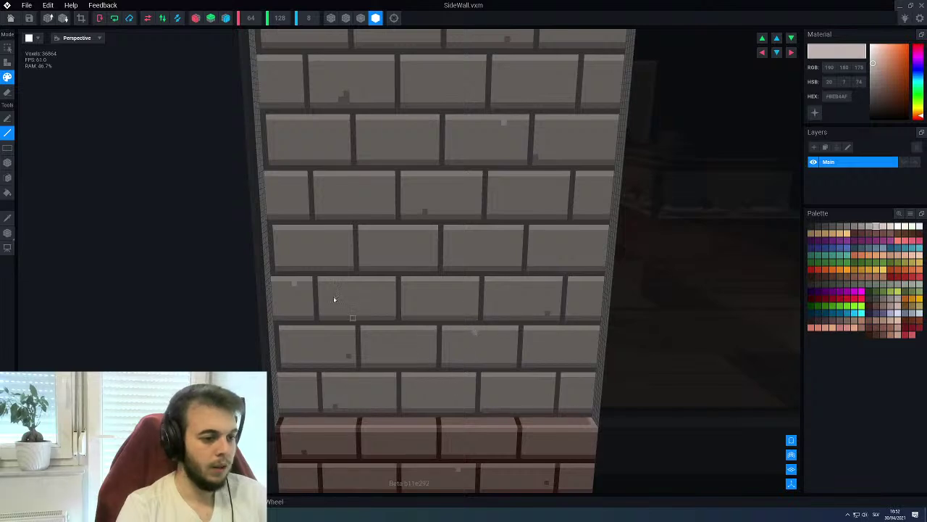
scroll(492, 294, "down", 6)
right_click_drag(480, 307, 445, 257)
scroll(435, 251, "up", 5)
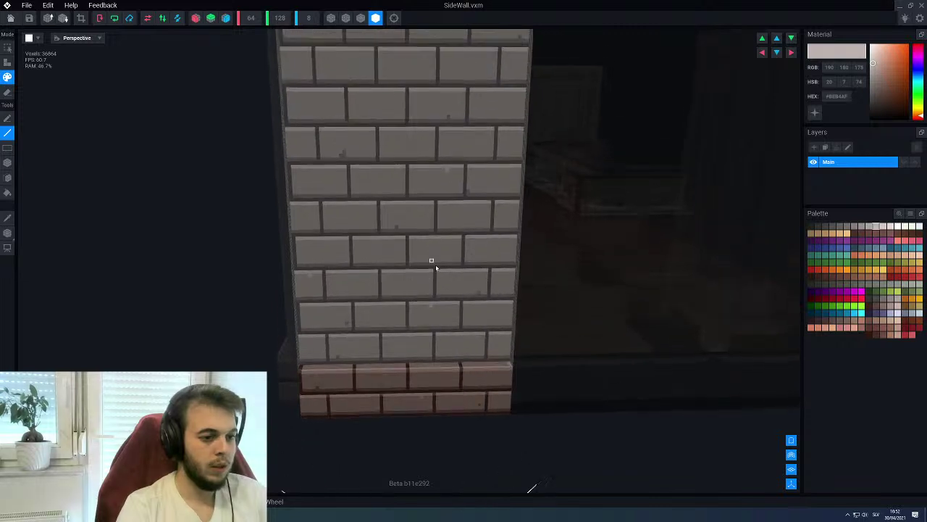
right_click_drag(403, 294, 361, 155)
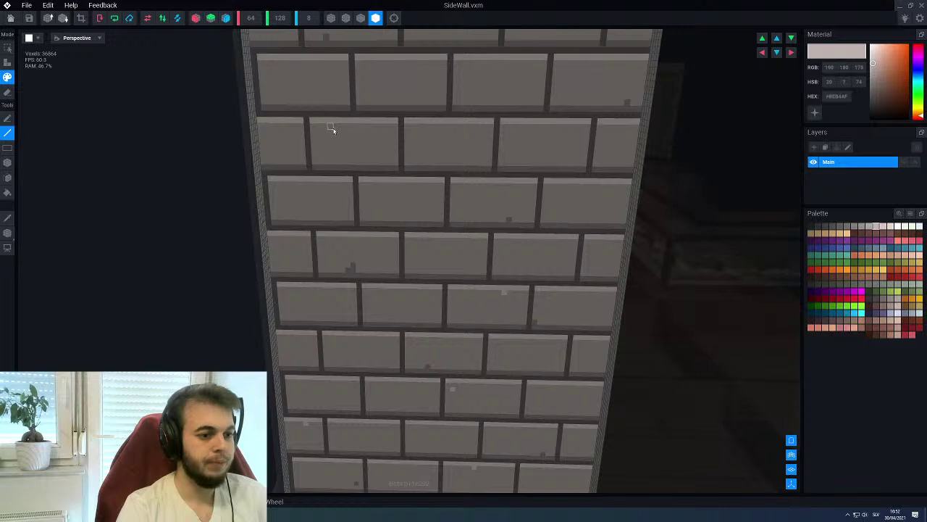
scroll(332, 129, "up", 1)
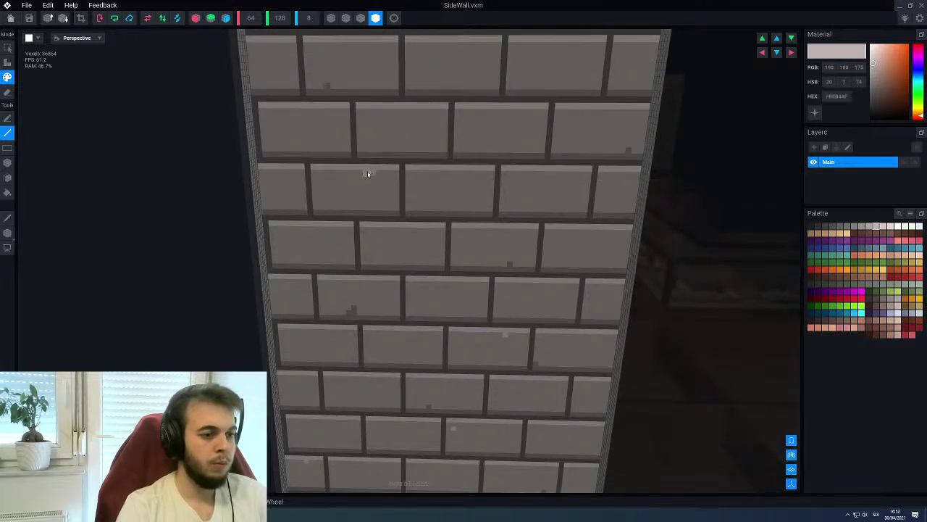
middle_click_drag(528, 75, 507, 120)
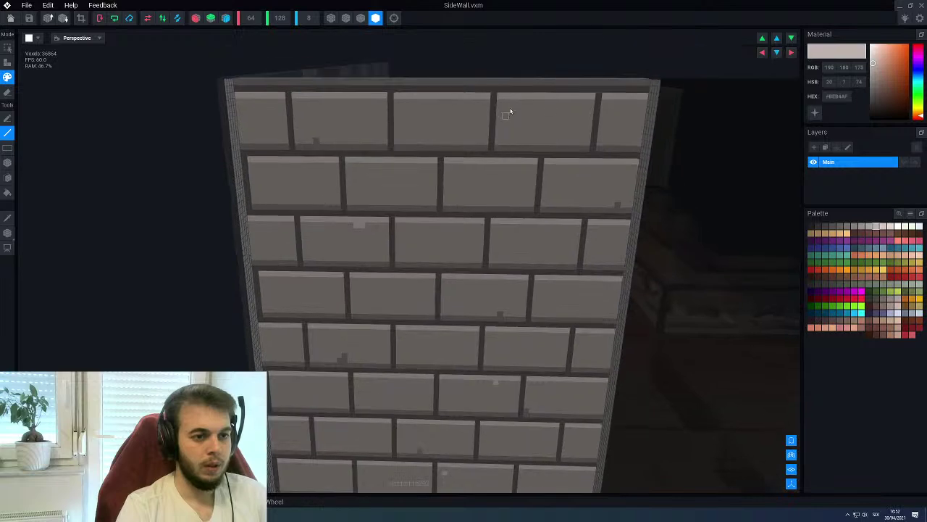
scroll(472, 176, "down", 5)
right_click_drag(460, 205, 393, 269)
scroll(504, 277, "up", 2)
right_click_drag(504, 278, 479, 269)
Take a final look at the brick wall and close SideWall.vxm
scroll(506, 267, "up", 3)
scroll(561, 275, "up", 2)
scroll(491, 276, "down", 2)
scroll(479, 269, "up", 2)
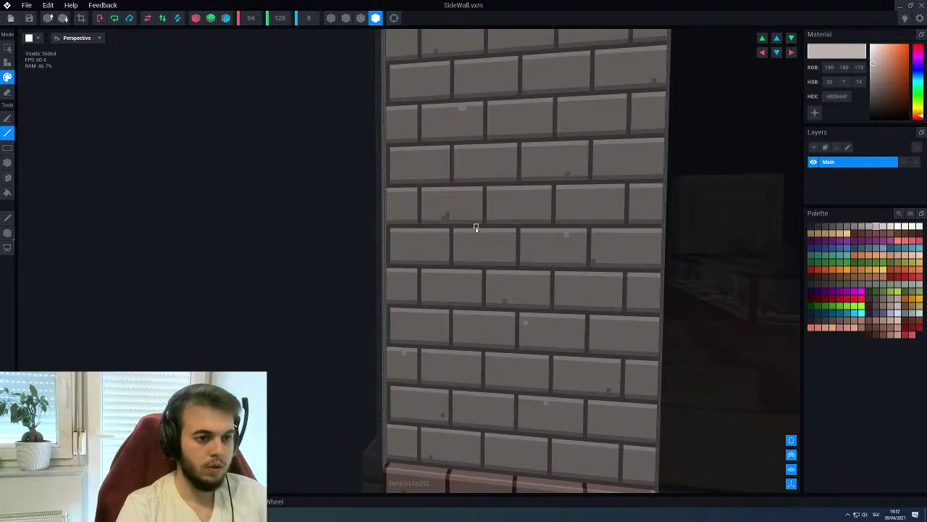
scroll(475, 234, "down", 2)
scroll(472, 232, "up", 2)
right_click_drag(471, 232, 440, 223)
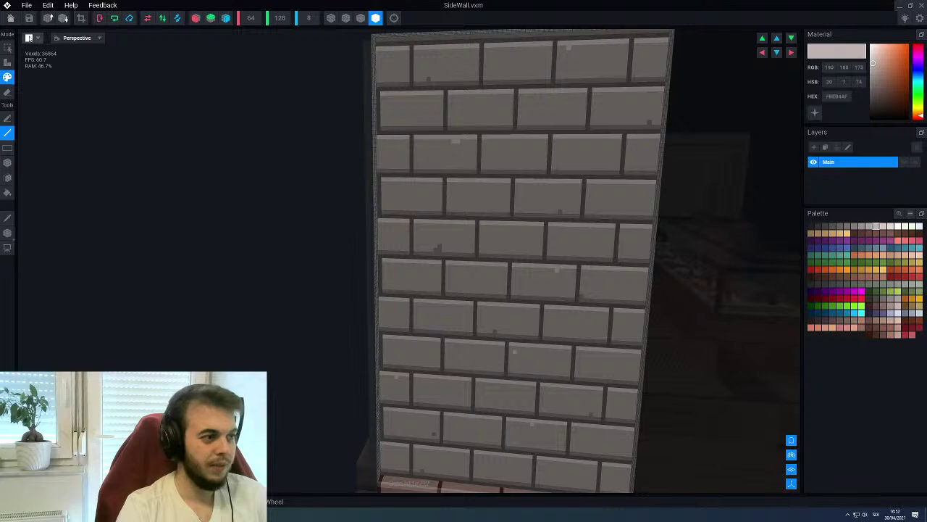
left_click(10, 17)
Save the SideWall changes, orbit around the Gun Shop, and deselect the green crate
left_click(398, 168)
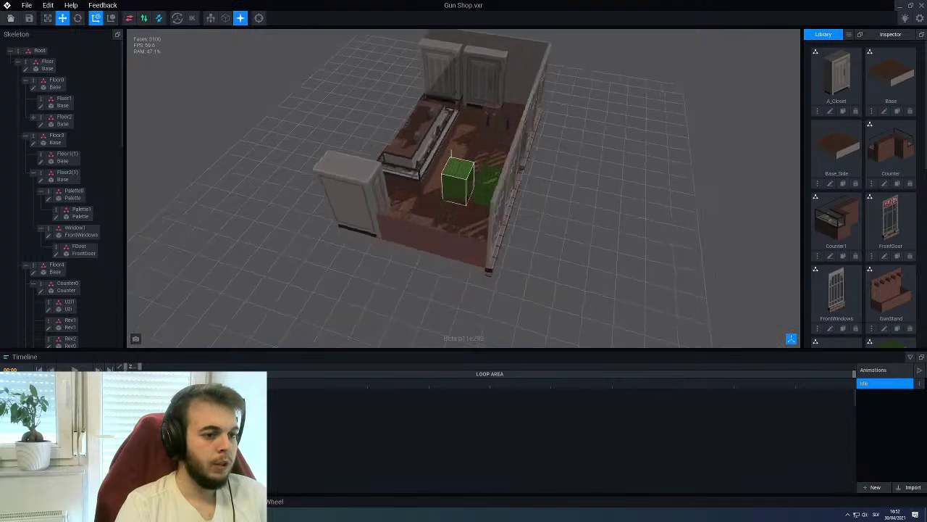
right_click_drag(413, 187, 441, 182)
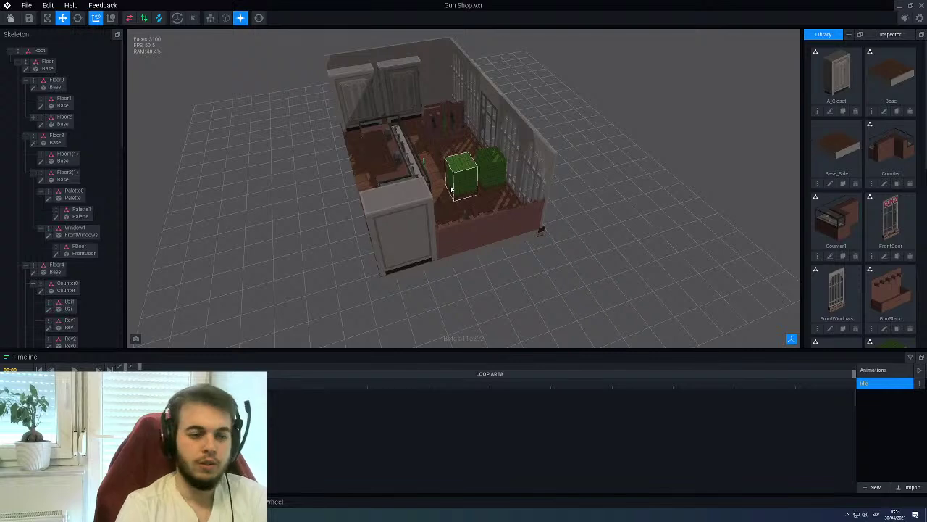
right_click_drag(448, 102, 457, 173)
left_click(460, 61)
right_click_drag(379, 59, 666, 189)
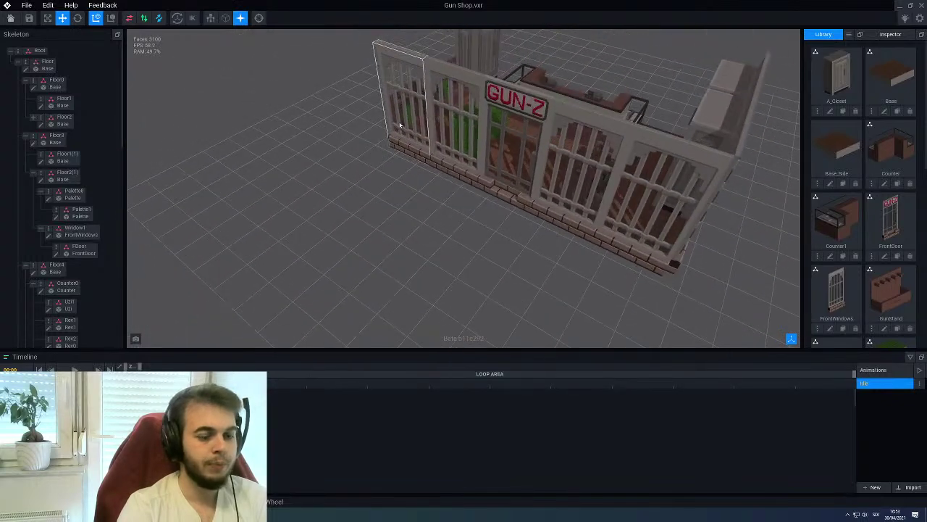
Select the right side wall and duplicate its Side0 node under the name Side10
left_click(737, 158)
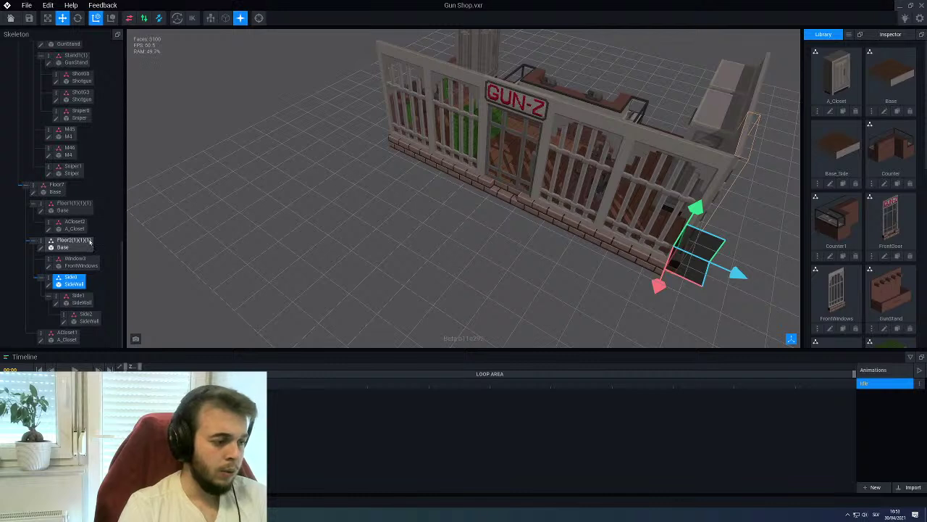
right_click(51, 278)
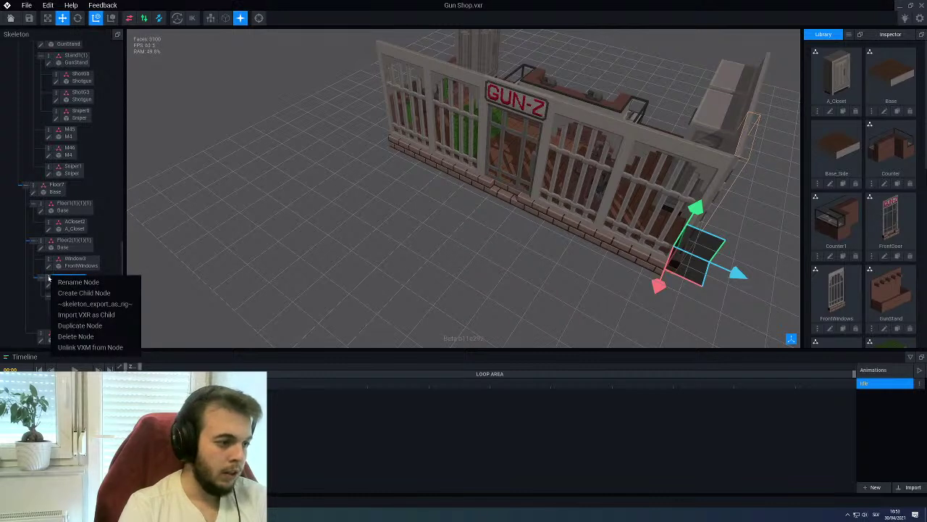
left_click(75, 326)
type("Side1")
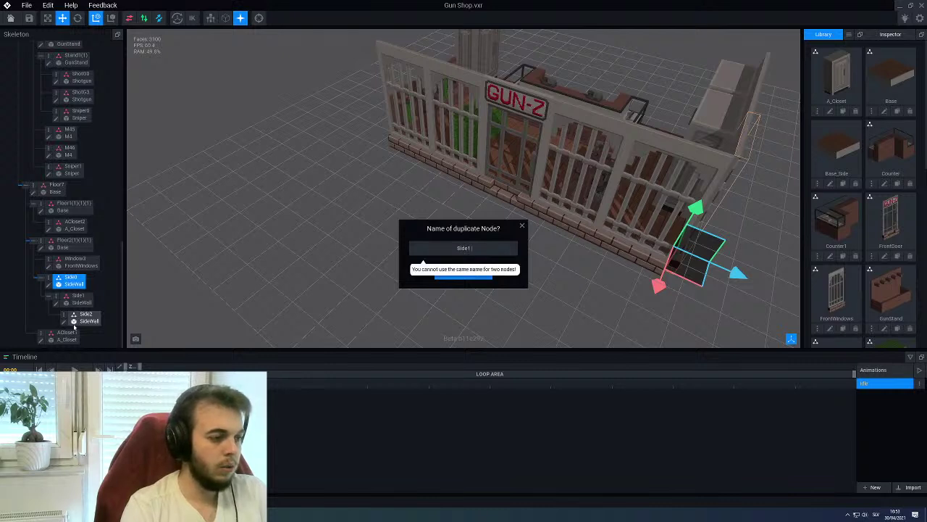
key("BackSpace")
key("BackSpace")
key("BackSpace")
key("BackSpace")
key("BackSpace")
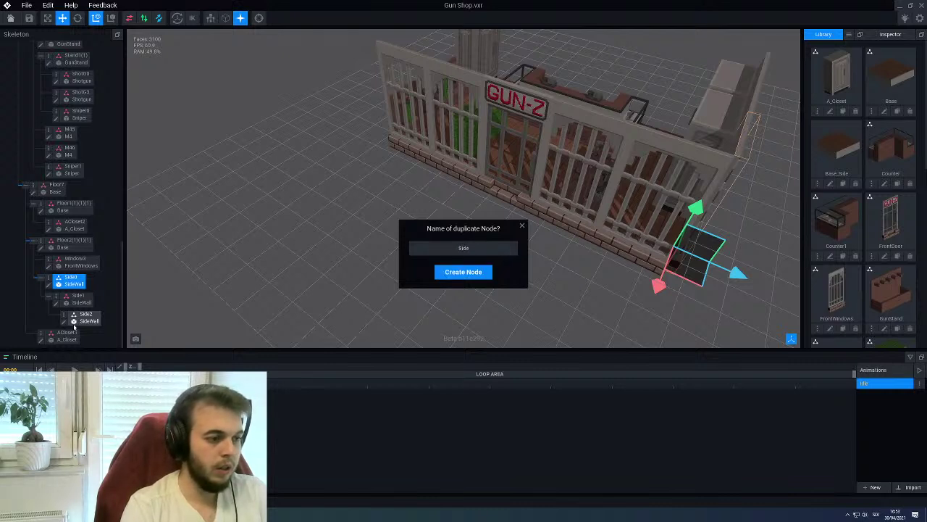
type("Side10")
key("Return")
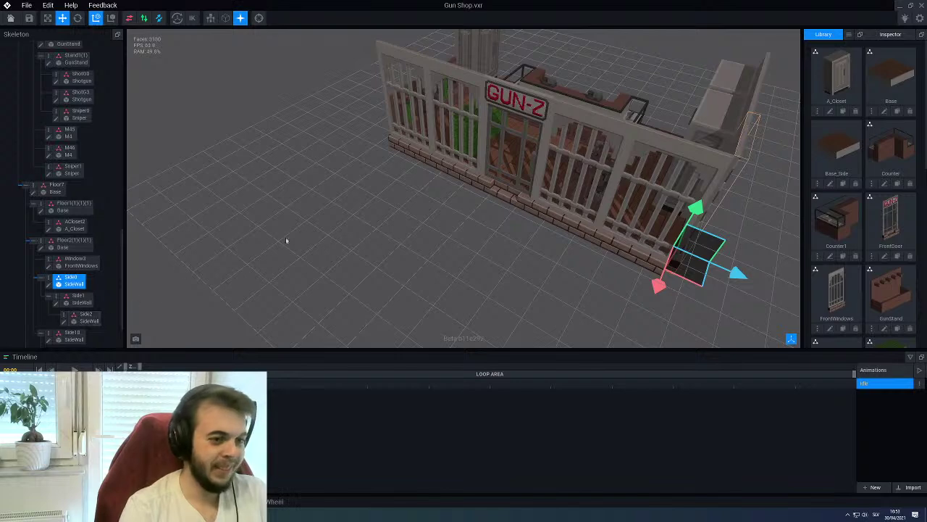
scroll(246, 244, "up", 3)
Collapse Side0's children in the Skeleton panel and select the floor piece Floor2(1)(1)
scroll(386, 55, "down", 3)
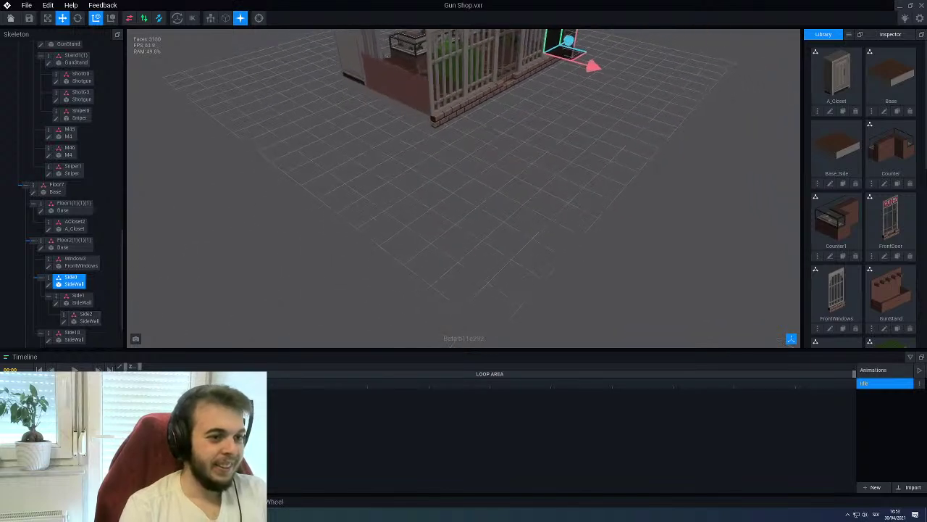
left_click(40, 279)
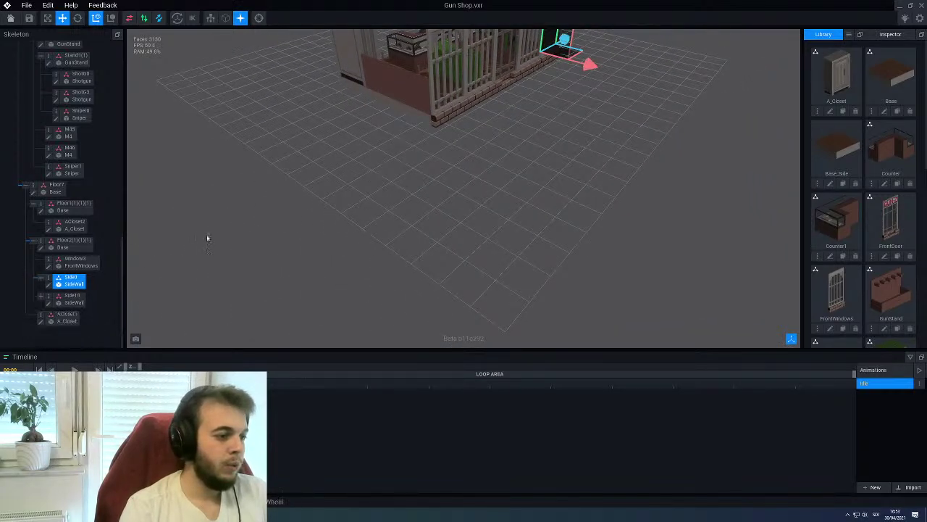
left_click(426, 116)
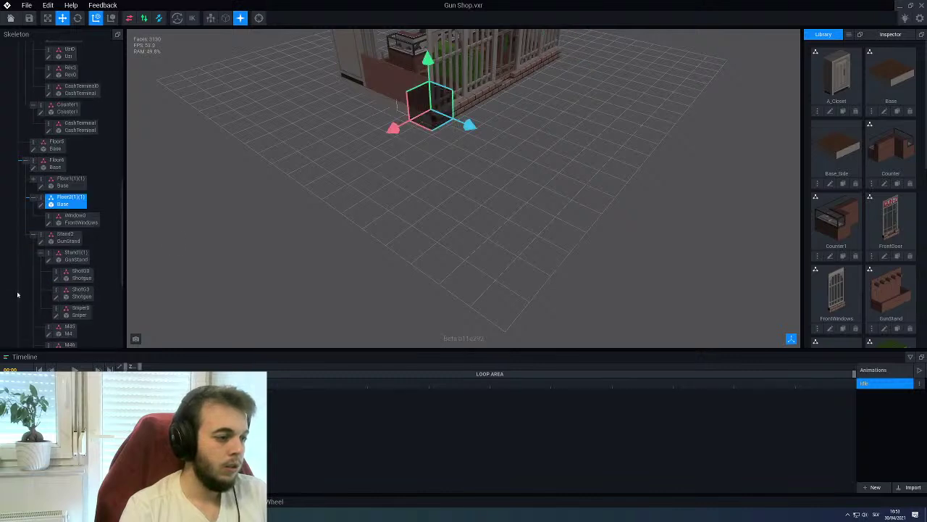
scroll(130, 266, "down", 2)
scroll(94, 263, "down", 5)
scroll(100, 263, "down", 1)
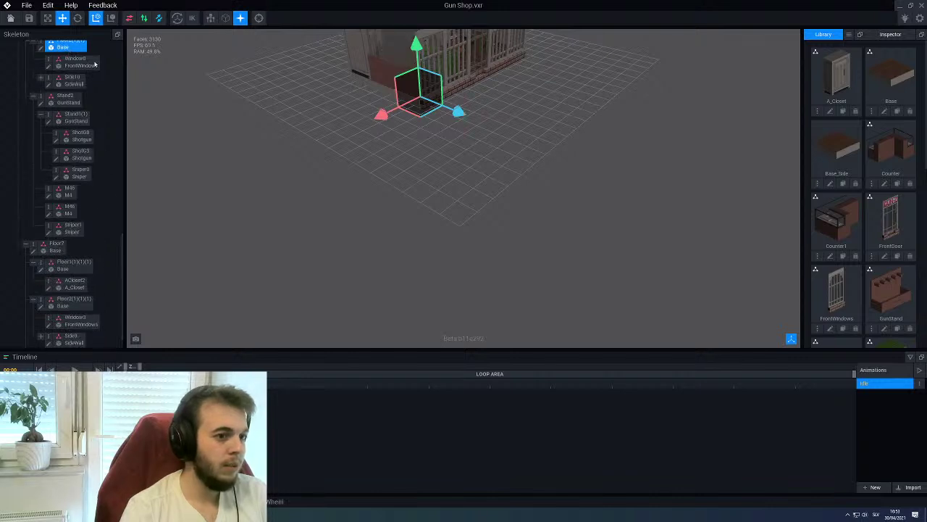
scroll(379, 155, "up", 3)
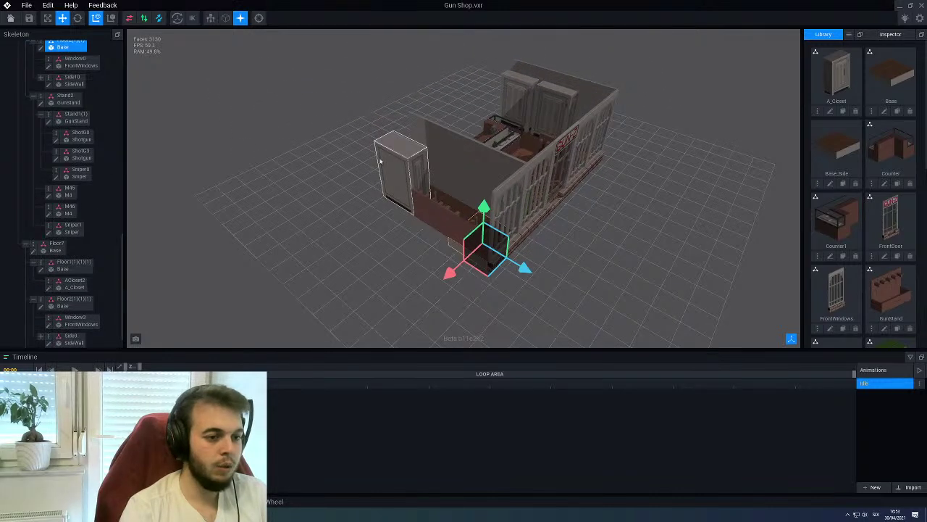
Rotate the Side10 wall 90° about its vertical axis, undoing an accidental rotation first
left_click(78, 19)
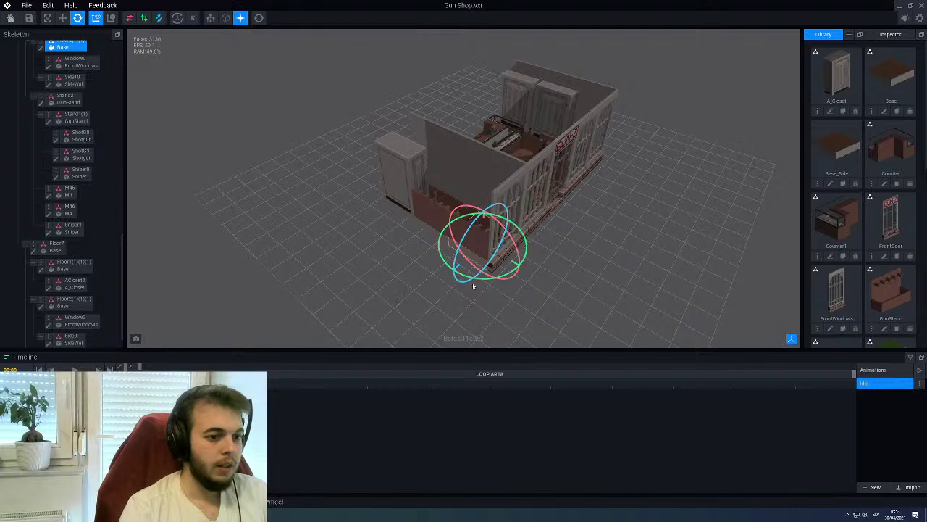
left_click_drag(489, 281, 528, 275)
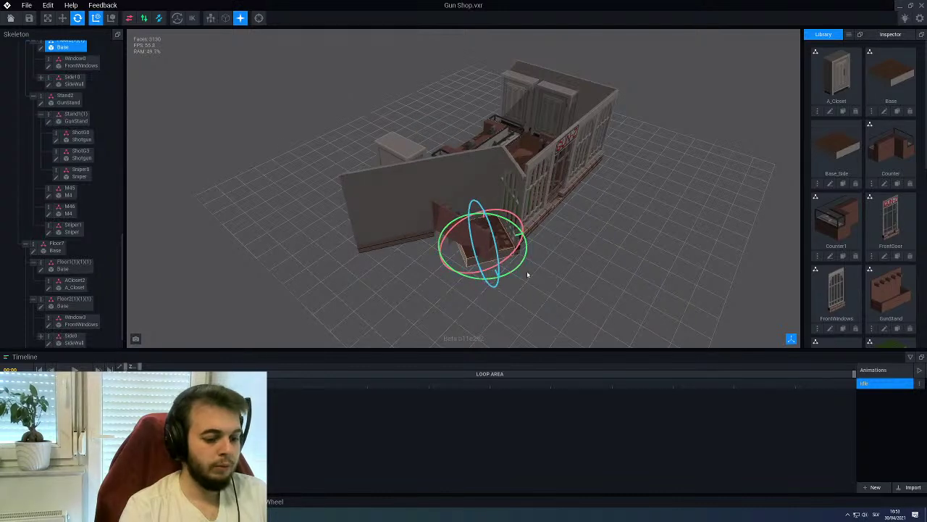
key("ctrl+z")
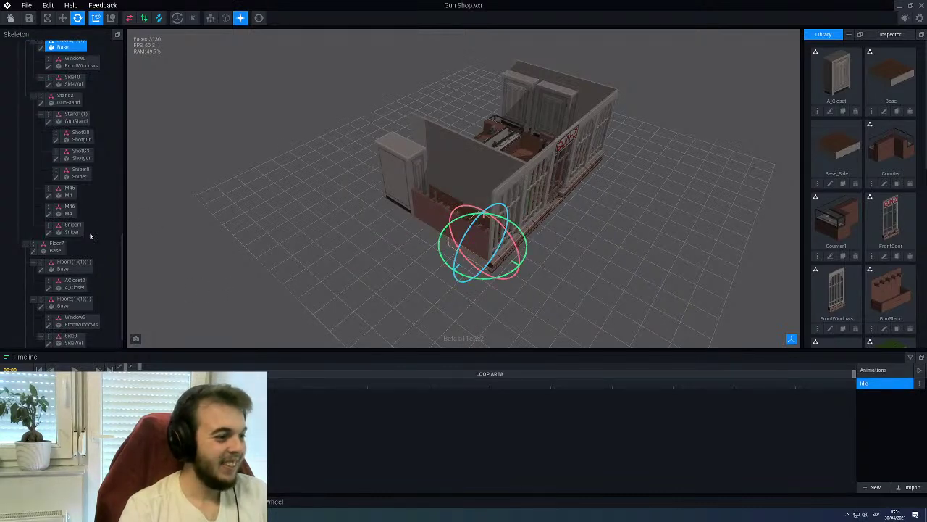
left_click(500, 183)
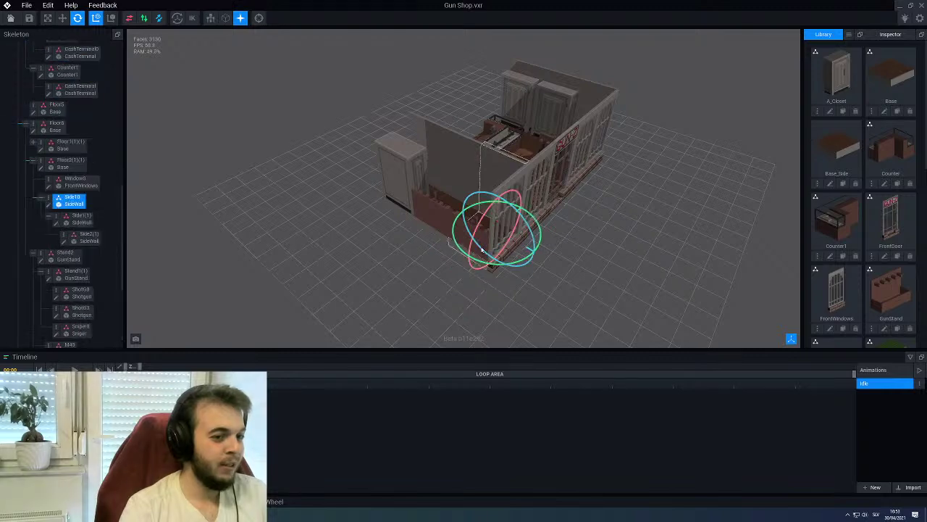
left_click_drag(461, 249, 538, 208)
right_click_drag(538, 208, 401, 211)
In Move mode, make the Side10 brick wall a child of Floor1(1)(1) in the Skeleton
left_click(62, 18)
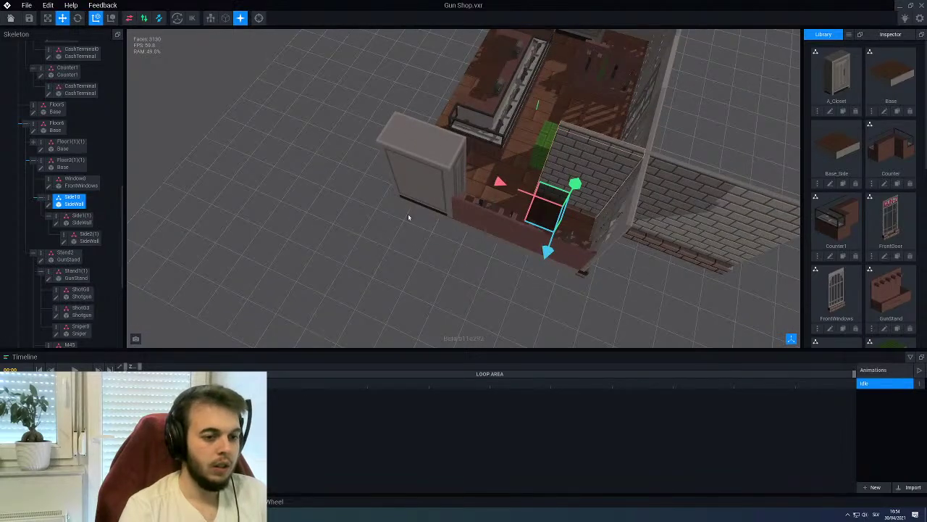
left_click(421, 211)
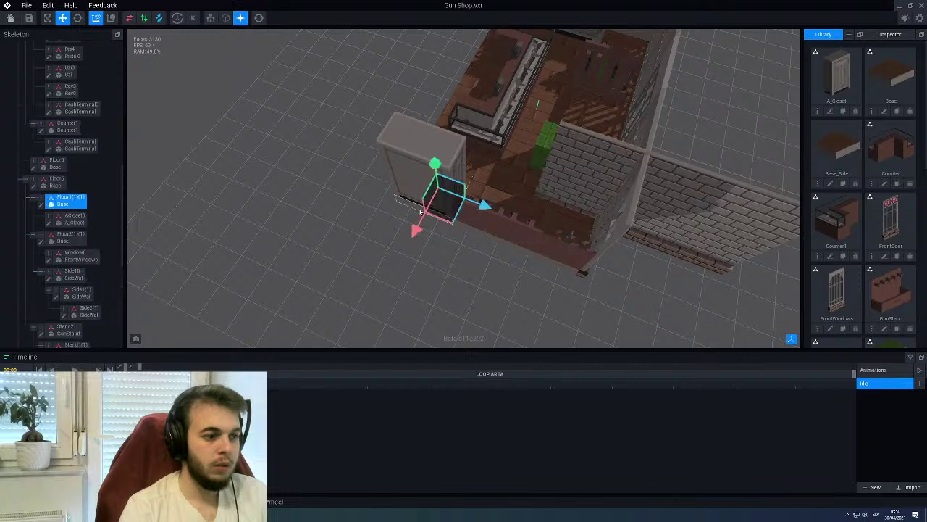
scroll(85, 210, "down", 1)
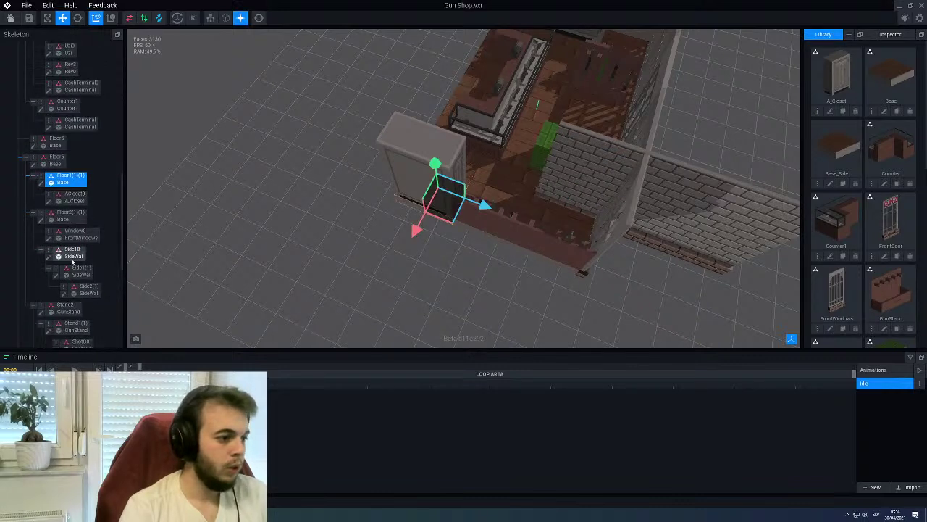
left_click_drag(58, 201, 64, 183)
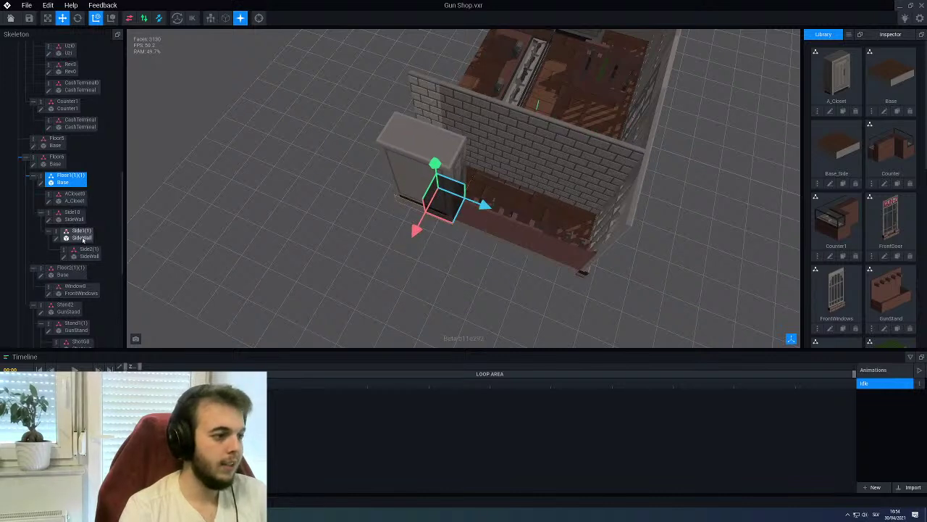
Shift Side10 30 units so it closes the shop corner, then orbit to check it
left_click(63, 215)
left_click_drag(420, 223, 404, 262)
right_click_drag(448, 286, 656, 236)
left_click(435, 250)
scroll(436, 250, "down", 5)
scroll(638, 239, "up", 3)
right_click_drag(478, 235, 487, 198)
scroll(487, 198, "up", 3)
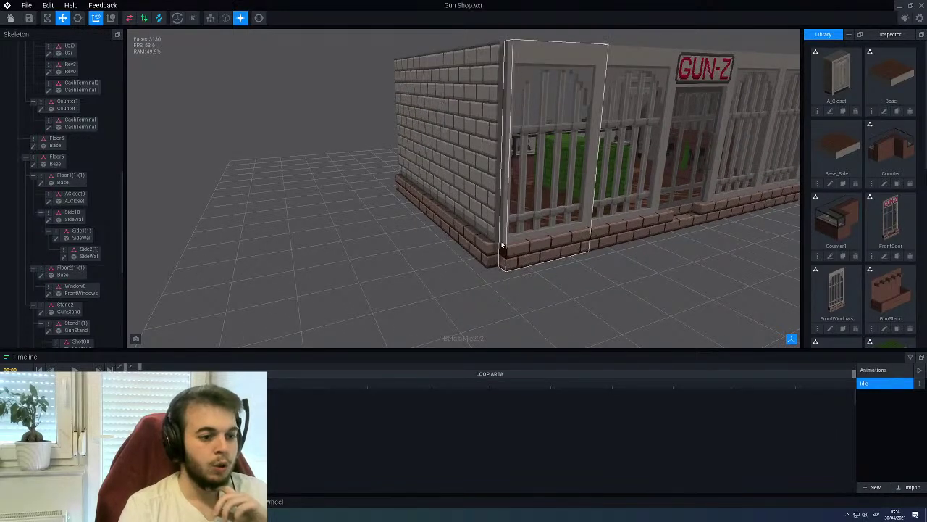
scroll(502, 245, "down", 3)
right_click_drag(503, 245, 497, 252)
scroll(487, 248, "up", 3)
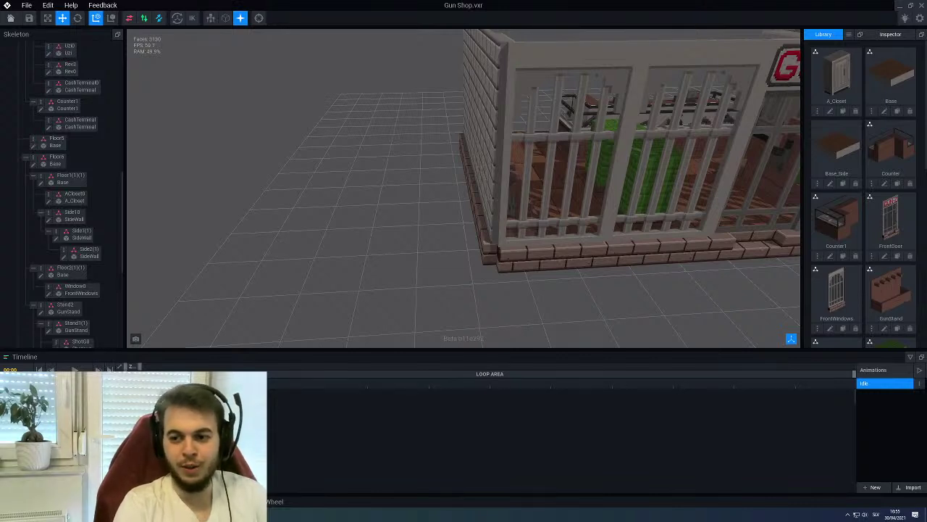
scroll(848, 209, "down", 2)
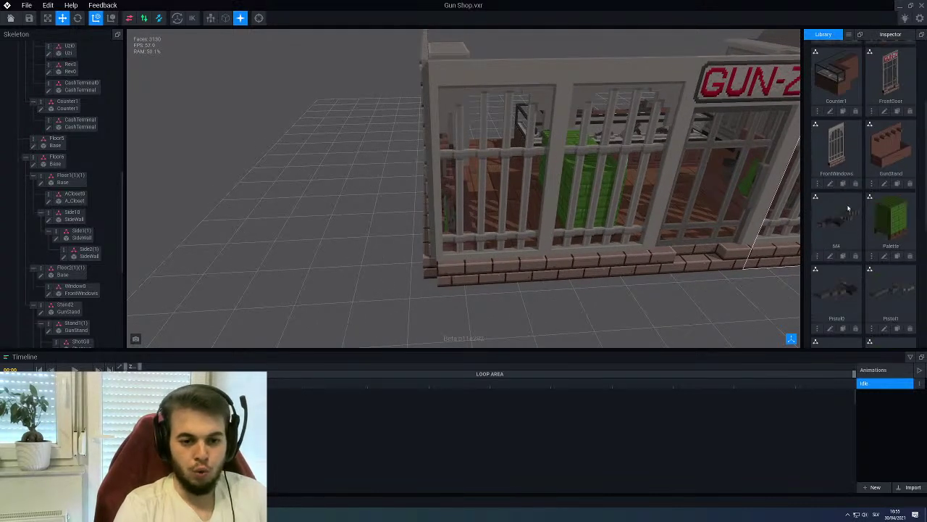
right_click_drag(464, 189, 522, 191)
scroll(522, 190, "up", 2)
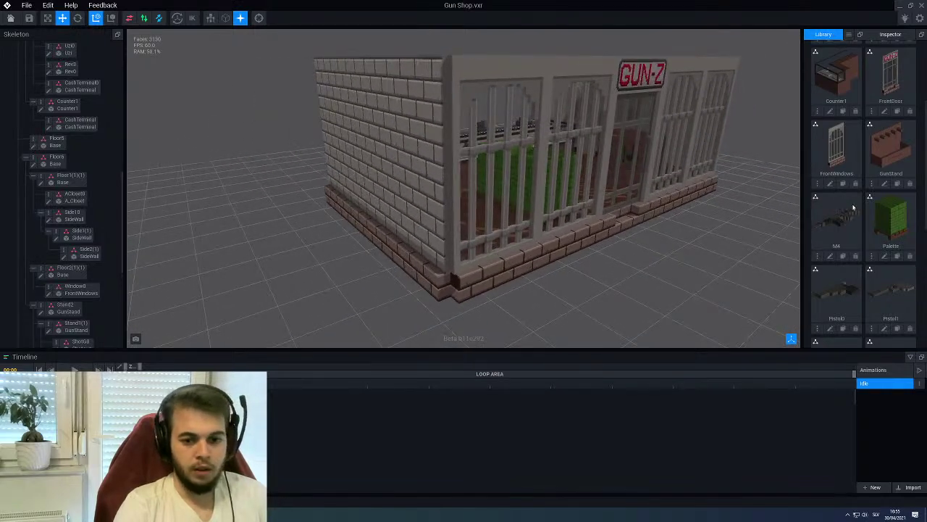
scroll(852, 207, "down", 4)
Clone SideWall as WallCorner and create a child node FCorner0 under Side2(1)
left_click(842, 335)
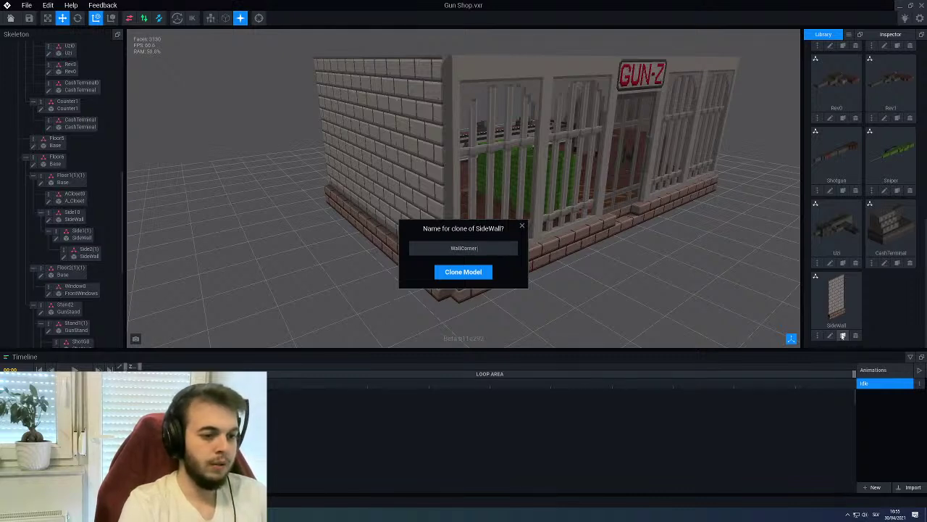
key("Return")
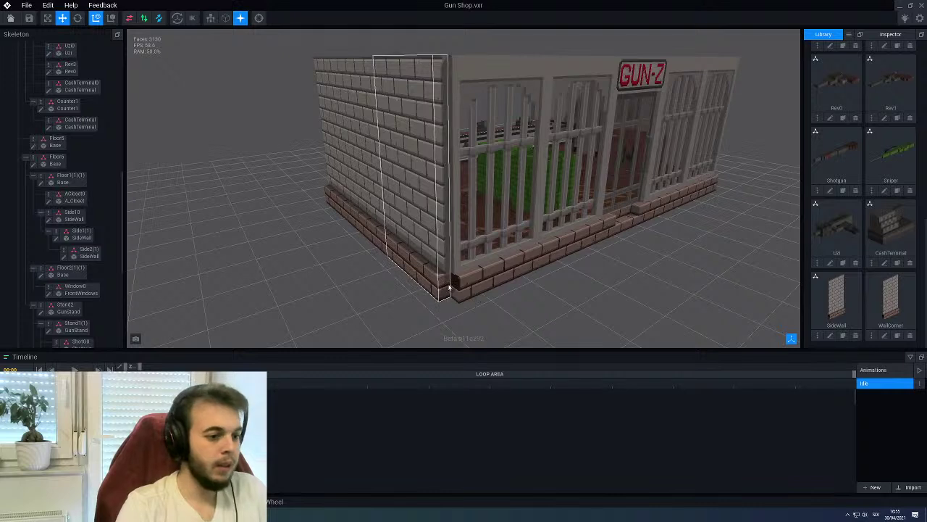
left_click(449, 284)
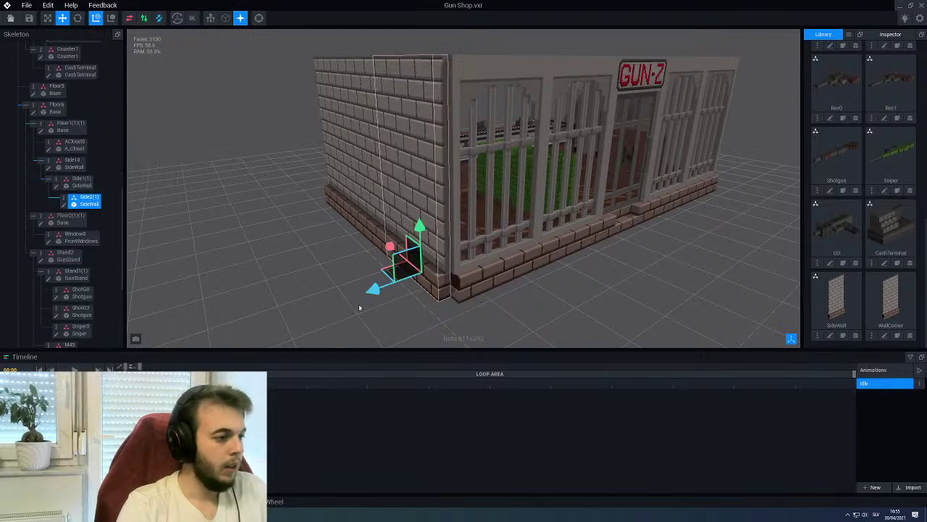
right_click(62, 200)
left_click(93, 215)
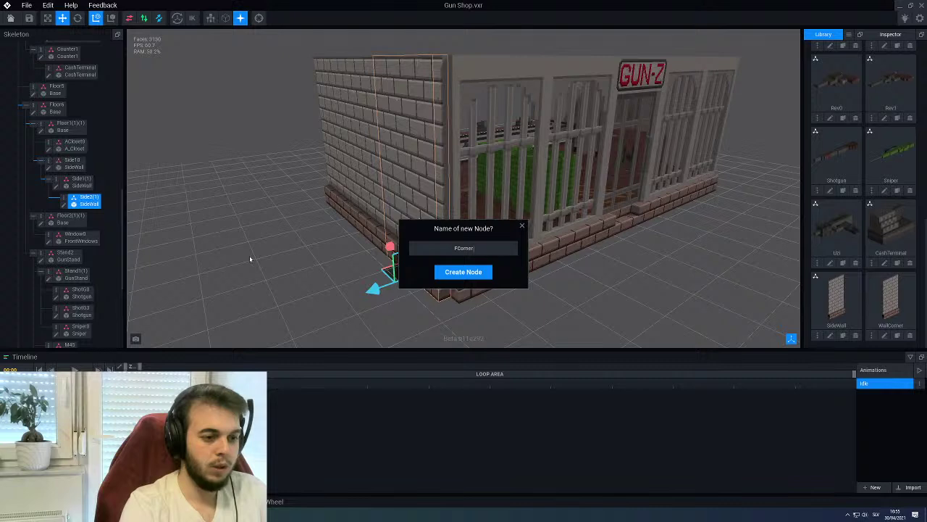
key("Return")
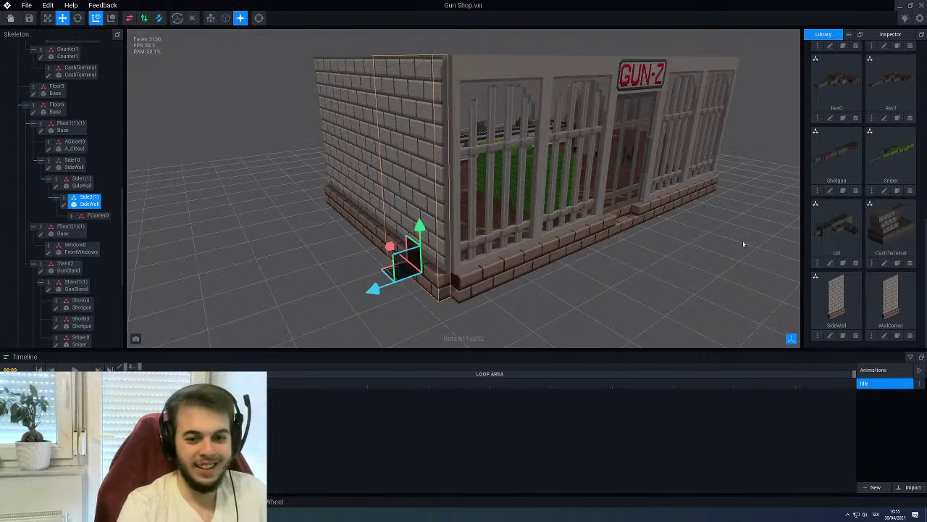
Attach the WallCorner model to the FCorner0 node and view the brick side wall
left_click_drag(880, 302, 107, 216)
left_click(108, 215)
right_click_drag(299, 269, 348, 271)
scroll(368, 284, "up", 3)
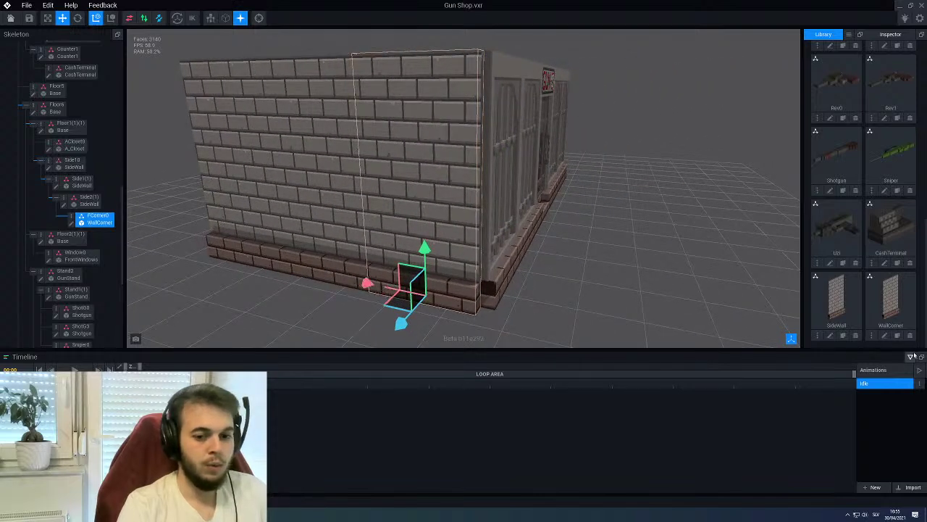
Open WallCorner, shift the wall with the move gizmo, and save it on returning Home
double_click(81, 222)
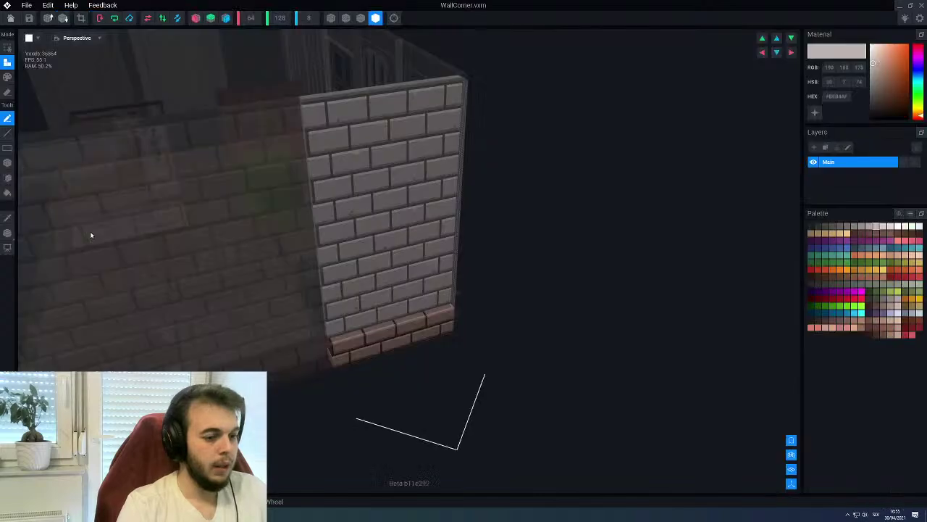
right_click_drag(89, 234, 374, 293)
scroll(373, 293, "up", 2)
left_click(7, 233)
left_click_drag(338, 319, 392, 353)
right_click_drag(392, 353, 406, 250)
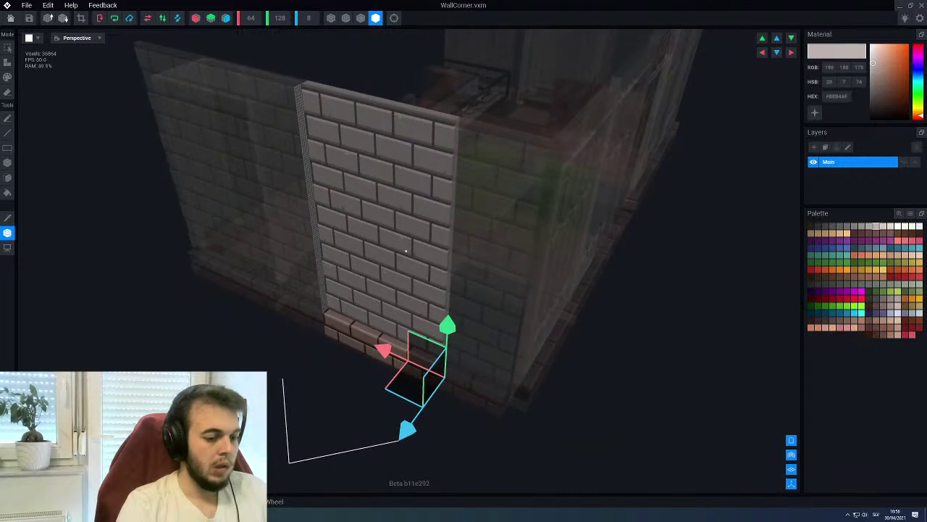
left_click(10, 17)
left_click(397, 168)
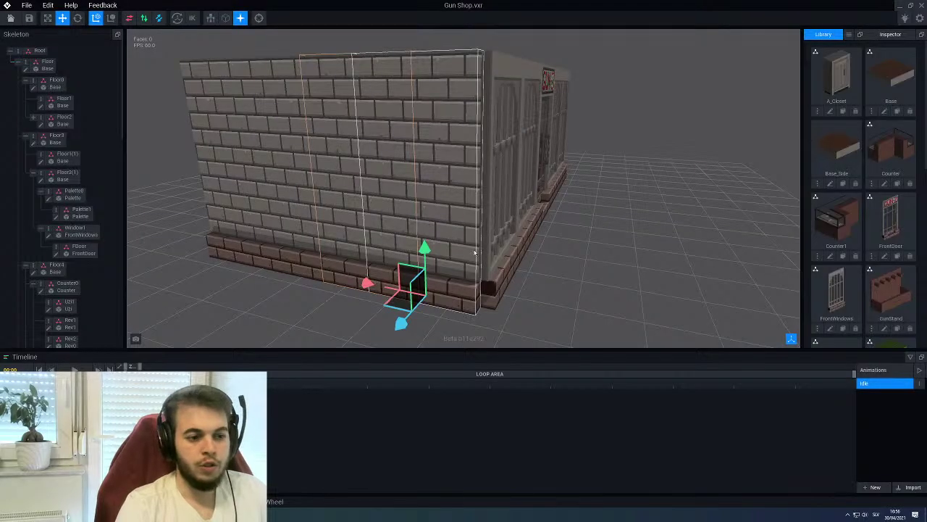
right_click_drag(434, 282, 498, 292)
scroll(498, 292, "up", 3)
left_click(456, 294)
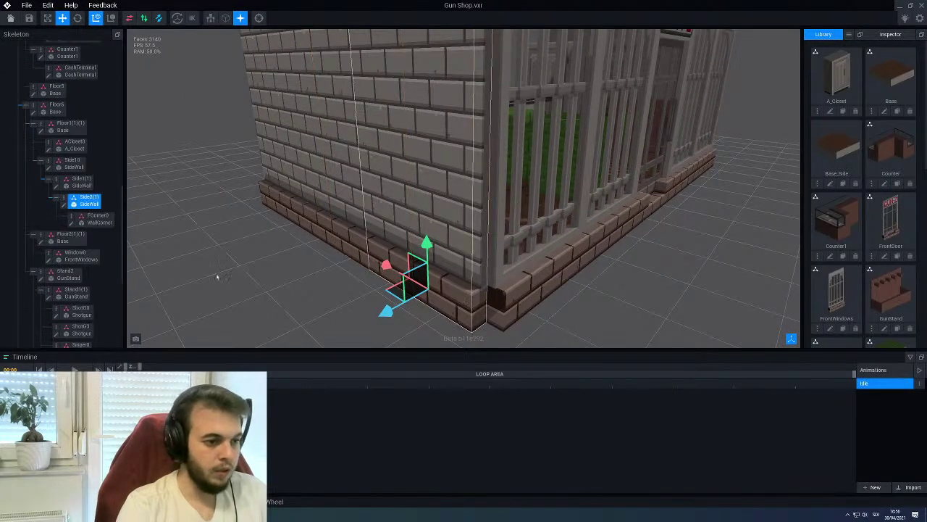
left_click(64, 205)
scroll(437, 292, "up", 5)
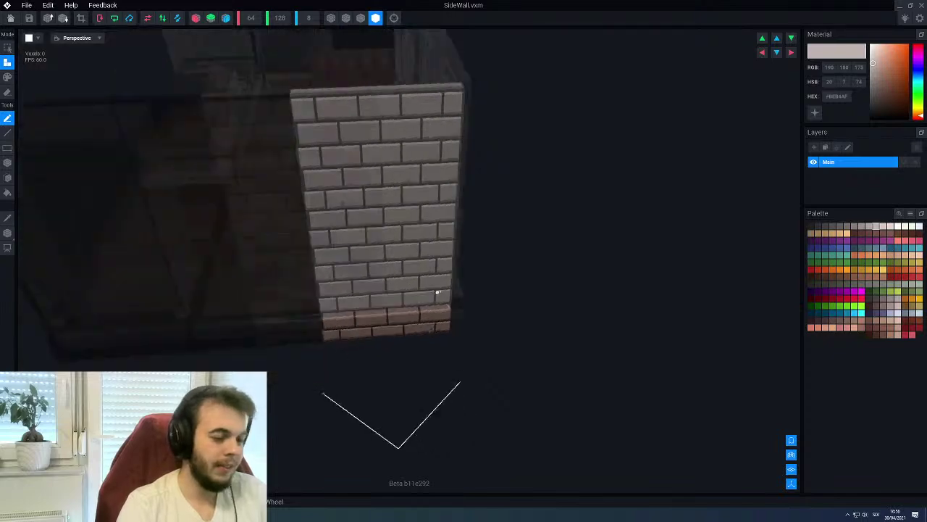
scroll(454, 315, "up", 2)
right_click_drag(459, 352, 464, 355)
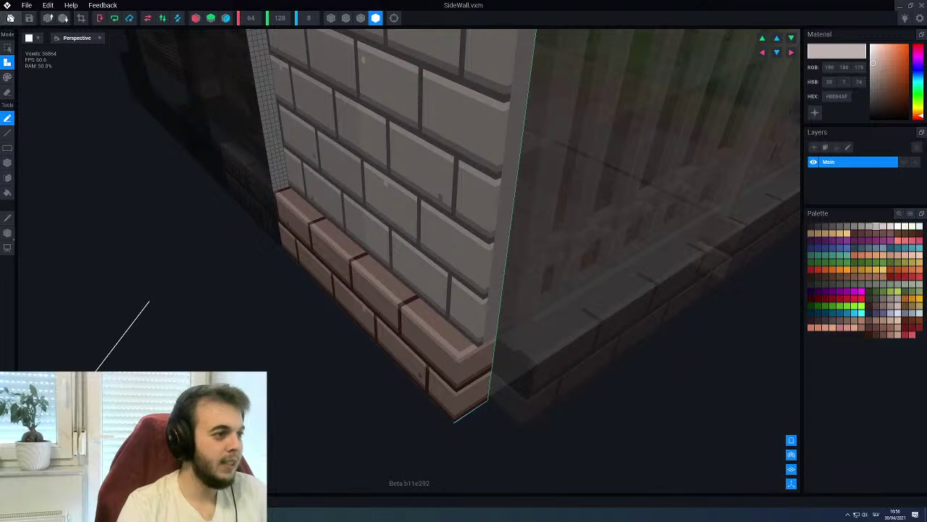
left_click(11, 18)
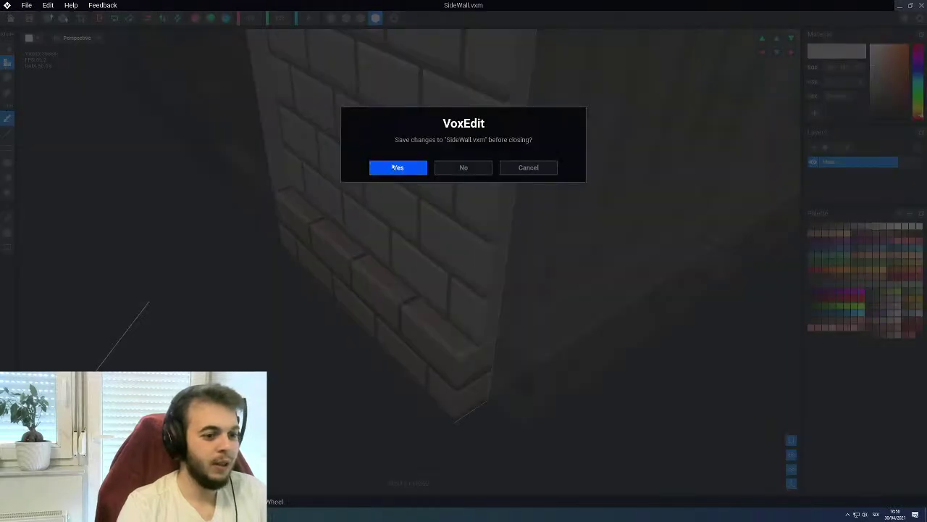
left_click(395, 167)
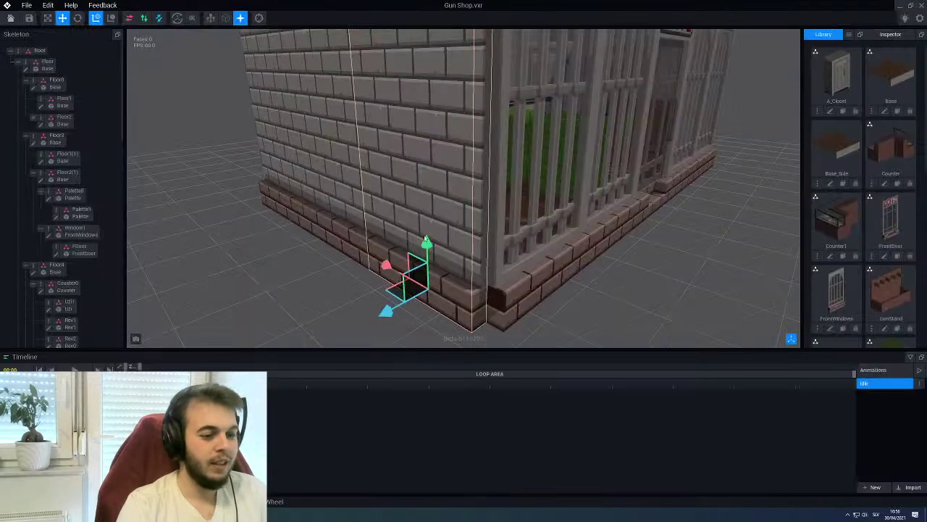
Select the FCorner0 corner piece, frame it with F, and open WallCorner for editing
left_click(79, 249)
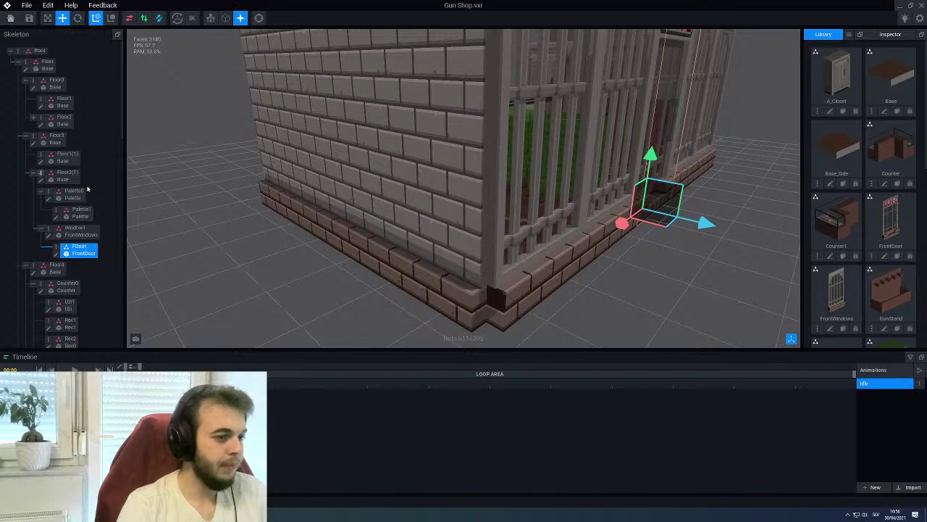
left_click(406, 279)
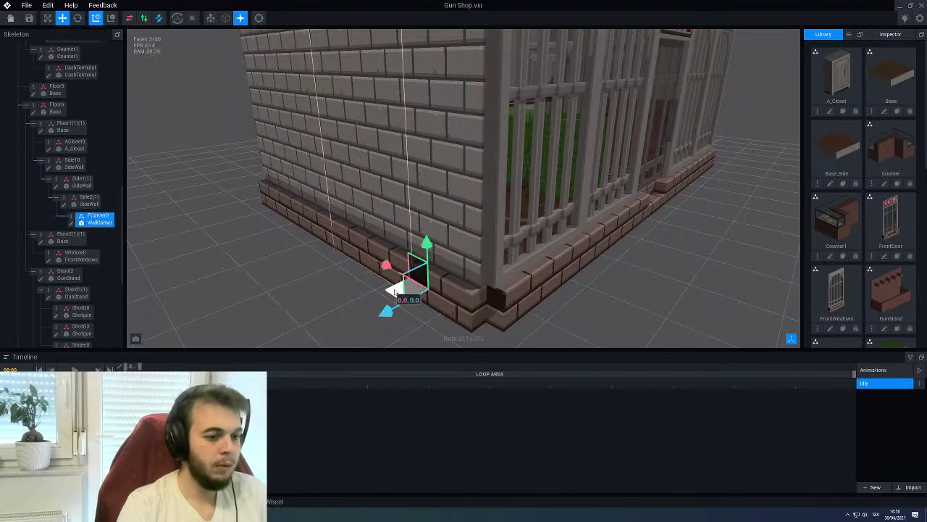
key("f")
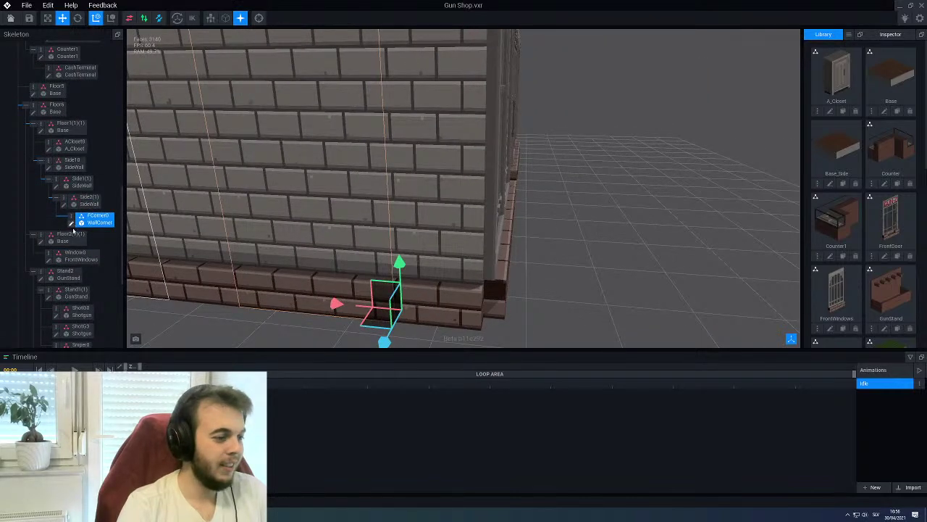
left_click(72, 224)
Nudge the WallCorner model 4 units left along X
key("t")
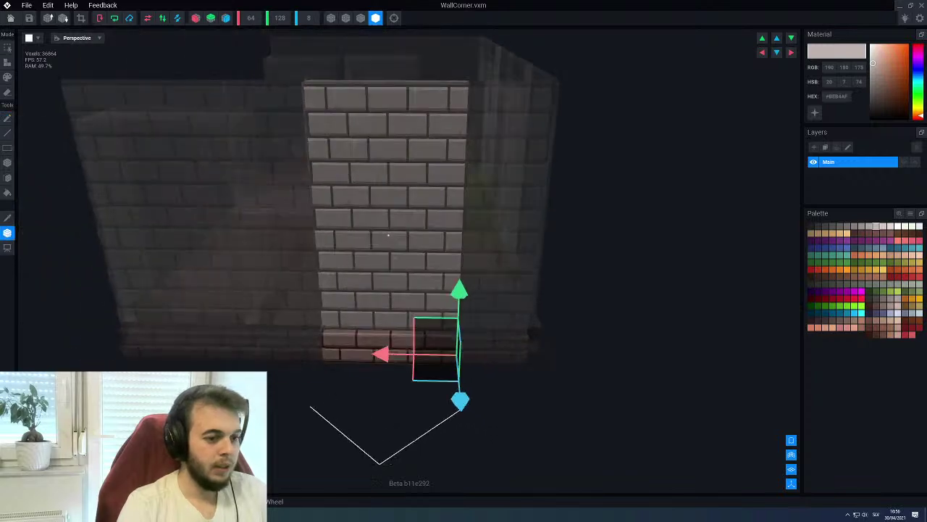
key("f")
left_click_drag(399, 386, 389, 388)
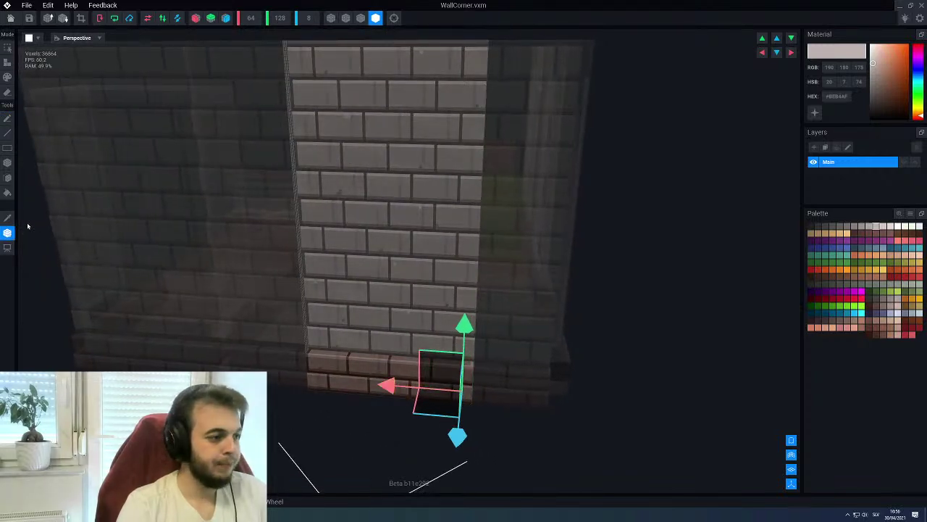
key("Escape")
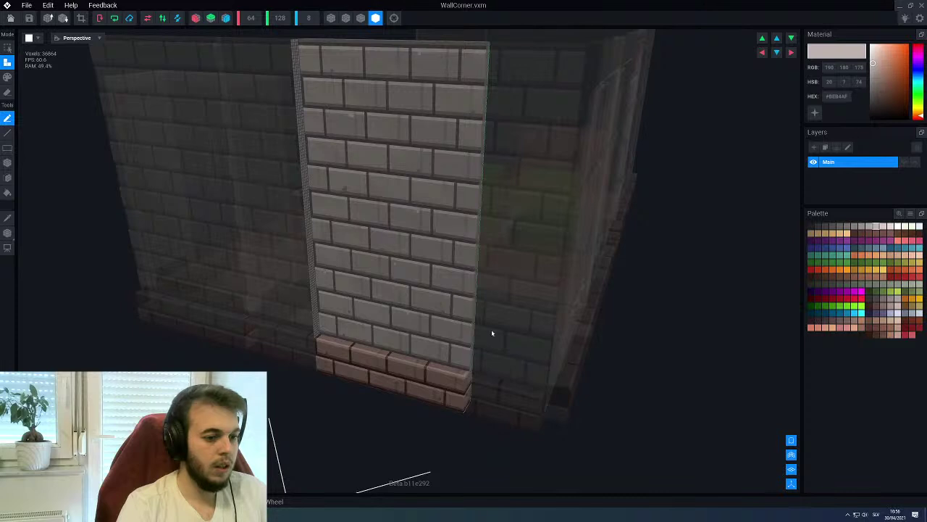
scroll(491, 332, "up", 3)
key("ctrl+z")
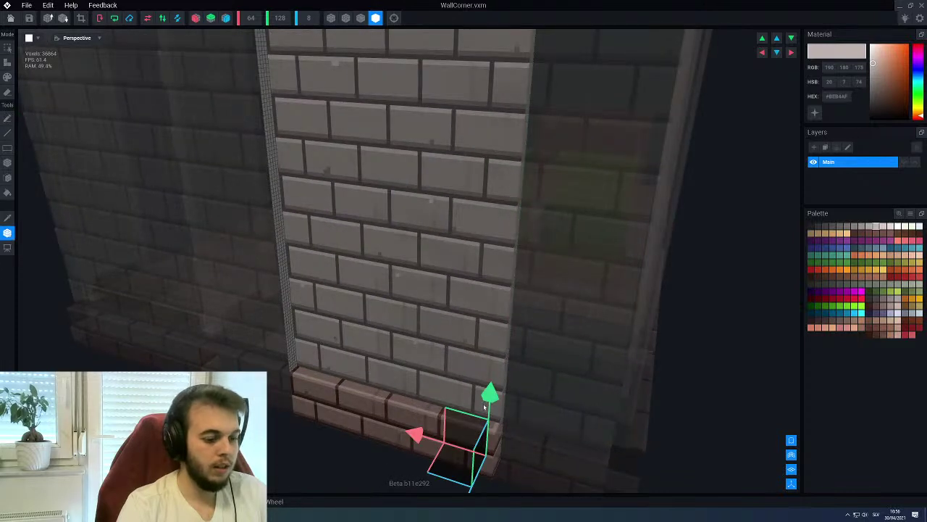
key("Escape")
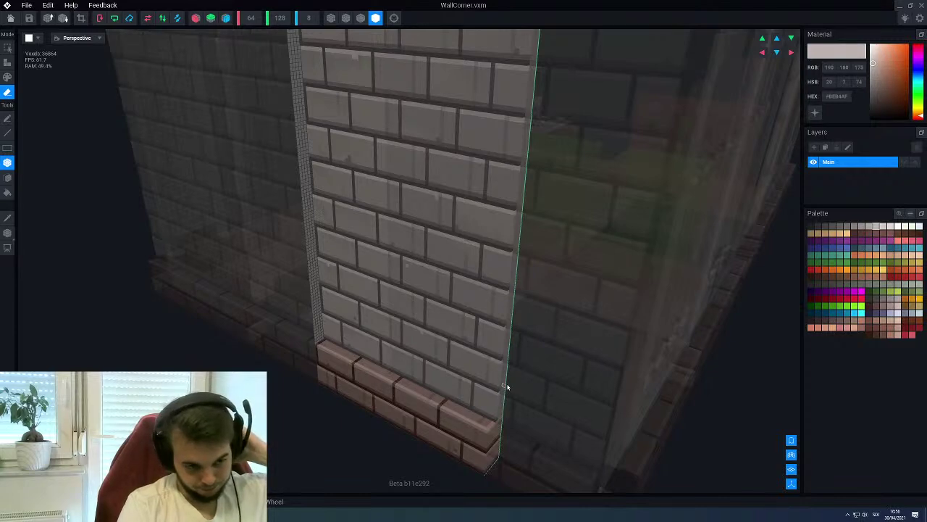
Box-select the brick face of the wall slab
right_click_drag(507, 382, 425, 352)
scroll(352, 447, "up", 3)
right_click_drag(352, 449, 306, 393)
scroll(286, 397, "up", 2)
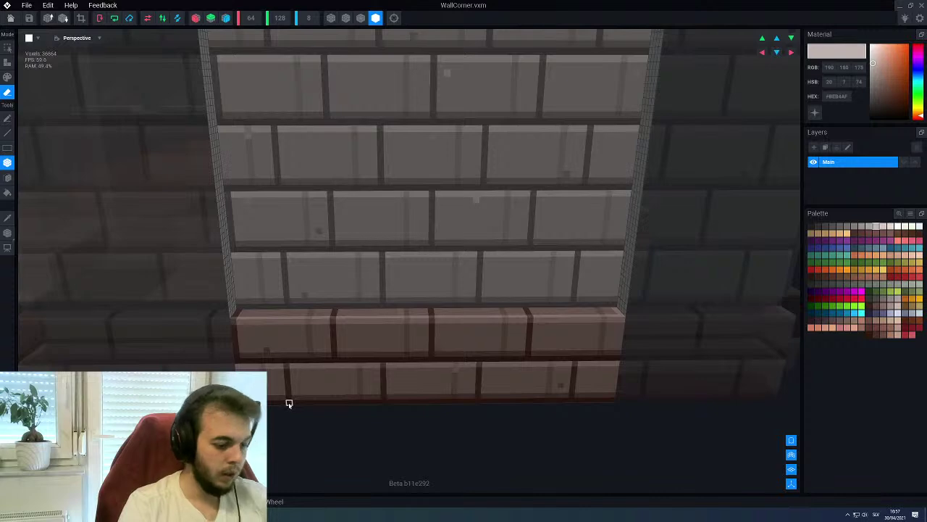
scroll(290, 406, "down", 2)
scroll(293, 407, "up", 3)
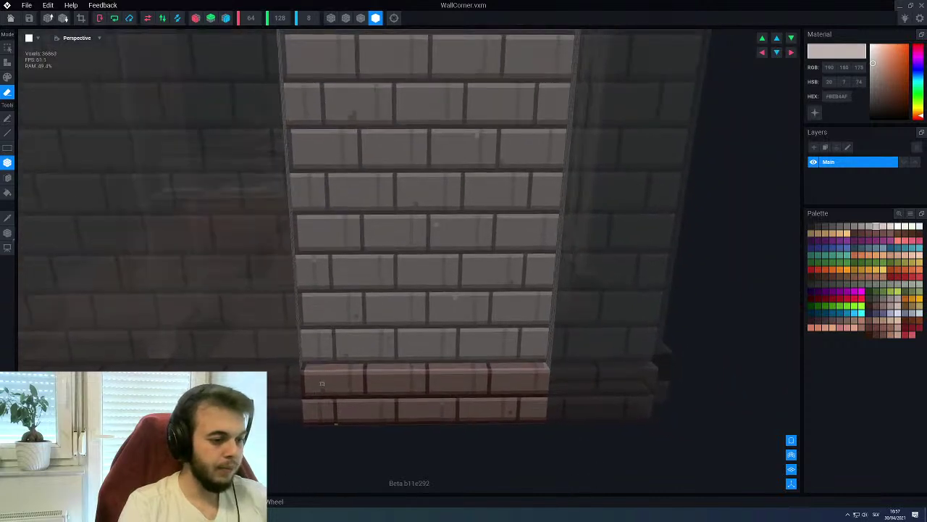
scroll(342, 406, "down", 2)
left_click_drag(349, 435, 542, 133)
right_click_drag(514, 148, 480, 159)
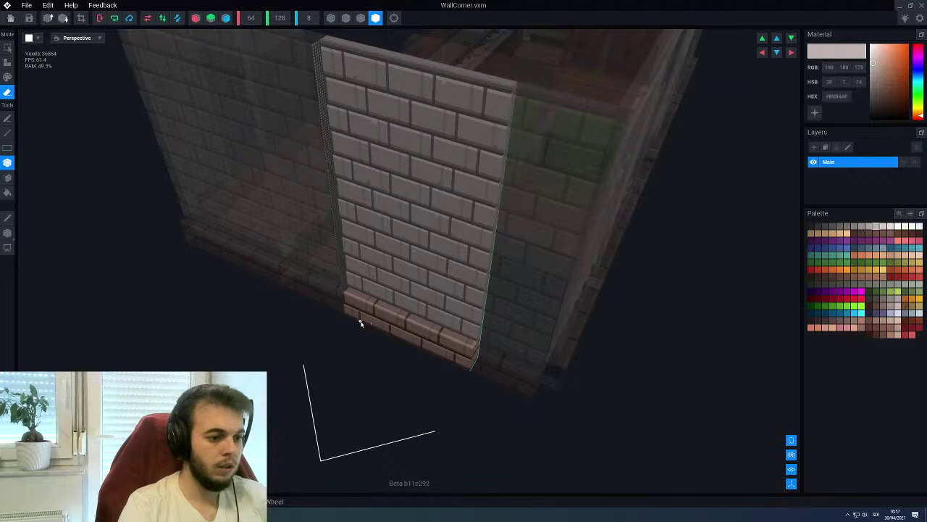
left_click_drag(363, 320, 516, 87)
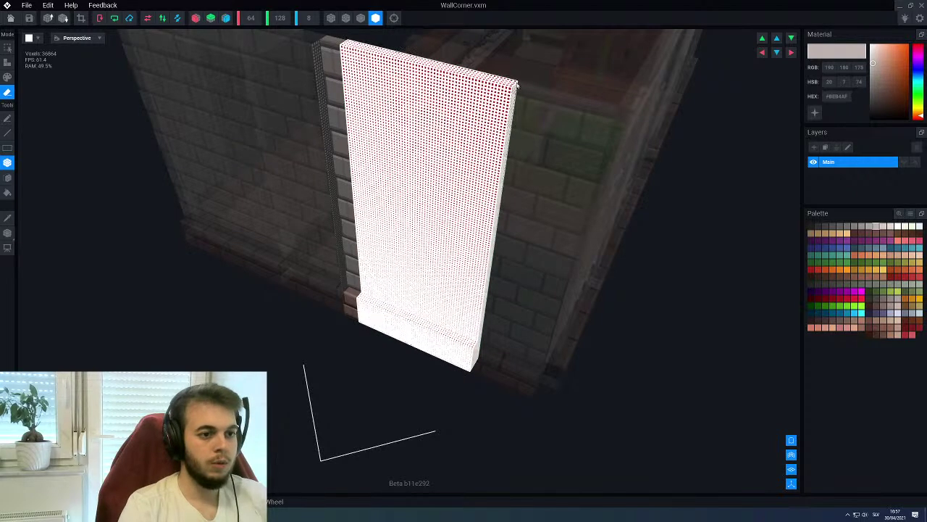
Crop WallCorner down to the boxed slab region
left_click(516, 86)
key("f")
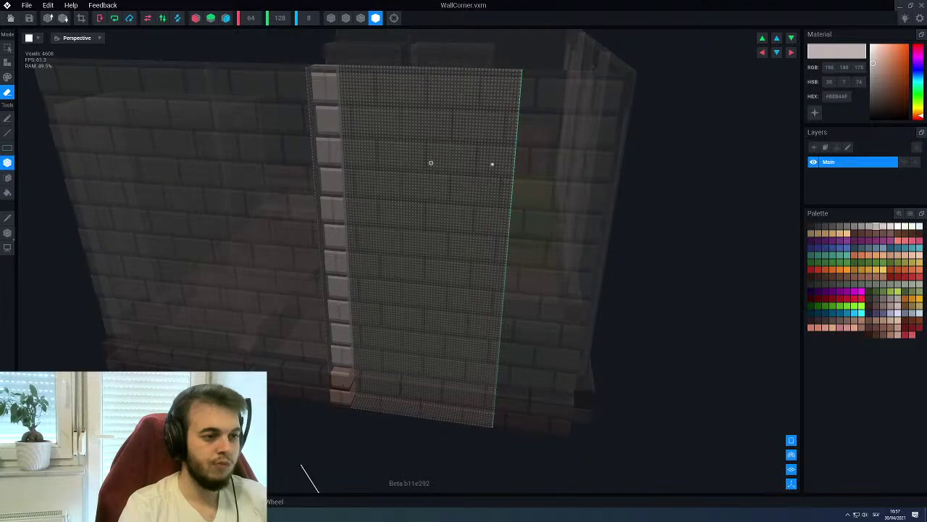
left_click(82, 18)
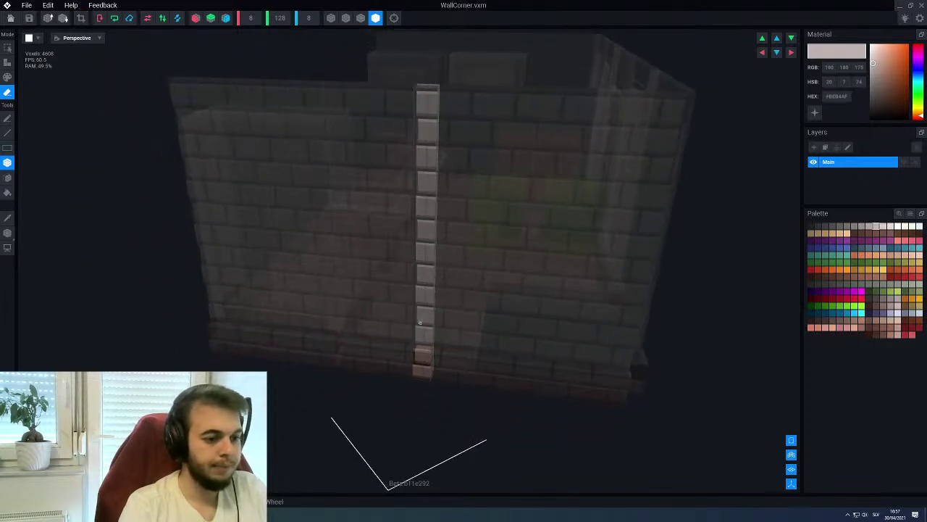
Slide the cropped slab left to offset 5.0 and close the model
key("t")
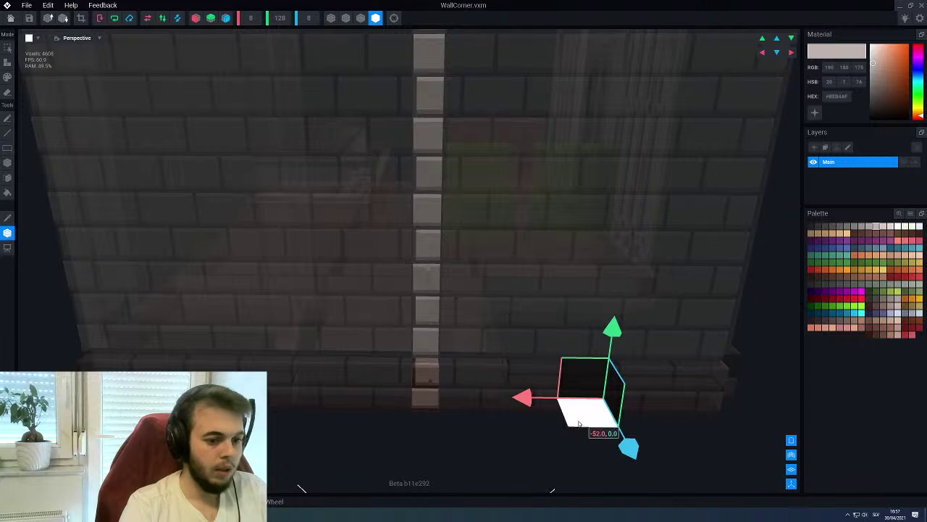
left_click_drag(525, 398, 347, 400)
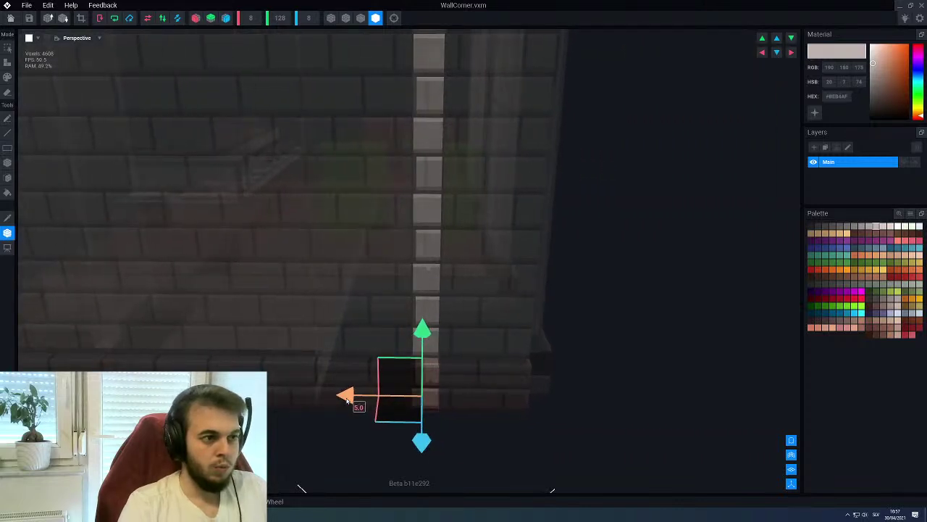
left_click_drag(348, 400, 348, 403)
key("alt+F4")
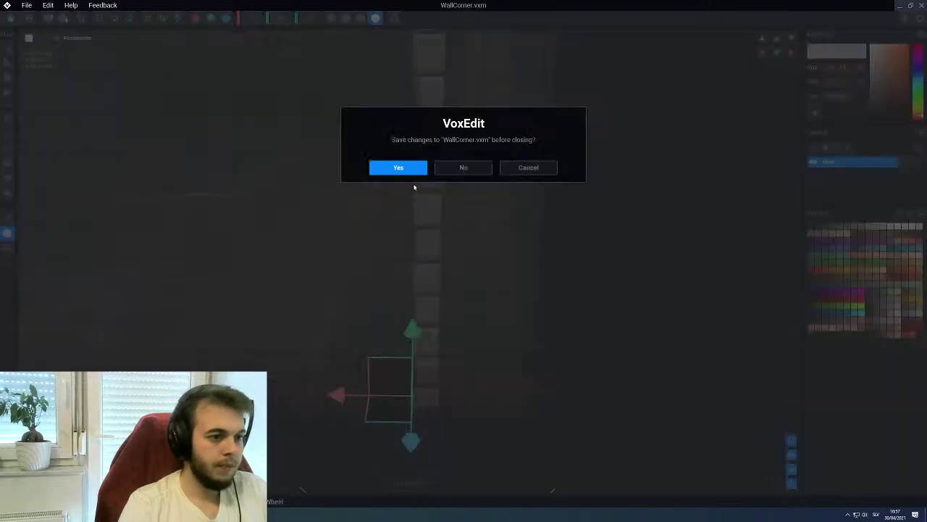
Save WallCorner and shift the wall-corner piece along X in the Gun Shop scene
left_click(399, 168)
left_click(84, 252)
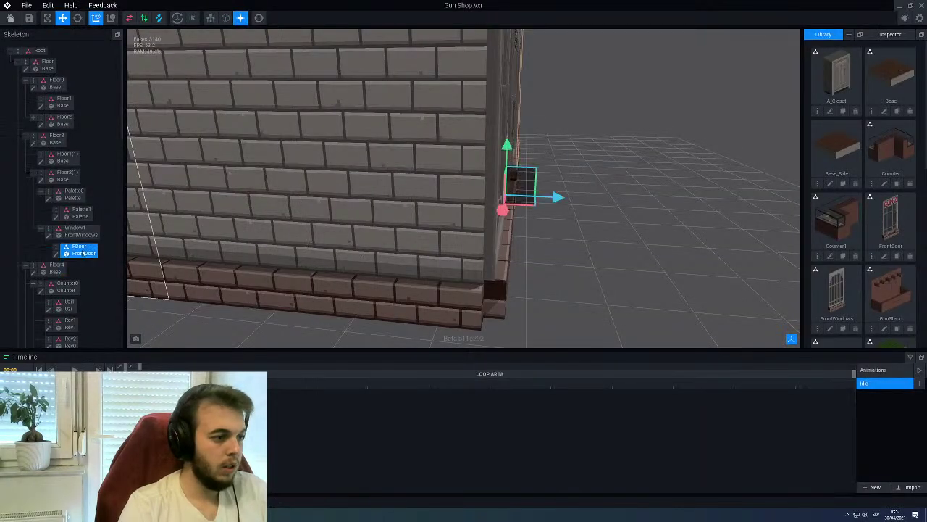
left_click(459, 317)
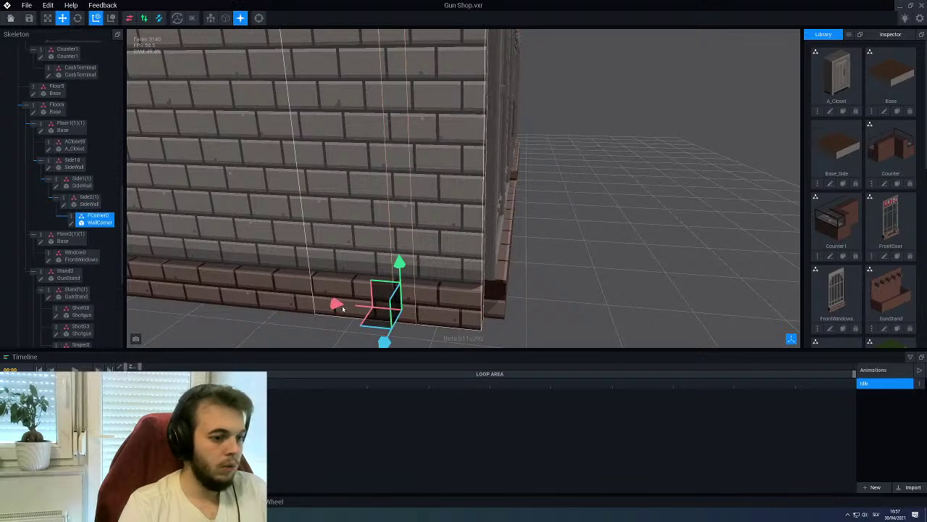
left_click_drag(331, 302, 415, 311)
right_click_drag(415, 312, 463, 205)
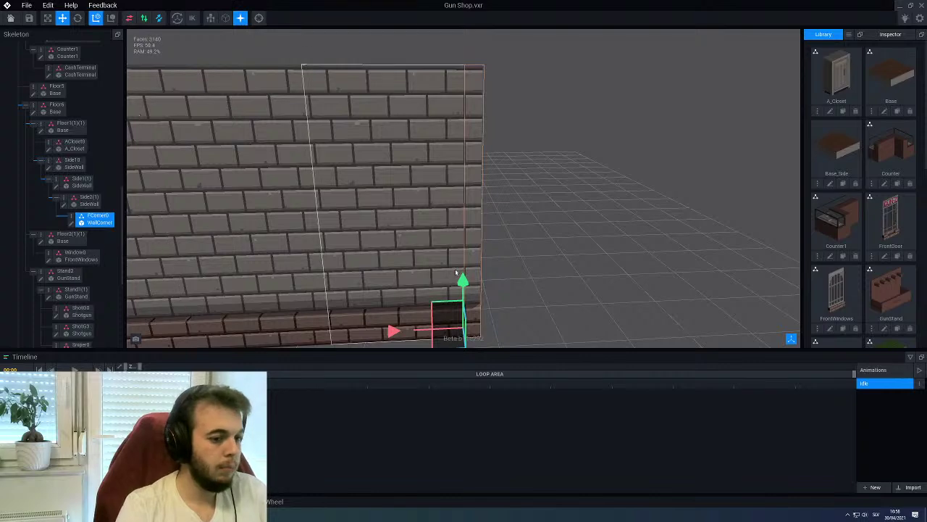
Reselect the wall-corner piece and reopen WallCorner.vxm for voxel editing
left_click(548, 268)
right_click_drag(548, 268, 416, 201)
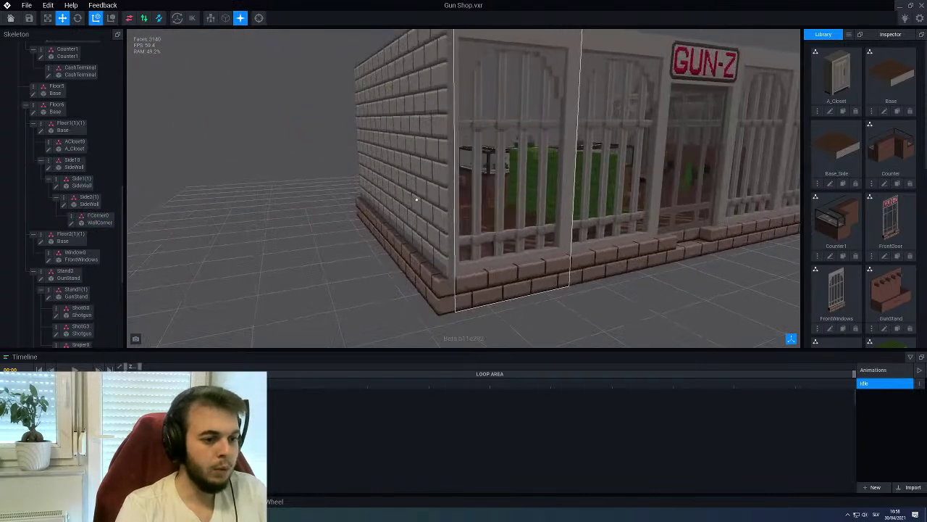
left_click(444, 278)
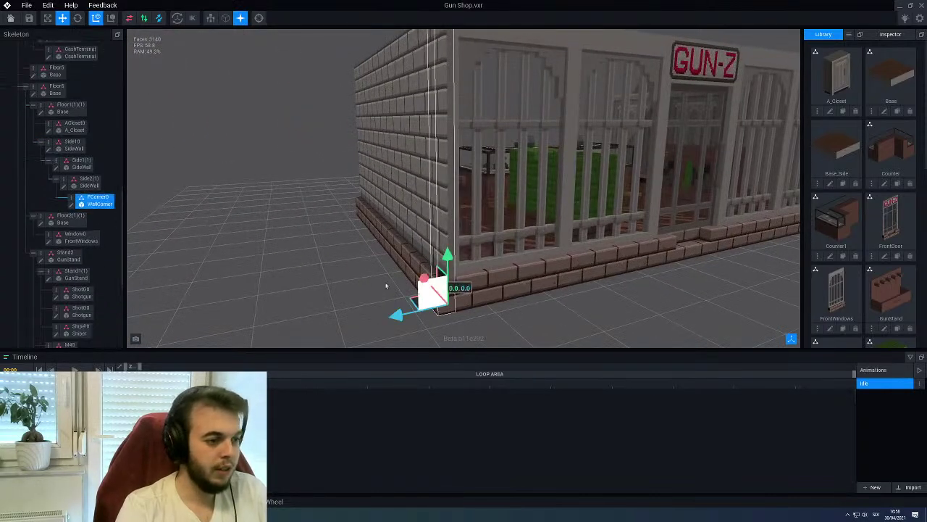
double_click(77, 201)
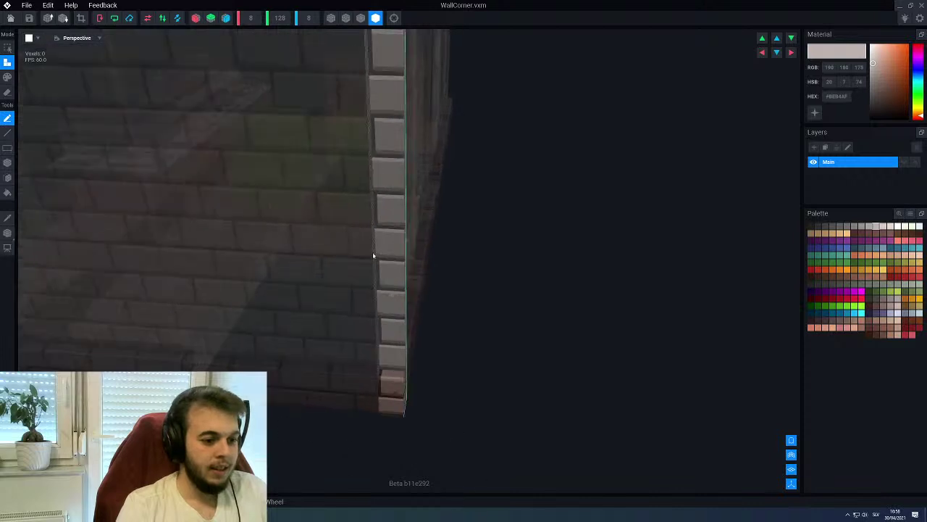
Box-erase the pillar's tall block stack, then pick the pinkish-brown base colour
mouse_move(389, 136)
right_mouse_down()
mouse_move(384, 65)
mouse_move(392, 48)
mouse_move(385, 71)
right_mouse_up()
key("e")
key("f")
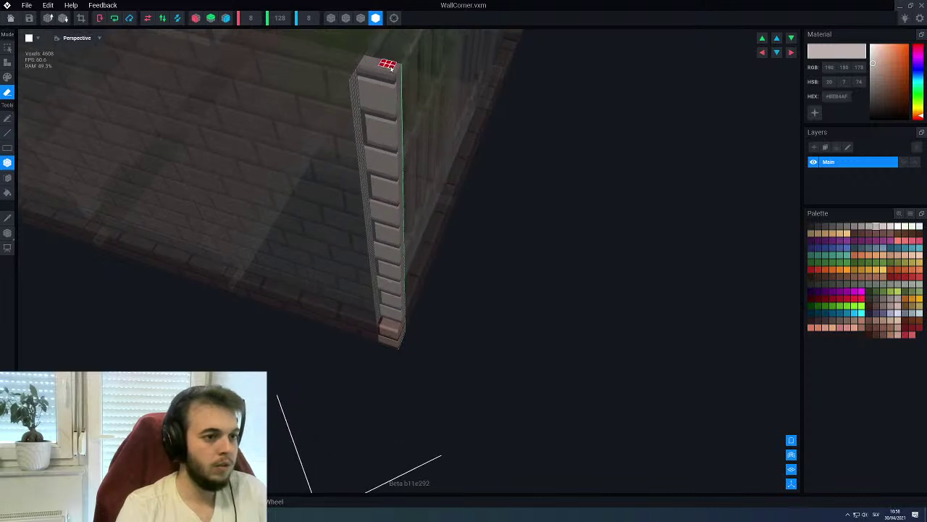
left_click_drag(393, 75, 402, 324)
scroll(392, 317, "up", 5)
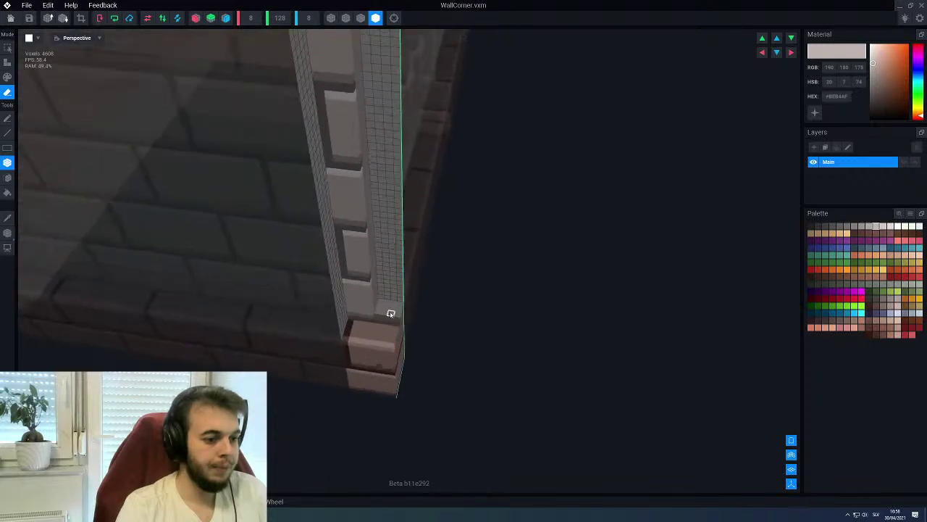
mouse_move(387, 325)
right_mouse_down()
mouse_move(362, 325)
mouse_move(372, 339)
right_mouse_up()
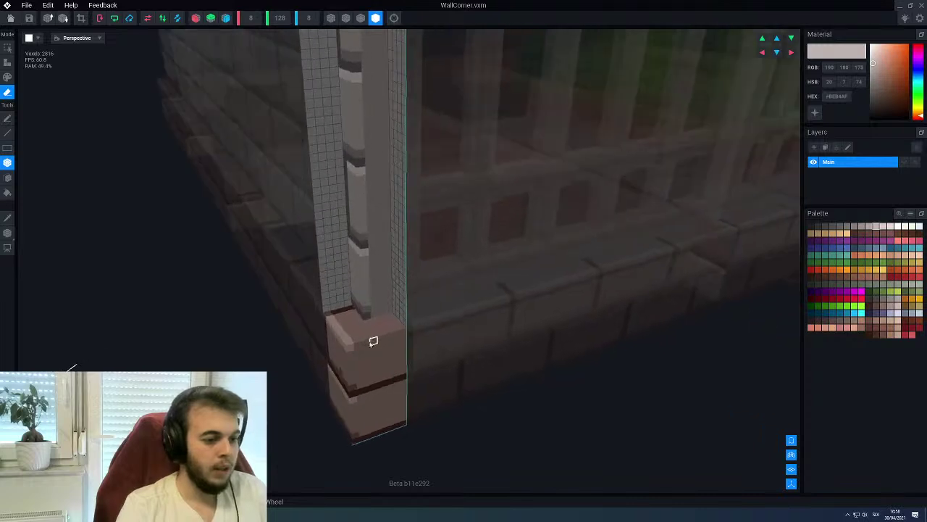
left_click(350, 347, "alt")
Paint dark brown line stripes along the column's bottom rows
key("p")
key("l")
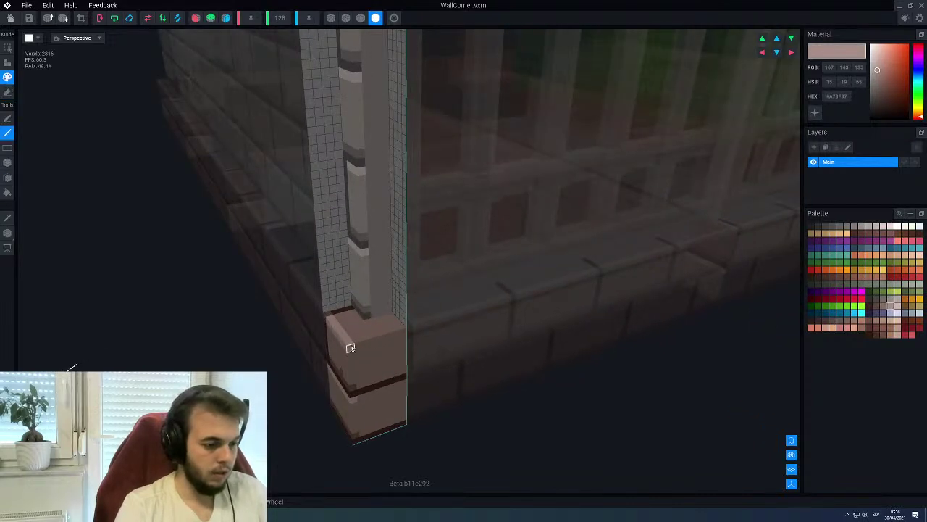
right_click_drag(404, 334, 346, 338)
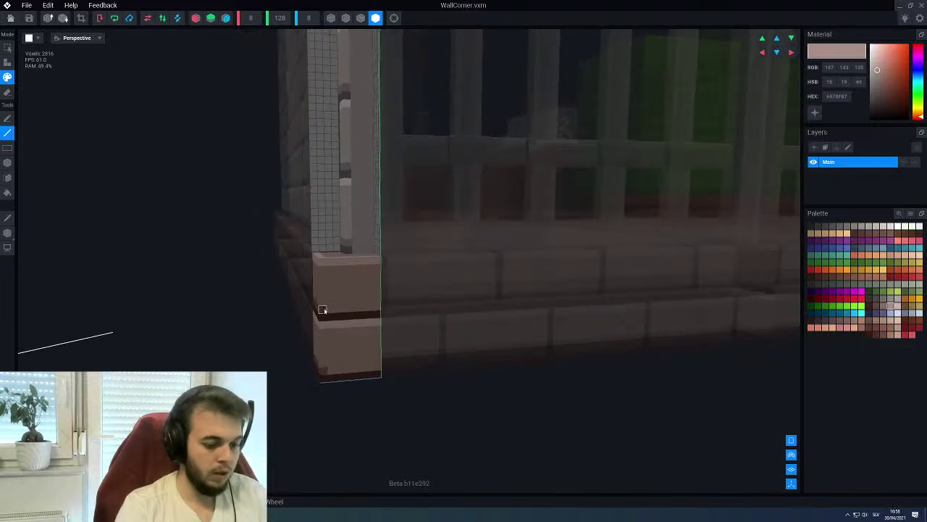
left_click(327, 310, "alt")
left_click_drag(327, 310, 374, 308)
left_click_drag(327, 371, 366, 369)
right_click_drag(376, 366, 382, 324)
scroll(383, 325, "up", 6)
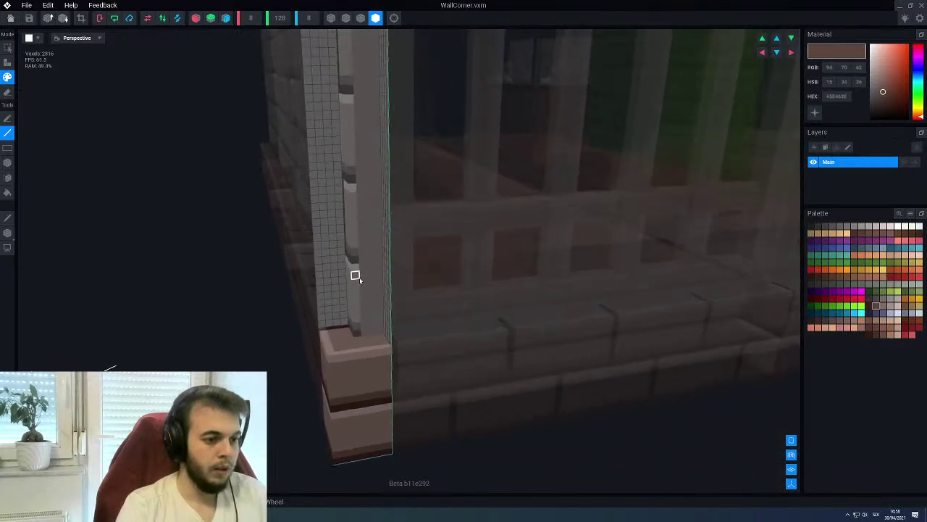
Paint a dark grey band across the column
left_click(350, 254, "alt")
right_click_drag(356, 254, 362, 251)
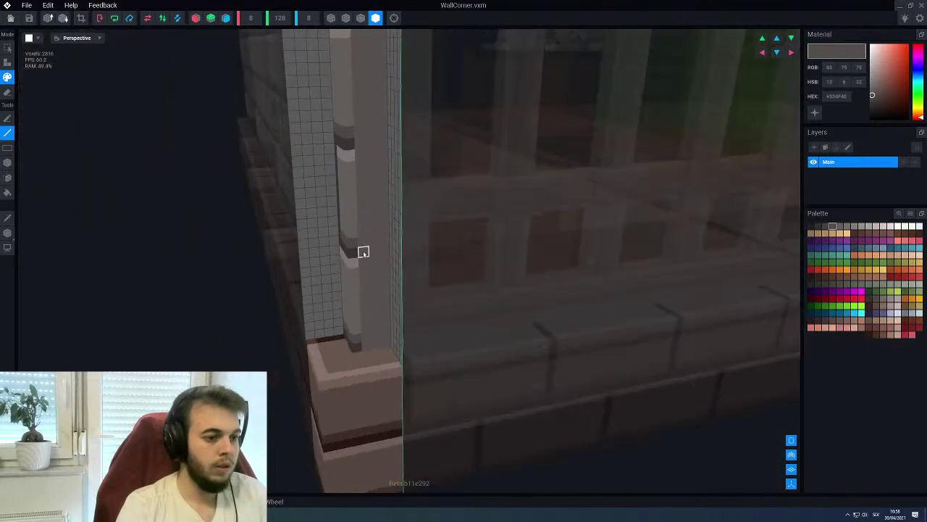
left_click_drag(356, 144, 379, 145)
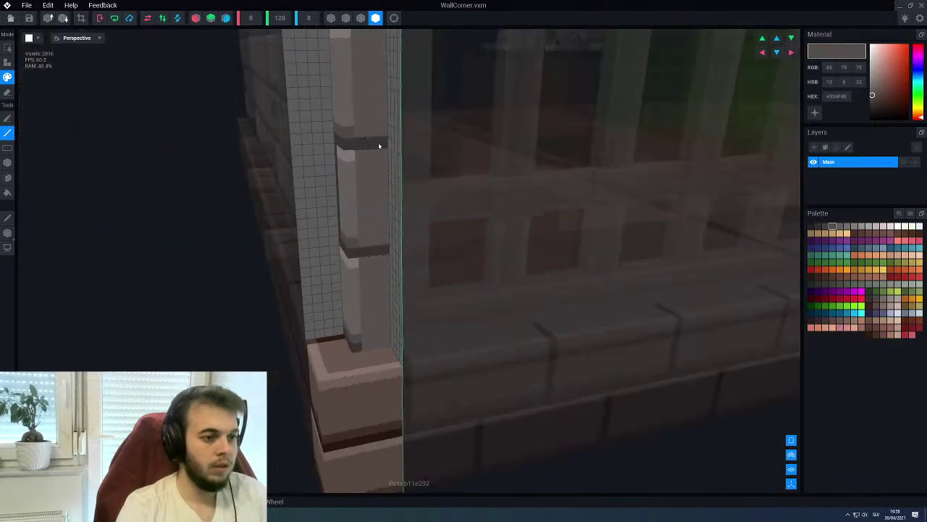
left_click(353, 310, "alt")
right_click_drag(353, 311, 360, 199)
right_click_drag(363, 363, 341, 122)
Paint a darker grey row along the column top
left_click(341, 122)
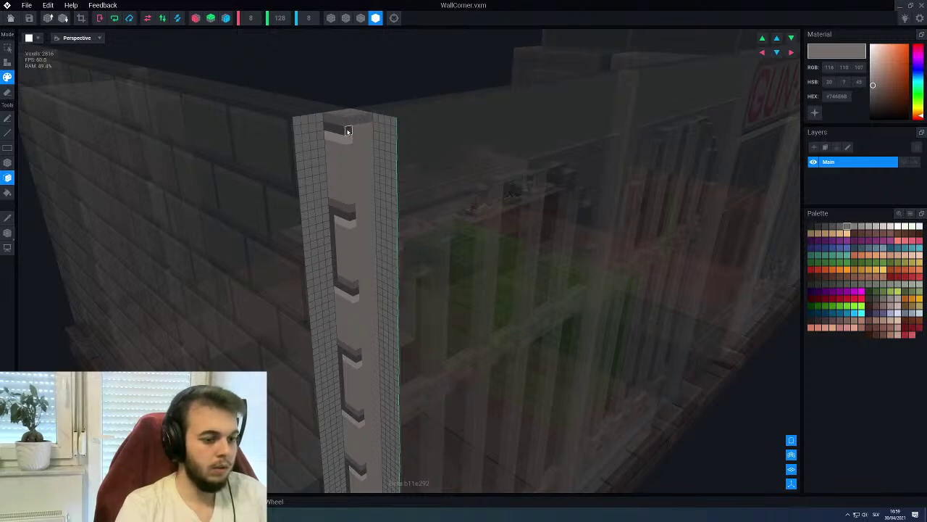
left_click(348, 130, "alt")
key("l")
right_click_drag(348, 128, 354, 128)
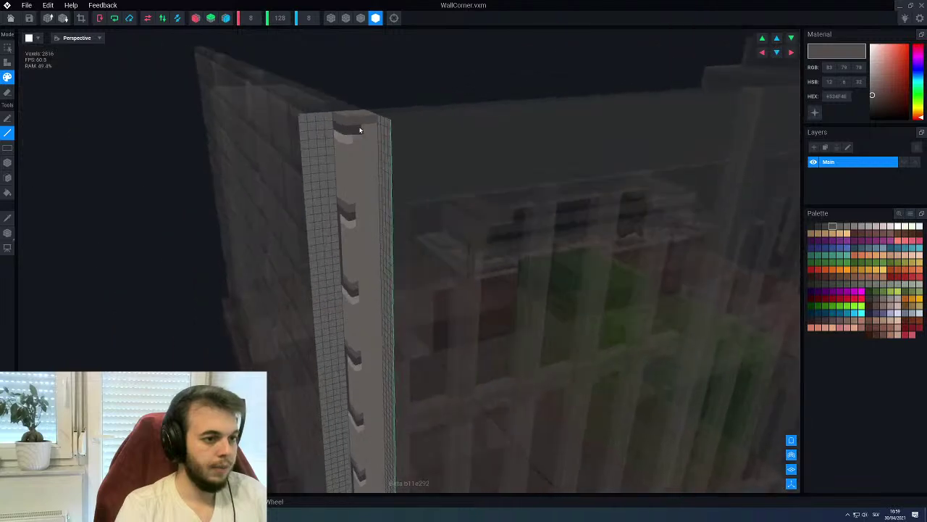
right_click_drag(358, 184, 338, 180)
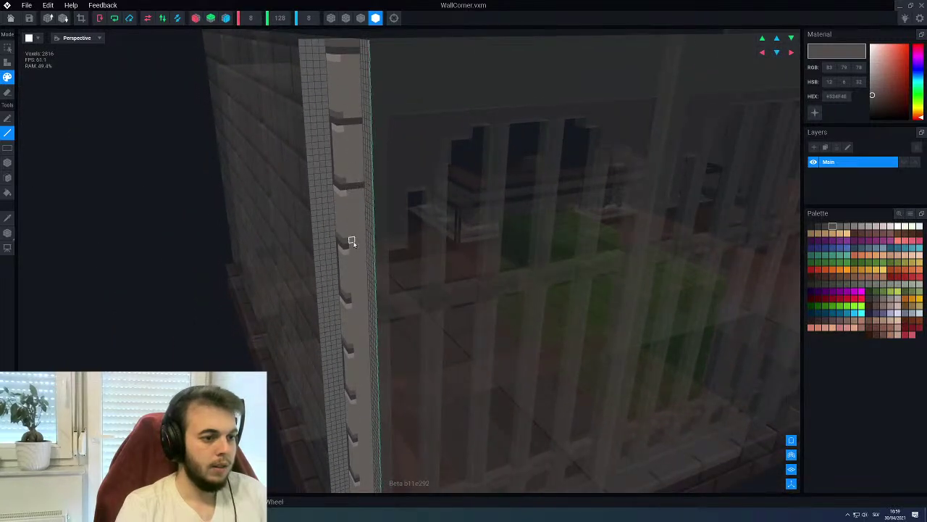
right_click_drag(363, 258, 356, 275)
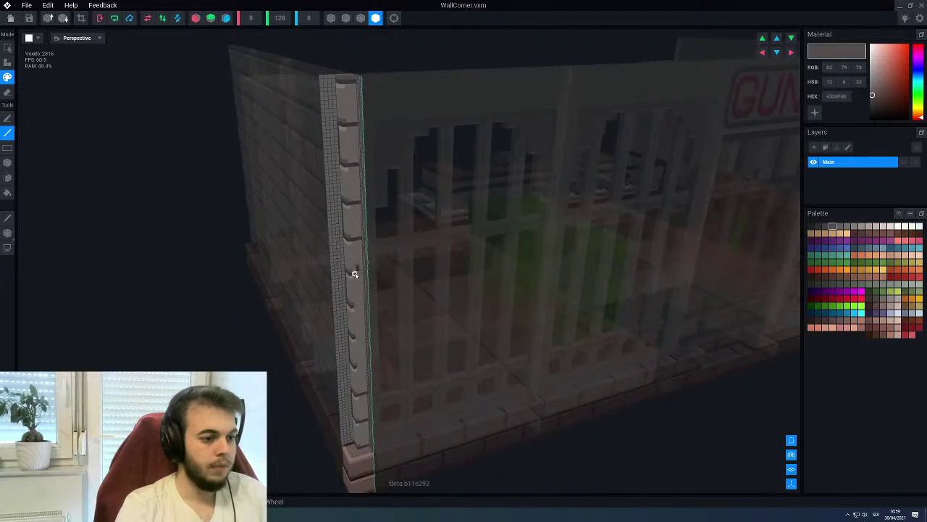
scroll(355, 274, "up", 1)
scroll(354, 273, "up", 3)
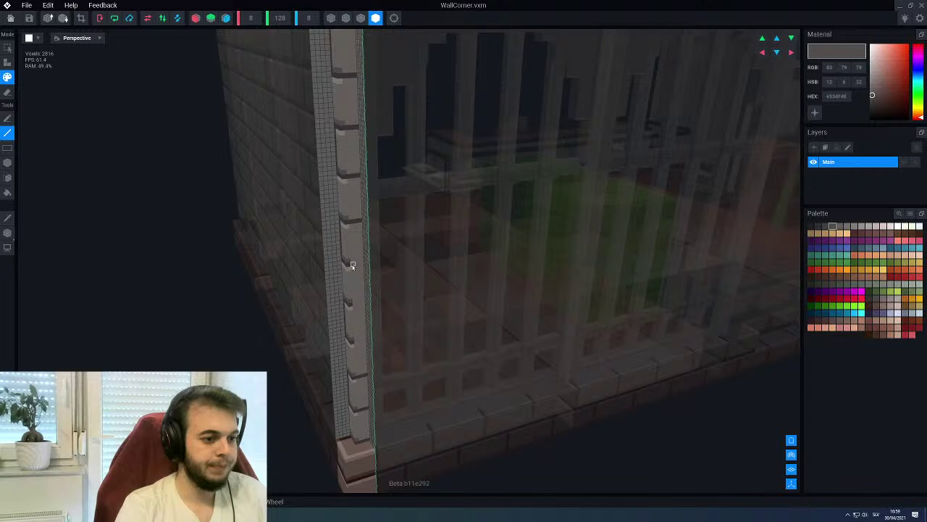
Pick the light grey and beige colours and add a brick block to the column
left_click(354, 375, "alt")
scroll(353, 375, "up", 3)
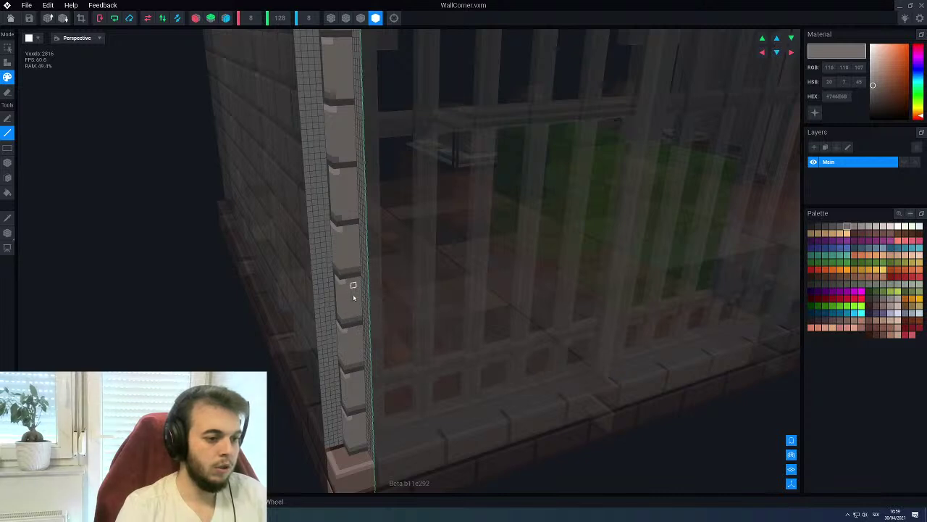
right_click_drag(351, 289, 349, 306)
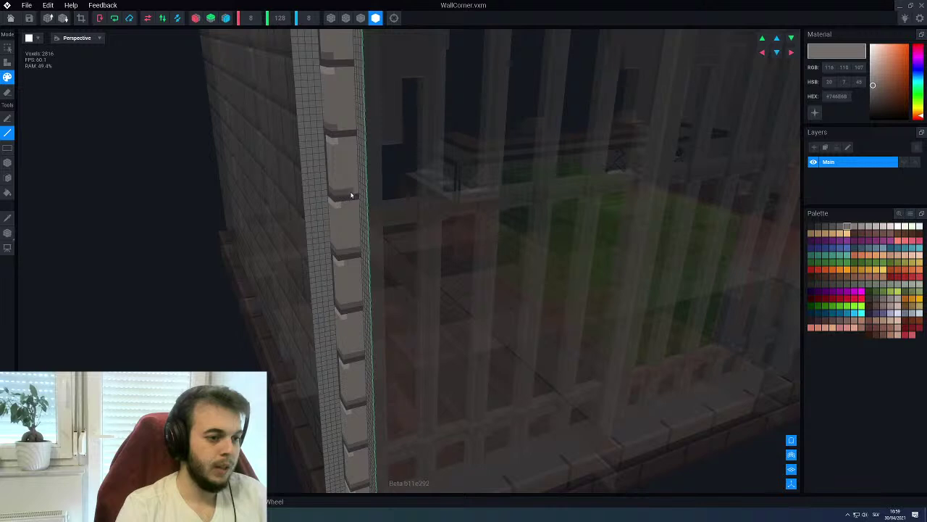
right_click_drag(355, 192, 356, 191)
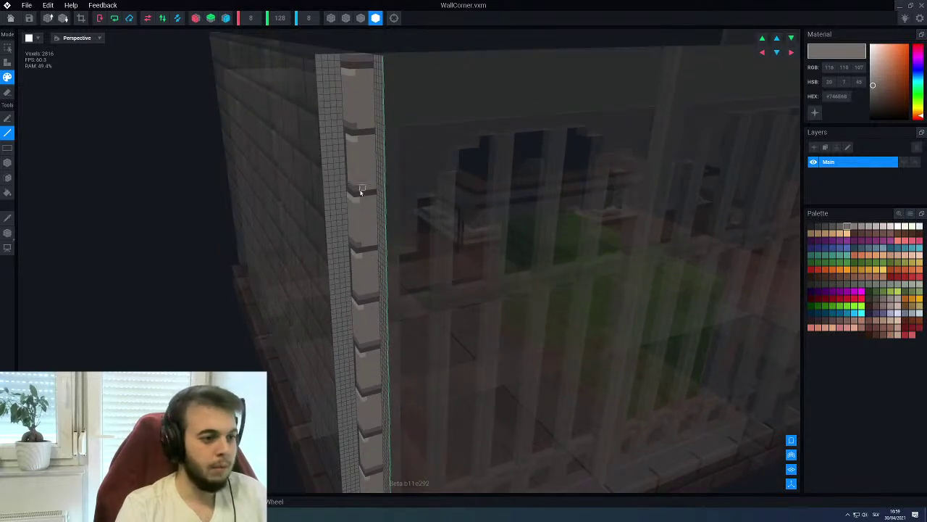
left_click(355, 134, "alt")
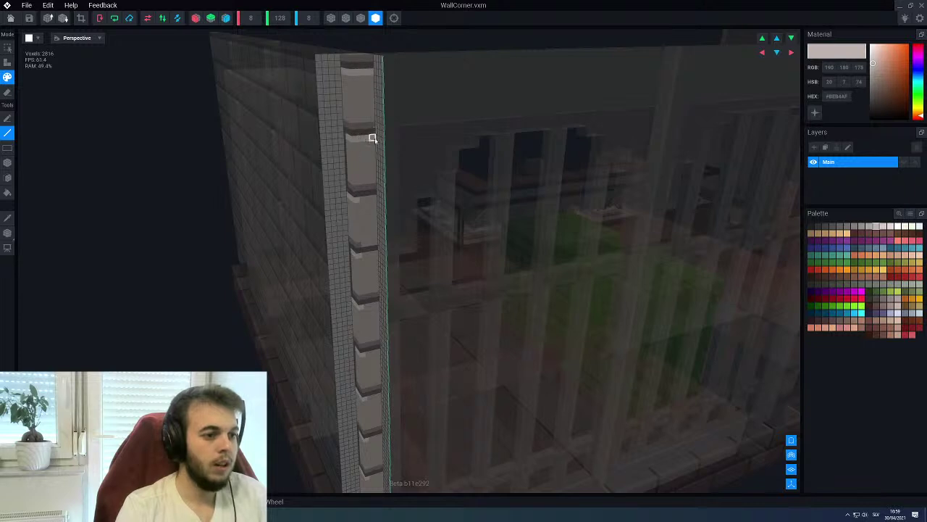
right_click_drag(373, 215, 363, 189)
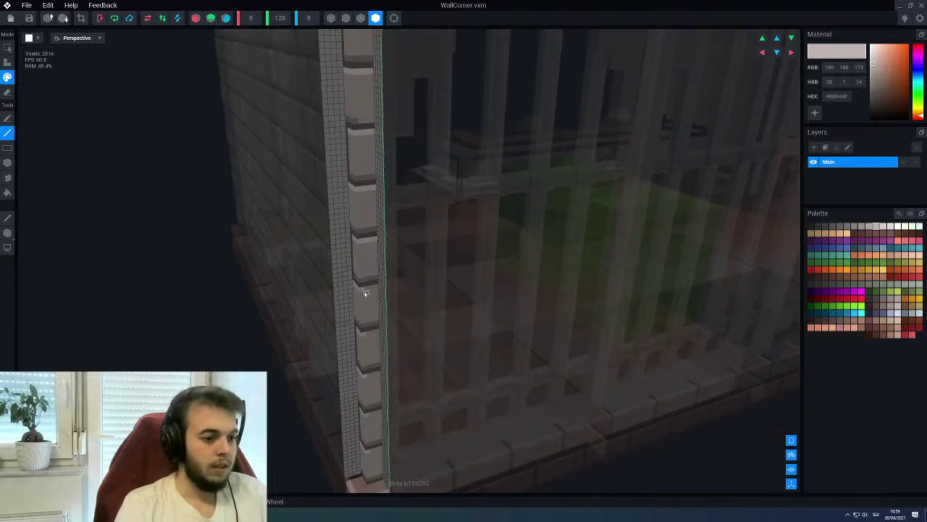
right_click_drag(378, 287, 378, 250)
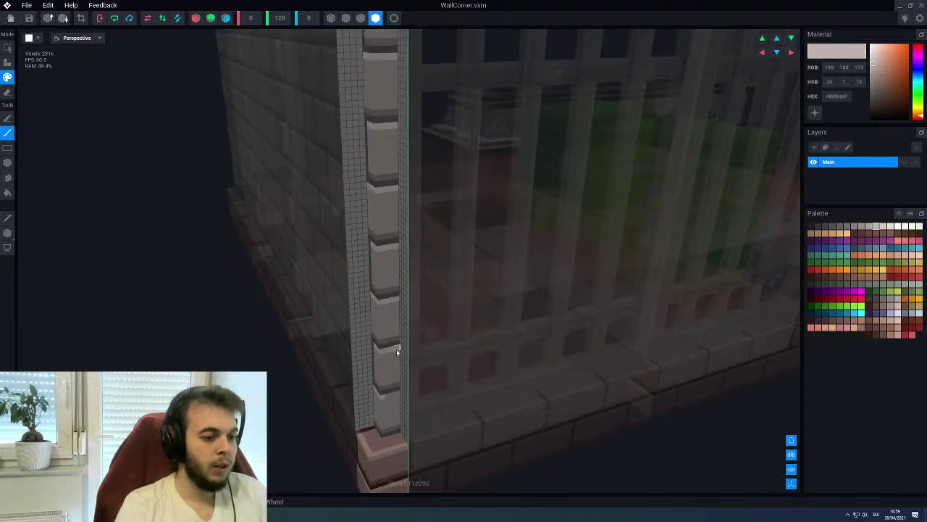
right_click_drag(399, 390, 335, 185)
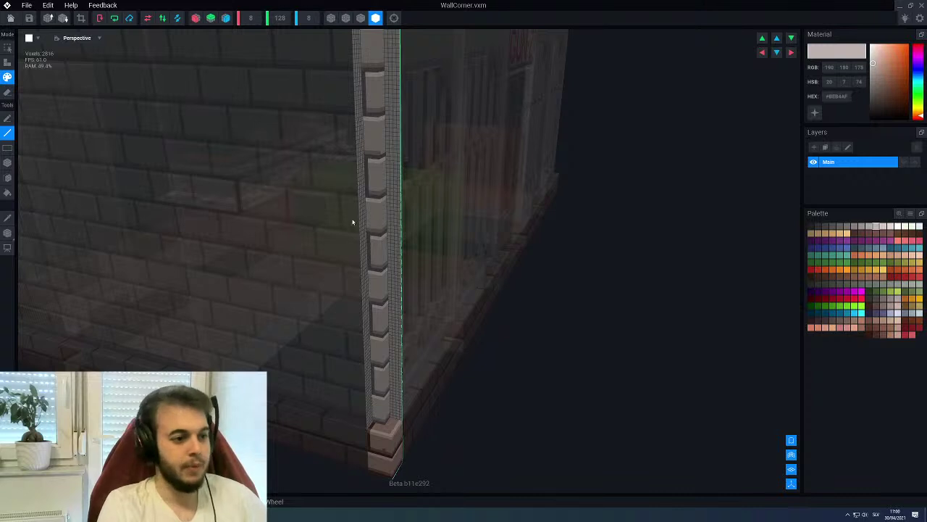
left_click(373, 138)
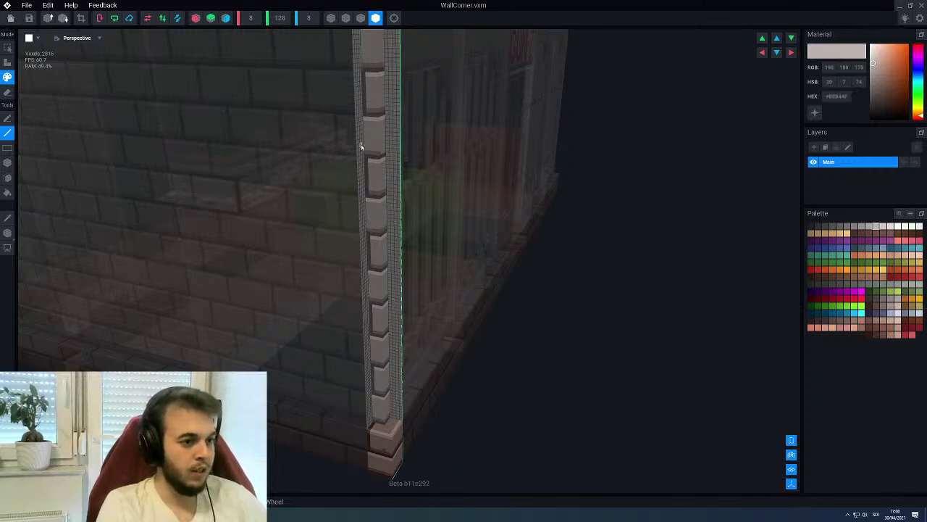
right_click_drag(360, 146, 362, 141)
right_click_drag(368, 180, 362, 179)
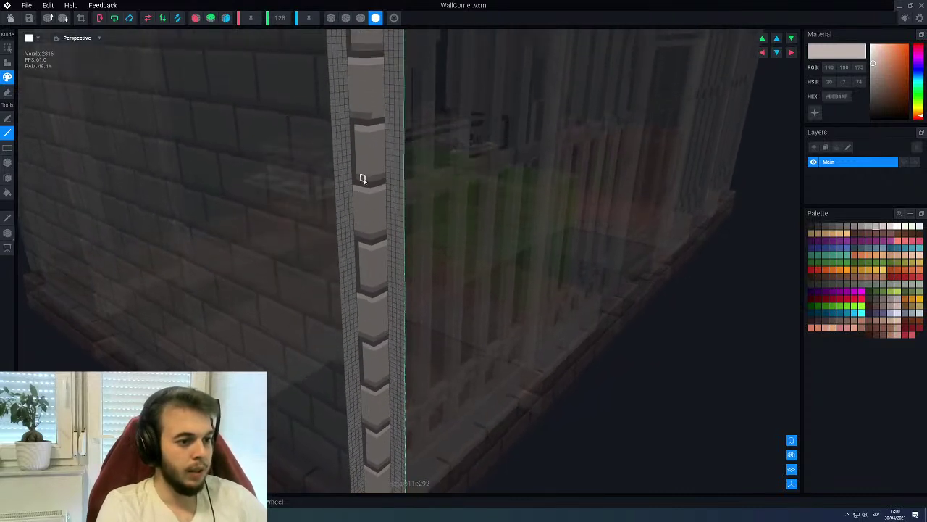
Choose a darker grey, change painting tool, and view the column from above
left_click(364, 116, "alt")
key("f")
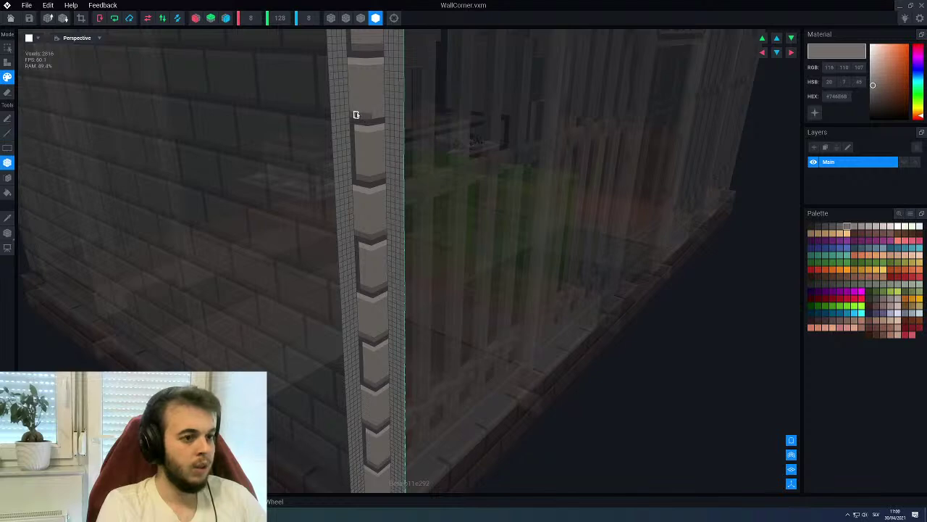
scroll(371, 194, "down", 2)
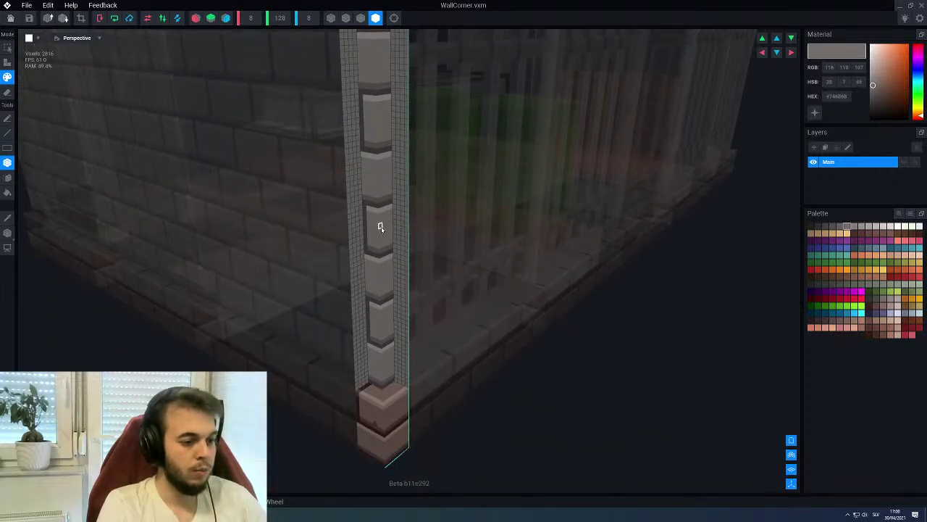
scroll(380, 228, "up", 2)
scroll(376, 226, "up", 2)
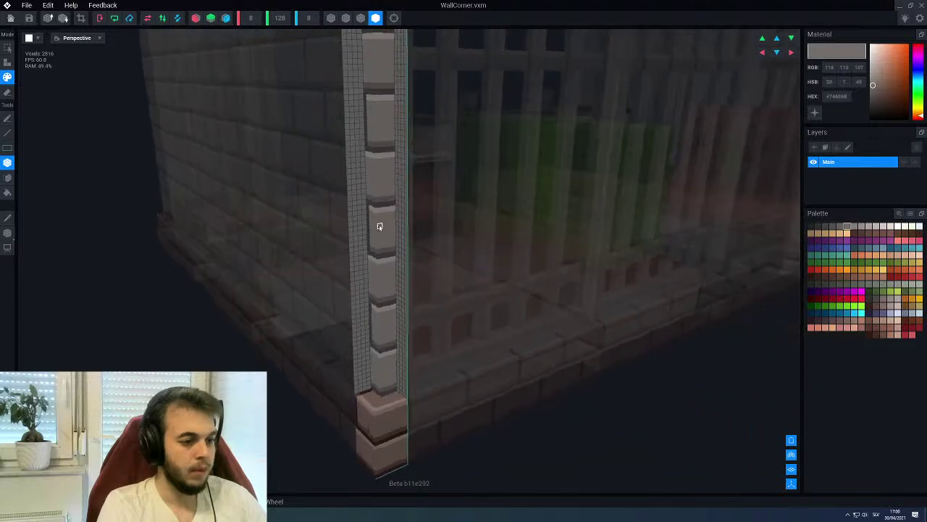
right_click_drag(380, 232, 398, 280)
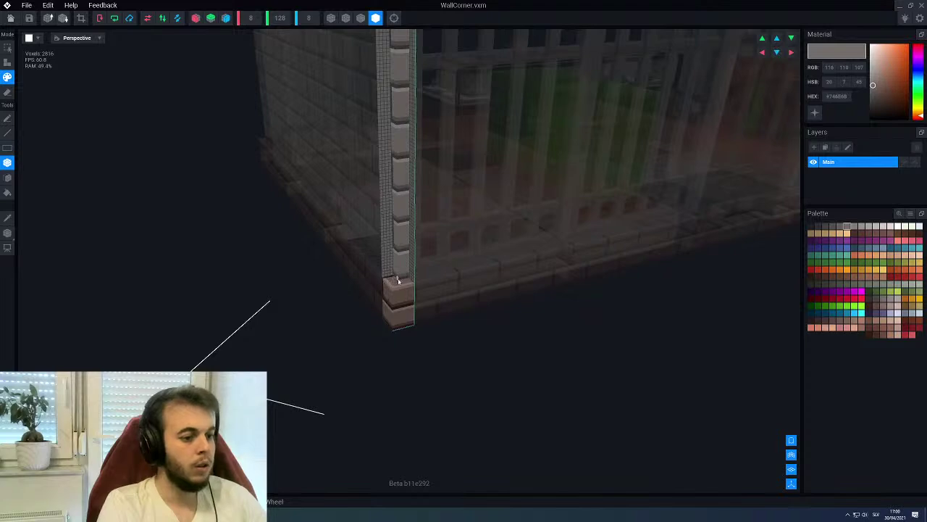
Save the corner column and inspect the shop's brick corner from outside
key("alt+F4")
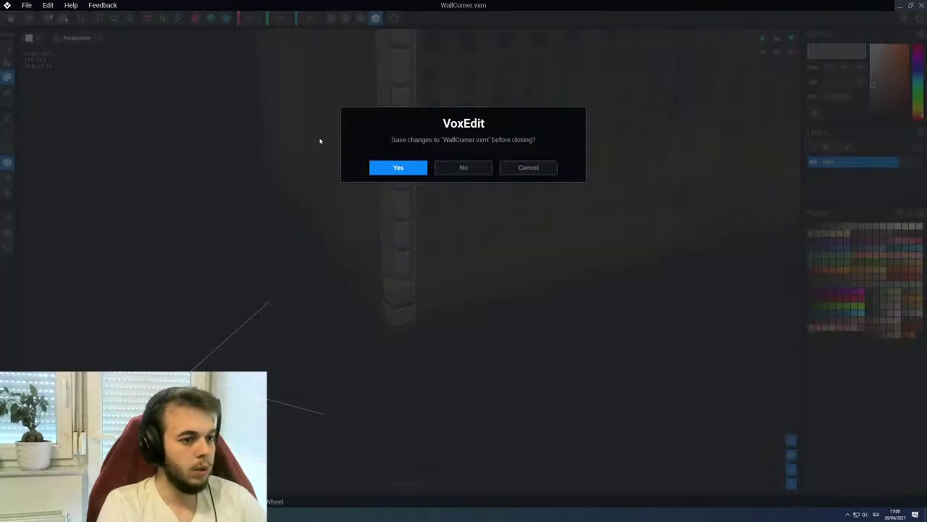
left_click(384, 164)
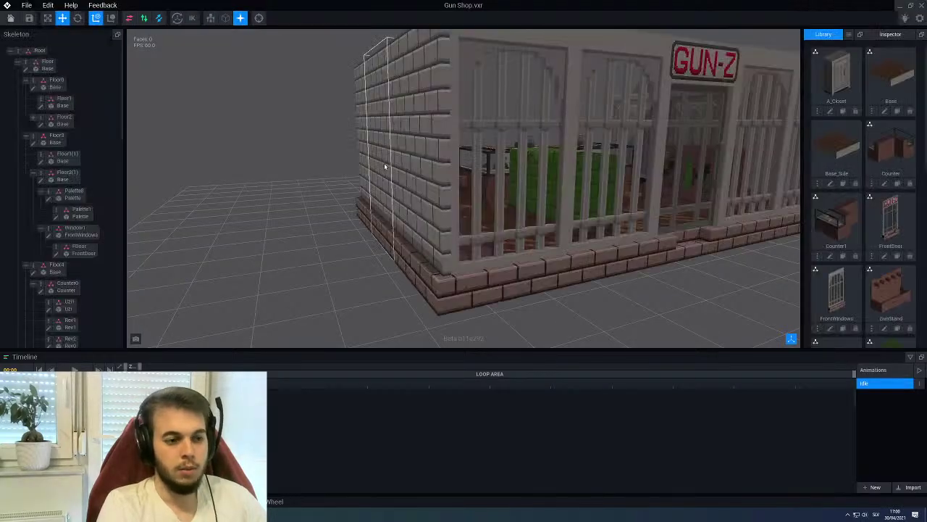
right_click_drag(434, 241, 463, 207)
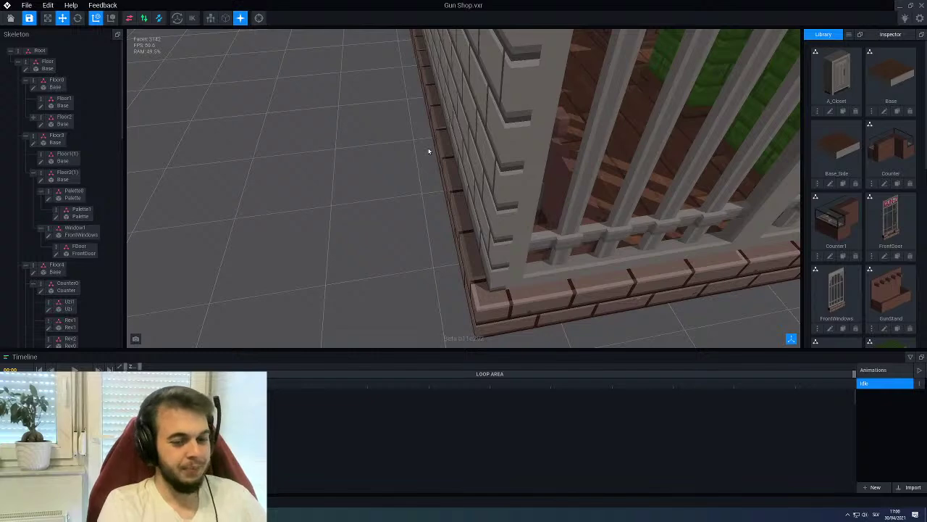
scroll(429, 150, "up", 1)
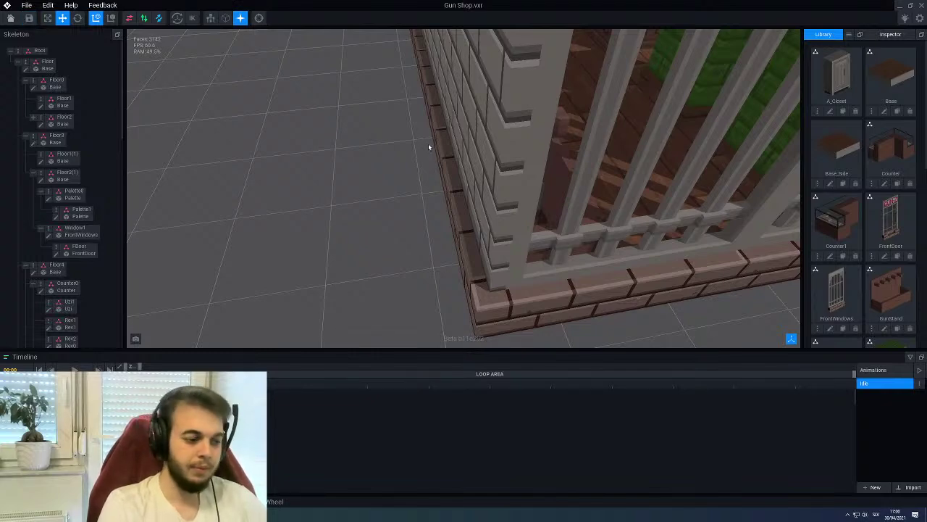
right_click_drag(428, 148, 725, 262)
scroll(464, 189, "down", 5)
right_click_drag(406, 160, 455, 100)
Look over the shop interior toward the back fence, then start a GunStand clone
scroll(431, 109, "up", 3)
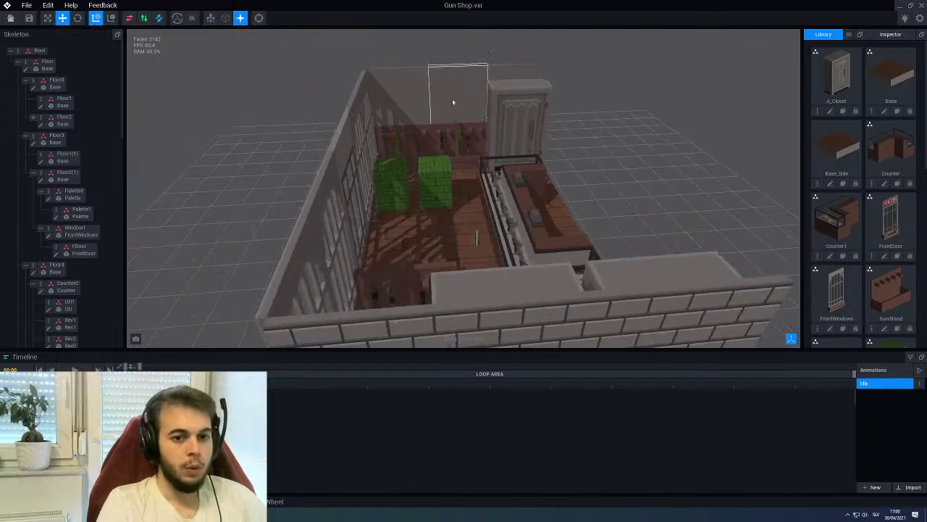
scroll(455, 99, "up", 6)
right_click_drag(432, 143, 411, 133)
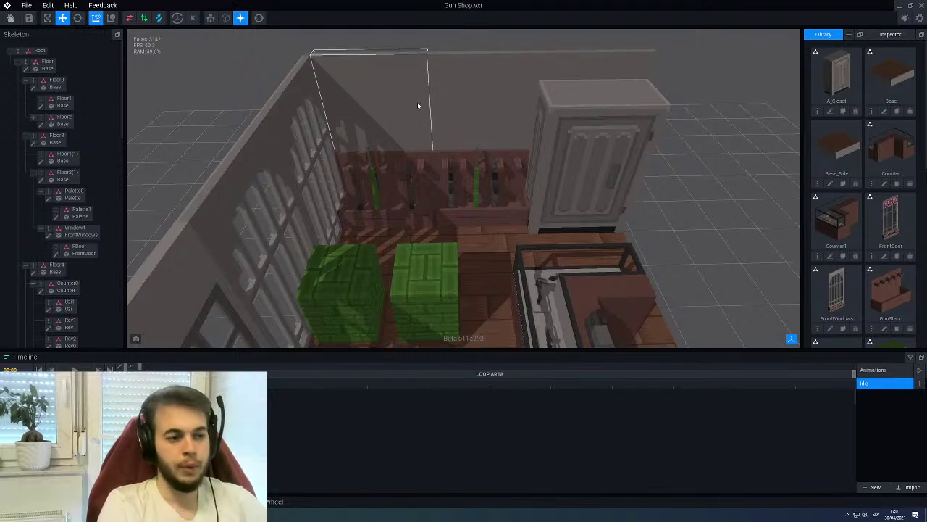
scroll(454, 210, "down", 5)
scroll(454, 210, "down", 5)
scroll(422, 181, "up", 5)
scroll(421, 181, "up", 2)
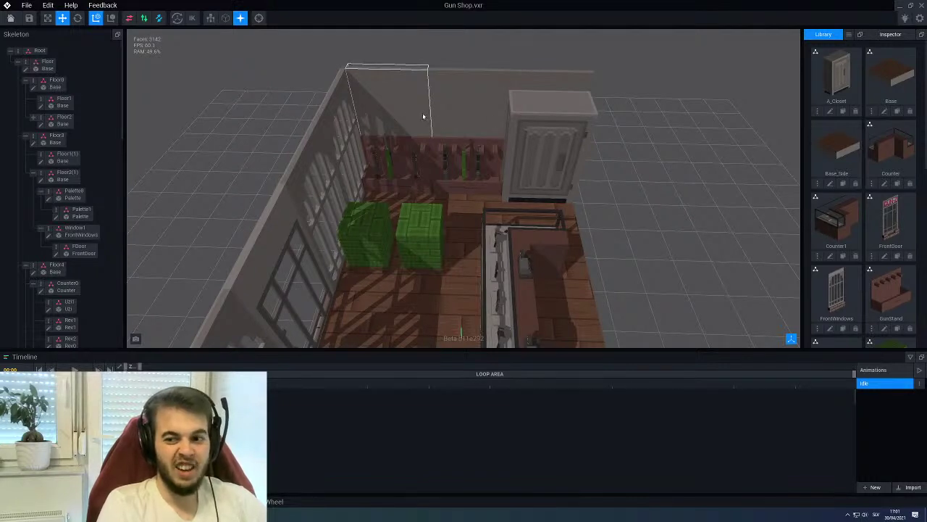
scroll(828, 192, "down", 3)
left_click(897, 220)
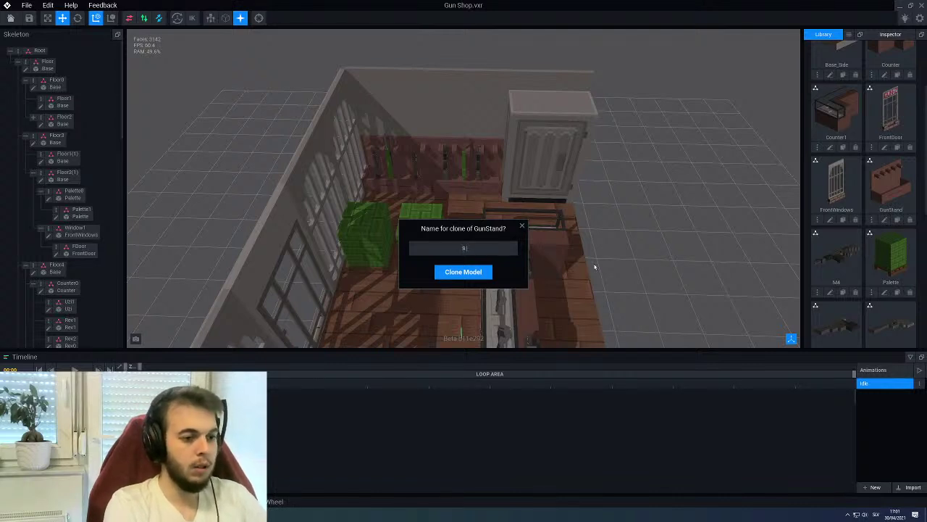
Name the GunStand copy 'Shelf' and open it for editing
type("Shelf")
key("Return")
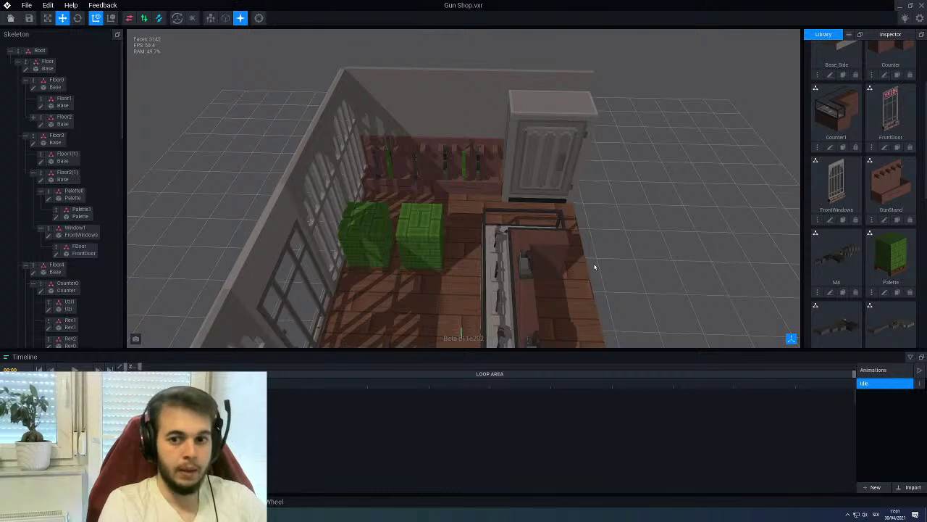
scroll(859, 183, "down", 5)
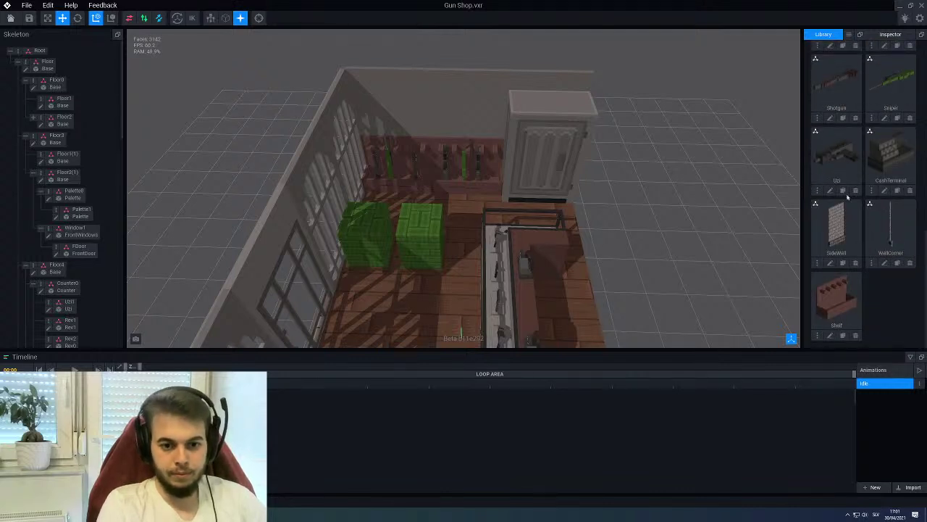
left_click(830, 334)
right_click_drag(515, 232, 427, 229)
Set the Shelf model's X width to 48, trimming it to four pegs
left_click(251, 18)
type("48")
key("Return")
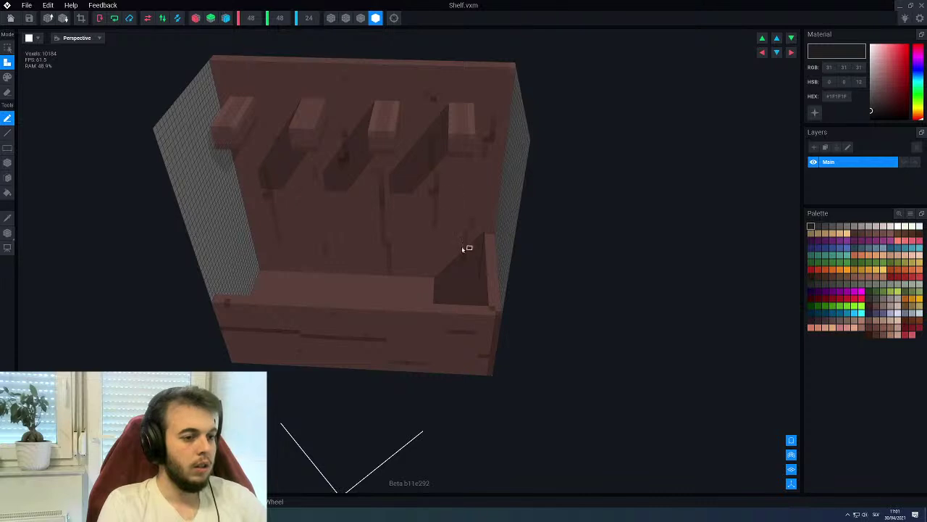
right_click_drag(468, 248, 460, 249)
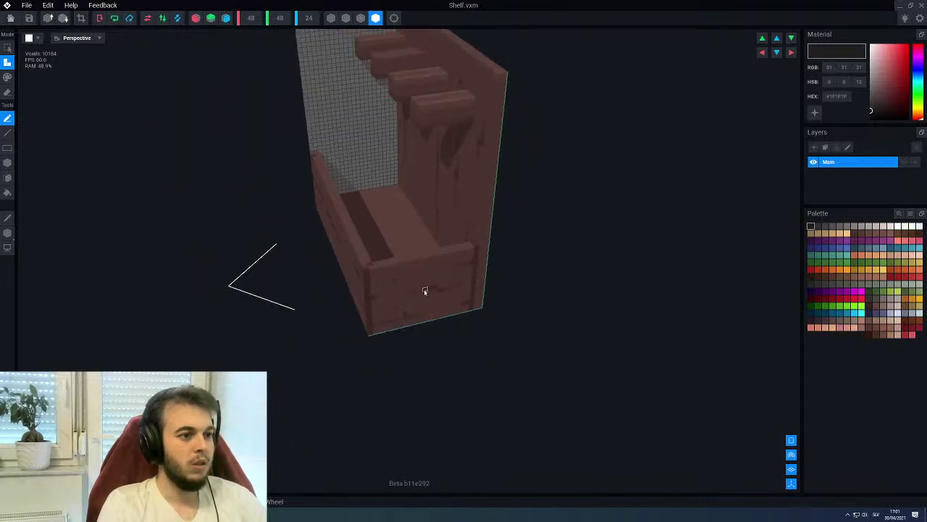
right_click_drag(344, 129, 289, 93)
mouse_move(294, 162)
right_mouse_down()
mouse_move(344, 178)
mouse_move(295, 179)
right_mouse_up()
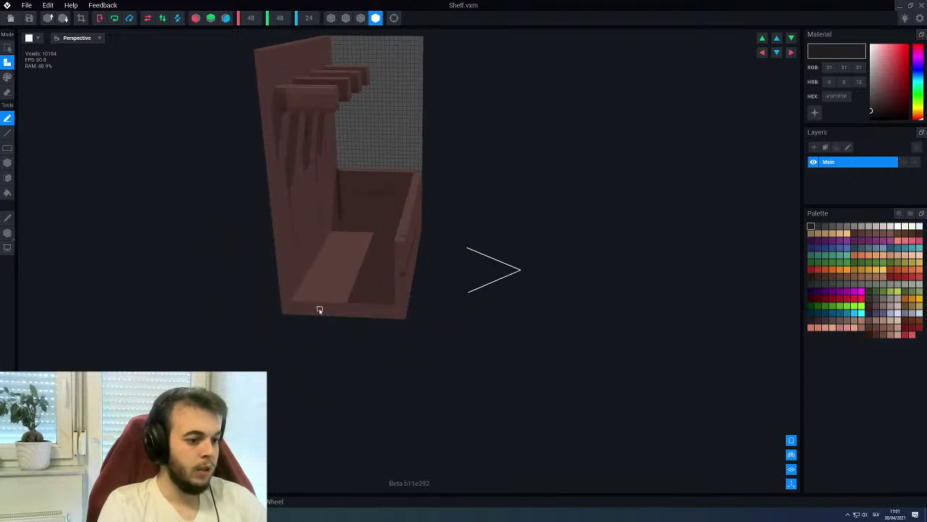
right_click_drag(312, 247, 297, 167)
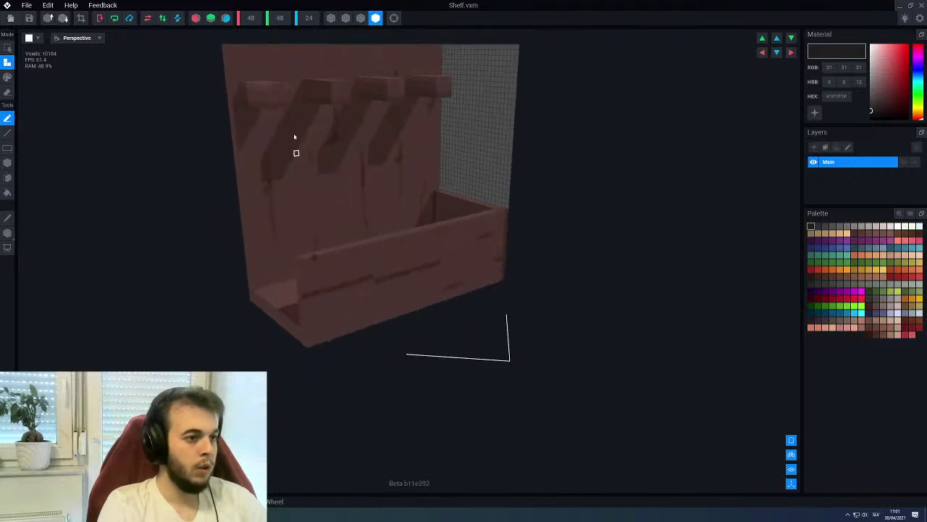
Set the height to 3 and depth to 12, flattening it into a plank
left_click(277, 19)
type("3")
key("Return")
mouse_move(406, 165)
right_mouse_down()
mouse_move(414, 162)
mouse_move(400, 164)
right_mouse_up()
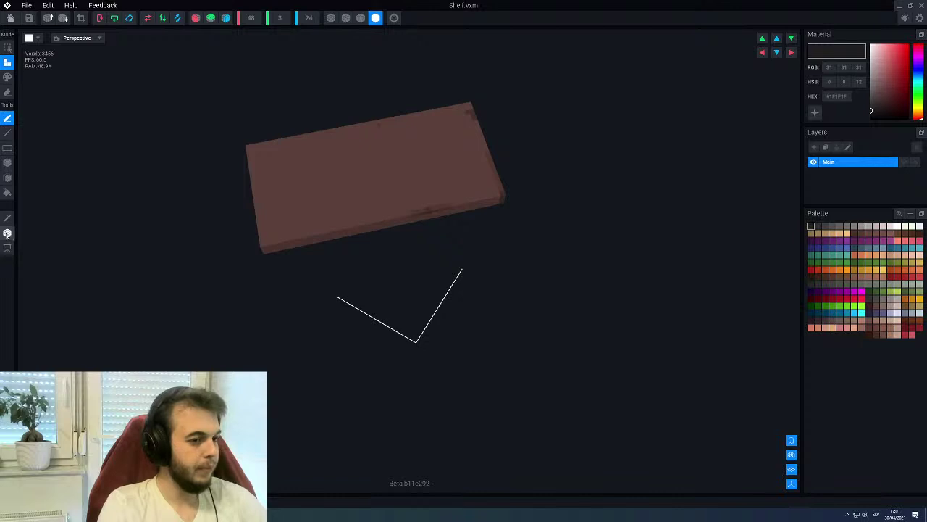
left_click(307, 19)
type("12")
key("Return")
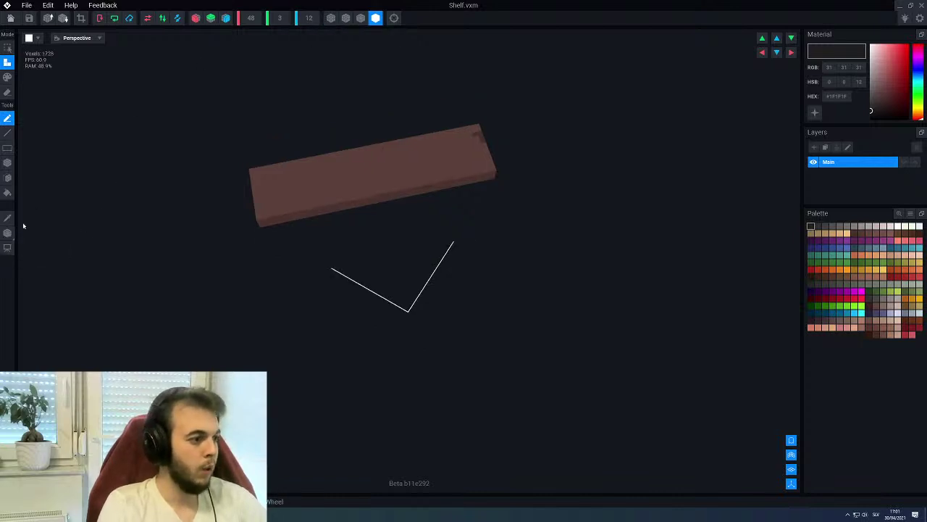
Shift the selection box along the plank, then save and close the Shelf model
left_click(7, 233)
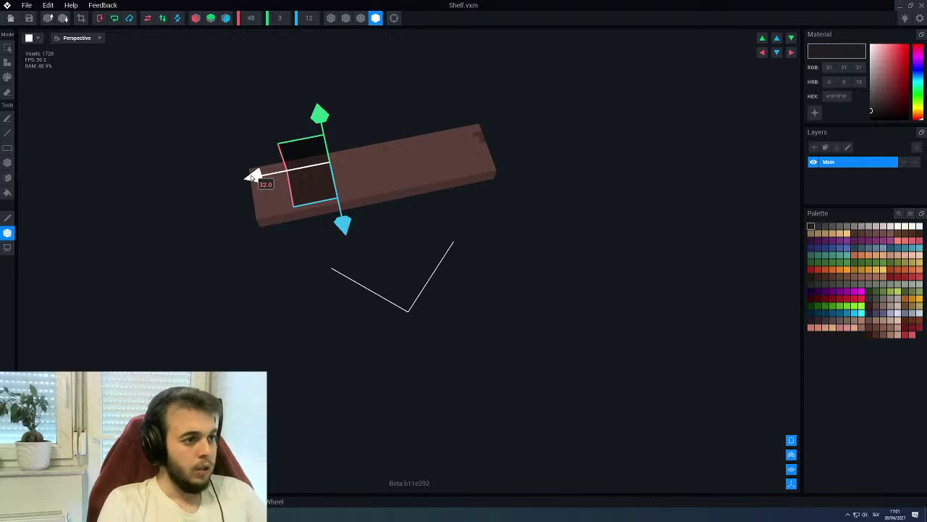
left_click_drag(250, 175, 294, 171)
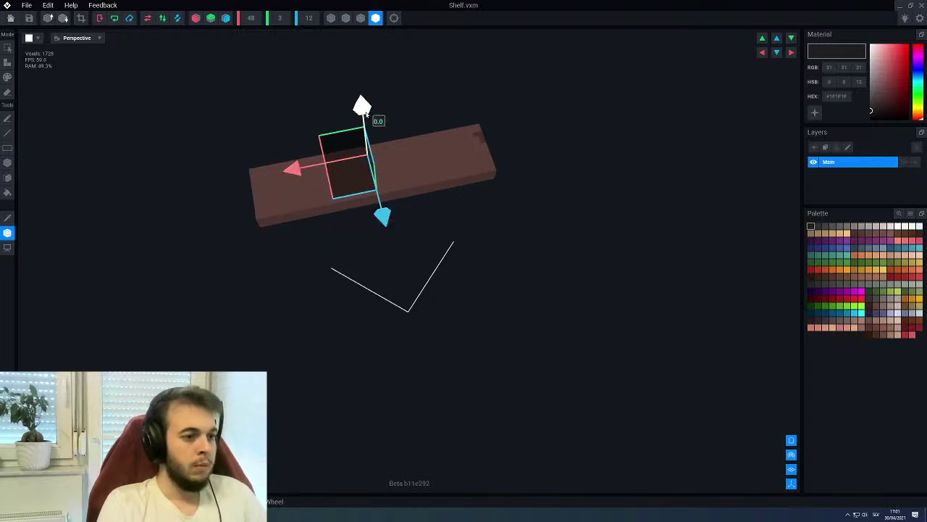
left_click(10, 18)
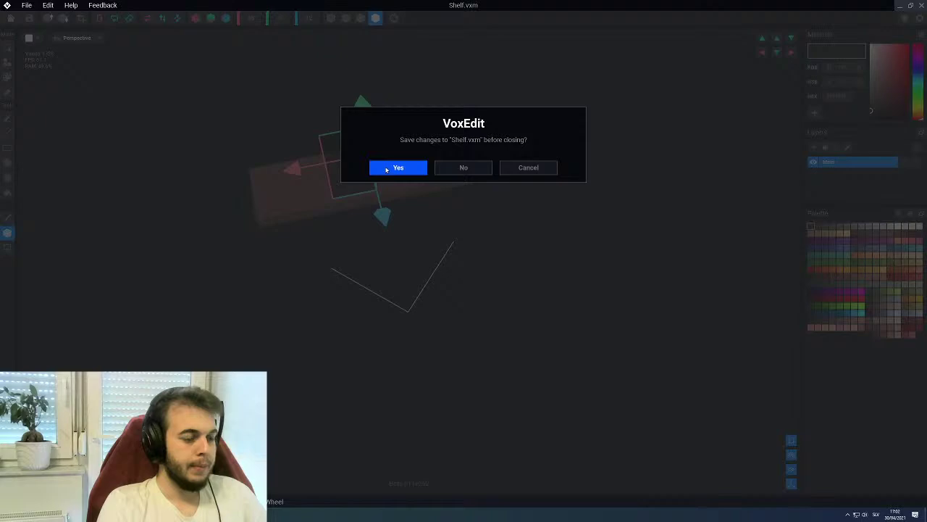
left_click(397, 167)
scroll(408, 160, "up", 3)
Create a child node named 'Sholf0' under the gun stand's Stand1(1) node
right_click_drag(394, 128, 391, 162)
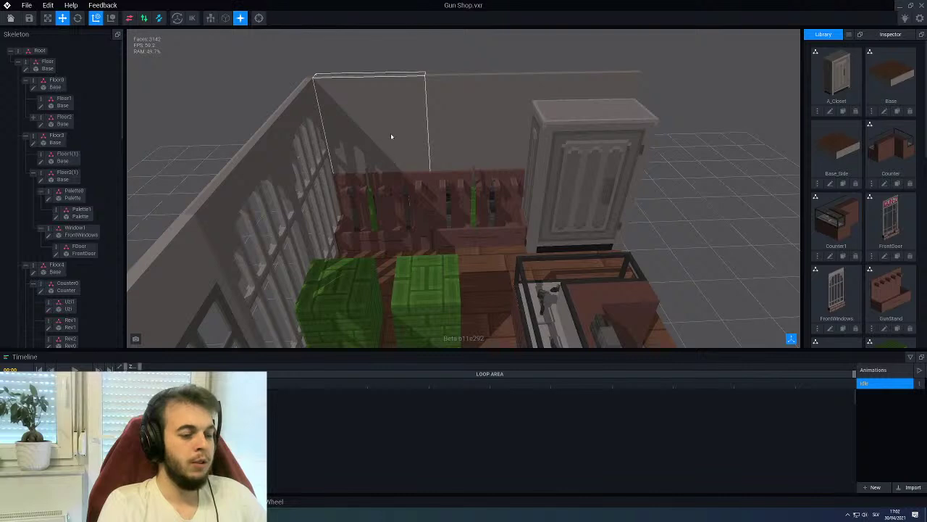
left_click(380, 214)
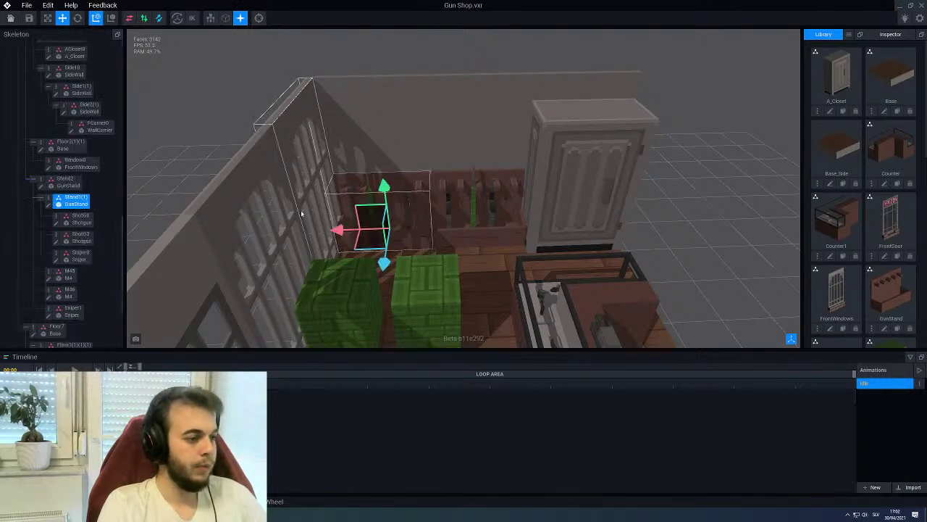
right_click(48, 198)
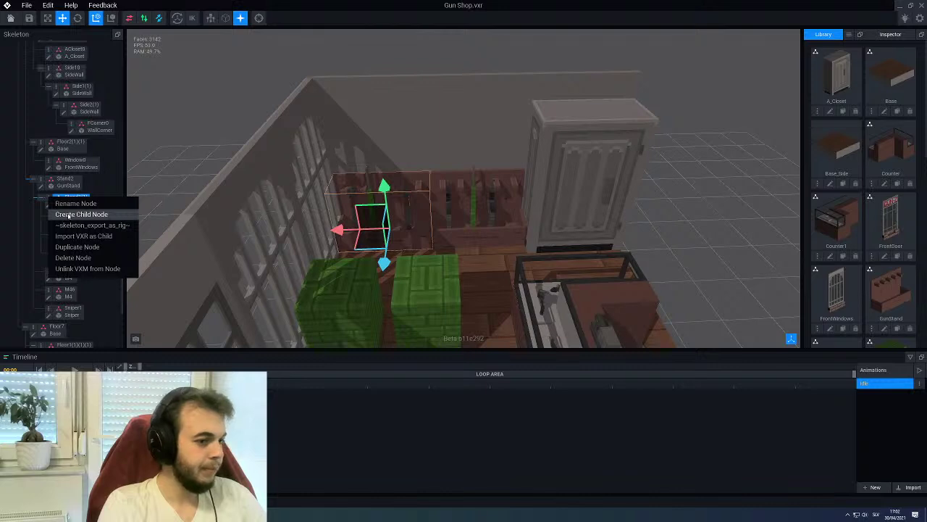
left_click(68, 214)
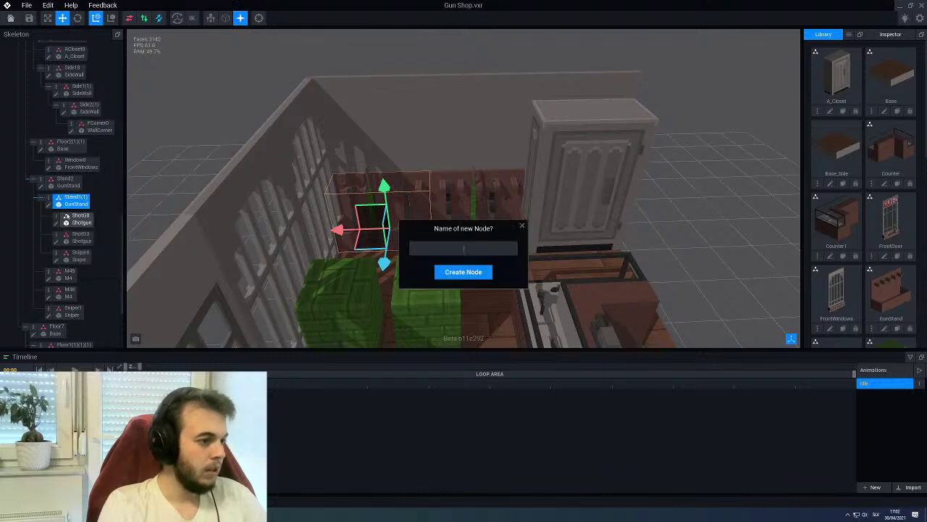
type("Sho")
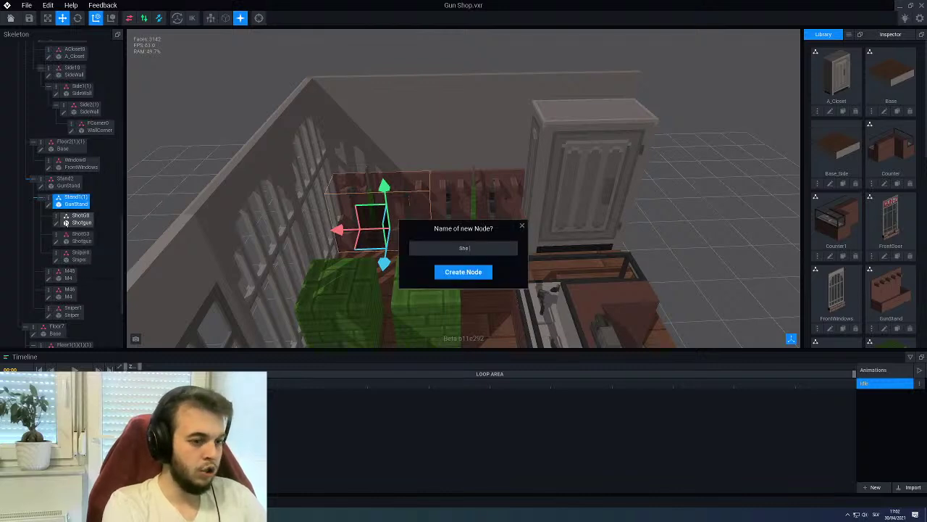
type("lf0")
key("Return")
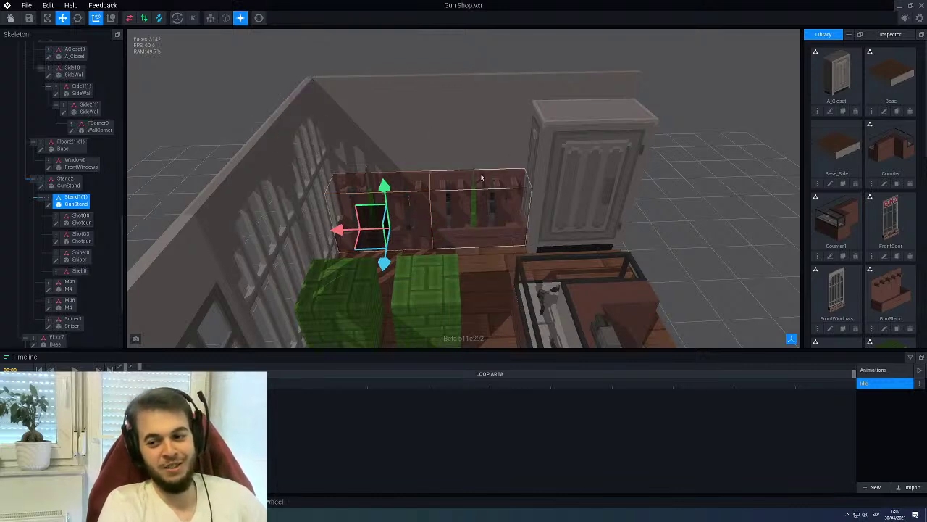
Assign the Shelf model from the Library to the new node
scroll(896, 172, "down", 10)
left_click_drag(837, 293, 78, 274)
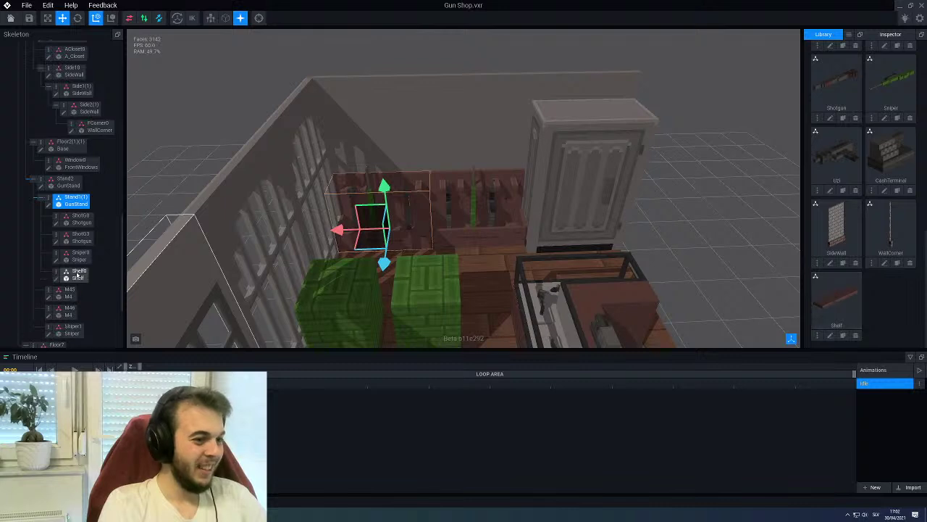
left_click(78, 274)
scroll(253, 263, "up", 3)
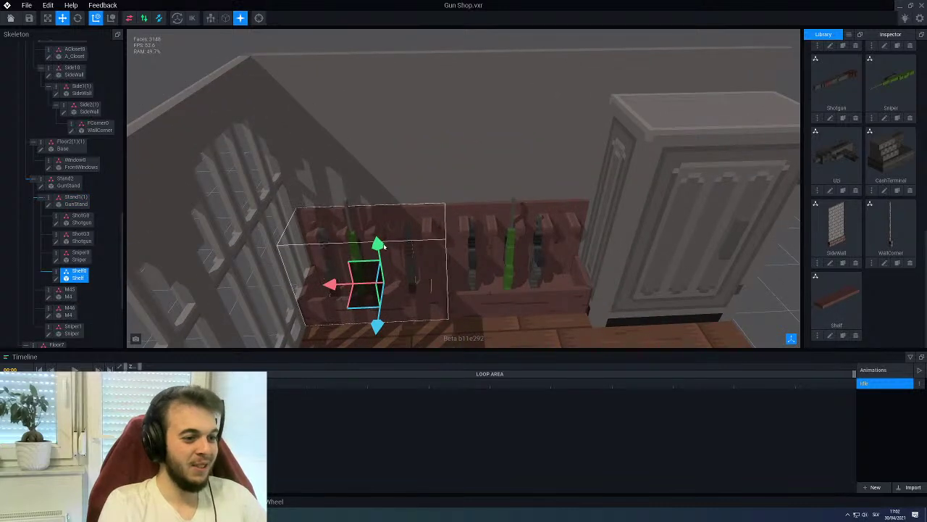
Raise the shelf above the gun stand, settling it near height 63
left_click_drag(383, 248, 345, 116)
right_click_drag(345, 116, 379, 166)
left_click_drag(370, 107, 365, 113)
right_click_drag(365, 112, 408, 180)
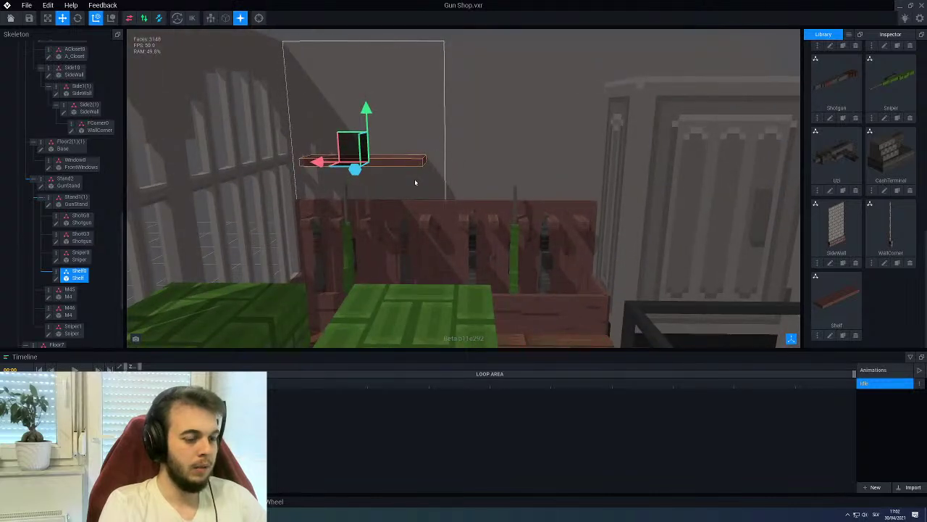
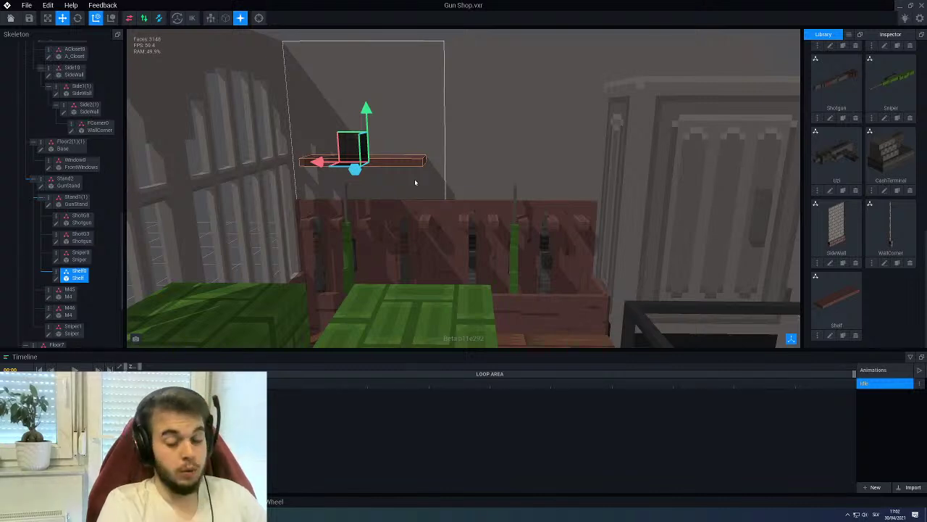
Duplicate the Shelf model as ShelfM and rename the original to ShelfL
right_click_drag(415, 183, 473, 202)
scroll(473, 202, "up", 5)
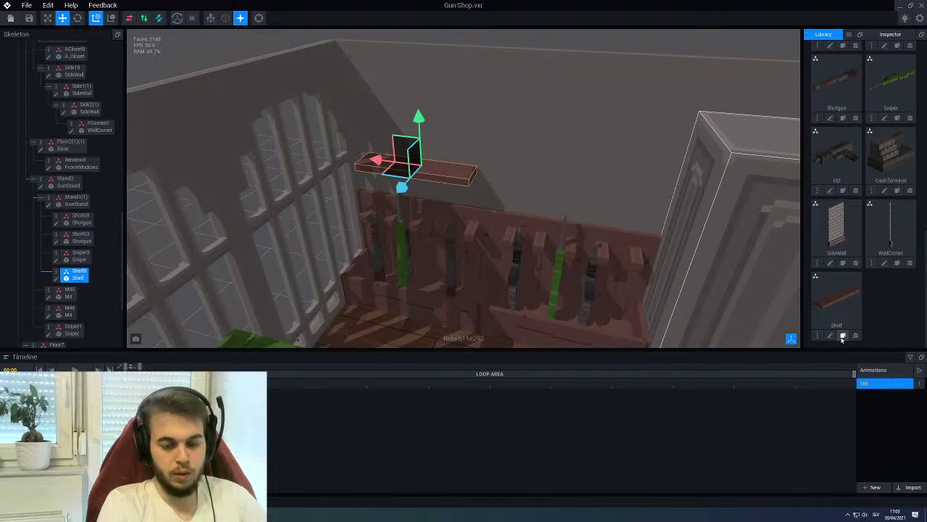
left_click(843, 335)
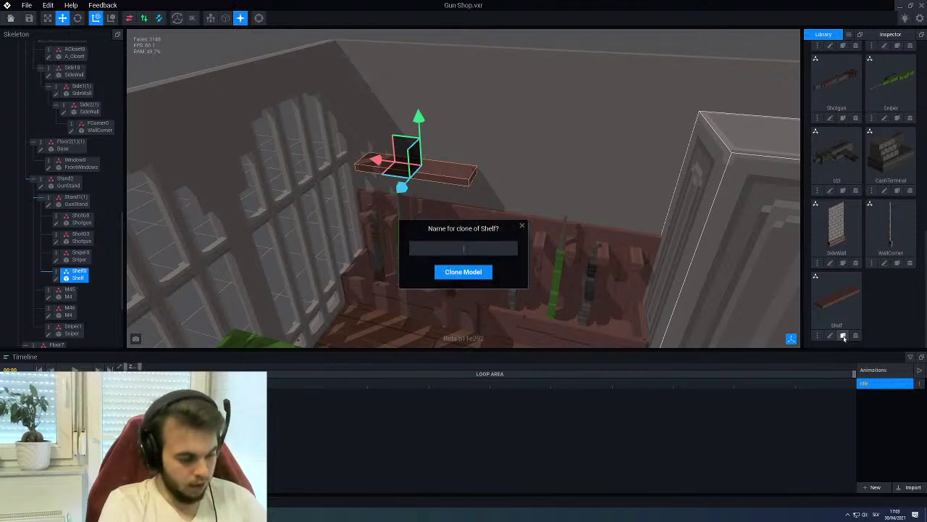
type("ShelfM")
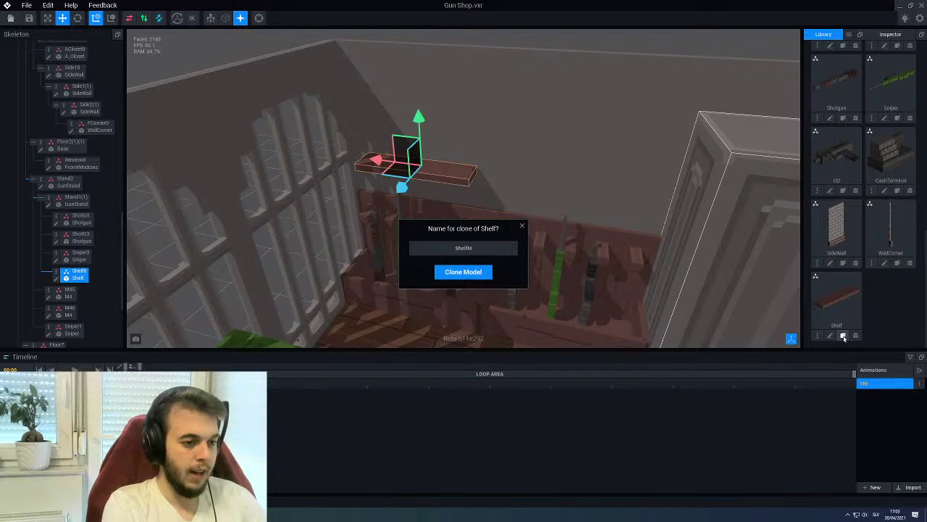
key("Return")
left_click(817, 336)
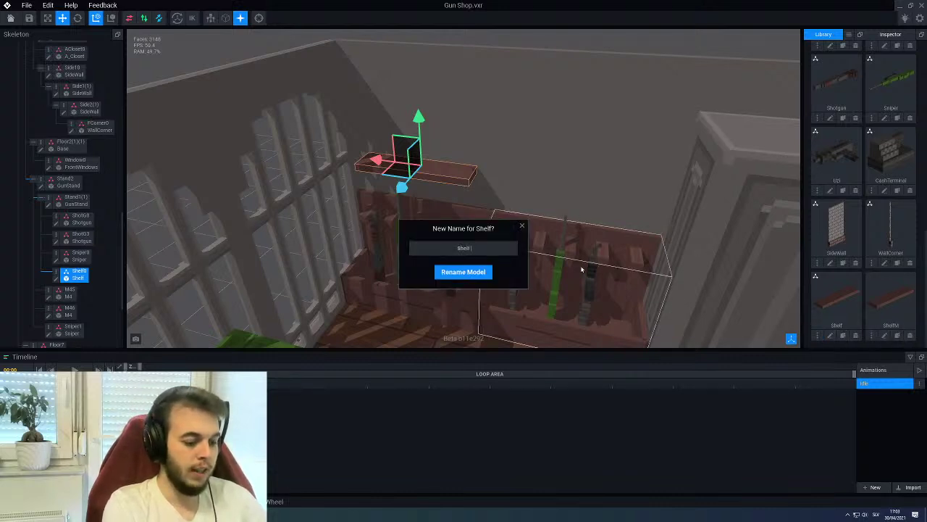
key("Return")
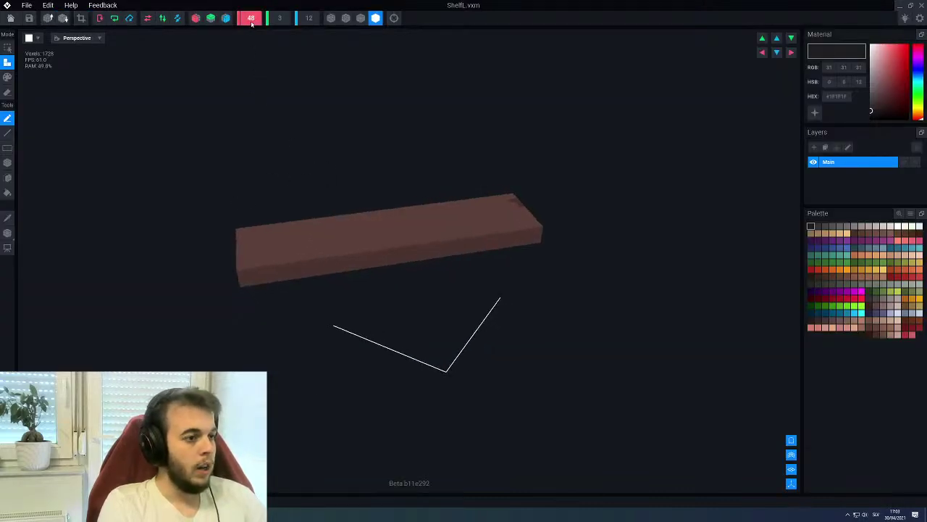
Set ShelfL's X size to 96, fill the new half brown, shift the voxels, and save
scroll(263, 95, "up", 1)
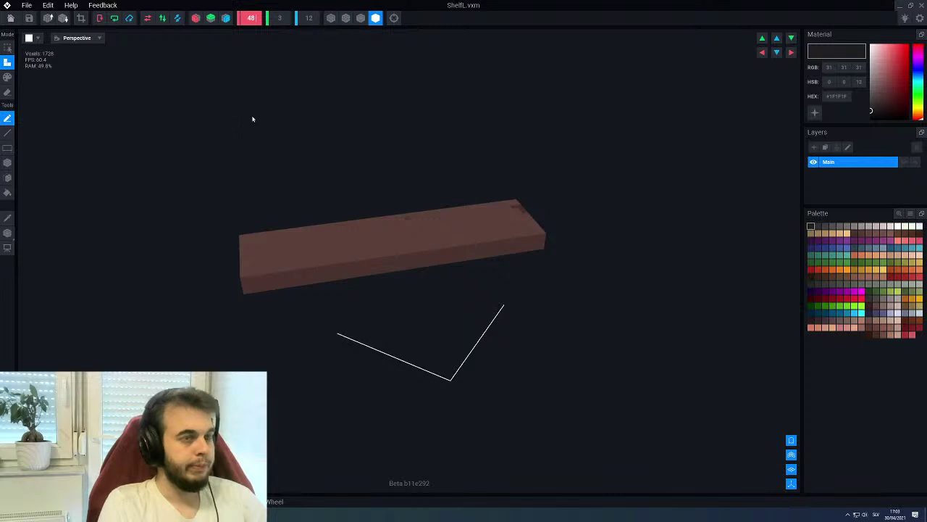
type("96")
key("Return")
right_click_drag(252, 118, 450, 244)
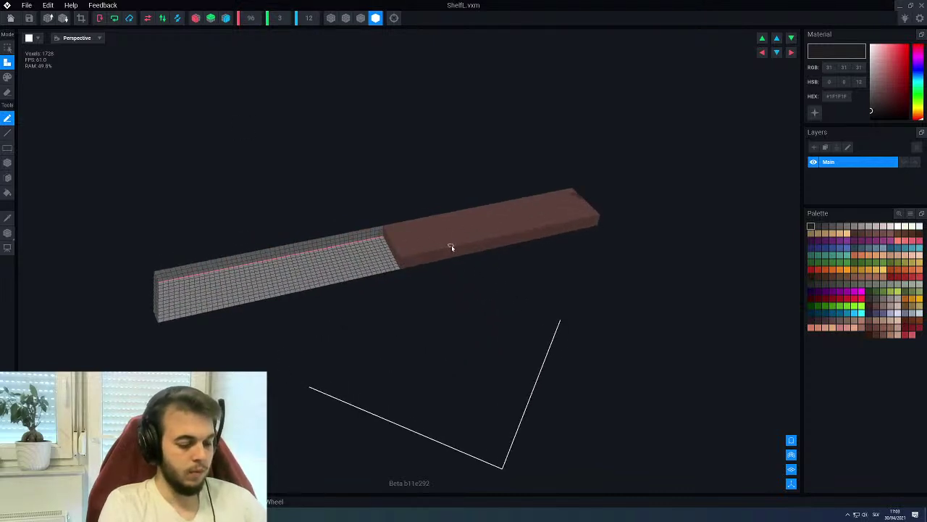
left_click(452, 248, "alt")
key("f")
left_click(325, 282)
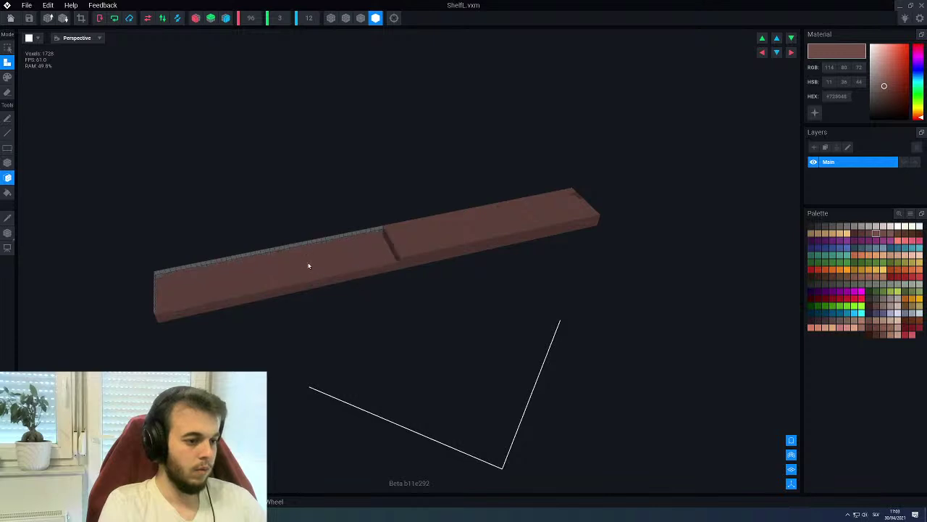
key("t")
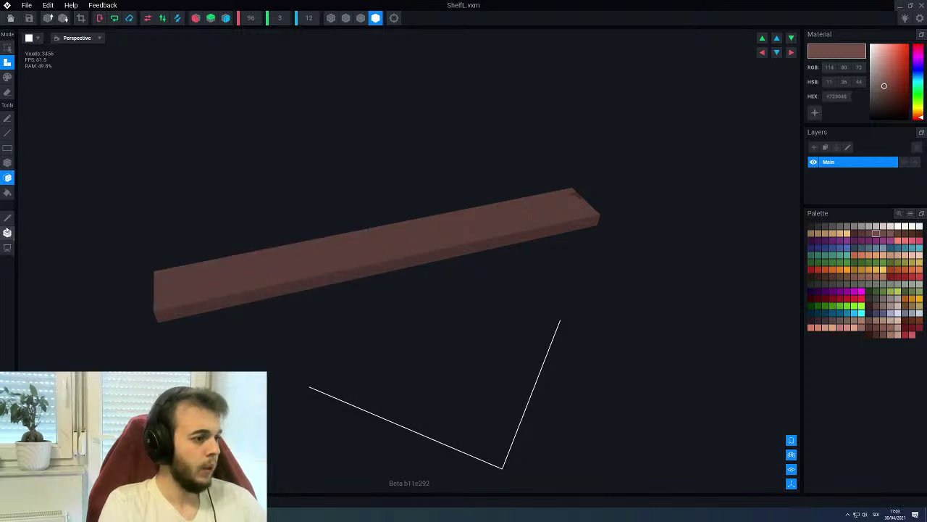
left_click_drag(408, 230, 305, 254)
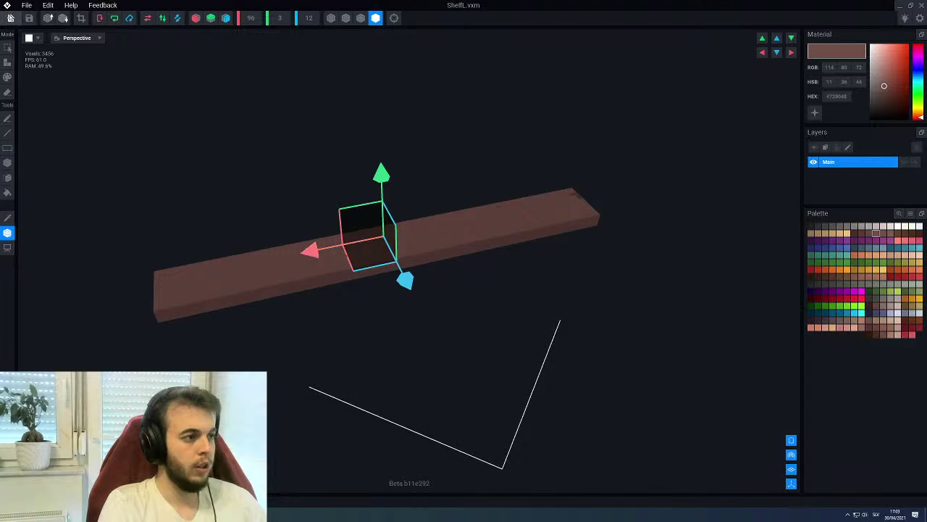
key("alt+F4")
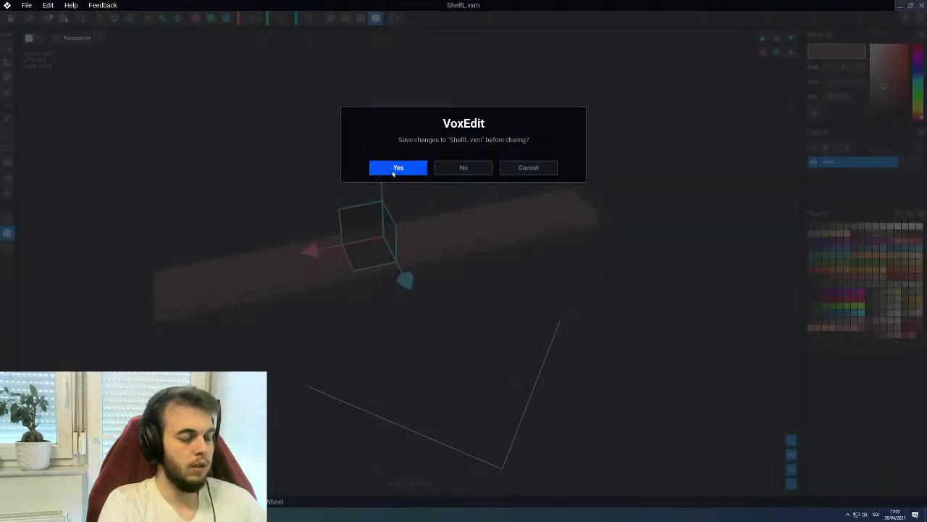
left_click(395, 168)
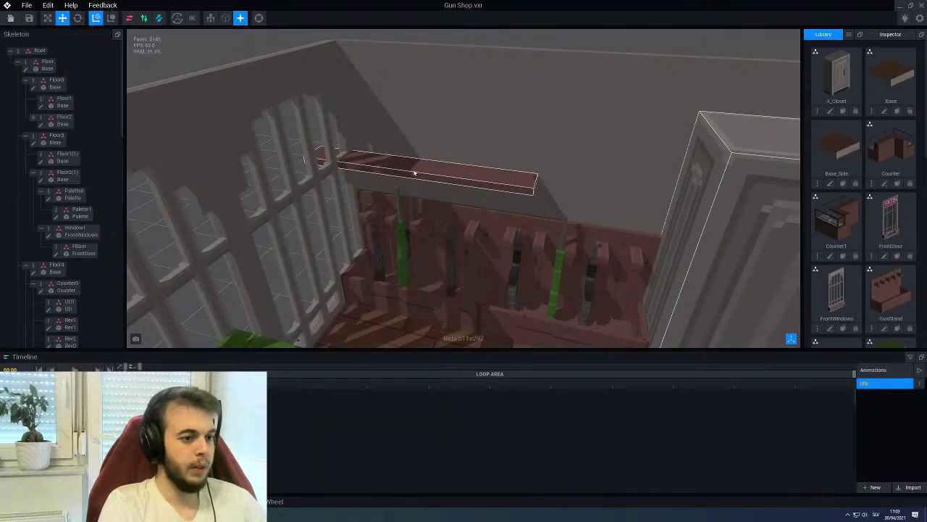
Drag the 96-voxel shelf along the X axis until it is centred over the gun rack
left_click_drag(373, 168, 447, 166)
key("f")
right_click_drag(456, 151, 487, 137)
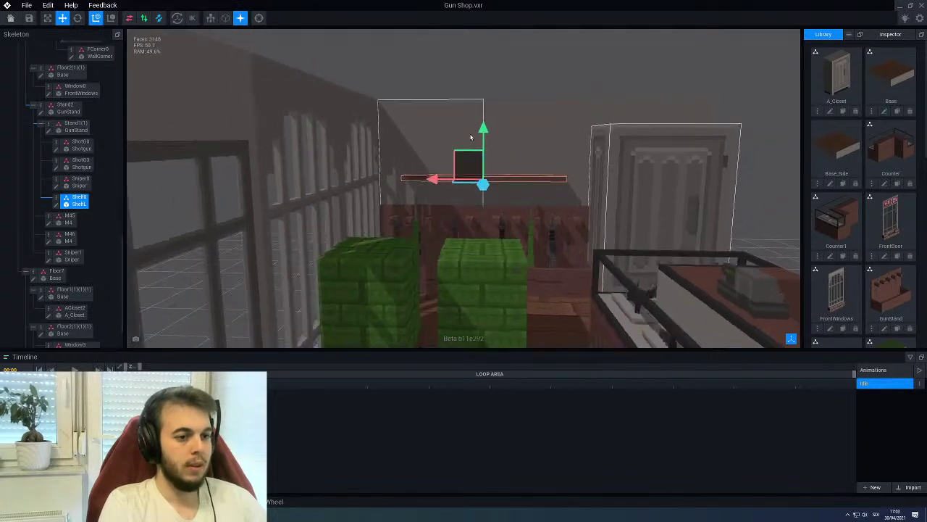
scroll(487, 136, "up", 2)
left_click_drag(493, 137, 493, 138)
scroll(902, 209, "down", 3)
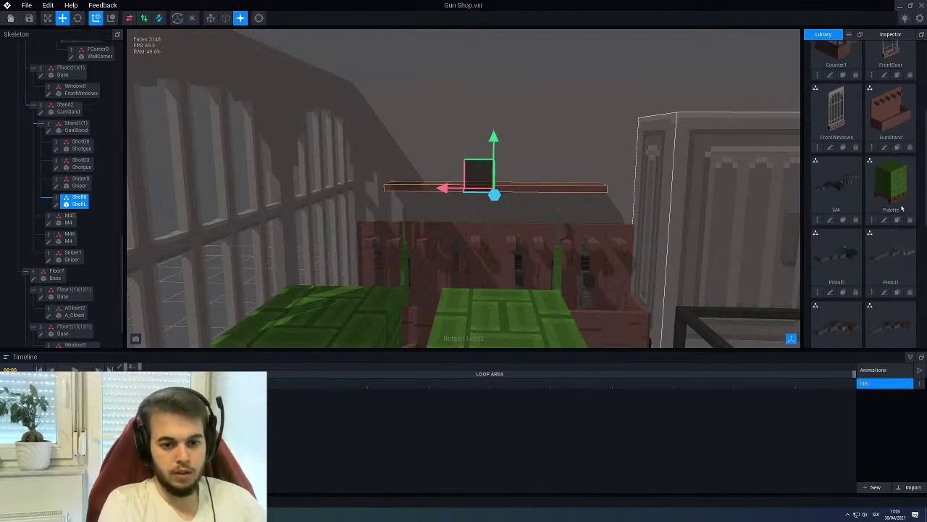
scroll(902, 208, "down", 3)
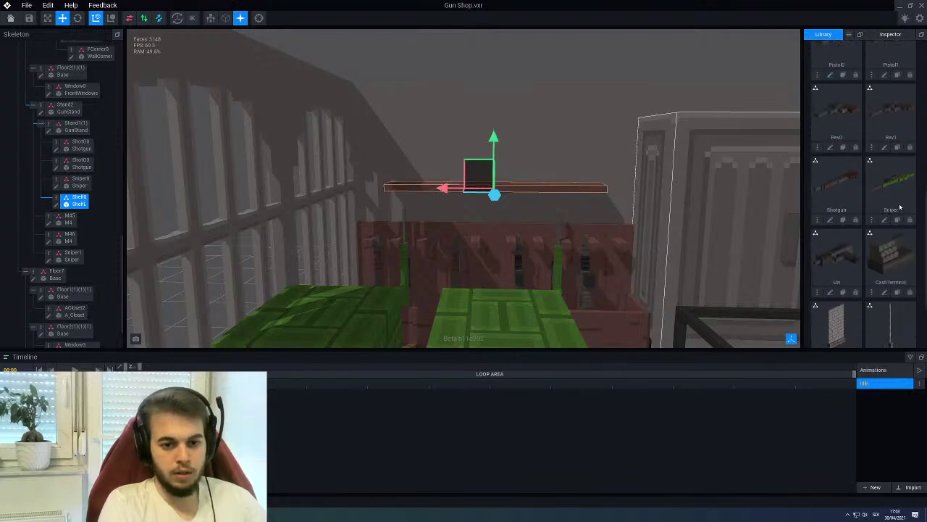
right_click(56, 195)
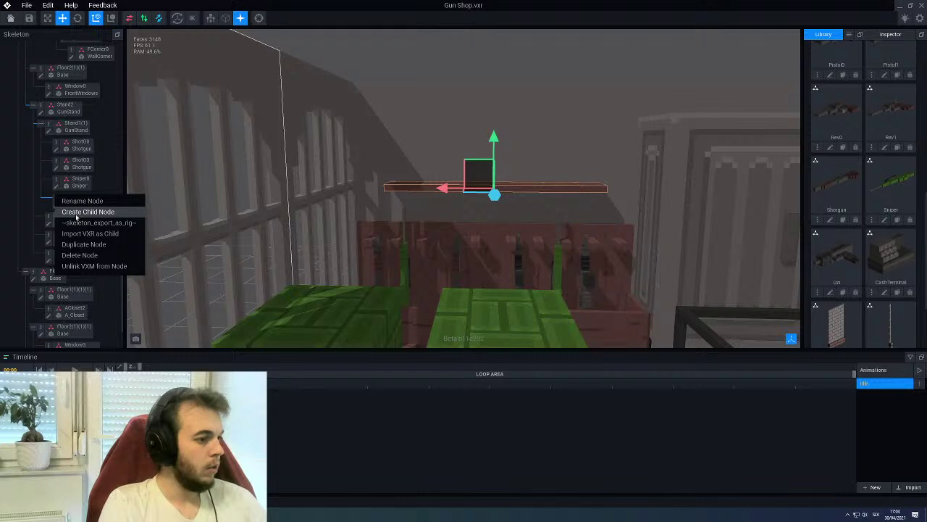
Create a child node 'Sniper4' beneath ShelfL and drop the library's Sniper model onto it
left_click(77, 211)
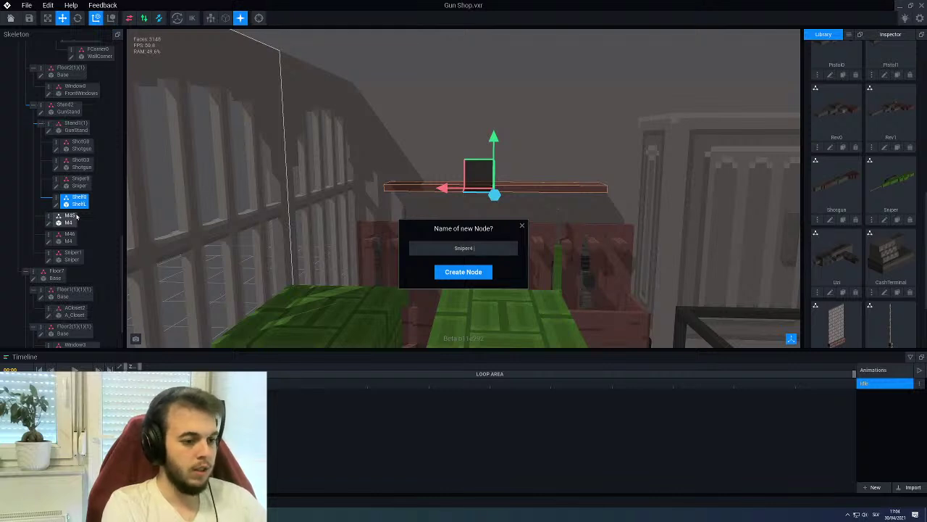
key("Return")
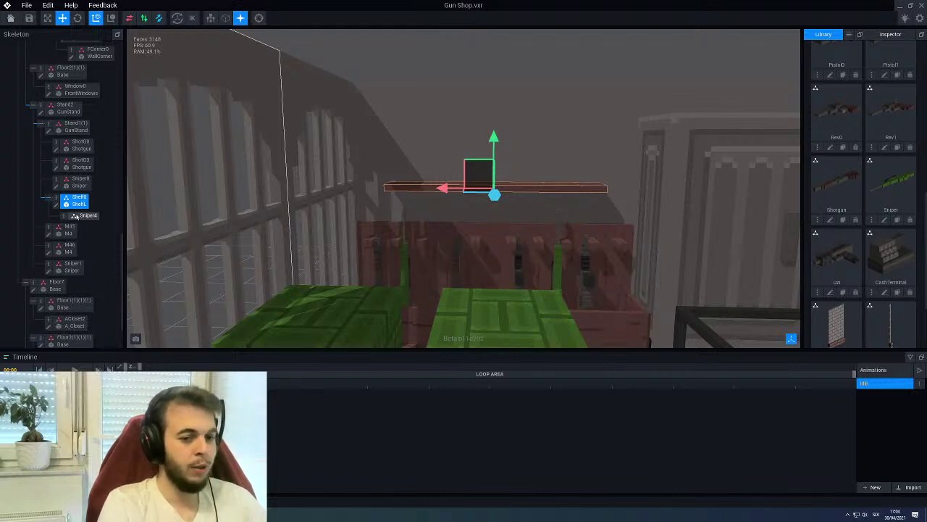
left_click_drag(893, 184, 30, 251)
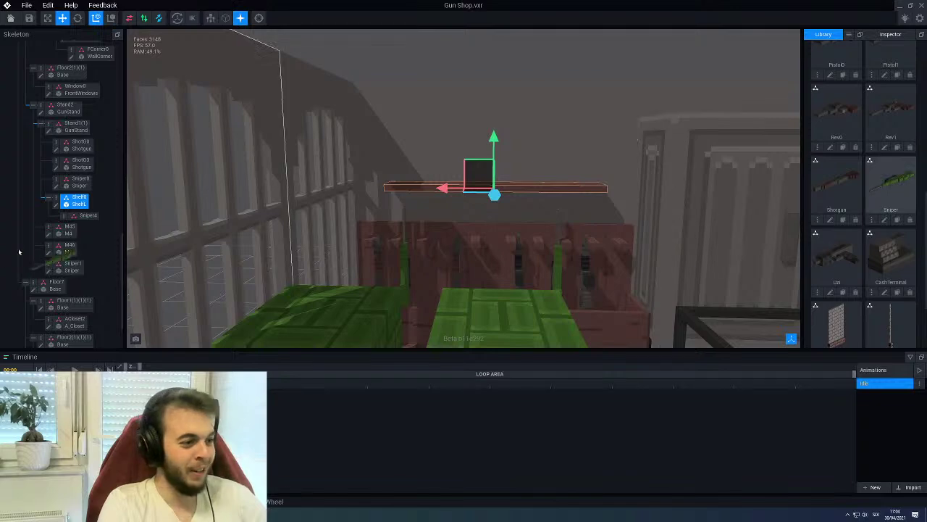
left_click_drag(74, 219, 74, 220)
Rotate Sniper4 so the rifle lies flat horizontally
left_click(73, 221)
middle_click_drag(160, 115, 223, 63)
left_click(77, 18)
middle_click_drag(434, 174, 489, 184)
left_click_drag(488, 184, 503, 247)
mouse_move(502, 247)
middle_mouse_down()
mouse_move(487, 236)
mouse_move(508, 237)
middle_mouse_up()
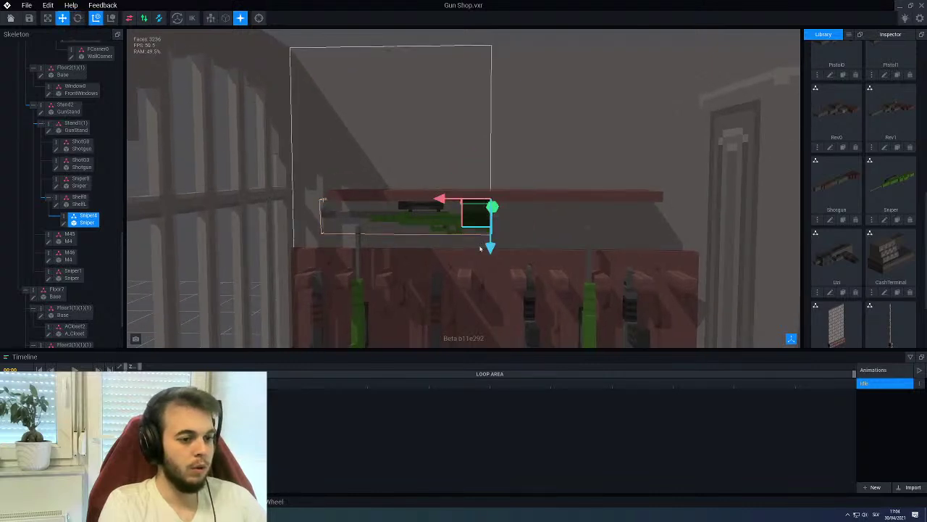
Raise the sniper onto the shelf and slide it into place along the plank
left_click_drag(490, 249, 496, 199)
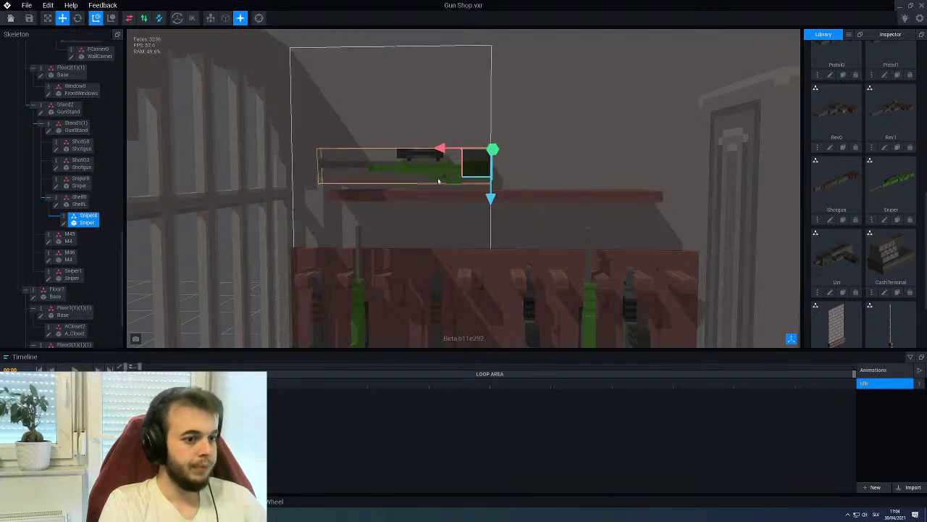
left_click_drag(459, 153, 487, 153)
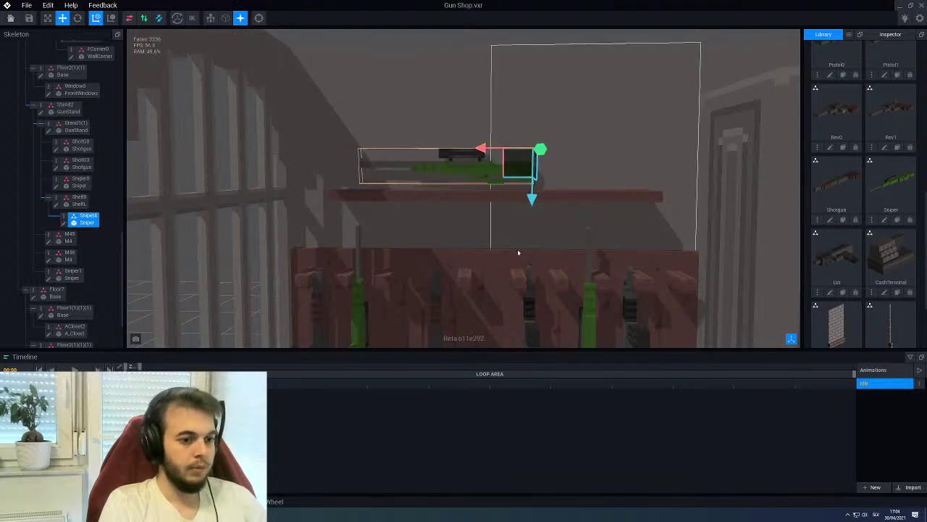
scroll(507, 234, "up", 10)
right_click_drag(508, 234, 467, 136)
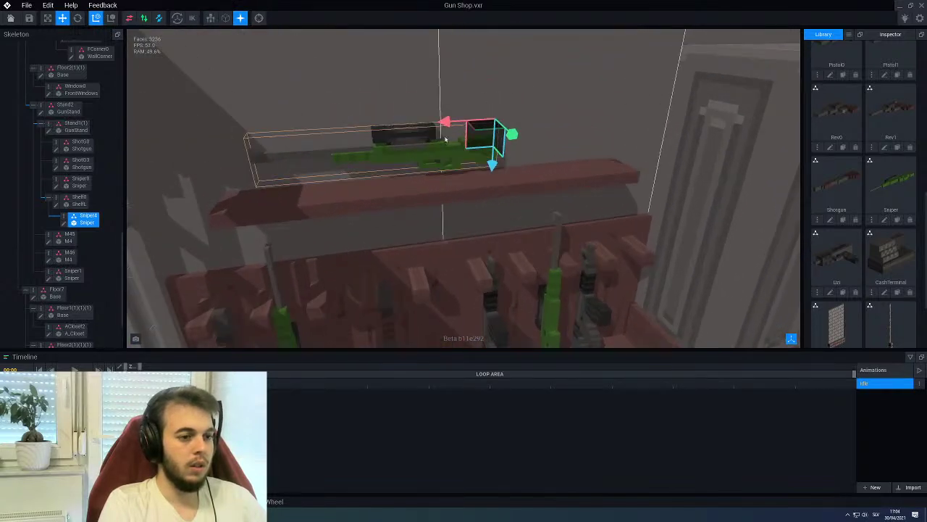
left_click(78, 18)
right_click_drag(239, 86, 269, 91)
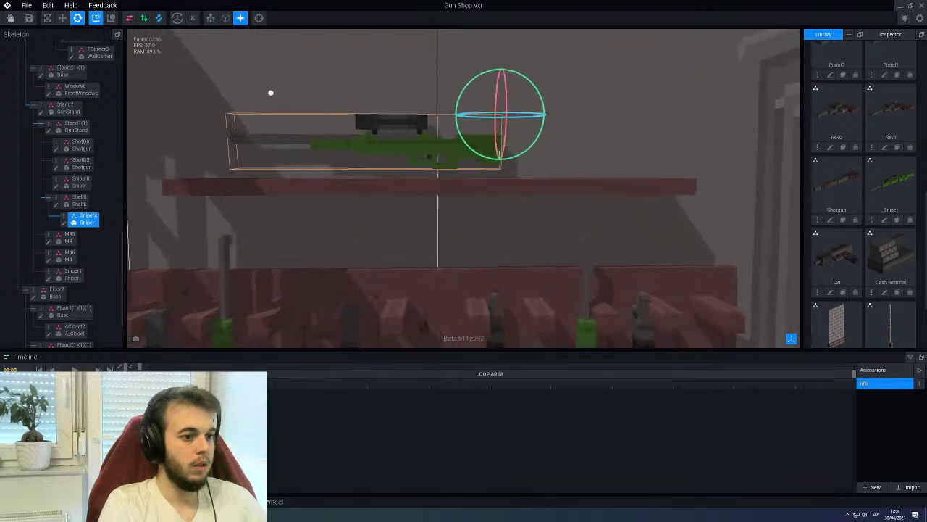
scroll(268, 92, "up", 2)
right_click_drag(459, 160, 428, 180)
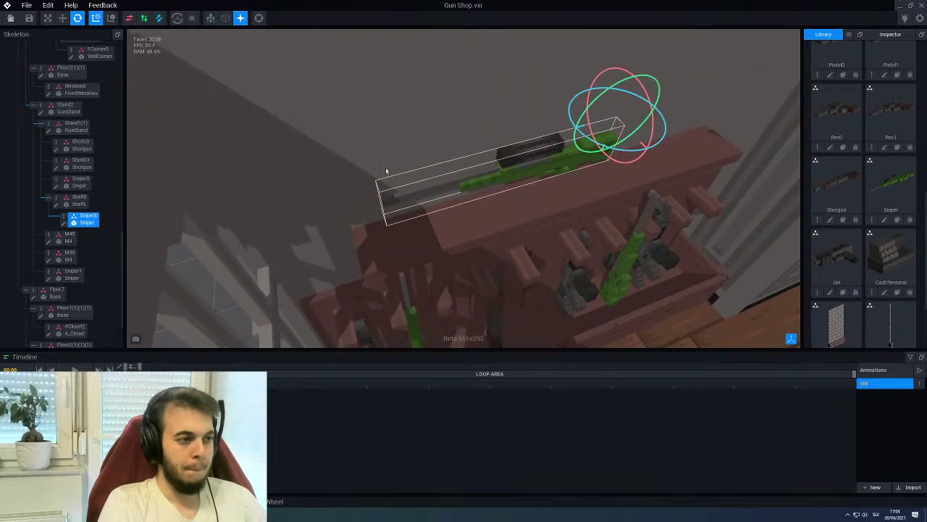
left_click(62, 18)
left_click_drag(651, 158, 658, 192)
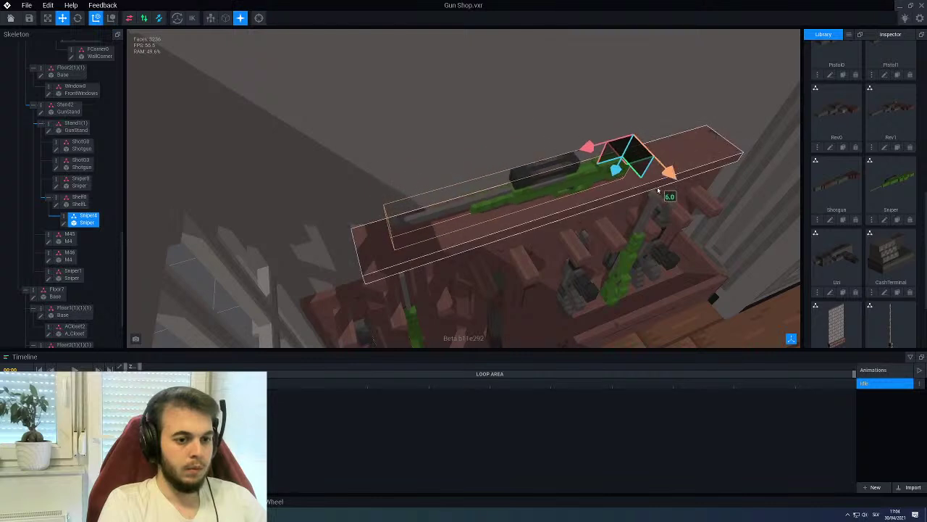
right_click_drag(658, 190, 514, 113)
left_click_drag(534, 118, 587, 124)
Select the shelf and open the ShelfL model in the voxel editor
right_click_drag(587, 125, 508, 118)
right_click_drag(574, 154, 547, 181)
left_click(547, 181)
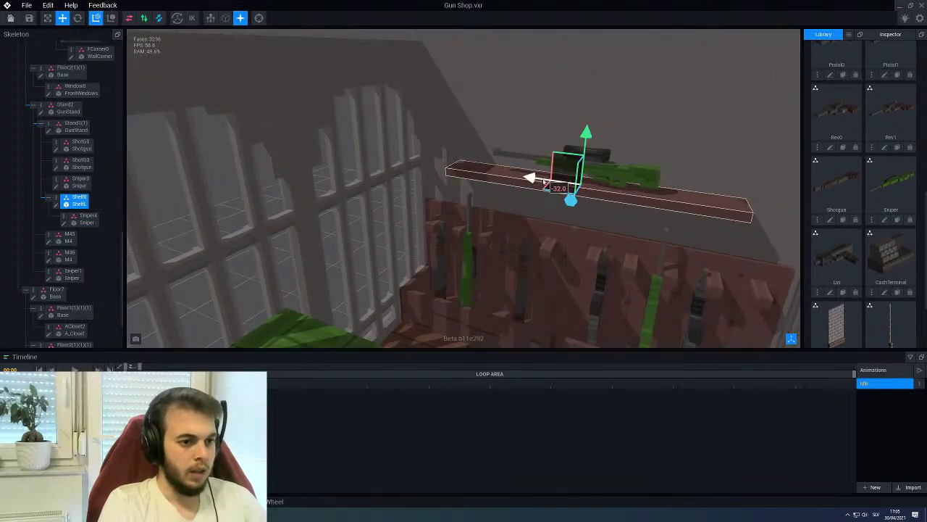
left_click(56, 206)
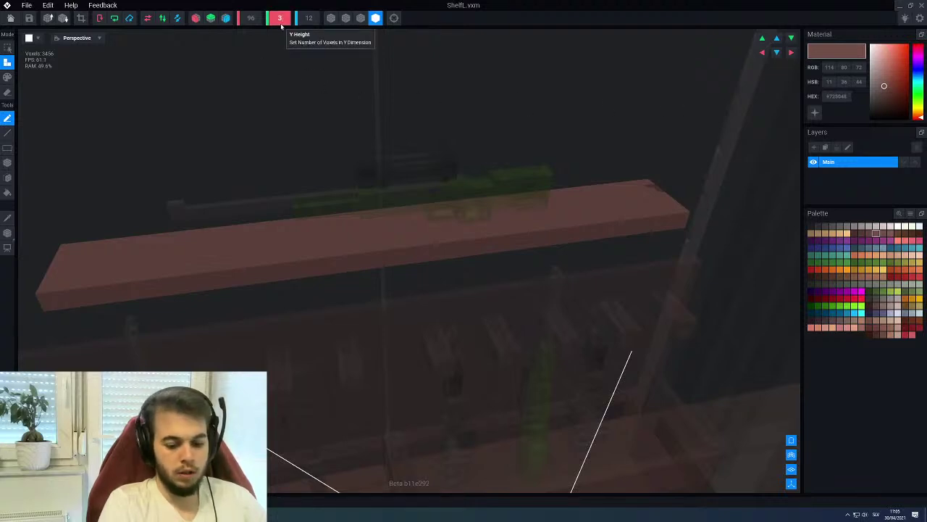
Add a small raised brown block onto the ShelfL plank with the shape tool, then close the model
right_click_drag(420, 99, 384, 253)
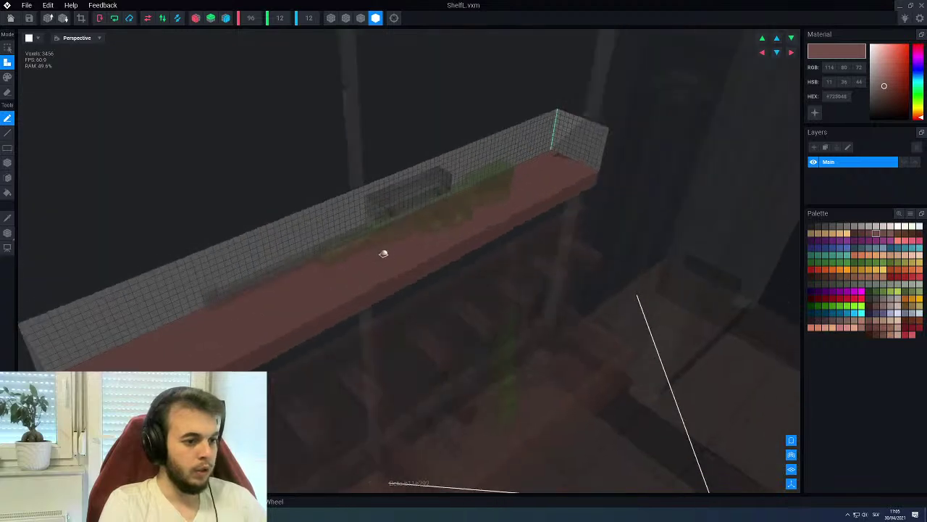
scroll(383, 258, "up", 3)
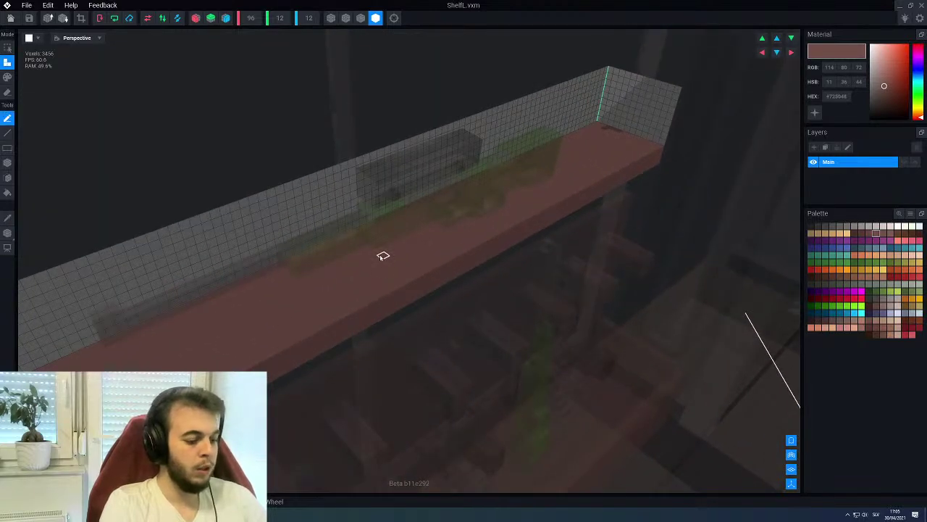
left_click(194, 18)
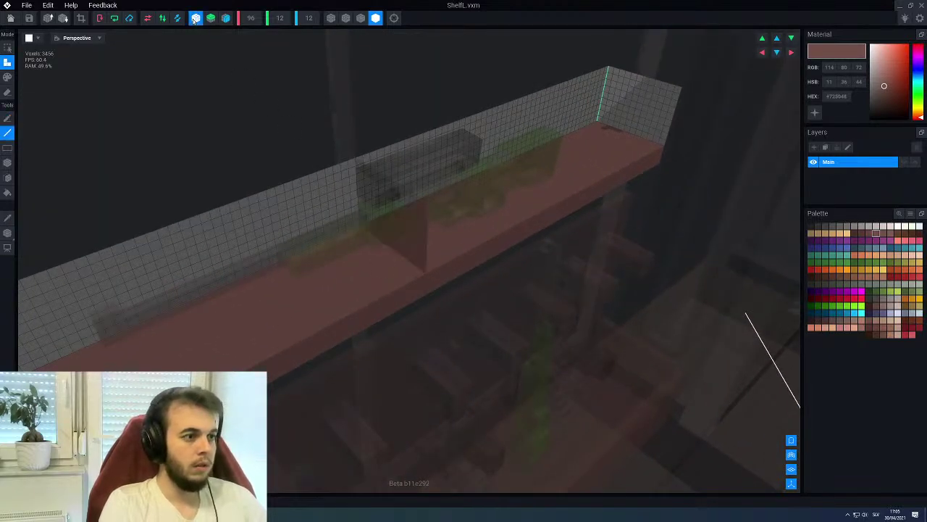
right_click_drag(516, 185, 516, 184)
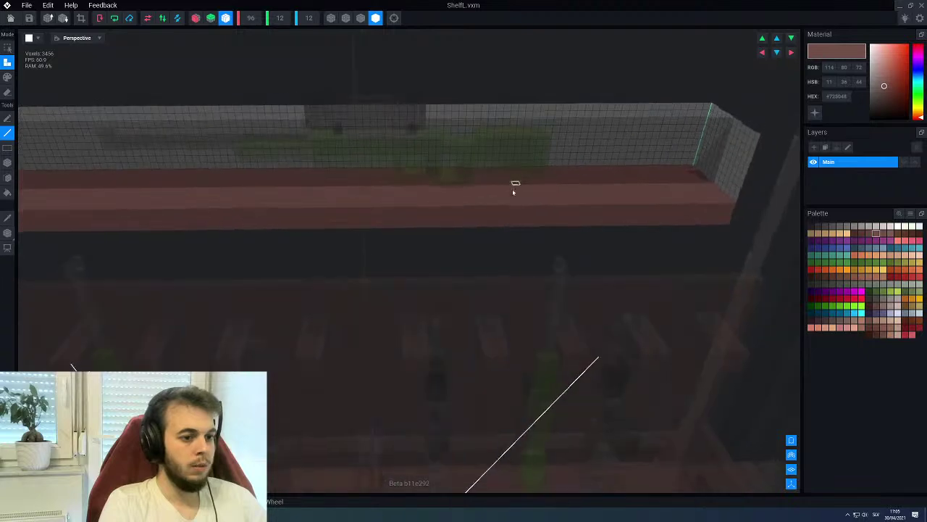
scroll(427, 182, "up", 2)
right_click_drag(426, 182, 415, 196)
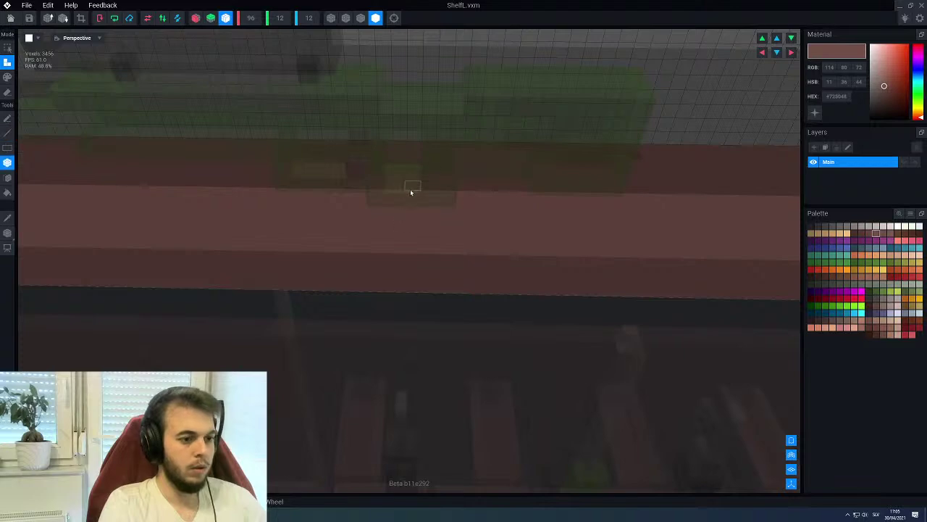
right_click_drag(429, 227, 433, 221)
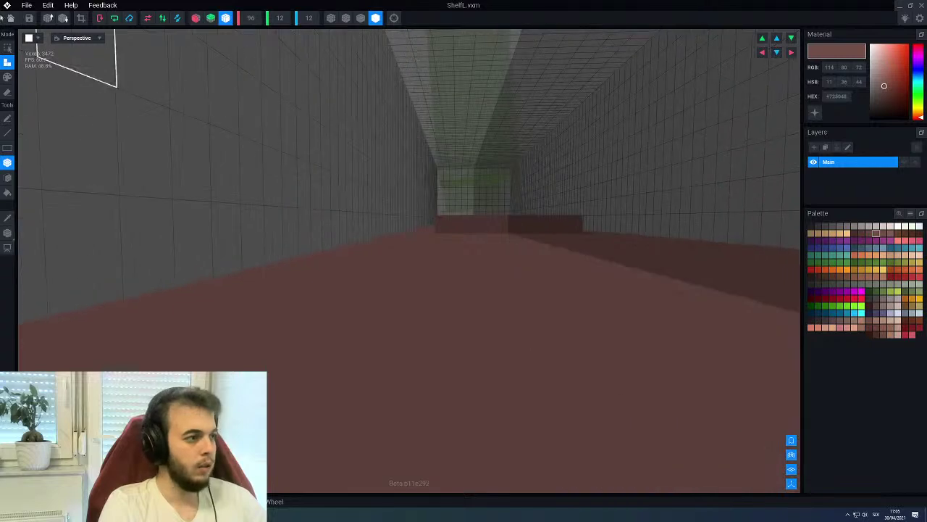
left_click(8, 18)
Save ShelfL, then rotate Sniper4 back upright on the shelf
left_click(416, 167)
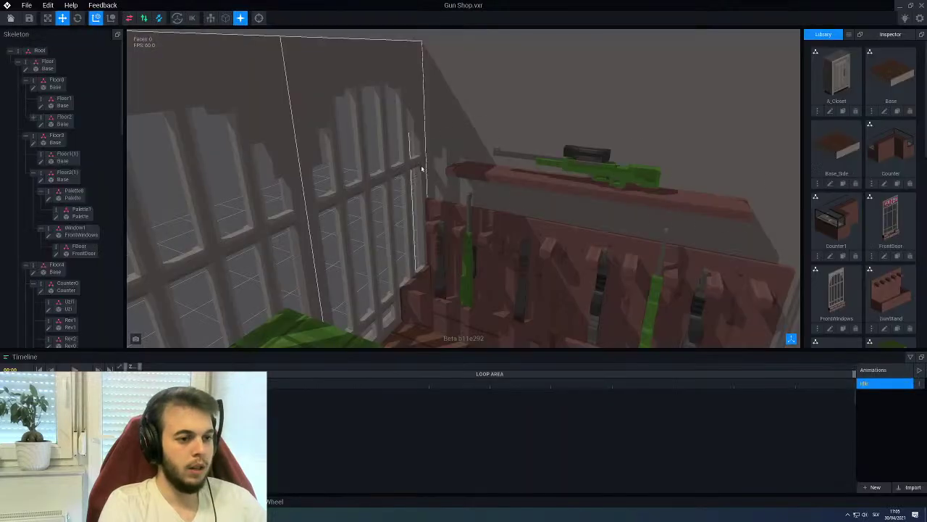
right_click_drag(583, 168, 586, 177)
left_click(585, 190)
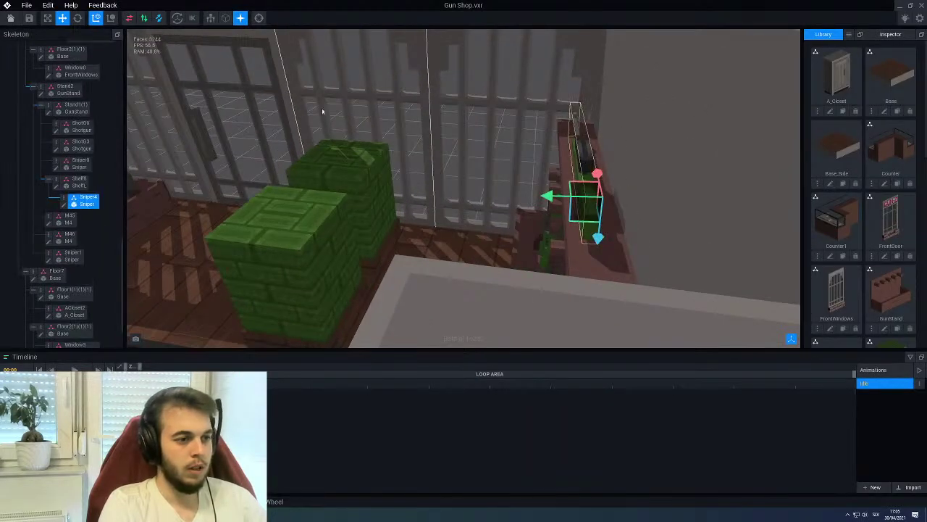
key("e")
left_click_drag(562, 154, 585, 165)
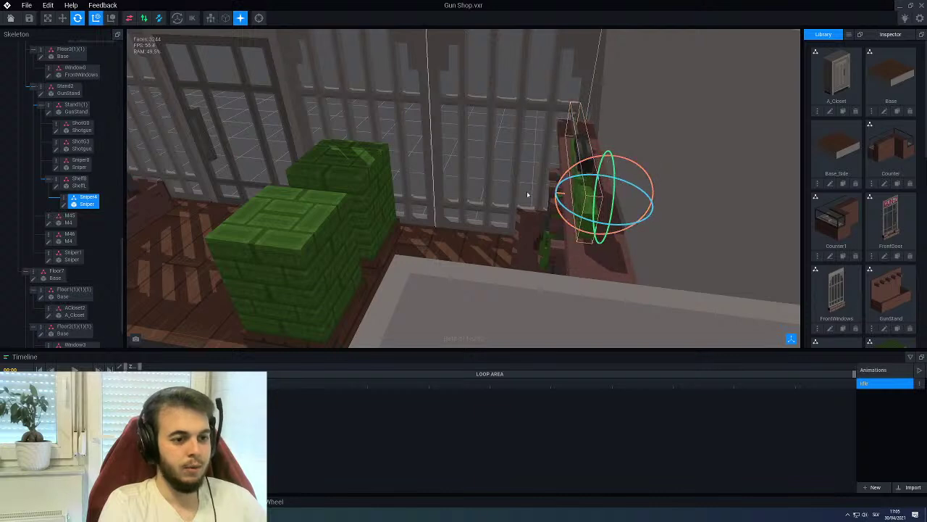
Slide Sniper4 5.0 units along the shelf and focus the view on it
left_click(63, 18)
scroll(553, 207, "up", 2)
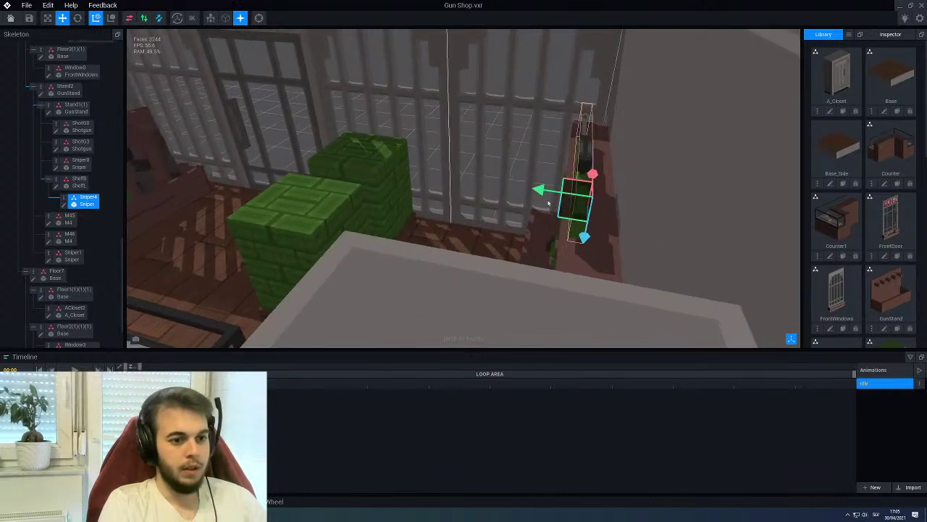
left_click_drag(538, 190, 553, 191)
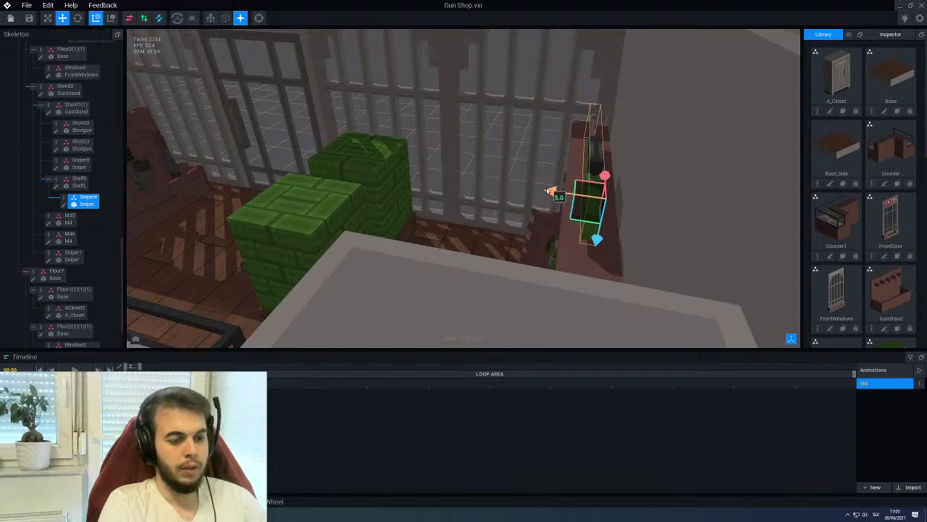
left_click_drag(550, 192, 552, 192)
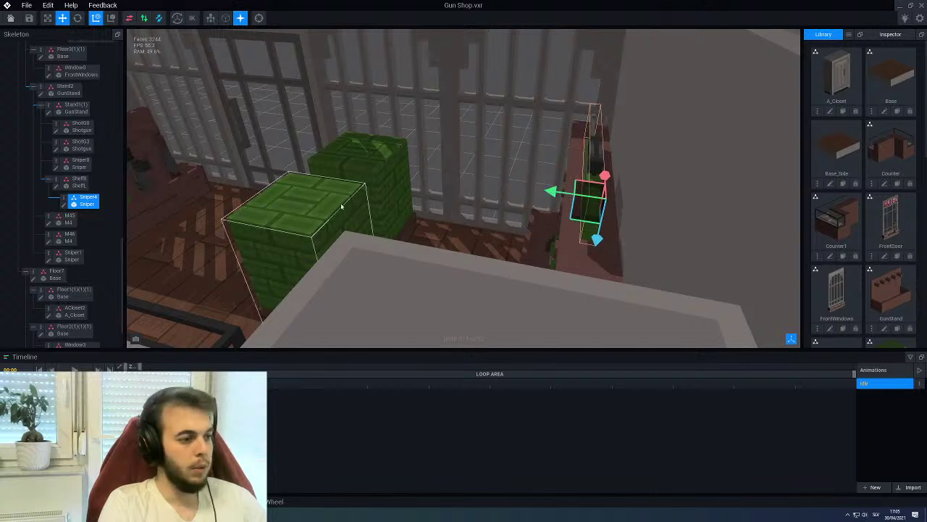
key("f")
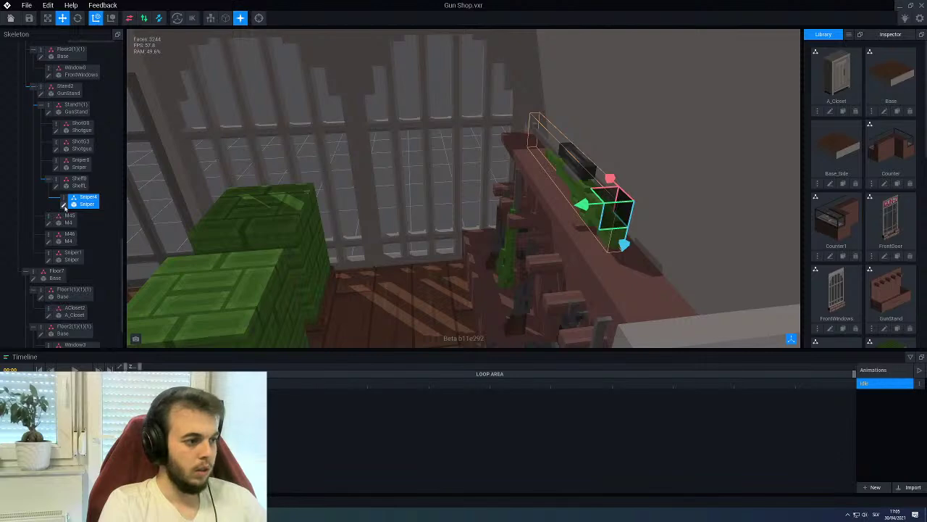
Open ShelfL and erase a column of voxels from the shelf top
left_click(55, 187)
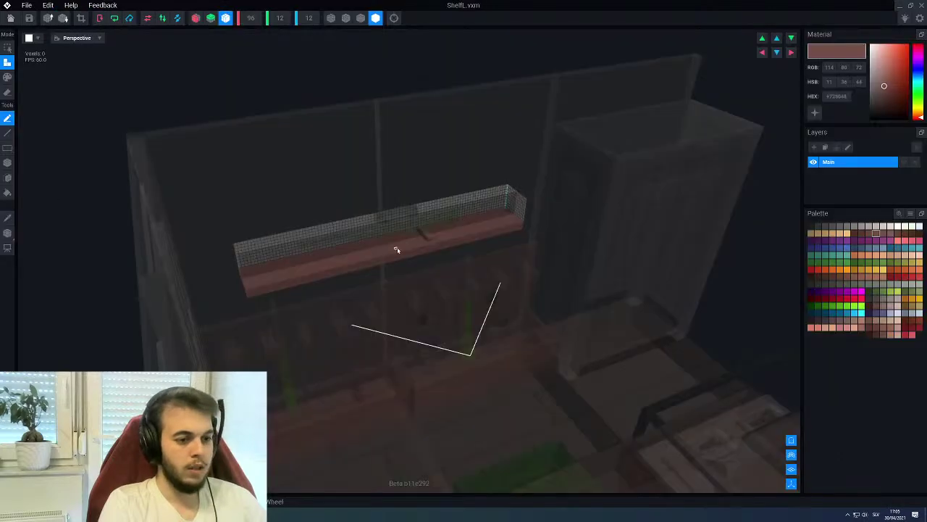
scroll(414, 251, "up", 5)
scroll(464, 233, "up", 4)
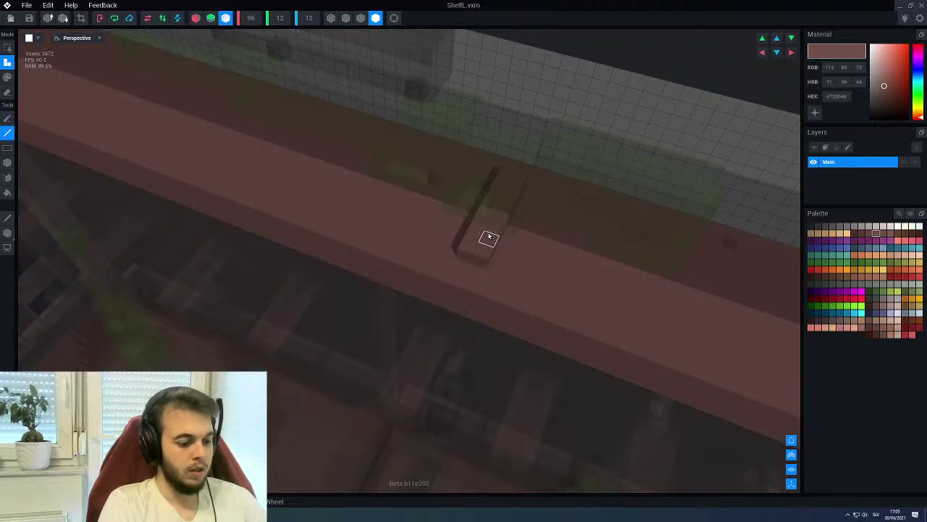
left_click(504, 186)
right_click_drag(485, 250, 500, 235)
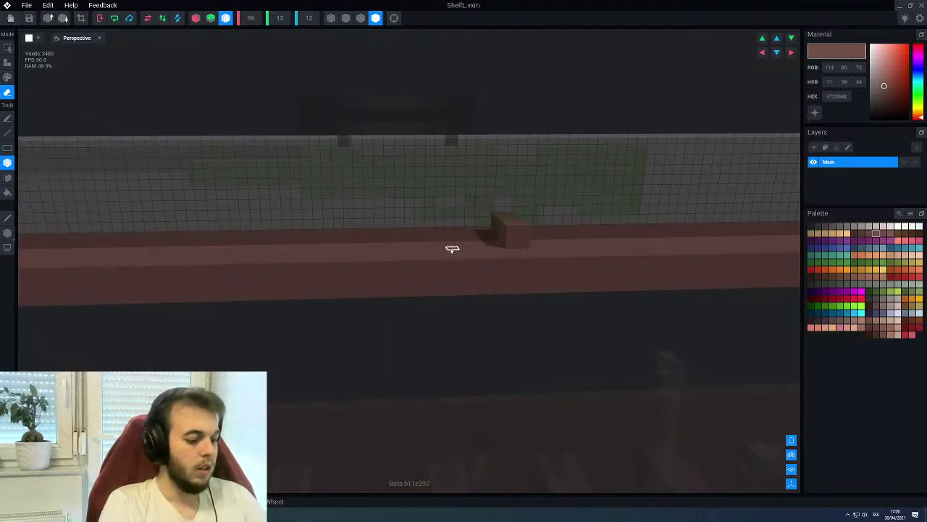
right_click_drag(276, 244, 392, 355)
Build a tall upright brown post on the shelf top, then close the model
key("c")
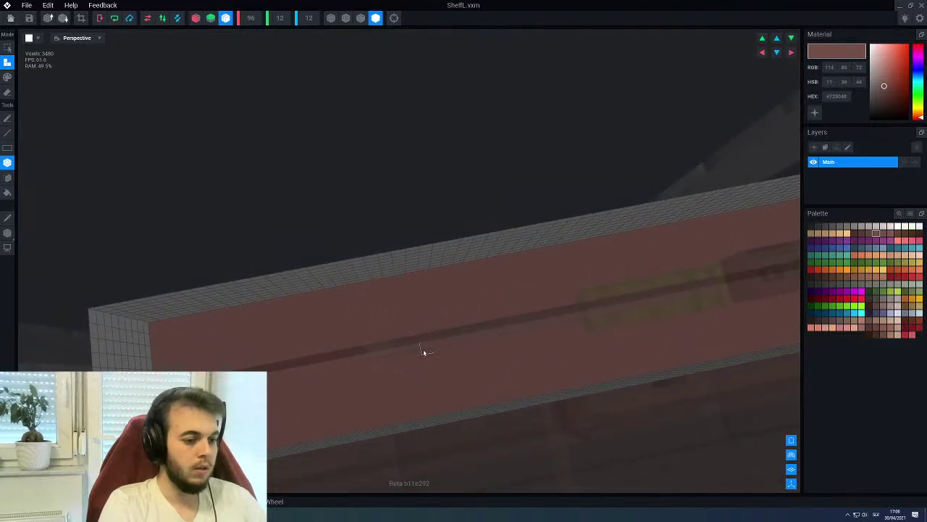
right_click_drag(425, 354, 443, 244)
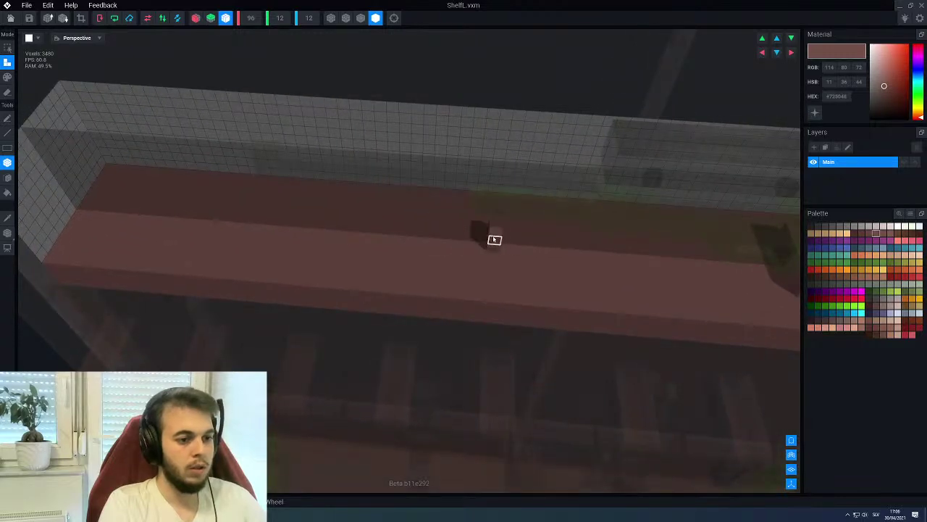
scroll(500, 217, "down", 6)
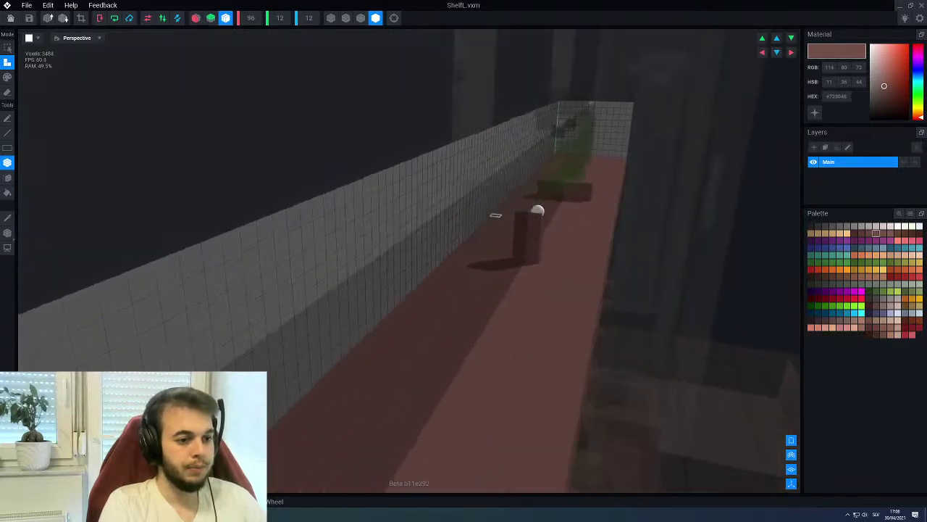
scroll(492, 214, "up", 8)
mouse_move(449, 226)
right_mouse_down()
mouse_move(445, 218)
mouse_move(456, 219)
right_mouse_up()
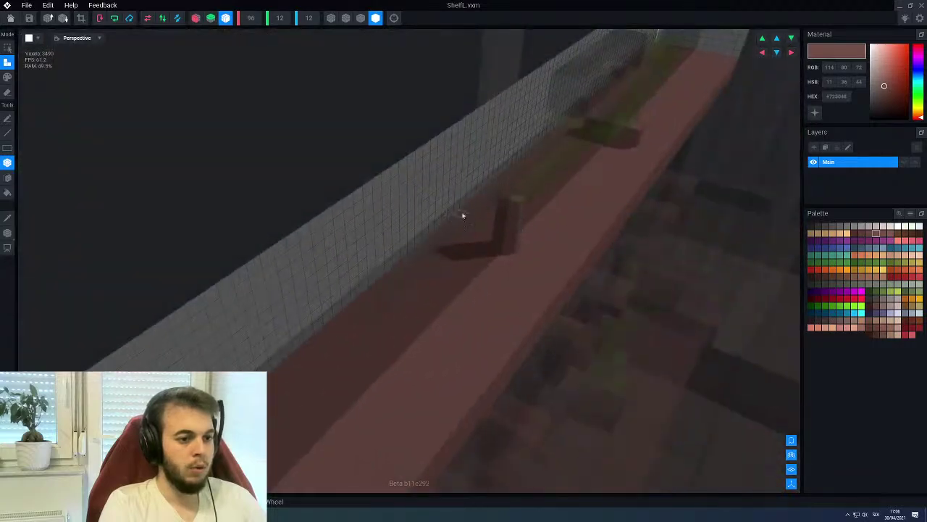
right_click_drag(513, 218, 450, 218)
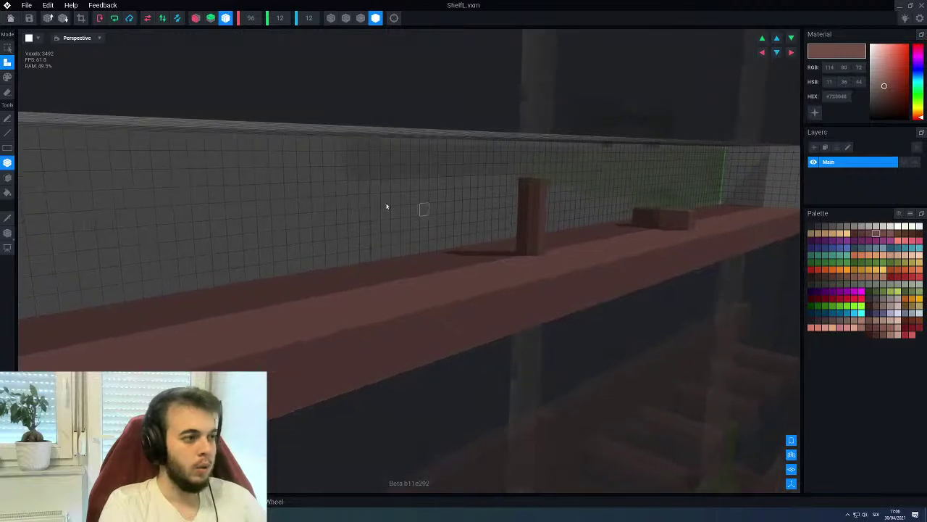
left_click(4, 20)
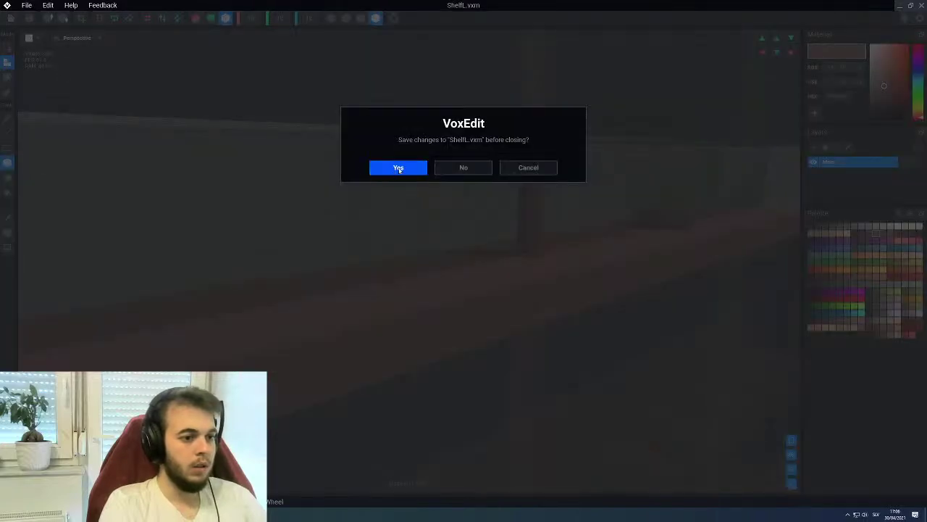
Save ShelfL, then select the rifle-holding shelf in the scene and reopen its model
left_click(399, 169)
right_click_drag(599, 200, 575, 210)
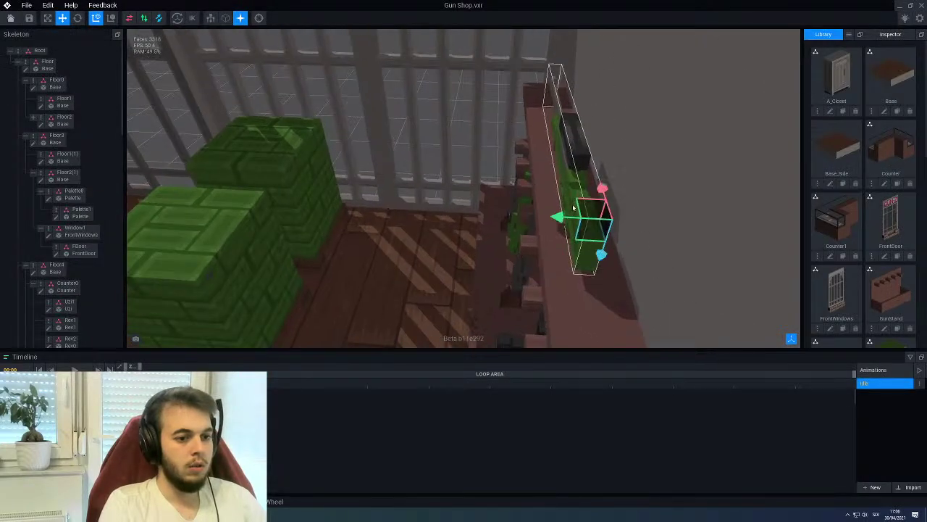
left_click(558, 217)
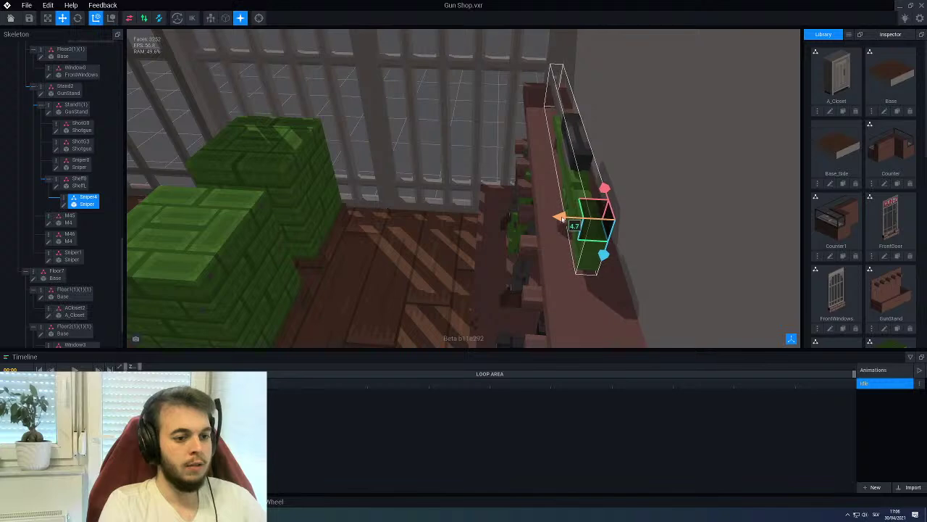
right_click_drag(563, 217, 309, 216)
scroll(561, 153, "down", 5)
left_click(572, 203)
left_click(56, 205)
Add a few brown voxels beside the upright post, then close and save ShelfL
scroll(348, 239, "up", 2)
scroll(362, 232, "up", 2)
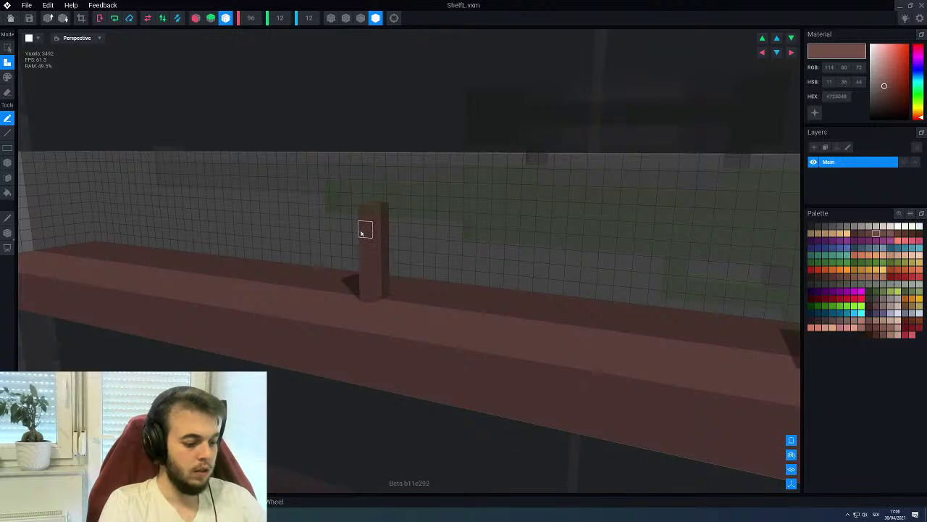
right_click_drag(360, 233, 341, 229)
scroll(341, 229, "down", 2)
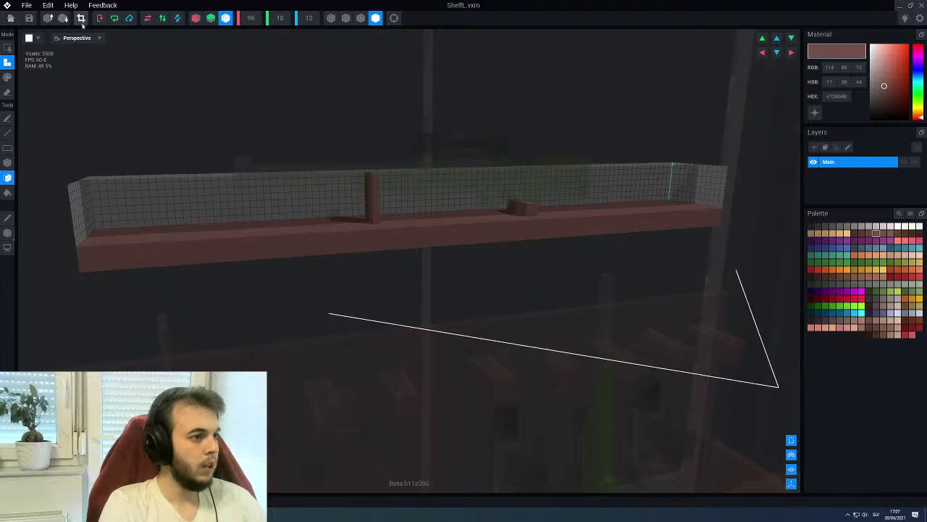
left_click(22, 19)
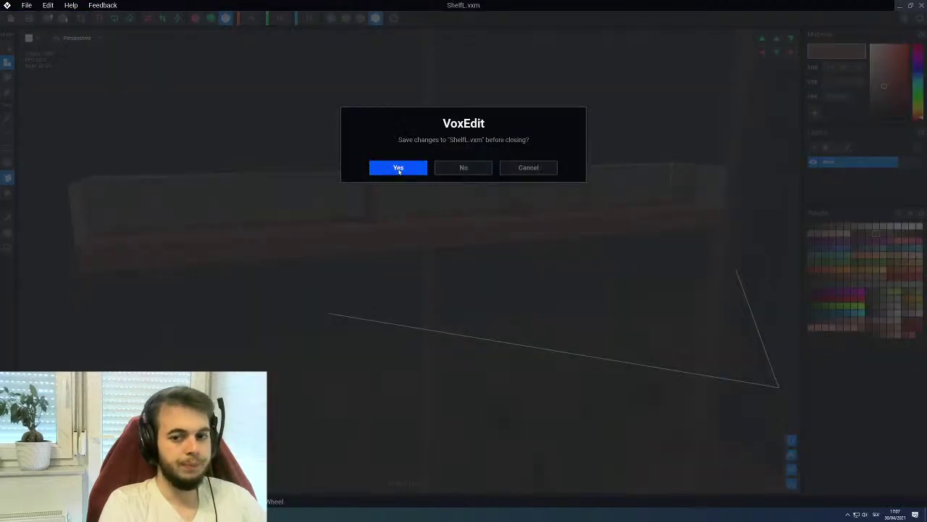
left_click(398, 167)
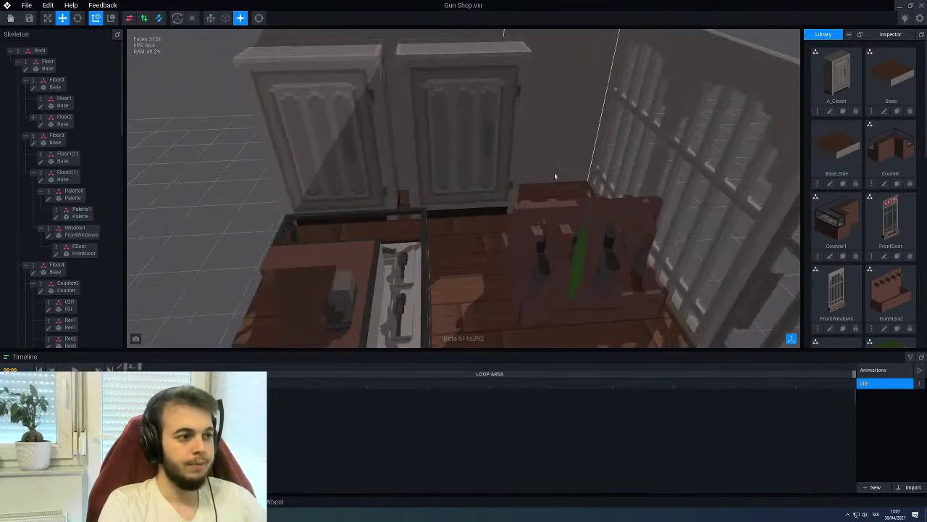
Select the gun shelf on the wall and reopen ShelfL.vxm in the voxel editor
scroll(532, 167, "up", 5)
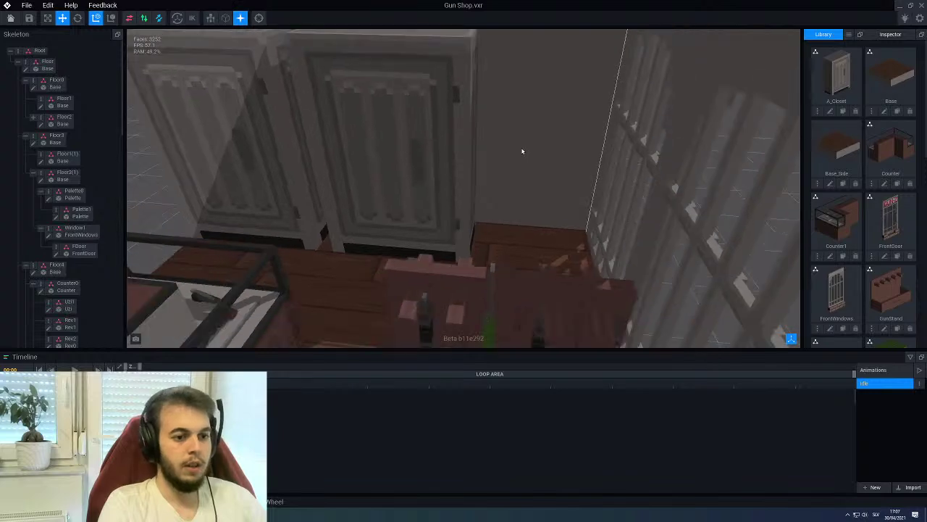
scroll(863, 223, "down", 5)
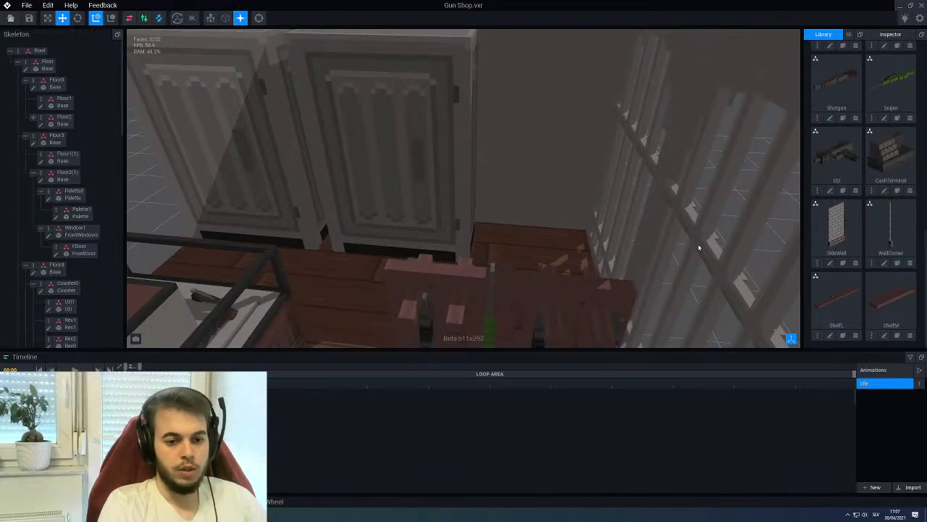
scroll(539, 239, "down", 5)
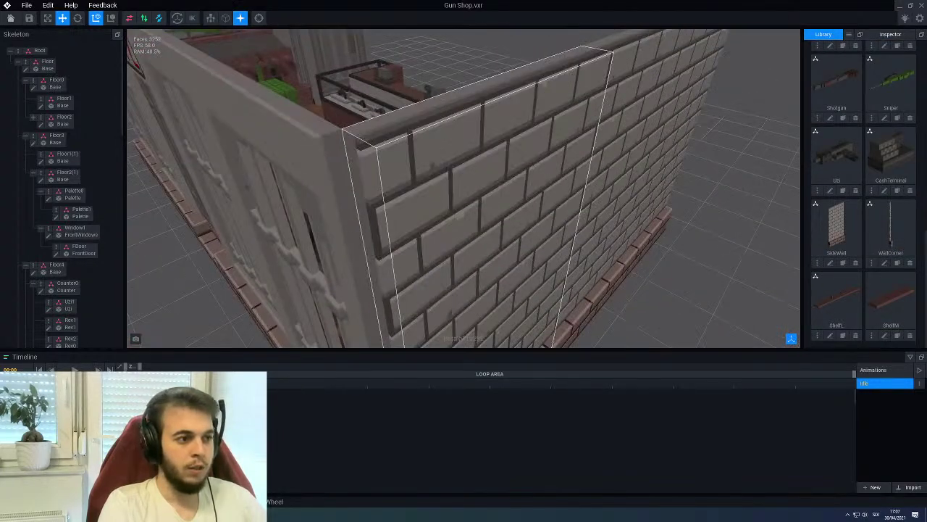
scroll(218, 147, "up", 5)
left_click(219, 147)
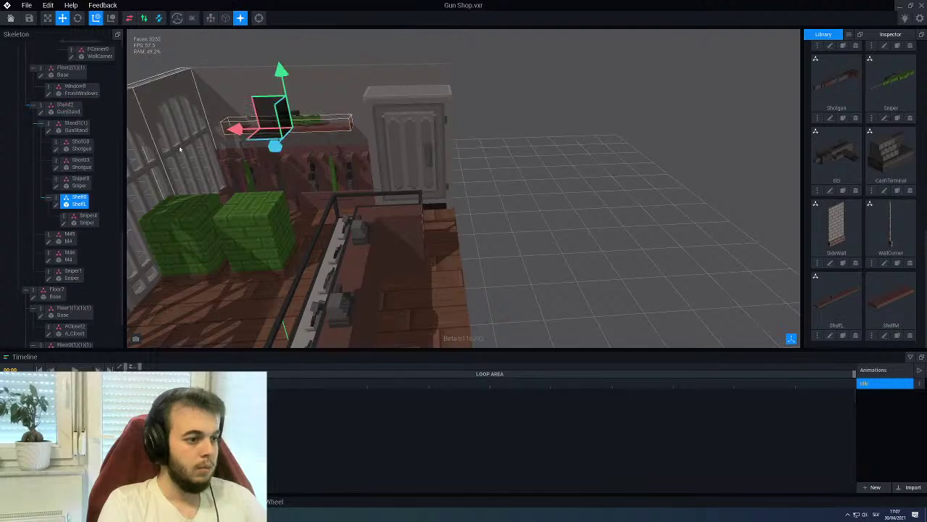
left_click(55, 206)
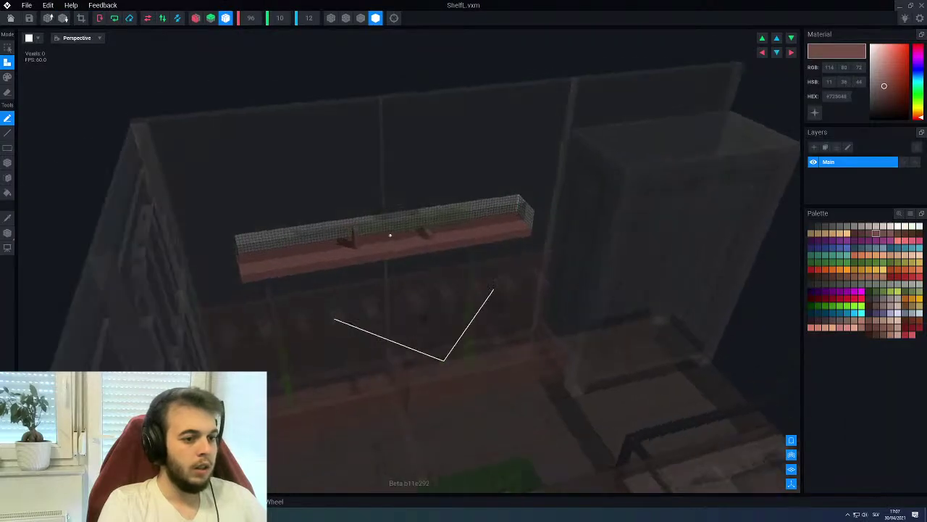
Repaint the dark patch on the shelf to match the rest of the plank
scroll(389, 236, "up", 5)
right_click_drag(681, 323, 535, 281)
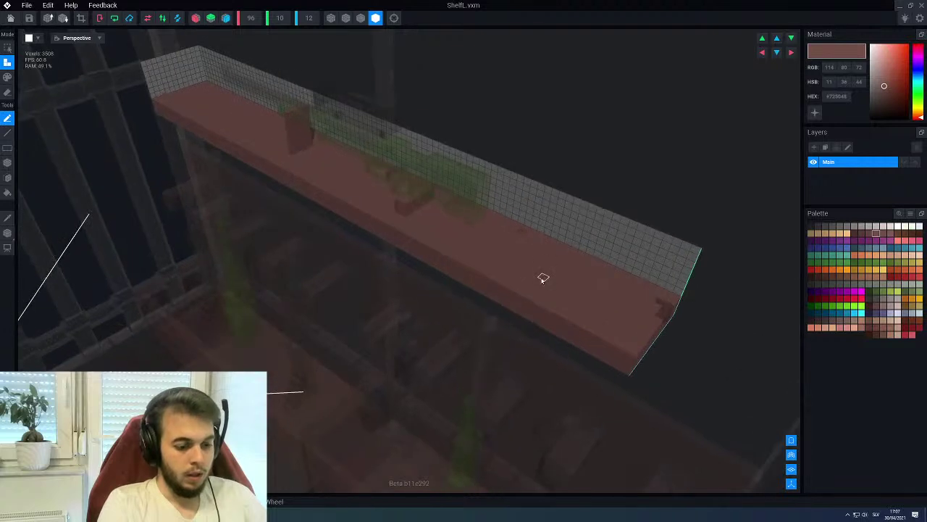
key("p")
left_click_drag(663, 310, 645, 356)
Draw two darker brown lines along the shelf's front edge with the Line tool
right_click_drag(625, 372, 721, 259)
left_click(861, 234)
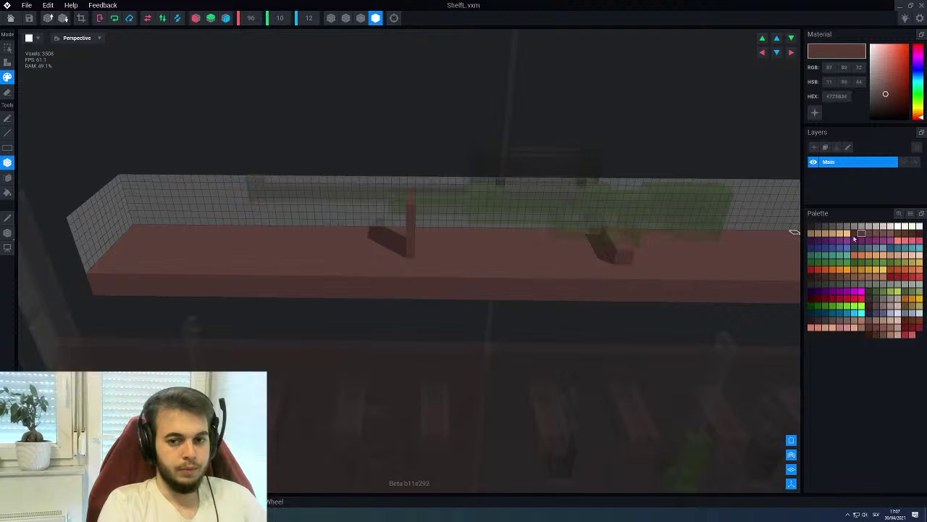
key("l")
right_click_drag(481, 305, 298, 296)
left_click_drag(250, 297, 476, 290)
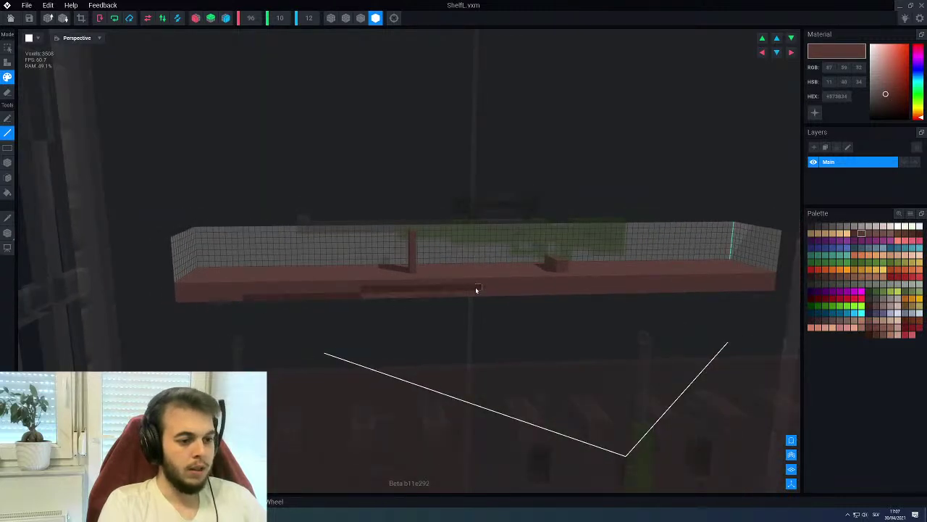
right_click_drag(478, 287, 504, 292)
left_click_drag(385, 256, 496, 262)
right_click_drag(445, 255, 460, 259)
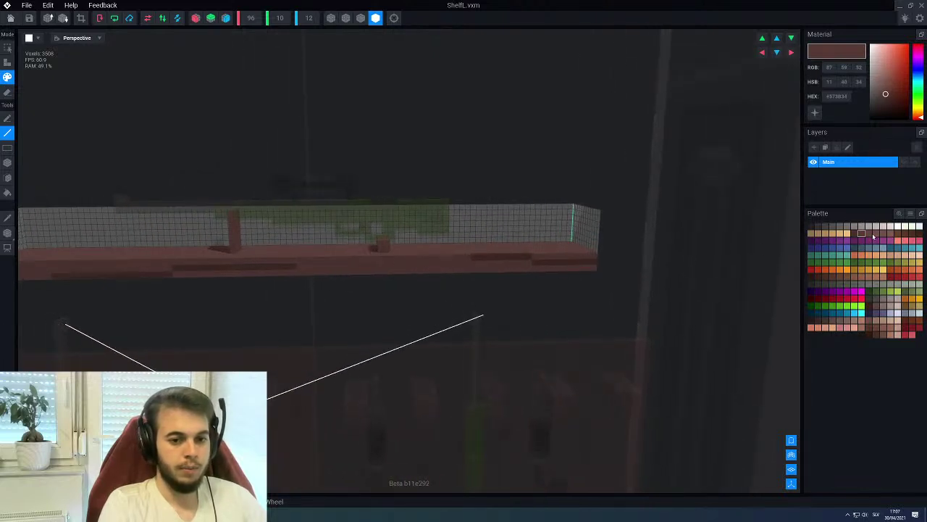
Choose a different brown shade and inspect the shelf's top and left end
left_click(868, 234)
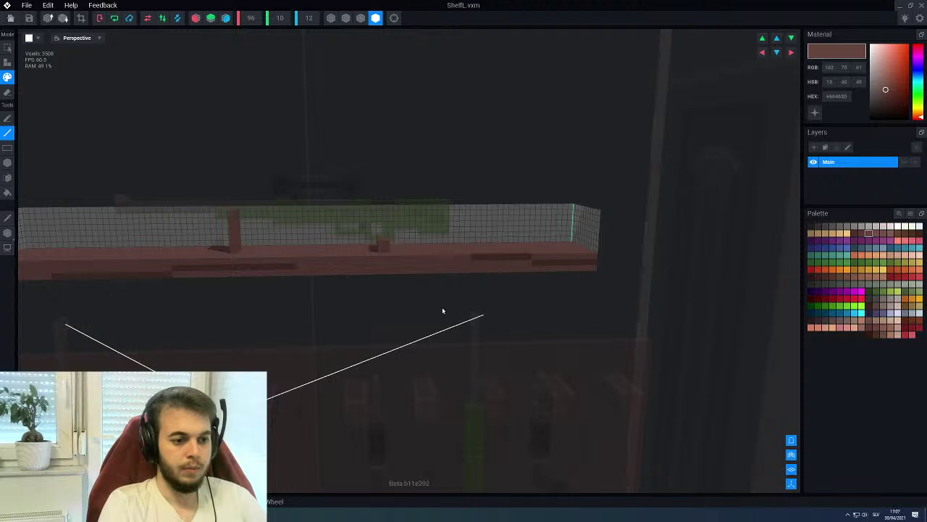
right_click_drag(431, 293, 484, 317)
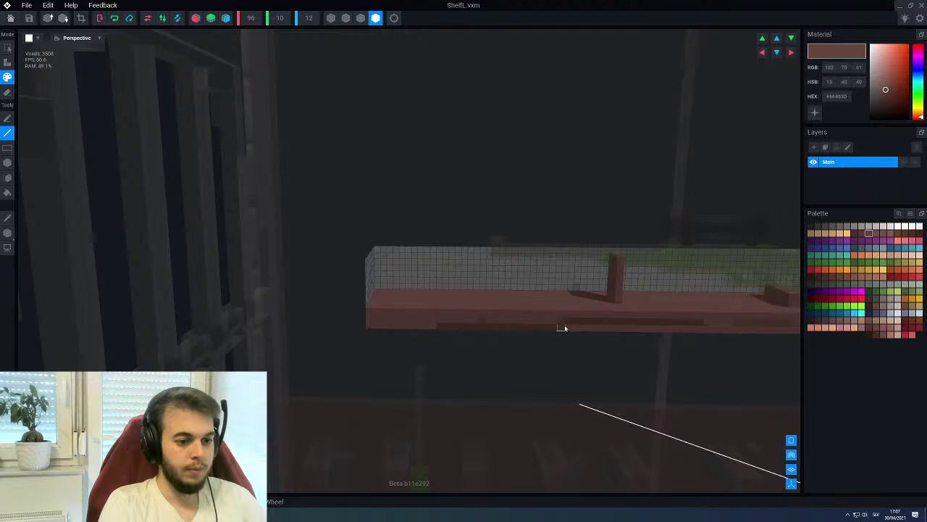
right_click_drag(559, 327, 377, 316)
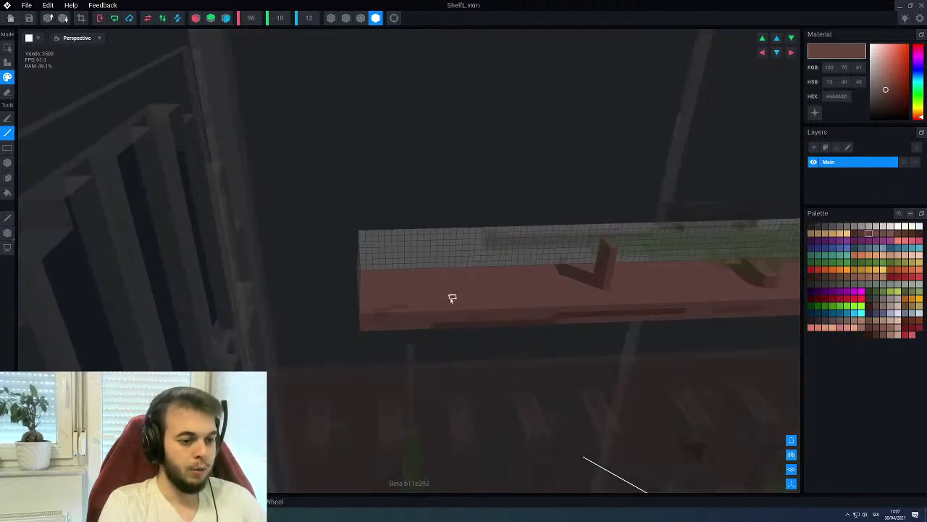
right_click_drag(451, 298, 447, 296)
right_click_drag(367, 244, 453, 239)
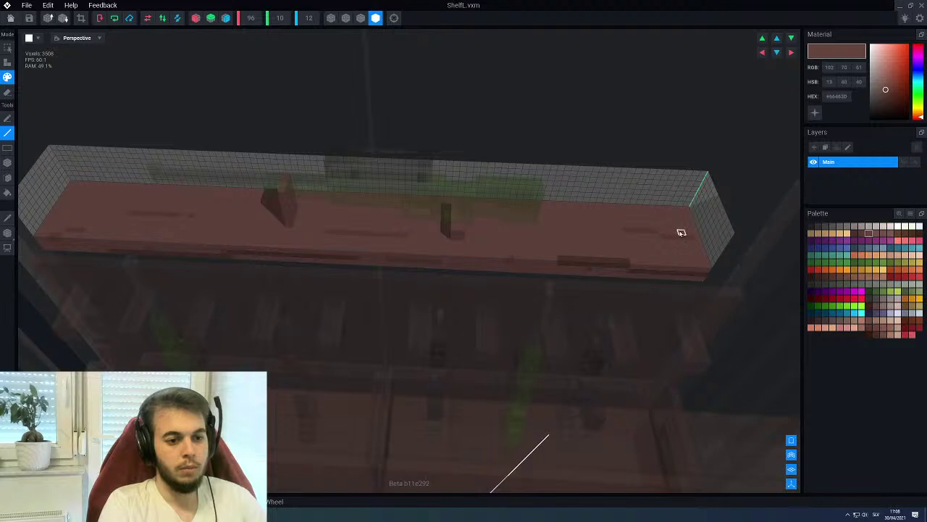
right_click_drag(477, 259, 319, 221)
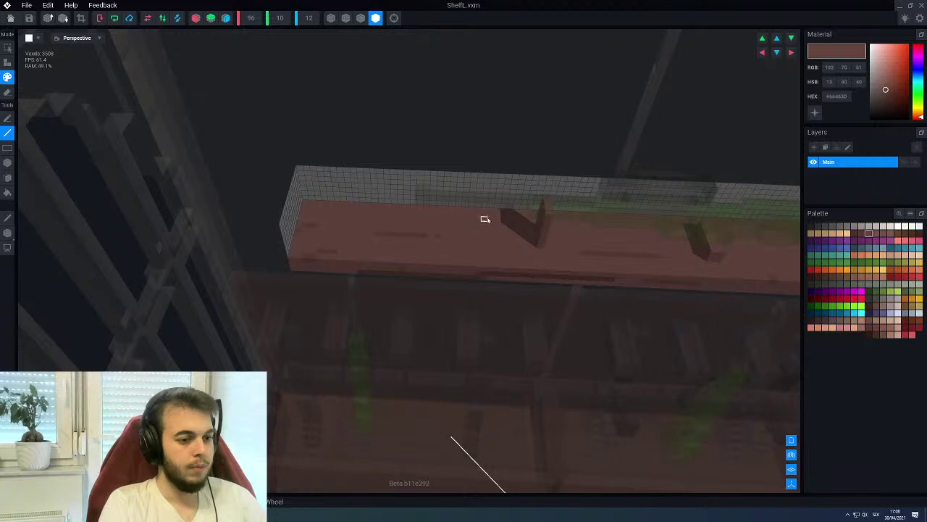
Eyedrop the darker red and draw dark grain lines across the shelf's front face
scroll(461, 283, "down", 5)
right_click_drag(461, 283, 502, 250)
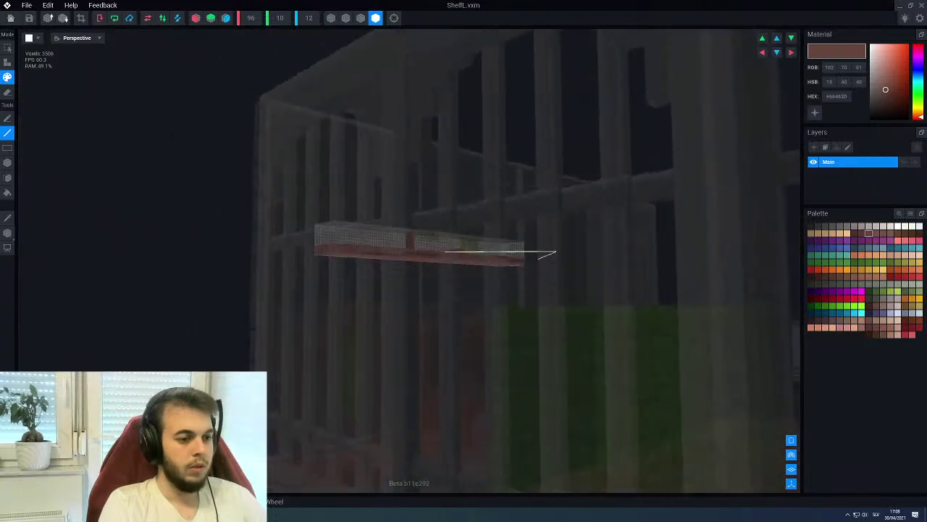
scroll(502, 251, "up", 5)
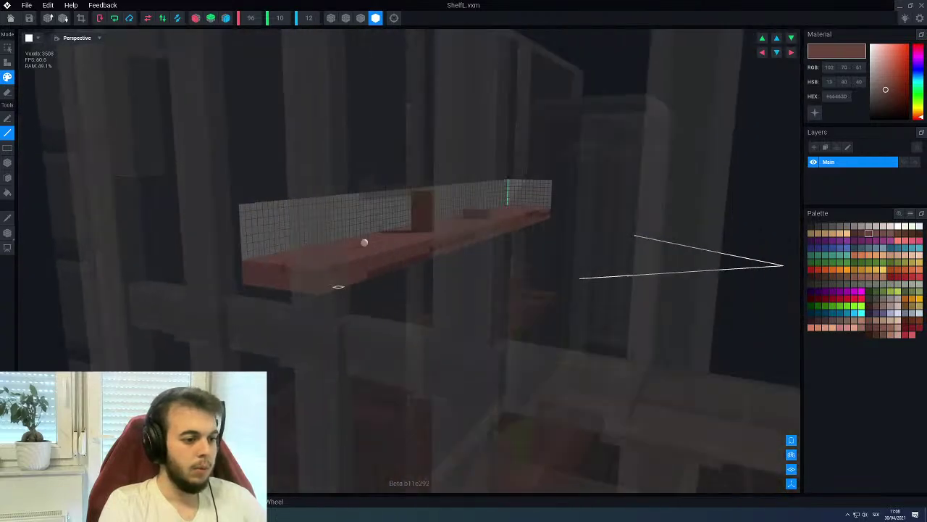
right_click_drag(355, 300, 412, 322)
scroll(342, 292, "up", 3)
left_click(413, 323)
right_click_drag(404, 364, 374, 319)
key("l")
mouse_move(143, 233)
left_mouse_down()
mouse_move(325, 283)
mouse_move(333, 297)
left_mouse_up()
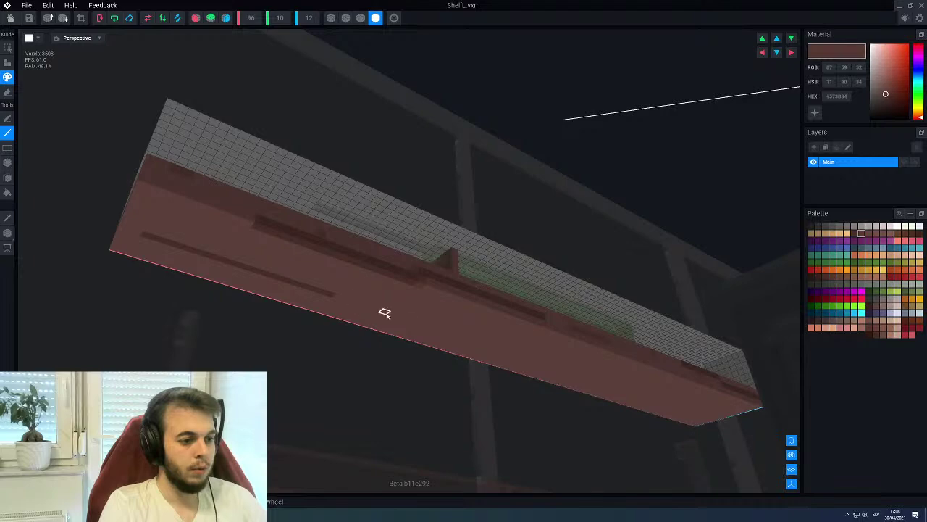
mouse_move(392, 314)
right_mouse_down()
mouse_move(488, 327)
mouse_move(435, 313)
right_mouse_up()
left_click_drag(435, 312, 618, 334)
right_click_drag(455, 327, 428, 332)
Sample a deeper brown shade from the shelf, then close the ShelfL model
left_click(486, 303, "alt")
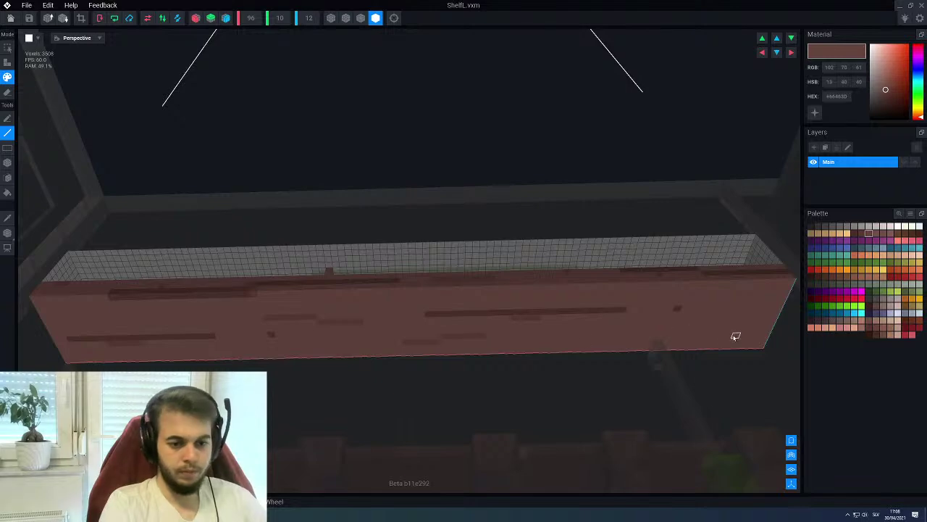
right_click_drag(767, 335, 550, 322)
scroll(553, 332, "up", 2)
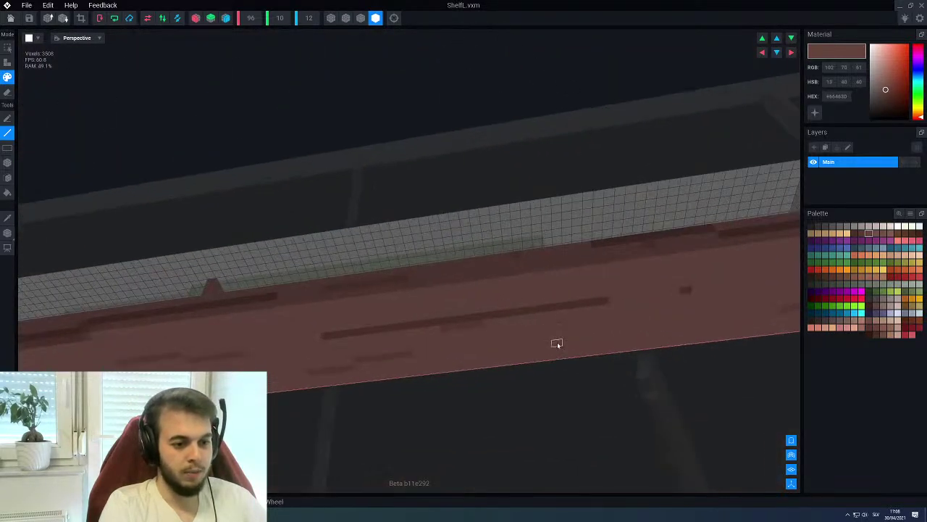
left_click(544, 309, "alt")
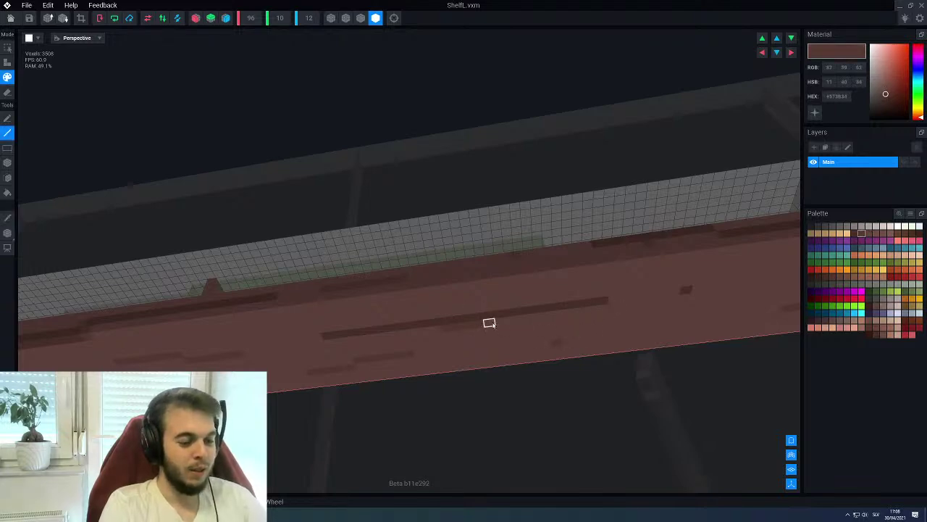
scroll(535, 387, "down", 2)
right_click_drag(524, 333, 153, 203)
scroll(527, 326, "down", 2)
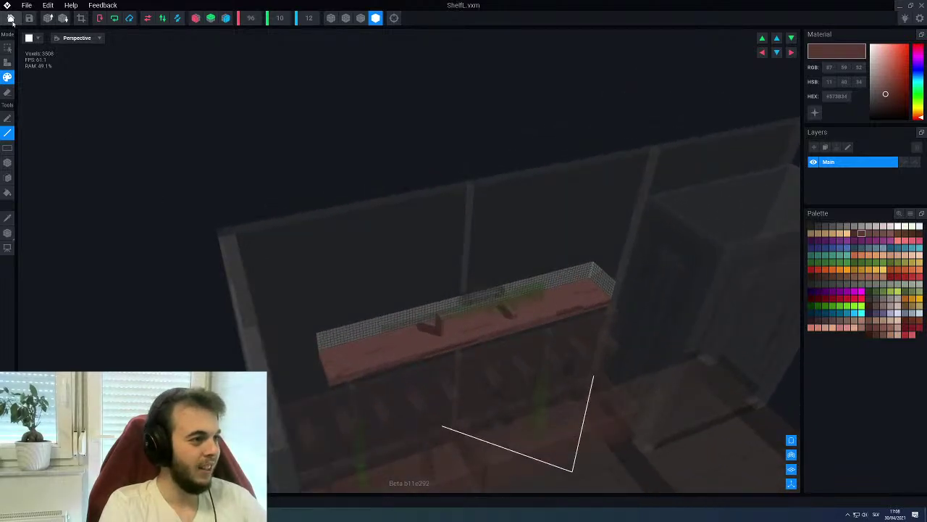
left_click(10, 18)
Save the ShelfL edits and view the Gun Shop scene near the brick wall
left_click(397, 167)
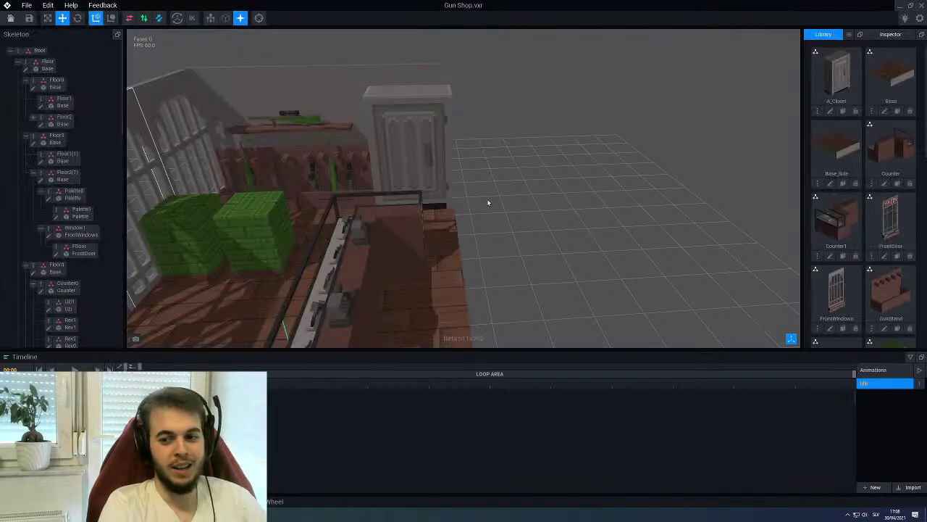
right_click_drag(463, 218, 450, 145)
middle_click_drag(449, 144, 551, 159)
right_click_drag(568, 229, 444, 175)
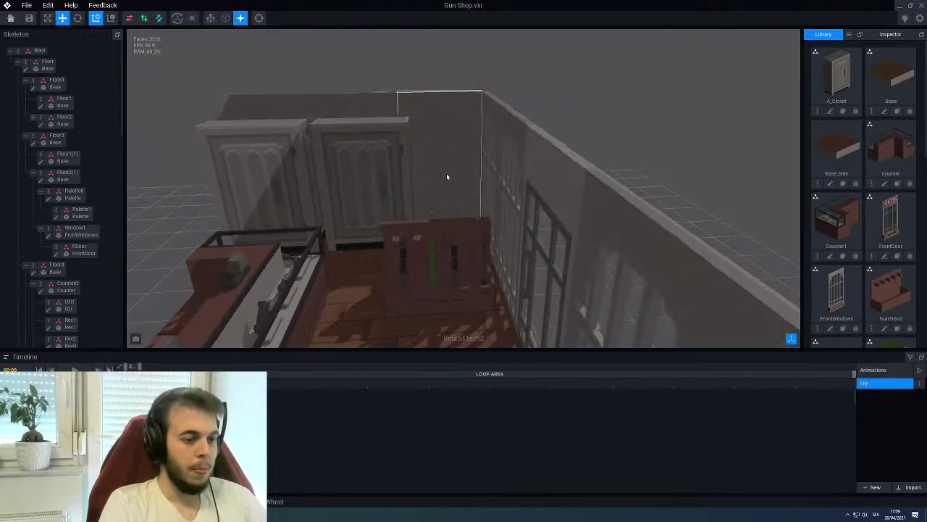
Select the Side0 wall and add a child node named Shelf1 under it
left_click(399, 176)
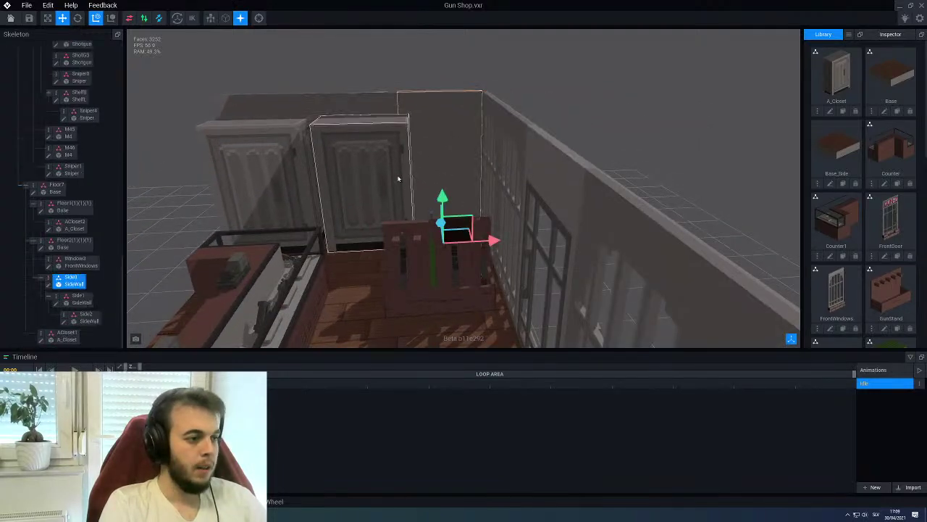
right_click(48, 279)
left_click(73, 292)
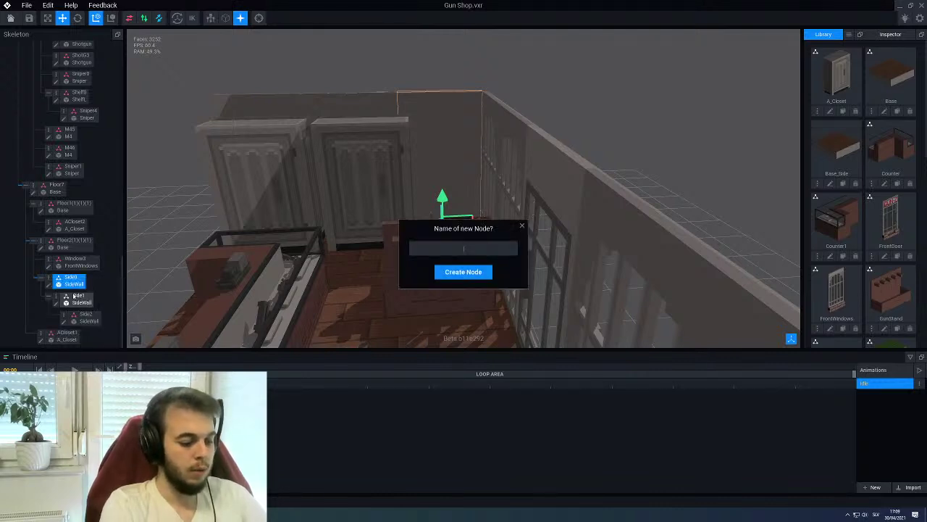
key("Return")
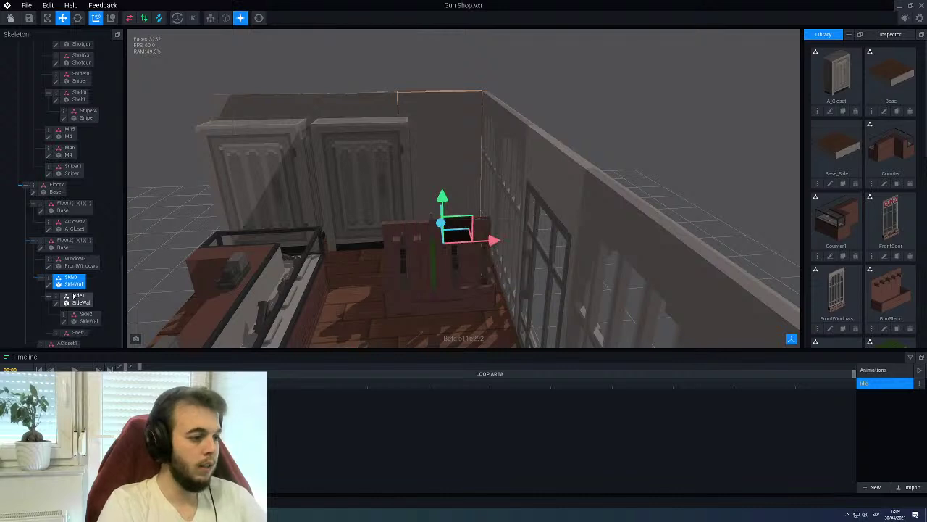
scroll(860, 213, "down", 3)
scroll(860, 212, "down", 3)
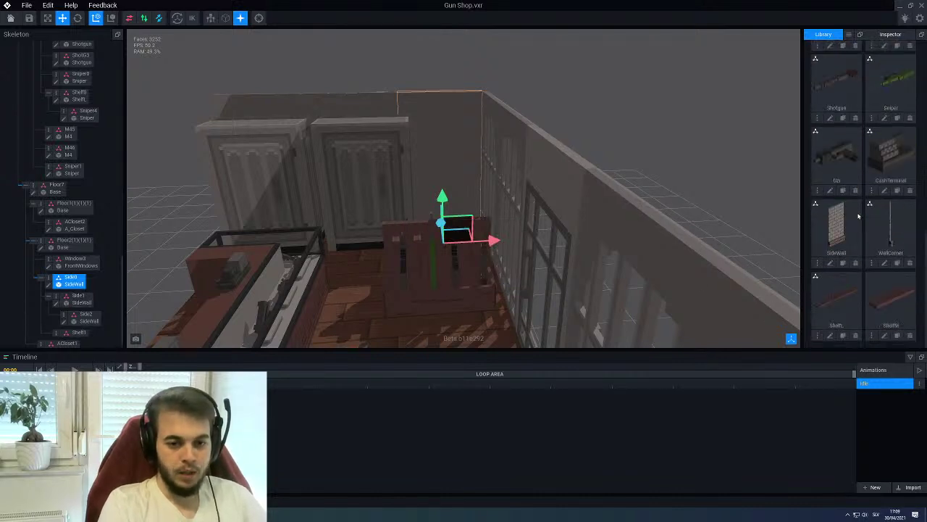
Drop the ShelfM model from the Library onto the Shelf1 node and frame it
left_click_drag(892, 297, 79, 332)
key("f")
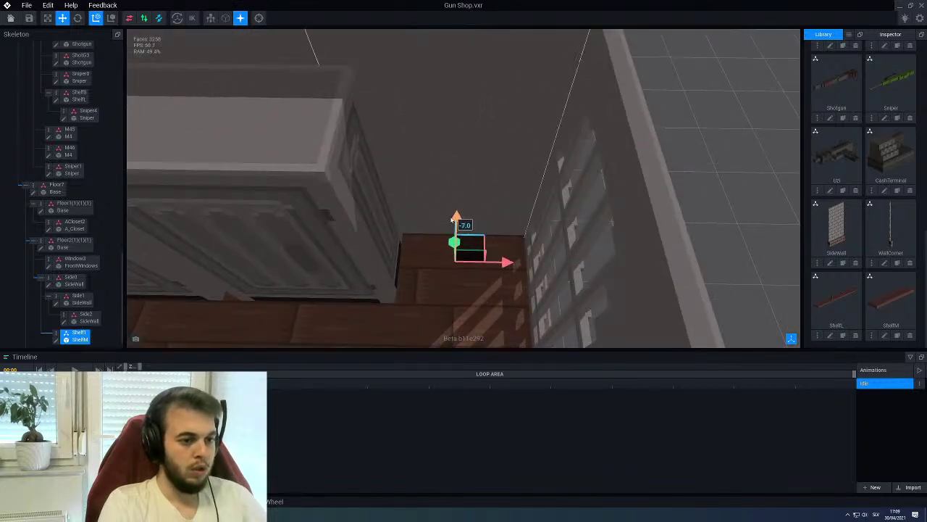
right_click_drag(460, 225, 466, 246)
Raise ShelfM above the floor and slide it between the wardrobe and windows
left_click_drag(466, 246, 471, 169)
right_click_drag(471, 170, 443, 191)
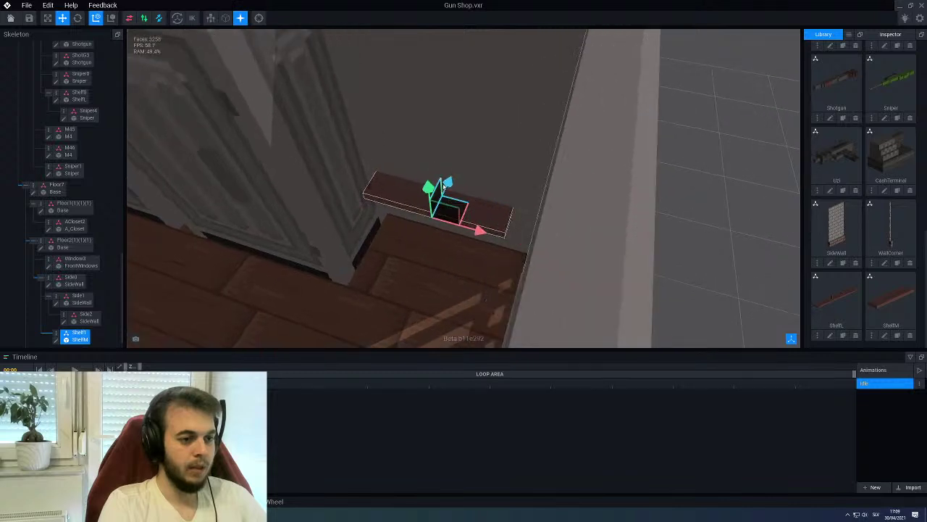
left_click_drag(444, 191, 441, 187)
mouse_move(441, 188)
right_mouse_down()
mouse_move(430, 184)
mouse_move(445, 195)
right_mouse_up()
left_click_drag(484, 209, 495, 209)
right_click_drag(495, 209, 472, 165)
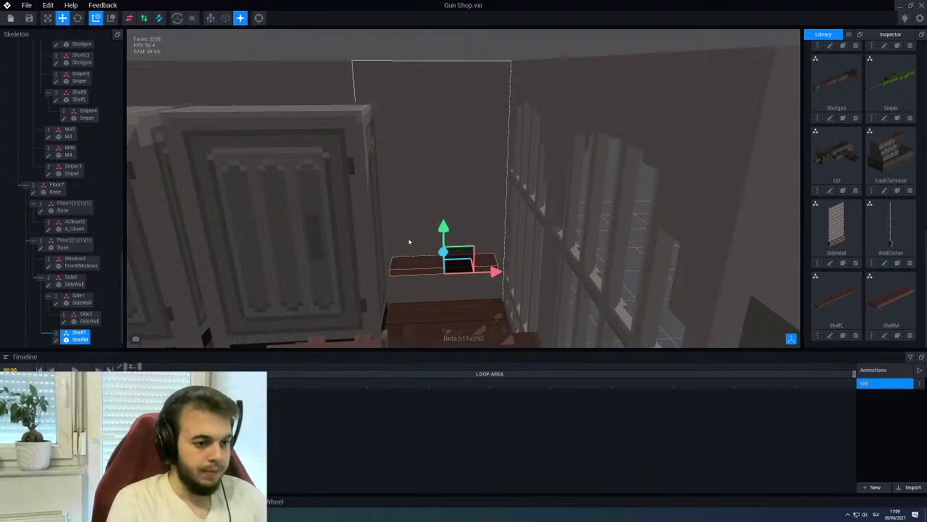
scroll(315, 210, "down", 5)
right_click_drag(324, 212, 491, 234)
scroll(362, 247, "up", 5)
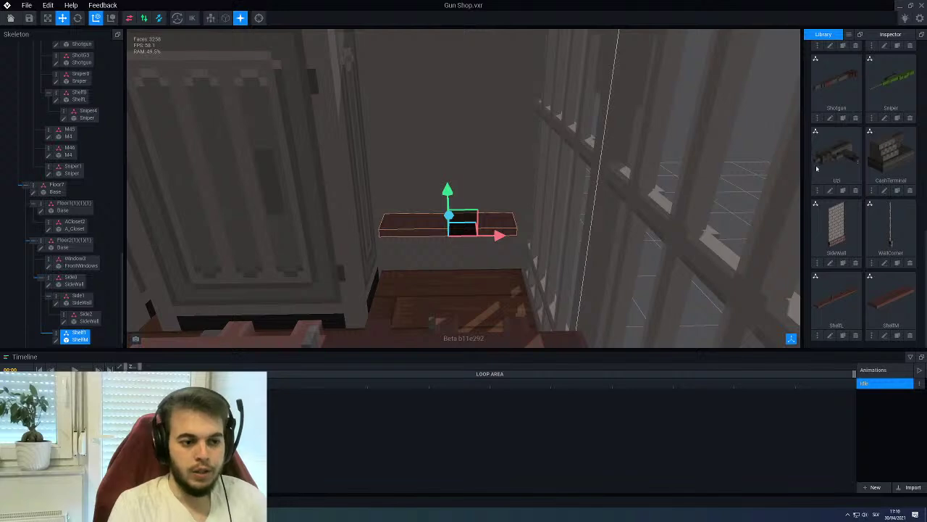
Open ShelfM for voxel editing and sample brown shades from the plank
left_click(56, 340)
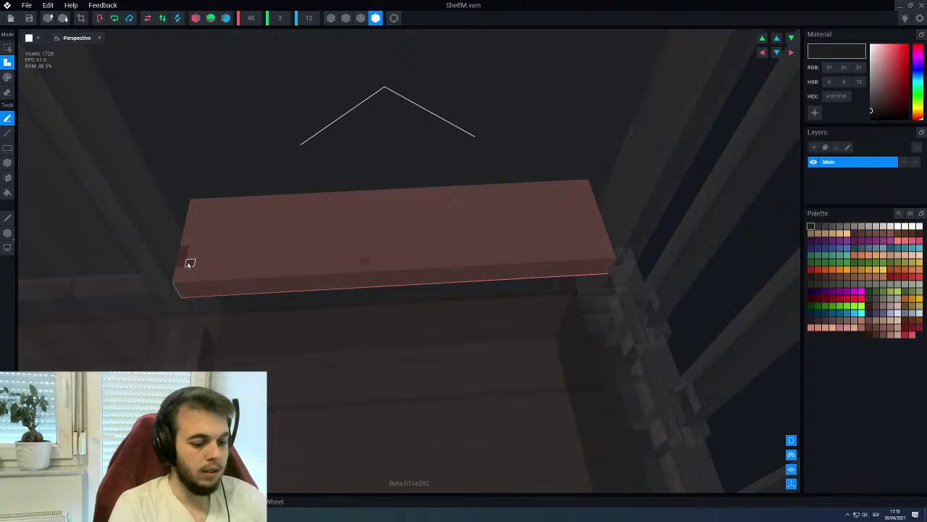
left_click(190, 263, "alt")
key("p")
key("l")
mouse_move(434, 228)
right_mouse_down()
mouse_move(377, 227)
mouse_move(383, 232)
mouse_move(303, 285)
right_mouse_up()
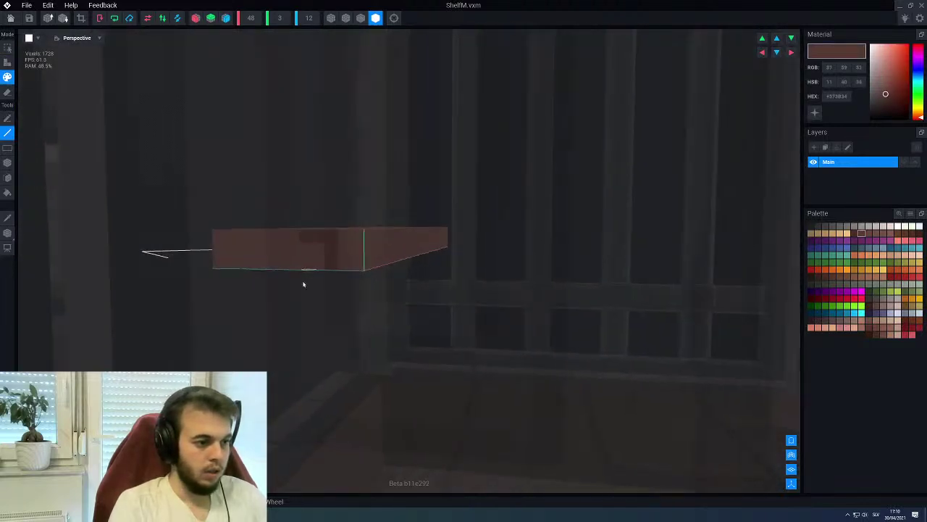
left_click(314, 265, "alt")
key("b")
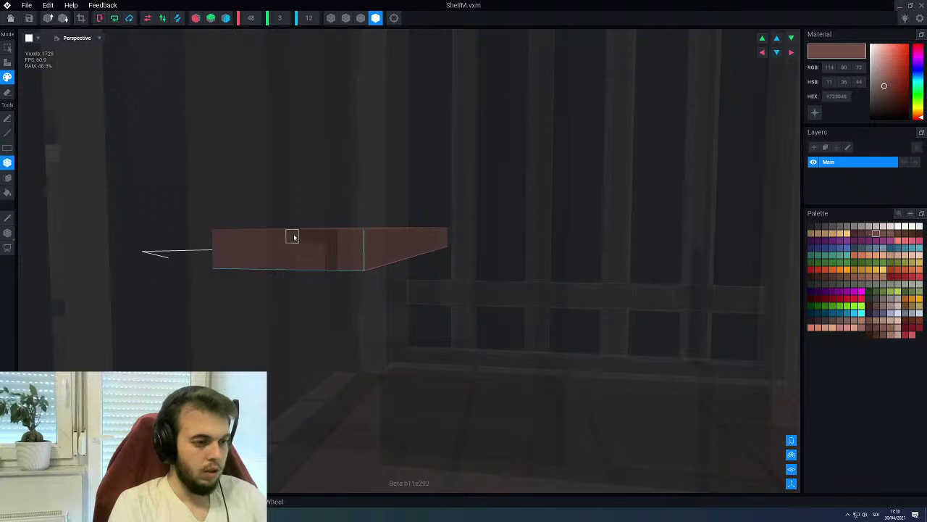
right_click_drag(337, 267, 399, 266)
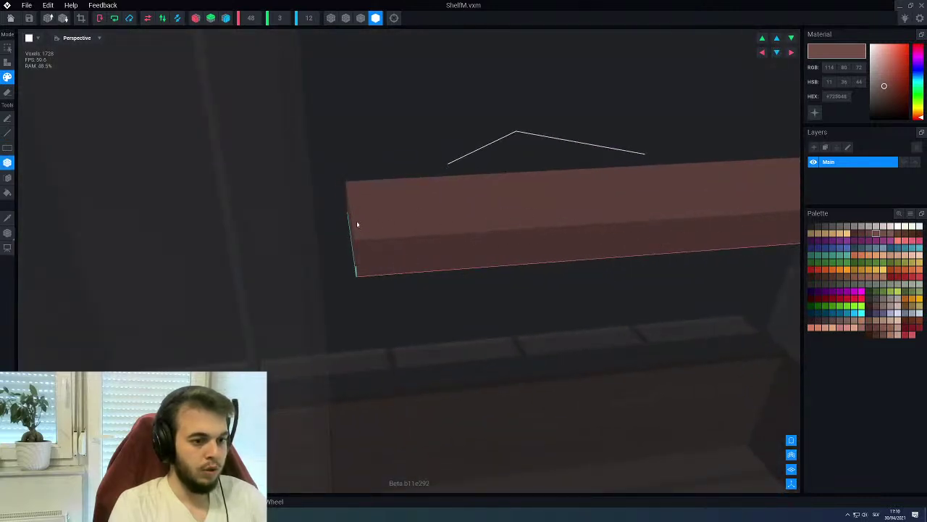
Draw several darker brown grooves across the shelf top with the Line tool
left_click(761, 244, "alt")
key("l")
right_click_drag(597, 250, 347, 233)
middle_click_drag(350, 233, 384, 215)
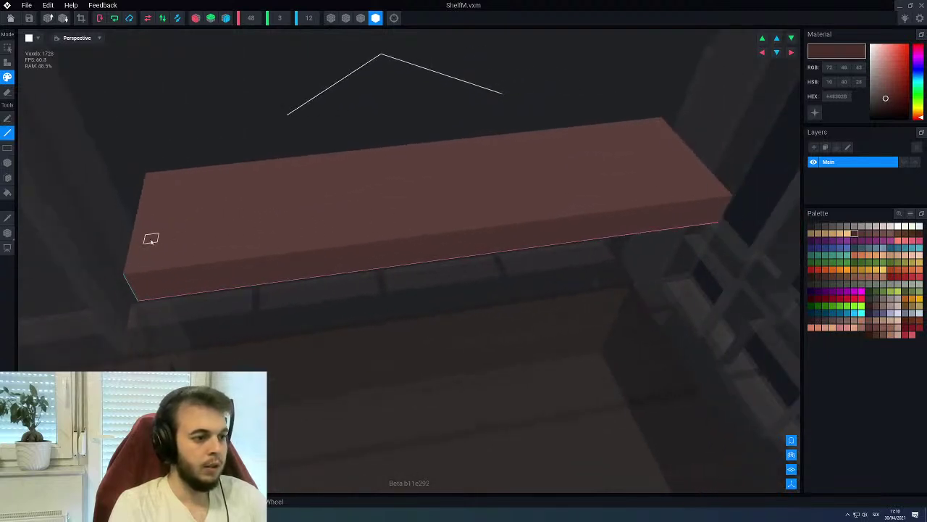
mouse_move(138, 241)
left_mouse_down()
mouse_move(435, 203)
mouse_move(350, 229)
left_mouse_up()
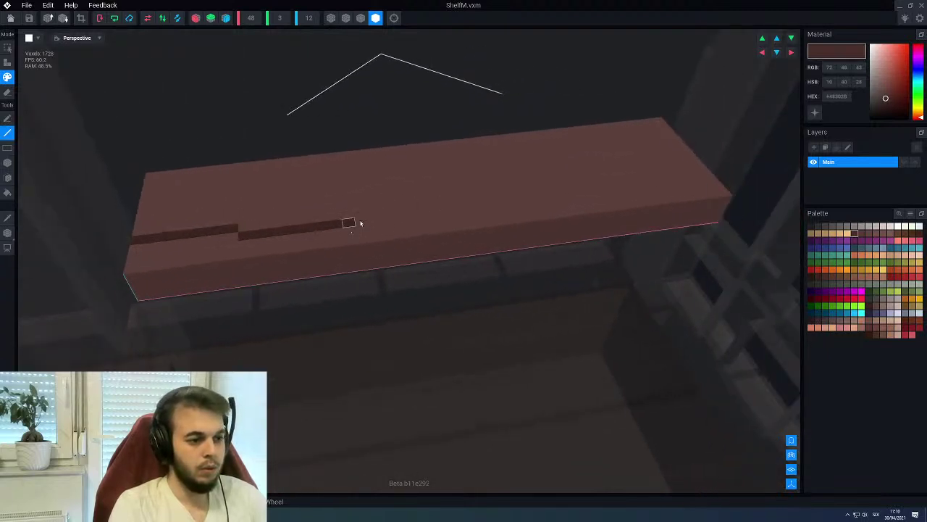
left_click_drag(566, 165, 680, 145)
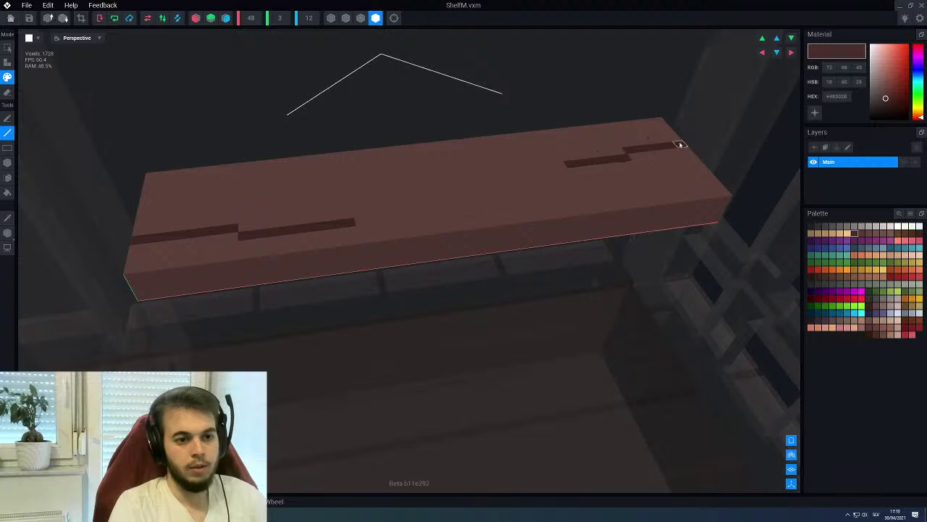
mouse_move(594, 180)
right_mouse_down()
mouse_move(321, 201)
mouse_move(192, 268)
mouse_move(372, 218)
mouse_move(425, 149)
right_mouse_up()
left_click_drag(403, 134, 555, 152)
mouse_move(555, 153)
right_mouse_down()
mouse_move(563, 174)
mouse_move(491, 150)
mouse_move(499, 143)
mouse_move(499, 171)
right_mouse_up()
left_click_drag(531, 161, 290, 201)
With a darker grain colour, extend the top grooves and add grooves on the front face
left_click(862, 233)
left_click_drag(377, 176, 393, 183)
mouse_move(406, 165)
right_mouse_down()
mouse_move(426, 141)
mouse_move(463, 126)
right_mouse_up()
left_click_drag(558, 77, 614, 80)
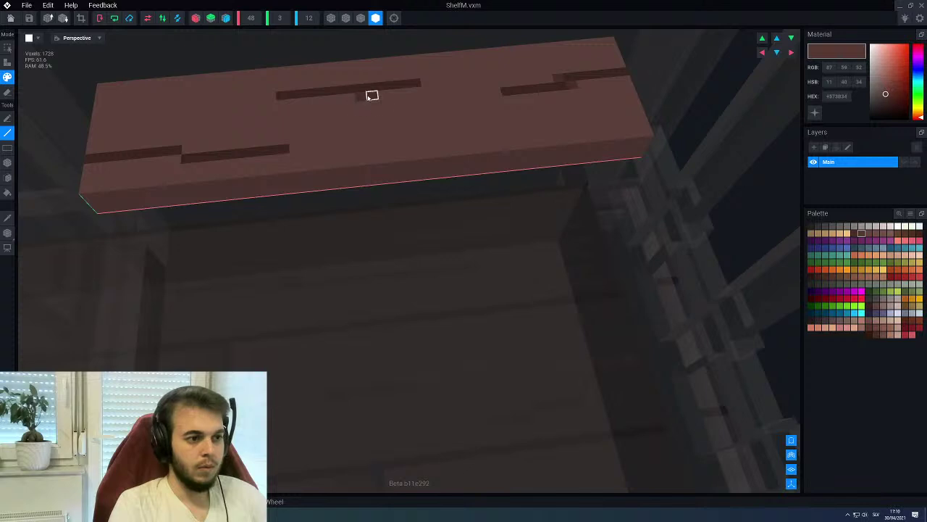
left_click(185, 153)
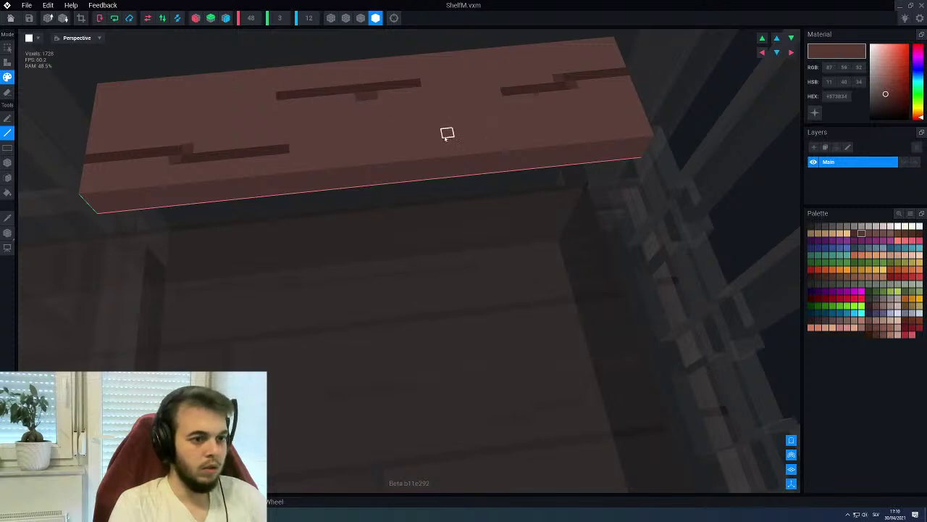
left_click_drag(424, 135, 465, 135)
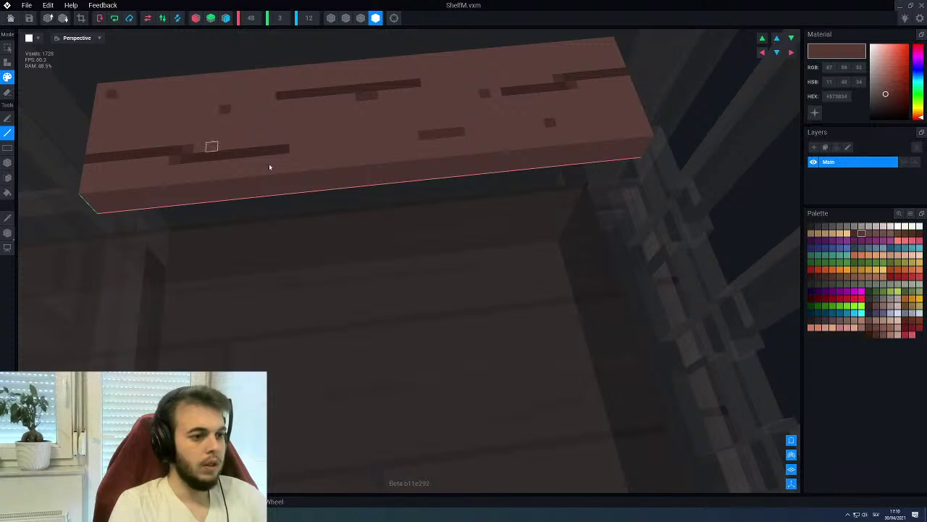
right_click_drag(221, 150, 307, 159)
left_click_drag(234, 170, 340, 182)
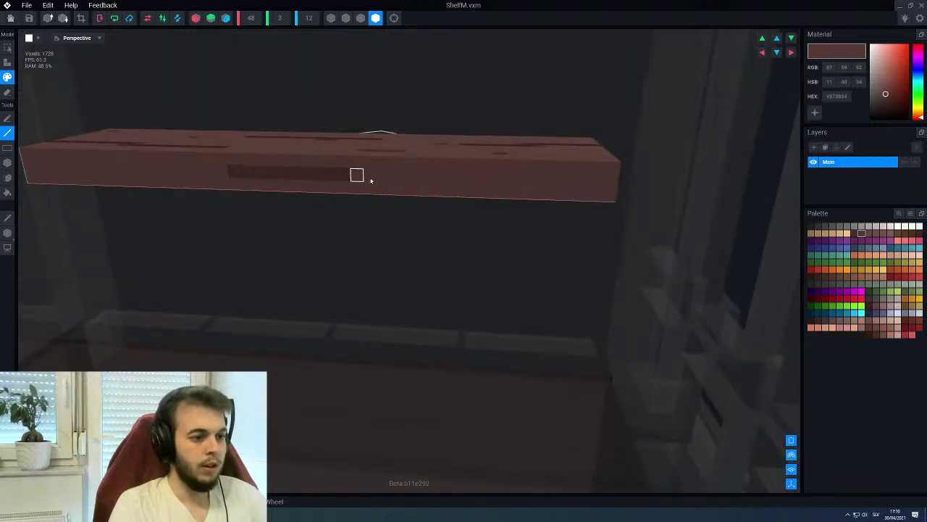
Sample the groove colour, add a dark strip on the plank's left face, then close ShelfM
right_click_drag(349, 184, 316, 173)
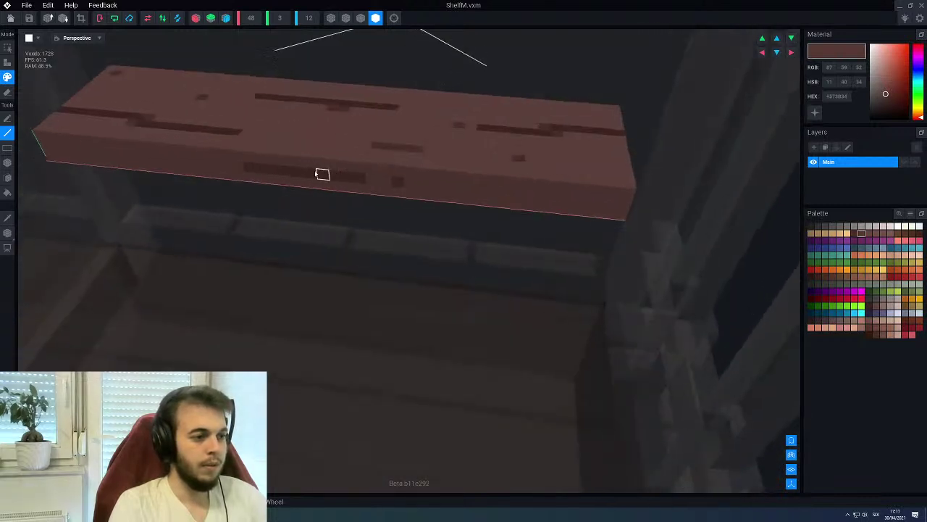
left_click(222, 131, "alt")
mouse_move(194, 171)
right_mouse_down()
mouse_move(196, 159)
mouse_move(190, 174)
right_mouse_up()
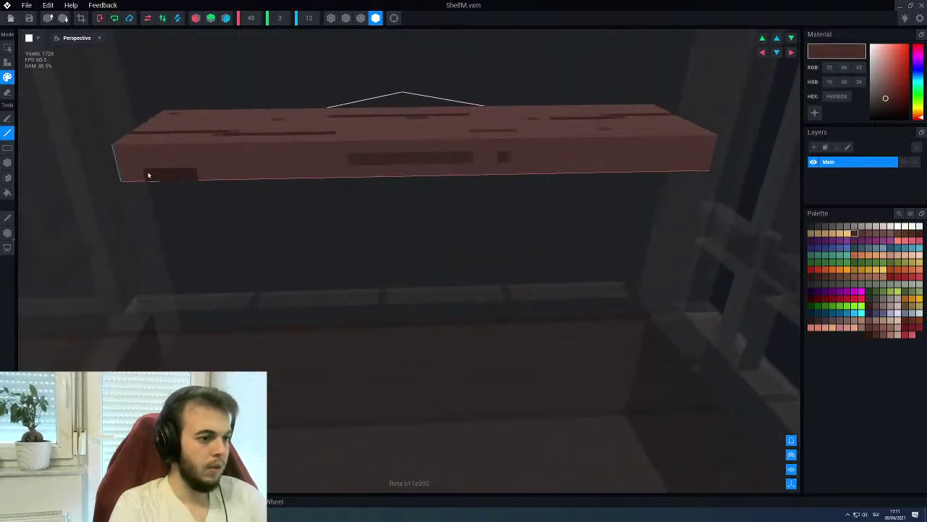
right_click_drag(628, 171, 258, 266)
left_click_drag(210, 270, 174, 269)
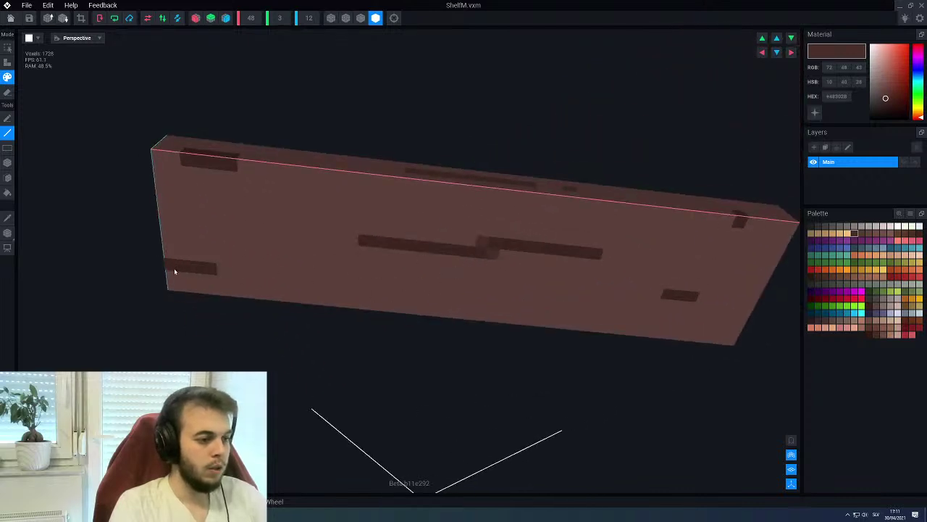
key("Right")
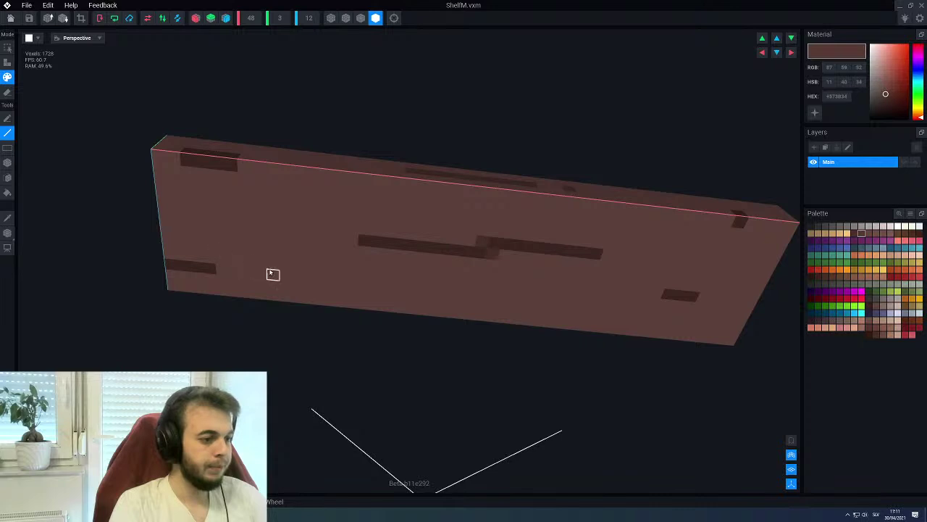
mouse_move(655, 295)
right_mouse_down()
mouse_move(310, 220)
mouse_move(227, 230)
mouse_move(256, 220)
mouse_move(203, 242)
right_mouse_up()
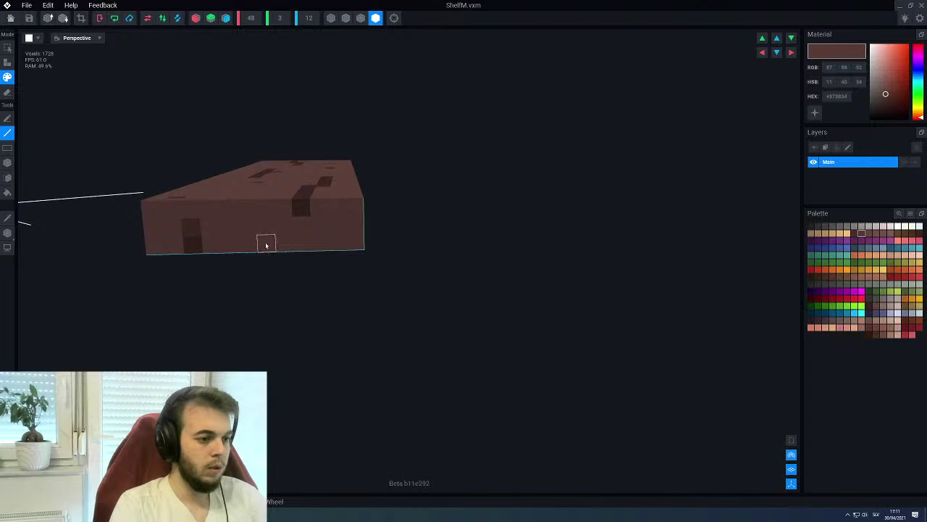
mouse_move(298, 263)
right_mouse_down()
mouse_move(314, 201)
mouse_move(430, 211)
mouse_move(383, 248)
mouse_move(279, 300)
right_mouse_up()
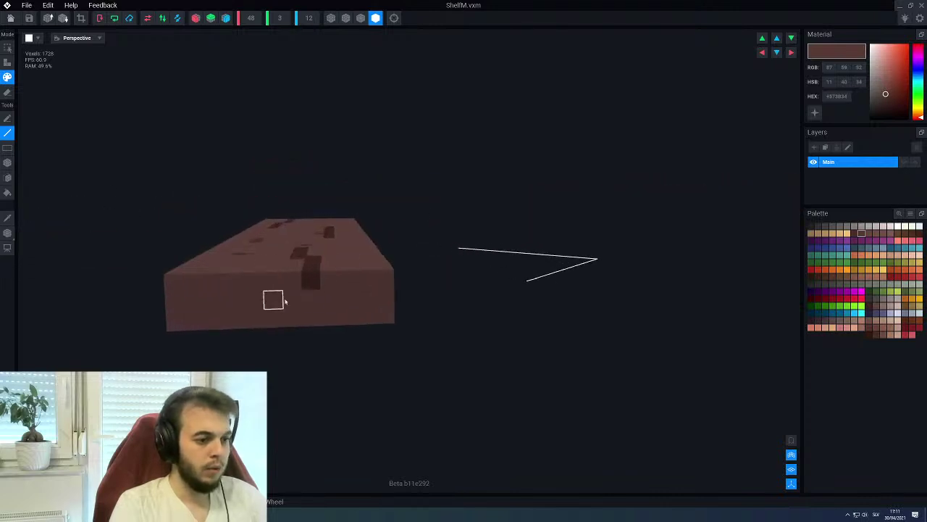
mouse_move(205, 321)
right_mouse_down()
mouse_move(335, 300)
mouse_move(373, 331)
mouse_move(523, 314)
right_mouse_up()
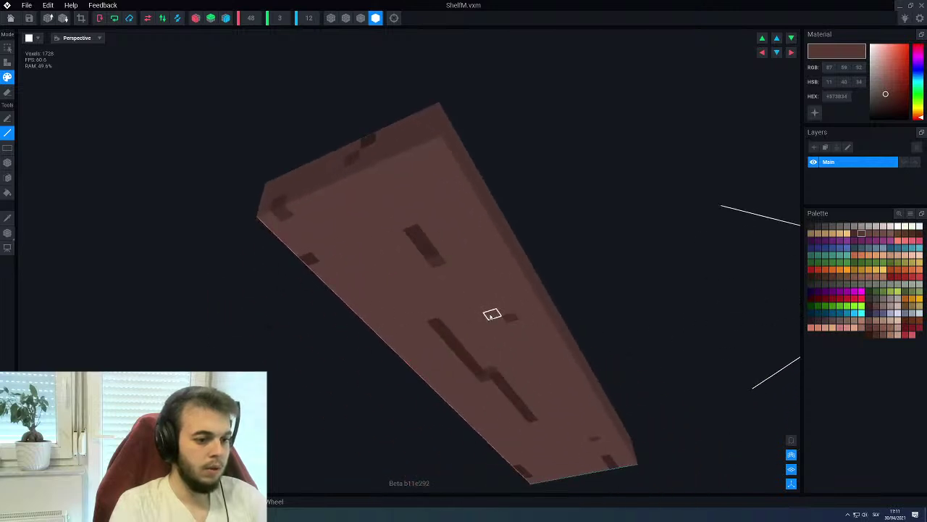
right_click_drag(403, 394, 376, 249)
key("alt+F4")
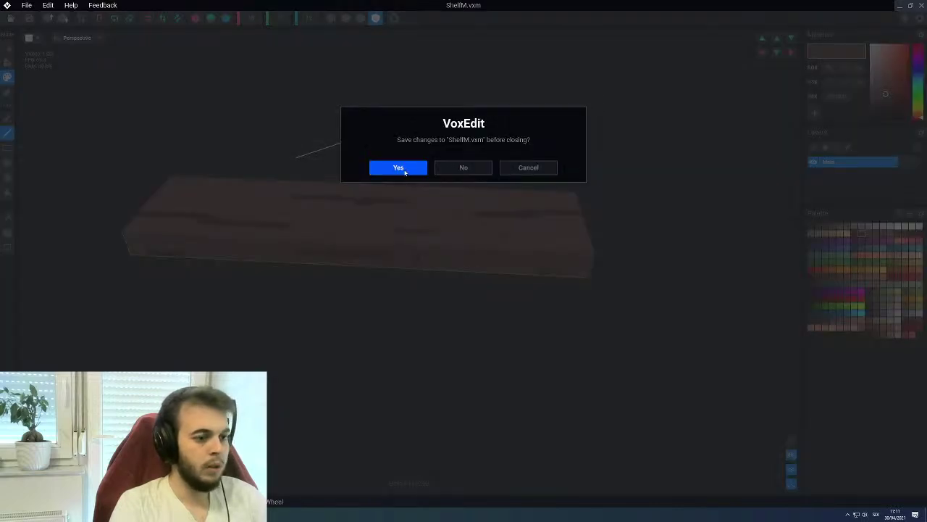
Save ShelfM.vxm and select the Shelf1 shelf plank in the scene
left_click(400, 170)
left_click(429, 226)
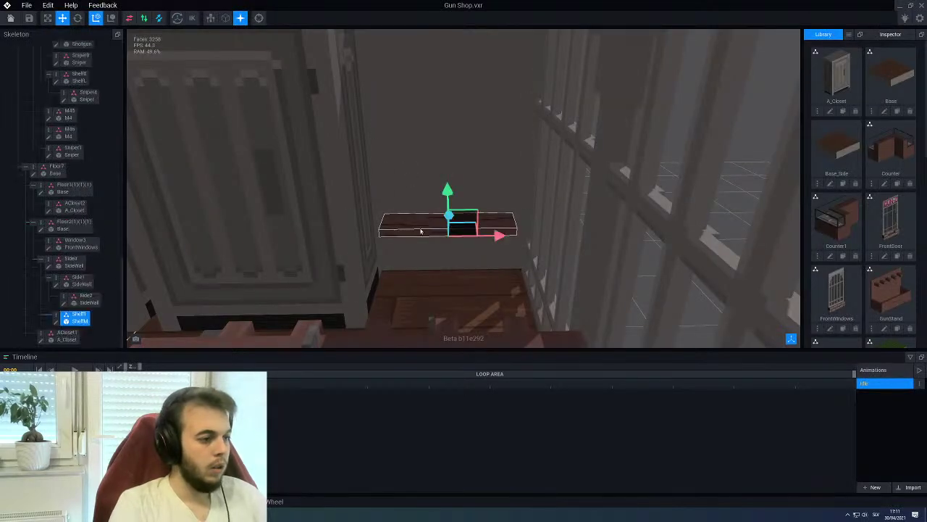
right_click(56, 319)
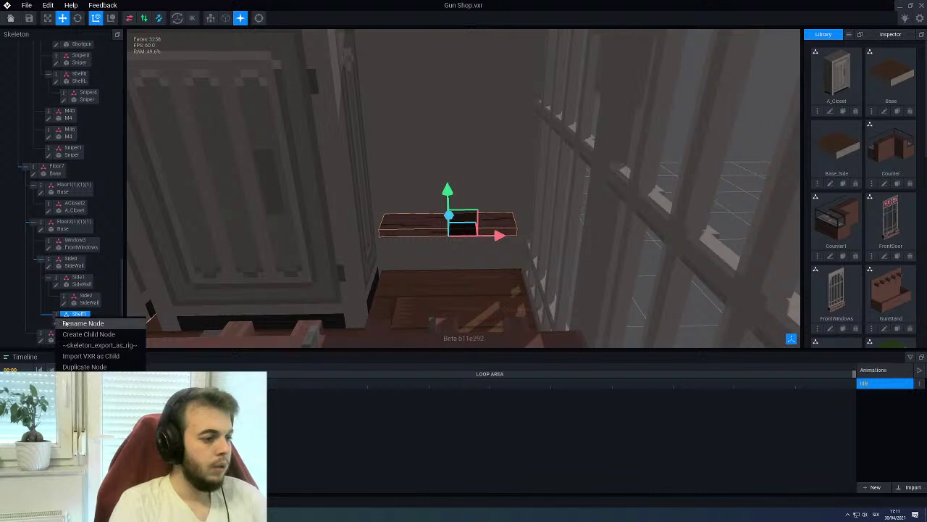
left_click(83, 334)
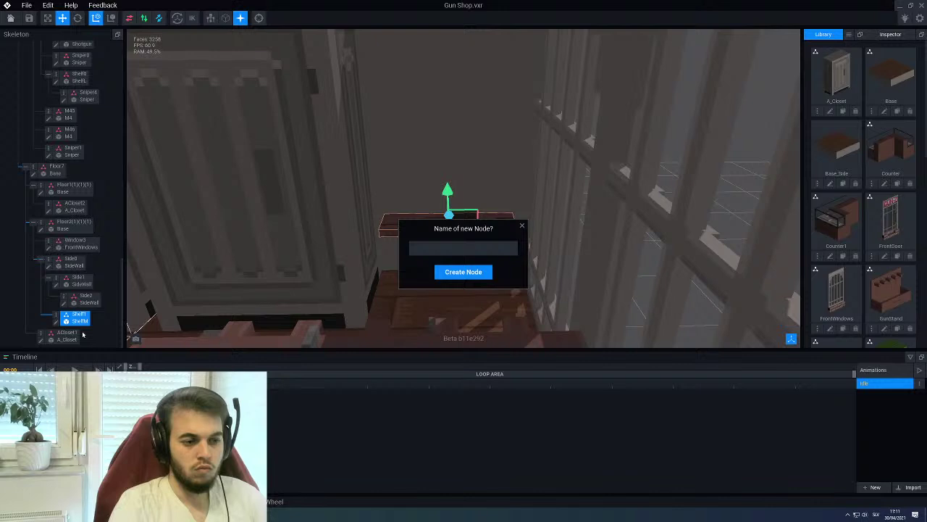
right_click_drag(290, 283, 513, 218)
Create a child node named ShelfUzi beneath Shelf1
scroll(845, 182, "down", 6)
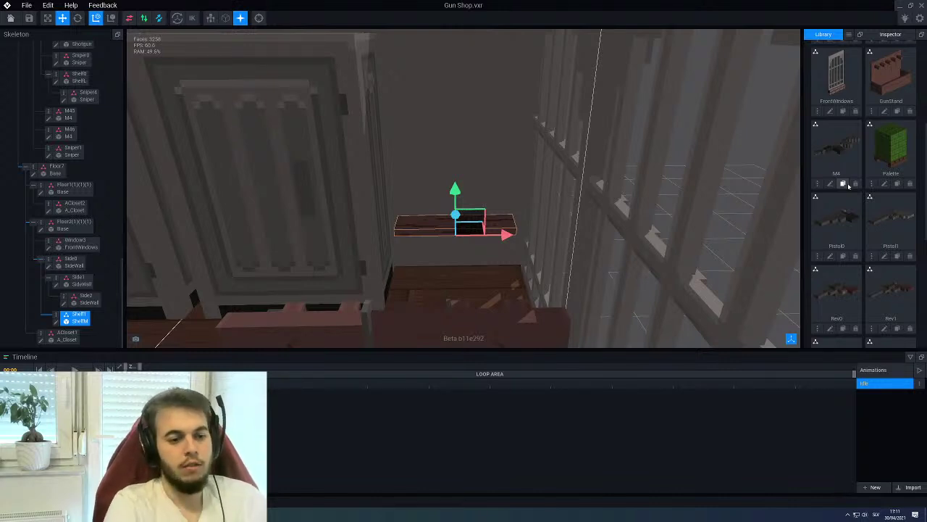
scroll(830, 232, "down", 2)
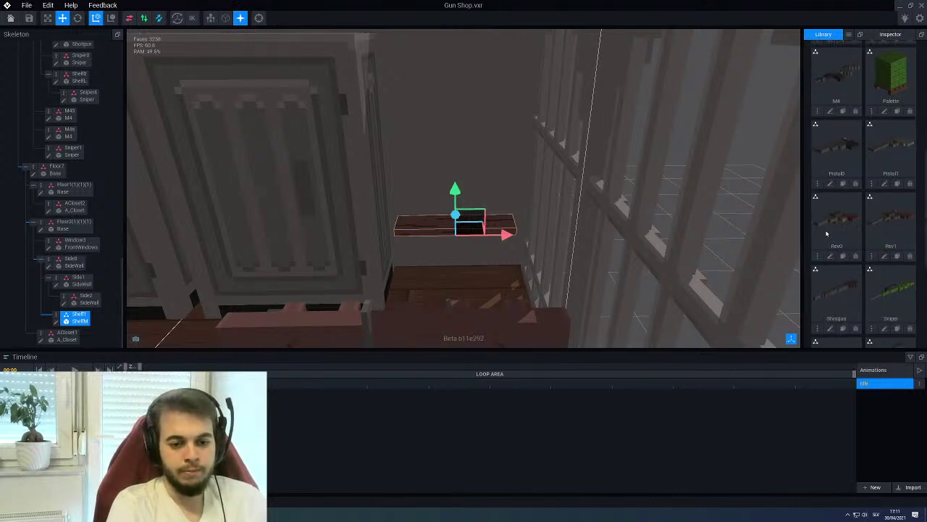
scroll(827, 233, "down", 3)
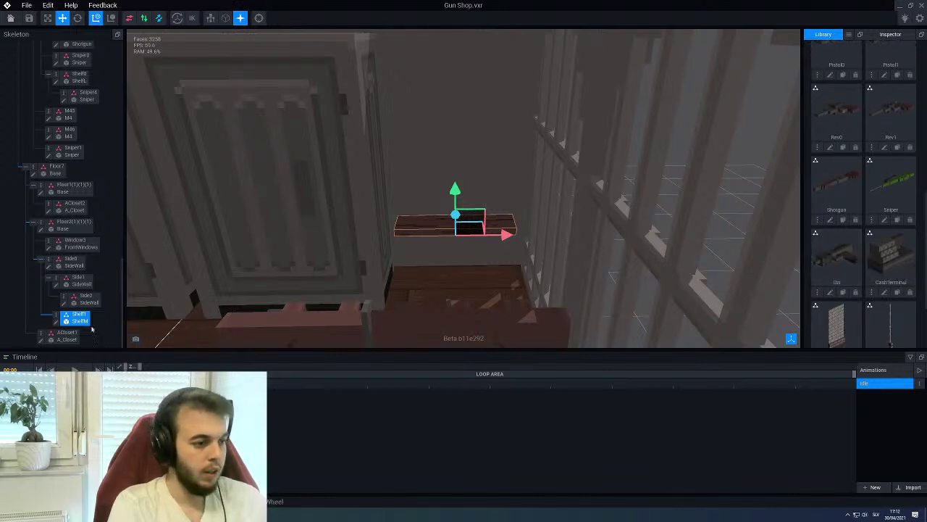
right_click(57, 317)
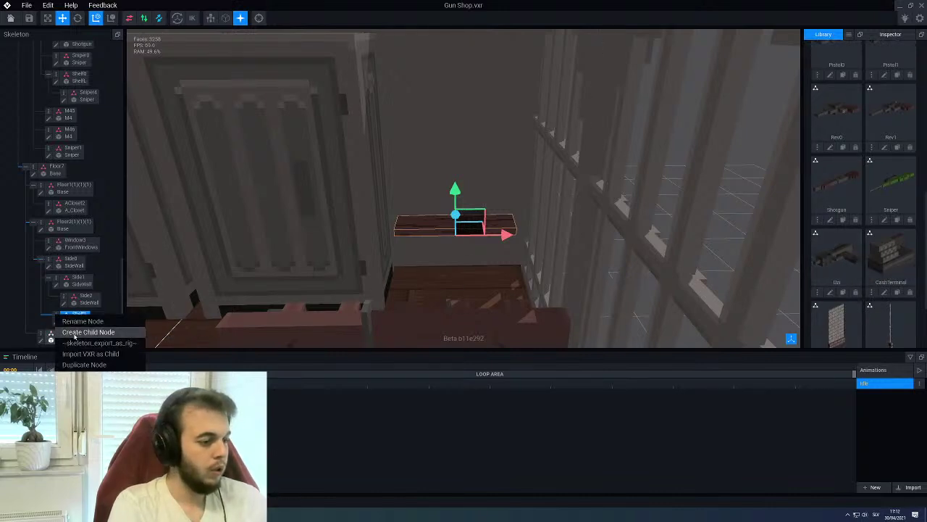
left_click(74, 333)
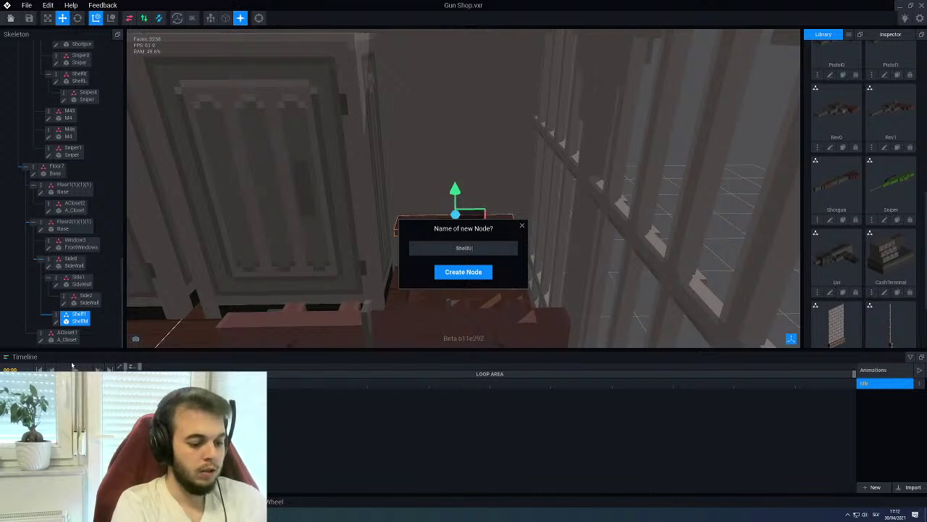
key("Return")
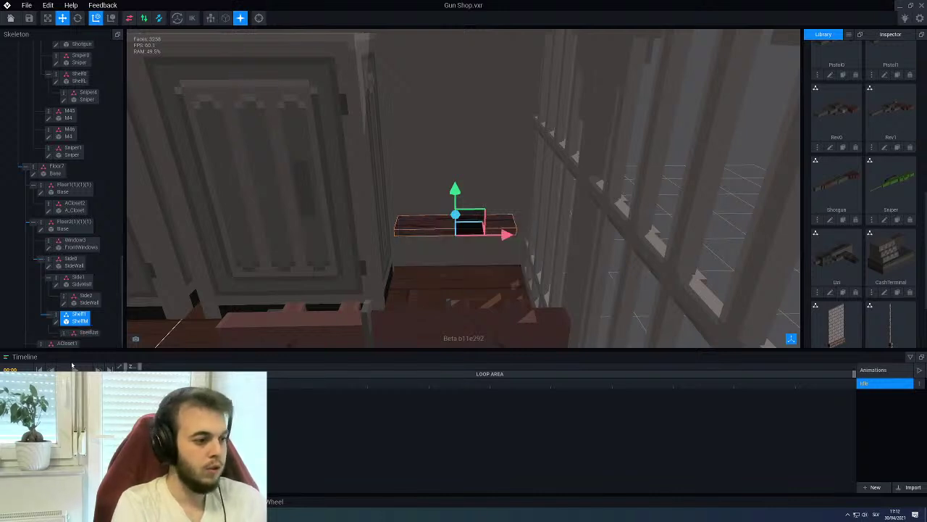
Load the Uzi model into the ShelfUzi node and begin tilting it on the shelf
left_click_drag(837, 253, 86, 335)
scroll(390, 288, "up", 5)
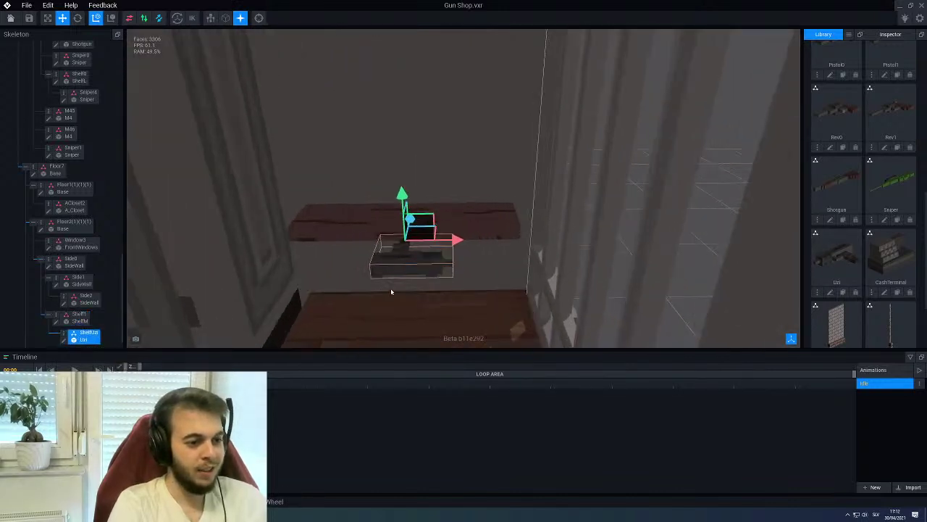
middle_click_drag(387, 236, 348, 240)
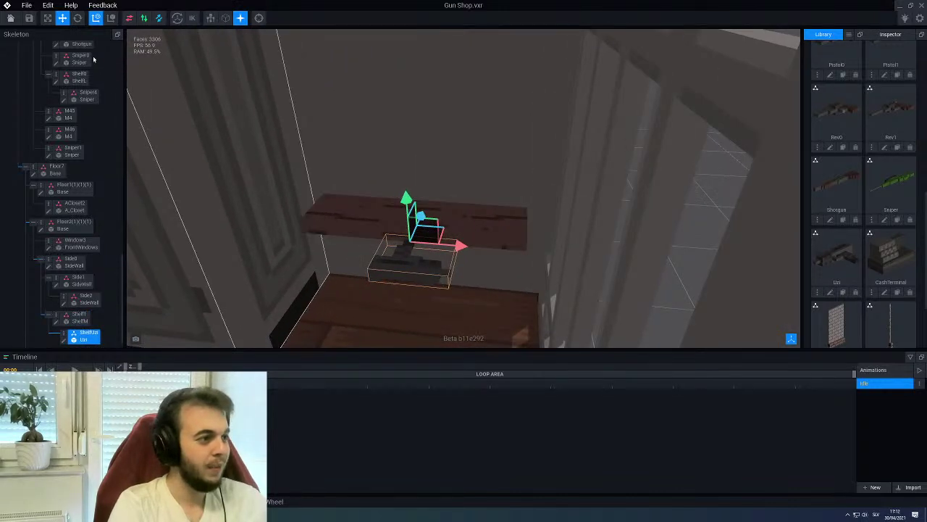
left_click(77, 19)
left_click_drag(444, 228, 440, 242)
middle_click_drag(440, 242, 424, 203)
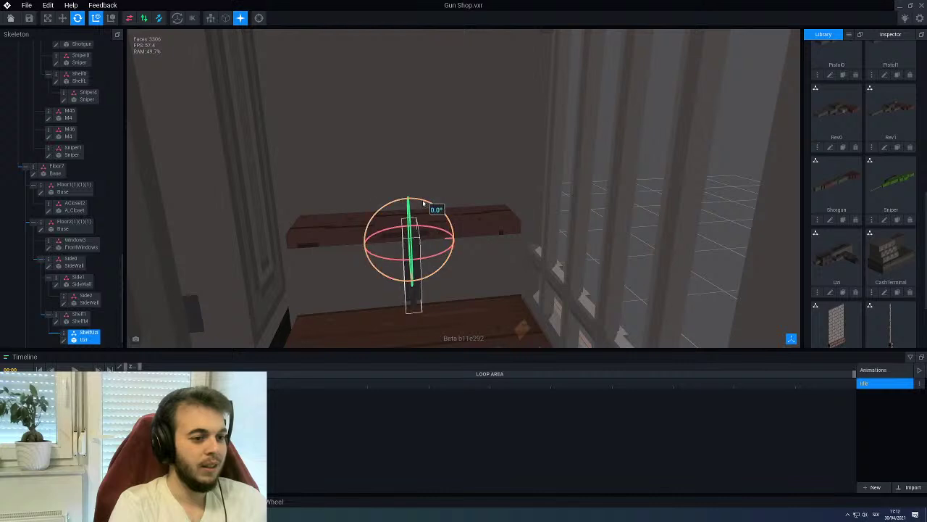
left_click_drag(424, 255, 392, 208)
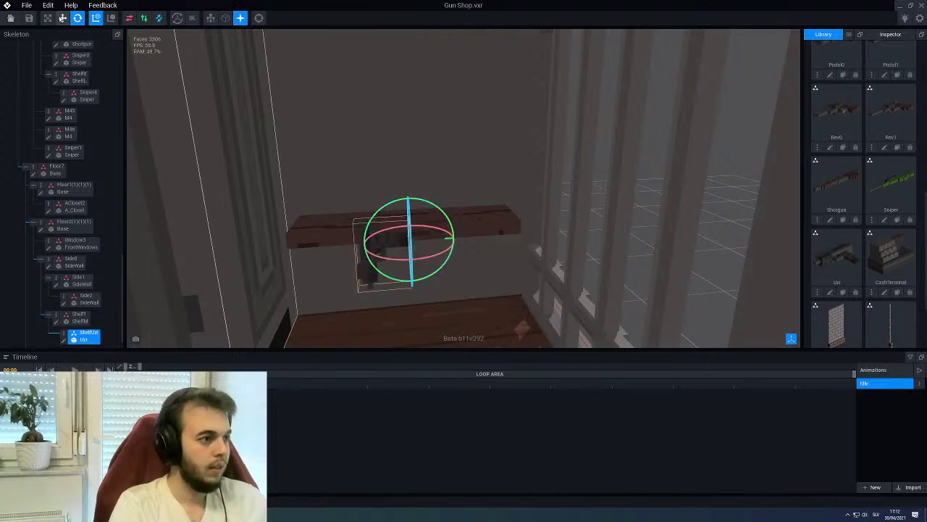
Raise the Uzi above the shelf, adjust its depth, and turn it upright with the barrel level
key("w")
left_click_drag(415, 285, 415, 259)
right_click_drag(416, 259, 416, 232)
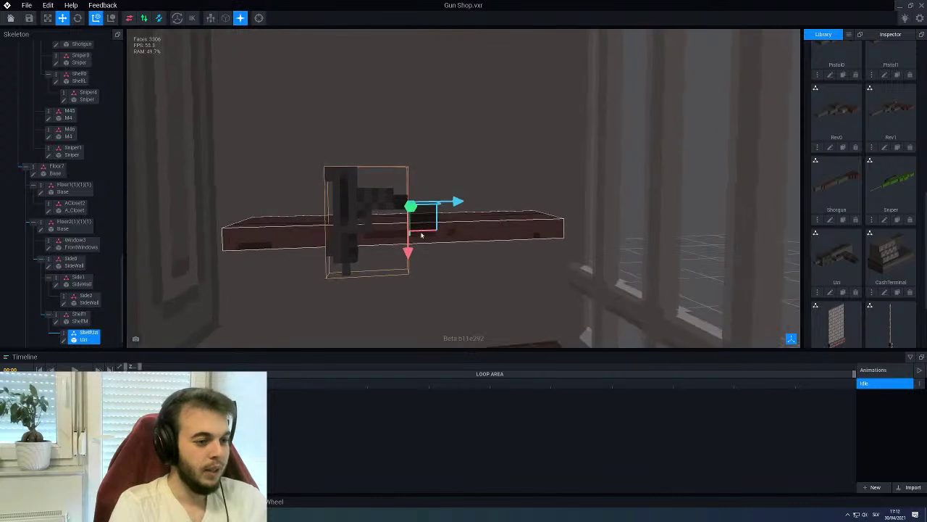
scroll(433, 216, "up", 2)
left_click_drag(449, 192, 501, 201)
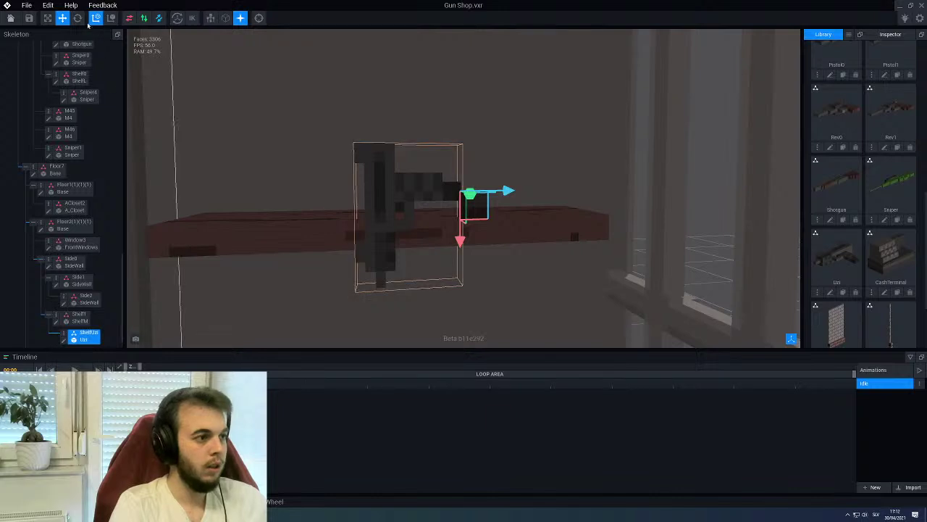
key("e")
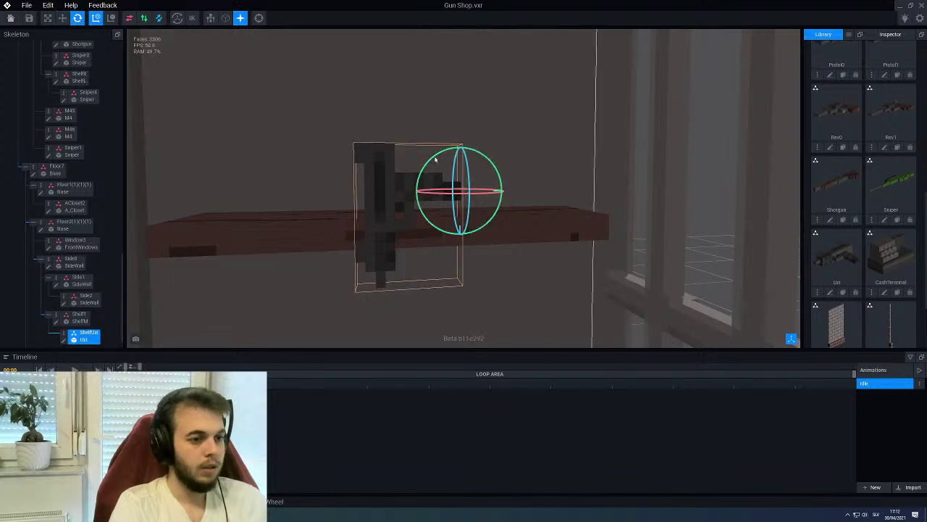
left_click_drag(432, 160, 464, 173)
Slide the Uzi toward the shelf's right end, lower it onto the plank and push it toward the wall
key("w")
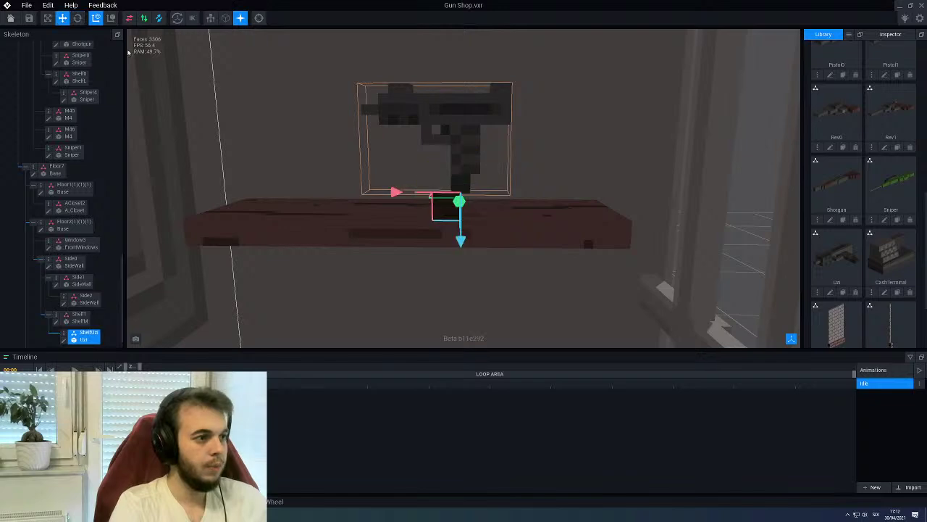
right_click_drag(244, 75, 385, 302)
left_click_drag(399, 318, 433, 292)
right_click_drag(453, 276, 441, 299)
left_click_drag(441, 299, 432, 322)
right_click_drag(432, 322, 406, 304)
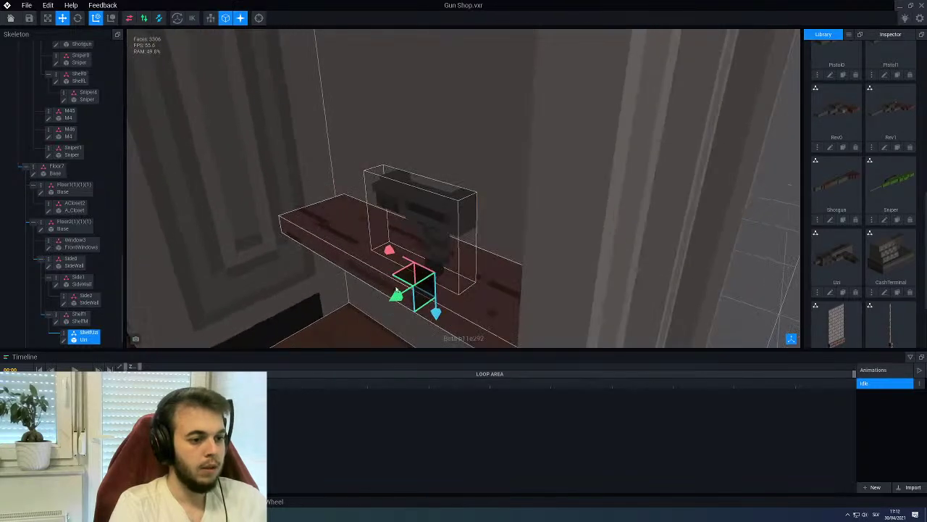
left_click_drag(395, 293, 411, 292)
right_click_drag(411, 292, 374, 268)
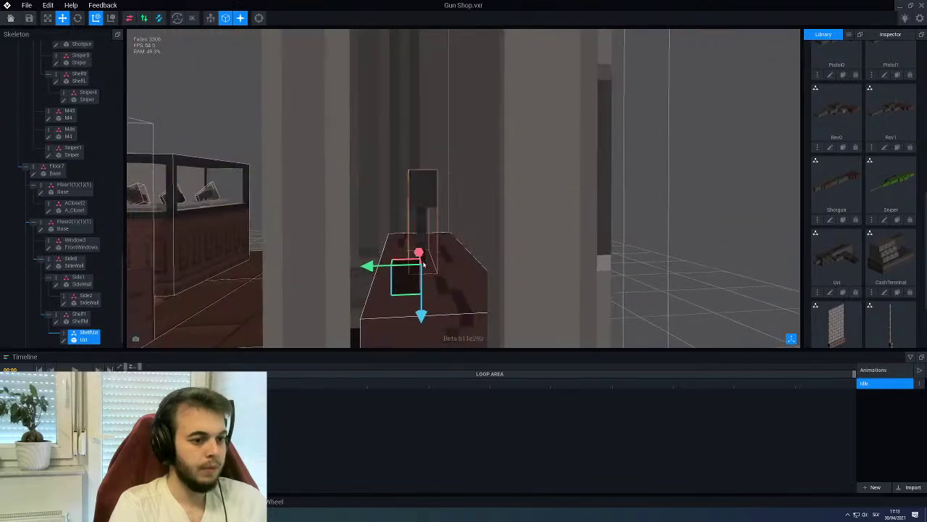
left_click_drag(374, 268, 370, 267)
right_click_drag(371, 267, 405, 272)
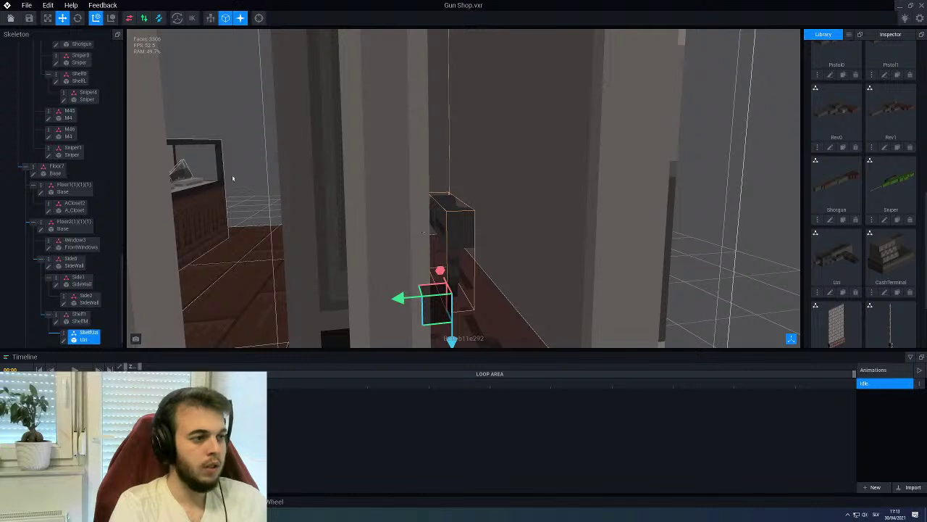
Spin the Uzi 180 degrees to face the other way and slide it sideways on the shelf
left_click(78, 18)
right_click_drag(425, 197, 468, 232)
left_click_drag(467, 232, 485, 239)
right_click_drag(484, 240, 491, 232)
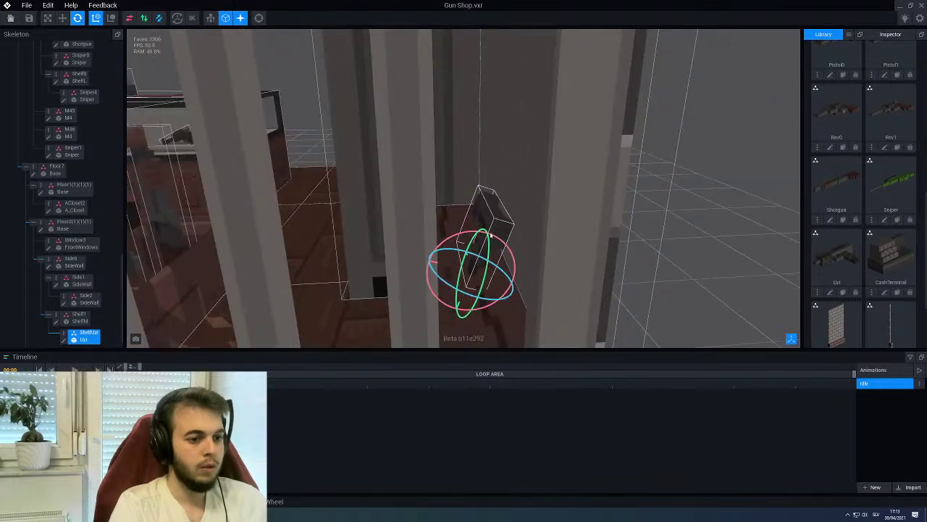
left_click_drag(497, 240, 503, 240)
key("f")
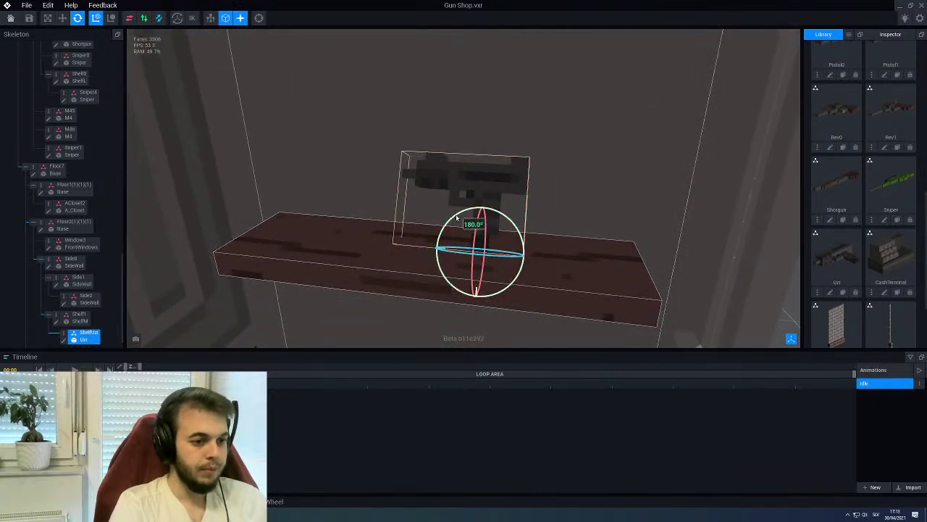
left_click_drag(457, 217, 491, 263)
key("w")
scroll(80, 306, "down", 1)
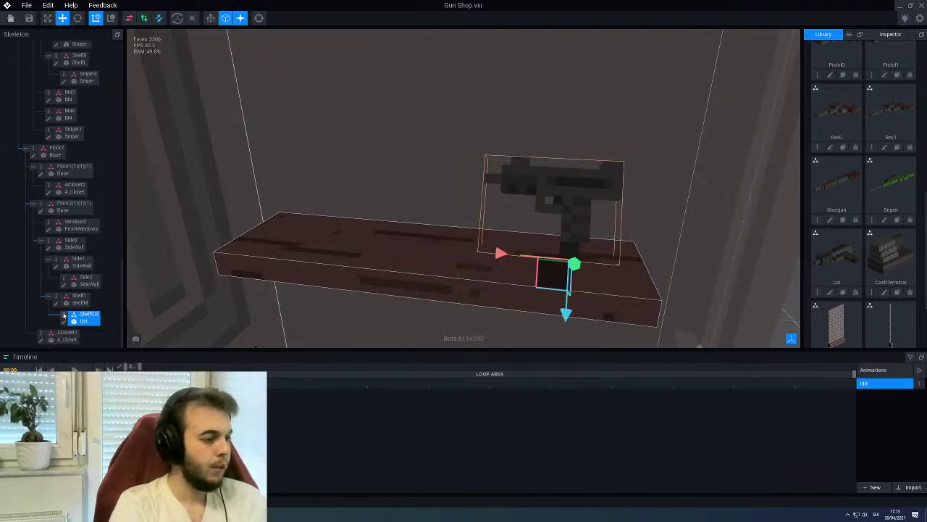
Duplicate ShelfUzi as ShelfUzi1 and slide the copy to the shelf's left end
right_click(63, 316)
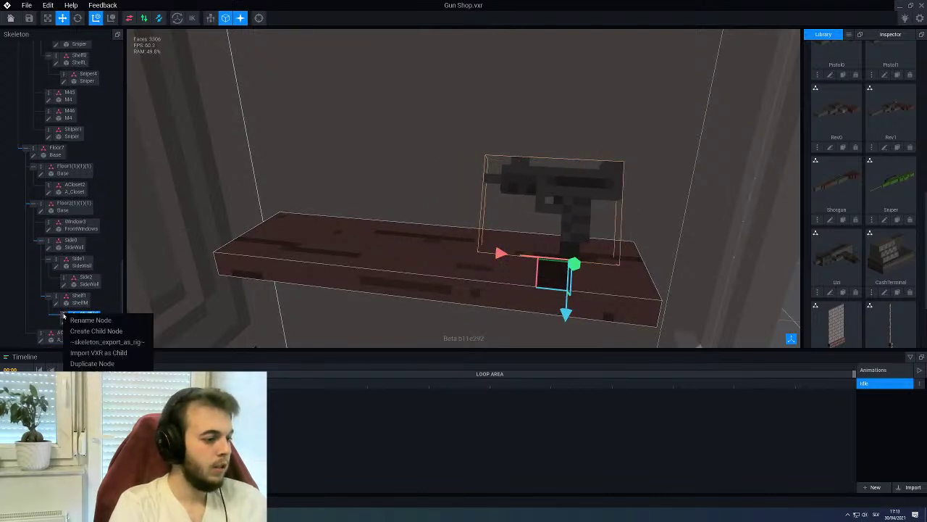
left_click(92, 363)
type("S")
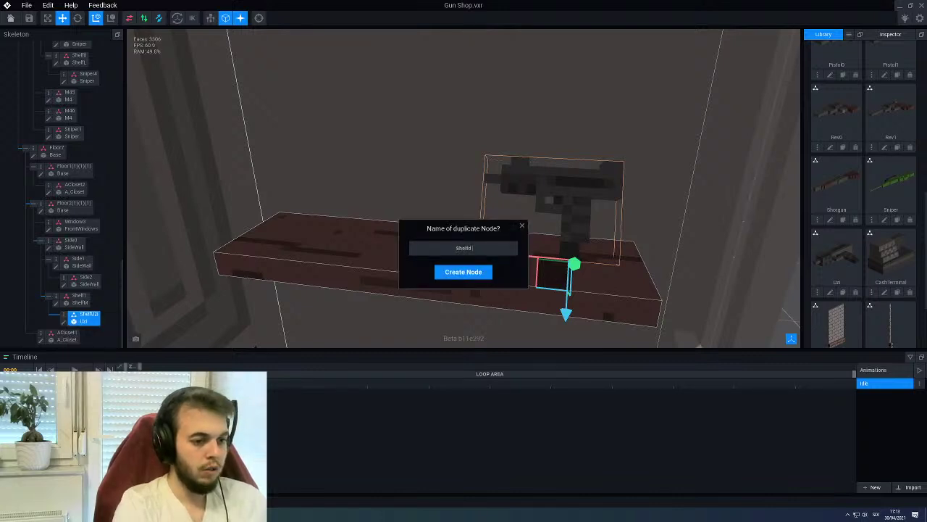
type("helfUzi")
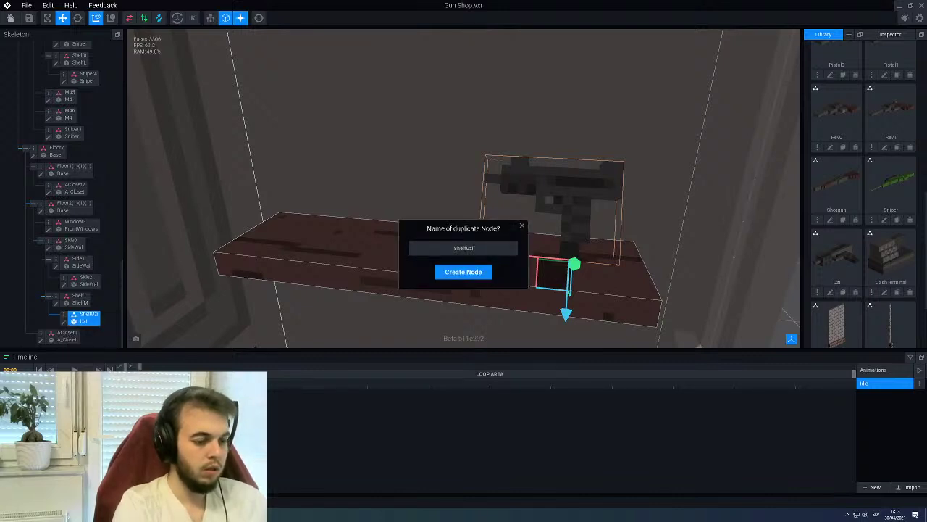
type("1")
key("Return")
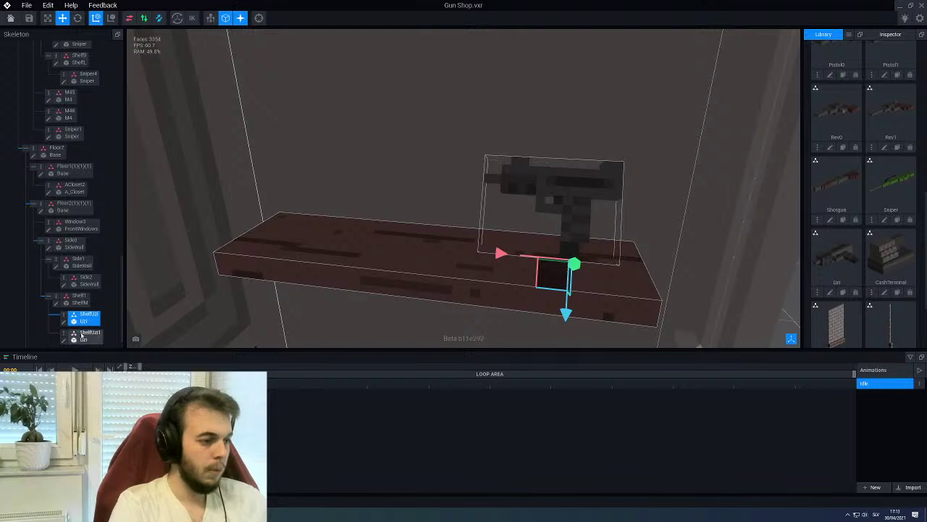
left_click(82, 334)
left_click_drag(500, 252, 309, 231)
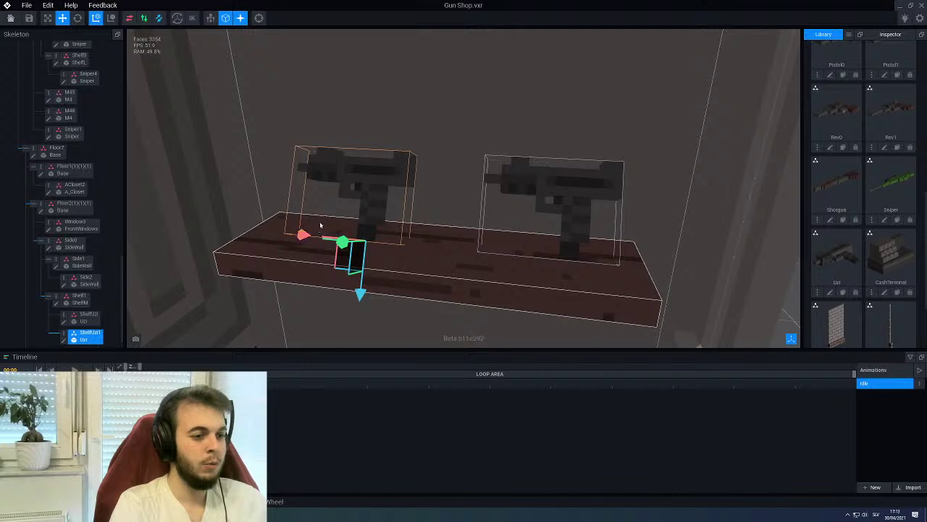
Tilt both the left and right Uzis diagonally, about 76°, so they lean on the shelf
key("e")
right_click_drag(236, 155, 355, 197)
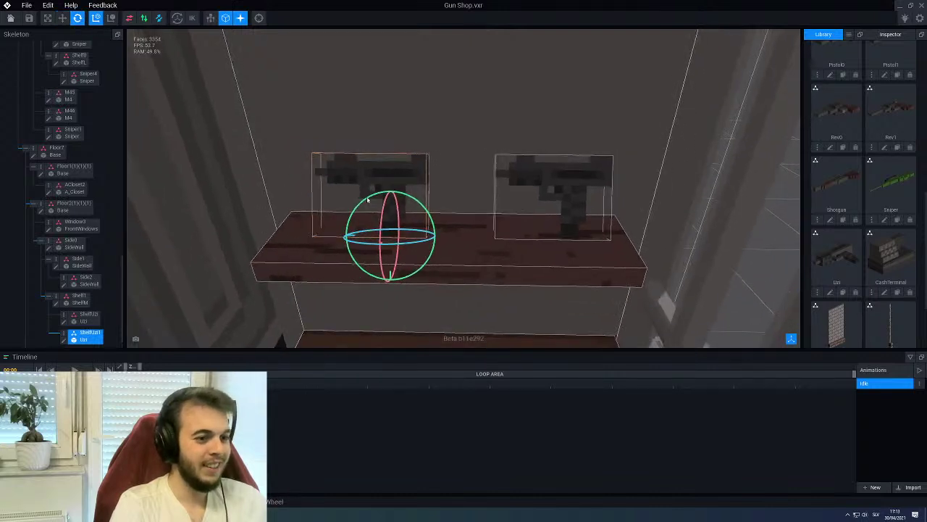
left_click_drag(406, 197, 383, 195)
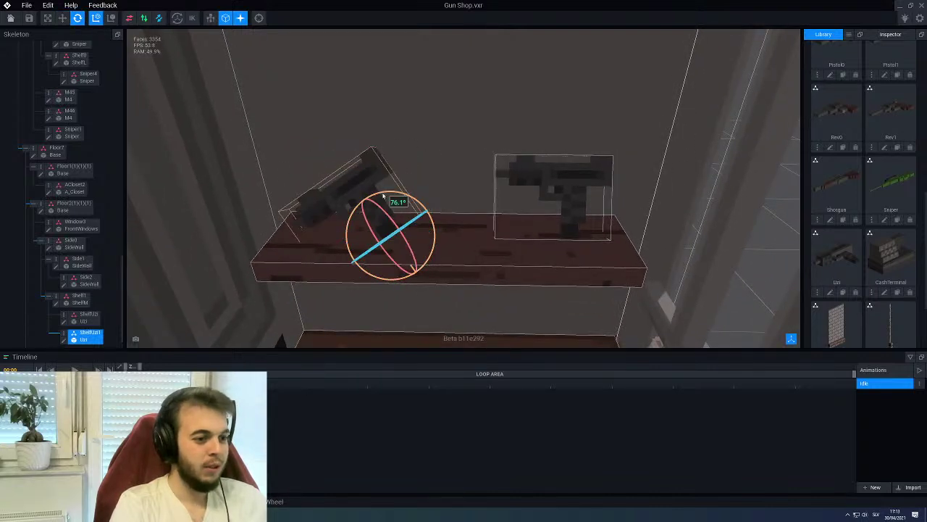
left_click(569, 182)
left_click_drag(579, 194, 543, 196)
right_click_drag(543, 195, 394, 188)
Duplicate the Shelf1 node with its Uzis and name the copy Shelf2
left_click(379, 210)
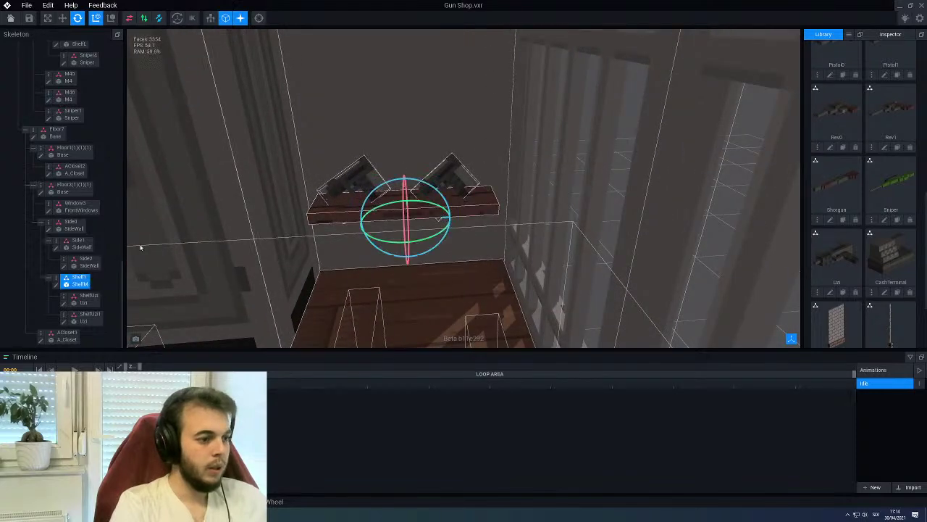
left_click(48, 278)
right_click(56, 280)
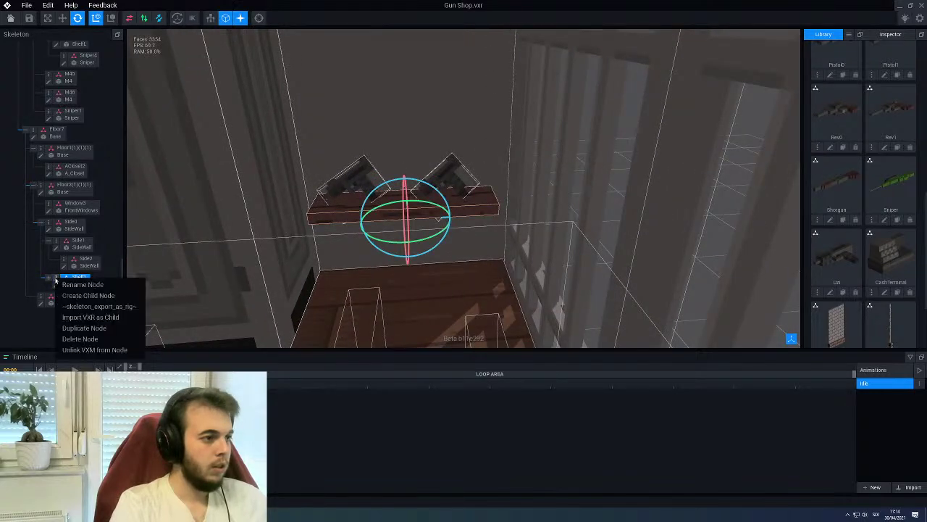
left_click(77, 327)
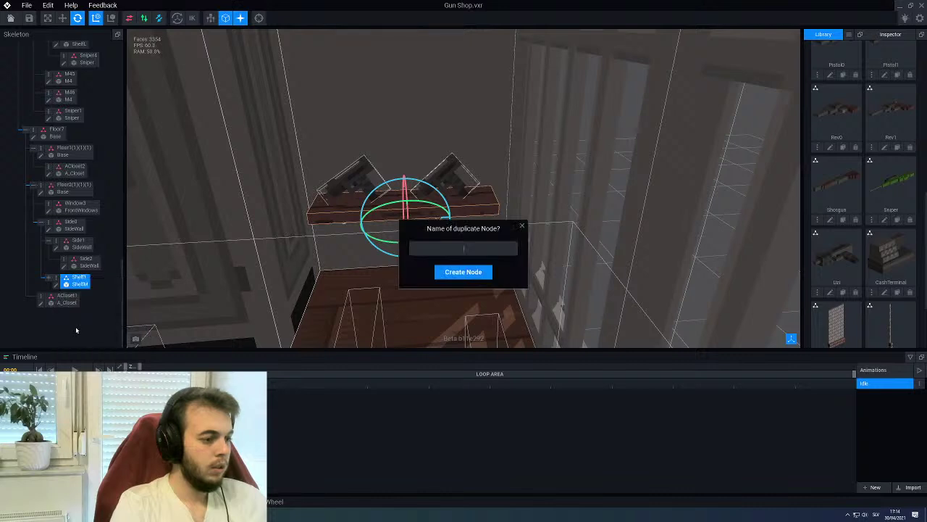
type("shel")
type("f2")
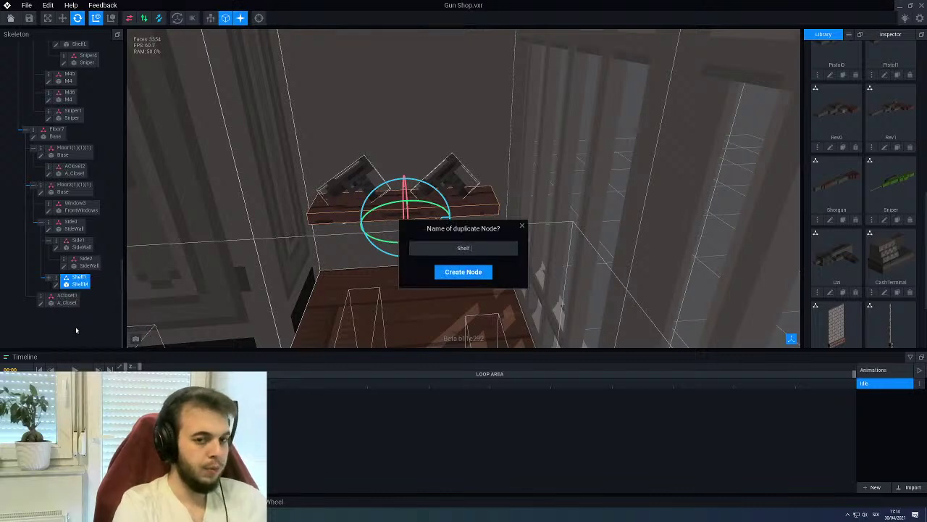
key("Return")
Raise Shelf2 above the original shelf
left_click(79, 298)
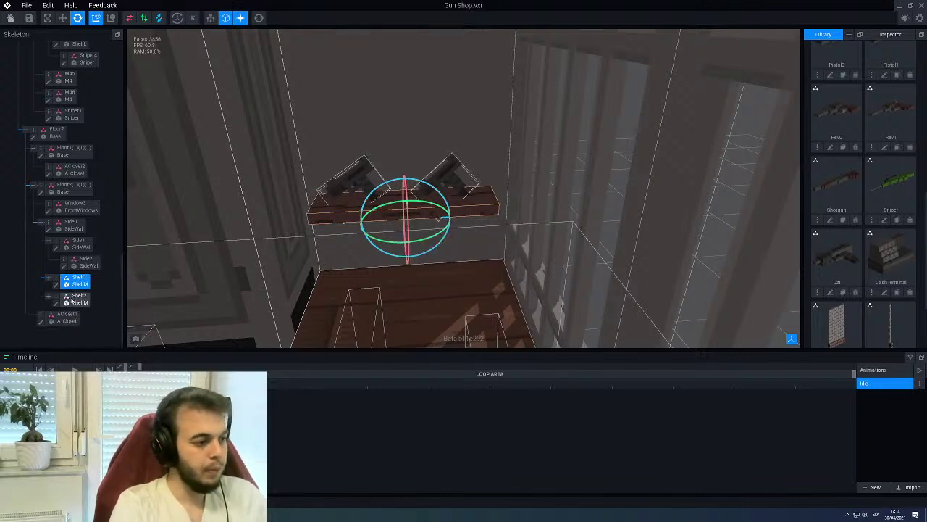
right_click_drag(358, 248, 114, 102)
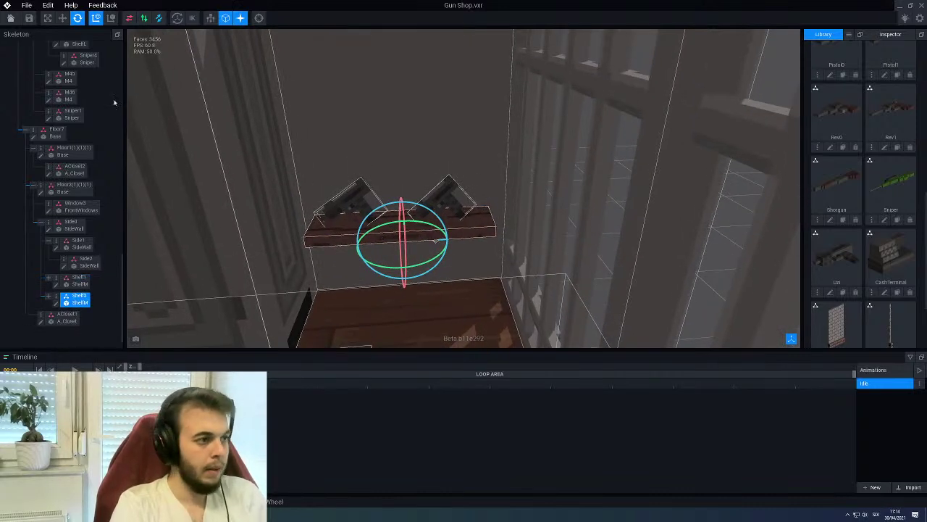
left_click(62, 18)
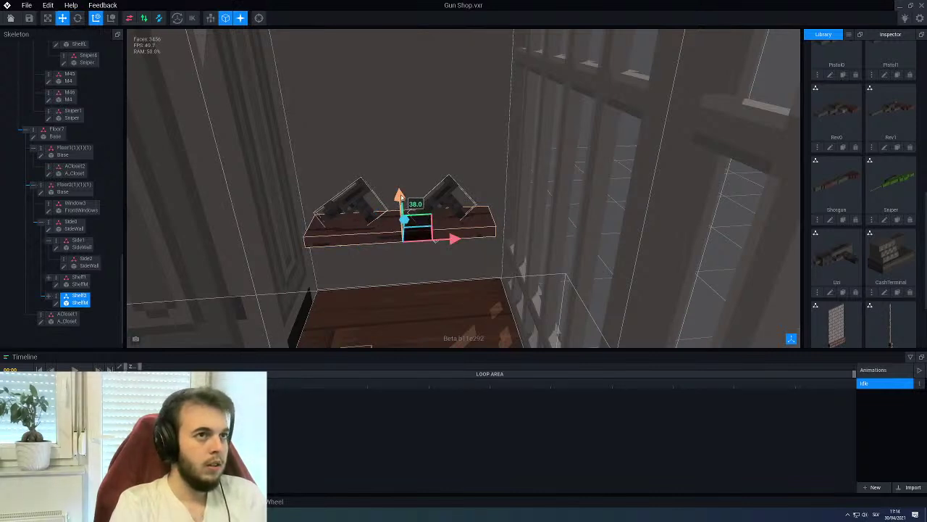
left_click_drag(401, 197, 405, 67)
right_click_drag(405, 67, 521, 72)
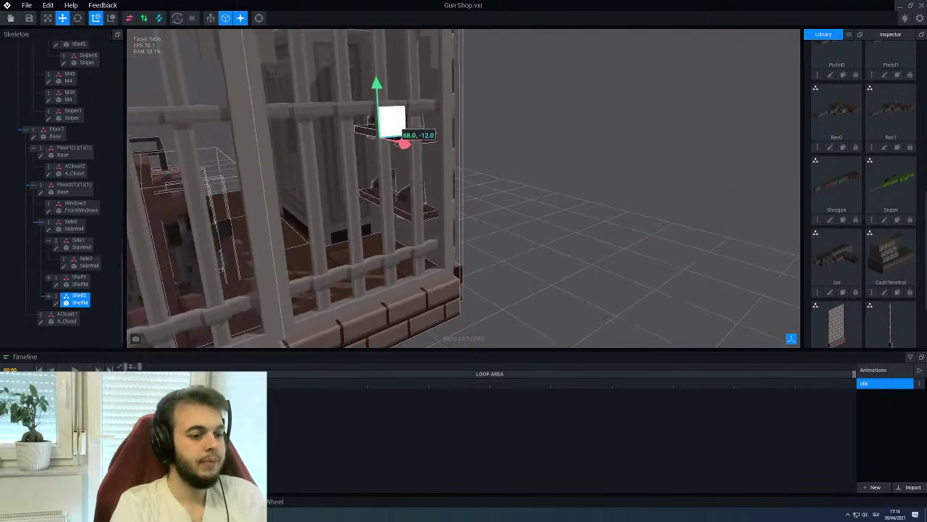
Fine-tune Shelf2's height from outside the window bars, nudging it up then slightly down
scroll(395, 137, "up", 3)
right_click_drag(395, 138, 398, 149)
scroll(413, 274, "up", 2)
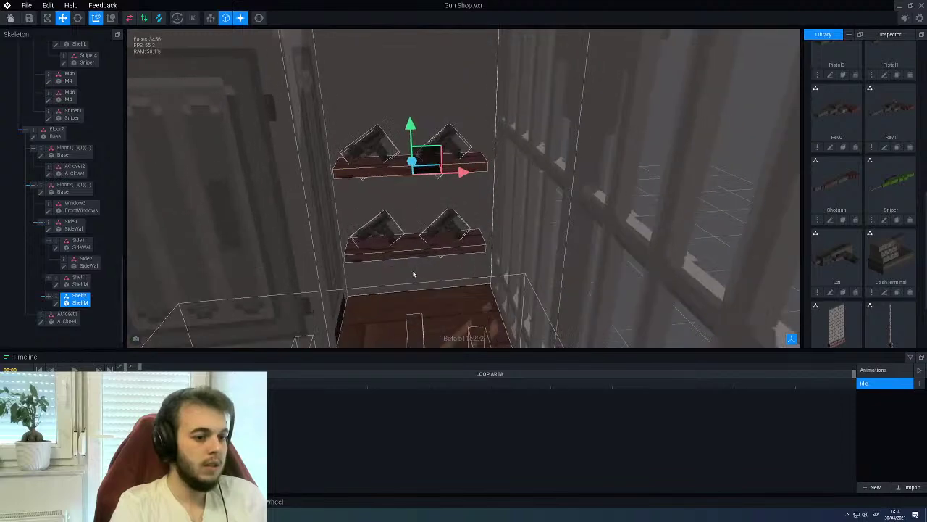
scroll(413, 274, "down", 4)
right_click_drag(413, 274, 426, 300)
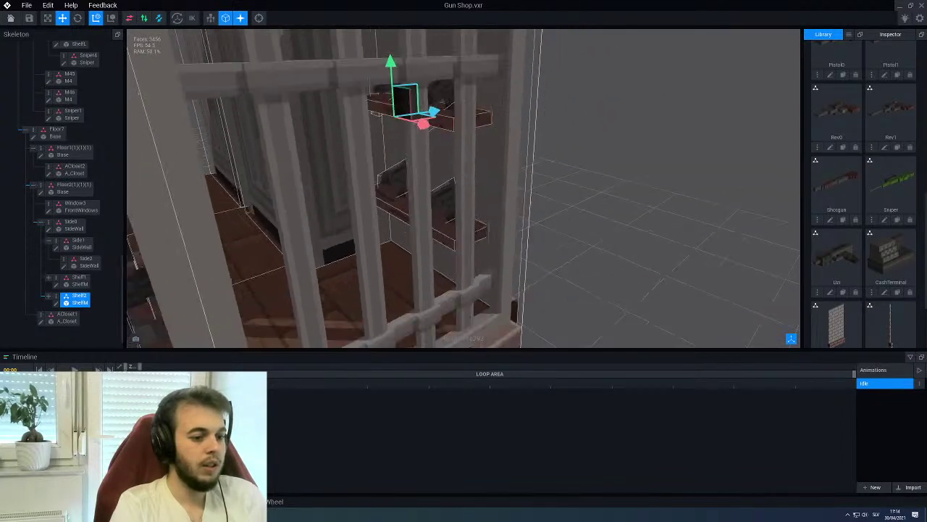
right_click_drag(377, 218, 385, 234)
scroll(387, 216, "up", 5)
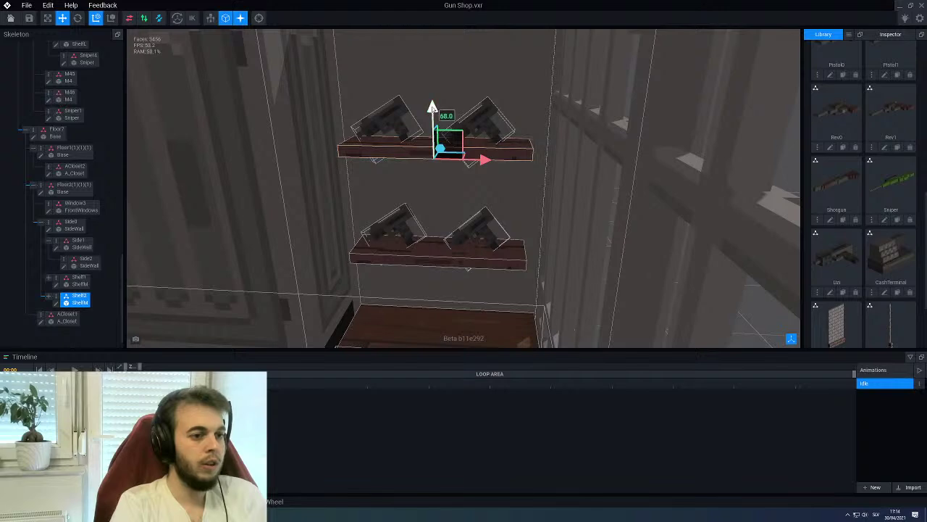
left_click_drag(432, 107, 435, 82)
right_click_drag(435, 88, 420, 117)
left_click_drag(419, 118, 419, 153)
right_click_drag(420, 152, 392, 96)
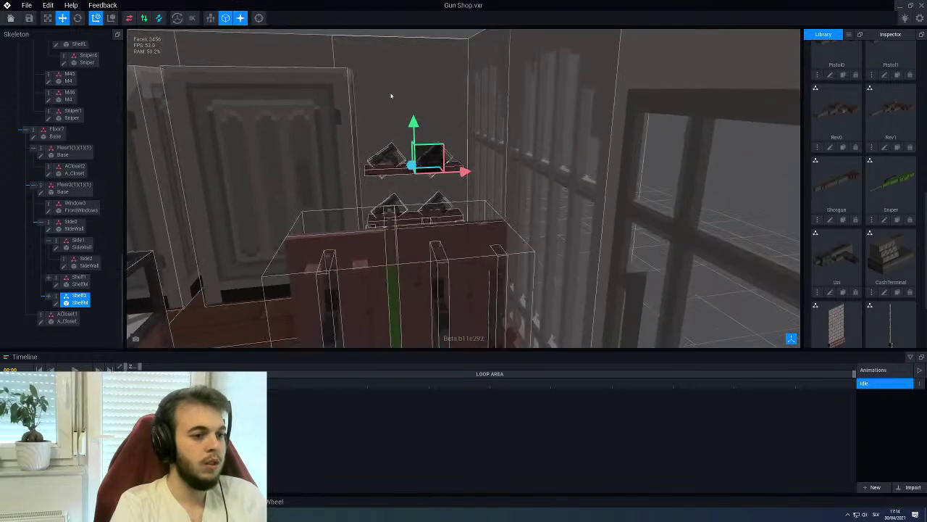
Duplicate Shelf2 and name the copy shelf3
right_click(59, 300)
left_click(82, 348)
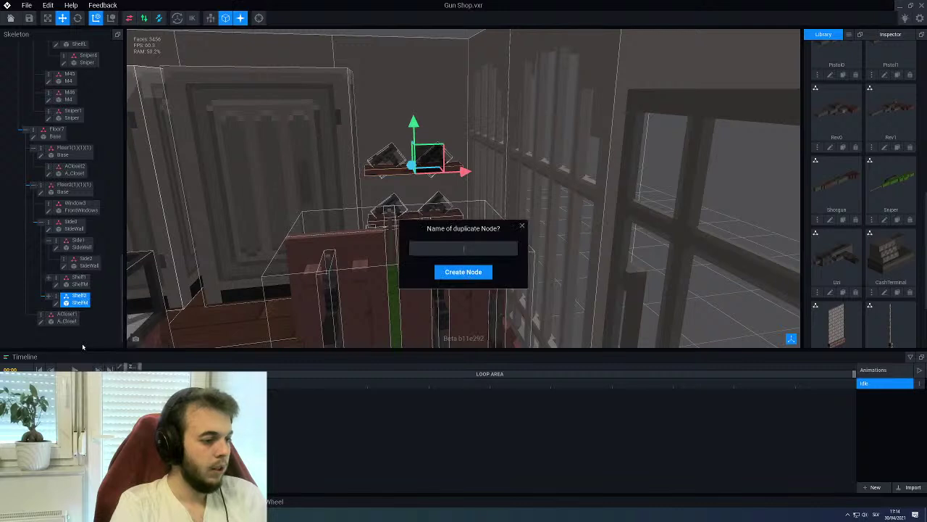
type("s")
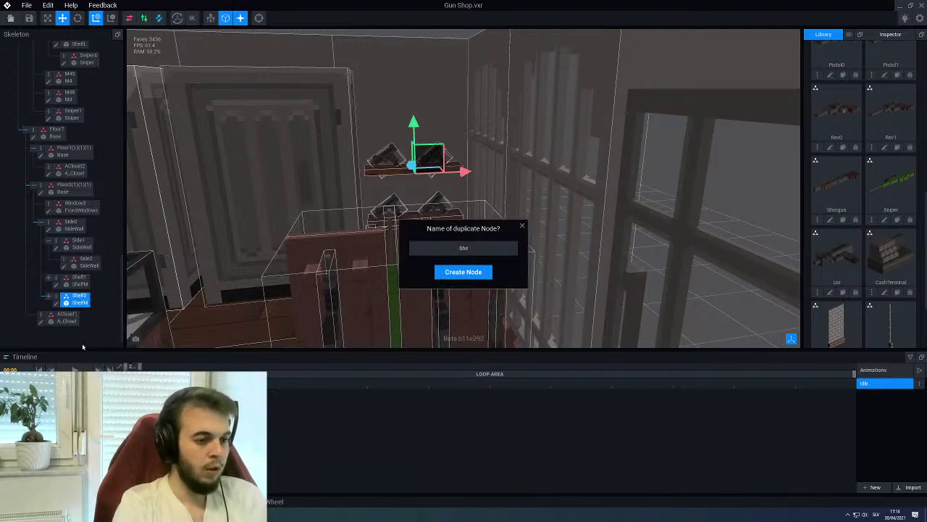
type("helf3")
key("Return")
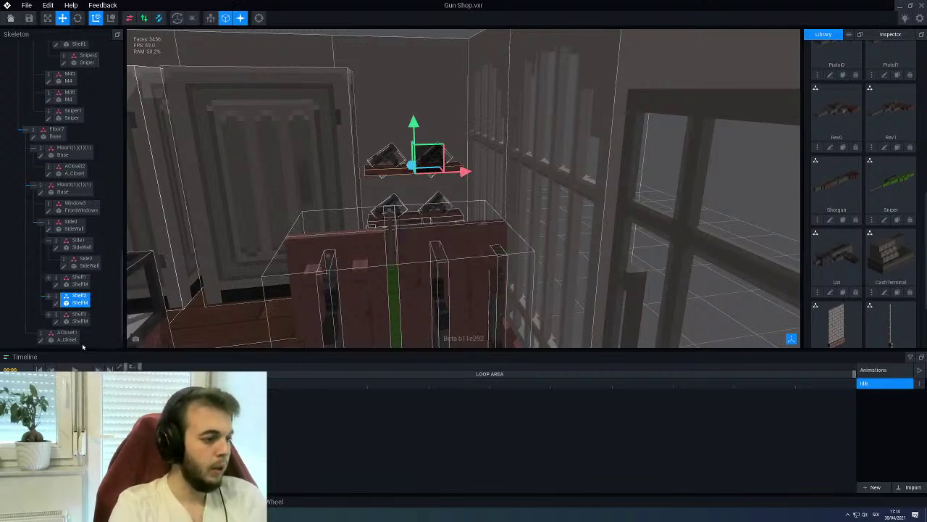
Raise Shelf3 above the other two shelves
scroll(388, 211, "up", 3)
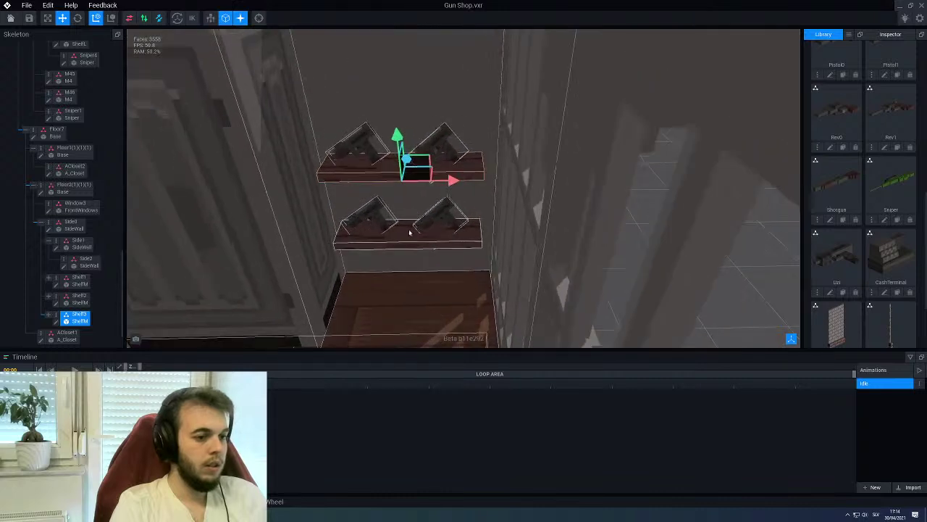
left_click(403, 210)
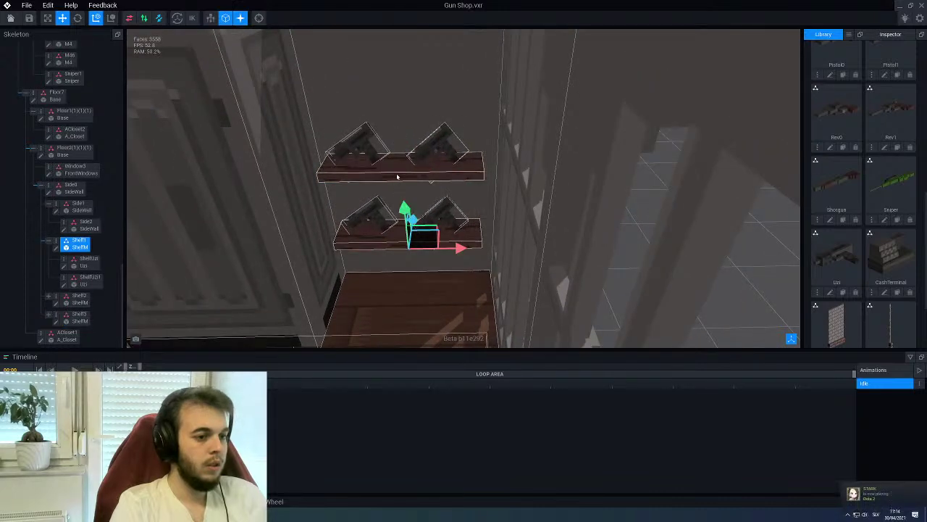
left_click(397, 137)
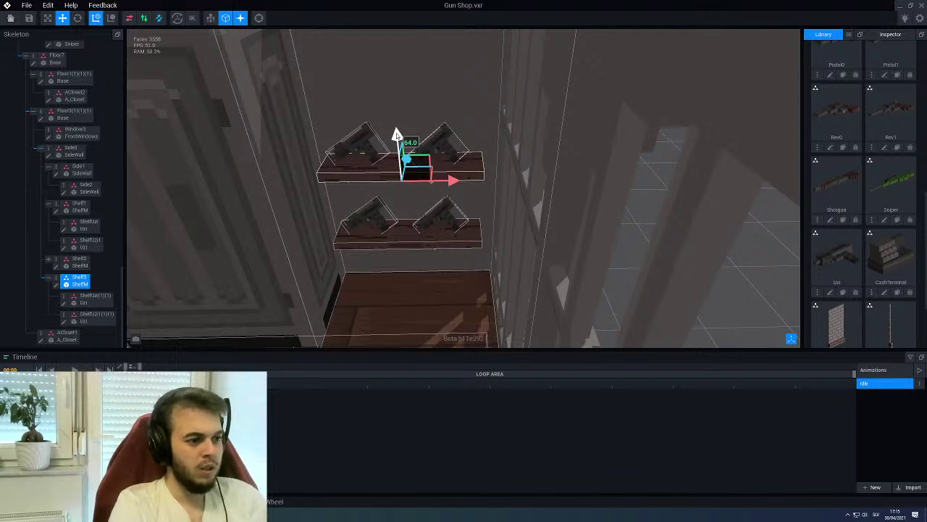
left_click_drag(397, 135, 397, 39)
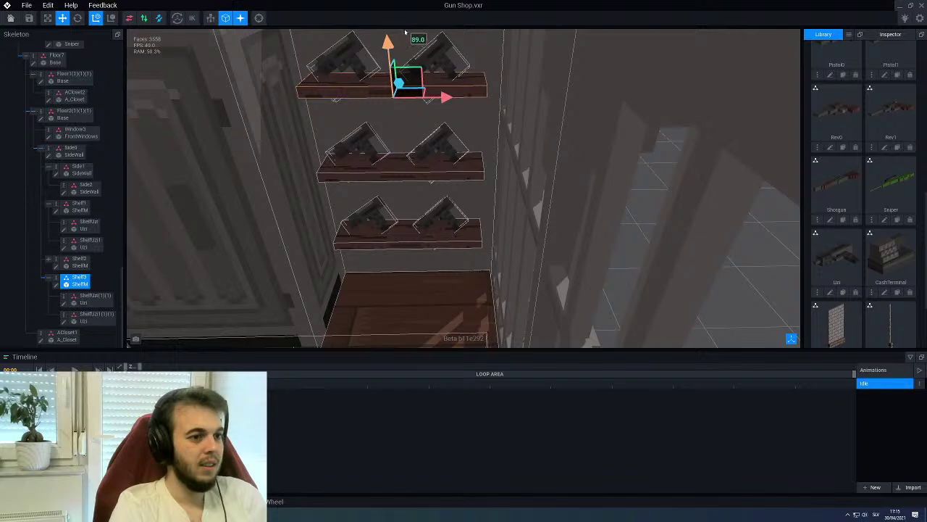
right_click_drag(398, 40, 155, 150)
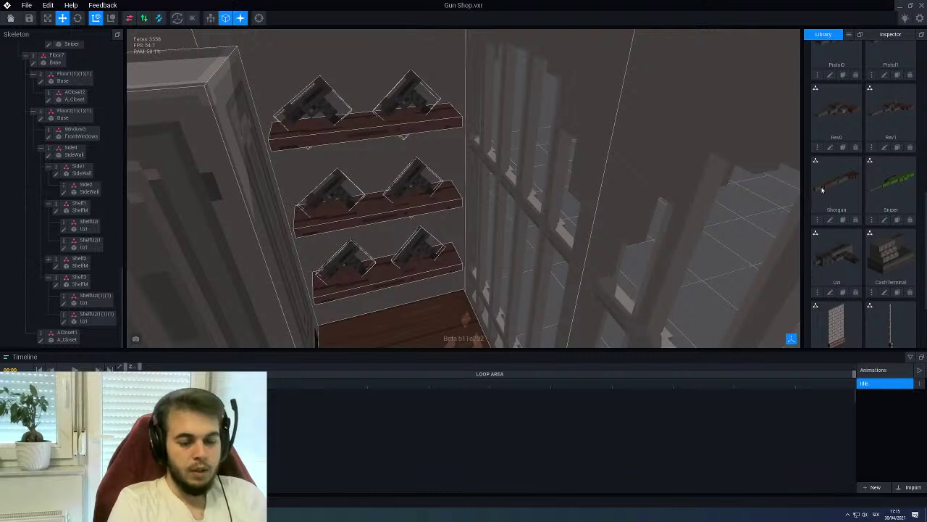
Load the Rev1 and Rev0 revolver models into Shelf2's two Uzi slots
scroll(842, 153, "up", 1)
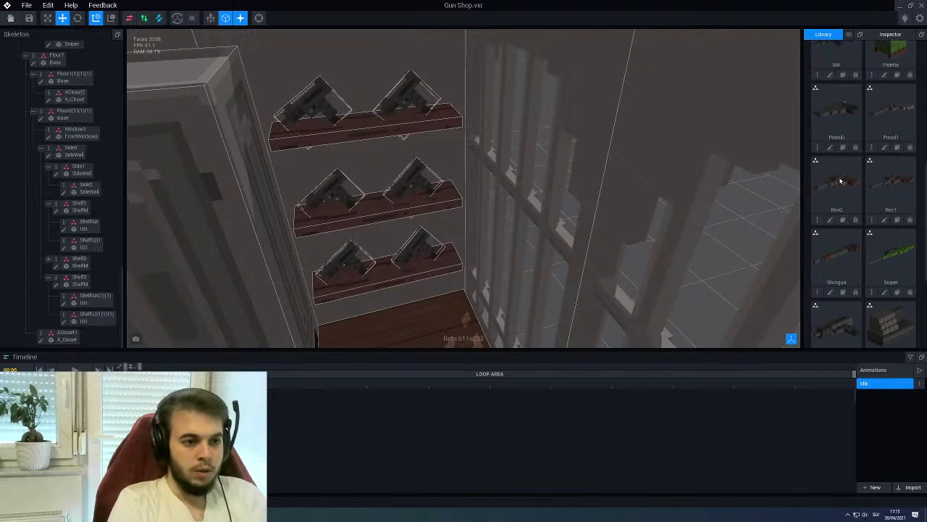
left_click(418, 183)
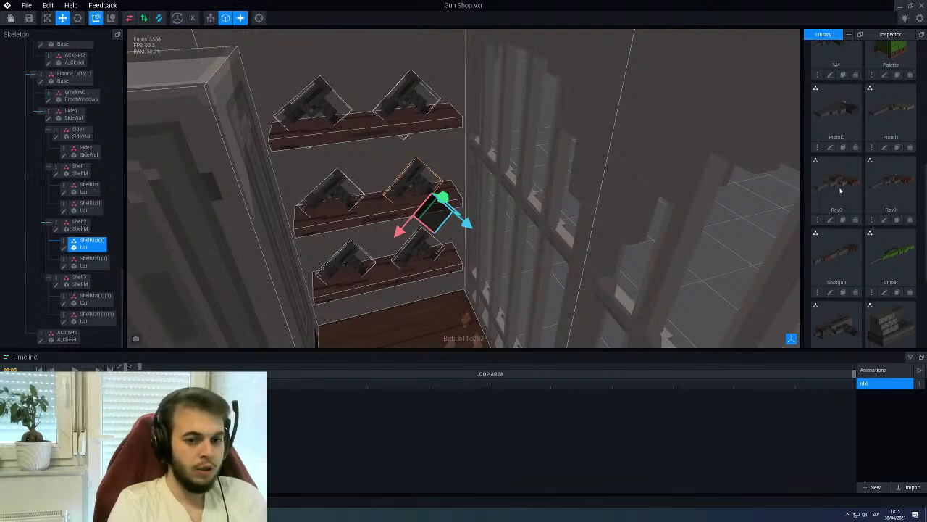
left_click_drag(885, 186, 88, 266)
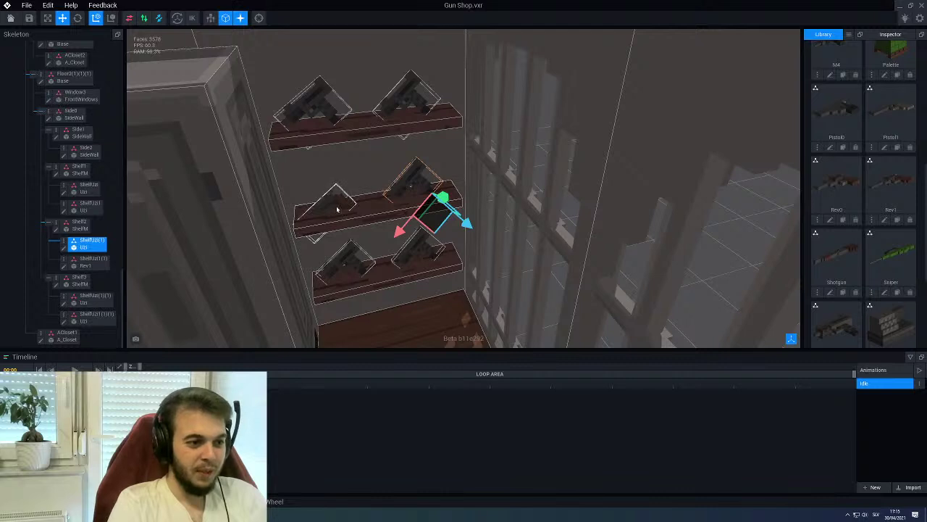
left_click_drag(852, 206, 95, 265)
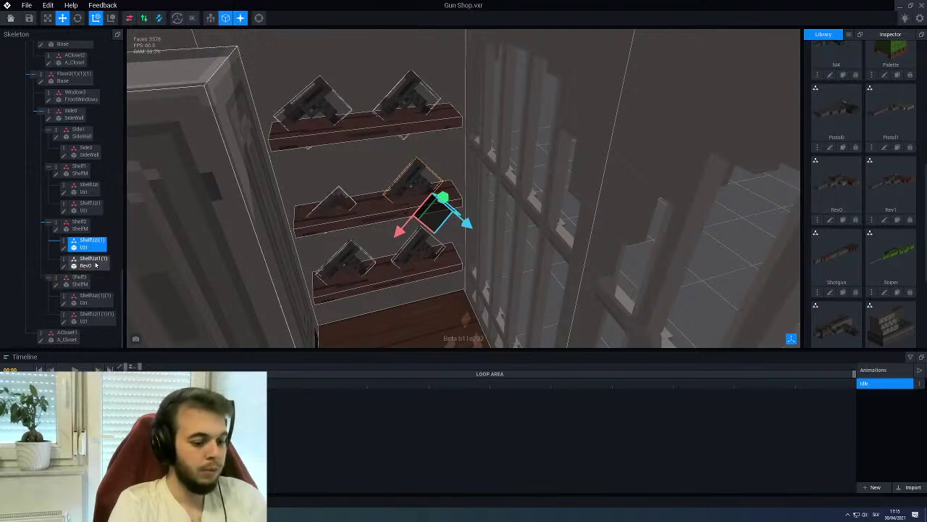
key("ctrl+z")
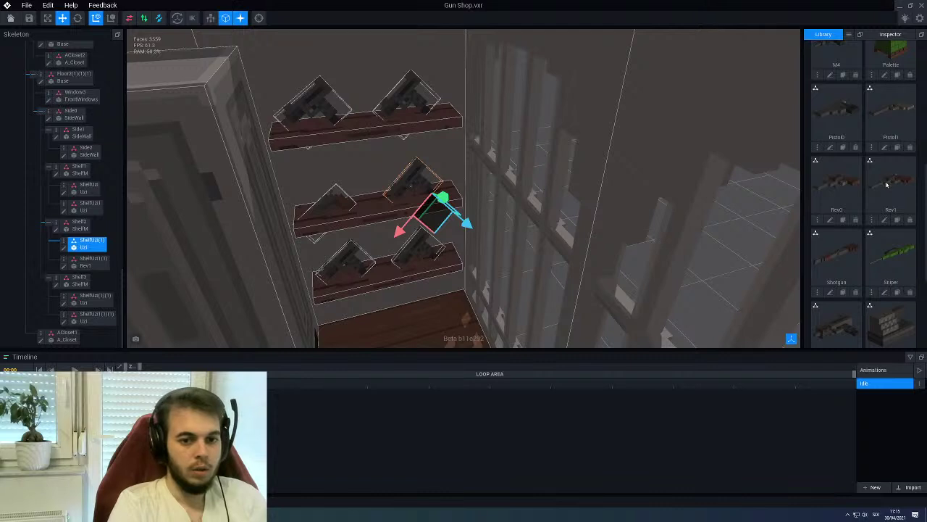
left_click_drag(887, 186, 95, 249)
left_click_drag(853, 197, 95, 247)
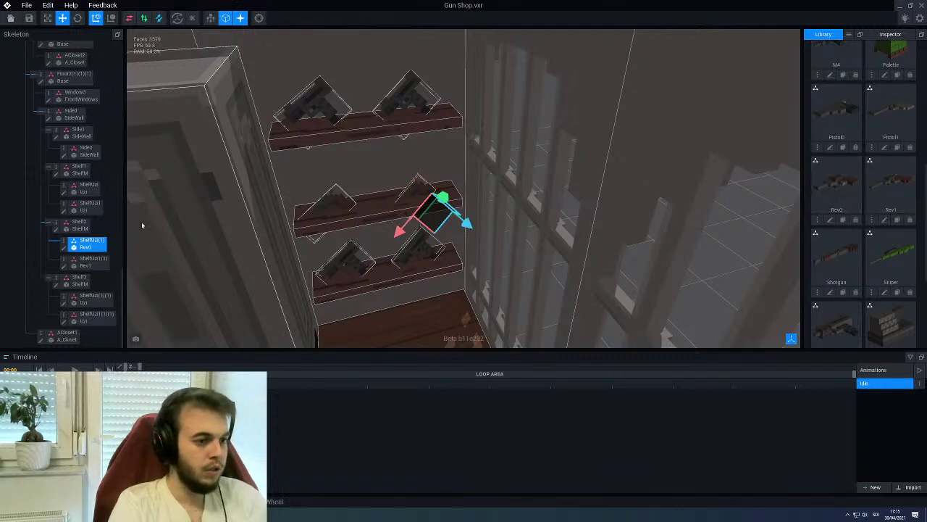
left_click(890, 36)
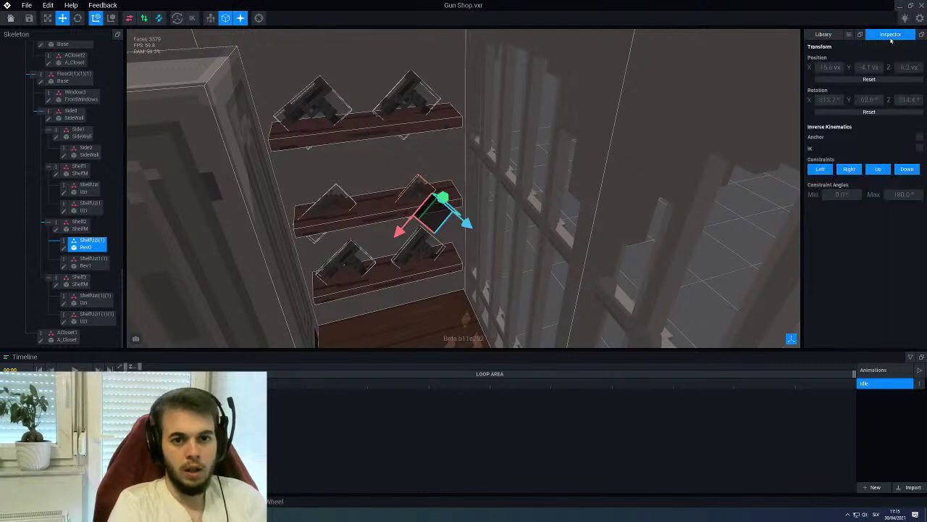
Reset the Rev0 revolver's rotation to zero and view an overview of the shop
left_click(853, 112)
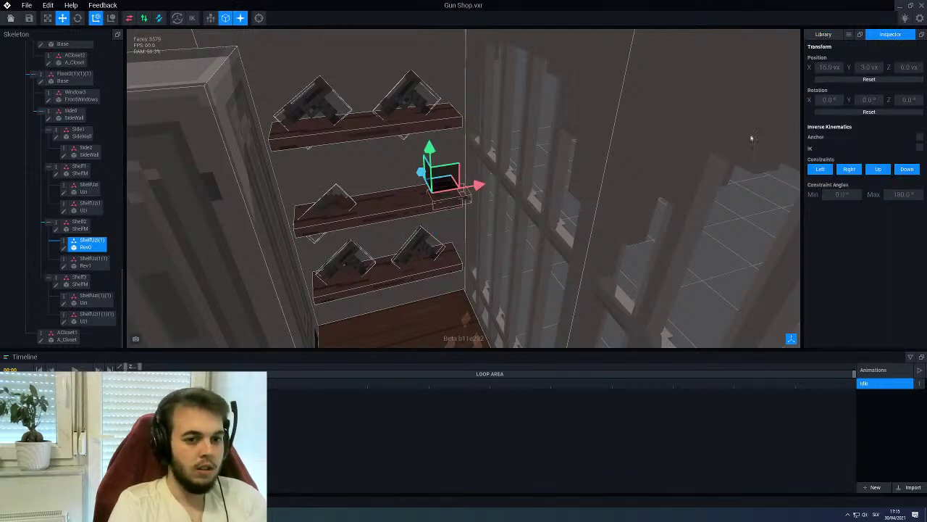
scroll(413, 173, "up", 2)
scroll(414, 172, "down", 2)
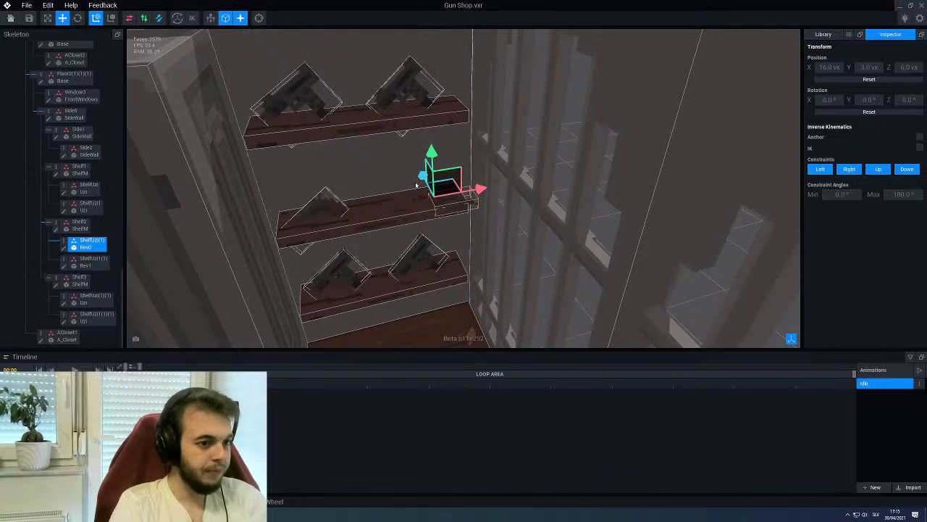
scroll(416, 185, "up", 2)
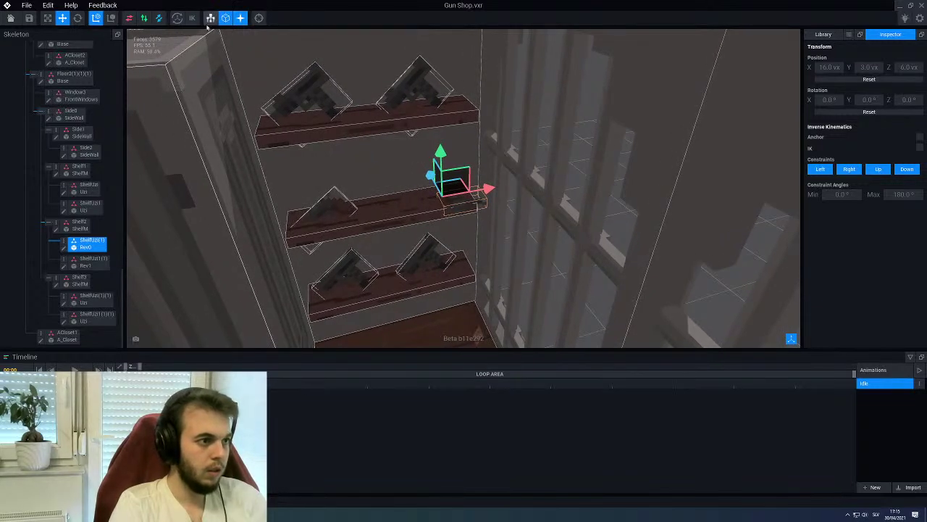
left_click(259, 18)
scroll(562, 138, "down", 3)
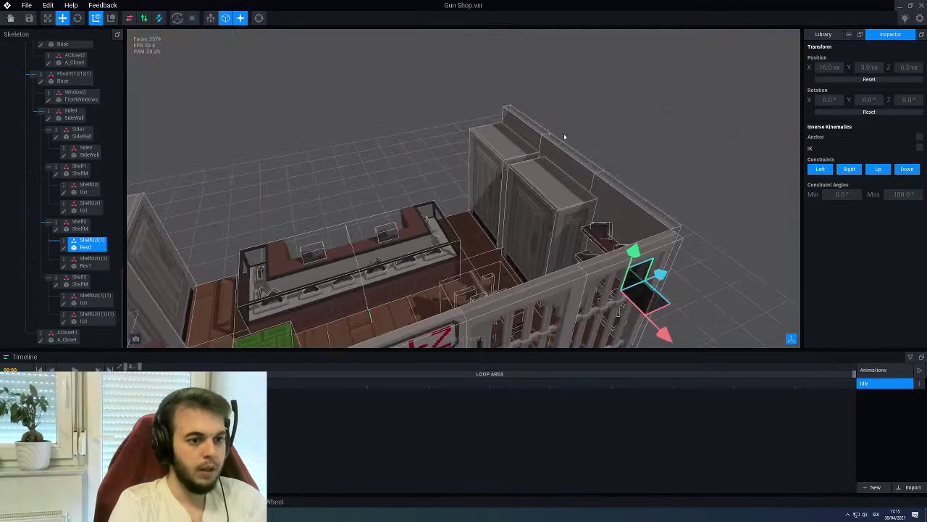
scroll(464, 189, "up", 5)
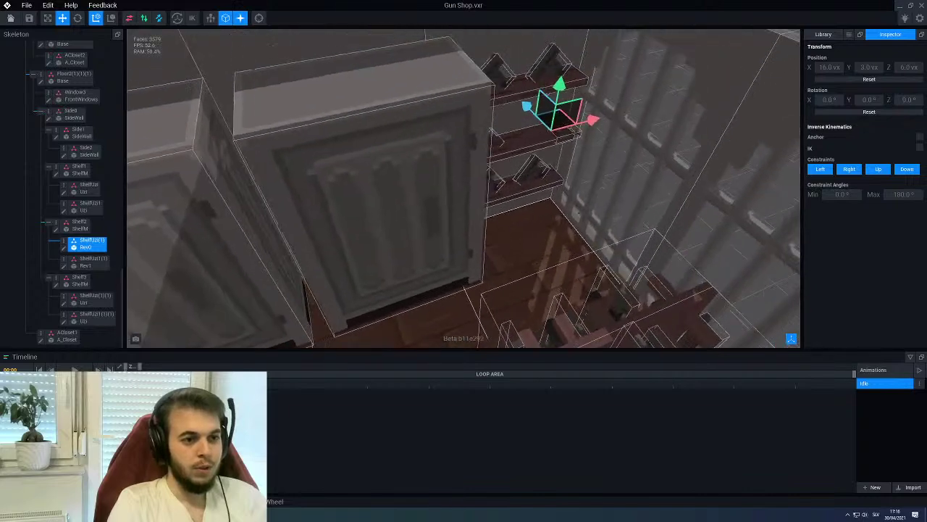
scroll(478, 190, "up", 5)
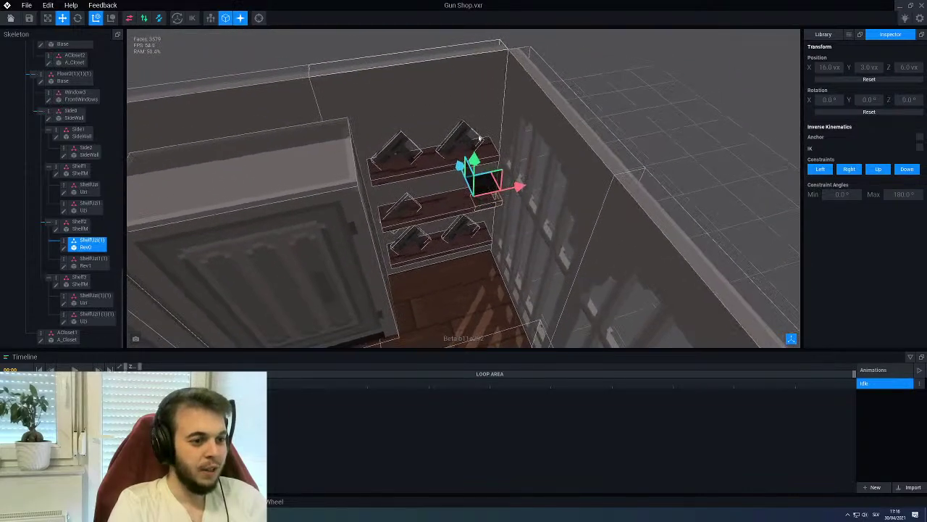
scroll(478, 190, "up", 5)
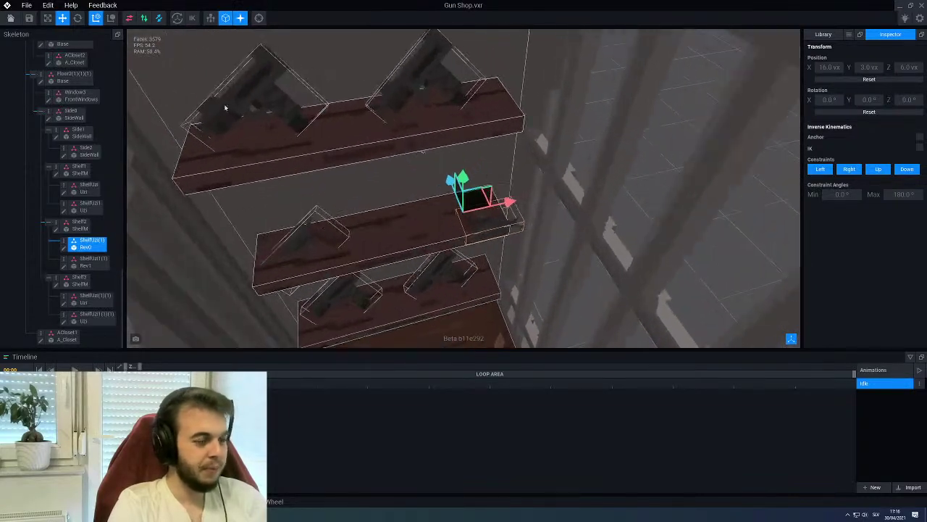
Turn Rev0 to about 135°, flip it 180° and tilt it to about 106° on the shelf
left_click(77, 18)
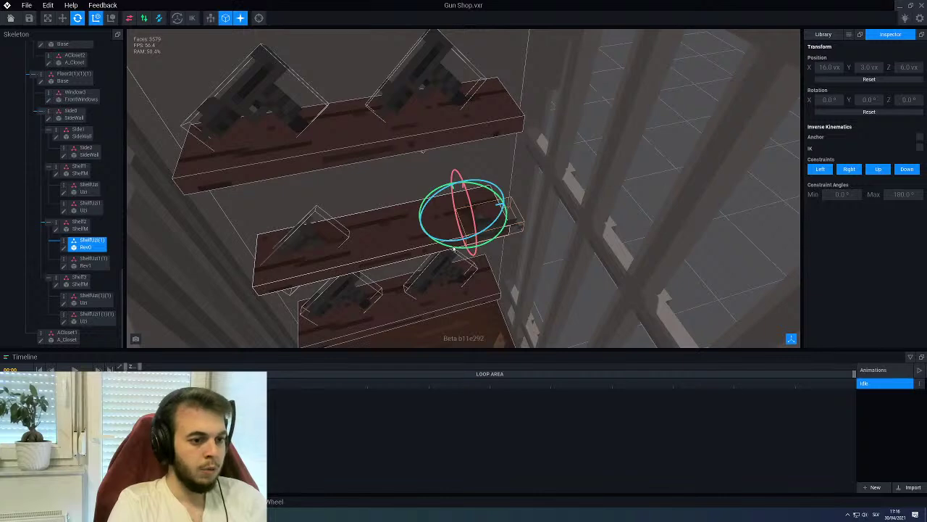
left_click_drag(454, 249, 421, 248)
left_click_drag(374, 214, 416, 189)
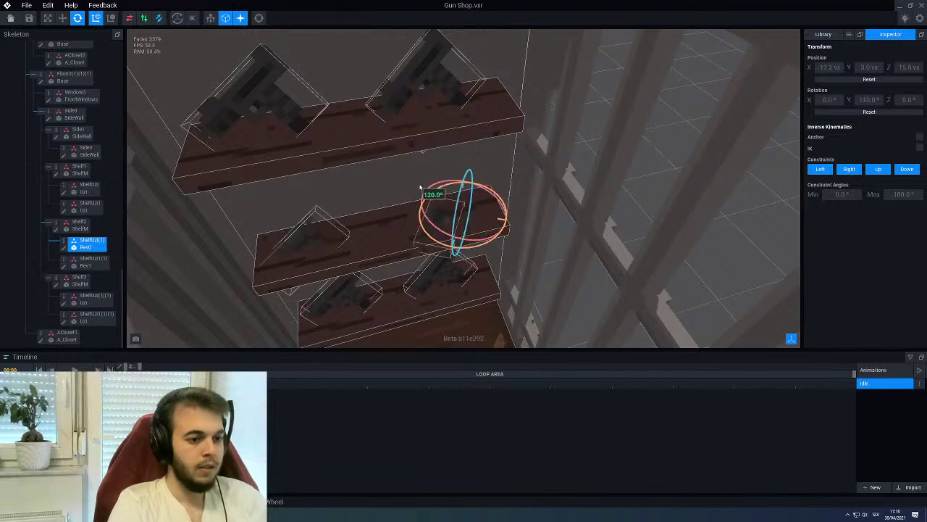
right_click_drag(471, 185, 459, 201)
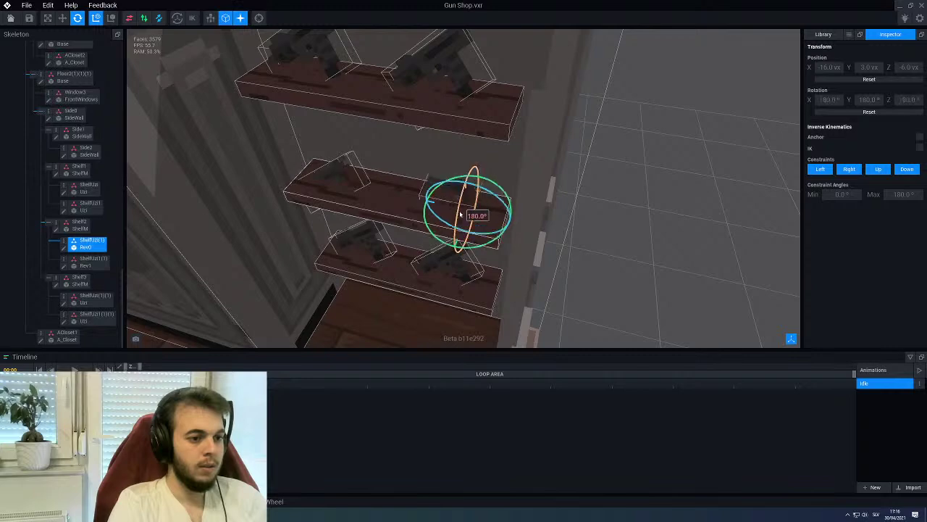
right_click_drag(463, 224, 452, 213)
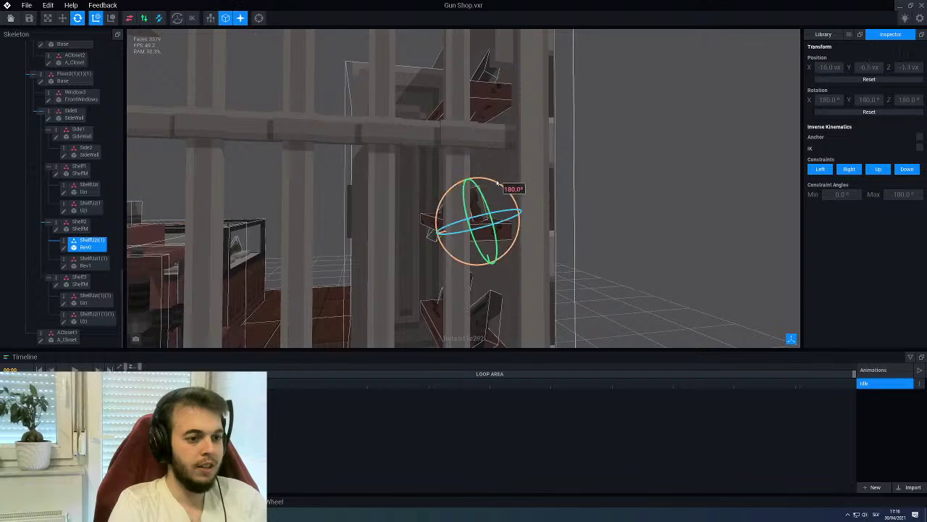
right_click_drag(508, 187, 398, 155)
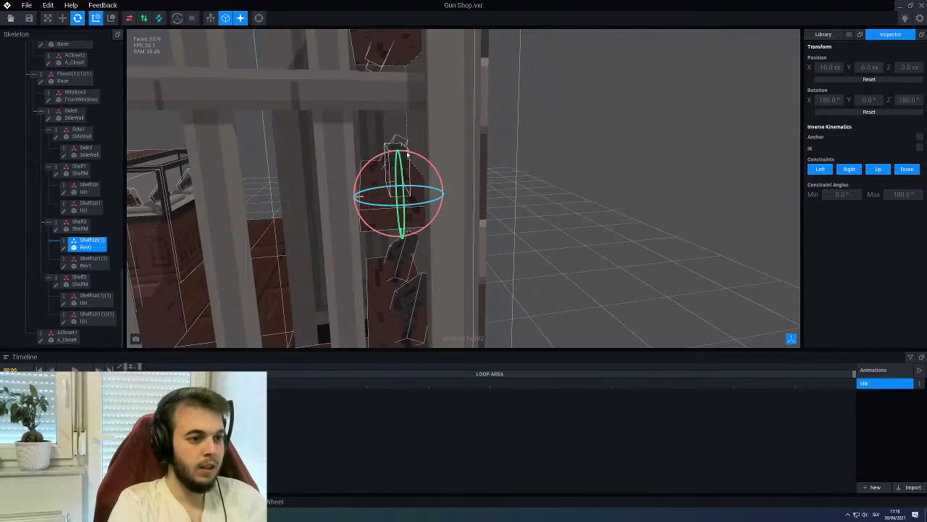
left_click_drag(408, 153, 430, 156)
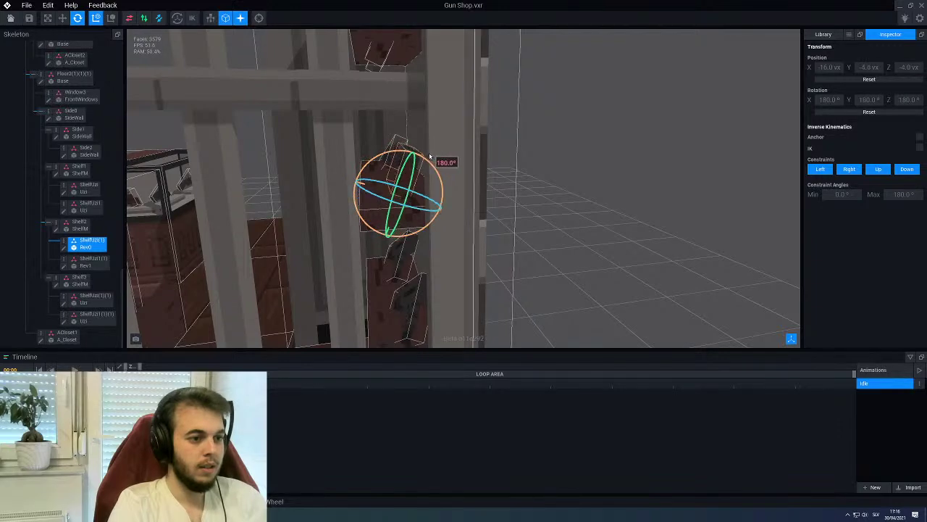
right_click_drag(433, 157, 425, 156)
left_click_drag(417, 160, 393, 202)
right_click_drag(394, 201, 371, 200)
Tilt Rev1 to about 167°, slide it right along the middle shelf, and angle it to lean diagonally
left_click(293, 181)
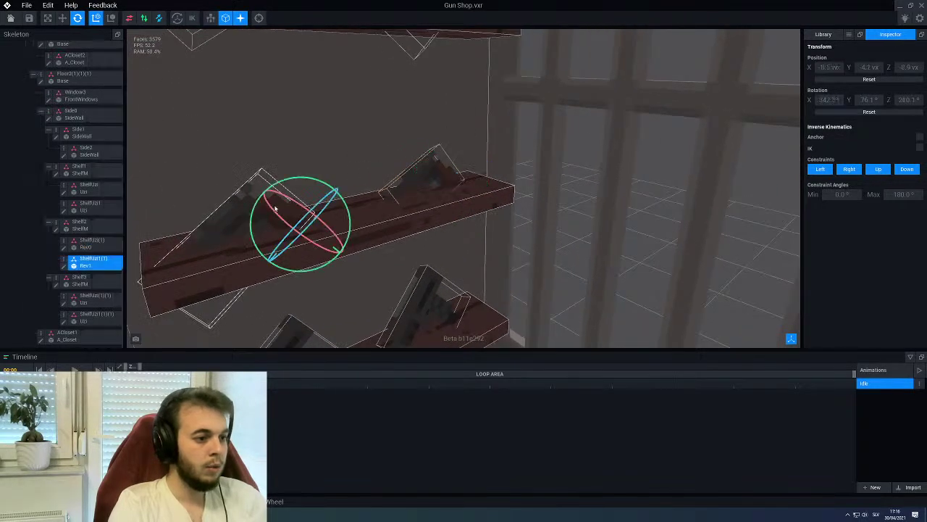
left_click_drag(297, 179, 310, 182)
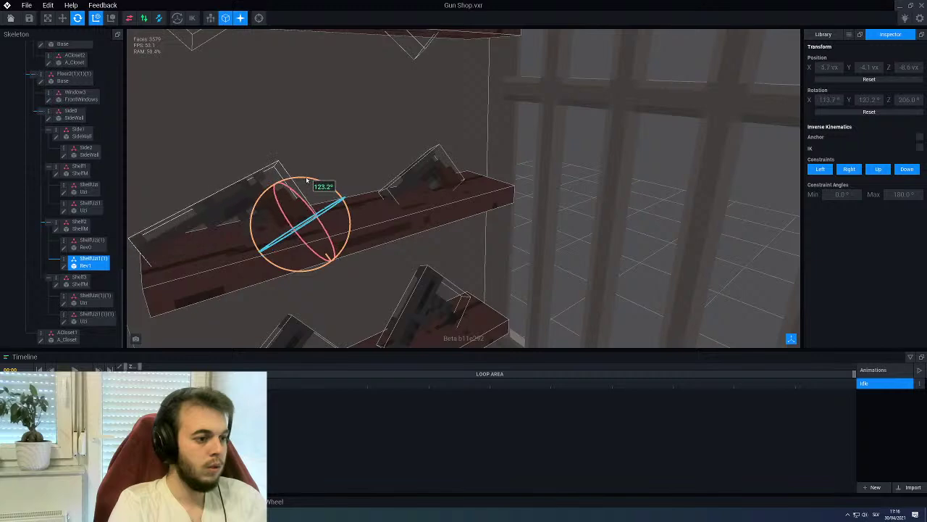
right_click_drag(310, 182, 341, 177)
left_click_drag(312, 176, 324, 180)
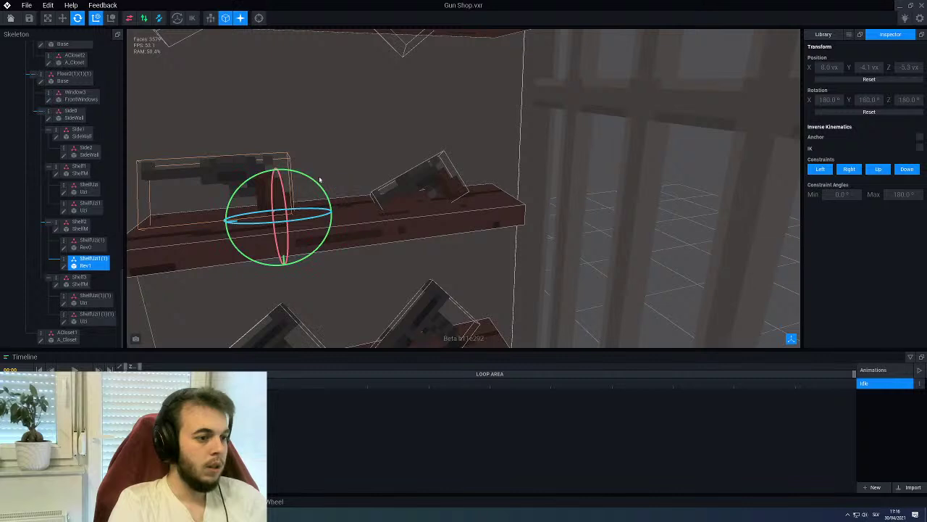
left_click(63, 18)
left_click_drag(213, 223, 237, 222)
left_click(78, 18)
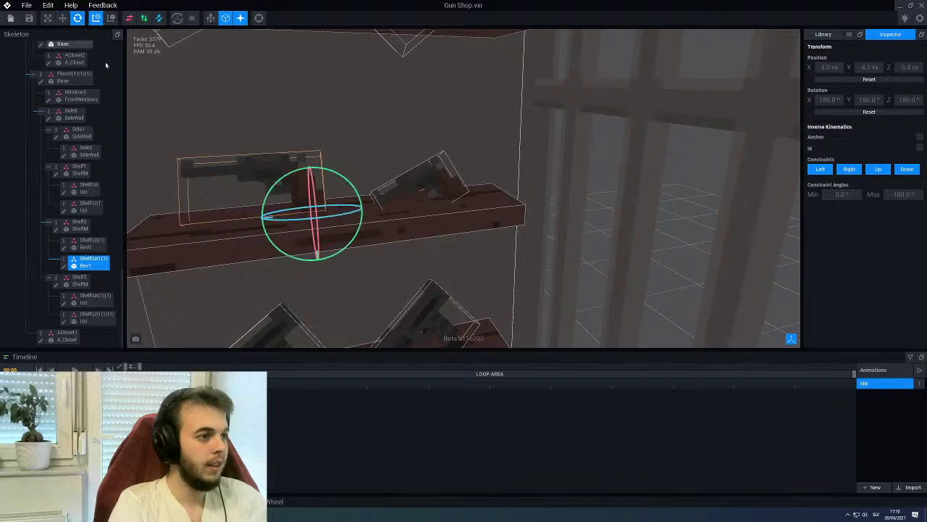
left_click_drag(342, 176, 323, 171)
left_click(603, 157)
right_click_drag(604, 157, 450, 163)
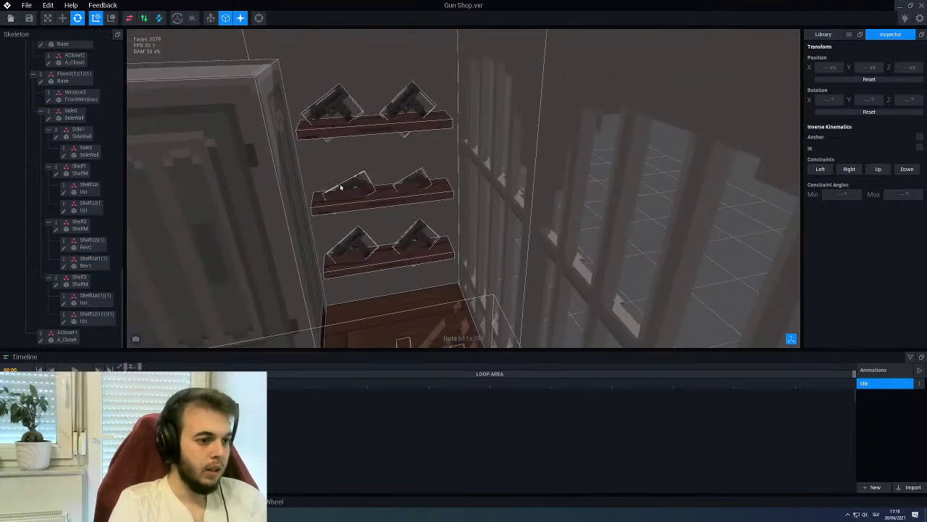
left_click(88, 261)
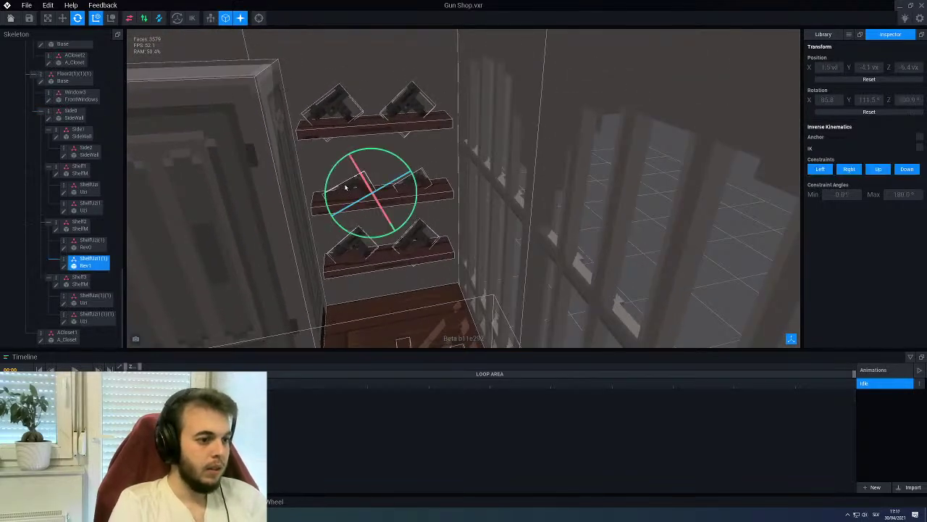
Duplicate the middle-shelf revolver node as ShelfRev1 and move it under Shelf3
right_click(63, 261)
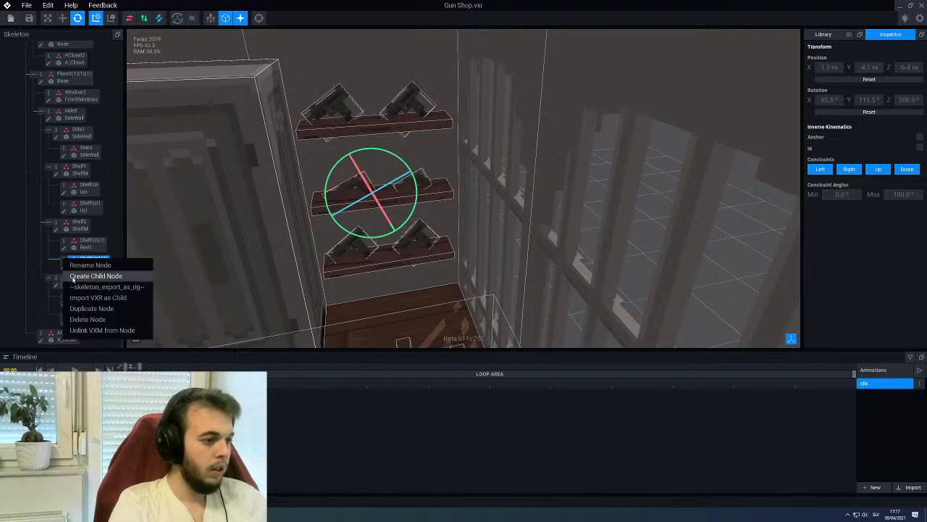
left_click(42, 264)
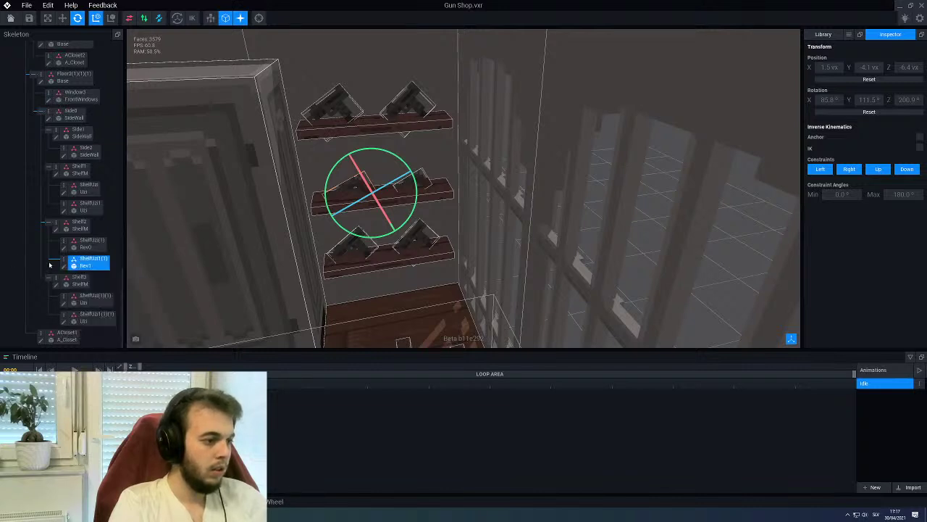
right_click(63, 261)
left_click(81, 308)
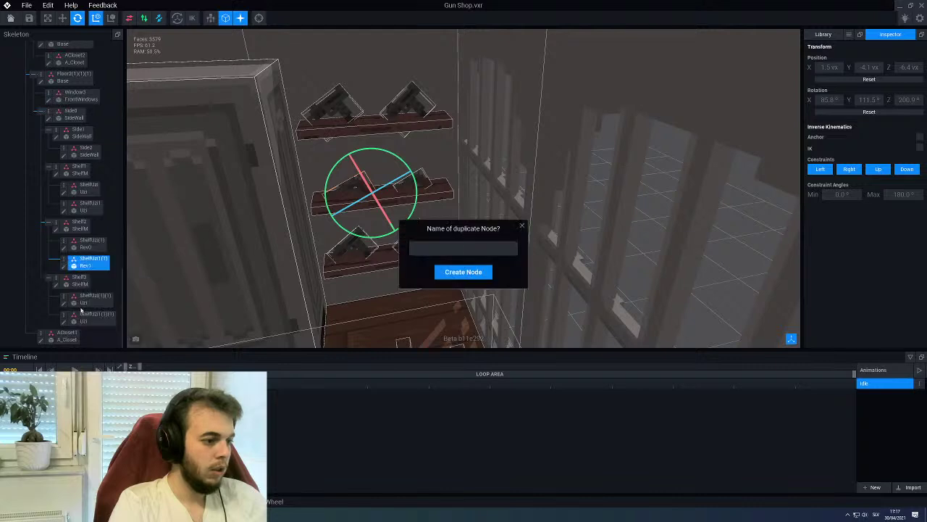
type("ShelfRev1")
key("Return")
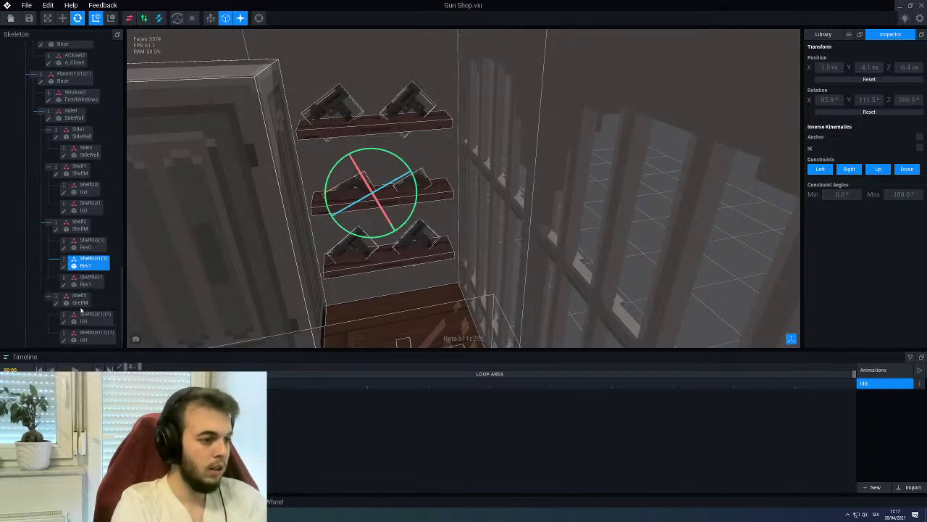
left_click_drag(89, 280, 85, 304)
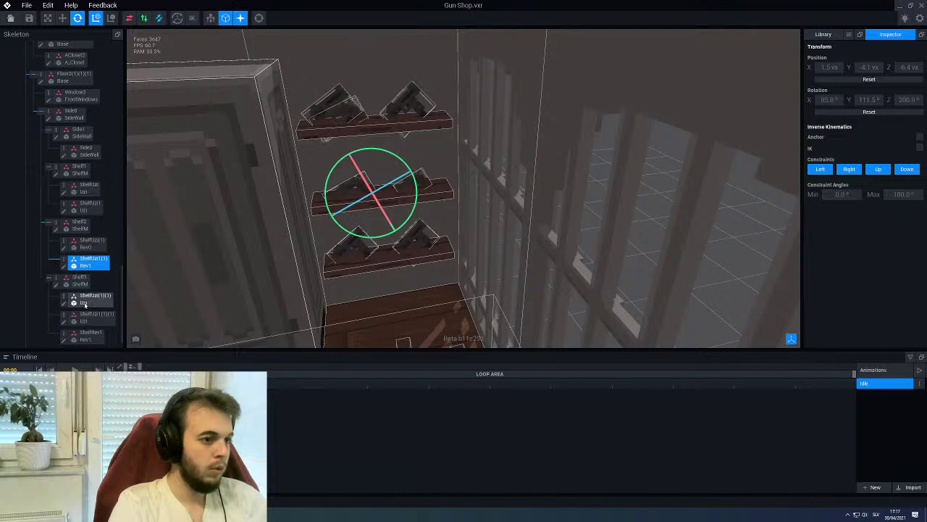
Delete one of the Uzi nodes from the top shelf
left_click(101, 318)
scroll(113, 298, "down", 1)
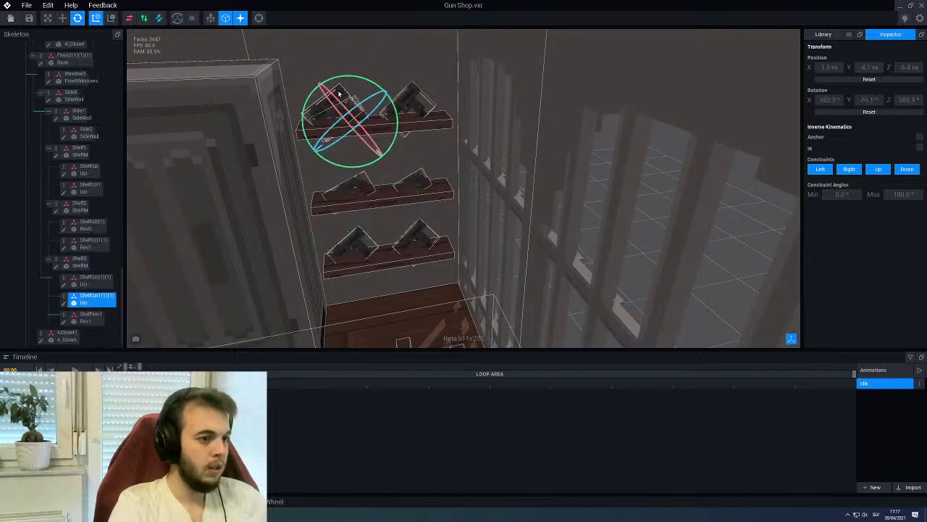
right_click(64, 299)
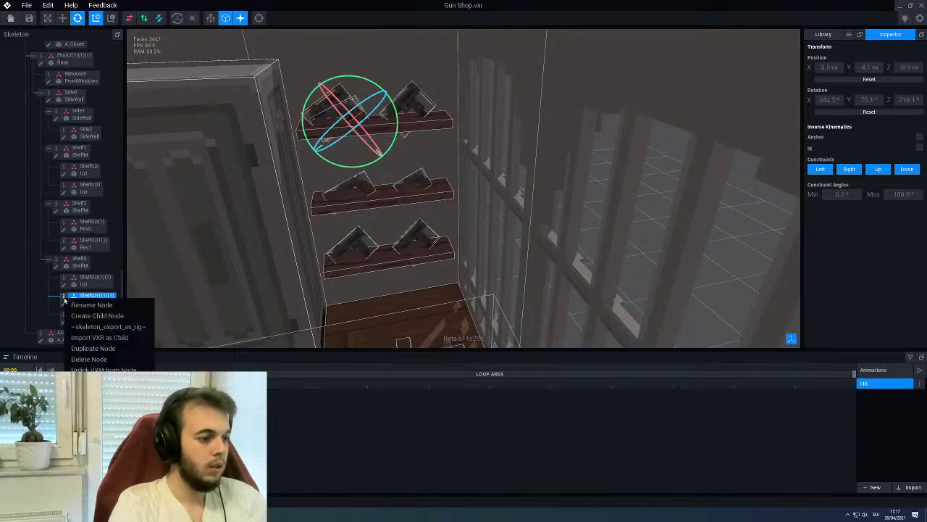
left_click(100, 360)
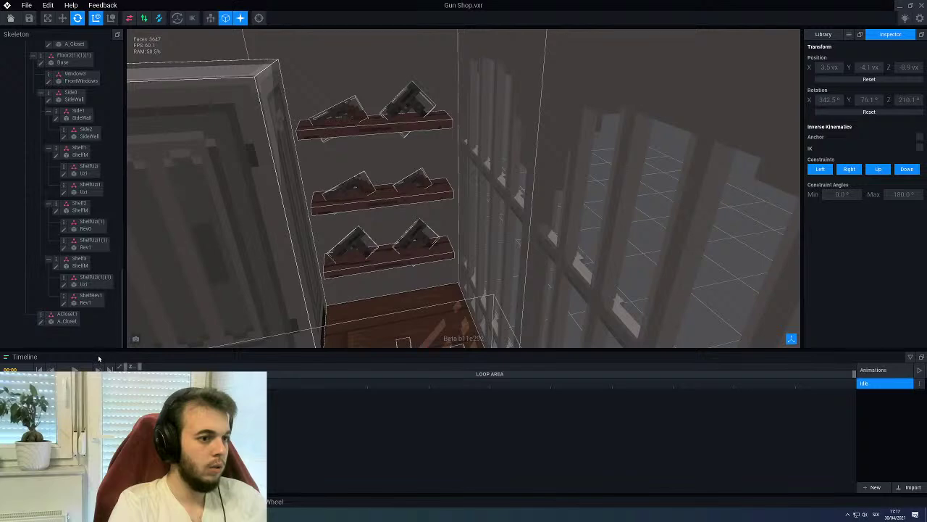
scroll(234, 261, "down", 5)
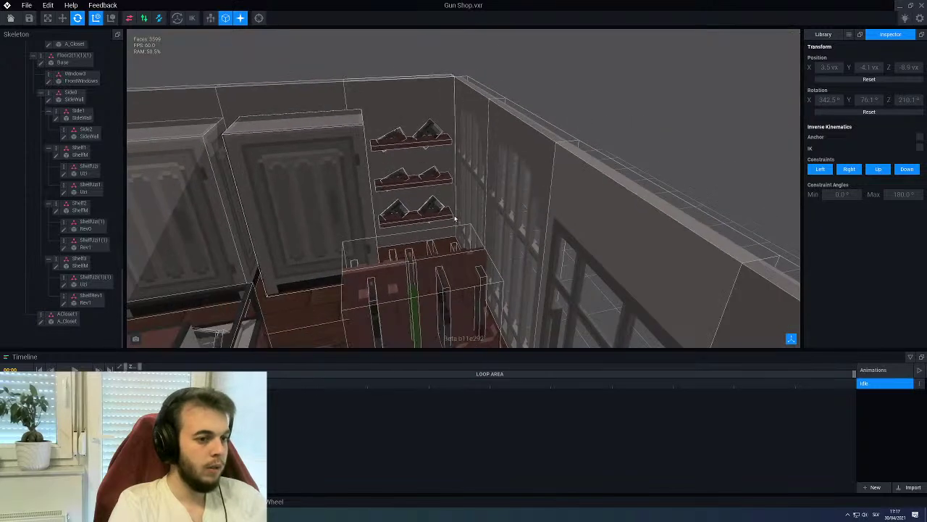
left_click(594, 95)
right_click_drag(594, 95, 507, 192)
right_click_drag(463, 218, 413, 156)
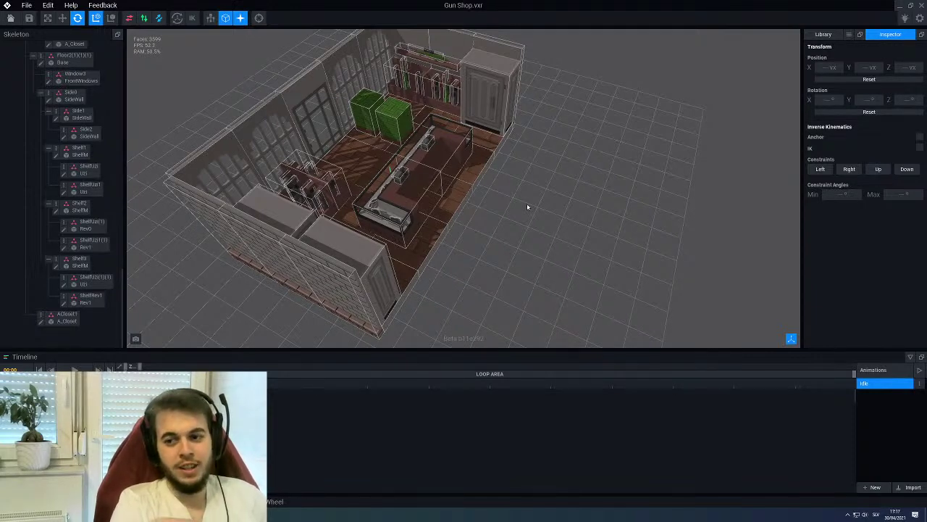
right_click_drag(528, 207, 508, 232)
left_click(264, 250)
right_click_drag(264, 250, 185, 277)
left_click(515, 237)
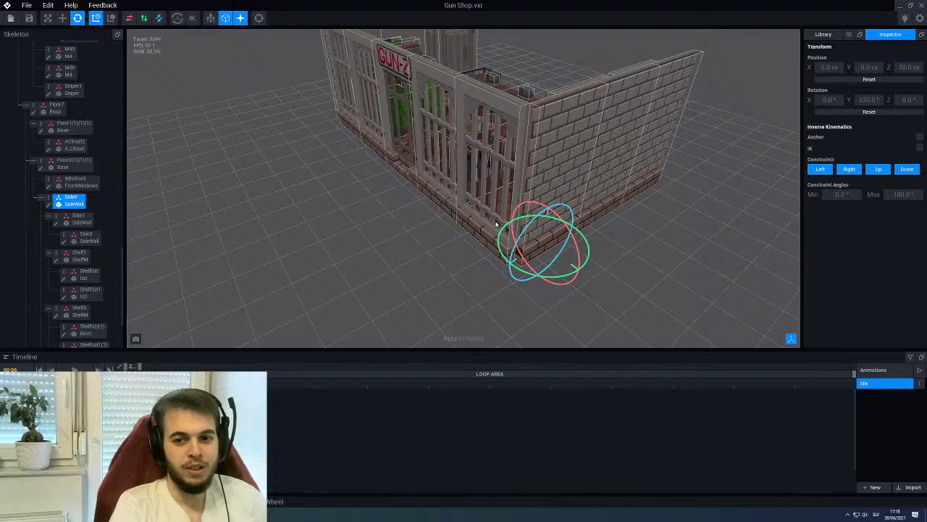
right_click_drag(394, 248, 162, 271)
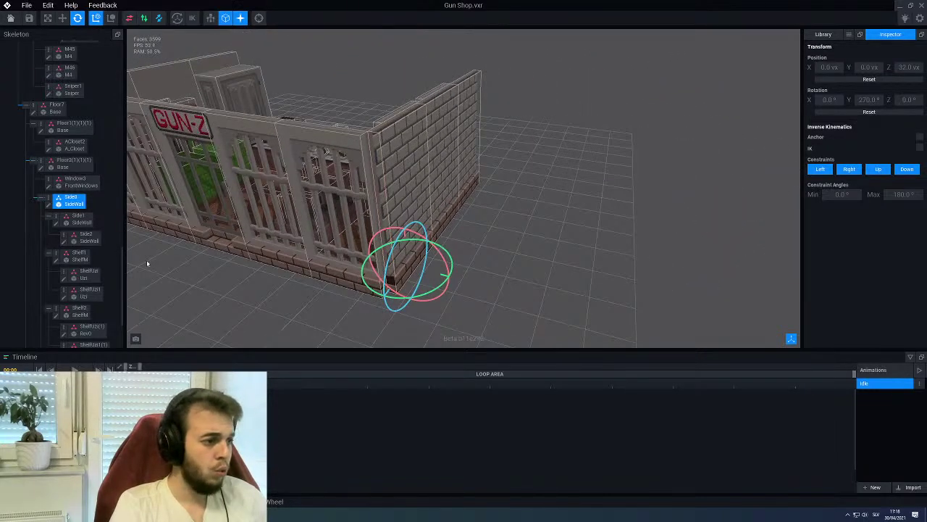
Create a Side0Corner child node under Side0 and drop the WallCorner model from the Library into it
right_click(48, 201)
left_click(68, 221)
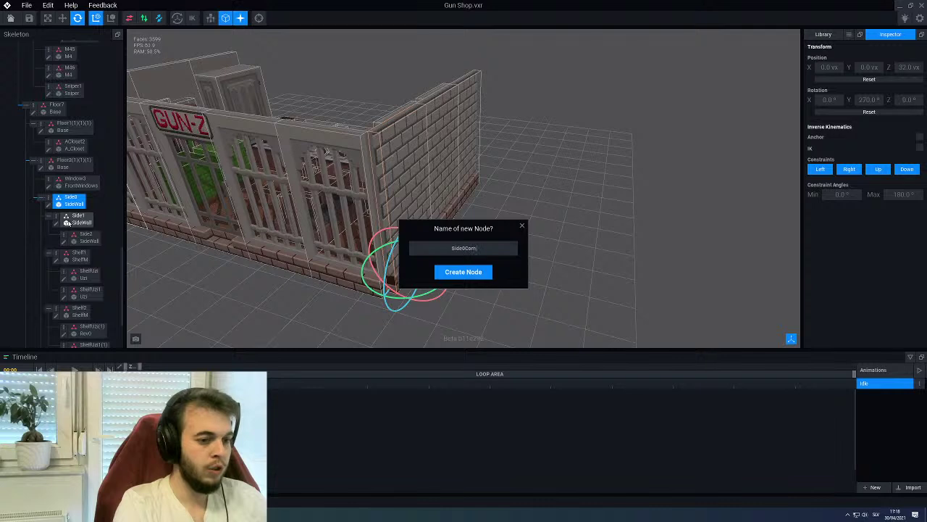
type("Side0Corn")
key("Return")
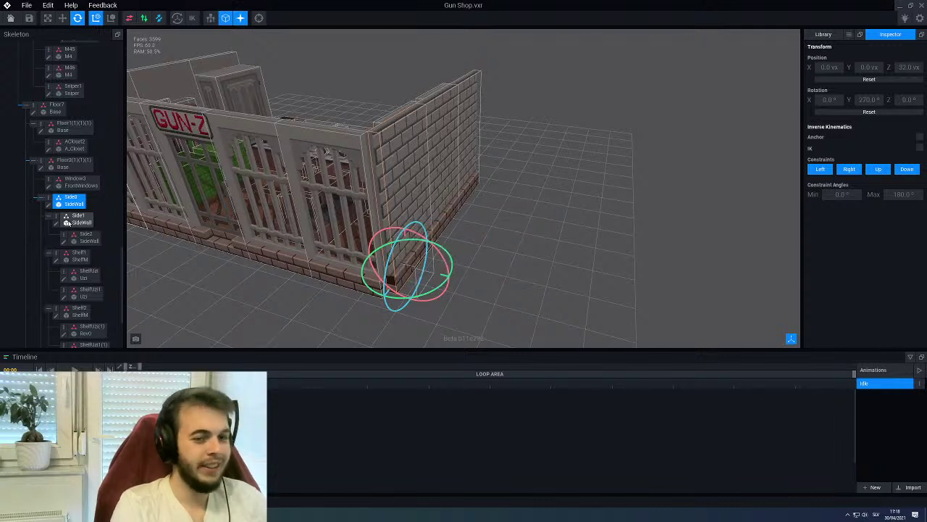
left_click(824, 35)
scroll(87, 276, "down", 5)
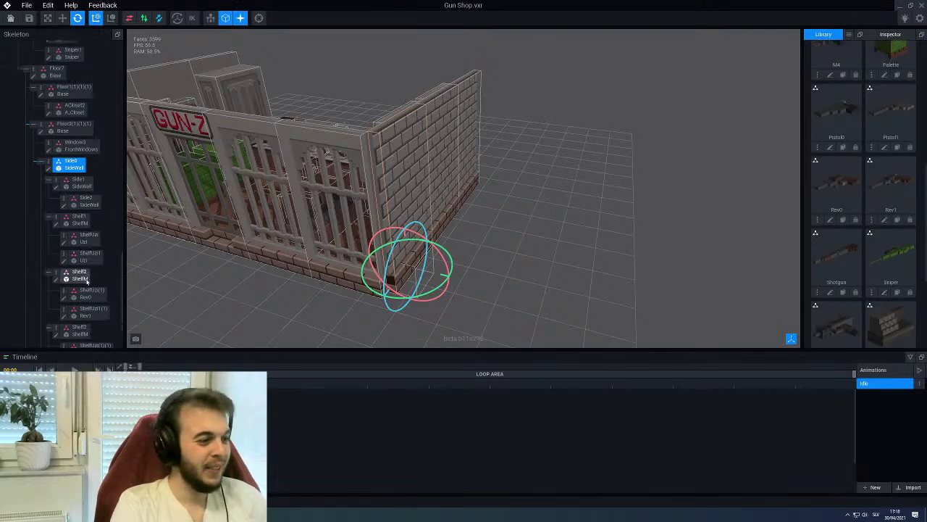
scroll(881, 276, "down", 3)
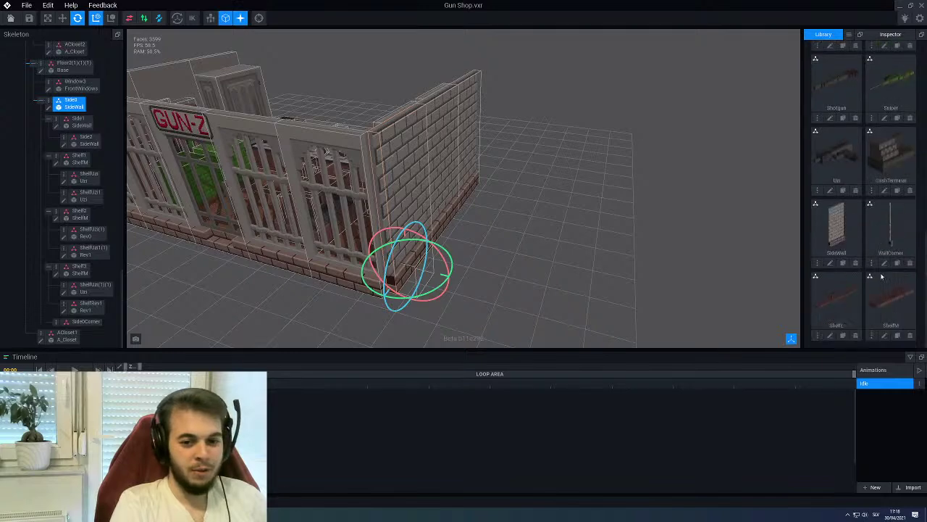
left_click_drag(890, 247, 65, 324)
Slide the WallCorner along X to the wall's end and rotate it 90 degrees to align
left_click(78, 324)
right_click_drag(239, 269, 377, 233)
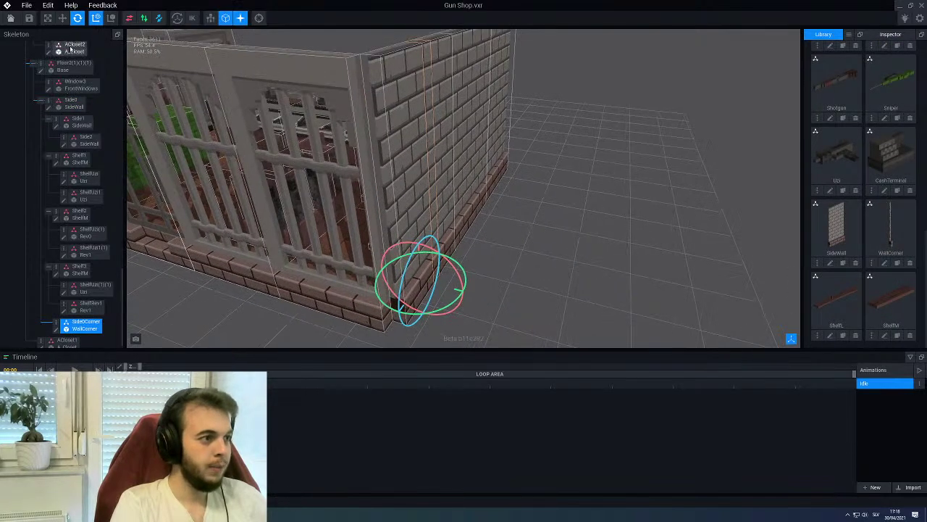
key("w")
scroll(380, 234, "up", 2)
left_click_drag(403, 313, 341, 331)
scroll(342, 279, "up", 2)
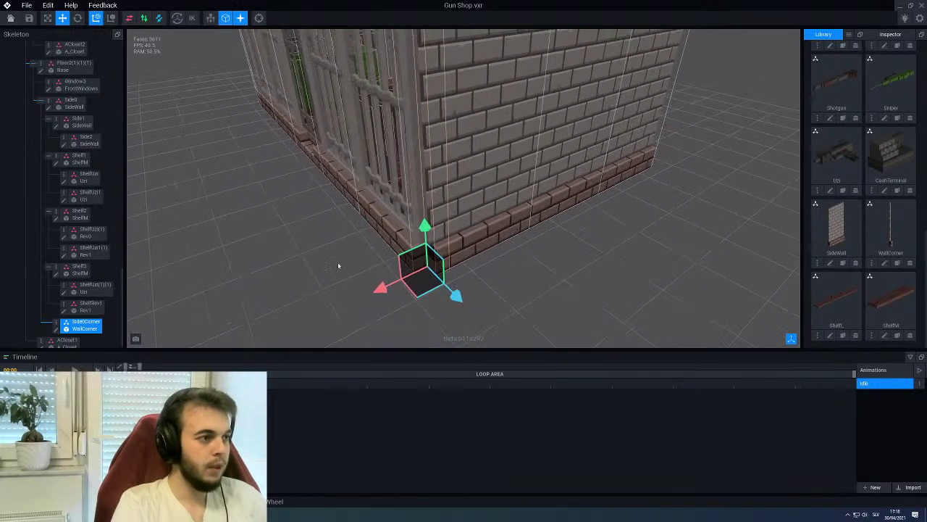
left_click(80, 20)
left_click_drag(437, 303, 363, 283)
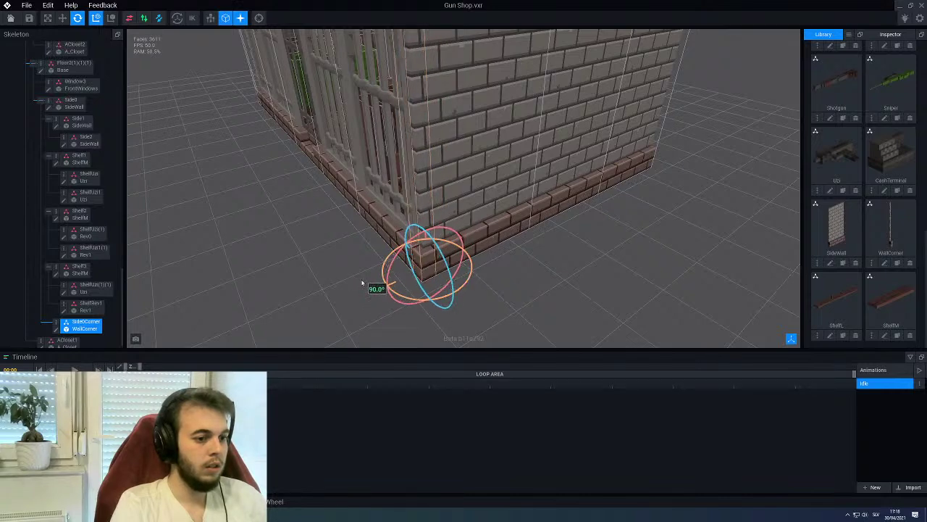
left_click(313, 268)
Orbit around the shop to inspect the brick wall, GUN-Z front and interior
right_click_drag(313, 268, 326, 232)
scroll(242, 244, "up", 5)
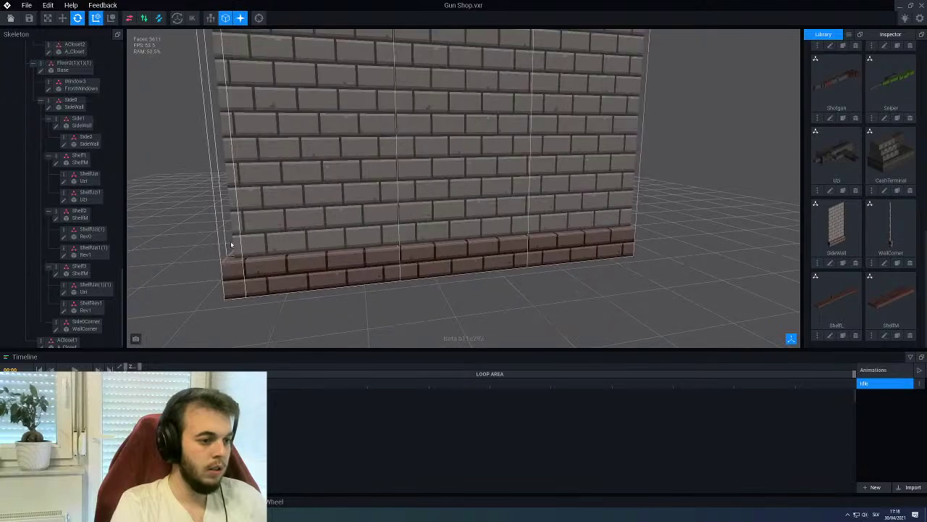
right_click_drag(201, 241, 388, 211)
scroll(362, 239, "down", 3)
mouse_move(326, 257)
right_mouse_down()
mouse_move(325, 249)
mouse_move(564, 258)
mouse_move(329, 240)
right_mouse_up()
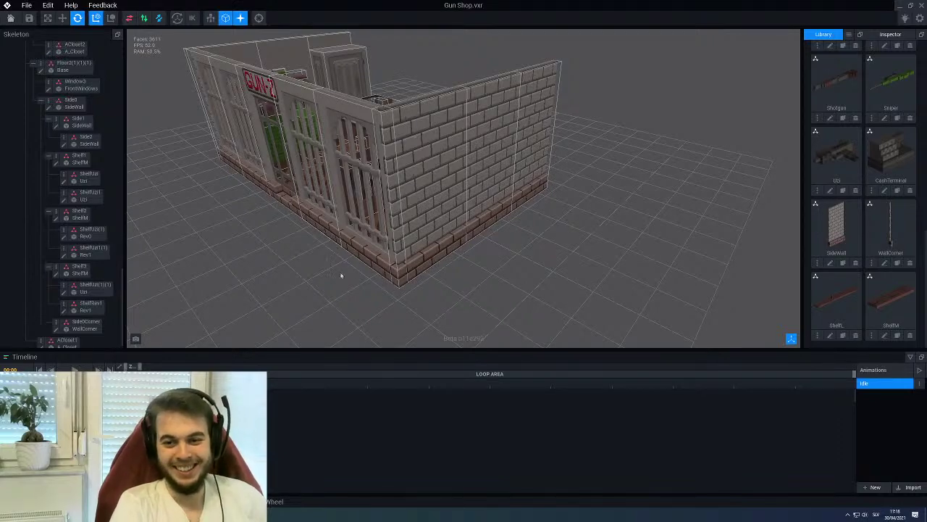
right_click_drag(450, 272, 406, 221)
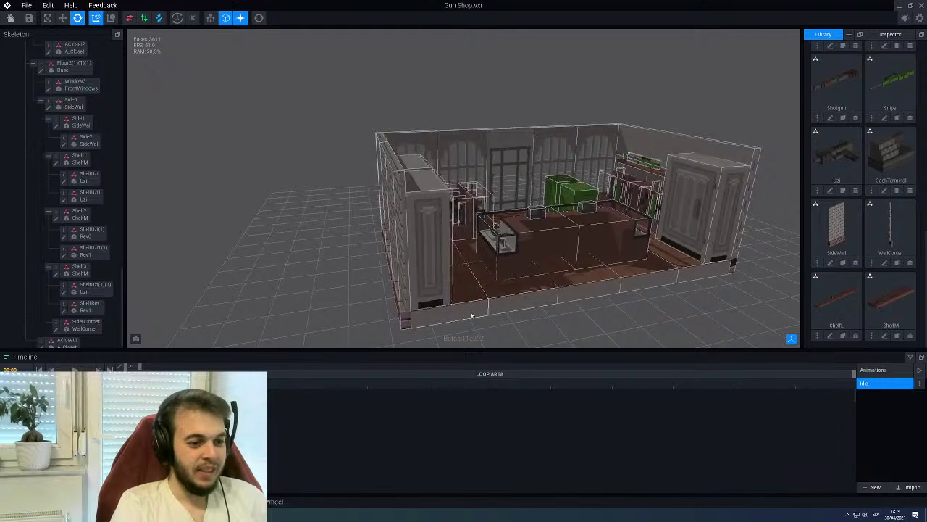
right_click_drag(430, 303, 372, 286)
Add a WallBack child node under Floor1 and attach the SideWall model to it
left_click(369, 287)
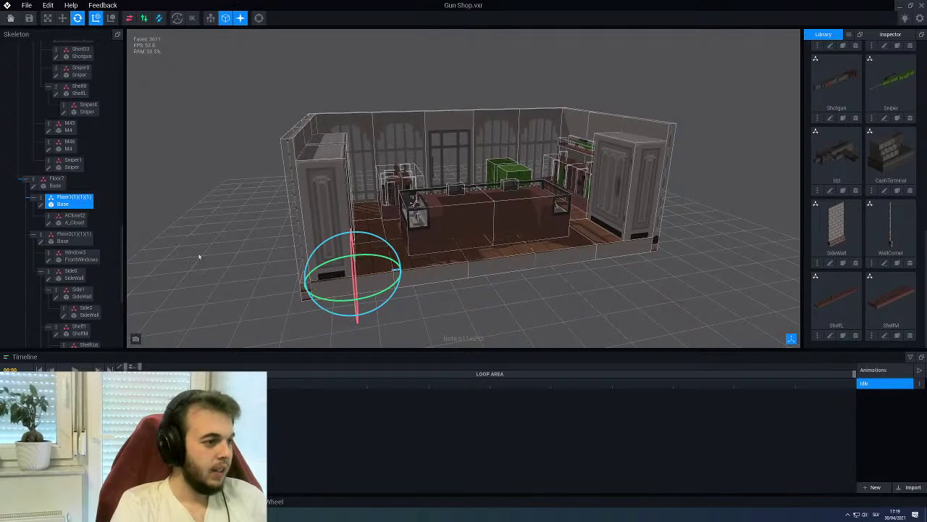
right_click(40, 197)
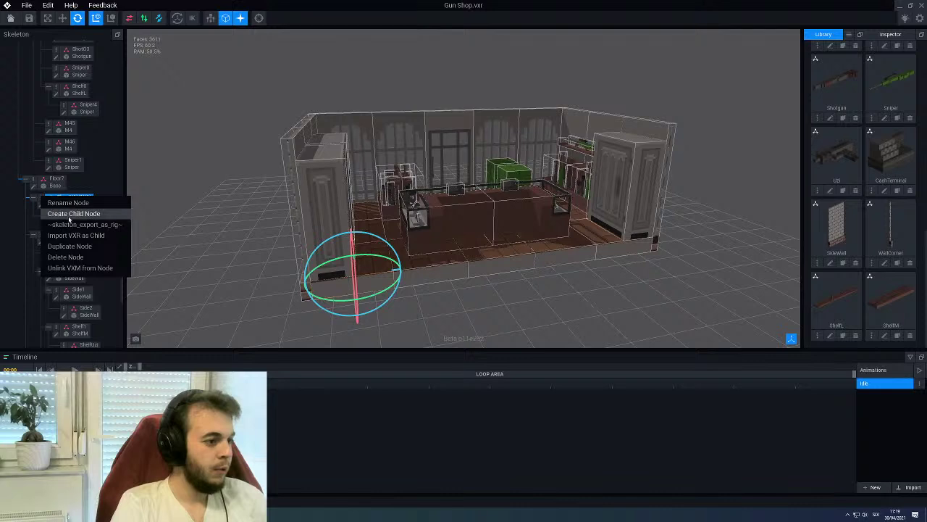
left_click(69, 218)
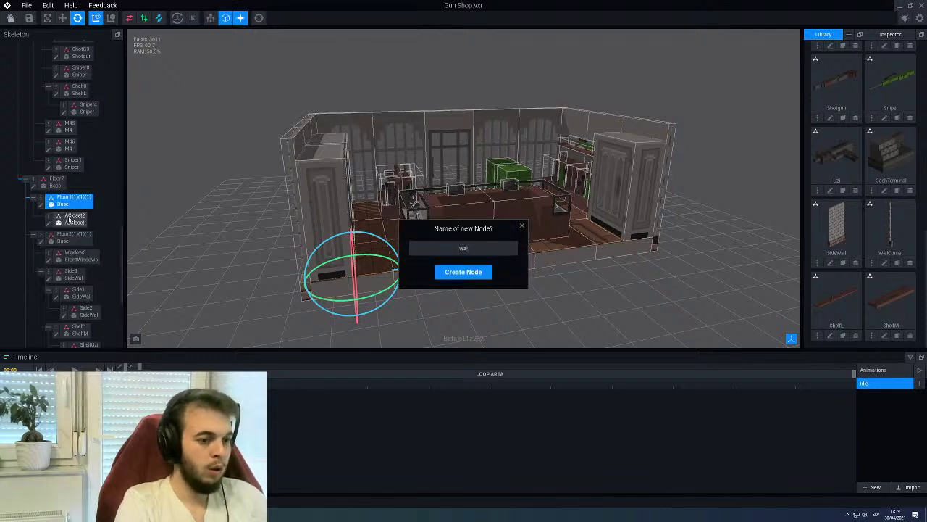
key("Return")
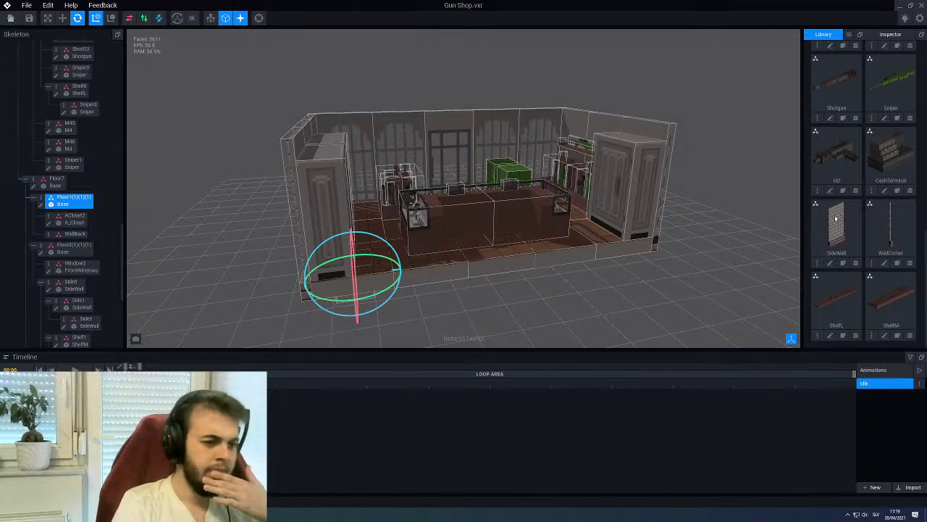
scroll(510, 240, "up", 5)
scroll(511, 240, "up", 2)
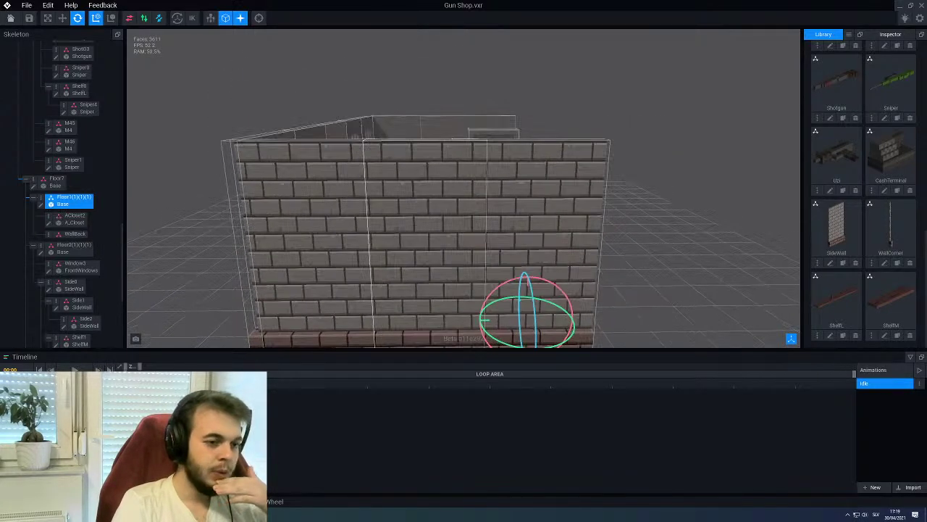
middle_click_drag(511, 240, 384, 249)
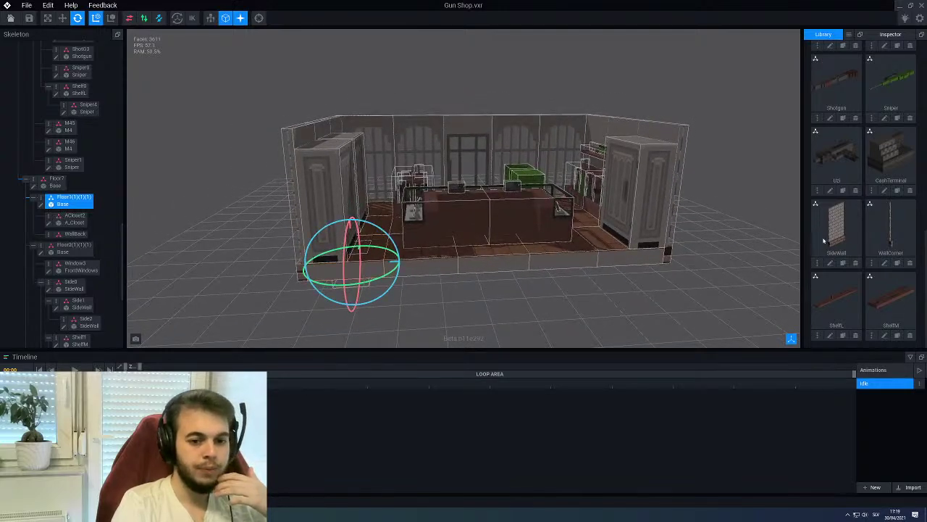
left_click_drag(826, 237, 78, 237)
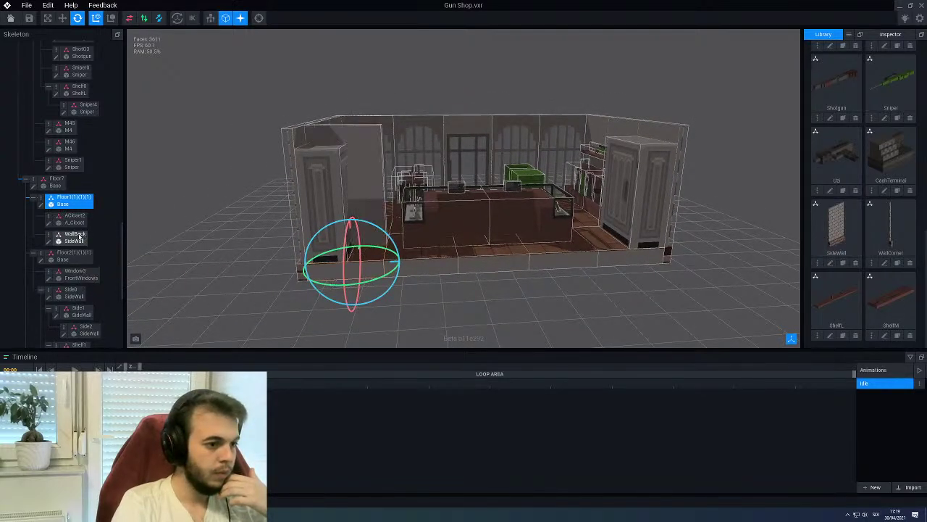
Turn the SideWall around 180 degrees and slide it along Z to the room's edge
left_click(78, 237)
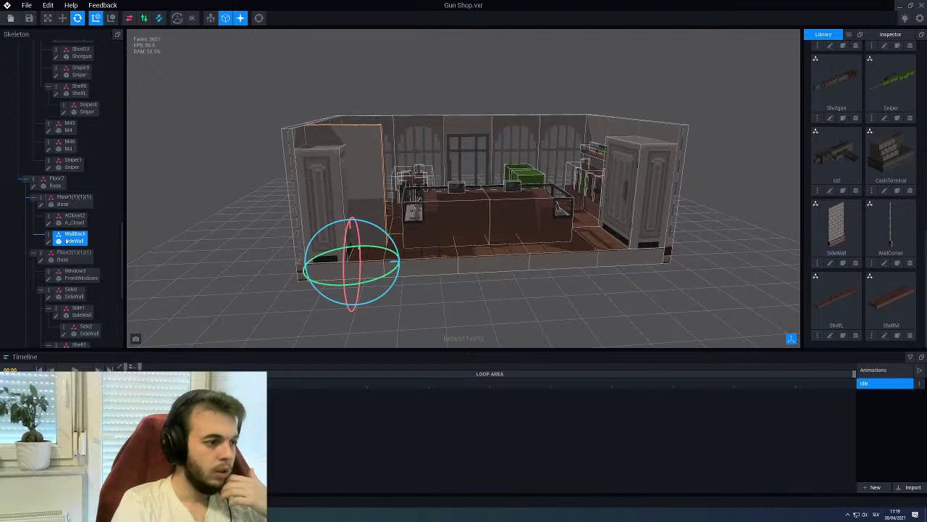
middle_click_drag(247, 247, 264, 257)
left_click_drag(308, 303, 376, 257)
scroll(376, 257, "up", 3)
left_click(62, 18)
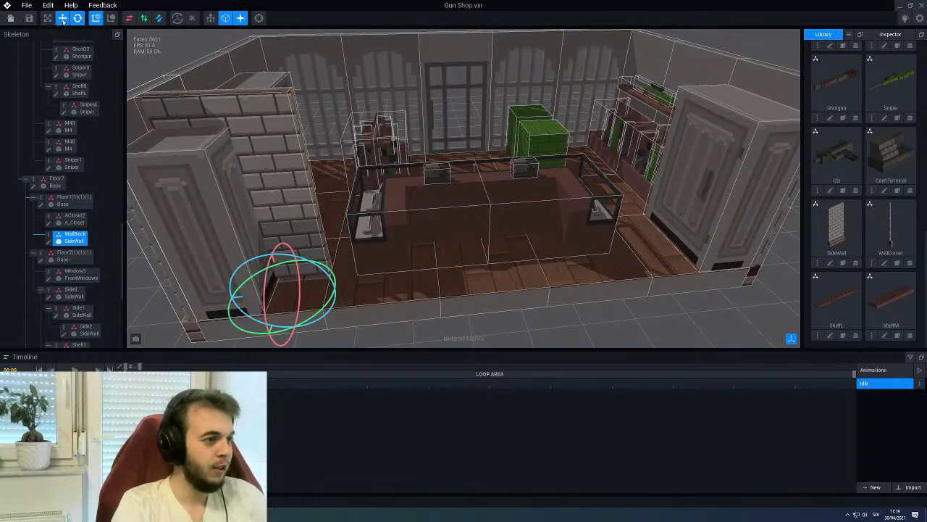
scroll(464, 217, "up", 1)
right_click_drag(406, 290, 336, 294)
left_click_drag(425, 295, 439, 349)
right_click_drag(454, 289, 384, 307)
left_click_drag(384, 307, 385, 306)
right_click_drag(384, 307, 364, 264)
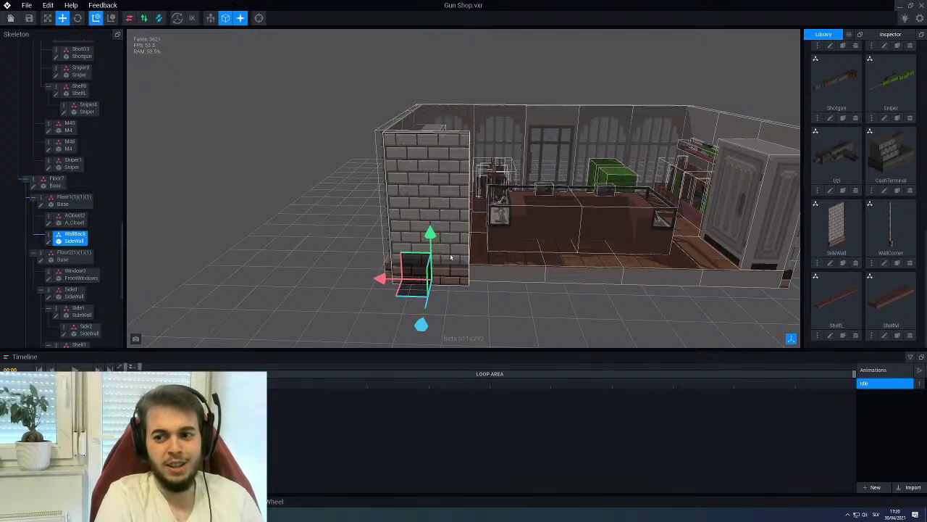
Create a WallBack0 child node under WallBack and shift it -24 along X
right_click(50, 234)
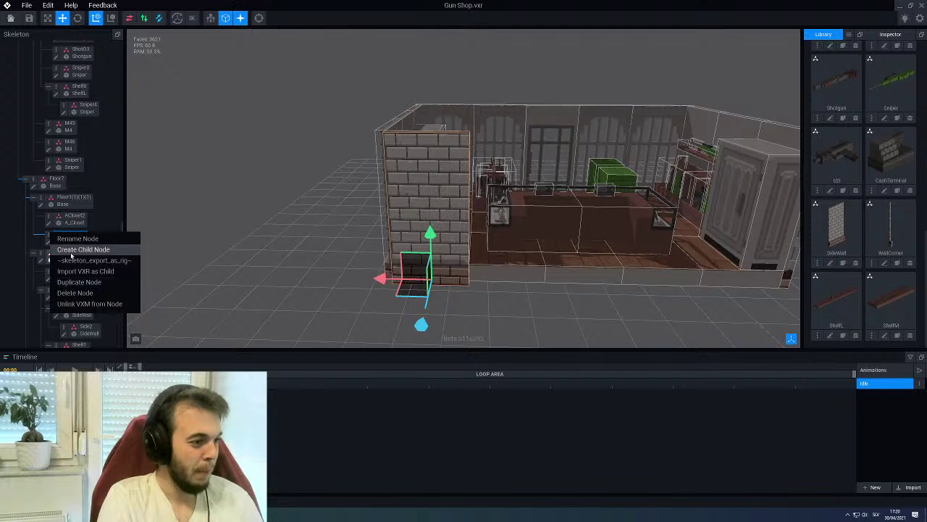
left_click(71, 249)
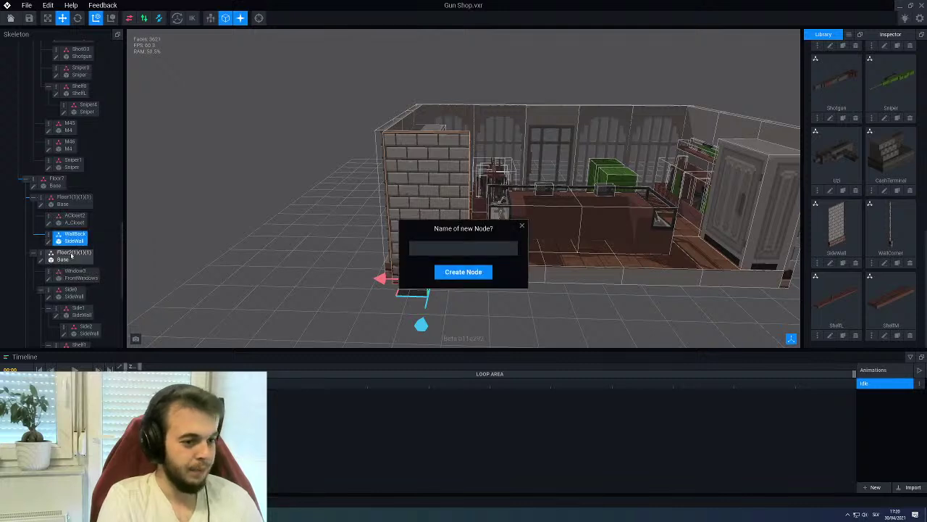
left_click(492, 248)
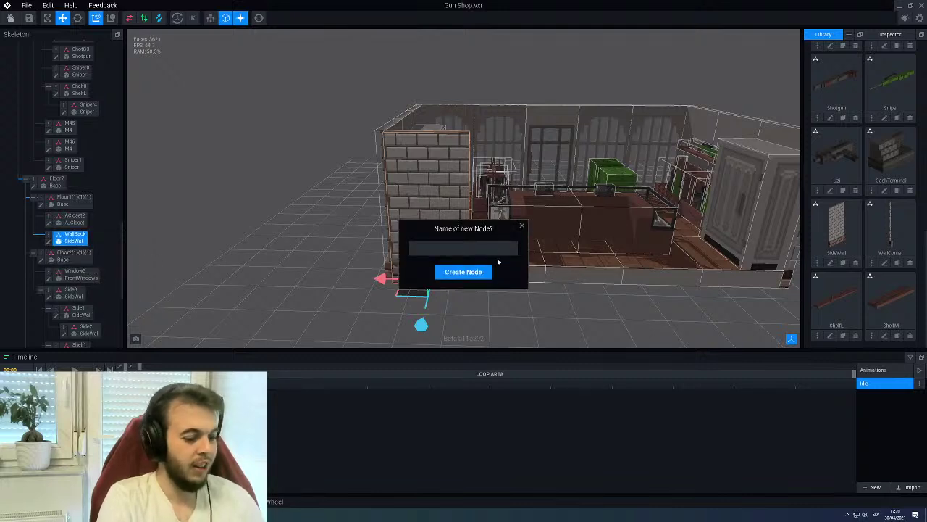
type("WallBack0")
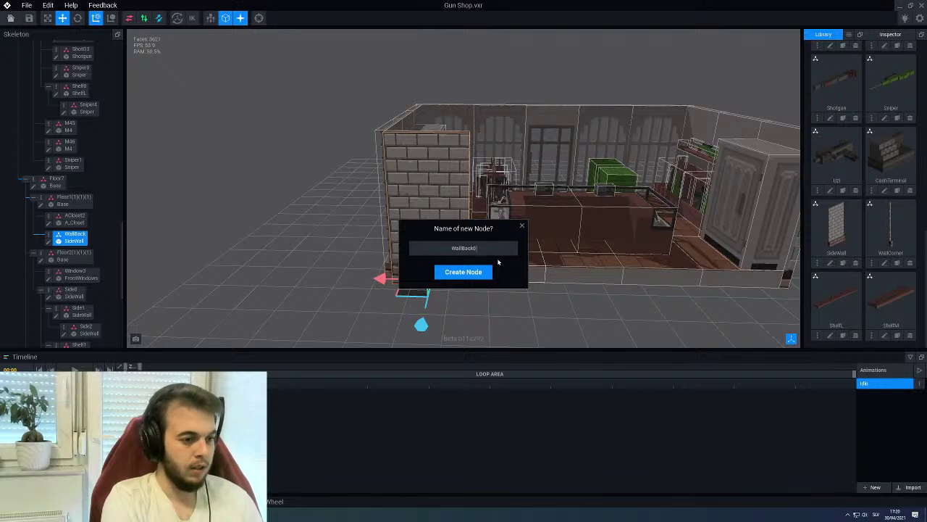
key("Return")
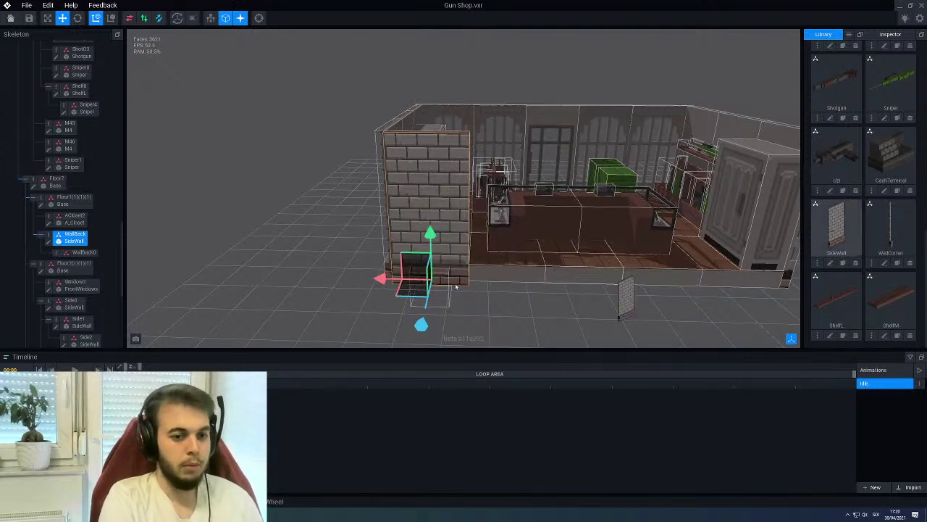
left_click(85, 251)
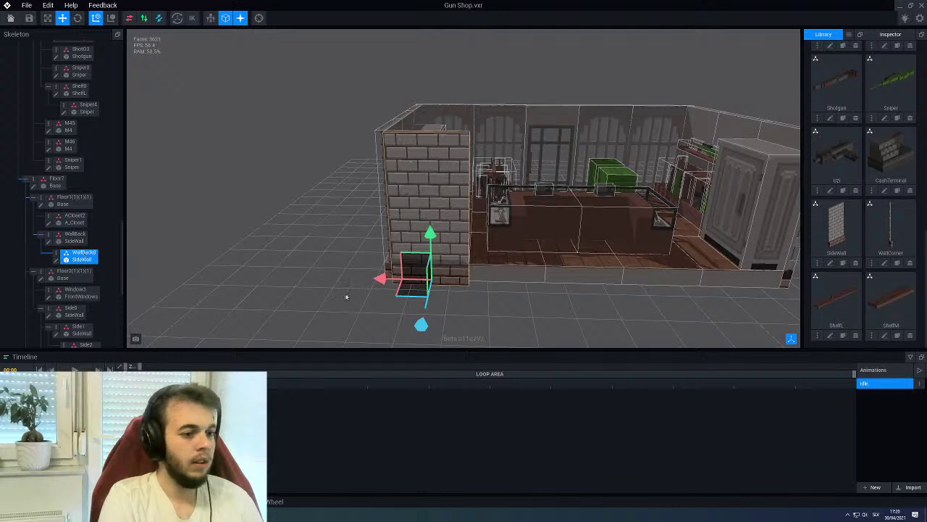
left_click_drag(379, 277, 453, 280)
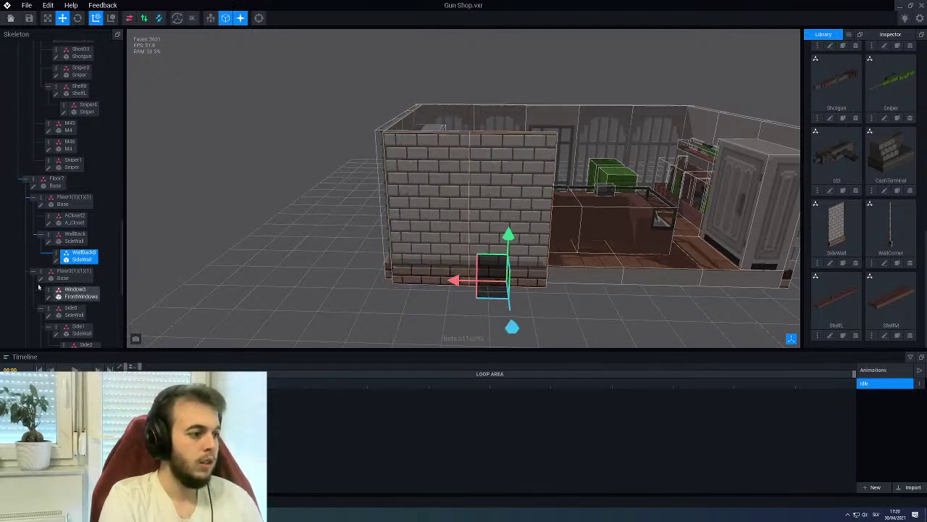
Duplicate WallBack0 as WallBack1 and nest it under WallBack0
right_click(58, 251)
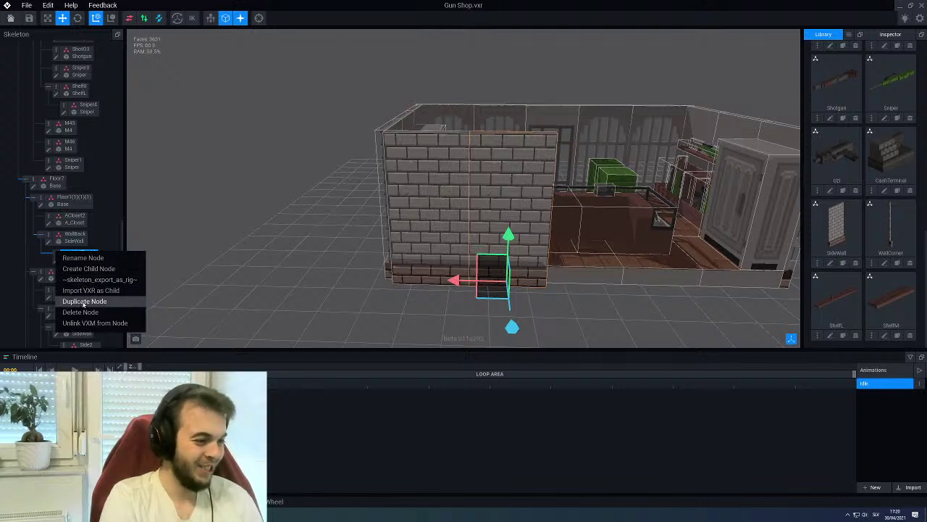
left_click(84, 304)
type("WallBack1")
key("Return")
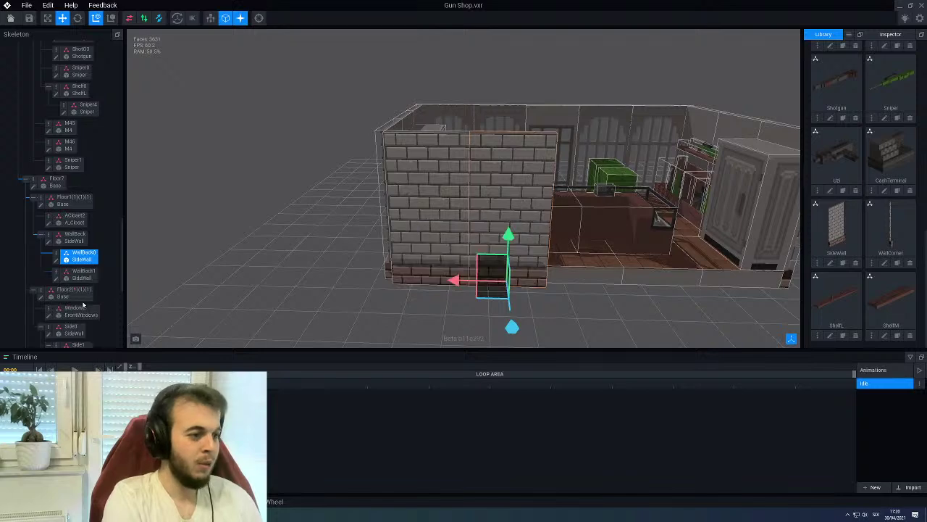
left_click_drag(93, 281, 92, 262)
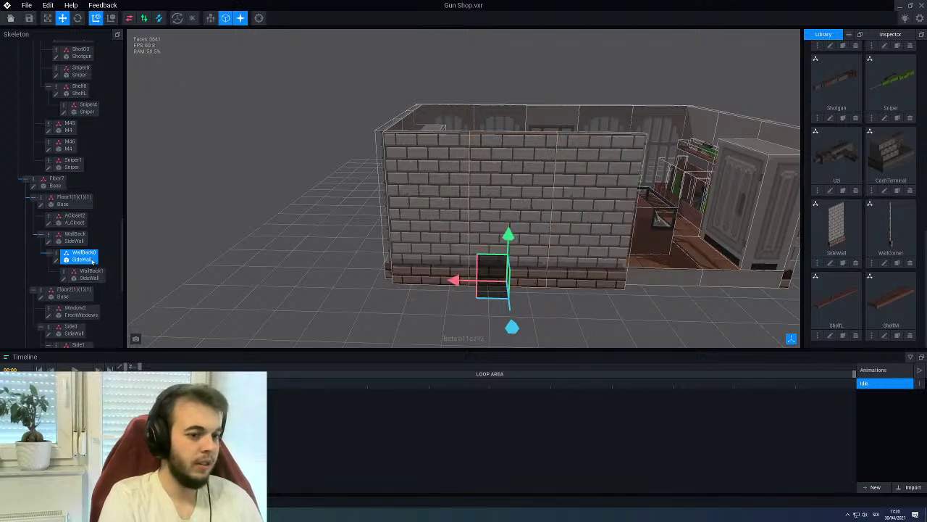
middle_click_drag(405, 270, 288, 269)
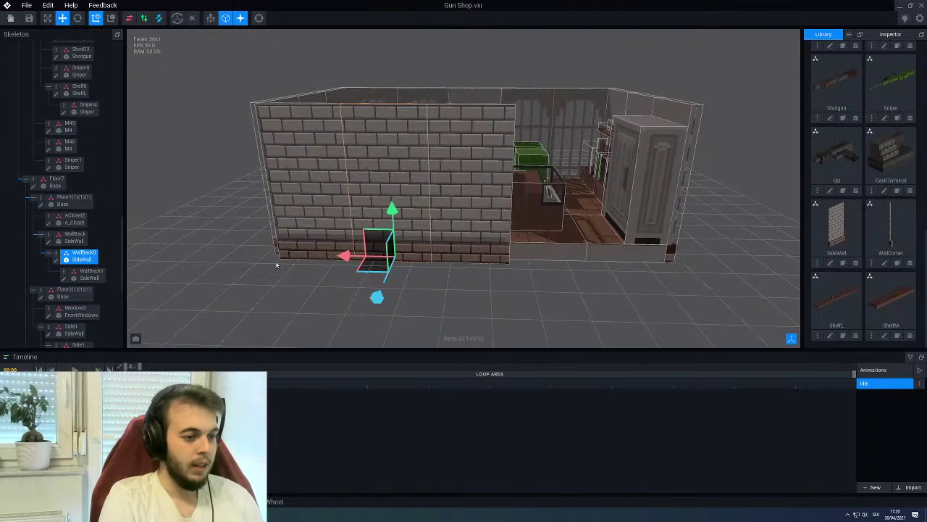
Duplicate the wall again as WallBack2 and nest it under WallBack1
right_click(55, 254)
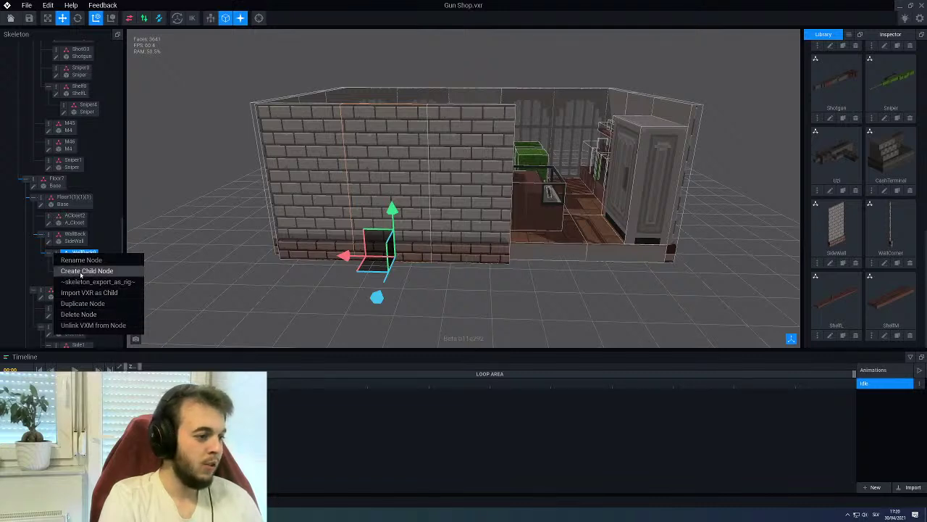
left_click(85, 303)
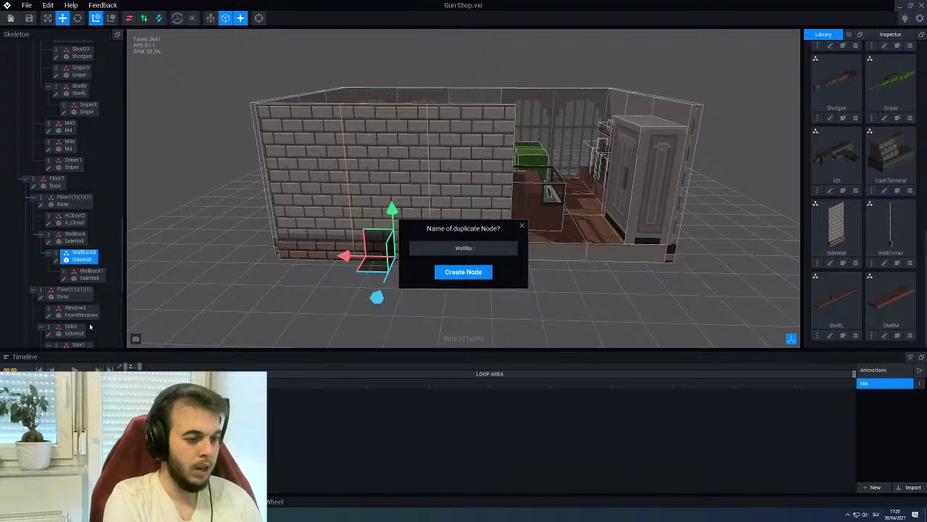
key("Return")
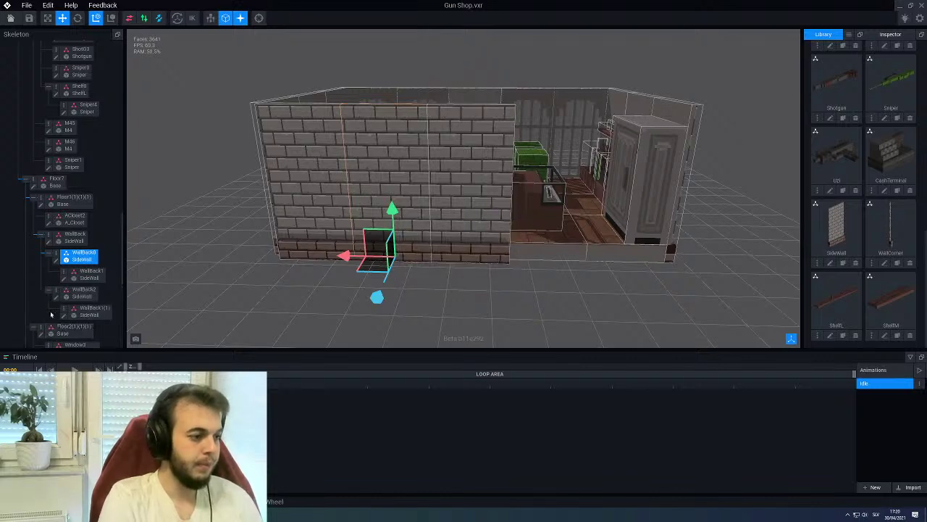
left_click_drag(82, 291, 91, 272)
middle_click_drag(491, 196, 485, 189)
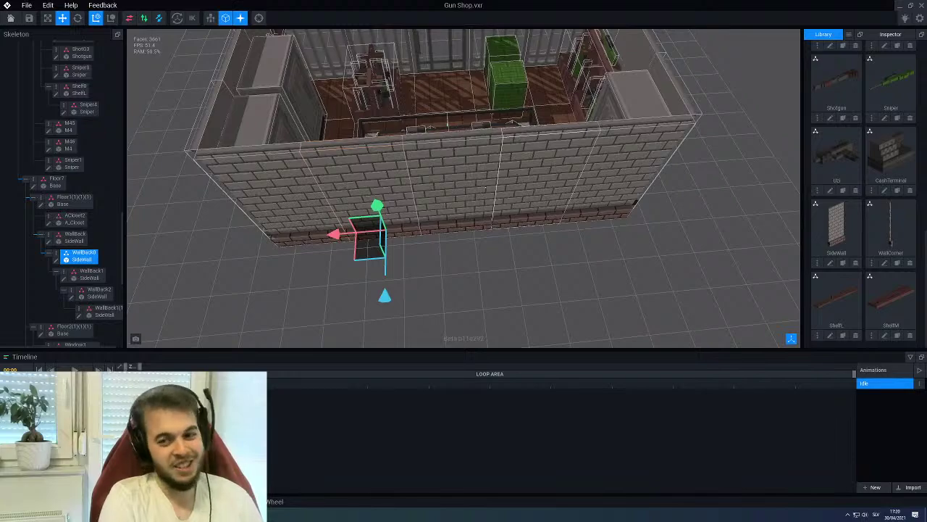
Orbit to the shop front, clear the selection and hide the node outline boxes
scroll(501, 192, "down", 5)
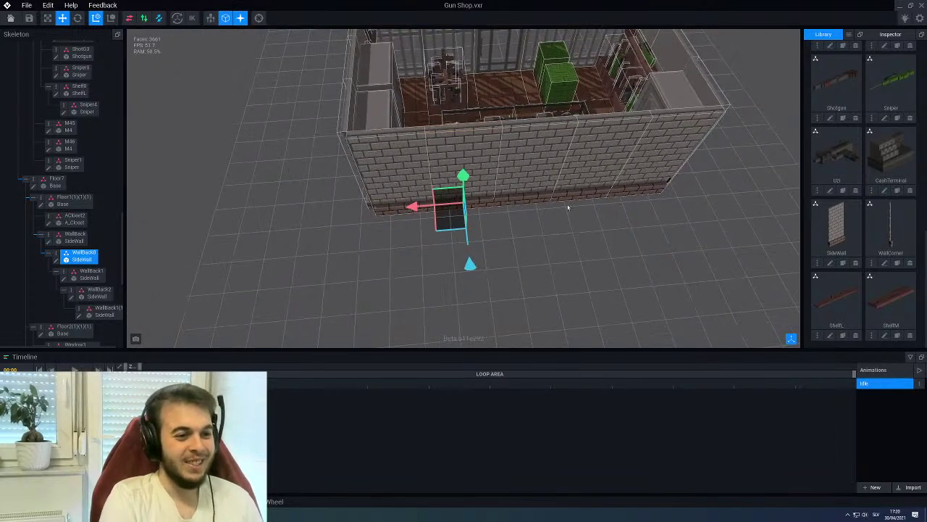
middle_click_drag(501, 192, 699, 181)
left_click(445, 225)
left_click(225, 18)
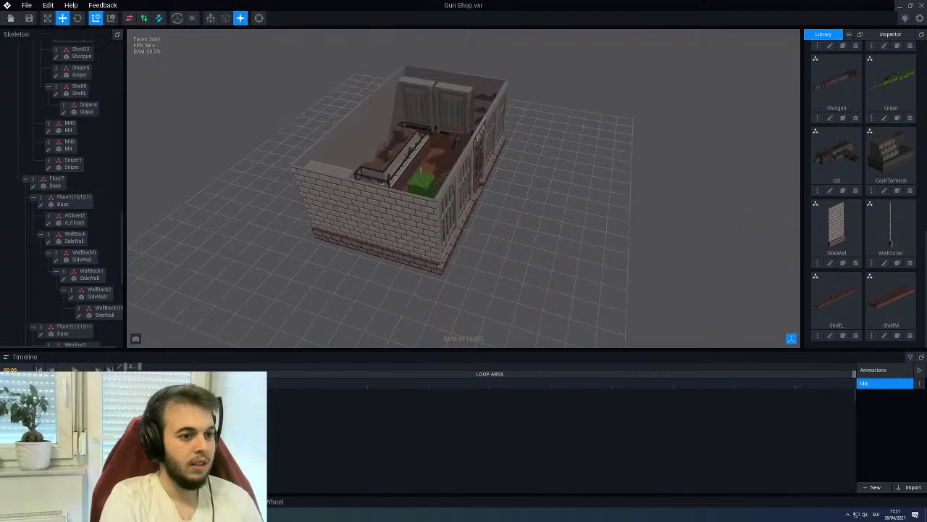
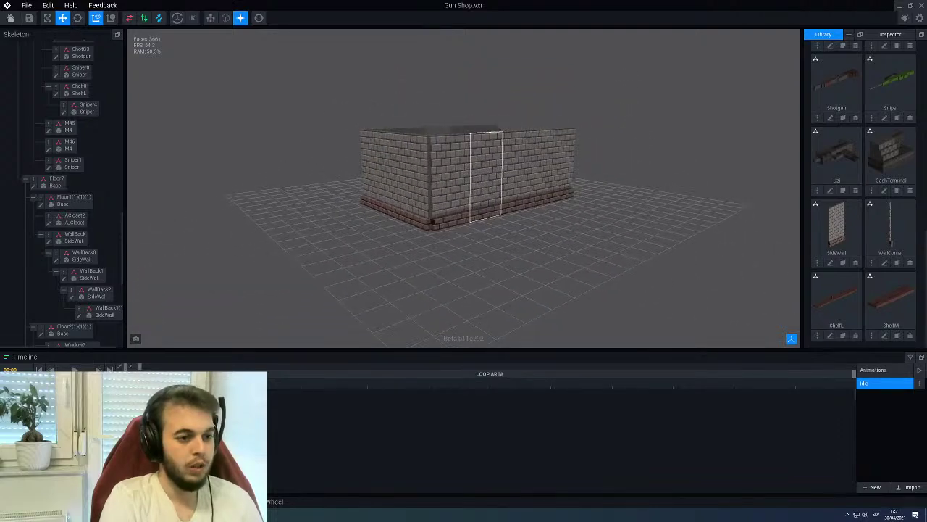
Create a child node named Side1Corner1 under the Side2 wall
left_click(347, 234)
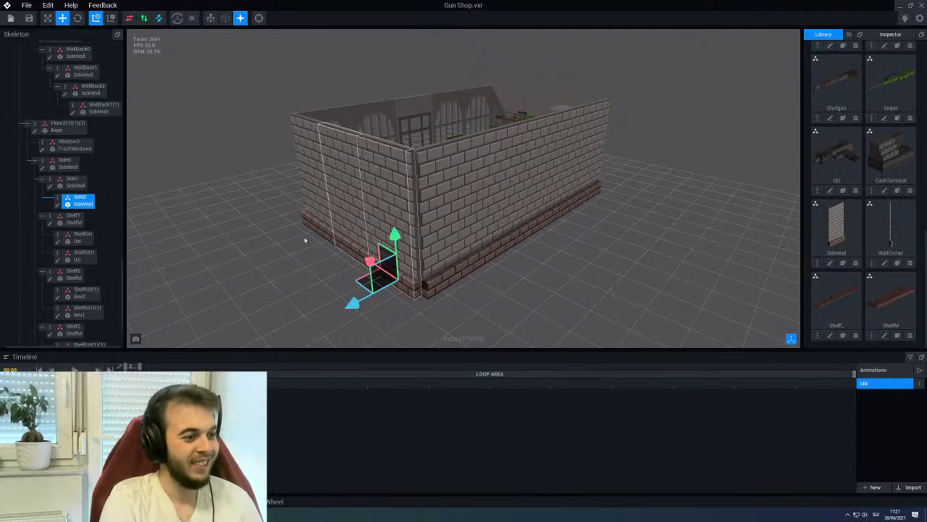
right_click(58, 198)
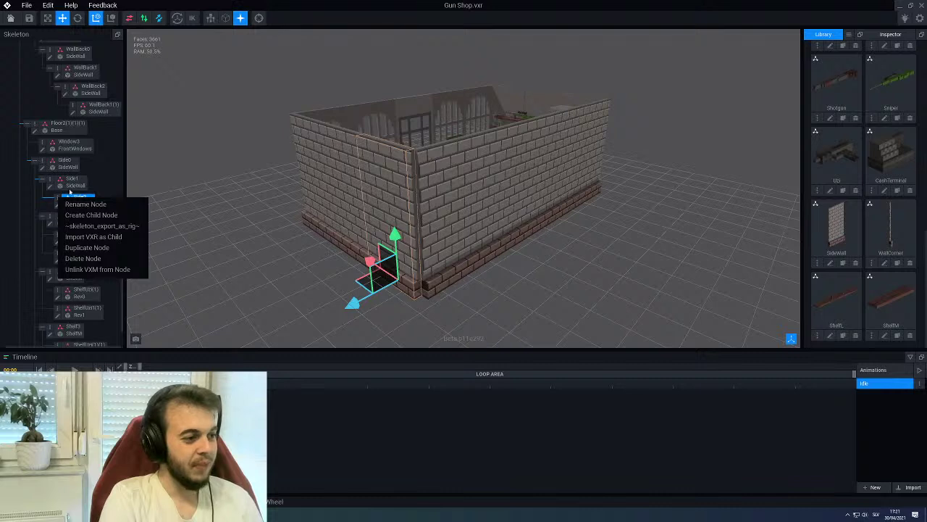
left_click(81, 215)
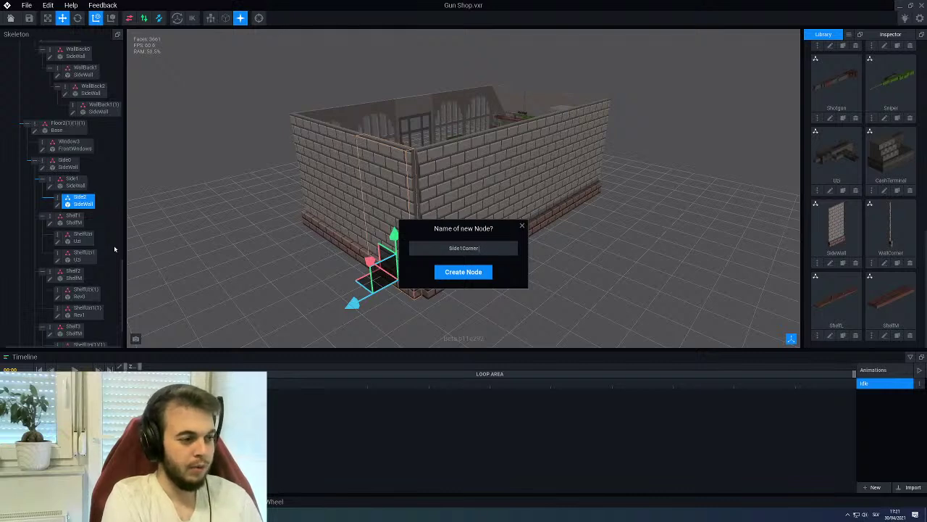
type("Side1Corner1")
key("Return")
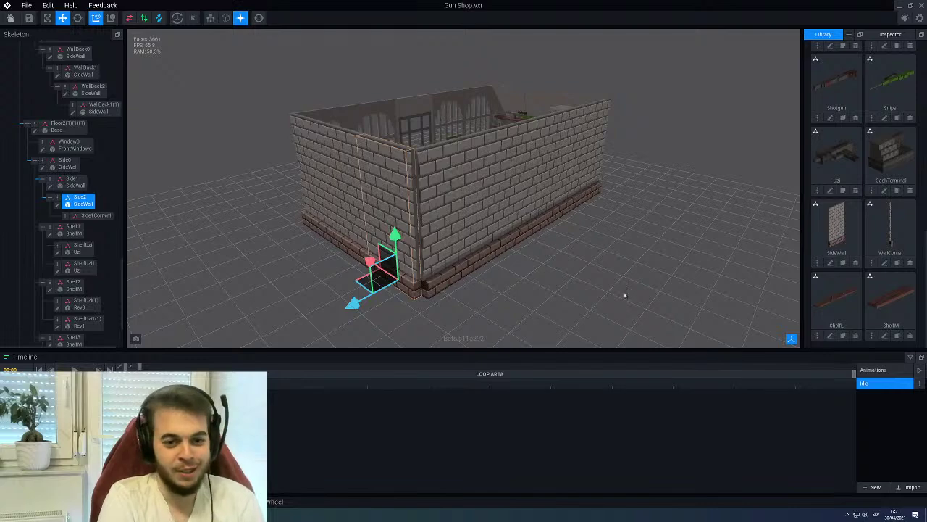
Drop the WallCorner model into Side1Corner1 and slide it along X to the building corner
left_click_drag(882, 225, 93, 218)
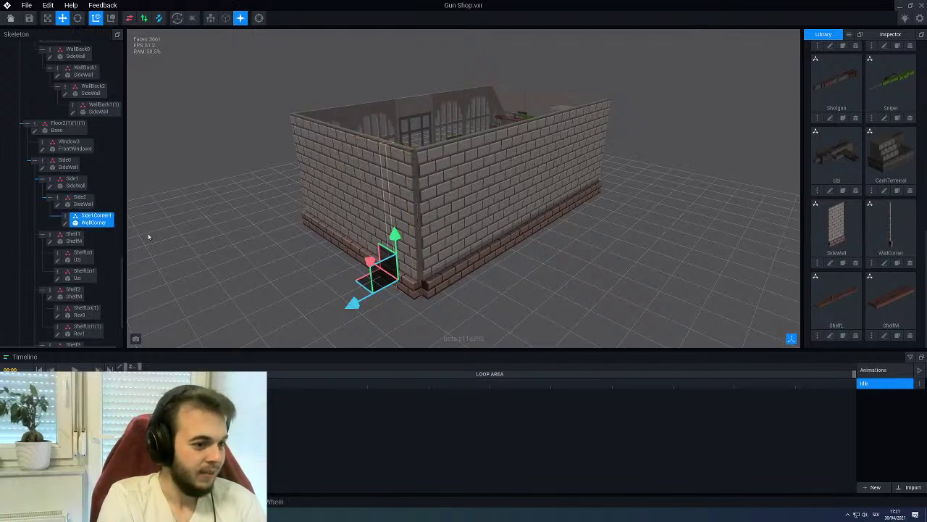
scroll(242, 255, "up", 8)
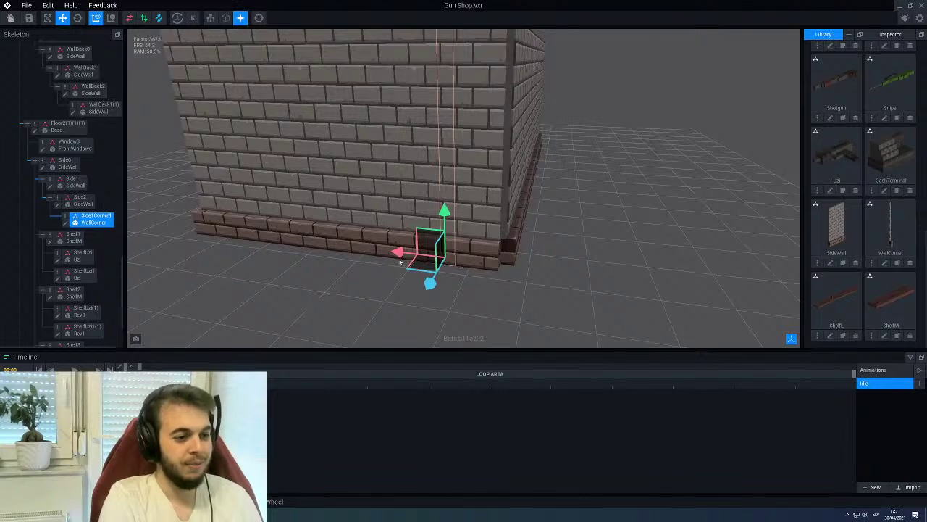
left_click_drag(404, 252, 449, 258)
left_click(415, 275)
Orbit around the corner, selecting the Side0 wall to check the WallCorner fit
scroll(456, 263, "down", 5)
right_click_drag(456, 263, 497, 226)
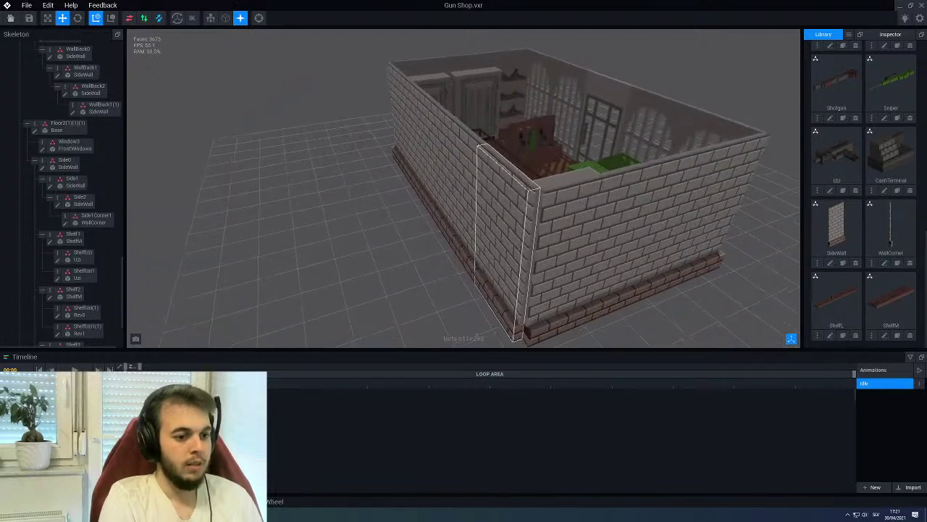
scroll(498, 236, "up", 5)
left_click(498, 236)
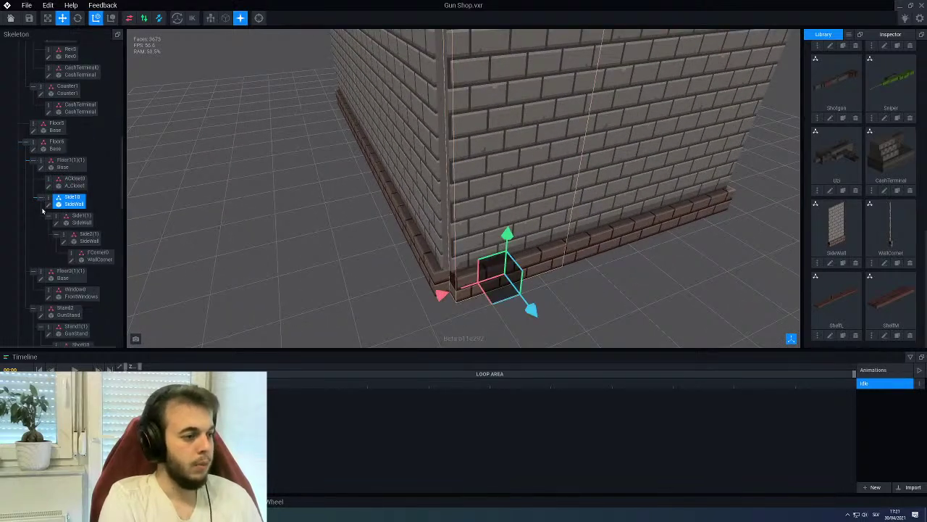
scroll(463, 189, "down", 6)
right_click_drag(464, 188, 347, 207)
Duplicate the SideCorner node as Side1Corner
left_click(492, 87)
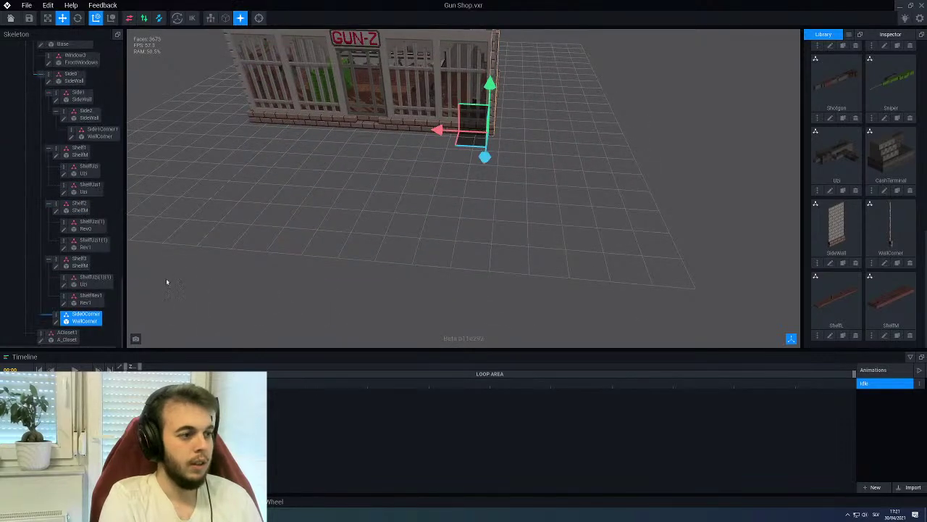
right_click(58, 312)
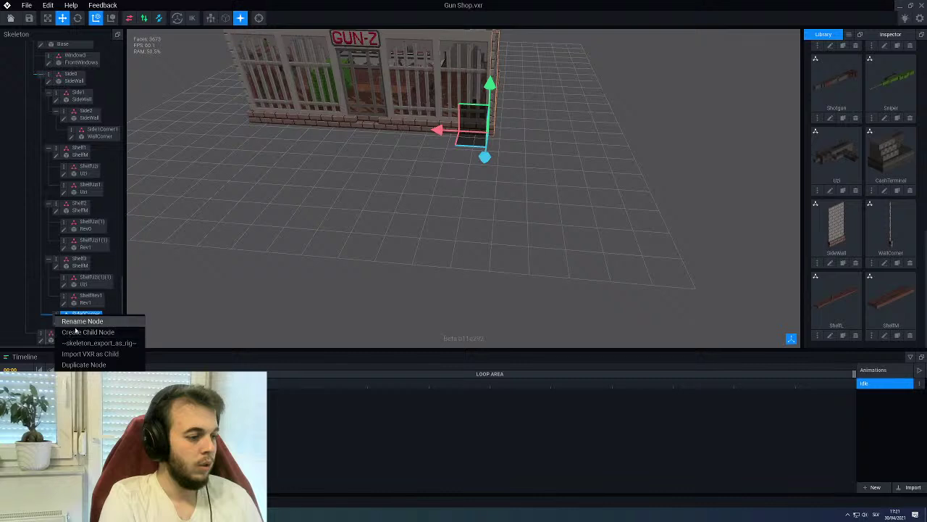
left_click(82, 364)
type("Side")
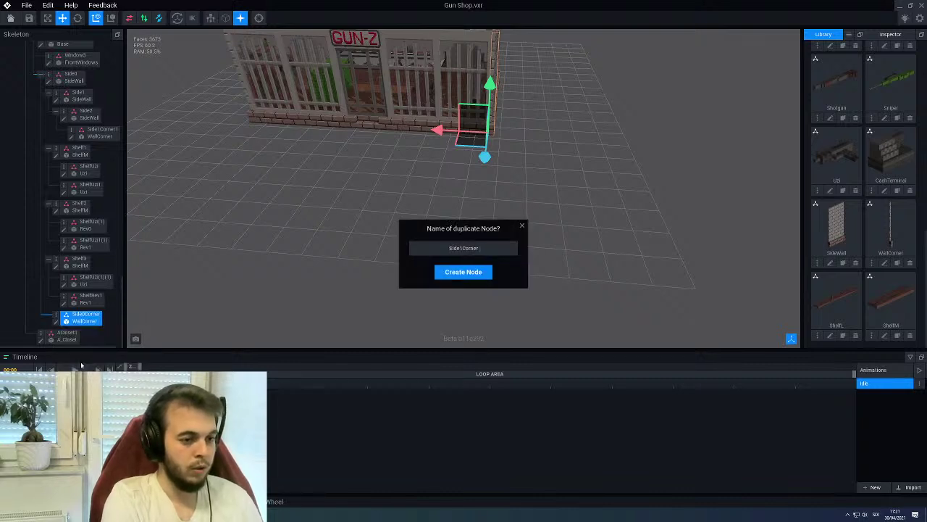
type("1Corner")
key("Return")
Collapse the Stand2 and Floor branches in the Skeleton tree
scroll(351, 186, "down", 5)
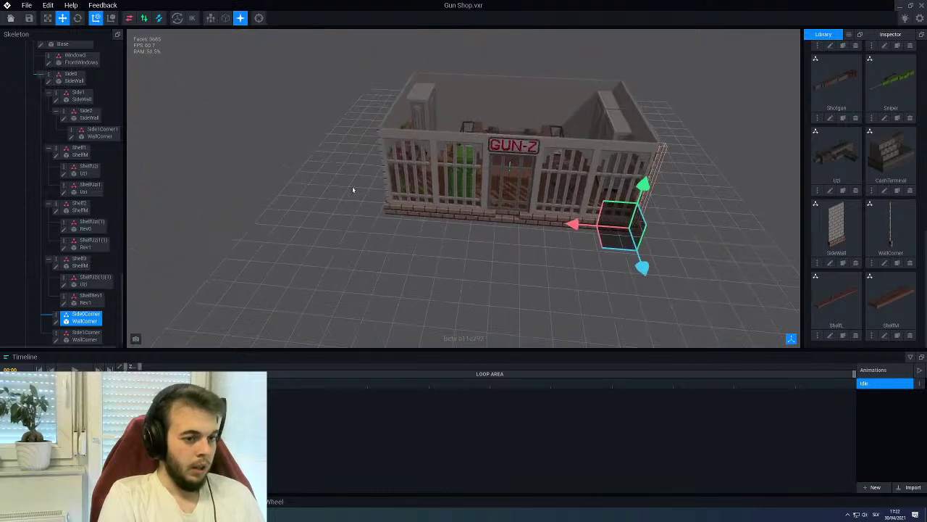
left_click(410, 77)
scroll(65, 224, "down", 4)
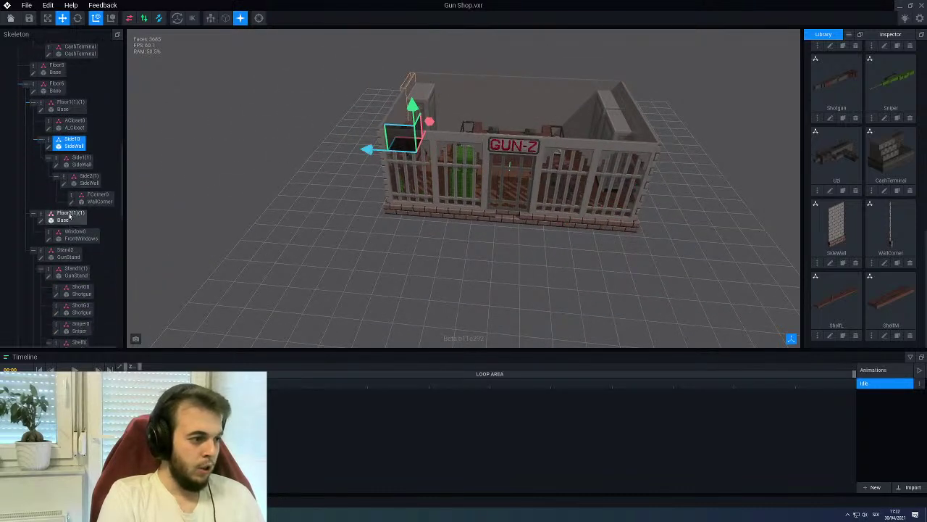
left_click(32, 193)
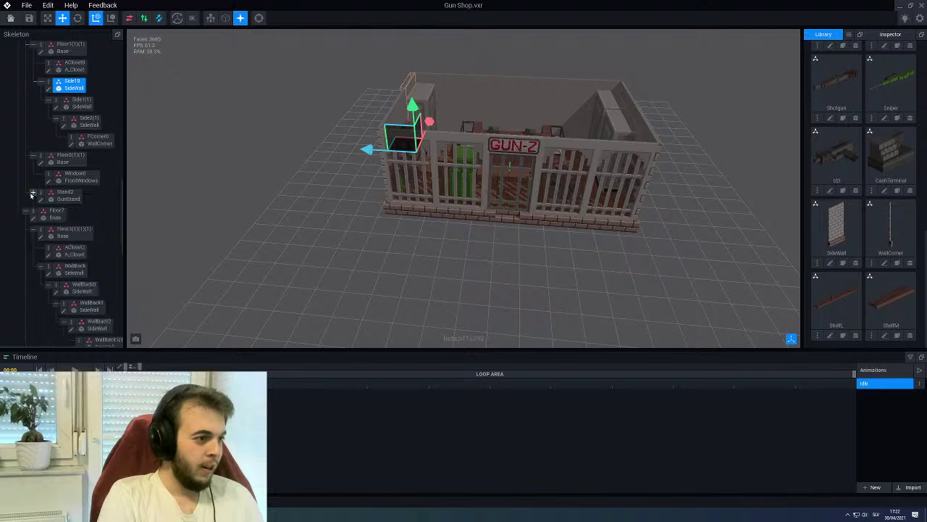
left_click(34, 155)
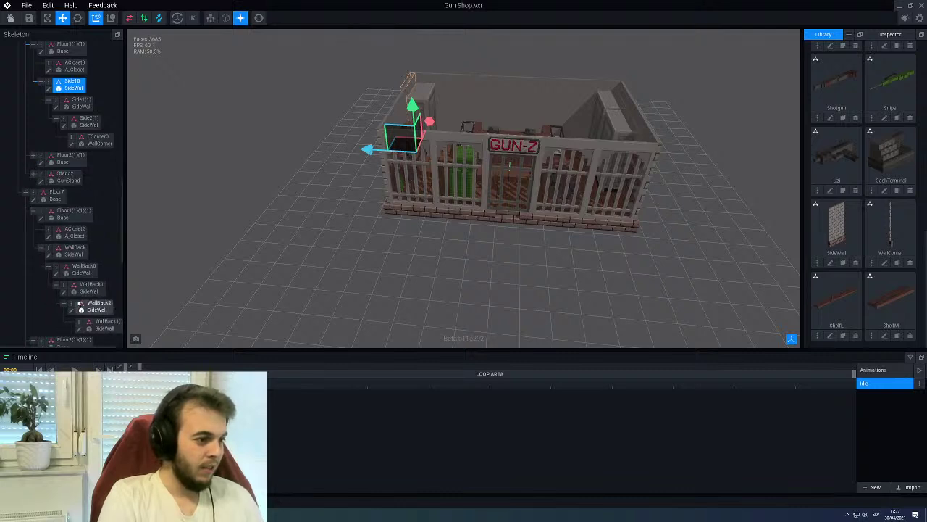
left_click(32, 210)
left_click(33, 229)
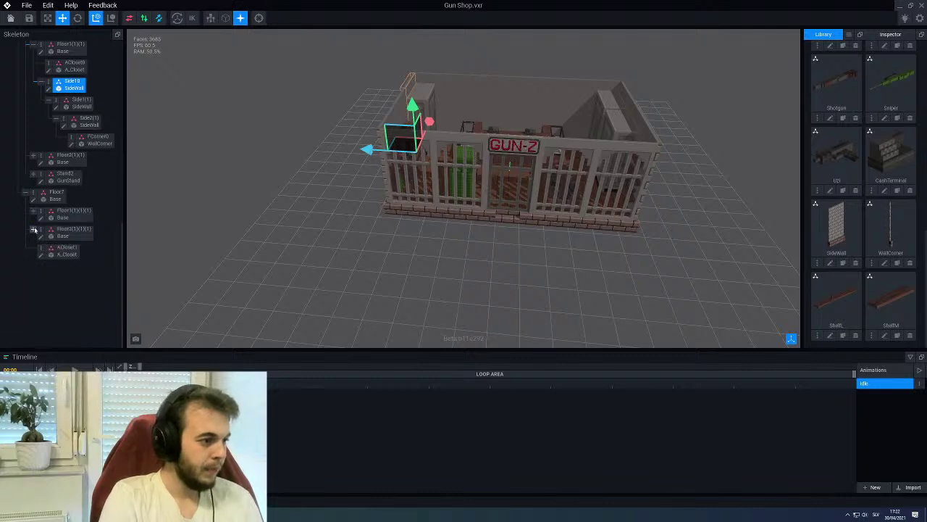
left_click(32, 229)
scroll(43, 239, "up", 2)
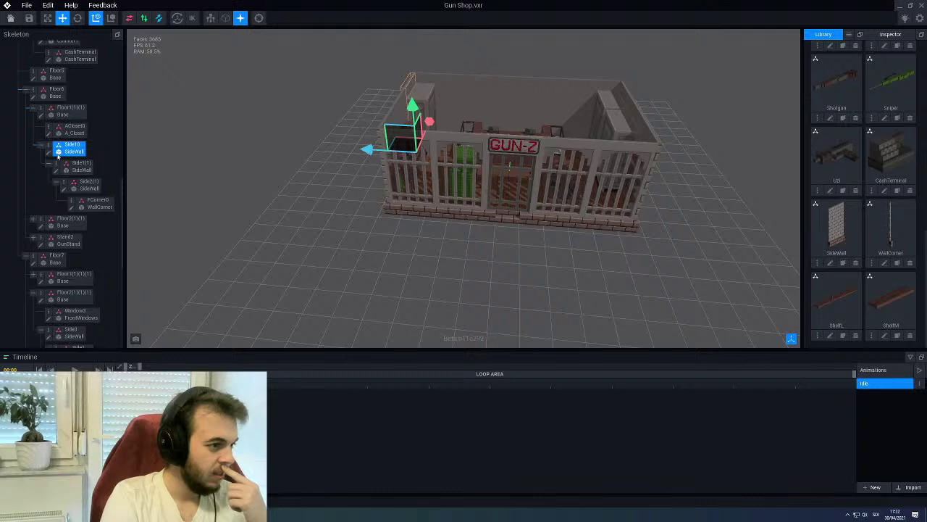
Collapse the Side1, Shelf1–Shelf3 and Floor1(1)(1) branches to shorten the hierarchy
left_click(650, 190)
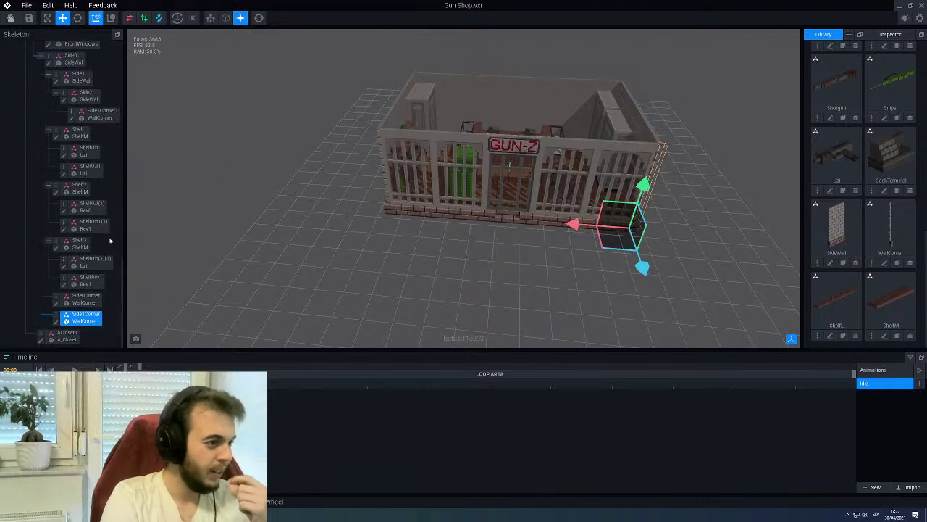
scroll(110, 238, "up", 3)
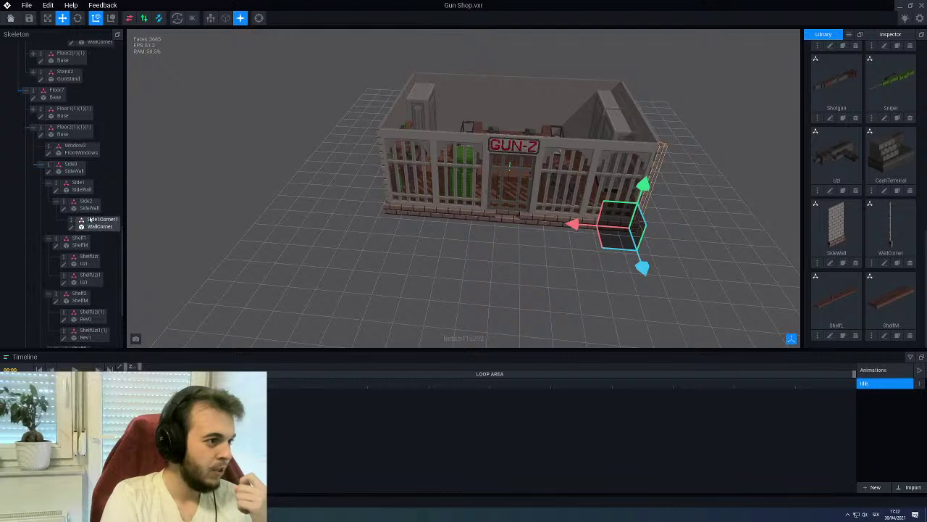
left_click(41, 165)
left_click(41, 166)
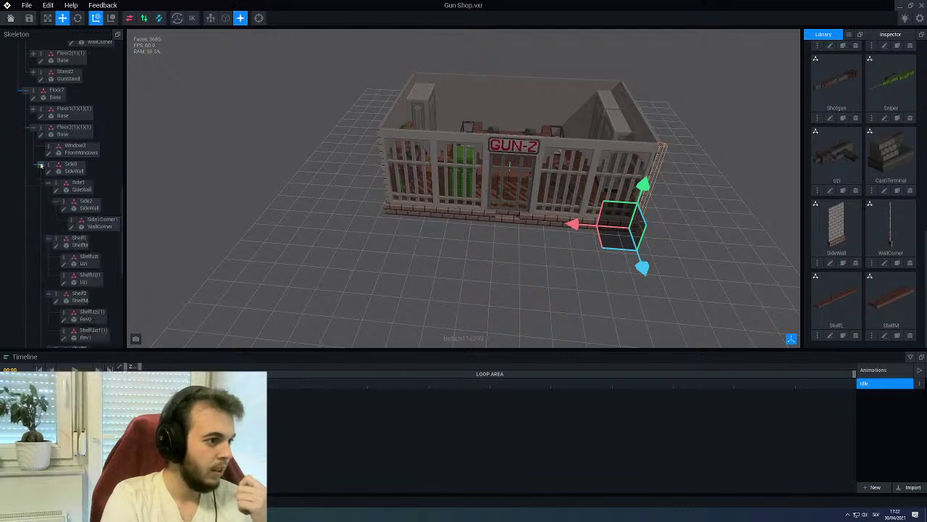
left_click(48, 184)
left_click(48, 201)
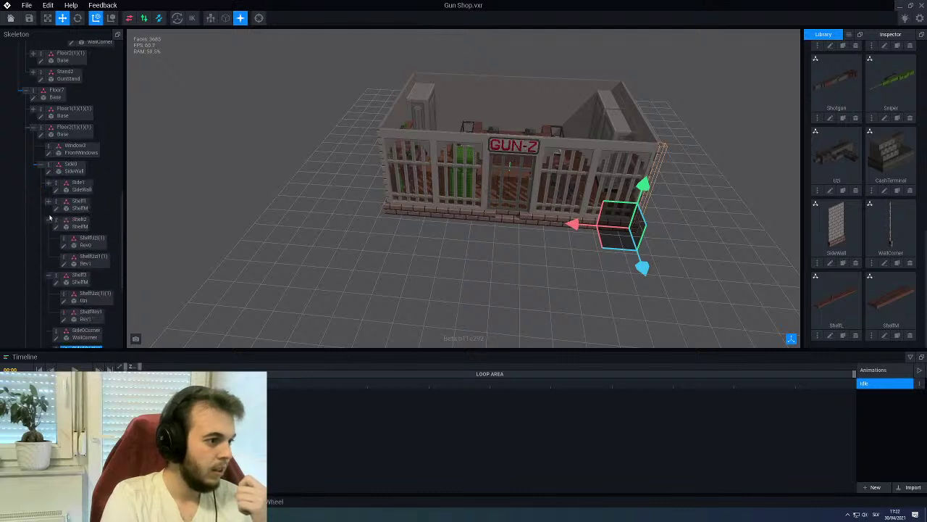
left_click(49, 221)
left_click(48, 239)
scroll(49, 232, "up", 5)
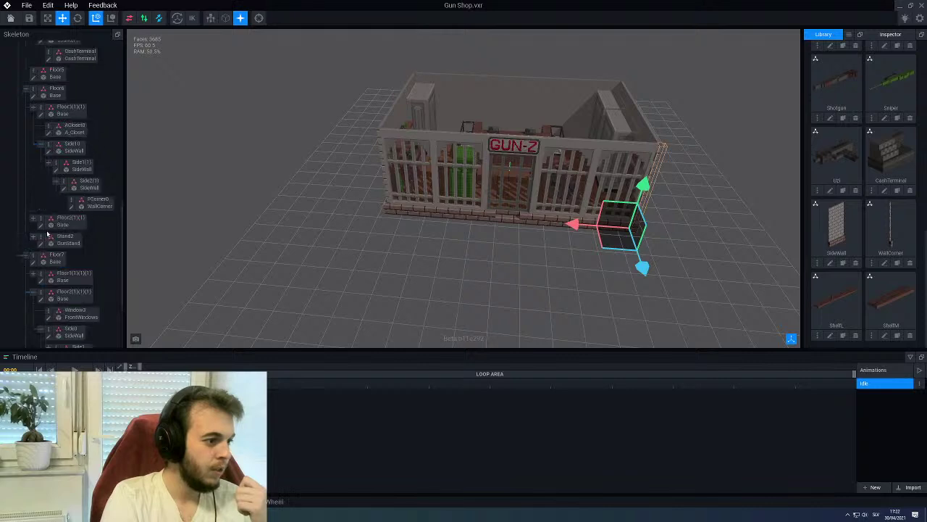
scroll(49, 232, "down", 1)
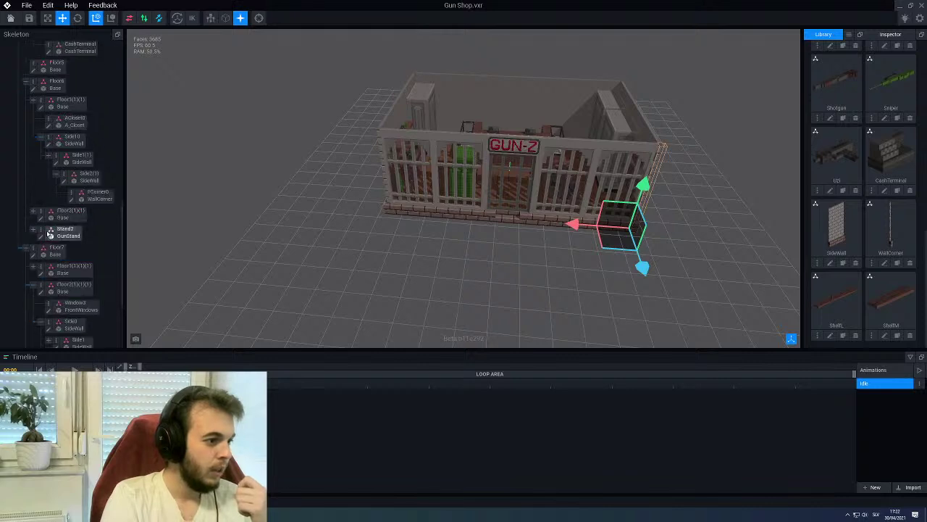
left_click(32, 104)
Nest Side1Corner under FCorner0 in the Skeleton tree and orbit to check the corner
scroll(39, 155, "up", 4)
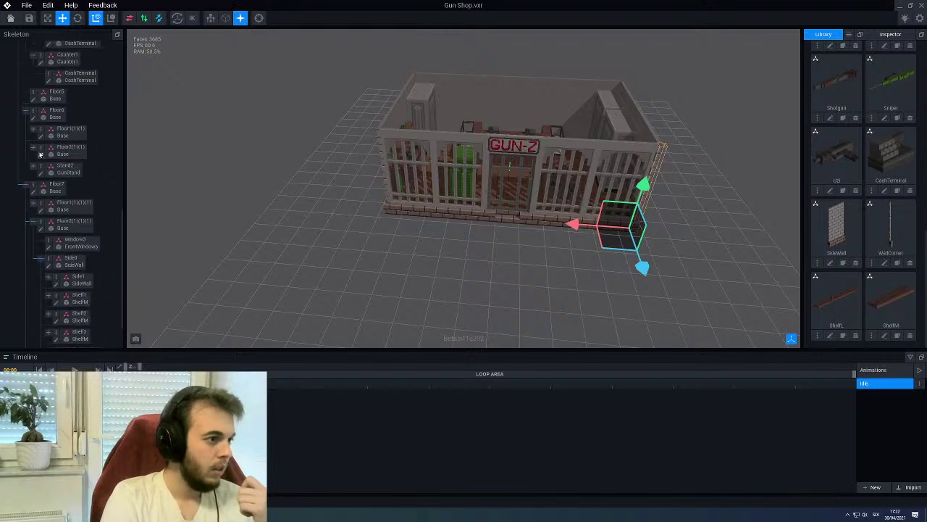
scroll(39, 154, "up", 2)
middle_click_drag(327, 155, 263, 139)
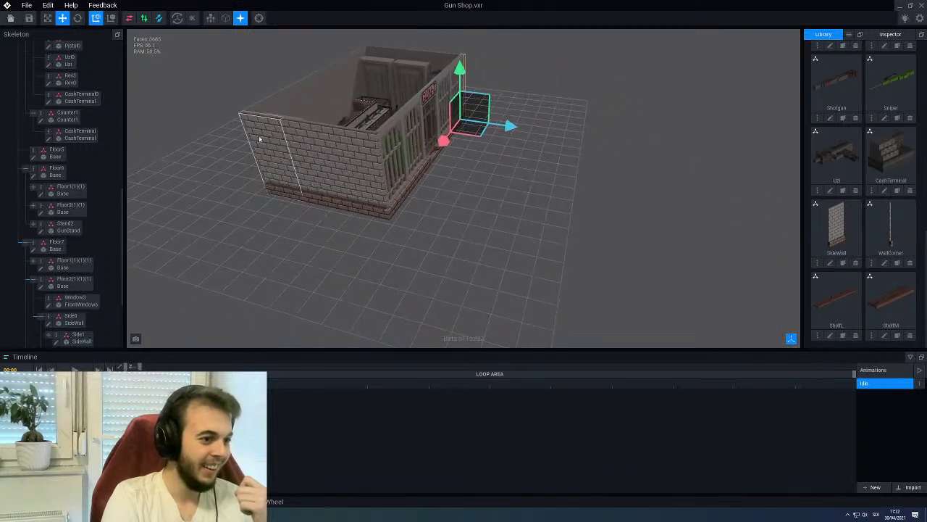
left_click(263, 138)
scroll(93, 191, "down", 10)
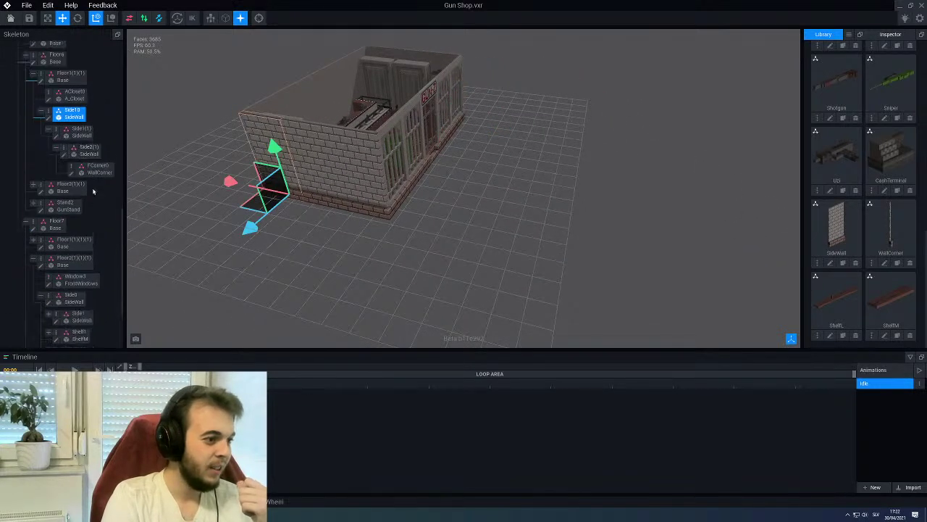
scroll(93, 191, "down", 2)
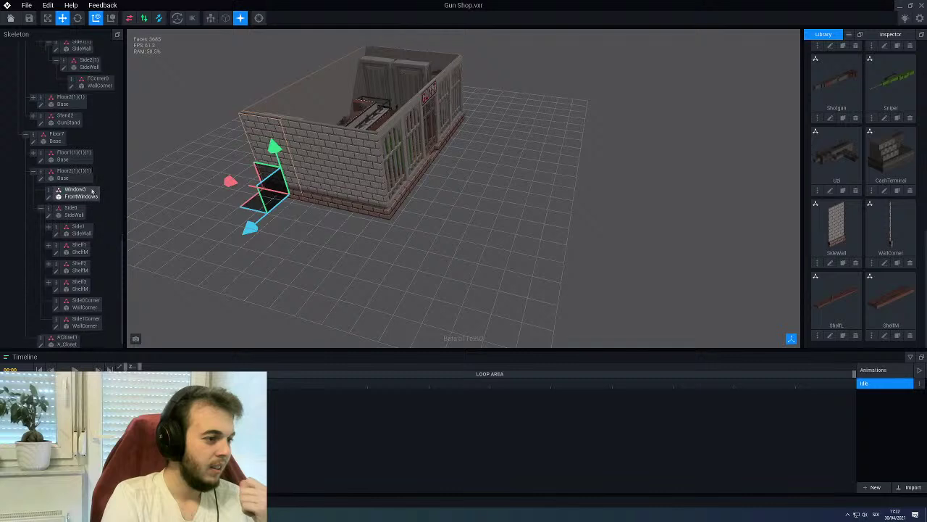
left_click_drag(74, 326, 86, 86)
scroll(72, 109, "up", 5)
left_click(63, 94)
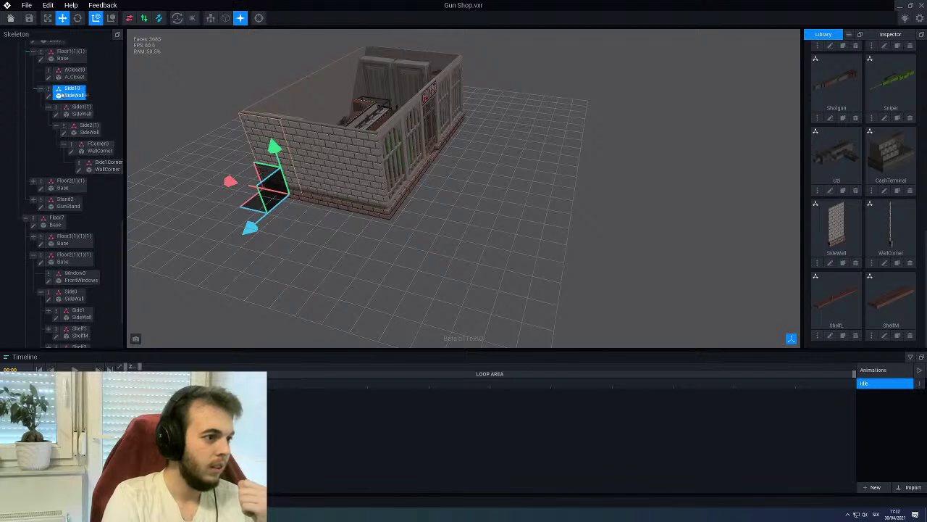
left_click(211, 188)
middle_click_drag(212, 188, 343, 269)
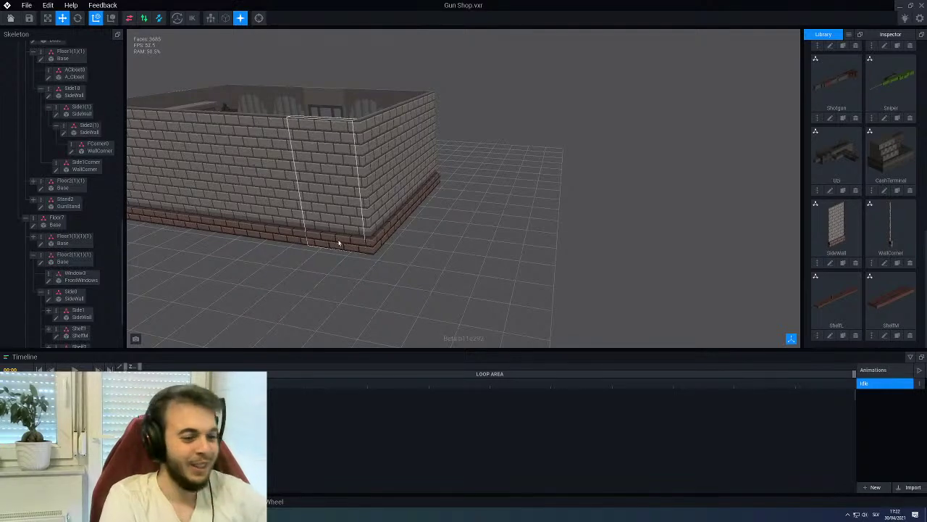
middle_click_drag(341, 242, 340, 188)
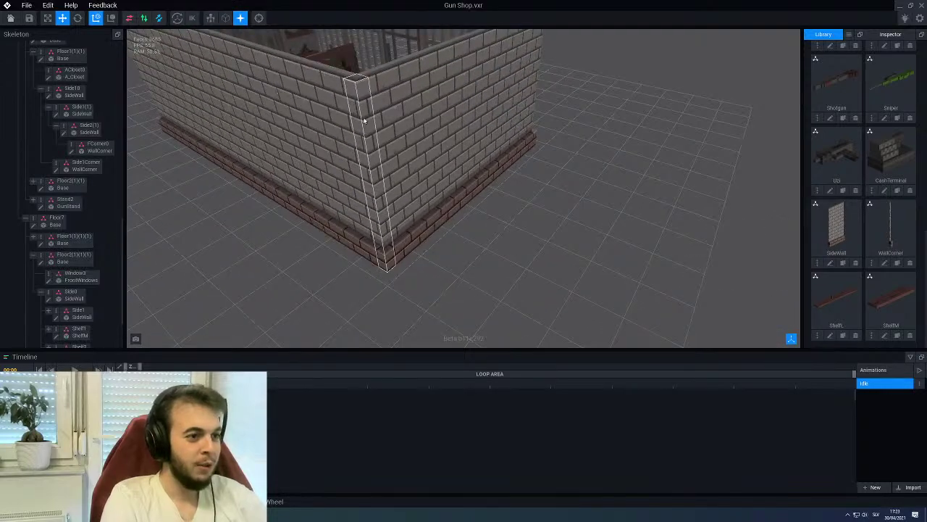
scroll(363, 121, "down", 5)
middle_click_drag(363, 121, 474, 143)
scroll(326, 188, "up", 3)
scroll(373, 240, "down", 2)
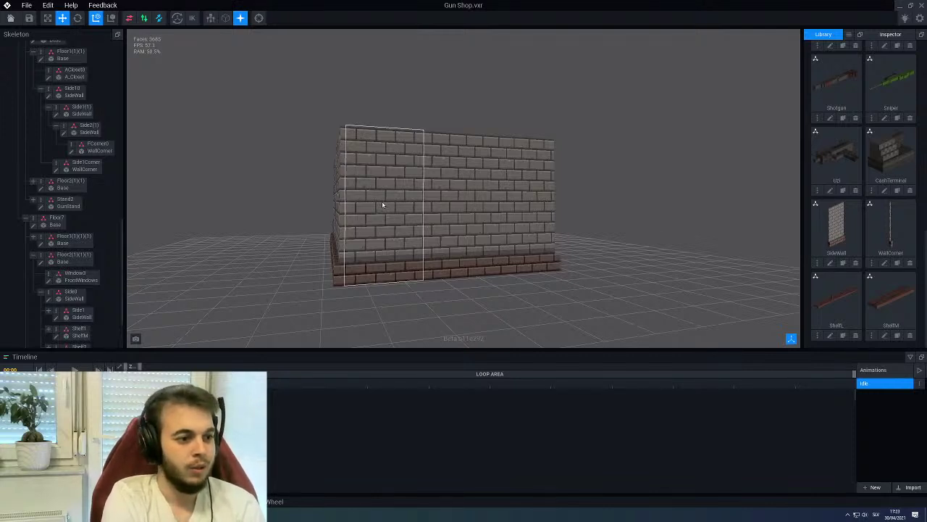
middle_click_drag(383, 205, 455, 153)
scroll(428, 124, "up", 4)
scroll(455, 152, "up", 2)
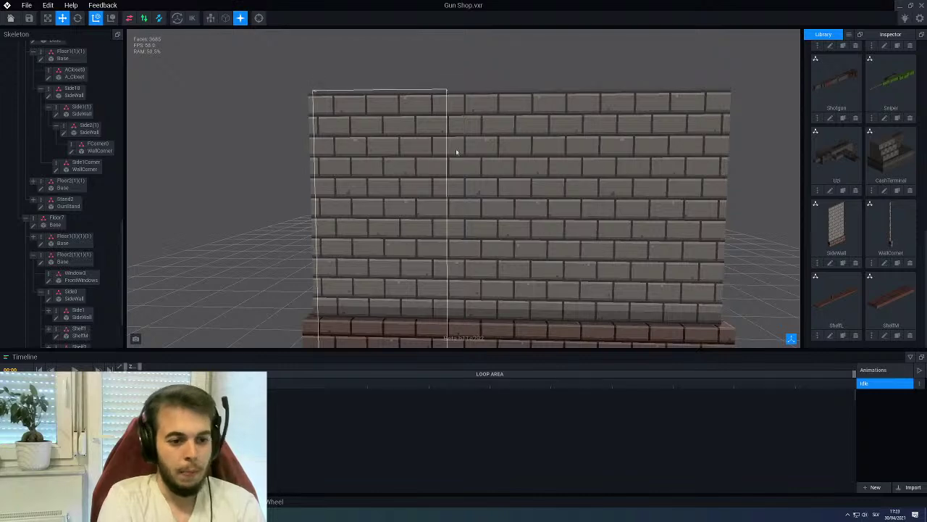
scroll(347, 201, "down", 1)
scroll(347, 201, "down", 2)
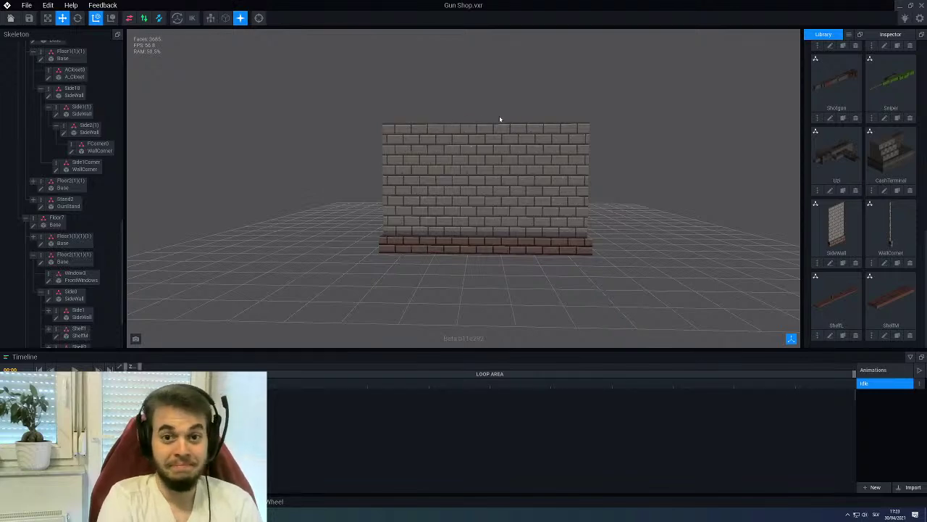
right_click_drag(503, 117, 489, 148)
right_click_drag(511, 181, 350, 71)
scroll(512, 181, "up", 3)
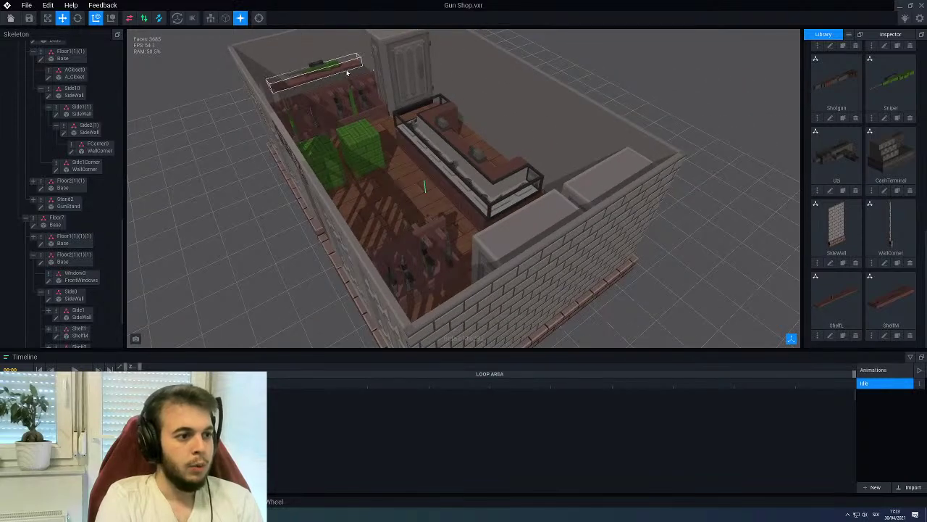
Duplicate the Shelf0 rifle shelf, creating Shelf4
left_click(346, 71)
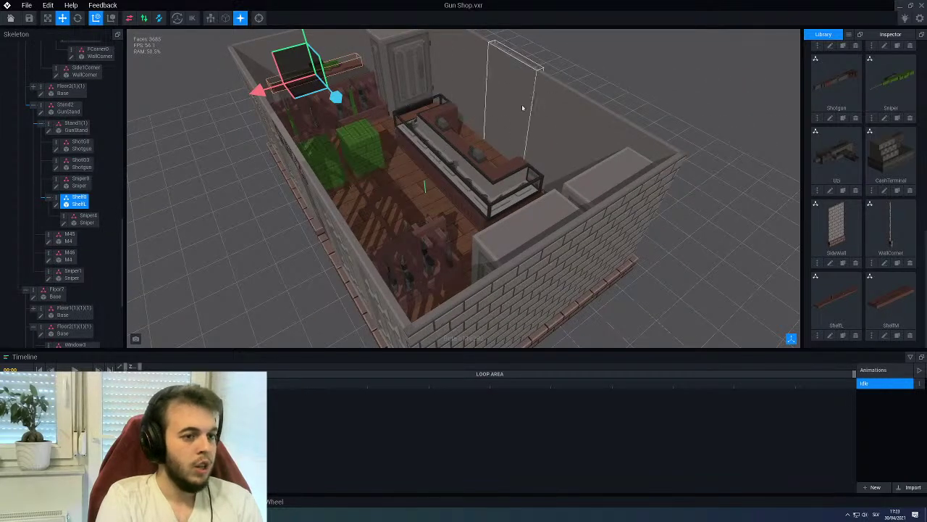
right_click_drag(511, 115, 464, 155)
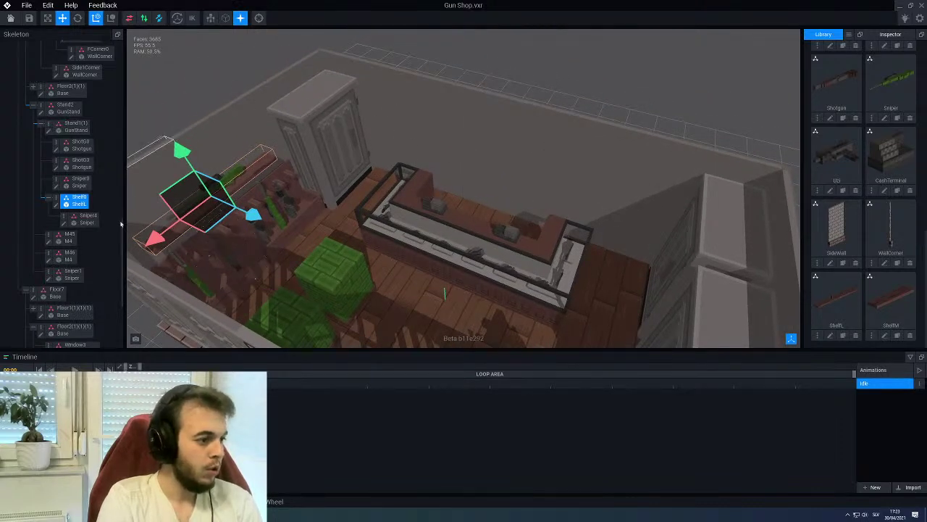
right_click(61, 195)
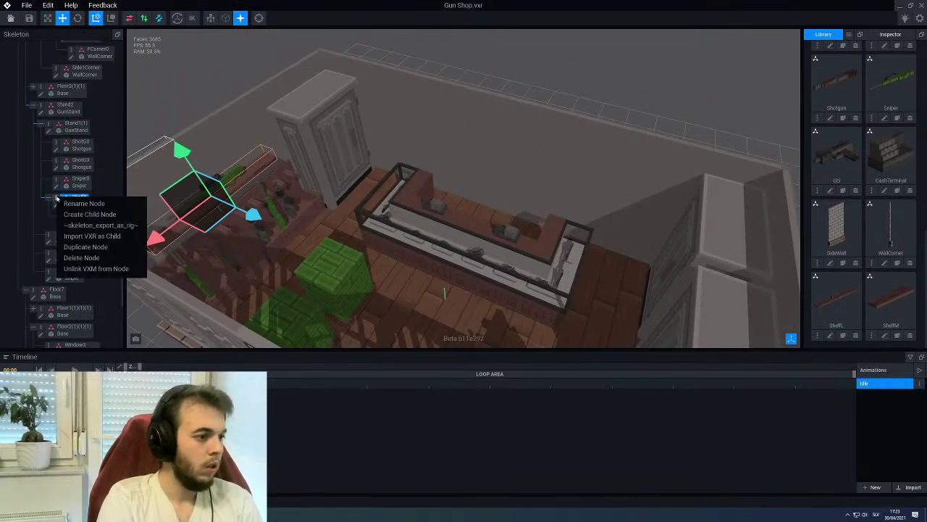
left_click(85, 247)
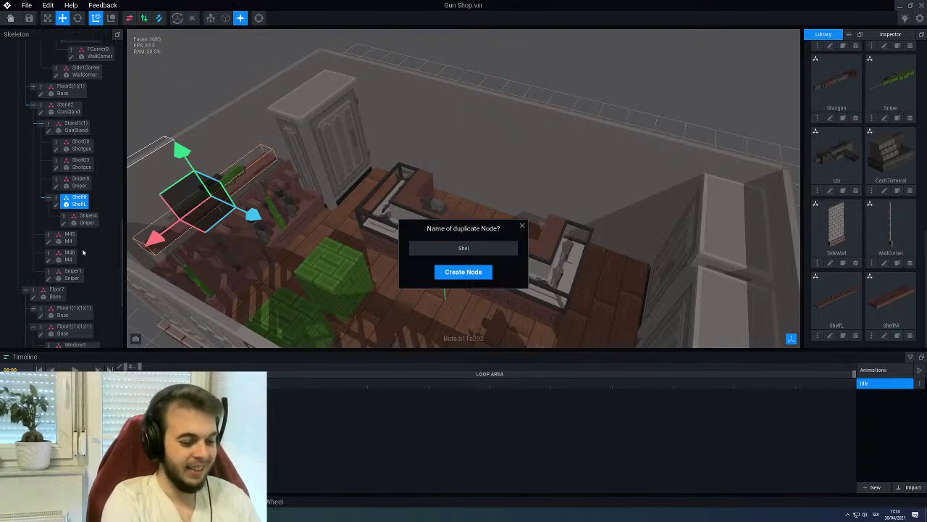
key("Return")
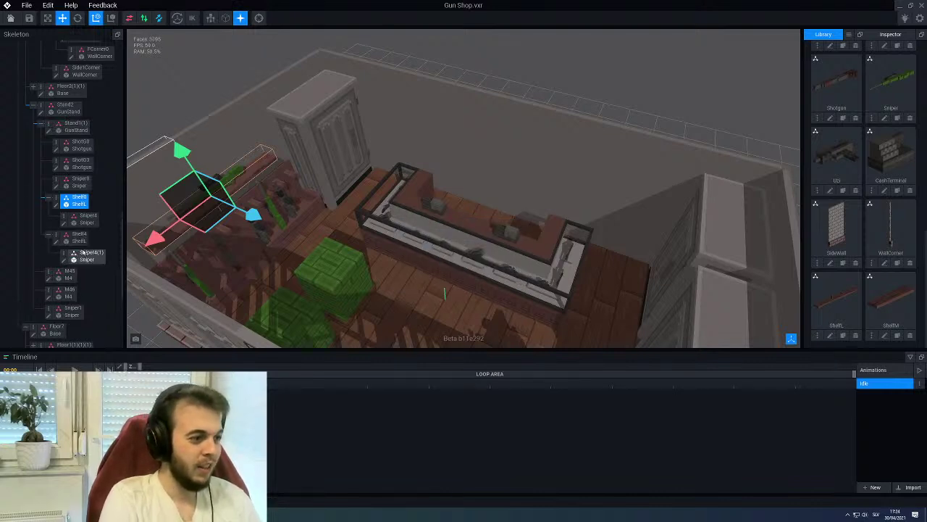
Collapse the Floor2 and WallBack2 branches and drag Shelf4 to a new parent node
left_click(79, 237)
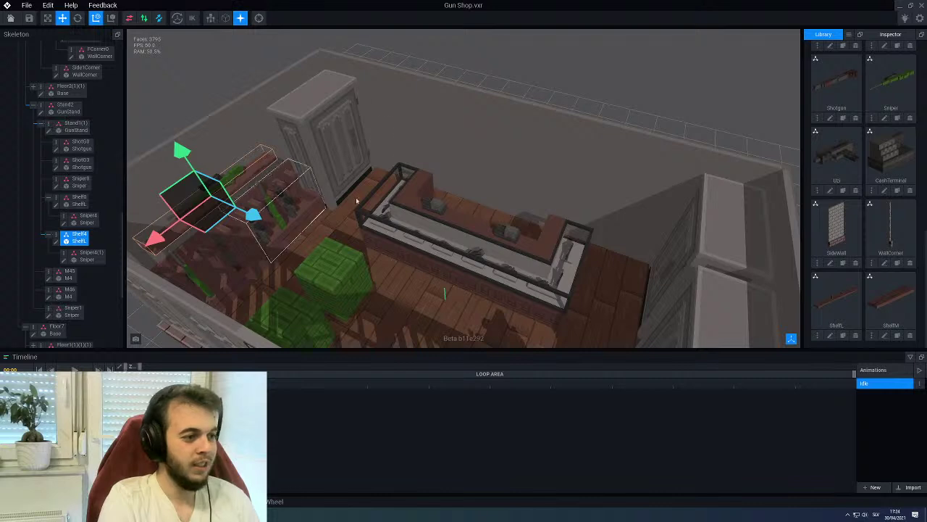
left_click(505, 146)
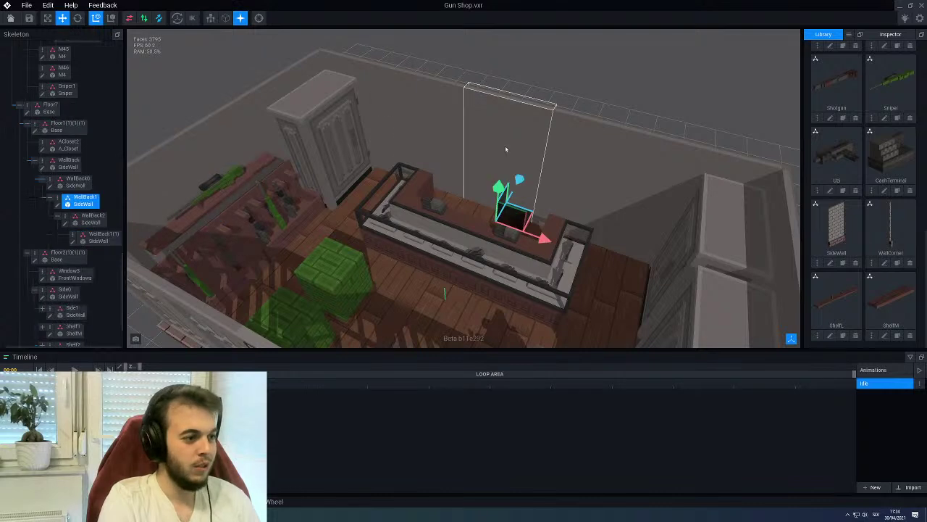
left_click(28, 253)
left_click(58, 217)
scroll(47, 275, "up", 3)
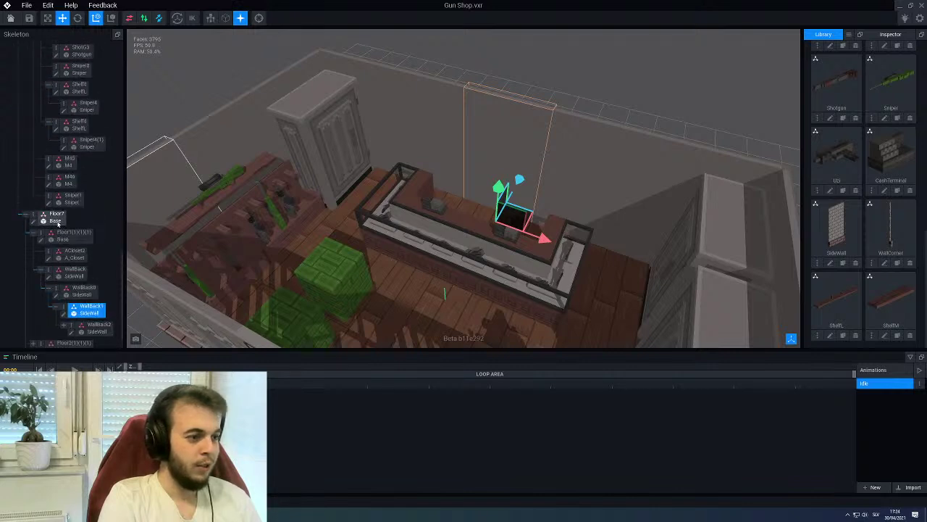
scroll(61, 223, "up", 1)
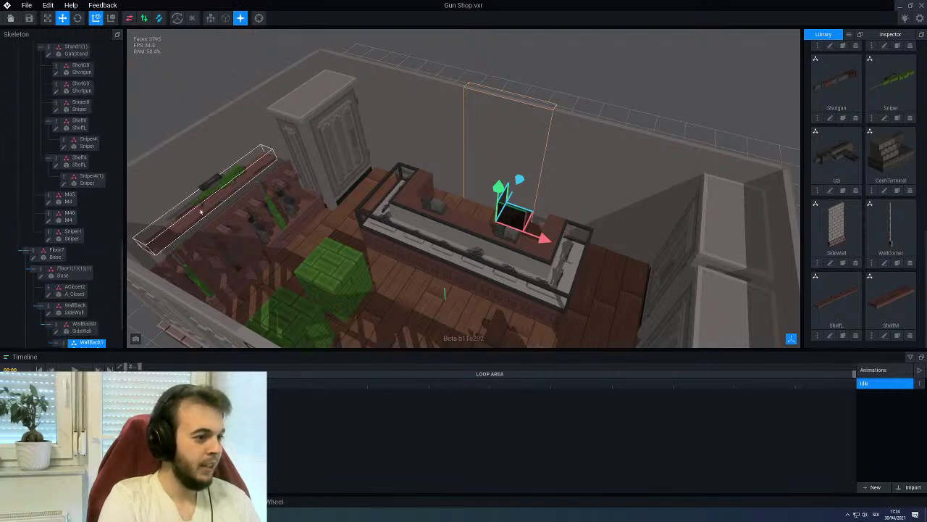
scroll(80, 305, "down", 2)
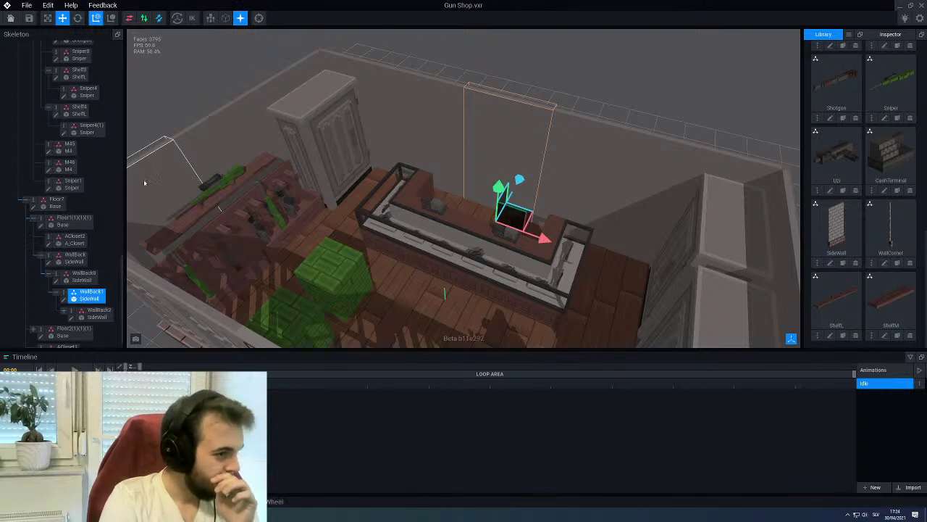
left_click(181, 206)
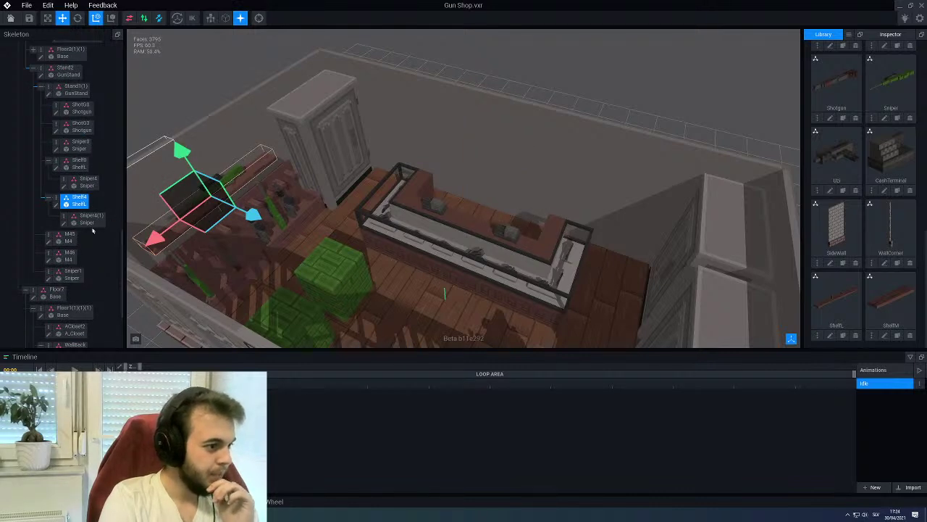
scroll(72, 215, "down", 2)
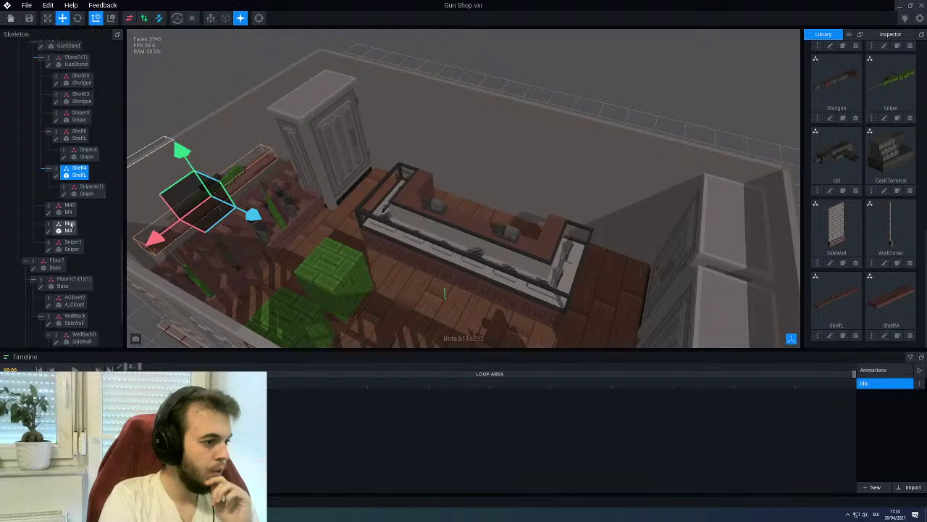
left_click_drag(79, 150, 57, 247)
left_click(69, 222)
left_click(56, 203)
Locate Shelf4 in the hierarchy and make it a child of WallBack1
left_click(480, 178)
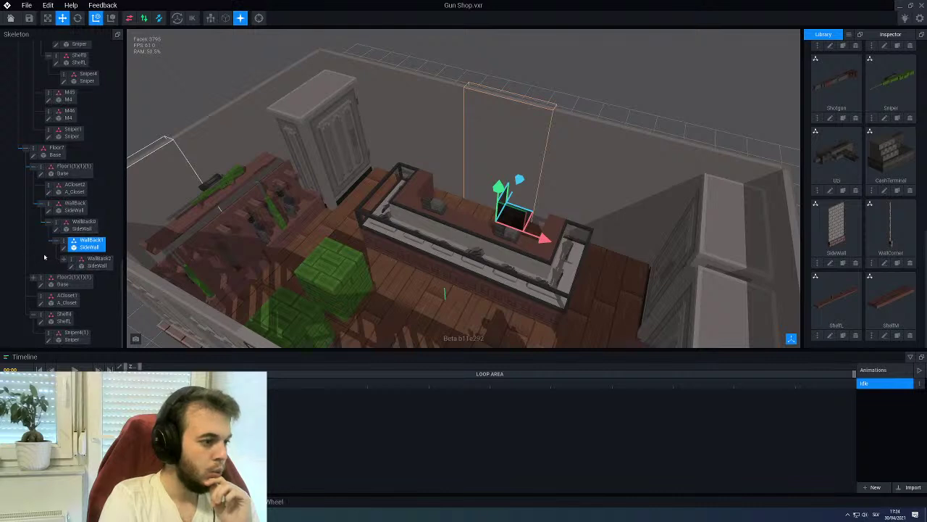
left_click(32, 279)
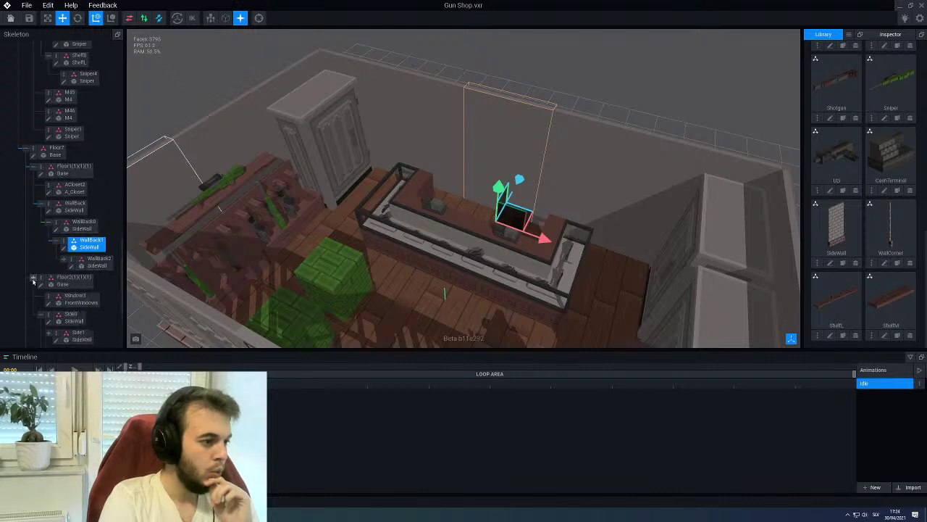
left_click(33, 279)
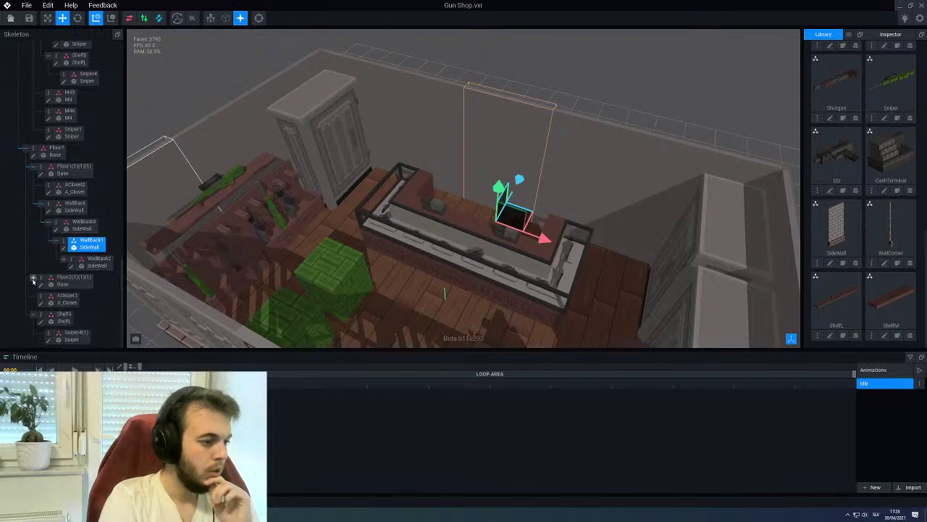
left_click(61, 321)
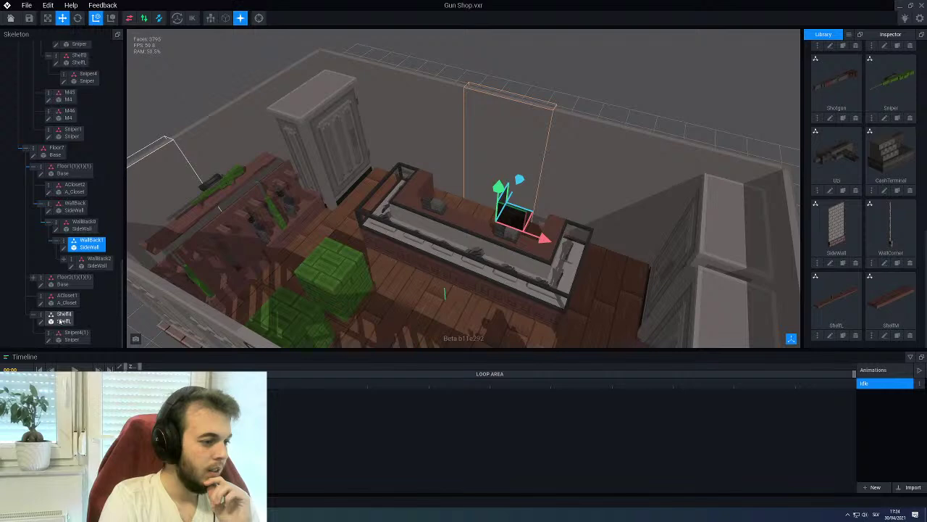
left_click(63, 320)
left_click_drag(71, 265, 83, 248)
left_click(85, 247)
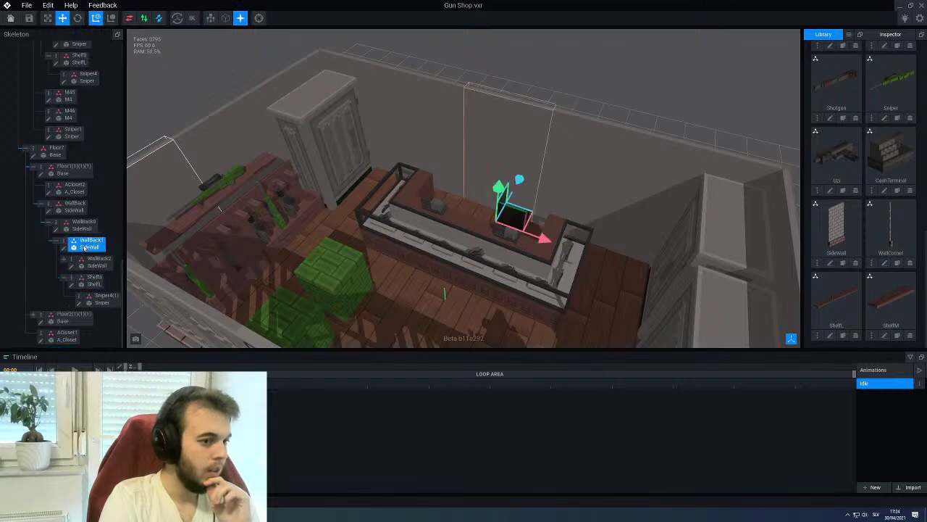
scroll(193, 239, "down", 5)
Slide the Shelf4 sniper shelf along the back wall to the right
right_click_drag(193, 239, 618, 189)
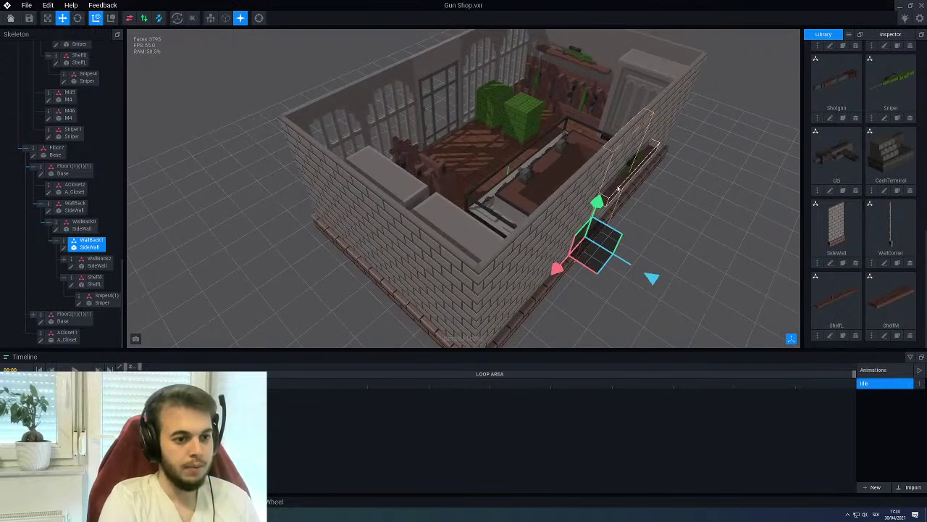
left_click(618, 189)
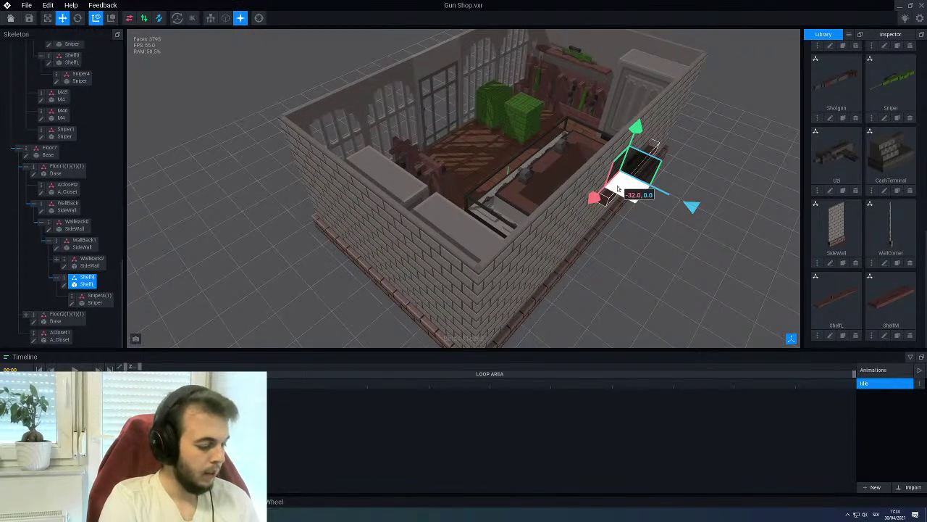
left_click_drag(692, 208, 672, 200)
right_click_drag(594, 200, 544, 143)
scroll(594, 201, "up", 5)
left_click_drag(544, 142, 553, 143)
right_click_drag(551, 143, 410, 159)
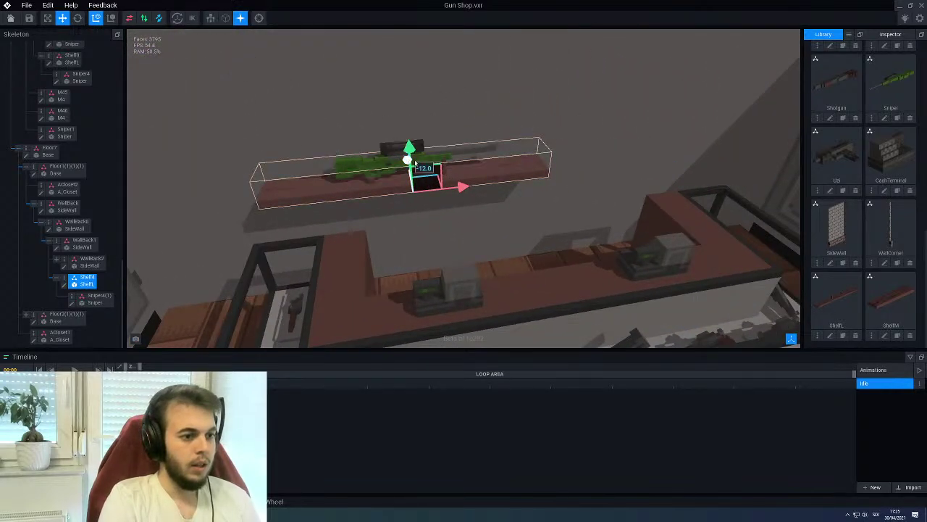
left_click_drag(459, 186, 551, 177)
scroll(551, 178, "down", 5)
right_click_drag(550, 178, 477, 191)
Raise the shelf higher on the back wall above the counter
scroll(477, 192, "up", 3)
left_click_drag(429, 116, 425, 71)
scroll(424, 80, "down", 10)
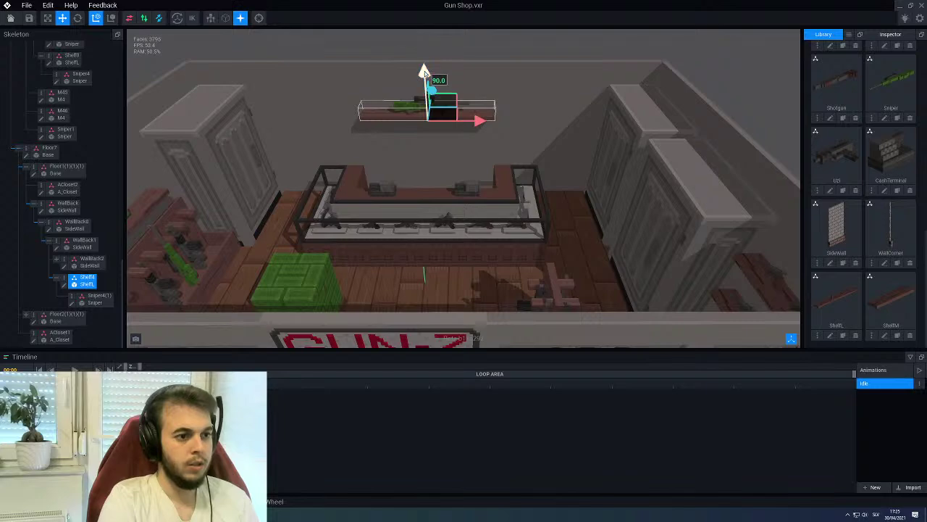
right_click_drag(464, 193, 507, 203)
scroll(464, 174, "up", 8)
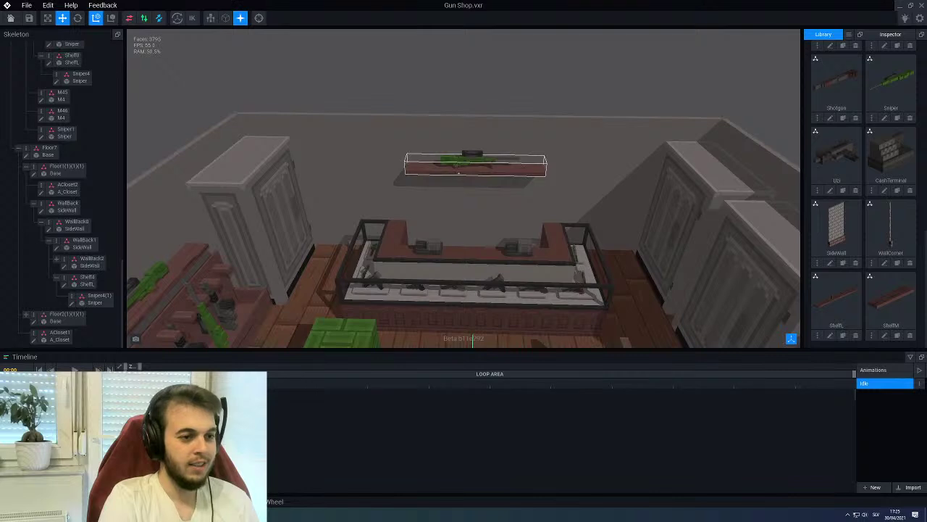
scroll(460, 174, "up", 3)
left_click(458, 175)
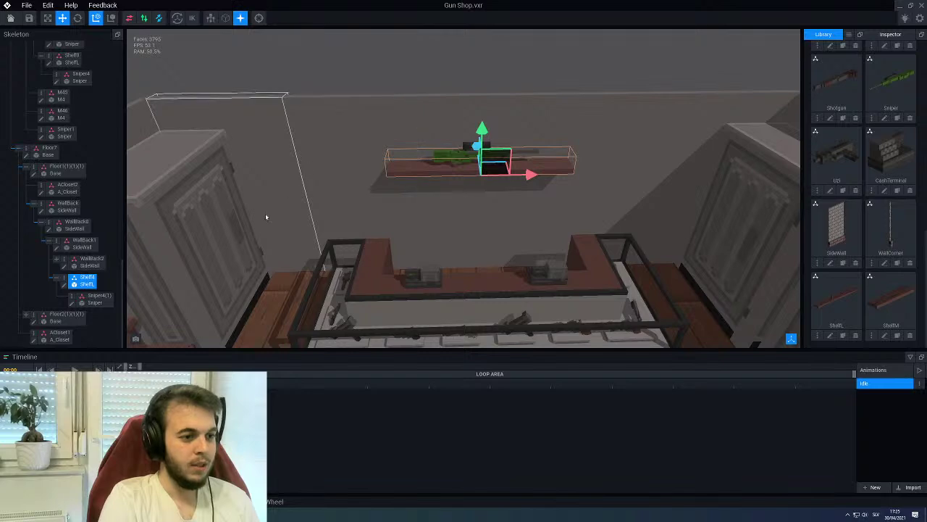
scroll(453, 186, "down", 5)
scroll(453, 194, "down", 3)
right_click_drag(454, 194, 460, 151)
scroll(455, 136, "up", 3)
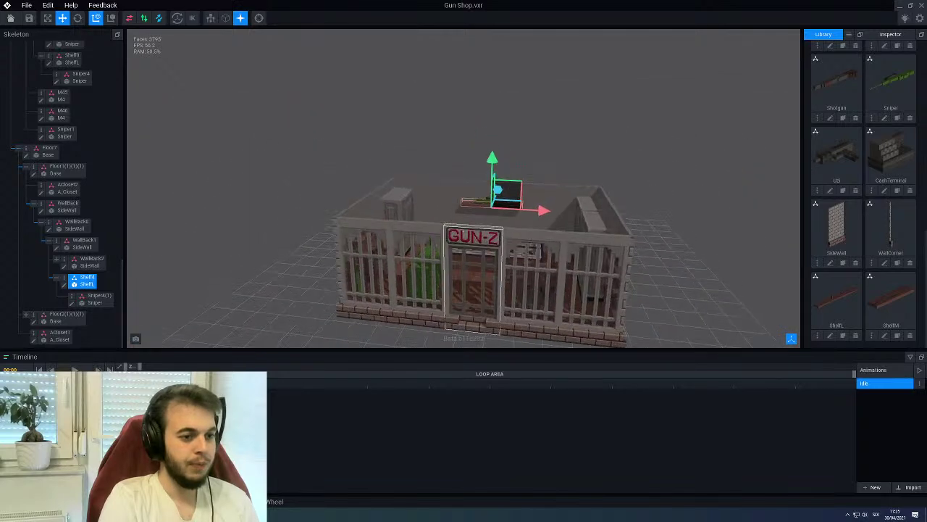
left_click(455, 136)
Undo a leftward shelf slide and select the WallBack2 section behind the counter
scroll(461, 151, "up", 4)
scroll(425, 145, "up", 8)
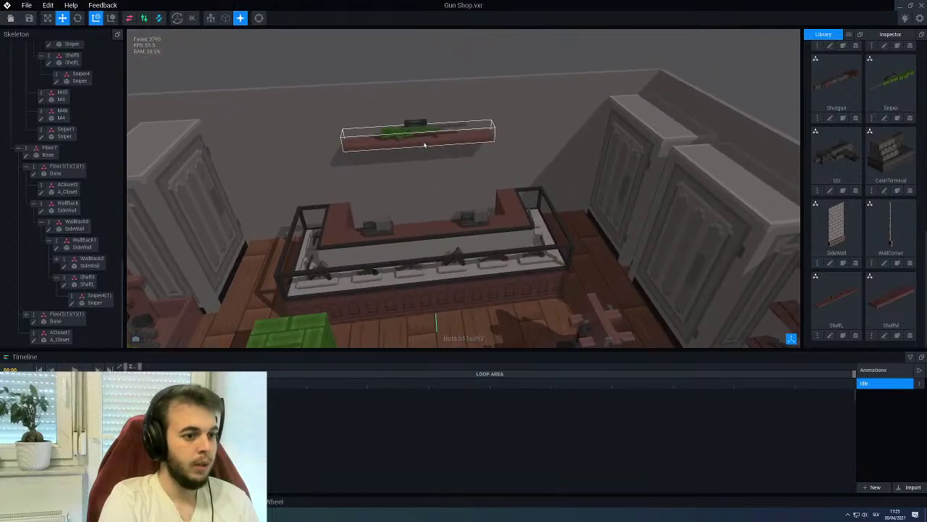
left_click(424, 145)
mouse_move(425, 145)
right_mouse_down()
mouse_move(427, 155)
mouse_move(425, 142)
right_mouse_up()
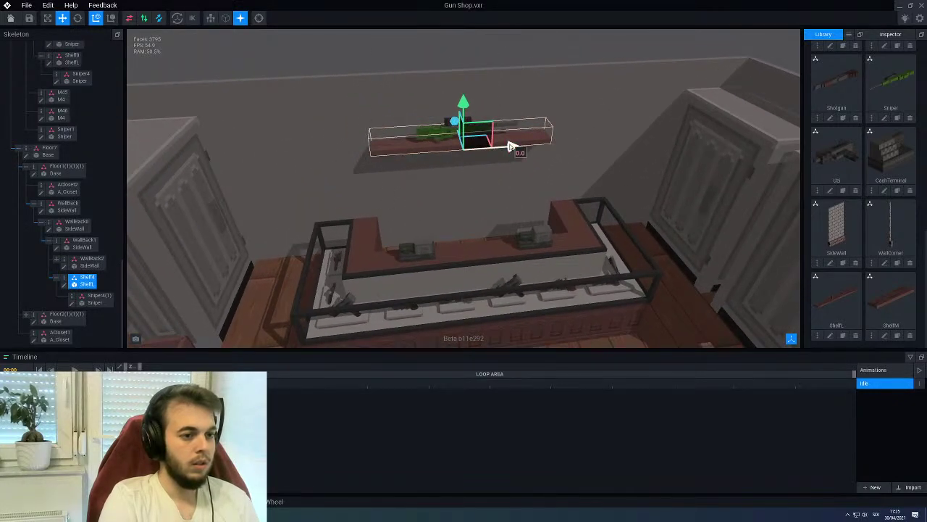
left_click_drag(510, 147, 458, 149)
key("ctrl+z")
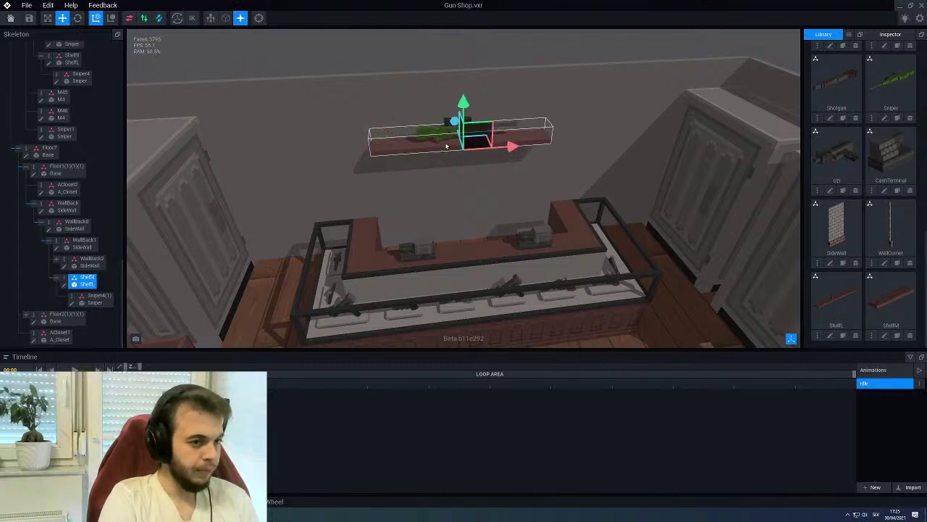
left_click(289, 114)
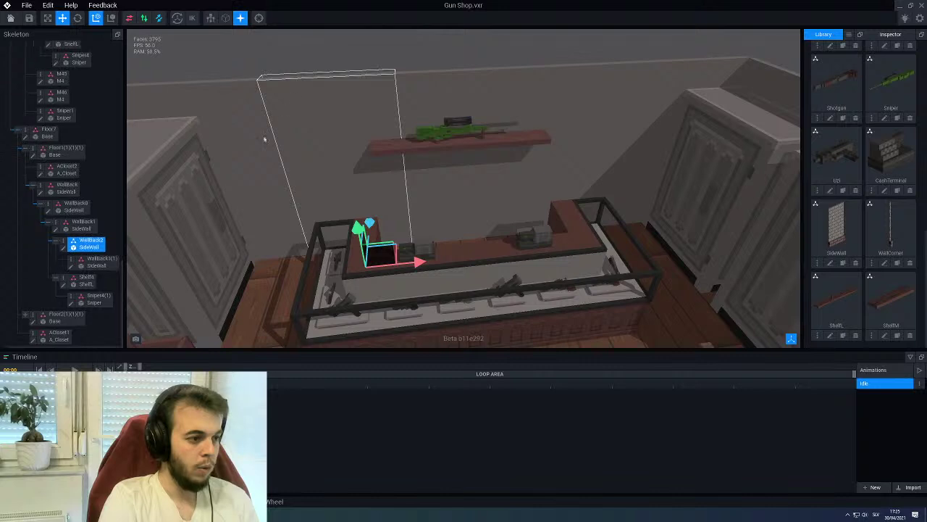
Duplicate the sniper shelf as Shelf5
right_click(69, 276)
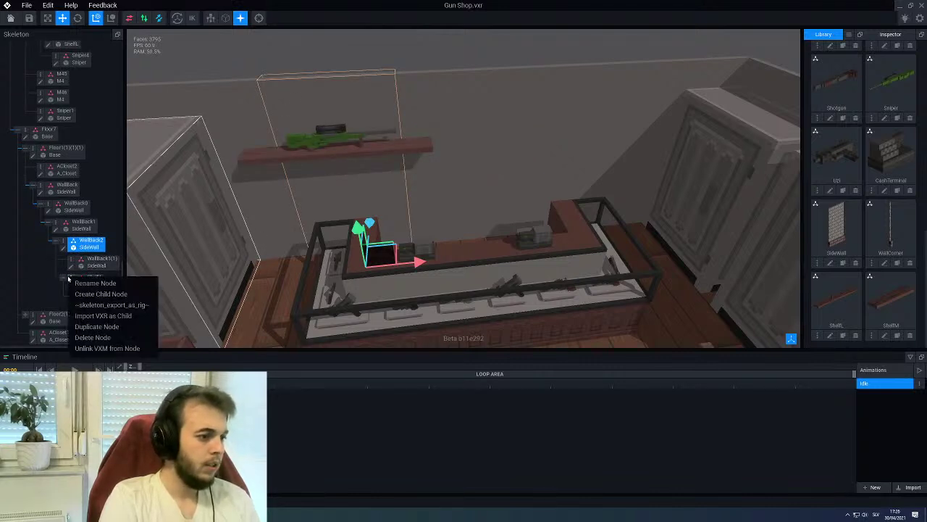
left_click(90, 327)
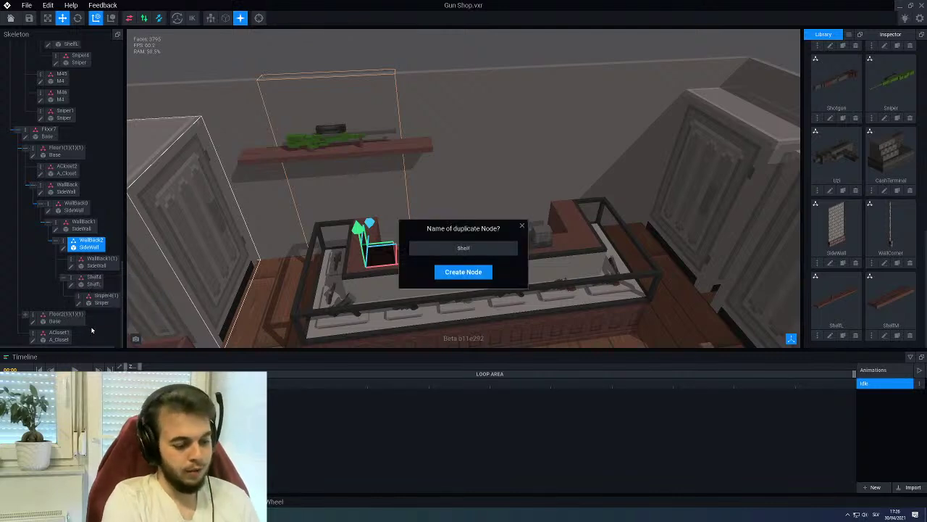
type("Shelf5")
key("Return")
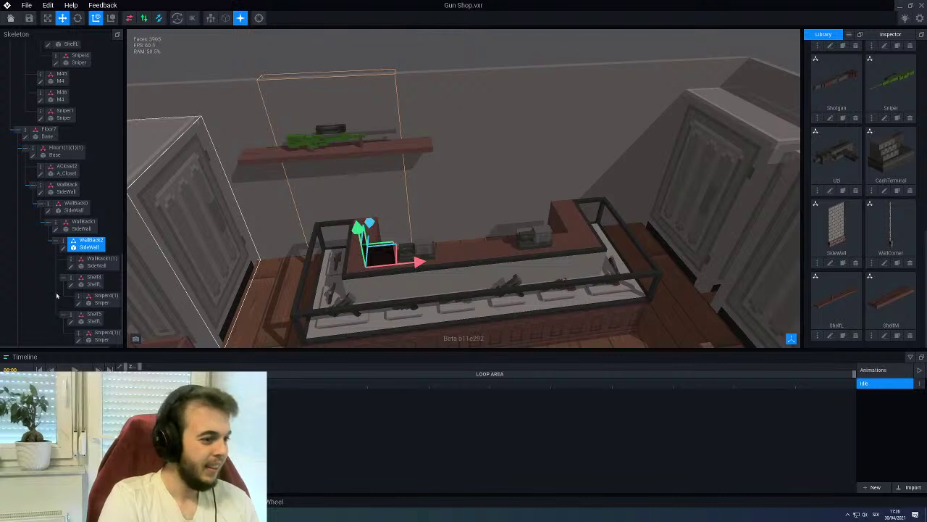
Attach Shelf5 to the right back-wall section WallBack0
left_click(536, 123)
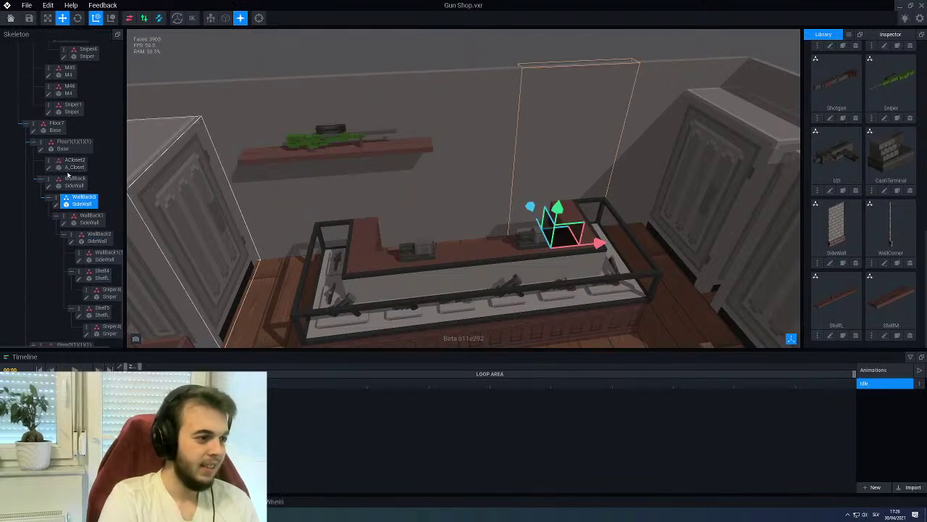
scroll(73, 181, "down", 1)
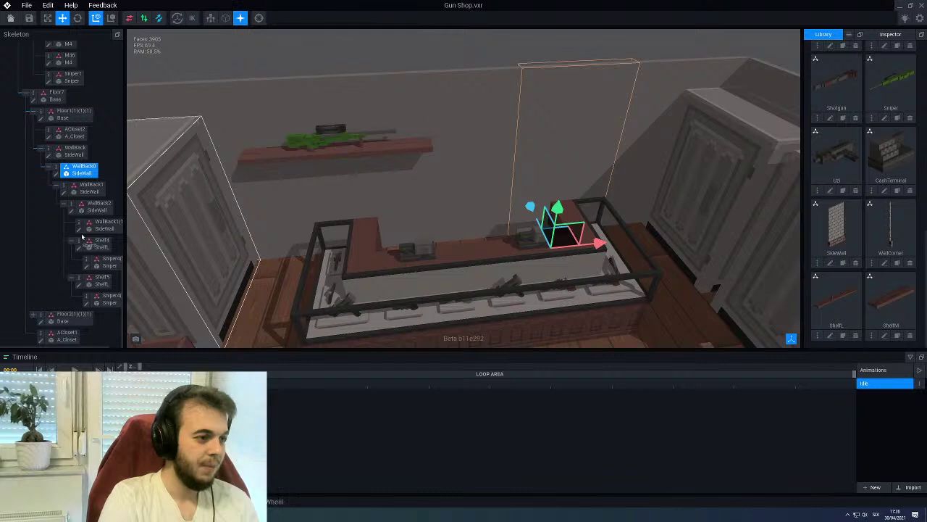
key("ctrl+z")
scroll(435, 181, "down", 3)
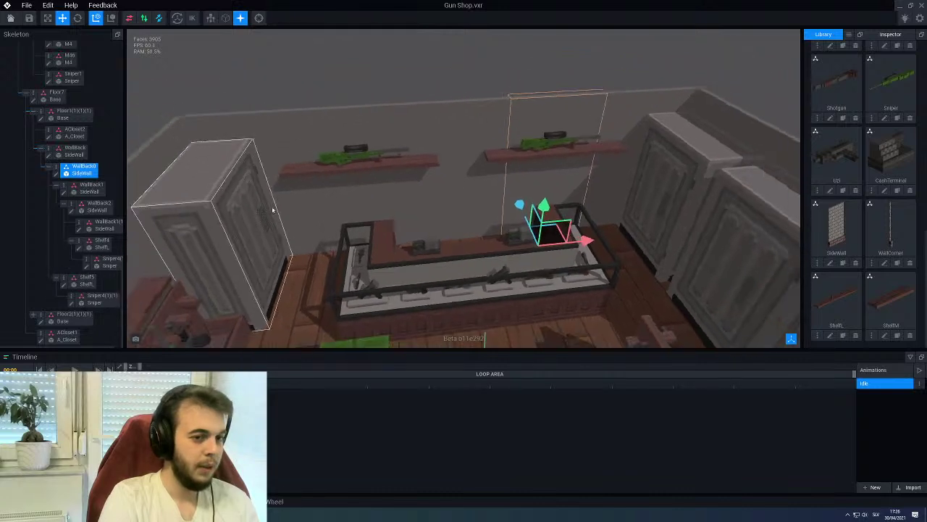
left_click(317, 66)
scroll(405, 176, "up", 3)
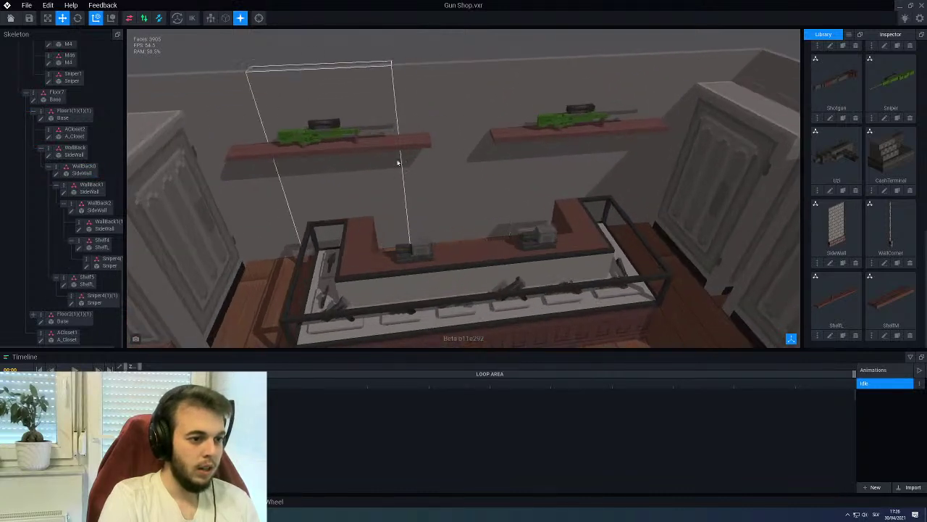
left_click(388, 149)
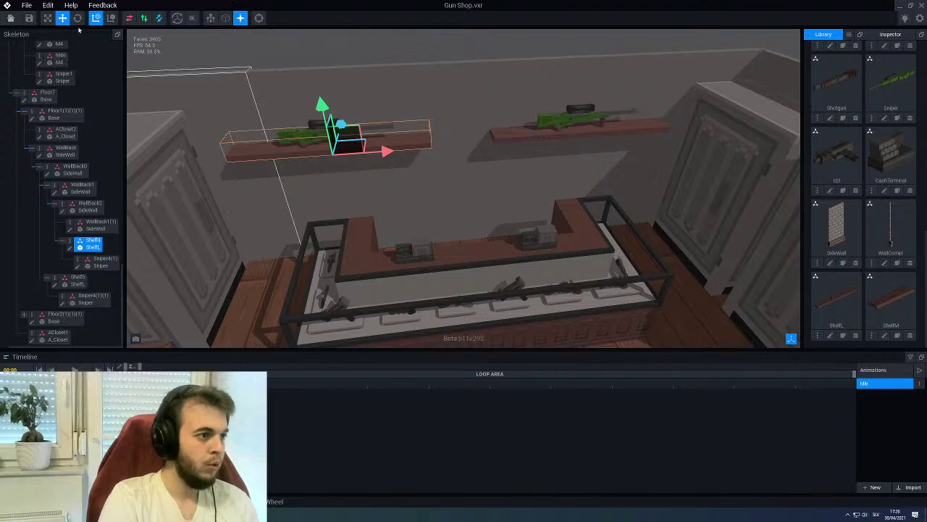
Rotate the left and right sniper shelves about 180° each
left_click(78, 18)
left_click_drag(366, 170, 307, 152)
left_click(509, 138)
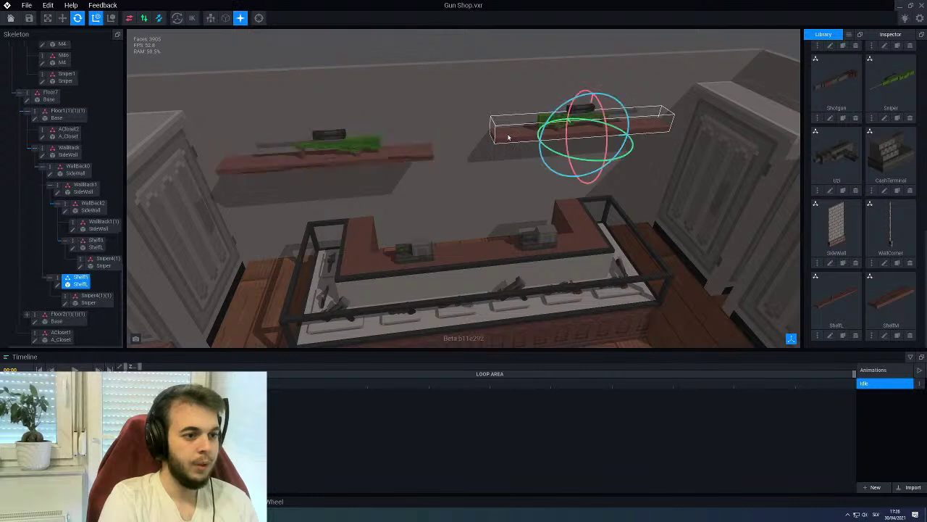
left_click_drag(600, 168, 562, 149)
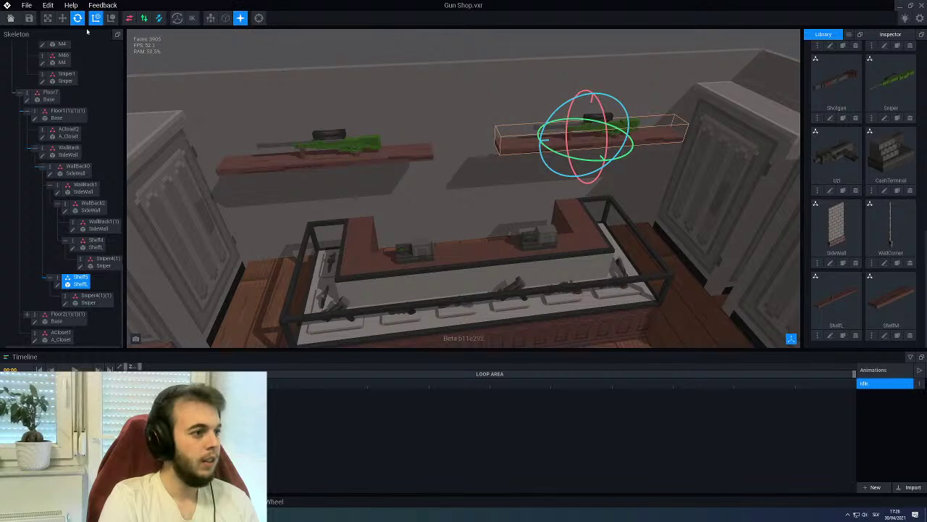
Nudge each sniper shelf one step along X against the back wall
left_click(62, 18)
right_click_drag(405, 181, 435, 290)
scroll(413, 249, "up", 2)
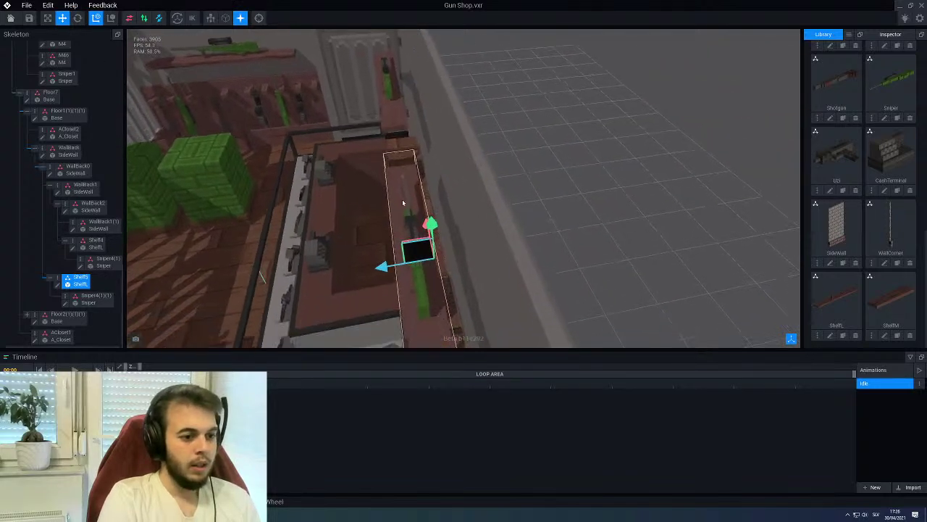
left_click_drag(389, 269, 424, 258)
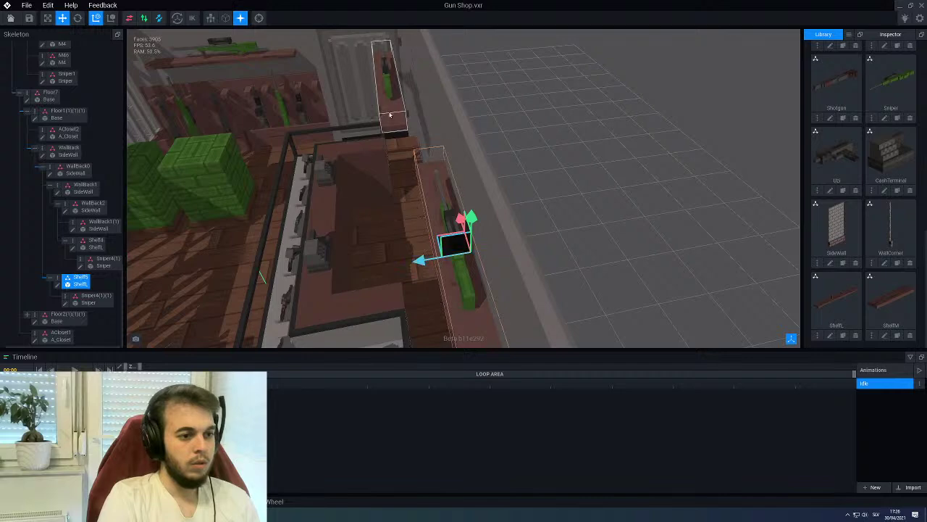
left_click(368, 131)
mouse_move(345, 91)
left_mouse_down()
mouse_move(367, 91)
mouse_move(352, 90)
left_mouse_up()
scroll(352, 89, "down", 5)
right_click_drag(352, 90, 424, 160)
scroll(425, 156, "up", 5)
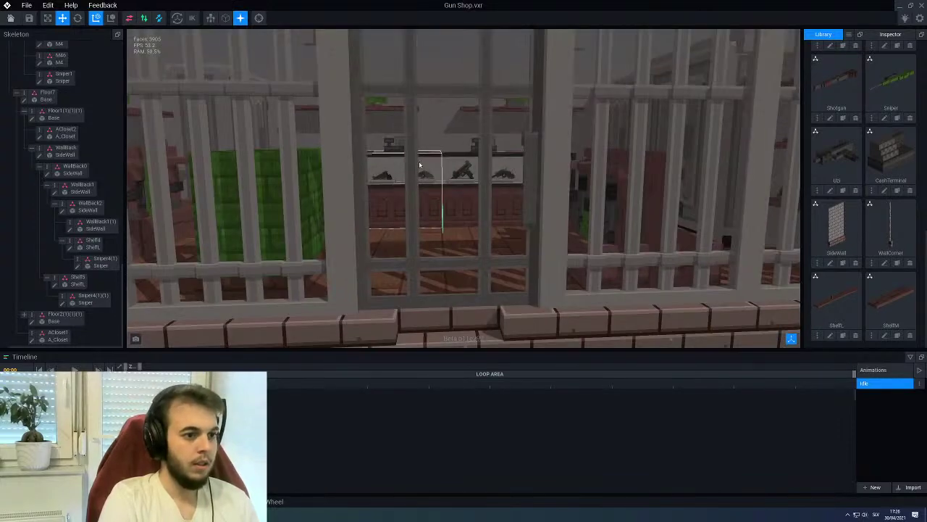
scroll(419, 165, "down", 5)
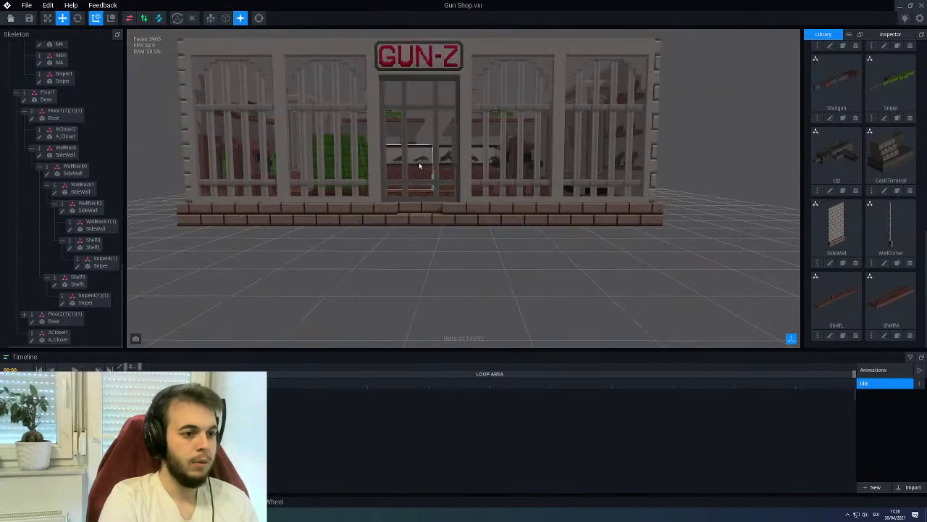
scroll(428, 174, "up", 5)
mouse_move(428, 180)
right_mouse_down()
mouse_move(333, 183)
mouse_move(521, 182)
mouse_move(421, 178)
right_mouse_up()
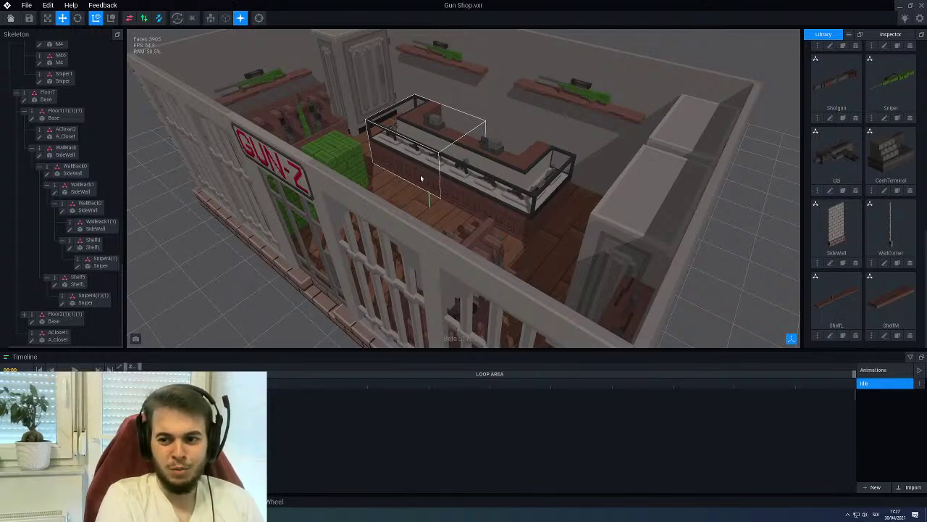
scroll(421, 177, "down", 5)
scroll(421, 177, "up", 8)
right_click_drag(421, 178, 388, 138)
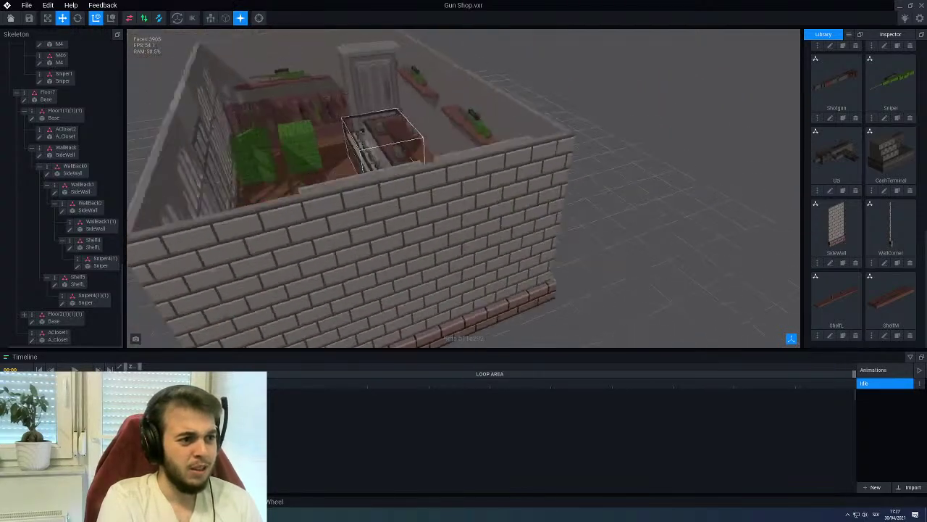
left_click(384, 159)
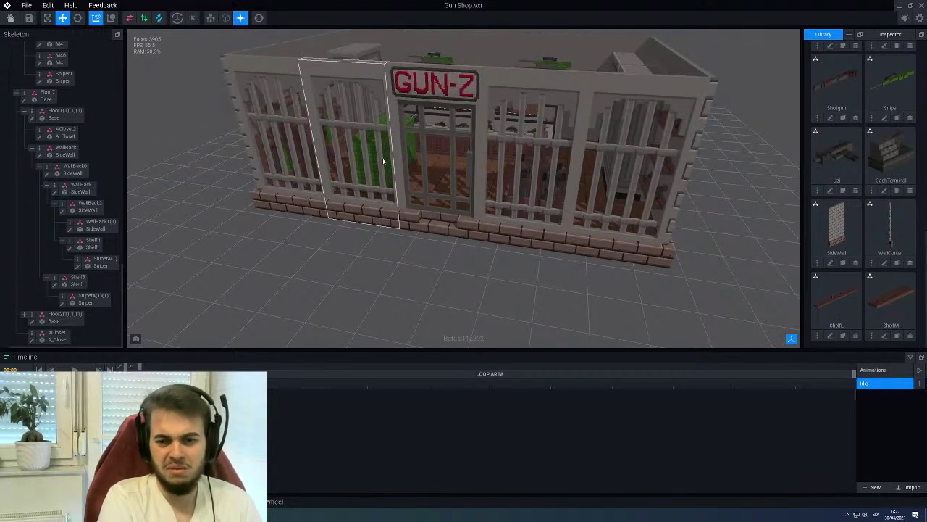
scroll(384, 160, "down", 4)
right_click_drag(384, 161, 434, 149)
left_click(519, 168)
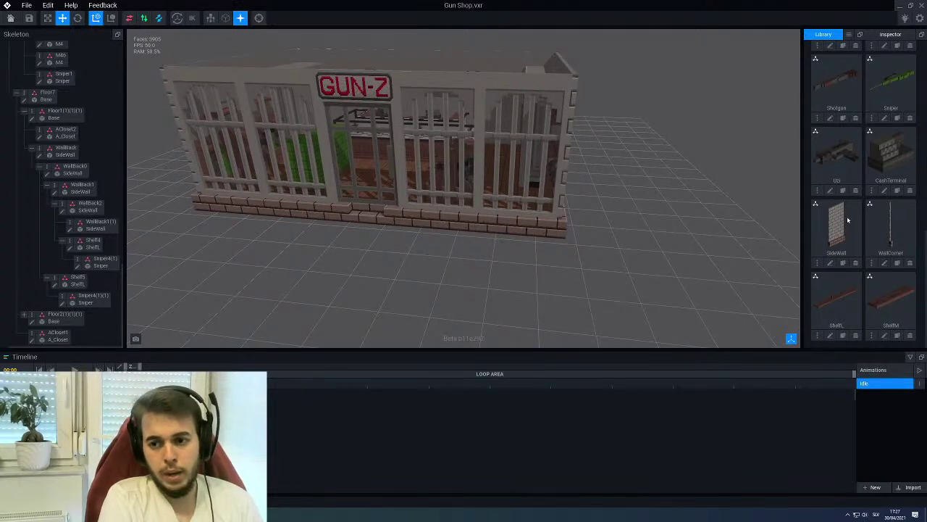
Clone SideWall as WindowBars, open it for voxel editing and enable mirror mode
left_click(843, 263)
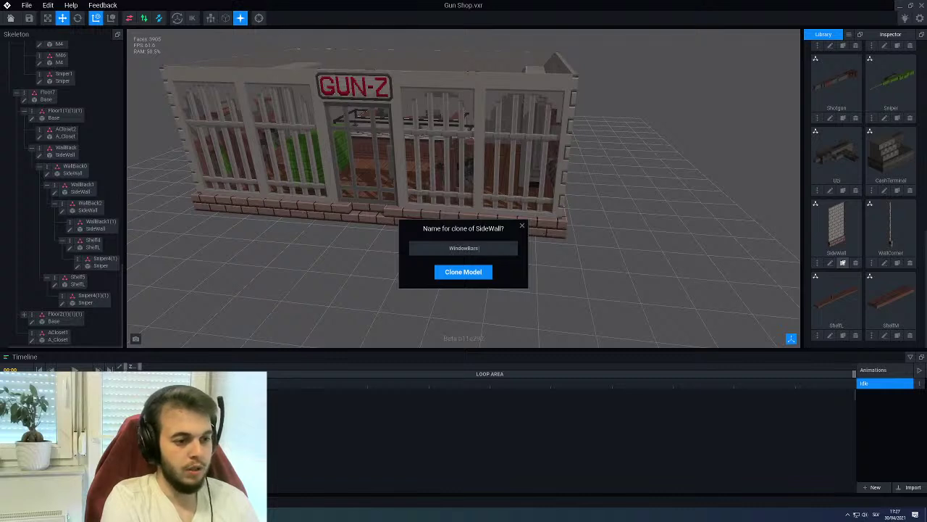
key("Return")
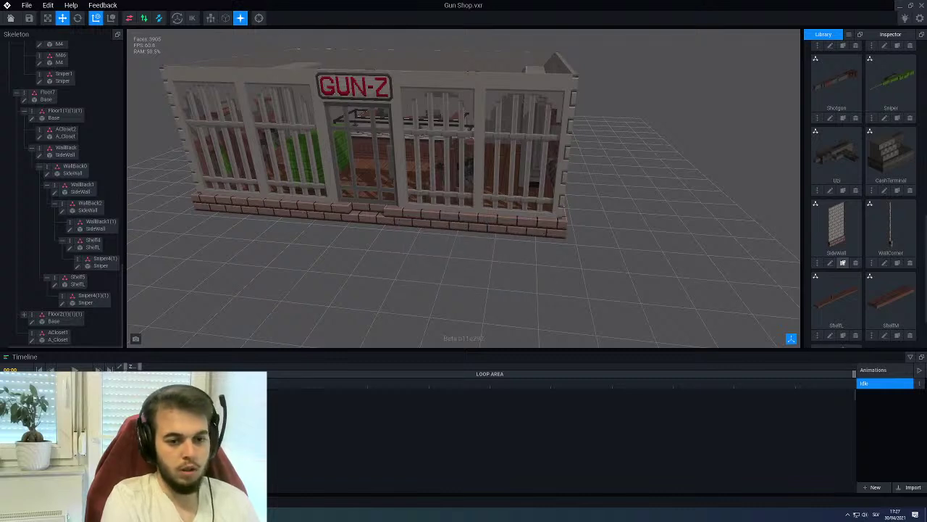
scroll(858, 203, "down", 1)
scroll(858, 204, "down", 1)
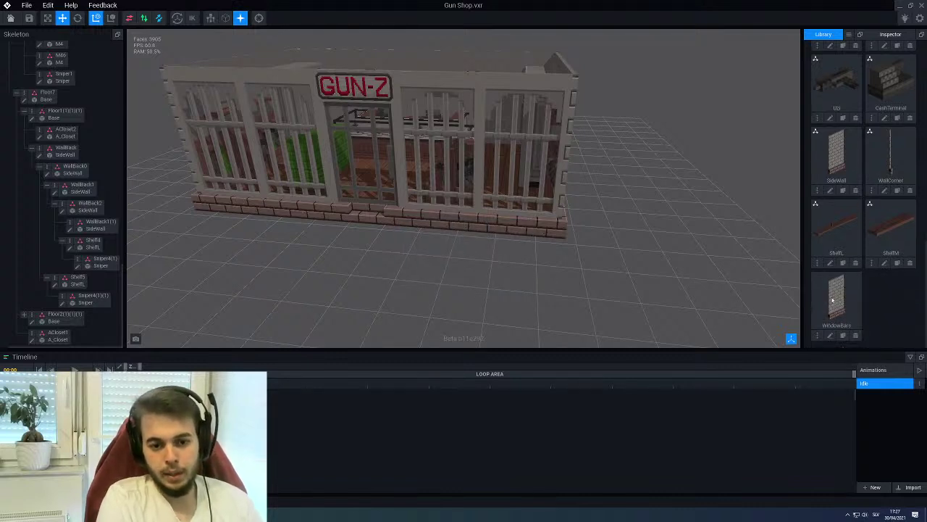
left_click(832, 336)
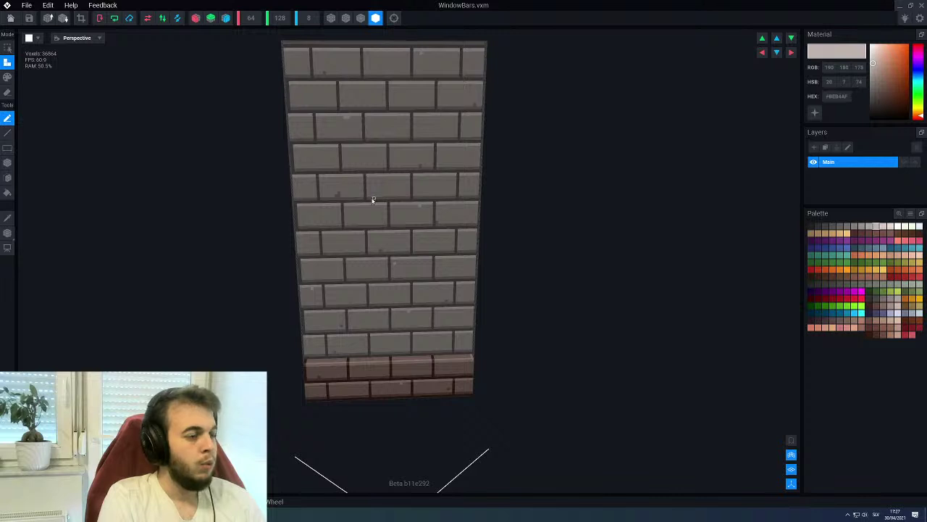
left_click(196, 18)
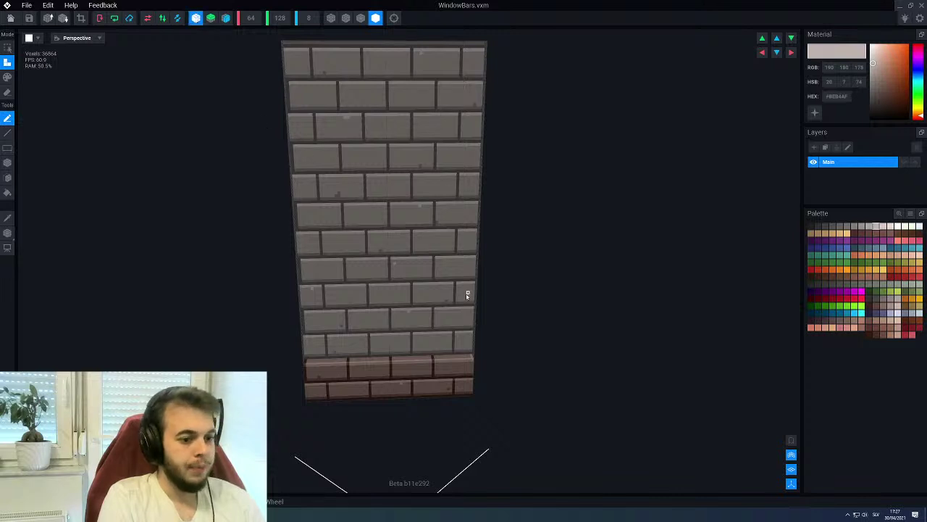
scroll(455, 308, "up", 3)
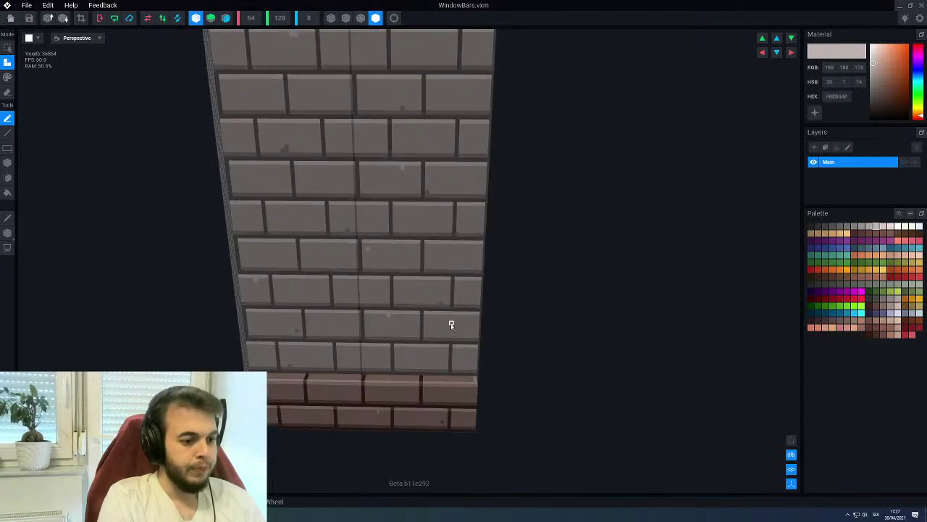
scroll(446, 374, "down", 5)
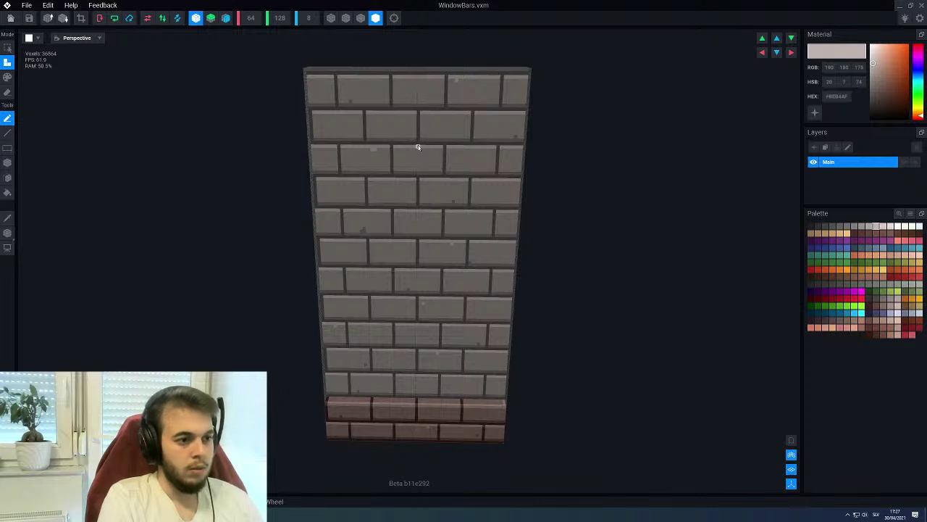
Box-erase a tall rectangular opening through the brick wall
key("p")
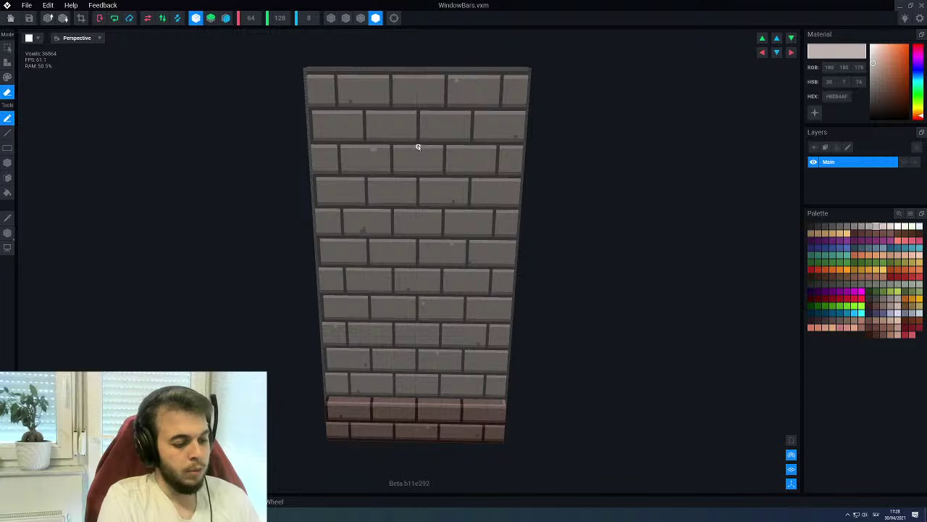
key("b")
left_click_drag(418, 147, 480, 400)
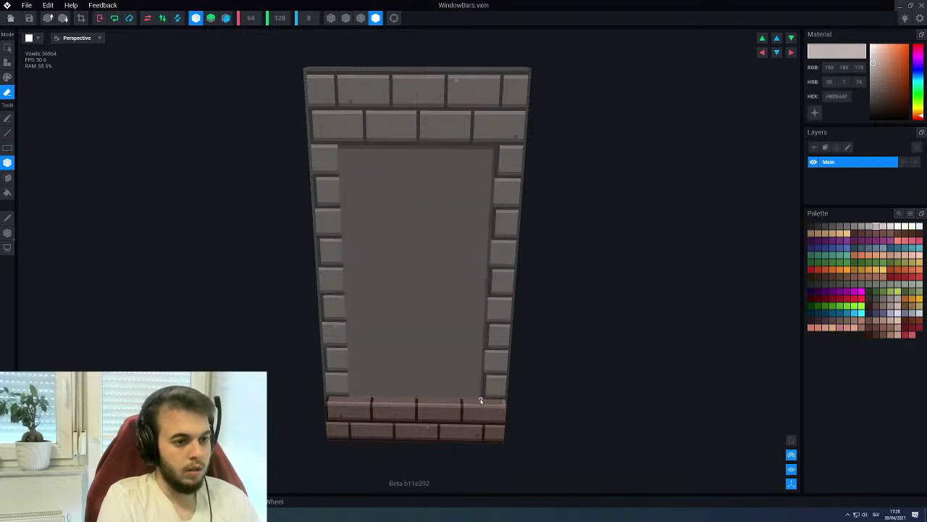
Delete the face filling the opening, then leave the model to get the save prompt
key("f")
left_click(424, 239)
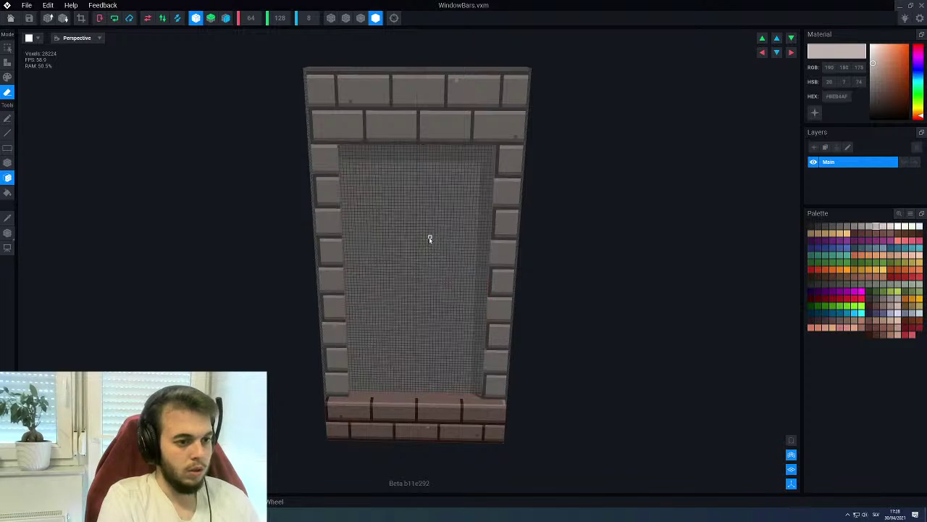
scroll(427, 239, "down", 2)
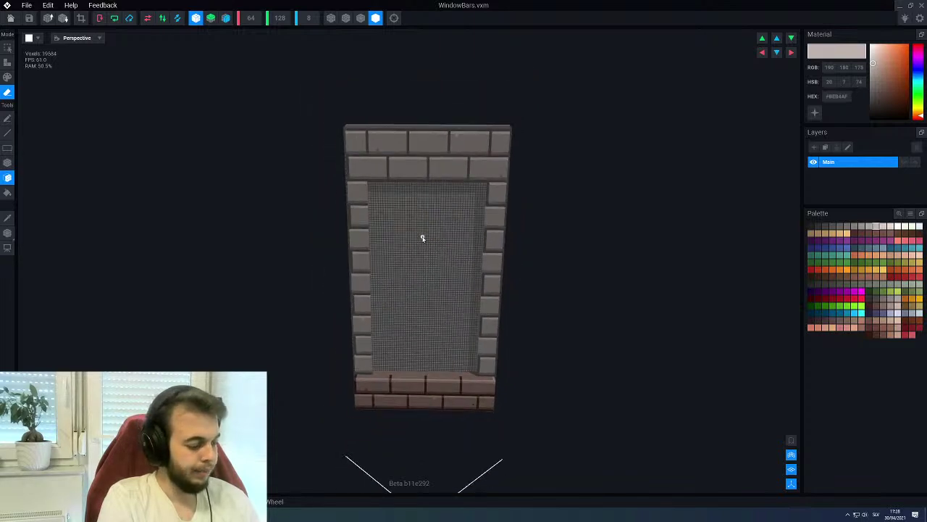
left_click(10, 17)
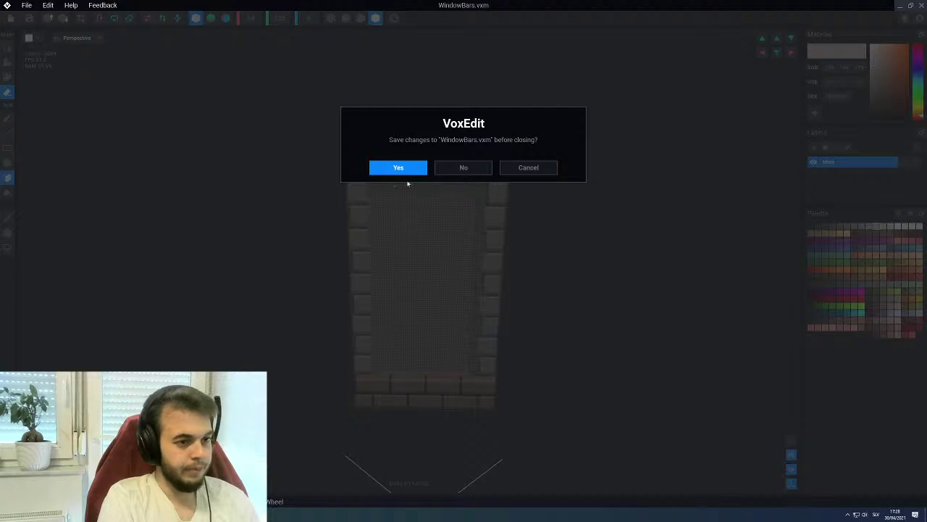
Save WindowBars and drop it onto the shop's right front window (Window3) node
key("Return")
right_click_drag(435, 250, 437, 203)
scroll(437, 204, "up", 2)
left_click(515, 221)
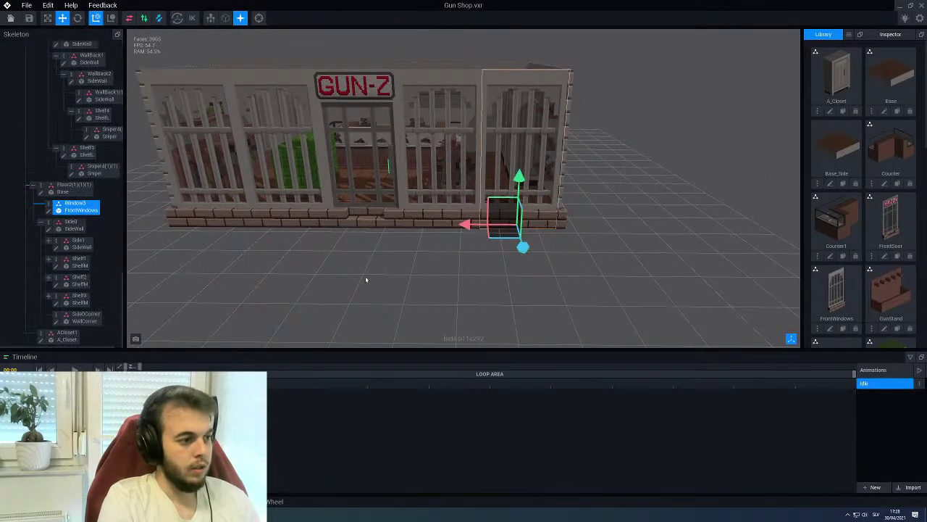
scroll(873, 237, "down", 10)
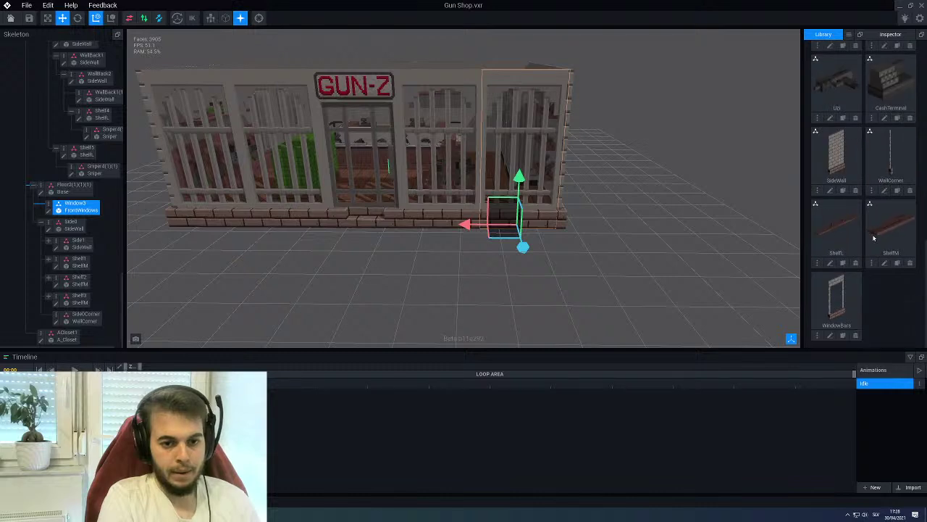
left_click_drag(827, 291, 79, 210)
Inspect the new window bars on the storefront and reopen WindowBars for editing
middle_click_drag(458, 138, 486, 147)
left_click(421, 259)
middle_click_drag(421, 258, 426, 186)
middle_click_drag(431, 259, 508, 299)
left_click(507, 299)
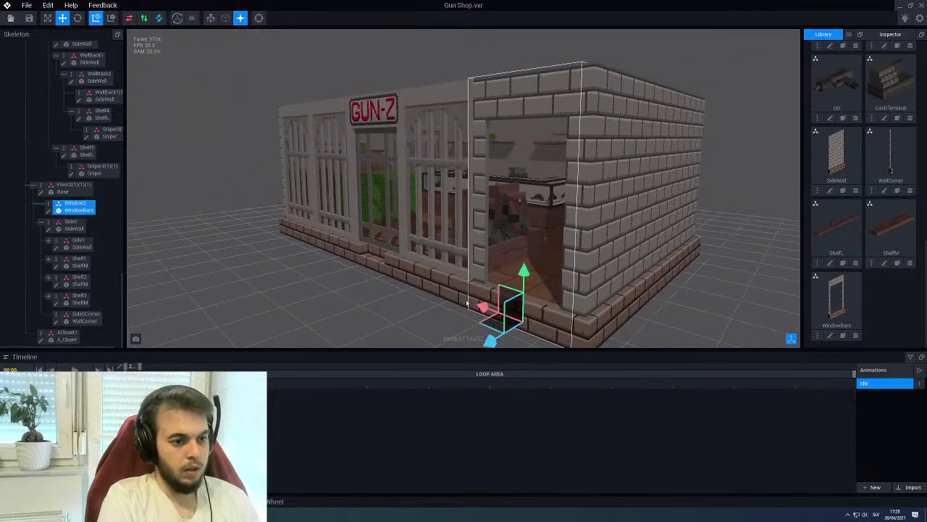
left_click(48, 212)
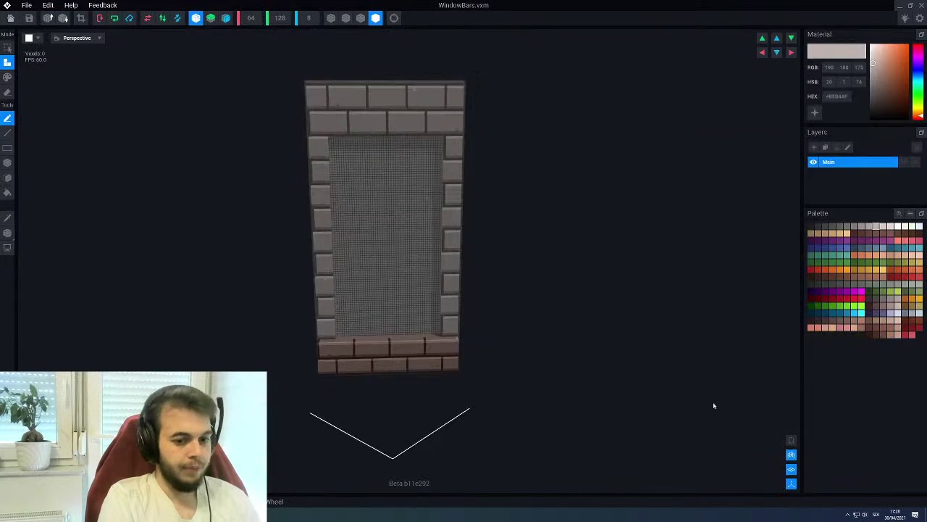
Show the shop as a ghosted reference and view the frame's brick side
left_click(791, 440)
scroll(394, 295, "up", 3)
middle_click_drag(348, 210, 472, 180)
scroll(425, 209, "up", 3)
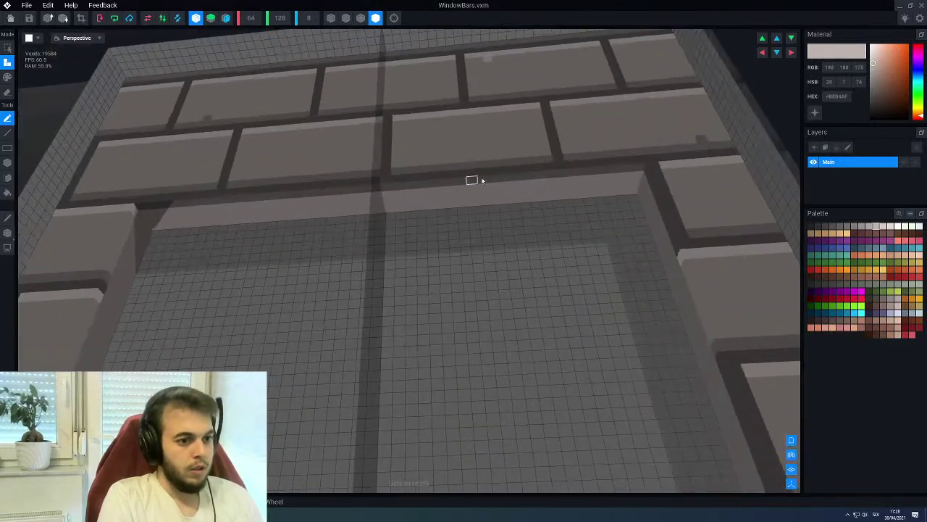
Paint one dark grey mortar joint in the light strip's middle, with Mirror X off
left_click(559, 166, "alt")
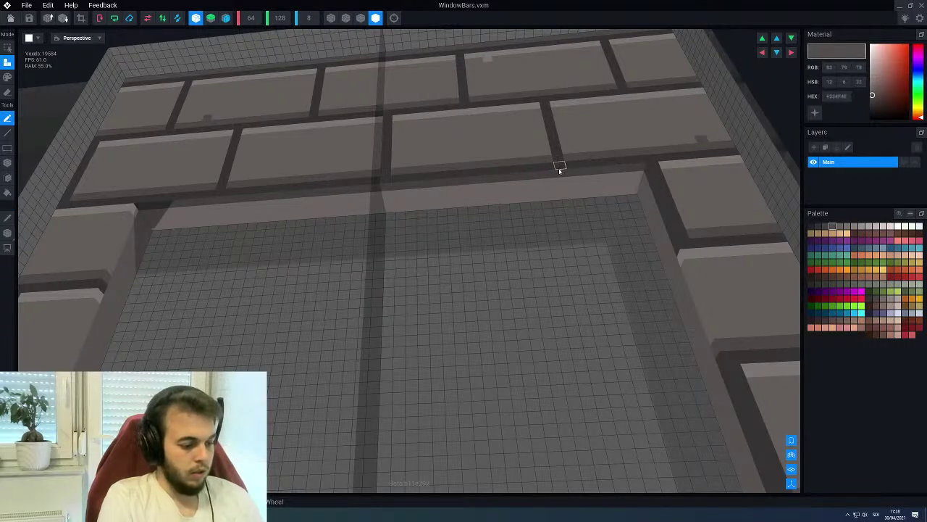
left_click_drag(559, 181, 556, 203)
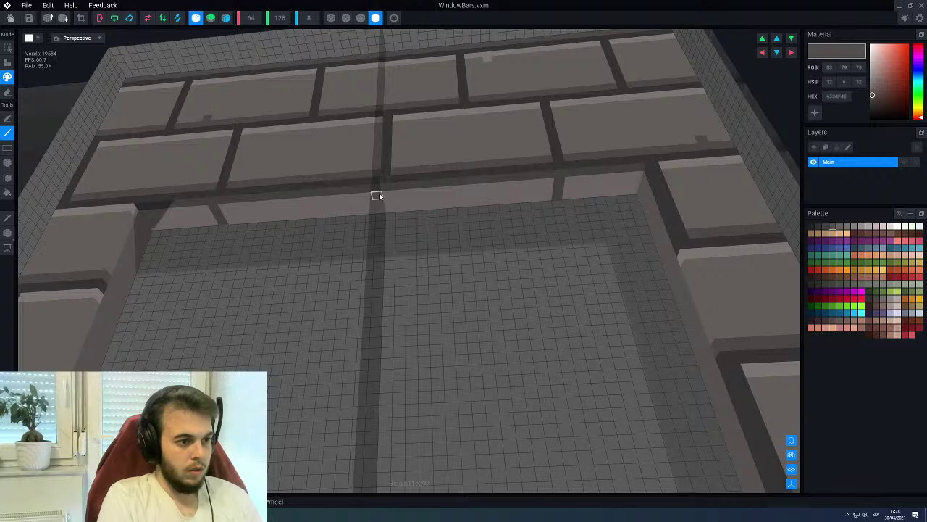
key("ctrl+z")
left_click(195, 18)
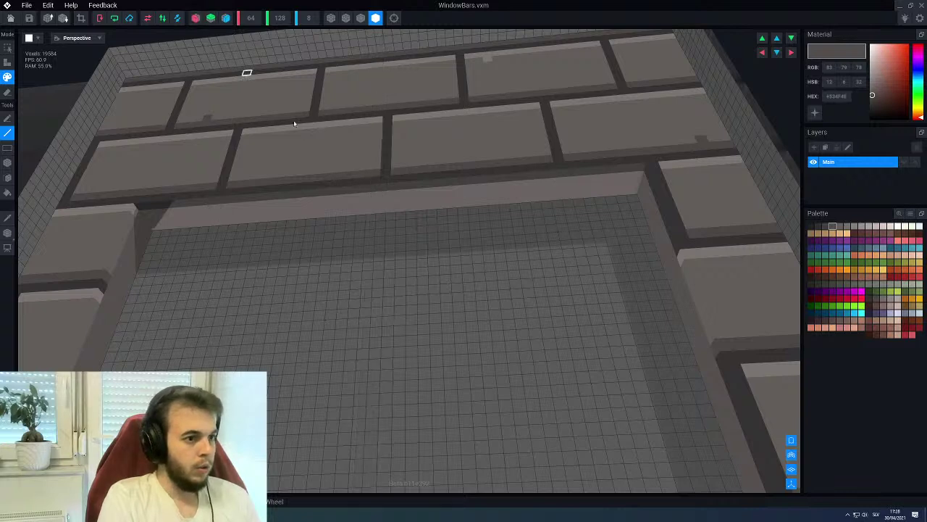
left_click_drag(385, 213, 387, 210)
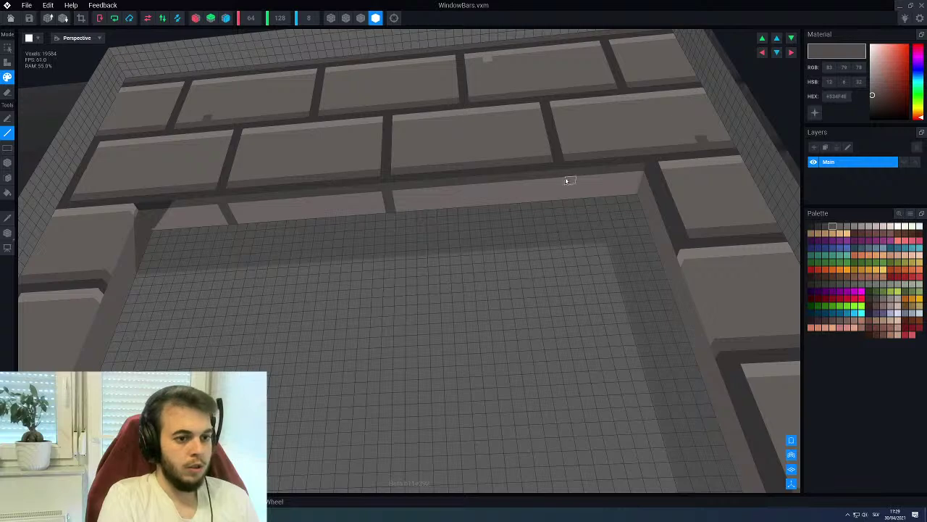
Lengthen the short post on the back grid wall upward
right_click_drag(558, 199, 497, 191)
right_click_drag(499, 152, 481, 220)
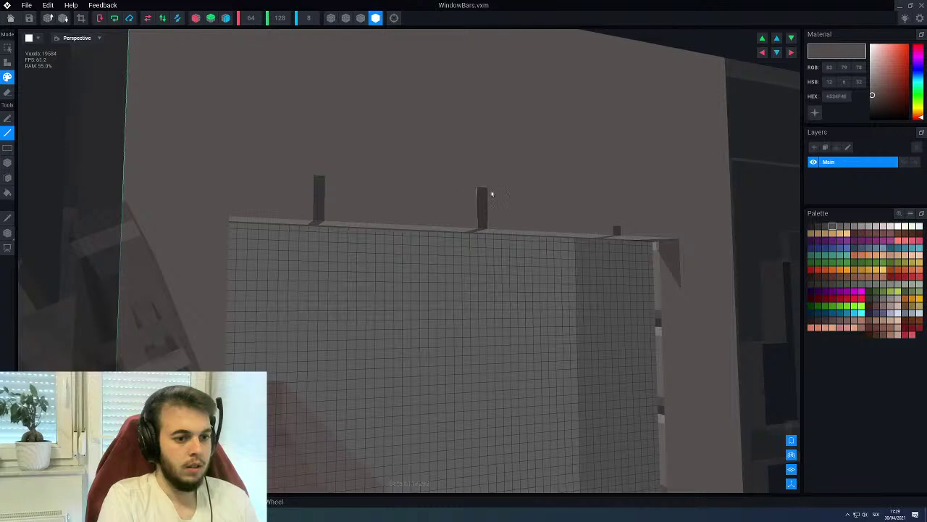
left_click_drag(614, 221, 613, 203)
right_click_drag(616, 202, 418, 283)
right_click_drag(352, 341, 297, 309)
right_click_drag(319, 350, 275, 188)
Re-enable mirroring and draw a dark line along the brick column's edge
key("e")
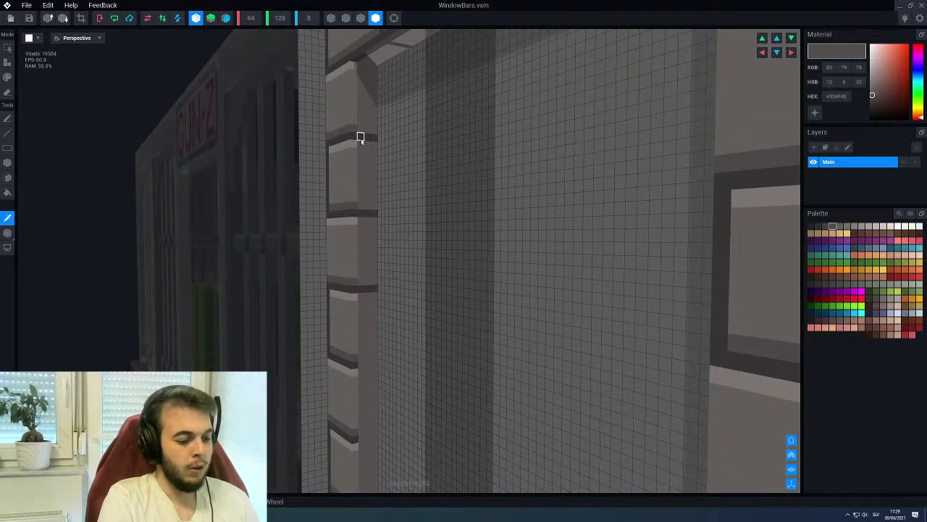
key("f")
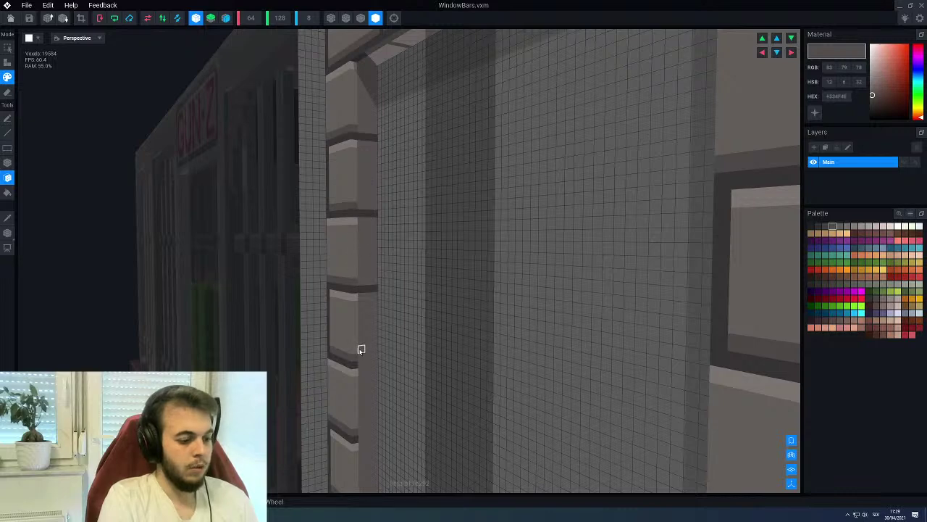
key("l")
right_click_drag(372, 367, 347, 356)
left_click_drag(355, 431, 360, 426)
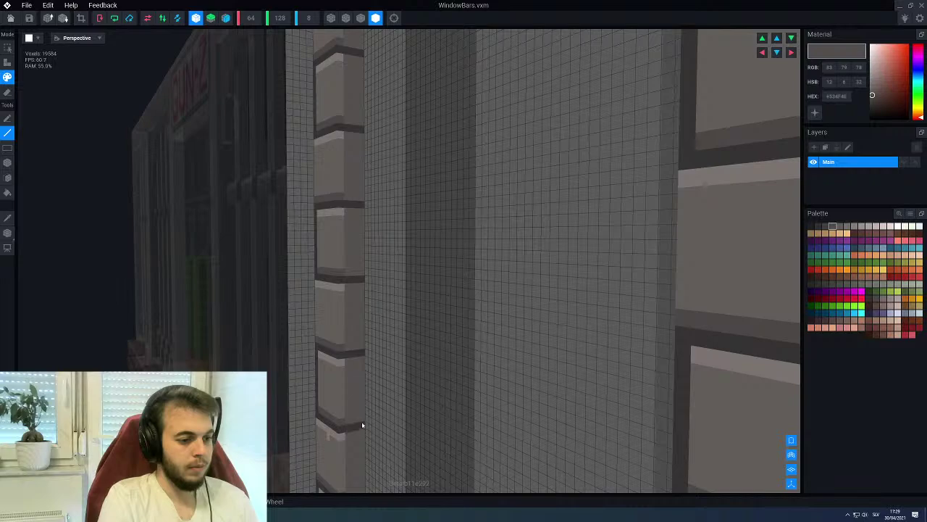
right_click_drag(363, 426, 365, 363)
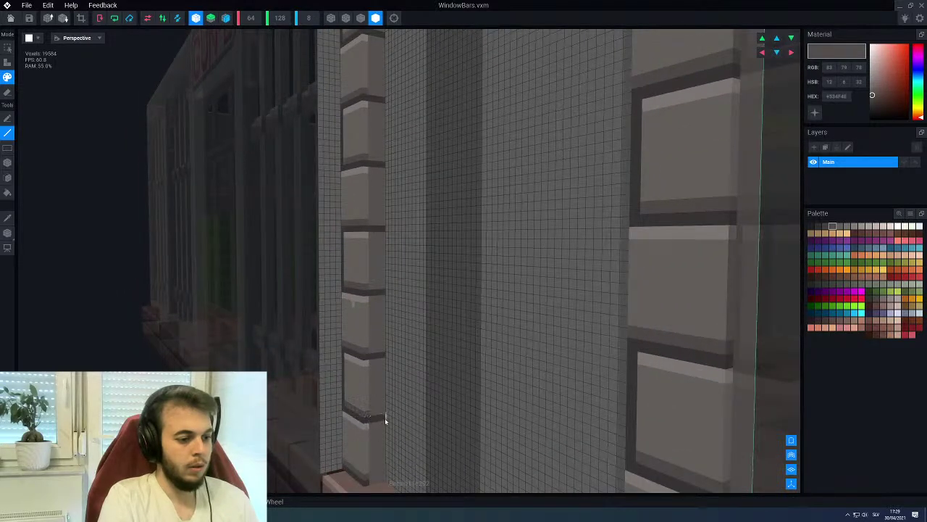
Draw three dark mortar joints across the jamb's inner face
right_click_drag(377, 480, 419, 201)
scroll(418, 200, "up", 2)
left_click_drag(426, 213, 474, 210)
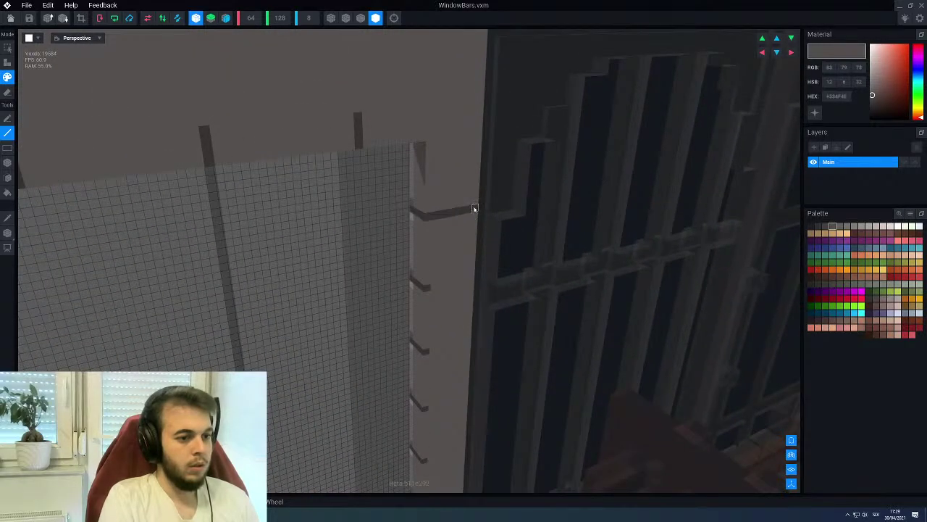
left_click_drag(418, 290, 468, 282)
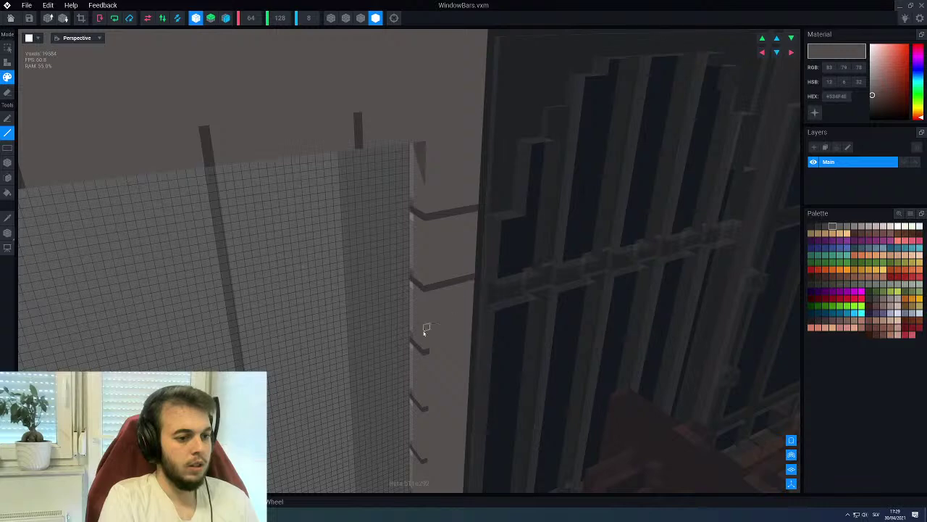
left_click_drag(427, 352, 471, 341)
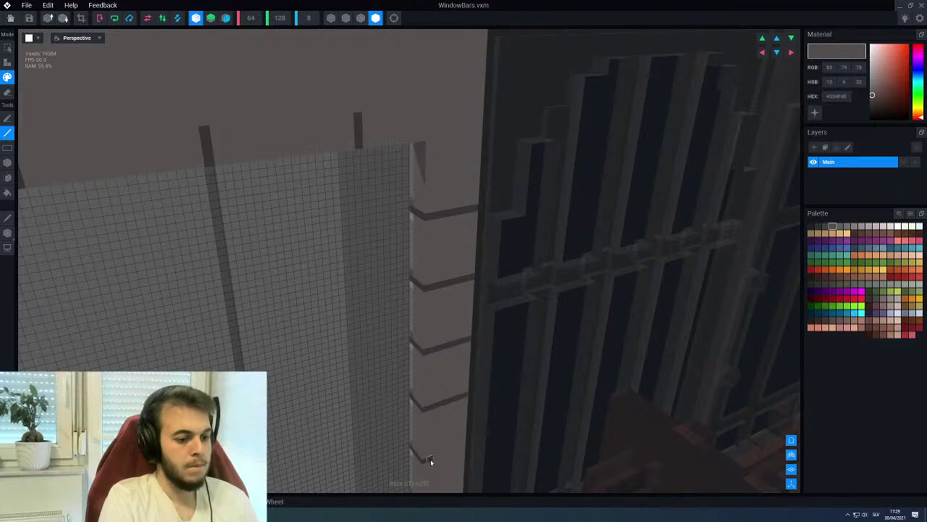
Add further mortar joints down toward the bottom of the jamb
middle_click_drag(464, 449, 400, 357)
left_click_drag(408, 374, 428, 377)
scroll(415, 422, "up", 3)
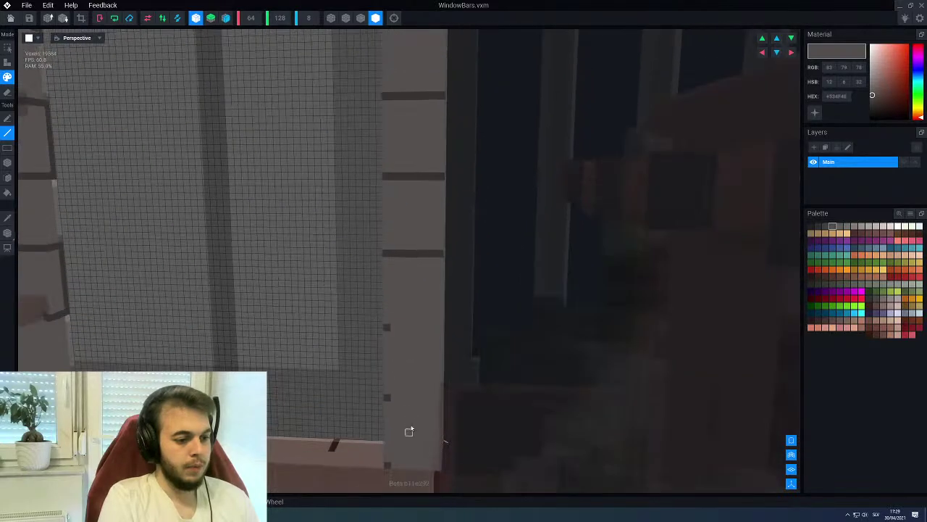
left_click_drag(415, 329, 430, 331)
left_click_drag(390, 399, 425, 400)
left_click_drag(390, 464, 413, 465)
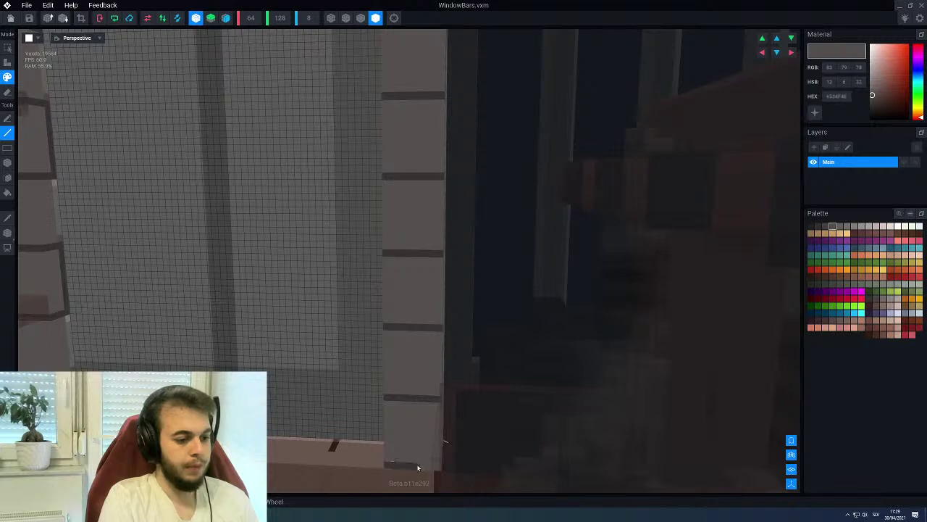
Sample the light grey wall colour and switch to the Fill tool
right_click_drag(436, 471, 379, 293)
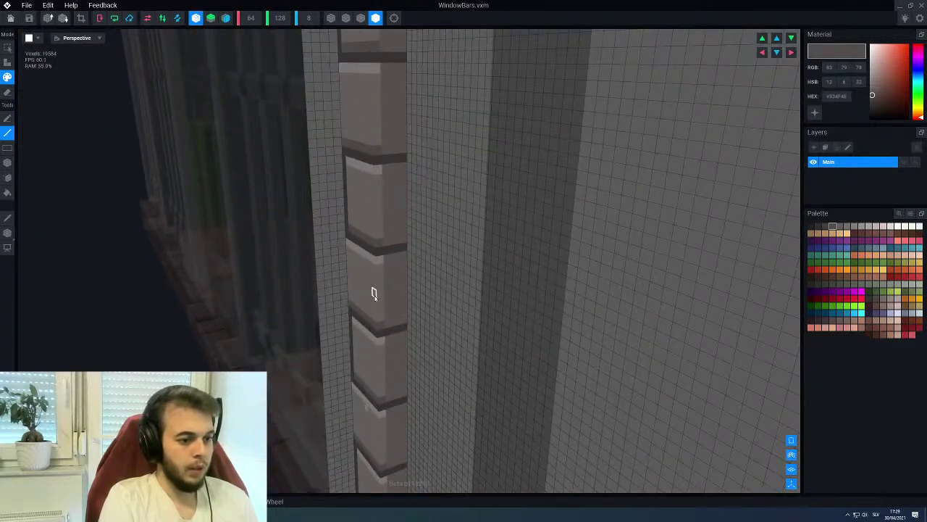
left_click(373, 294)
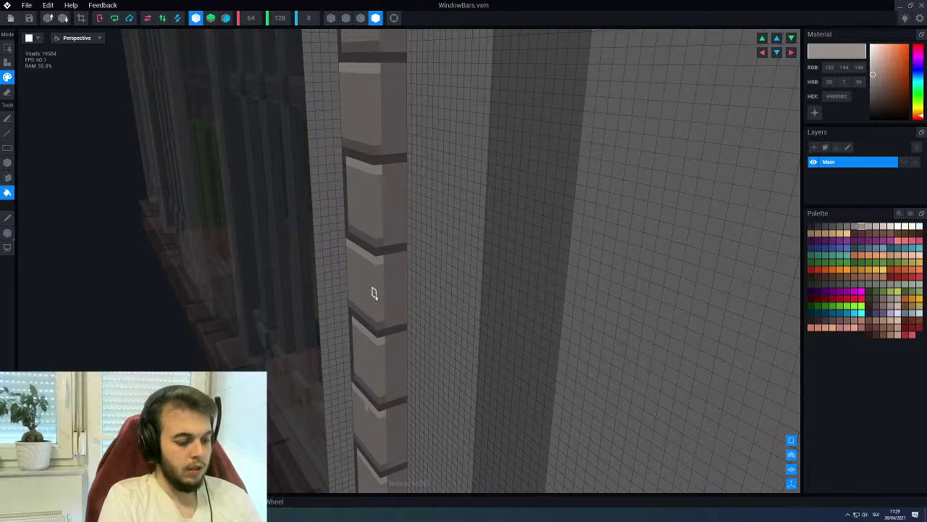
key("f")
right_click_drag(374, 294, 399, 222)
Sample the dark mortar and light brick greys while viewing along the brick jamb
scroll(399, 229, "down", 5)
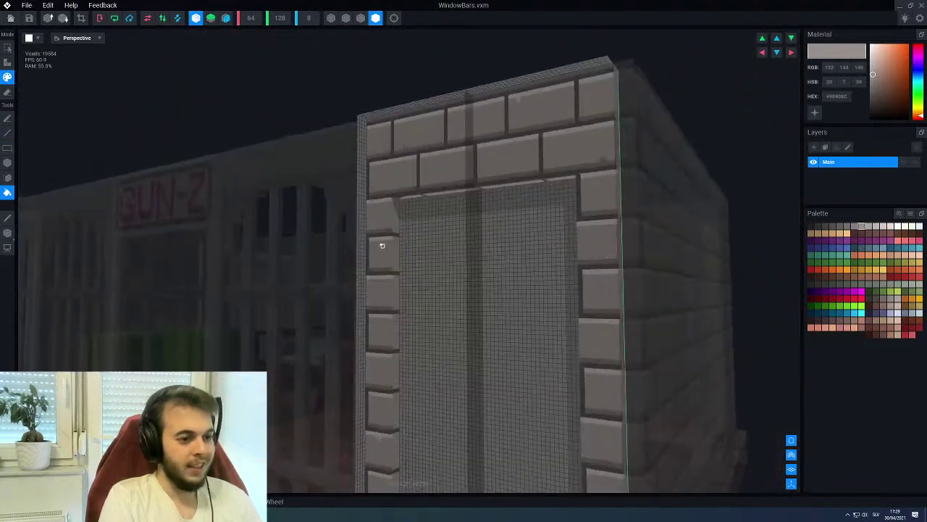
scroll(385, 261, "up", 3)
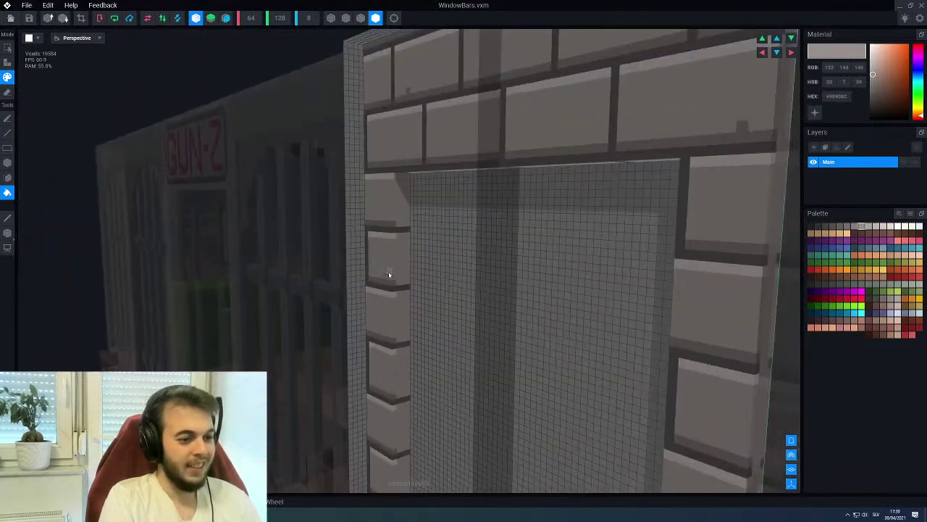
left_click(382, 226)
key("b")
scroll(392, 221, "up", 2)
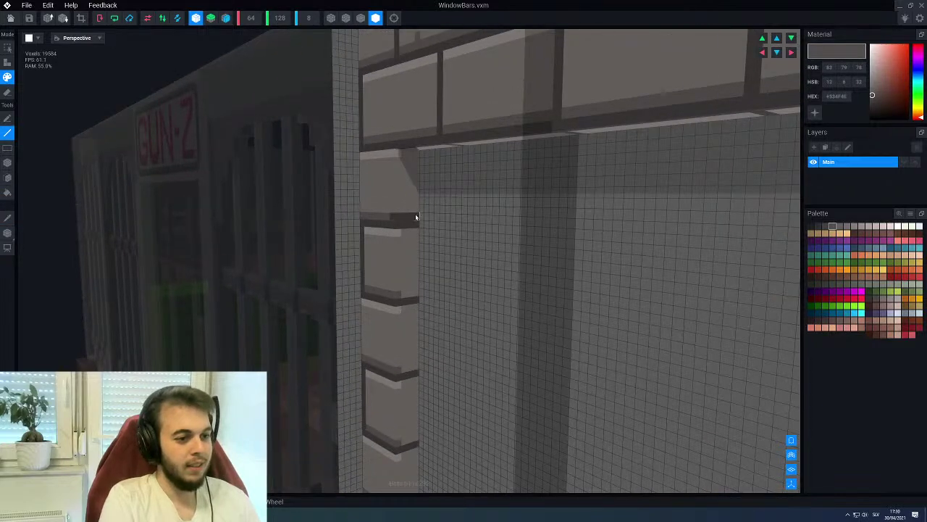
left_click(382, 216, "alt")
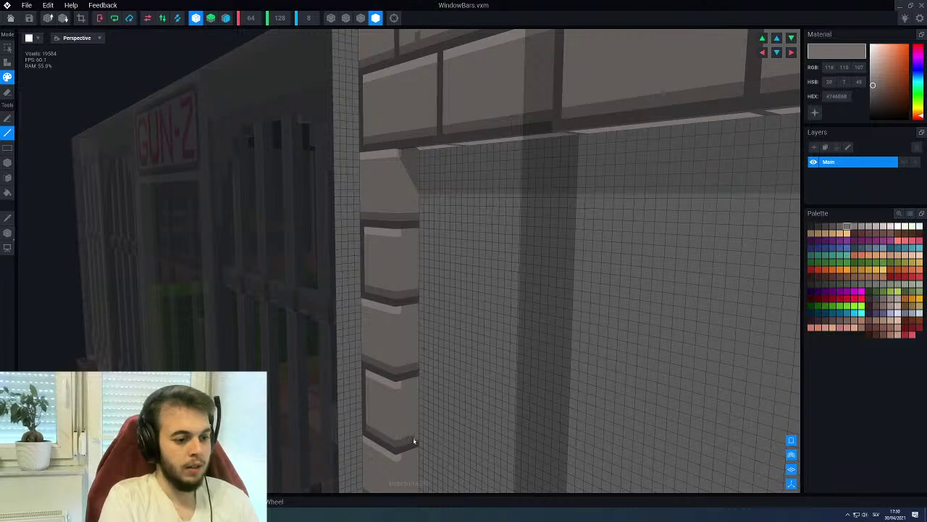
right_click_drag(399, 436, 403, 401)
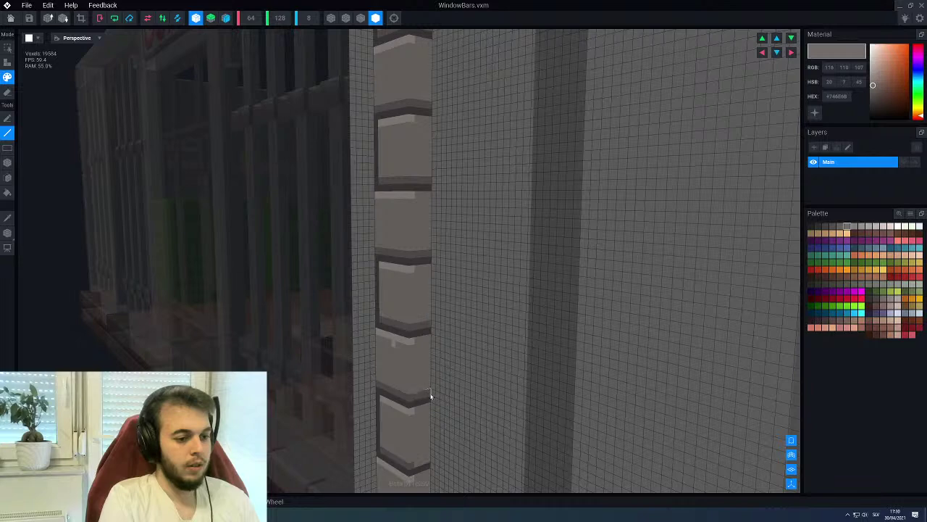
right_click_drag(426, 461, 423, 426)
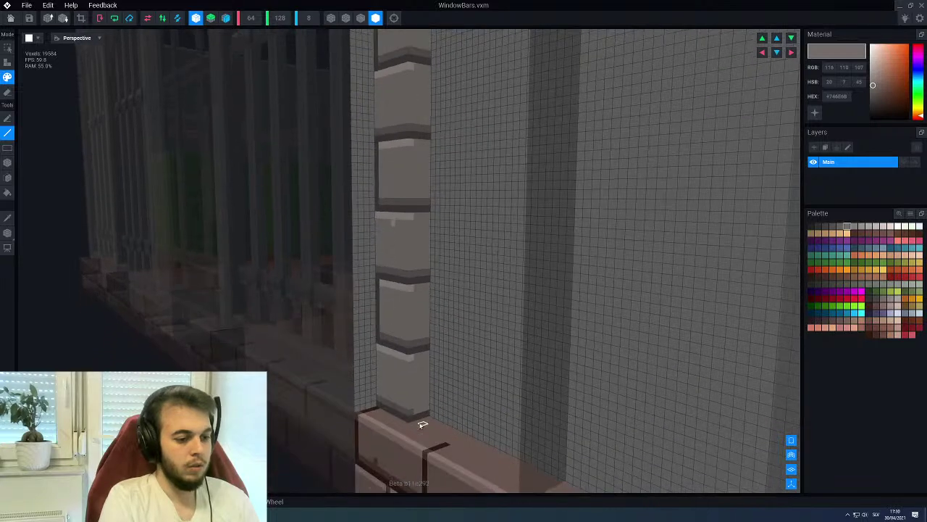
left_click(410, 361, "alt")
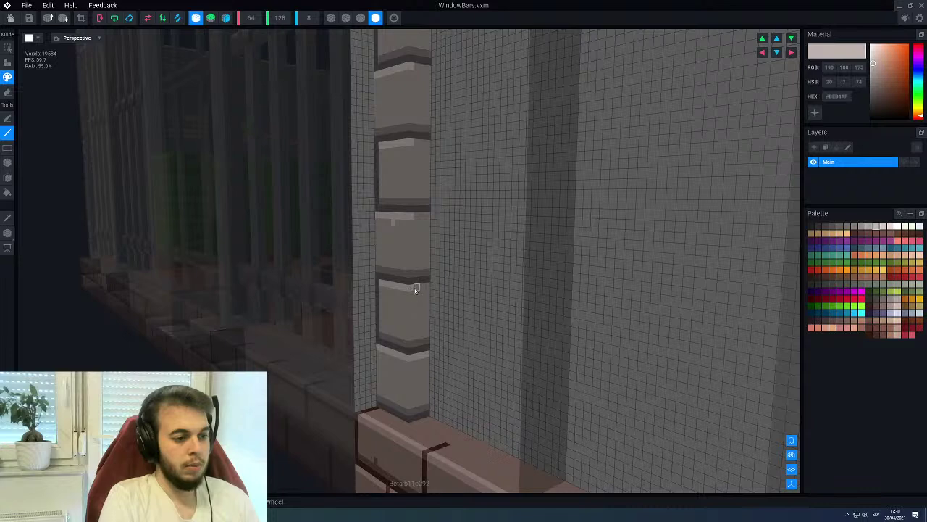
Sample the darker band colour and darken voxel rows along the column's bands
right_click_drag(426, 286, 394, 385)
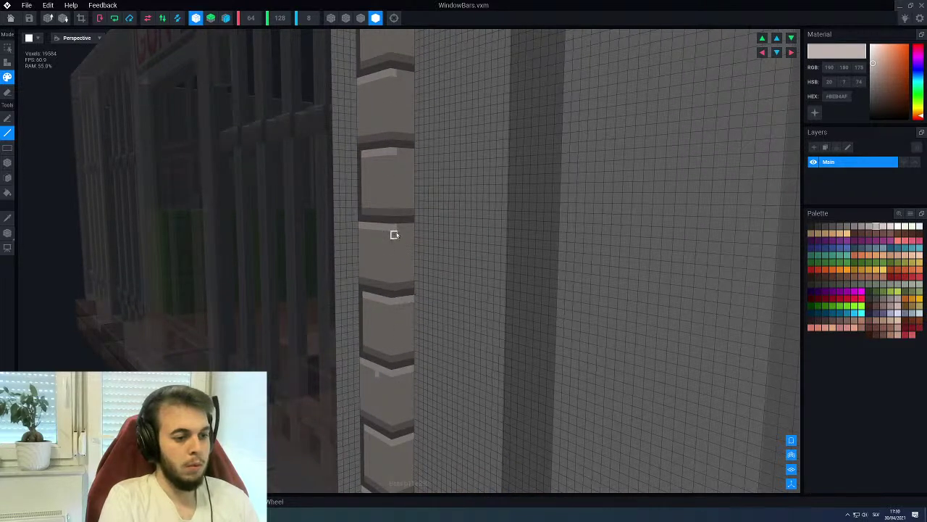
right_click_drag(410, 228, 404, 304)
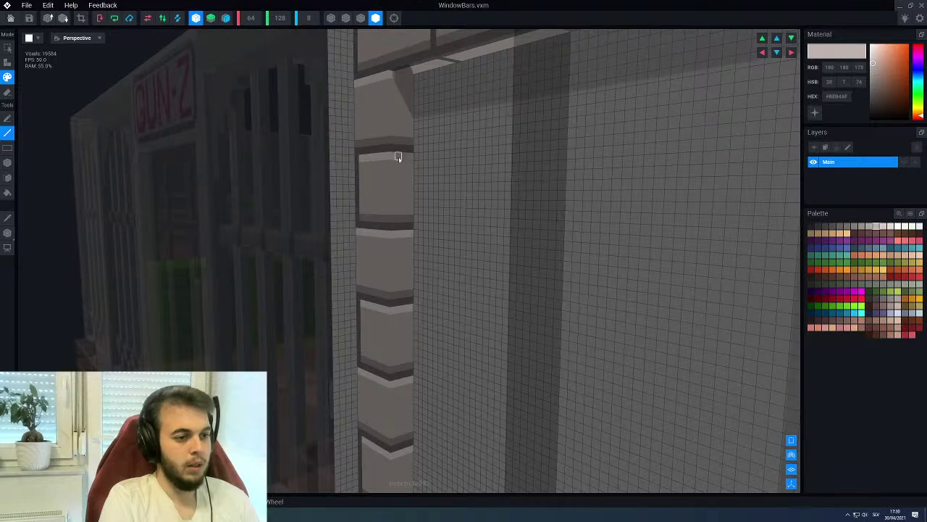
right_click_drag(399, 101, 422, 201)
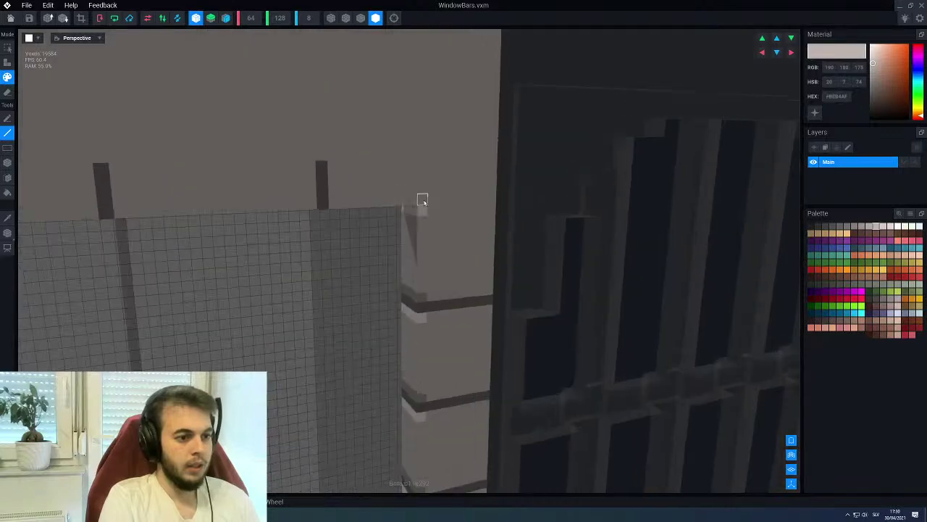
right_click_drag(490, 209, 416, 196)
key("i")
left_click(397, 197)
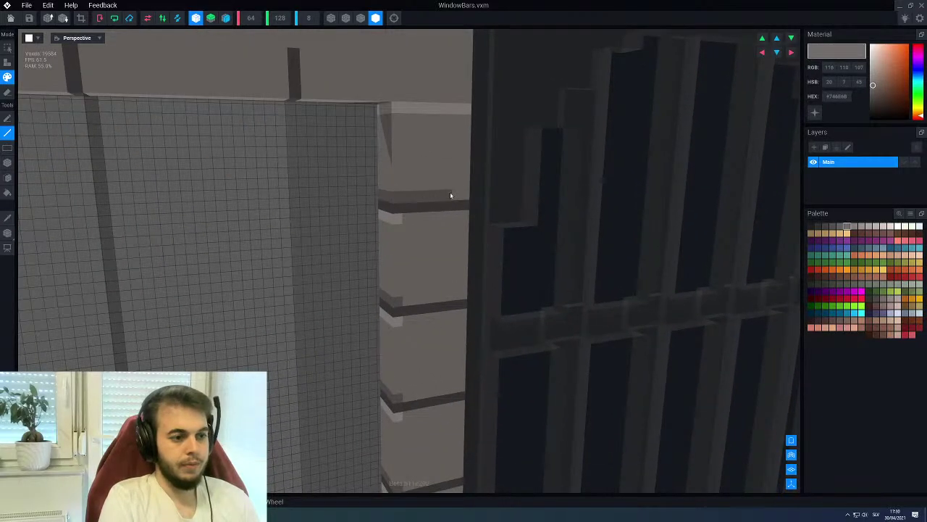
left_click_drag(411, 303, 466, 299)
left_click_drag(407, 398, 458, 395)
right_click_drag(435, 401, 377, 302)
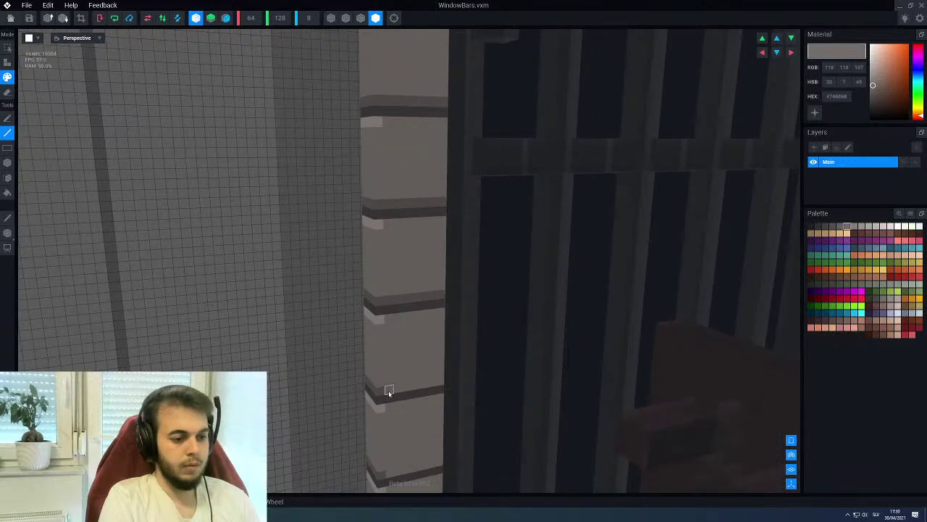
left_click_drag(389, 391, 440, 387)
Sample the light brick colour again and bring the window bars face-on
scroll(397, 423, "down", 3)
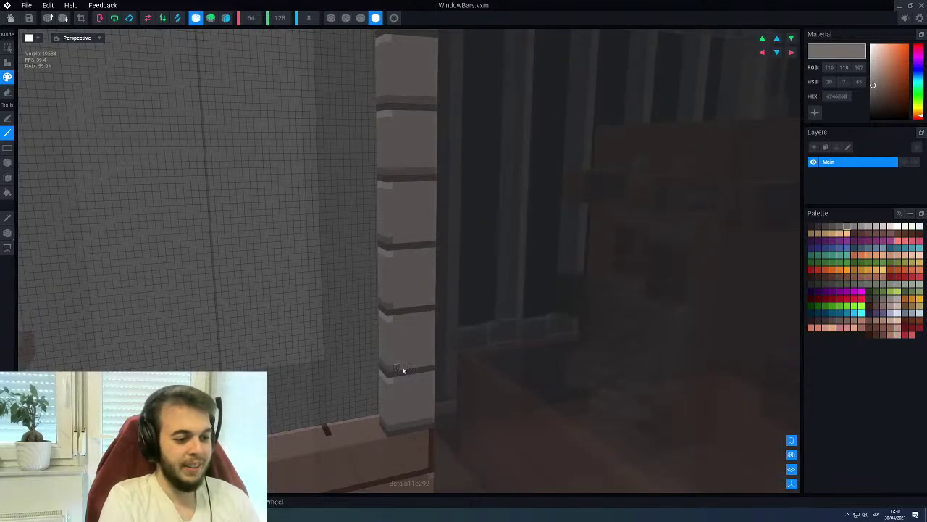
right_click_drag(430, 368, 403, 375)
right_click_drag(431, 373, 356, 411)
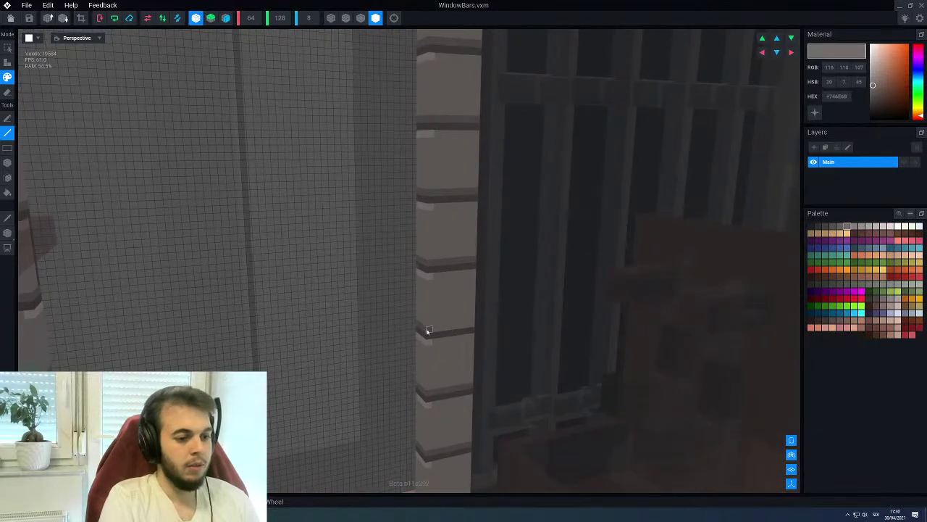
right_click_drag(458, 263, 414, 268)
left_click(360, 168, "alt")
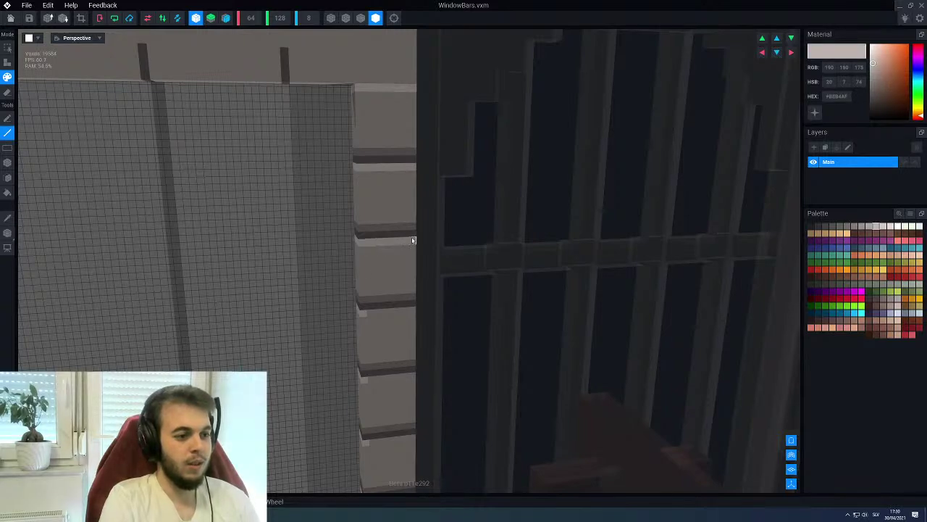
right_click_drag(410, 310, 389, 232)
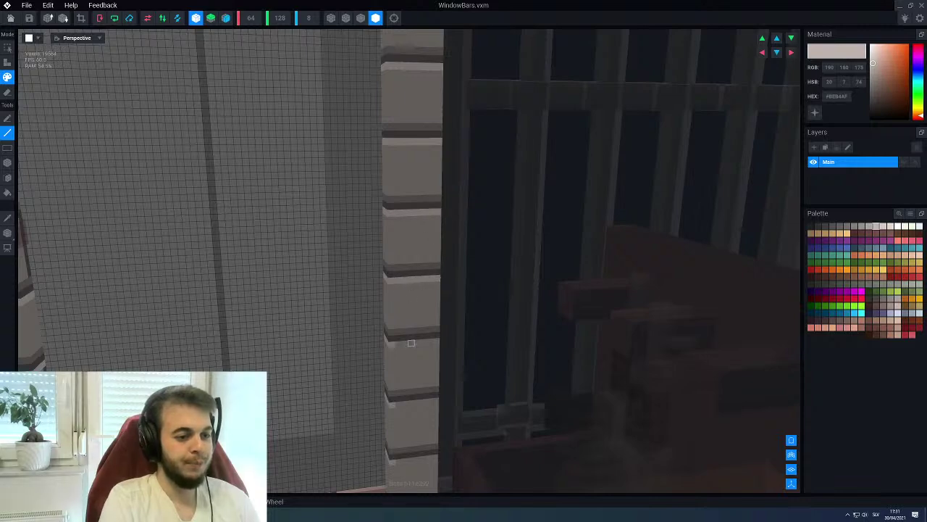
right_click_drag(411, 343, 411, 300)
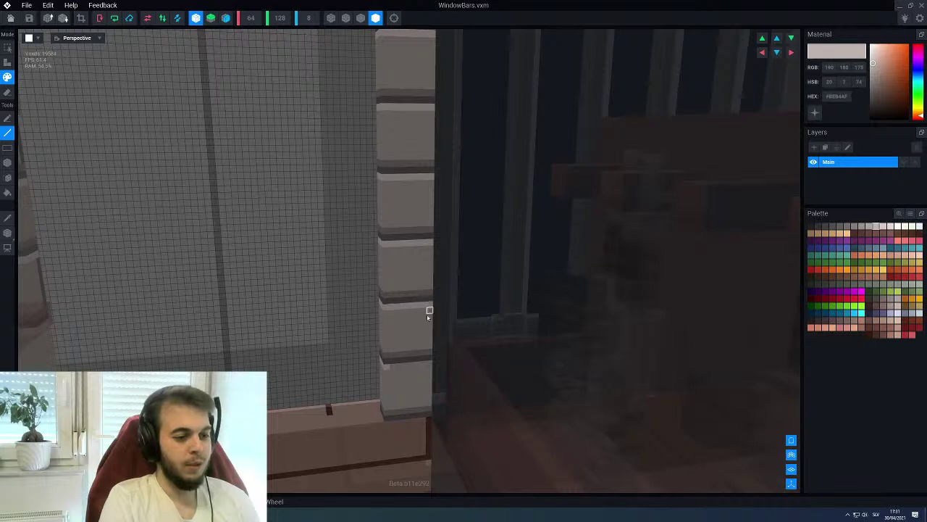
right_click_drag(427, 366, 483, 249)
Box-erase the lower row of bricks on the column top
scroll(485, 244, "up", 5)
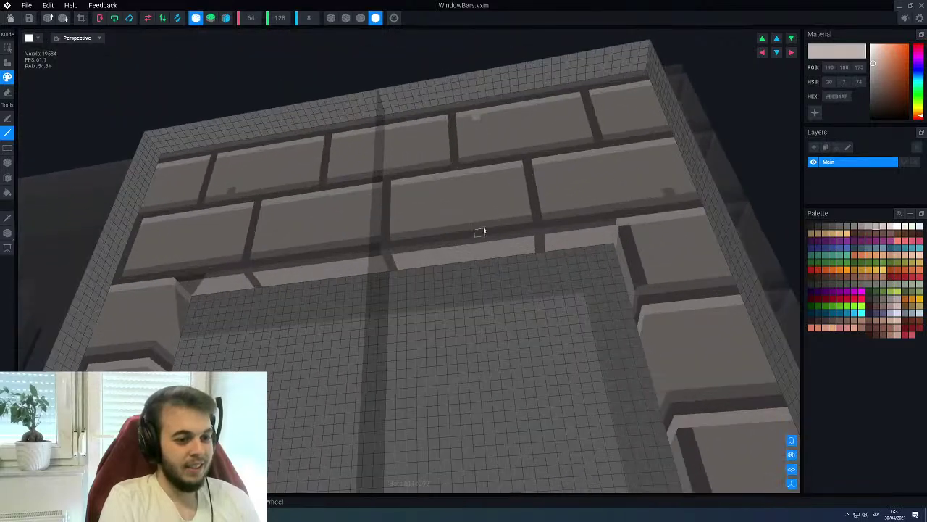
left_click(485, 238, "alt")
key("e")
left_click_drag(225, 279, 400, 284)
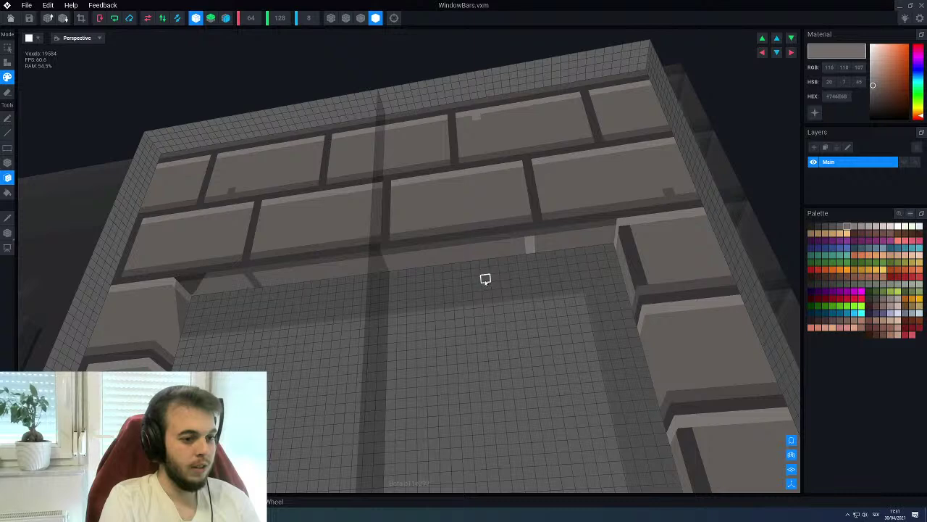
scroll(486, 279, "down", 3)
scroll(487, 278, "up", 3)
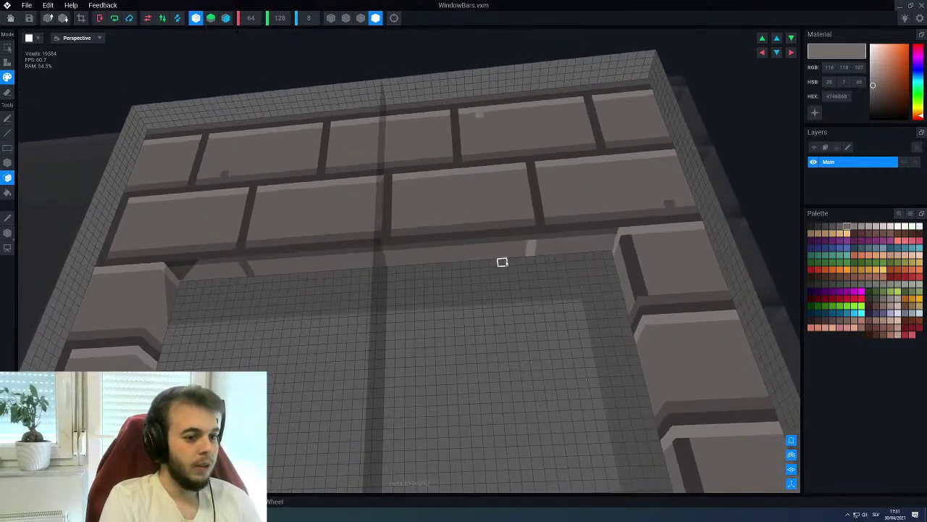
With mirror off, draw a dark grout line along the brick row
left_click(196, 18)
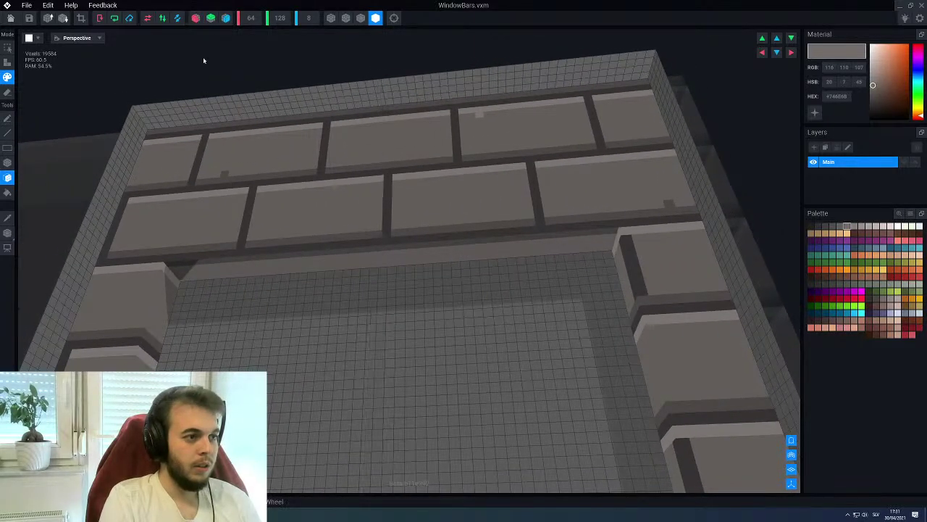
left_click(376, 241, "alt")
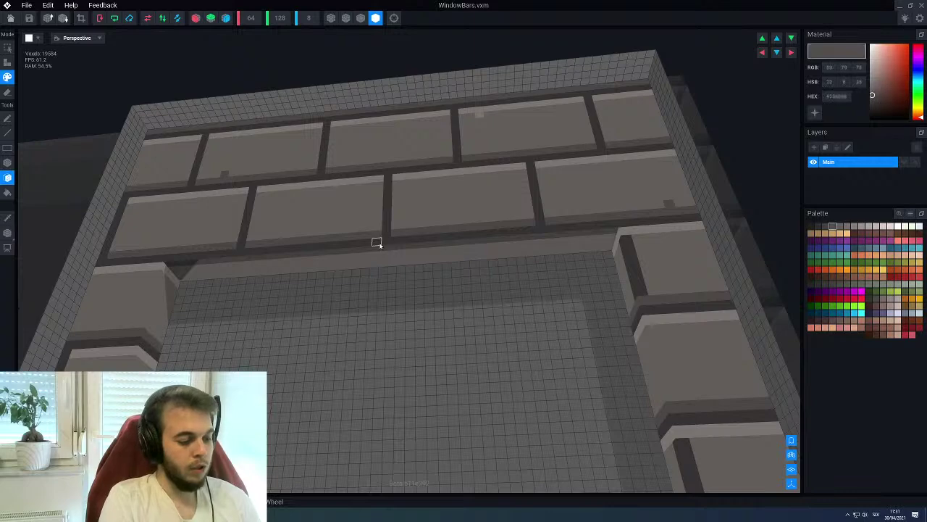
key("l")
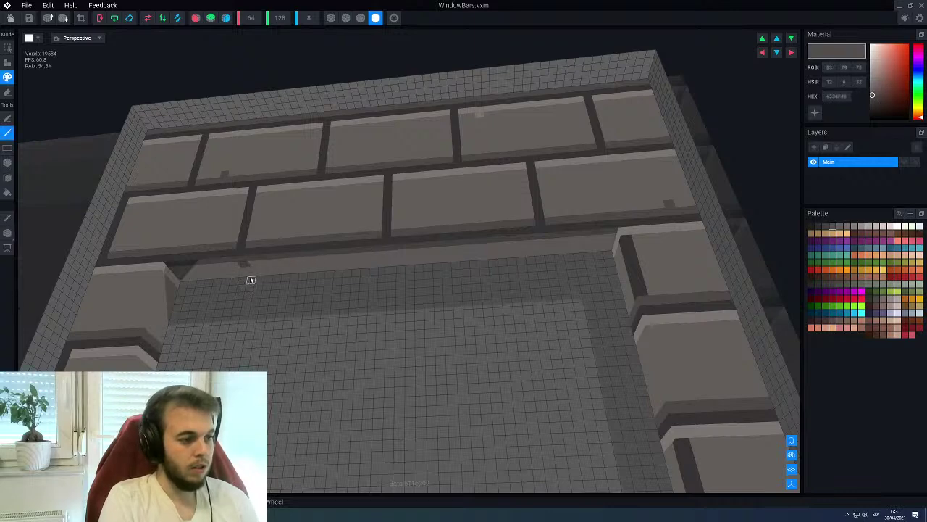
mouse_move(248, 271)
left_mouse_down()
mouse_move(377, 249)
mouse_move(386, 268)
mouse_move(391, 261)
left_mouse_up()
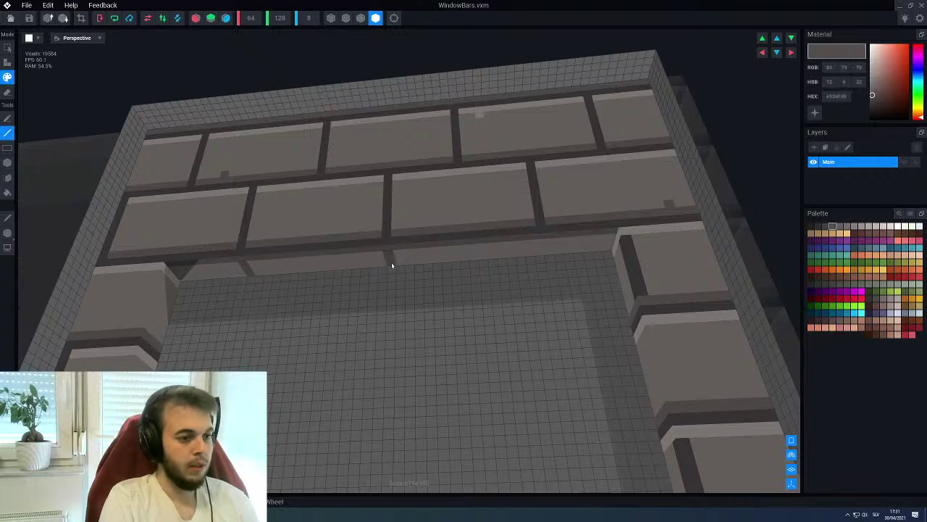
right_click_drag(531, 229, 510, 249)
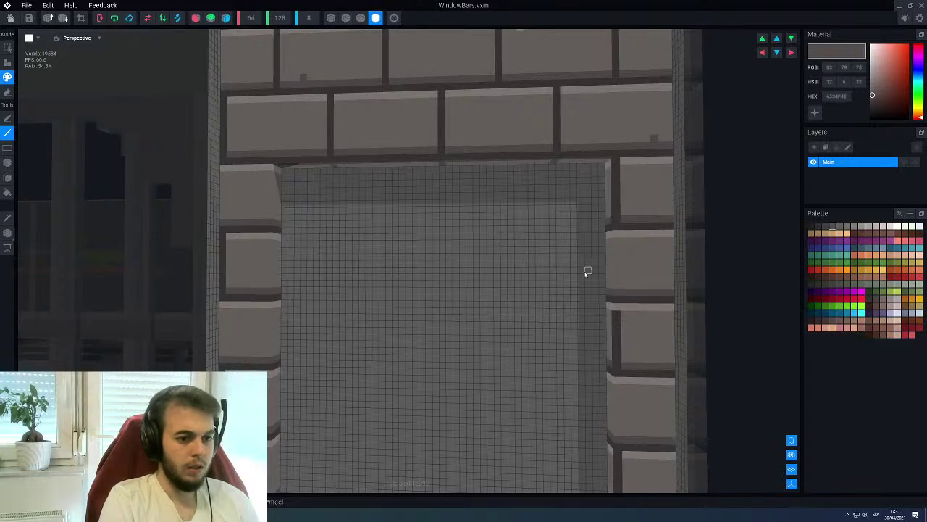
Sample the light stone grey from the bricks and a darker palette grey
scroll(586, 262, "up", 3)
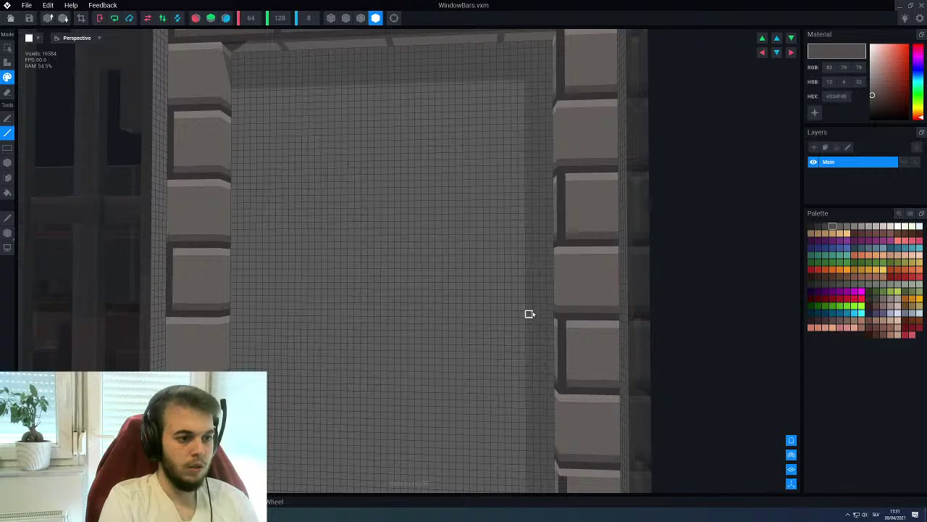
scroll(530, 314, "down", 3)
right_click_drag(530, 314, 389, 313)
scroll(388, 313, "up", 5)
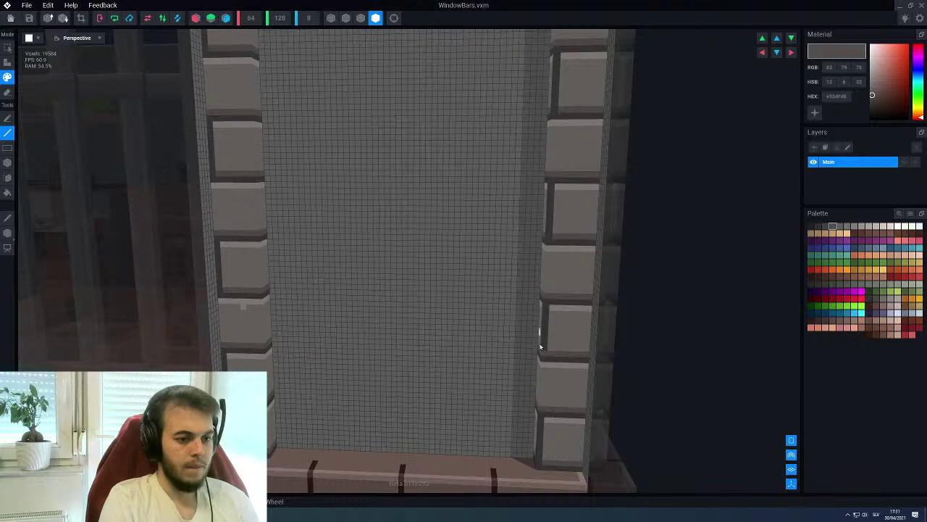
right_click_drag(540, 409, 448, 330)
scroll(447, 330, "up", 3)
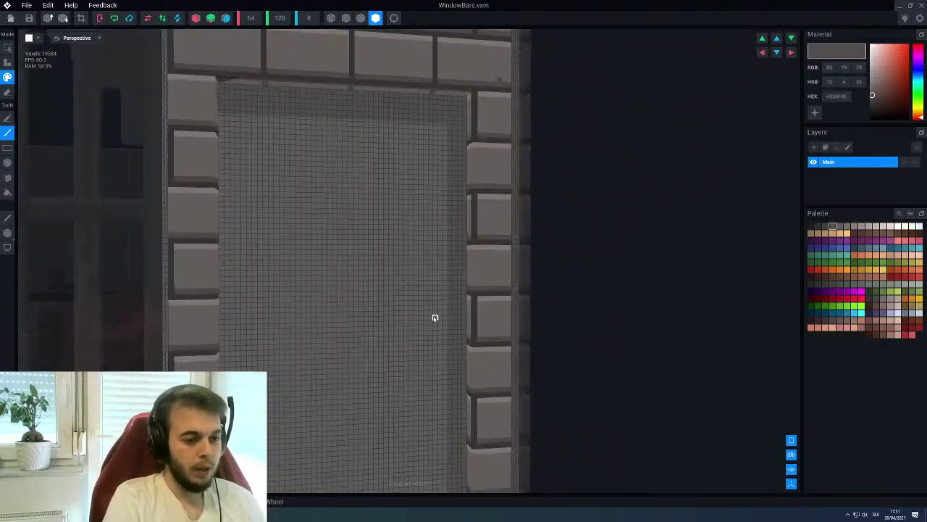
left_click(490, 275, "alt")
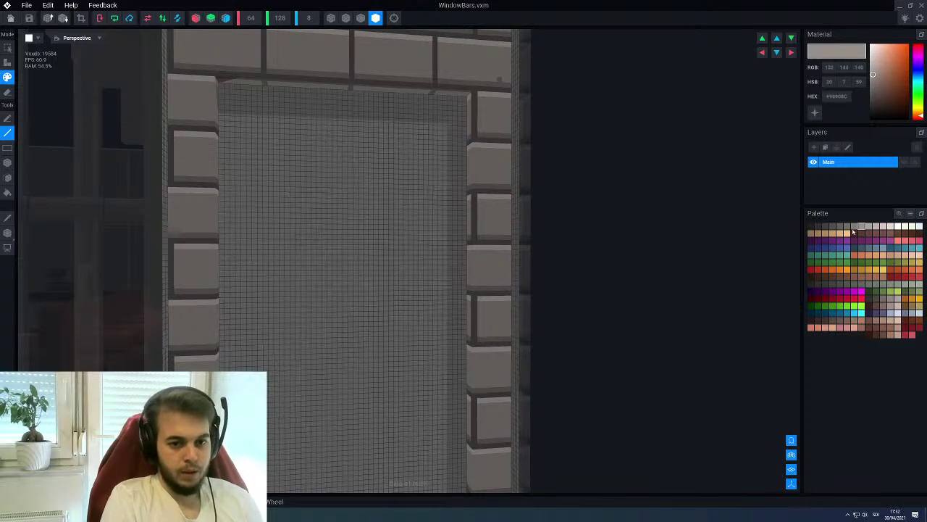
left_click(854, 226)
Sample the dark brown mortar, then settle on the pillar's grey colour
right_click_drag(478, 276, 376, 408)
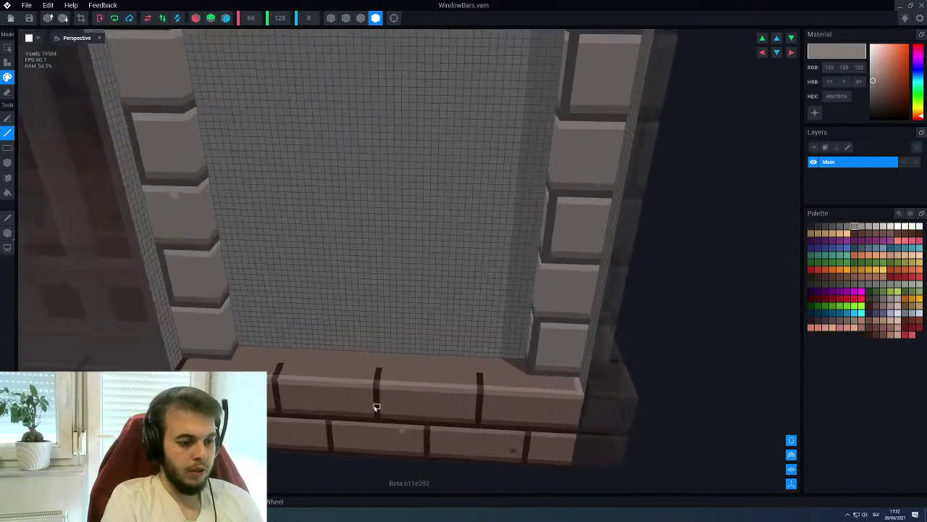
left_click(281, 367, "alt")
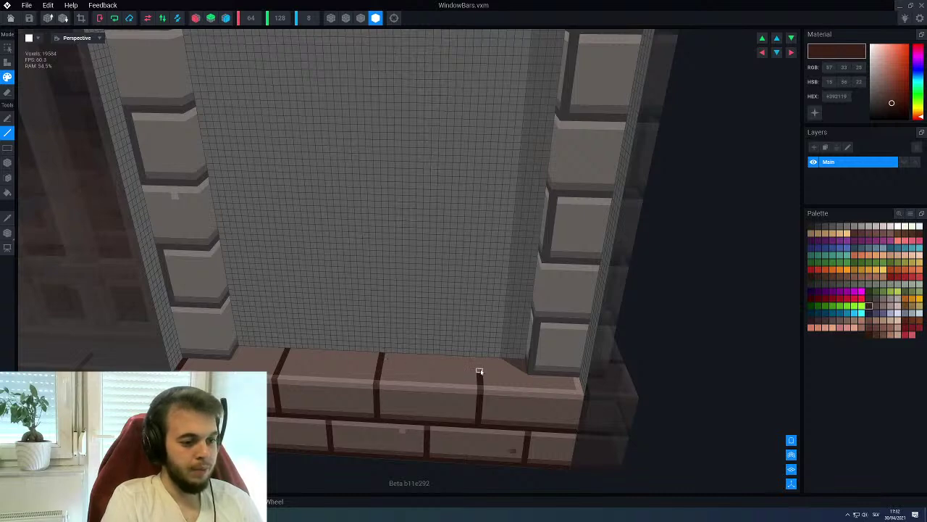
right_click_drag(379, 363, 362, 389)
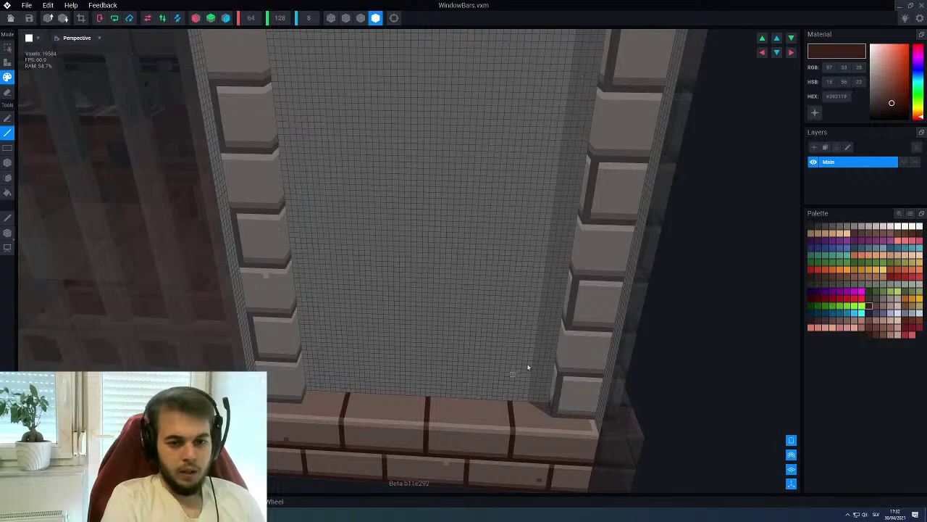
left_click(587, 256, "alt")
Add three grey box columns stretching from the bottom ledge to the panel top
key("2")
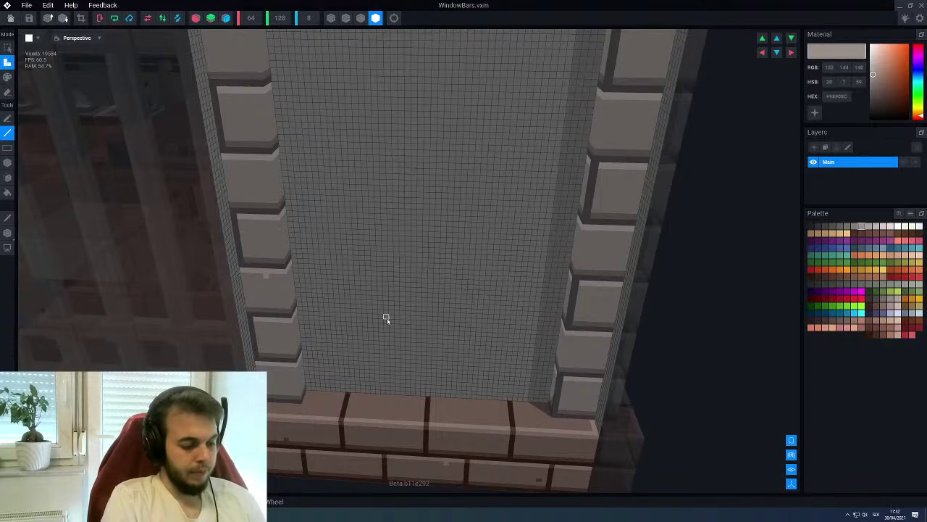
key("b")
right_click_drag(385, 318, 386, 317)
right_click_drag(355, 412, 349, 432)
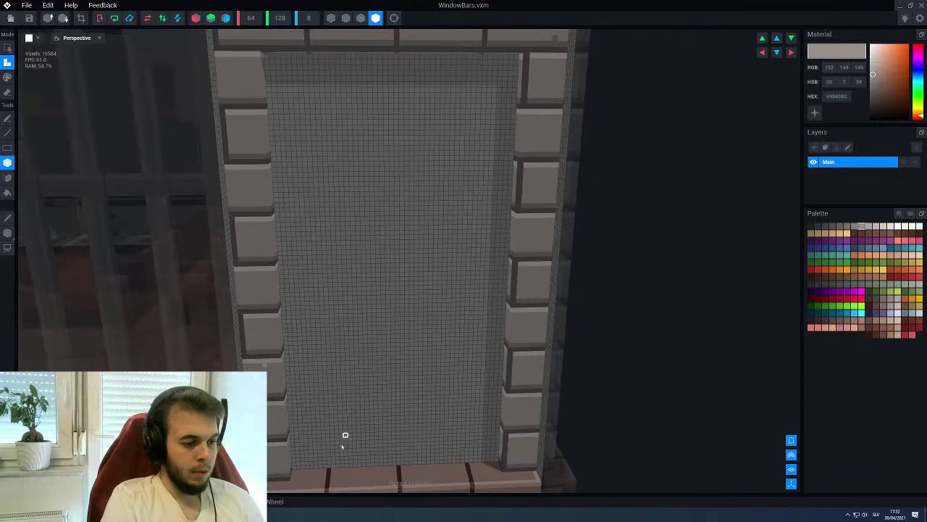
left_click_drag(326, 468, 315, 57)
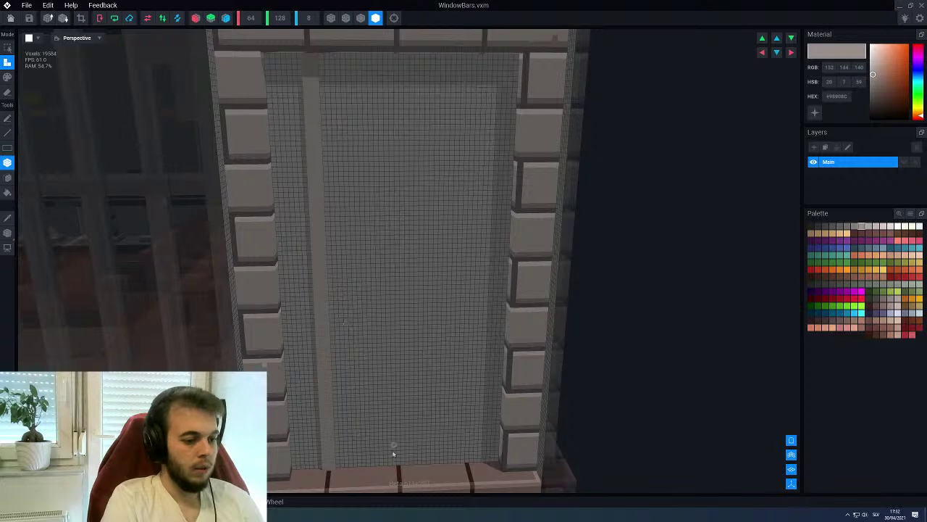
left_click_drag(395, 466, 403, 58)
left_click_drag(463, 464, 484, 58)
Place two more vertical grey bars on the panel, then restore box drawing mode
scroll(424, 182, "down", 5)
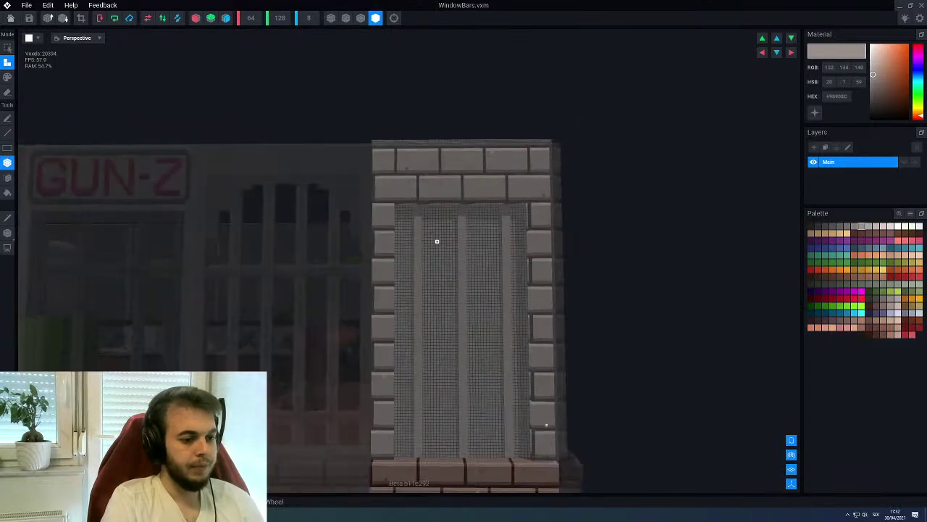
scroll(437, 238, "up", 5)
scroll(403, 268, "up", 2)
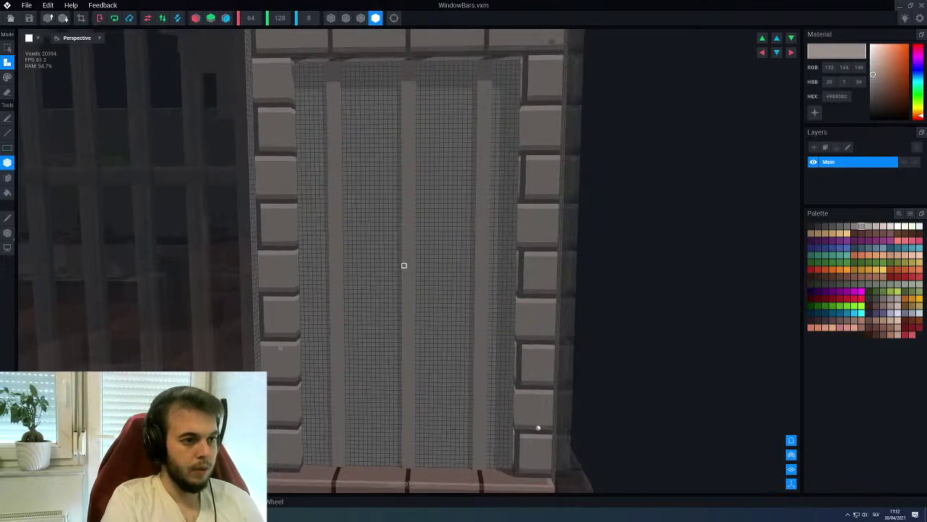
key("p")
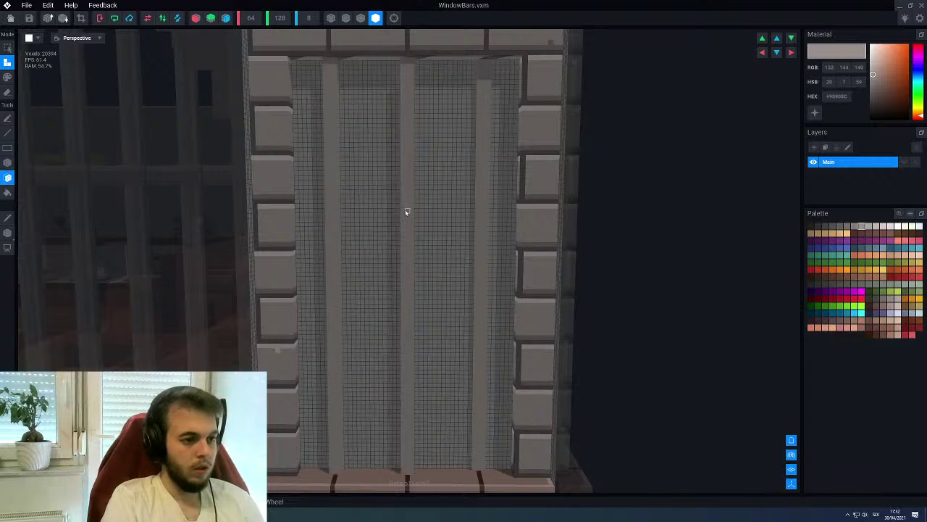
left_click(485, 215)
right_click_drag(485, 215, 441, 213)
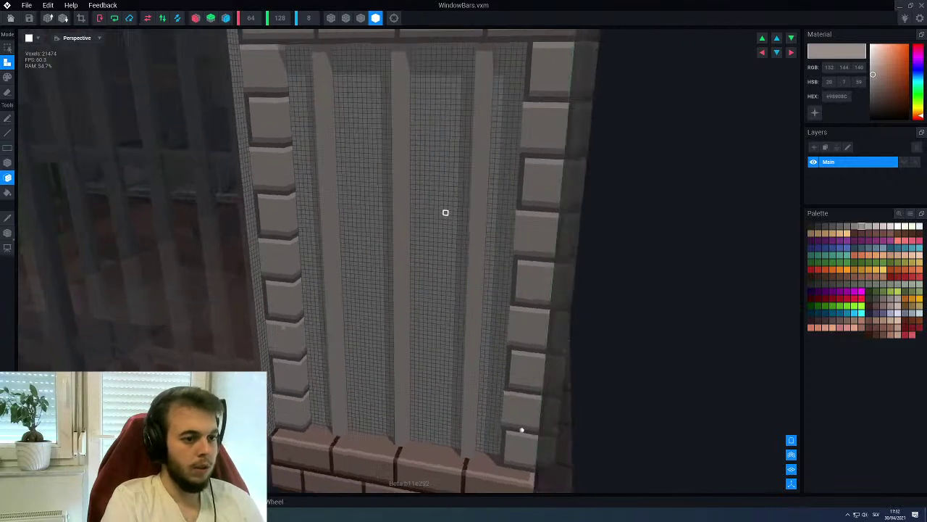
left_click(338, 192)
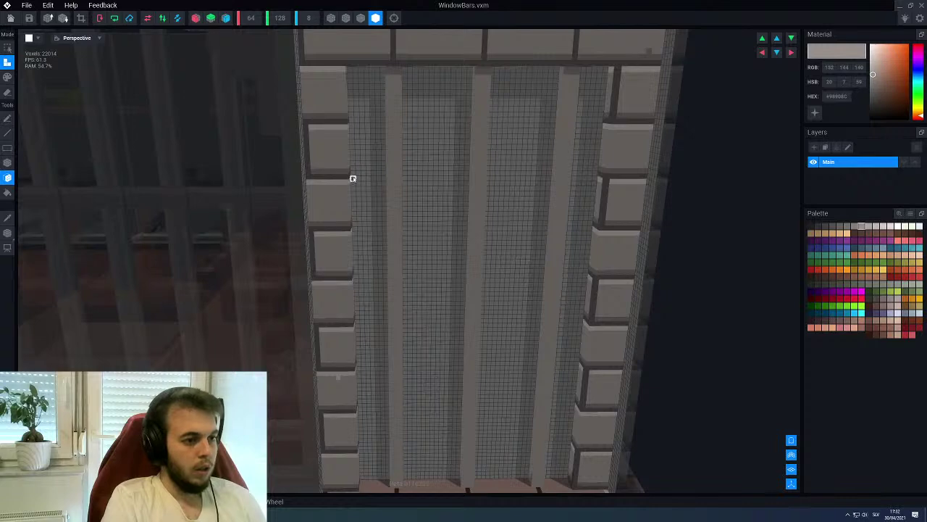
scroll(354, 178, "down", 2)
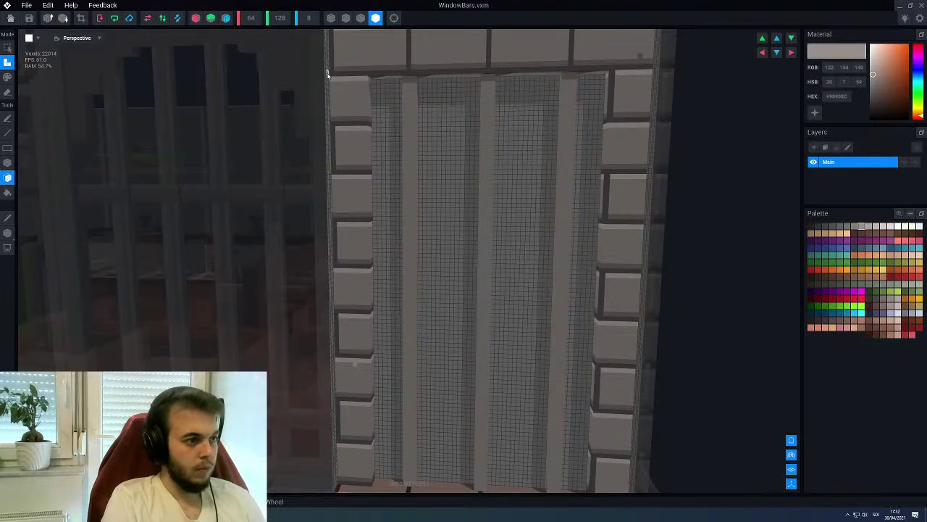
key("b")
left_click(361, 17)
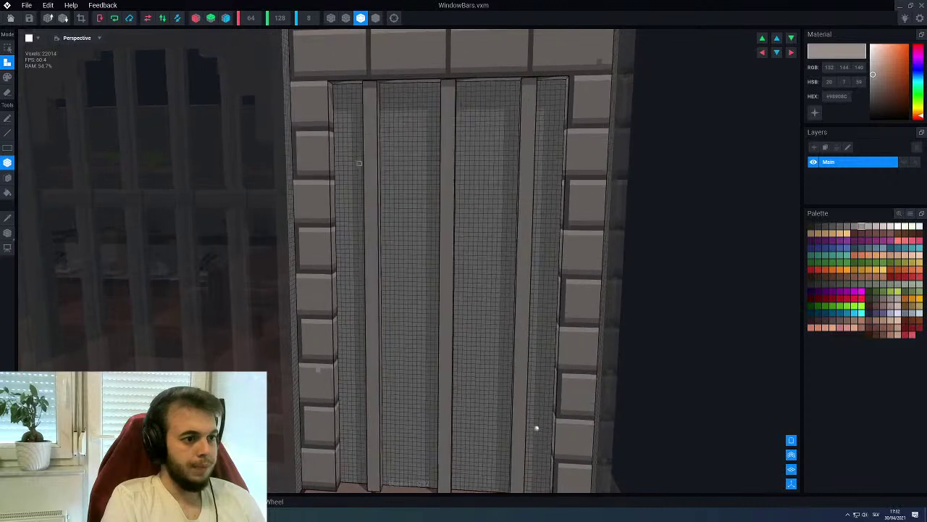
Draw three horizontal crossbars across the upper and middle parts of the vertical bars
scroll(356, 161, "up", 3)
left_click_drag(304, 98, 560, 111)
right_click_drag(493, 176, 302, 158)
left_click_drag(284, 133, 504, 147)
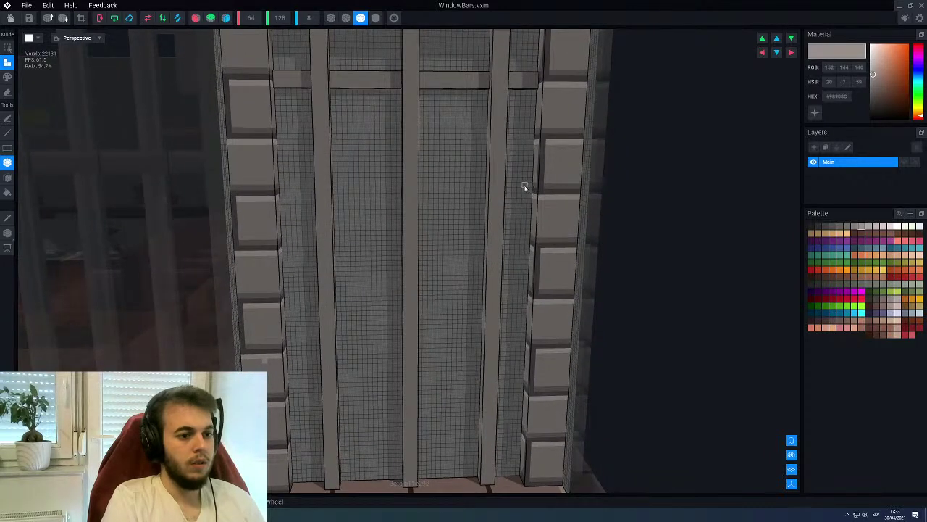
left_click_drag(529, 187, 284, 199)
scroll(306, 221, "down", 3)
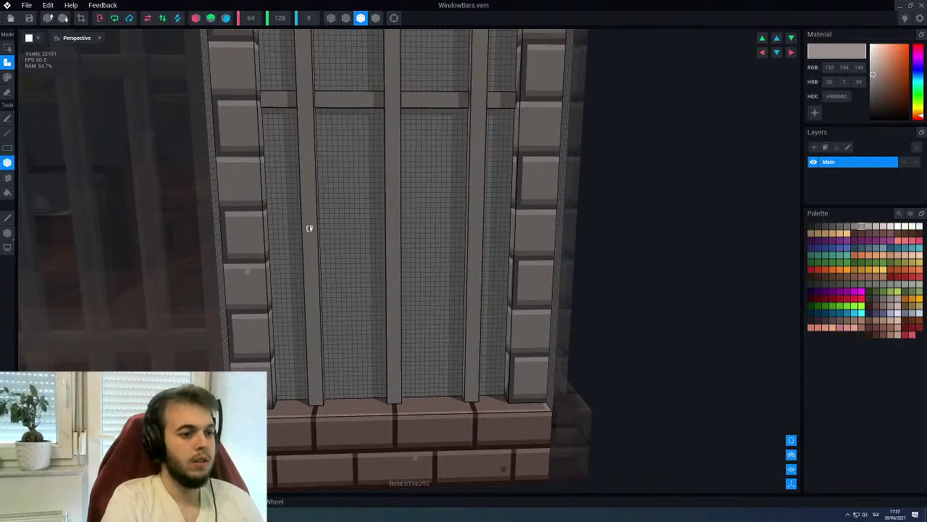
scroll(283, 157, "down", 2)
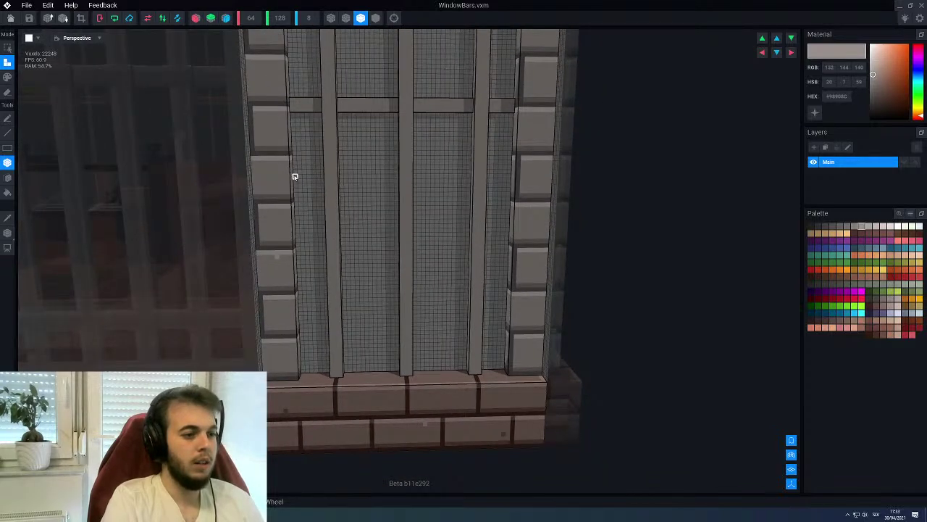
scroll(293, 174, "up", 2)
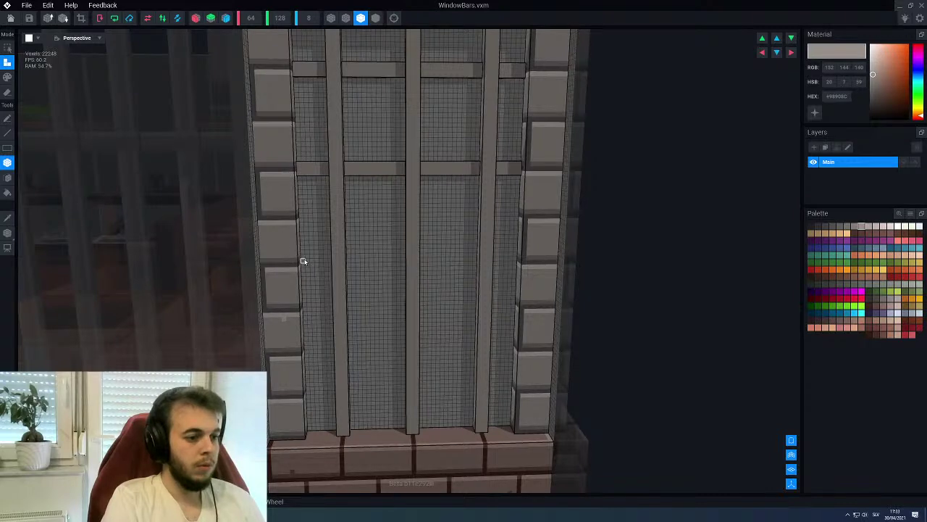
Add a lower crossbar, a bar near the bottom, and a voxel row along the bars' base
left_click_drag(334, 266, 513, 269)
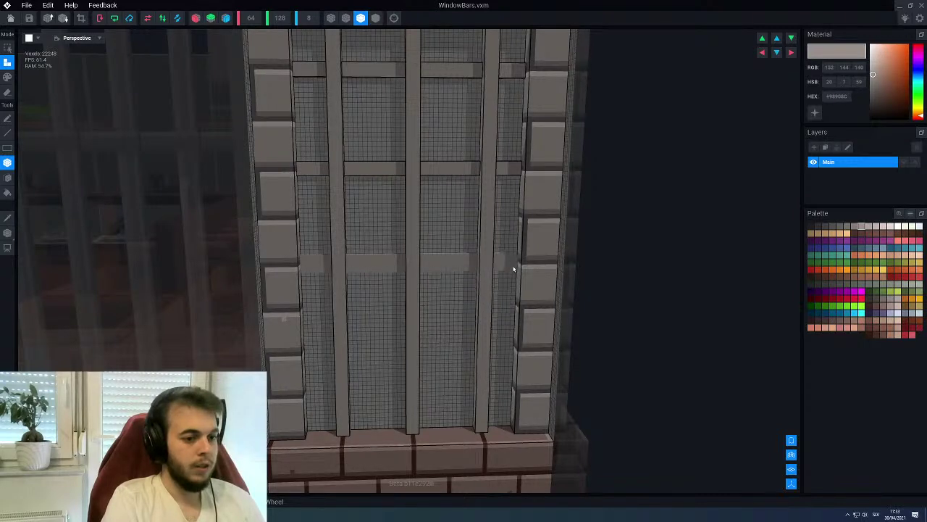
right_click_drag(416, 280, 388, 281)
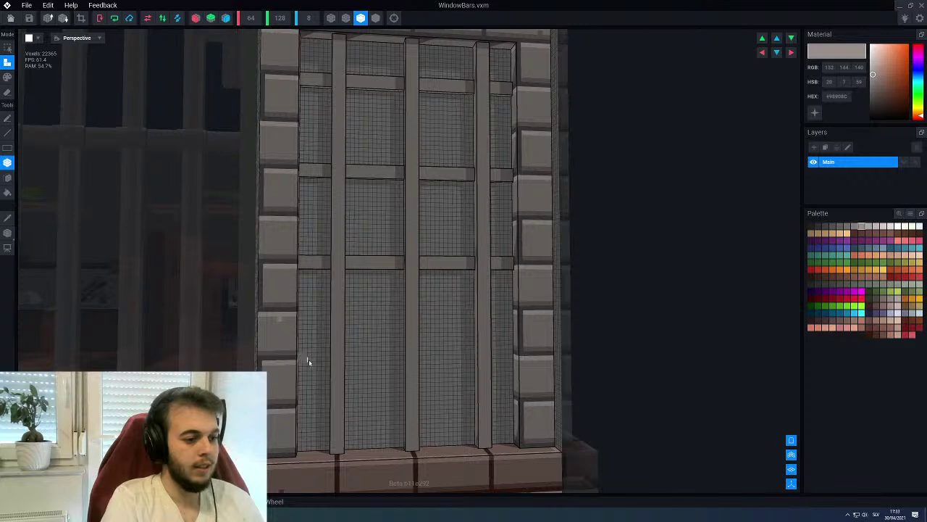
left_click_drag(305, 356, 511, 357)
right_click_drag(435, 378, 338, 313)
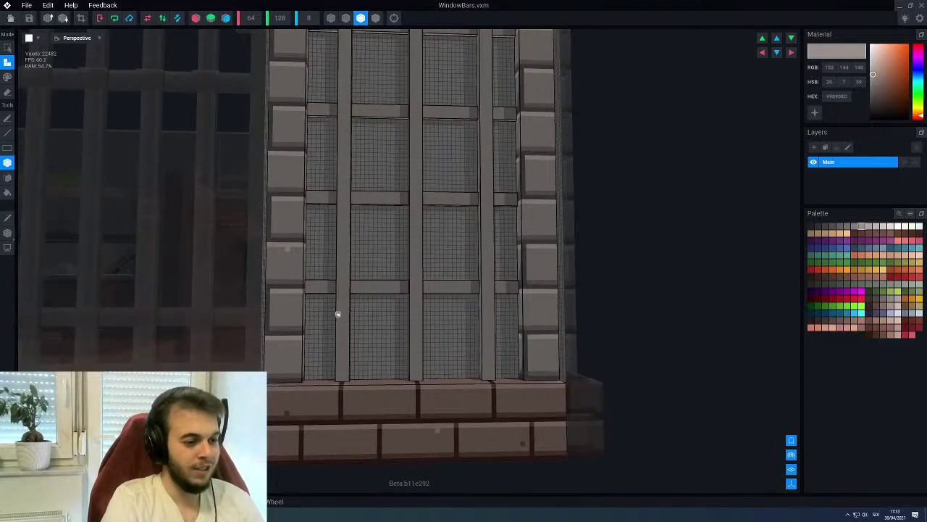
scroll(318, 336, "up", 2)
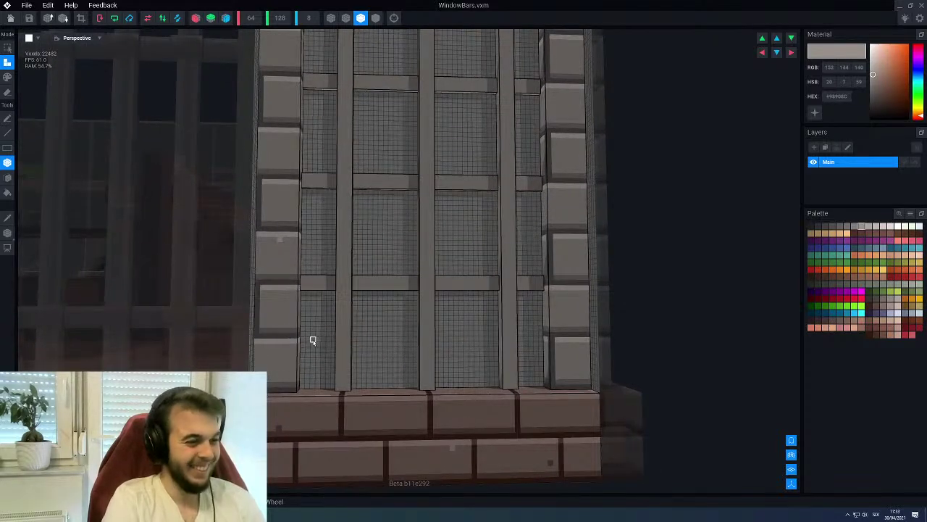
scroll(307, 335, "down", 3)
mouse_move(321, 307)
right_mouse_down()
mouse_move(329, 295)
mouse_move(328, 305)
right_mouse_up()
scroll(325, 316, "up", 5)
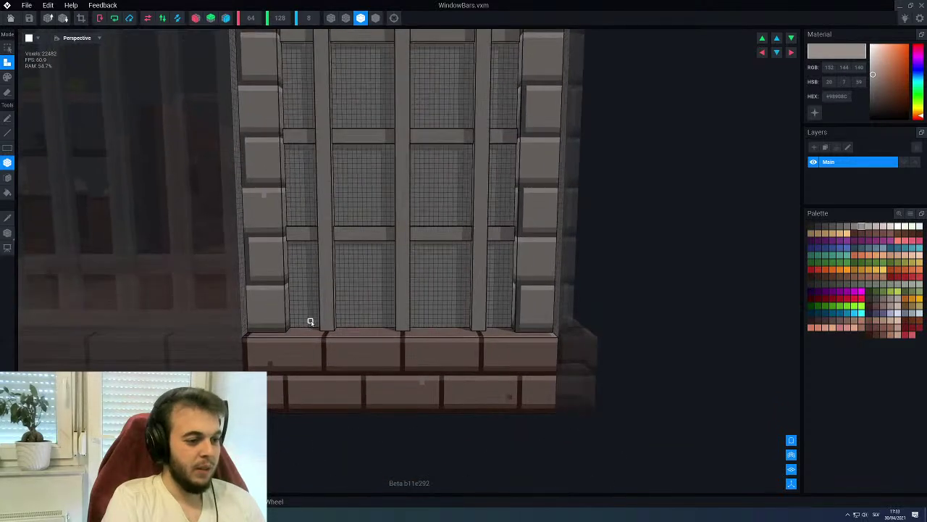
mouse_move(282, 328)
left_mouse_down()
mouse_move(547, 325)
mouse_move(535, 323)
left_mouse_up()
scroll(447, 276, "down", 3)
right_click_drag(535, 323, 432, 279)
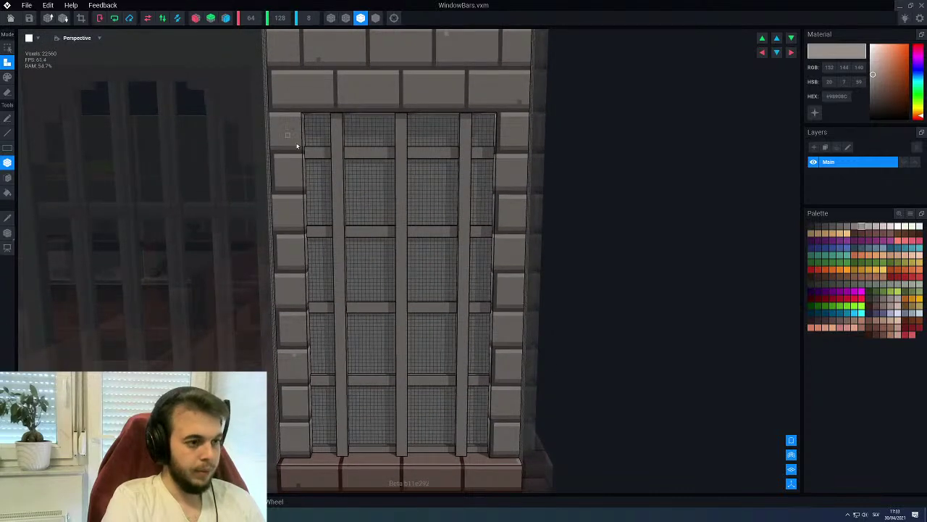
Repaint the upper, middle, lower and bottom horizontal bars
left_click_drag(309, 150, 492, 155)
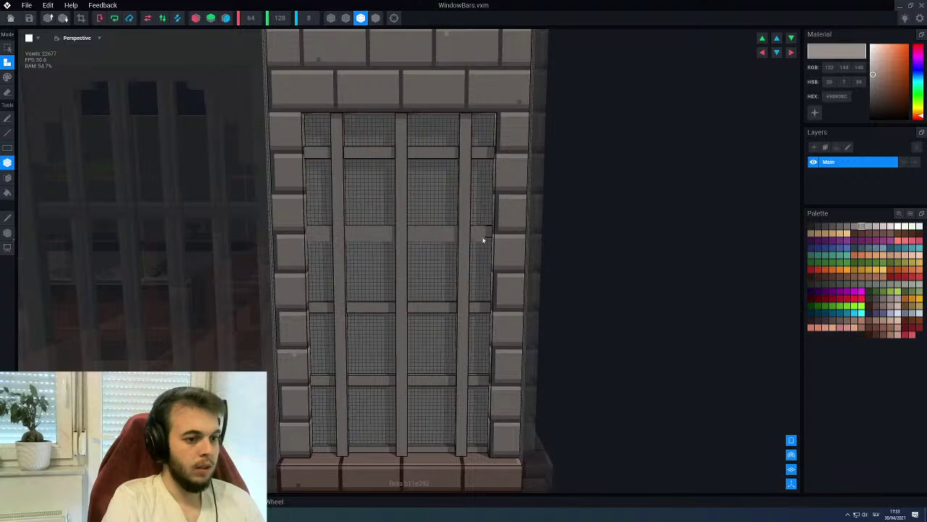
middle_click_drag(423, 271, 347, 214)
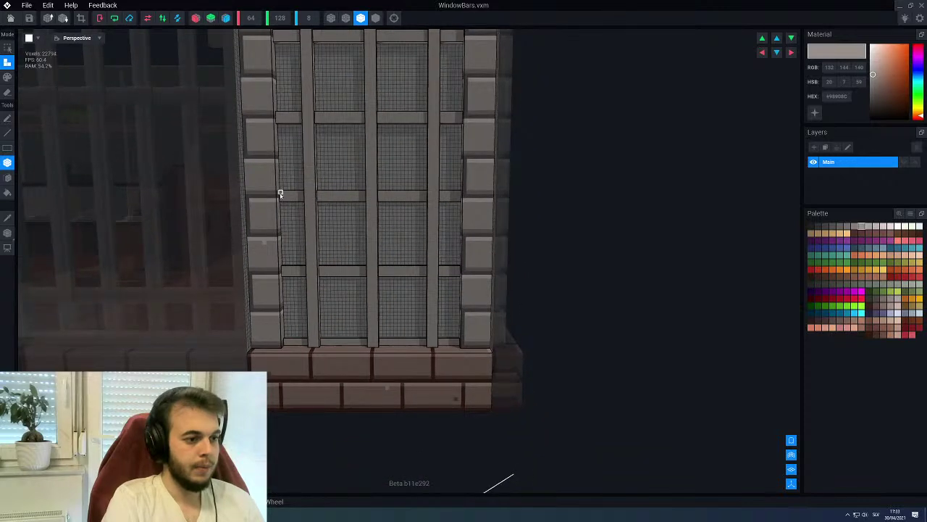
left_click_drag(281, 195, 457, 204)
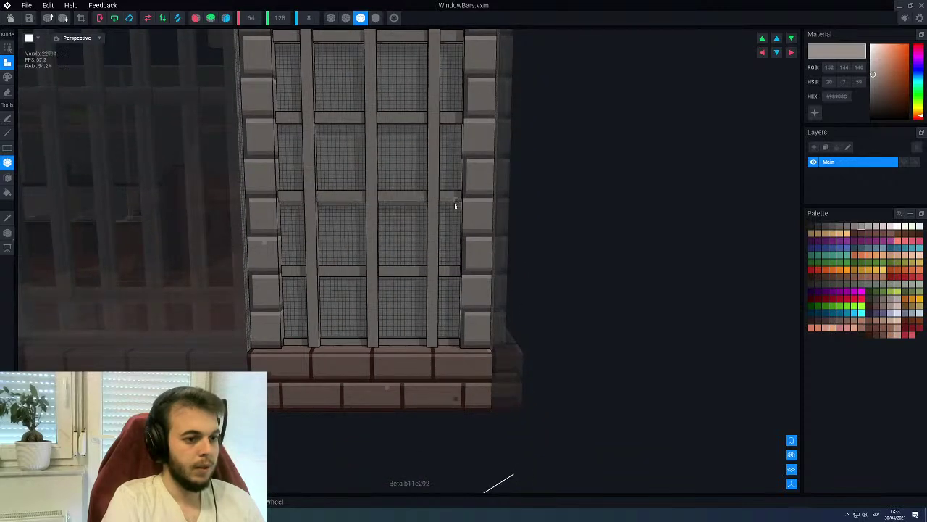
left_click_drag(284, 270, 454, 277)
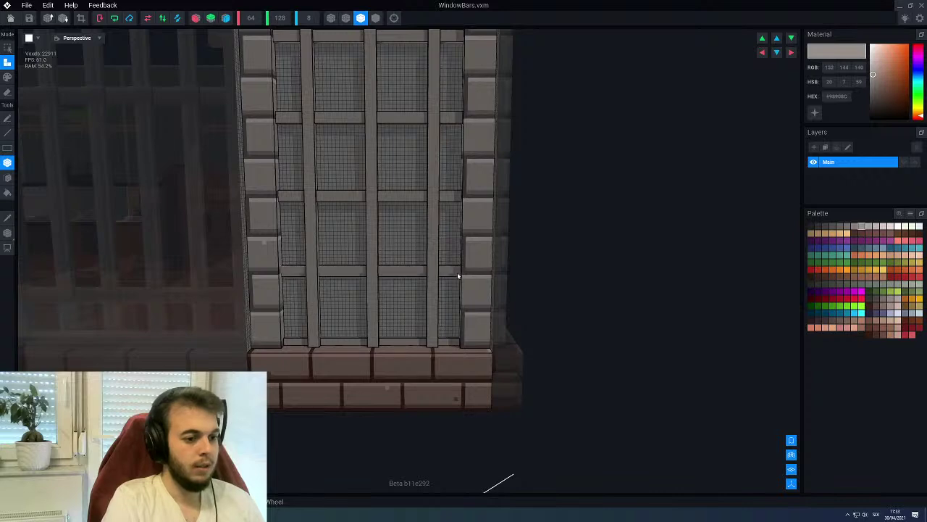
left_click_drag(284, 341, 451, 349)
Close the WindowBars editor, choosing Yes to save its changes
scroll(424, 307, "down", 5)
right_click_drag(369, 263, 355, 240)
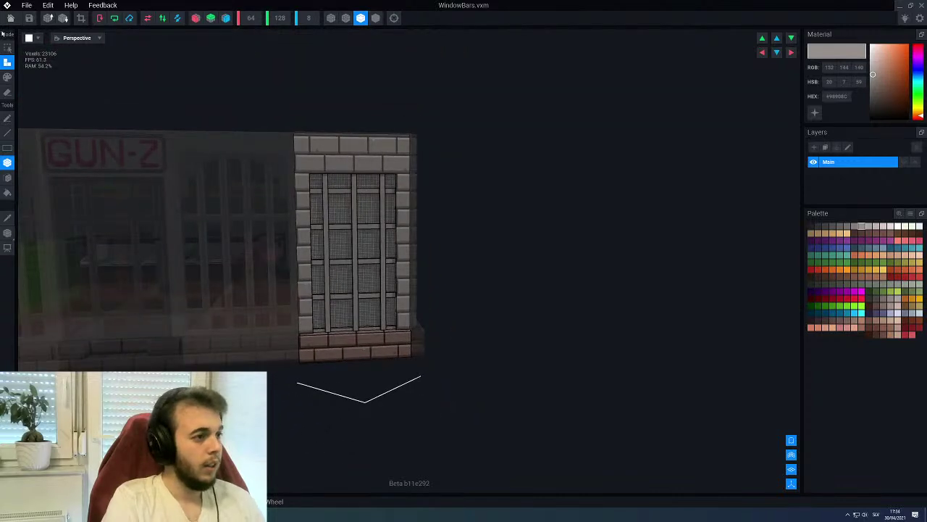
left_click(11, 18)
left_click(398, 167)
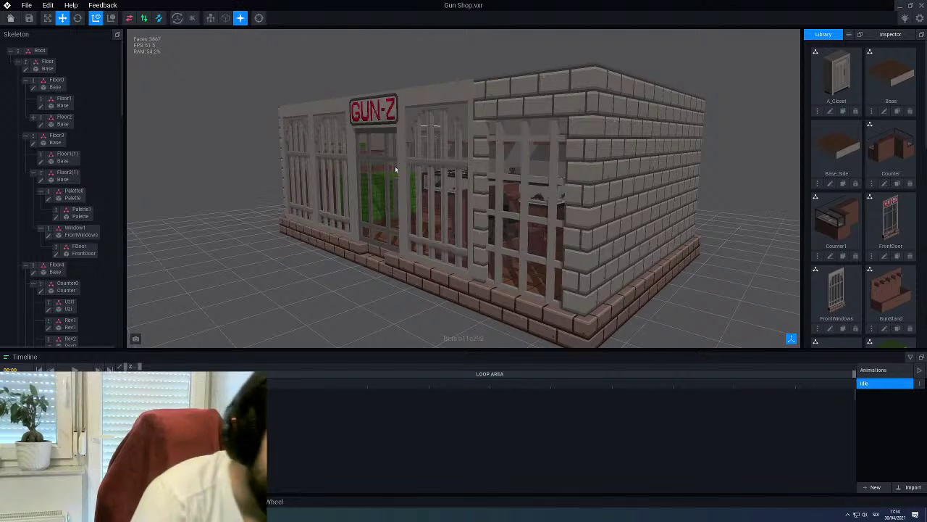
Select Window2 and replace its FrontWindows model with WindowBars from the Library
right_click_drag(395, 168, 454, 157)
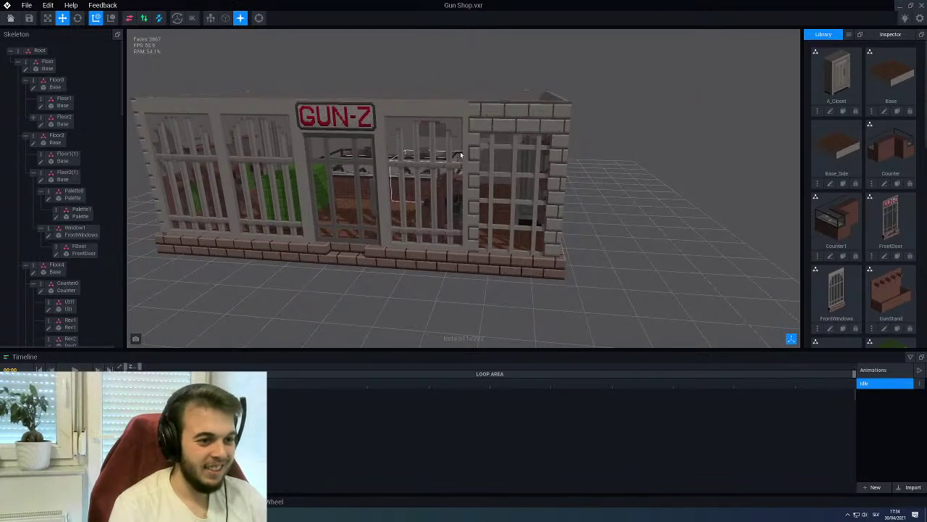
left_click(461, 154)
scroll(858, 163, "down", 3)
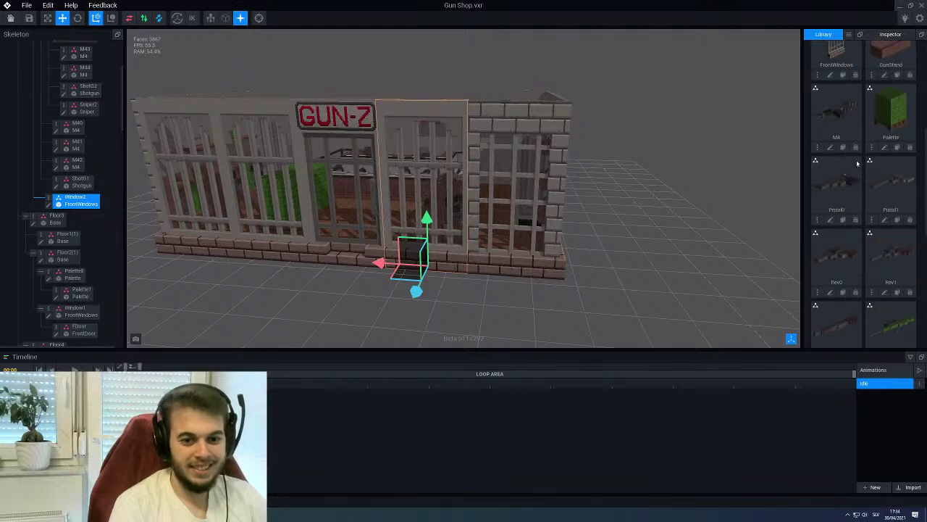
scroll(858, 163, "down", 5)
left_click_drag(836, 300, 70, 208)
scroll(307, 311, "down", 3)
mouse_move(362, 244)
right_mouse_down()
mouse_move(341, 223)
mouse_move(371, 237)
right_mouse_up()
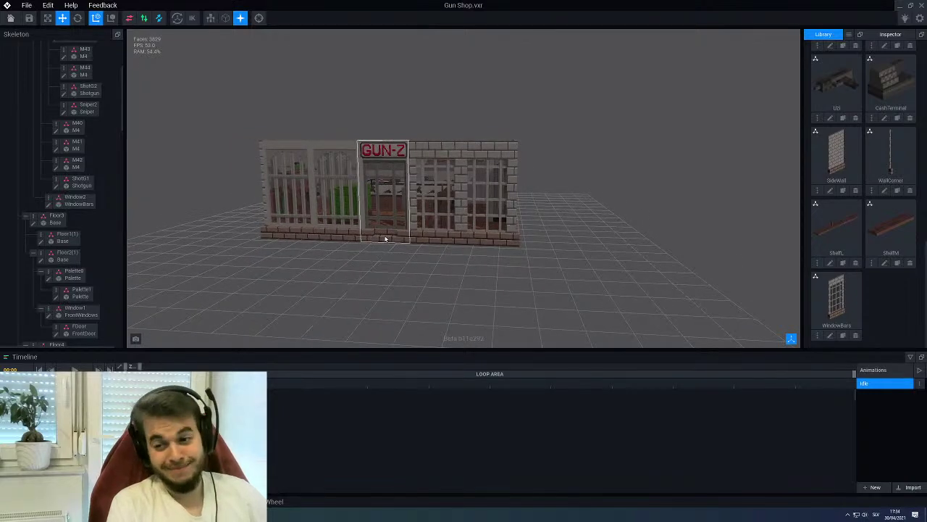
Inspect the shop from an angled view and open the WindowBars model for editing
right_click_drag(414, 234, 457, 214)
scroll(458, 213, "up", 5)
scroll(451, 199, "up", 3)
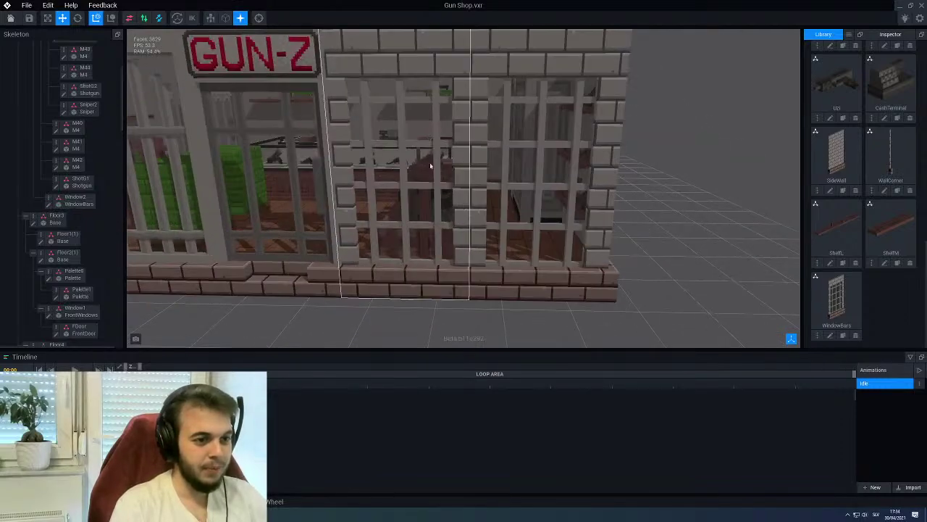
right_click_drag(467, 120, 600, 254)
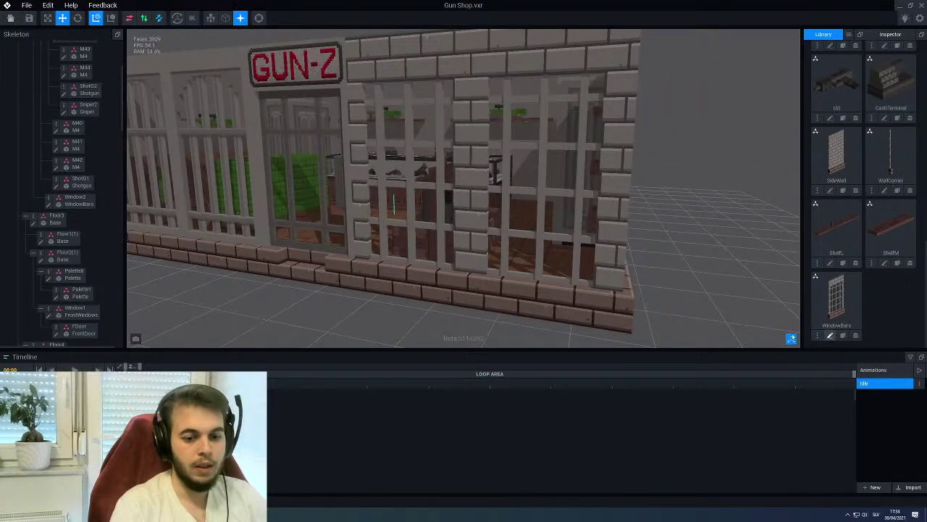
left_click(830, 335)
Orbit around the WindowBars model to inspect the bar lattice from front and angled views
scroll(427, 161, "up", 5)
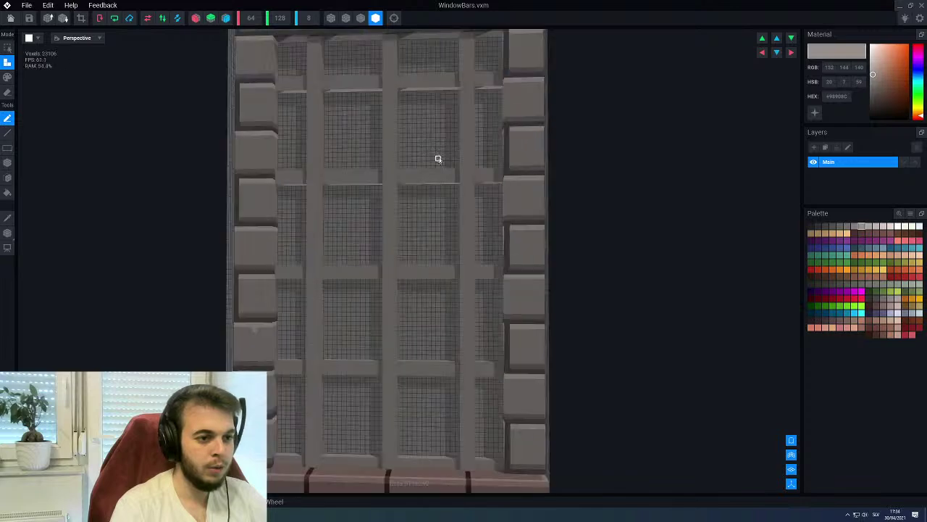
scroll(438, 159, "down", 5)
right_click_drag(447, 159, 387, 235)
right_click_drag(405, 158, 290, 226)
scroll(317, 174, "down", 3)
scroll(290, 226, "up", 2)
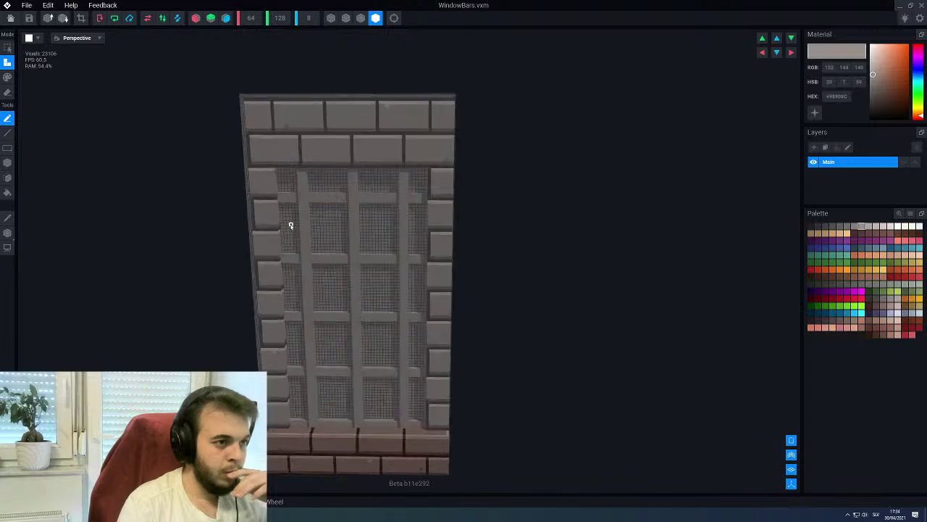
left_click(361, 18)
scroll(321, 257, "up", 3)
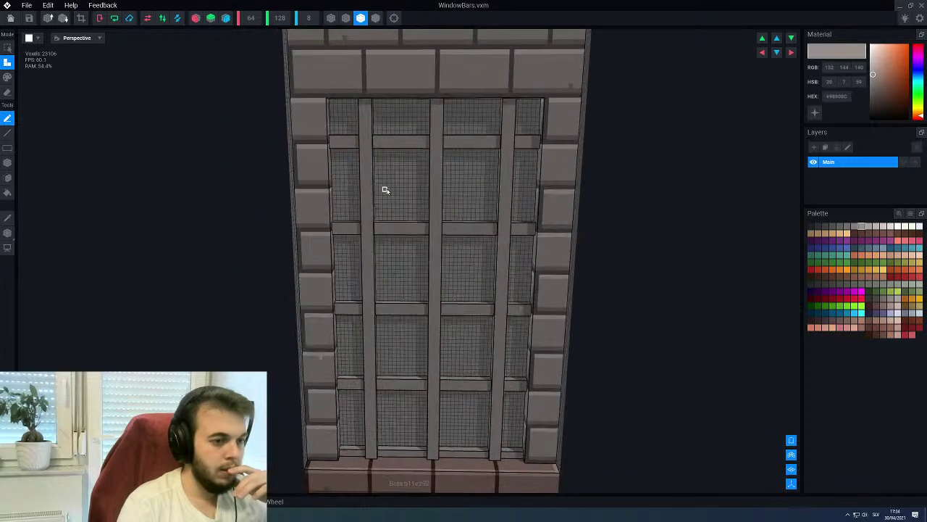
right_click_drag(386, 193, 383, 189)
scroll(359, 126, "up", 2)
key("alt")
right_click_drag(353, 200, 353, 150)
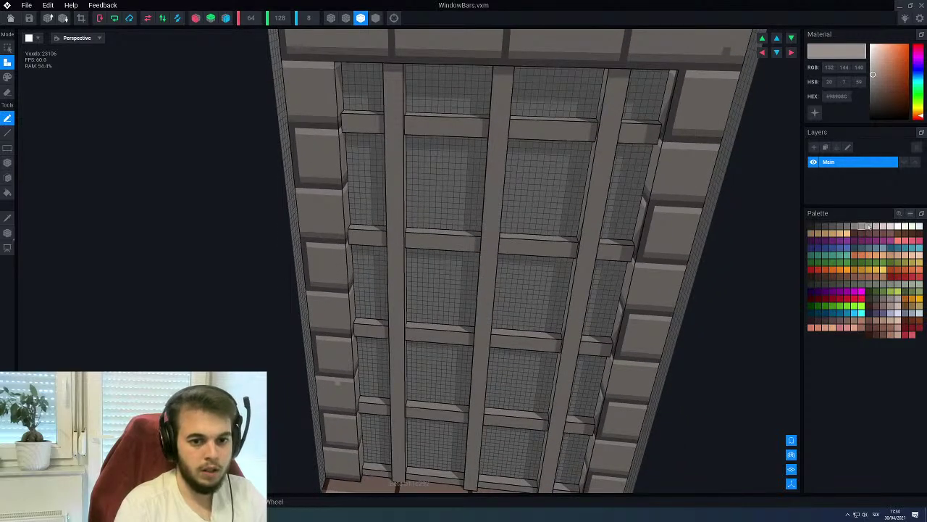
Pick a light grey palette colour and switch to Paint mode
left_click(869, 227)
key("2")
mouse_move(538, 249)
right_mouse_down()
mouse_move(490, 256)
mouse_move(403, 182)
right_mouse_up()
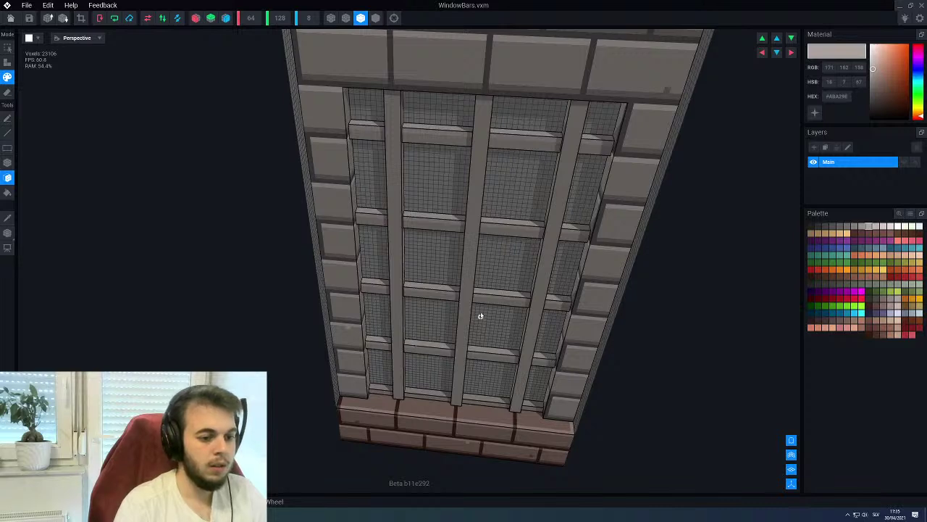
Paint the lower bar segments light grey and the upper crossbars darker grey
scroll(480, 320, "up", 3)
left_click_drag(405, 388, 543, 404)
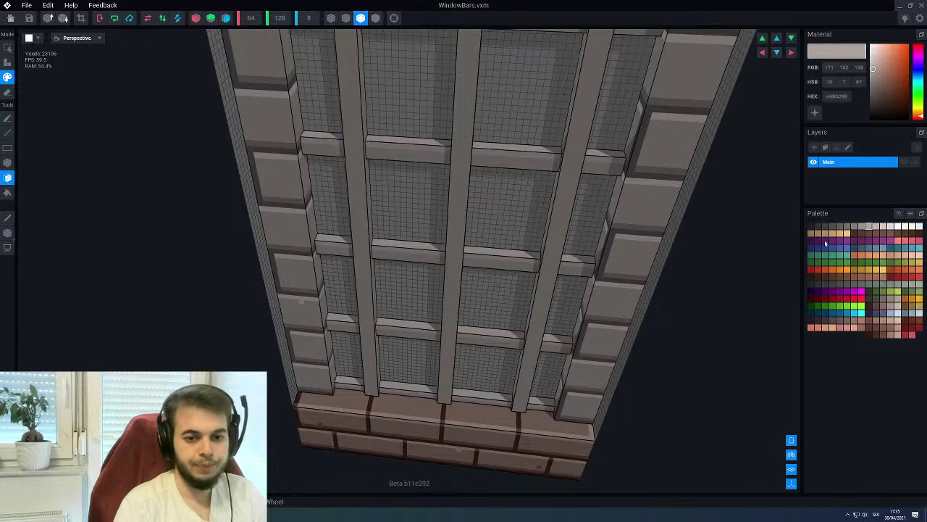
left_click(852, 227)
right_click_drag(669, 263, 394, 171)
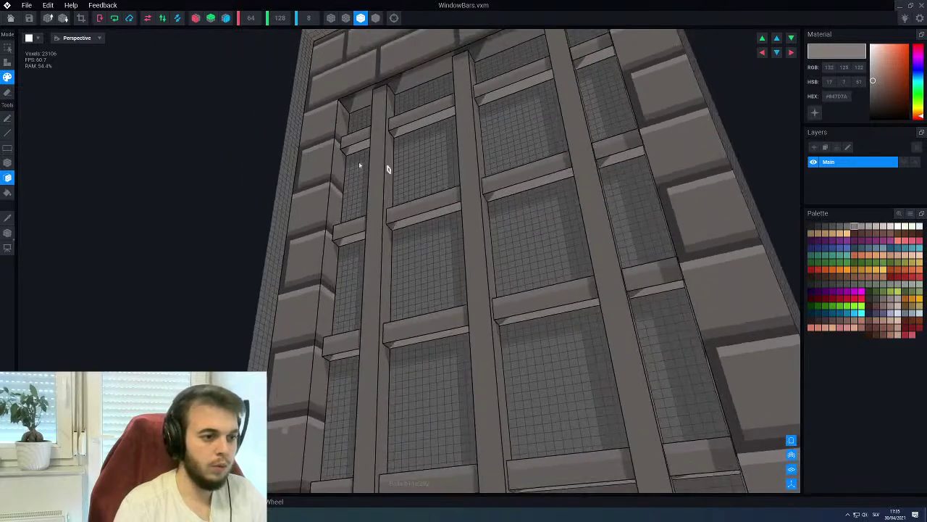
left_click(418, 131)
left_click(541, 79)
left_click(591, 66)
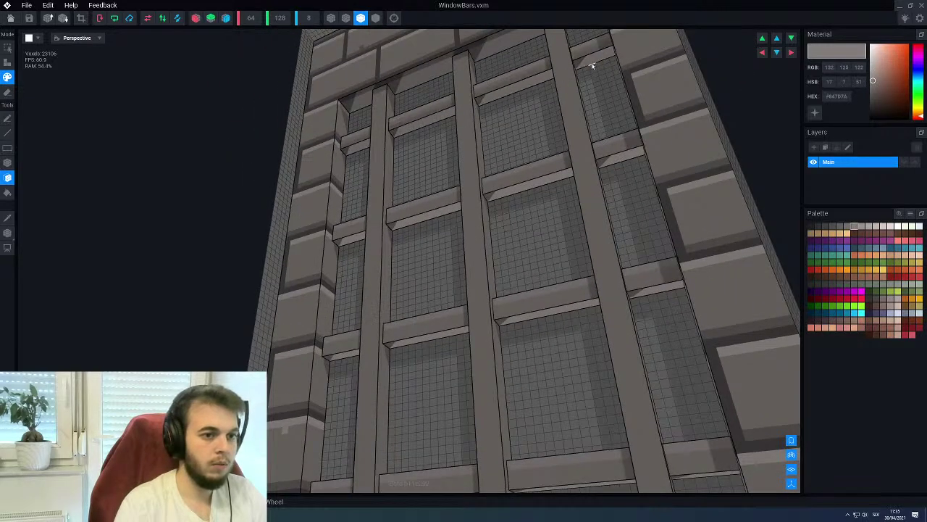
left_click(519, 187)
left_click(439, 211)
Paint the lower and bottom crossbars darker grey
mouse_move(359, 293)
right_mouse_down()
mouse_move(373, 238)
mouse_move(352, 285)
right_mouse_up()
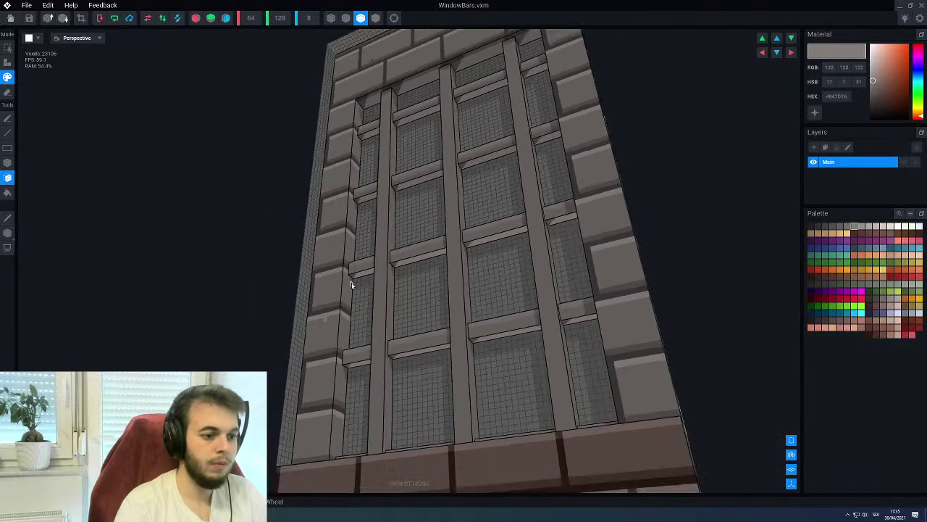
left_click(422, 259)
left_click(502, 237)
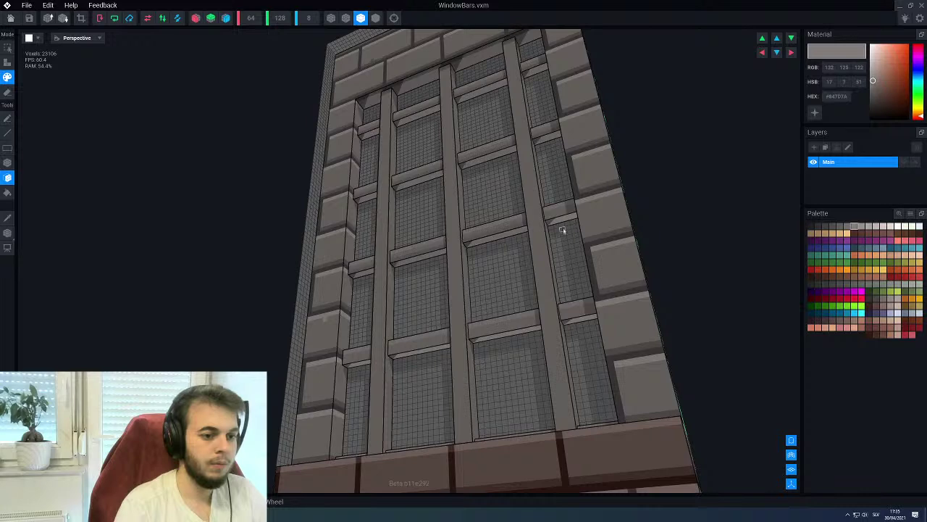
left_click(538, 328)
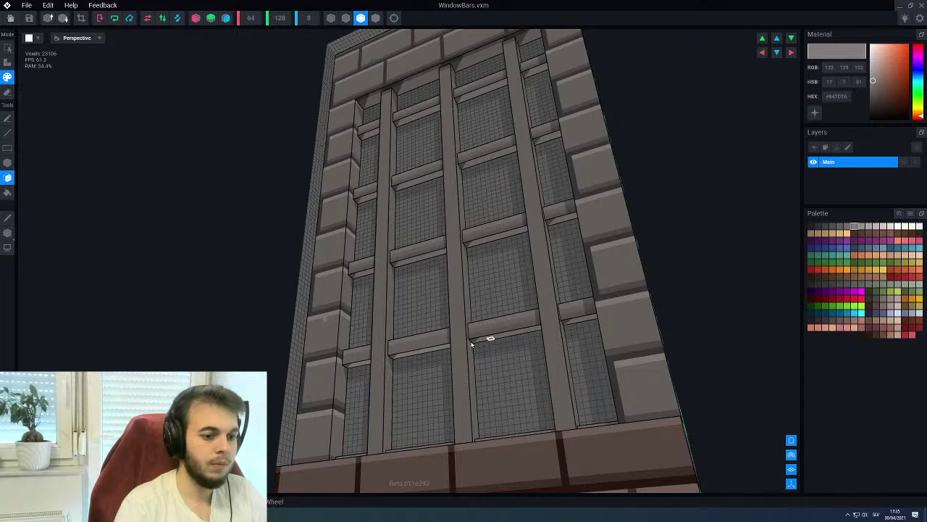
Close the WindowBars editor to bring up the save prompt
scroll(386, 345, "down", 10)
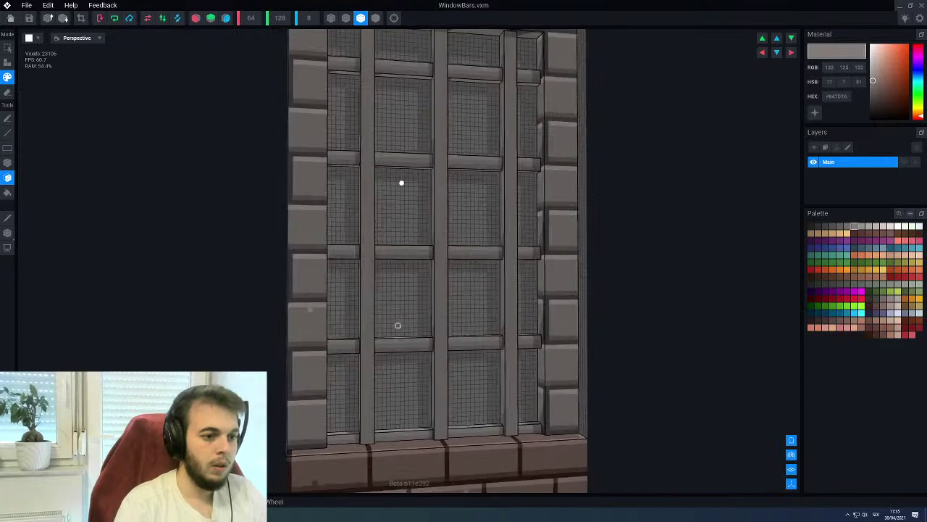
right_click_drag(405, 217, 311, 247)
double_click(7, 5)
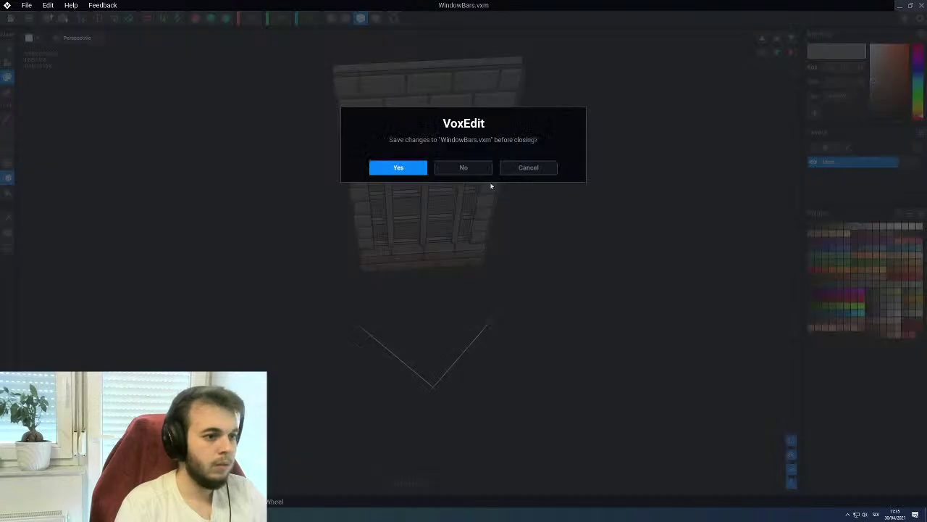
Save WindowBars and swap the front shop window (Window1) to the WindowBars model
left_click(398, 167)
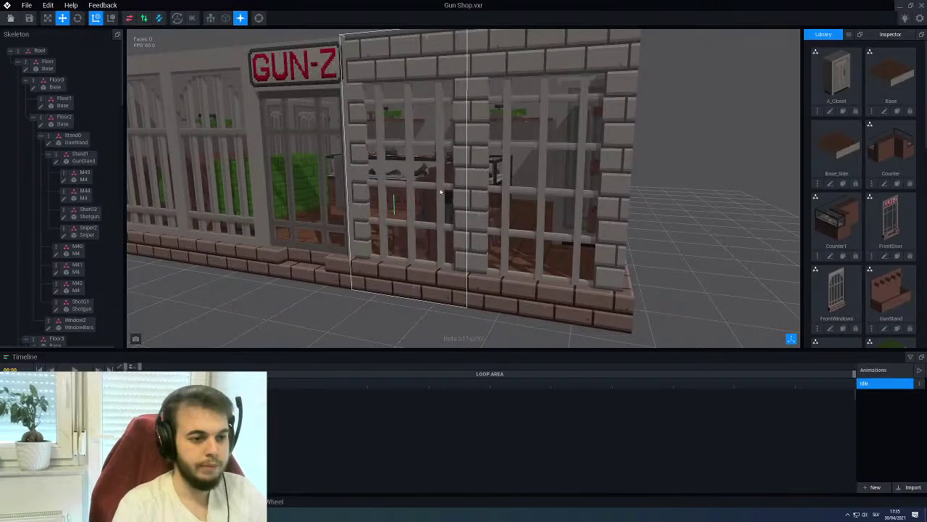
scroll(437, 192, "down", 5)
right_click_drag(438, 192, 425, 175)
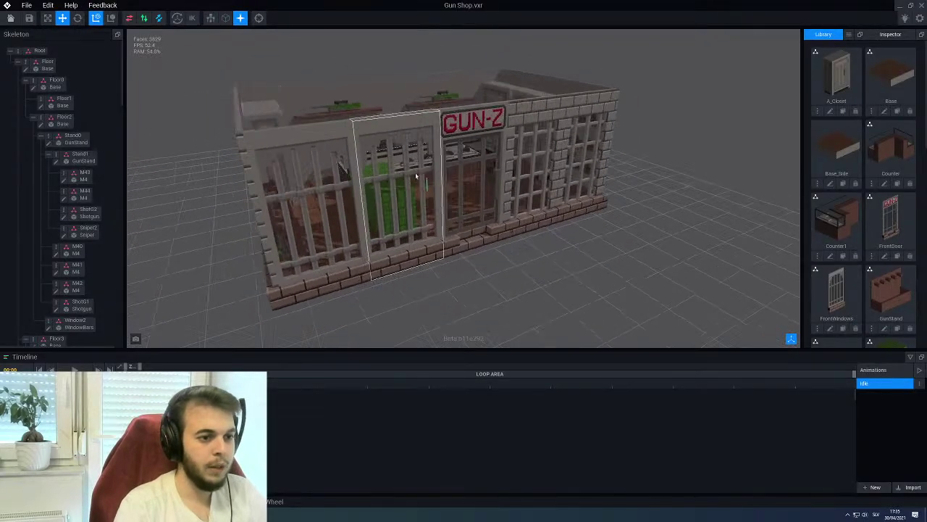
left_click(405, 158)
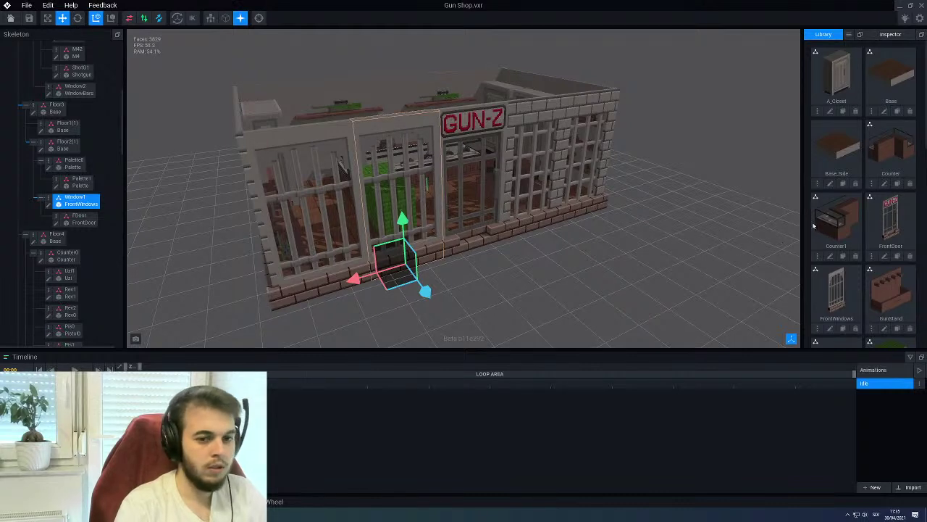
scroll(862, 221, "down", 8)
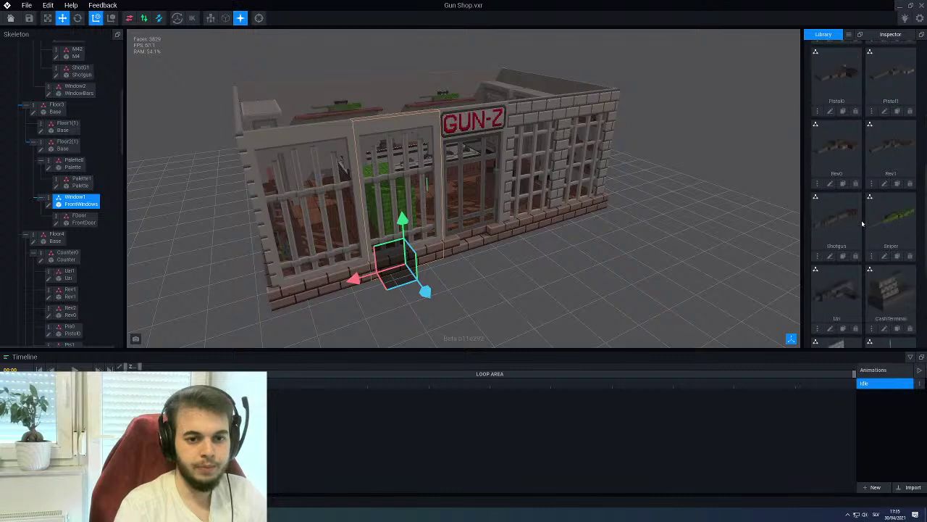
scroll(863, 224, "down", 3)
left_click_drag(835, 299, 78, 202)
Make the left front window, Window0, use the WindowBars model too
left_click(297, 147)
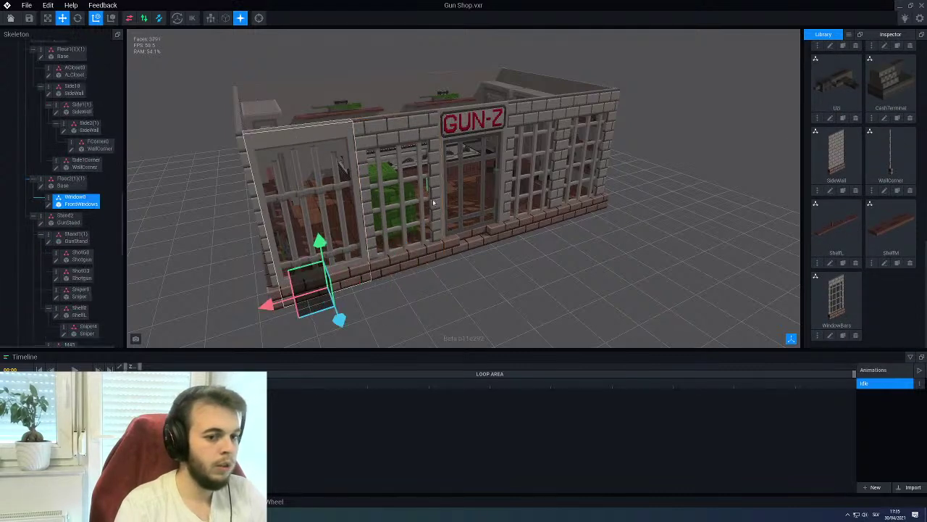
left_click_drag(835, 299, 89, 207)
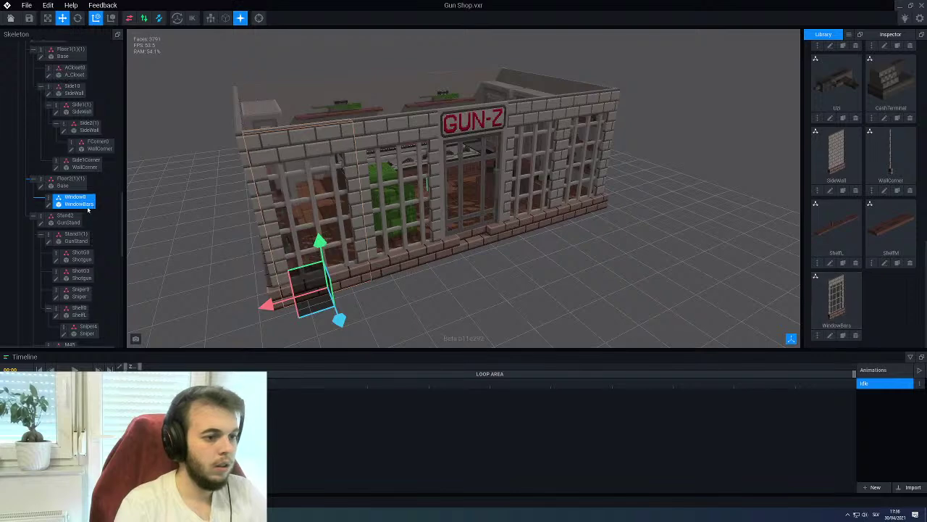
left_click(444, 270)
scroll(437, 271, "down", 3)
right_click_drag(437, 271, 377, 261)
scroll(410, 207, "up", 3)
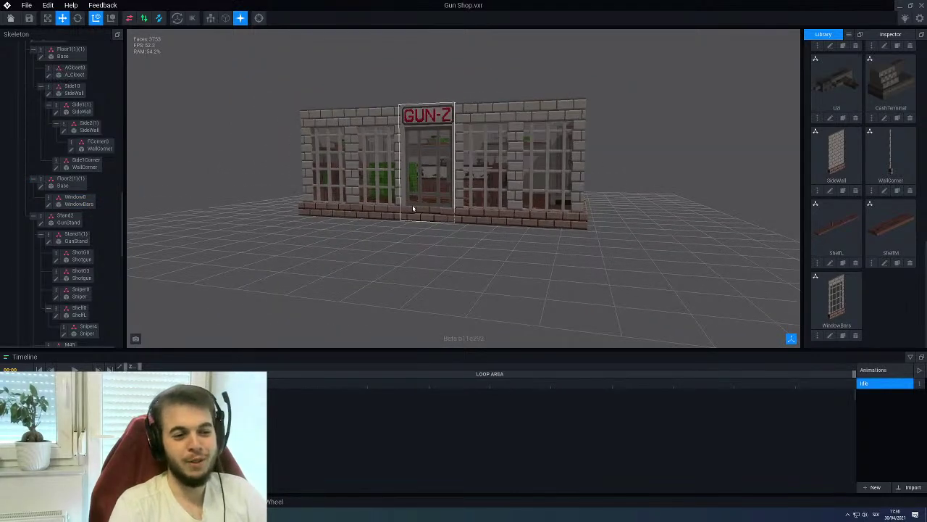
scroll(413, 209, "up", 3)
right_click_drag(412, 209, 416, 181)
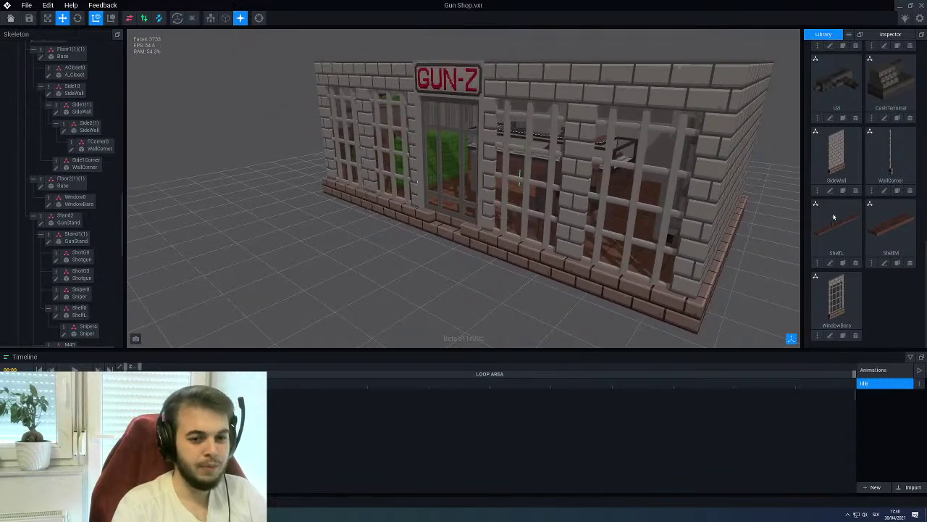
Drag a FrontWindows copy toward the scene and orbit to a frontal view of the shop
scroll(842, 219, "up", 5)
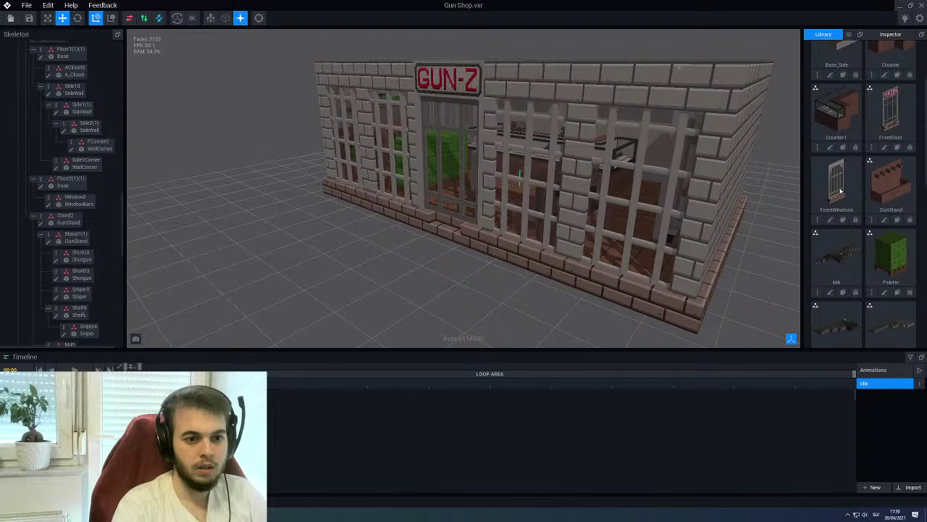
left_click_drag(840, 191, 506, 247)
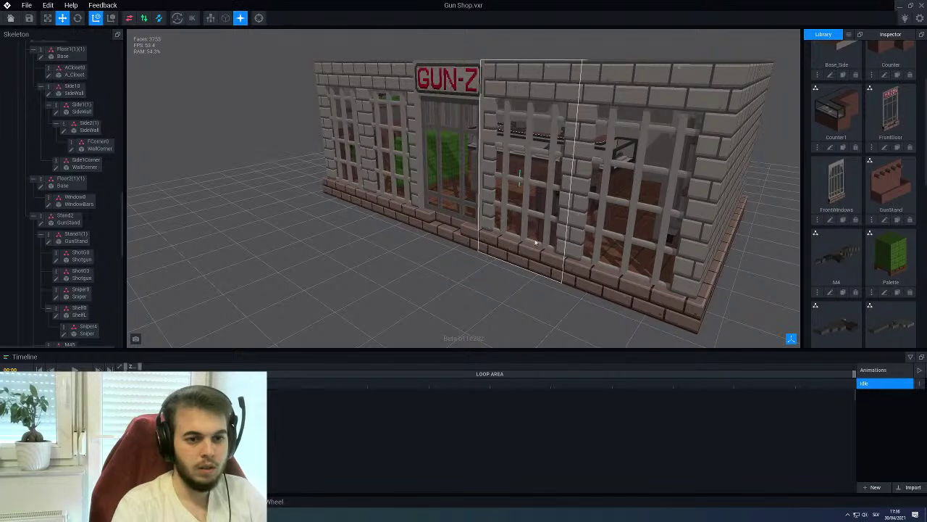
right_click_drag(520, 177, 501, 246)
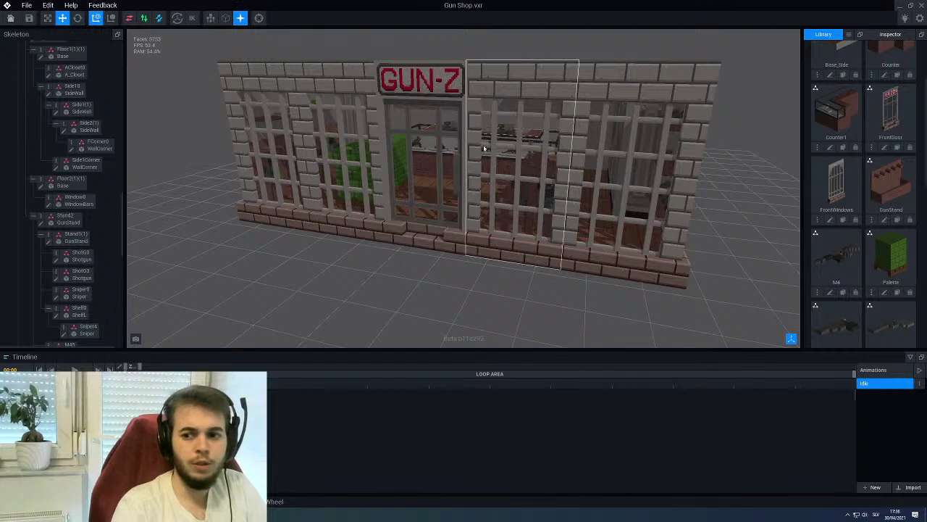
right_click_drag(552, 139, 602, 156)
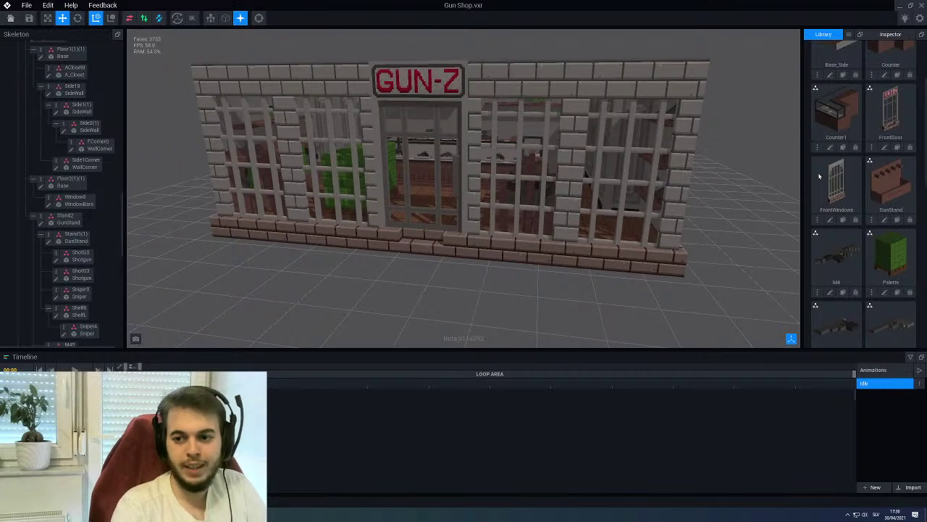
scroll(500, 163, "down", 3)
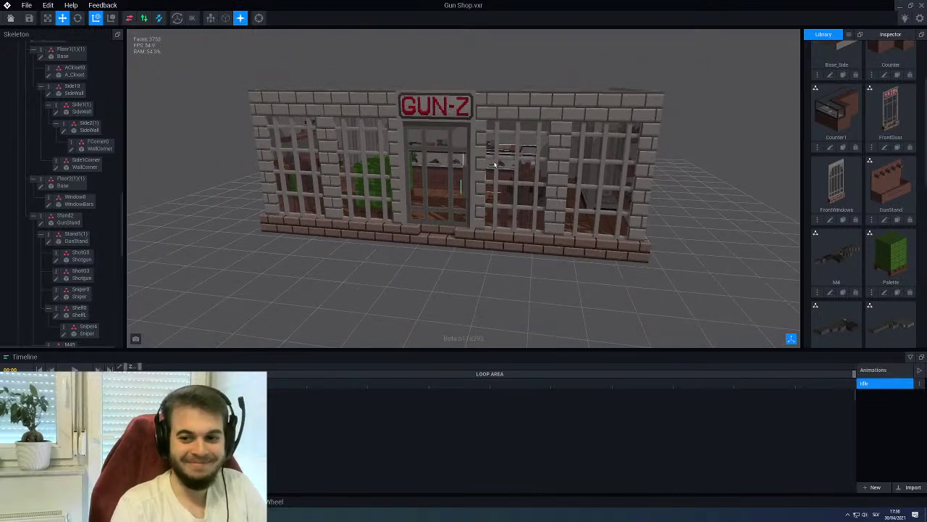
right_click_drag(495, 165, 464, 168)
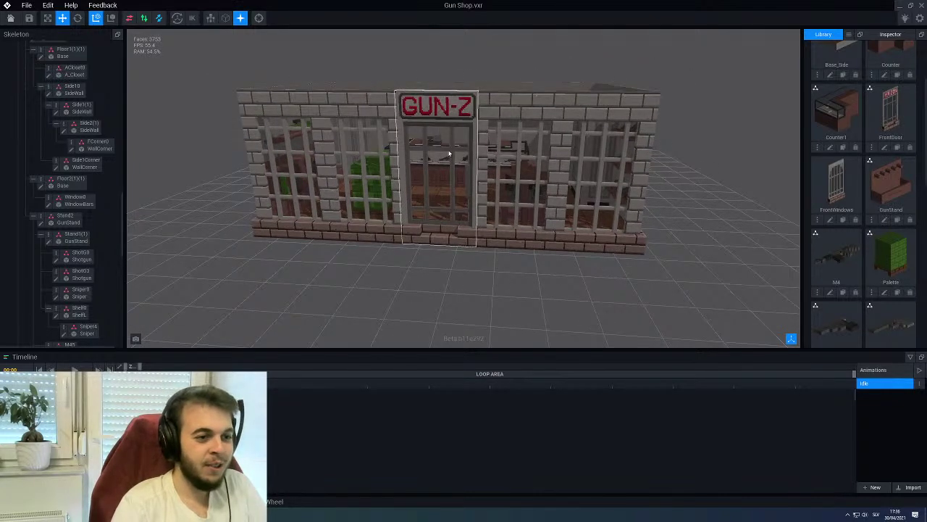
scroll(450, 153, "up", 4)
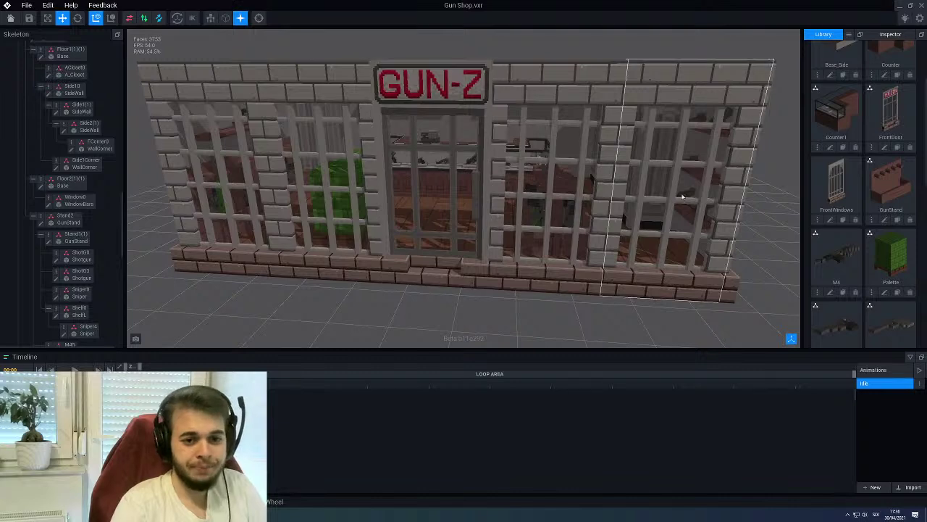
scroll(870, 145, "up", 2)
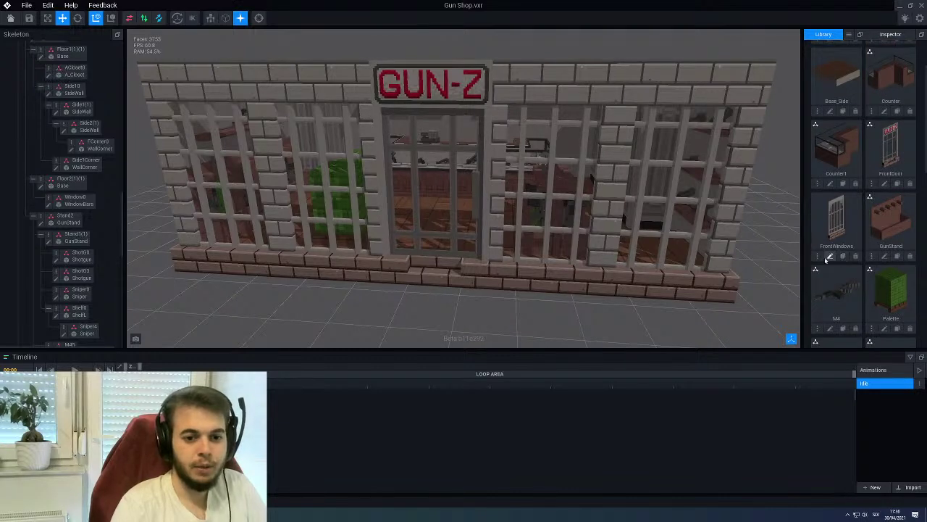
Delete the FrontWindows asset from the library, confirming with Yes
left_click(855, 257)
left_click(411, 171)
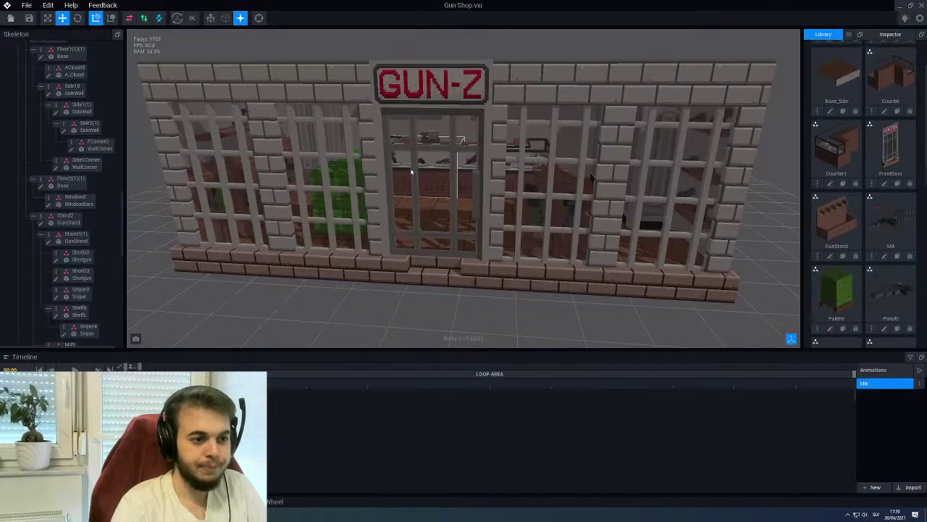
scroll(884, 161, "down", 5)
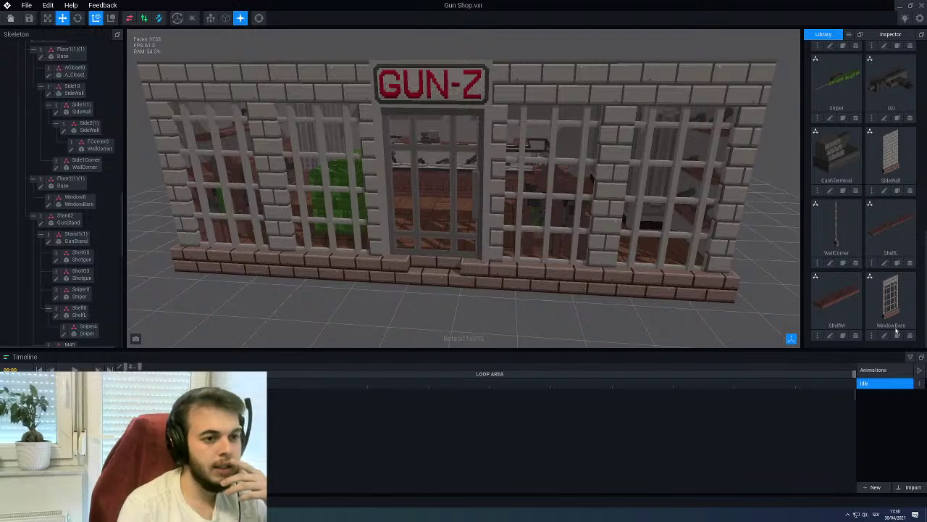
left_click(485, 142)
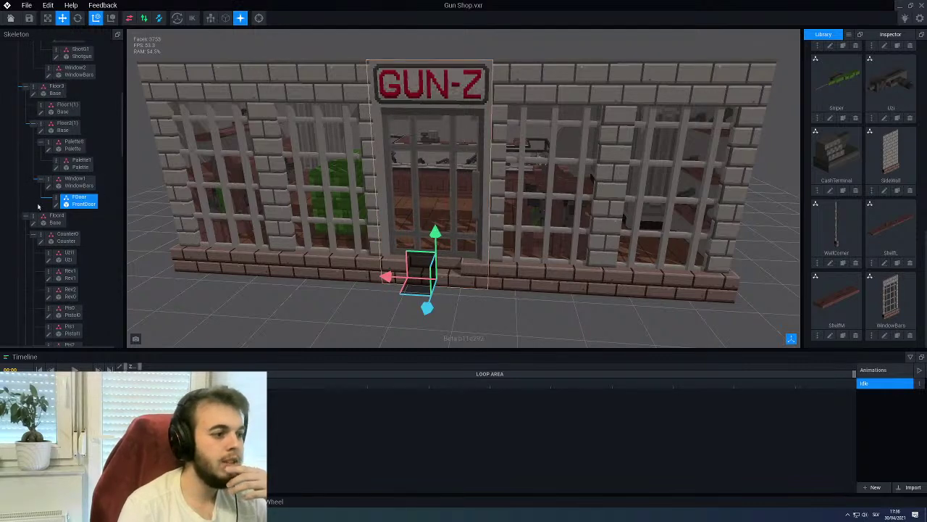
left_click(55, 205)
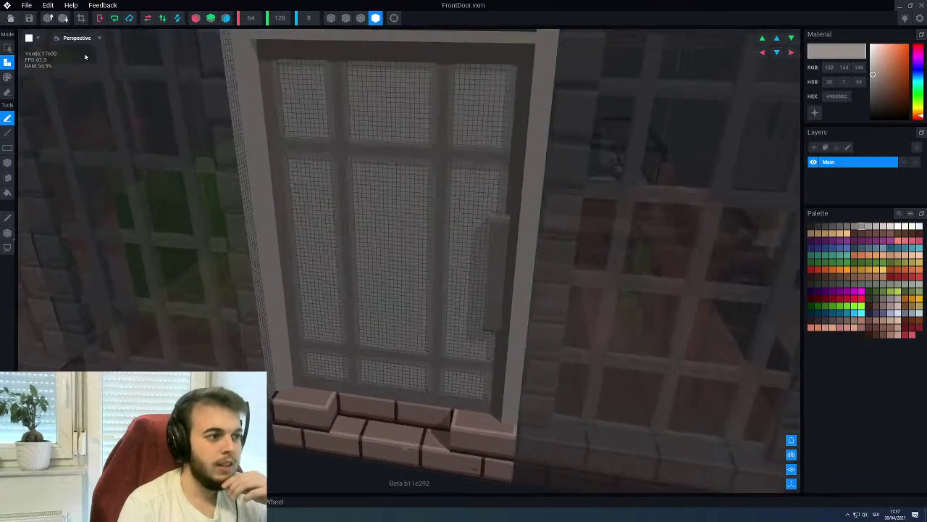
left_click(11, 17)
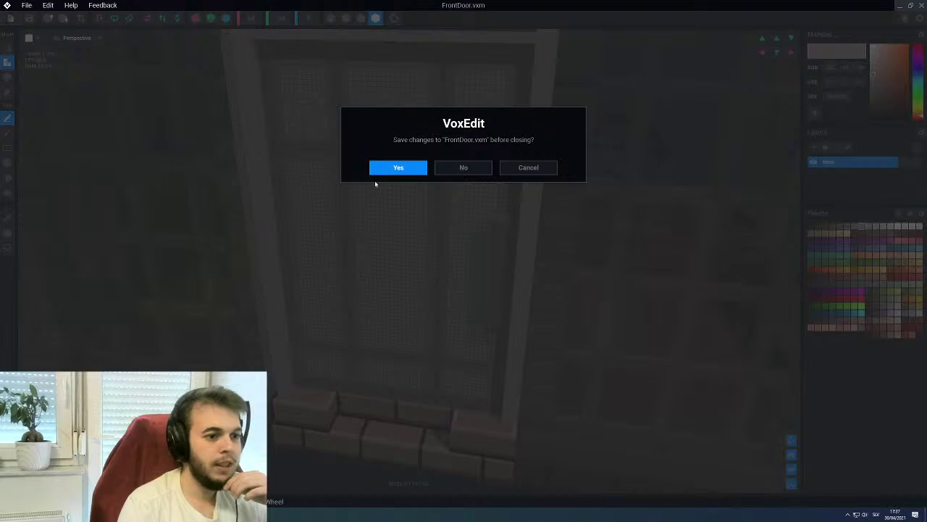
left_click(381, 174)
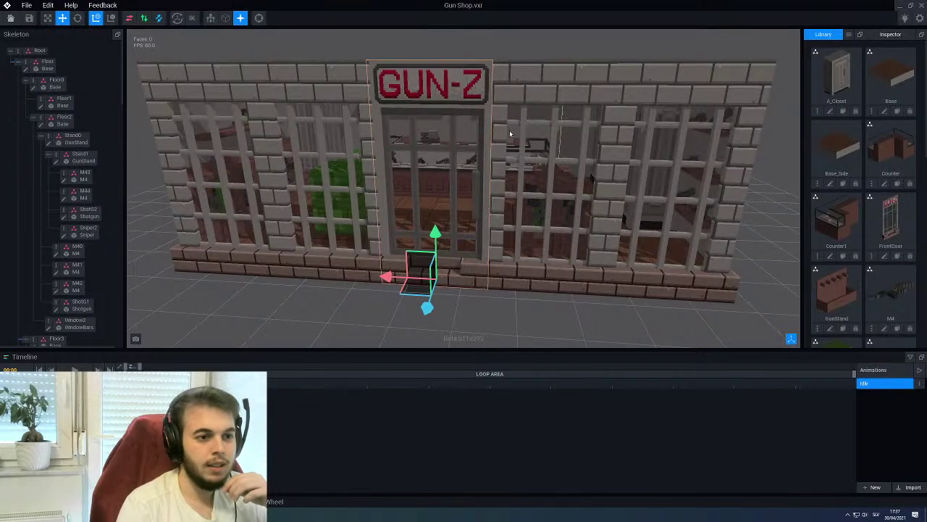
left_click(522, 181)
scroll(70, 246, "down", 3)
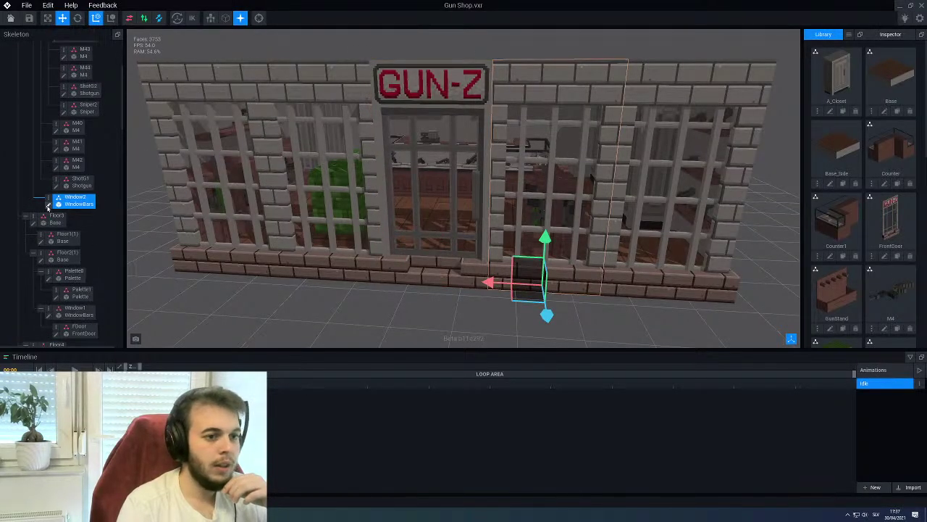
double_click(48, 205)
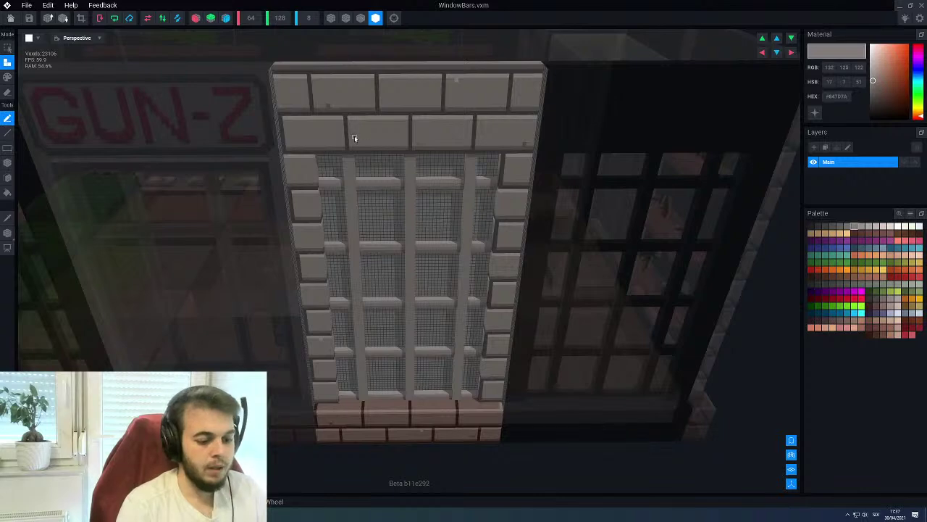
left_click(354, 138, "alt")
left_click(10, 18)
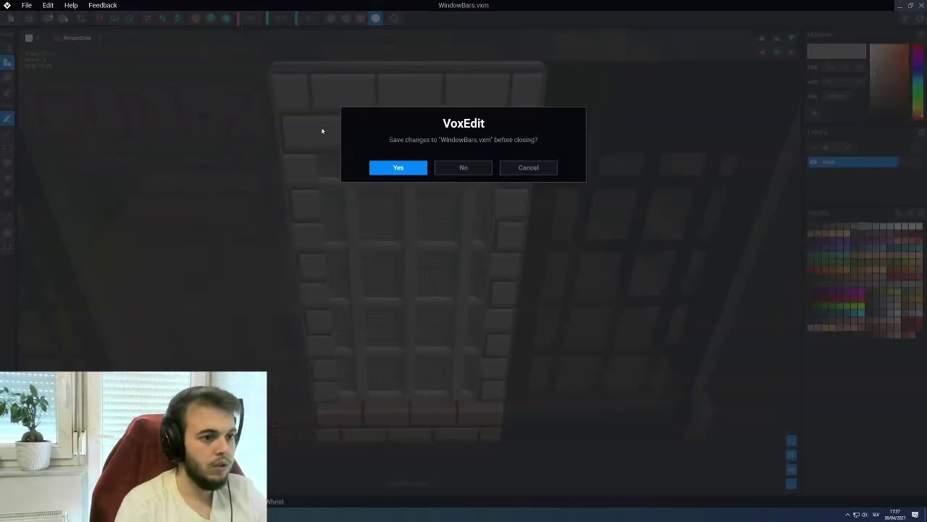
left_click(391, 166)
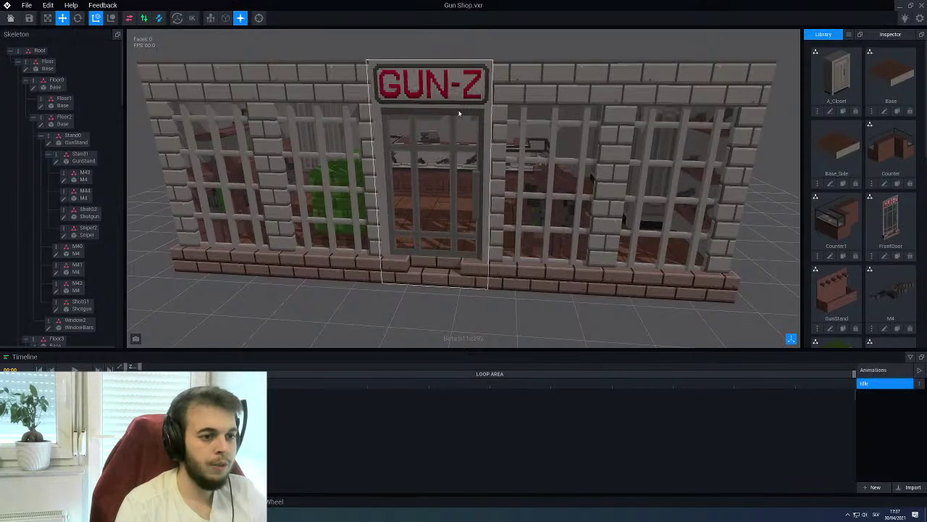
Open the FrontDoor.vxm model for voxel editing
double_click(97, 207)
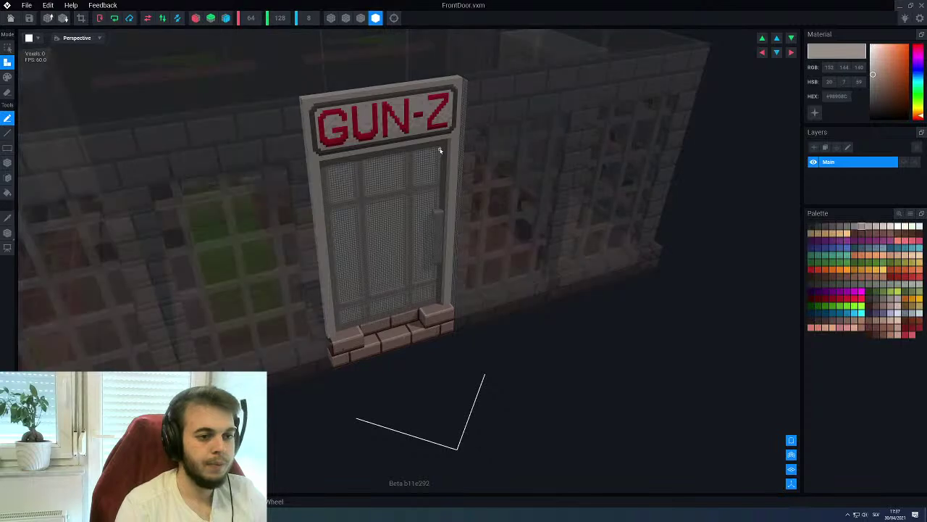
scroll(459, 160, "up", 3)
scroll(458, 137, "down", 2)
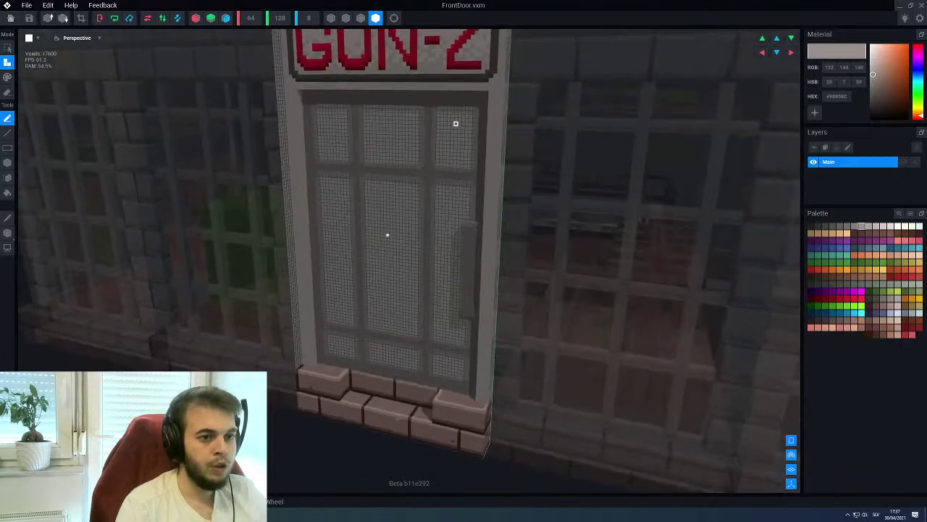
scroll(471, 116, "up", 4)
scroll(555, 188, "up", 2)
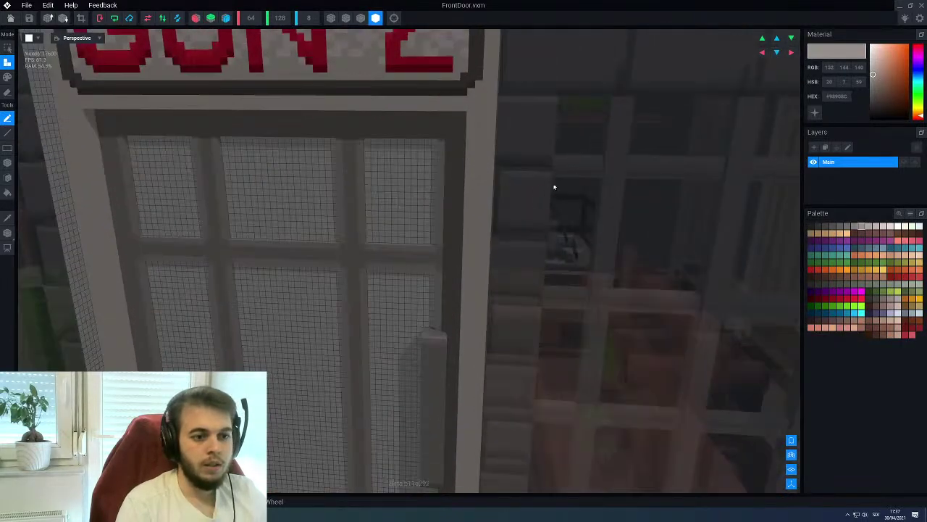
Pick a dark grey colour, hide the grid, and switch to paint mode
left_click(831, 228)
scroll(471, 167, "up", 2)
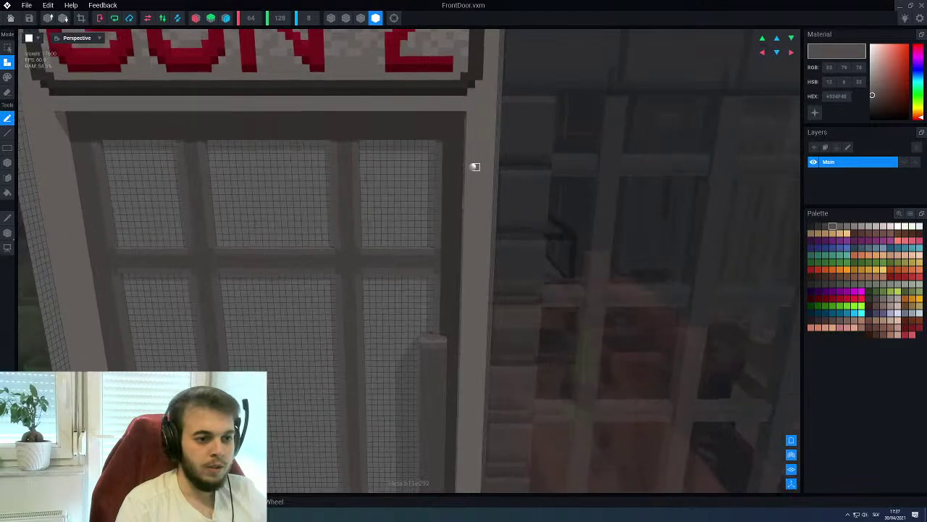
left_click(793, 456)
right_click_drag(408, 187, 451, 170)
key("p")
key("l")
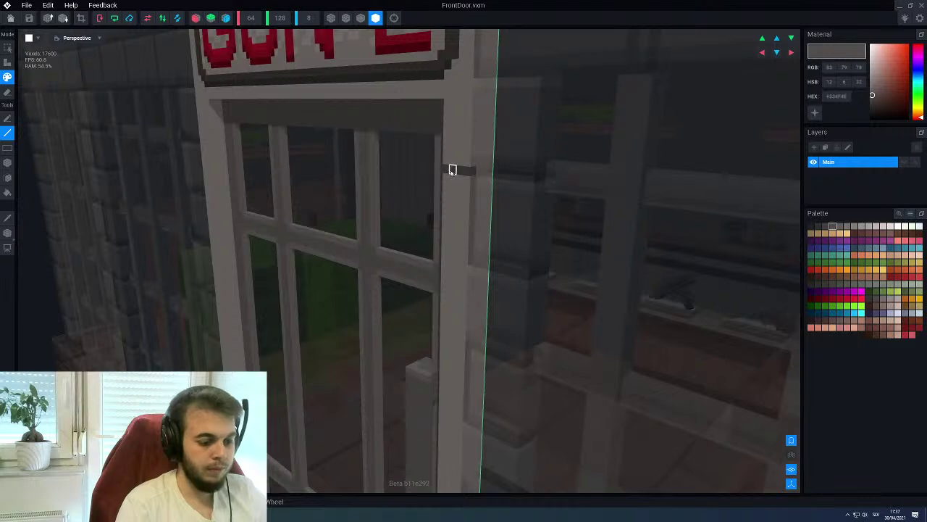
key("b")
left_click(195, 18)
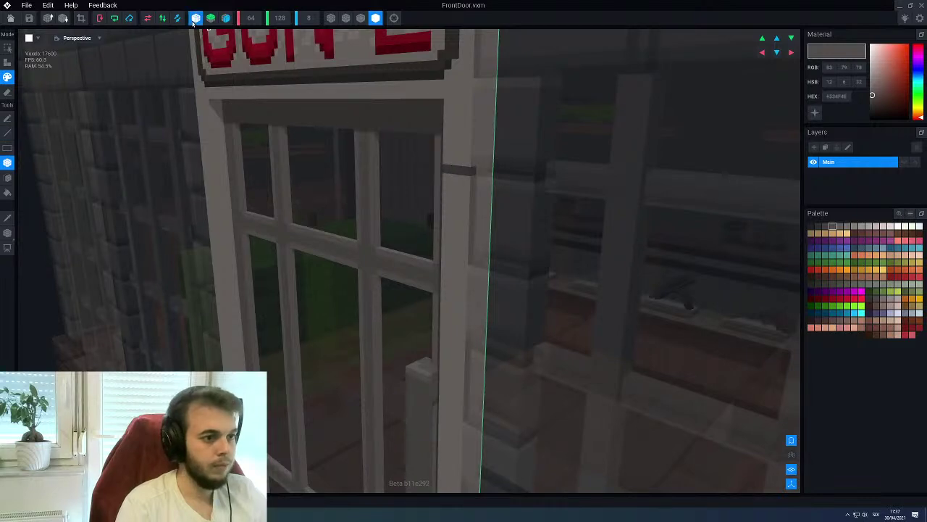
Paint a dark stripe across the door post, redoing it once, then leave the door model
right_click_drag(491, 174, 437, 248)
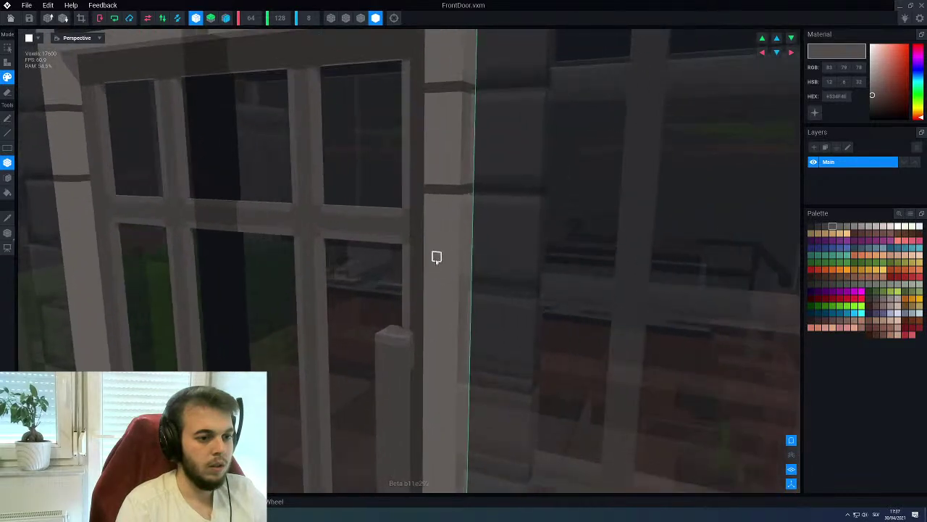
left_click_drag(426, 283, 457, 285)
key("ctrl+z")
right_click_drag(453, 280, 428, 277)
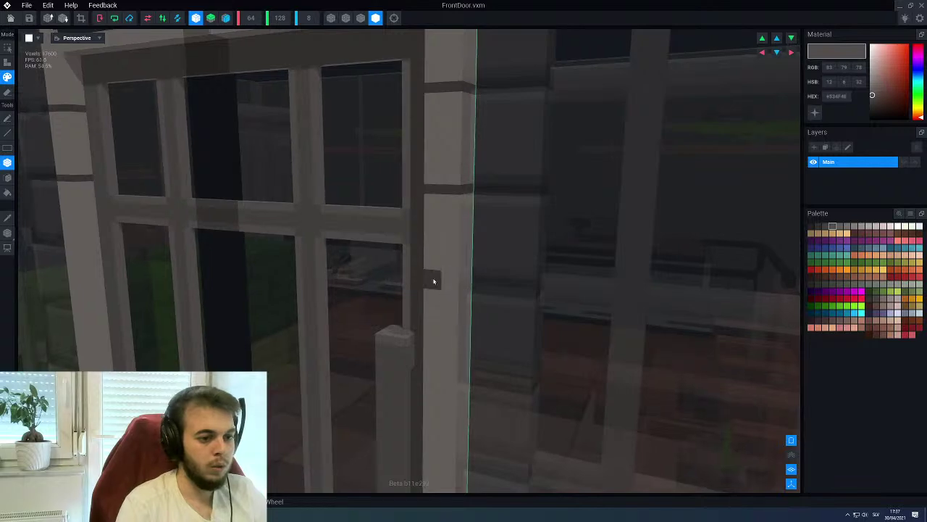
left_click_drag(428, 275, 464, 278)
scroll(434, 272, "down", 5)
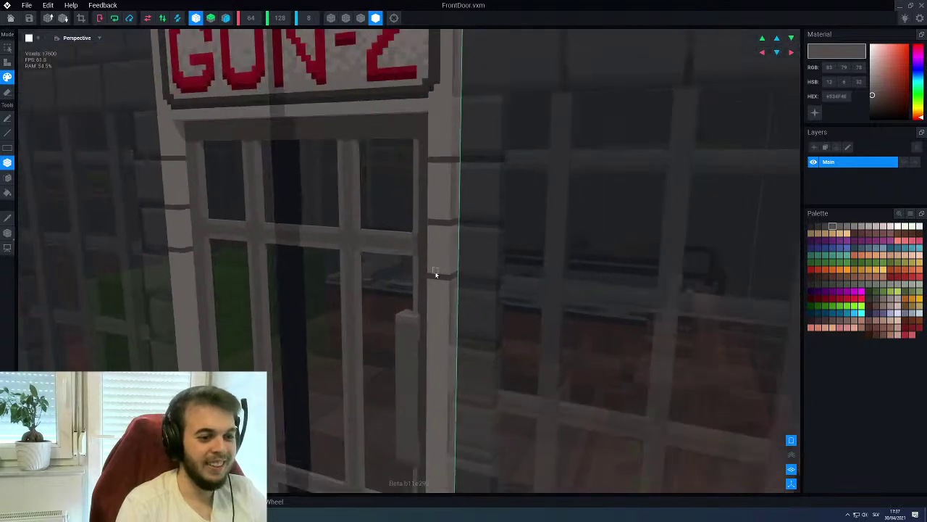
left_click(10, 17)
left_click(398, 167)
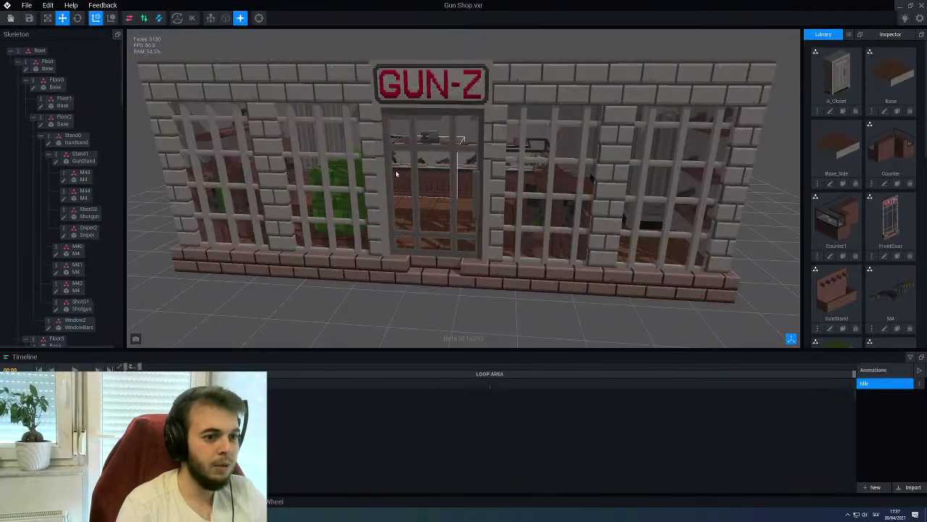
scroll(461, 148, "up", 5)
right_click_drag(461, 148, 433, 158)
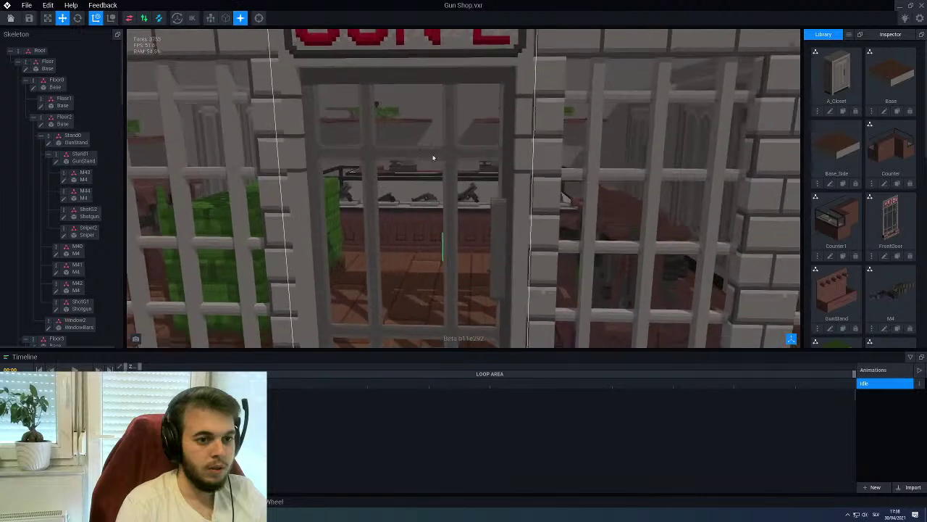
right_click_drag(503, 116, 533, 221)
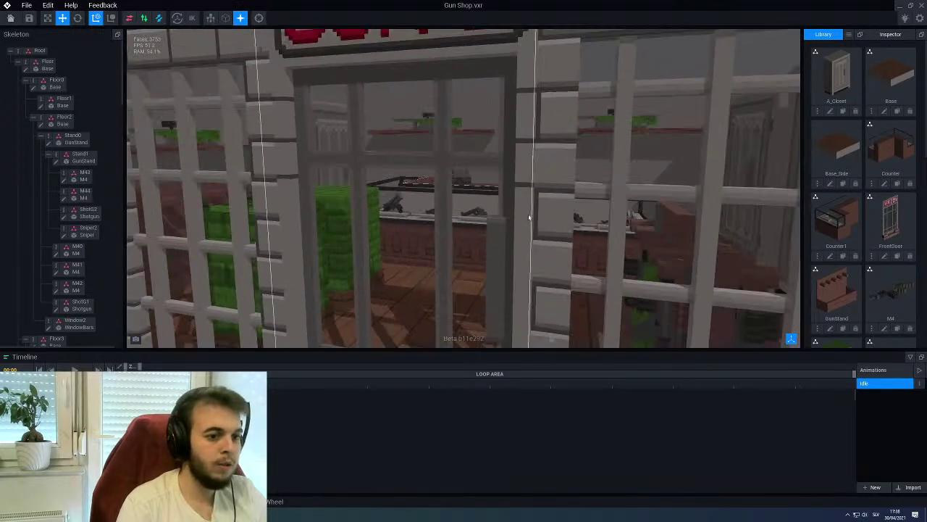
left_click(485, 206)
Open the FrontDoor model, sample a dark grey and paint a first dark line across the door post
left_click(56, 205)
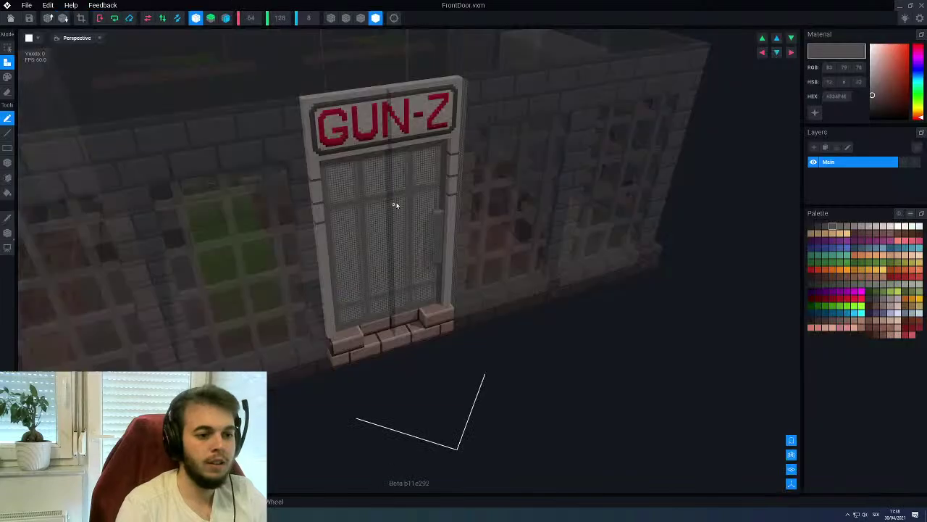
scroll(414, 207, "up", 8)
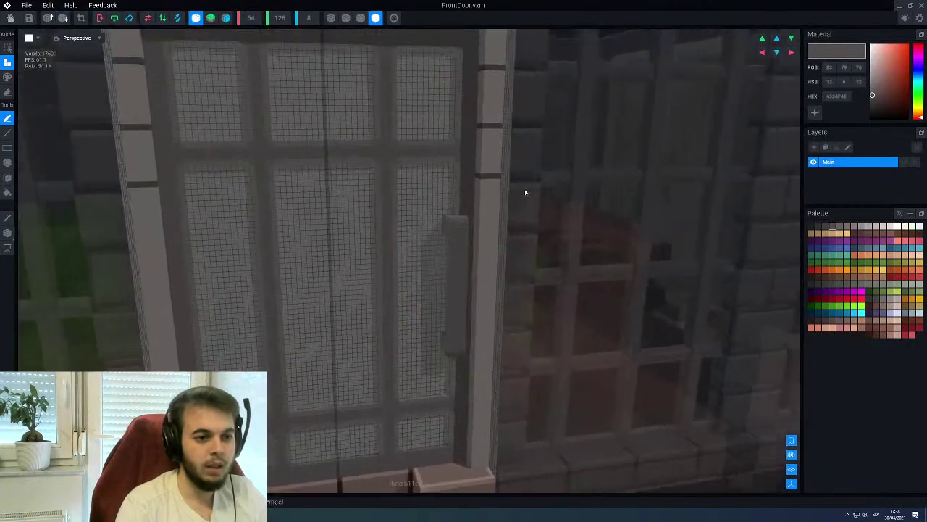
right_click_drag(525, 192, 469, 166)
left_click(484, 188, "alt")
key("p")
key("f")
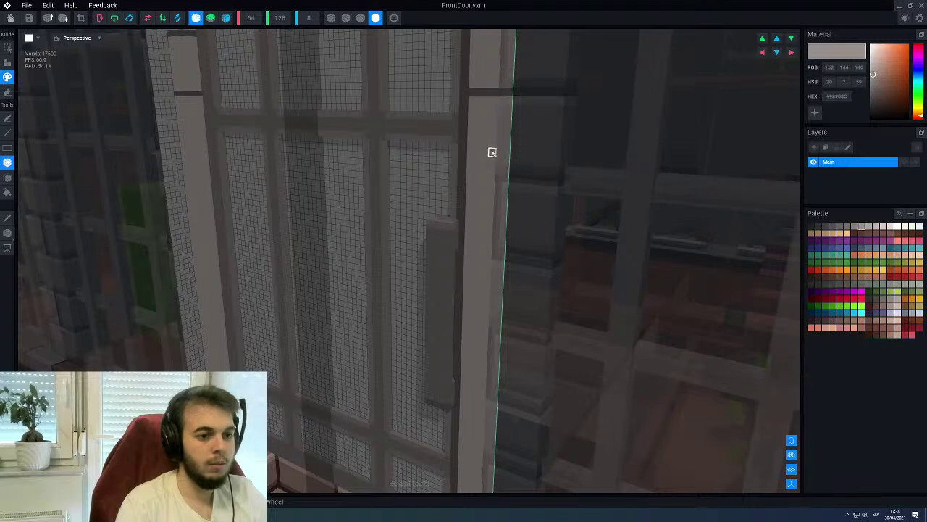
left_click(479, 92, "alt")
right_click_drag(476, 97, 470, 175)
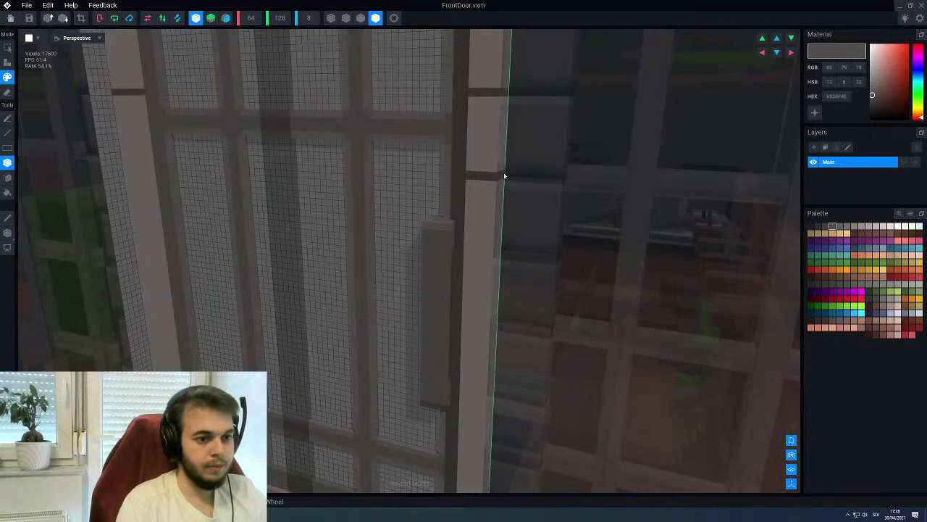
right_click_drag(491, 207, 480, 209)
left_click_drag(447, 212, 476, 212)
Recolour part of the dark line on the door post back to light grey
mouse_move(472, 242)
right_mouse_down()
mouse_move(463, 205)
mouse_move(445, 239)
mouse_move(448, 270)
mouse_move(431, 240)
right_mouse_up()
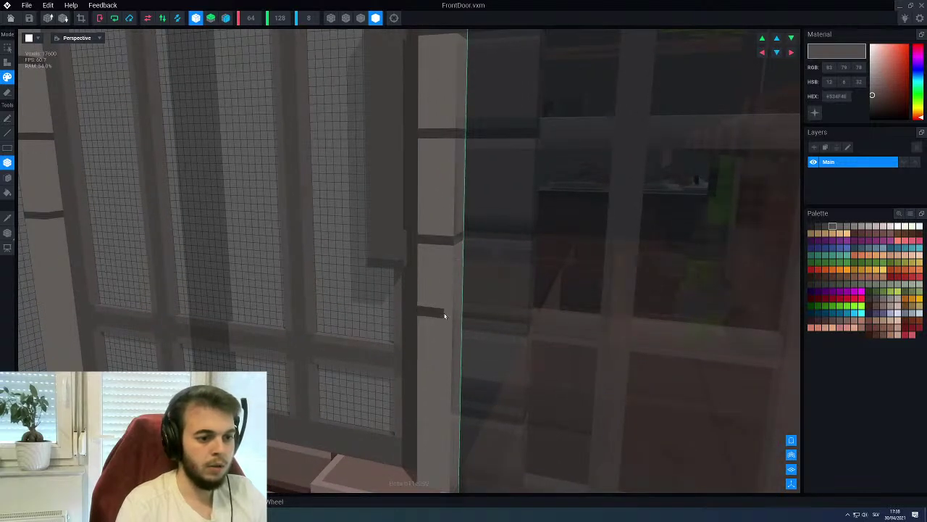
scroll(457, 315, "down", 3)
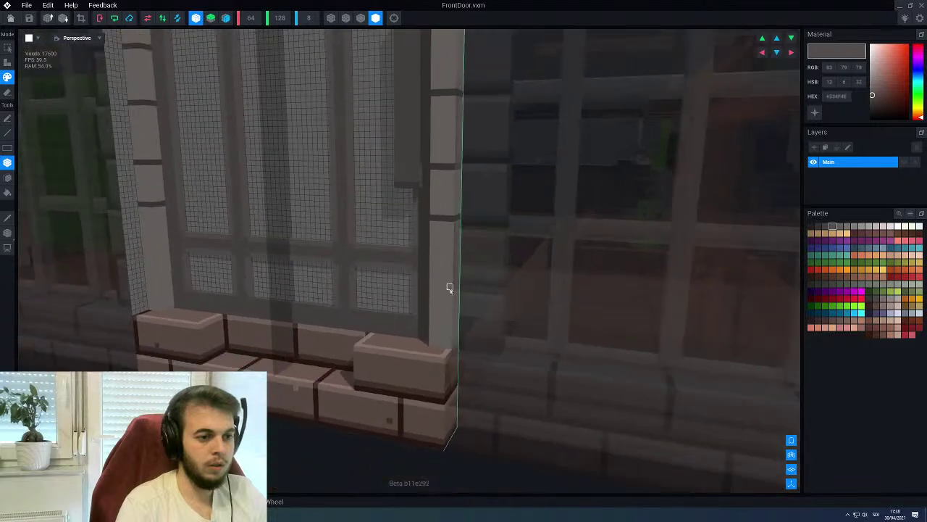
scroll(445, 231, "up", 4)
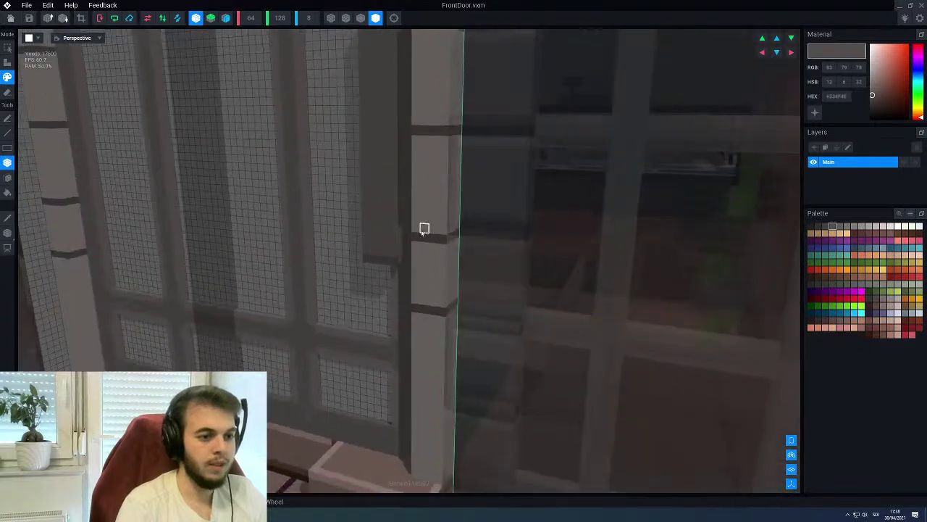
left_click(424, 264, "alt")
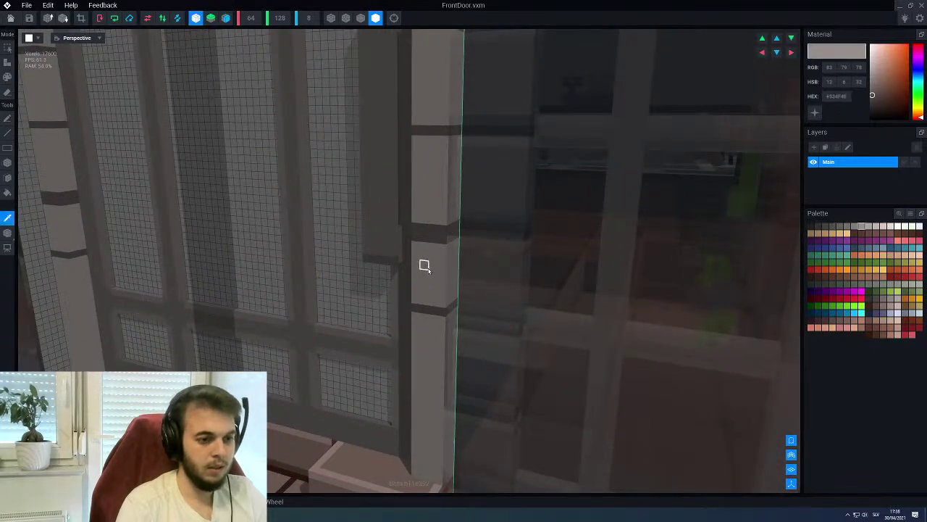
left_click(444, 240)
scroll(459, 237, "down", 4)
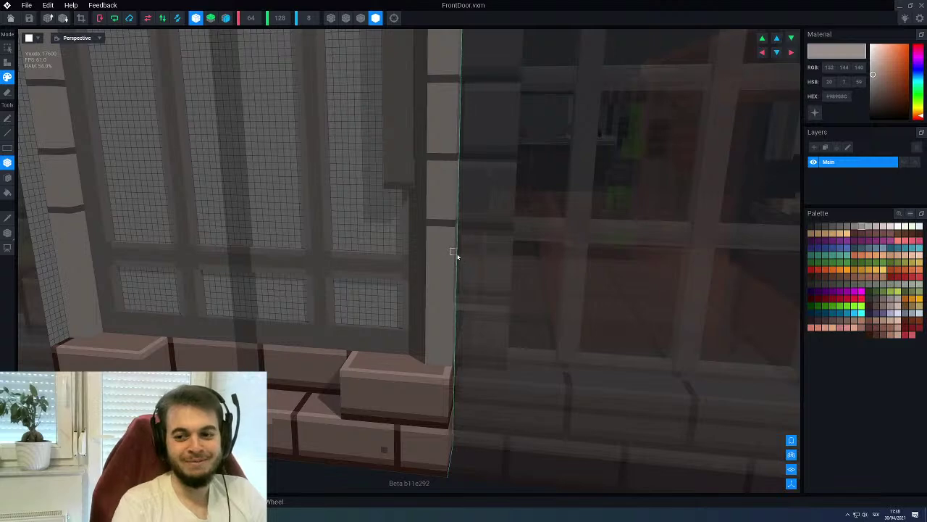
scroll(443, 218, "up", 2)
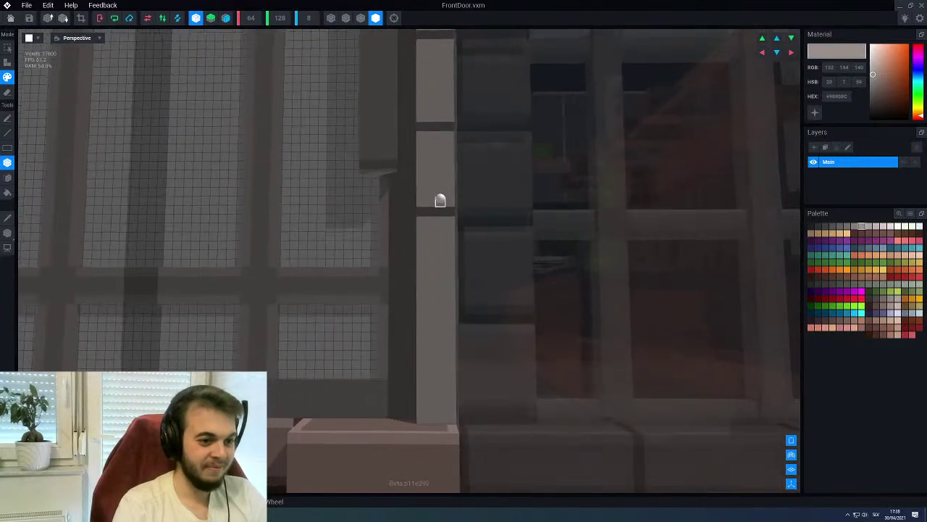
scroll(439, 207, "down", 1)
Resample the dark grey and paint a dark grey band across the door post
left_click(438, 212, "alt")
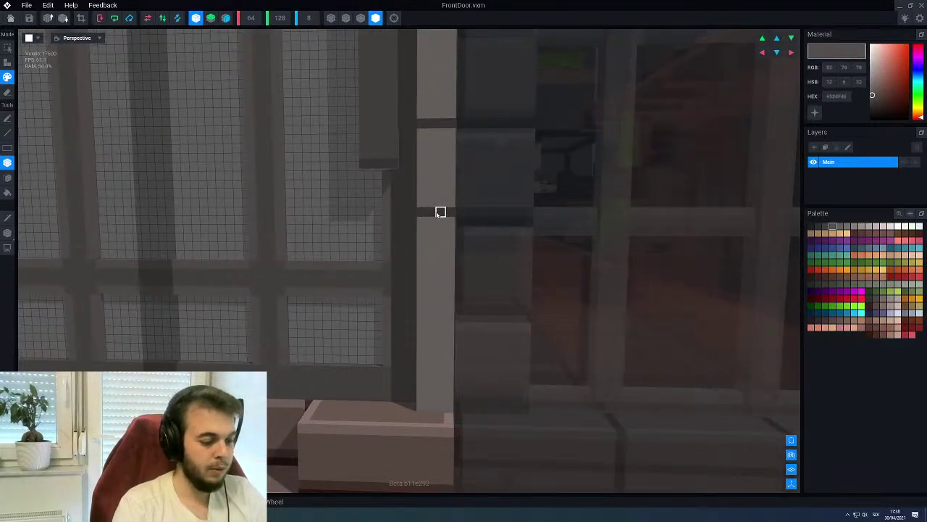
scroll(439, 211, "down", 2)
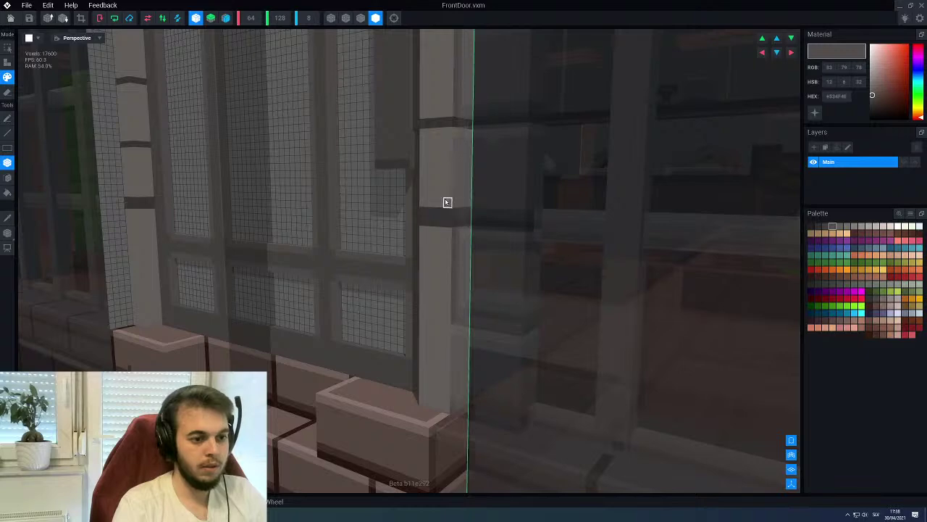
left_click(447, 202, "alt")
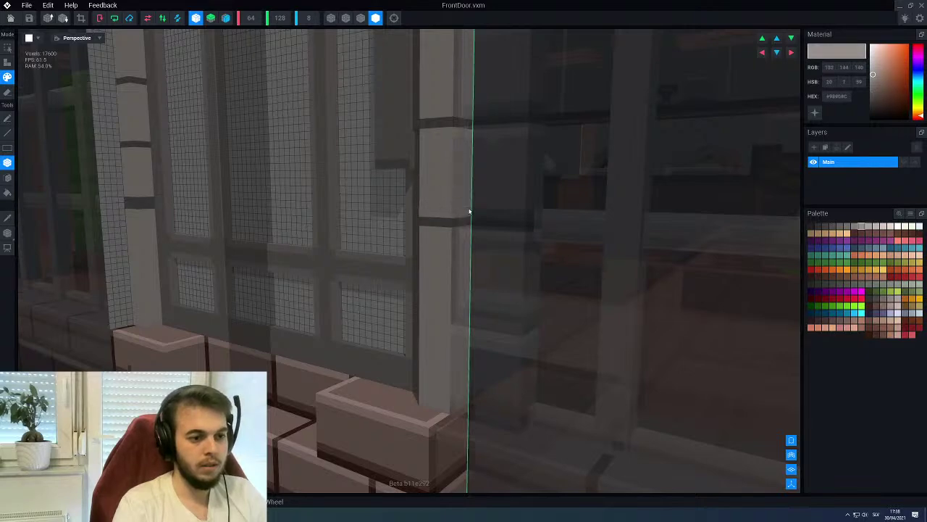
left_click(440, 232, "alt")
scroll(434, 260, "up", 2)
right_click_drag(445, 264, 454, 263)
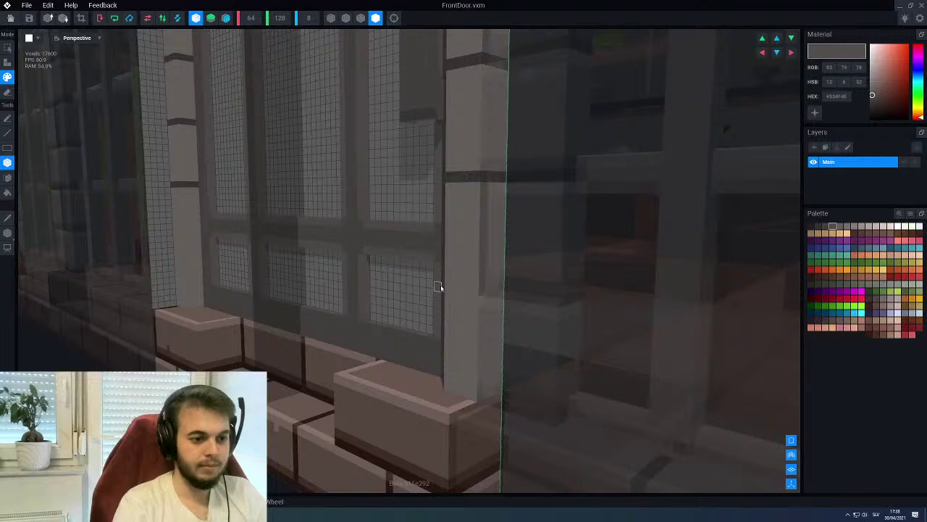
left_click_drag(446, 286, 493, 288)
mouse_move(499, 287)
right_mouse_down()
mouse_move(460, 307)
mouse_move(458, 327)
mouse_move(458, 294)
mouse_move(500, 197)
right_mouse_up()
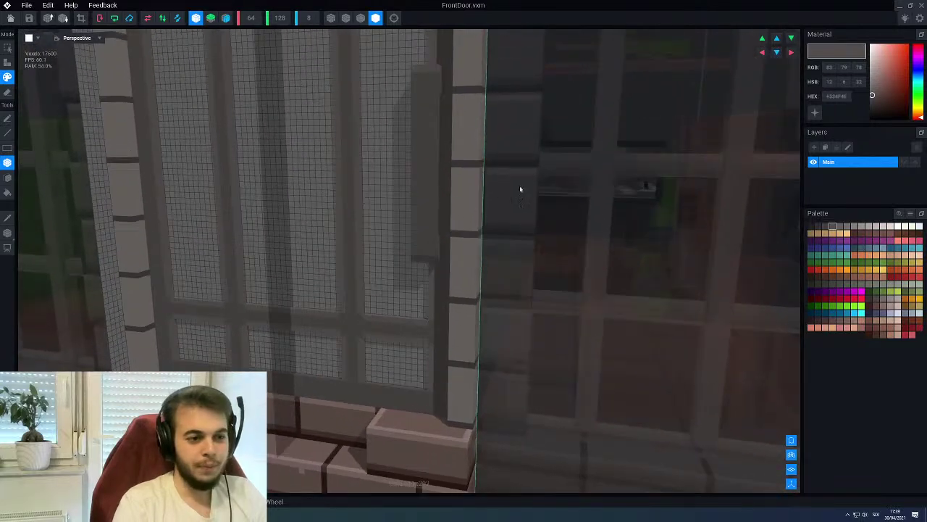
Try a lighter grey swatch and orbit to bring the GUN-Z sign and door into view
left_click(847, 227)
right_click_drag(592, 335, 447, 421)
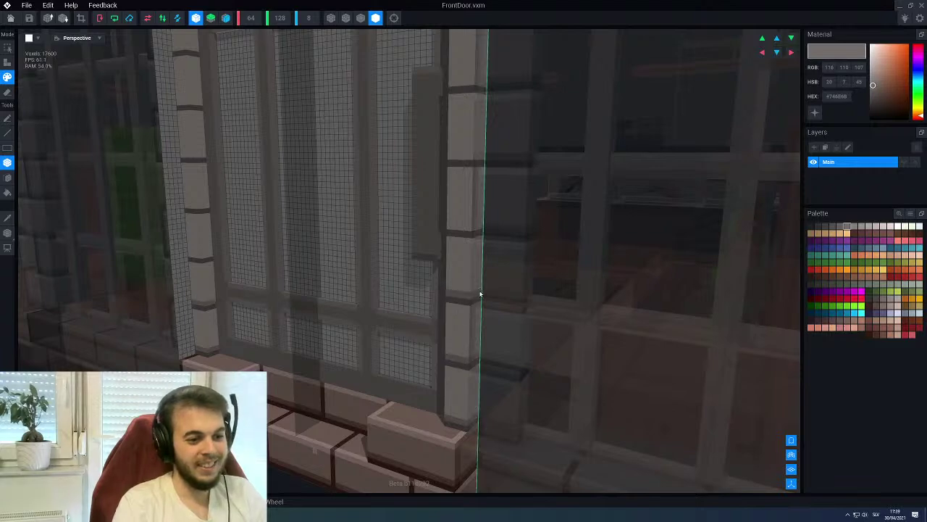
scroll(459, 246, "up", 2)
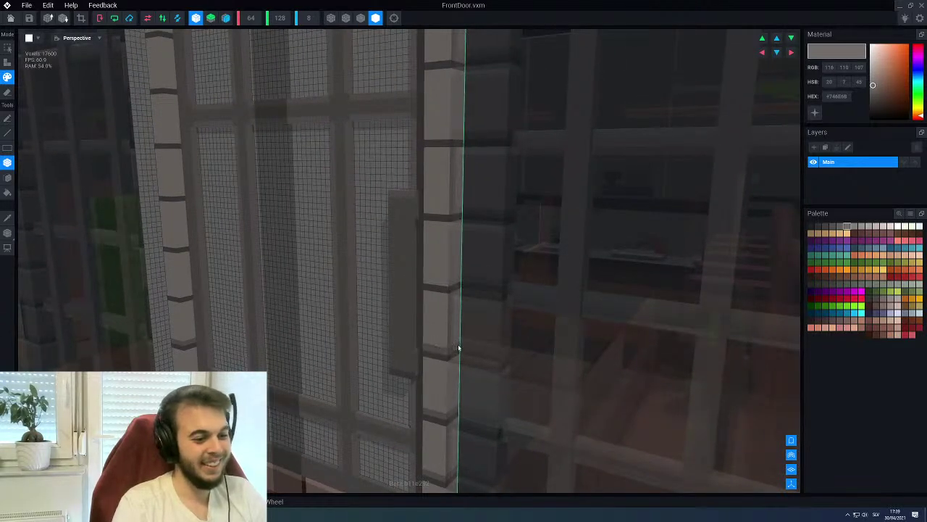
right_click_drag(459, 284, 430, 302)
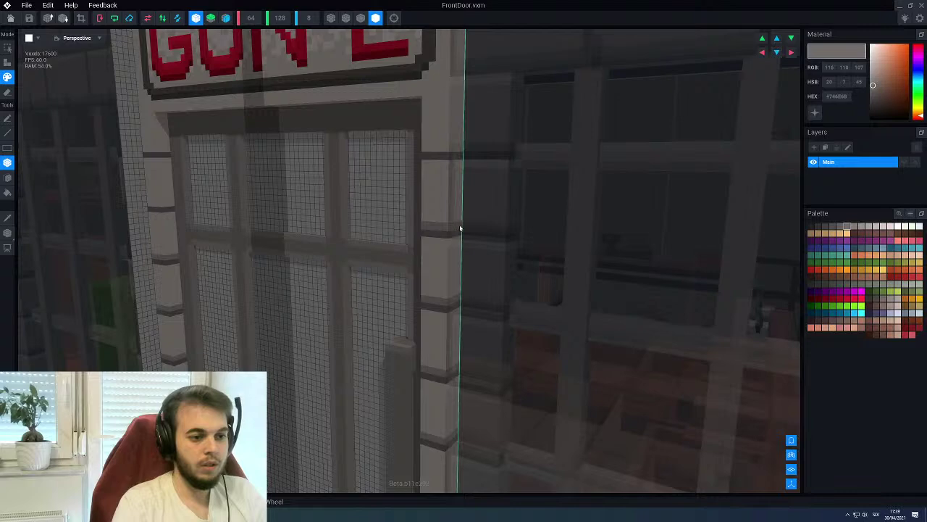
right_click_drag(437, 203, 427, 228)
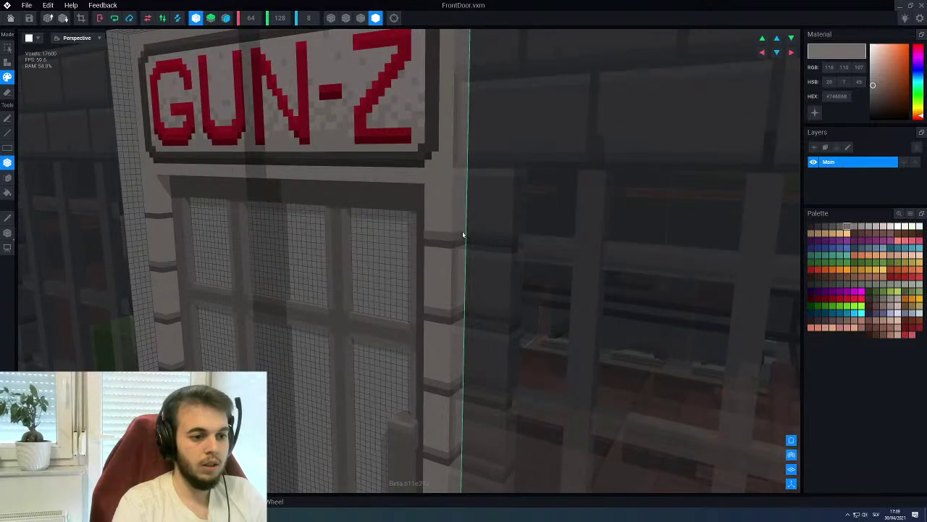
scroll(409, 242, "down", 2)
scroll(458, 255, "up", 3)
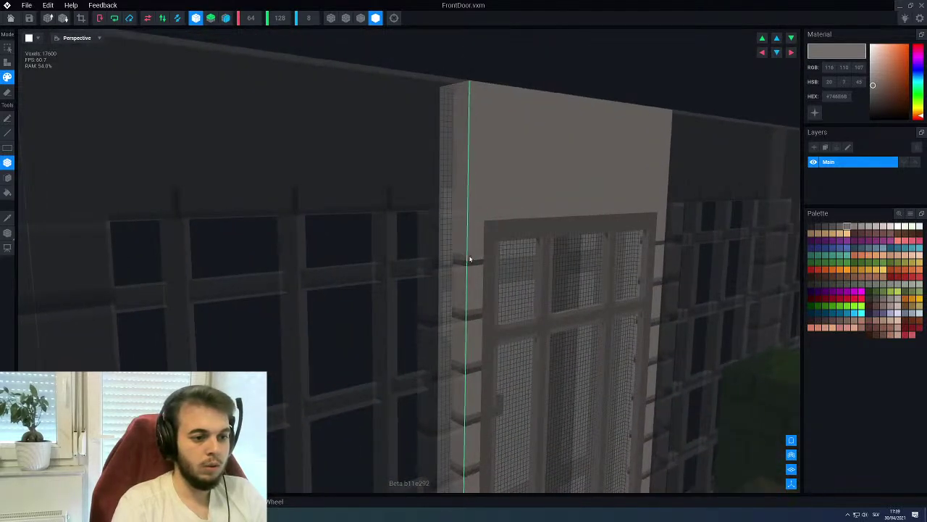
right_click_drag(480, 259, 435, 281)
scroll(434, 281, "up", 2)
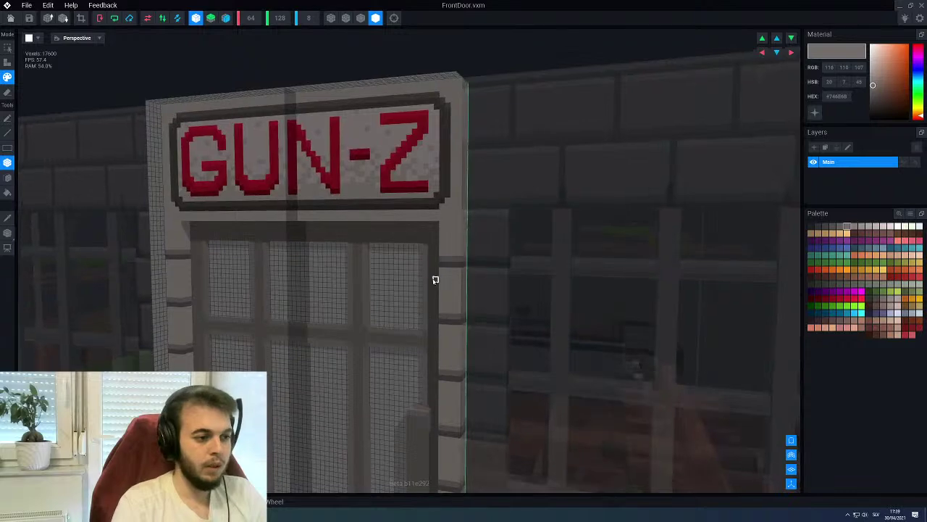
Try other grey and light grey-beige swatches while orbiting to face the door head-on
left_click(861, 227)
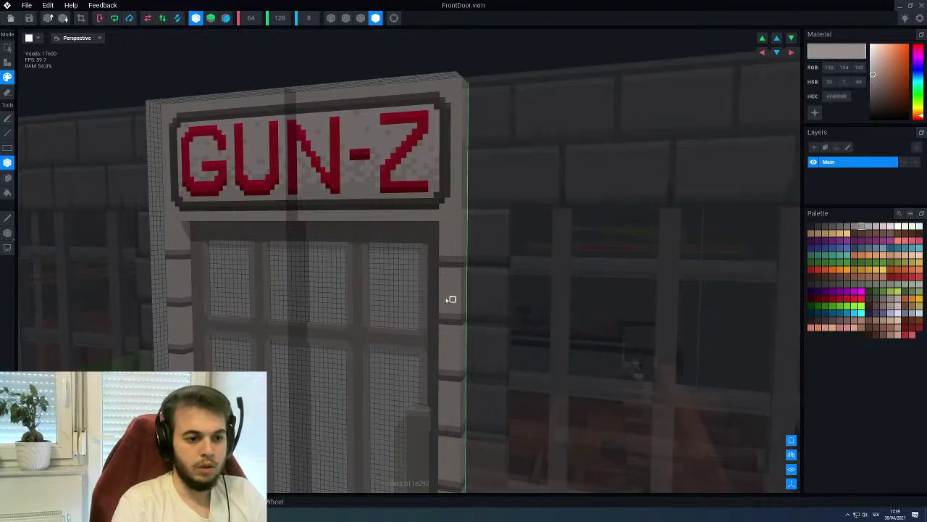
scroll(460, 301, "up", 3)
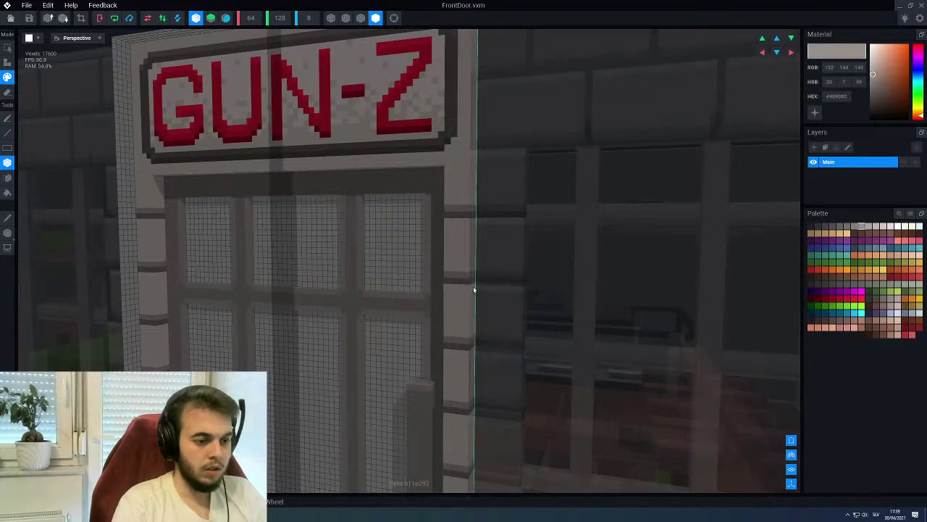
scroll(451, 305, "up", 4)
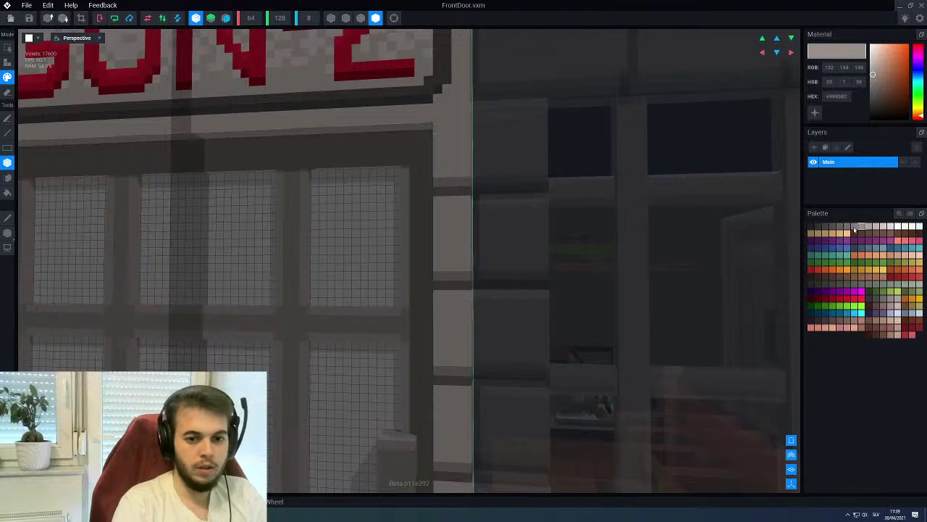
left_click(875, 228)
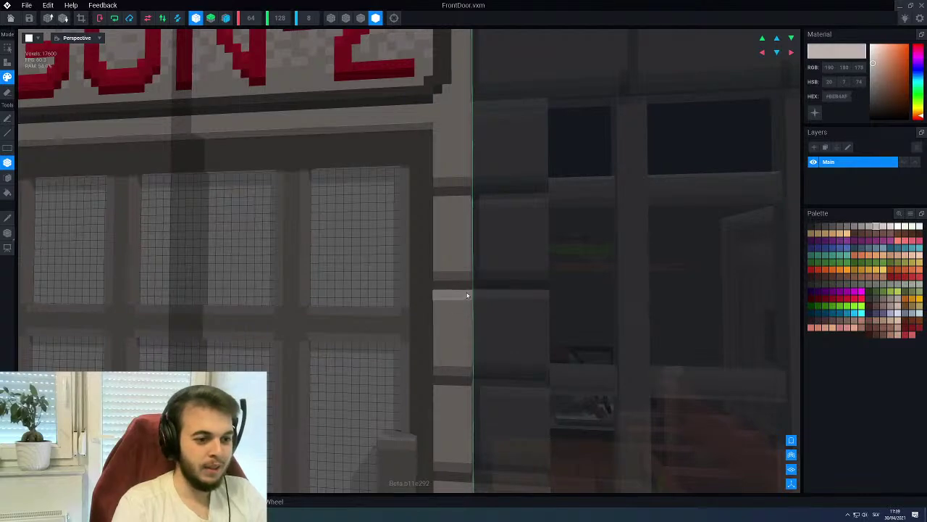
scroll(456, 249, "down", 3)
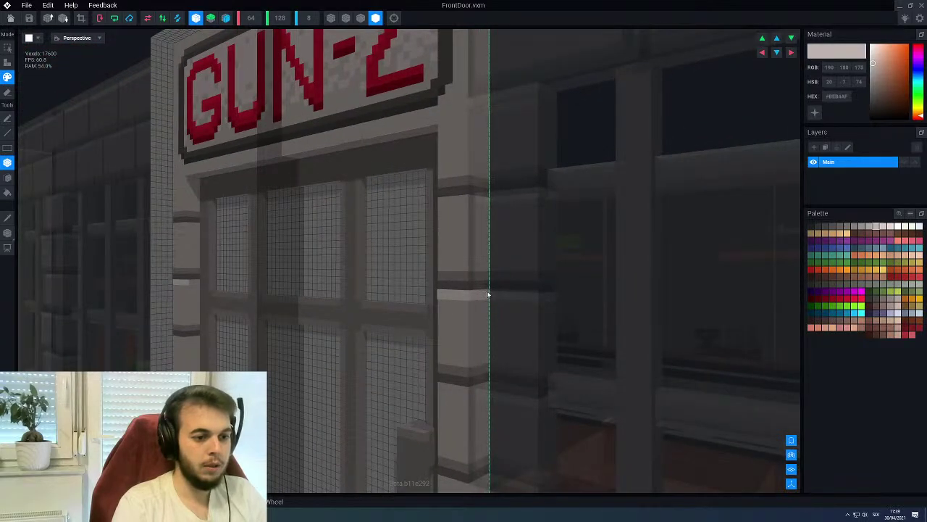
scroll(453, 257, "up", 3)
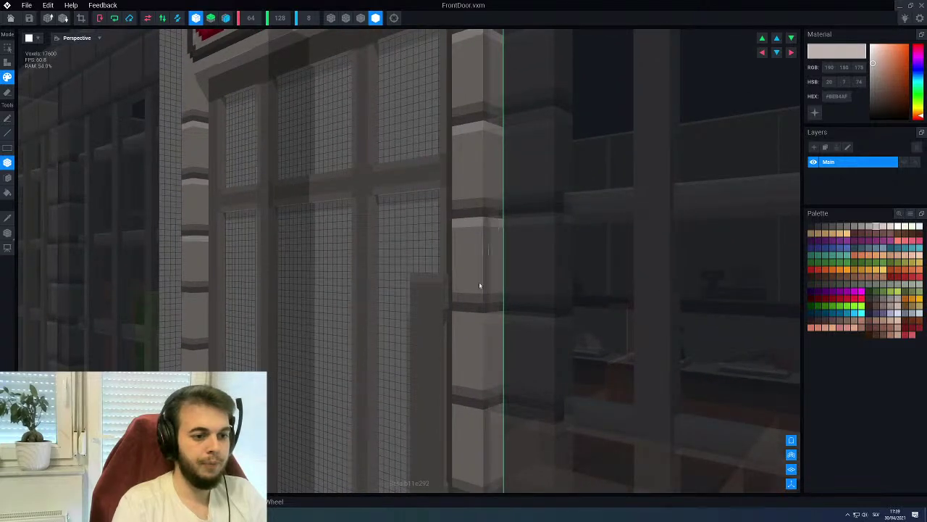
middle_click_drag(464, 317, 466, 304)
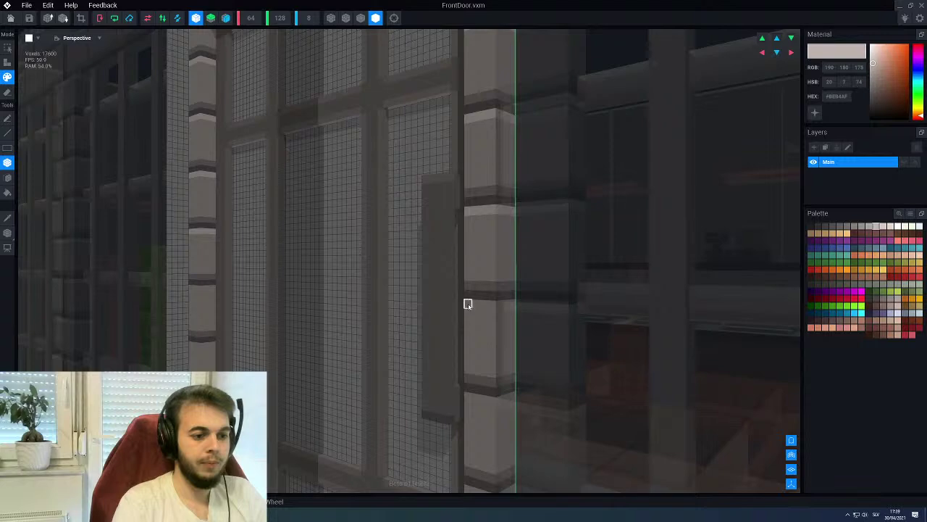
middle_click_drag(515, 305, 468, 296)
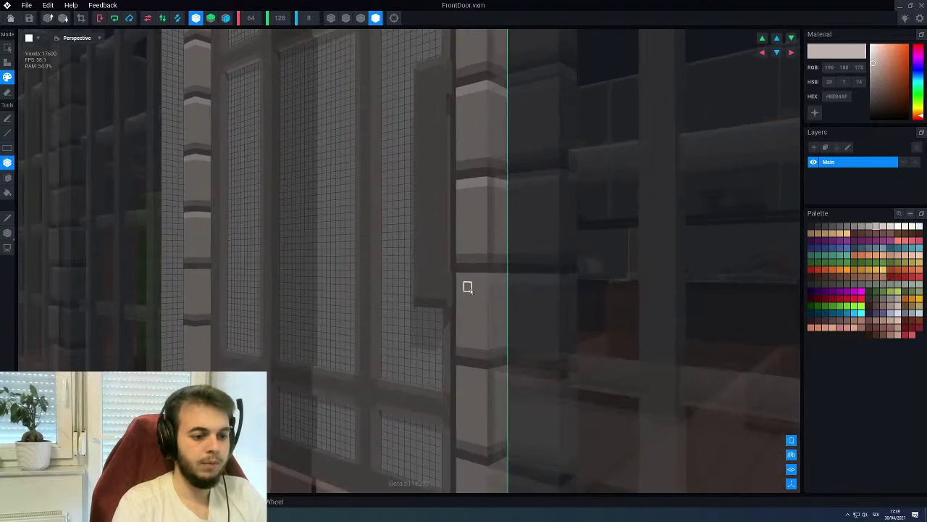
middle_click_drag(481, 331, 453, 275)
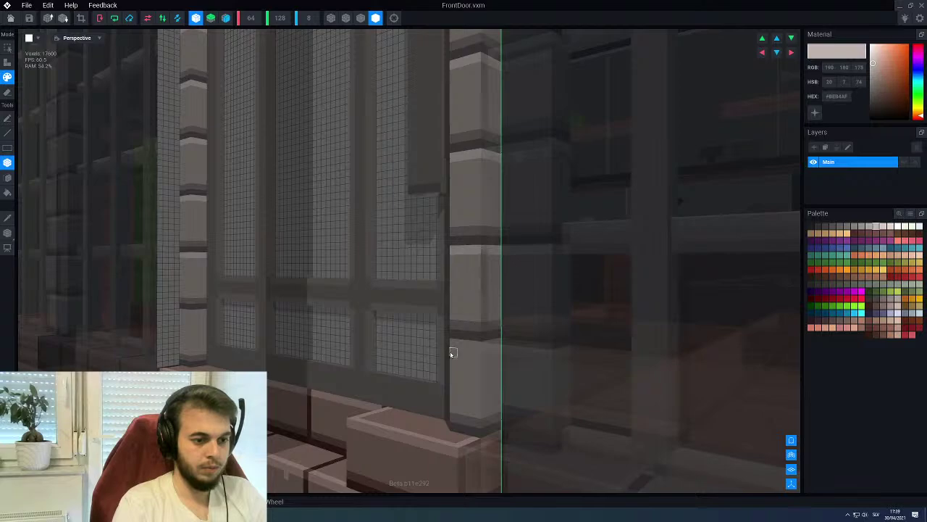
middle_click_drag(497, 342, 352, 266)
Pick the brown-grey swatch and fill the door's frame rails and stiles with it
scroll(422, 297, "up", 2)
scroll(422, 296, "down", 3)
scroll(420, 259, "up", 2)
scroll(421, 259, "up", 1)
scroll(419, 262, "up", 2)
left_click(449, 253, "alt")
scroll(403, 274, "down", 1)
scroll(360, 272, "up", 4)
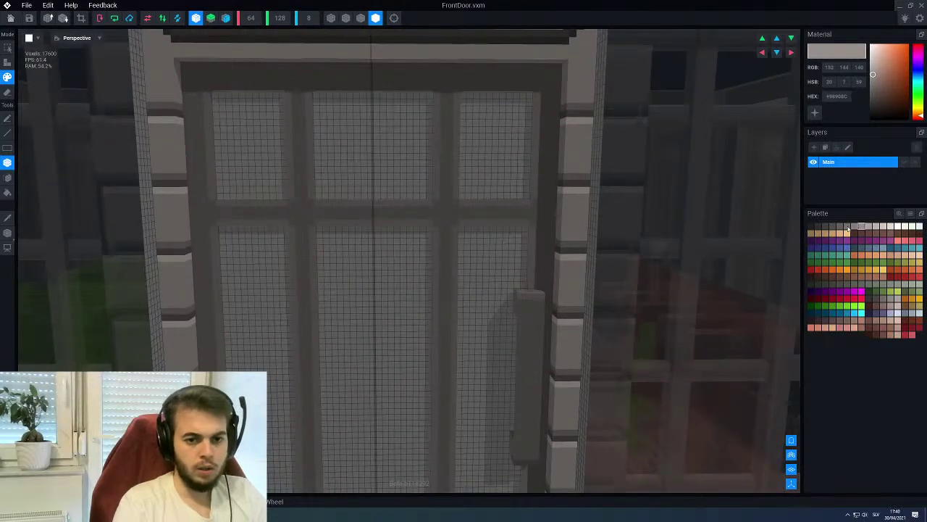
left_click(846, 229)
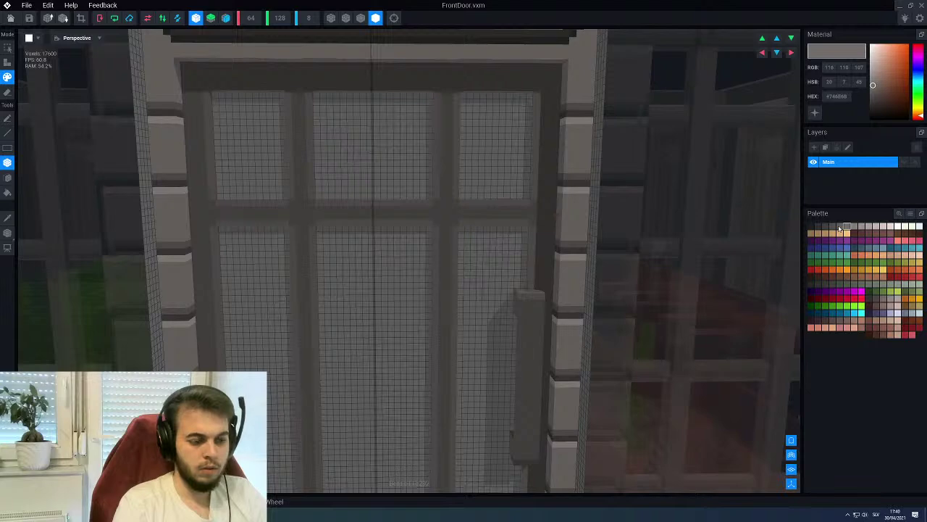
key("f")
left_click(418, 93)
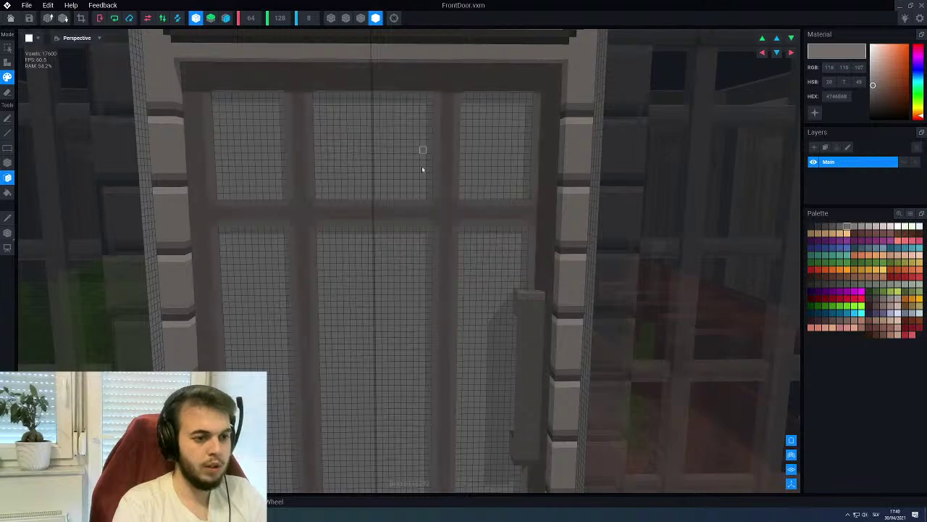
scroll(428, 232, "down", 5)
Sample a darker grey and draw a line along the GUN-Z sign's top edge with the Line tool
right_click_drag(425, 237, 466, 188)
scroll(482, 195, "up", 6)
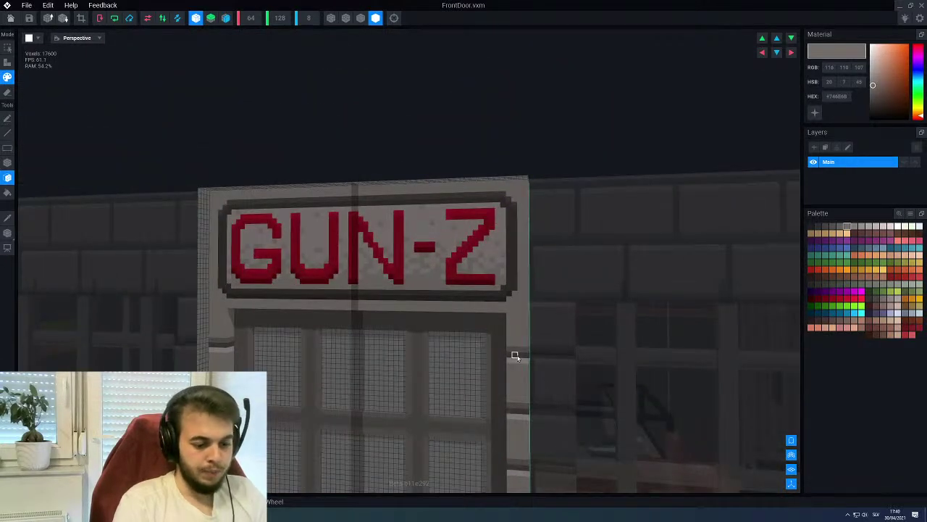
left_click(515, 355, "alt")
key("l")
scroll(514, 299, "up", 3)
right_click_drag(514, 299, 522, 298)
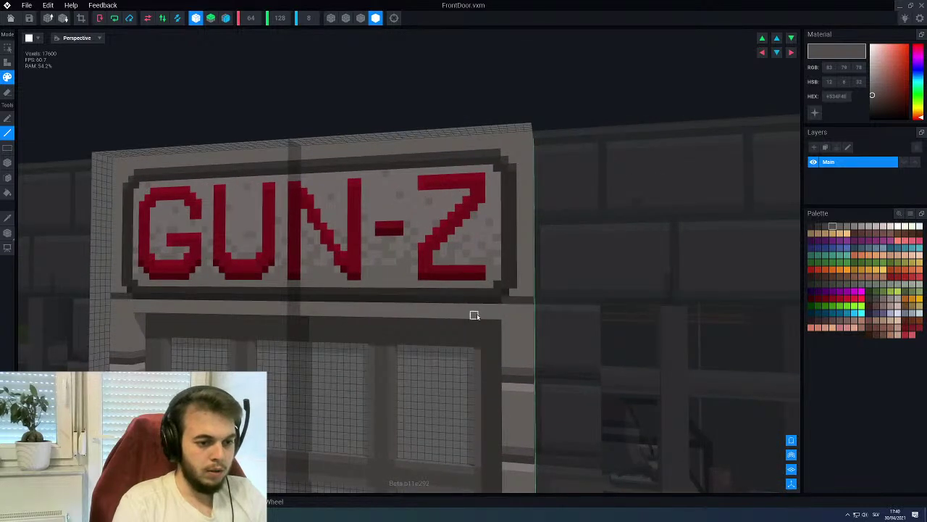
right_click_drag(472, 308, 536, 244)
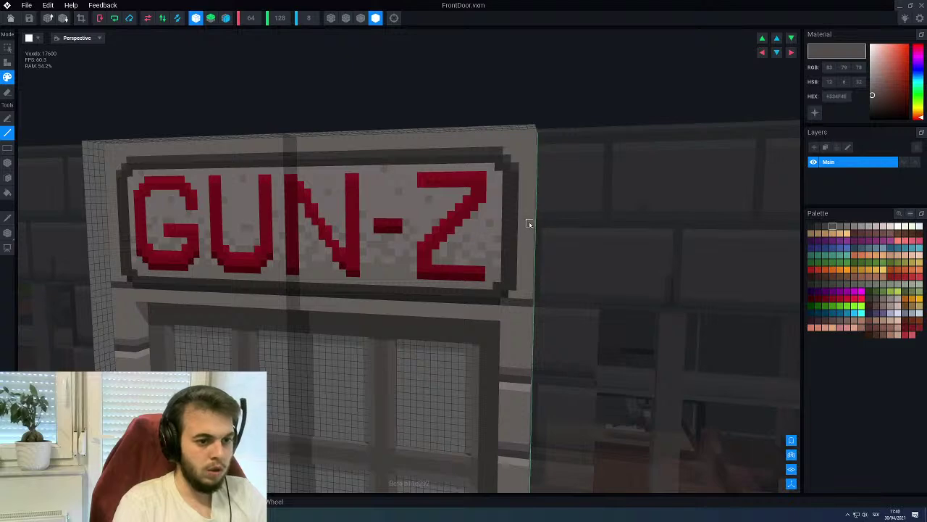
right_click_drag(530, 141, 531, 142)
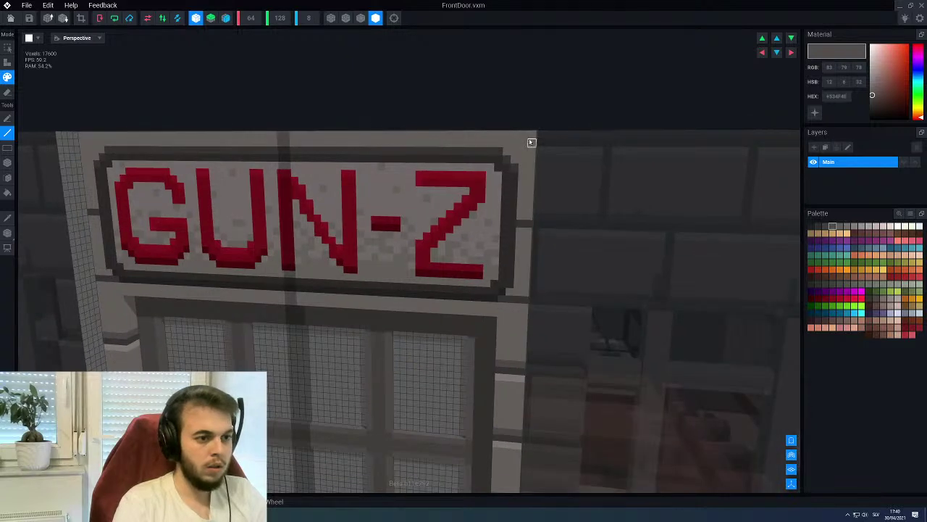
left_click_drag(531, 143, 292, 144)
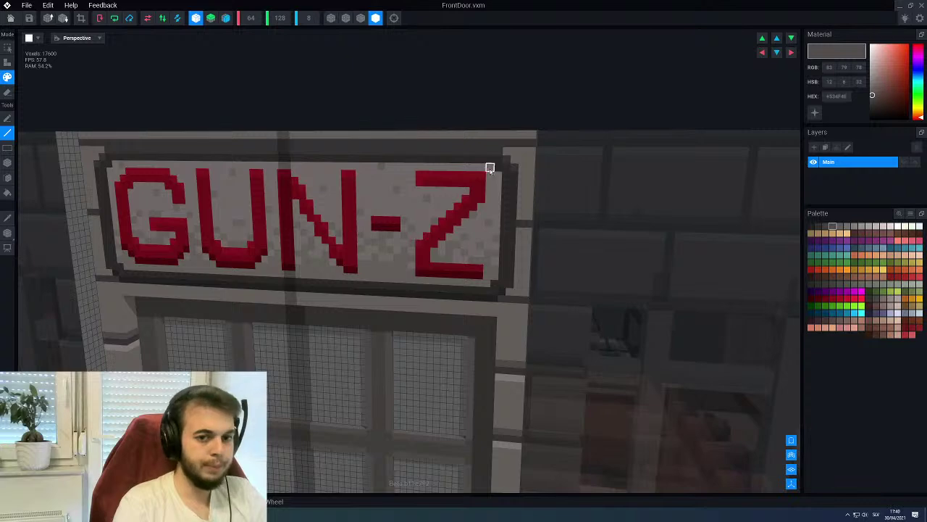
Pick a lighter grey swatch and reselect the Line tool with the view above the sign
right_click_drag(520, 194, 624, 203)
left_click(846, 227)
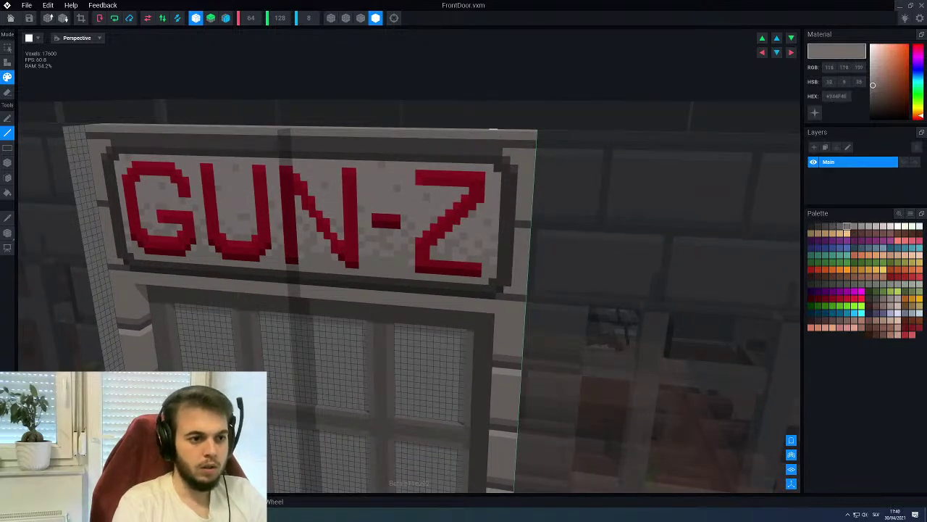
right_click_drag(507, 167, 492, 136)
key("5")
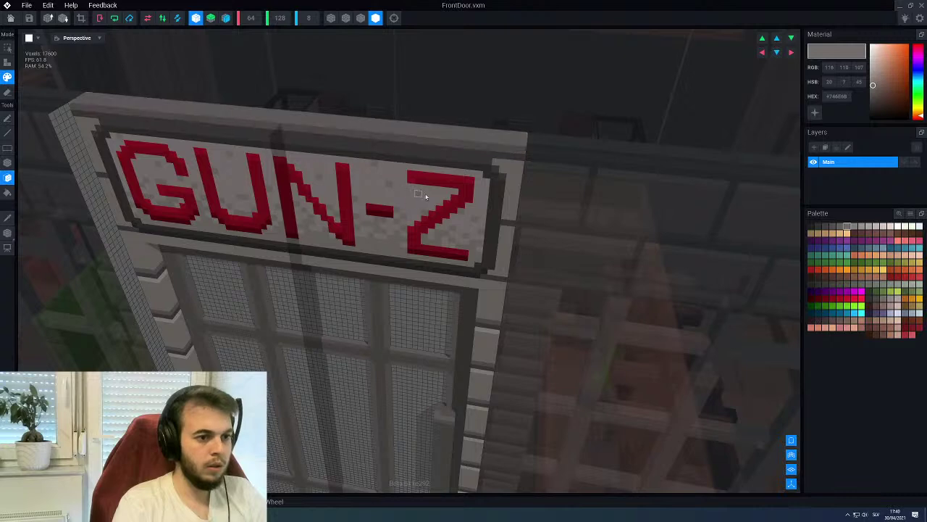
scroll(420, 192, "up", 3)
key("2")
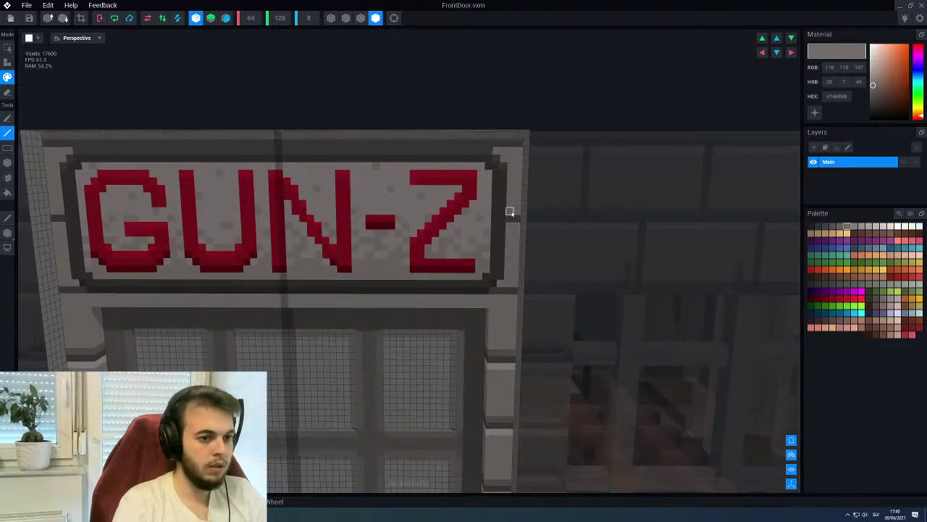
right_click_drag(505, 229, 475, 248)
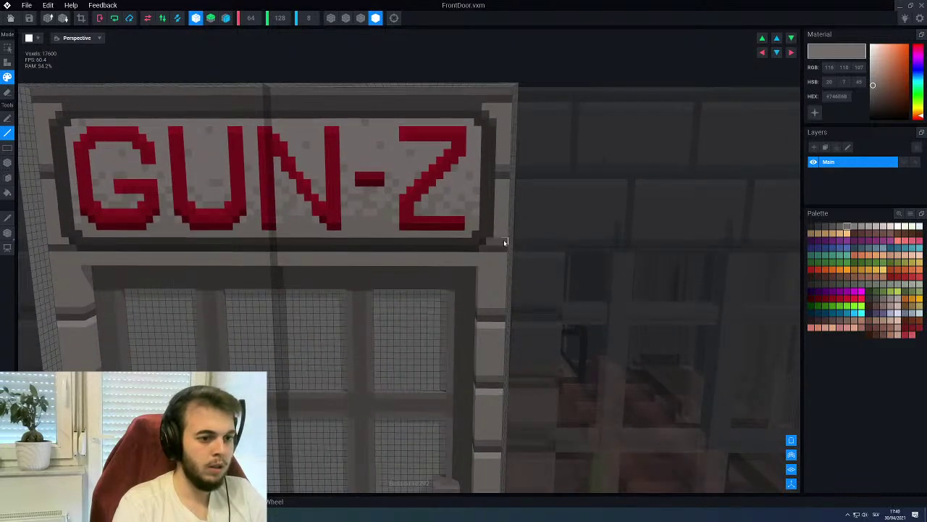
Paint the sign frame's top edge and the row below the sign in light grey
left_click(863, 226)
left_click(875, 226)
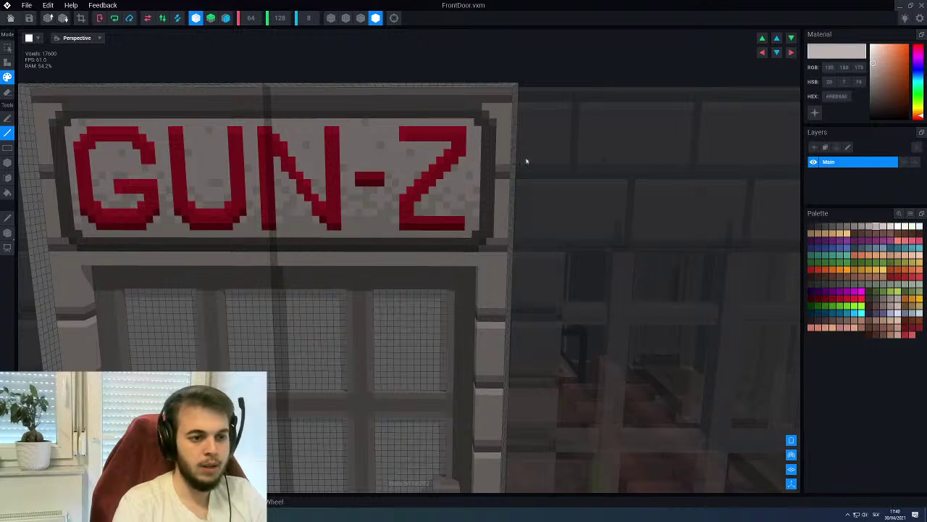
left_click_drag(486, 108, 506, 109)
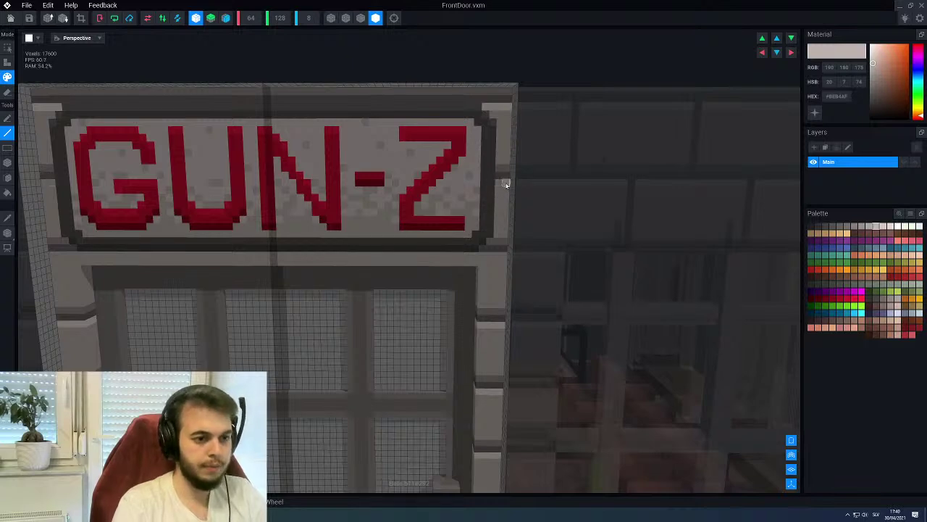
mouse_move(492, 257)
left_mouse_down()
mouse_move(503, 254)
mouse_move(274, 255)
left_mouse_up()
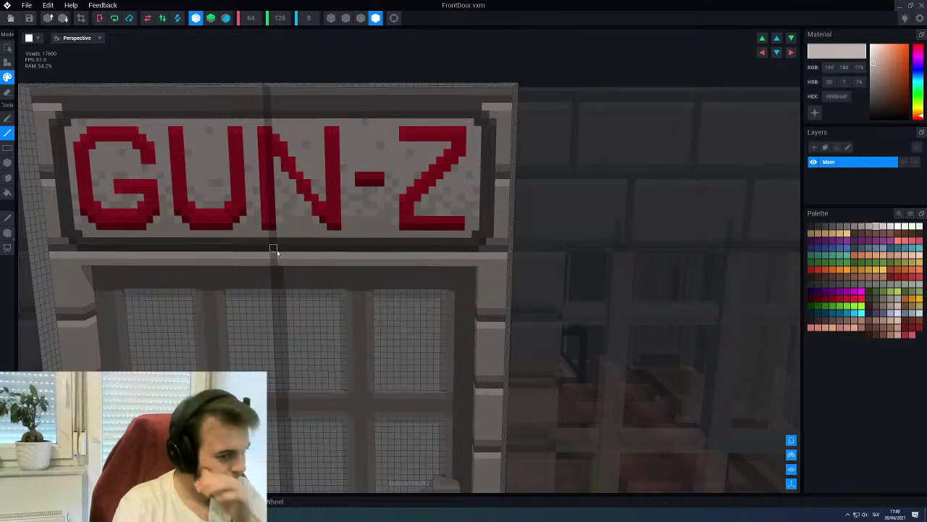
scroll(307, 271, "down", 5)
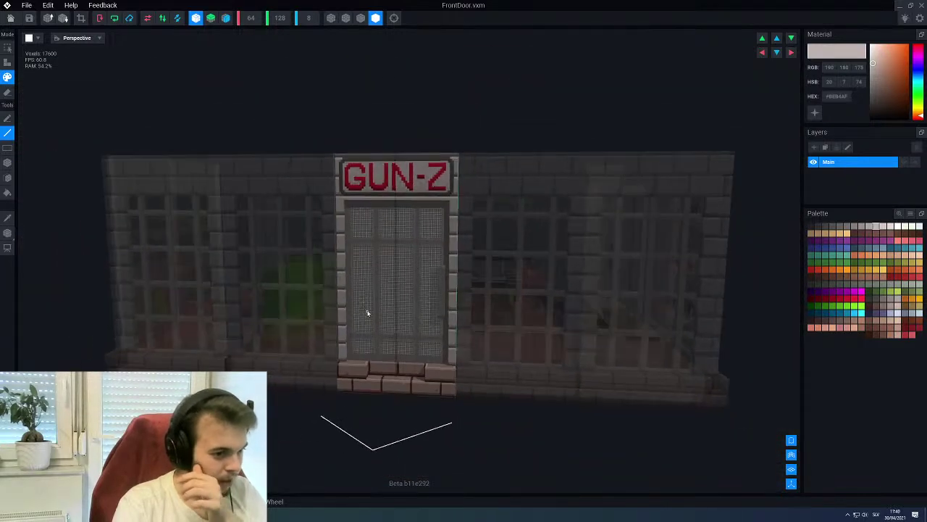
scroll(367, 313, "up", 3)
scroll(375, 304, "up", 2)
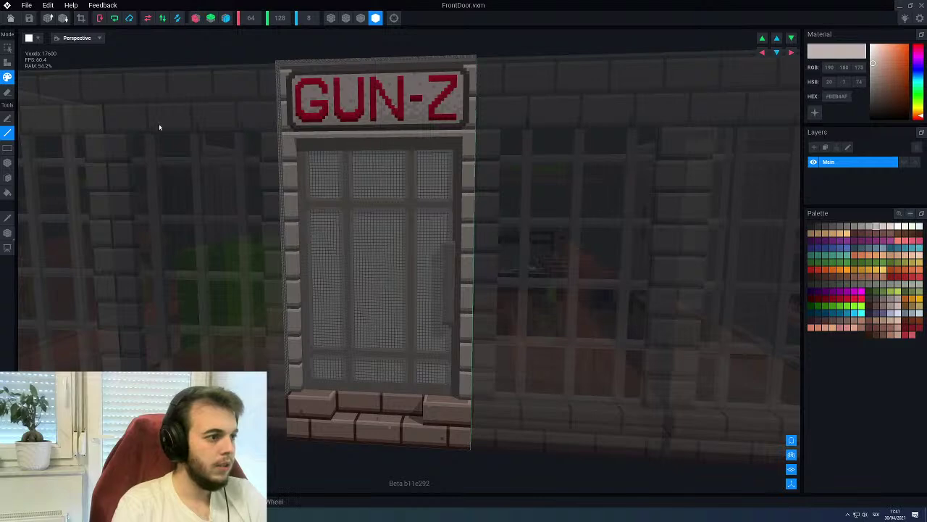
left_click(29, 37)
Split the viewport and set the flat view to show the door from the Back
left_click(32, 63)
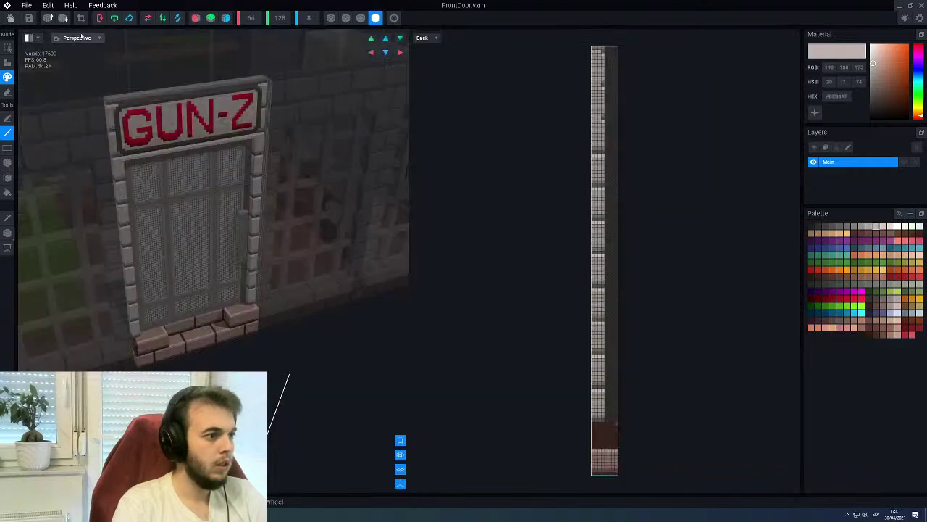
left_click(77, 38)
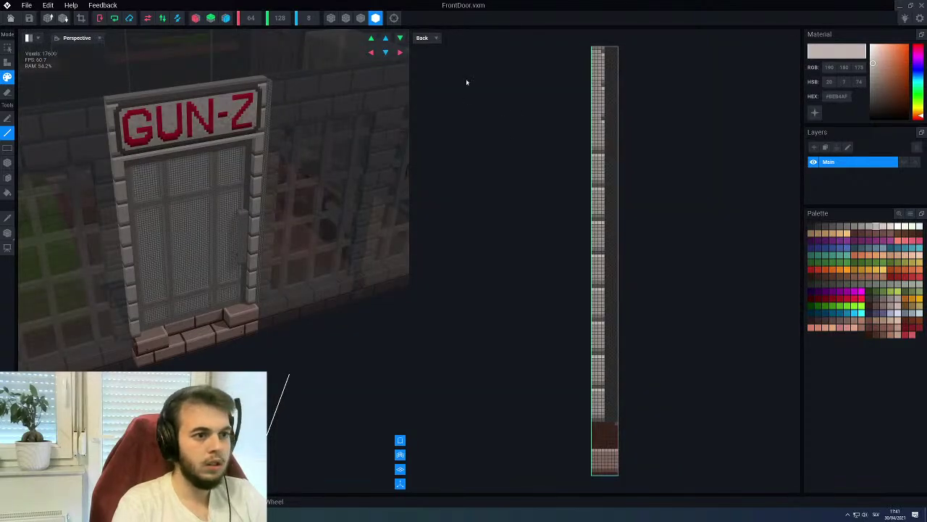
left_click(422, 38)
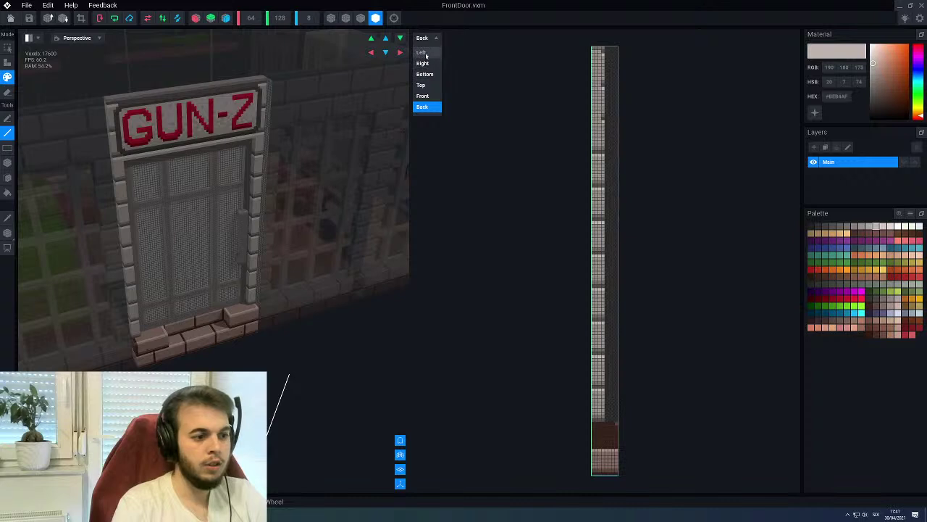
left_click(425, 106)
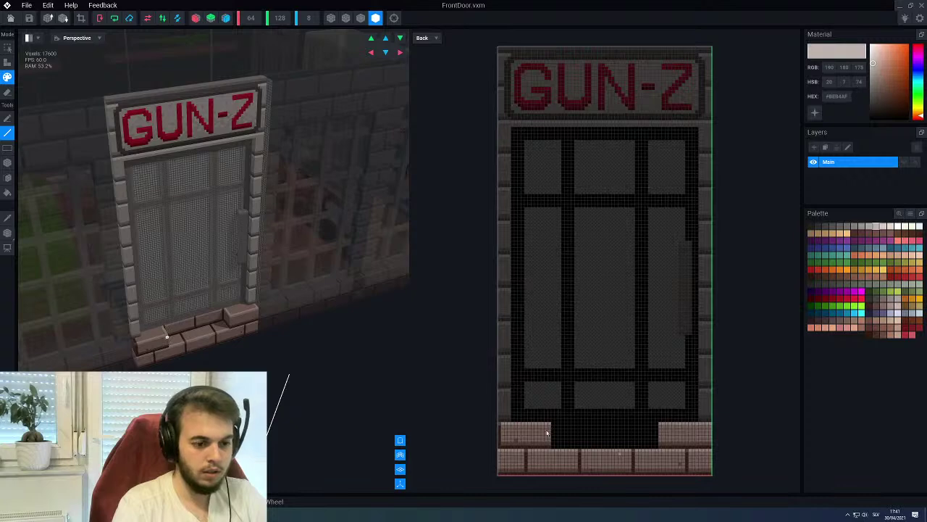
Sample the dark frame grey and draw four vertical lines up the door's back face
key("b")
left_click(506, 155, "alt")
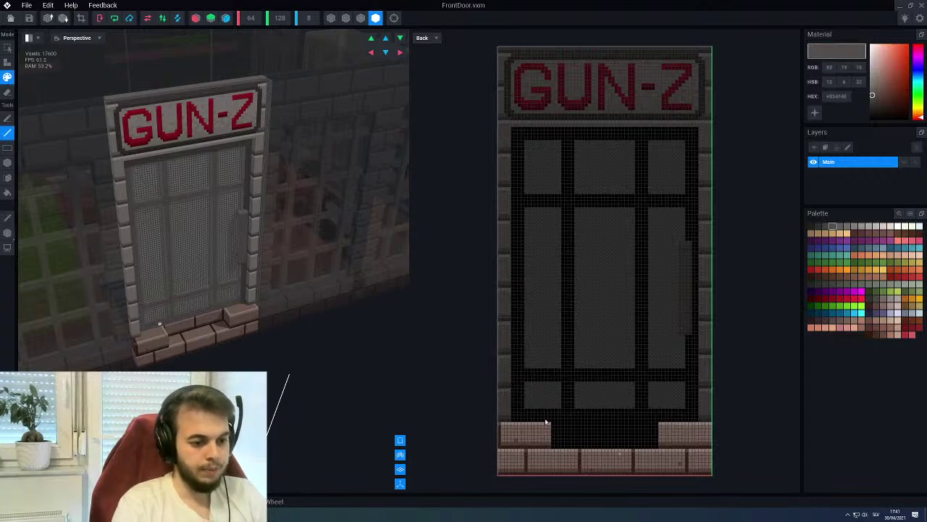
left_click_drag(528, 393, 526, 128)
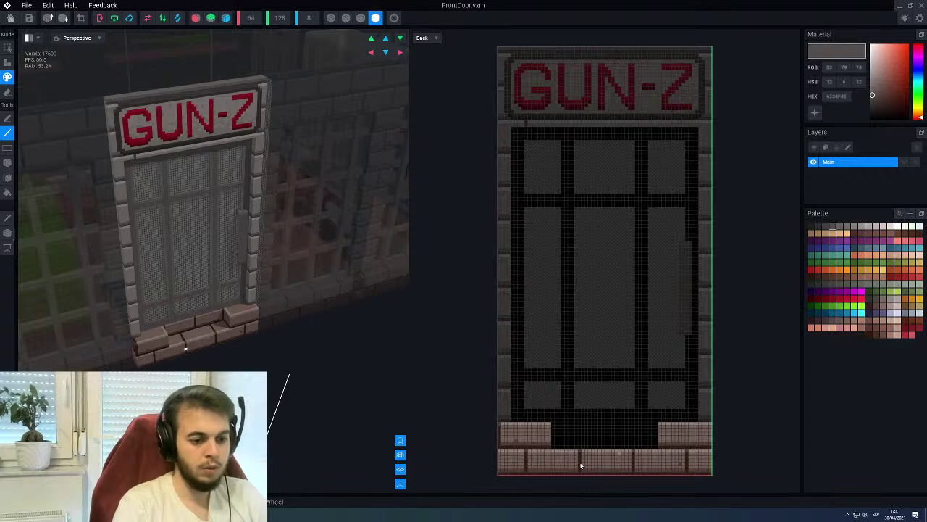
left_click_drag(577, 183, 579, 124)
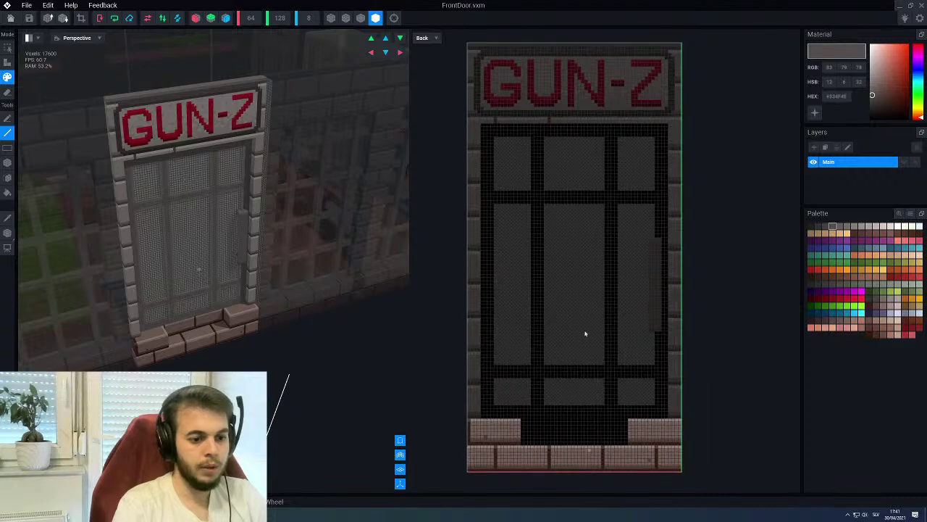
scroll(590, 376, "up", 2)
middle_click_drag(595, 337, 594, 331)
left_click_drag(597, 475, 598, 57)
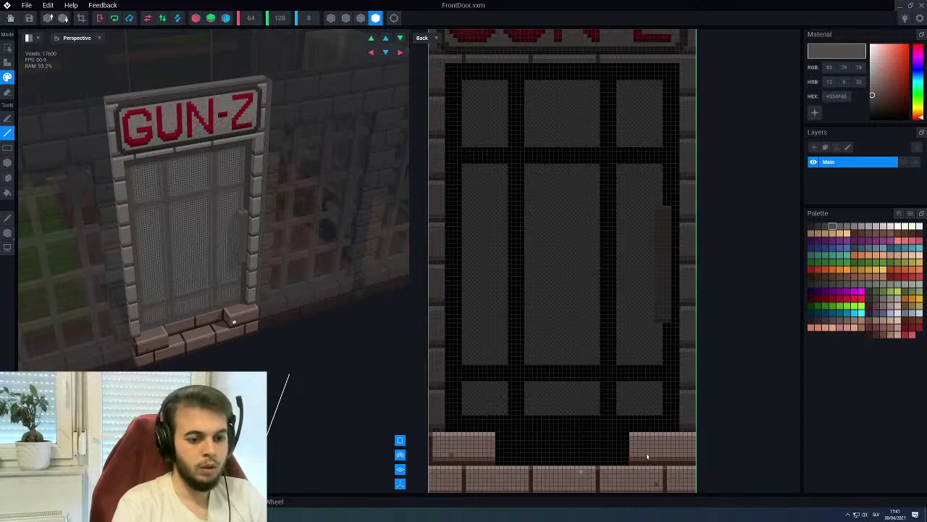
mouse_move(665, 480)
left_mouse_down()
mouse_move(652, 125)
mouse_move(659, 58)
mouse_move(667, 59)
mouse_move(665, 475)
left_mouse_up()
Orbit the 3D view over the sign to show the whole GUN-Z sign
scroll(585, 348, "down", 5)
scroll(577, 325, "up", 4)
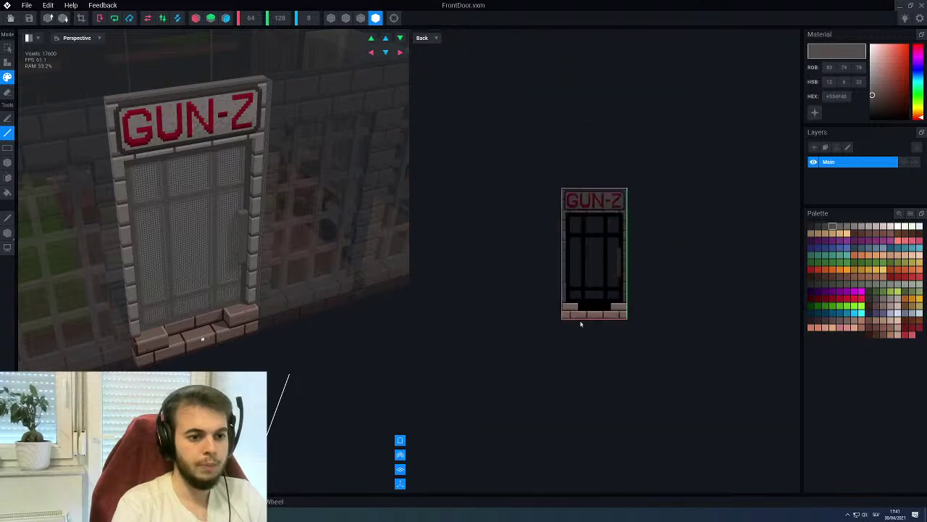
right_click_drag(282, 199, 238, 257)
scroll(176, 151, "up", 3)
scroll(205, 213, "up", 4)
right_click_drag(186, 218, 155, 245)
scroll(155, 246, "up", 2)
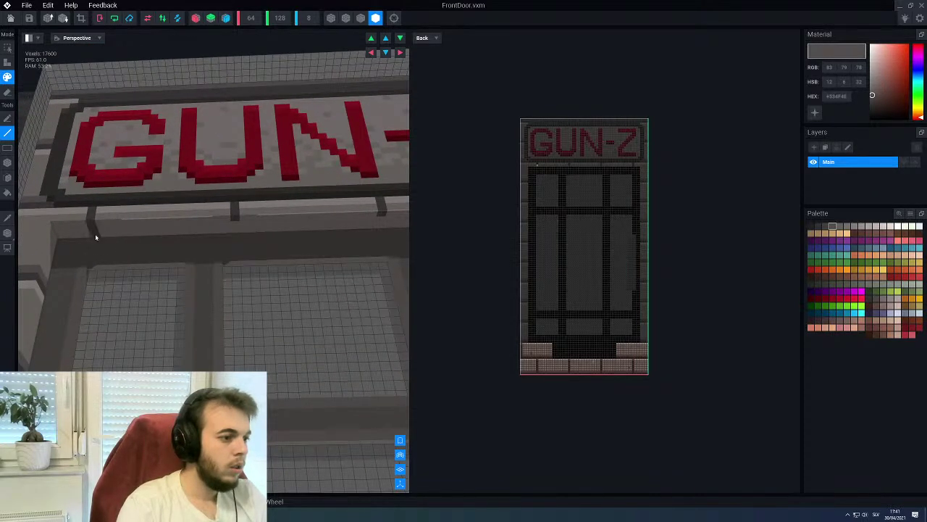
right_click_drag(244, 243, 268, 180)
scroll(190, 222, "down", 3)
left_click(37, 37)
Go back to a single 3D view, save FrontDoor.vxm and close it to return to the scene
left_click(32, 57)
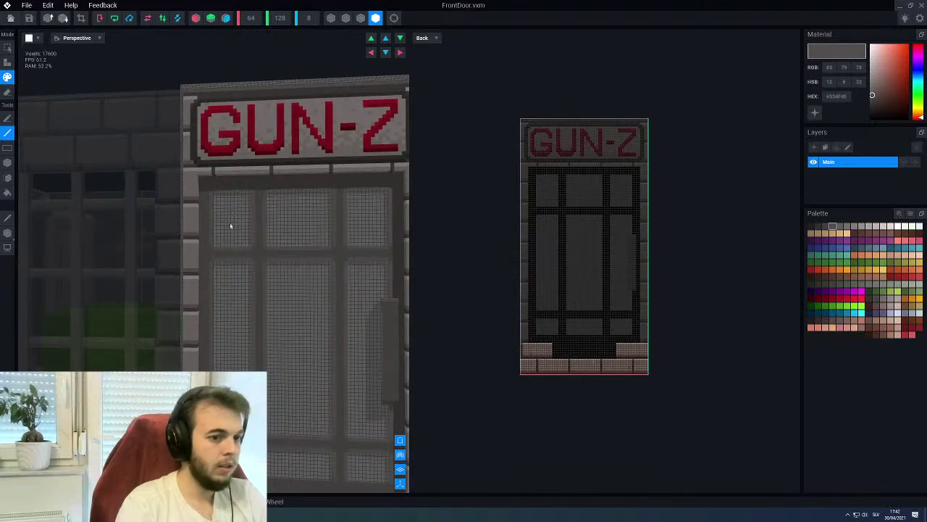
mouse_move(386, 255)
right_mouse_down()
mouse_move(447, 223)
mouse_move(468, 292)
mouse_move(485, 257)
mouse_move(401, 249)
right_mouse_up()
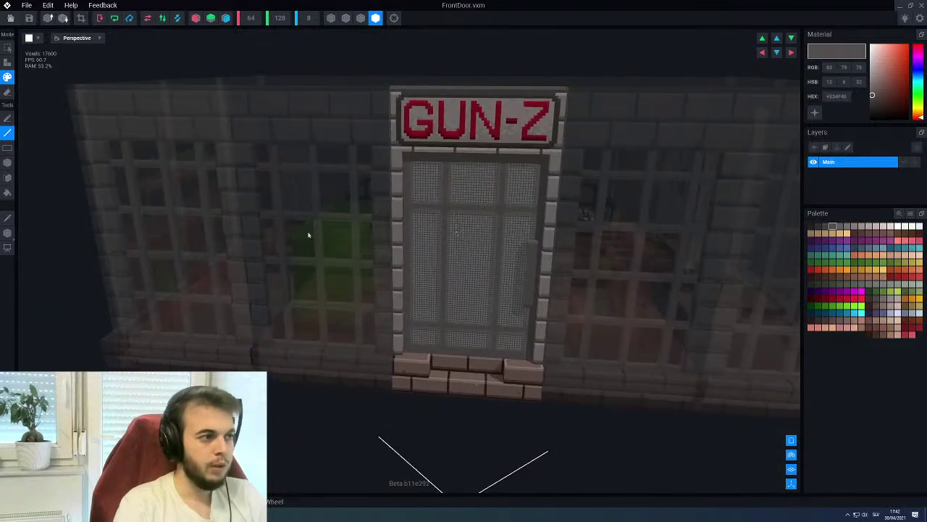
left_click(29, 18)
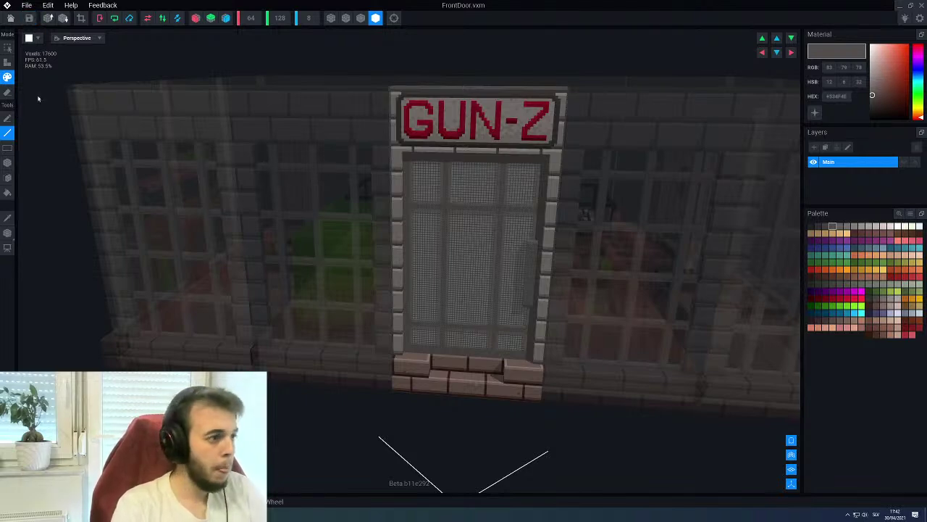
left_click(11, 18)
Confirm saving FrontDoor, view the shop from a higher front angle and open File > Export
left_click(394, 168)
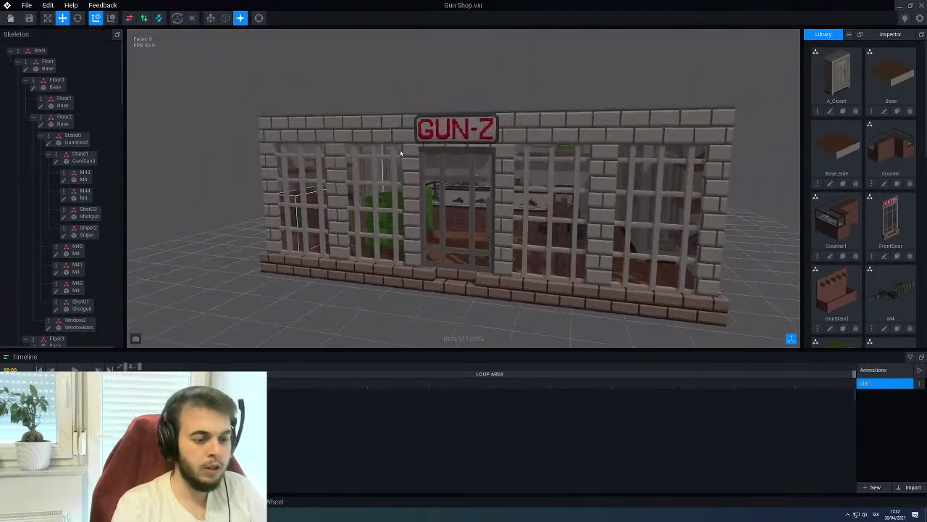
right_click_drag(400, 153, 446, 149)
scroll(492, 170, "up", 5)
scroll(580, 179, "down", 5)
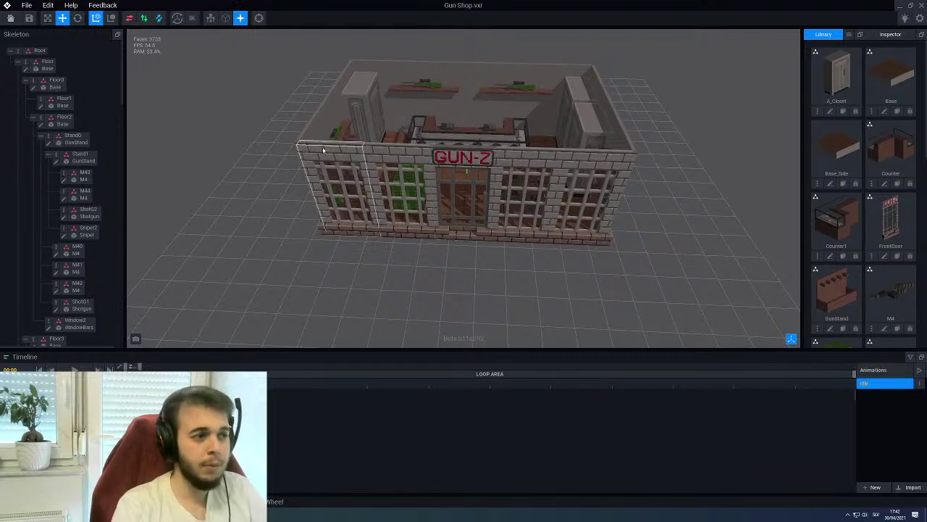
left_click(26, 5)
mouse_move(60, 56)
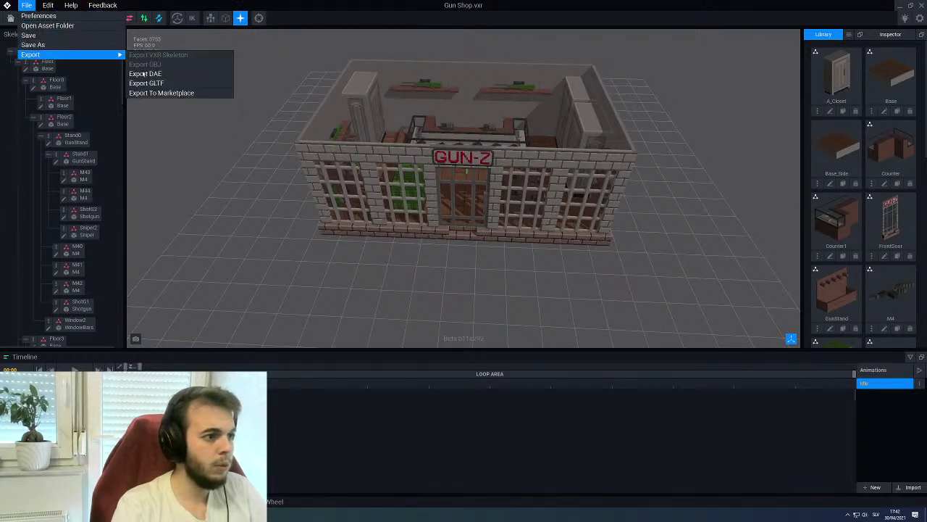
Choose Export To Marketplace, select the second top-row thumbnail and confirm the export
left_click(149, 93)
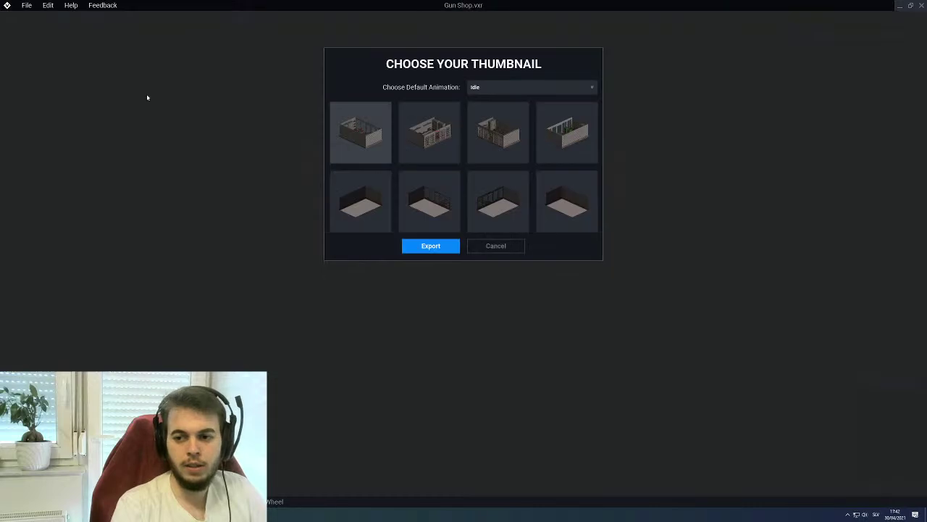
left_click(429, 133)
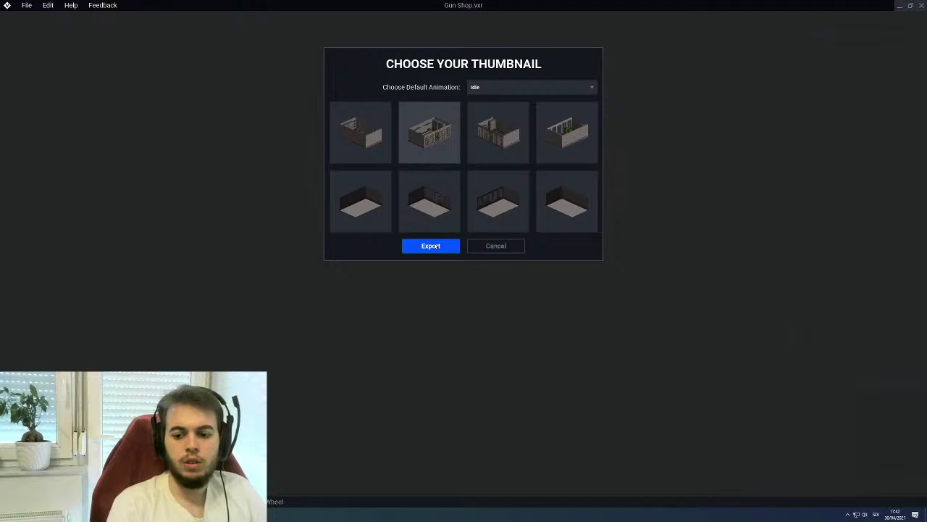
left_click(434, 247)
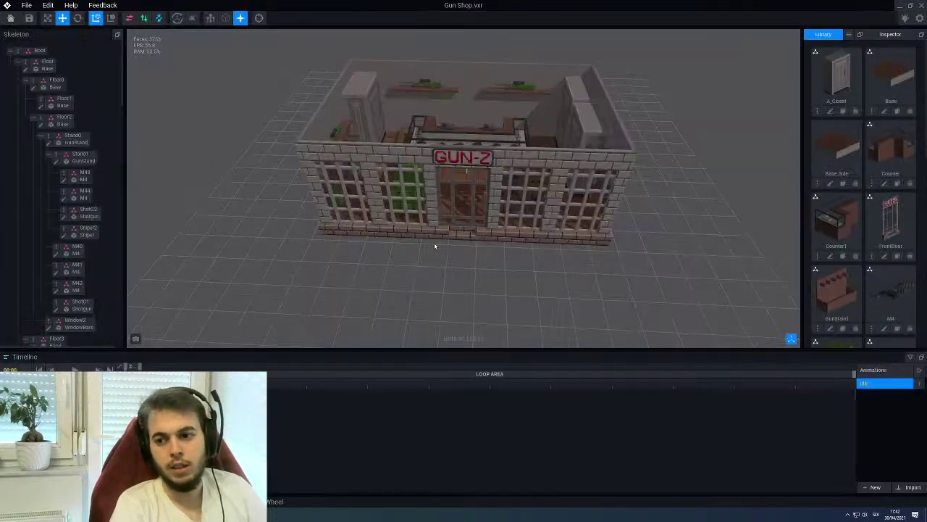
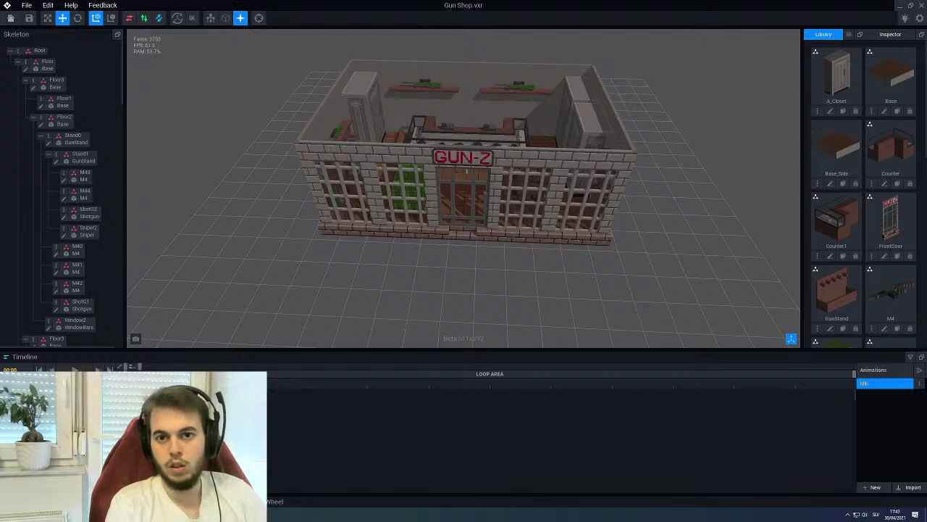
Export the Gun Shop model to the marketplace with the second thumbnail, then dismiss the thumbnail choice
left_click(26, 5)
mouse_move(43, 54)
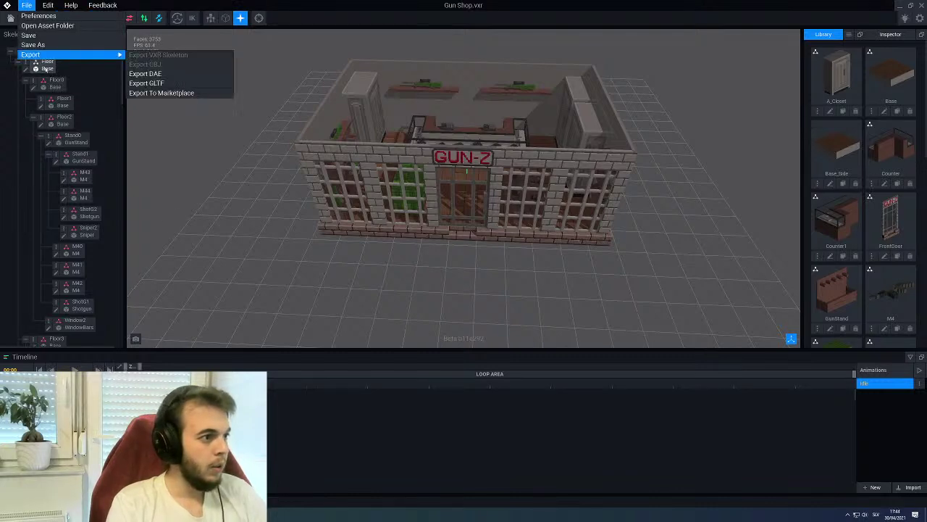
left_click(135, 93)
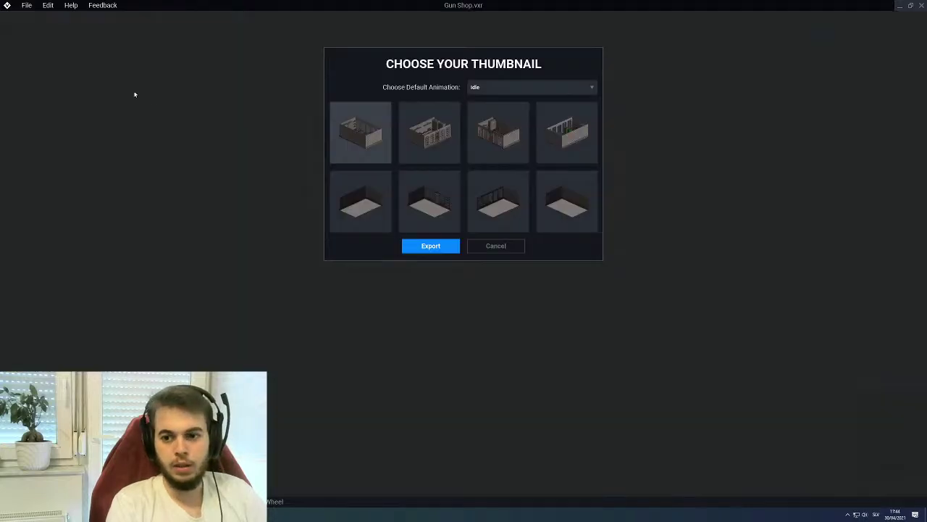
left_click(433, 136)
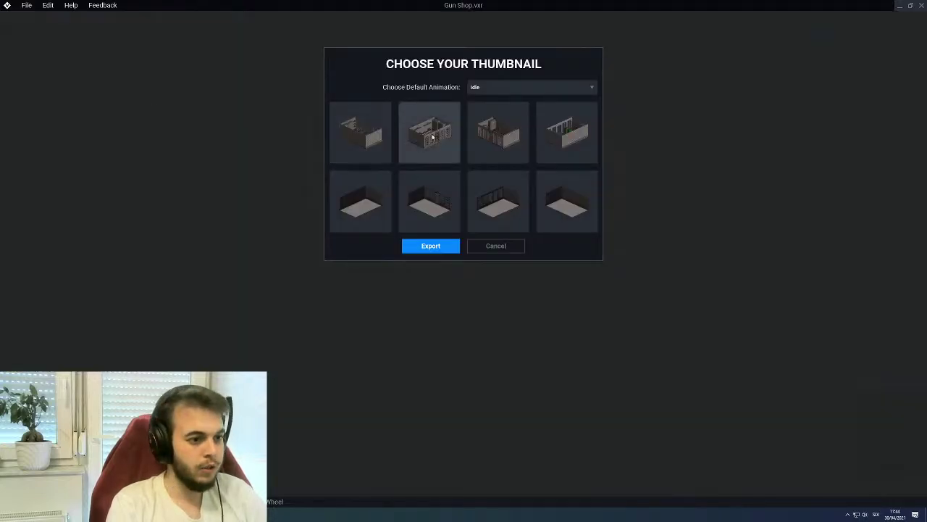
left_click(430, 246)
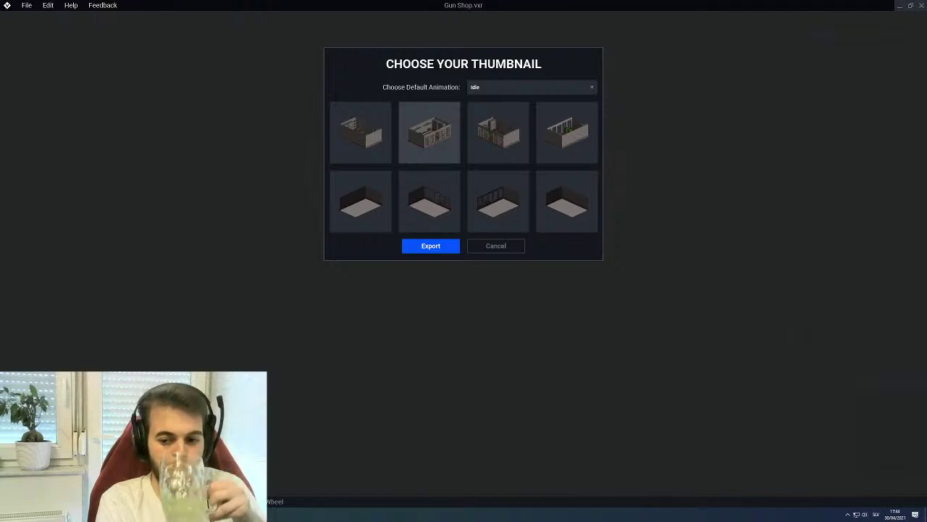
key("Escape")
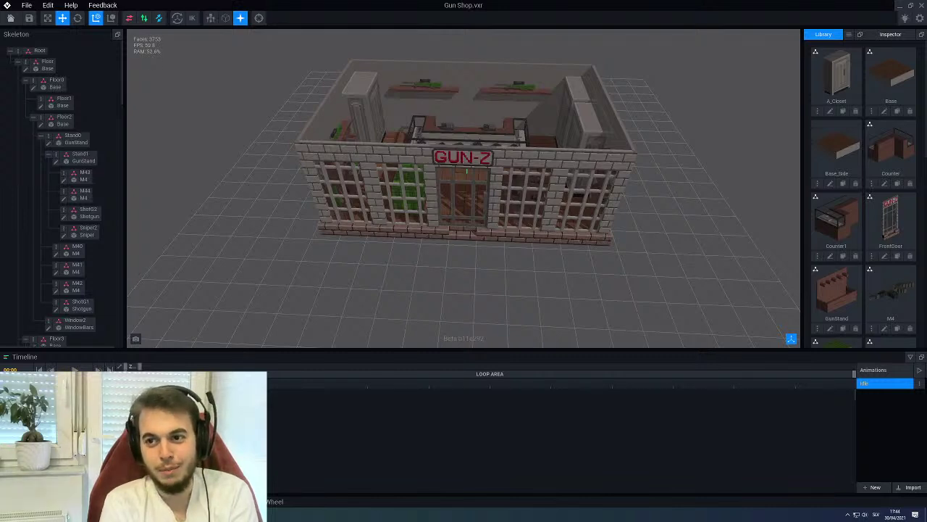
Restart the marketplace export with the second thumbnail, then minimize VoxEdit to the desktop
left_click(28, 6)
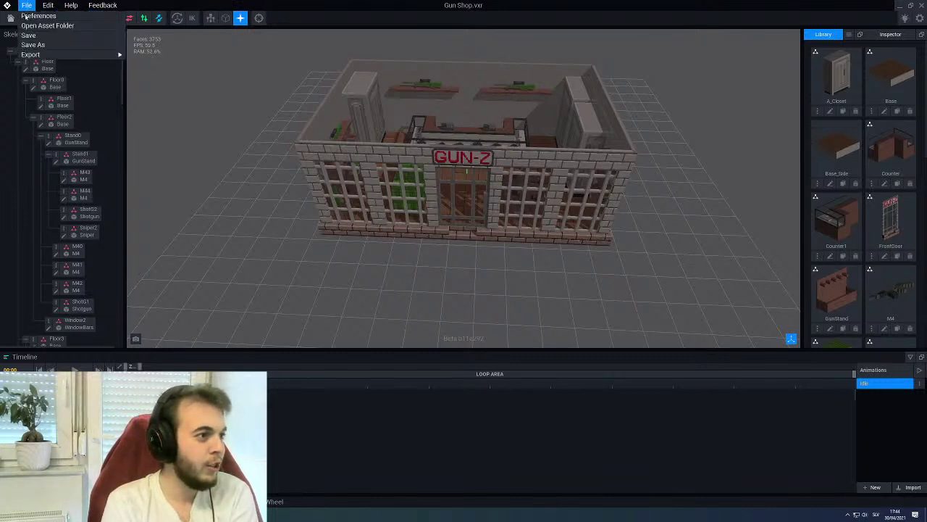
mouse_move(44, 54)
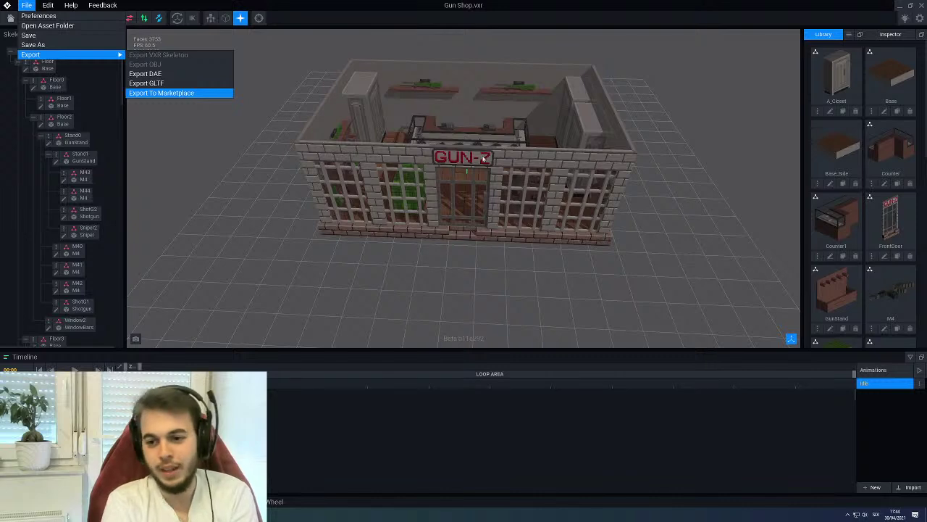
left_click(163, 92)
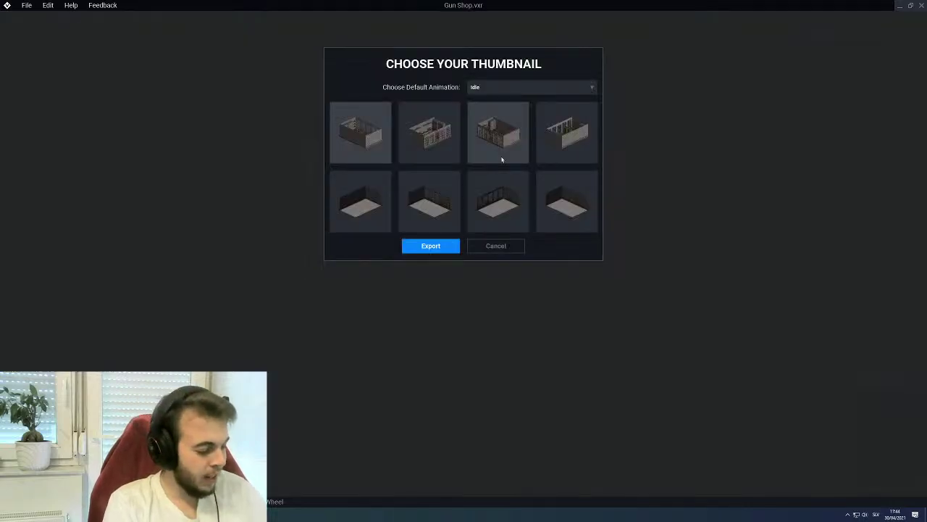
left_click(451, 148)
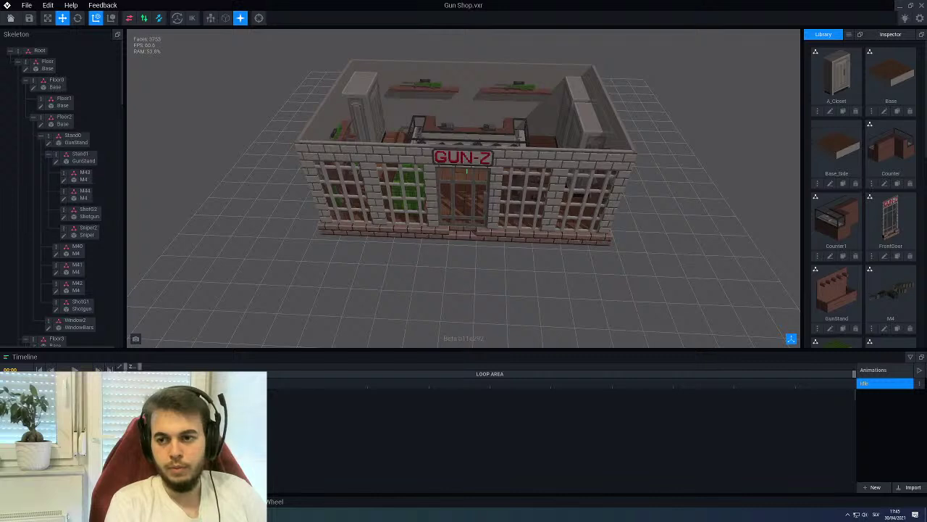
left_click(898, 5)
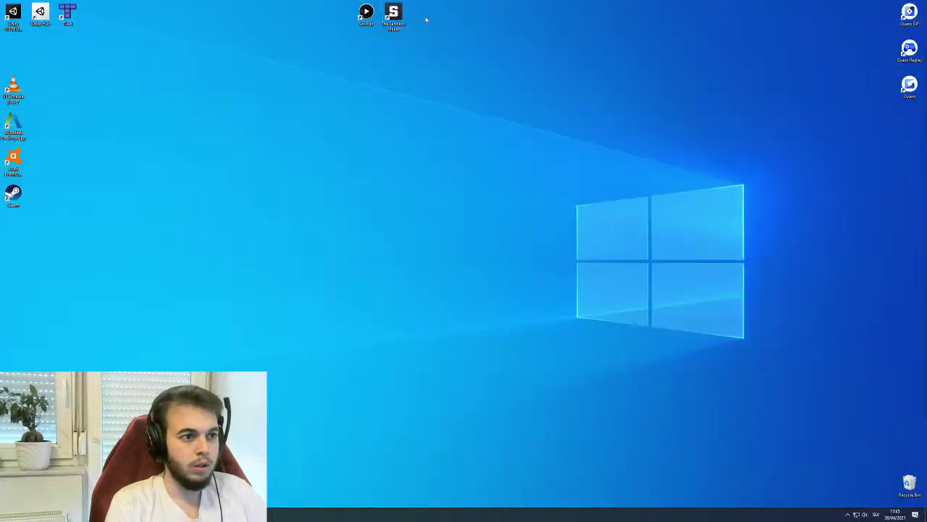
Launch The Sandbox Game Maker and sign in with the other account's name and password
left_click(394, 16)
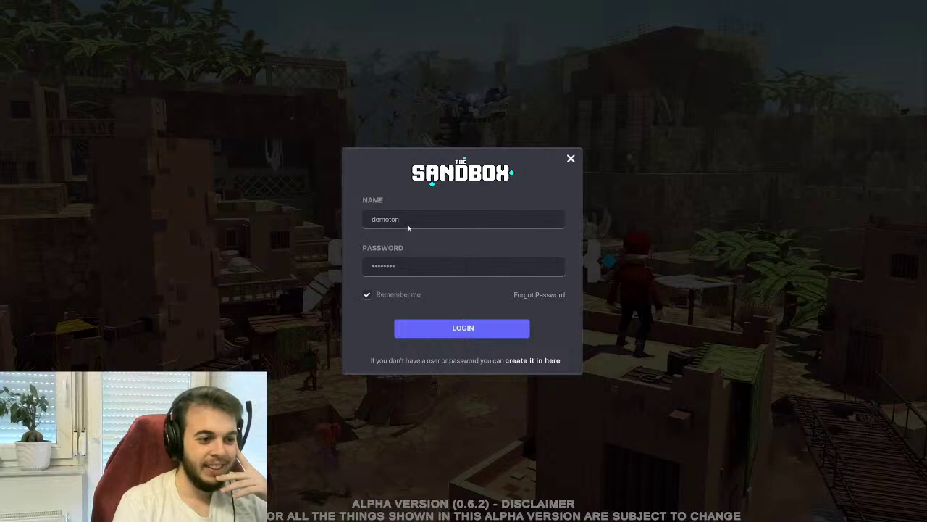
double_click(380, 222)
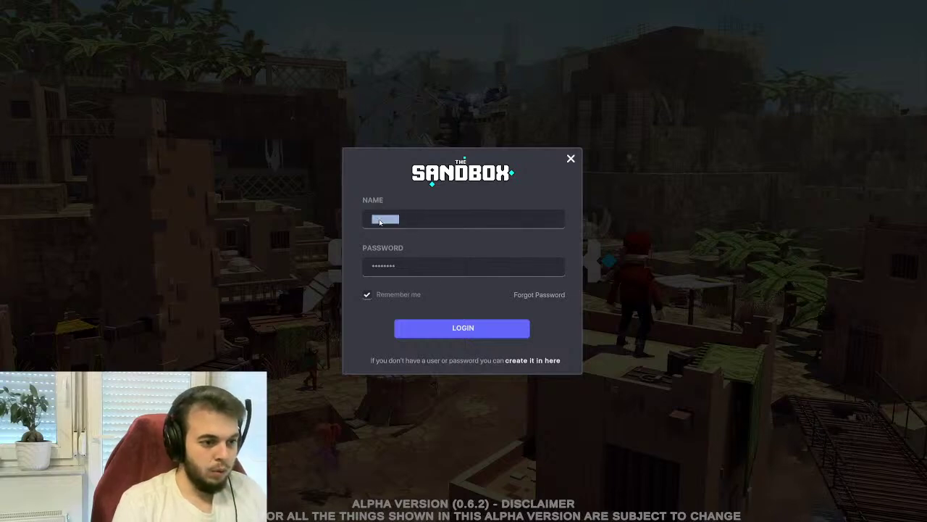
type("nexonik")
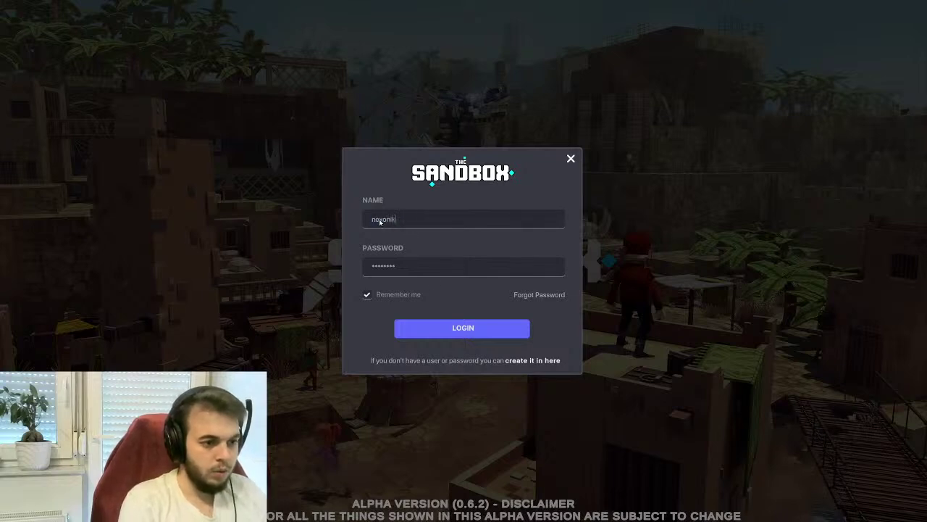
double_click(392, 266)
type("*******")
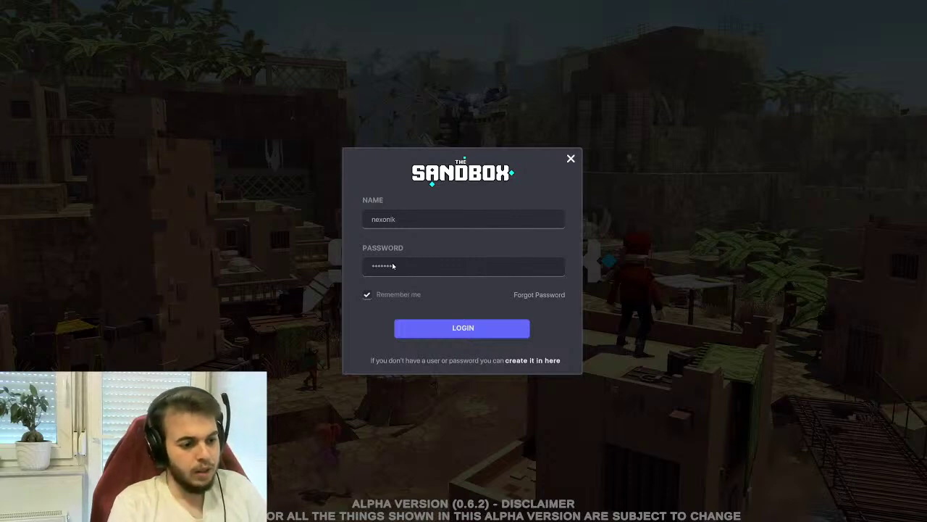
left_click(438, 334)
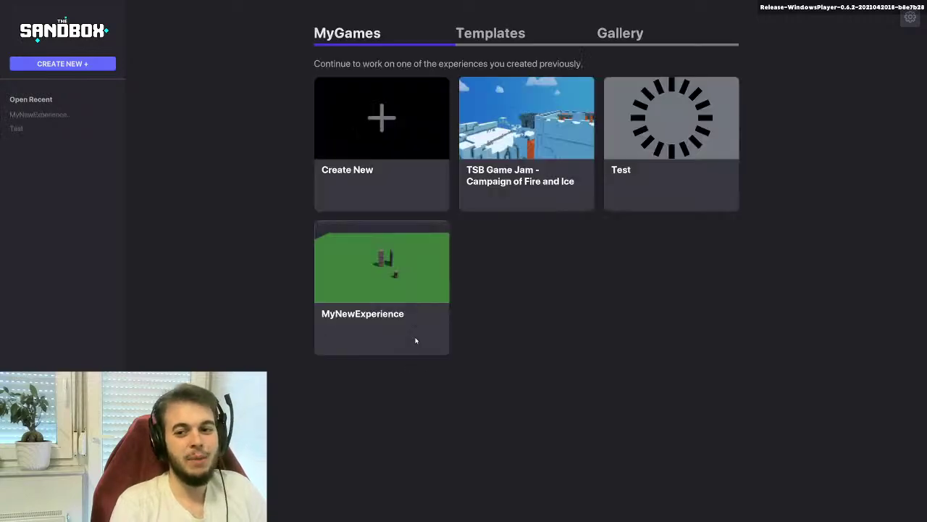
Open the Test project in the editor, pan near the greenhouse, and bring up the asset library
left_click(647, 123)
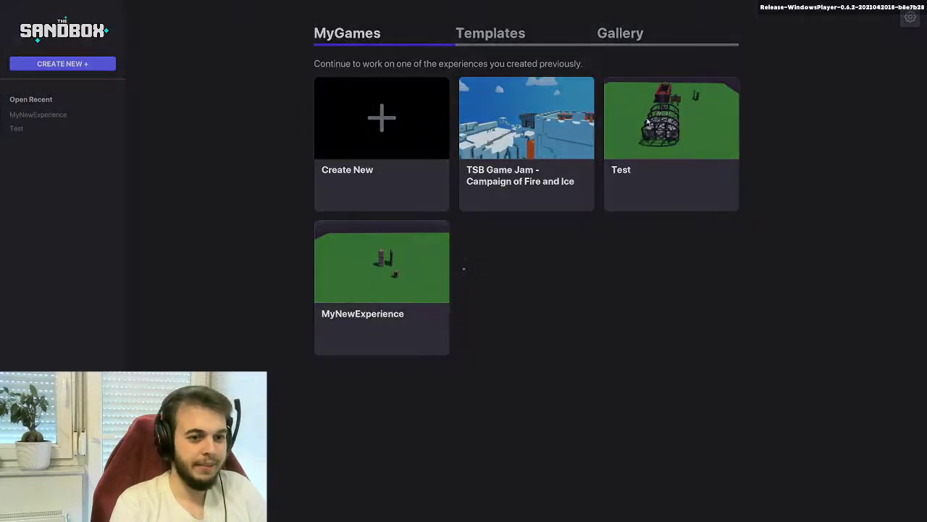
left_click(505, 356)
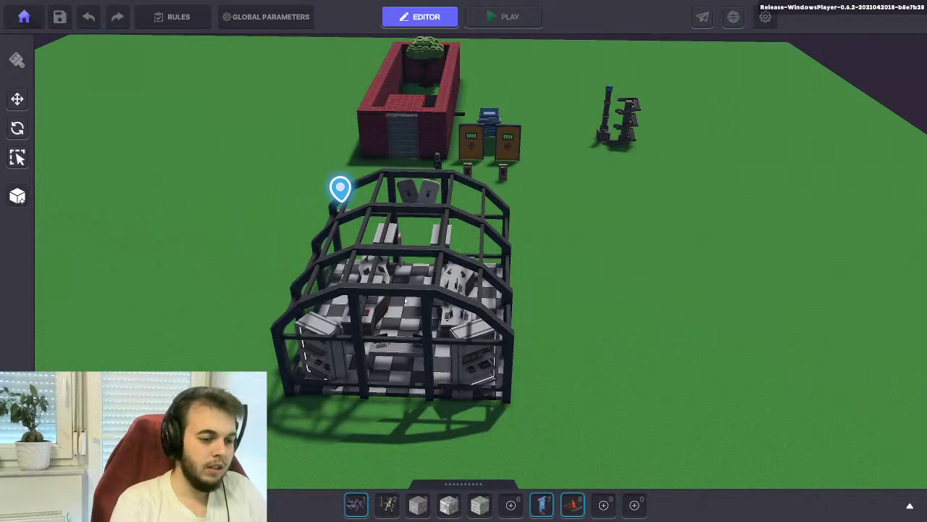
scroll(476, 273, "up", 2)
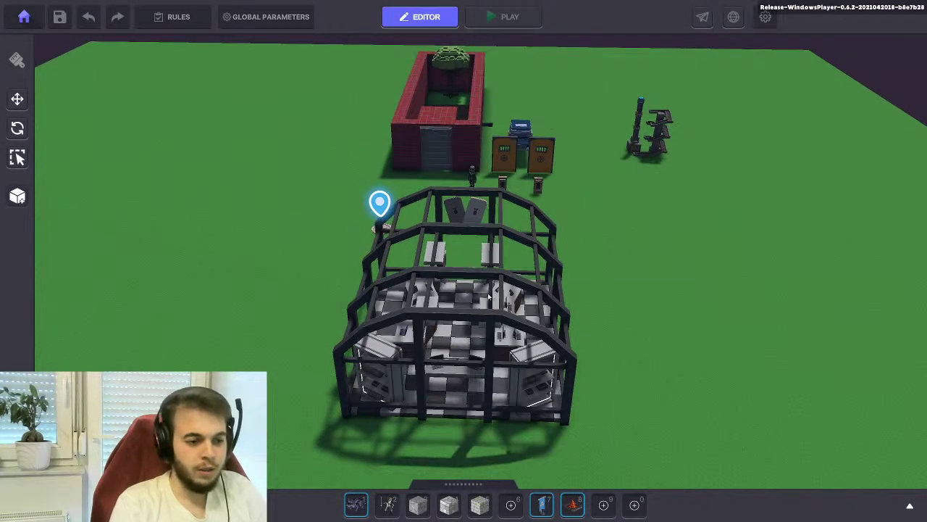
left_click(476, 273)
left_click(472, 288)
middle_click_drag(472, 289, 458, 285)
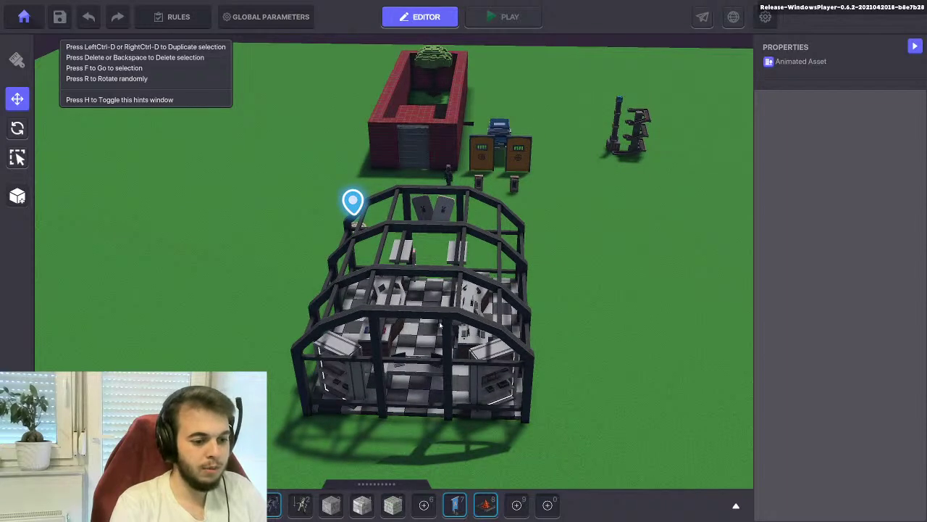
key("Tab")
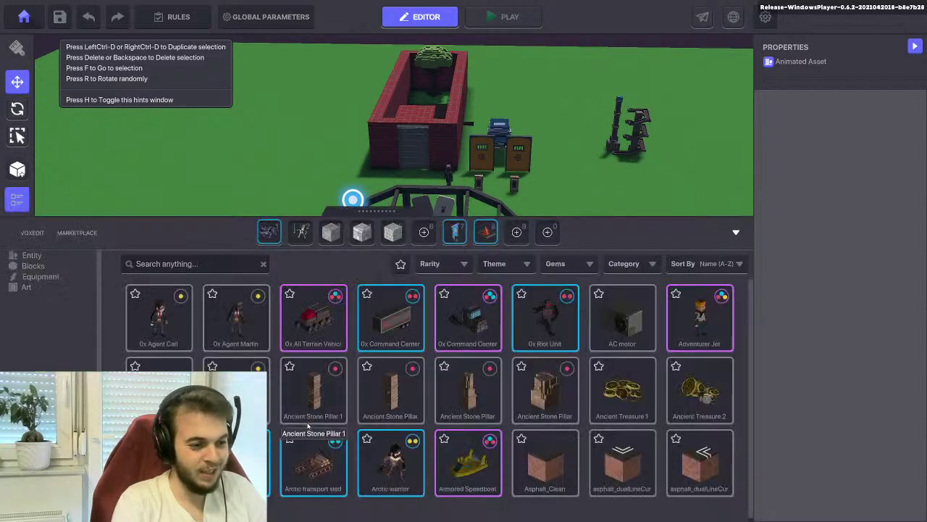
Find Gun Shop by searching 'gun', add it to the hotbar, and place it right of the greenhouse
left_click(177, 267)
type("gun")
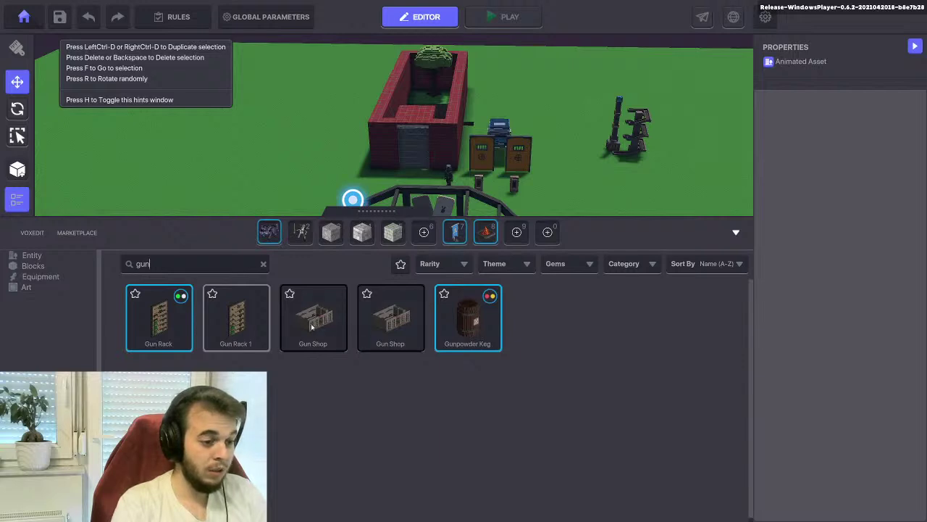
left_click_drag(314, 327, 516, 233)
key("Tab")
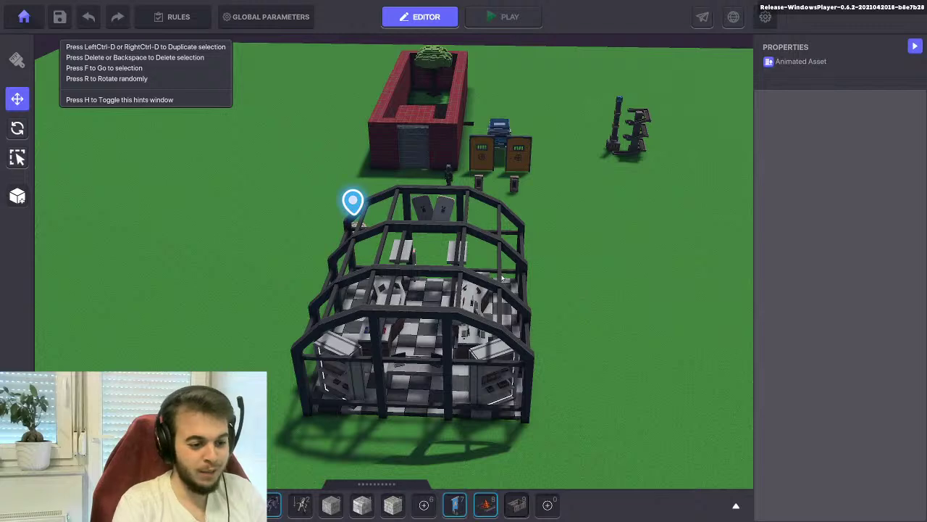
key("9")
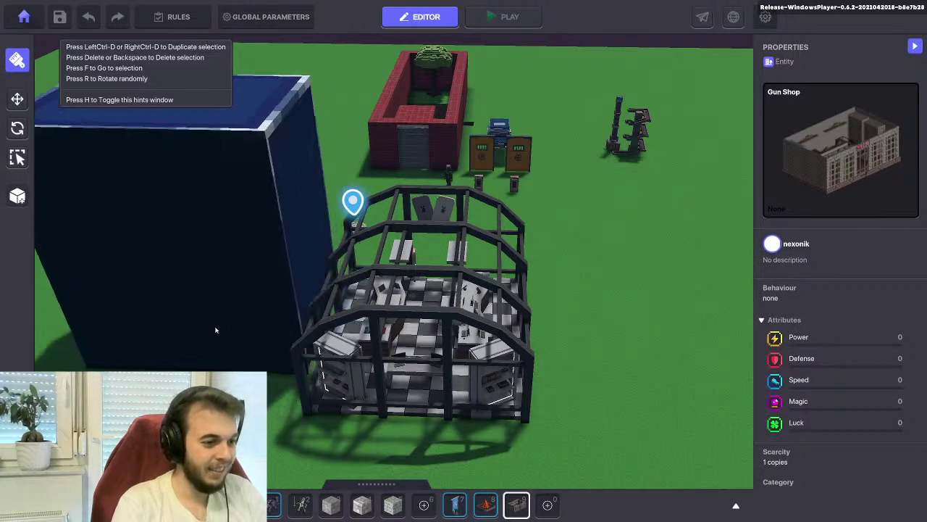
left_click(196, 330)
left_click_drag(195, 330, 664, 322)
right_click_drag(665, 322, 199, 308)
Rotate the Gun Shop to 180 degrees on Y and save the experience
key("Escape")
key("e")
left_click(567, 276)
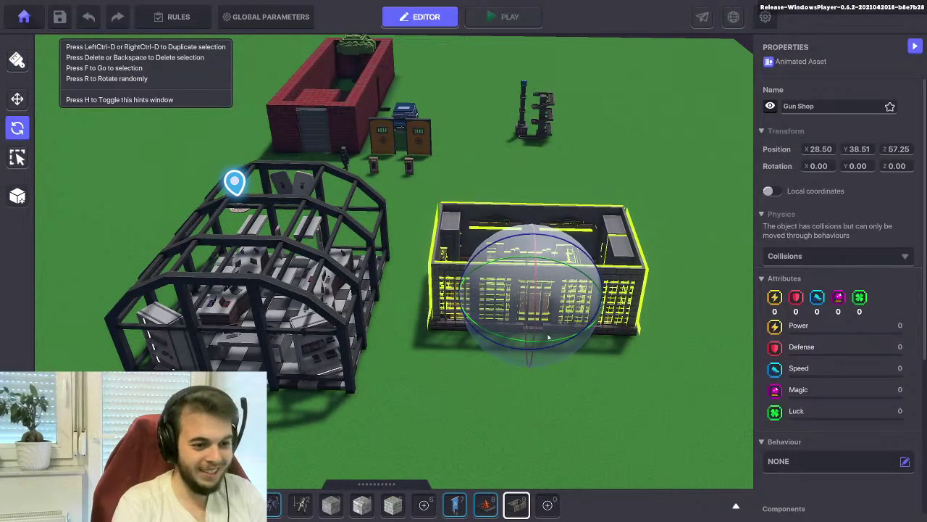
key("r")
key("r")
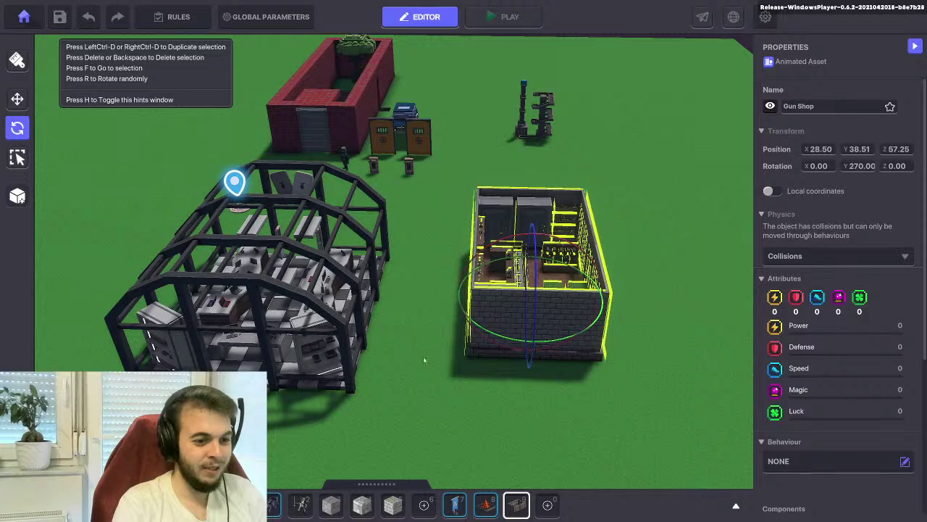
key("r")
key("r")
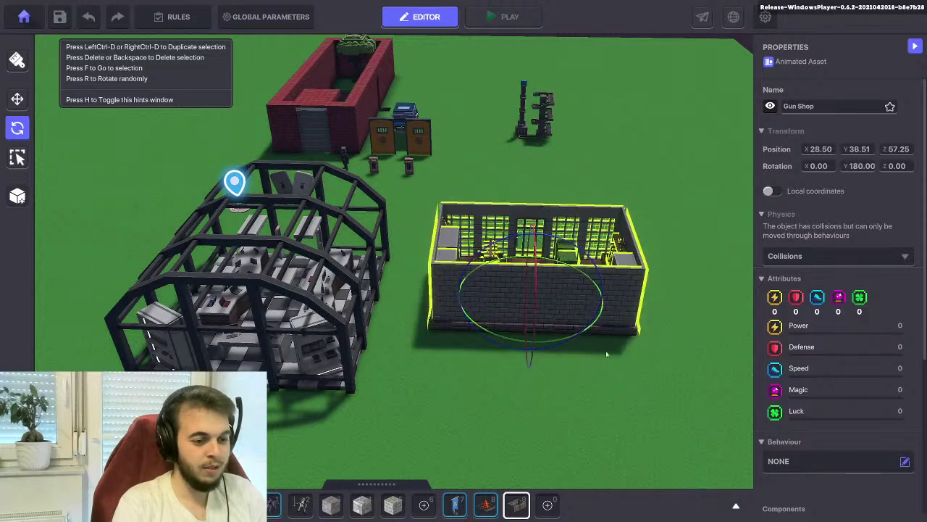
left_click(60, 17)
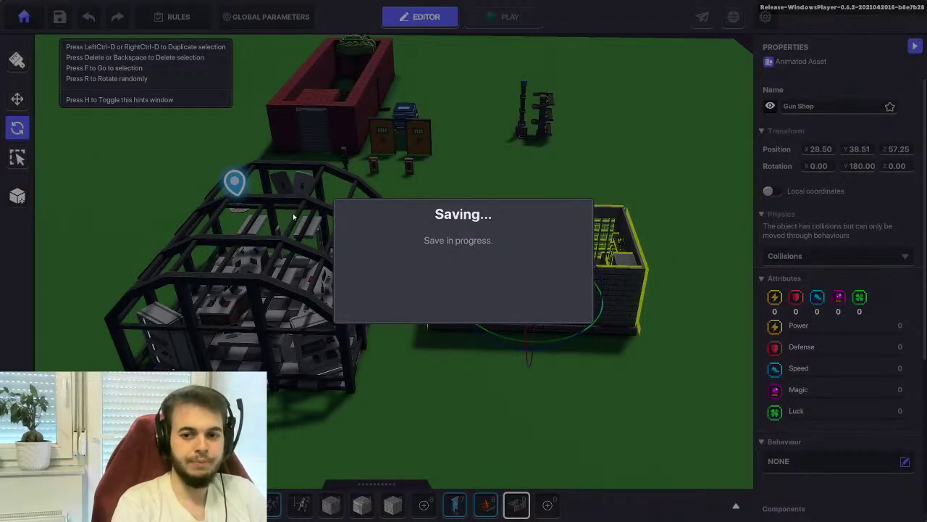
Start Play mode and run the character past the greenhouse and along the GUN-Z shop front
left_click(463, 300)
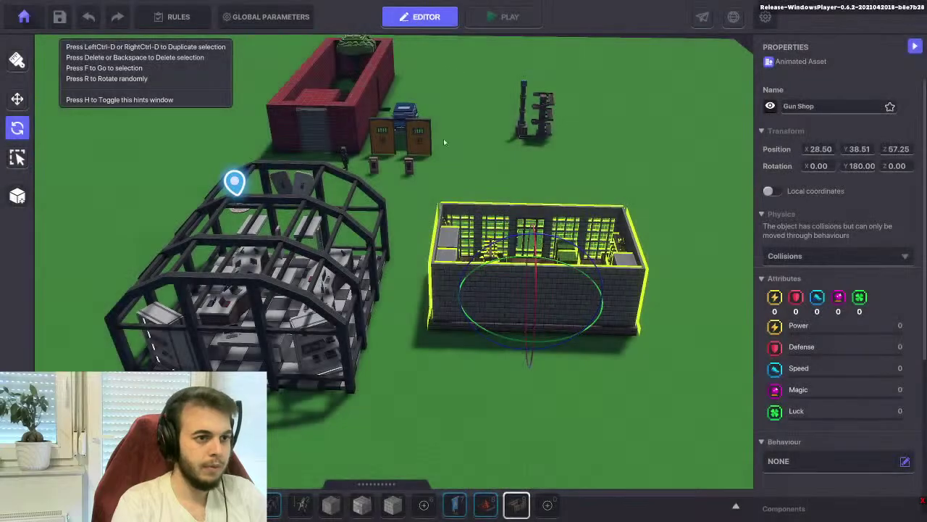
left_click(507, 17)
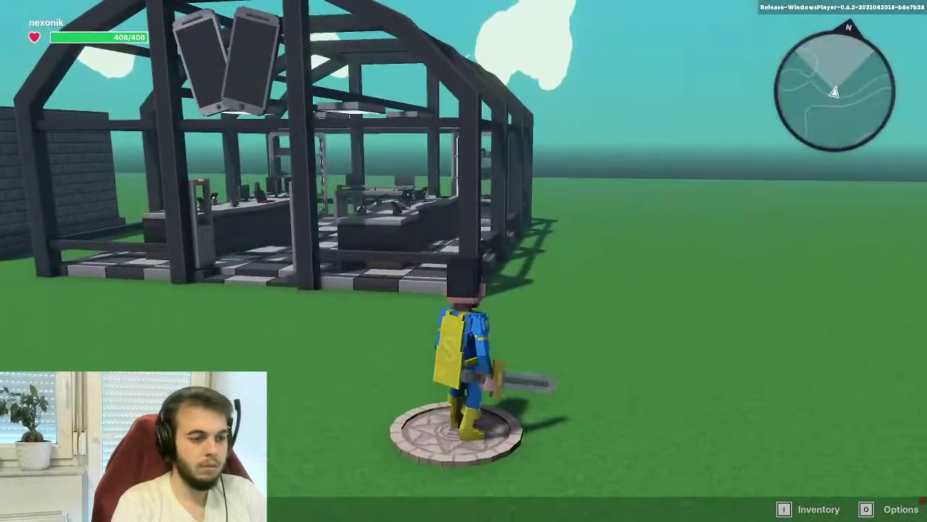
key("a")
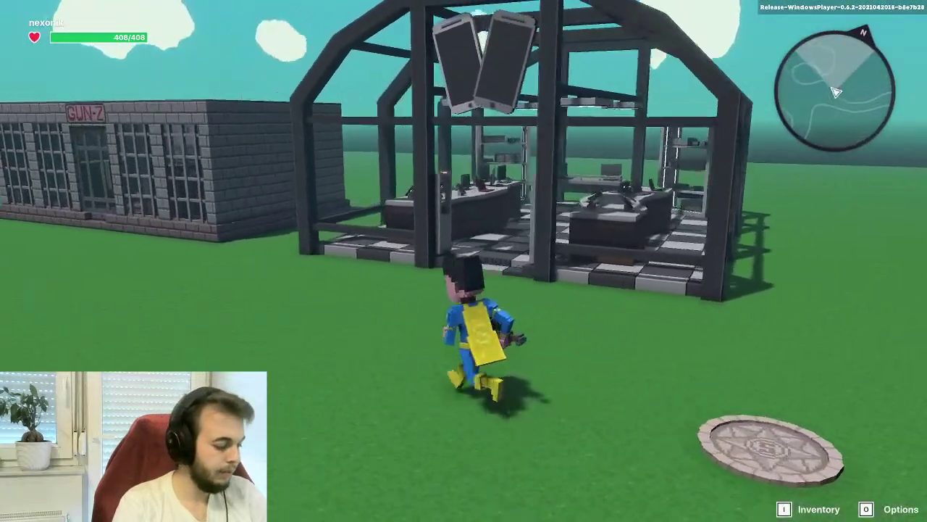
key("w")
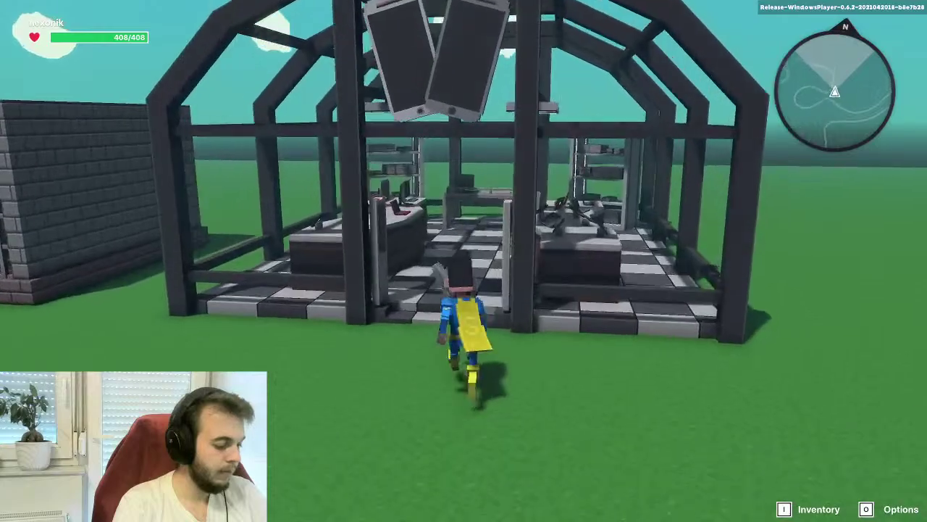
key("s")
key("a")
key("w")
key("w")
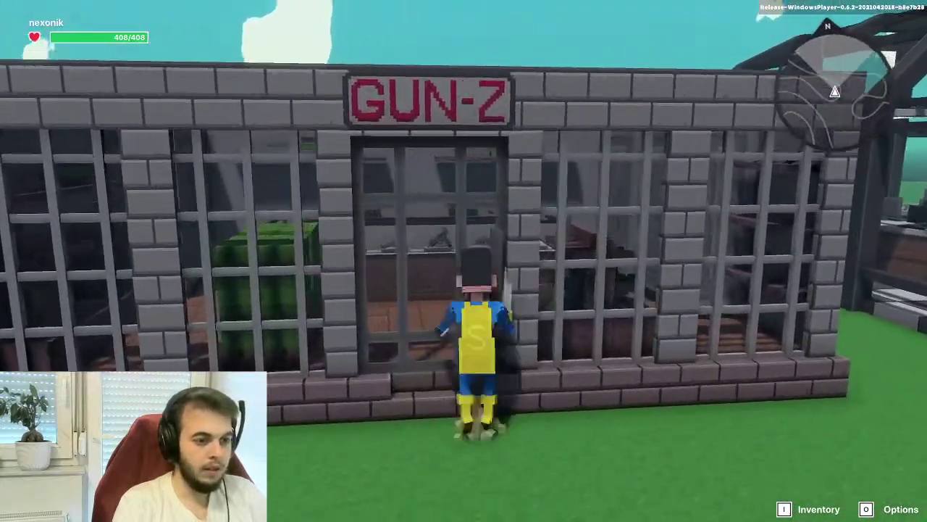
key("a")
key("d")
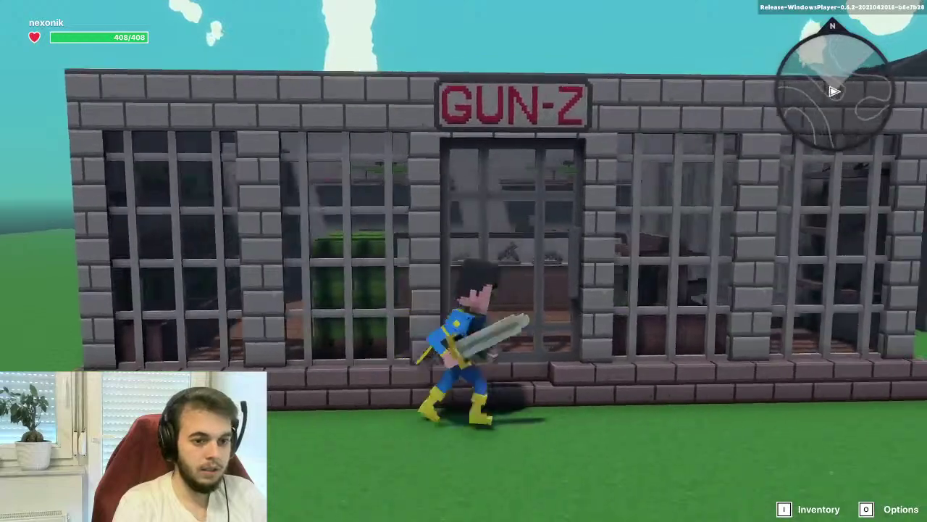
key("a")
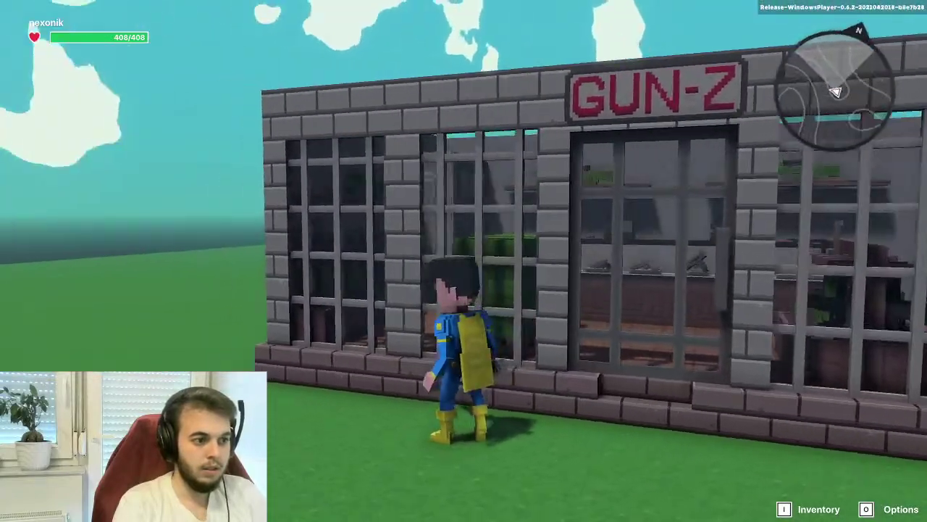
key("d")
key("a")
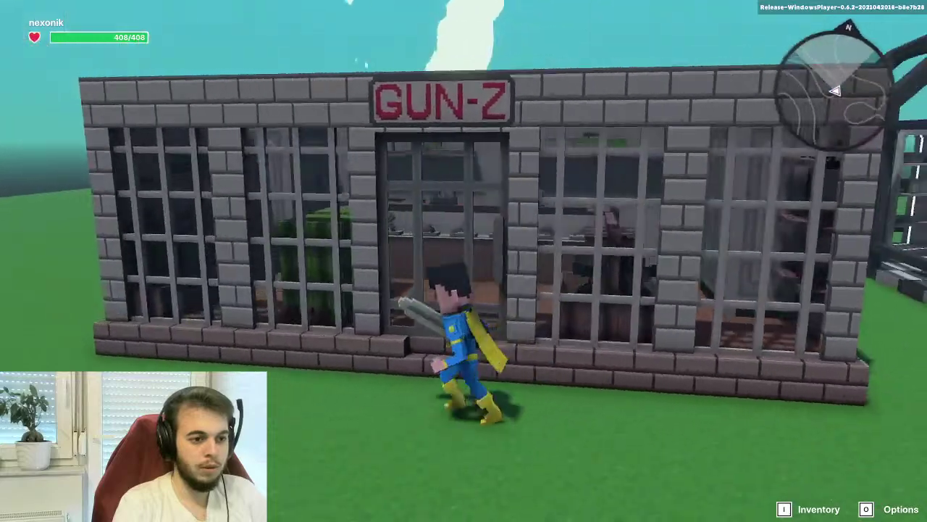
Run from the shop's corner into the greenhouse and along the laptop desks
key("s")
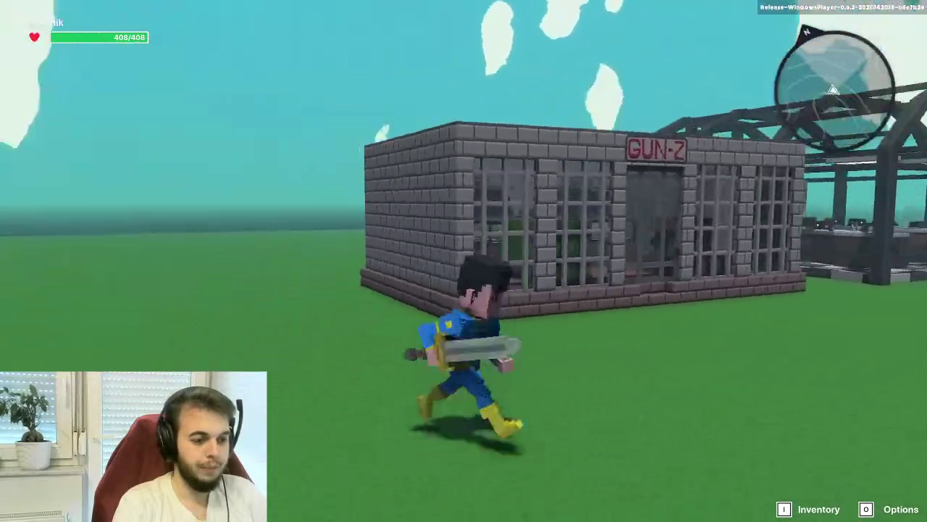
key("w")
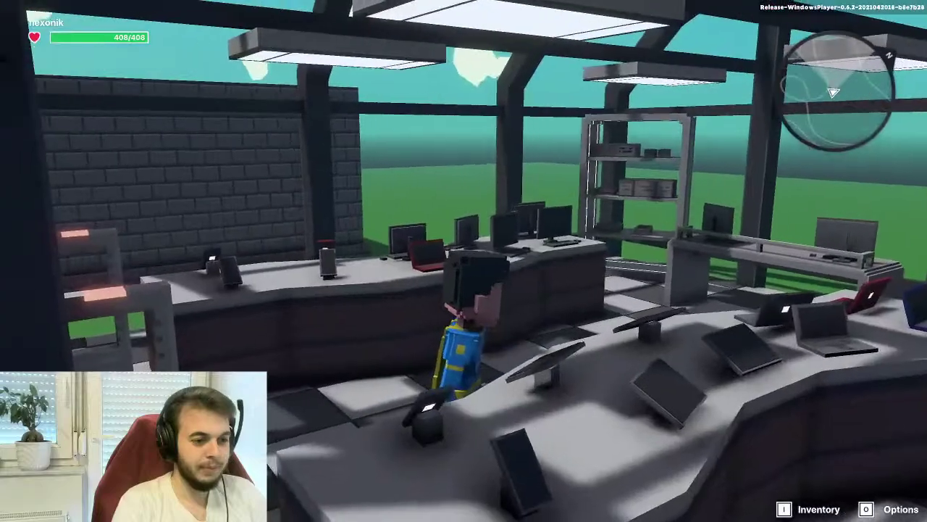
key("w")
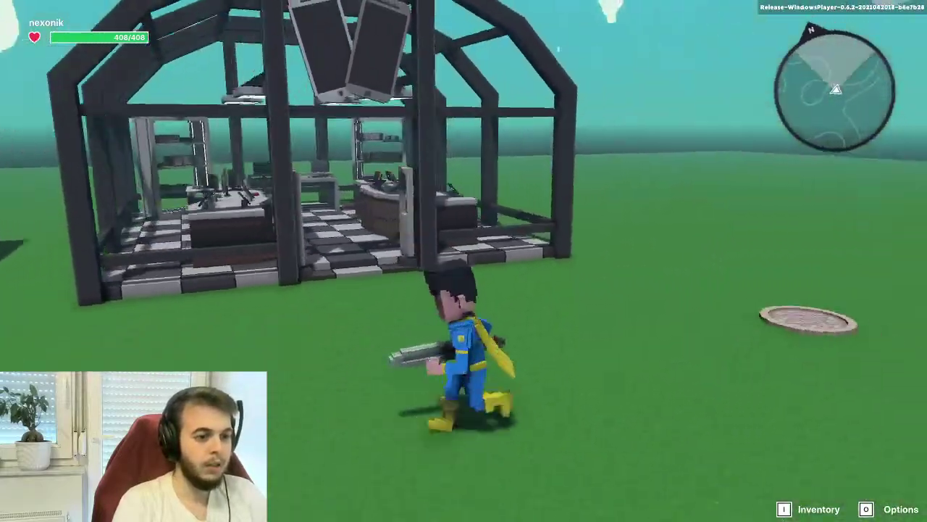
key("w")
key("a")
key("w")
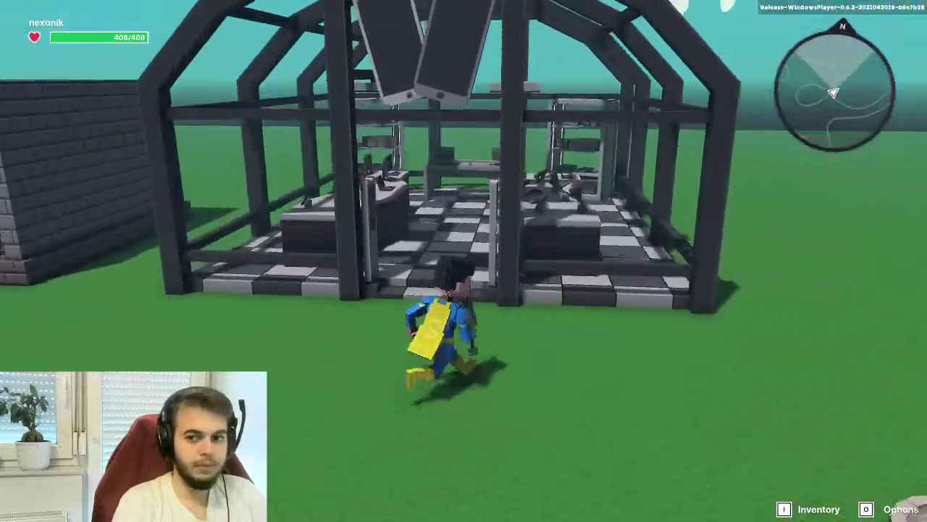
key("w")
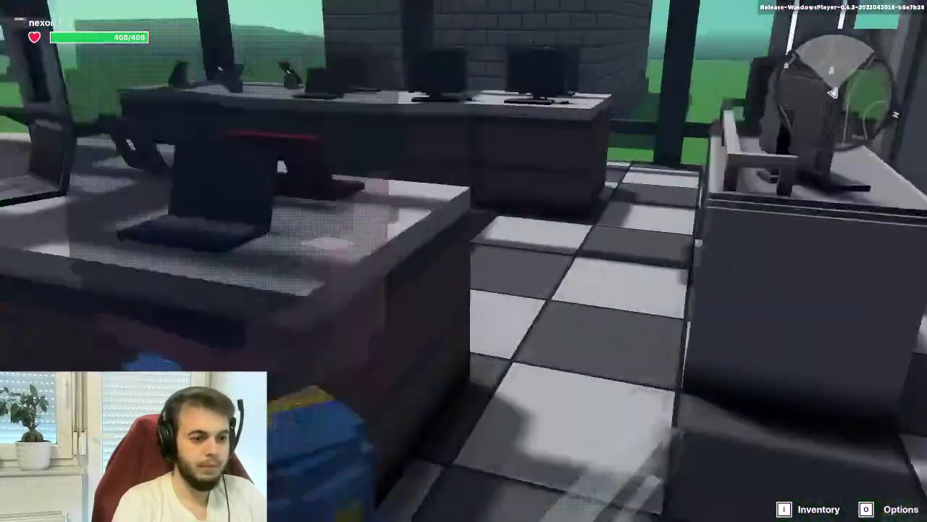
key("d")
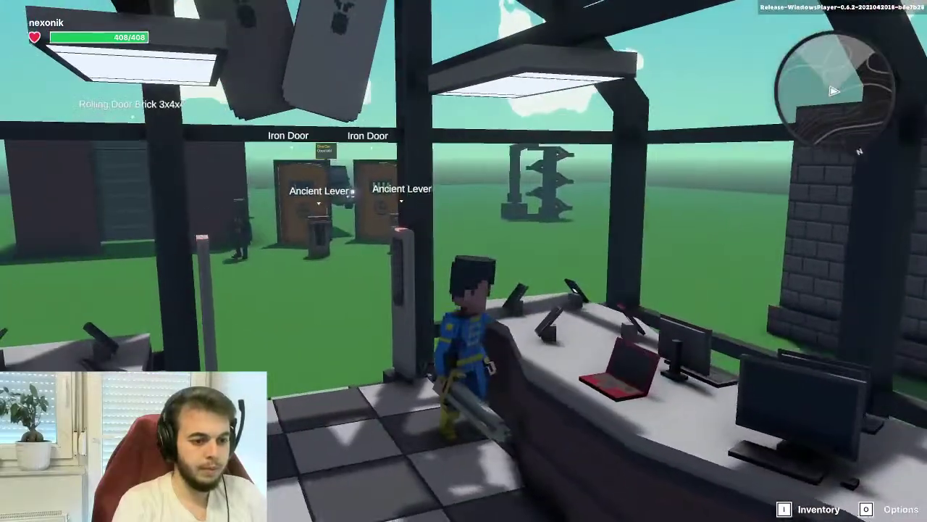
Run back toward the greenhouse, exit play mode, and save the level
key("s")
key("a")
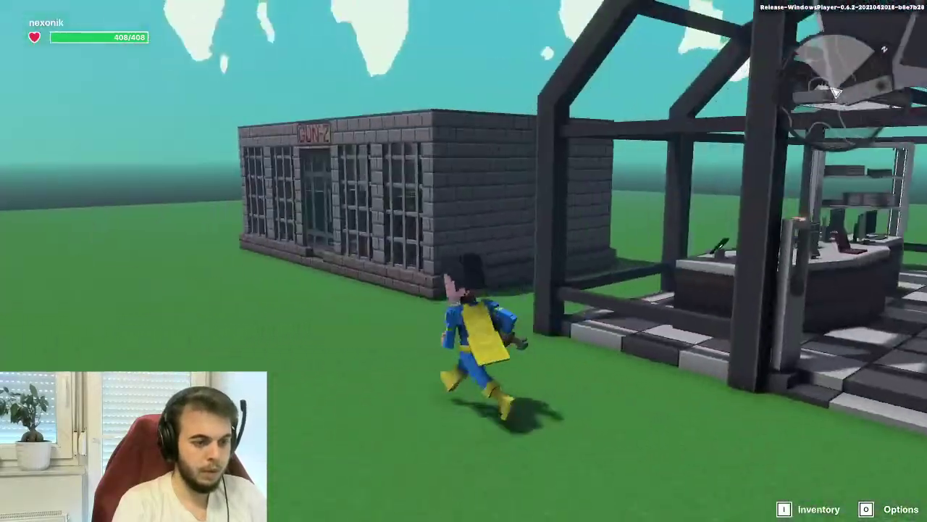
key("d")
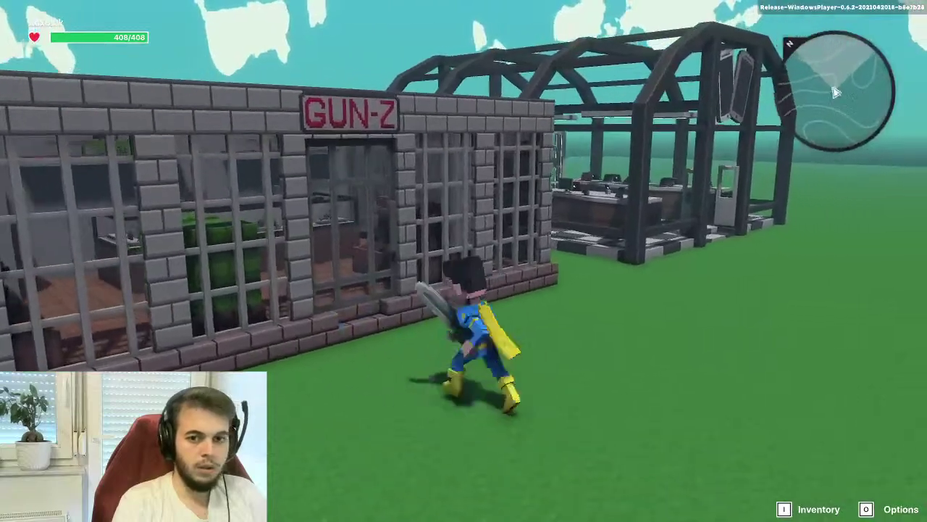
key("w")
key("Escape")
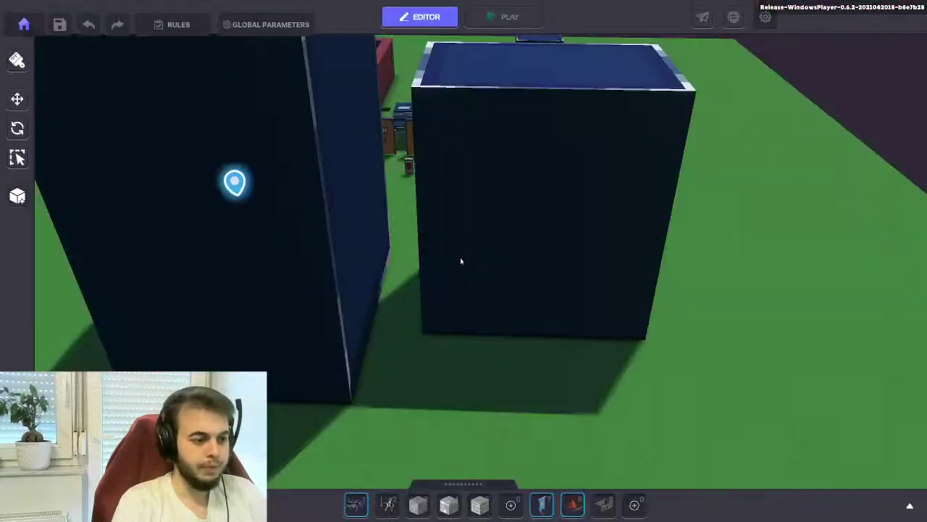
scroll(435, 253, "down", 5)
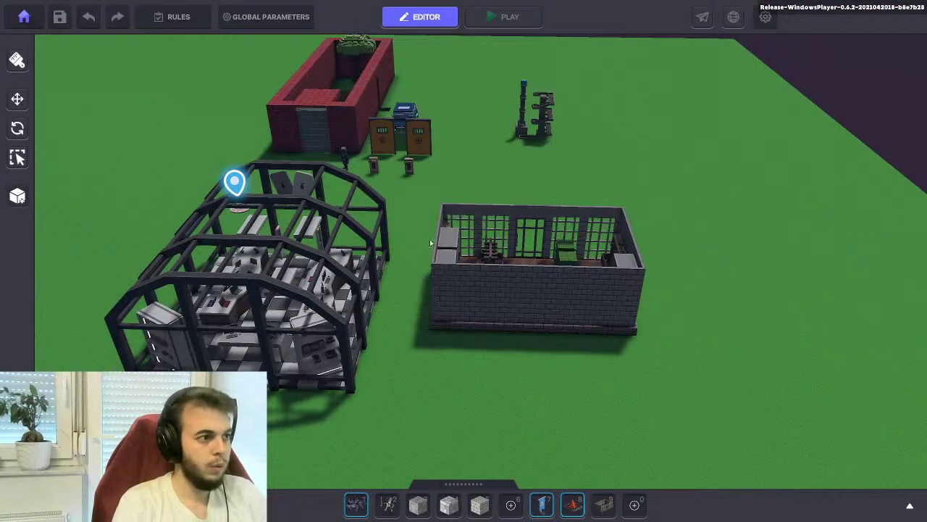
left_click(60, 17)
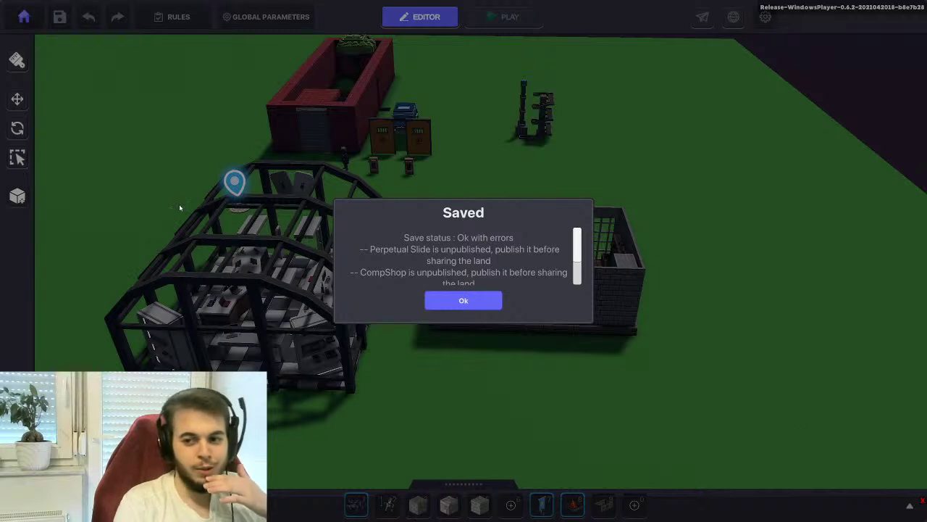
left_click(463, 299)
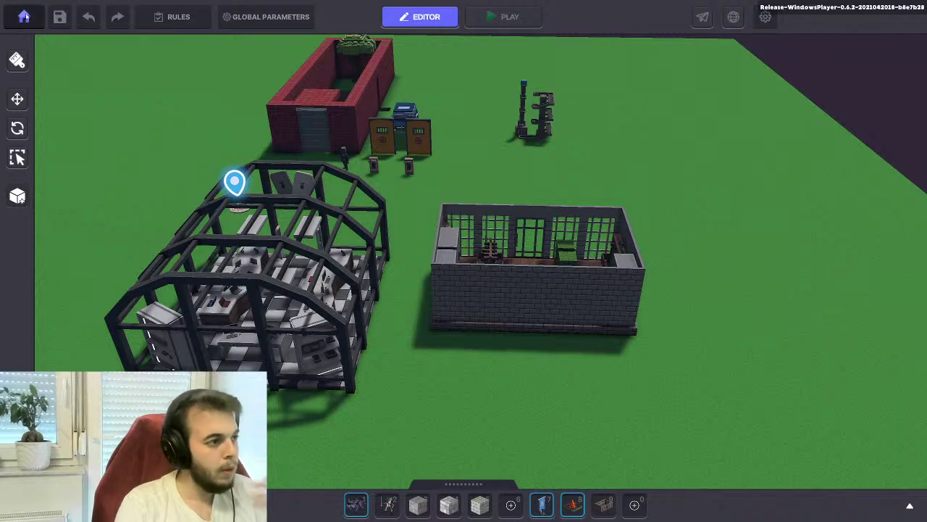
Return to the main menu and quit The Sandbox Game Maker, confirming both prompts
left_click(24, 17)
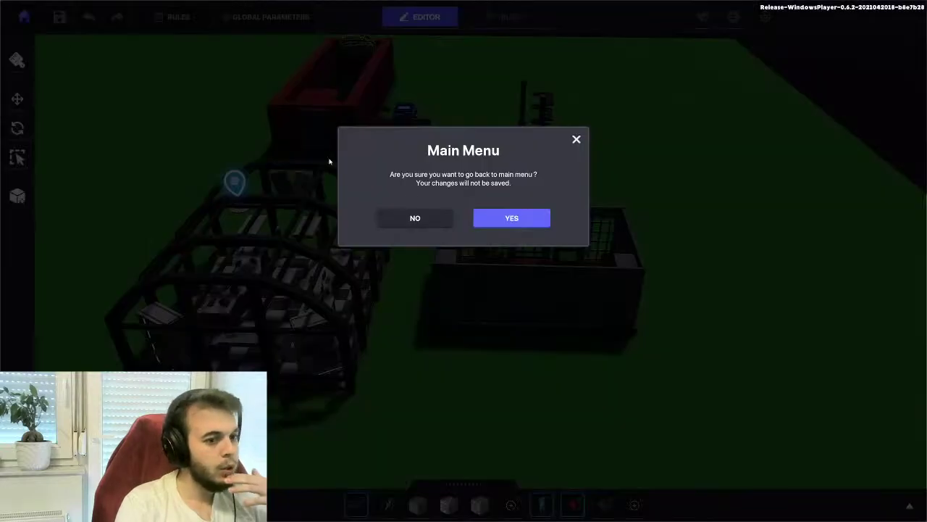
left_click(503, 219)
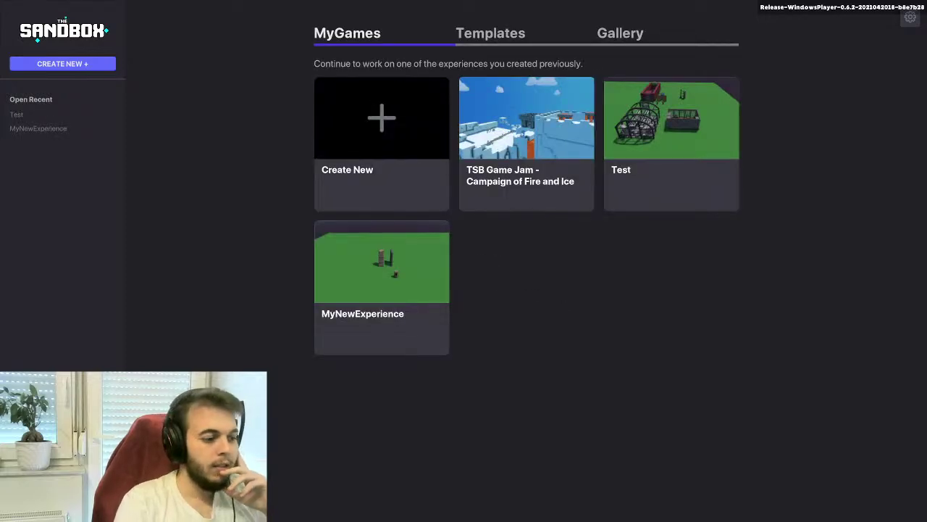
key("Escape")
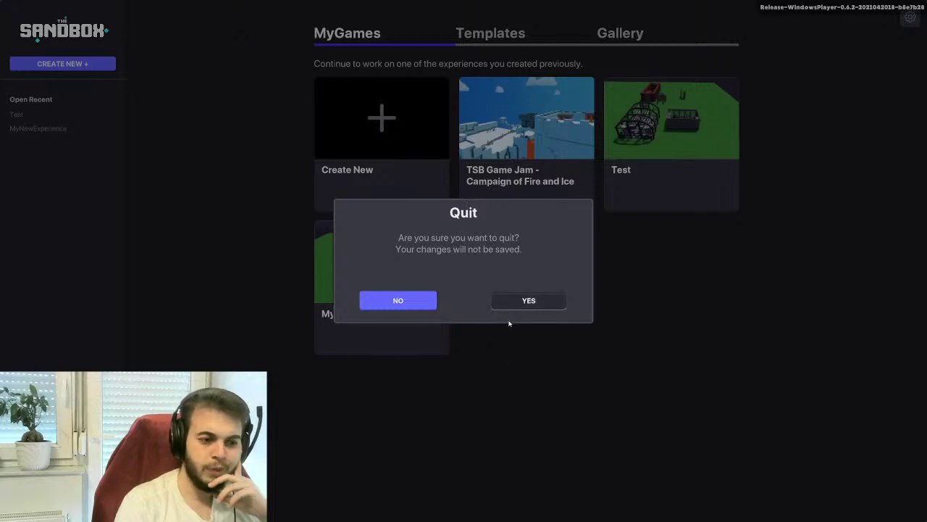
left_click(527, 300)
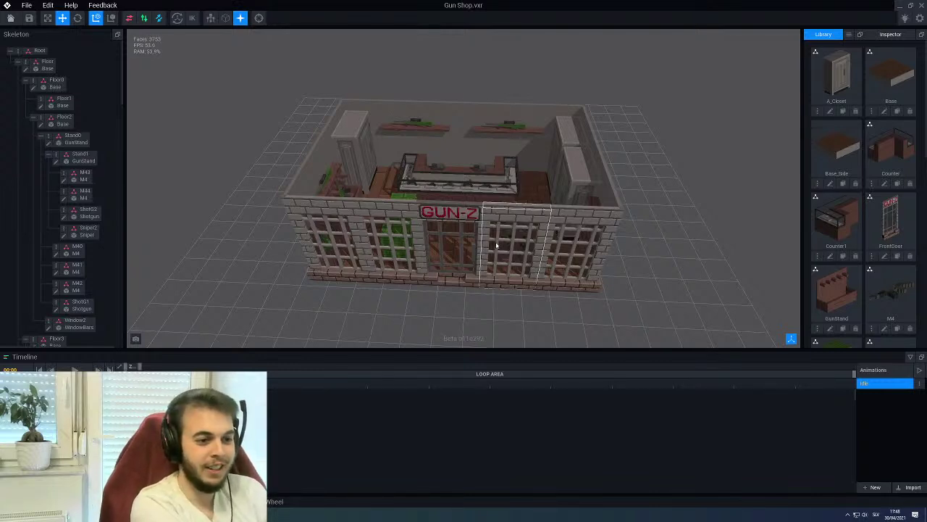
Save Gun Shop.vxr with Ctrl+S, close it keeping the changes, and quit VoxEdit
right_click_drag(408, 190, 478, 106)
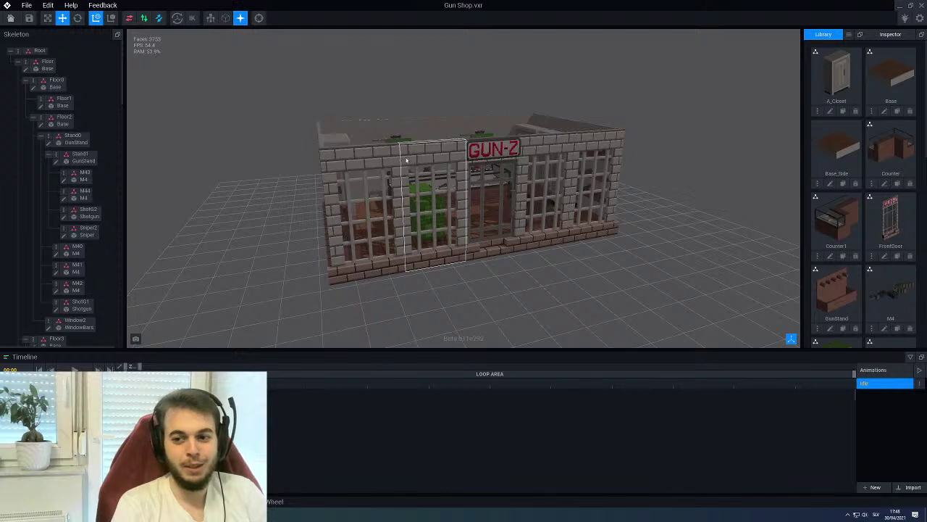
key("ctrl+s")
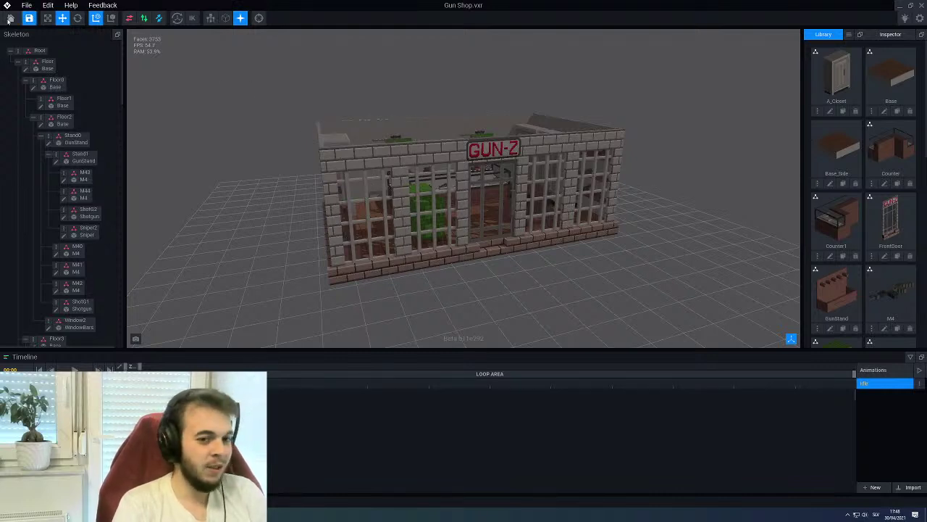
left_click(10, 19)
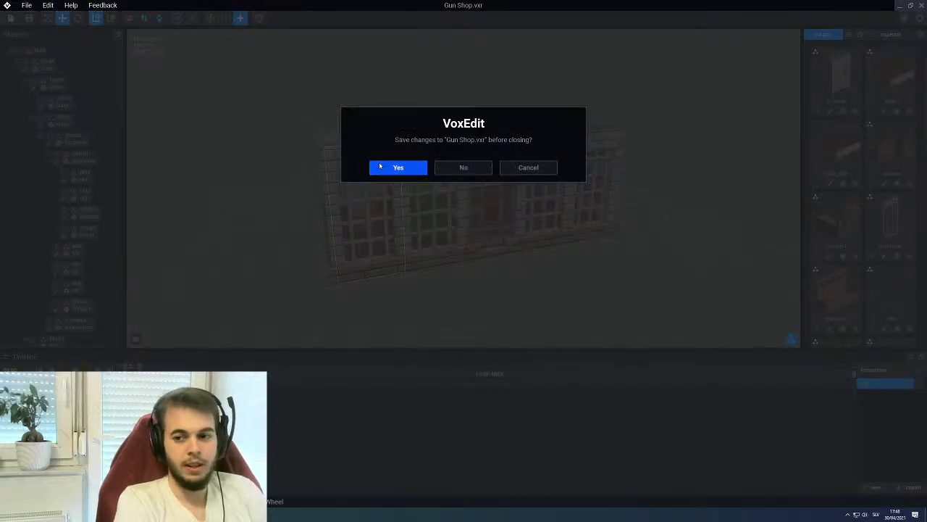
key("Return")
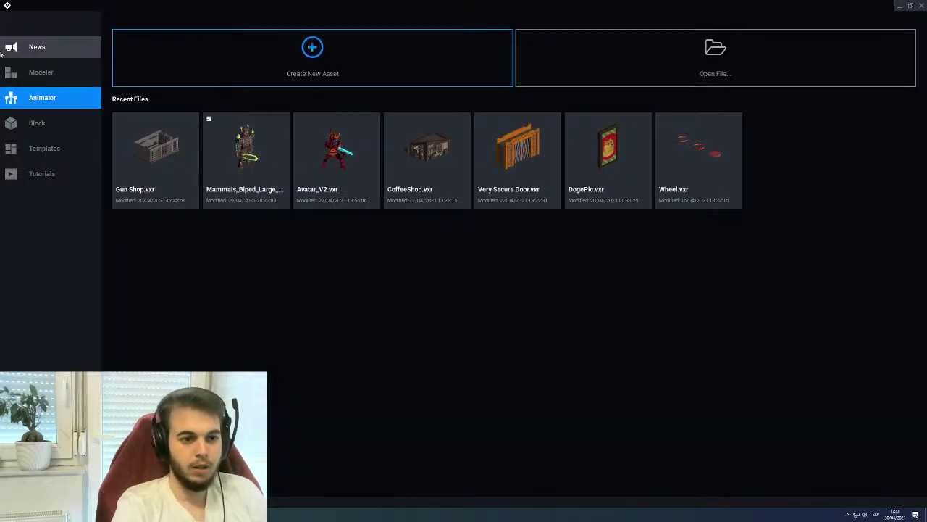
left_click(921, 6)
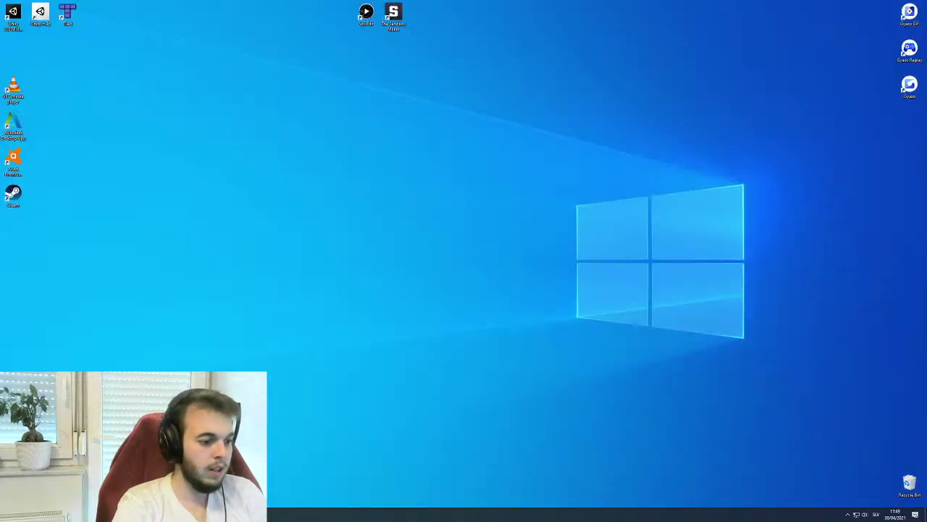
Relaunch The Sandbox Game Maker and sign in with the second account's name and password
double_click(371, 25)
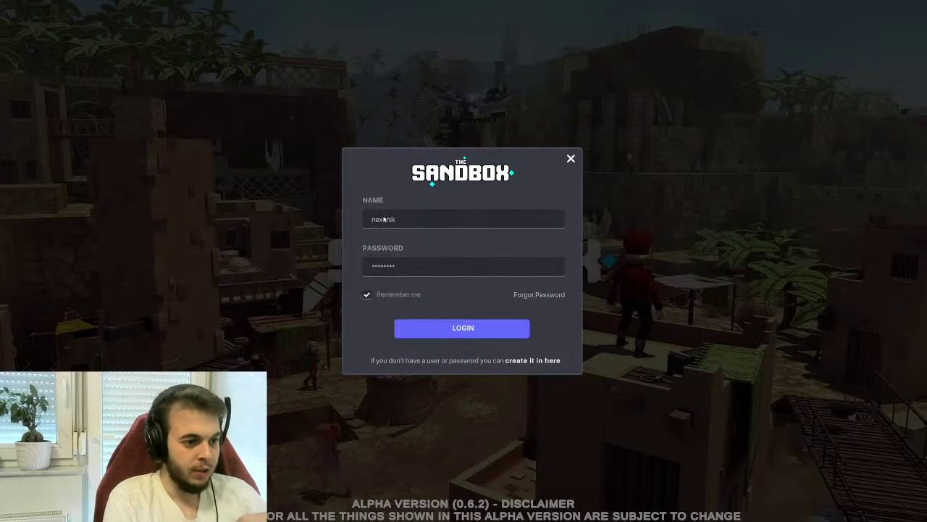
double_click(384, 219)
type("demoton")
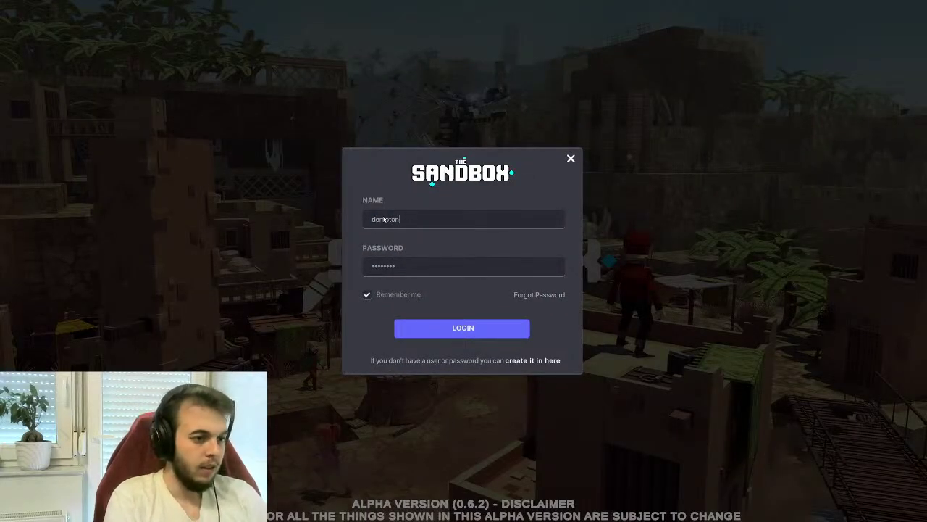
double_click(405, 270)
type("demo")
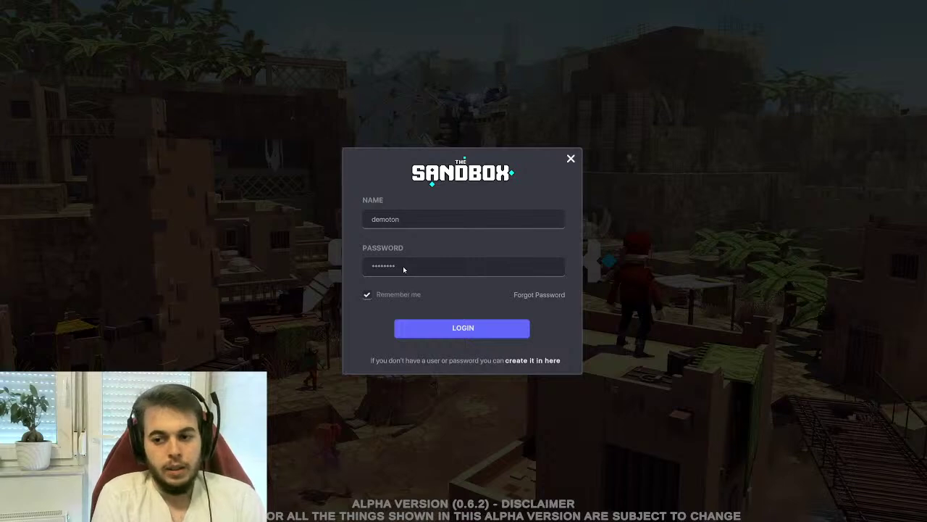
left_click(438, 329)
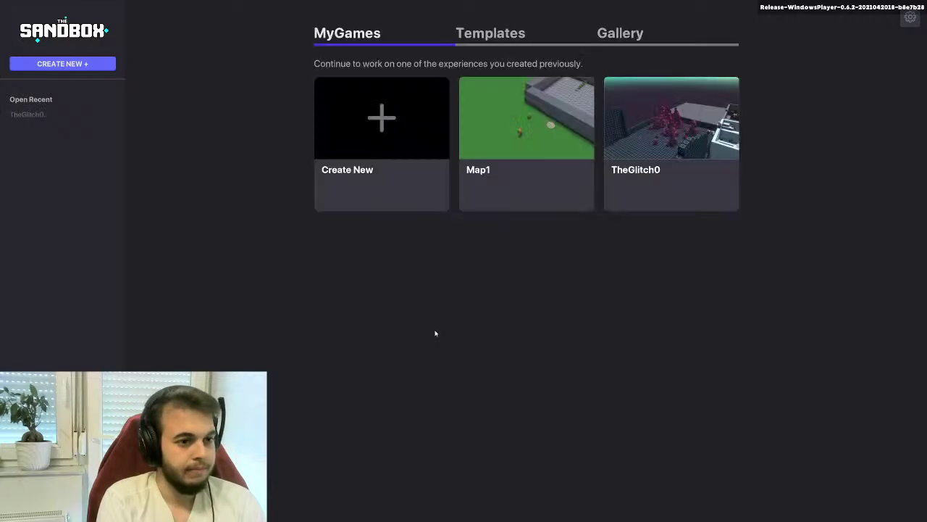
Open TheGlitch0 for editing, orbit around the pink crystal cluster, and start a play test
left_click(671, 134)
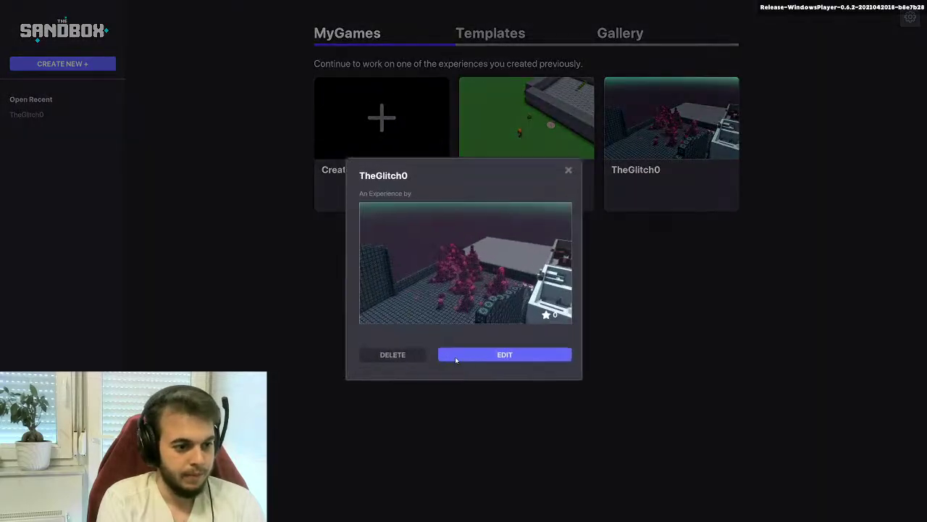
left_click(491, 358)
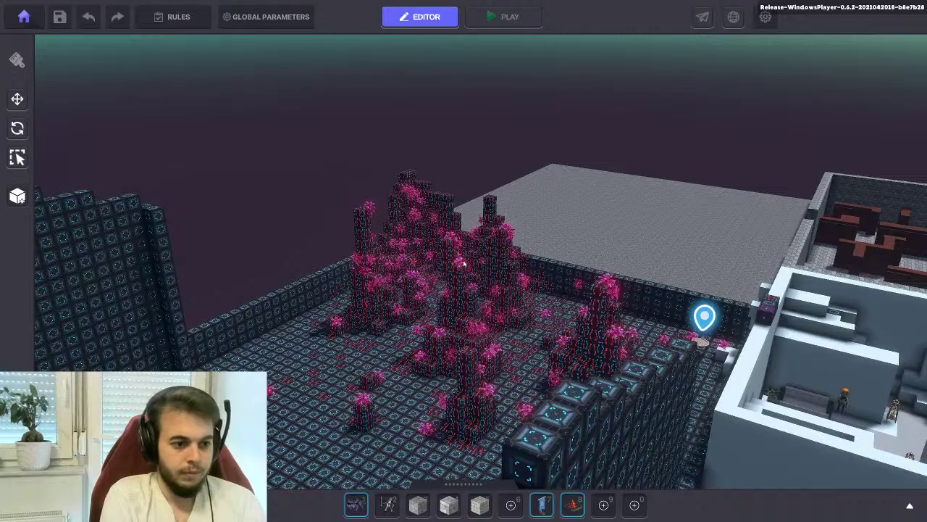
scroll(493, 255, "up", 3)
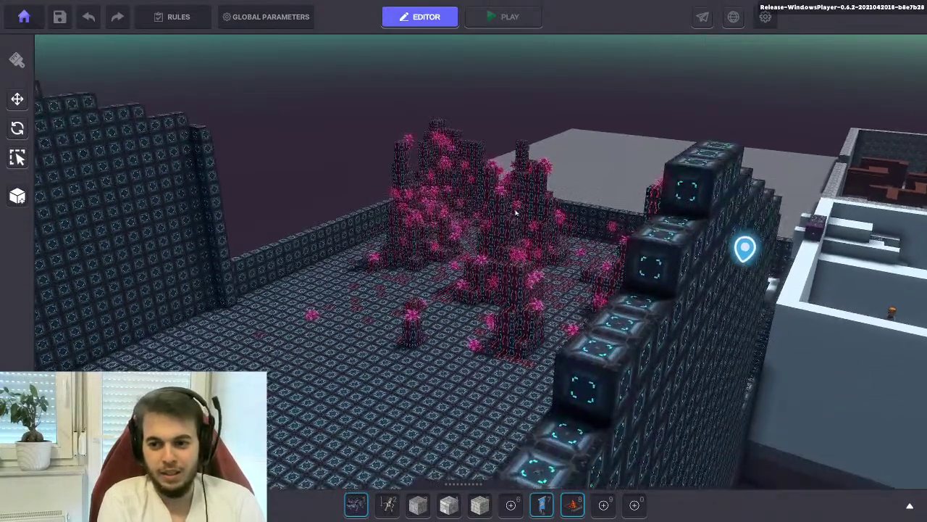
right_click_drag(475, 279, 519, 330)
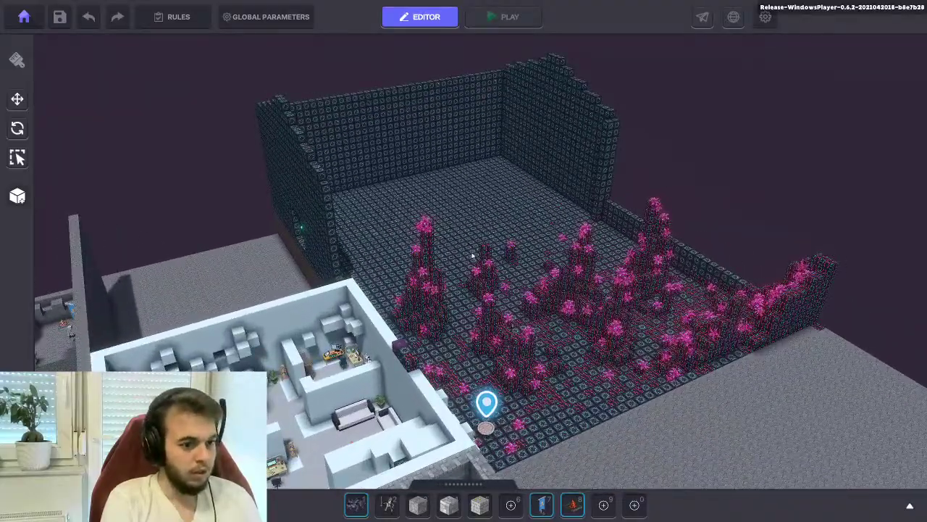
left_click(507, 17)
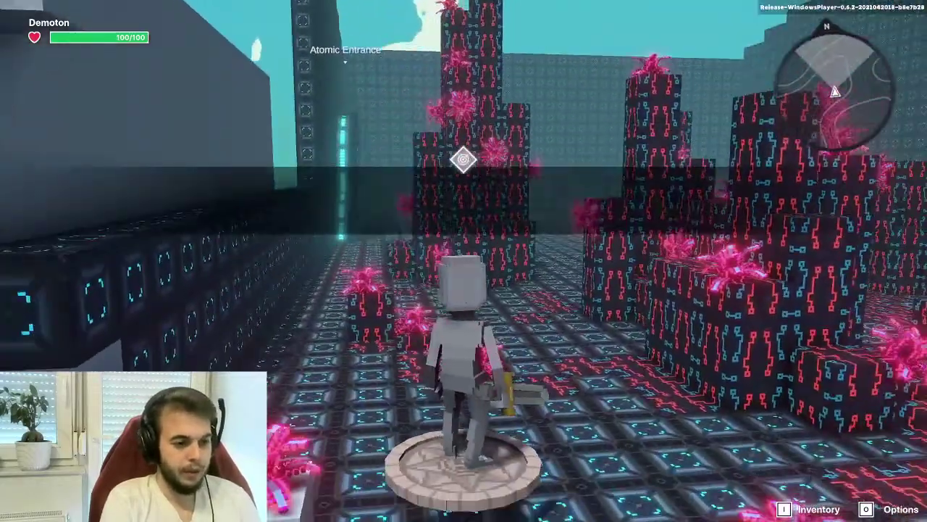
Run the character from the spawn pad across the crystal arena, then exit to the editor
key("w")
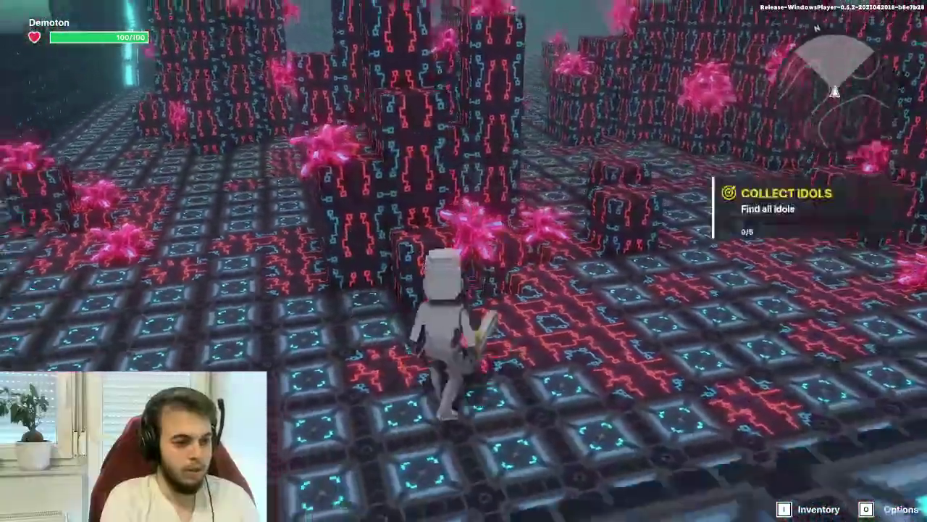
key("a")
key("w")
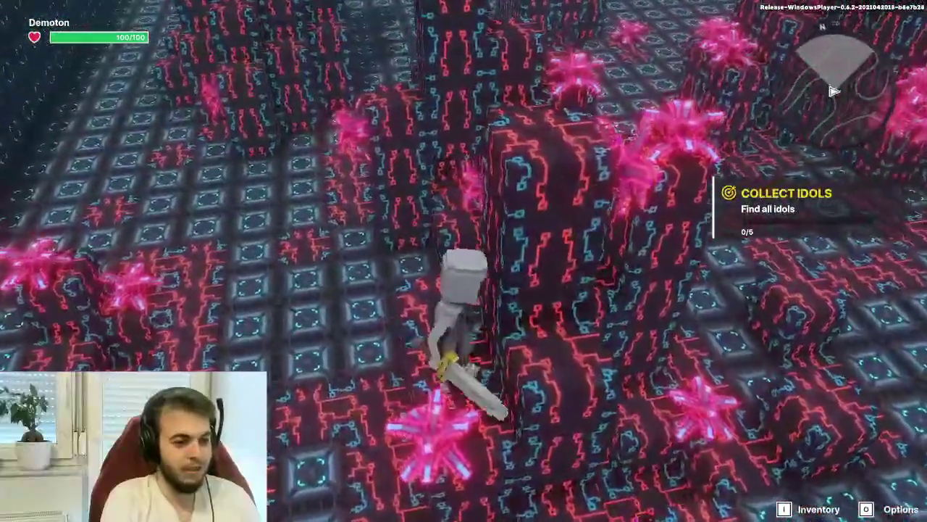
key("d")
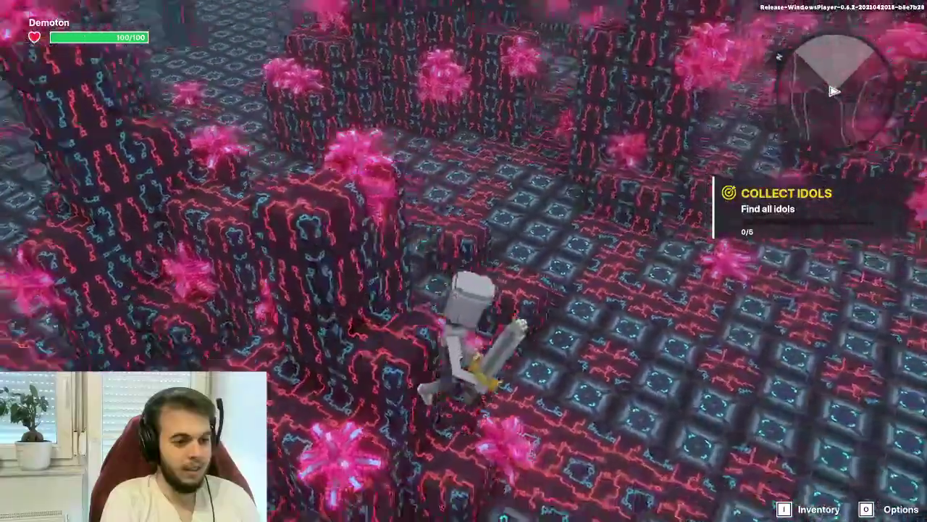
key("s")
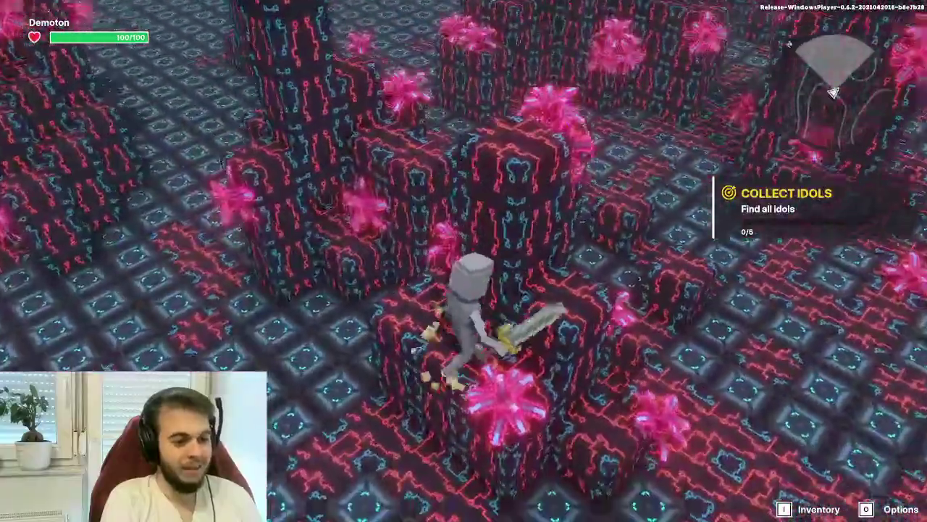
key("w")
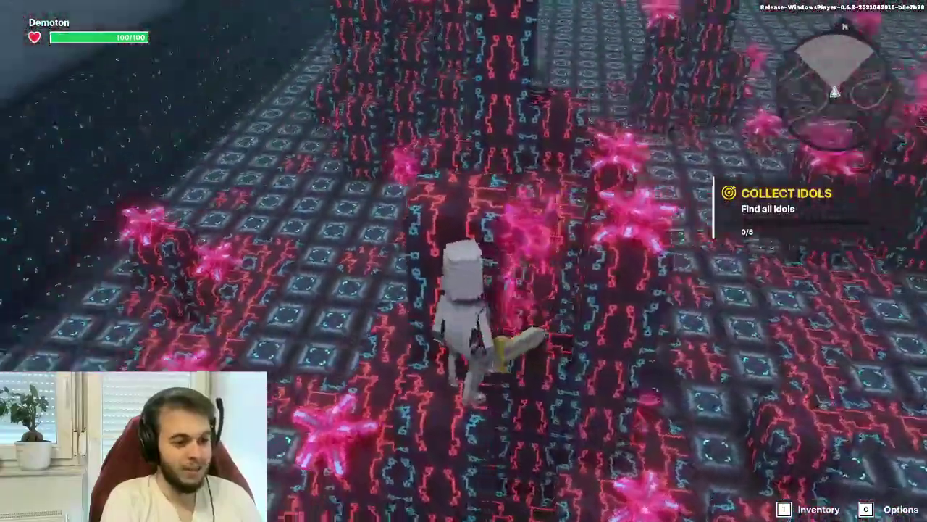
key("w")
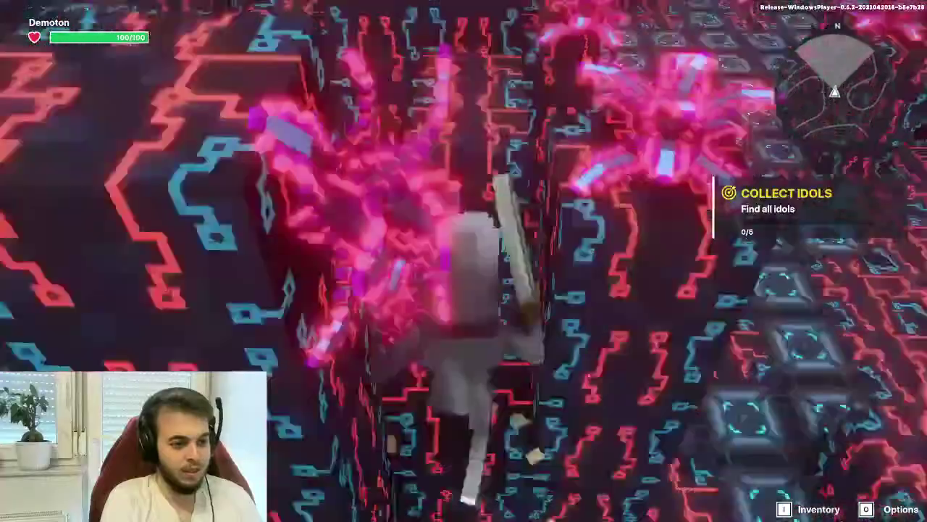
key("Escape")
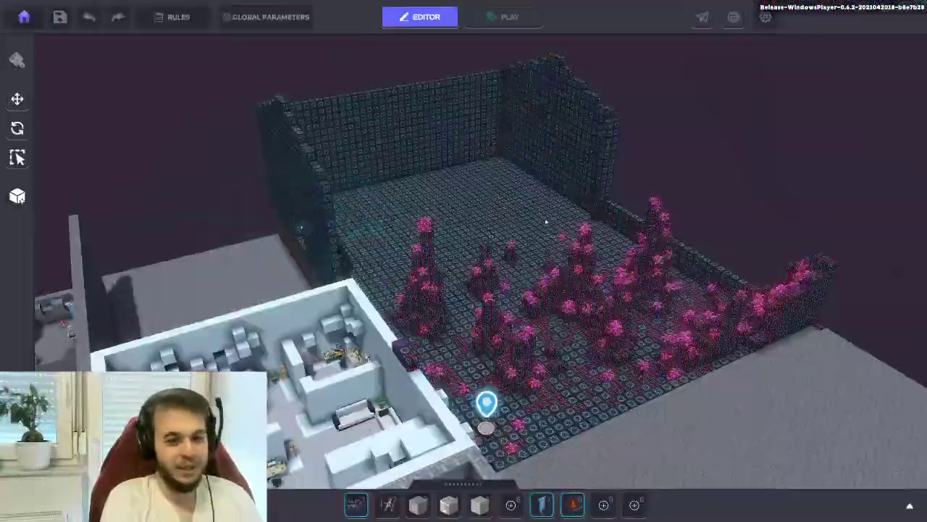
Select the Avatar's Portal spawn and drag it over toward the stone tower
left_click(496, 371)
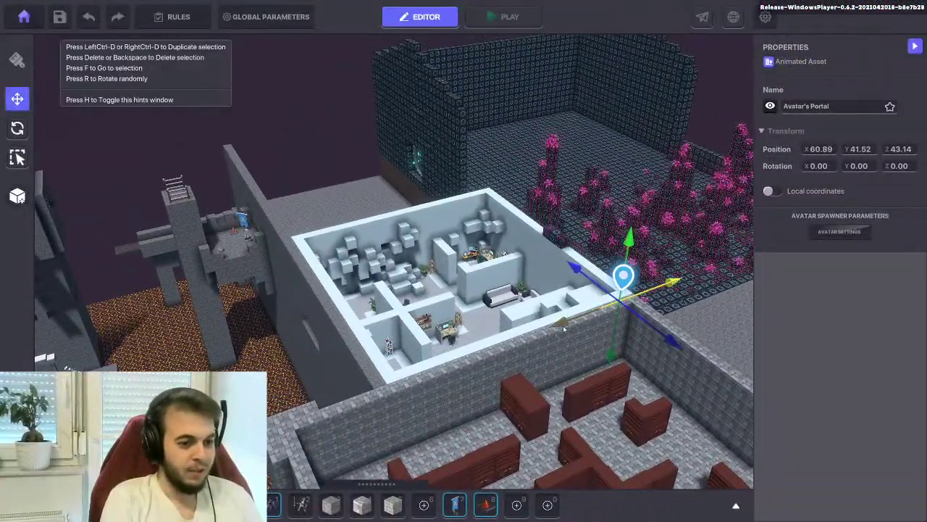
left_click_drag(564, 330, 408, 350)
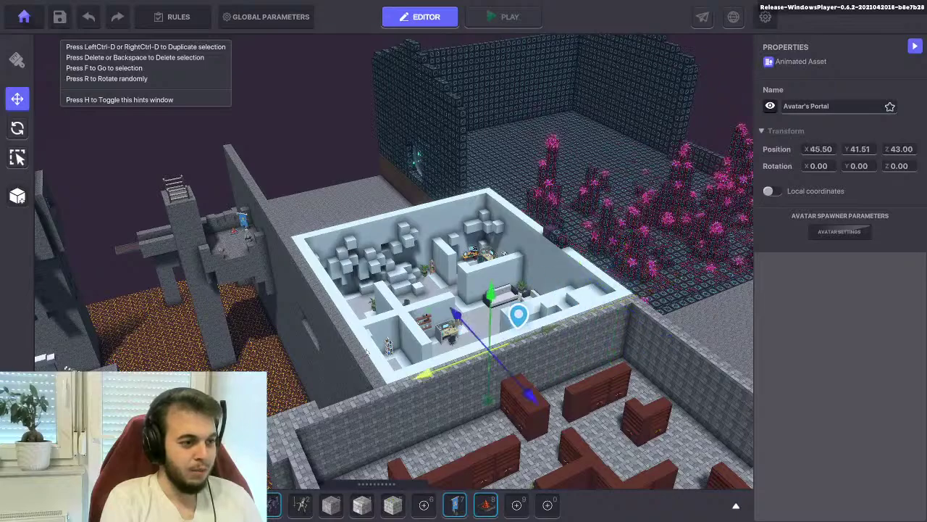
key("a")
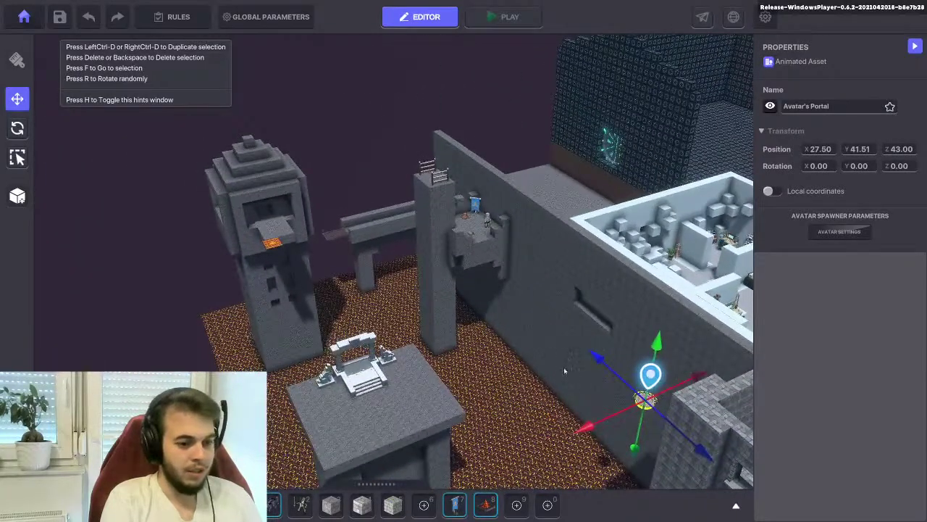
key("w")
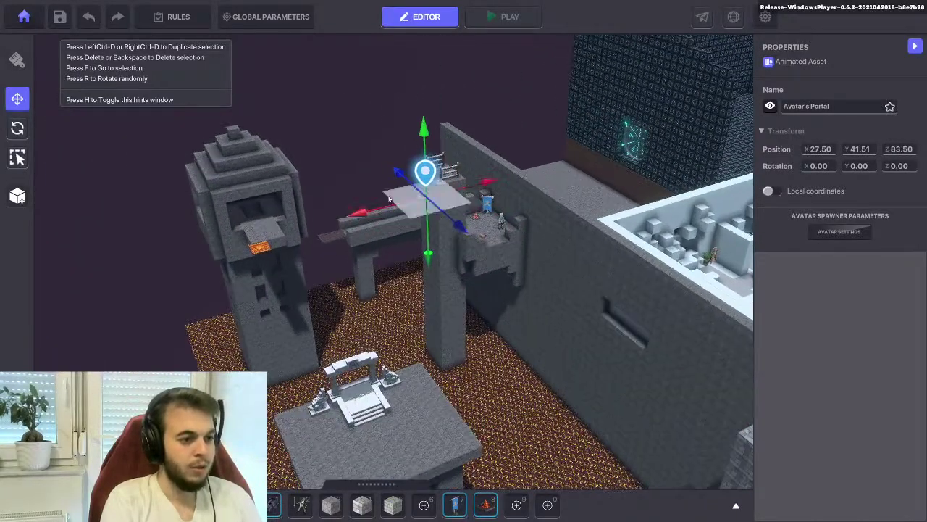
left_click_drag(442, 194, 168, 258)
key("f")
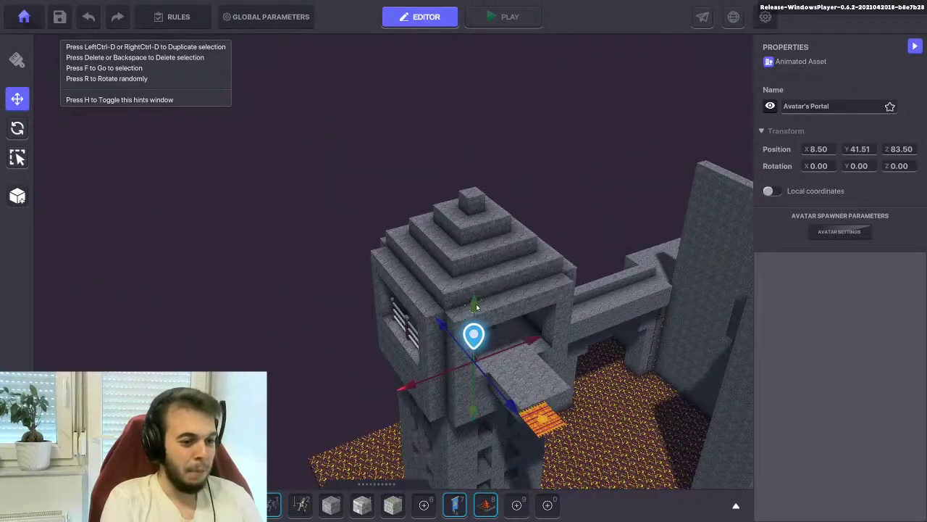
Seat the portal on the tower ledge at 8.50, 45.51, 80.50 and play-test from it
right_click_drag(504, 353, 378, 294)
scroll(314, 247, "up", 4)
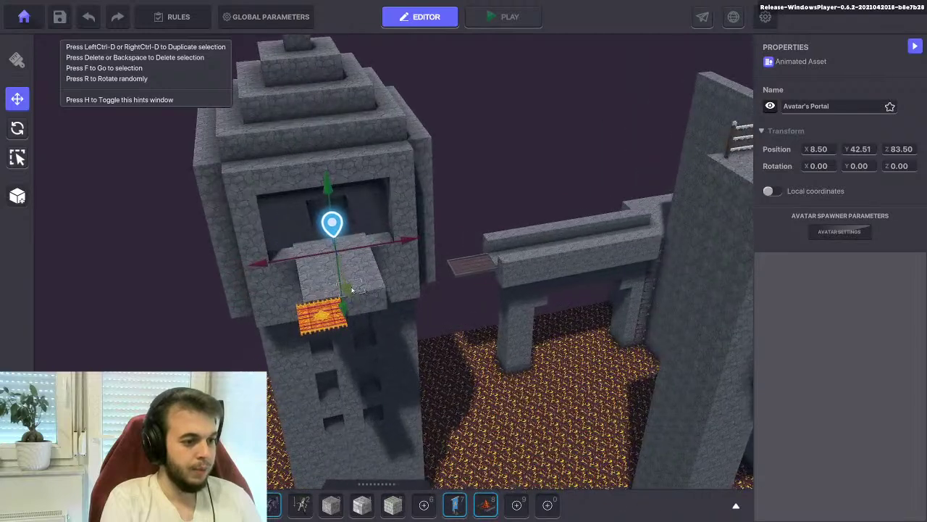
left_click_drag(352, 289, 365, 330)
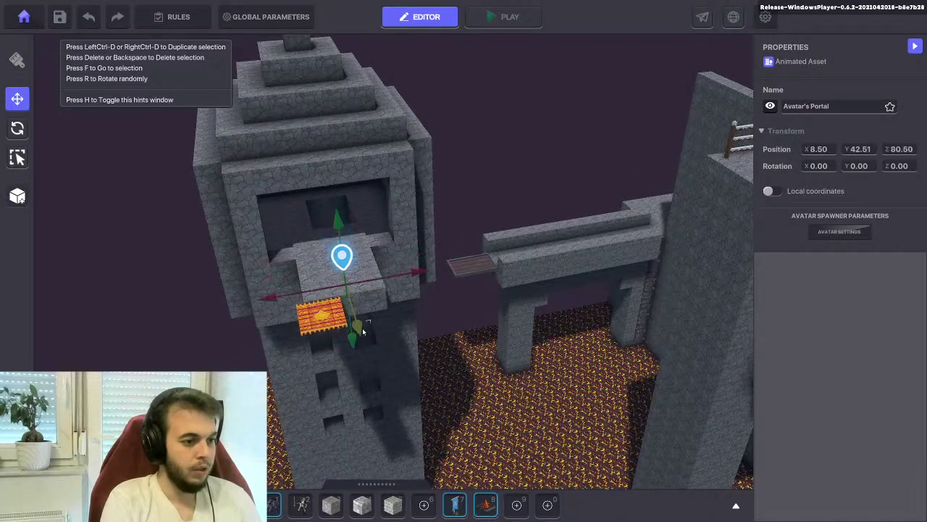
left_click_drag(336, 224, 331, 155)
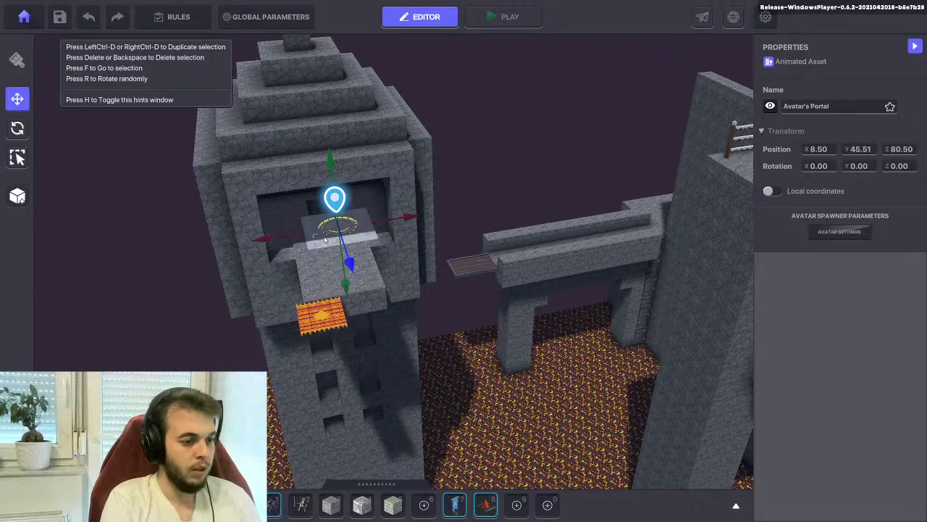
left_click(500, 16)
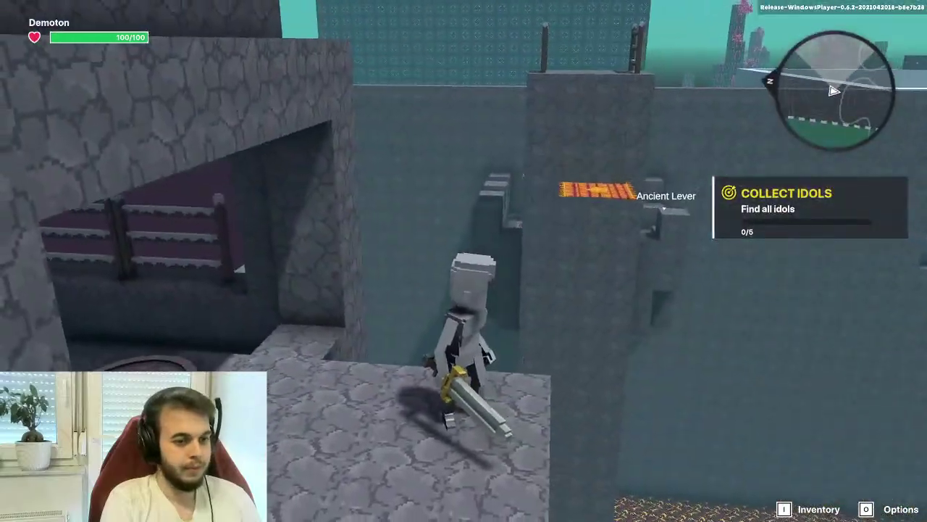
key("w")
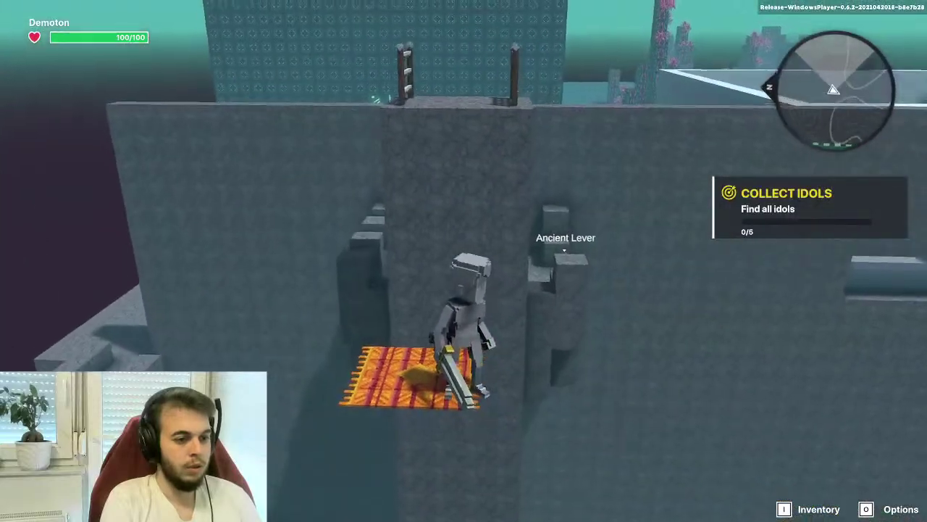
Walk from the tower spawn across the stone platform onto the rug, drop to the lava floor, then exit
key("s")
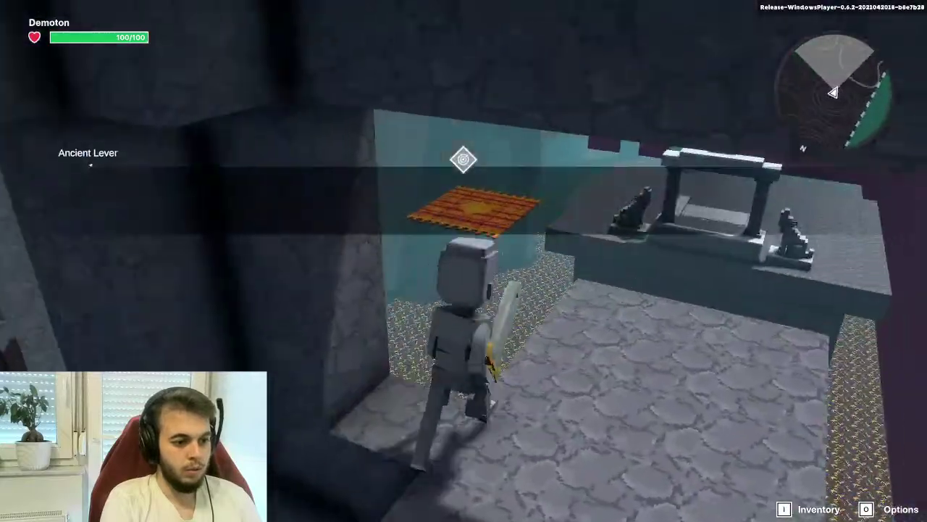
key("w")
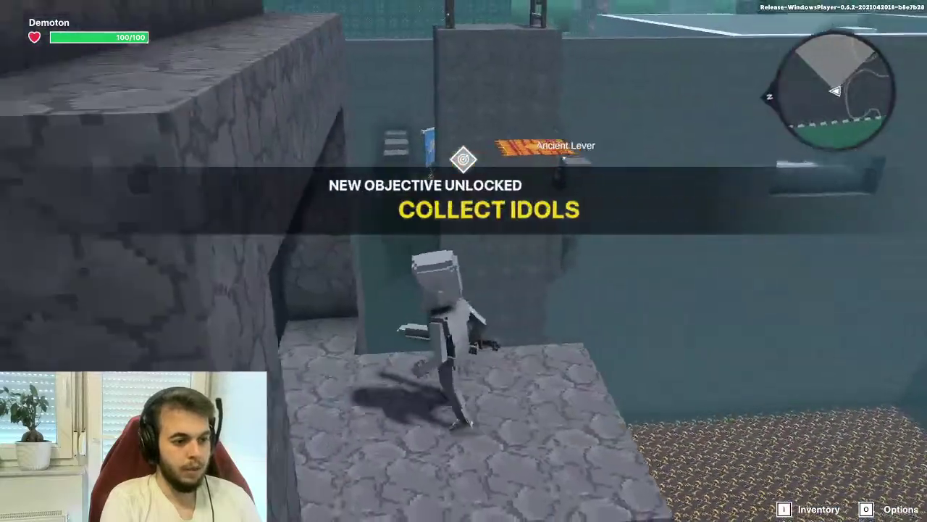
key("w")
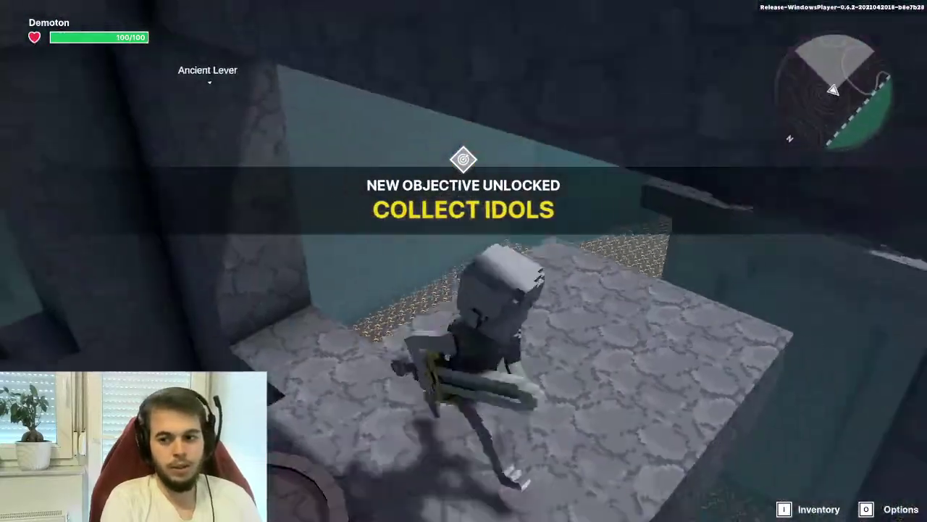
key("w")
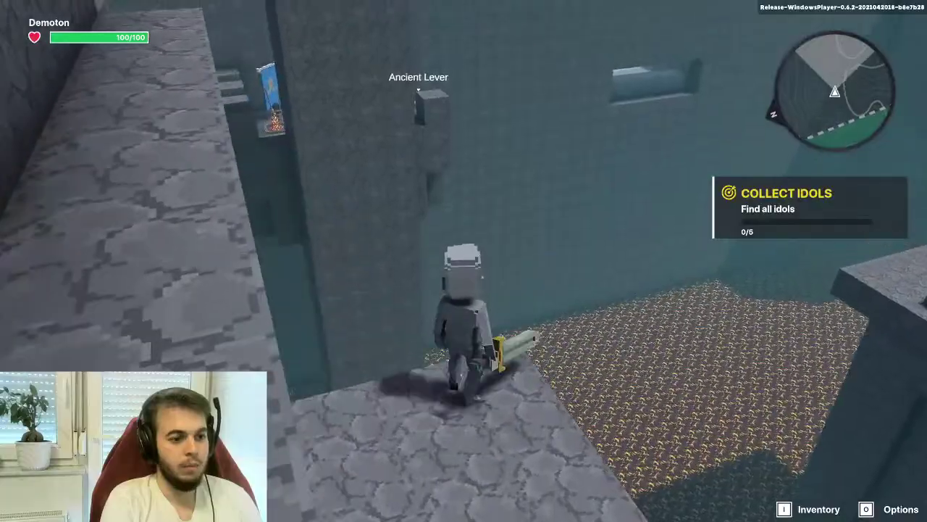
key("w")
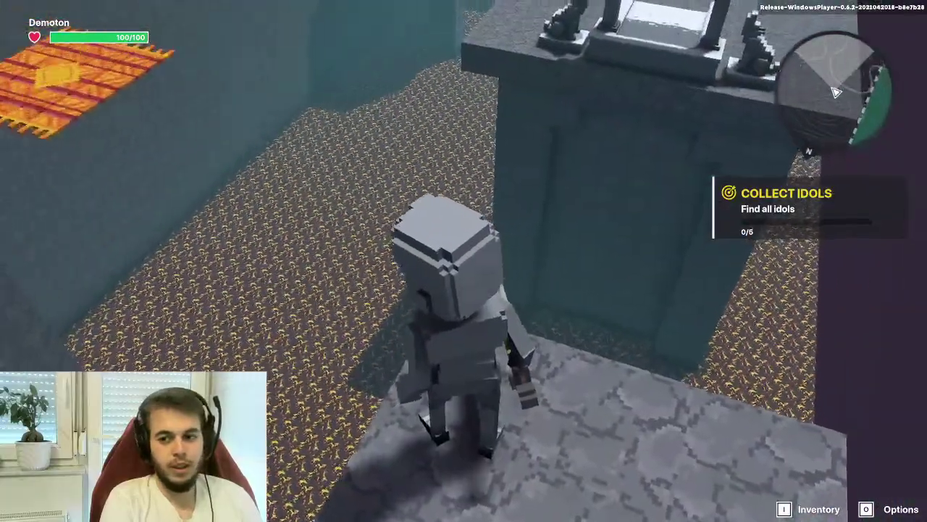
key("w")
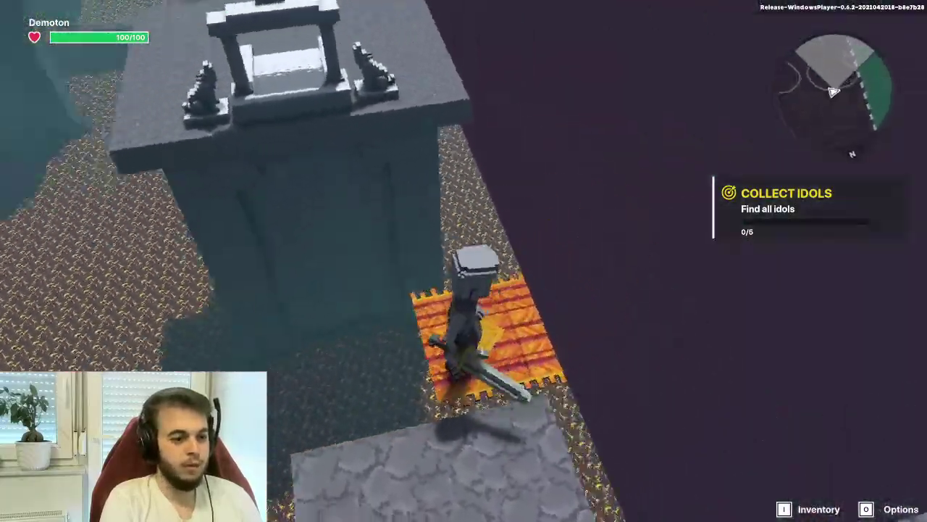
key("w")
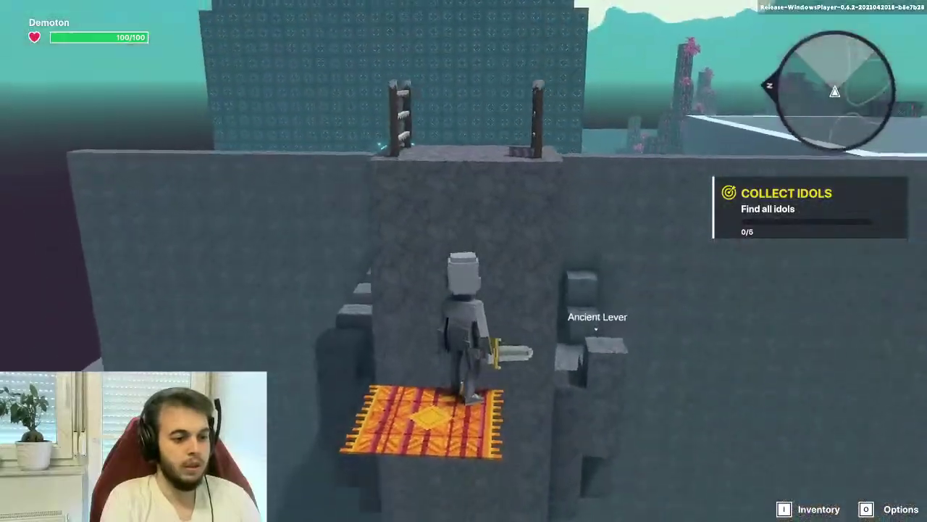
key("w")
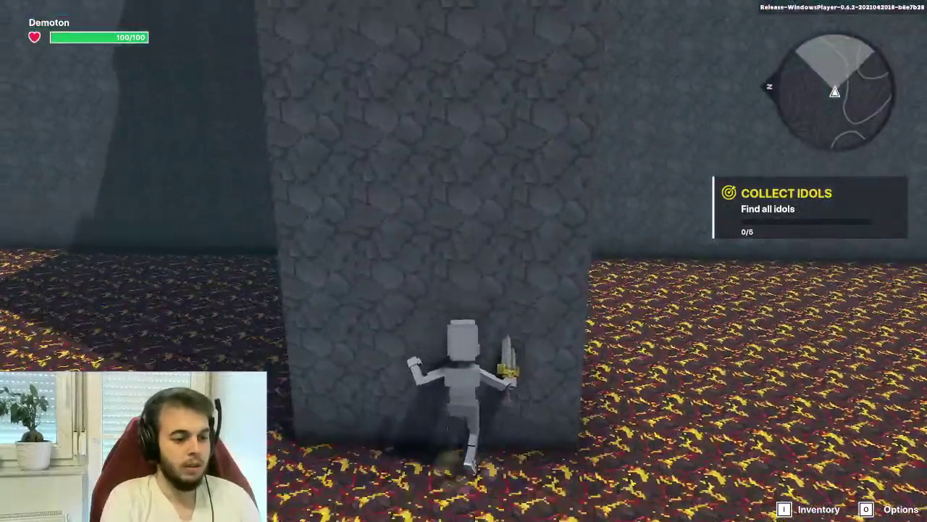
key("w")
key("Escape")
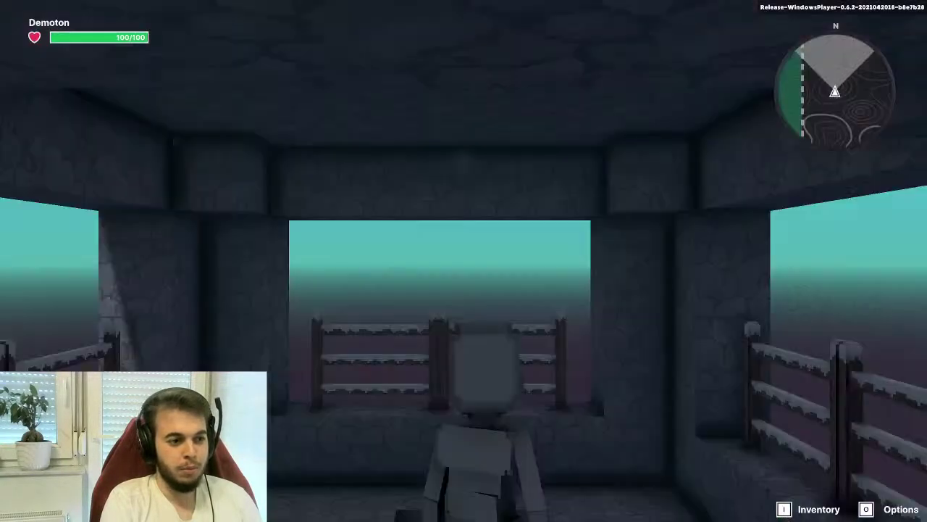
Start a play test from the tower spawn and strike the Frozen Skeleton until it is defeated
key("w")
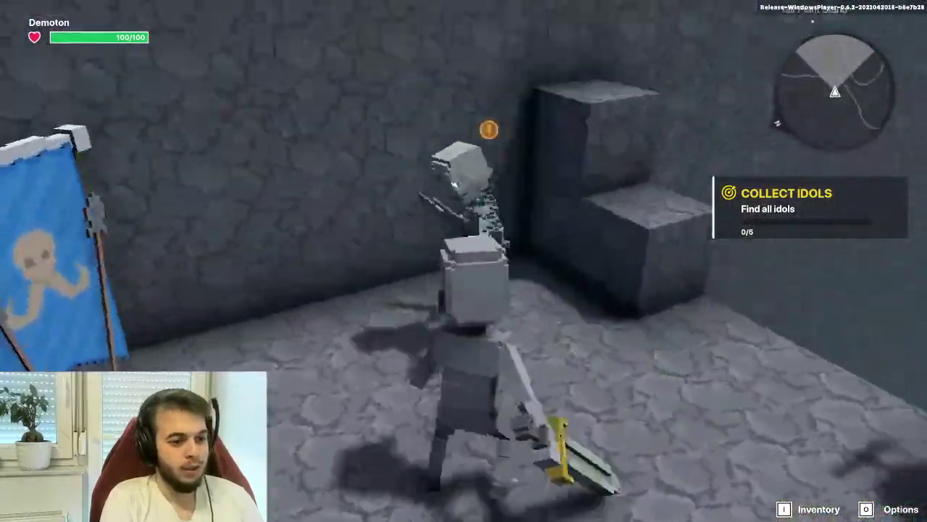
left_click(463, 260)
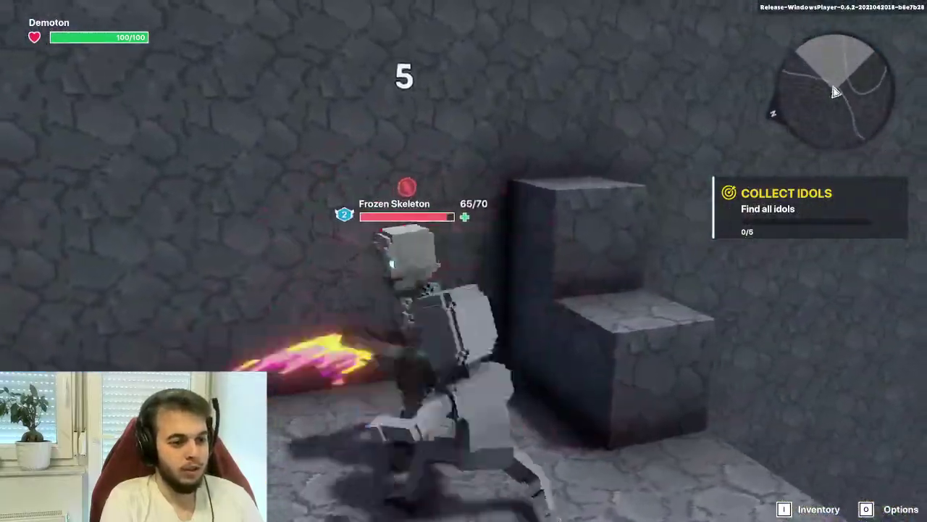
left_click(464, 261)
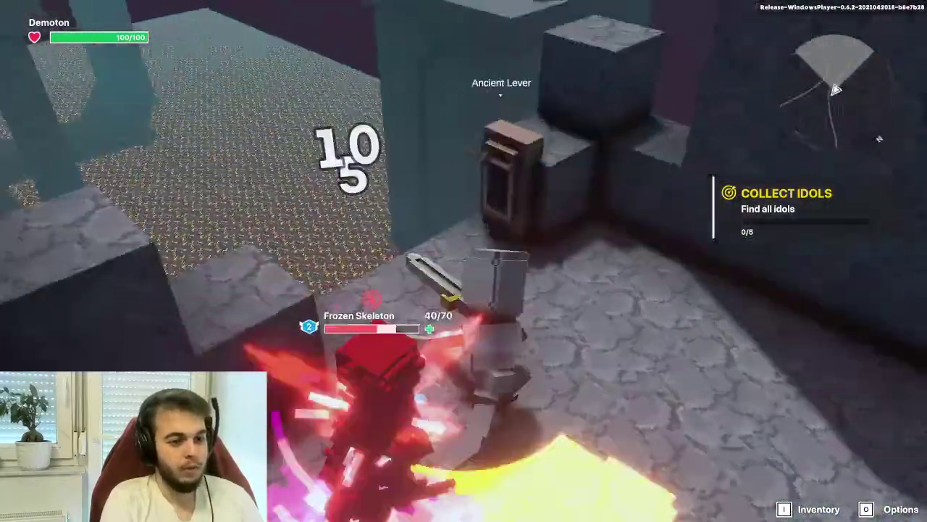
left_click(463, 261)
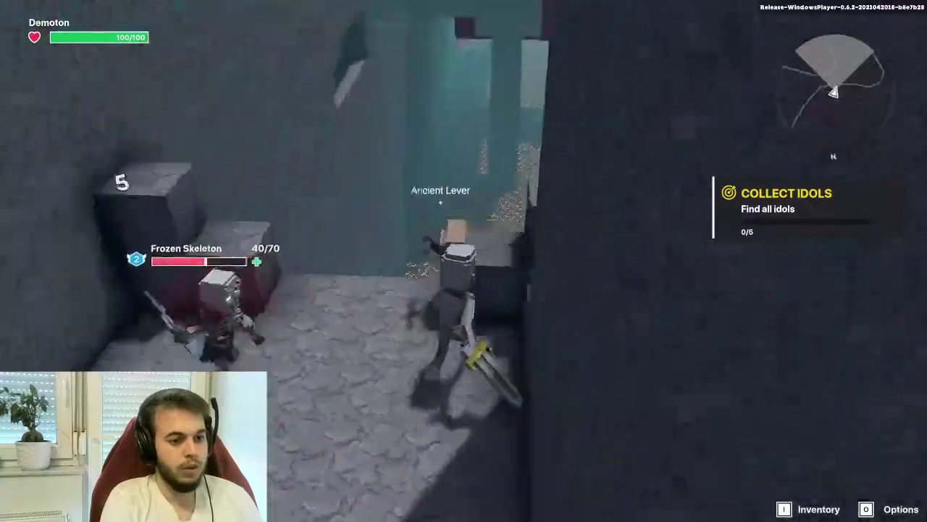
left_click(464, 261)
left_click(463, 261)
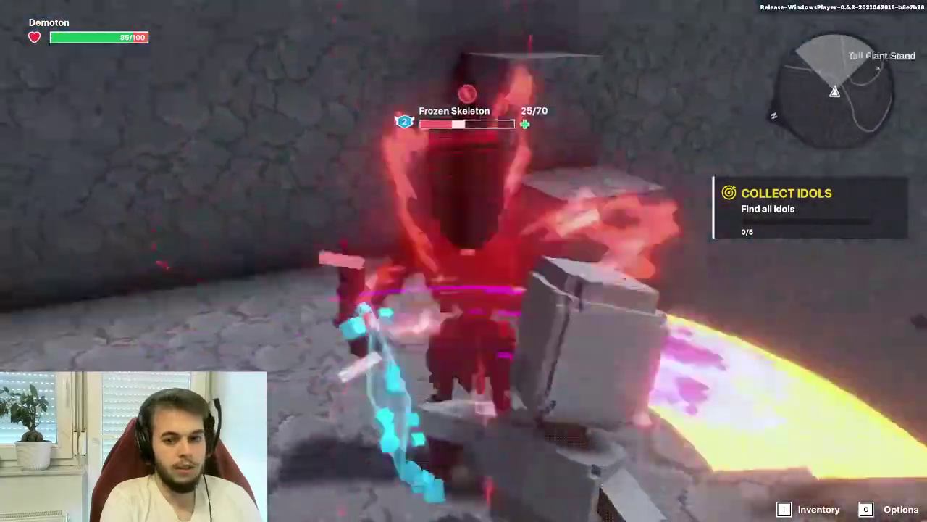
left_click(464, 261)
left_click(464, 261)
left_click(464, 261)
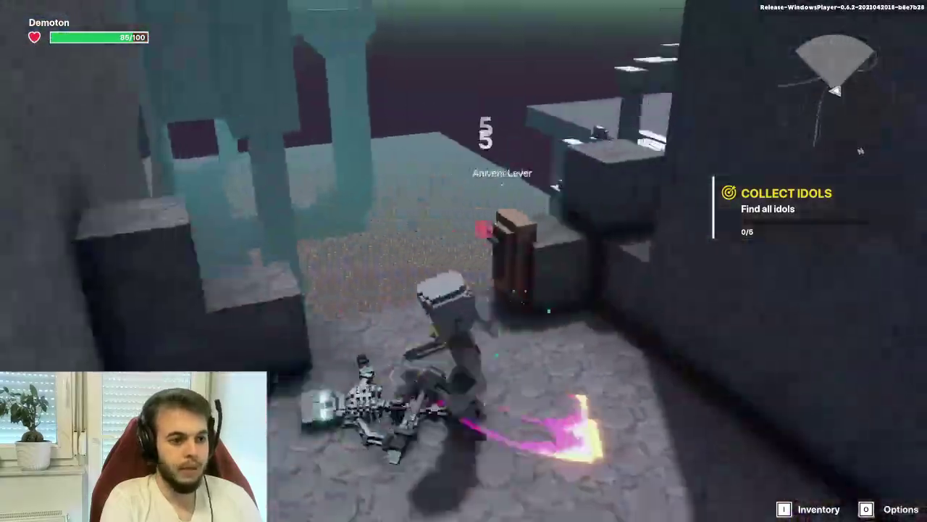
Walk past the Ancient Lever, through the gate passage and across the lava courtyard, then exit
key("w")
key("w")
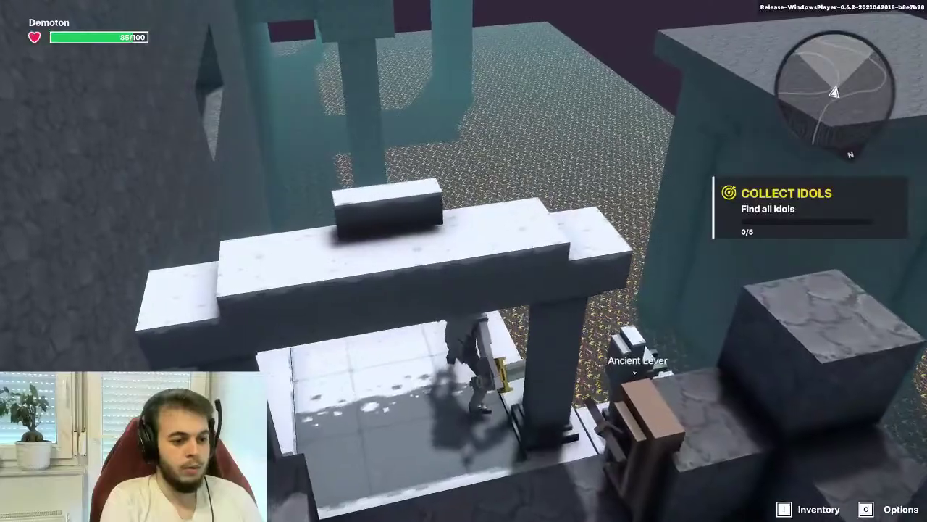
key("w")
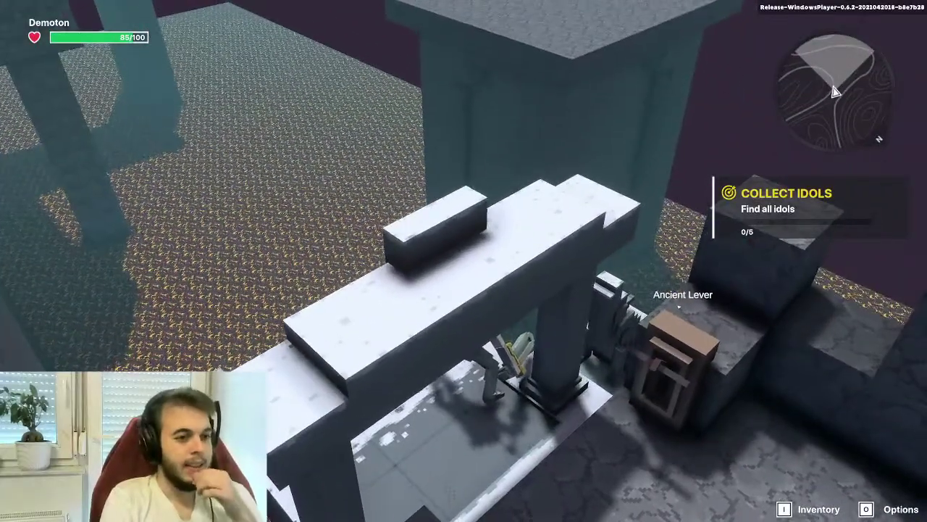
key("w")
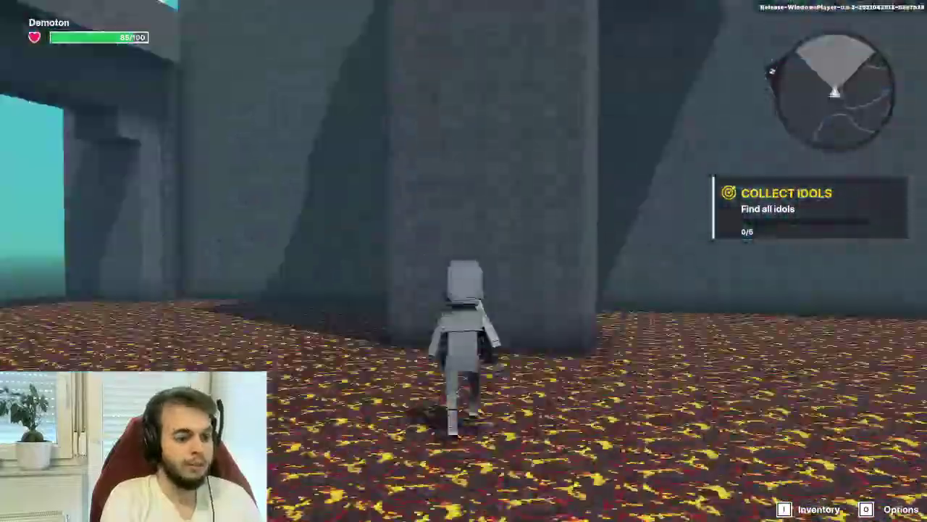
key("w")
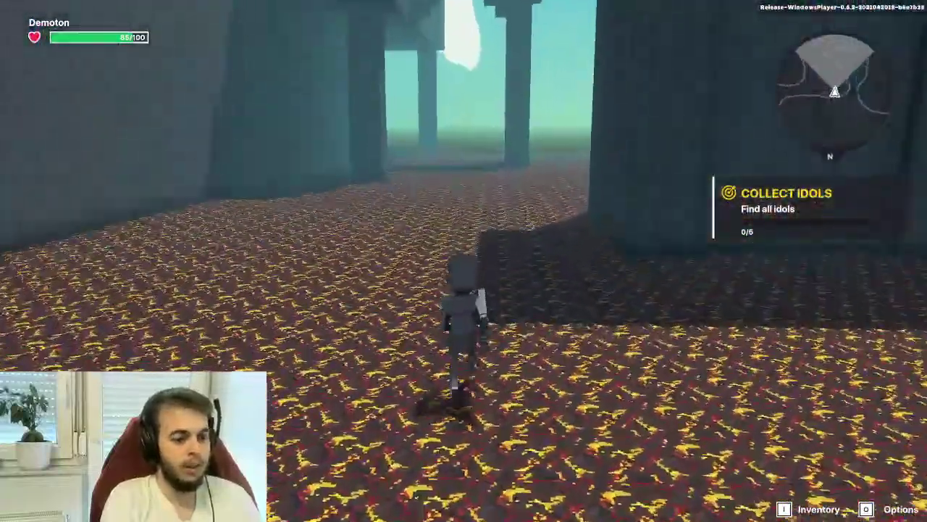
key("w")
key("w")
key("Escape")
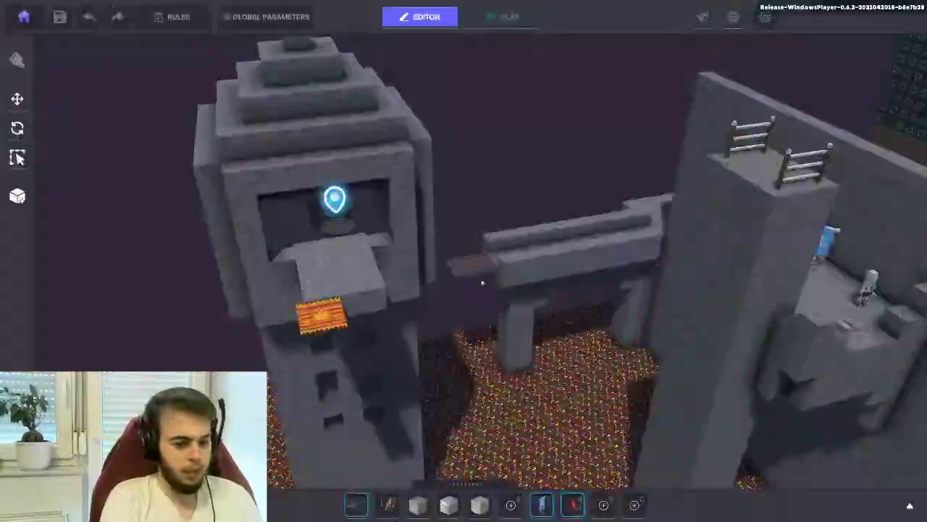
Search the asset library for 'lav' and drop the Lava block into hotbar slot 9
key("w")
key("w")
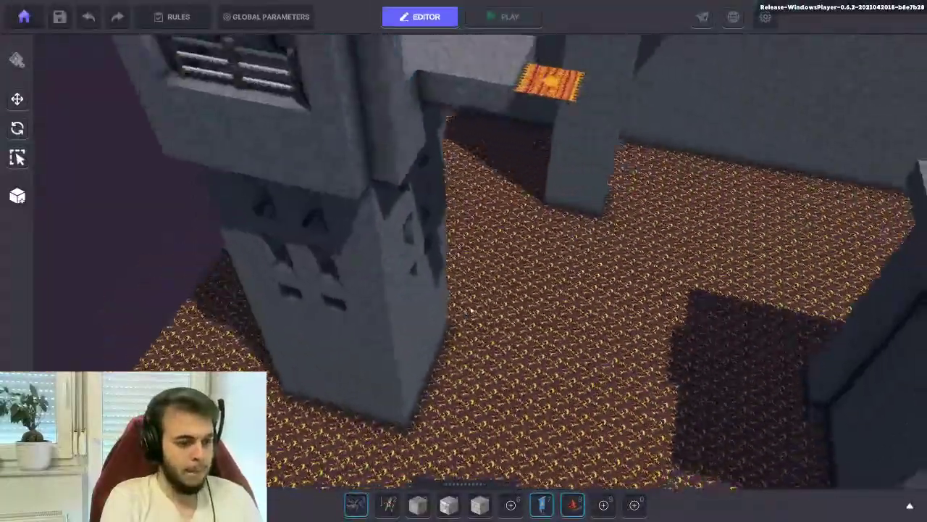
key("w")
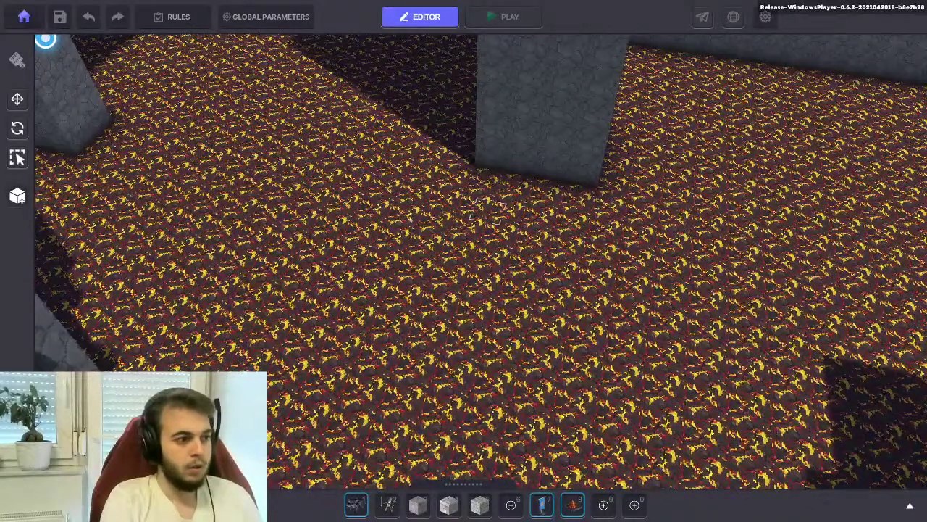
left_click(510, 506)
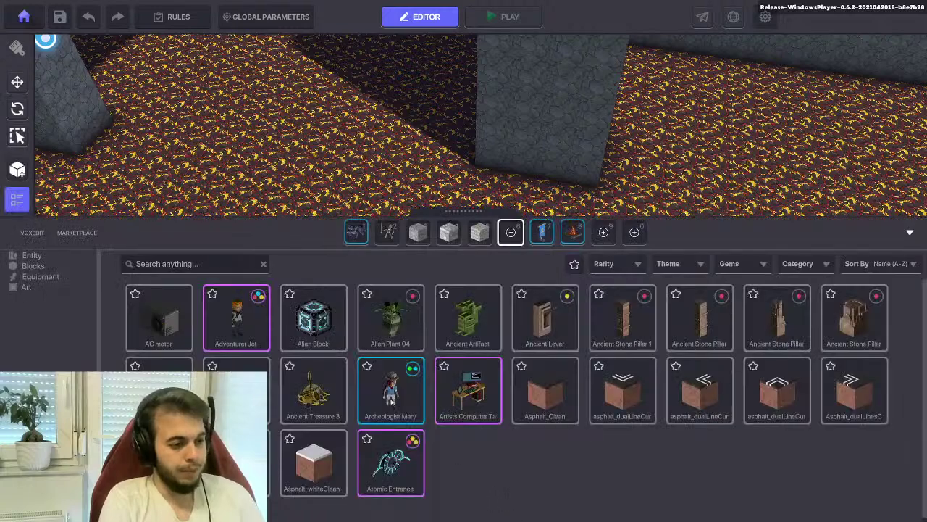
left_click(192, 265)
type("lav")
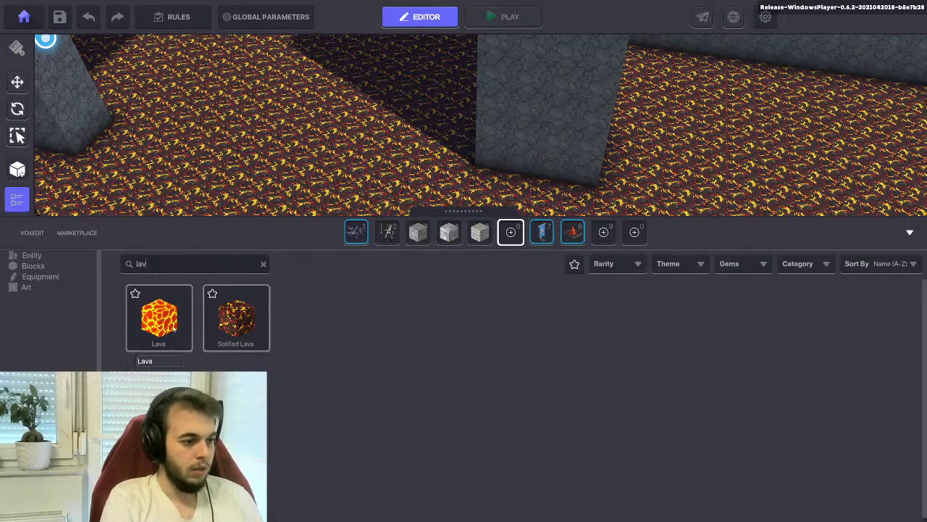
left_click_drag(159, 319, 639, 229)
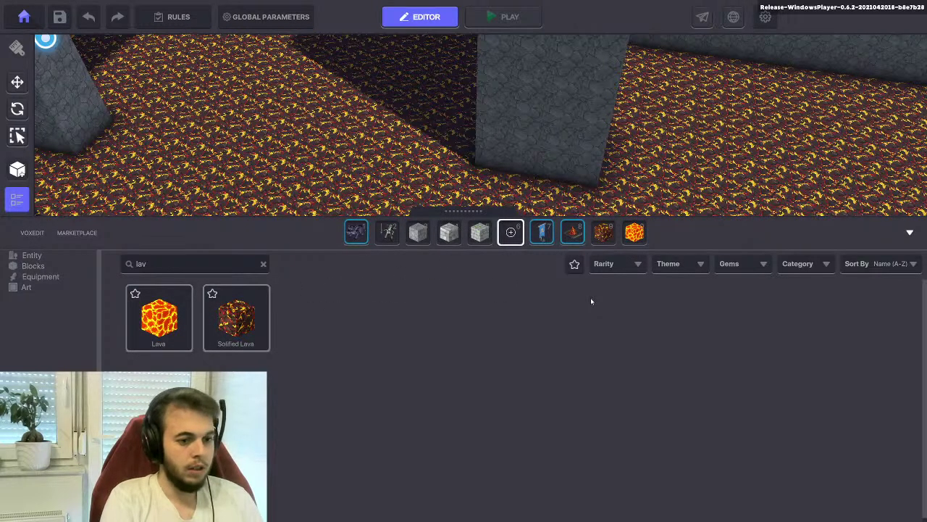
key("Escape")
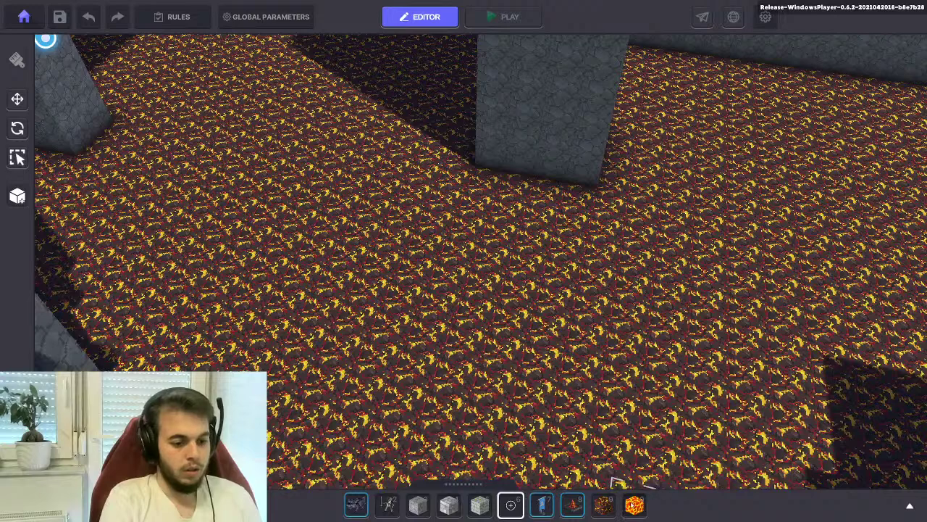
With the Lava block selected, dig a square pit into the floor by the grey pillar
left_click(634, 504)
left_click_drag(493, 208, 536, 246)
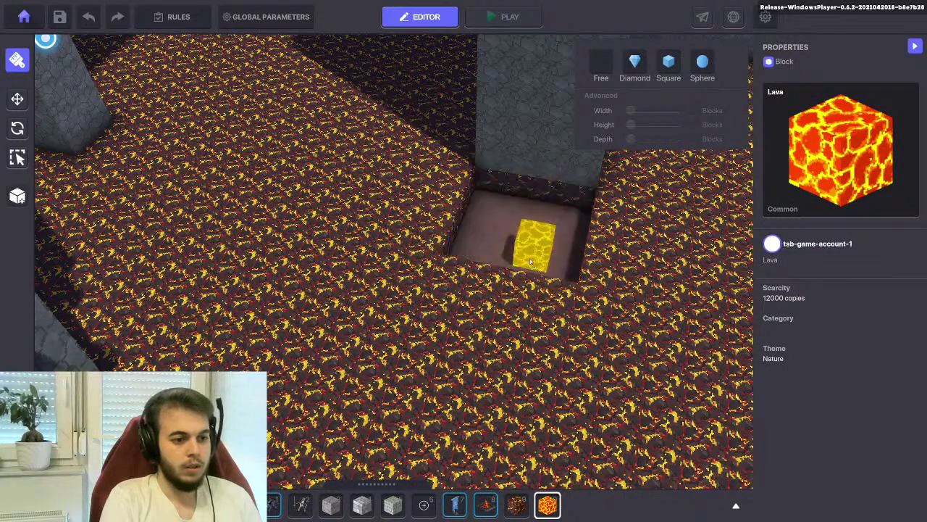
scroll(536, 247, "up", 5)
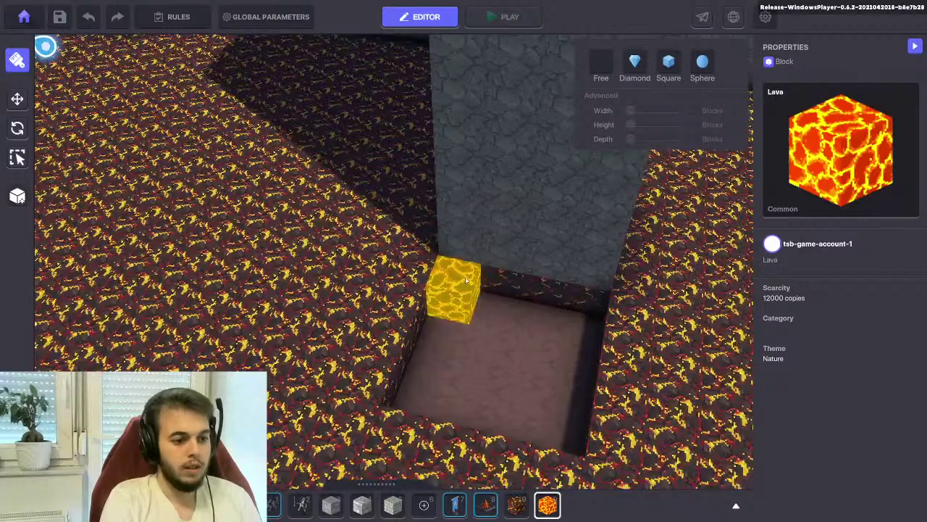
Fill the pit floor with lava and save the level
mouse_move(453, 298)
left_mouse_down()
mouse_move(554, 435)
mouse_move(455, 311)
left_mouse_up()
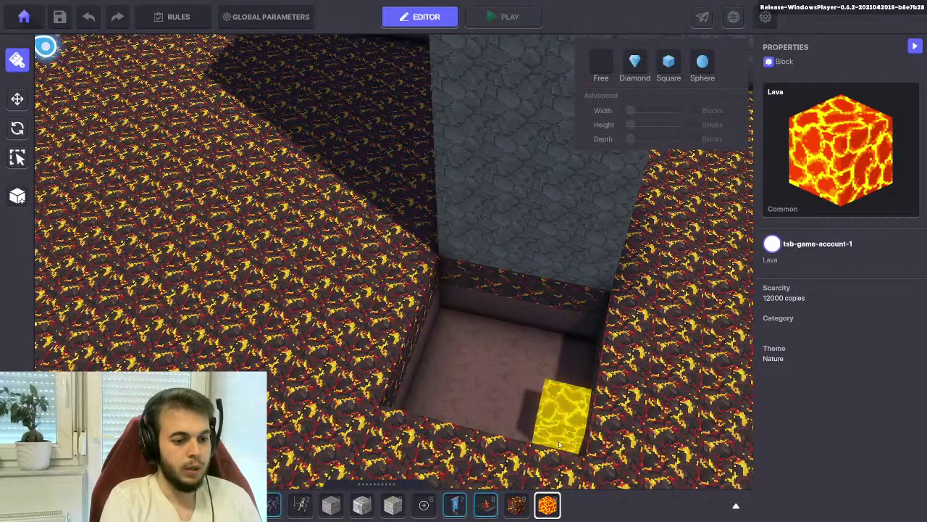
left_click_drag(558, 450, 438, 304)
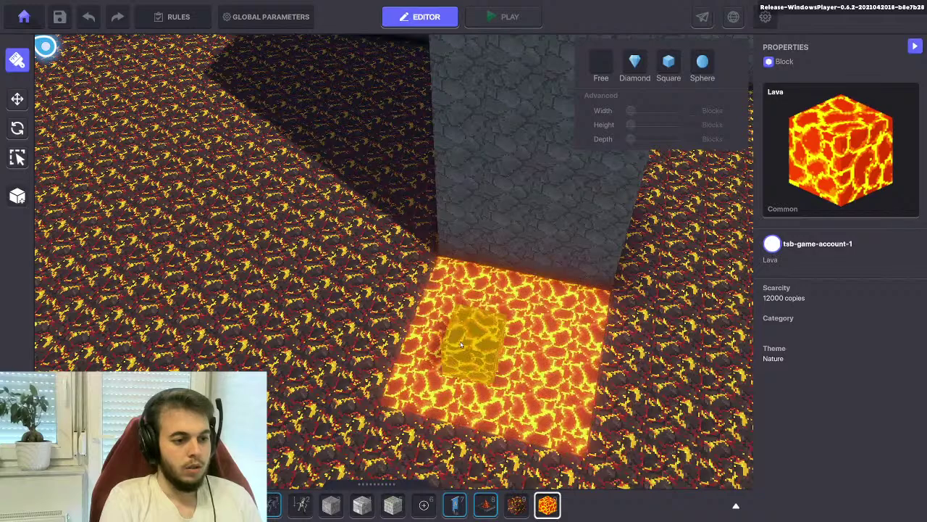
scroll(457, 326, "down", 3)
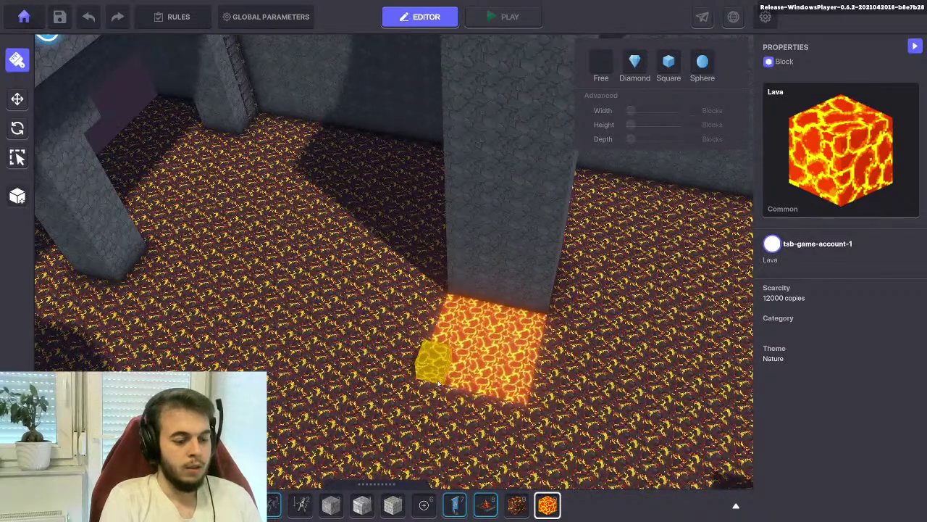
scroll(437, 385, "down", 2)
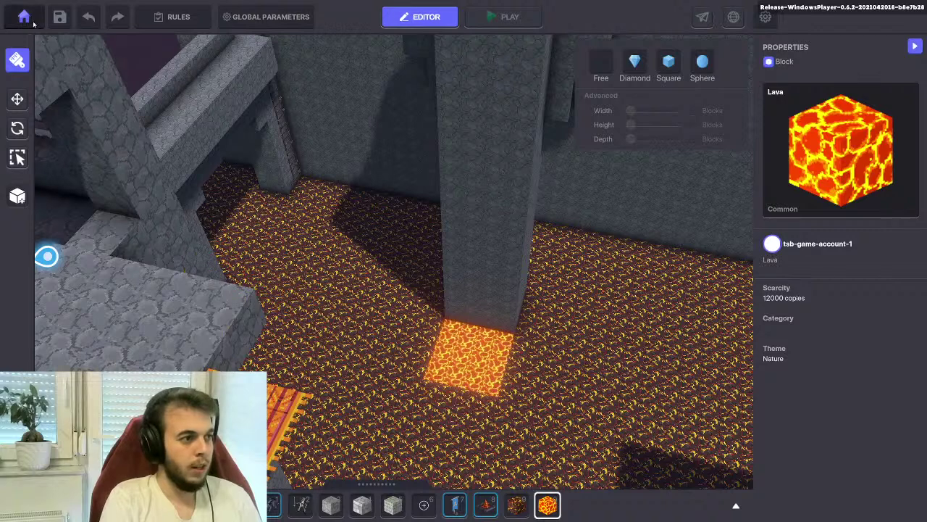
left_click(59, 16)
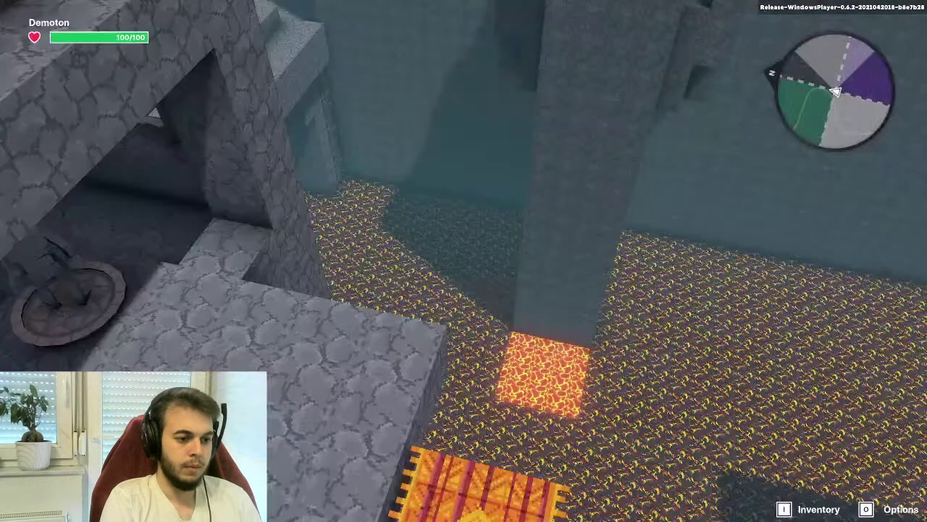
key("w")
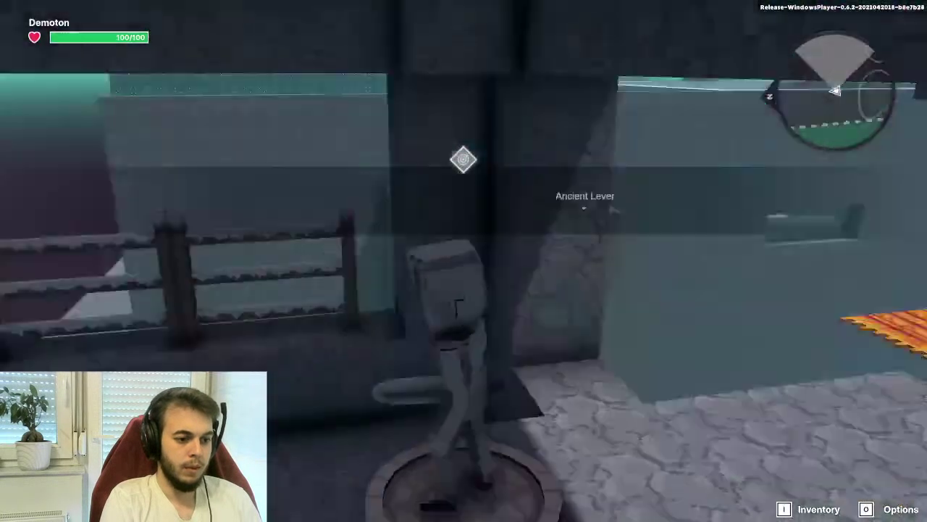
key("w")
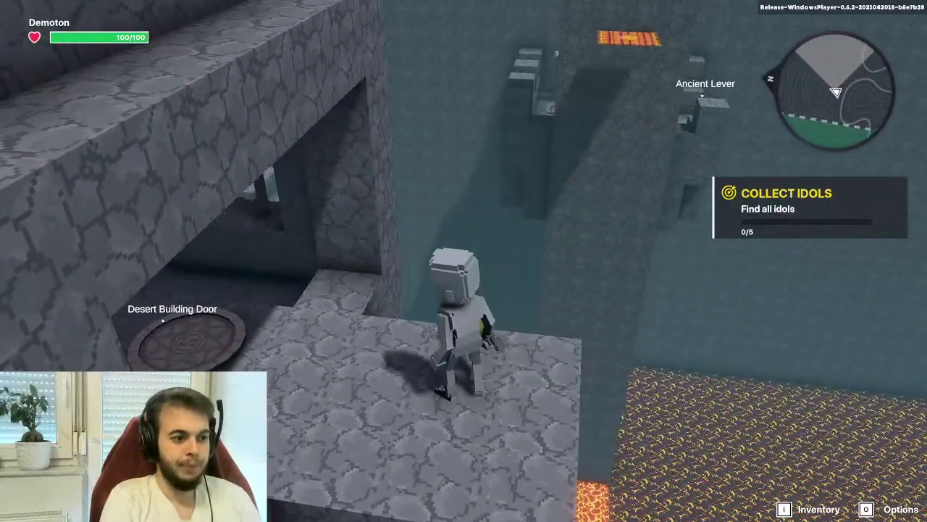
key("w")
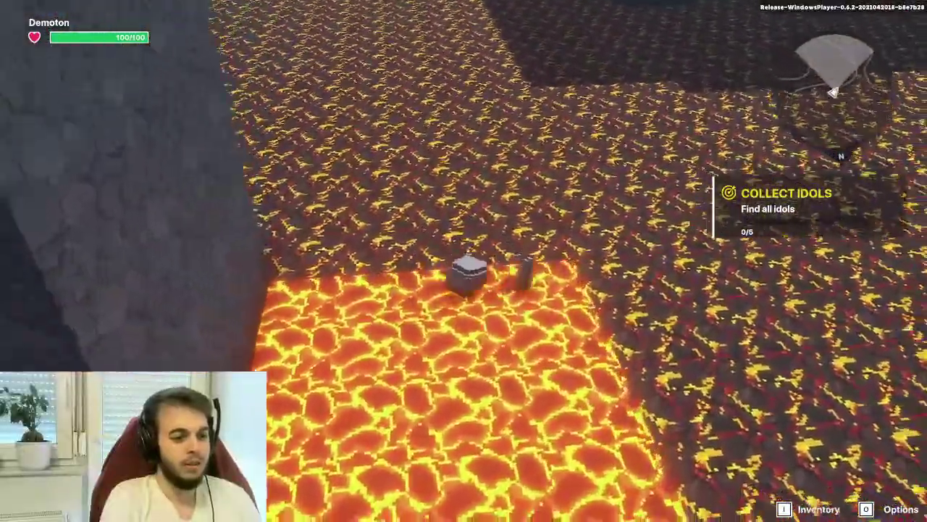
key("w")
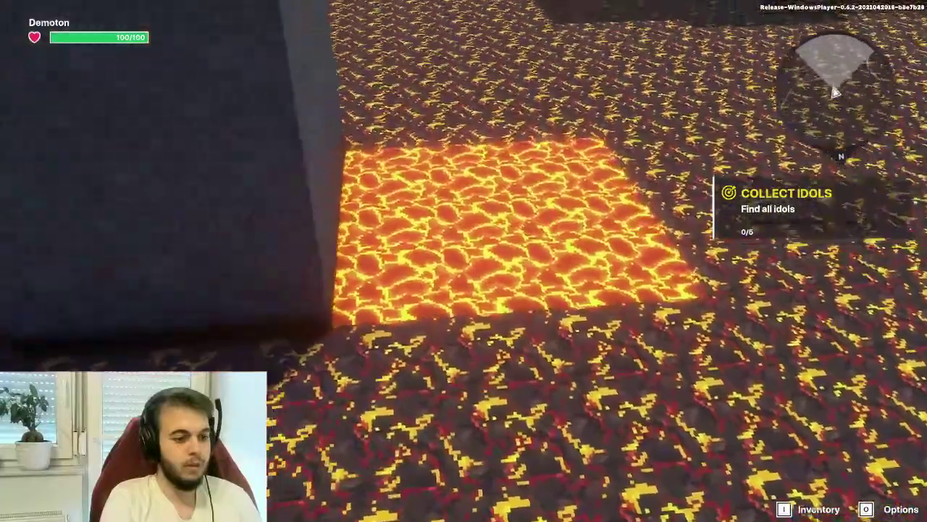
key("w")
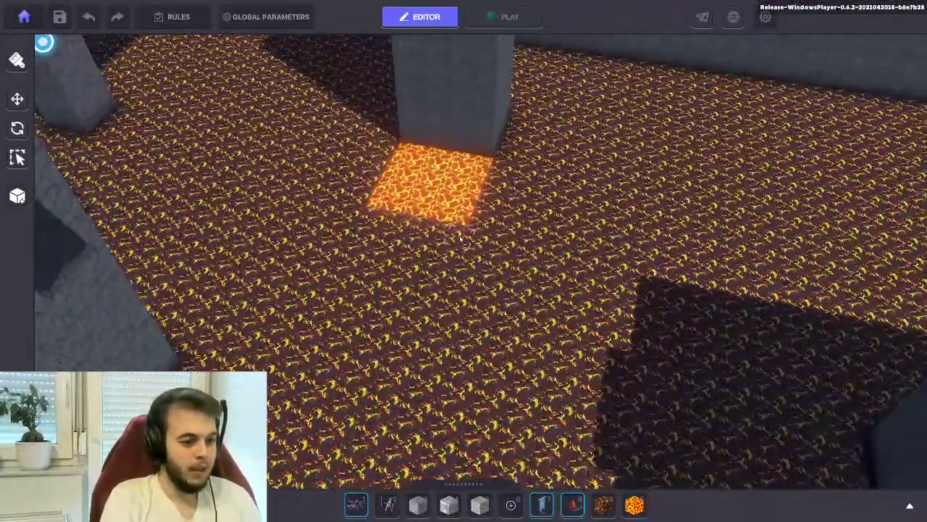
Carve a trench outward from the lava patch across the floor using the Lava block
key("w")
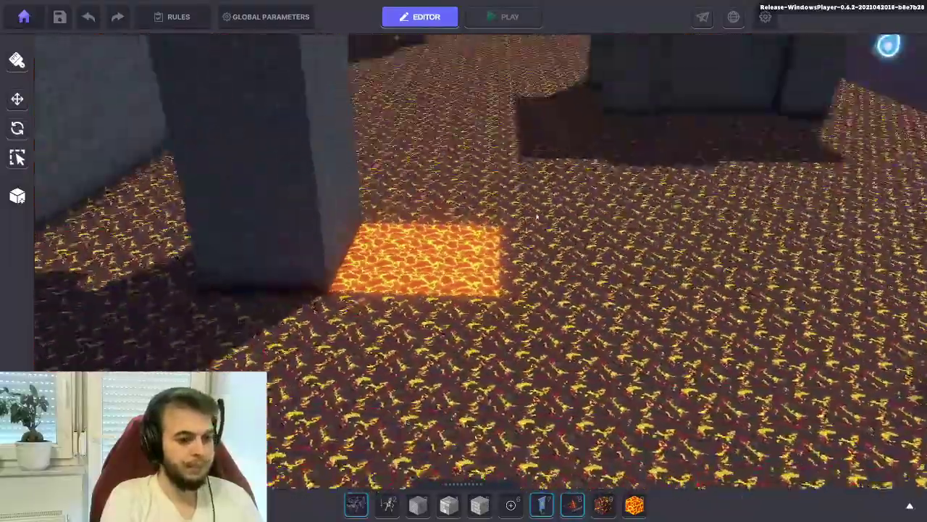
right_click_drag(538, 216, 449, 388)
key("w")
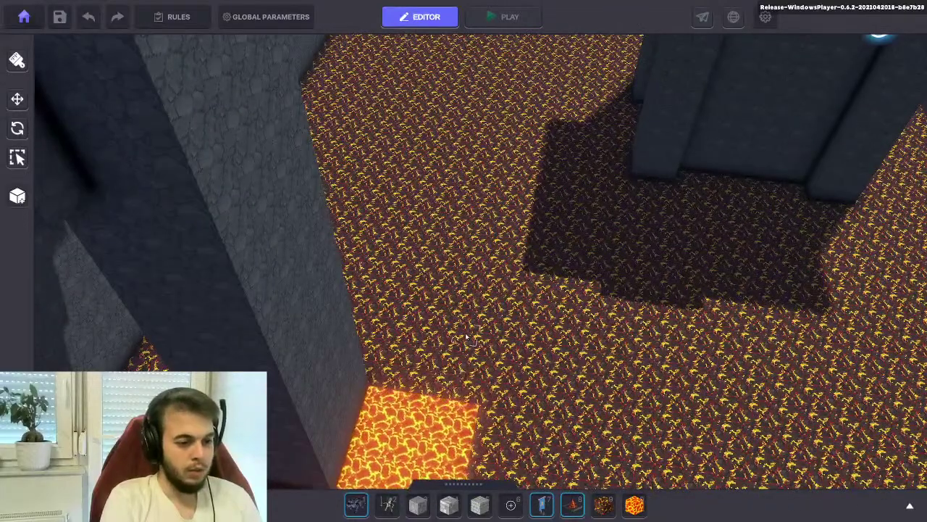
key("b")
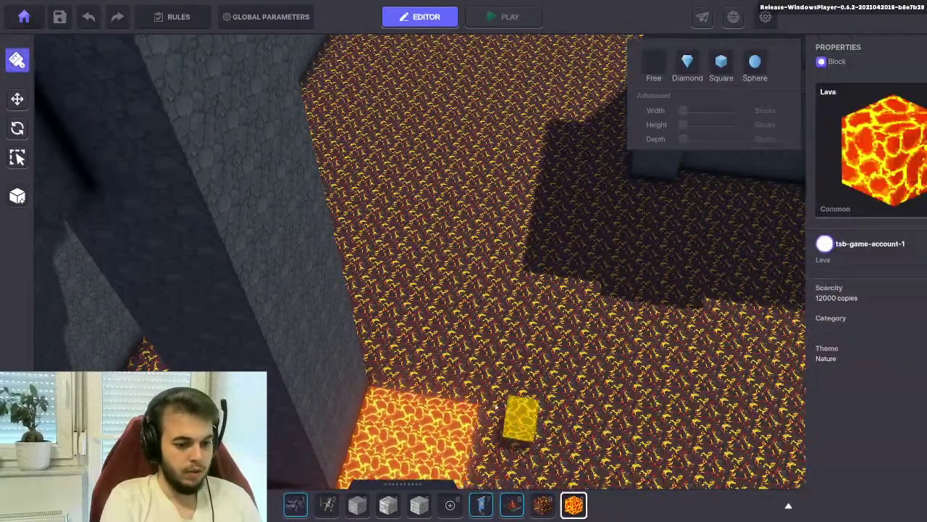
left_click_drag(444, 392, 483, 294)
left_click_drag(449, 391, 478, 320)
Extend the trench further, then undo an extra arm dug from its end
key("d")
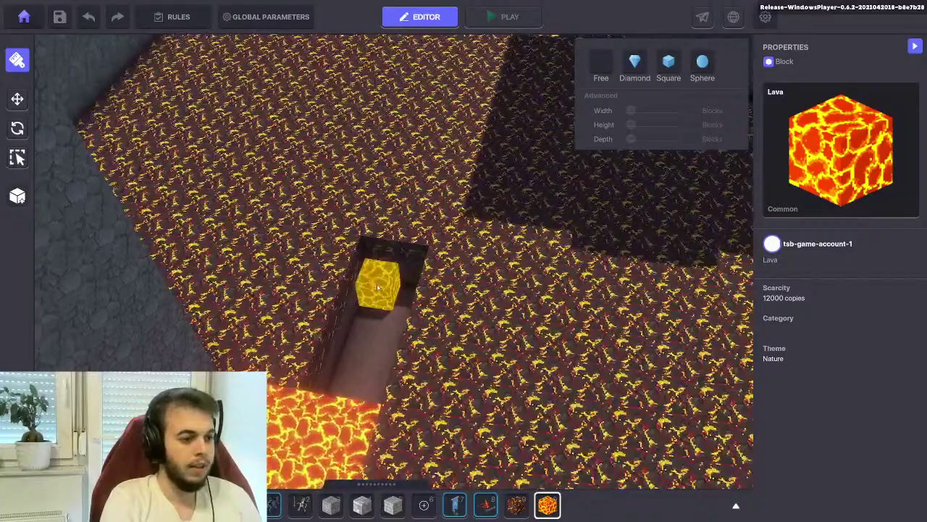
key("w")
key("s")
left_click_drag(377, 307, 409, 247)
right_click_drag(409, 272, 382, 223)
left_click_drag(383, 223, 259, 64)
right_click_drag(367, 192, 511, 206)
key("ctrl+z")
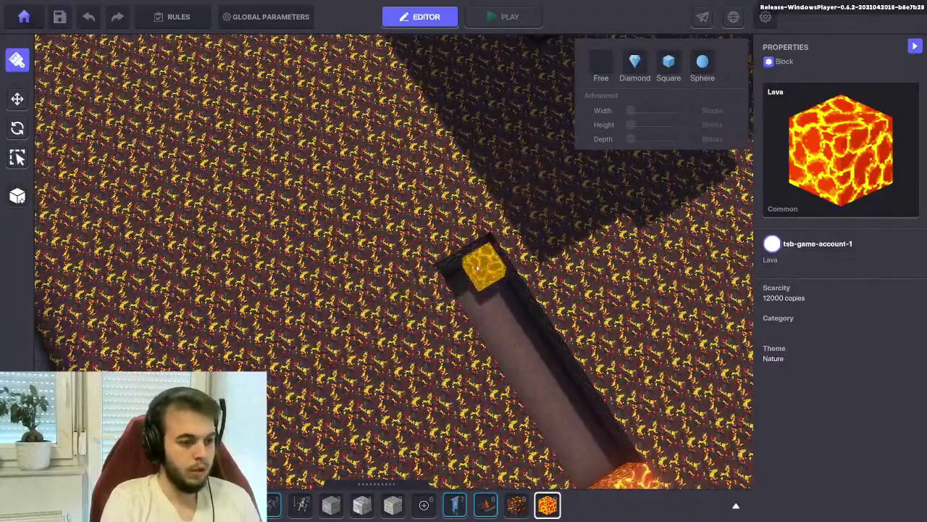
Carve another trench into the lava floor leading toward the pillar
right_click_drag(471, 269, 379, 269)
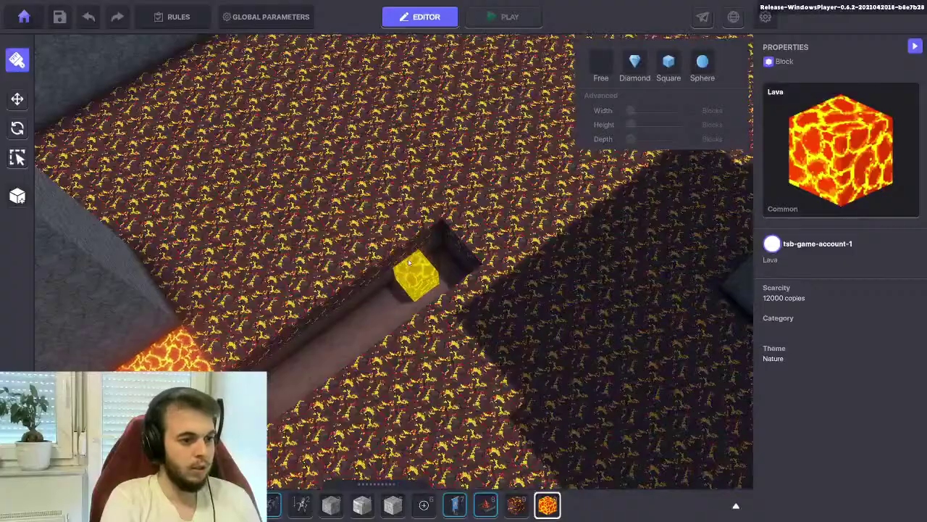
left_click_drag(402, 257, 443, 258)
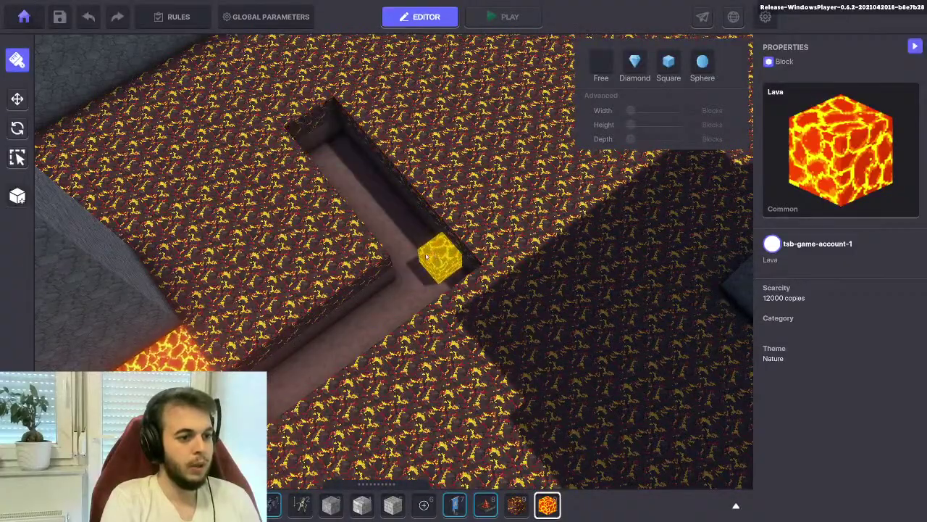
scroll(507, 246, "up", 5)
scroll(549, 235, "down", 5)
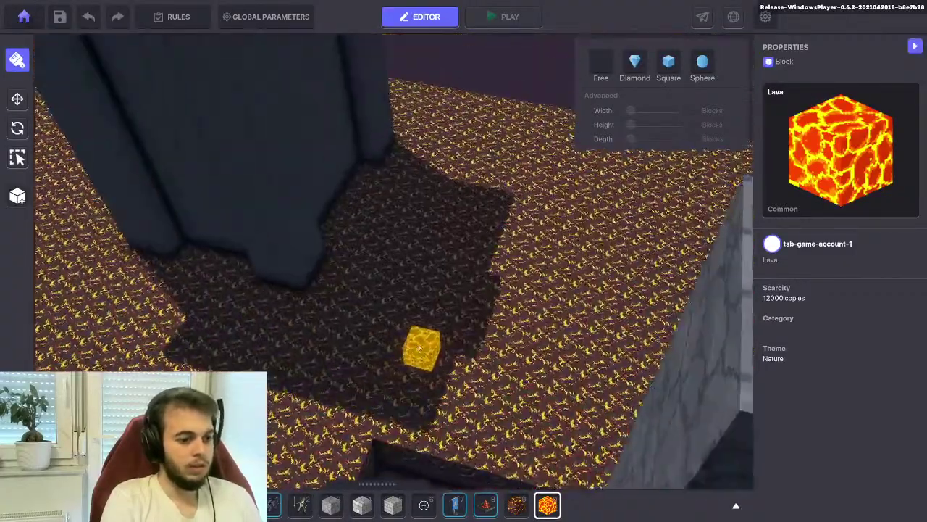
right_click_drag(420, 347, 471, 331)
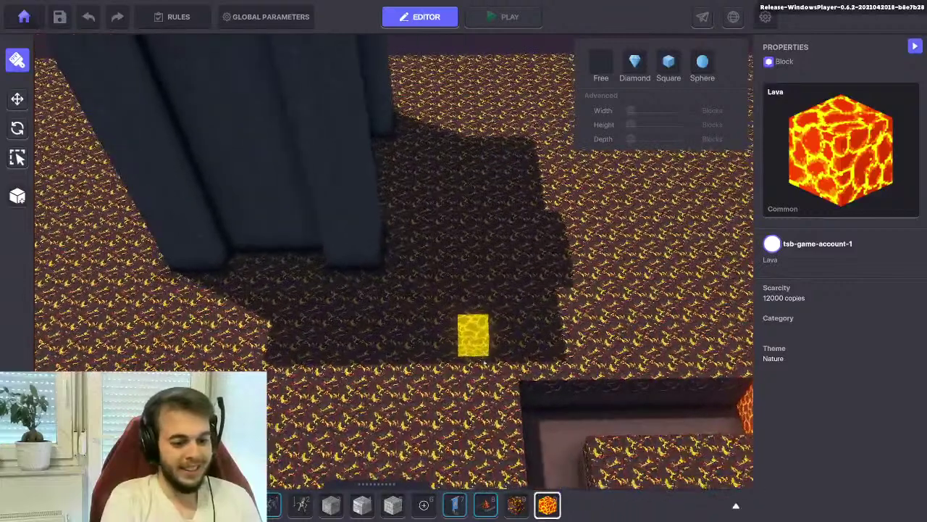
left_click_drag(561, 411, 514, 105)
scroll(443, 145, "up", 6)
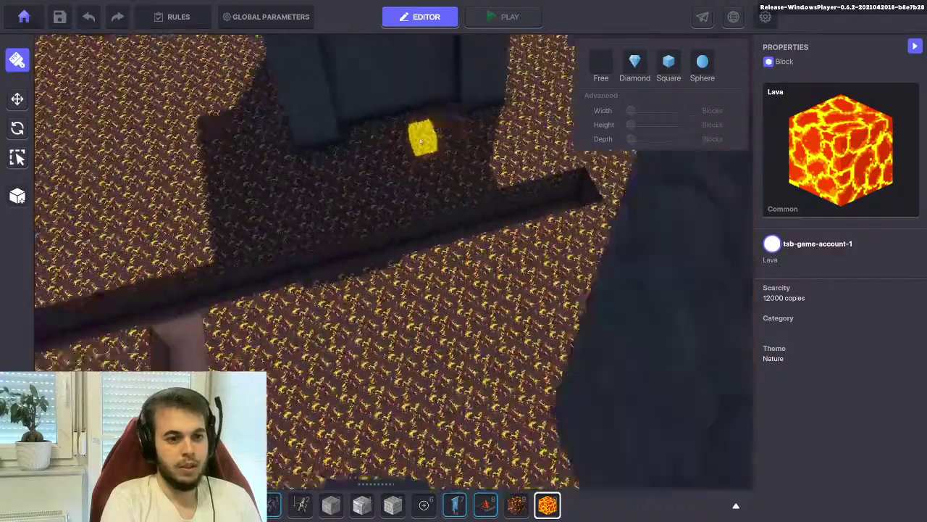
scroll(445, 227, "down", 10)
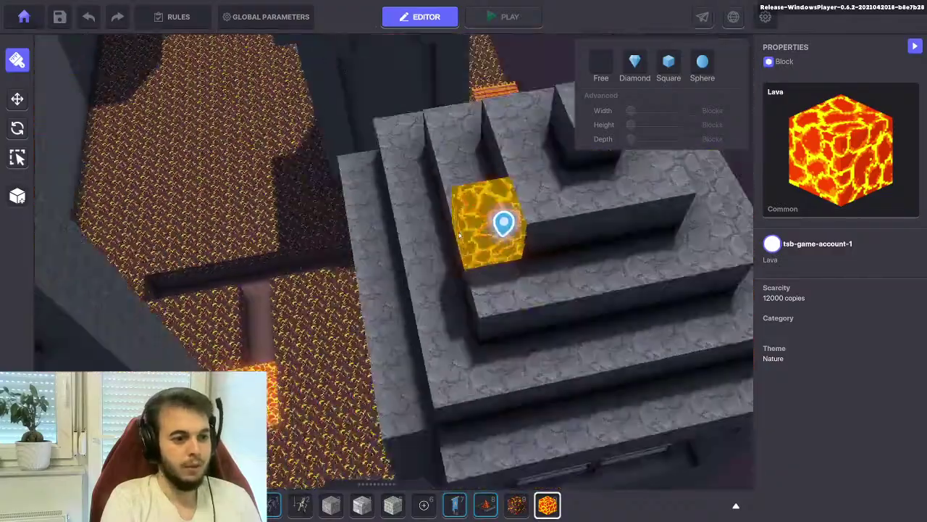
scroll(327, 289, "up", 5)
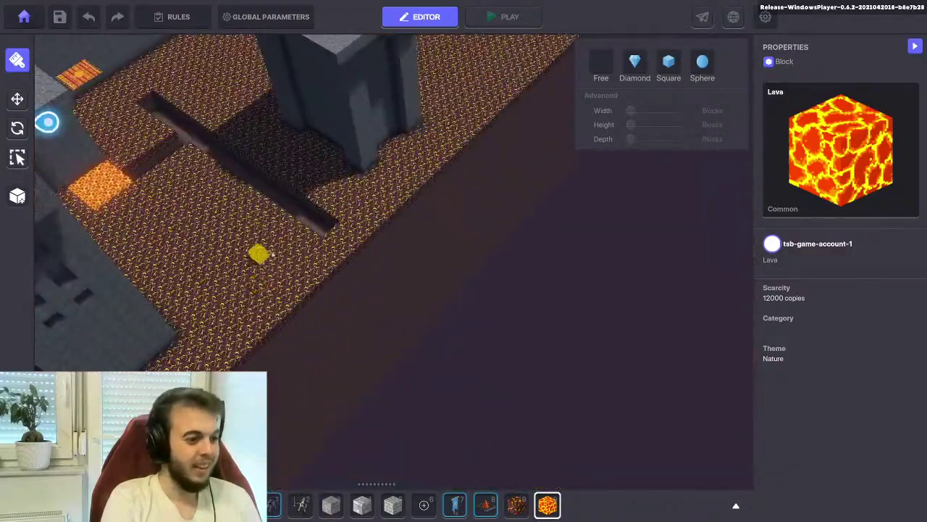
scroll(360, 224, "up", 4)
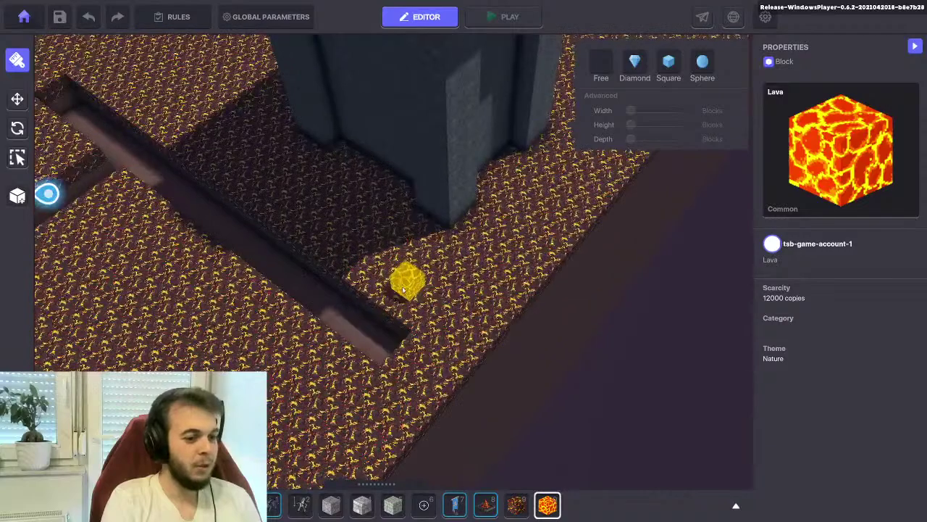
Dig an L-shaped trench branch along the existing trench, viewed from a diagonal angle
right_click_drag(321, 355, 397, 355)
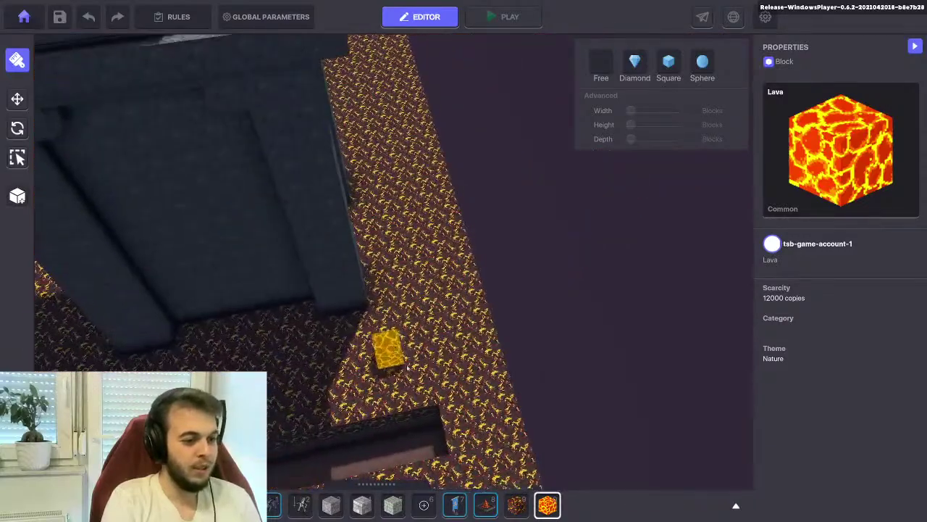
right_click_drag(449, 428, 543, 333)
left_click_drag(543, 333, 344, 250)
right_click_drag(344, 250, 330, 319)
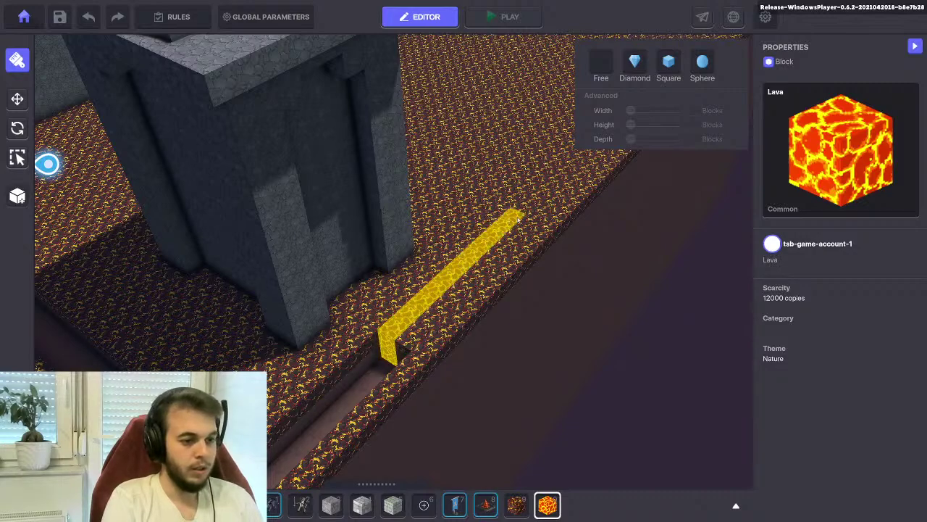
right_click_drag(491, 241, 363, 389)
right_click_drag(292, 300, 373, 340)
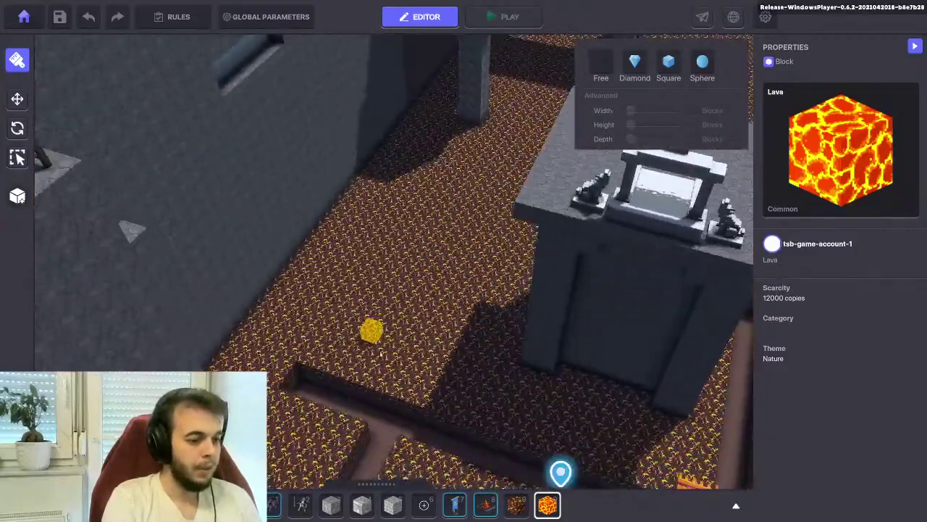
scroll(371, 332, "up", 5)
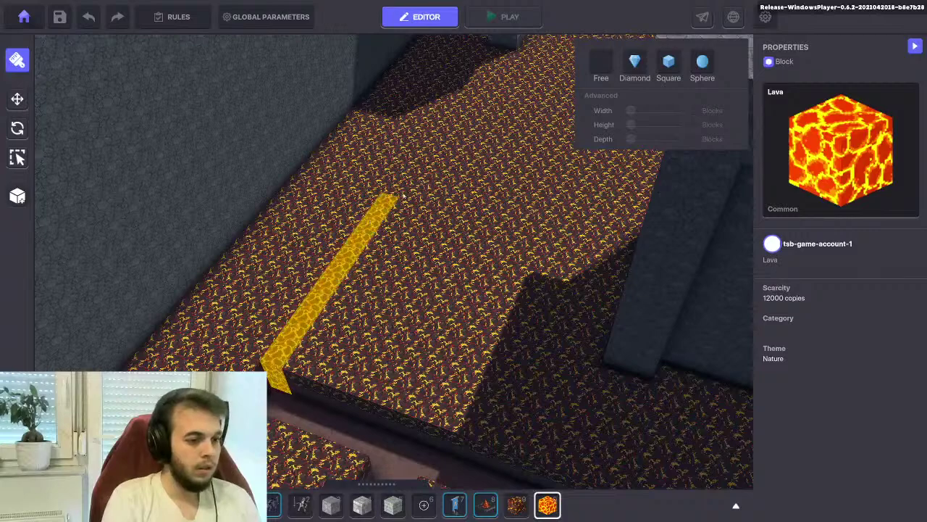
Dig a long straight trench strip into the floor beside the grey pillar
right_click_drag(438, 380, 422, 351)
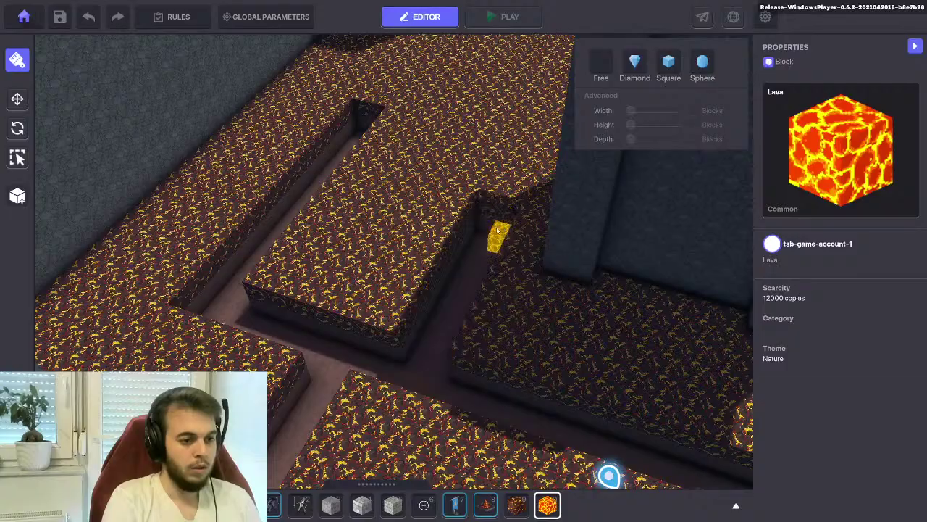
right_click_drag(502, 229, 447, 229)
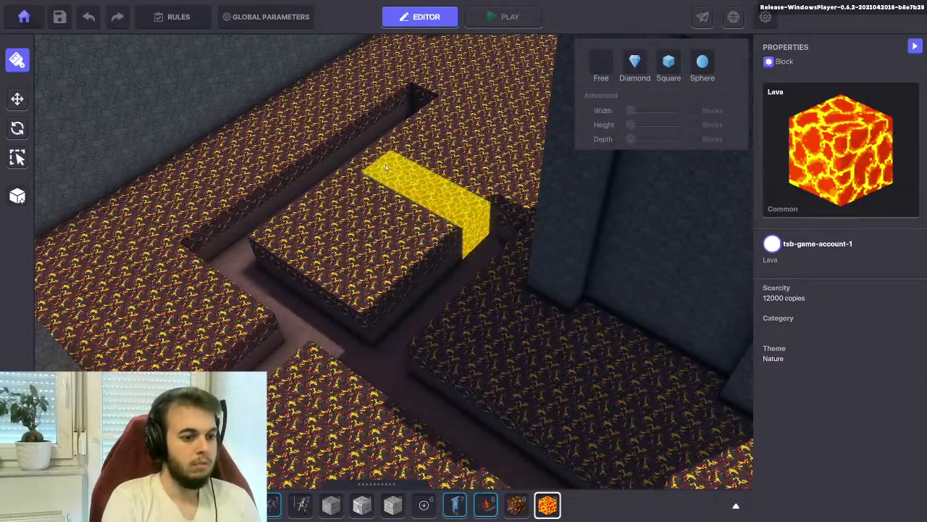
right_click_drag(383, 226, 518, 288)
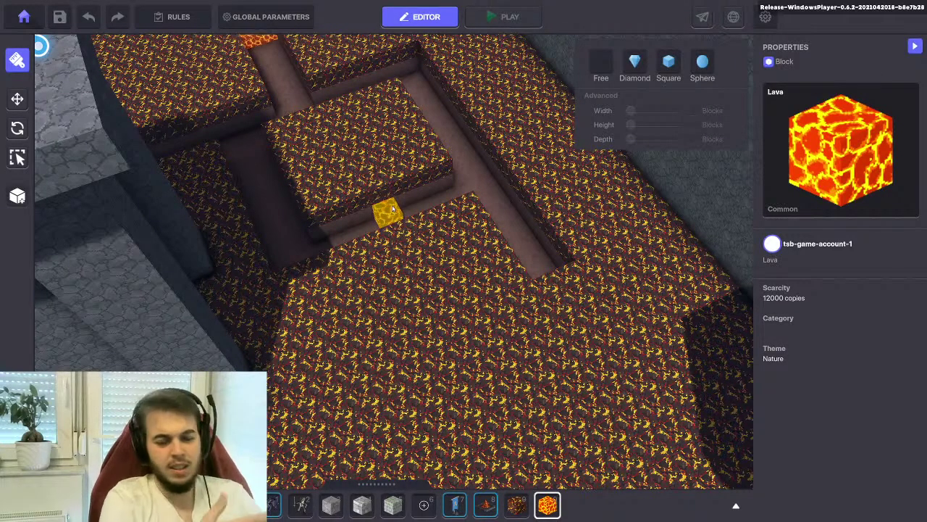
right_click_drag(459, 245, 407, 330)
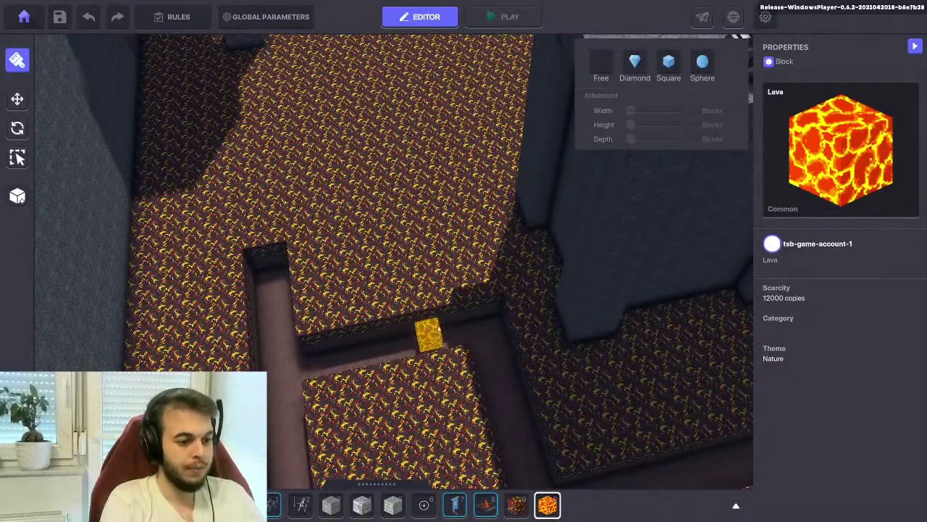
left_click_drag(439, 321, 411, 205)
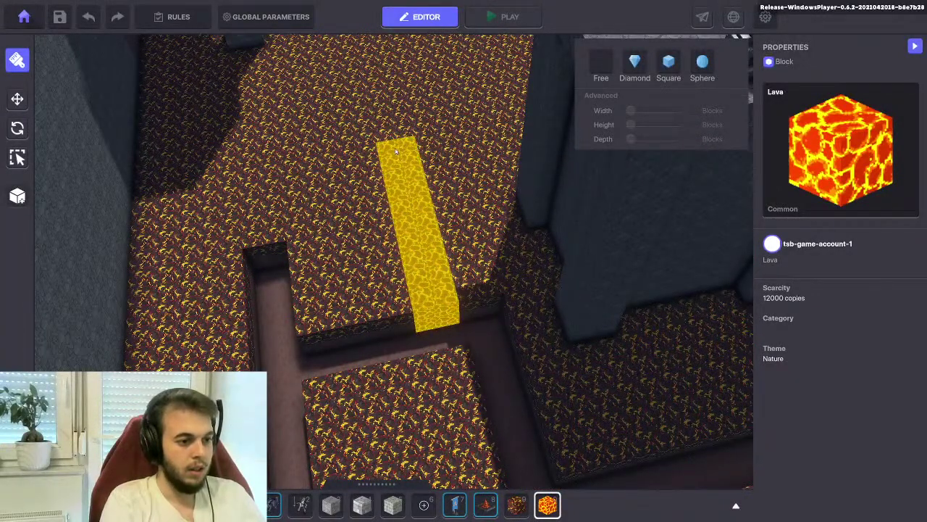
left_click_drag(391, 150, 391, 150)
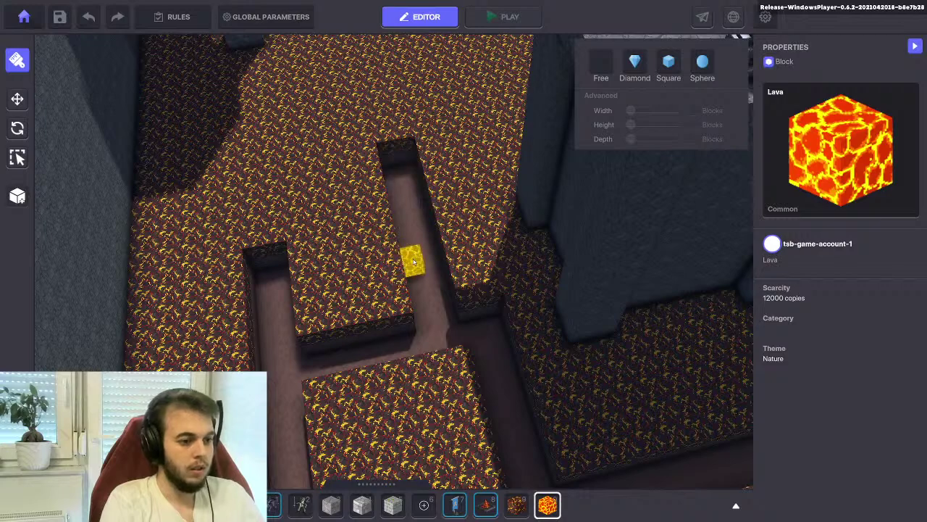
Orbit over the maze to inspect the new trench from top-down and low angles
right_click_drag(387, 257, 435, 261)
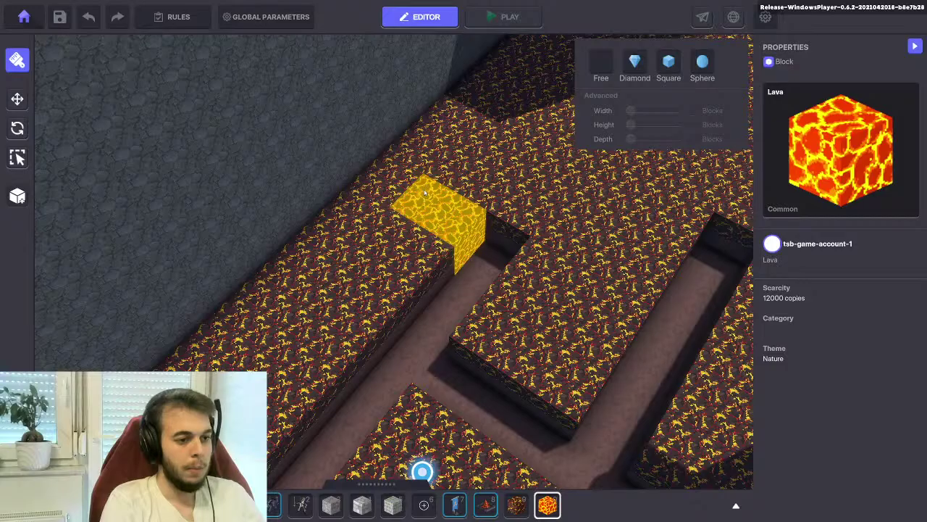
scroll(431, 210, "down", 3)
right_click_drag(474, 265, 539, 418)
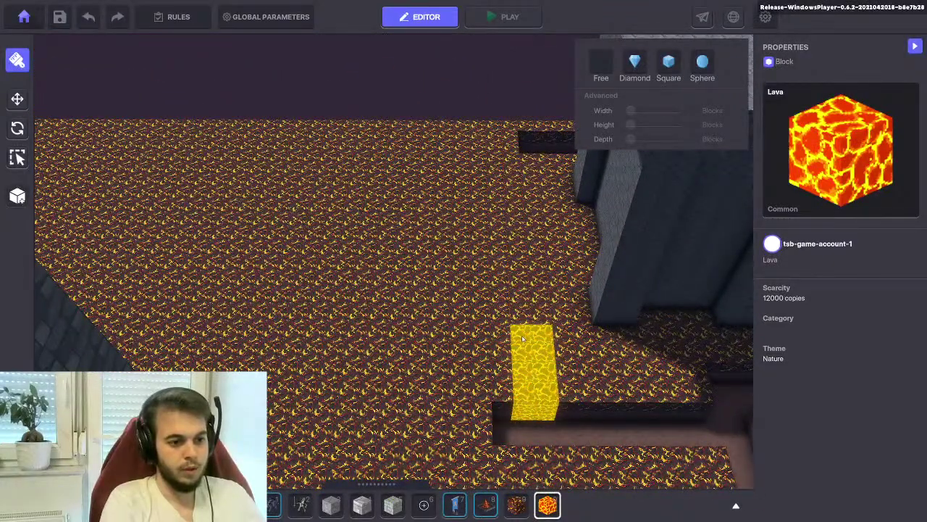
right_click_drag(516, 316, 474, 291)
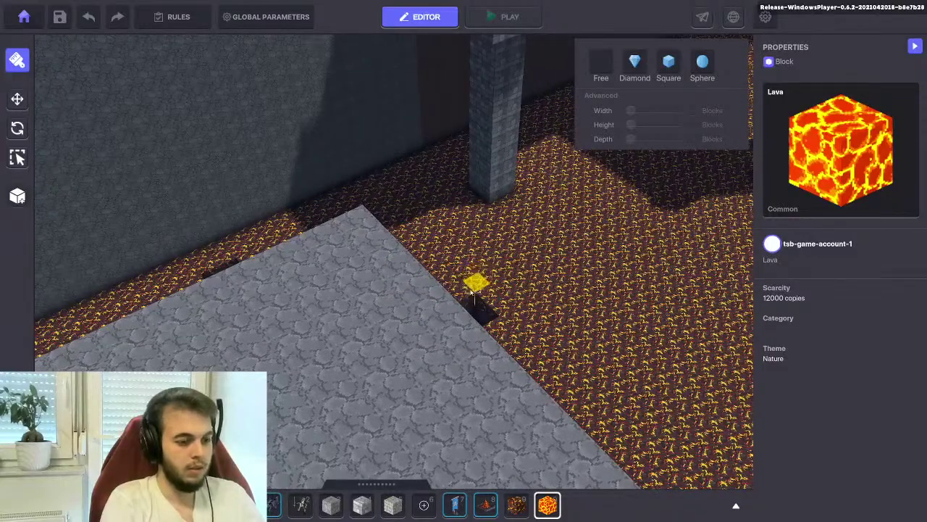
right_click_drag(473, 292, 436, 345)
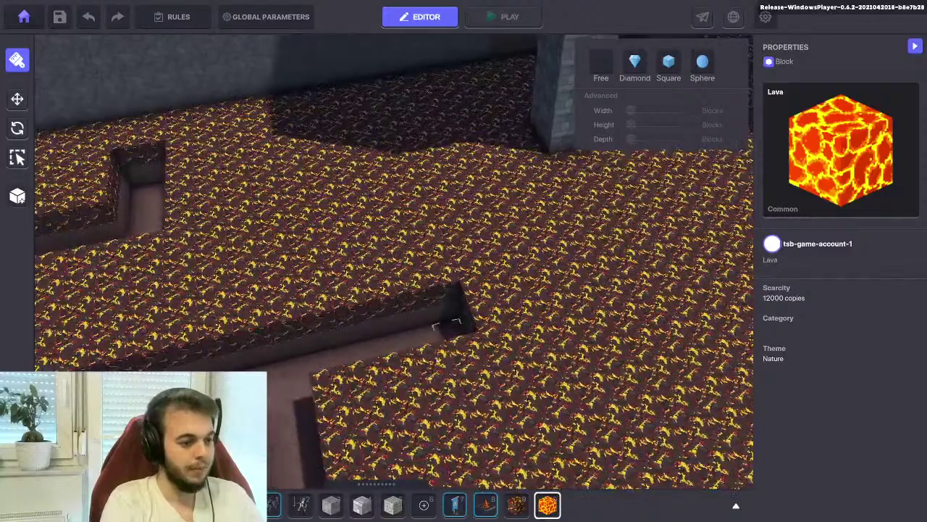
Carve a long trench beside the existing one, then undo it to redo the outline
left_click_drag(443, 318, 391, 250)
right_click_drag(391, 250, 505, 283)
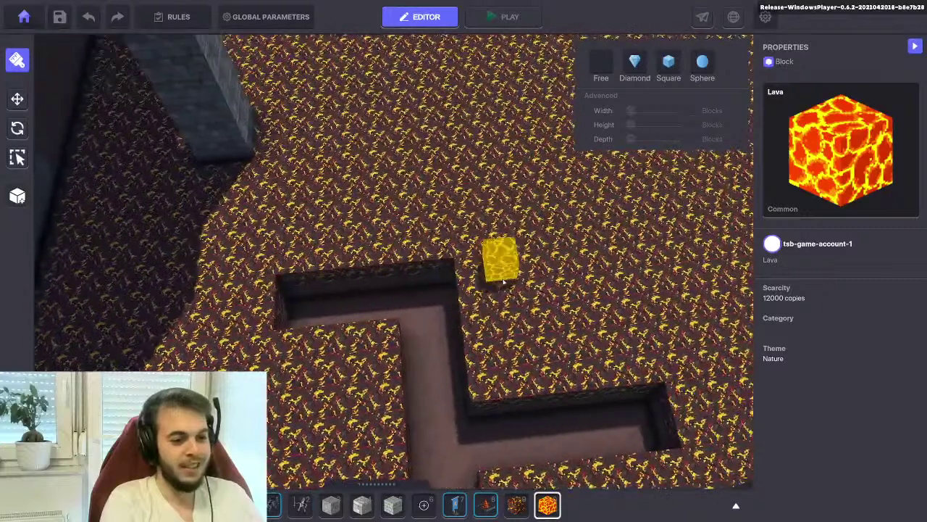
left_click_drag(623, 403, 624, 236)
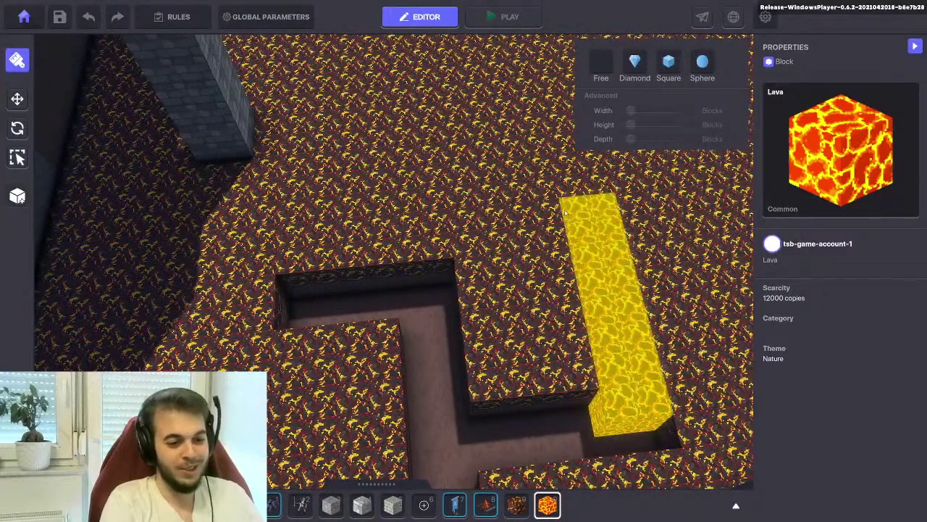
left_click_drag(559, 191, 567, 187)
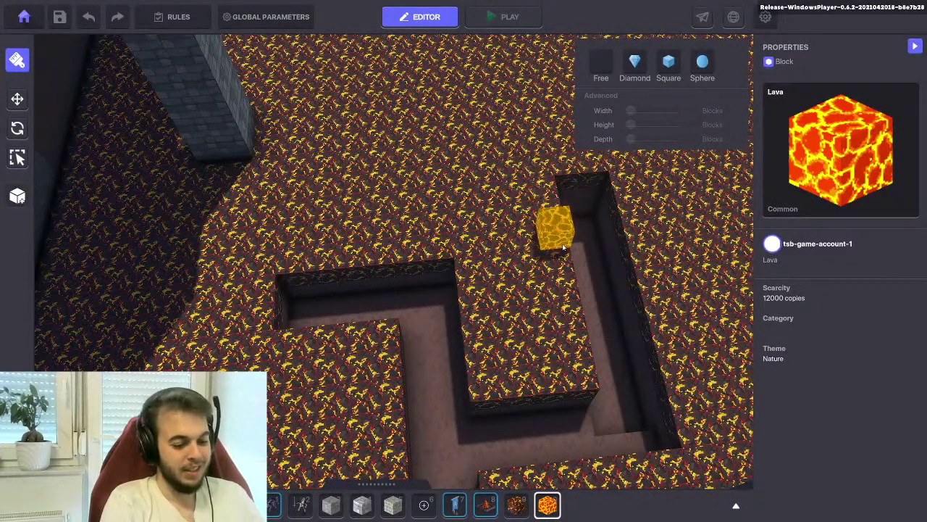
key("ctrl+z")
left_click_drag(631, 414, 577, 192)
key("d")
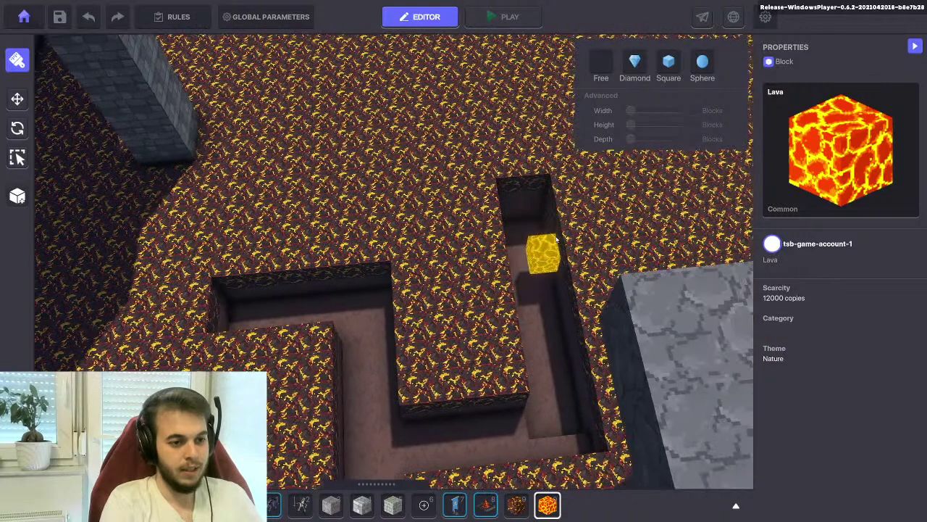
key("ctrl+z")
Dig a replacement trench column leading up to the lava block
left_click_drag(579, 408, 511, 192)
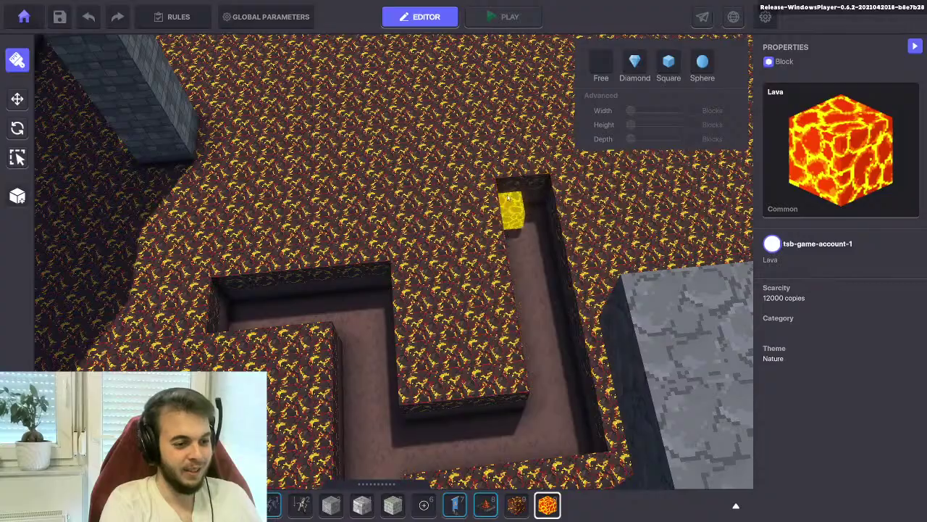
key("e")
scroll(545, 232, "up", 3)
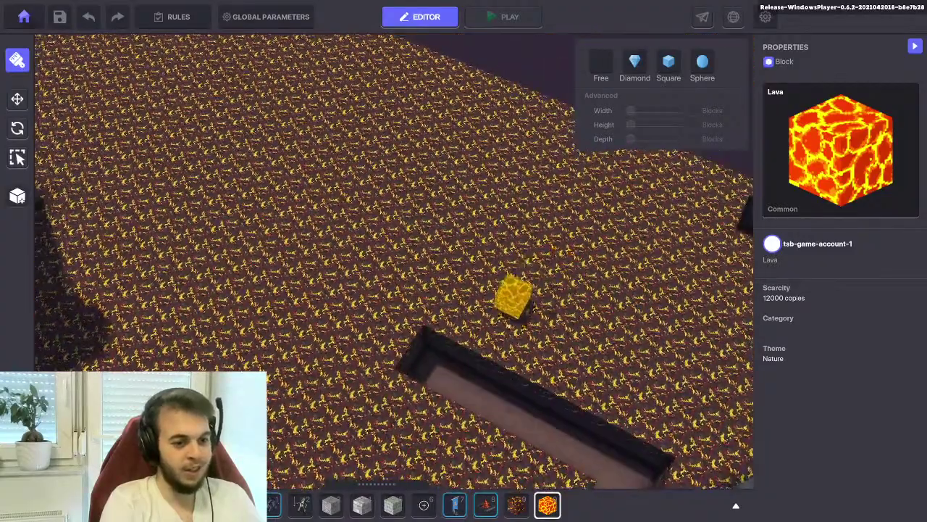
left_click_drag(469, 312, 489, 250)
right_click_drag(482, 265, 308, 335)
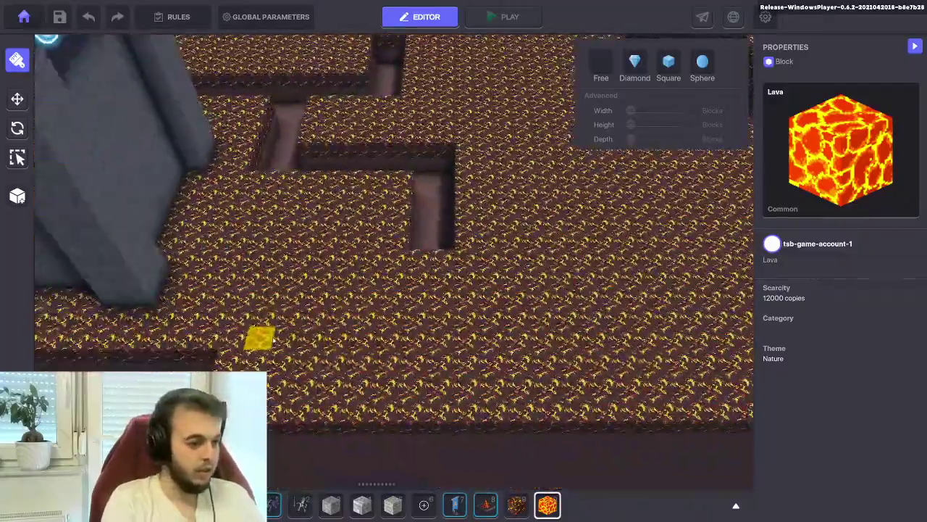
scroll(348, 366, "up", 3)
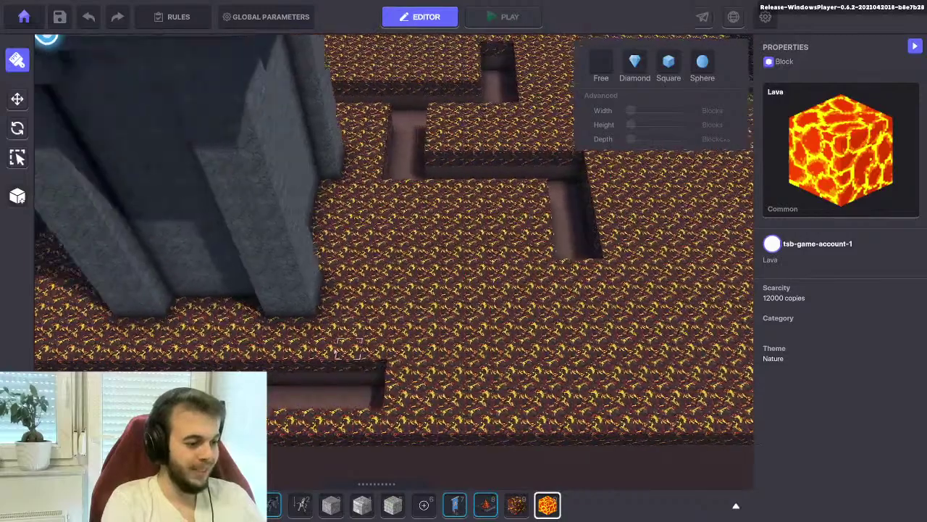
right_click_drag(401, 395, 488, 420)
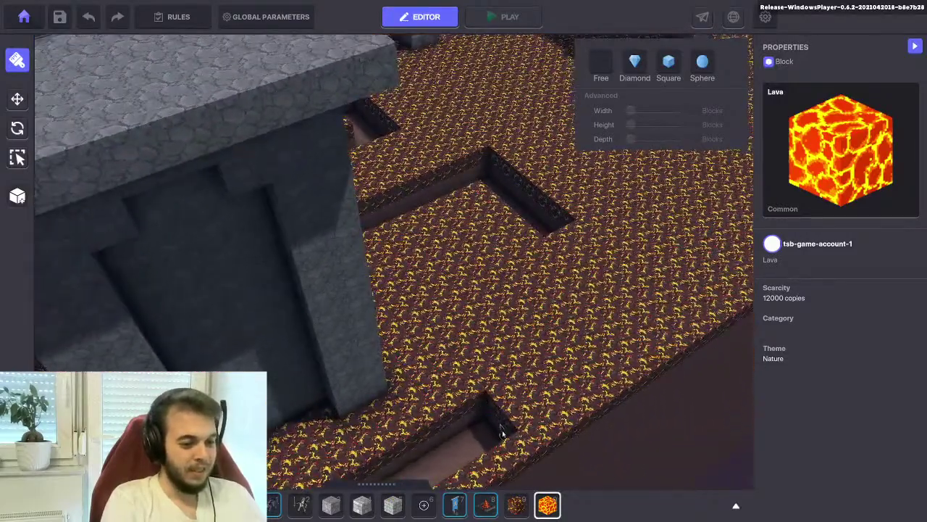
Mark out a wide rectangular area and dig a row of floor blocks toward the upper right
left_click_drag(497, 361, 483, 311)
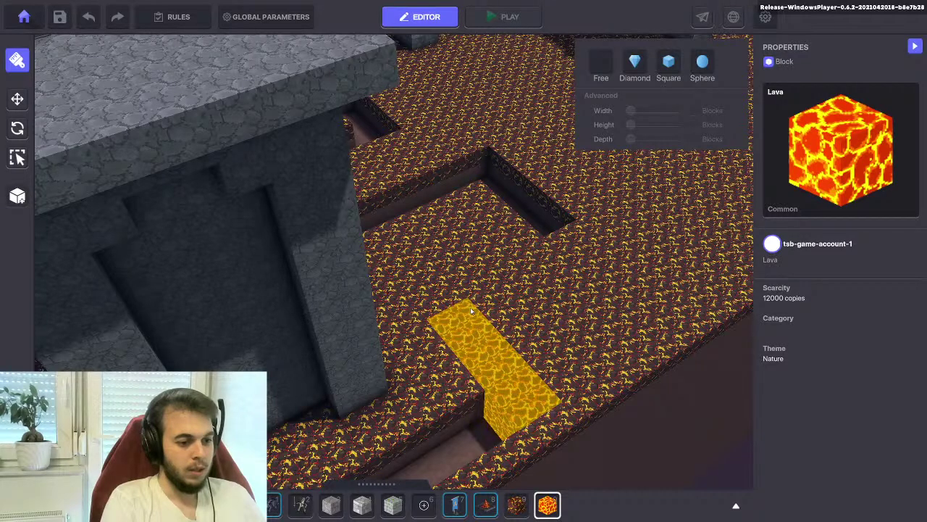
right_click_drag(470, 307, 472, 316)
key("w")
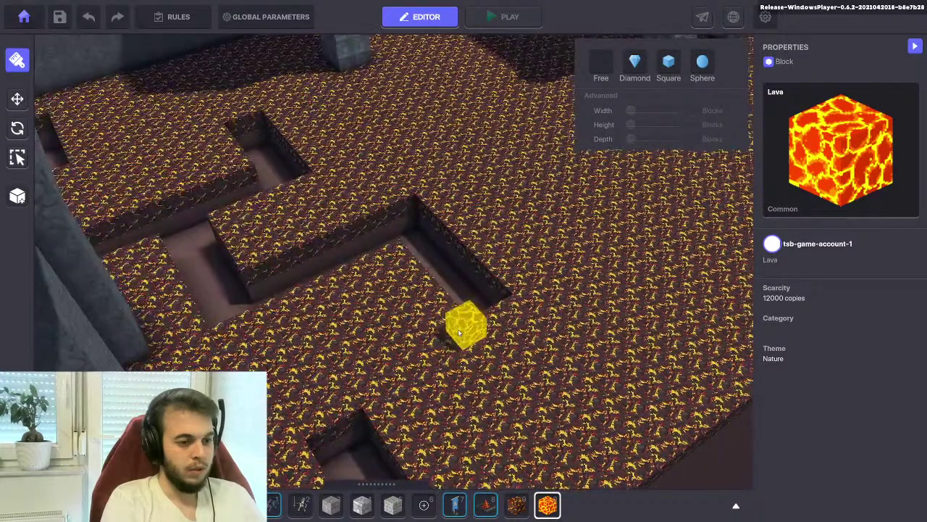
key("w")
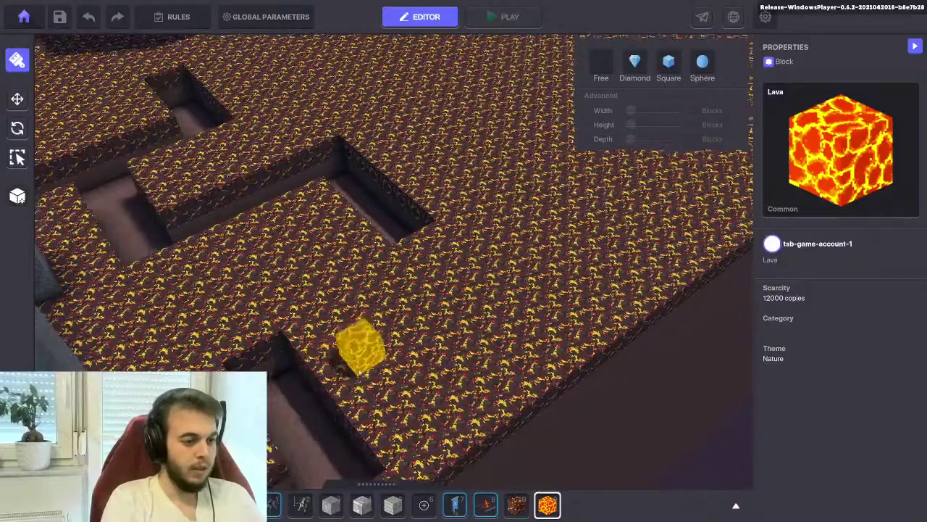
left_click_drag(330, 424, 485, 210)
key("w")
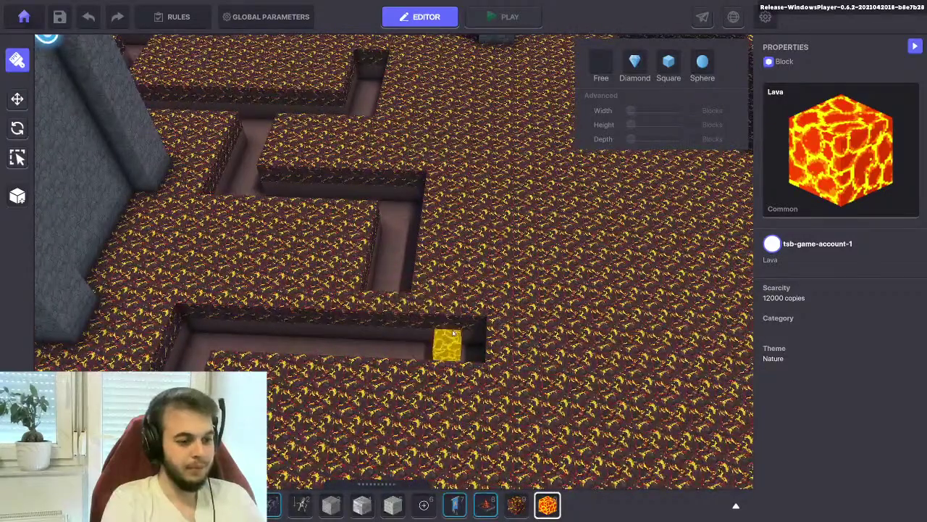
Cancel a long corridor row and instead mark a strip of blocks beside the pillar
left_click_drag(471, 346, 464, 207)
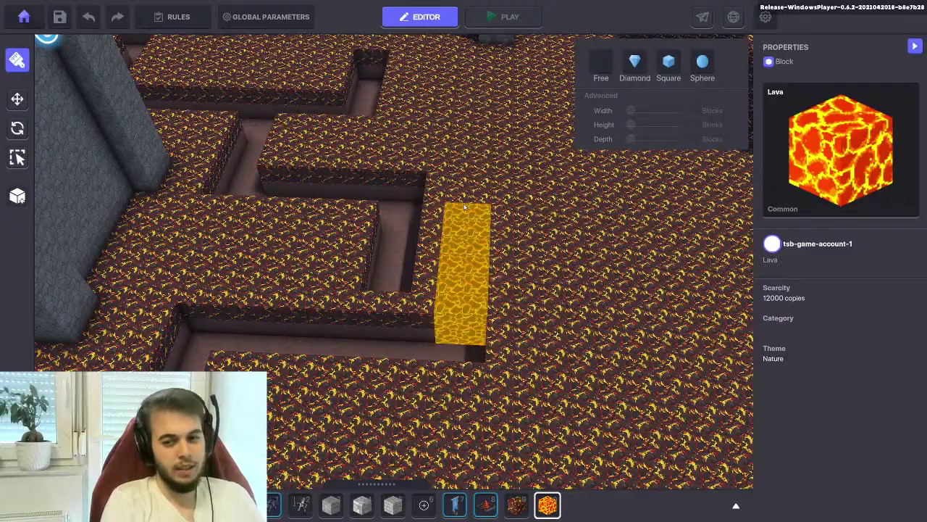
key("Escape")
key("s")
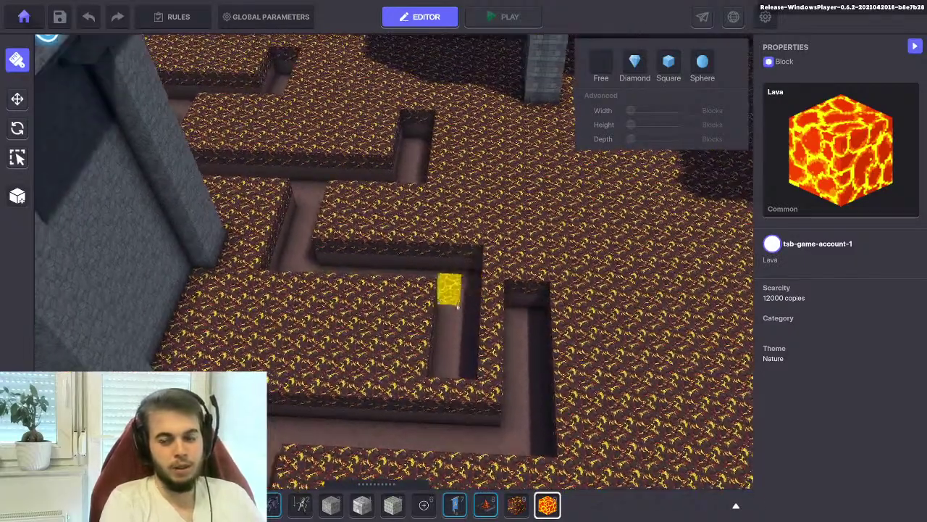
key("w")
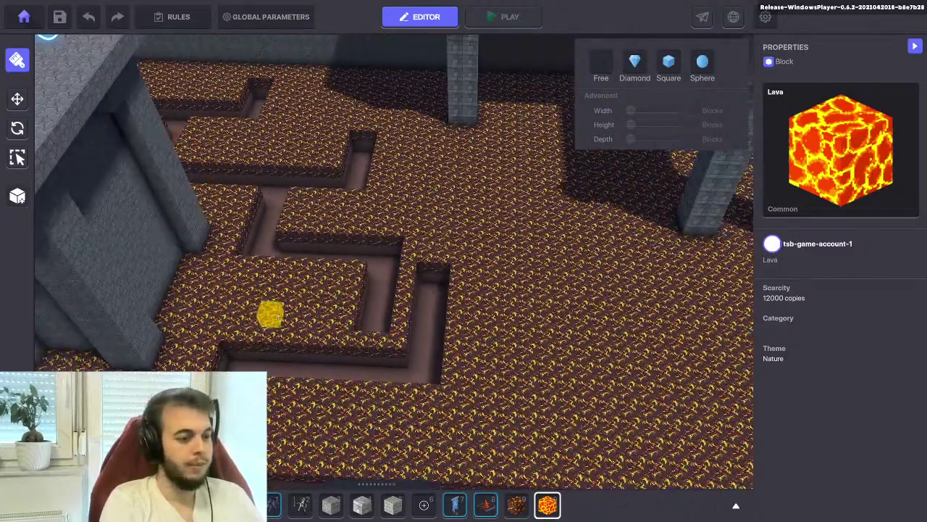
key("a")
key("a")
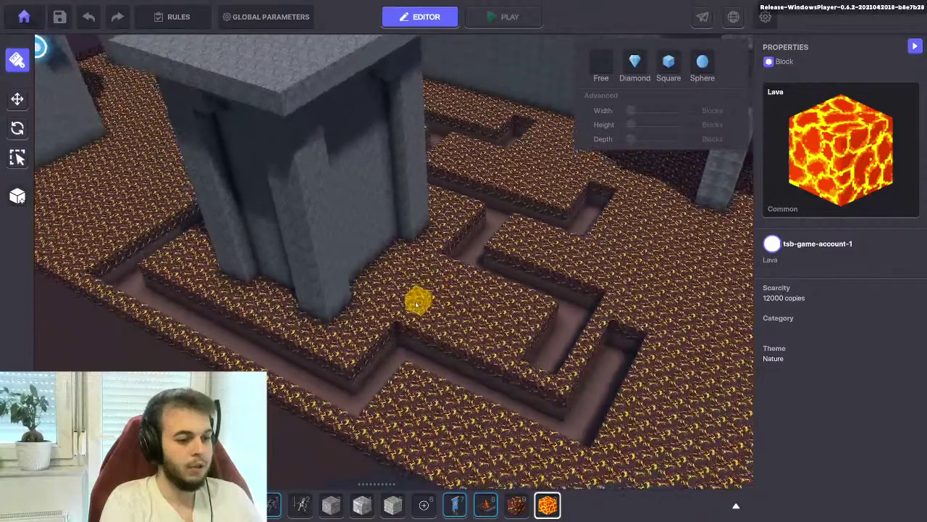
key("w")
left_click_drag(413, 353, 455, 291)
Dig a long strip of floor leftward near the statue pillar
key("d")
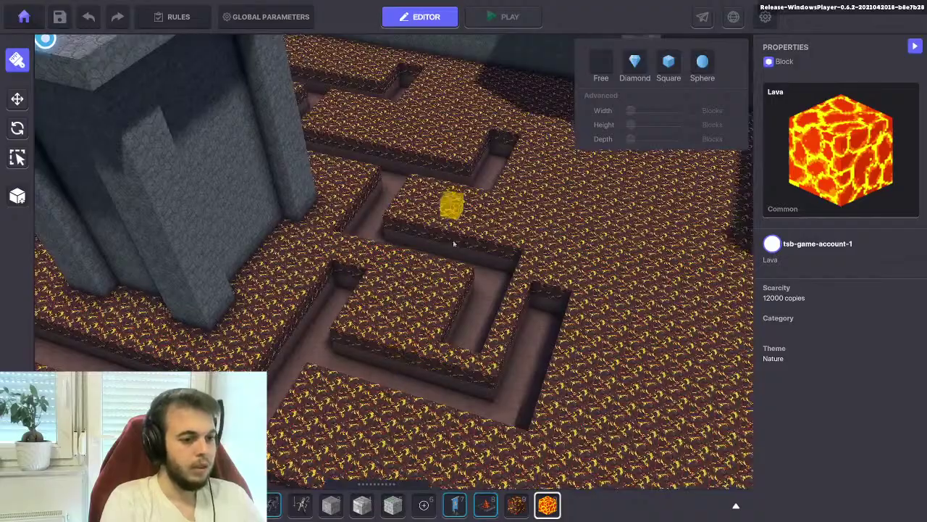
key("s")
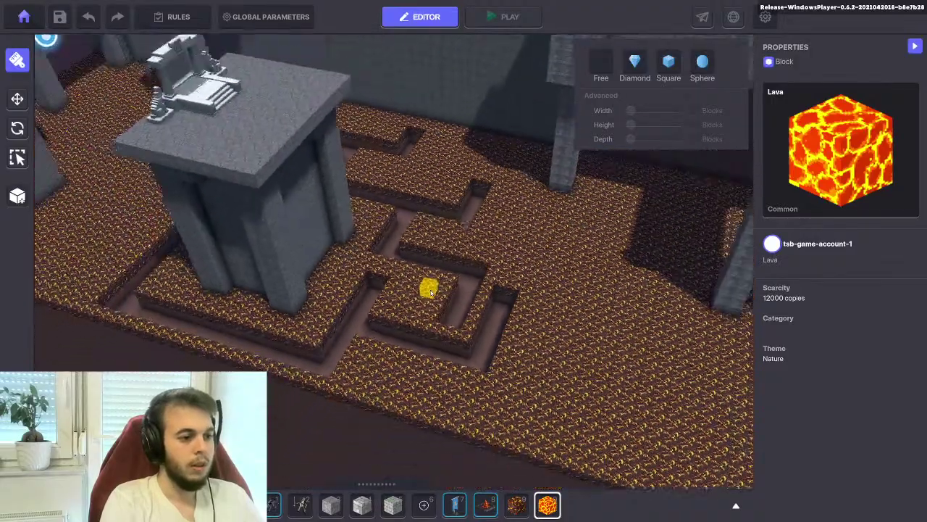
key("w")
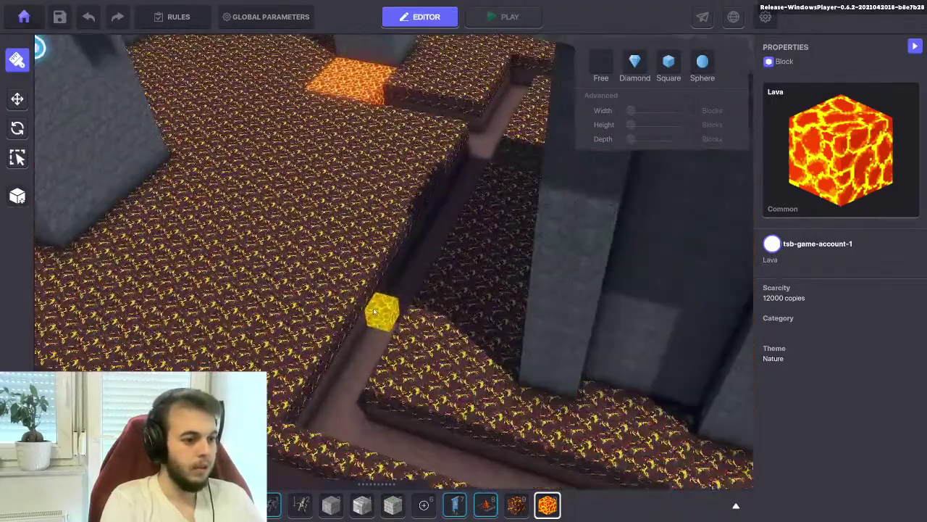
left_click_drag(374, 312, 167, 251)
key("w")
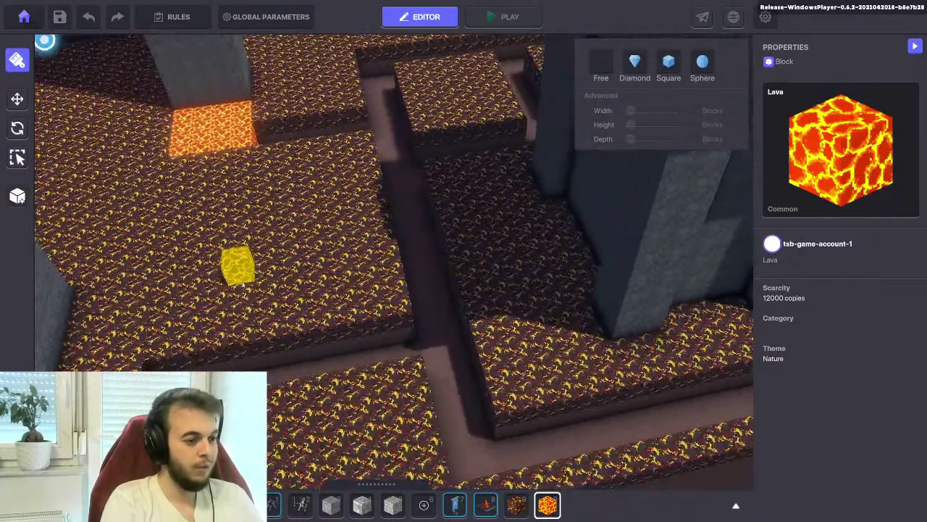
Dig a long upward strip toward the far wall under the tower's bridge
left_click_drag(348, 366, 354, 246)
key("s")
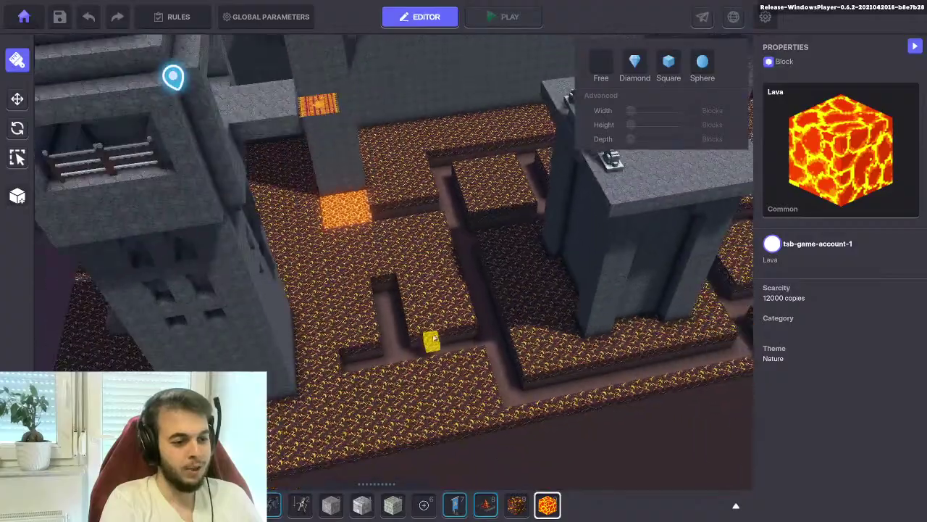
key("d")
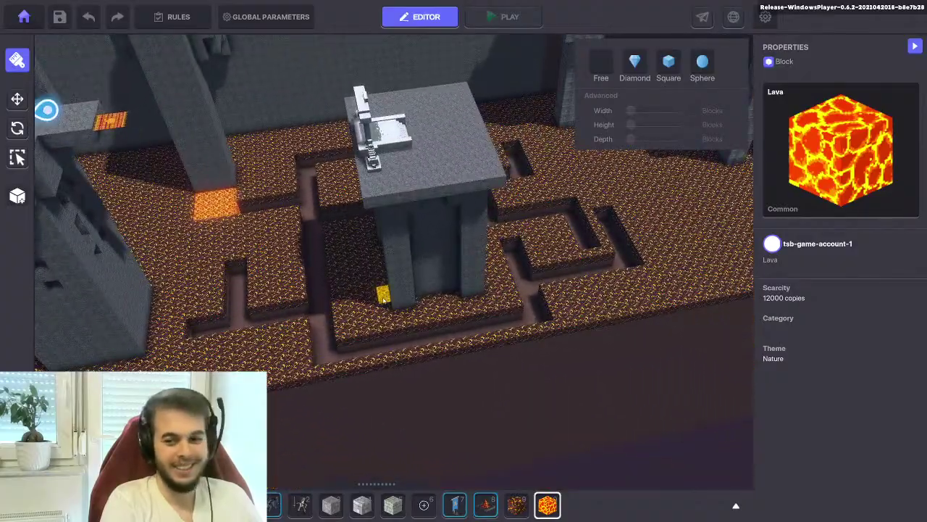
key("d")
key("d")
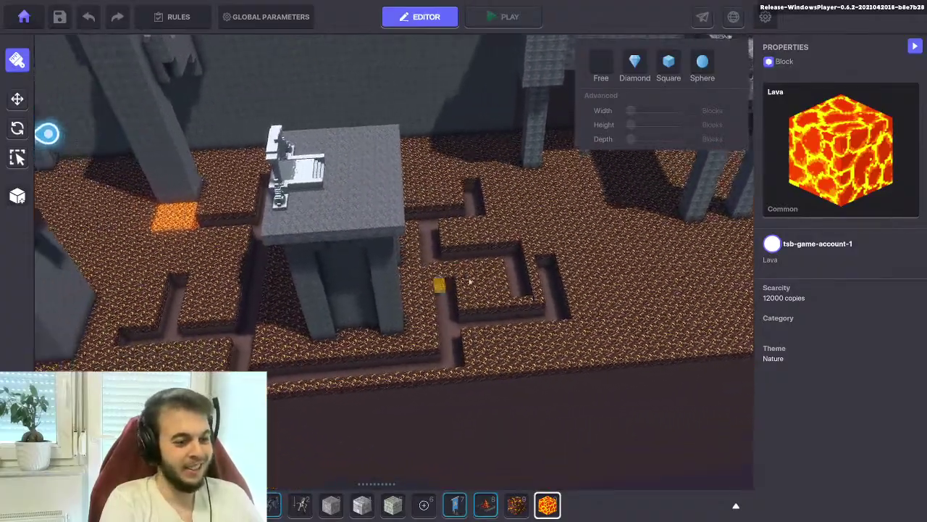
key("w")
key("w")
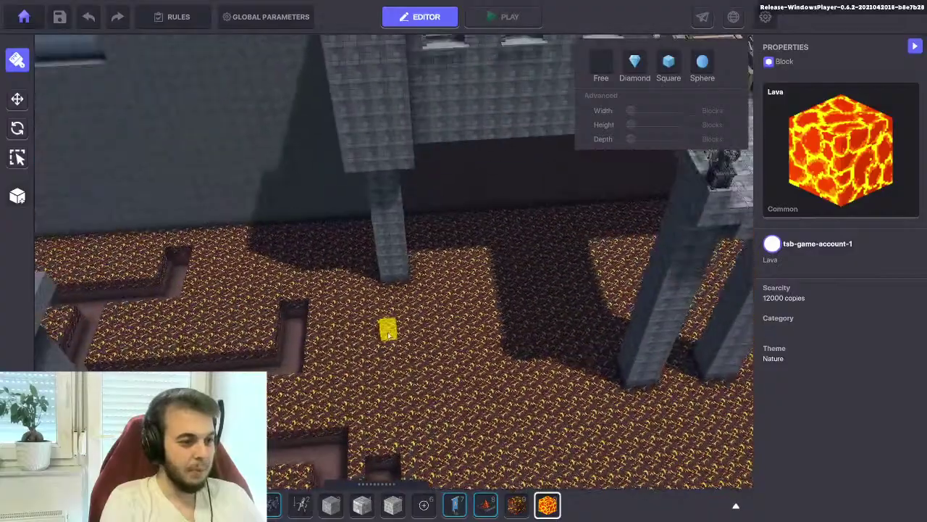
key("w")
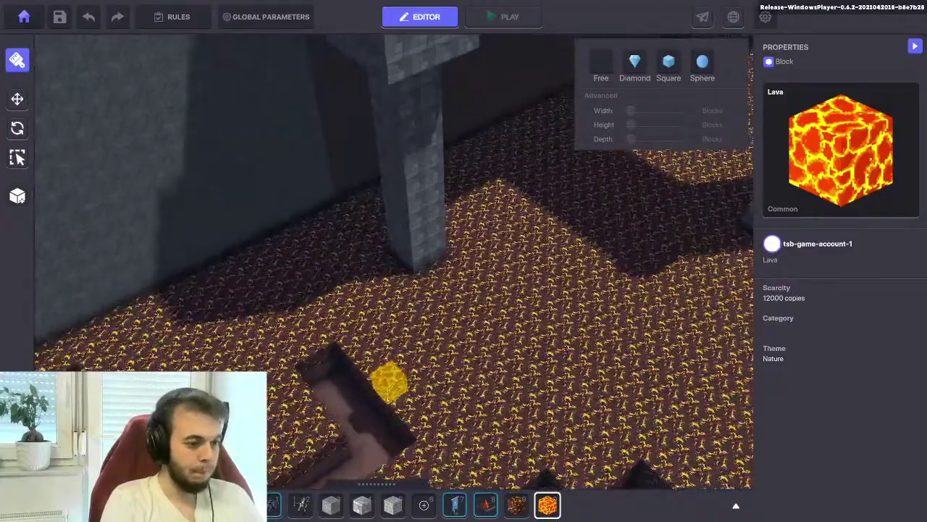
left_click_drag(560, 251, 558, 252)
key("s")
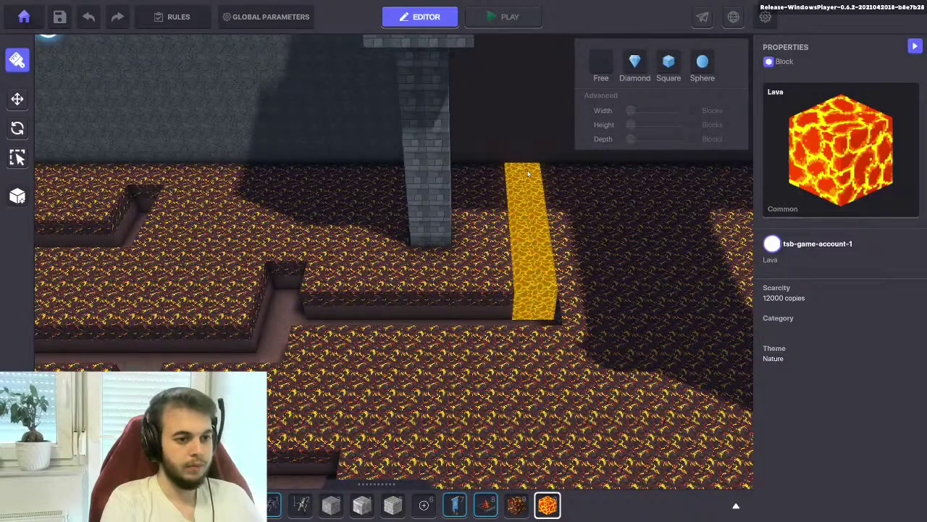
key("s")
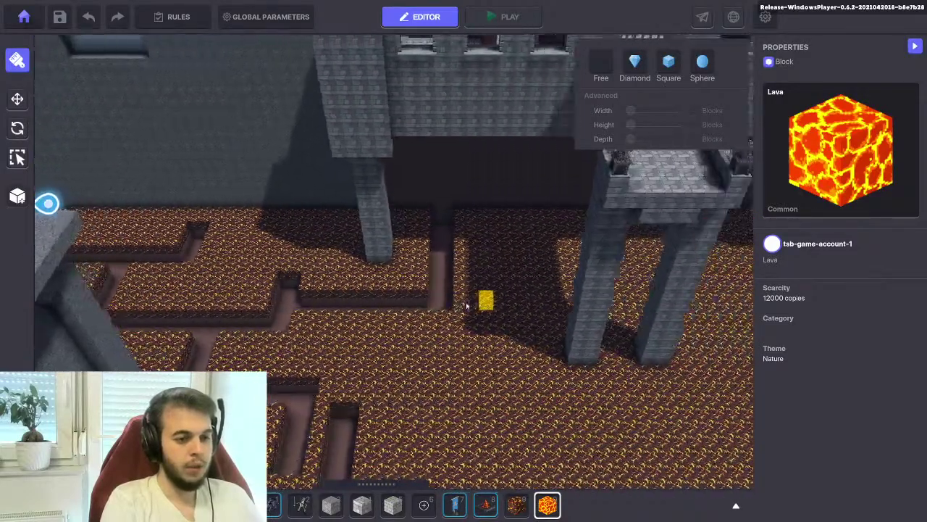
key("s")
key("d")
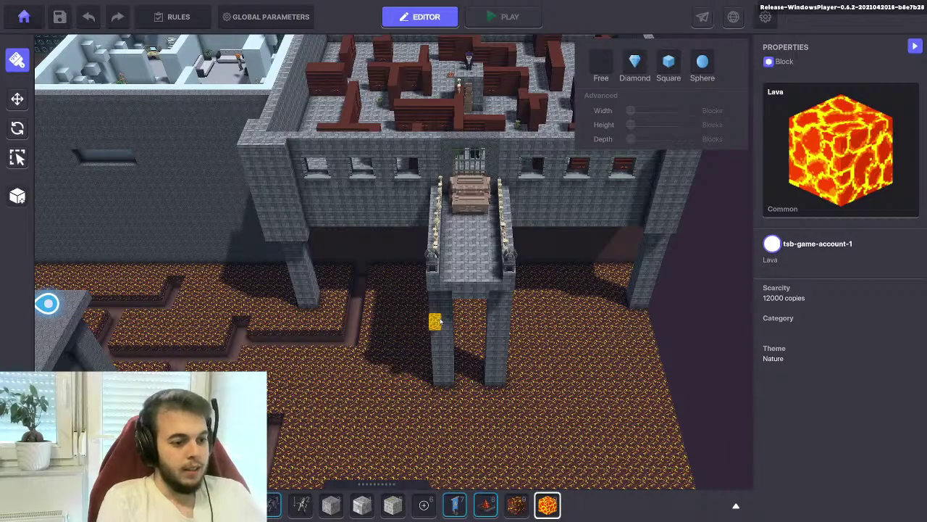
Orbit and zoom around the balcony, then turn the view over the maze toward the castle
right_click_drag(464, 353, 294, 285)
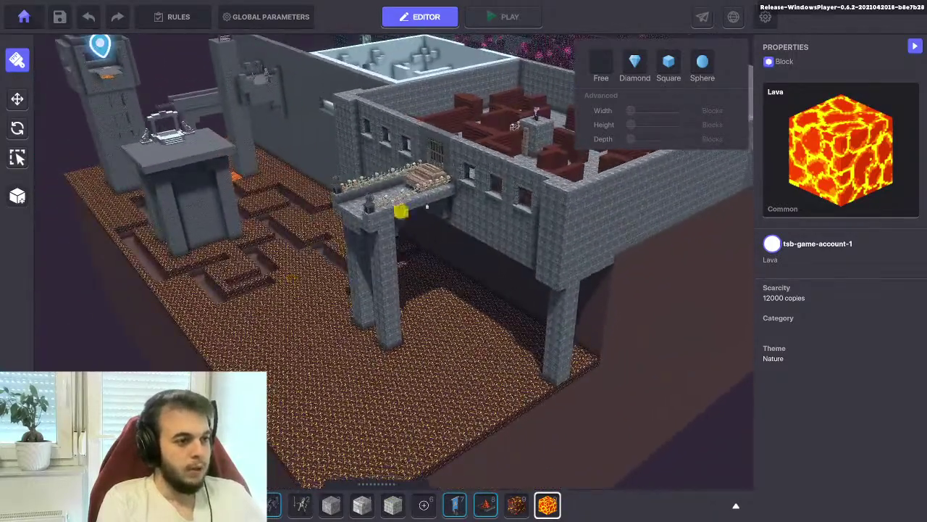
scroll(410, 219, "up", 3)
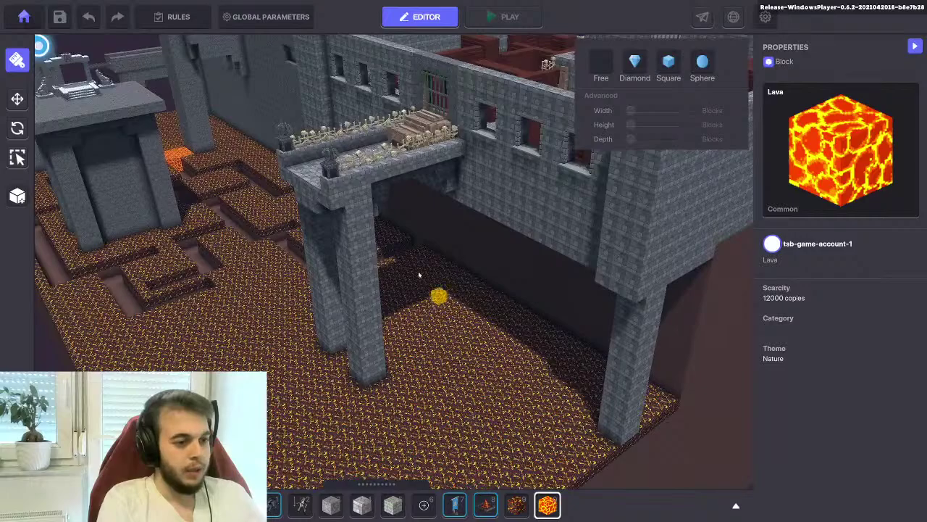
right_click_drag(290, 292, 345, 297)
scroll(433, 339, "up", 2)
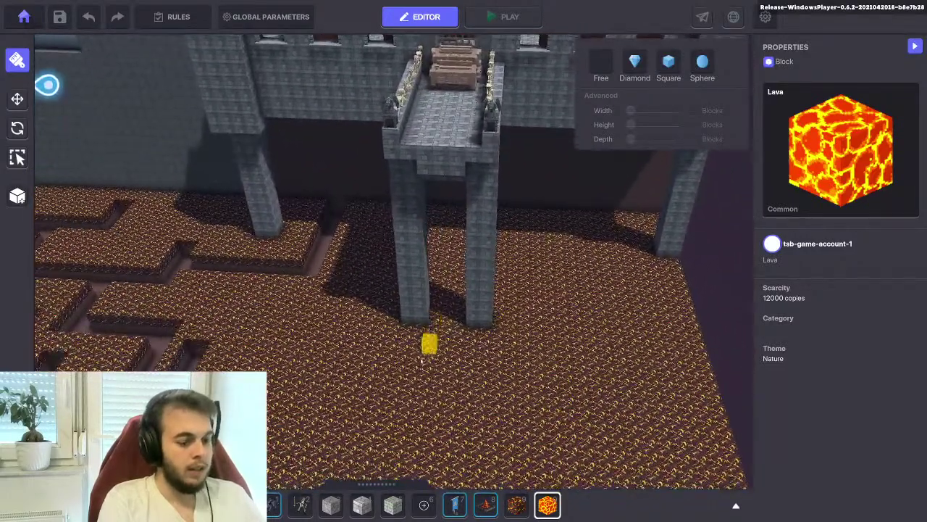
right_click_drag(434, 295, 381, 279)
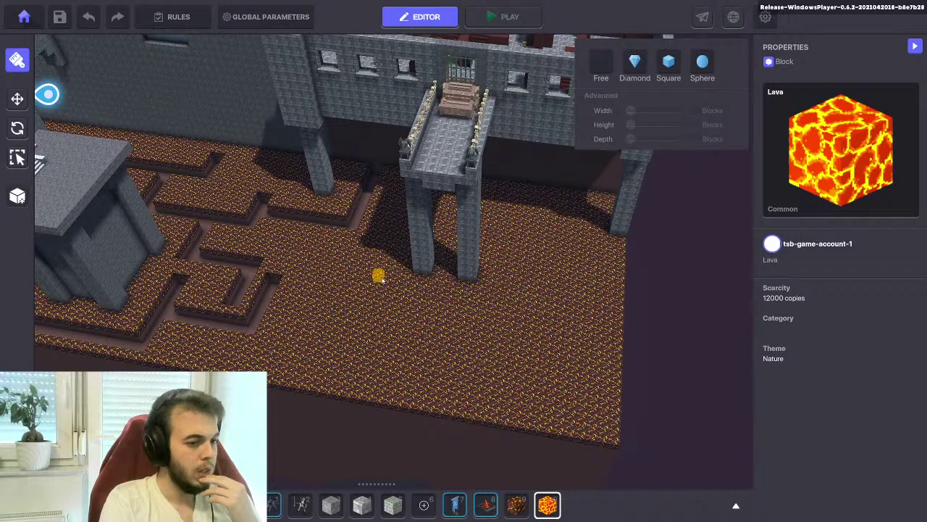
scroll(378, 278, "up", 5)
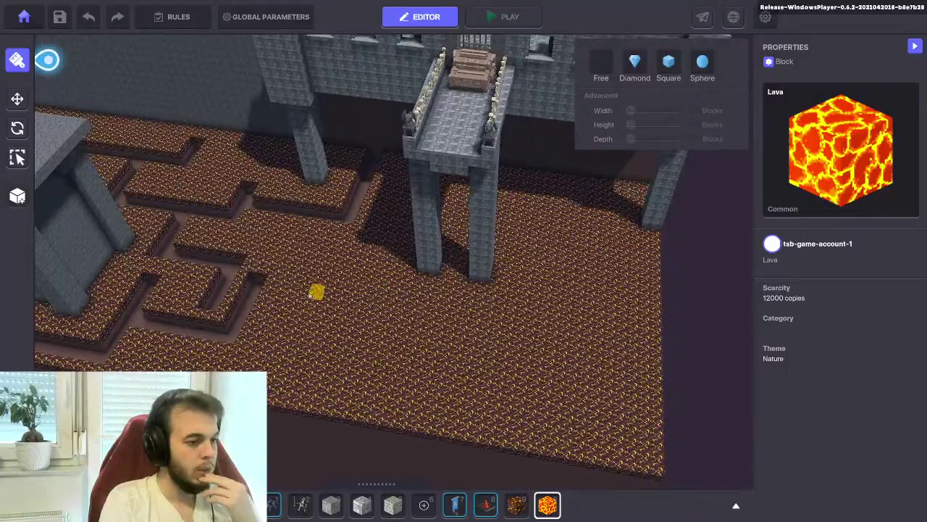
scroll(352, 312, "up", 3)
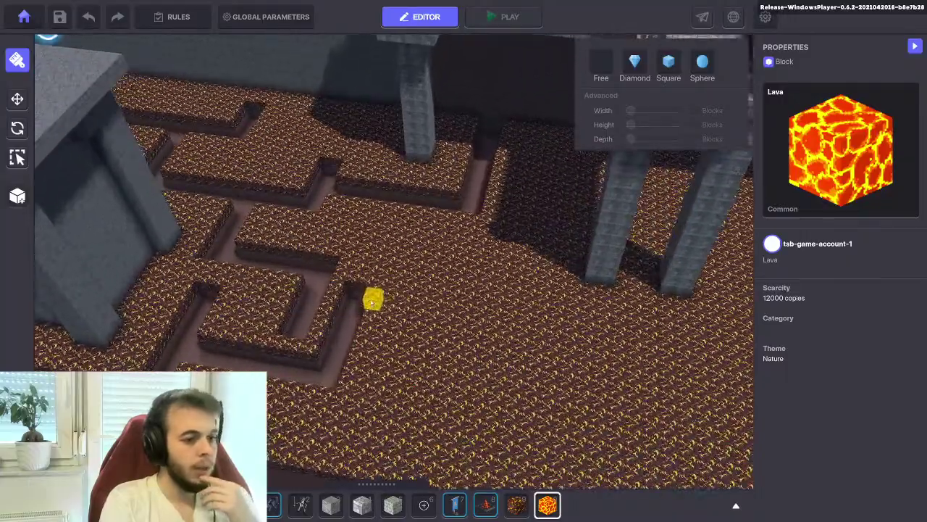
right_click_drag(366, 239, 536, 243)
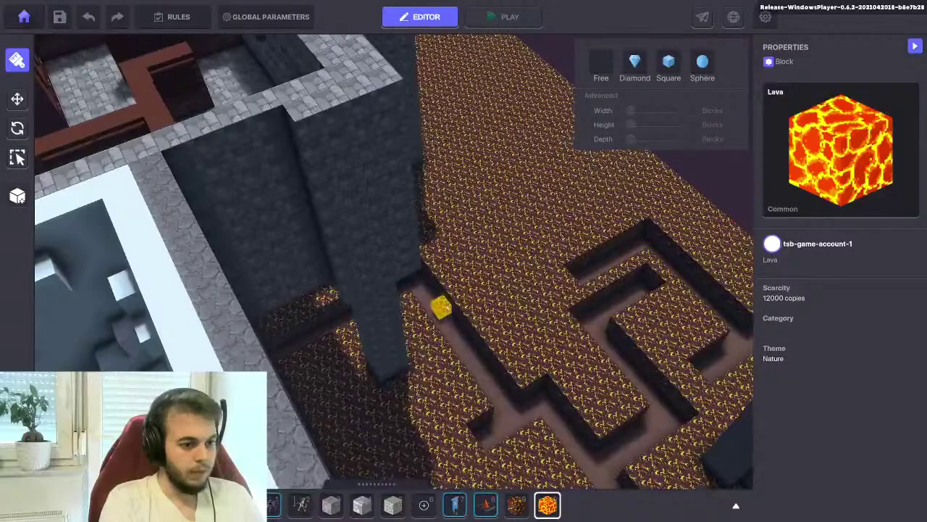
Dig a new trench strip into the lava floor near the castle wall
left_click_drag(548, 225, 571, 225)
right_click_drag(569, 234, 602, 305)
scroll(602, 306, "up", 5)
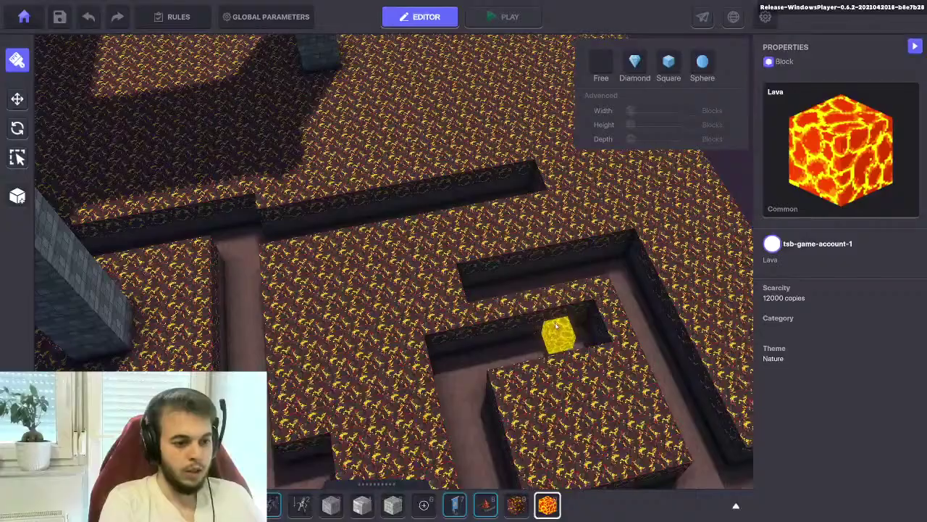
scroll(574, 313, "down", 5)
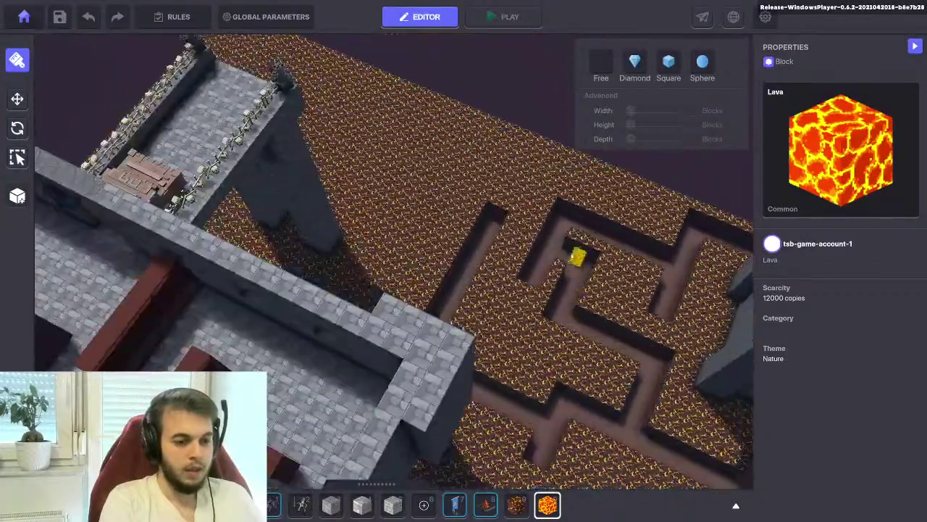
right_click_drag(402, 158, 401, 158)
scroll(450, 201, "down", 2)
right_click_drag(450, 202, 540, 297)
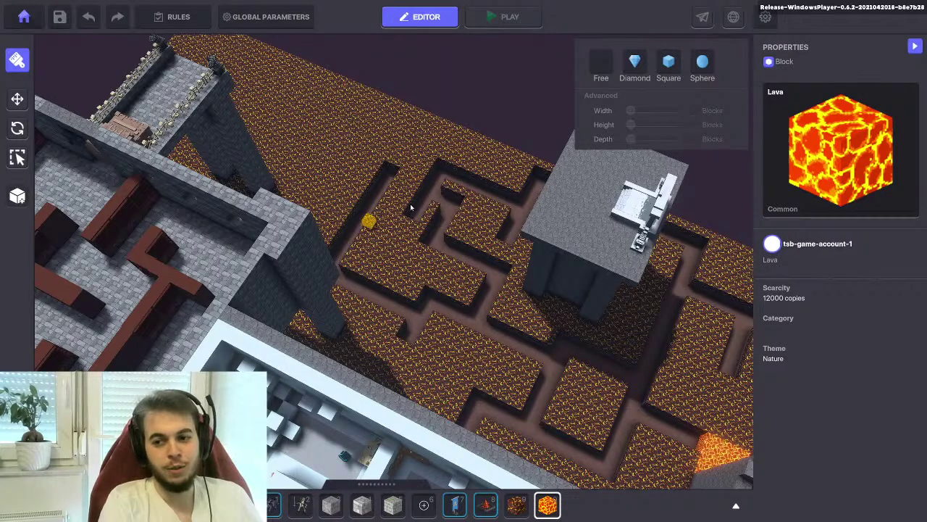
Mark out and dig a new trench strip into the lava floor
scroll(454, 249, "up", 5)
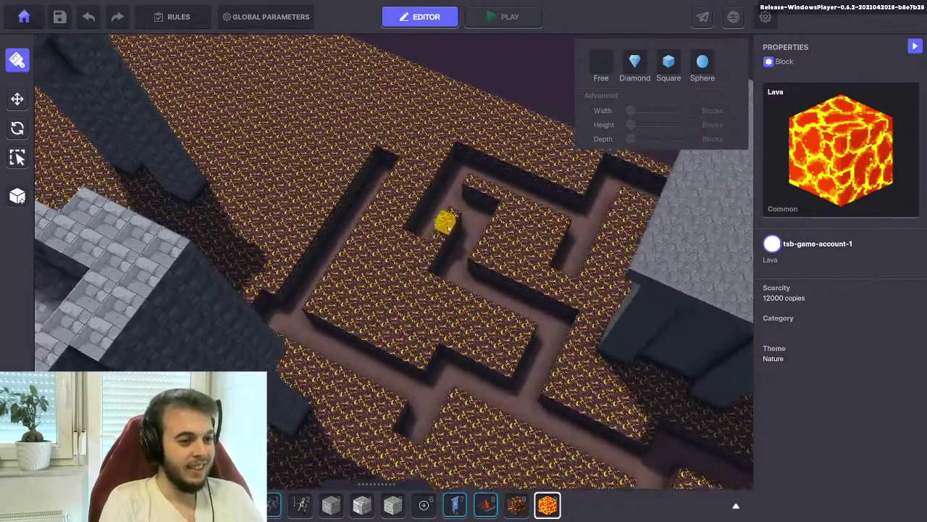
right_click_drag(449, 228, 376, 310)
scroll(376, 309, "up", 3)
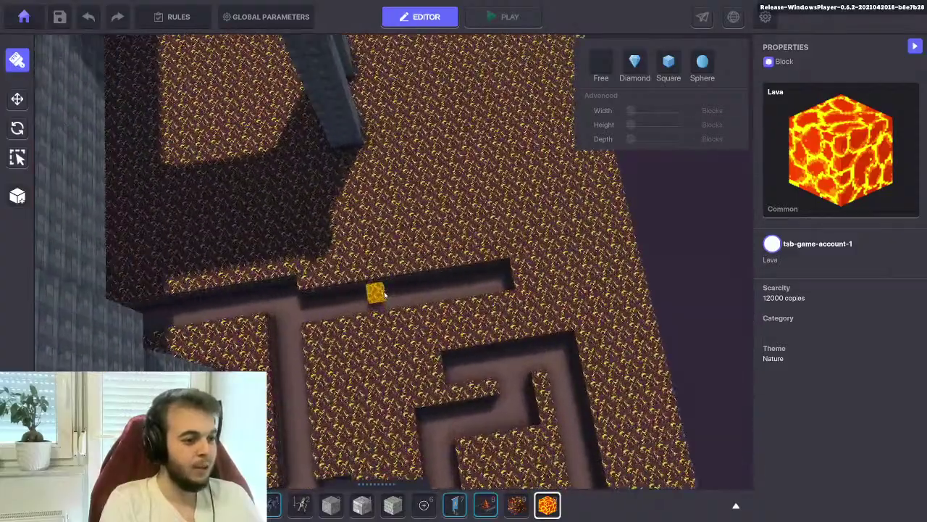
scroll(489, 271, "up", 2)
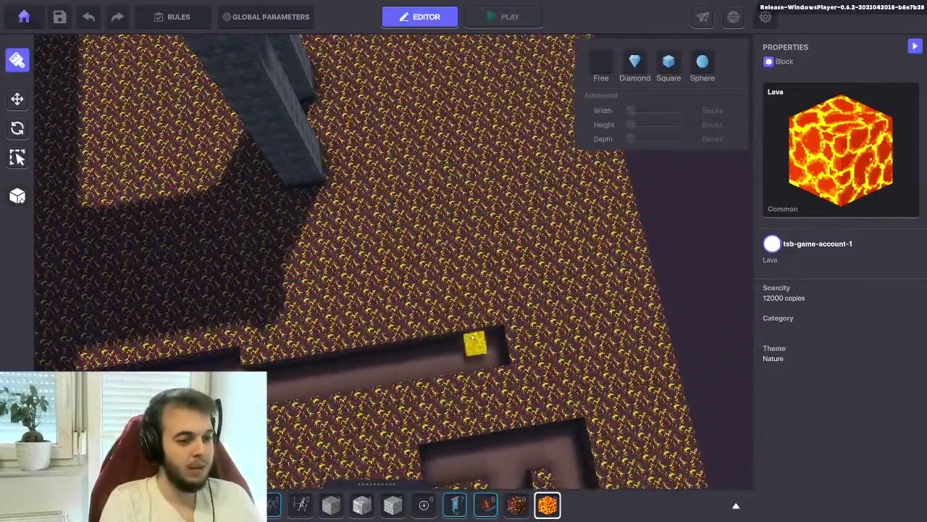
left_click_drag(473, 338, 458, 125)
right_click_drag(442, 161, 369, 216)
Undo the wrong diagonal trench and redraw it straight to the pillar base
left_click_drag(413, 334, 324, 226)
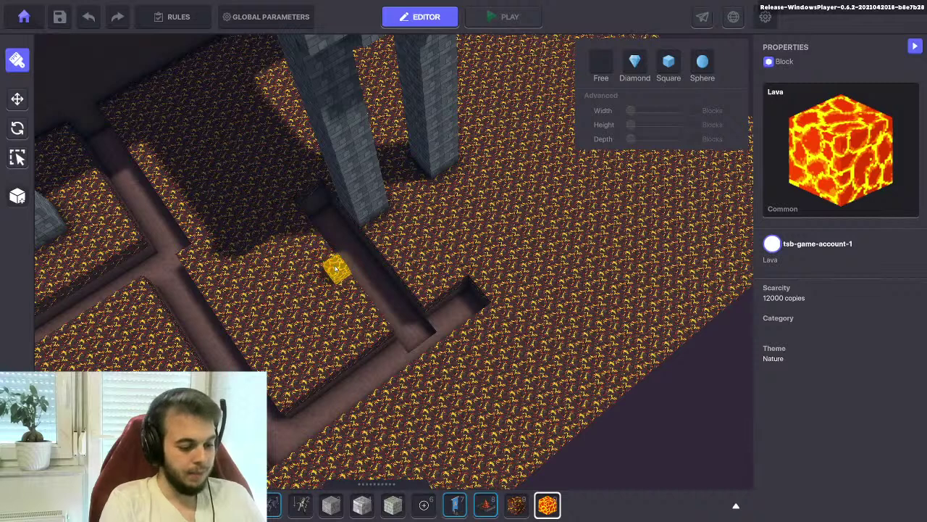
key("ctrl+z")
left_click_drag(424, 325, 300, 199)
left_click_drag(346, 304, 277, 218)
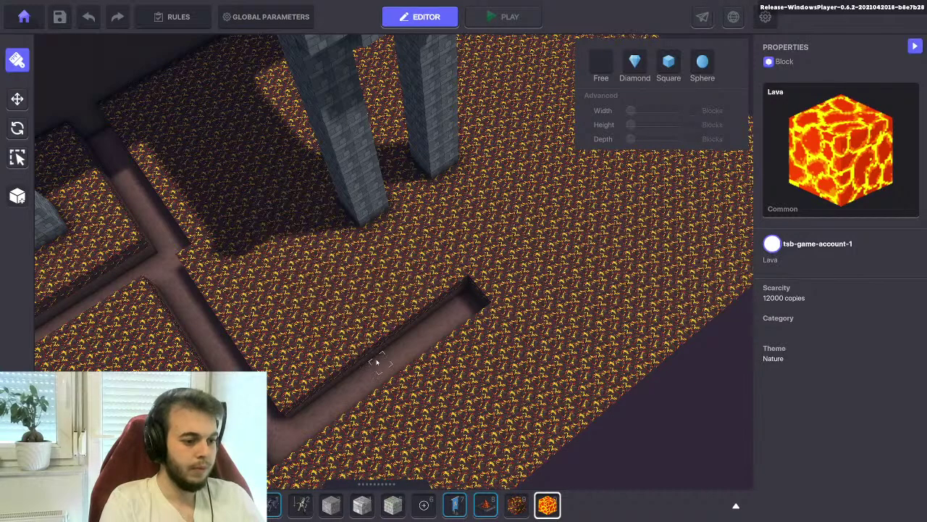
left_click_drag(379, 350, 250, 212)
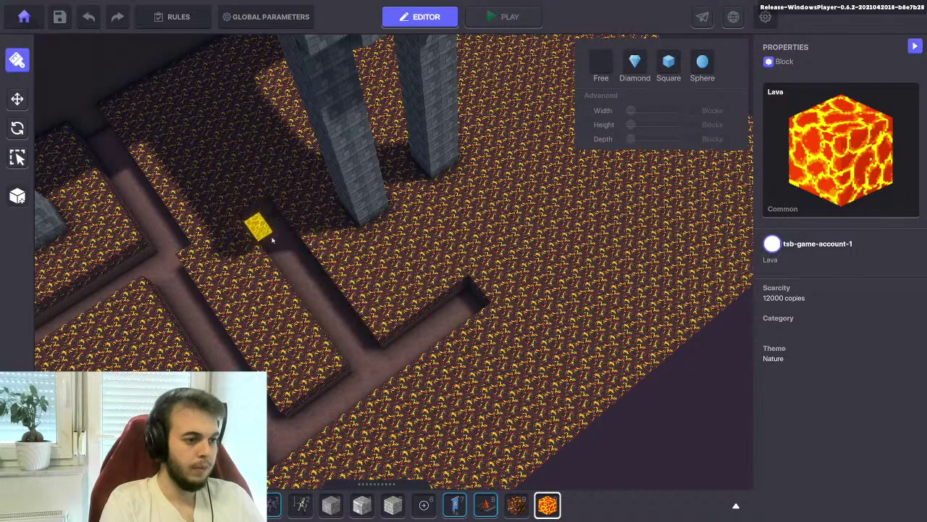
right_click_drag(283, 249, 441, 285)
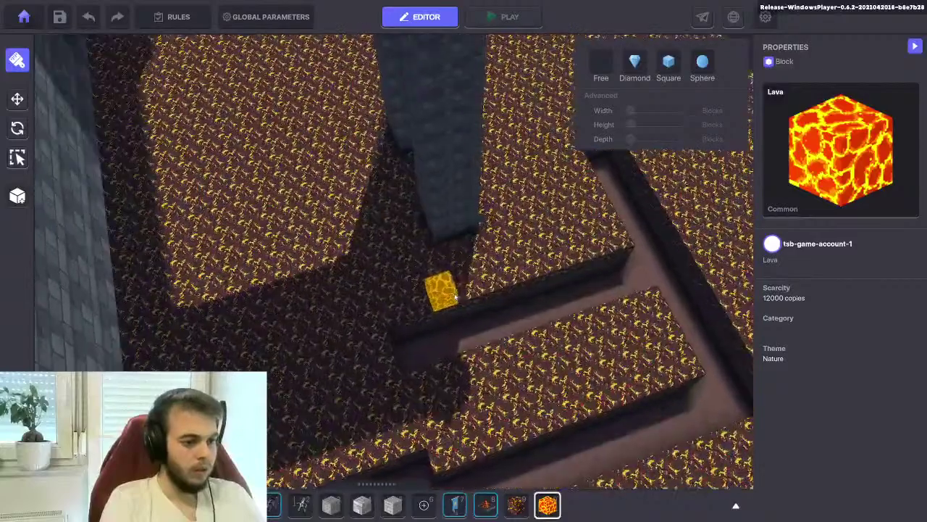
left_click_drag(429, 330, 365, 232)
Zoom in on the pillar base and bring up the asset library
scroll(406, 263, "up", 5)
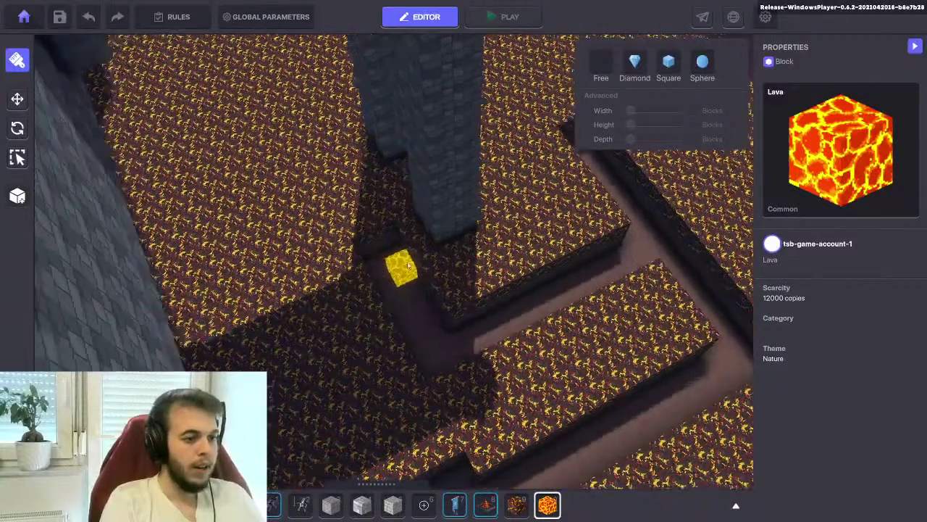
scroll(421, 264, "down", 5)
scroll(424, 268, "up", 2)
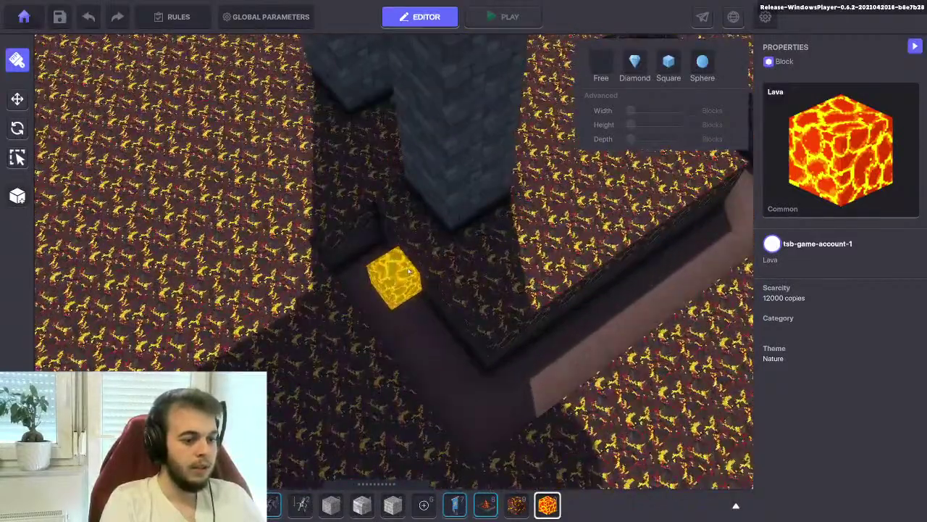
scroll(426, 270, "up", 1)
scroll(402, 255, "up", 4)
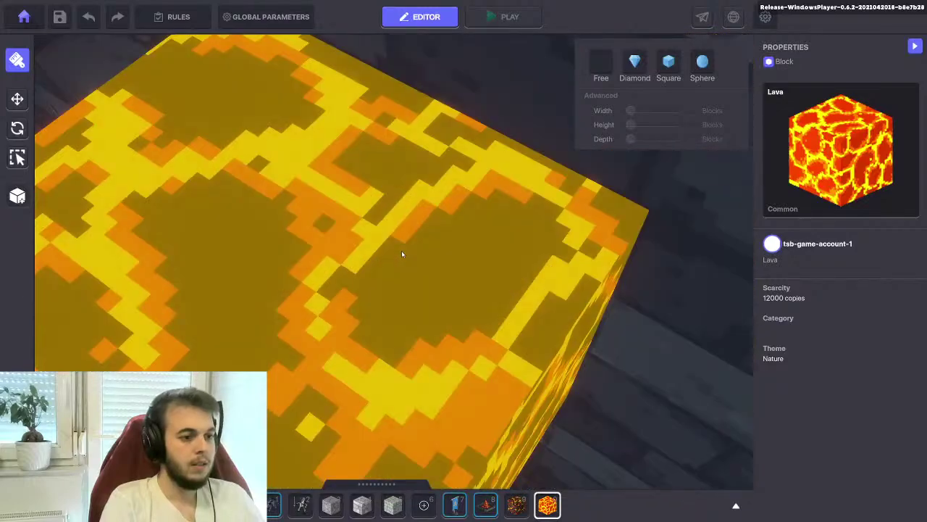
scroll(403, 254, "down", 4)
scroll(413, 250, "up", 1)
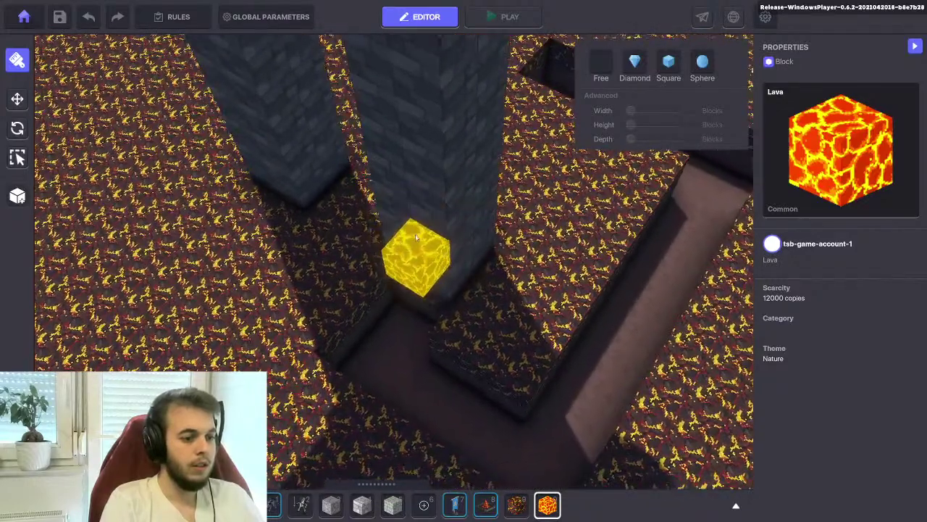
key("Tab")
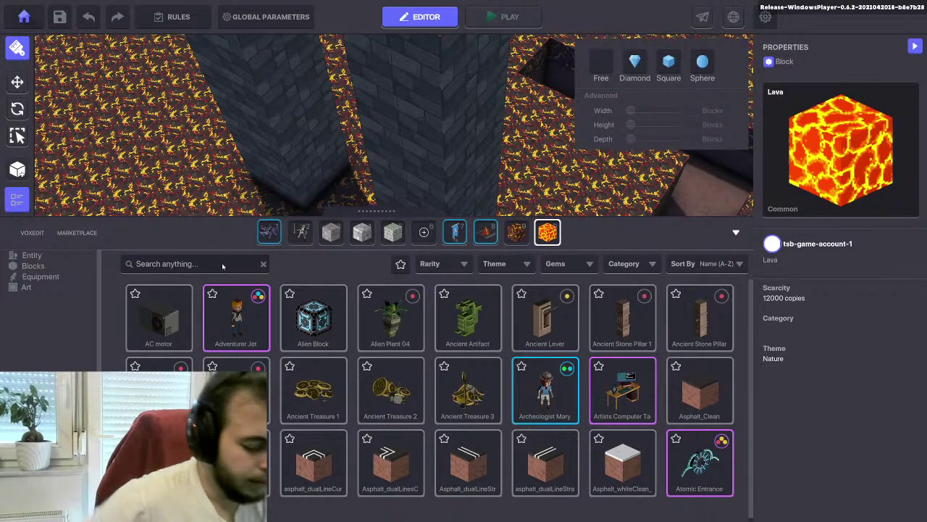
Search the library for 'ladd' and add the Wooden Ladder to hotbar slot 6
type("ladd")
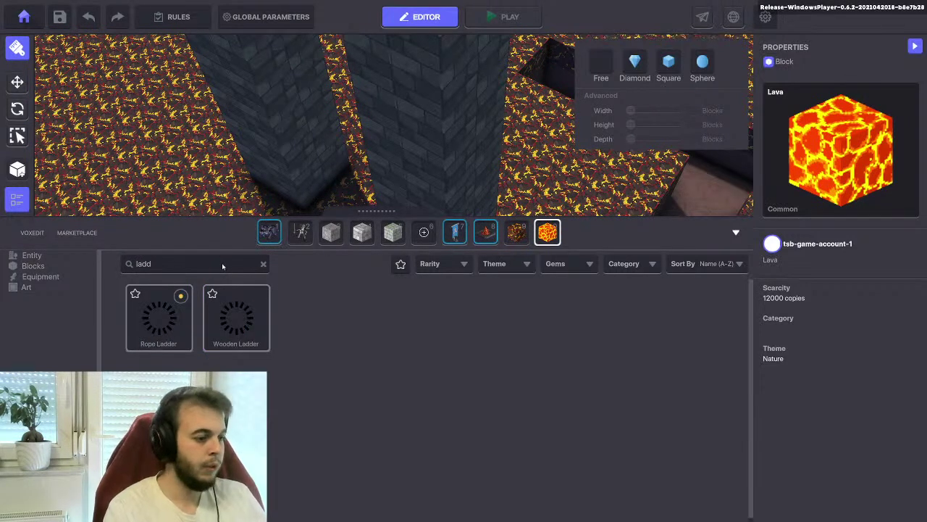
left_click_drag(246, 321, 424, 231)
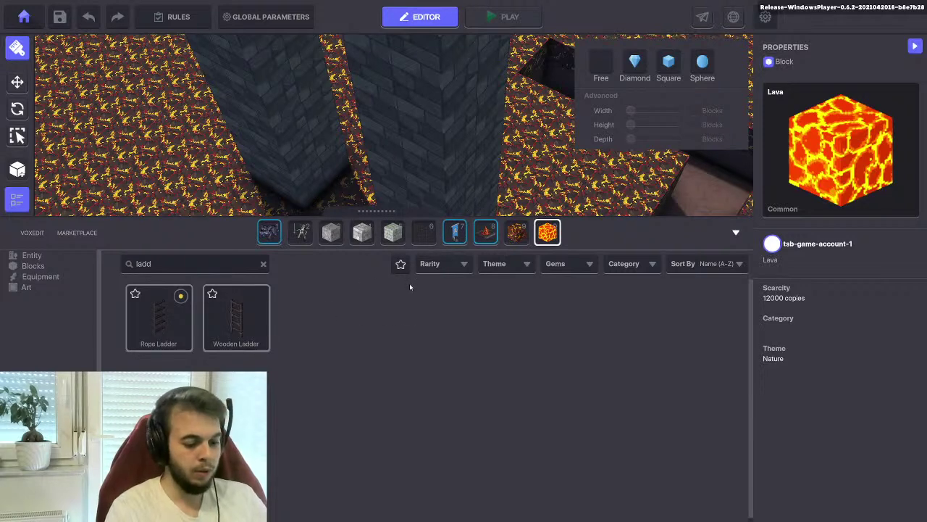
key("Tab")
Place a Wooden Ladder at the pillar base and rotate it upright against the pillar
key("6")
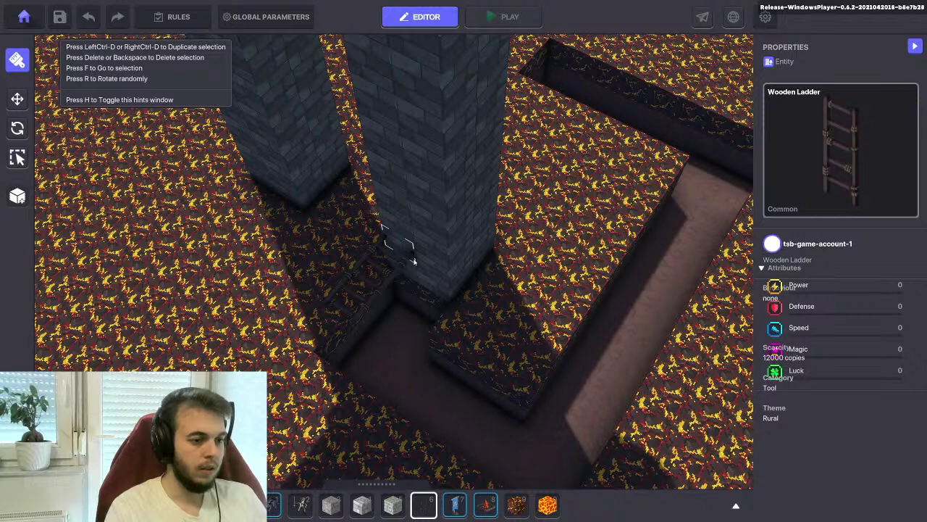
left_click(406, 270)
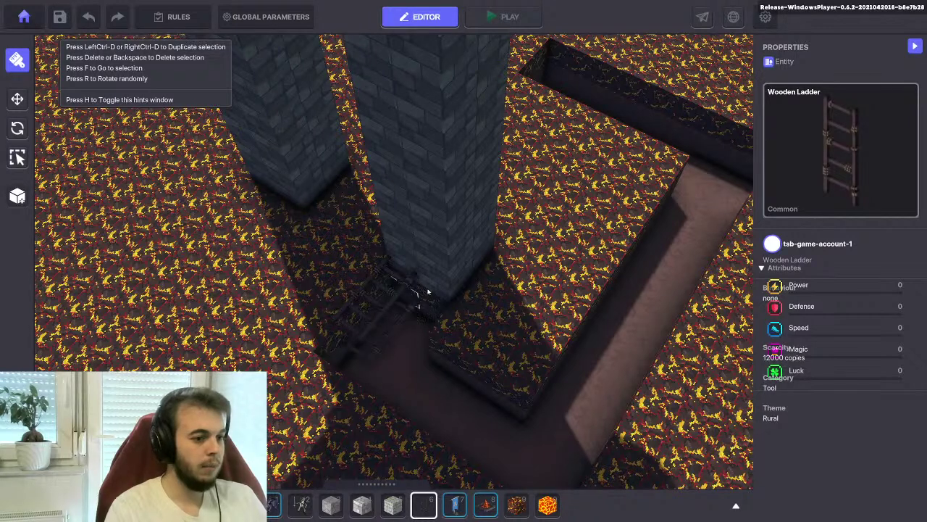
left_click(17, 127)
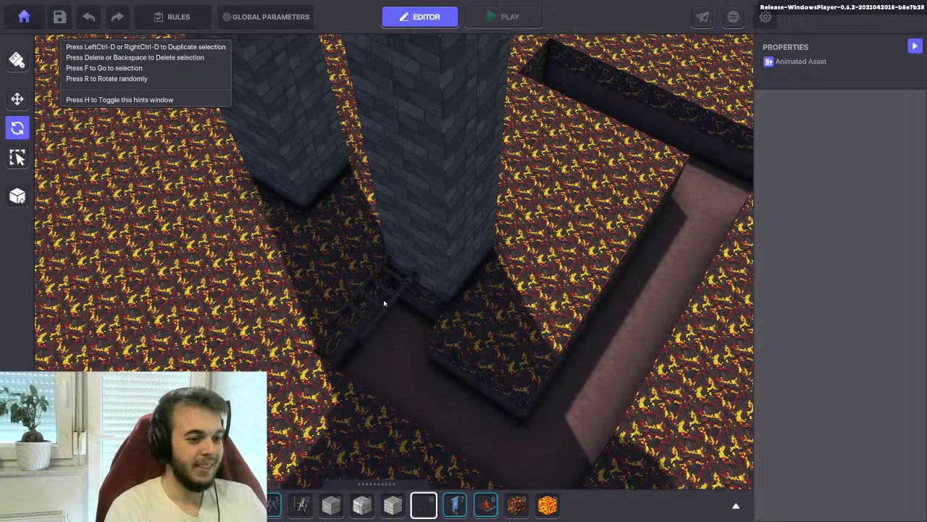
left_click(384, 302)
left_click_drag(428, 210, 471, 187)
right_click_drag(422, 301, 113, 109)
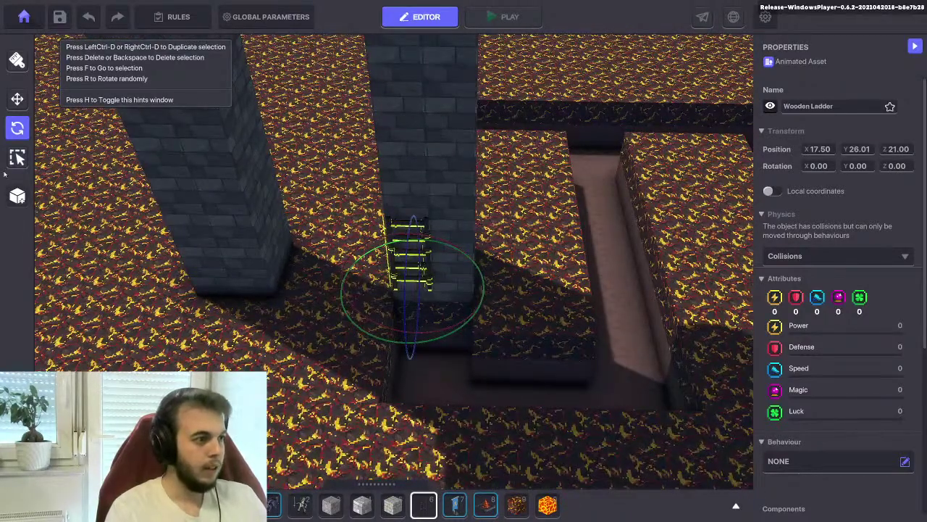
Move the ladder up, down and sideways along the pillar
left_click(17, 99)
left_click_drag(418, 236, 409, 258)
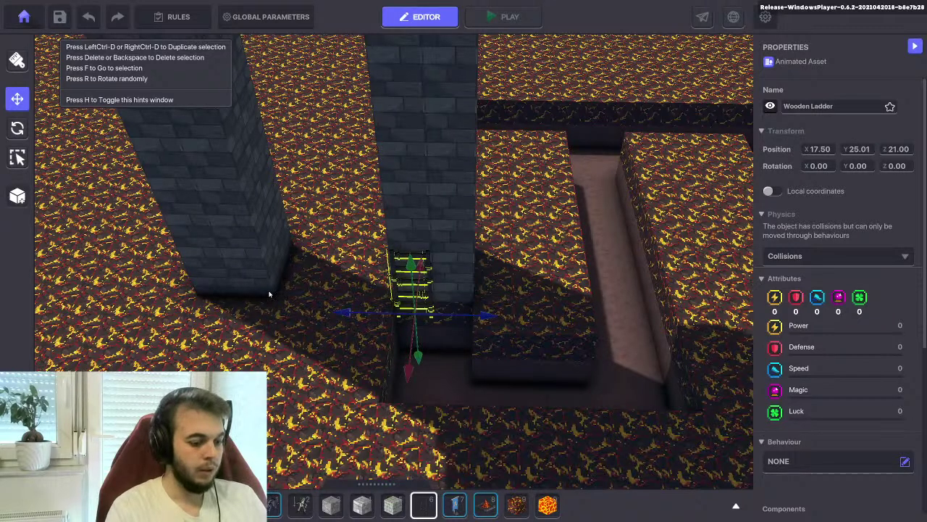
left_click_drag(405, 297, 395, 176)
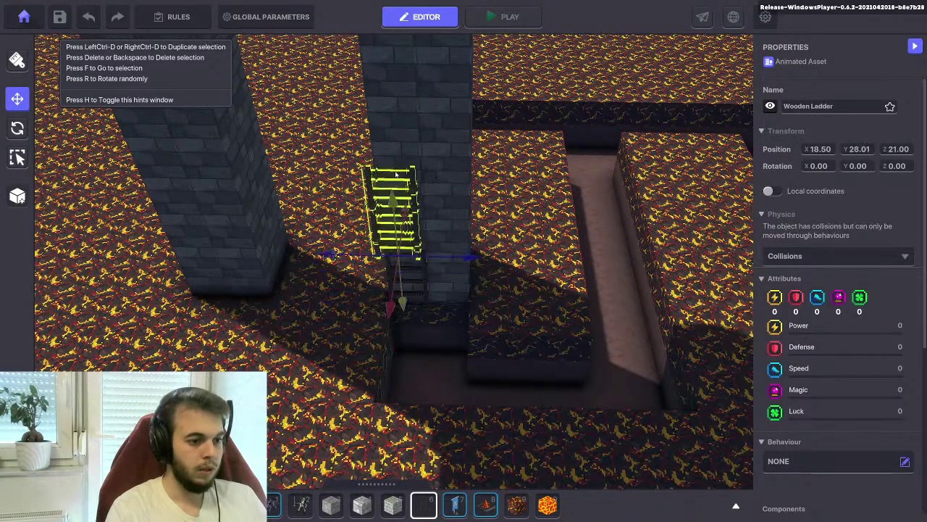
left_click_drag(390, 308, 395, 291)
left_click_drag(397, 168, 394, 78)
Delete the trial ladder and the lava block at the pillar base
key("f")
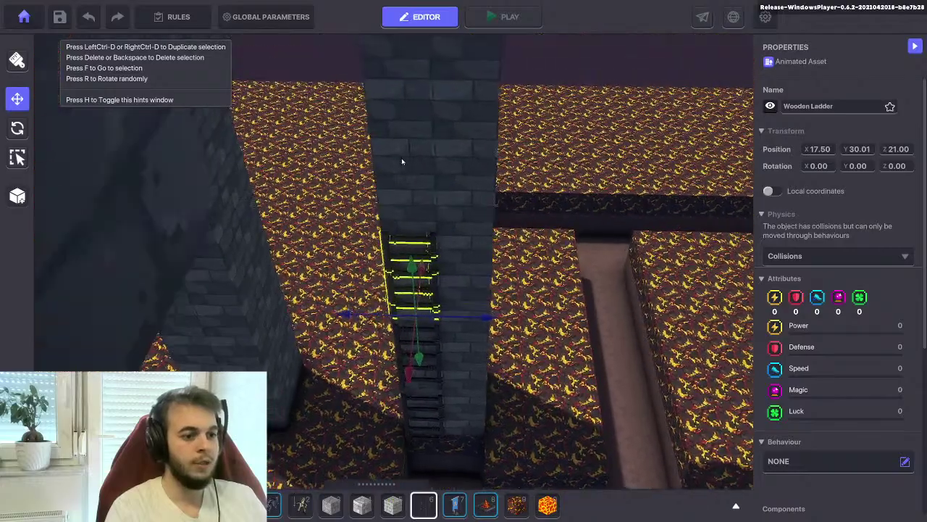
scroll(418, 172, "down", 3)
middle_click_drag(430, 168, 385, 177)
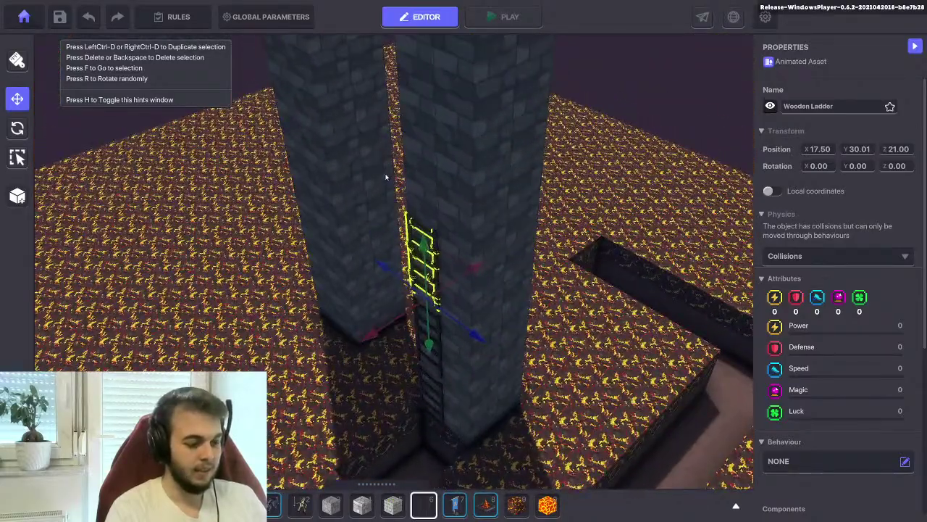
key("f")
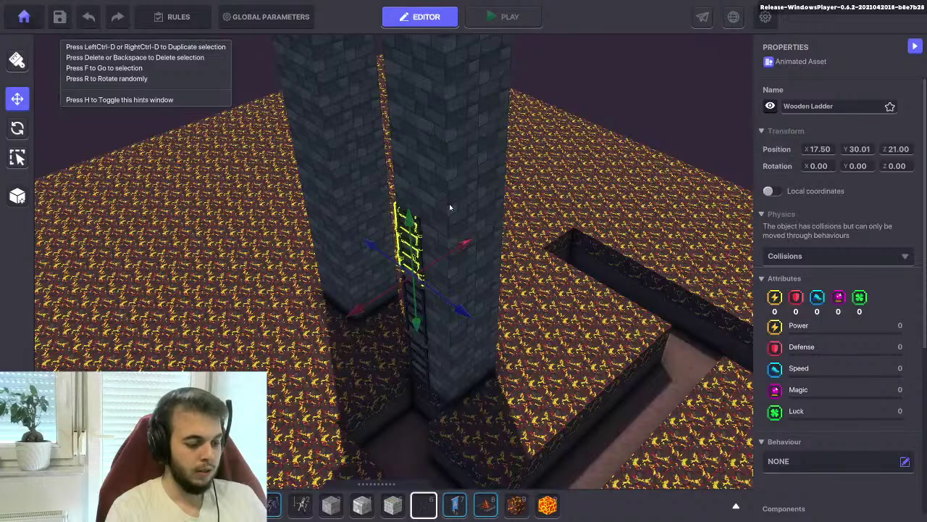
scroll(449, 208, "down", 10)
scroll(416, 172, "down", 3)
scroll(420, 218, "up", 3)
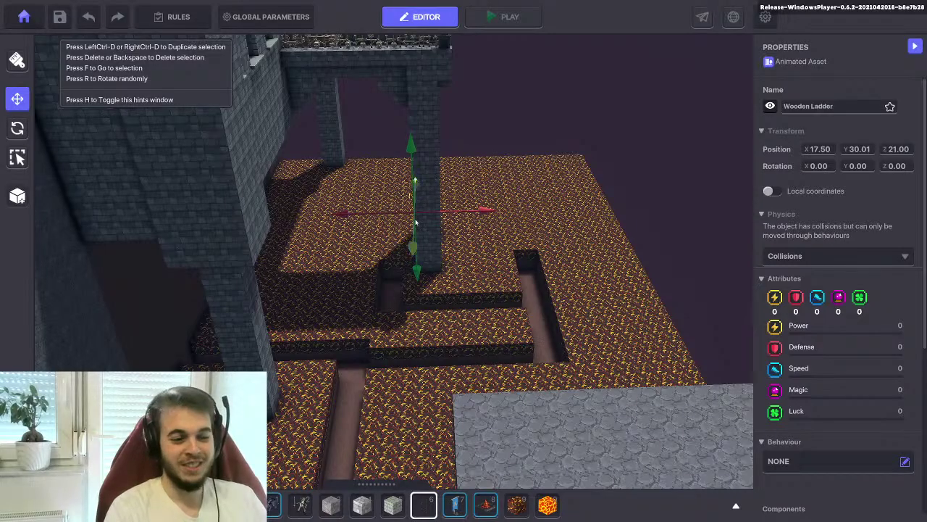
scroll(417, 234, "up", 4)
scroll(433, 304, "up", 2)
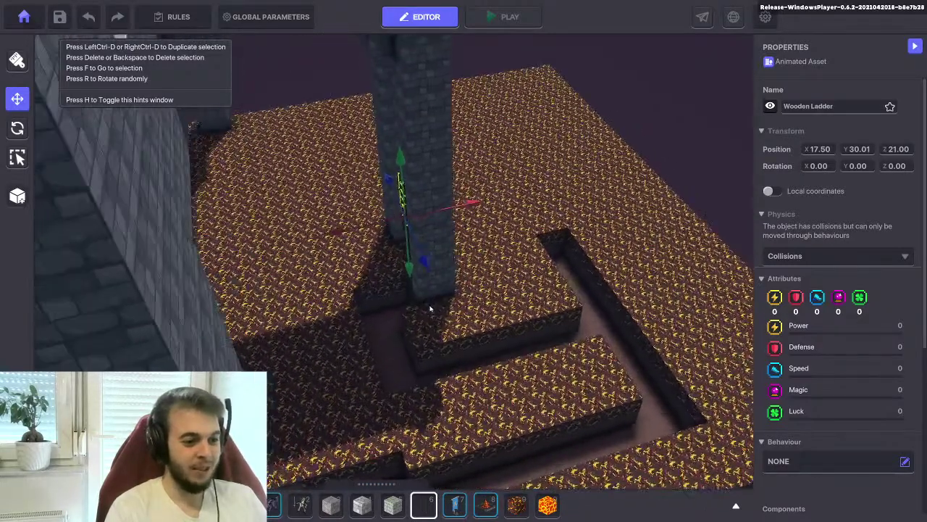
scroll(430, 310, "up", 2)
key("Delete")
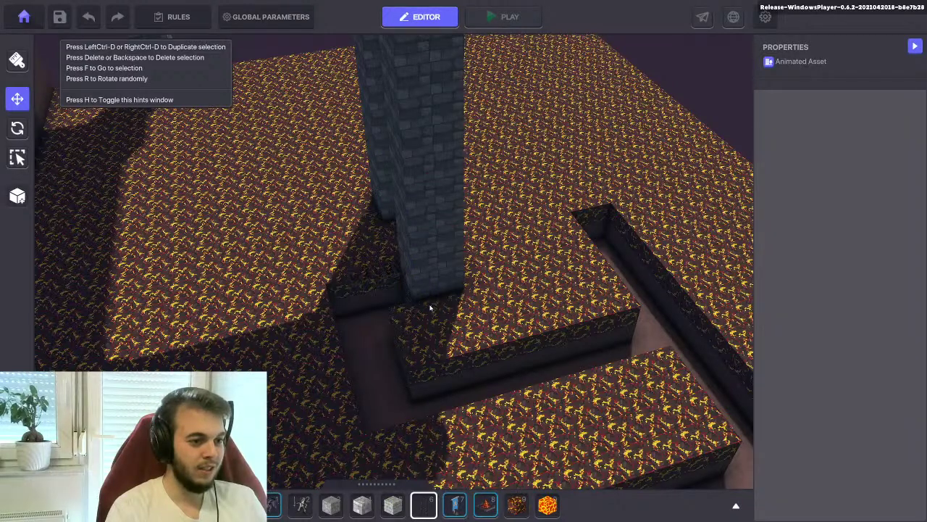
key("Delete")
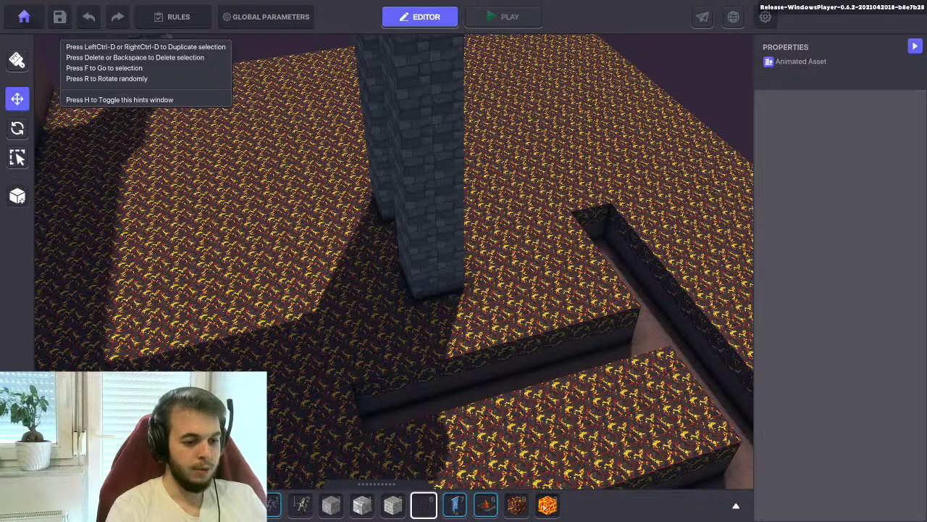
Fill lava blocks back along the pillar base
key("0")
mouse_move(451, 389)
left_mouse_down()
mouse_move(443, 308)
mouse_move(468, 428)
mouse_move(475, 405)
mouse_move(507, 391)
mouse_move(442, 319)
mouse_move(443, 345)
left_mouse_up()
right_click_drag(443, 346, 464, 329)
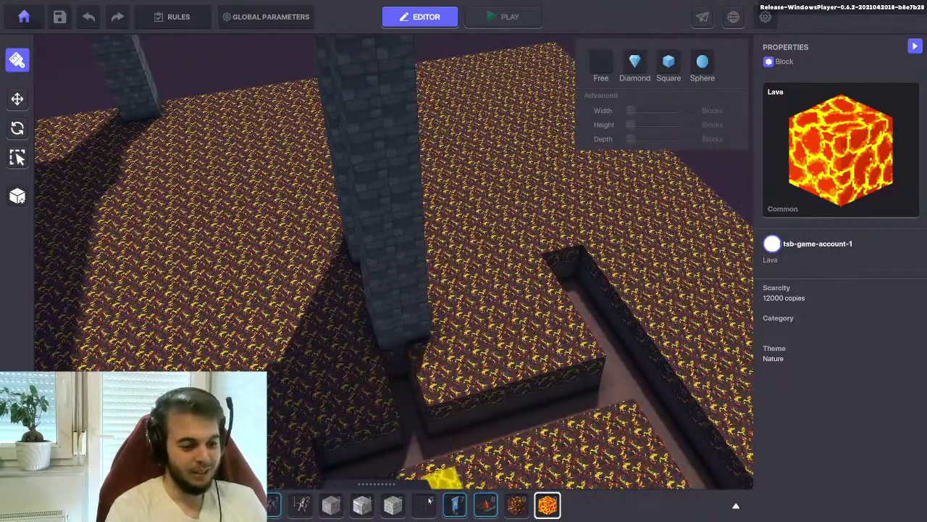
Place a Wooden Ladder at the pillar base, turn it flat against the pillar, and raise it to Y 29.01
left_click(424, 504)
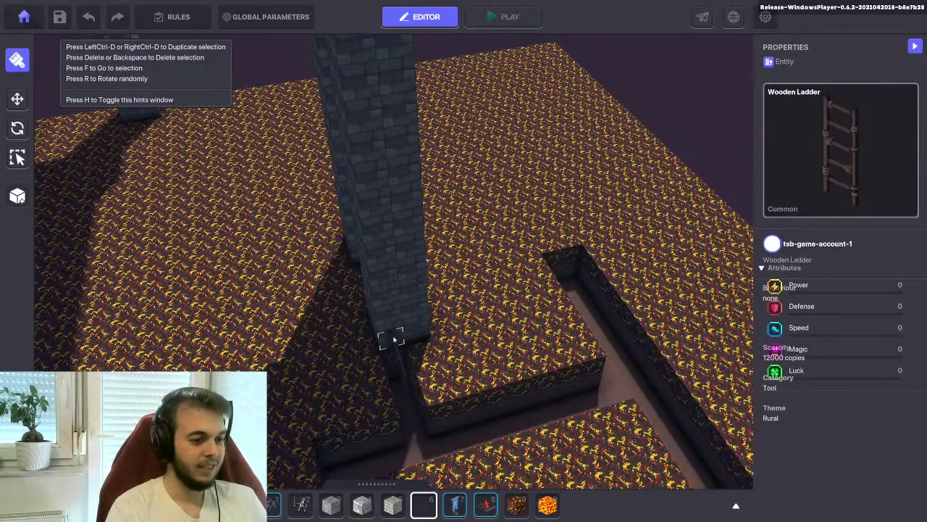
left_click(18, 128)
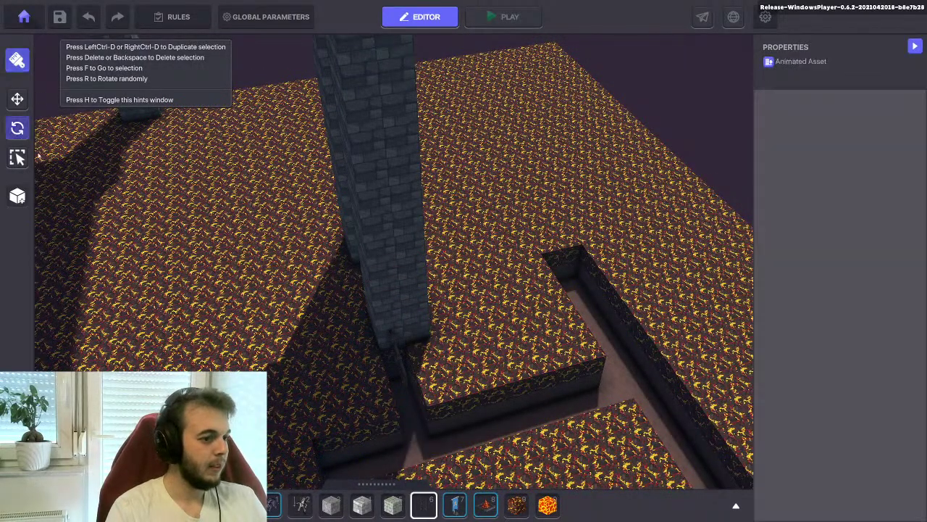
left_click(398, 356)
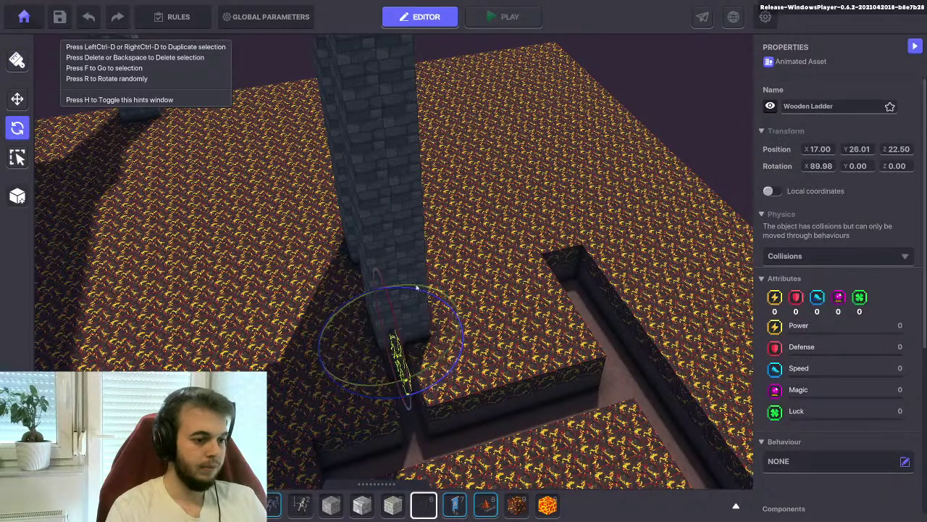
left_click_drag(384, 292, 350, 311)
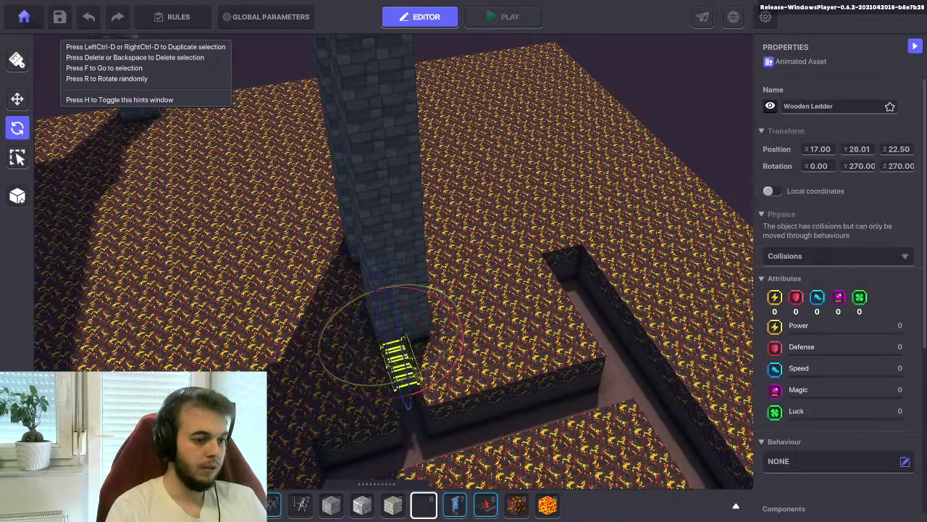
left_click_drag(320, 355, 383, 352)
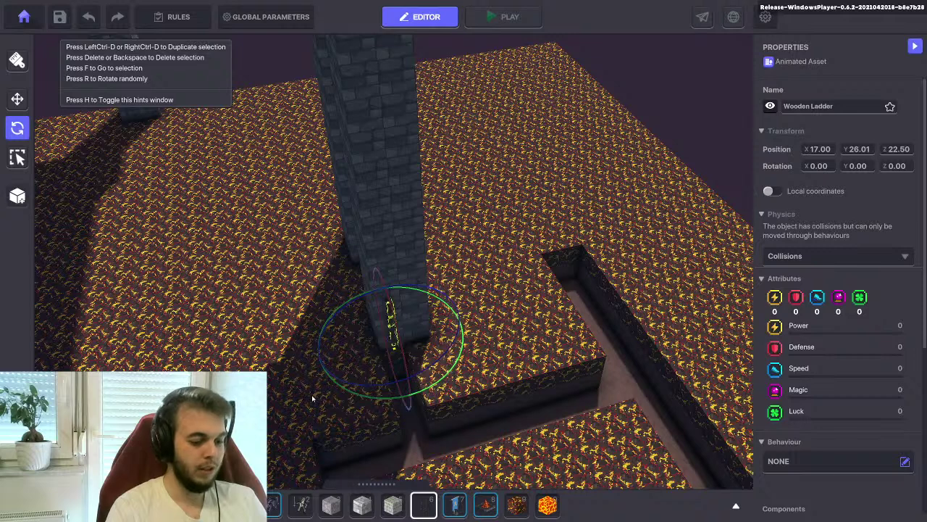
key("r")
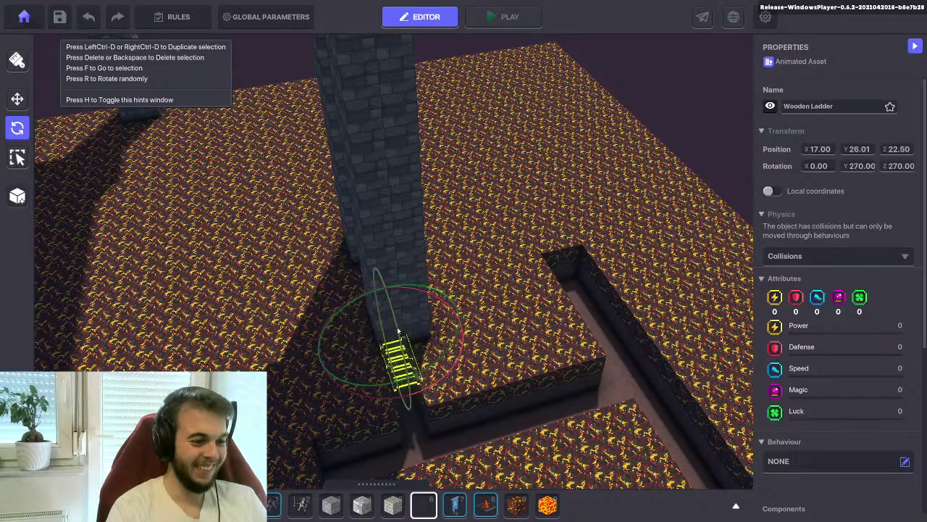
left_click_drag(399, 333, 376, 265)
key("r")
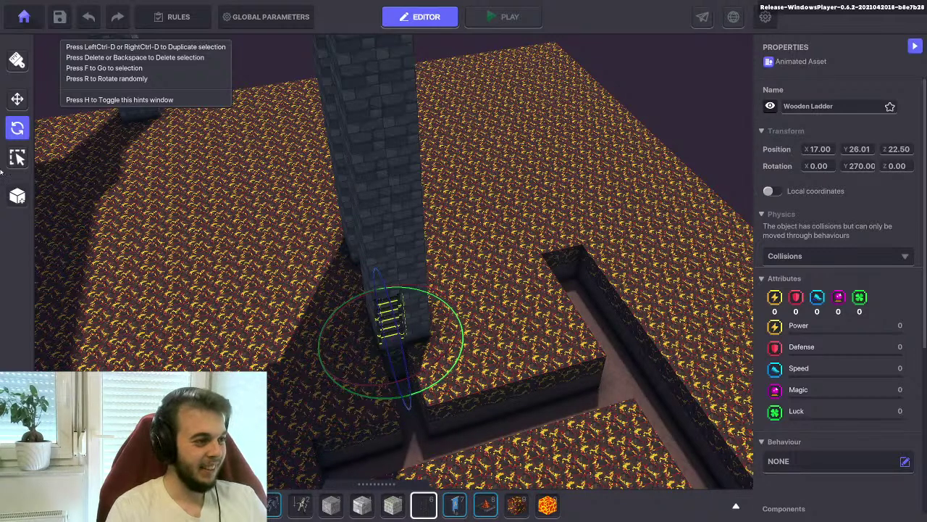
key("w")
left_click_drag(390, 319, 389, 274)
right_click_drag(389, 274, 478, 225)
Seat the first ladder flat on the pillar face and nudge it into place
left_click_drag(488, 220, 526, 210)
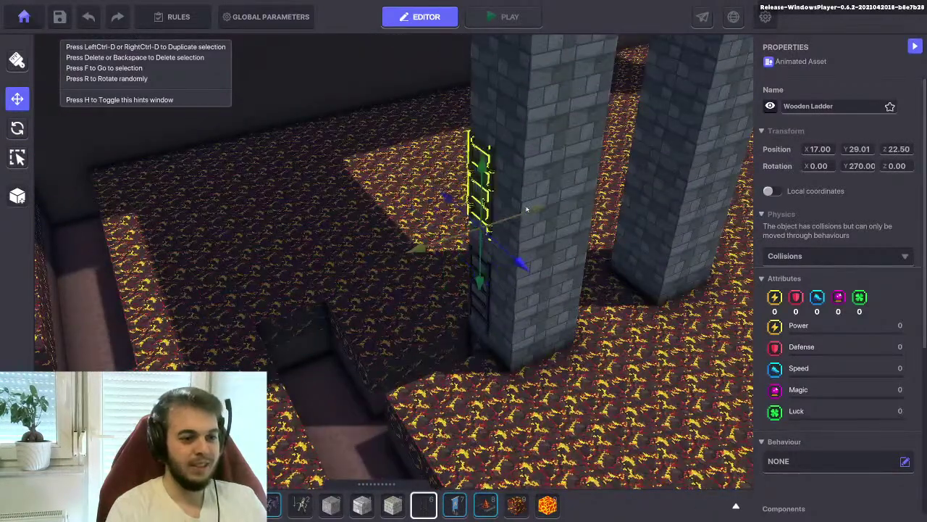
left_click_drag(484, 168, 468, 263)
left_click(440, 314)
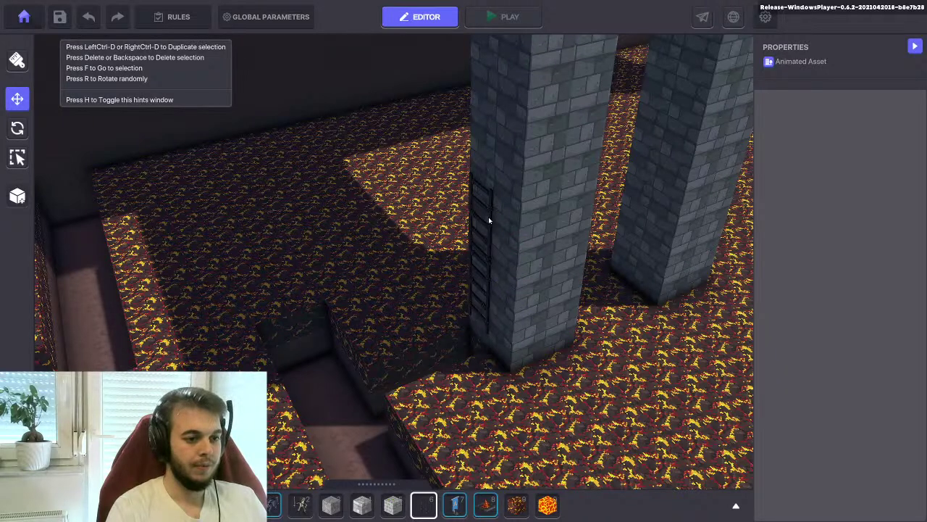
left_click(491, 221)
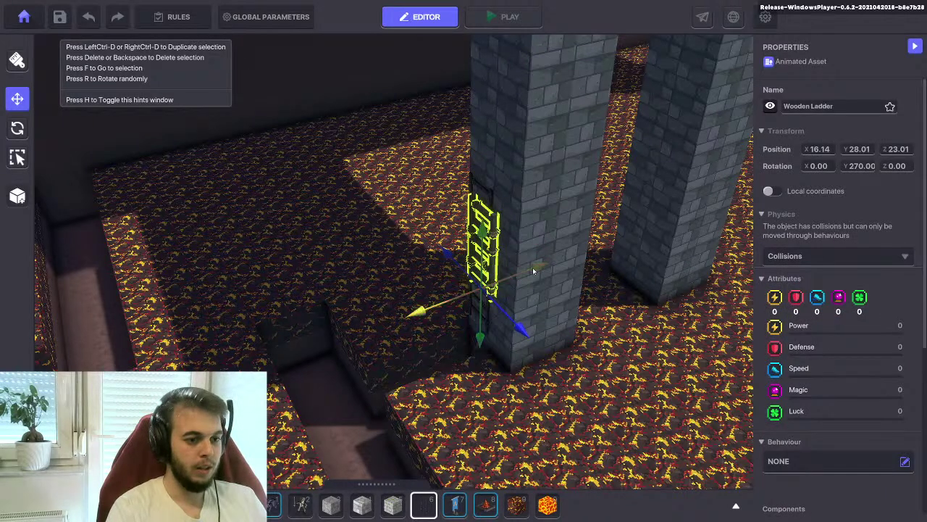
left_click_drag(425, 310, 441, 311)
left_click_drag(539, 330, 526, 266)
left_click_drag(489, 166, 494, 108)
Lift the next ladder up the pillar and line it up on the one below
right_click_drag(492, 160, 469, 268)
left_click_drag(435, 341, 447, 310)
left_click_drag(433, 341, 441, 275)
right_click_drag(441, 275, 488, 274)
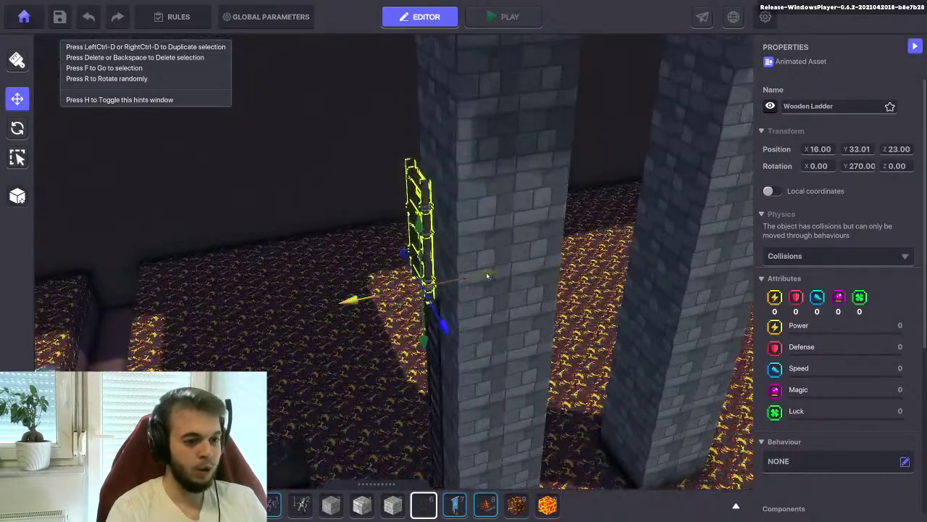
left_click_drag(488, 273, 494, 271)
right_click_drag(494, 271, 535, 297)
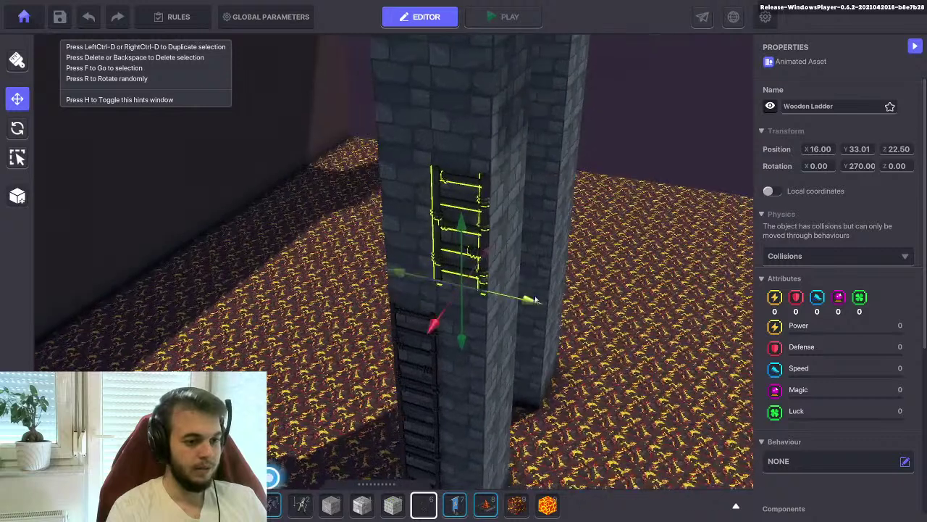
left_click_drag(525, 302, 475, 292)
left_click_drag(409, 217, 403, 249)
right_click_drag(403, 248, 446, 288)
left_click_drag(446, 288, 447, 308)
left_click_drag(424, 276, 437, 146)
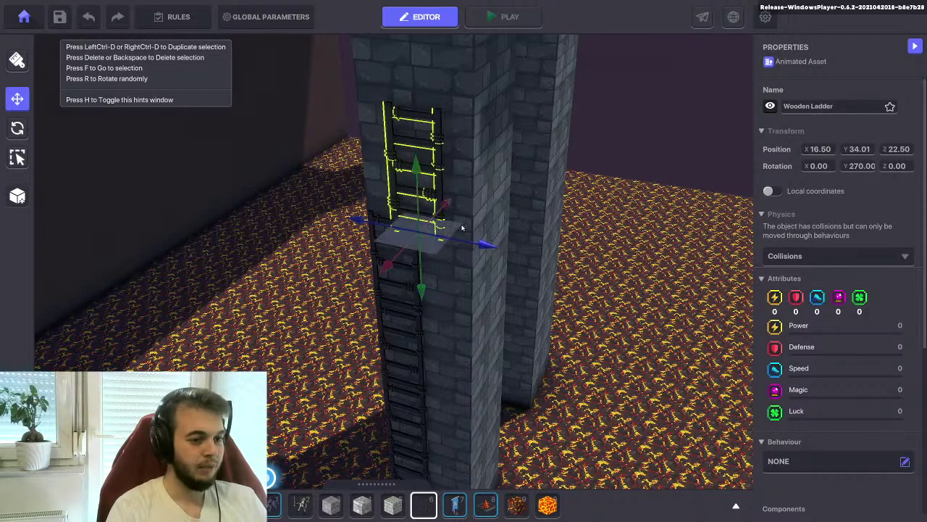
left_click_drag(480, 244, 436, 236)
Raise another ladder, tuck it against the pillar and seat it on the stack
scroll(437, 236, "down", 5)
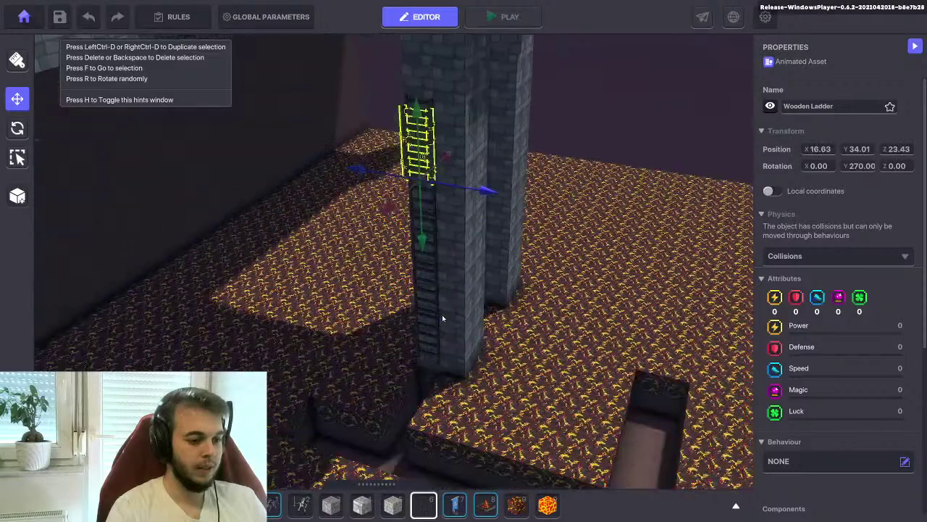
key("f")
left_click_drag(467, 258, 470, 153)
right_click_drag(496, 200, 532, 234)
left_click_drag(532, 234, 562, 220)
left_click_drag(600, 259, 575, 250)
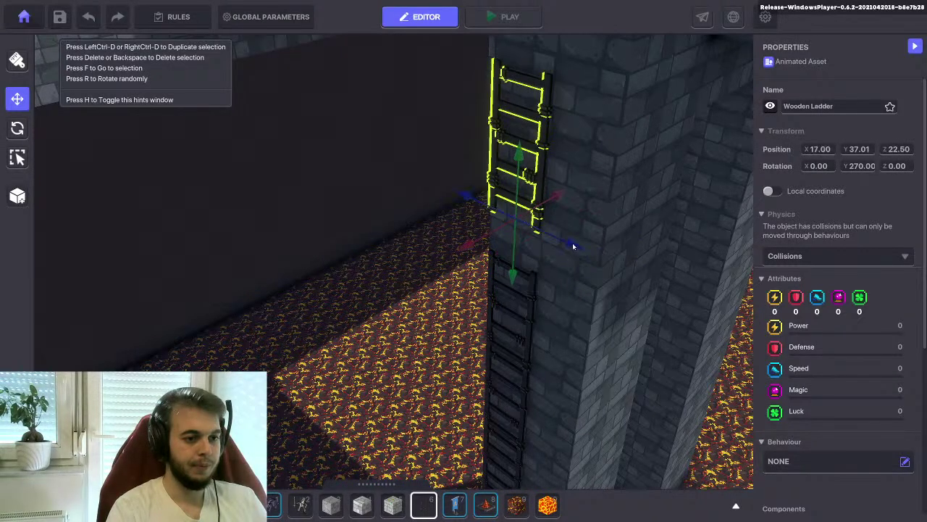
left_click_drag(525, 155, 515, 198)
Centre the top ladder on the stack and raise it to the balcony at Y 40.01
right_click_drag(516, 198, 497, 376)
left_click_drag(496, 388, 559, 308)
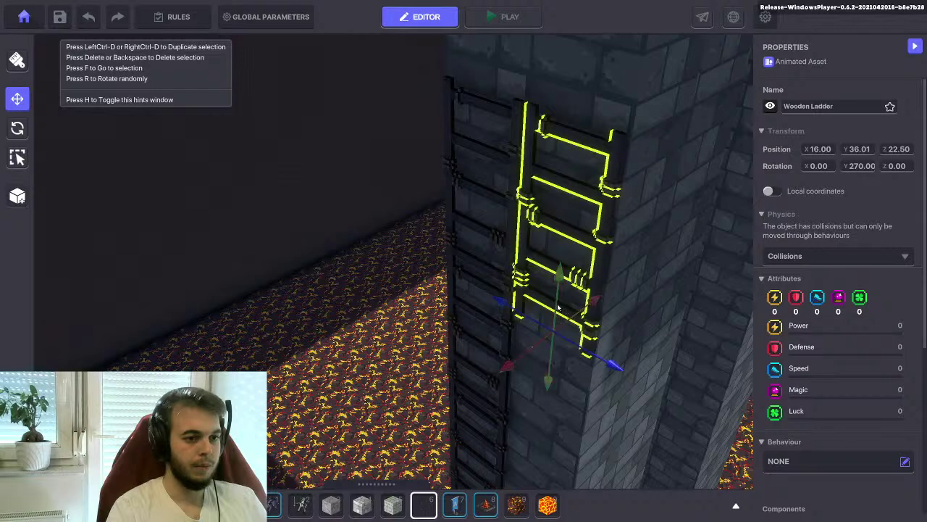
scroll(559, 308, "down", 6)
left_click_drag(540, 269, 527, 257)
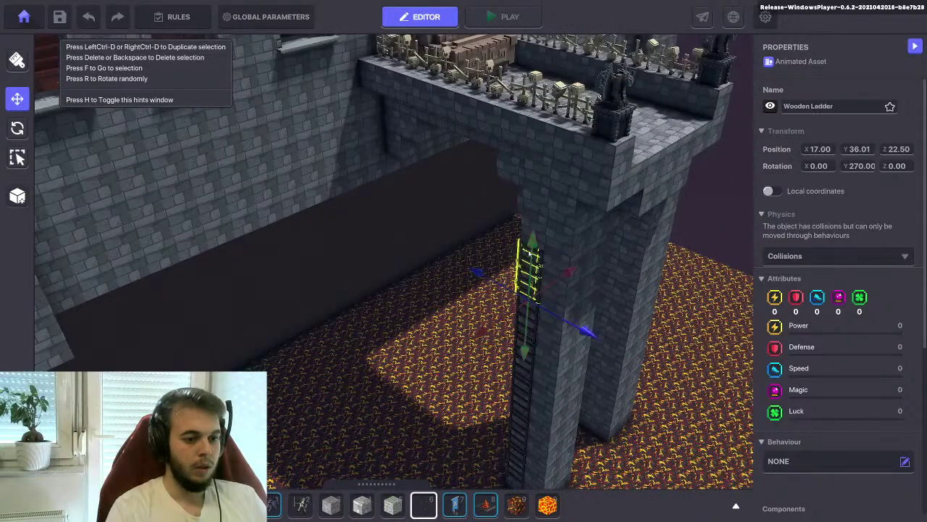
left_click_drag(535, 219, 539, 177)
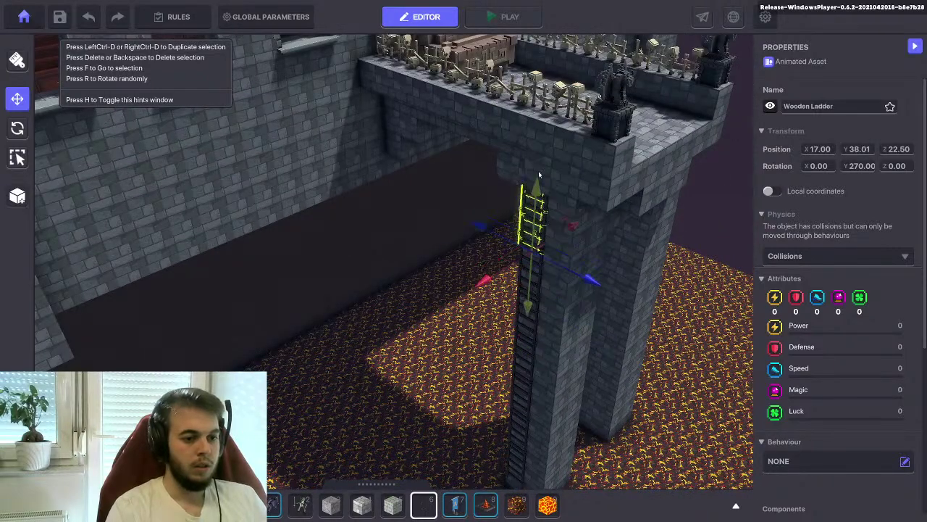
right_click_drag(528, 225, 472, 319)
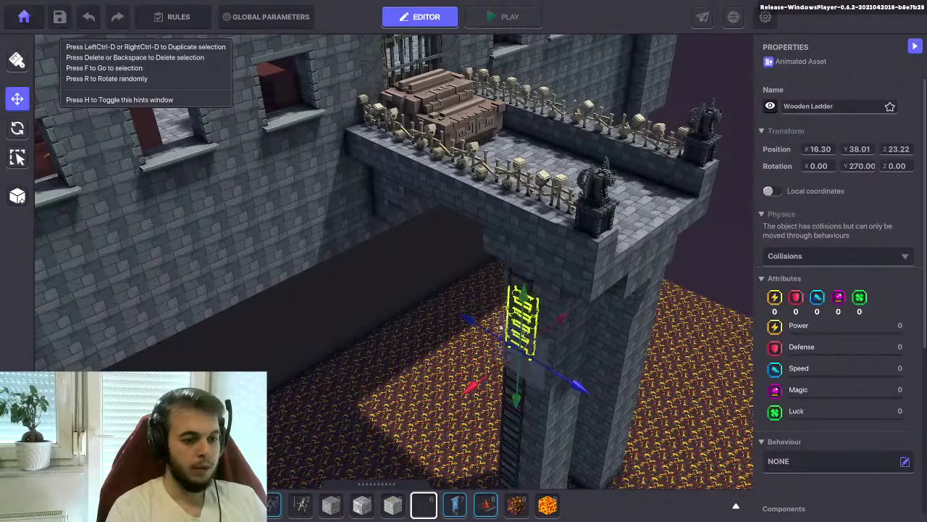
left_click_drag(469, 320, 455, 319)
left_click_drag(549, 308, 556, 305)
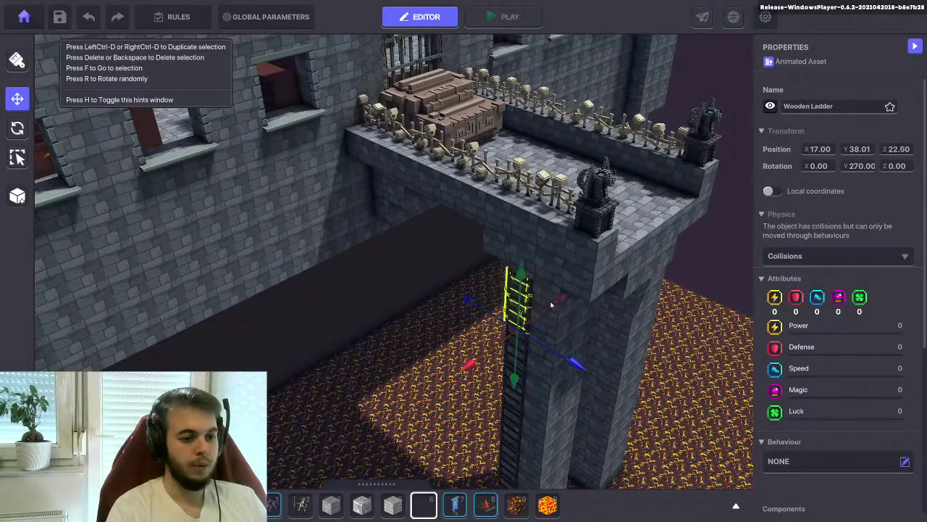
left_click_drag(521, 268, 529, 208)
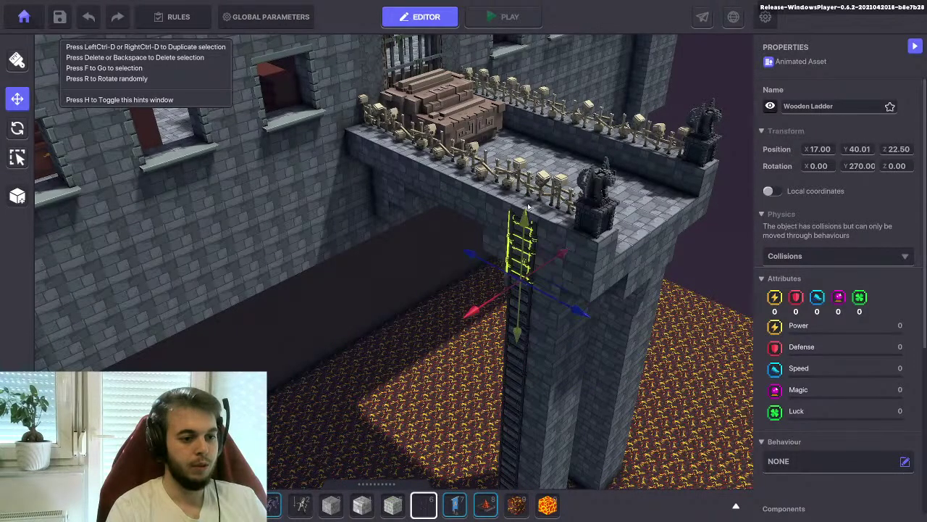
scroll(477, 273, "down", 5)
Deselect the ladder and bring the lava maze below the building into view
left_click(424, 350)
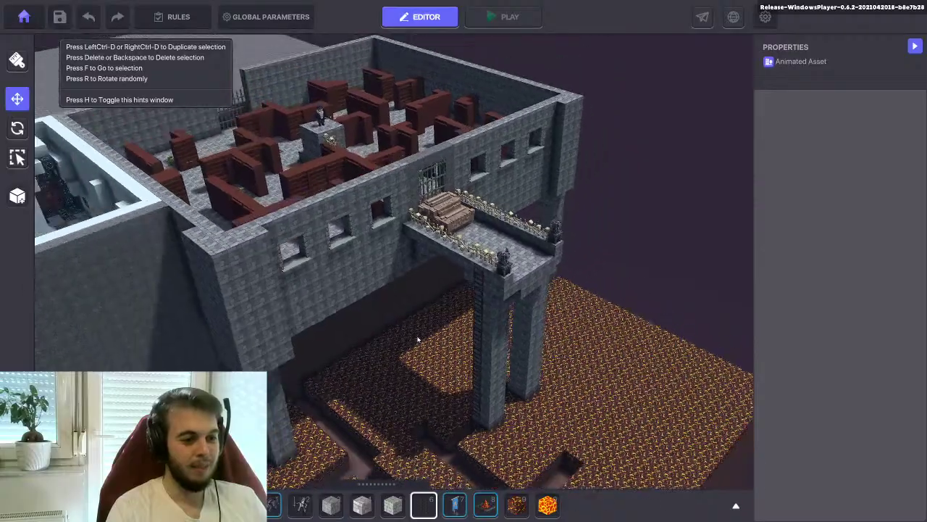
middle_click_drag(423, 350, 417, 217)
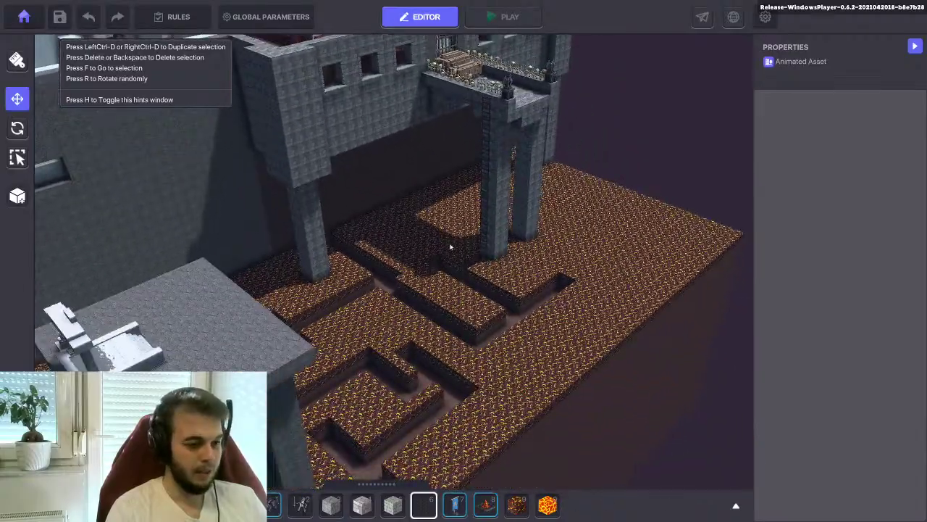
middle_click_drag(449, 247, 445, 275)
scroll(497, 338, "up", 5)
middle_click_drag(517, 350, 464, 344)
Pick Solified Lava from hotbar slot 9 and preview block strips across the maze
key("9")
middle_click_drag(455, 452, 469, 282)
left_click_drag(506, 382, 529, 331)
middle_click_drag(528, 331, 497, 306)
left_click_drag(485, 363, 414, 201)
middle_click_drag(413, 201, 440, 313)
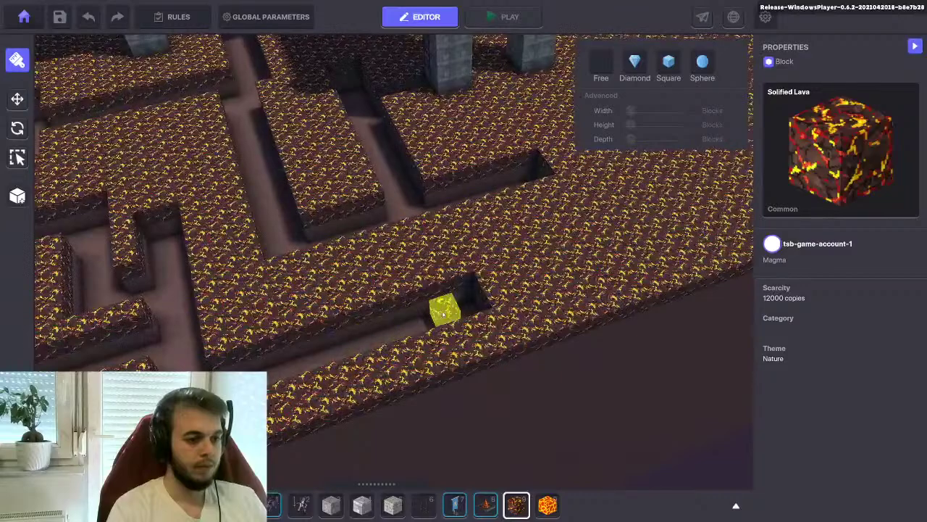
left_click_drag(435, 264, 441, 241)
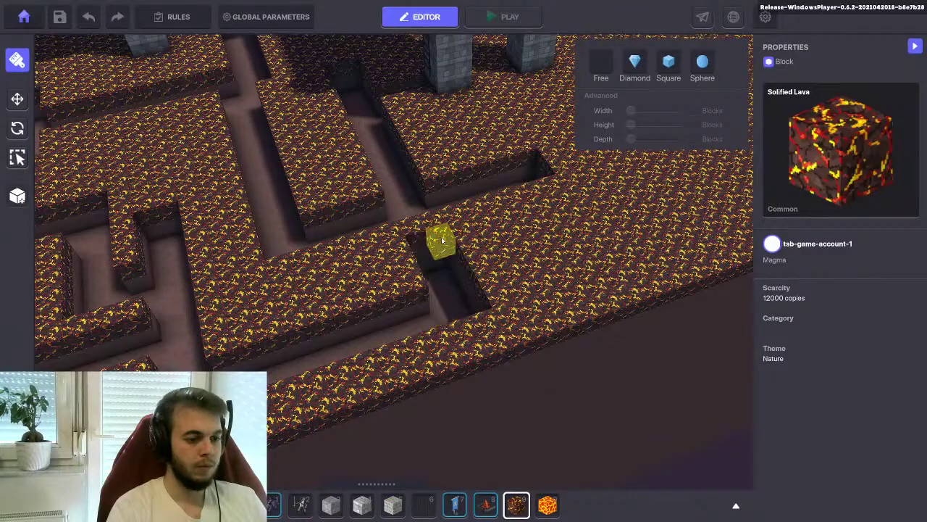
Look down on the maze beside the castle, preview one more bar, then select Lava
middle_click_drag(447, 321, 459, 271)
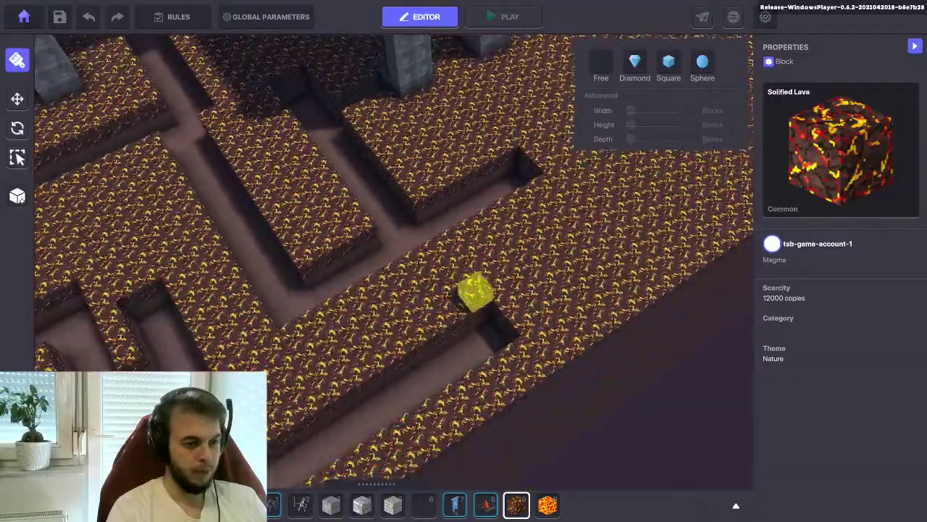
middle_click_drag(456, 322, 431, 266)
scroll(497, 254, "up", 3)
middle_click_drag(497, 253, 493, 303)
scroll(480, 294, "up", 2)
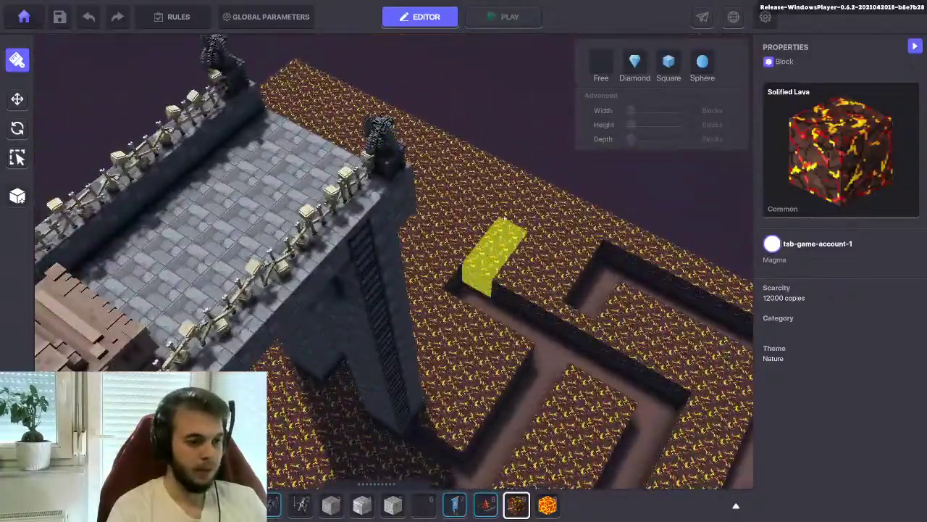
middle_click_drag(497, 238, 445, 314)
left_click_drag(497, 356, 479, 182)
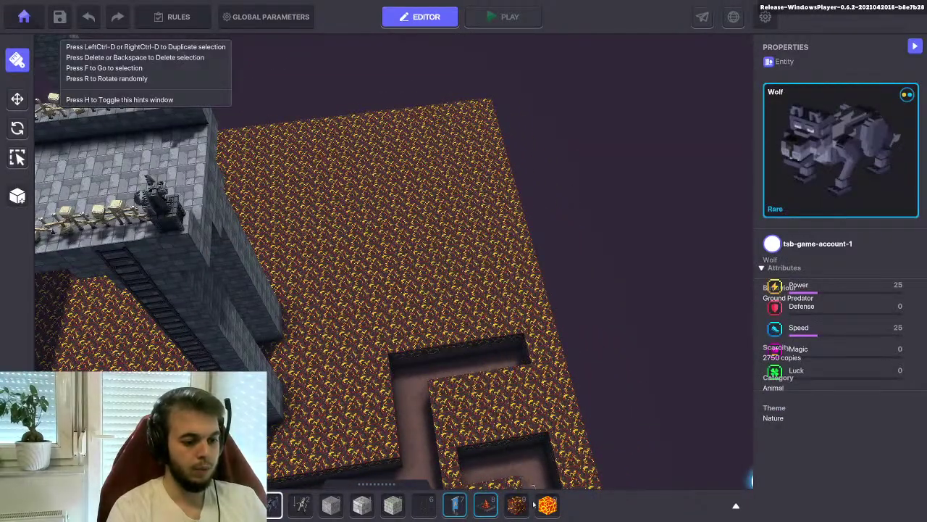
left_click(547, 505)
Lay several bars of lava blocks up the floor and along the trench channel
left_click_drag(497, 355, 472, 161)
middle_click_drag(434, 268, 429, 355)
left_click_drag(429, 355, 449, 224)
middle_click_drag(474, 297, 424, 315)
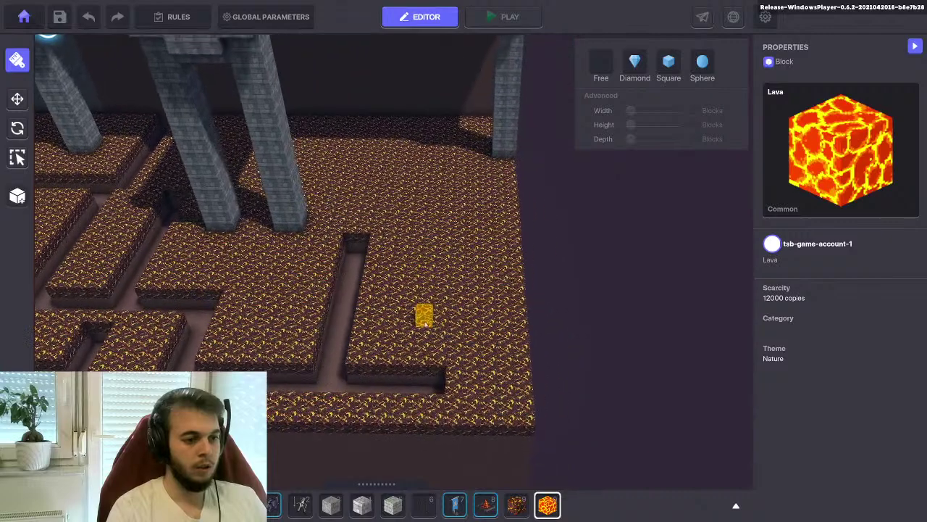
left_click_drag(423, 386, 441, 294)
middle_click_drag(441, 294, 473, 308)
left_click_drag(473, 308, 482, 248)
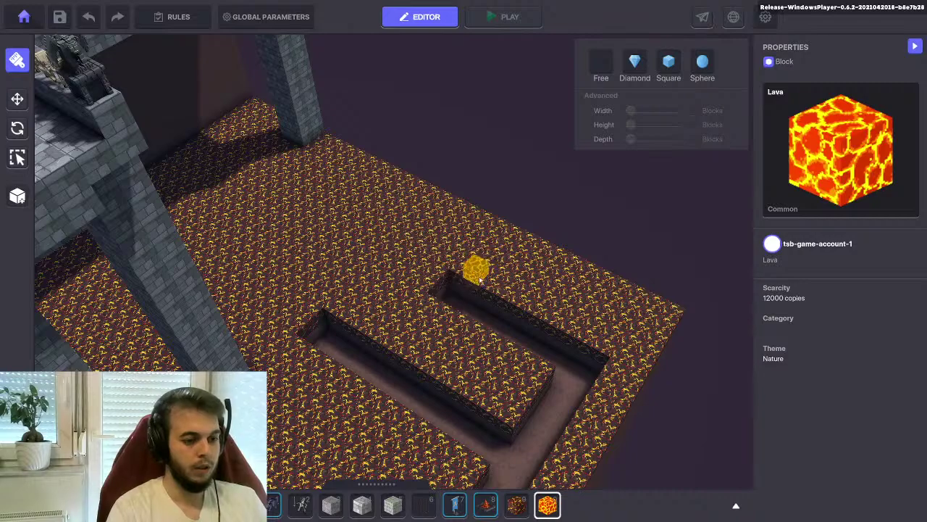
Extend lava along the existing trench, adding a new branch from a maze corner toward the castle pillars
left_click_drag(453, 293, 497, 250)
mouse_move(478, 325)
middle_mouse_down()
mouse_move(503, 355)
mouse_move(456, 334)
mouse_move(439, 345)
mouse_move(570, 317)
mouse_move(533, 311)
middle_mouse_up()
middle_click_drag(476, 317, 501, 312)
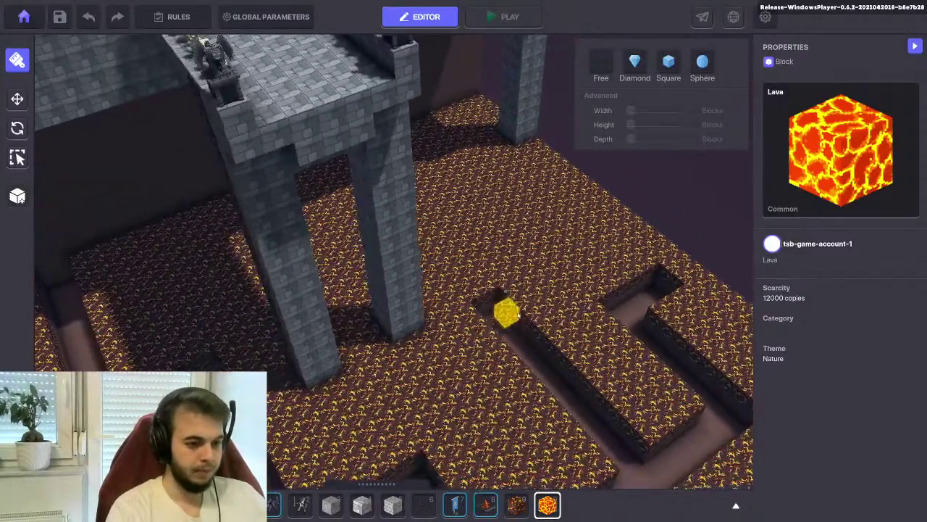
left_click_drag(501, 325, 569, 250)
middle_click_drag(569, 251, 516, 260)
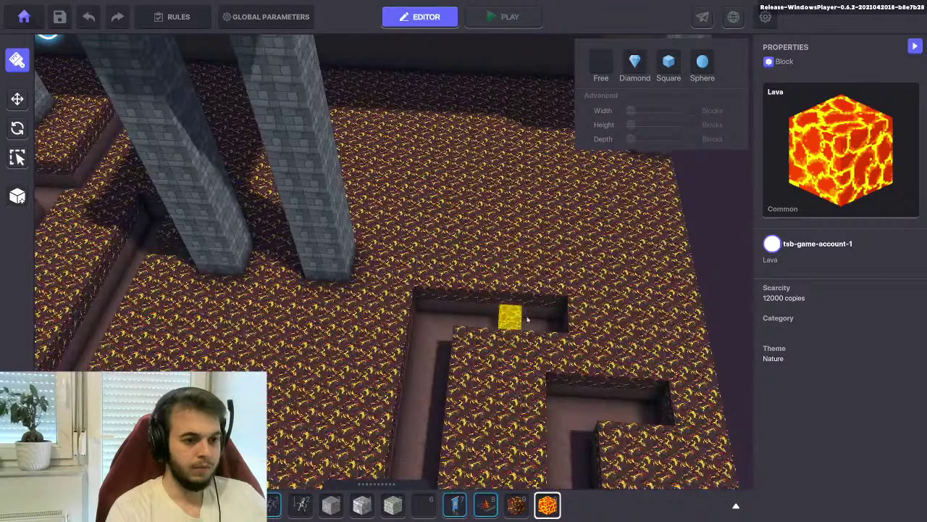
left_click_drag(537, 310, 555, 193)
scroll(534, 255, "down", 6)
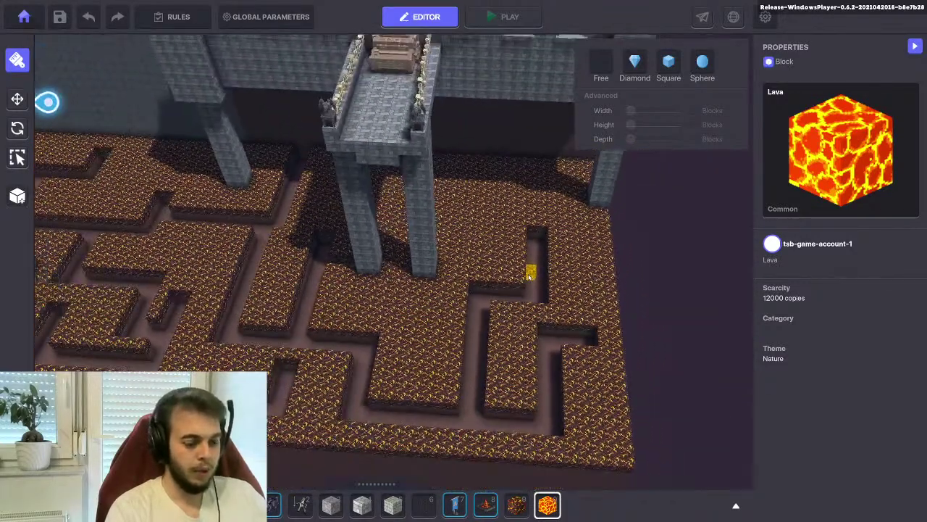
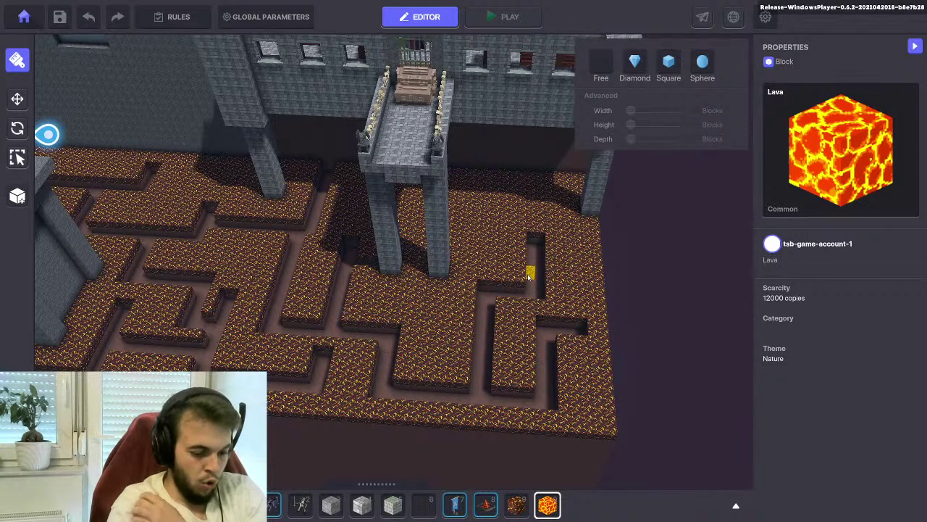
Reopen the asset catalogue, which still shows the 'ladd' ladder results
key("Tab")
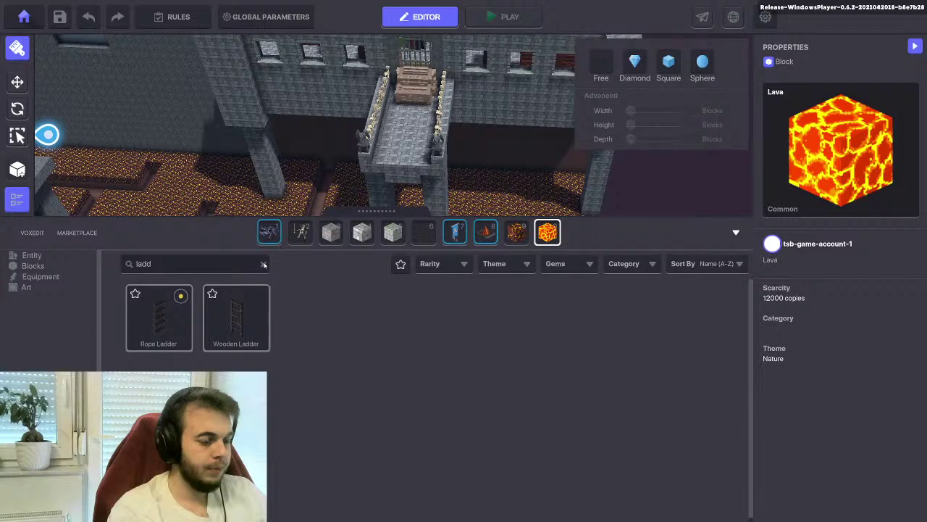
Clear the old ladder search and browse to the next page of assets
left_click(263, 264)
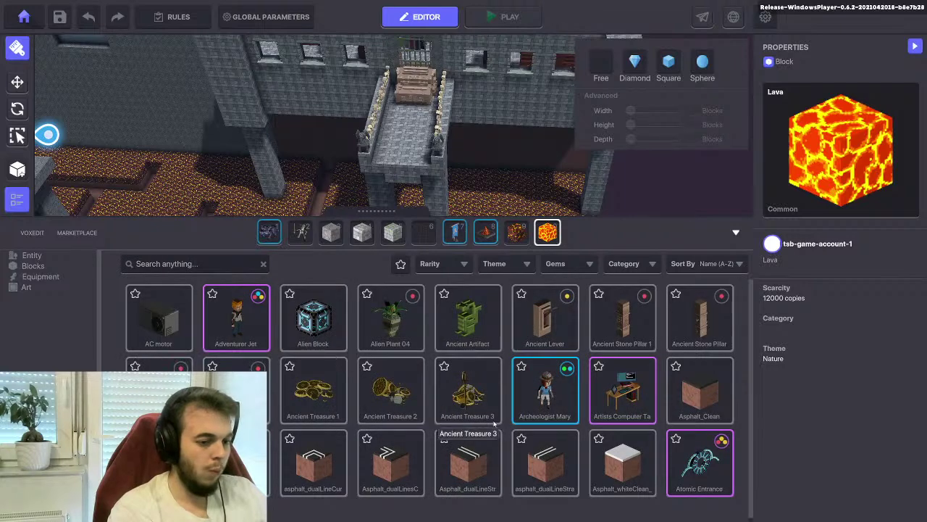
scroll(310, 404, "down", 1)
scroll(310, 404, "up", 1)
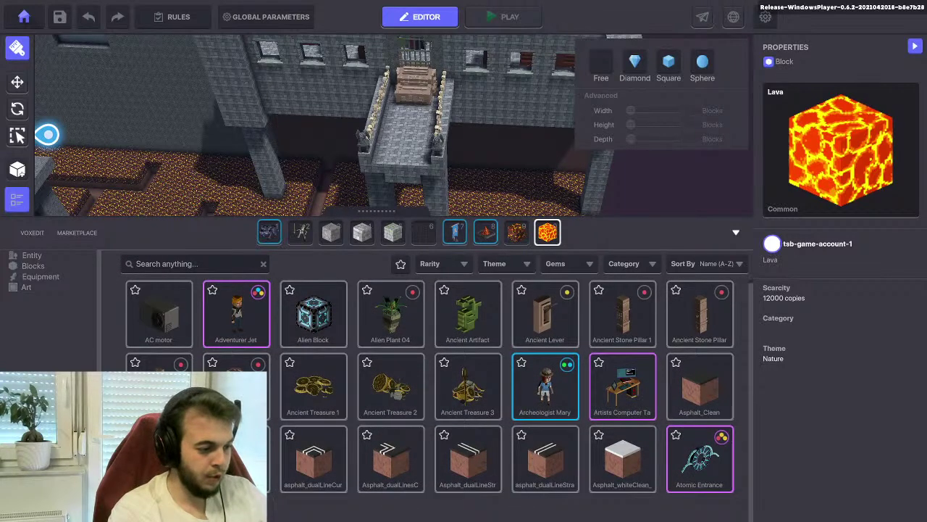
scroll(429, 385, "down", 5)
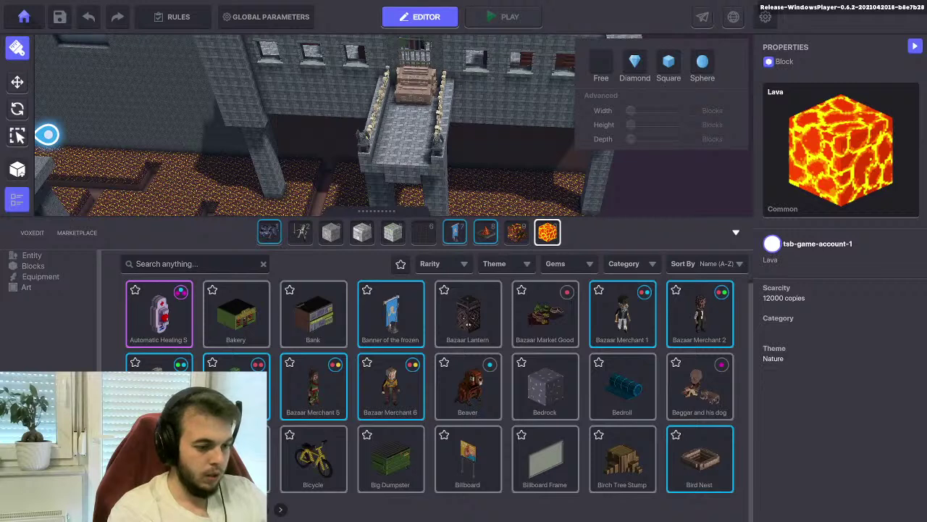
left_click(280, 509)
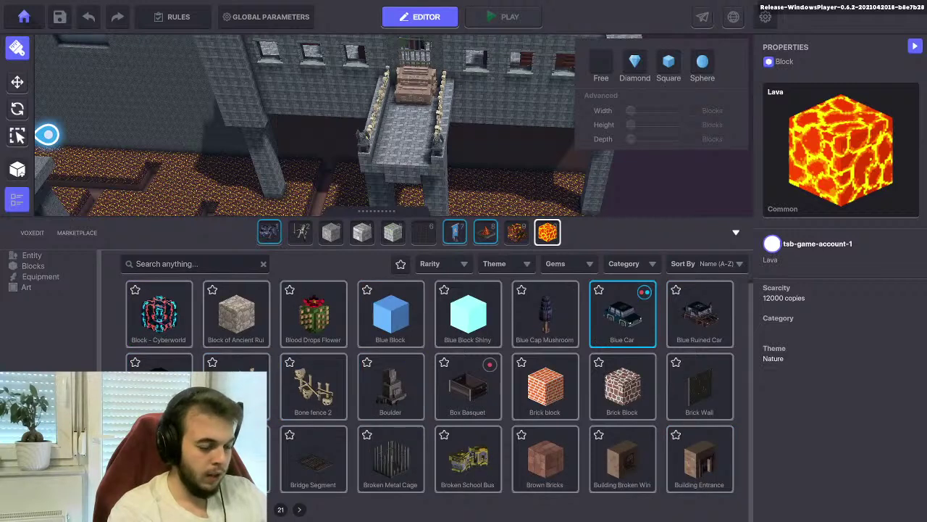
Search 'car', pick Desert Carpet Purple, and zoom into the maze pit
left_click(147, 264)
type("car")
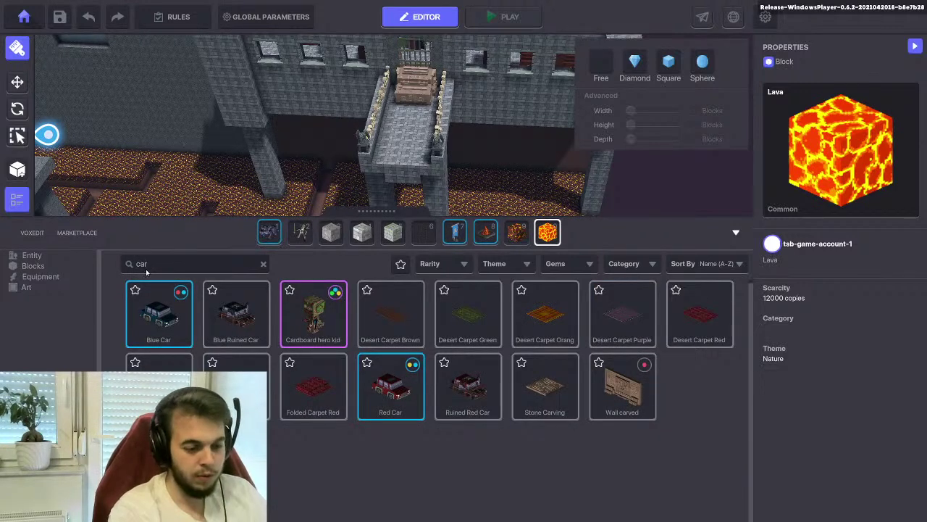
left_click(645, 297)
scroll(478, 114, "up", 5)
scroll(479, 161, "up", 6)
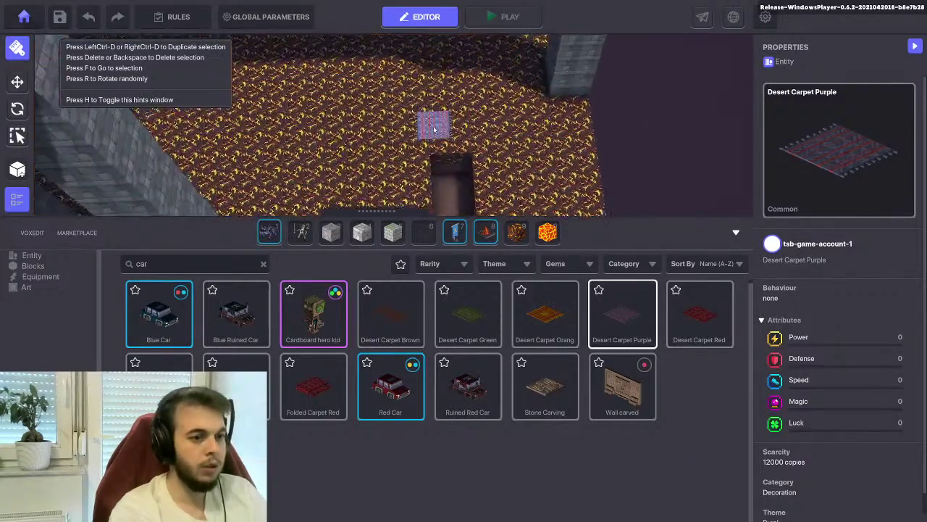
Place a Desert Carpet Green at the far end of the pit, then clear the search
scroll(443, 167, "up", 1)
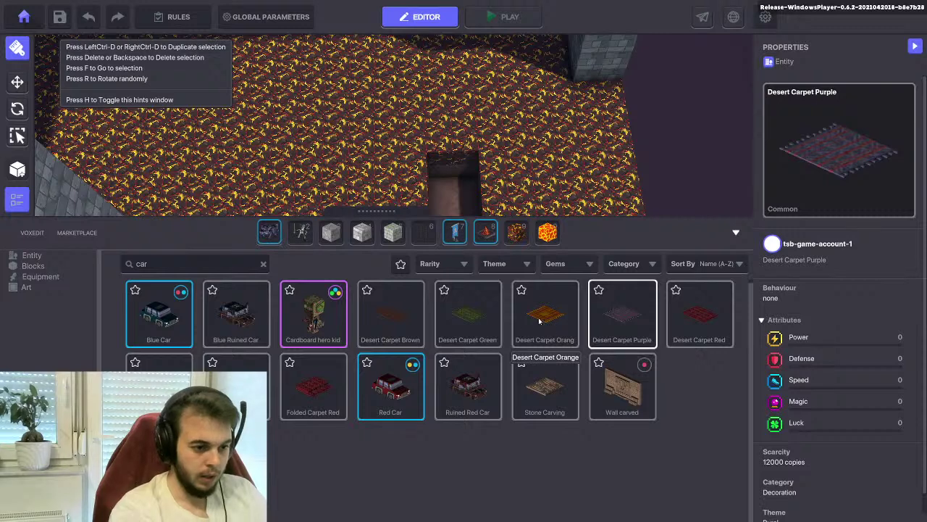
left_click(461, 320)
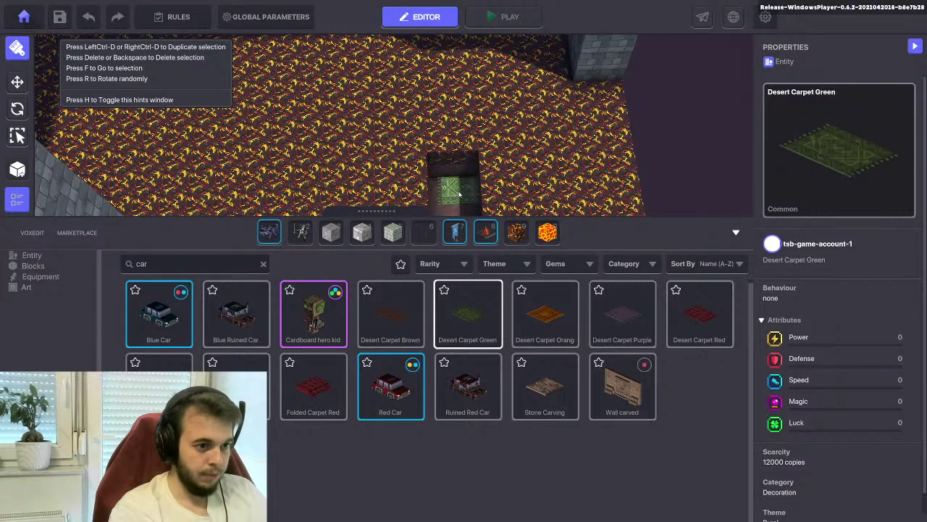
right_click_drag(456, 203, 439, 166)
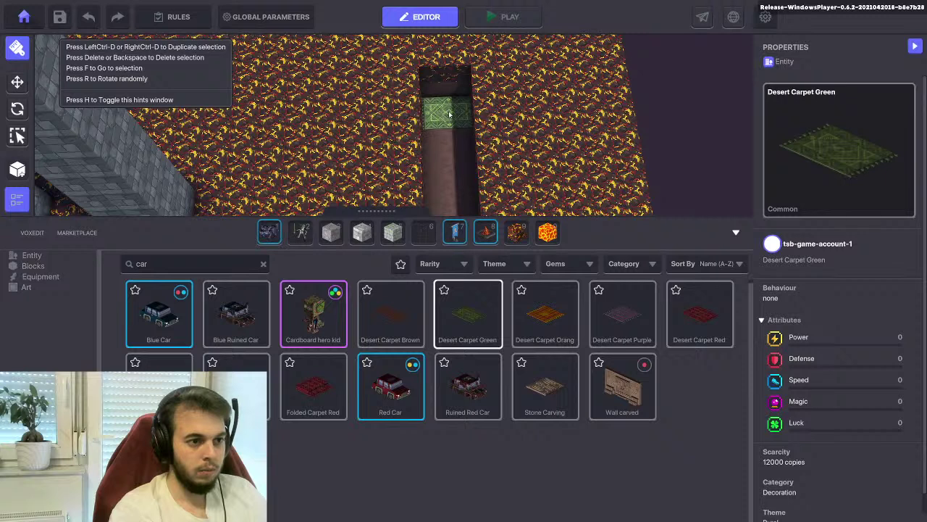
left_click(449, 114)
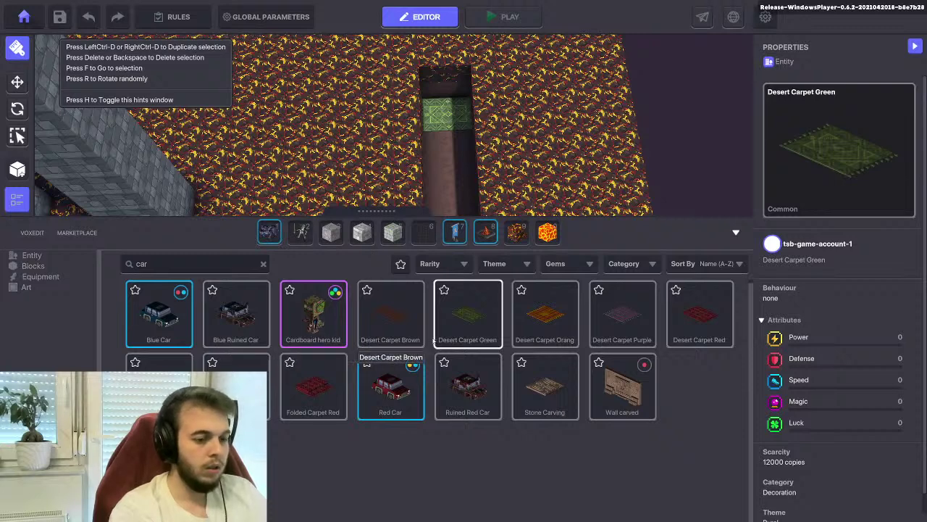
left_click(263, 264)
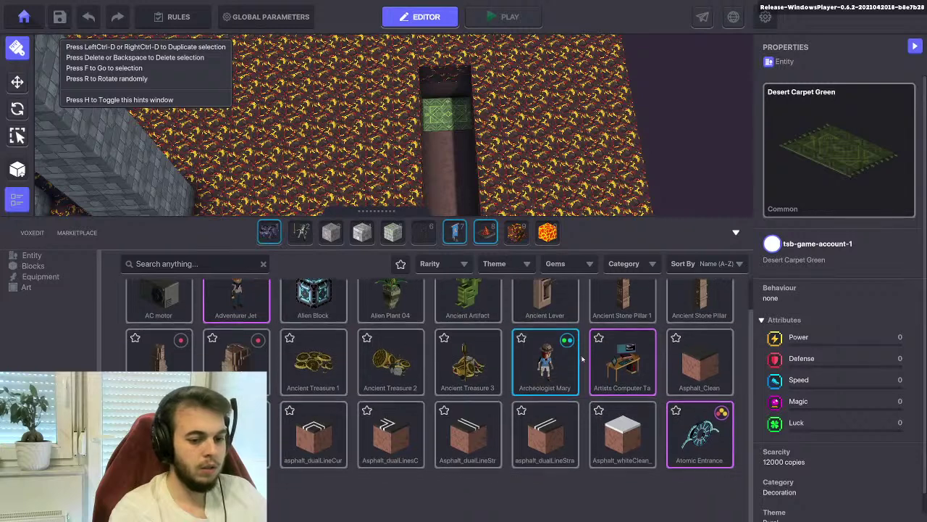
Choose Ancient Treasure 1, fly over the maze, hide the catalogue, and select the green carpet
left_click(313, 391)
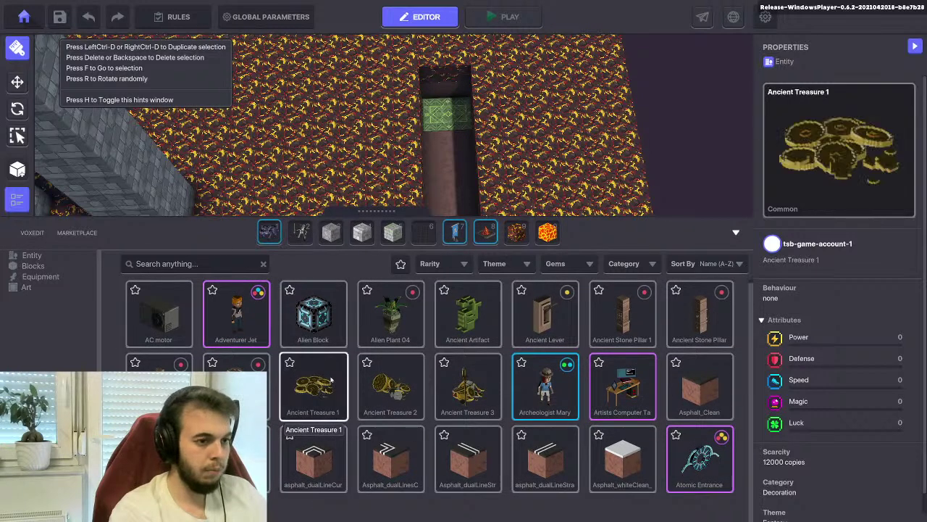
key("w")
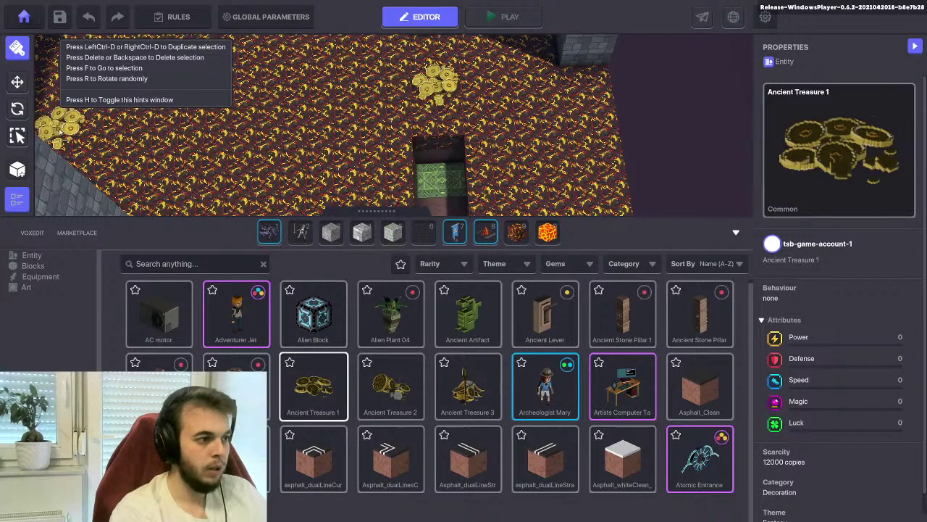
key("Tab")
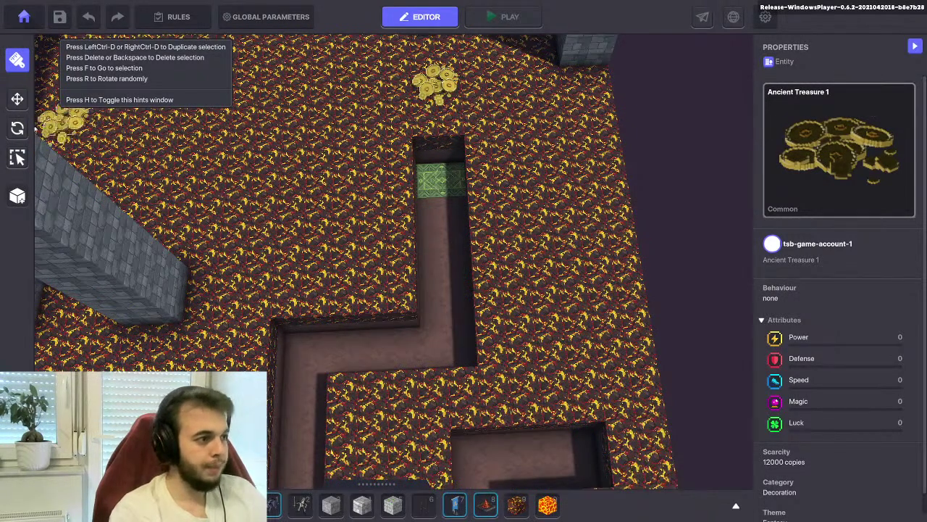
left_click(440, 182)
Focus on the green carpet and give it the Basic Platform behaviour
key("f")
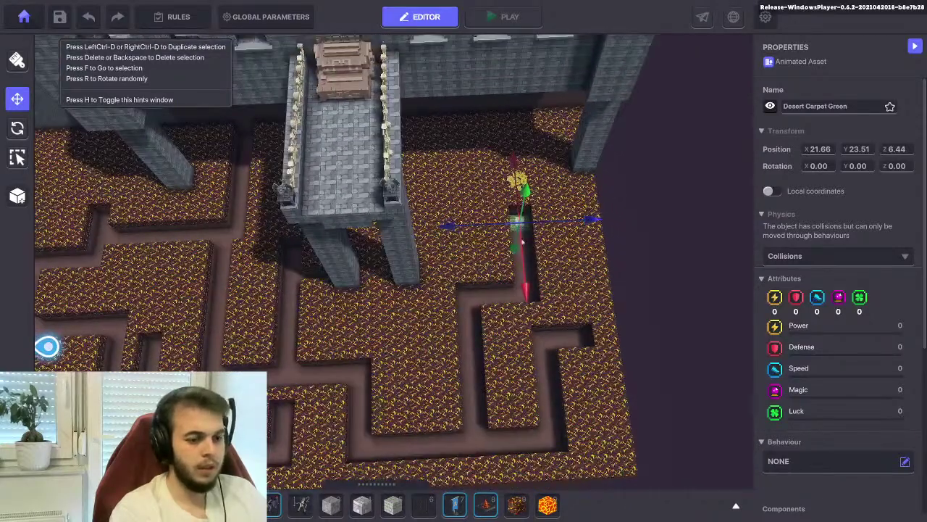
scroll(832, 225, "down", 3)
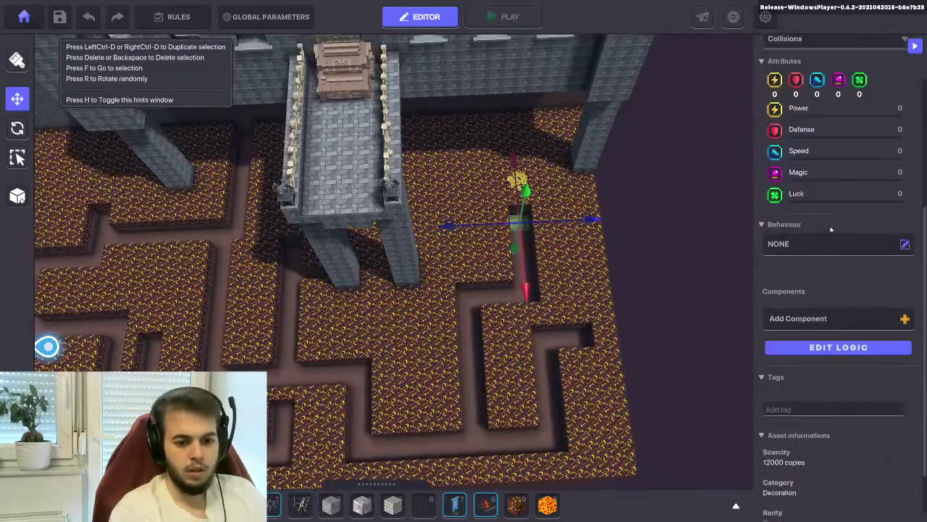
left_click(786, 244)
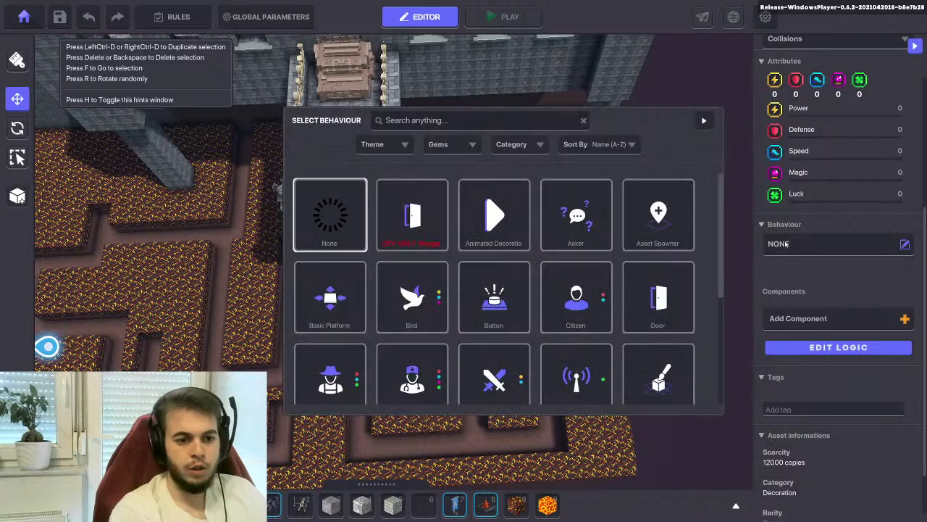
left_click(331, 293)
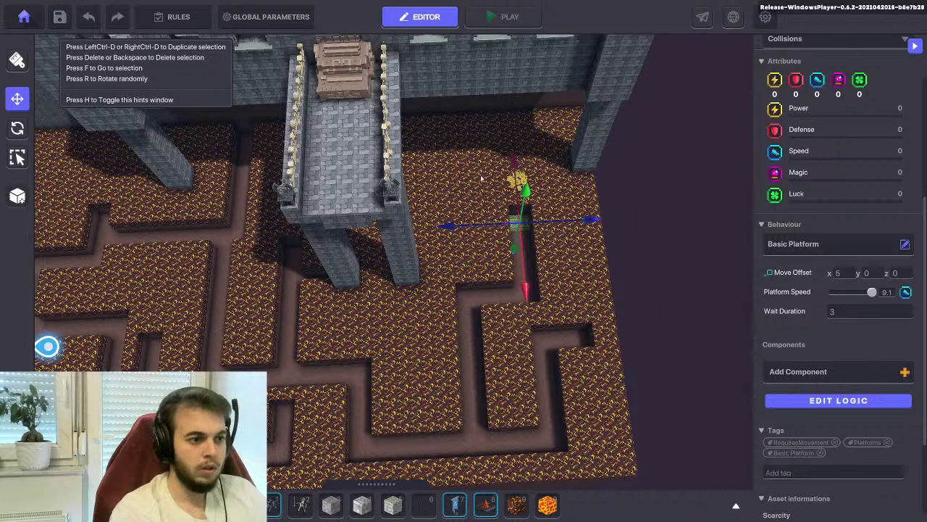
scroll(336, 158, "down", 1)
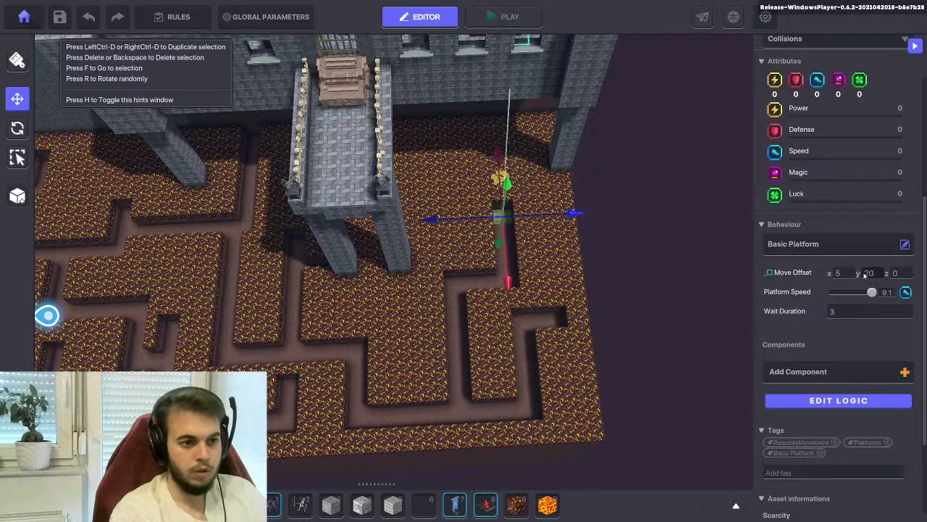
right_click_drag(530, 215, 580, 268)
Set the platform's Move Offset to x 0, y 22, z 8
left_click(838, 273)
type("0")
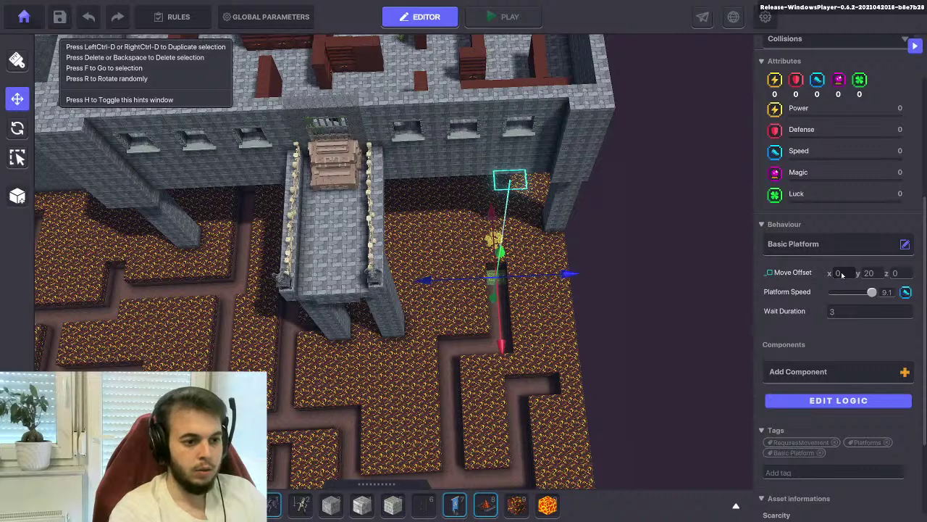
type("-5")
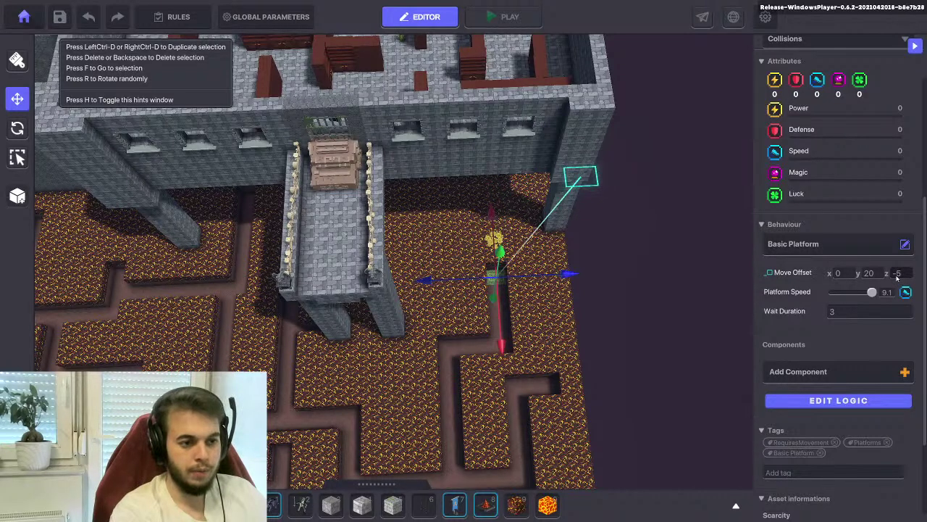
key("BackSpace")
key("BackSpace")
type("10")
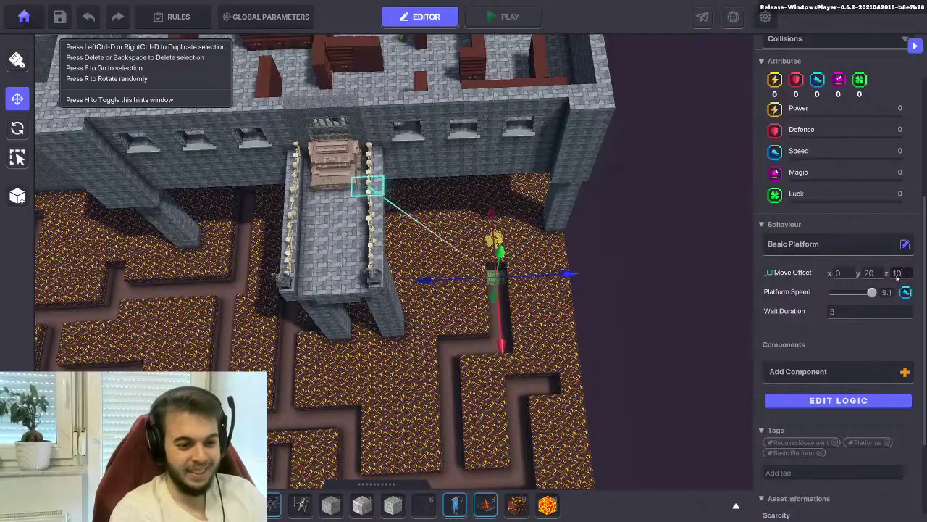
right_click_drag(507, 319, 402, 204)
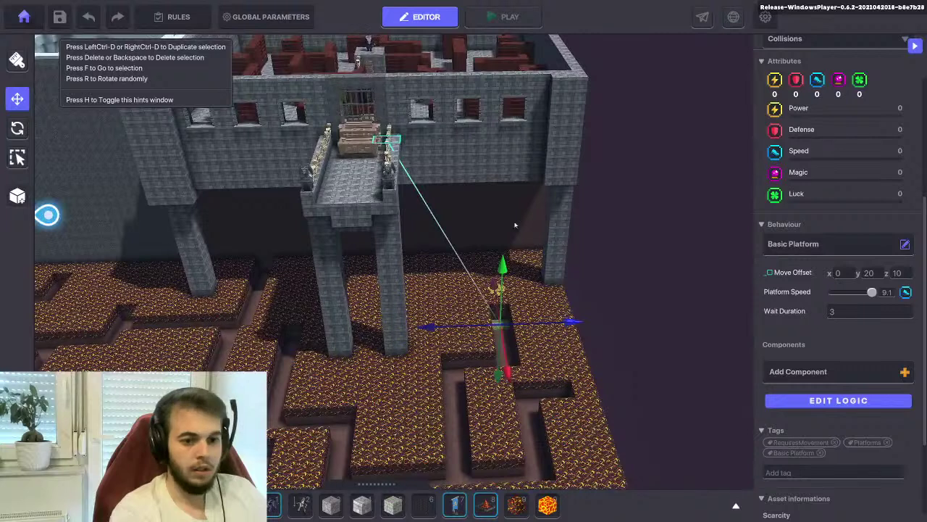
left_click(869, 273)
type("22")
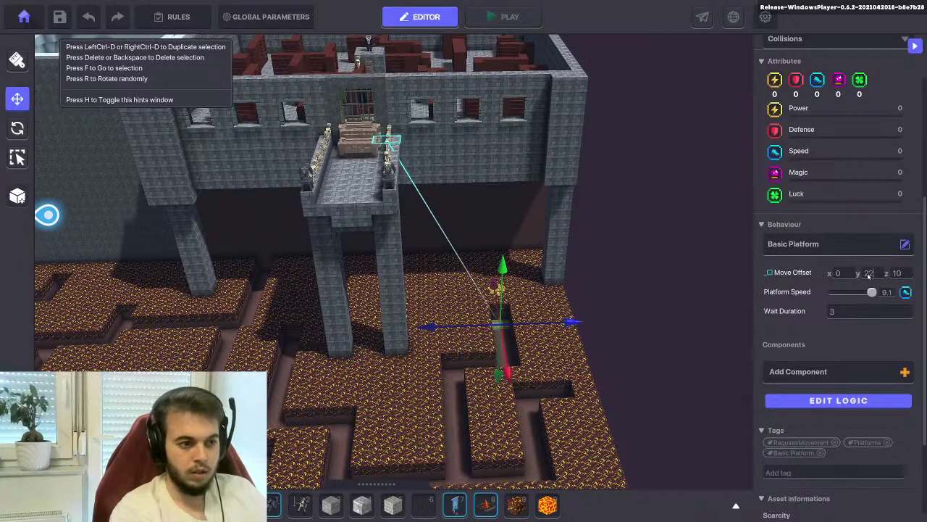
left_click(896, 273)
type("5")
key("BackSpace")
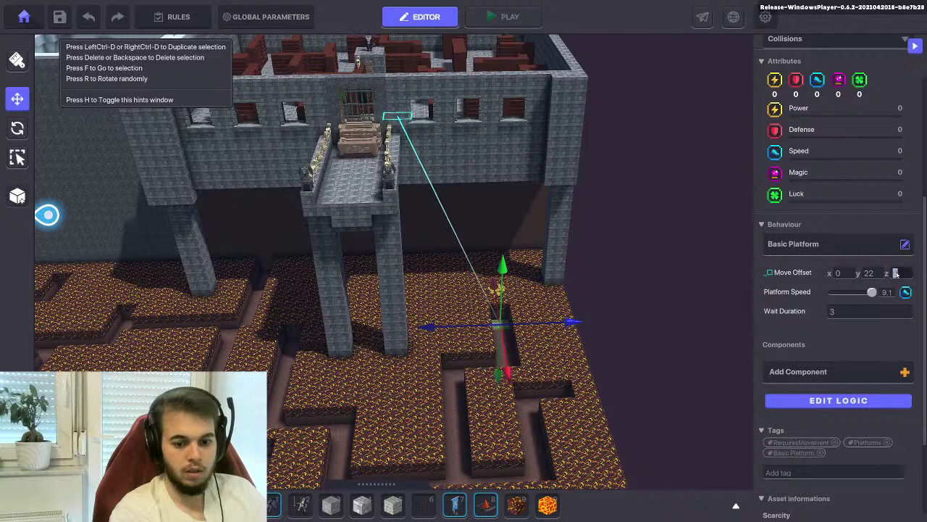
type("8")
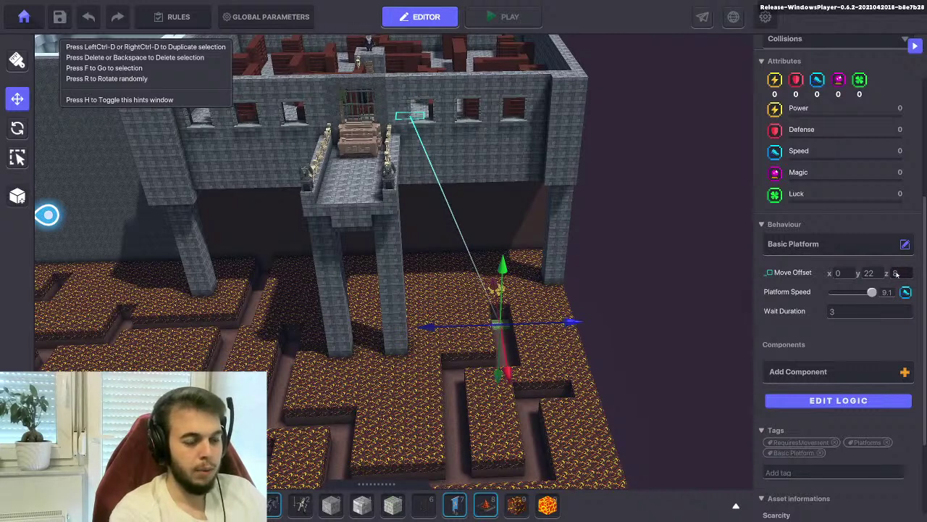
left_click(824, 400)
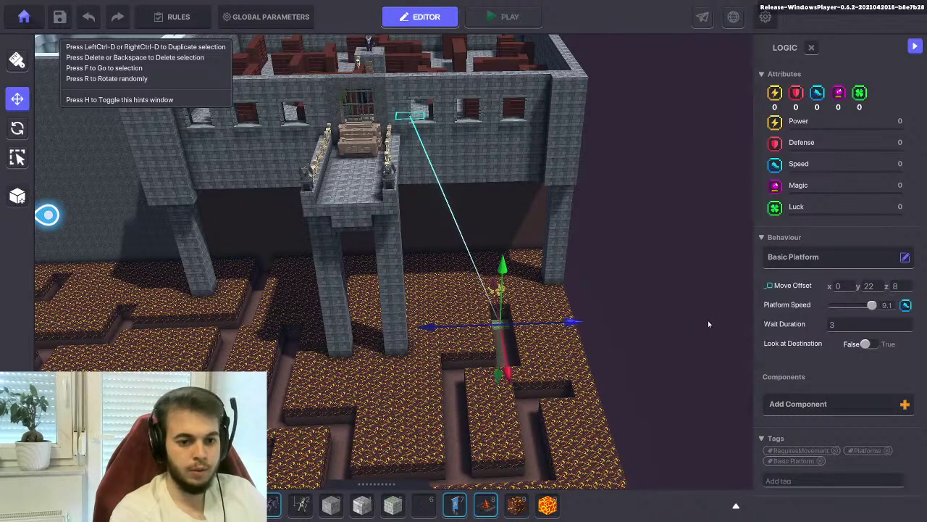
Add a Toggle Behaviour component to the platform with Initial State False
left_click(808, 403)
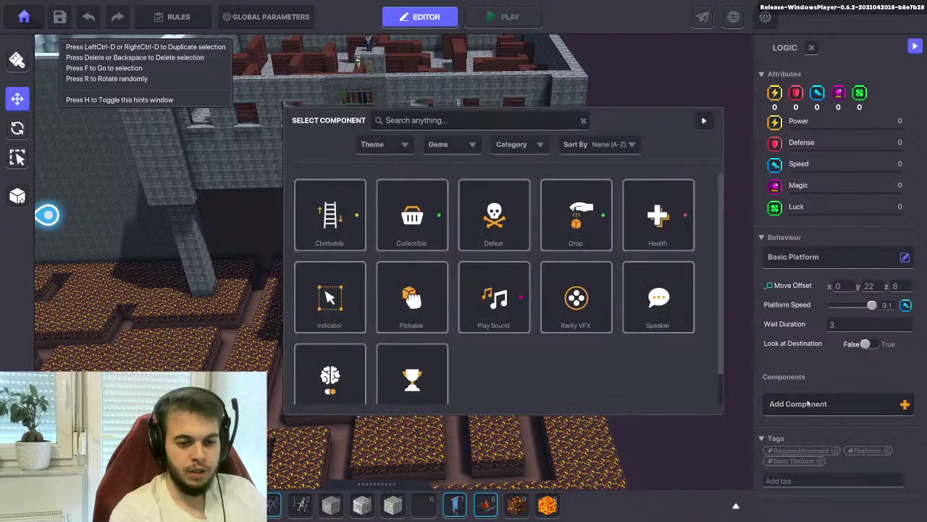
scroll(337, 348, "down", 1)
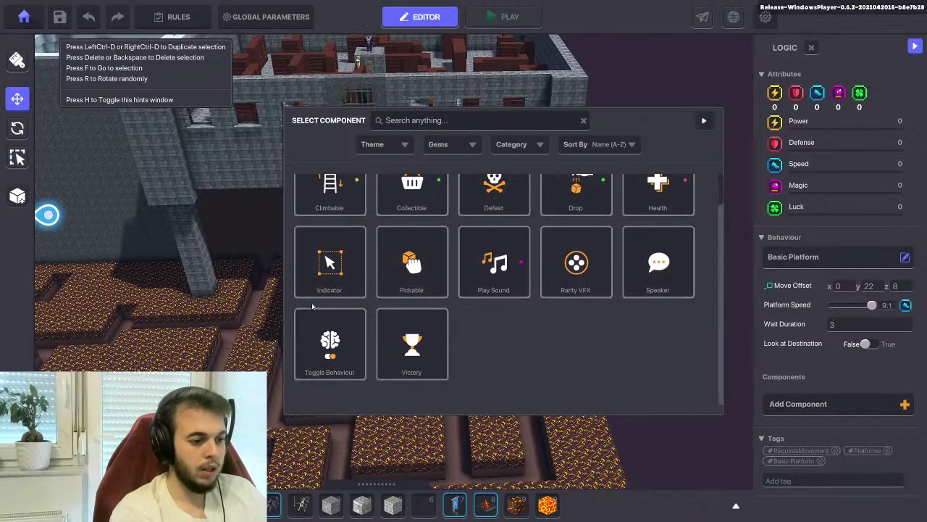
left_click(331, 342)
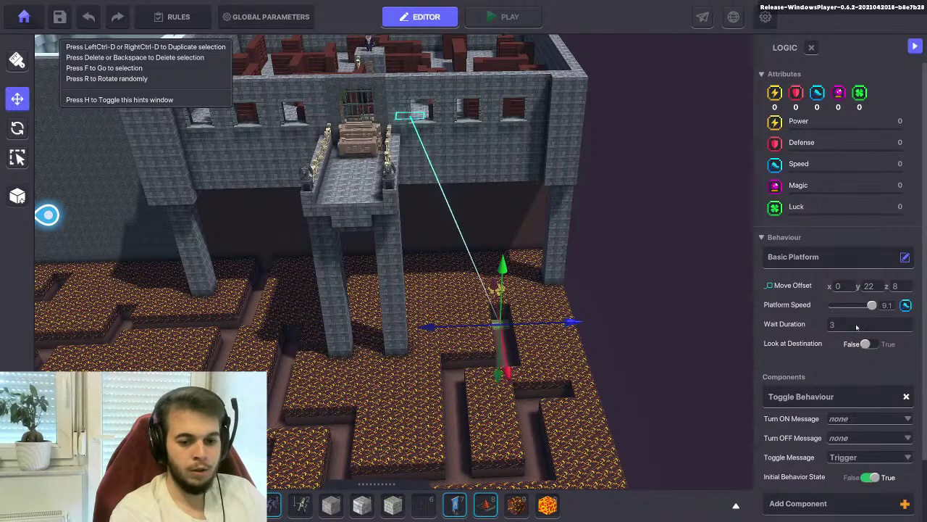
scroll(858, 331, "down", 2)
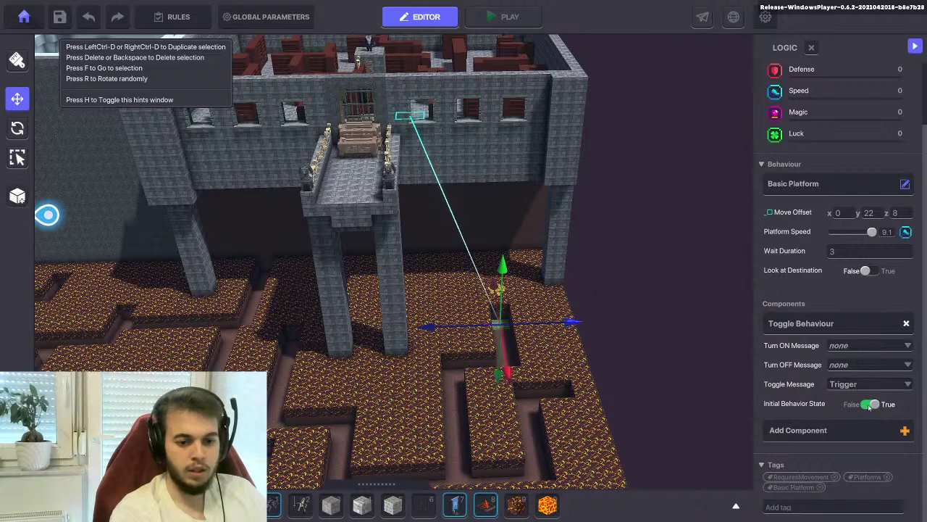
left_click(869, 405)
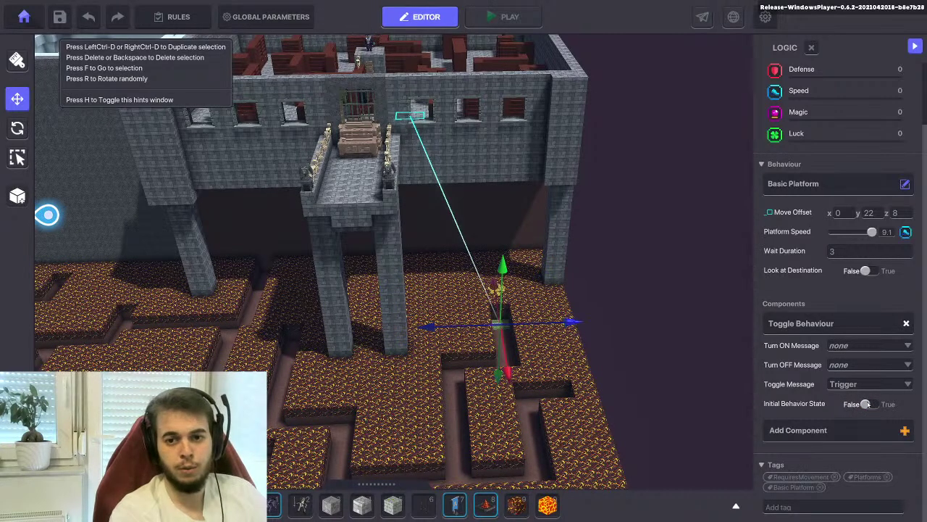
Create the Turn ON message 'move lava platform', fixing the misspelled 'mve' version
left_click(841, 347)
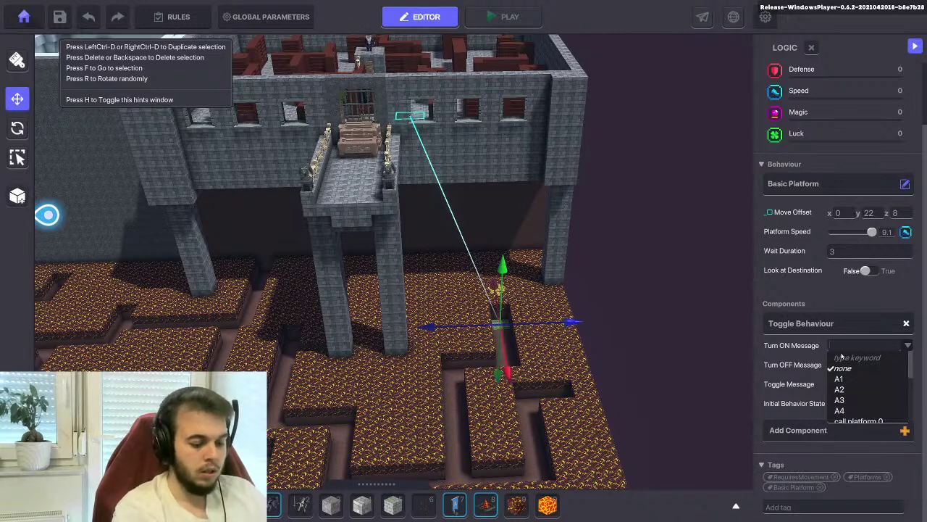
type("mve lava pla")
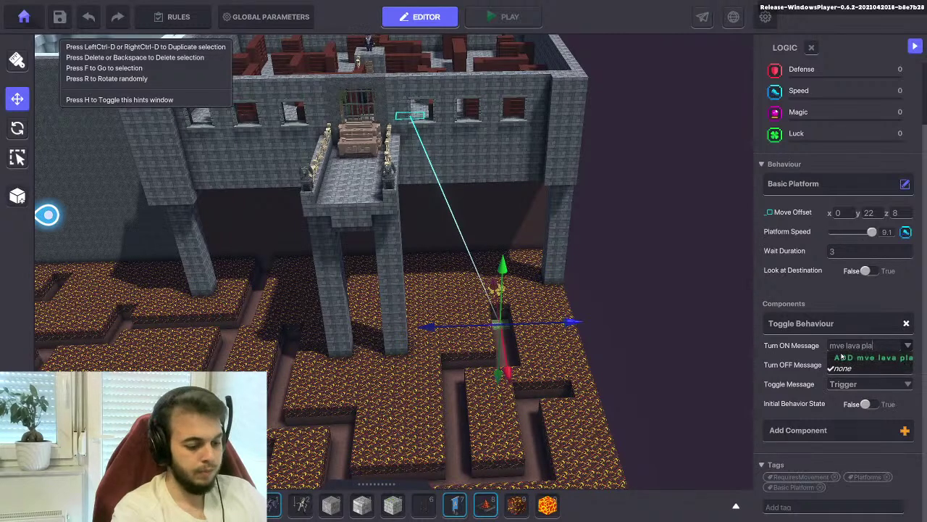
type("tform")
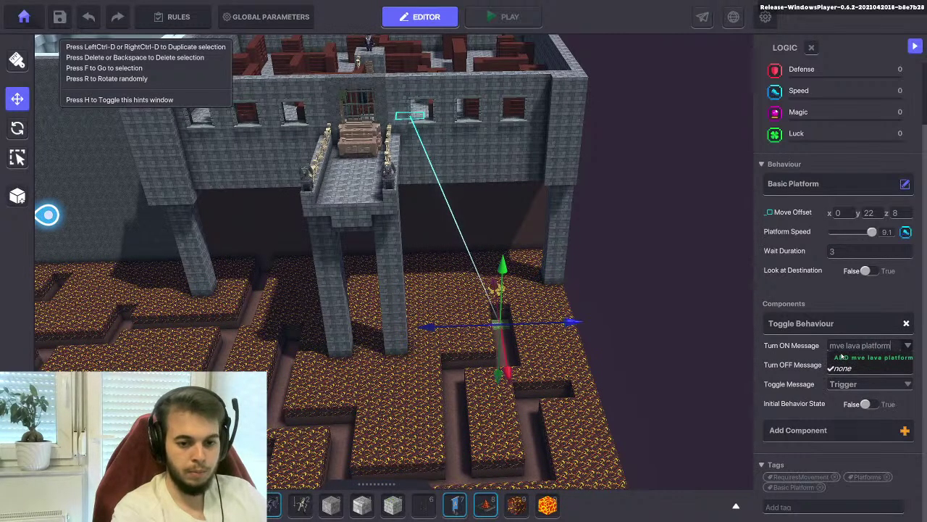
left_click(849, 357)
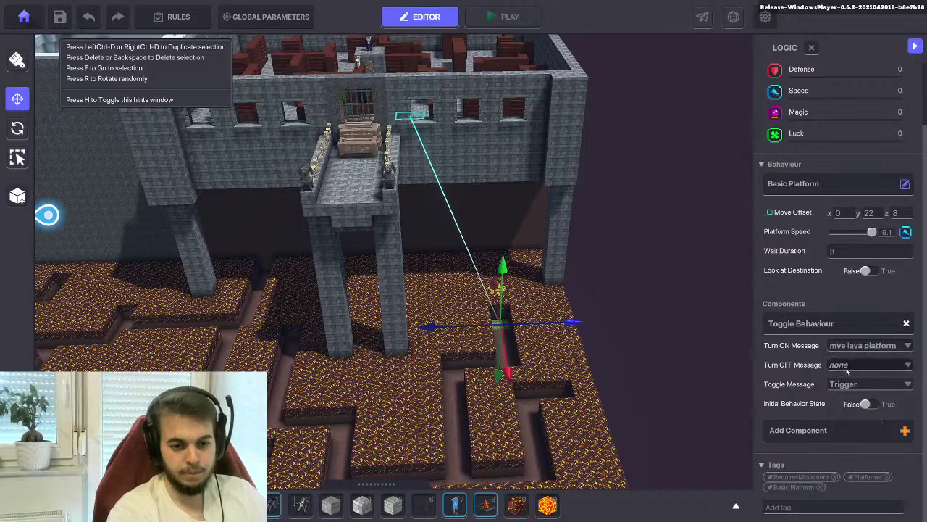
left_click(838, 345)
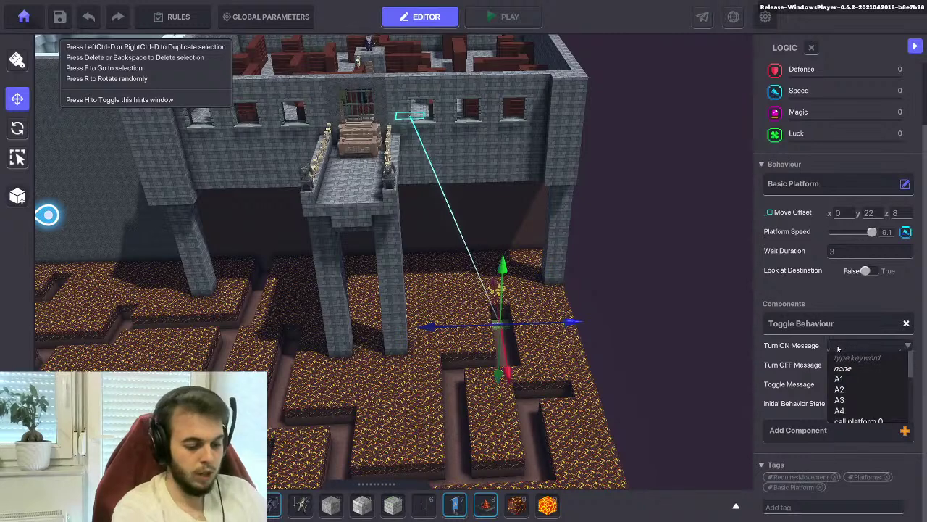
type("mov")
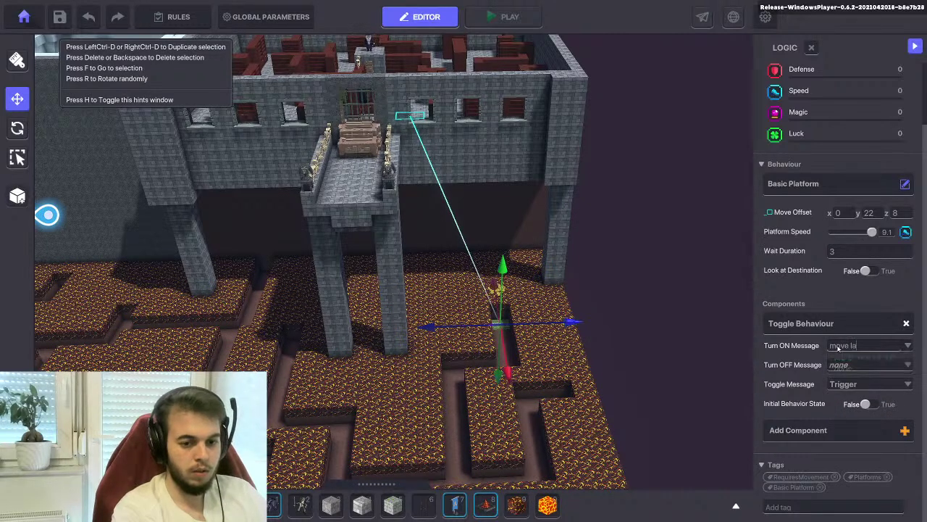
type("e la")
key("BackSpace")
type("ava plat")
key("BackSpace")
key("BackSpace")
type("lat")
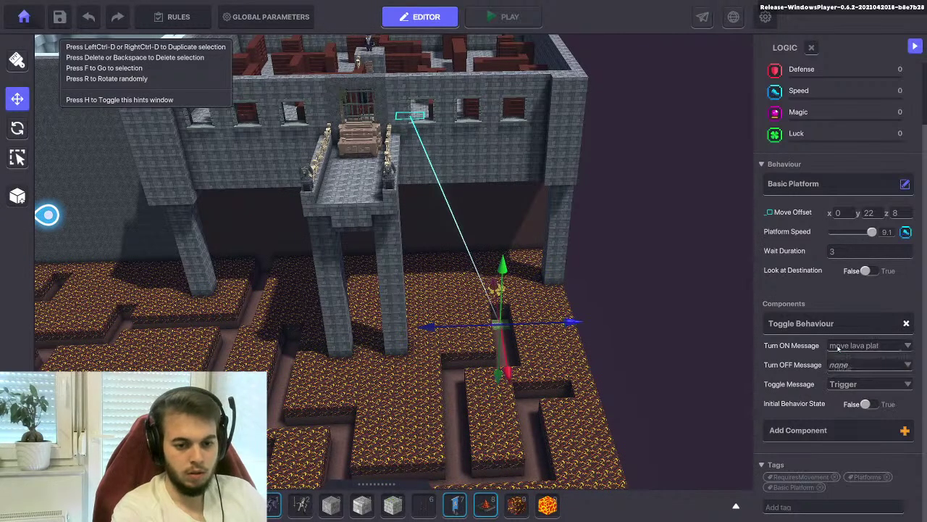
type("form")
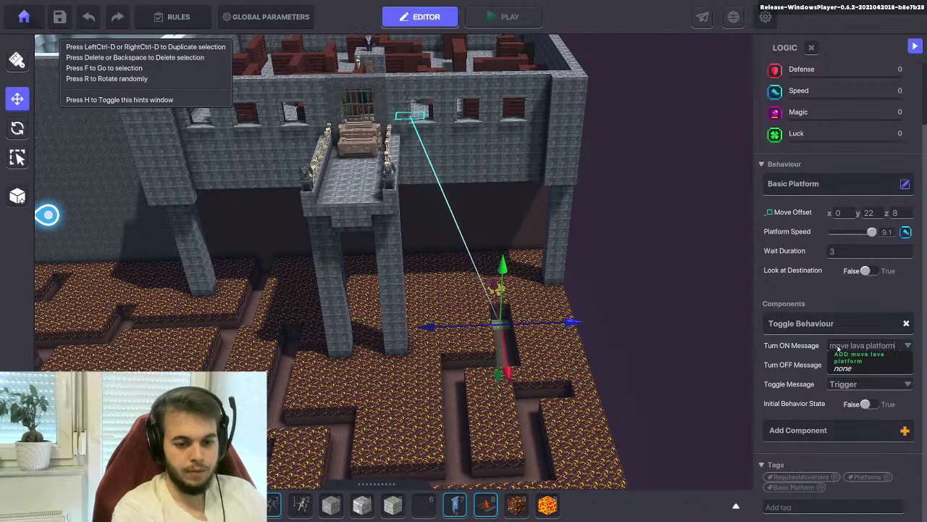
left_click(845, 358)
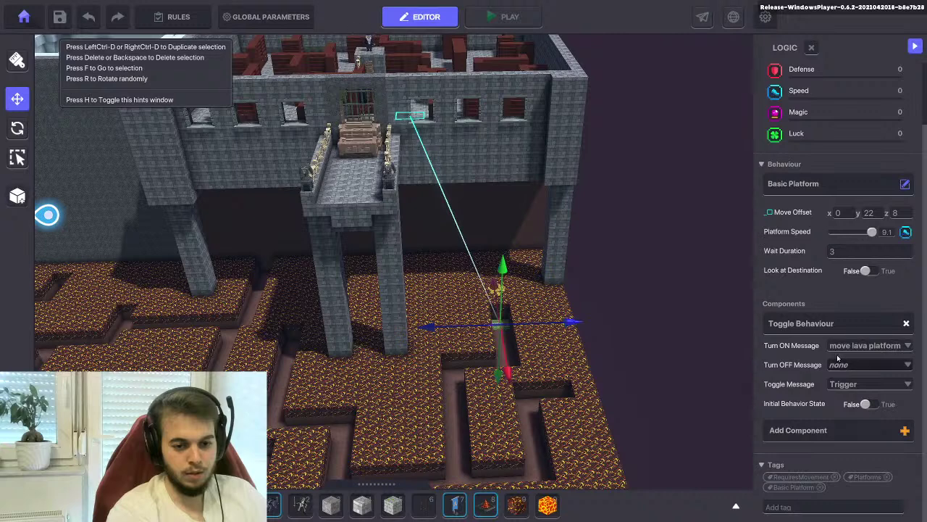
Browse the message list and keep 'move lava platform' as the Turn ON message
left_click(866, 346)
scroll(853, 389, "down", 2)
scroll(854, 389, "down", 2)
scroll(853, 390, "down", 1)
scroll(854, 390, "up", 5)
scroll(854, 389, "down", 4)
scroll(853, 389, "down", 6)
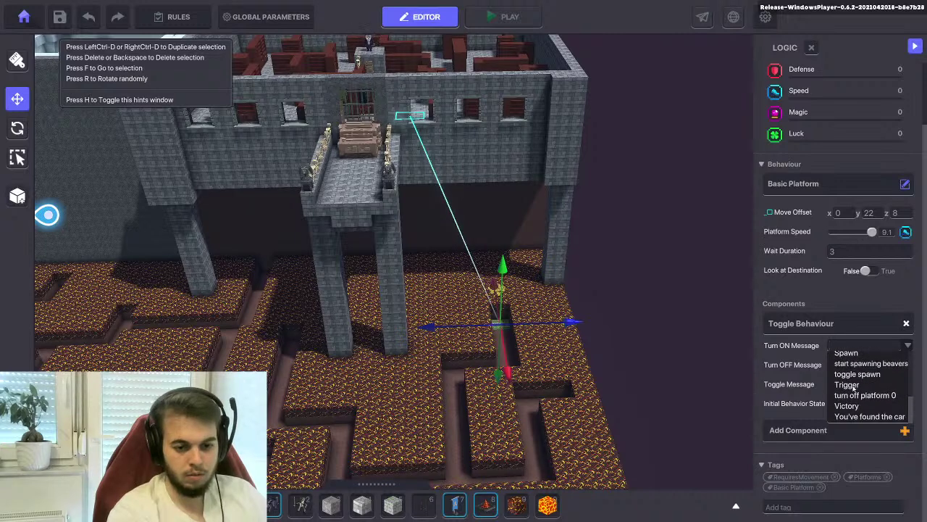
left_click(794, 364)
Set the Turn OFF message to 'stop lava platform' and leave the toggle message as none
left_click(866, 365)
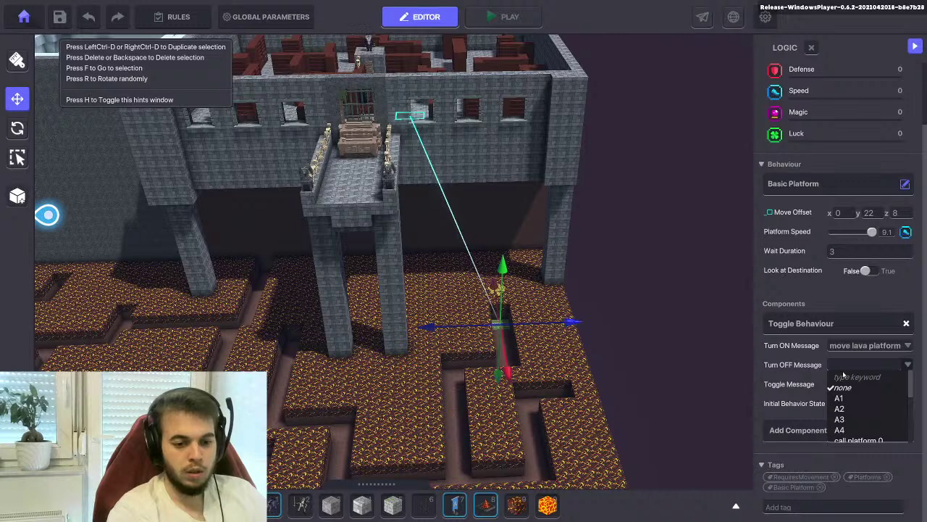
type("s")
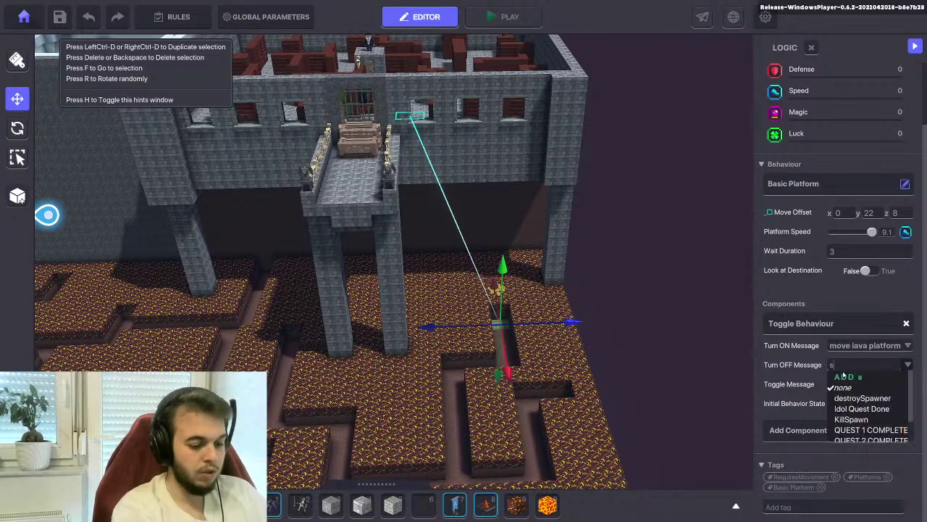
type("top")
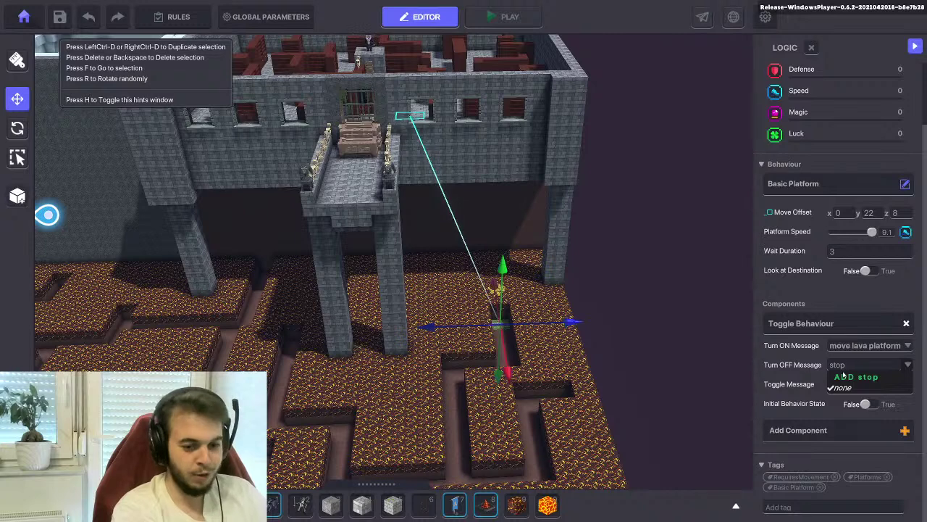
type(" lava platform")
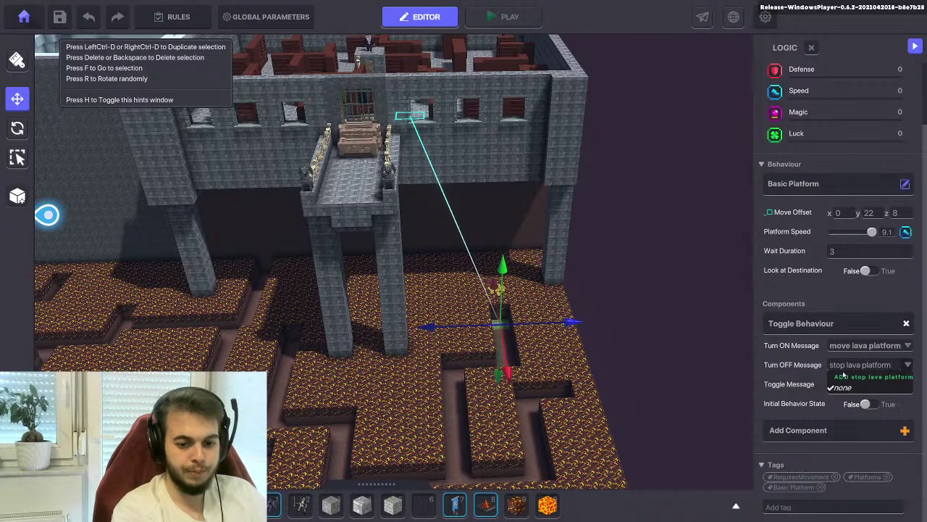
left_click(853, 376)
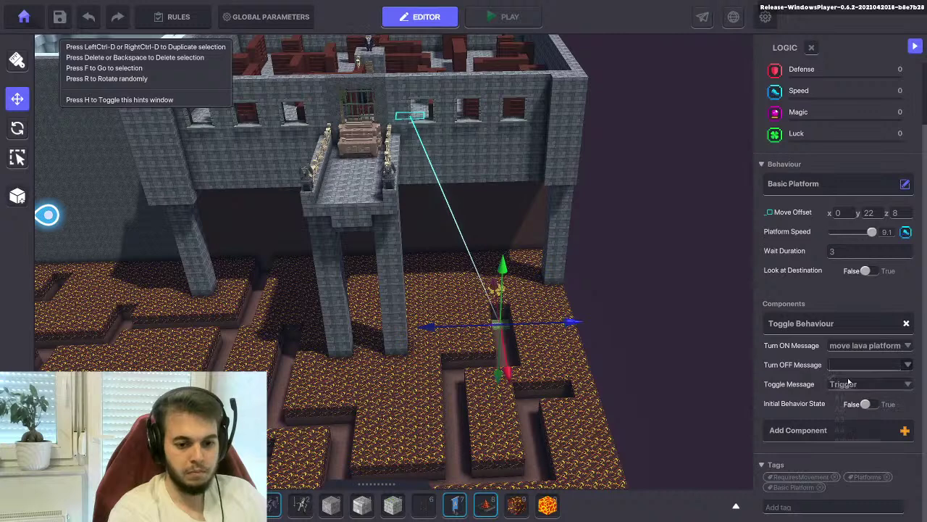
left_click(844, 386)
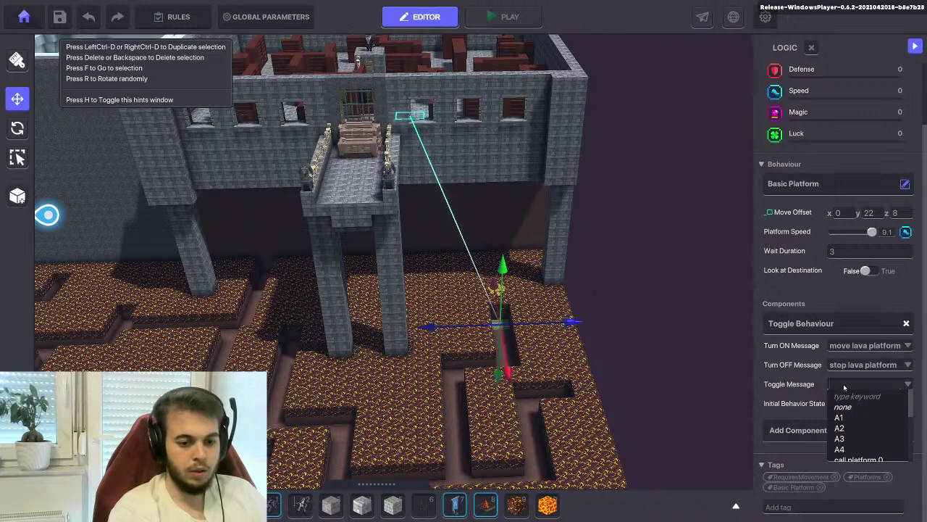
type("togglel")
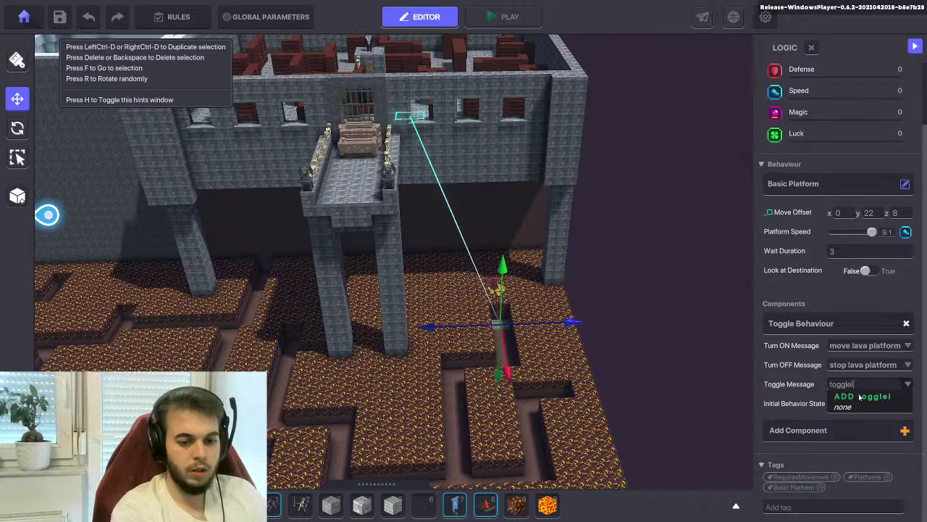
left_click(844, 408)
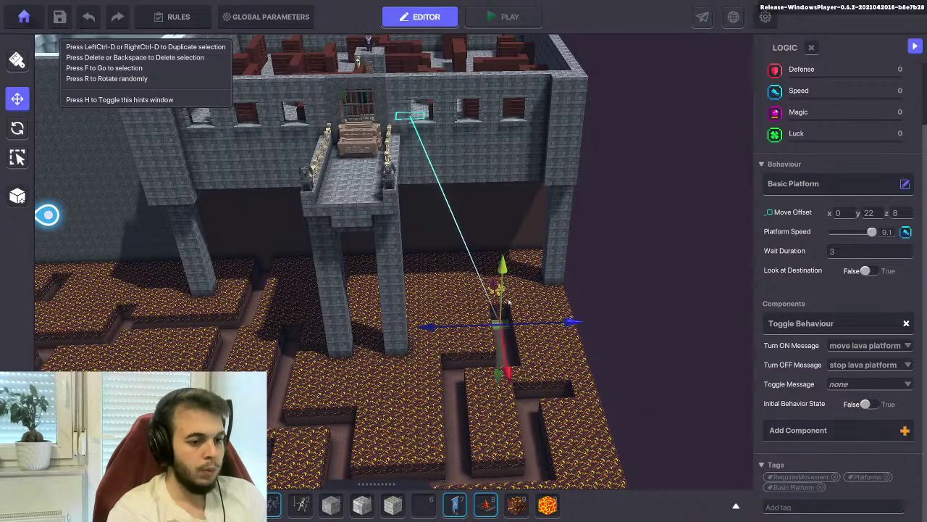
scroll(500, 301, "up", 3)
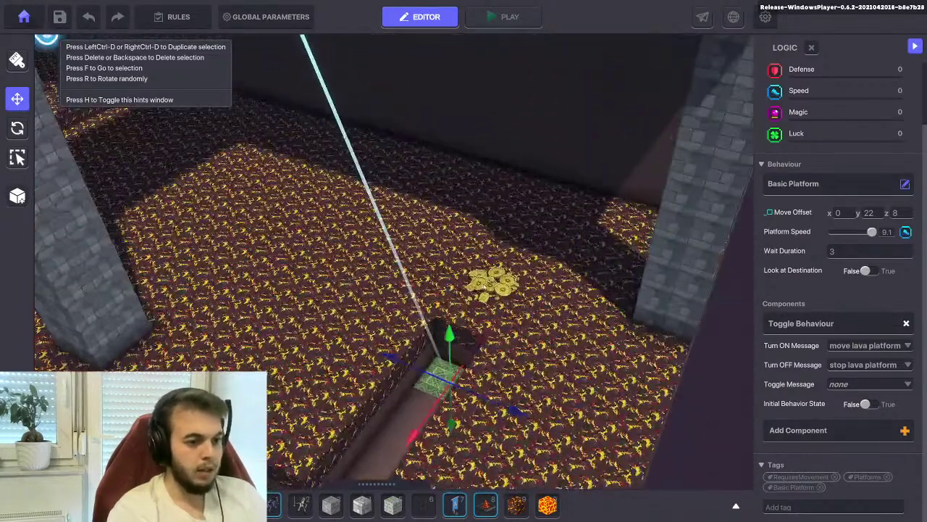
Select the gold coin pile, close the behaviour list unchanged, and open Add Component
left_click(494, 281)
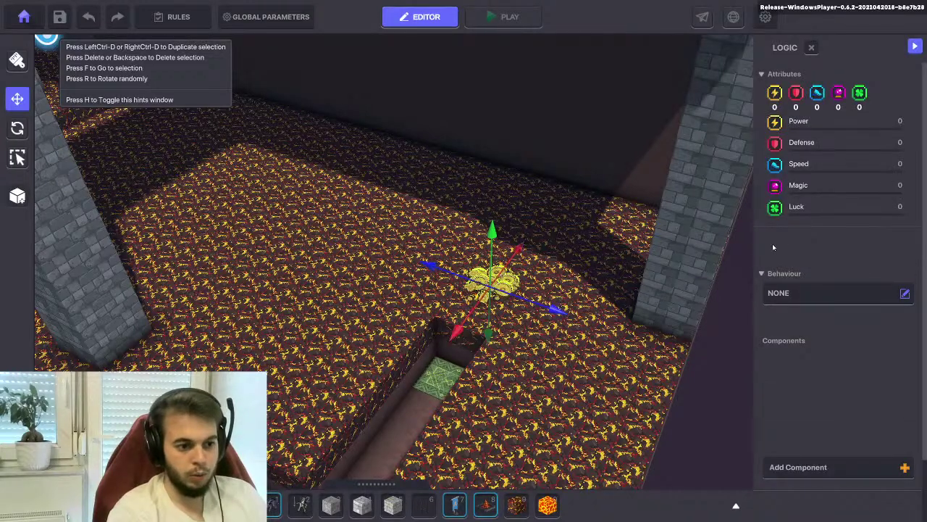
scroll(792, 237, "down", 1)
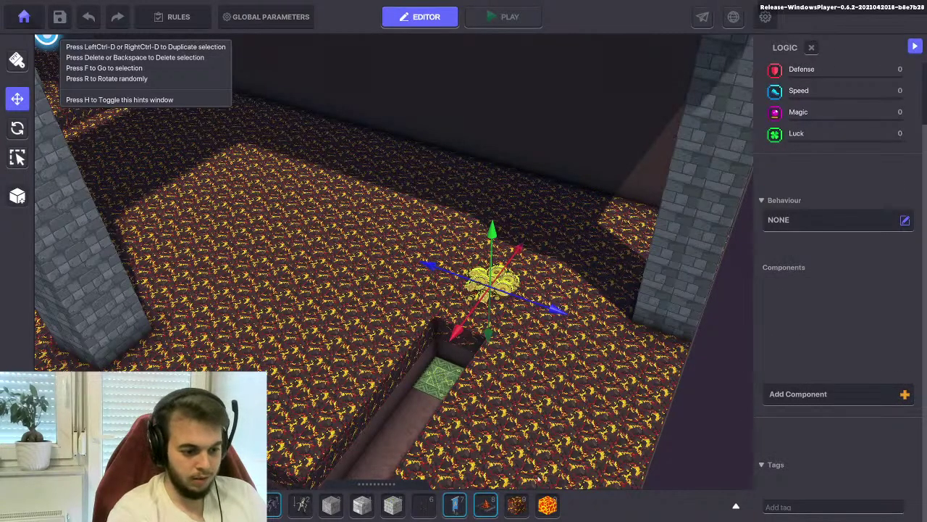
left_click(779, 220)
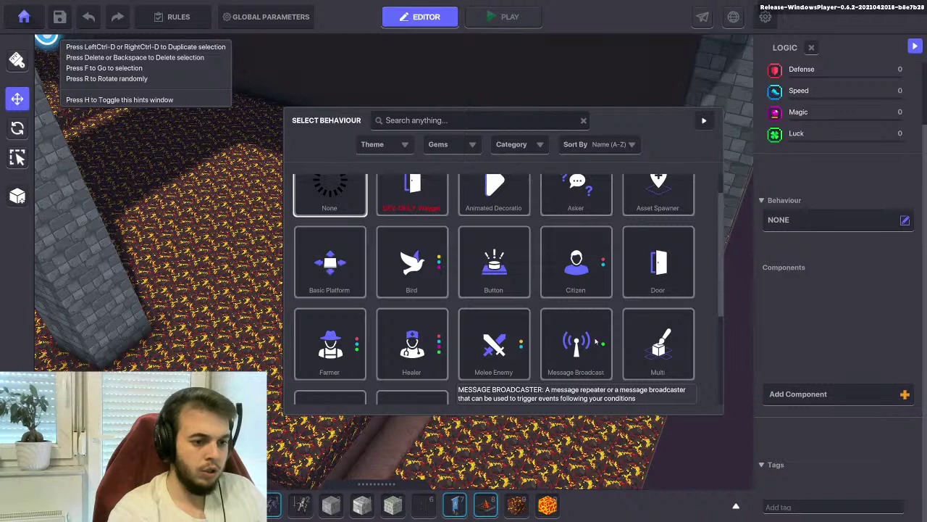
scroll(496, 360, "down", 5)
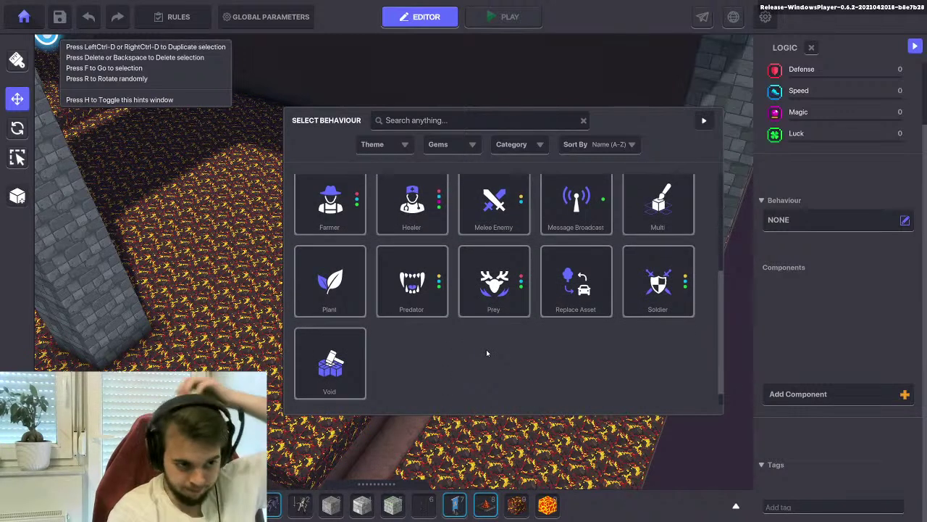
scroll(488, 343, "up", 2)
scroll(488, 343, "up", 4)
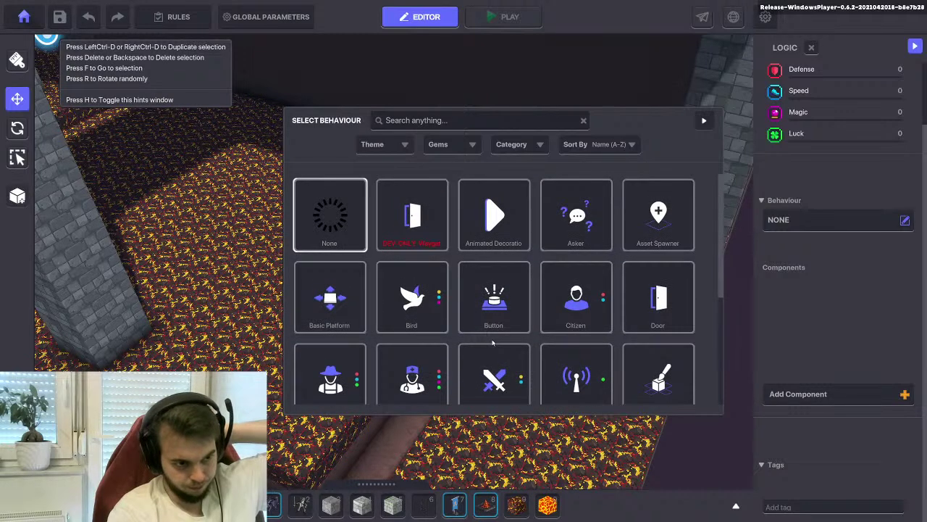
left_click(704, 122)
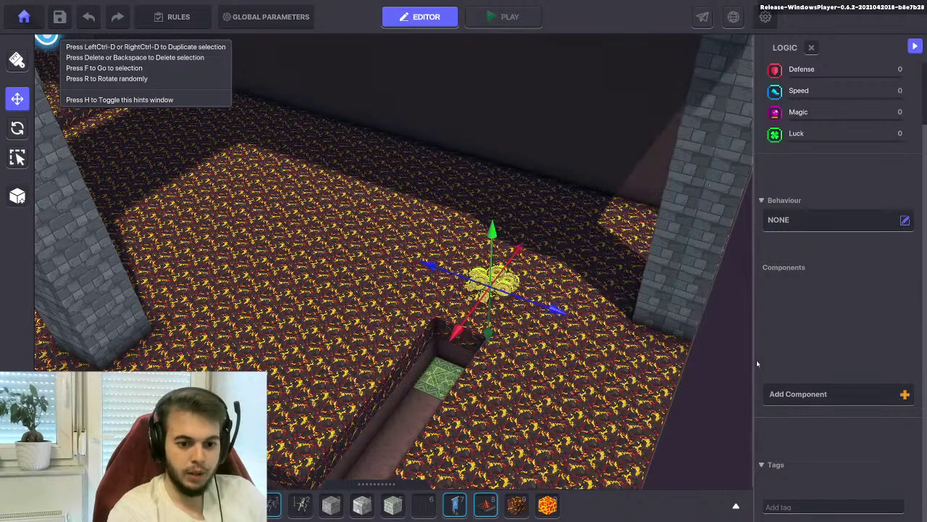
left_click(792, 397)
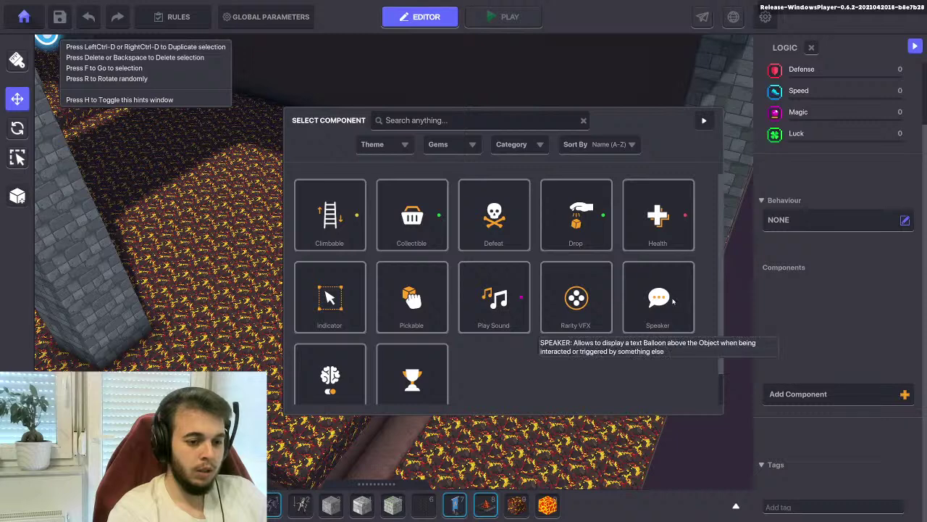
Add a Speaker to the coin pile that displays via DetectEntity and adjust its detection range
left_click(660, 301)
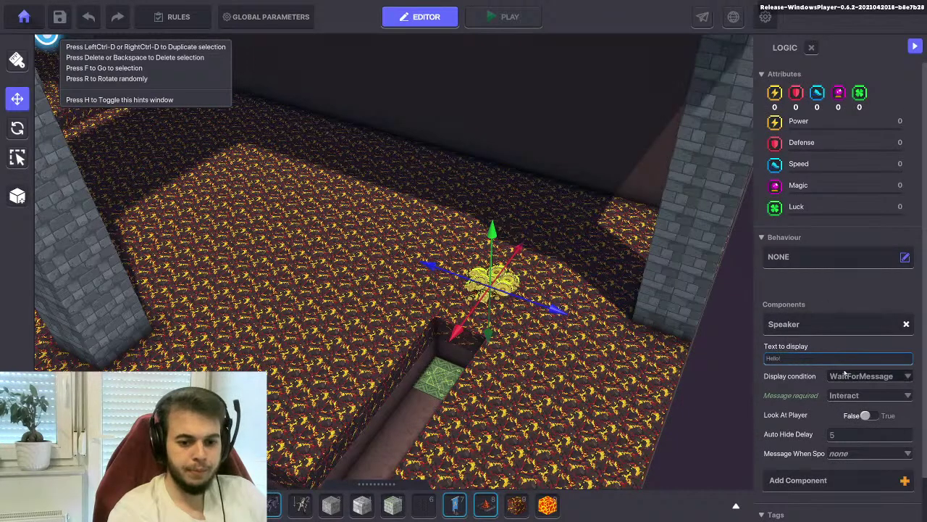
scroll(845, 377, "down", 2)
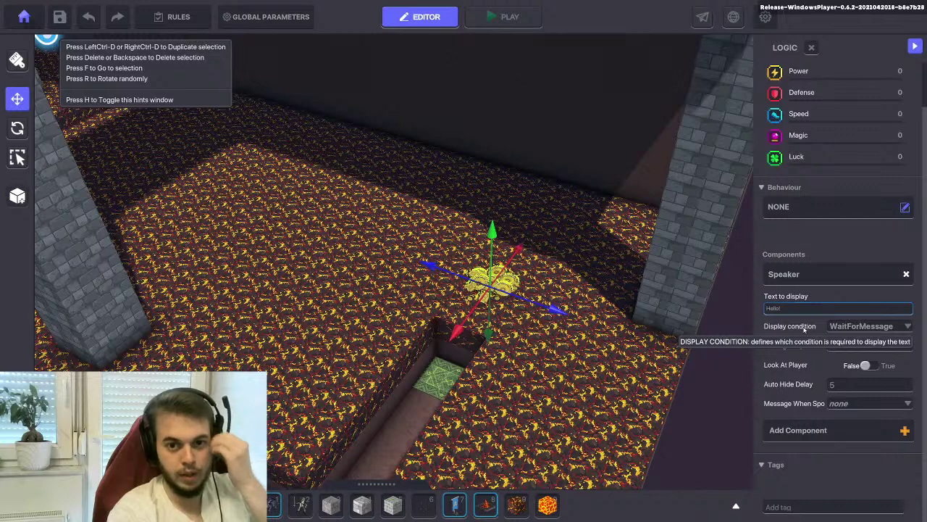
left_click(846, 327)
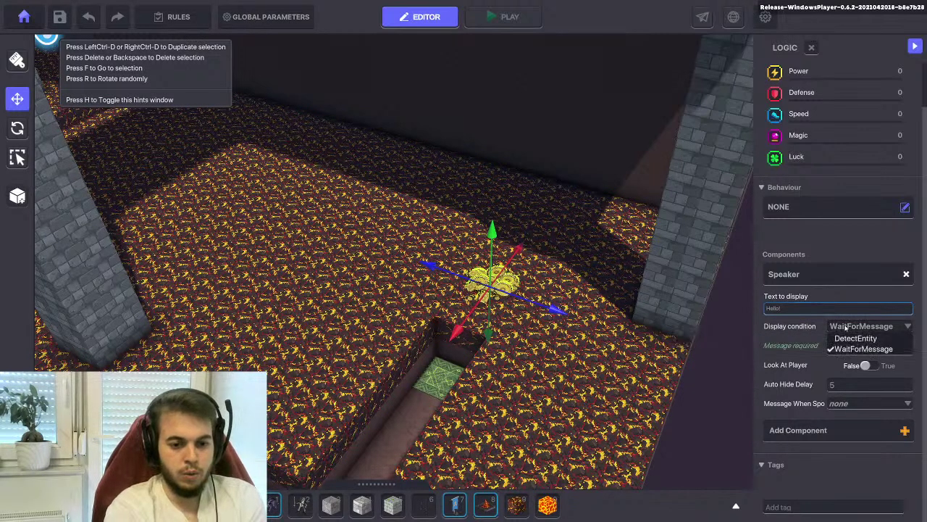
left_click(854, 338)
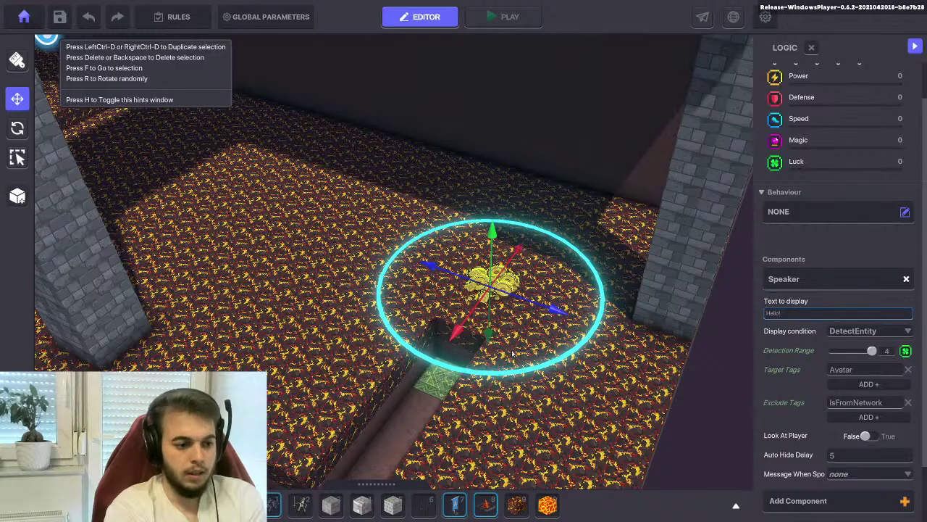
middle_click_drag(516, 349, 355, 384)
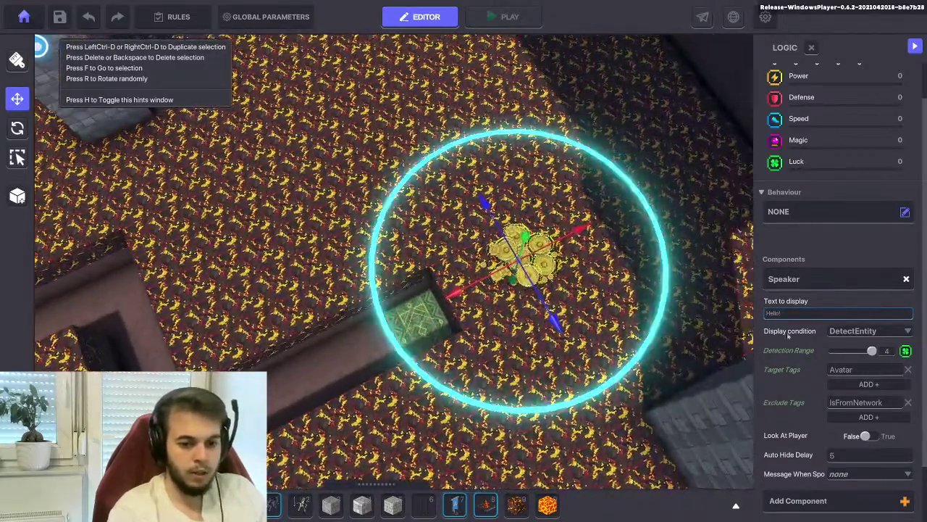
mouse_move(871, 350)
left_mouse_down()
mouse_move(863, 352)
mouse_move(872, 351)
left_mouse_up()
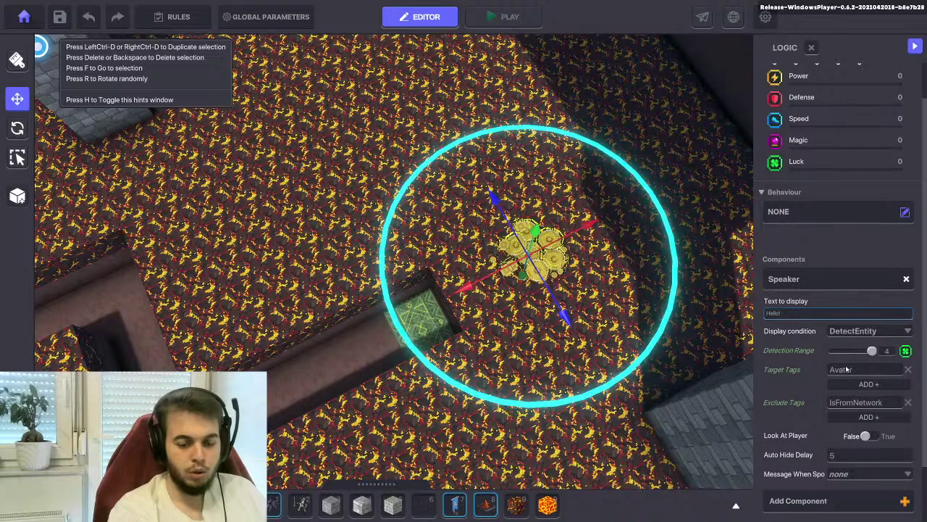
scroll(846, 369, "down", 2)
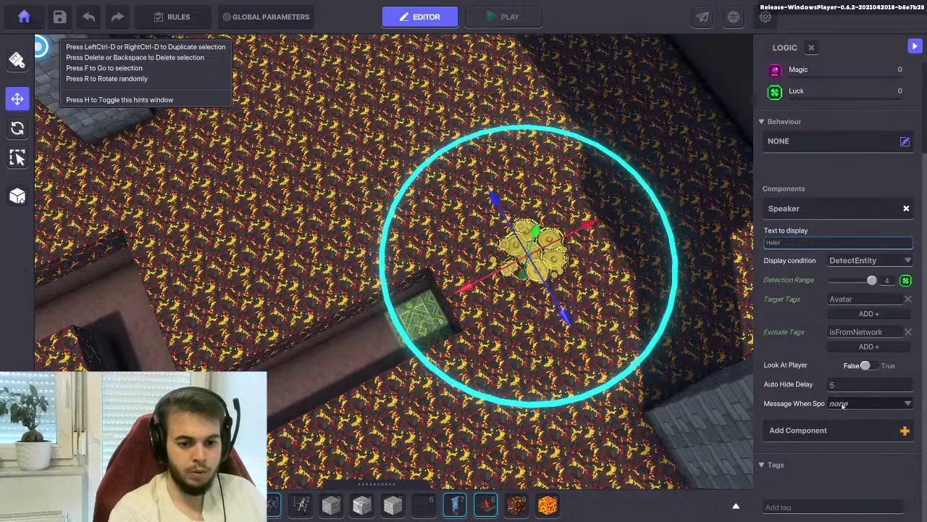
Set the Speaker's Message When Spoken to 'move lava platform'
left_click(843, 404)
scroll(847, 412, "down", 6)
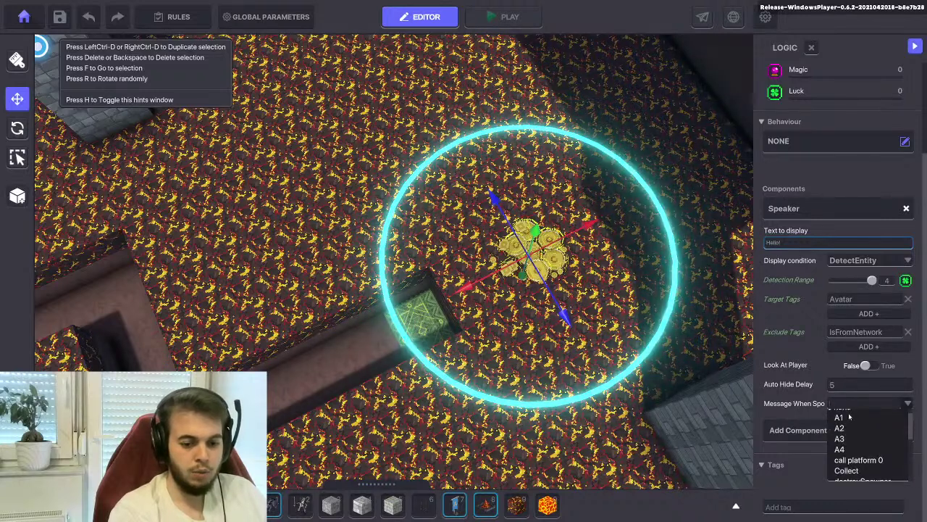
scroll(851, 413, "down", 3)
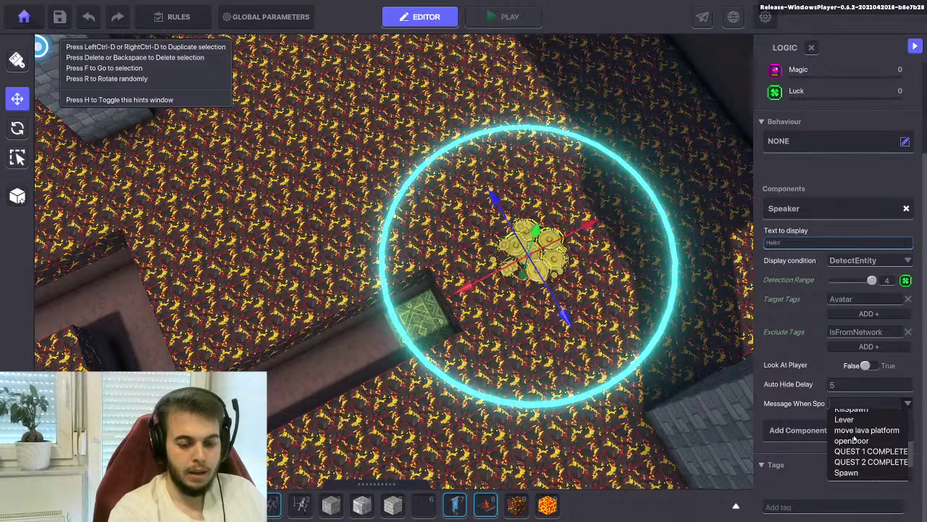
left_click(854, 430)
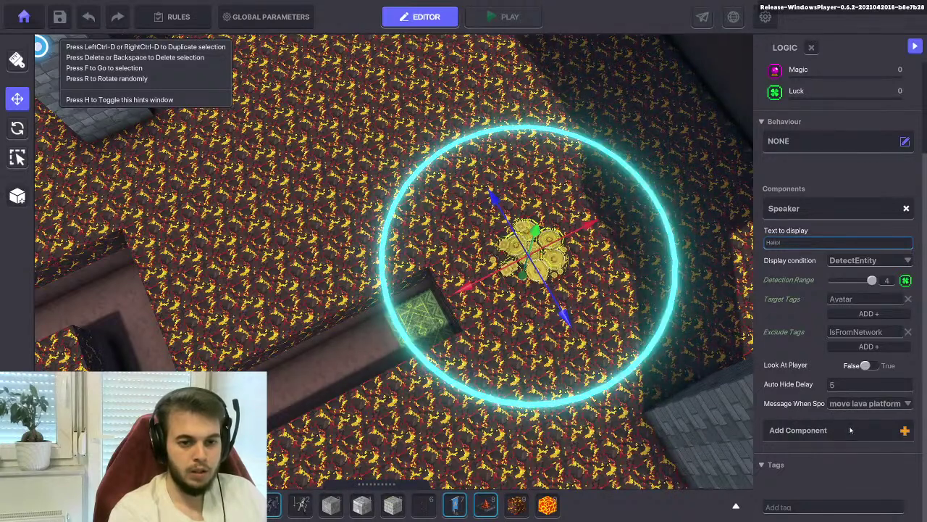
scroll(851, 430, "up", 3)
scroll(848, 417, "down", 3)
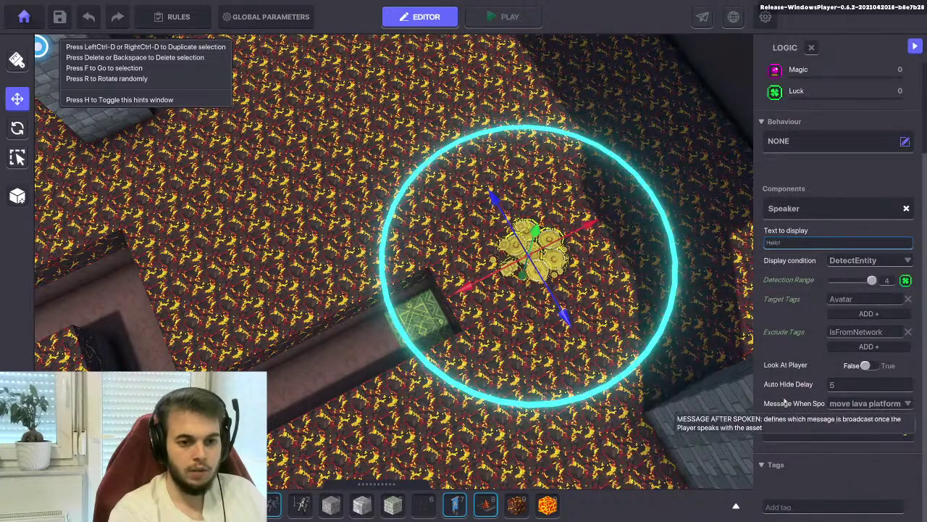
left_click(787, 142)
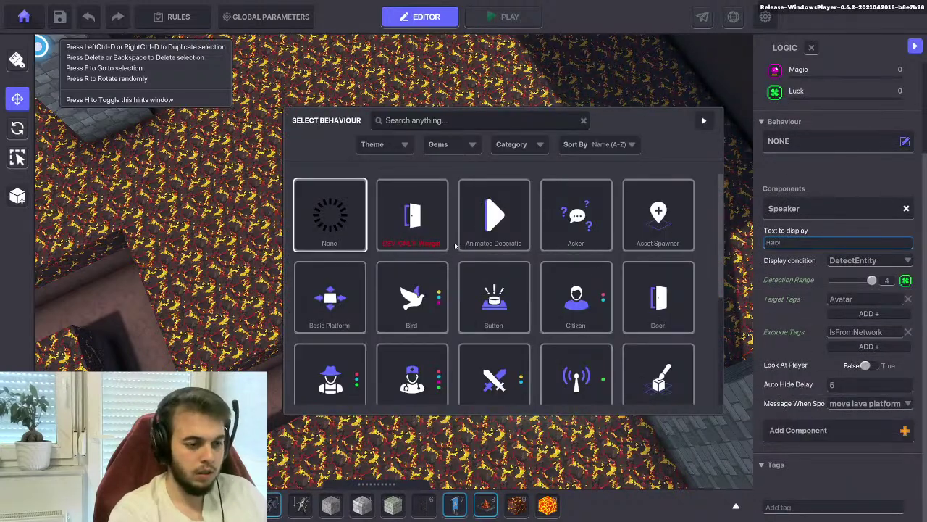
Give the coin pile the Message Broadcaster behaviour with Visible set to False
scroll(577, 362, "down", 1)
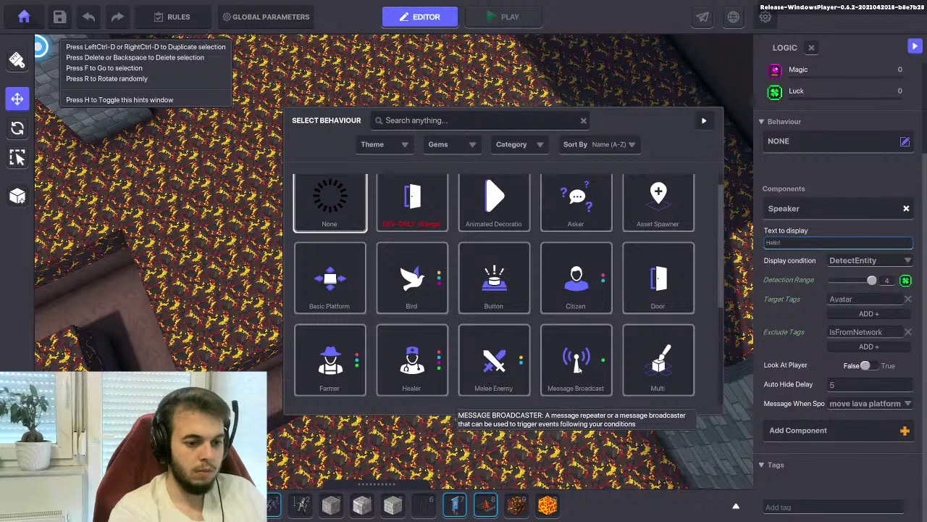
left_click(576, 362)
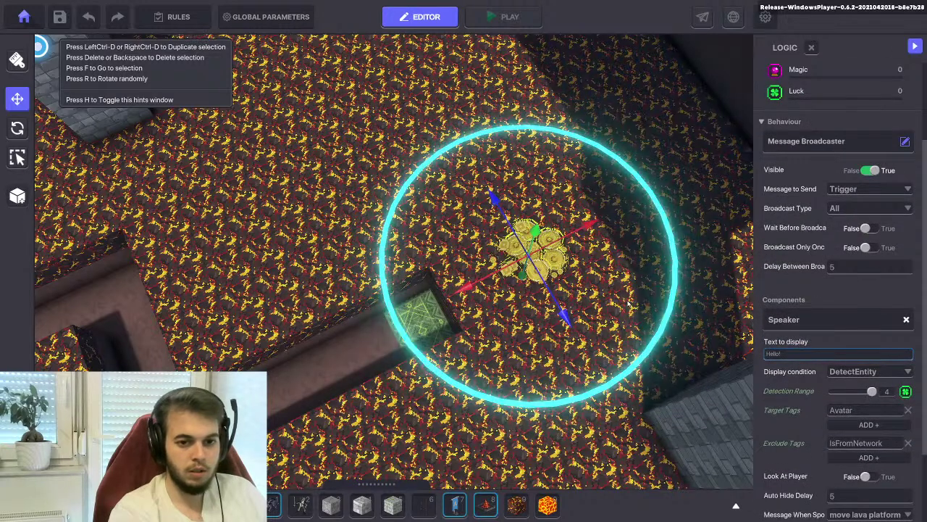
left_click(869, 170)
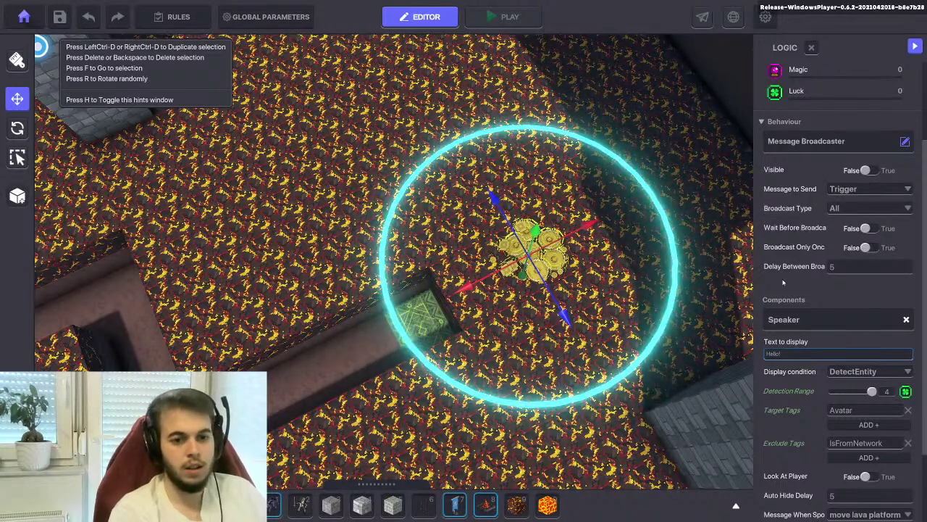
Save the game and confirm the Saved dialog
left_click(59, 16)
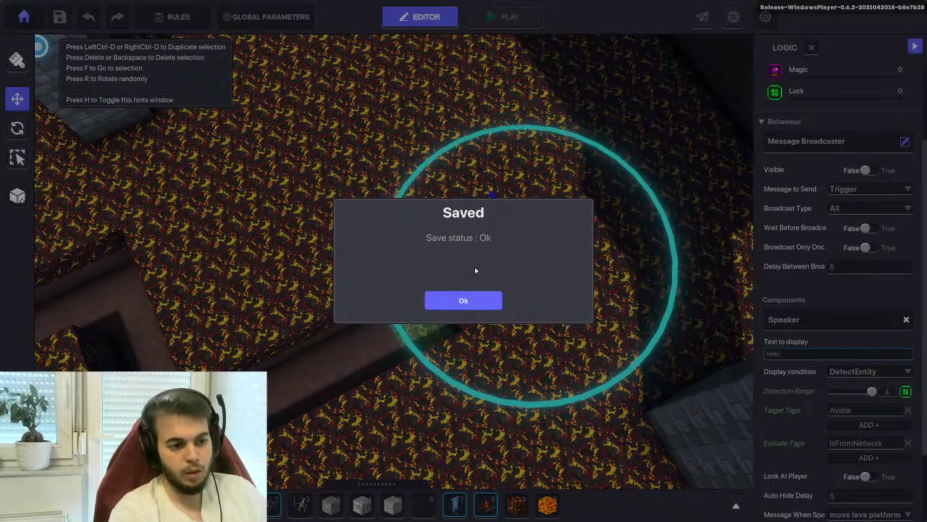
left_click(472, 296)
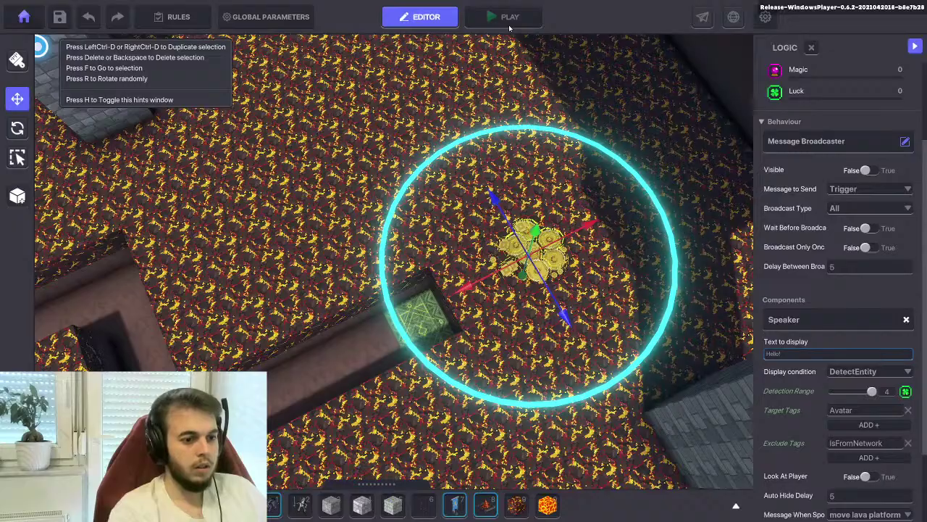
left_click(510, 19)
Walk the avatar through the lava maze and trench onto the green carpet
key("w")
key("w")
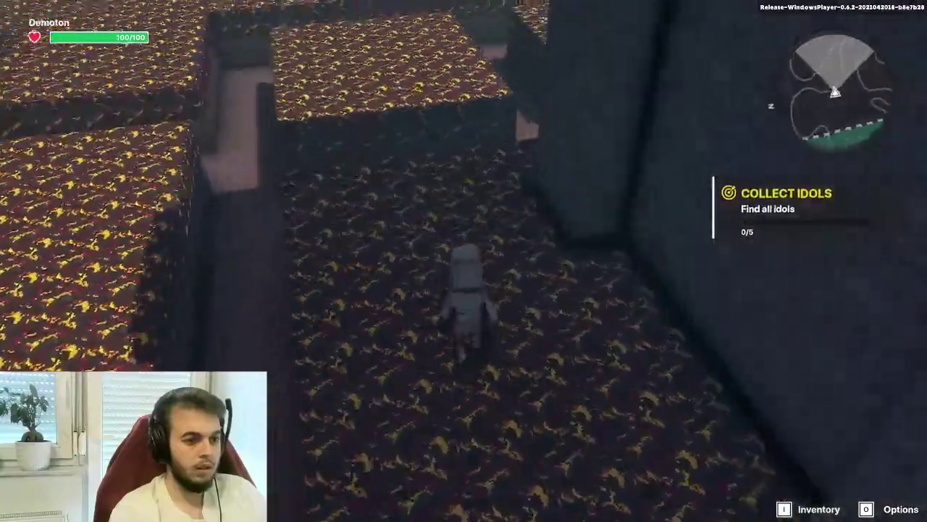
key("w")
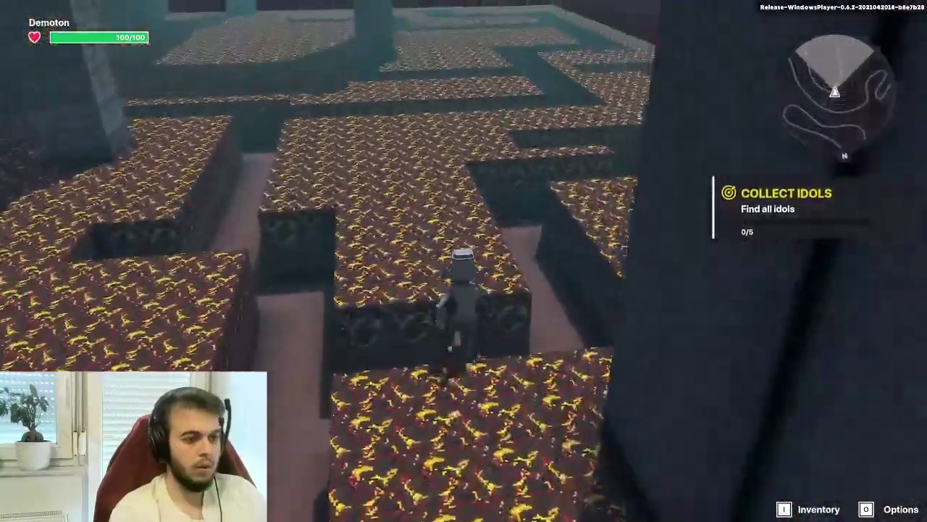
key("w")
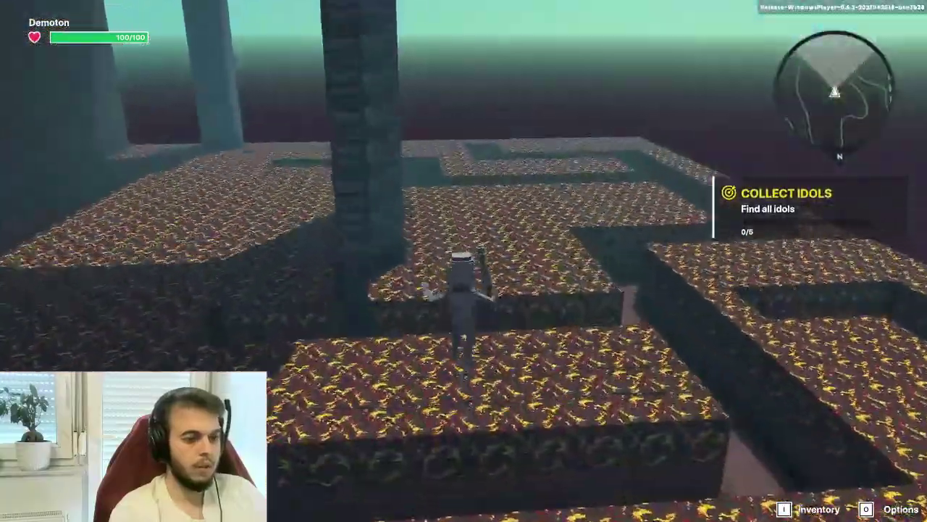
key("w")
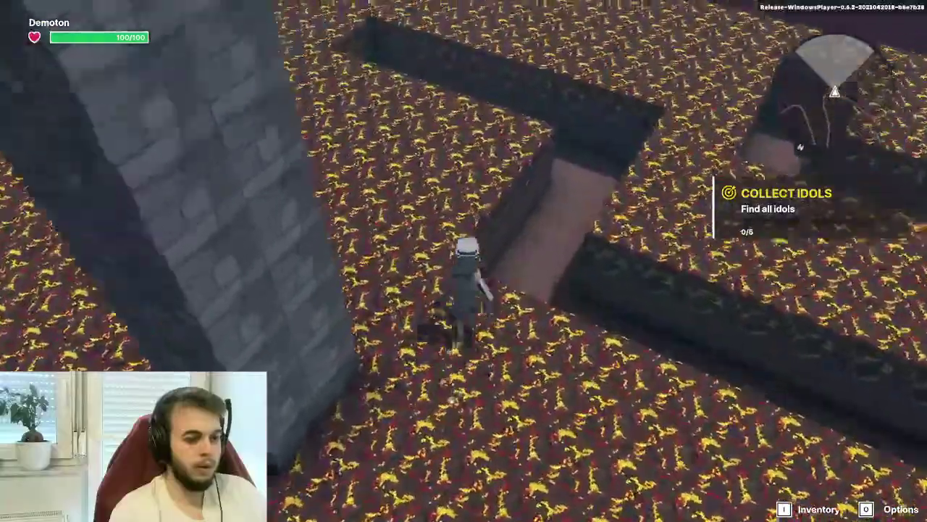
key("w")
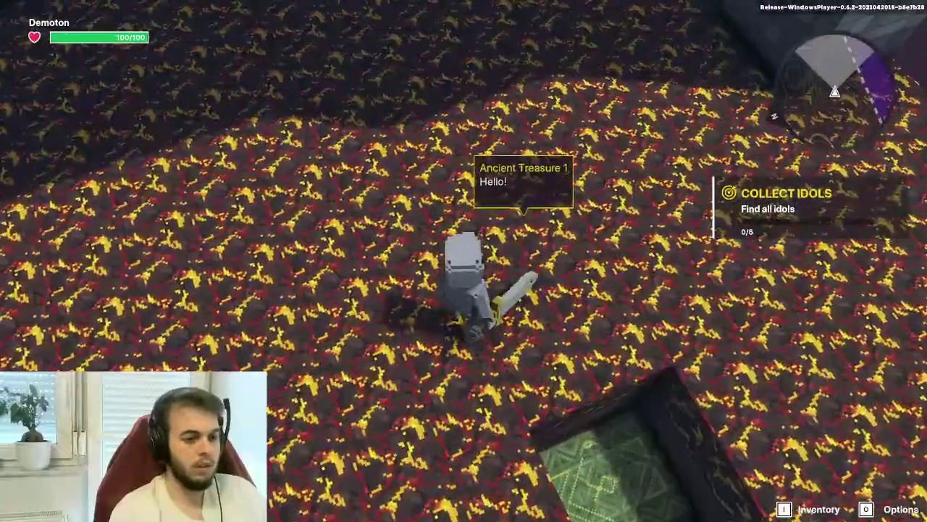
key("w")
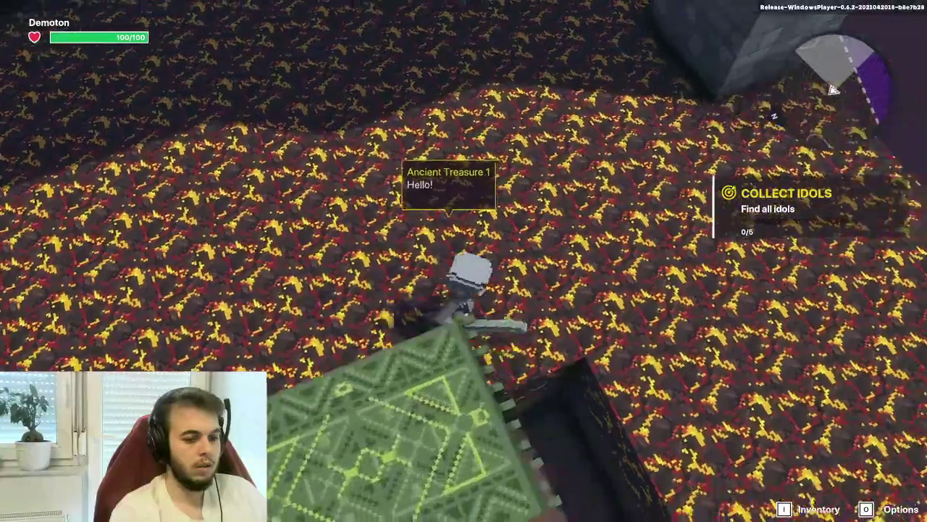
key("w")
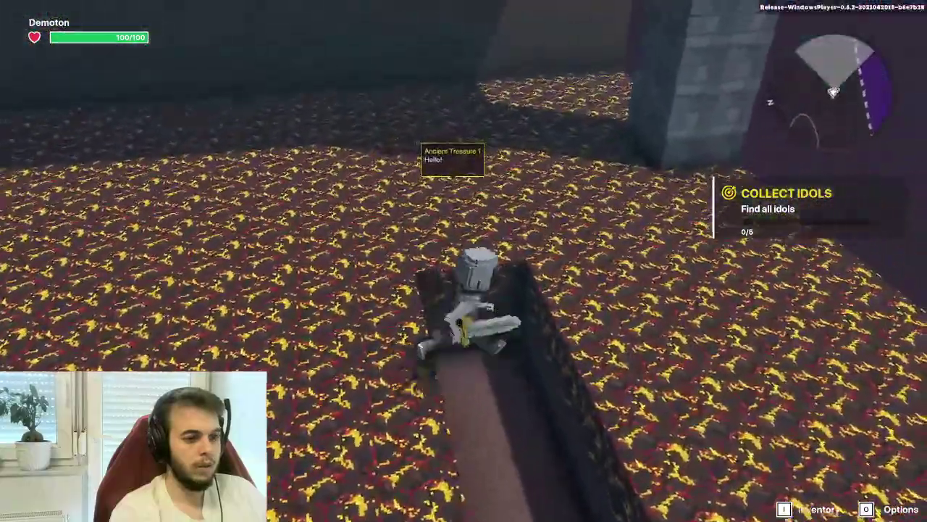
key("w")
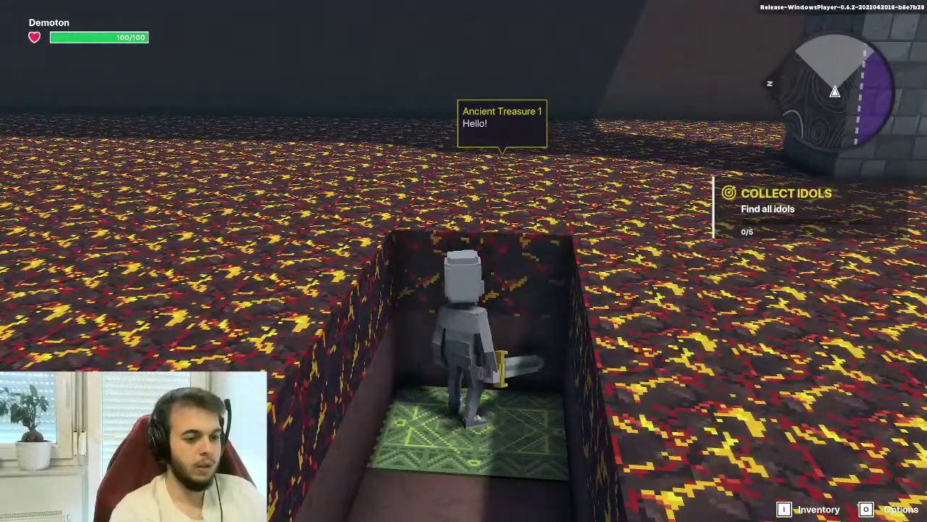
key("w")
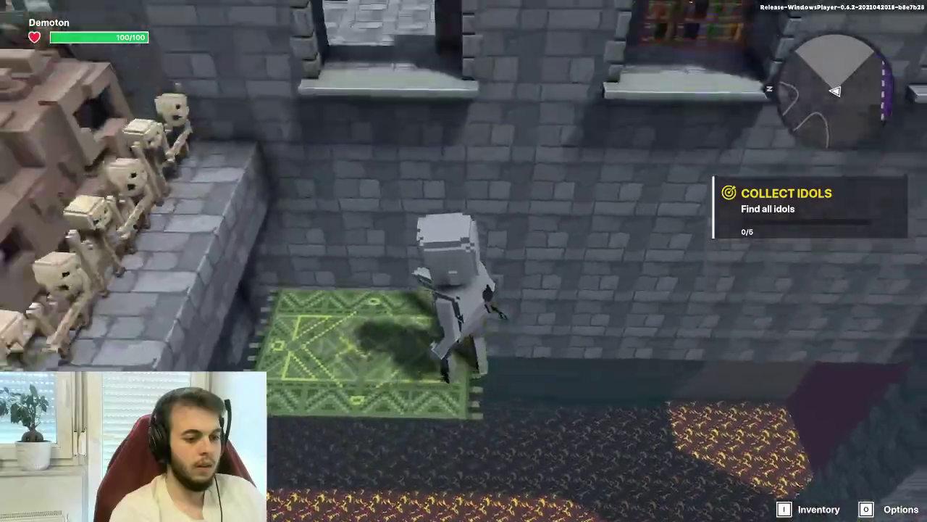
key("s")
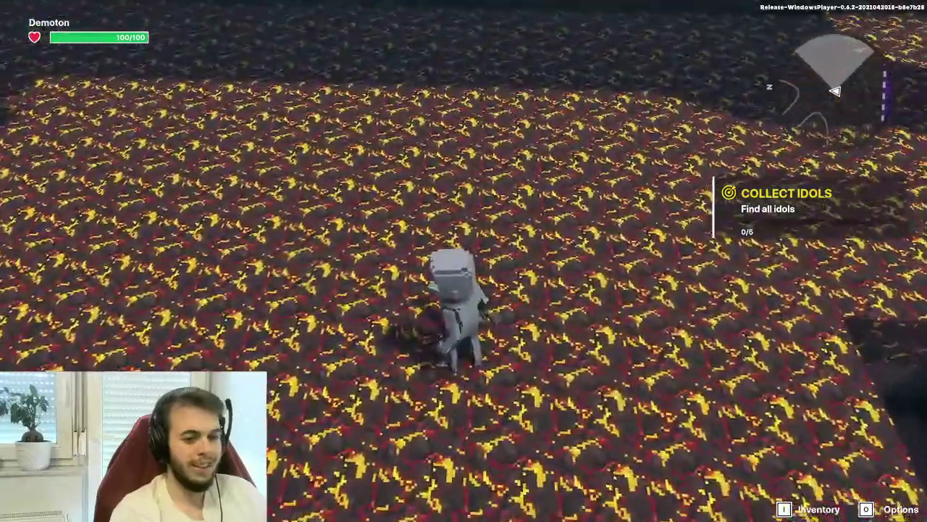
key("s")
key("w")
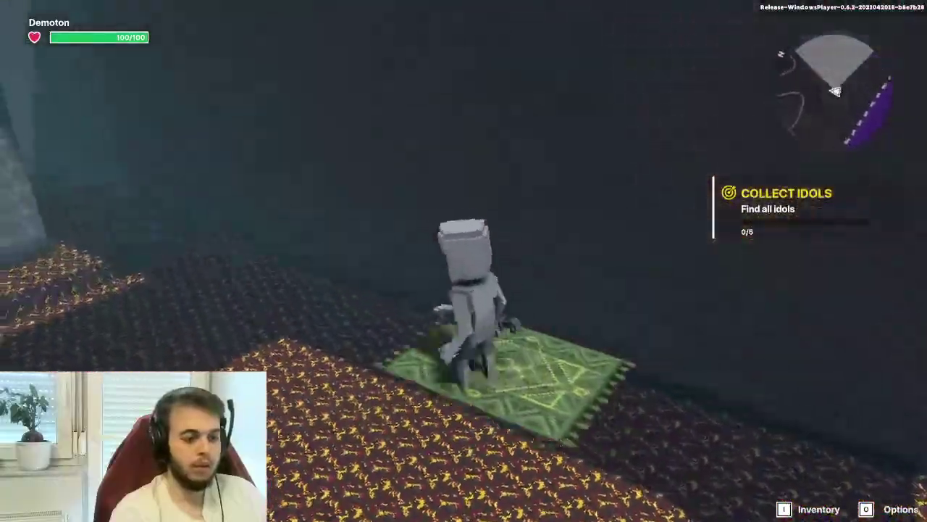
Walk up the altar steps through the Metal Gate, then exit Play mode to the editor
key("d")
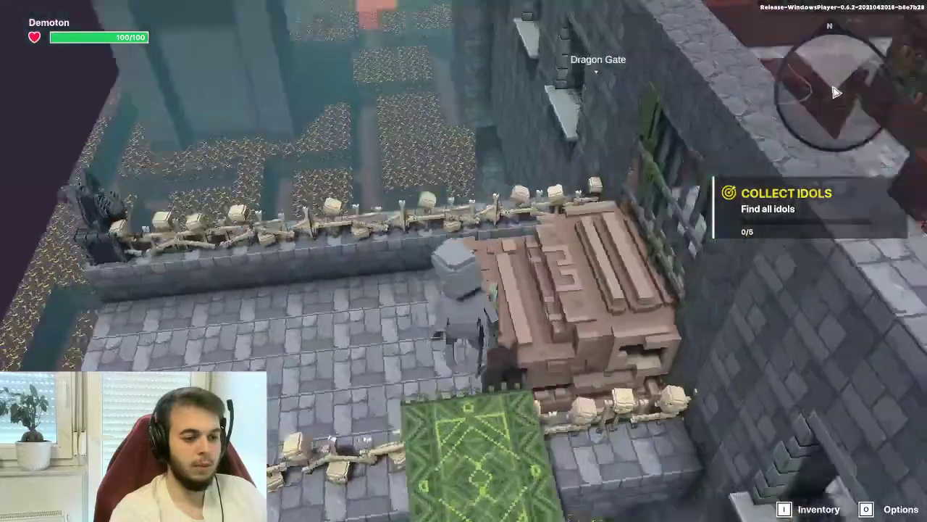
key("w")
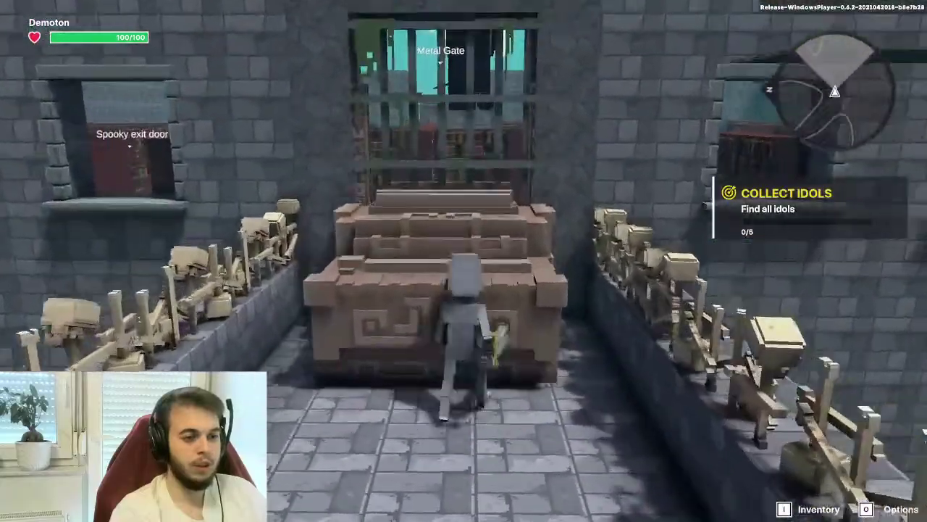
key("w")
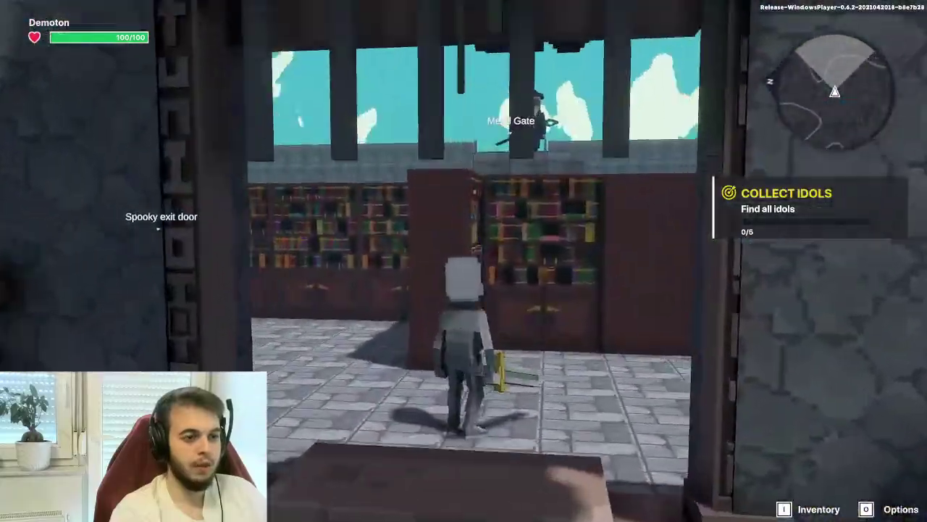
key("a")
key("w")
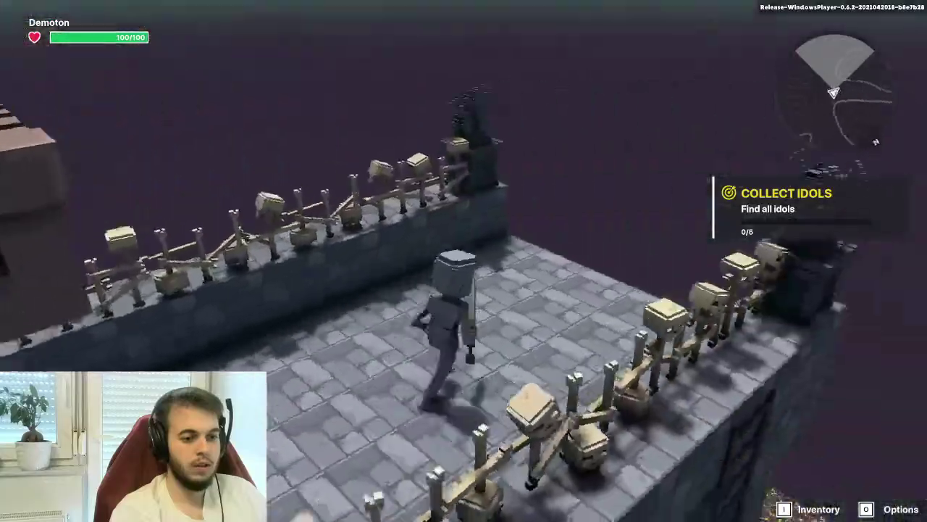
key("Escape")
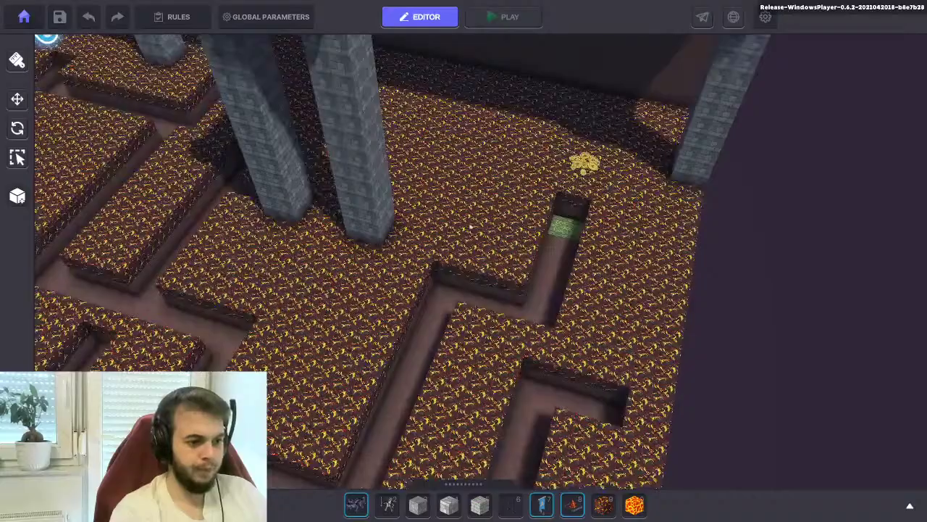
Select the gold-coin treasure and rename it to 'Flying carpet control'
scroll(550, 199, "up", 2)
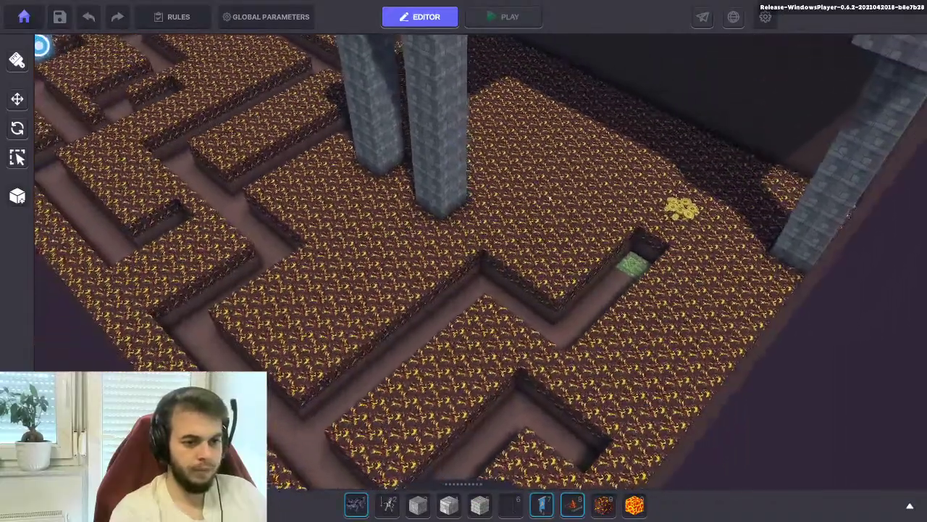
left_click(681, 206)
scroll(825, 259, "down", 5)
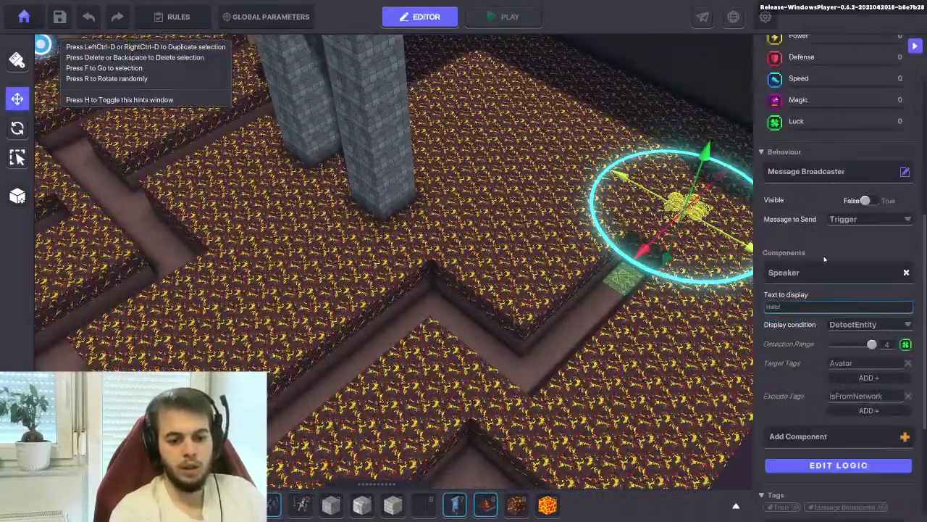
scroll(824, 259, "down", 4)
scroll(808, 242, "up", 2)
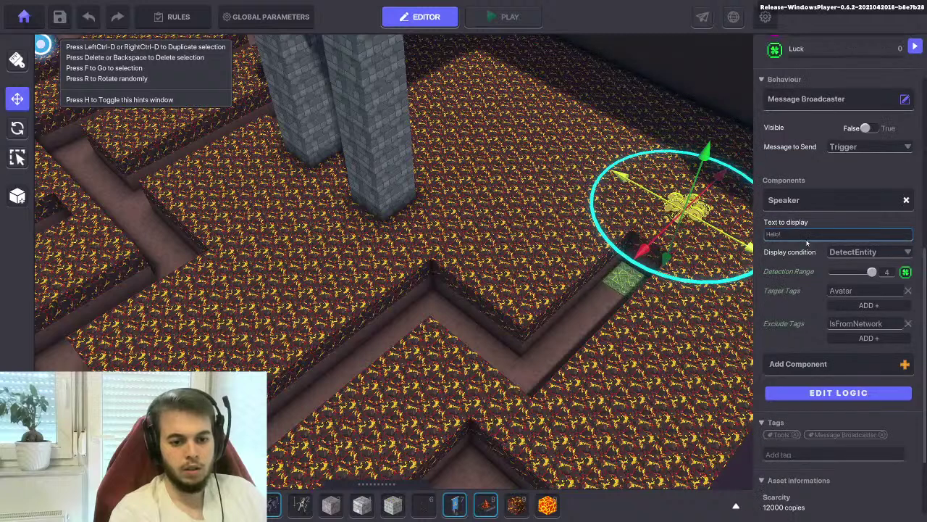
scroll(792, 305, "down", 2)
scroll(791, 302, "down", 1)
scroll(797, 254, "up", 13)
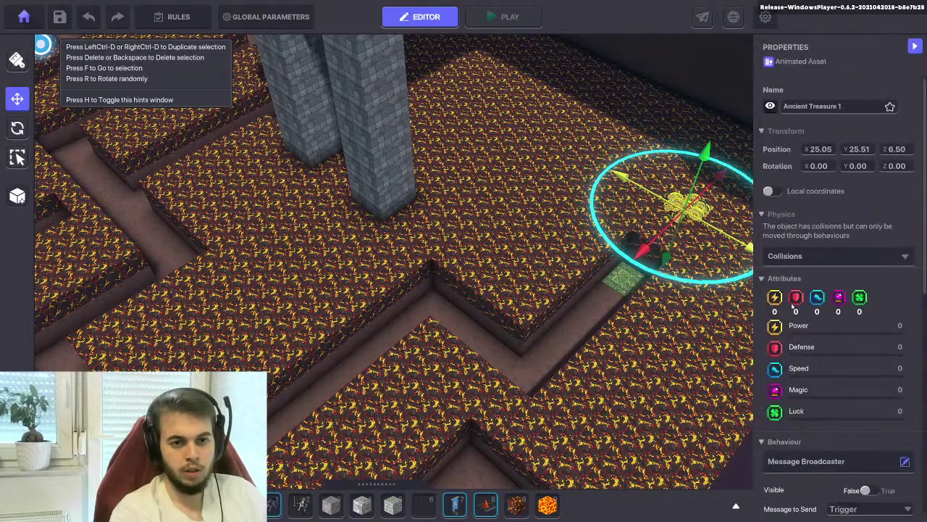
left_click(816, 106)
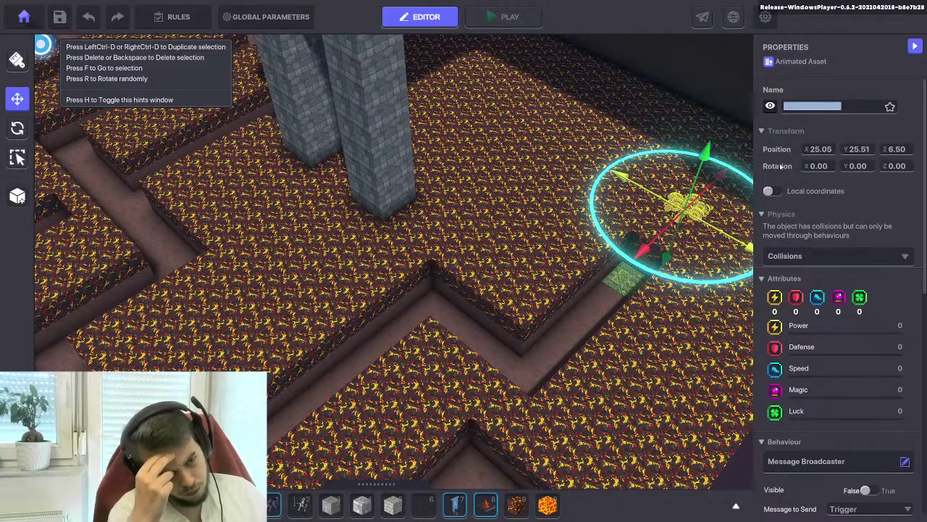
type("Flying carpet control")
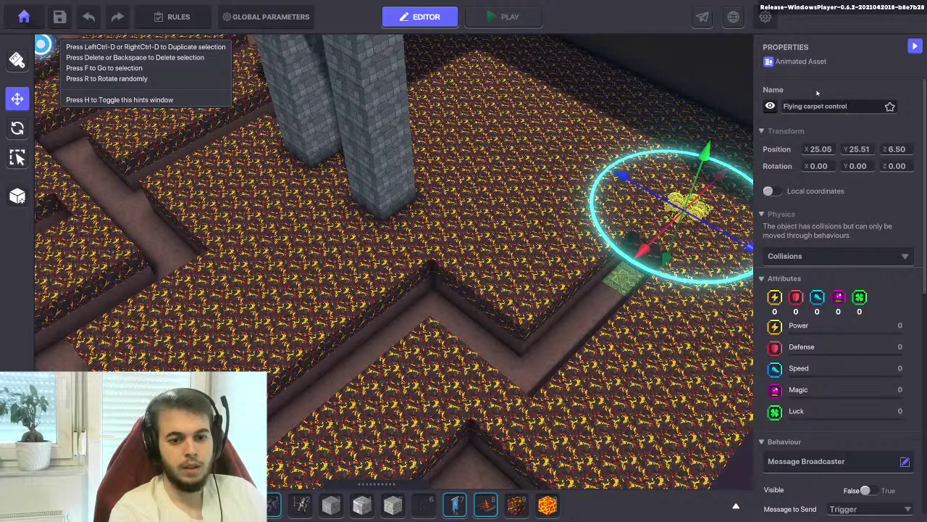
Change the treasure's Speaker text from 'Hello!' to 'We're ready for liftoff!'
scroll(819, 101, "down", 6)
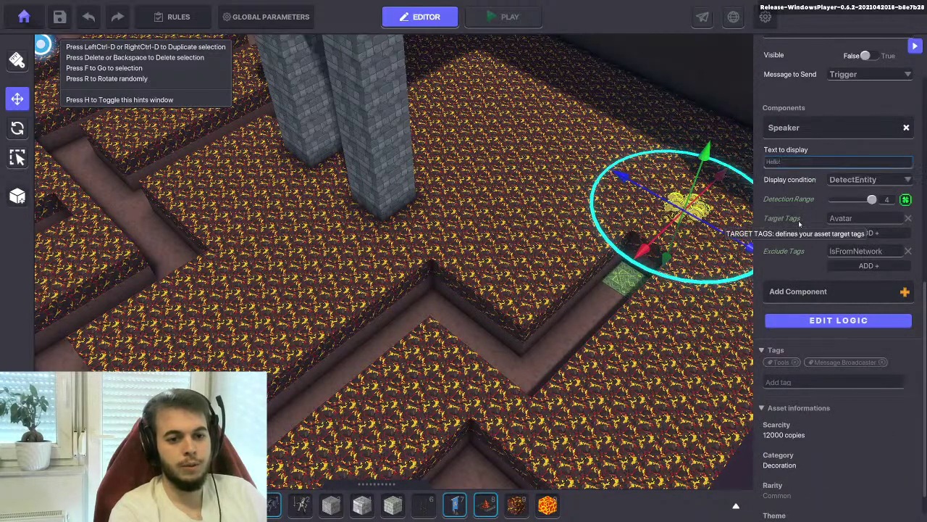
left_click(790, 163)
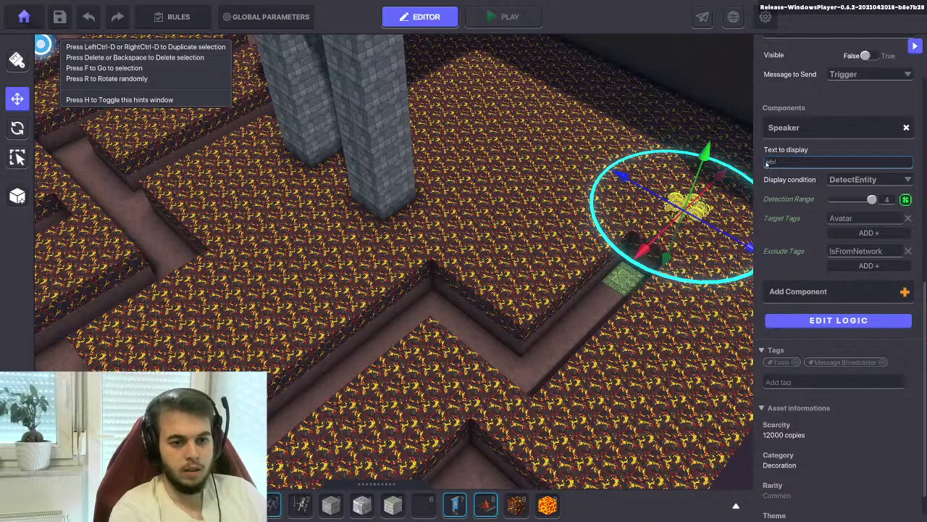
type("We're ready for liftoff")
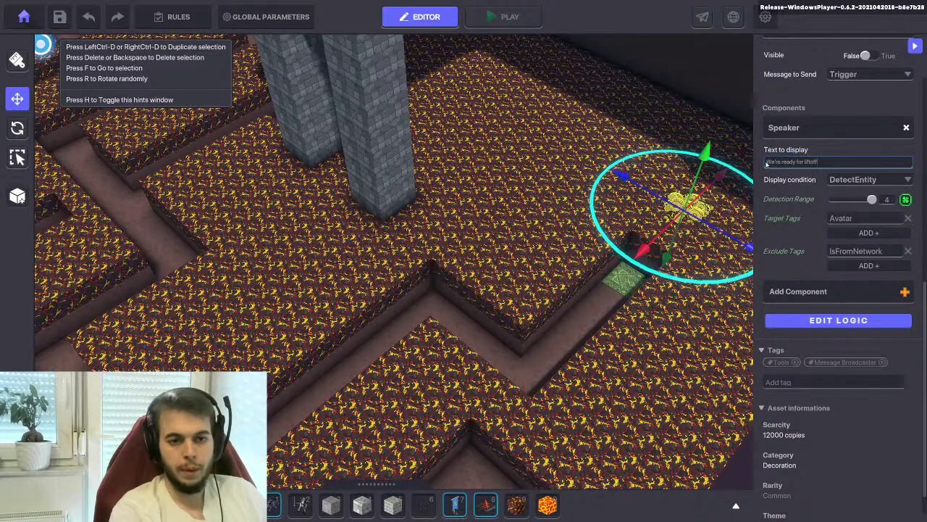
Change the green carpet platform's Wait Duration from 3 to 2
left_click(623, 160)
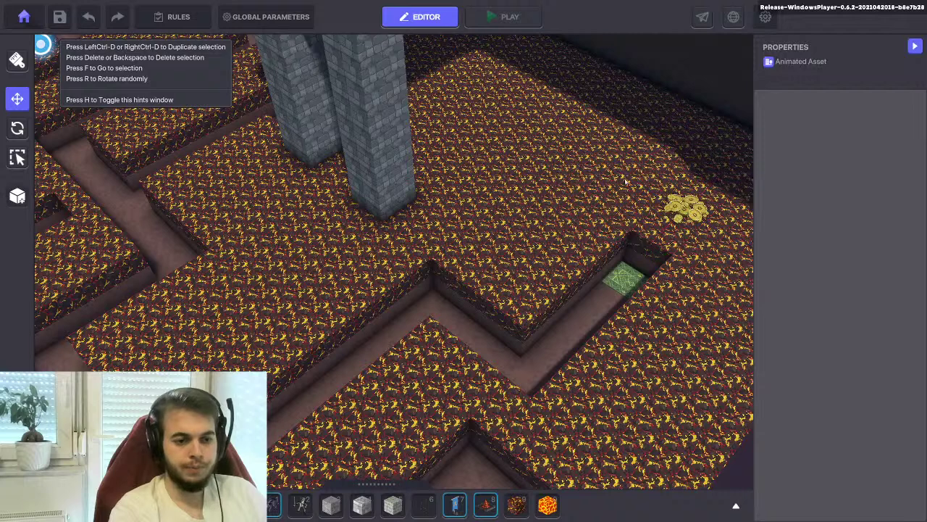
left_click(626, 273)
scroll(825, 302, "down", 6)
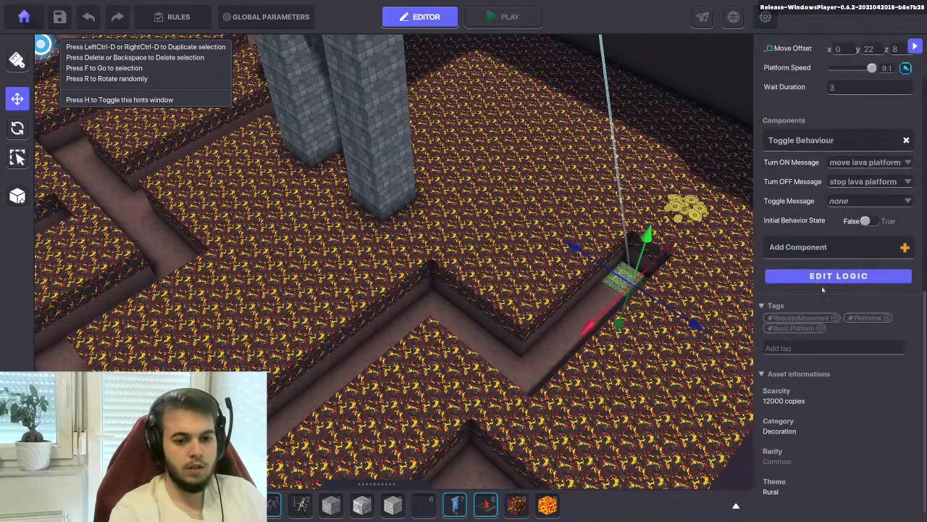
scroll(840, 232, "up", 2)
left_click(838, 166)
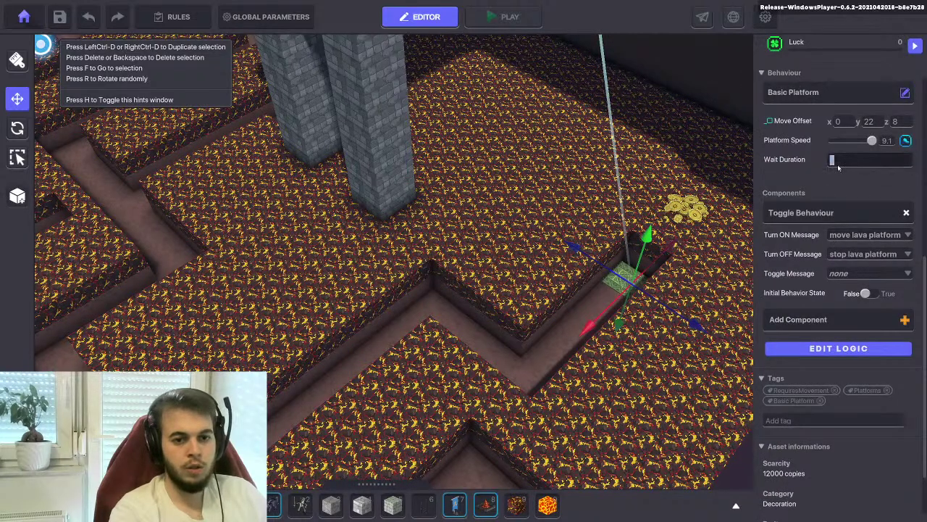
key("Return")
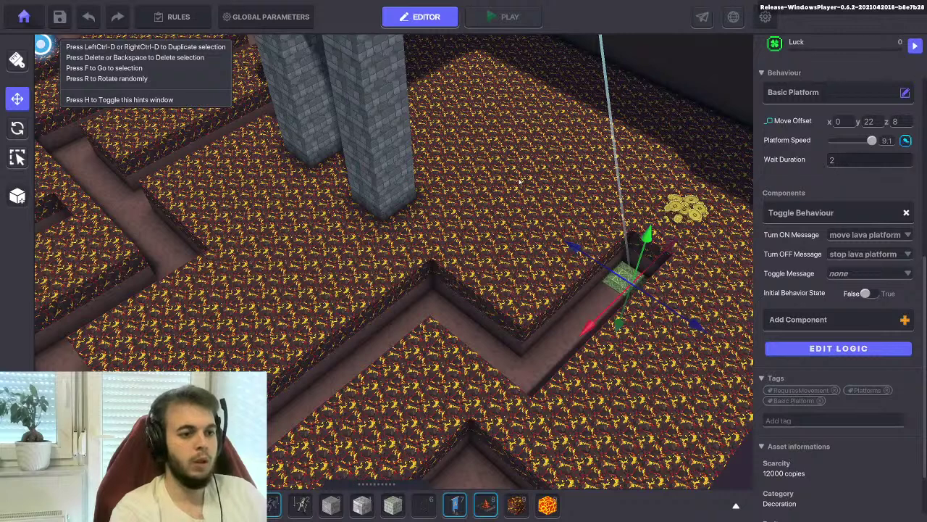
Deselect the platform and save the level with Ctrl+S
key("Escape")
key("ctrl+s")
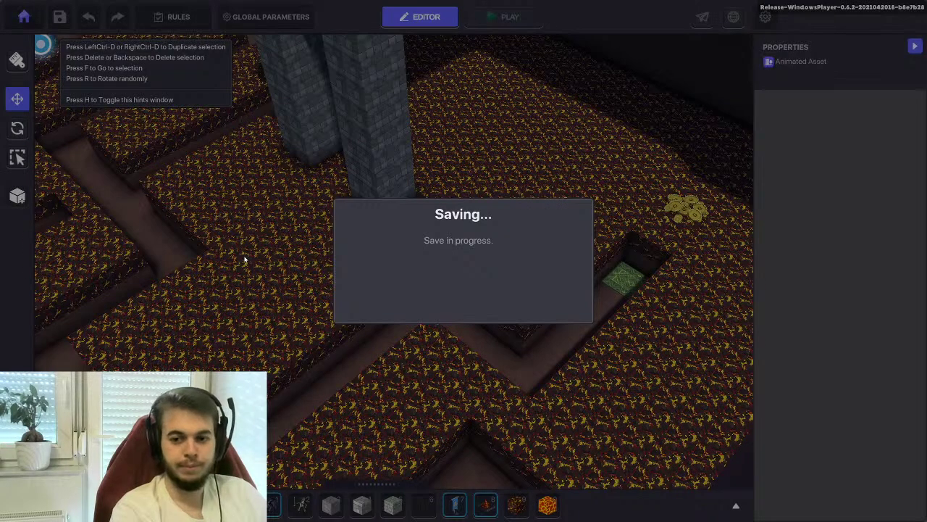
left_click(480, 304)
Playtest riding the green carpet up to the castle ledge, then return to the editor
left_click(509, 17)
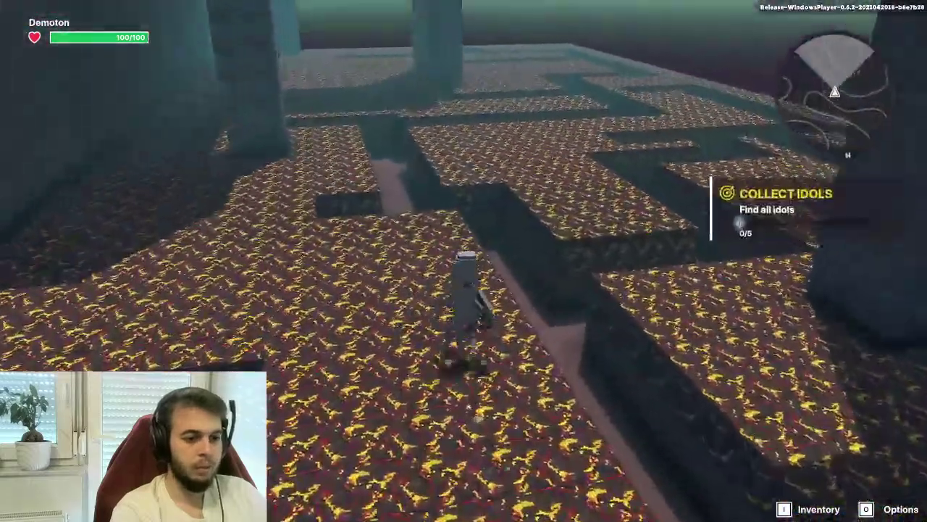
key("w")
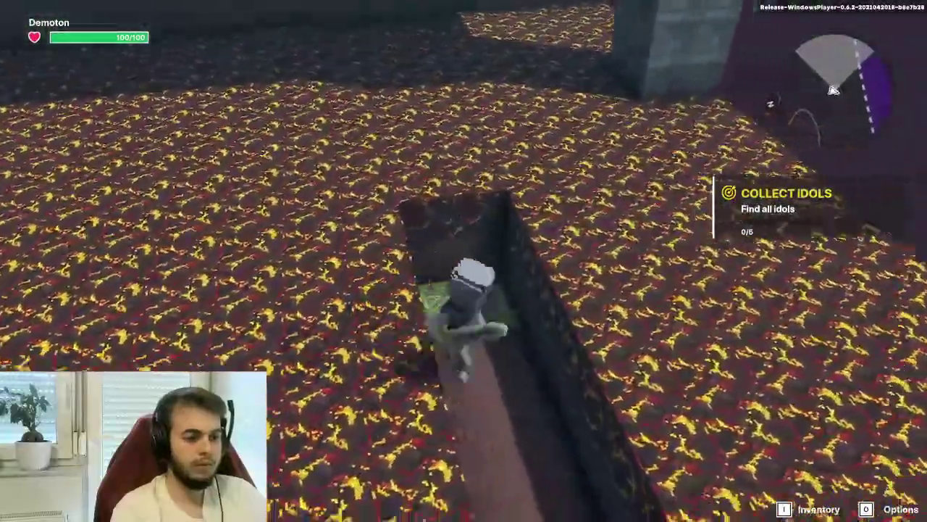
key("w")
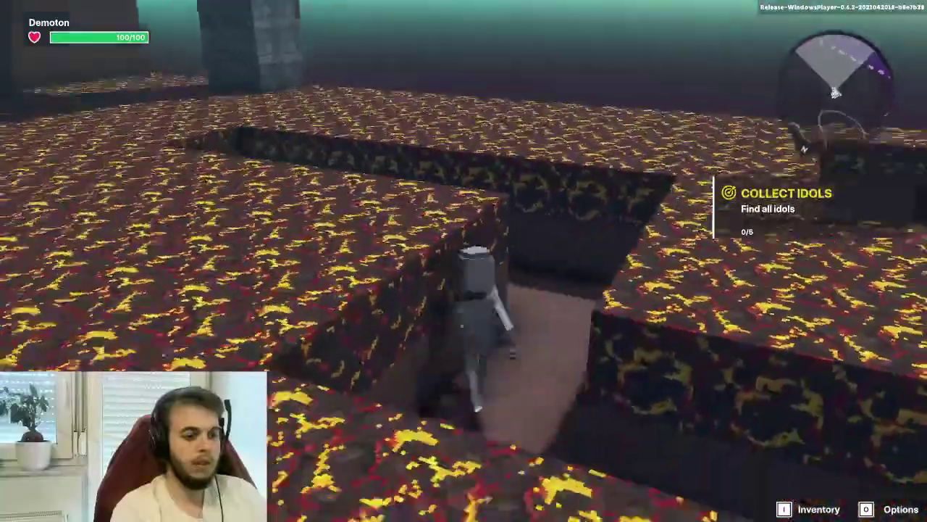
key("w")
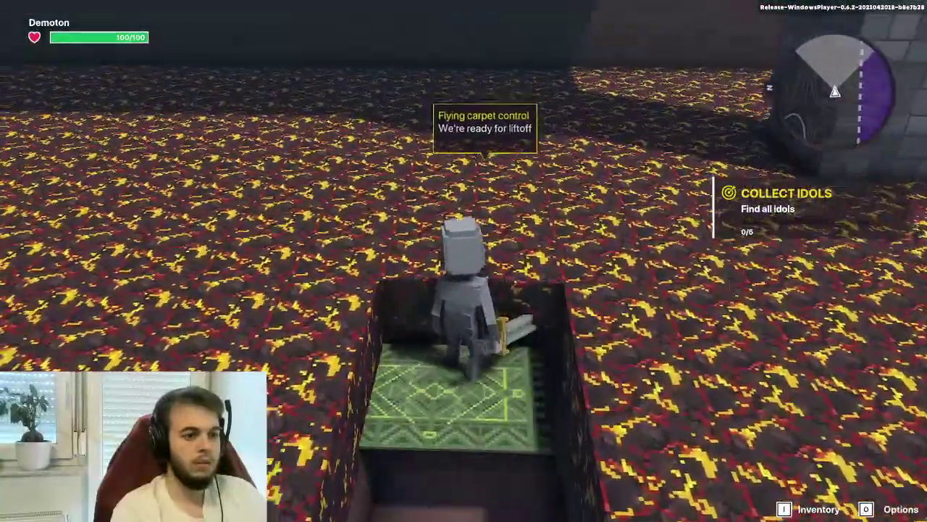
key("w")
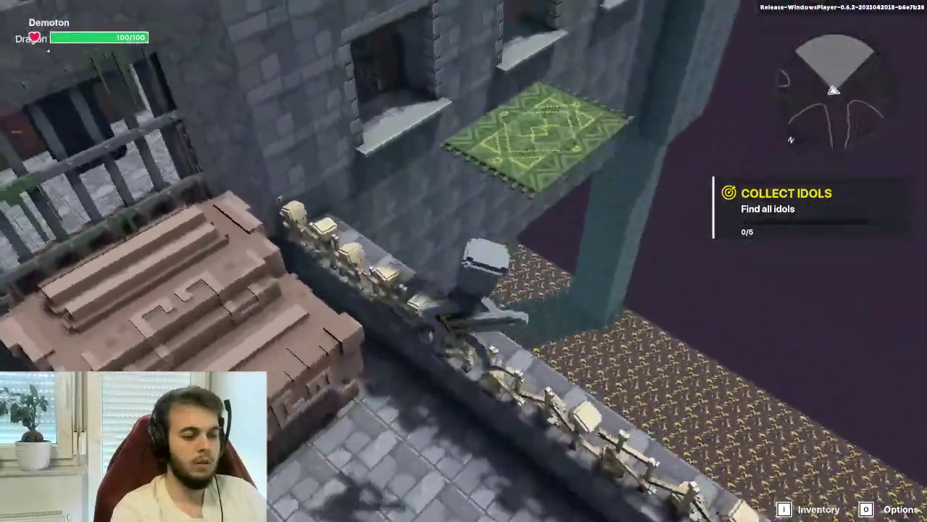
key("w")
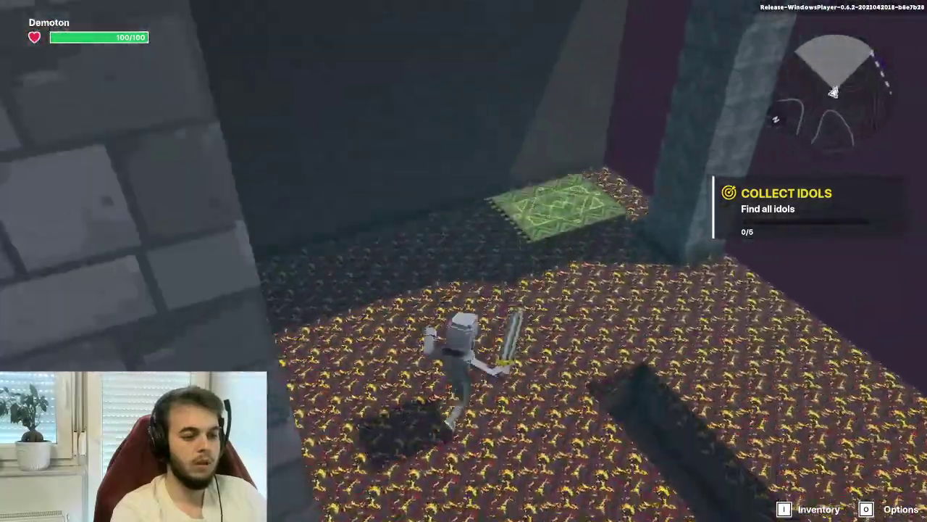
key("Escape")
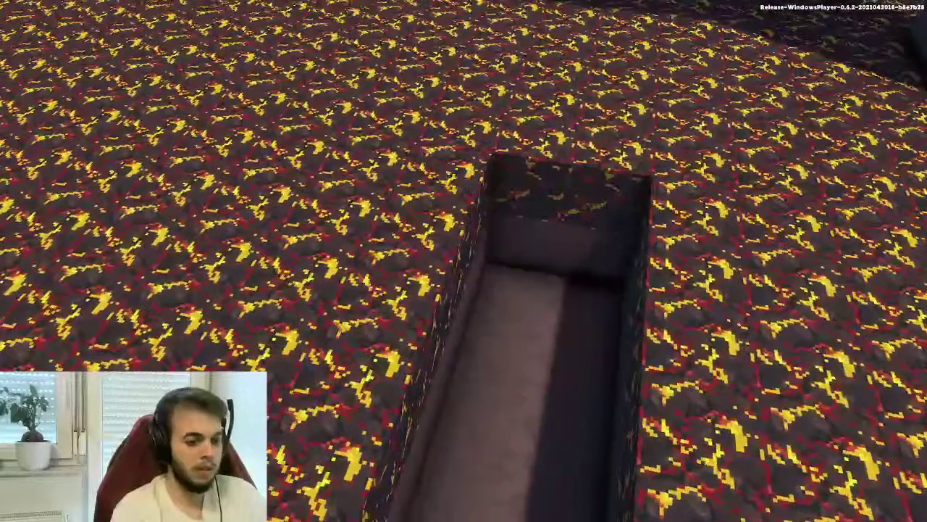
scroll(637, 235, "up", 6)
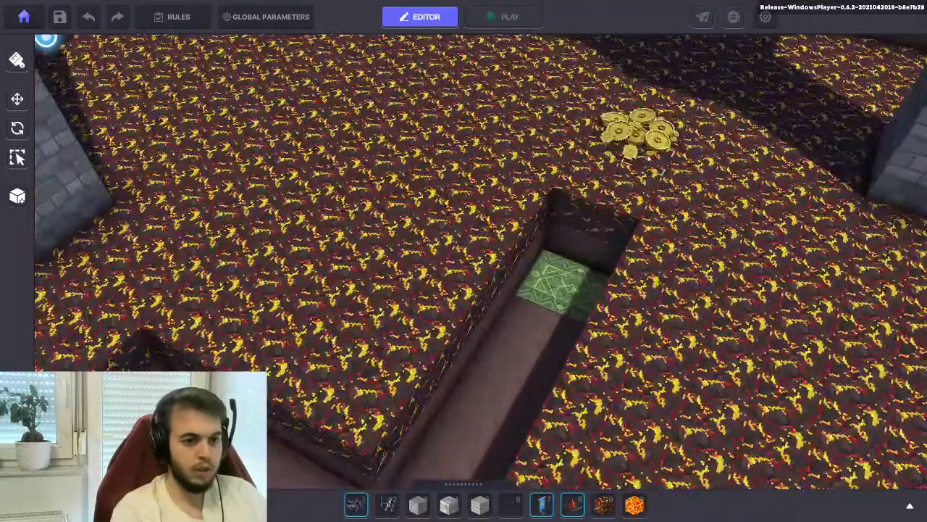
Place the Flying carpet control coins in the dead-end corridor at X 10.50, Z 0.50
left_click(645, 148)
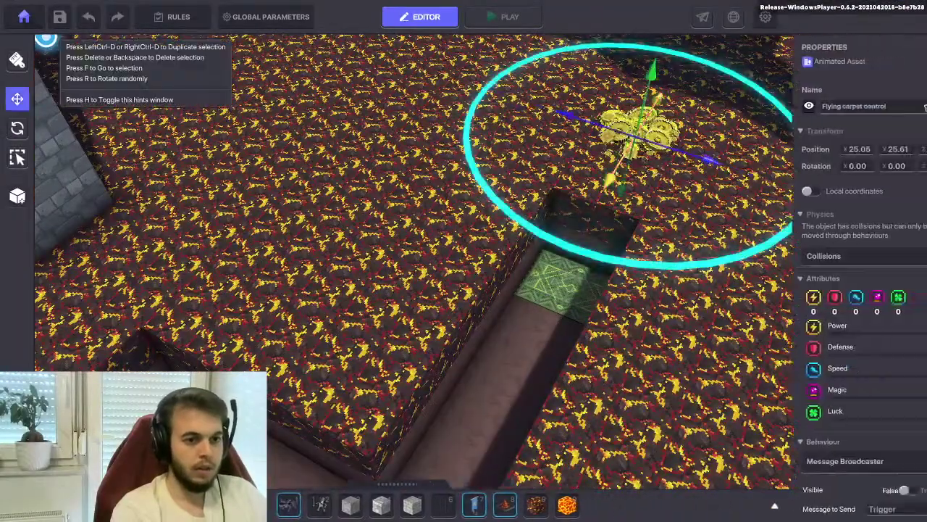
right_click_drag(611, 185, 571, 263)
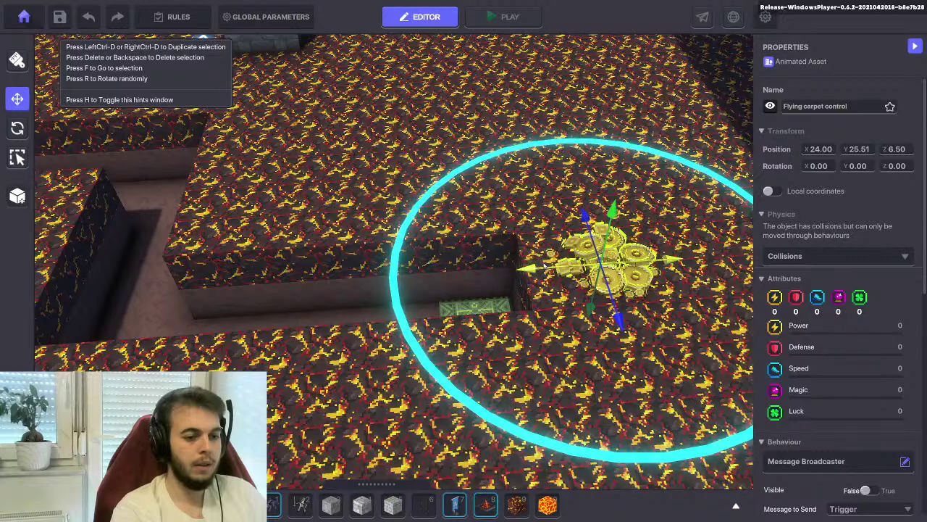
scroll(545, 267, "down", 3)
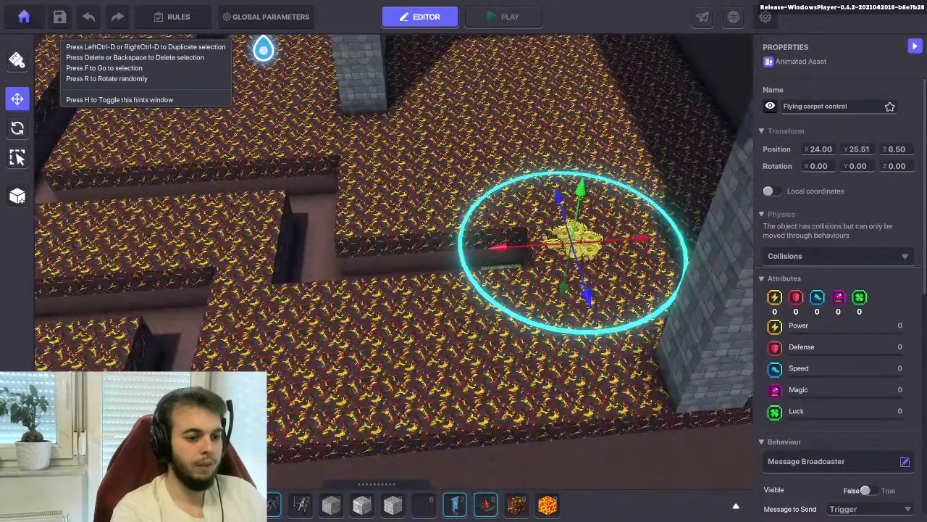
middle_click_drag(535, 209, 603, 221)
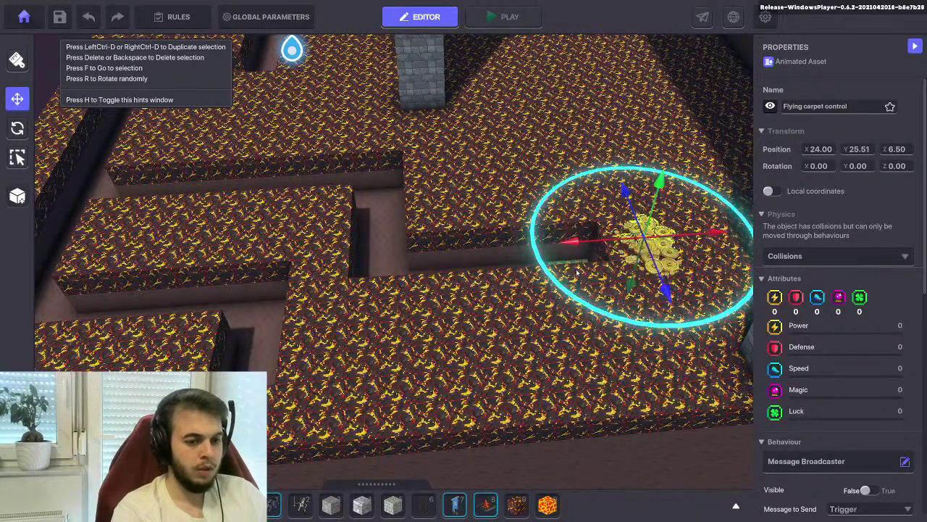
left_click_drag(571, 274, 260, 345)
key("f")
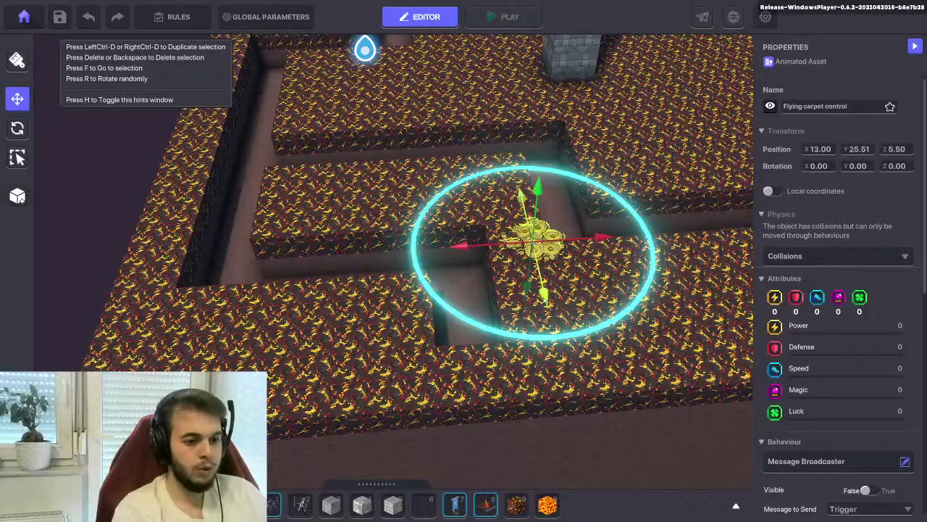
key("Down")
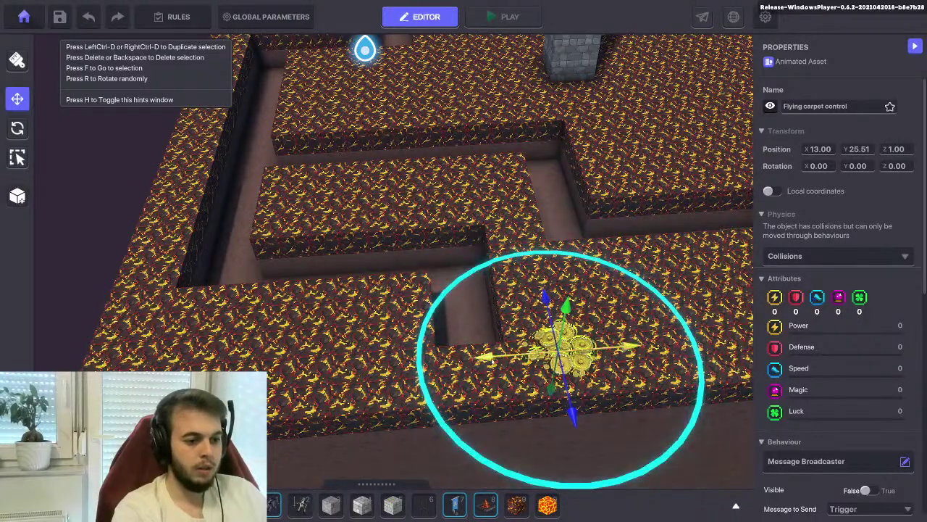
key("Left")
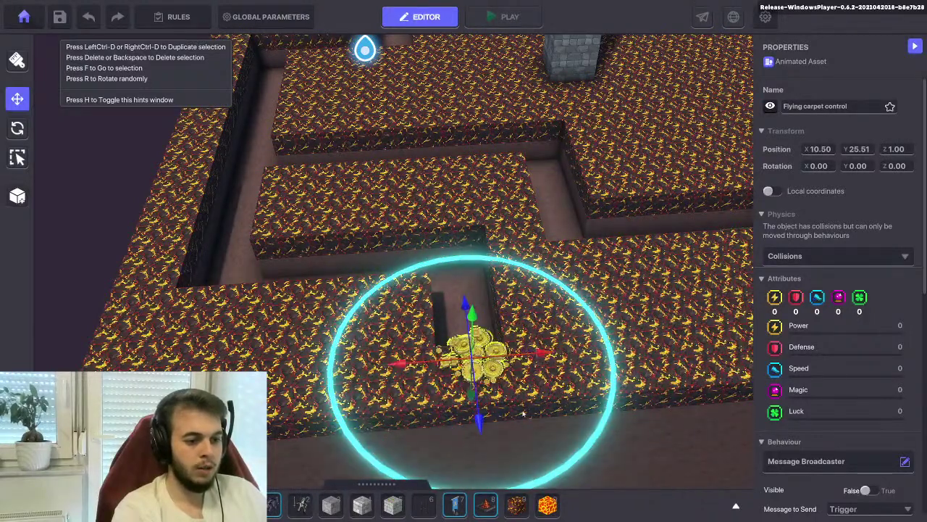
key("Down")
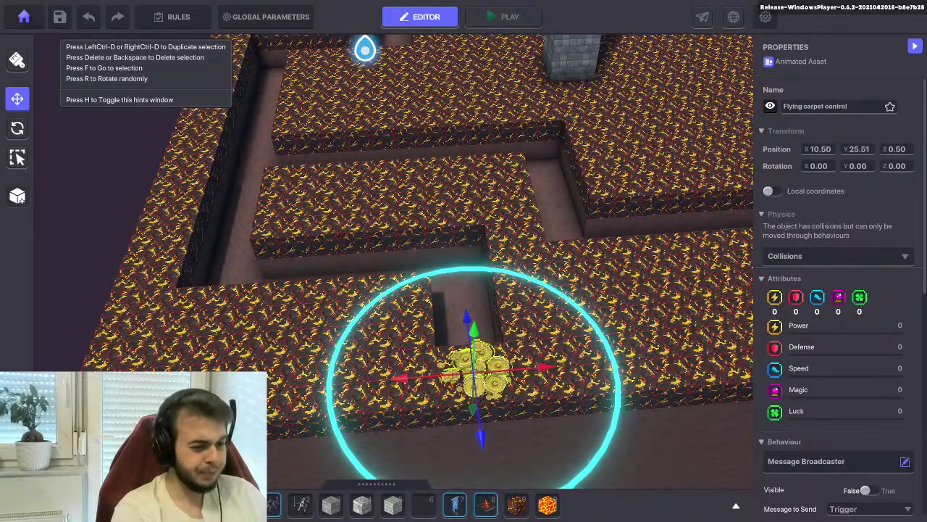
scroll(797, 257, "down", 5)
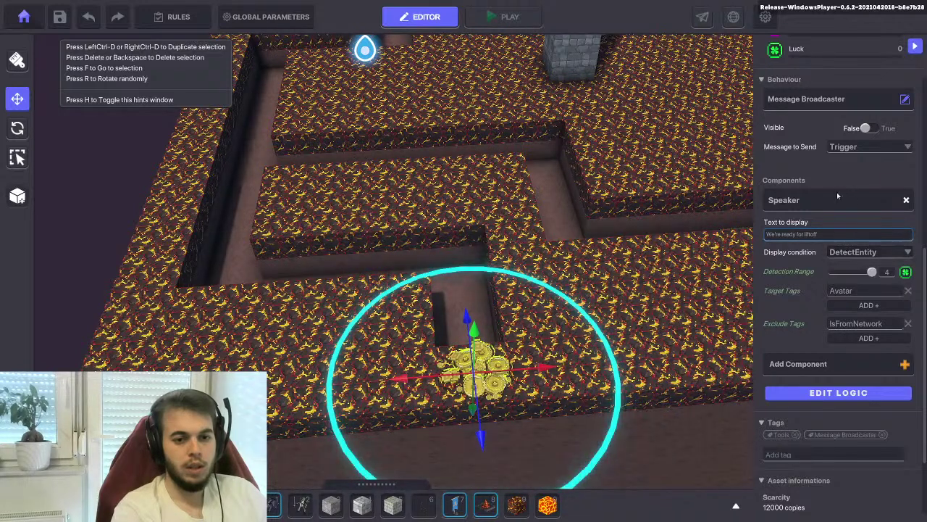
scroll(833, 166, "up", 1)
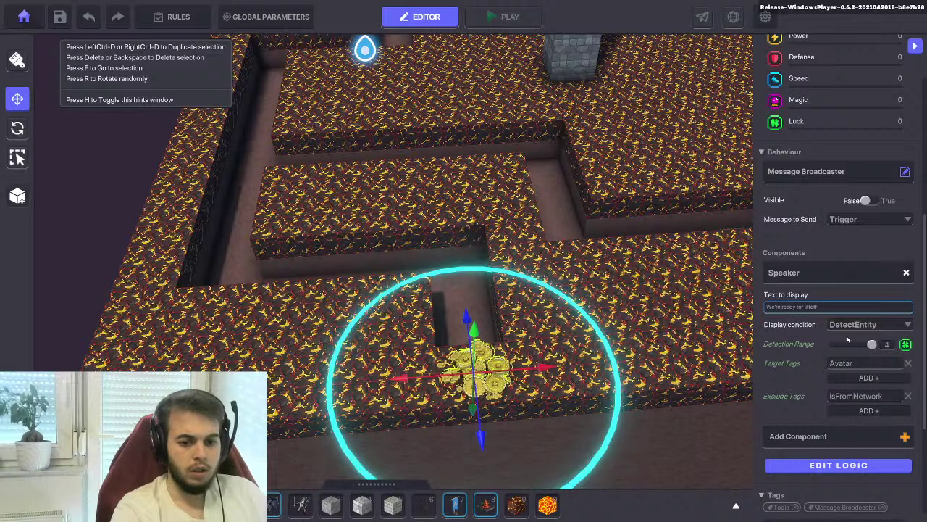
Change the coins' speech to 'Sorry no carpets are available here' and set Message When Spotted to none
double_click(790, 308)
left_click(821, 310)
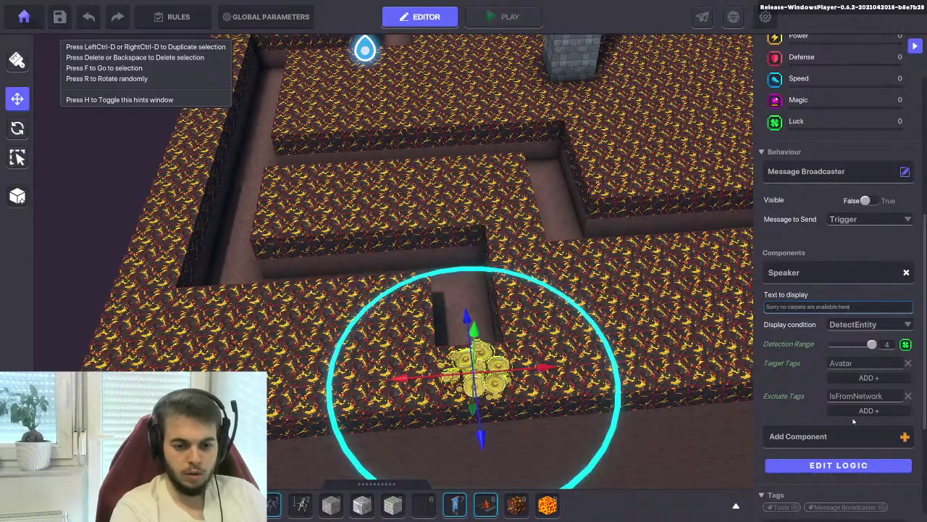
left_click(838, 465)
scroll(808, 247, "down", 5)
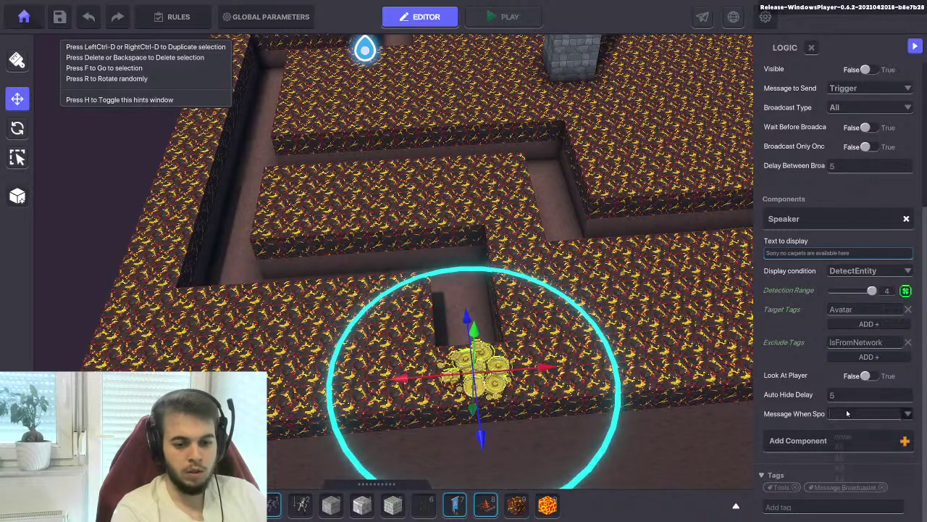
left_click(847, 413)
left_click(850, 437)
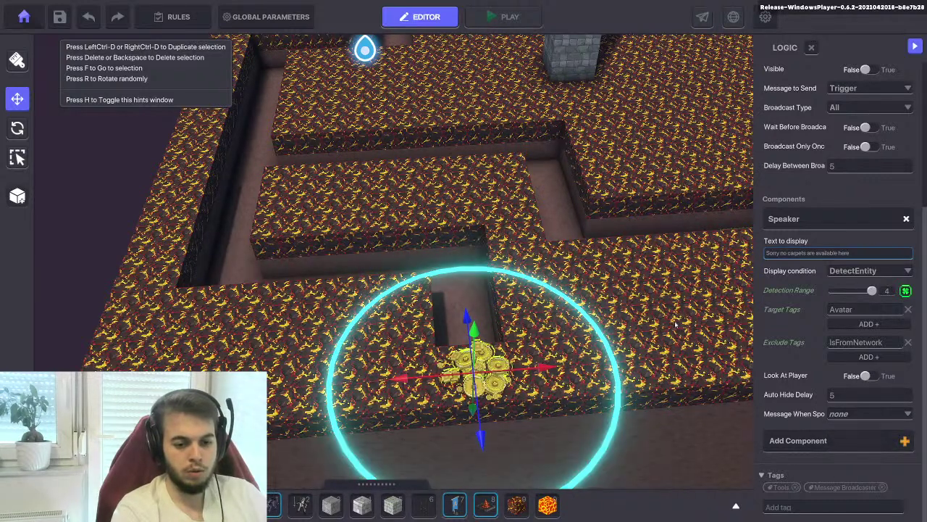
Deselect the coins, save the maze level and dismiss the Saved confirmation
left_click(667, 319)
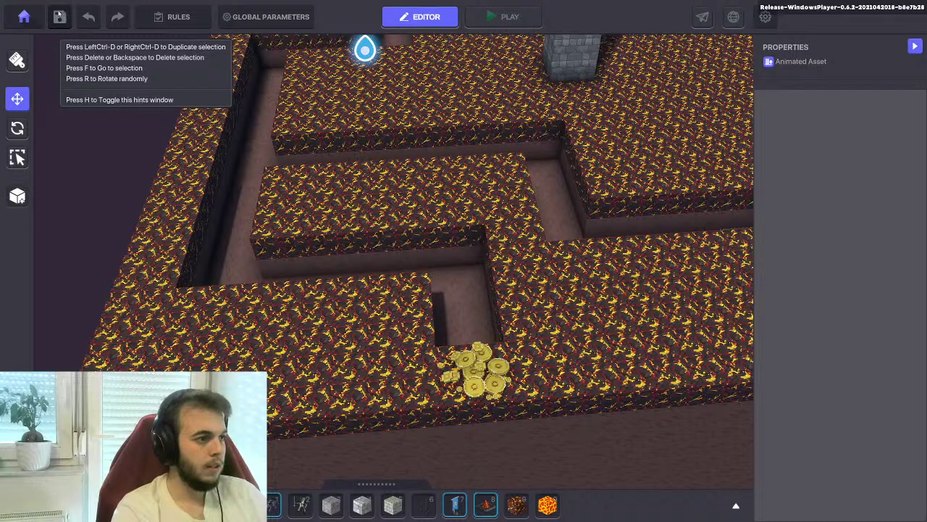
left_click(60, 17)
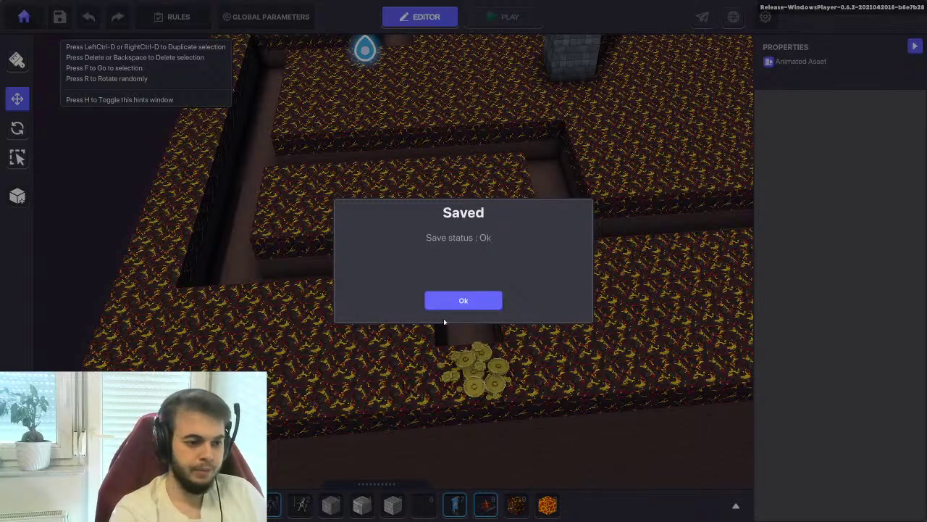
left_click(463, 300)
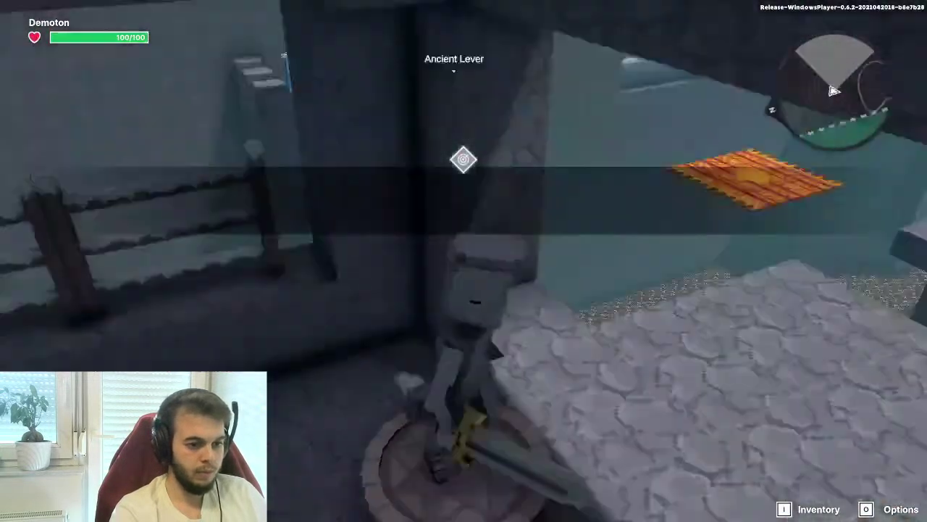
Walk through the maze to the coins to see 'Sorry no carpets are available here', then return to editing
key("w")
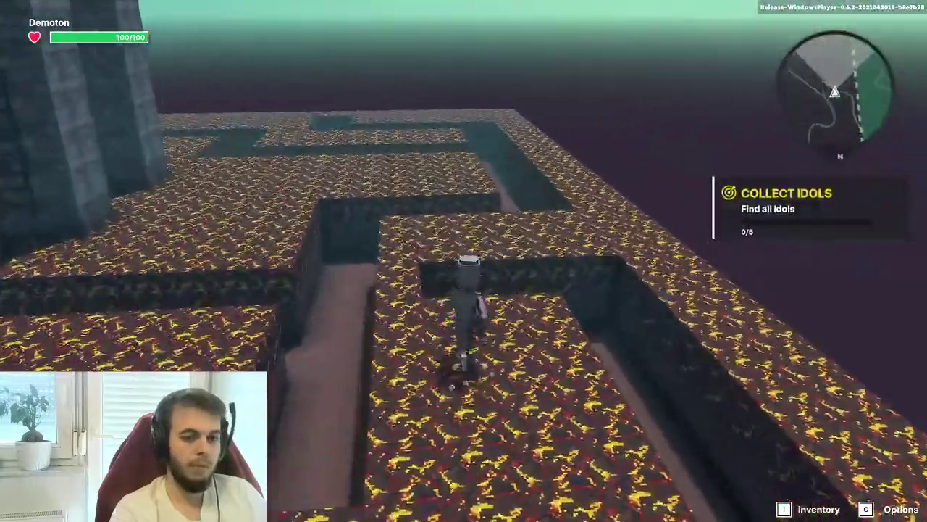
key("w")
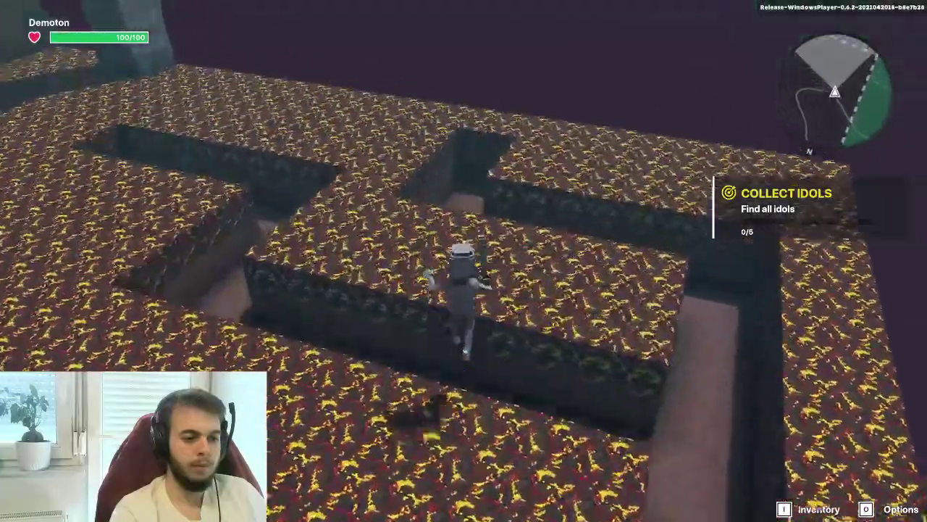
key("w")
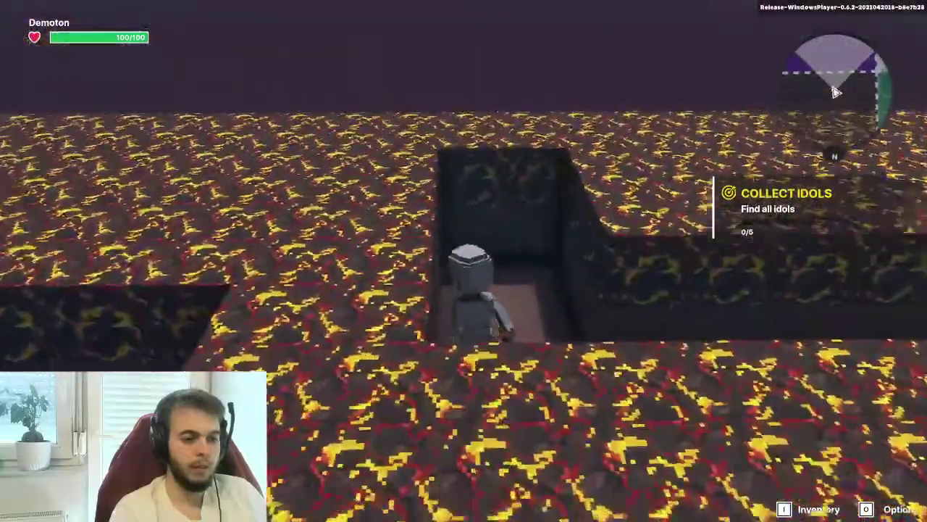
key("c")
key("w")
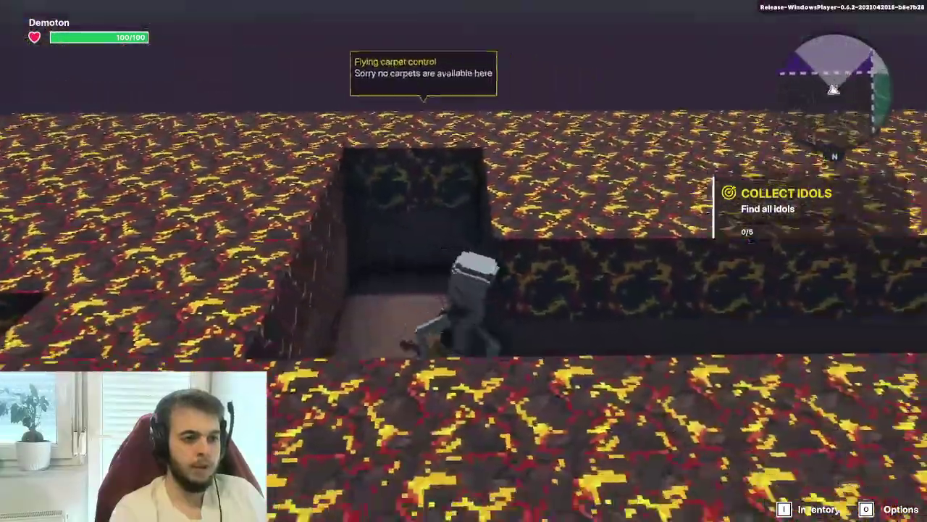
key("w")
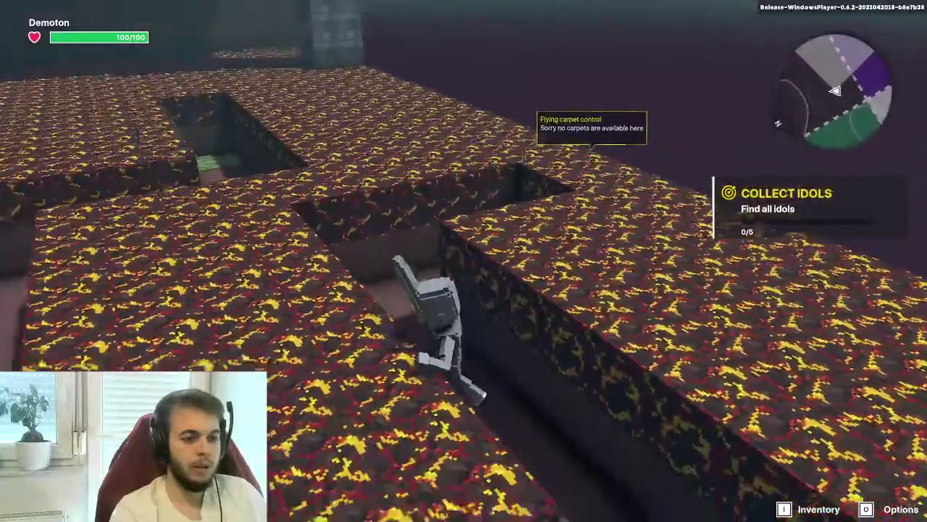
key("Escape")
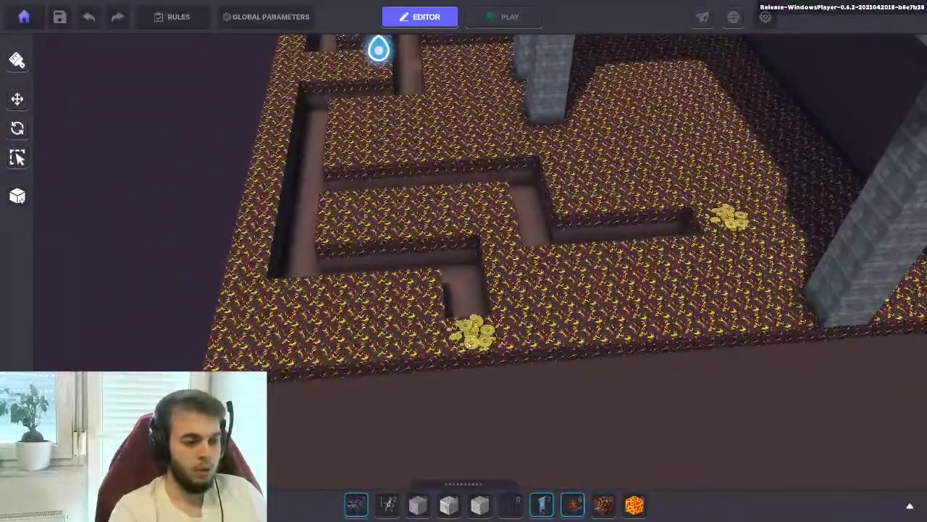
left_click(472, 331)
Reposition the Flying carpet control coins back along the maze corridors
left_click_drag(472, 333, 471, 354)
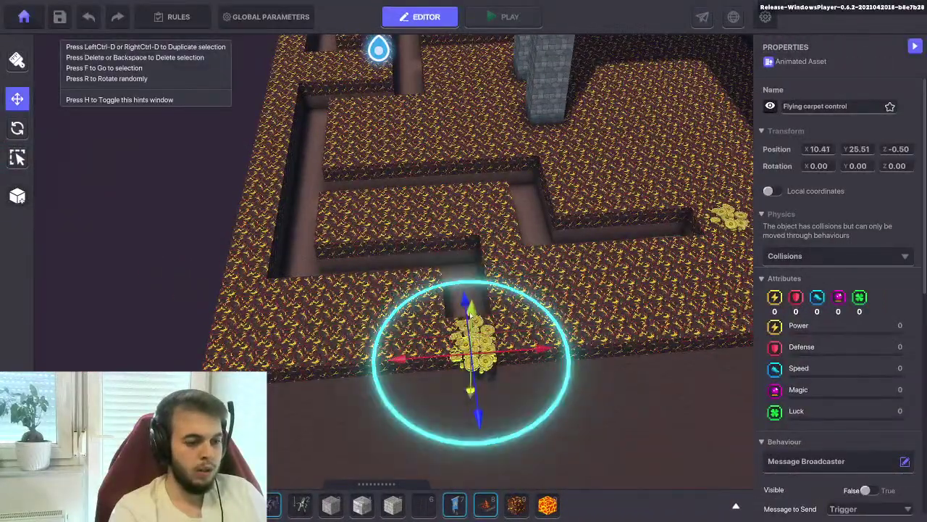
left_click_drag(463, 239, 461, 164)
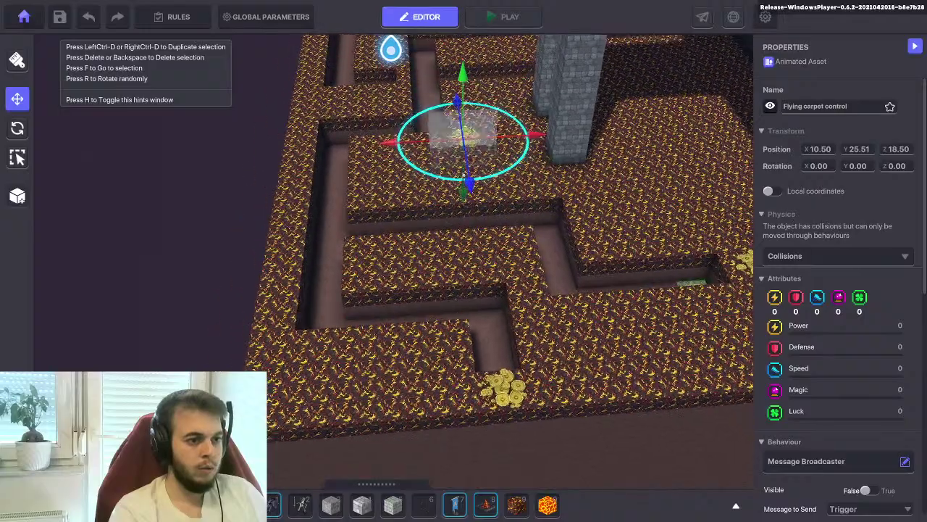
key("f")
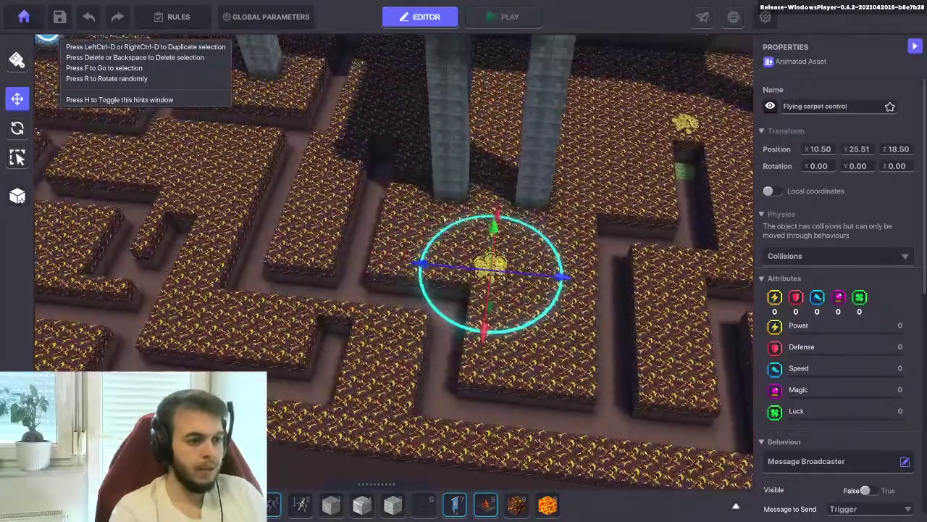
left_click_drag(444, 219, 422, 212)
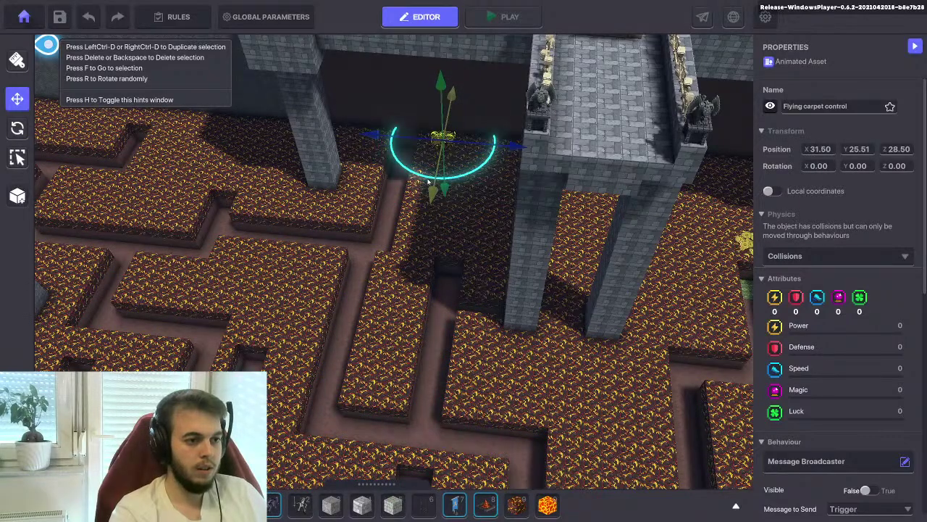
right_click_drag(428, 182, 530, 173)
left_click_drag(529, 172, 531, 330)
middle_click_drag(529, 330, 470, 391)
right_click_drag(459, 303, 428, 204)
left_click_drag(420, 212, 402, 147)
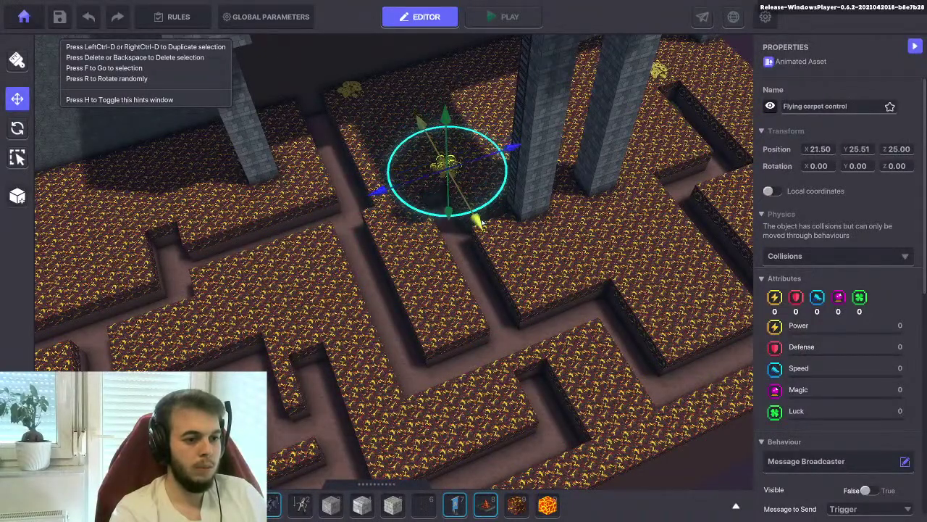
key("f")
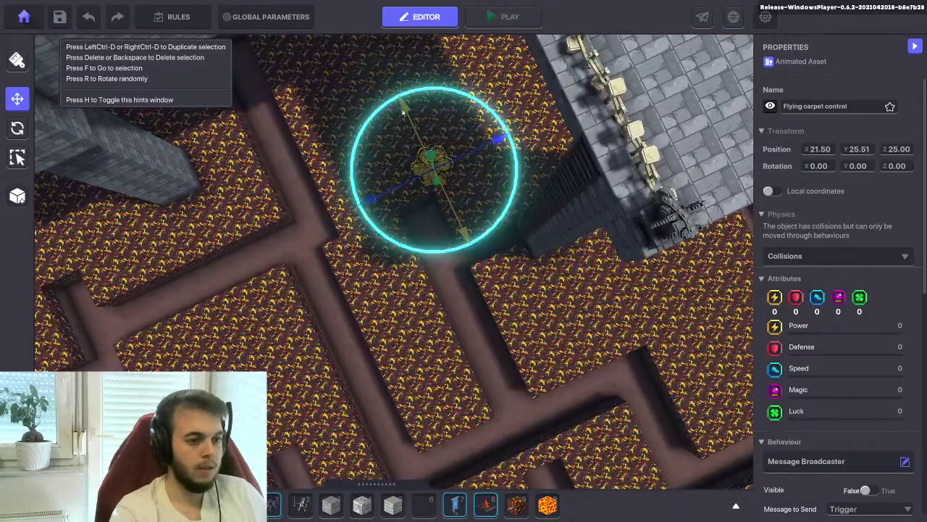
left_click_drag(403, 110, 399, 103)
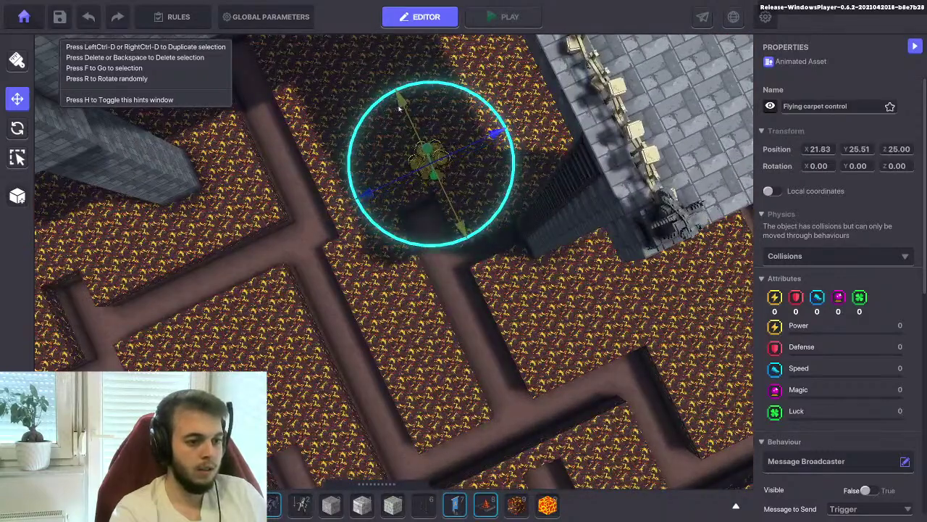
Lower the coins' detection range, slide the pile down-left into the corridor, and start a playtest
scroll(421, 237, "down", 3)
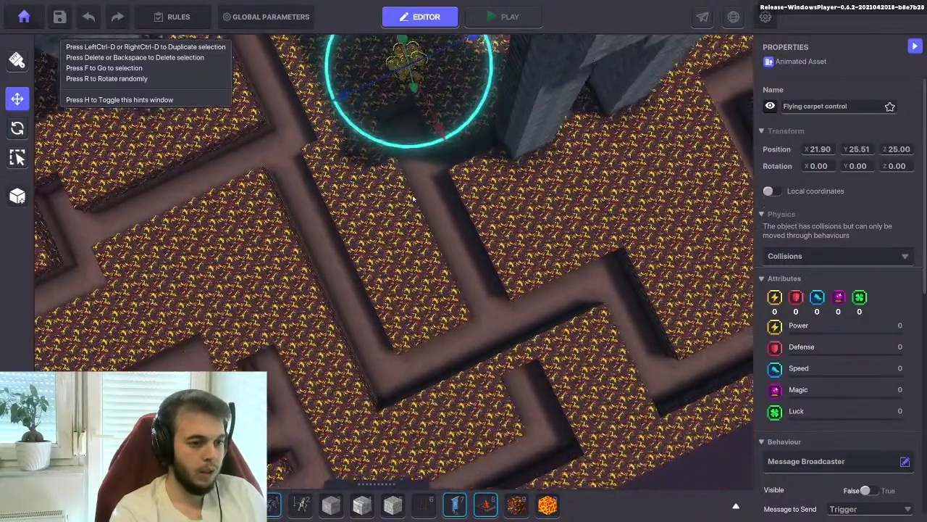
left_click_drag(411, 154, 545, 355)
scroll(820, 334, "down", 3)
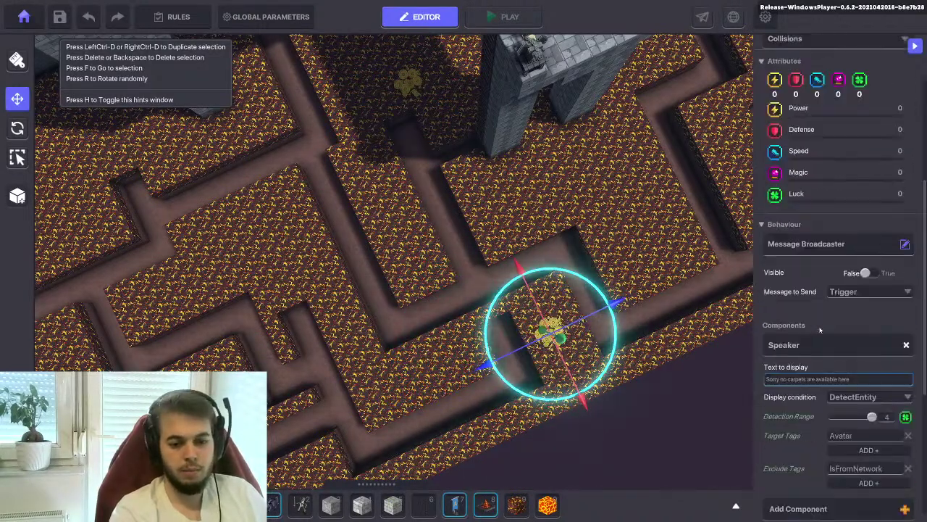
left_click_drag(872, 416, 849, 422)
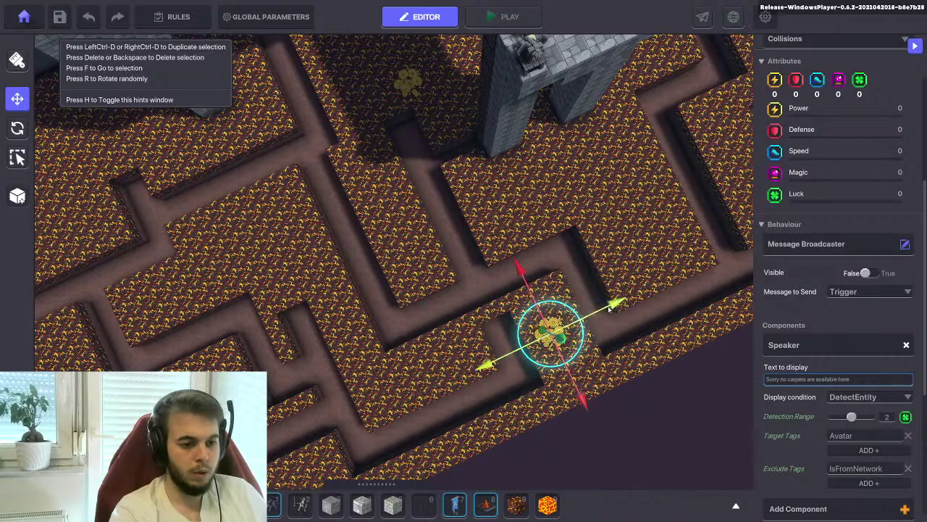
left_click_drag(608, 305, 576, 316)
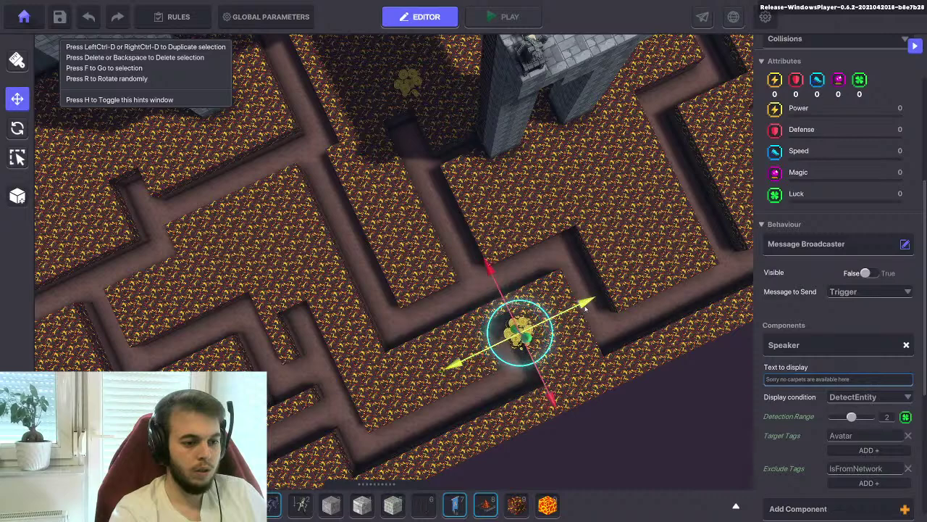
right_click_drag(552, 347, 539, 288)
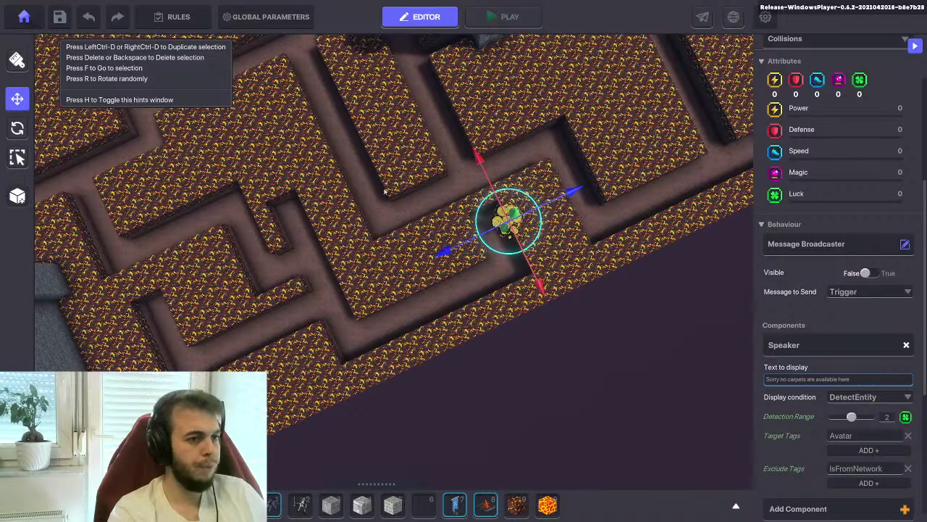
left_click(505, 16)
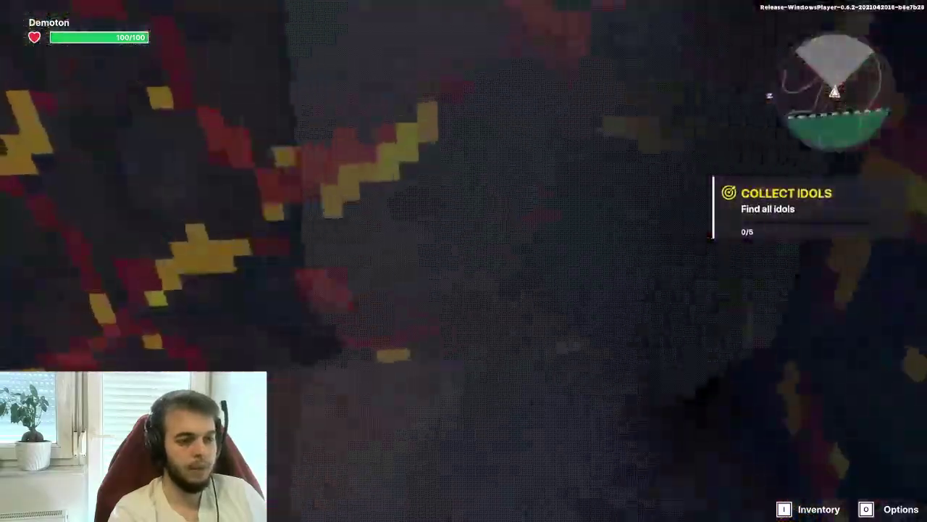
key("f")
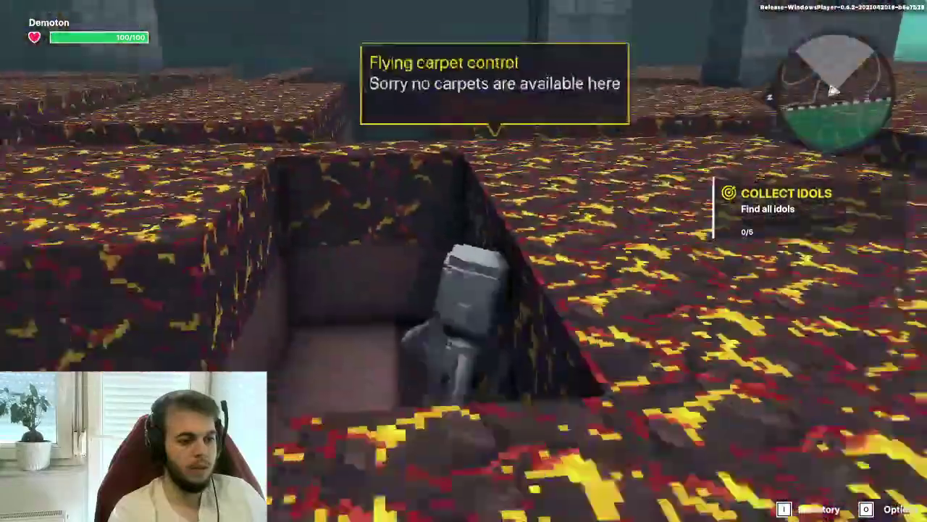
key("f")
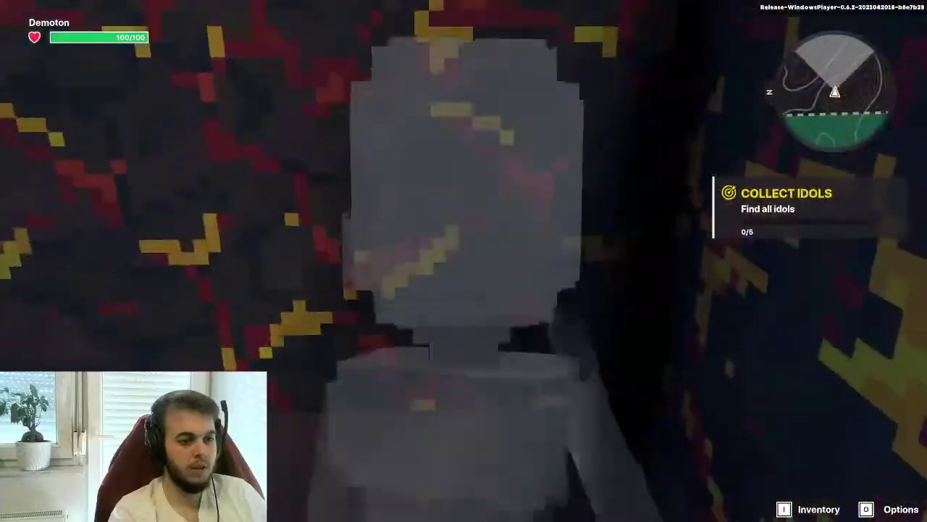
key("Escape")
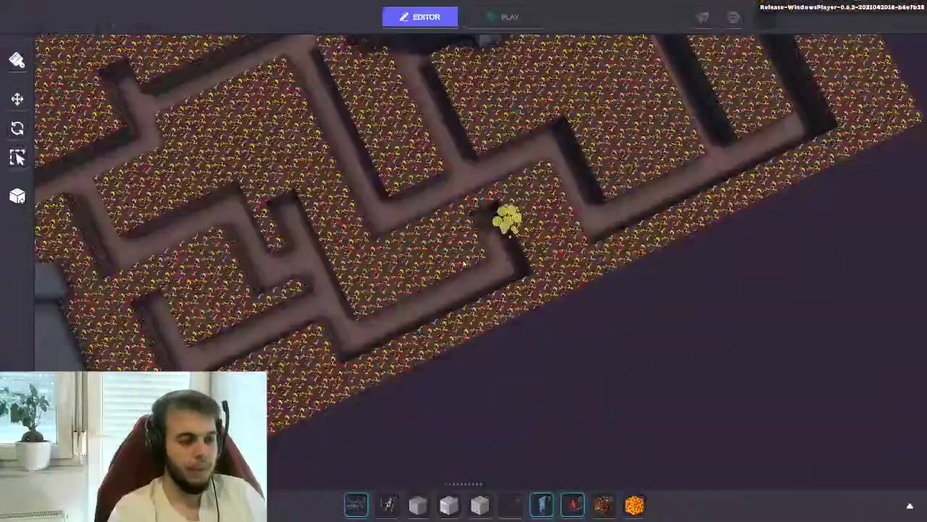
Select another Flying carpet control decoy and move it left along its corridor
left_click(506, 230)
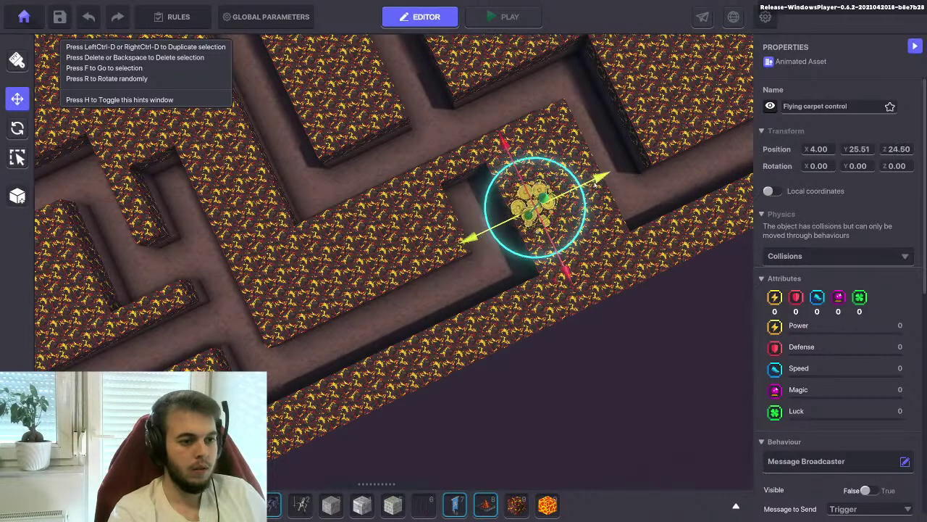
scroll(824, 372, "down", 5)
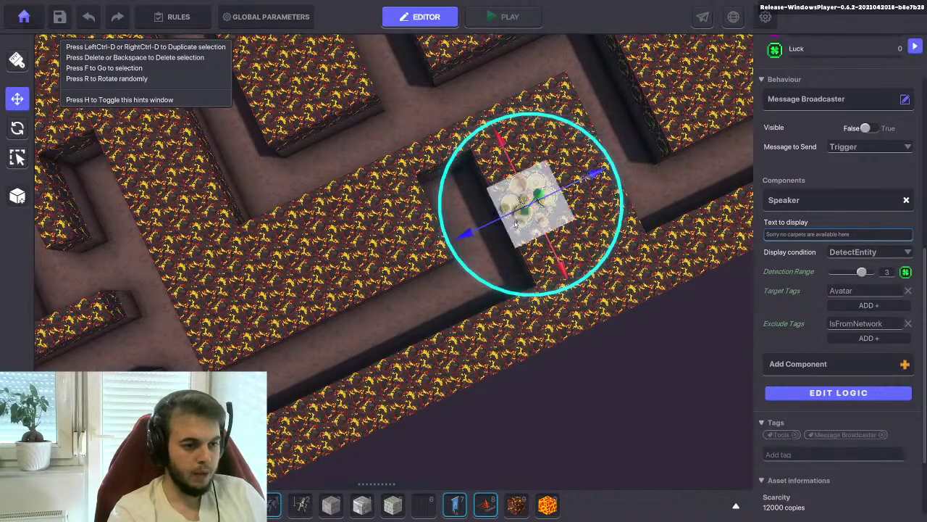
scroll(601, 226, "down", 3)
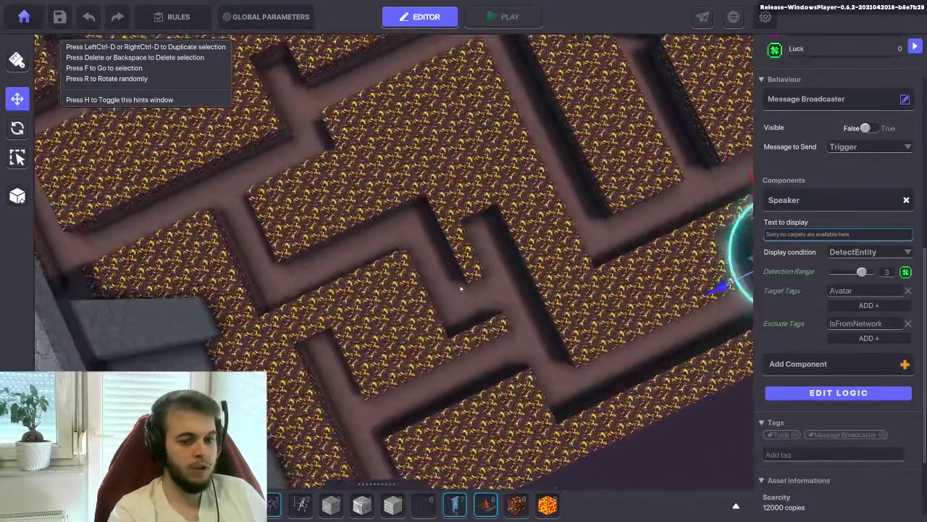
scroll(600, 227, "up", 3)
scroll(600, 227, "down", 2)
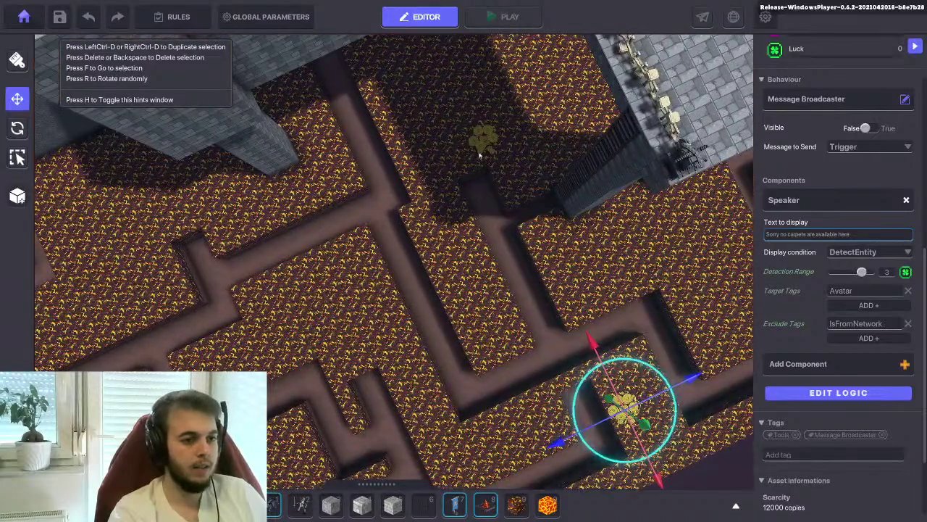
left_click(481, 145)
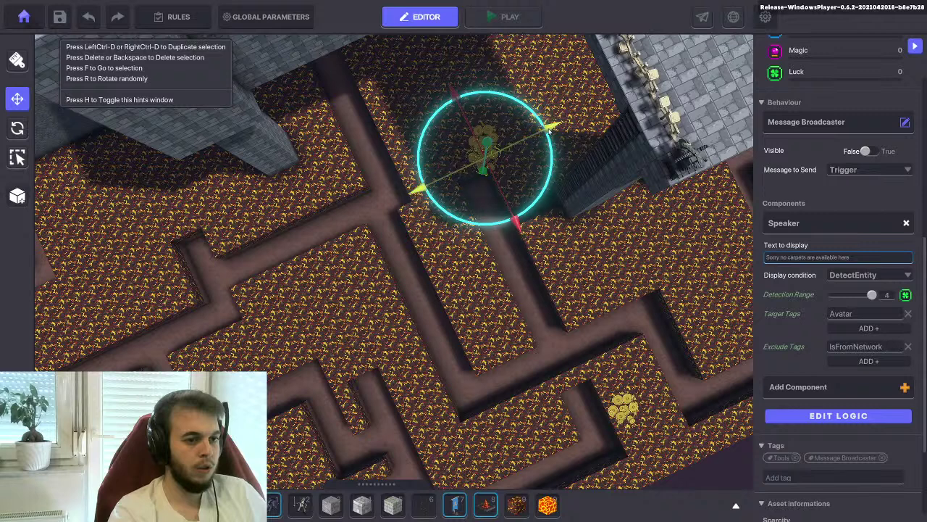
left_click_drag(533, 134, 502, 150)
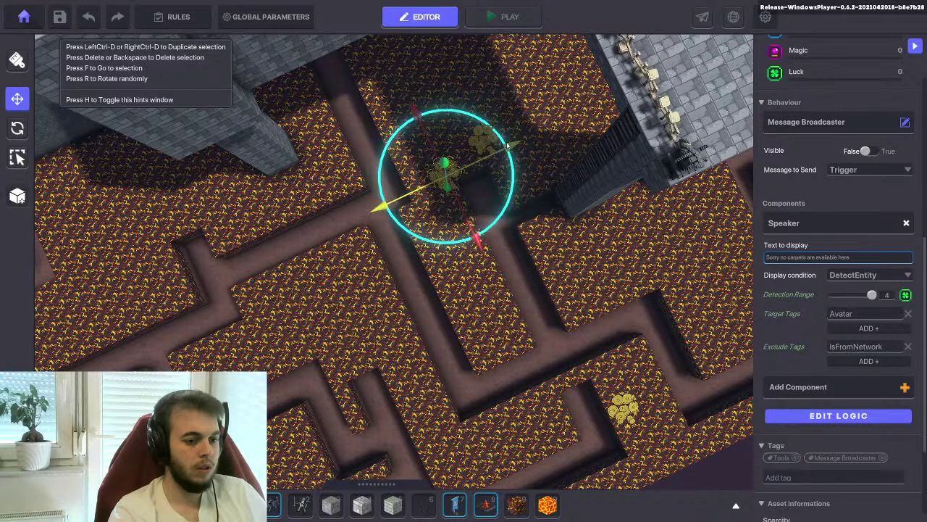
left_click_drag(487, 234, 413, 146)
right_click_drag(414, 142, 378, 124)
left_click_drag(361, 121, 156, 163)
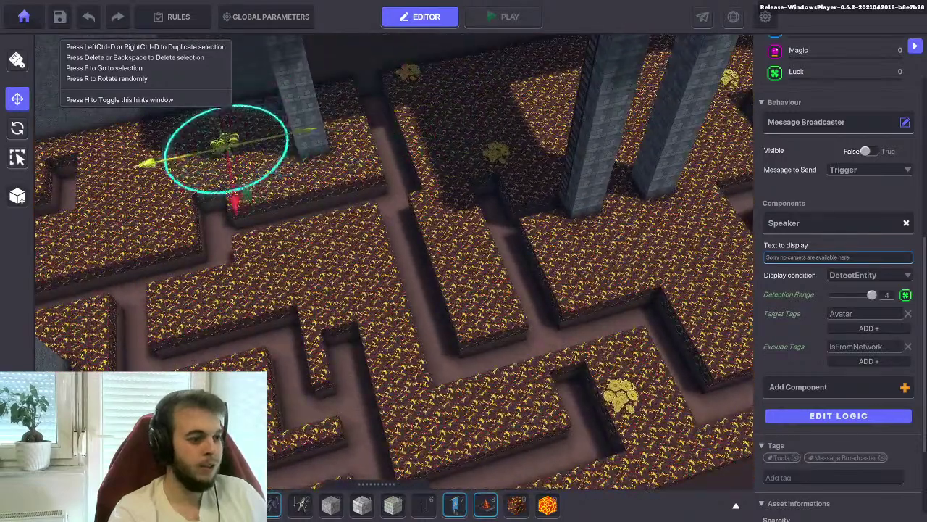
key("f")
right_click_drag(311, 306, 340, 290)
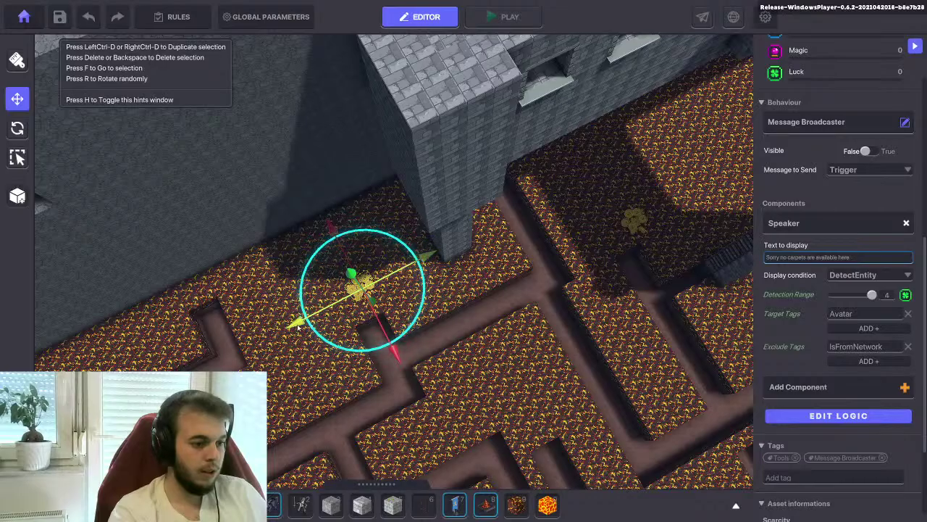
right_click_drag(340, 290, 554, 225)
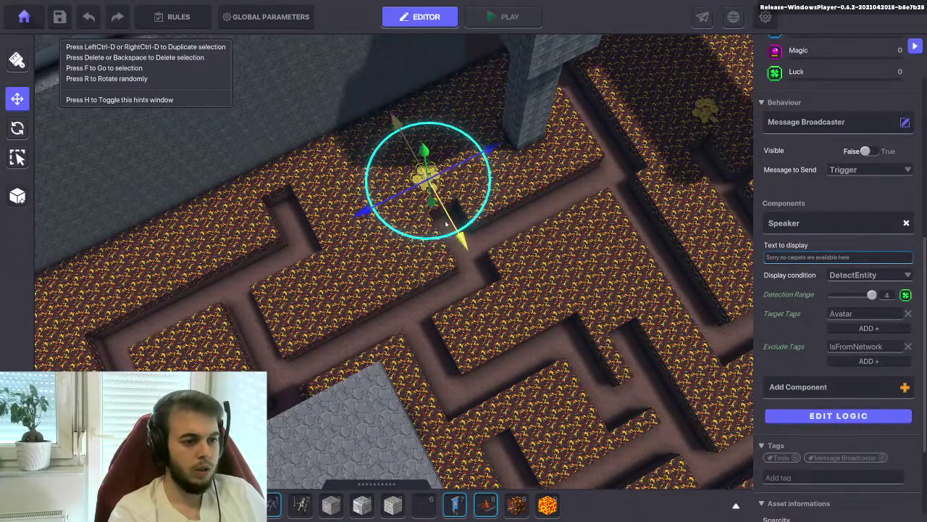
Reduce that decoy's Detection Range from 4 to 3 and shift it down-right
left_click_drag(872, 294, 861, 294)
left_click_drag(459, 239, 327, 262)
key("a")
Duplicate the decoy and place the copy further up-left in the corridor
key("ctrl+d")
left_click_drag(435, 297, 356, 230)
left_click_drag(288, 198, 261, 210)
right_click_drag(325, 252, 442, 311)
right_click_drag(463, 230, 468, 233)
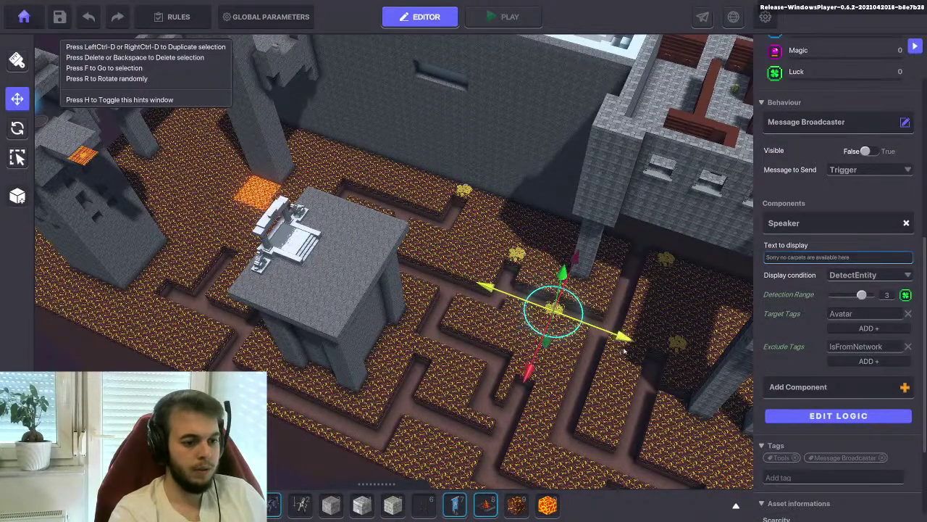
Move the coin pile down-left into another corridor and rotate it to a random angle
scroll(625, 351, "down", 6)
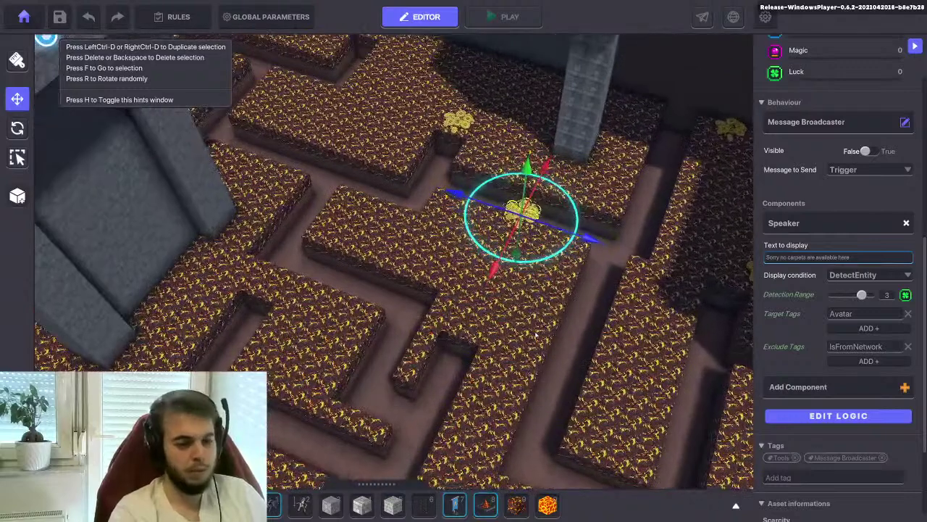
left_click_drag(485, 323, 554, 355)
key("r")
right_click_drag(406, 311, 442, 289)
left_click_drag(500, 221, 500, 232)
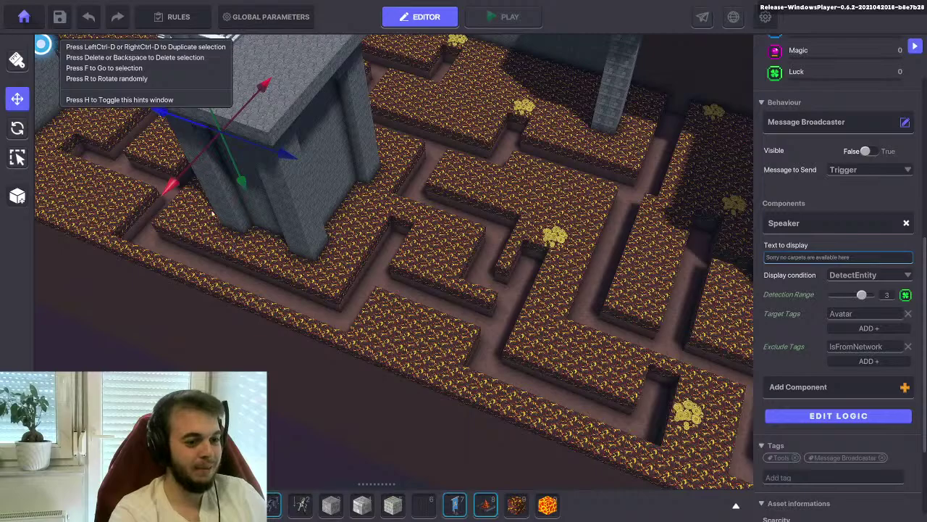
key("f")
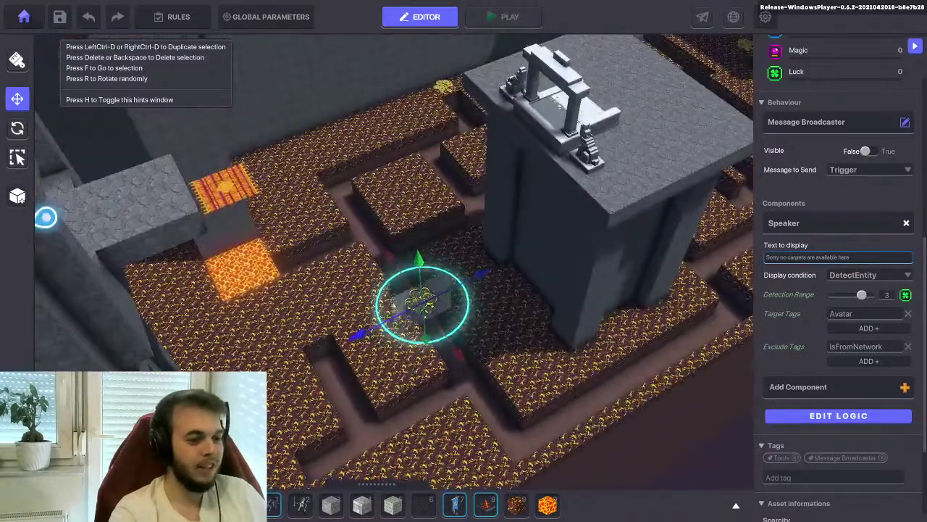
left_click_drag(421, 303, 306, 329)
Duplicate the coin pile and place the copy near the glowing lava tile, then deselect
key("f")
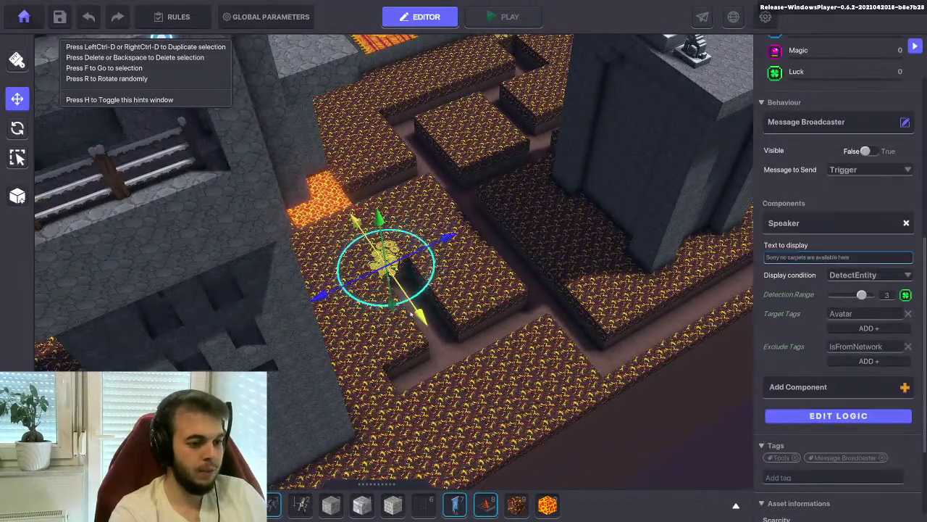
left_click_drag(427, 310, 480, 375)
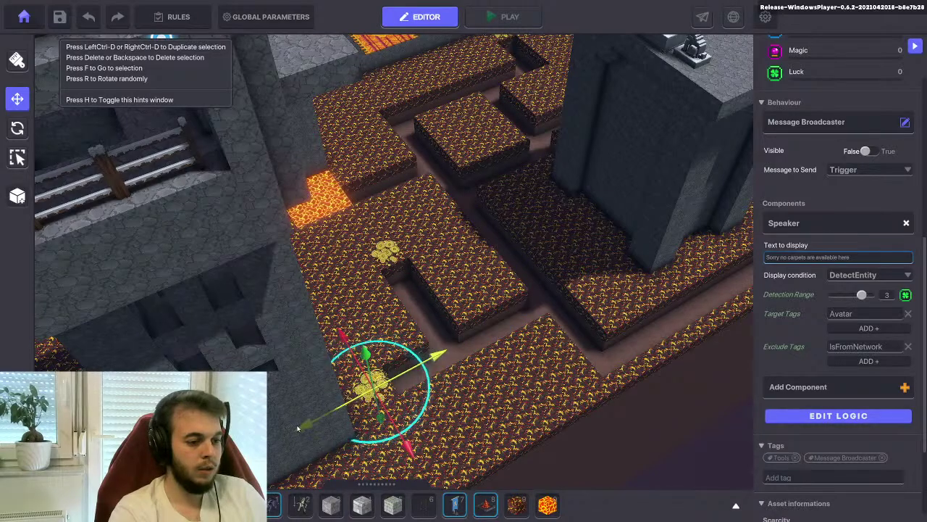
right_click_drag(353, 322, 332, 341)
left_click(444, 273)
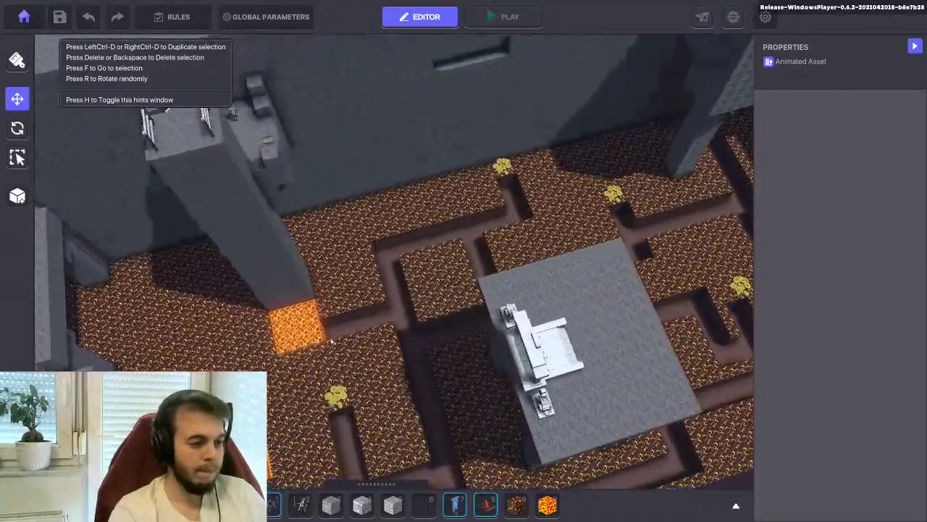
scroll(332, 341, "up", 6)
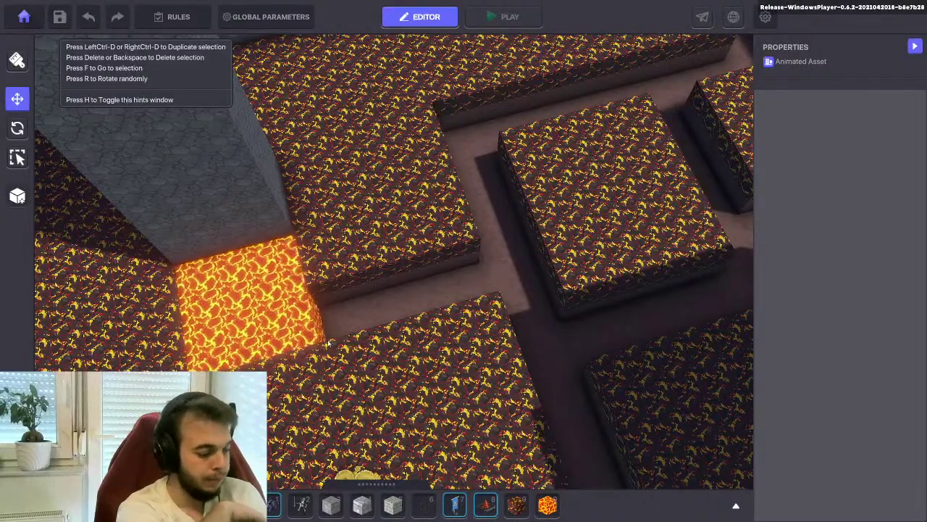
scroll(341, 347, "down", 3)
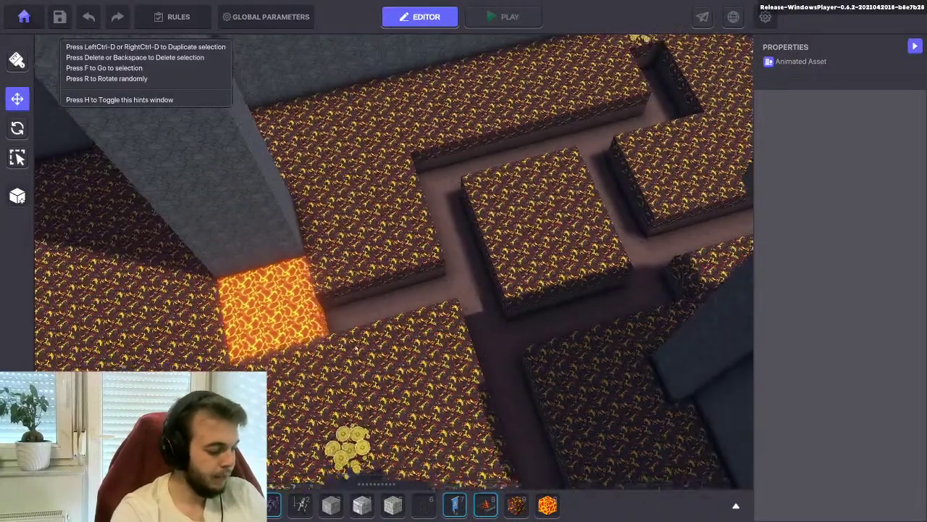
key("f")
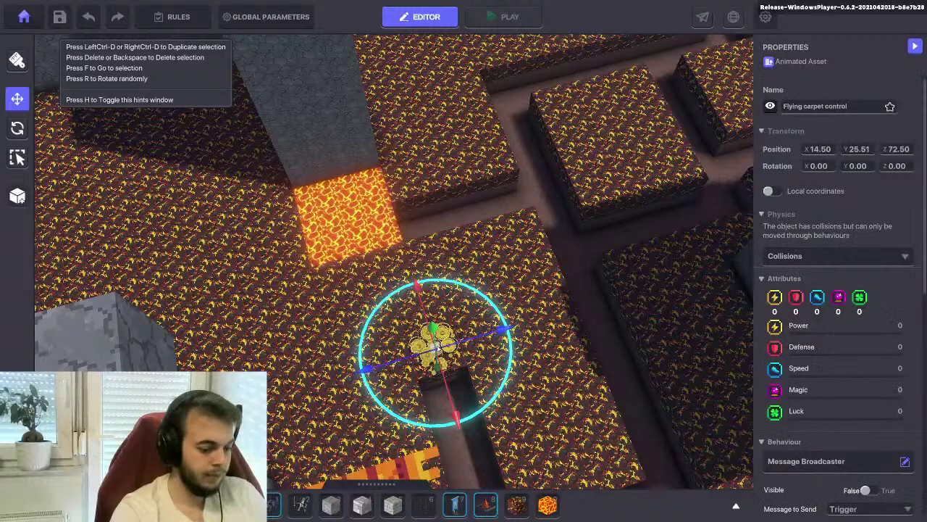
Drag the coin pile onto the lava tile and leave the collision options unchanged
left_click_drag(432, 355, 405, 246)
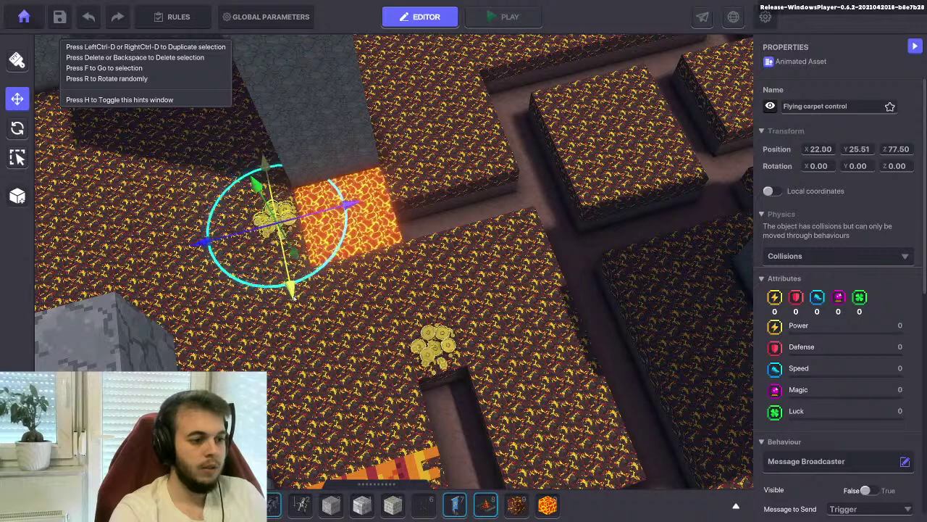
left_click(815, 255)
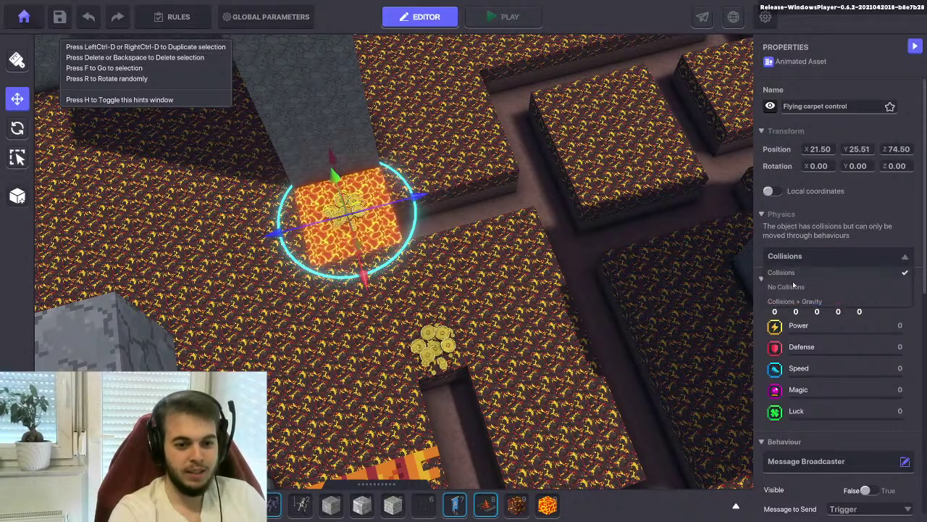
left_click(500, 16)
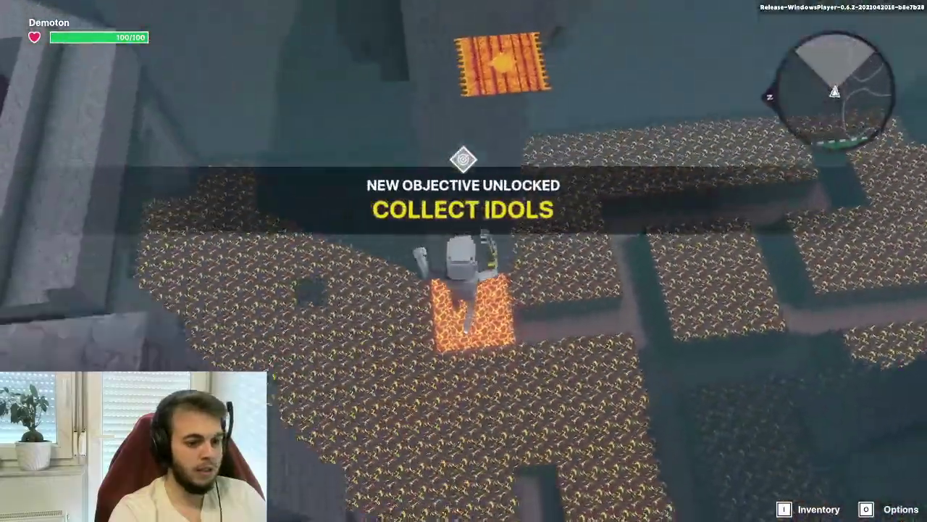
key("f")
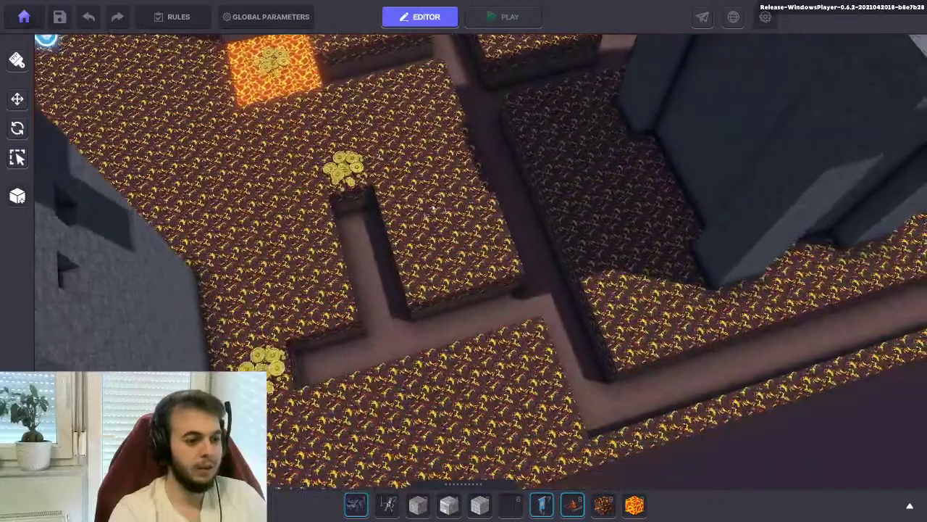
Select and focus on the Flying carpet control coin pile on the lava tile to show its properties
left_click(345, 168)
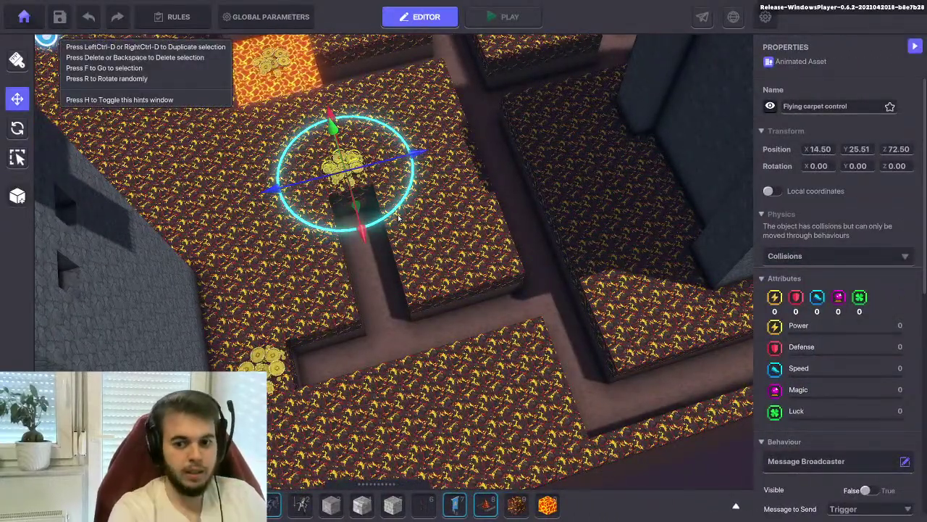
scroll(397, 217, "down", 2)
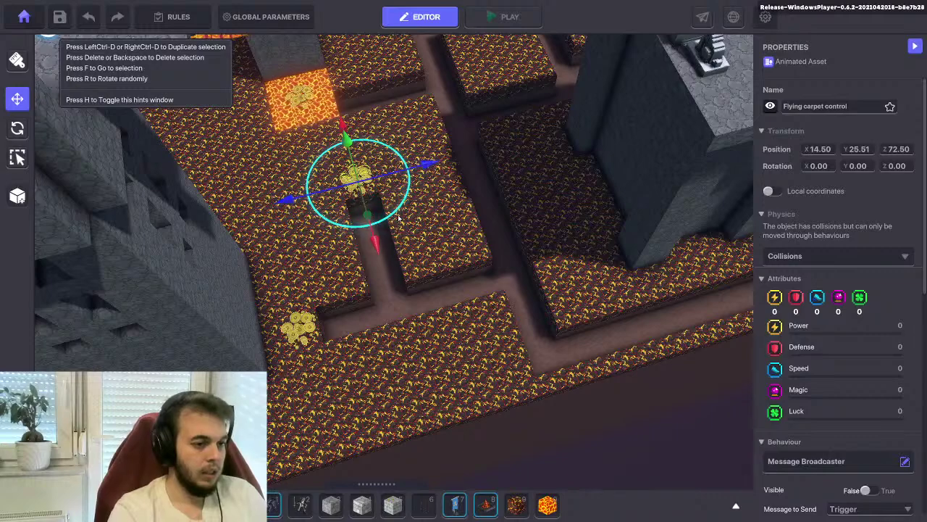
key("f")
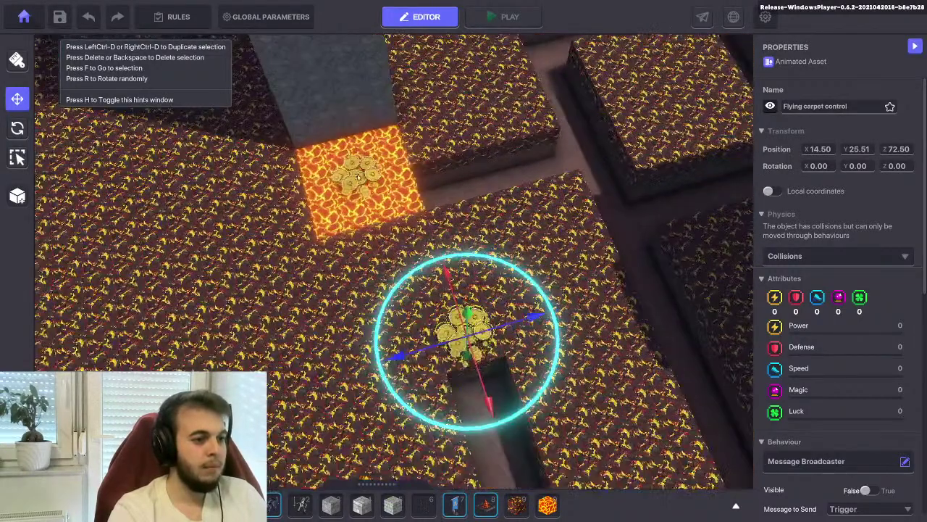
left_click(364, 168)
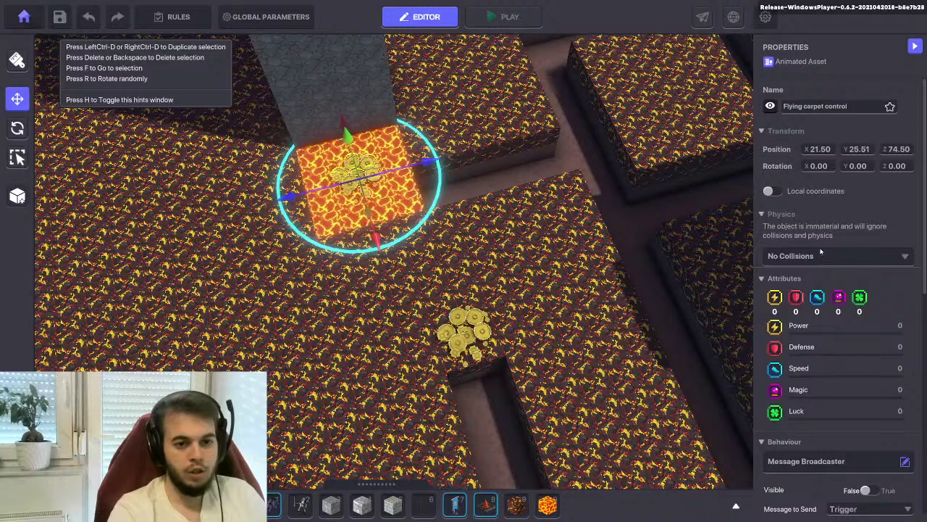
Change the lava-tile treasure's Speaker text to 'Can you find a carpet to get you out of the lava?'
scroll(821, 266, "down", 5)
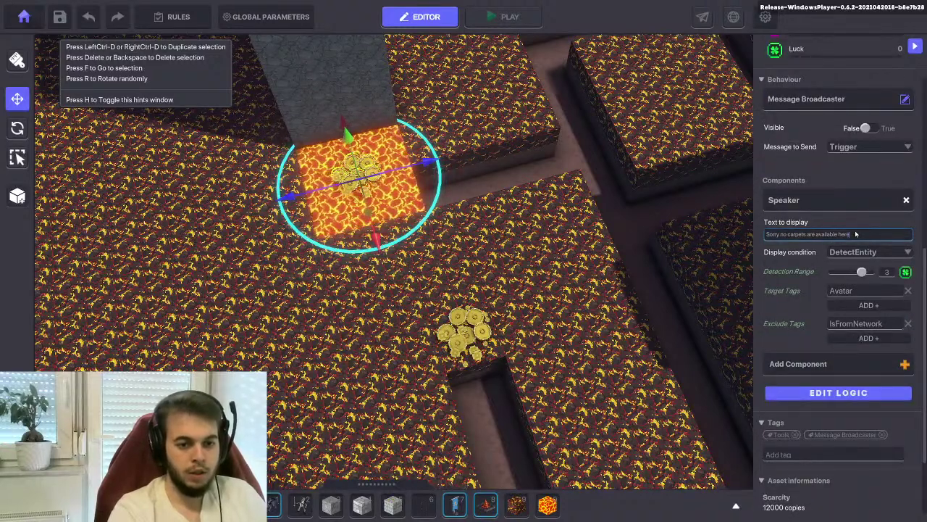
key("BackSpace")
key("BackSpace")
key("BackSpace")
key("BackSpace")
key("BackSpace")
key("BackSpace")
key("BackSpace")
key("BackSpace")
key("BackSpace")
key("BackSpace")
key("BackSpace")
key("BackSpace")
key("BackSpace")
key("BackSpace")
key("BackSpace")
key("BackSpace")
key("BackSpace")
key("BackSpace")
key("BackSpace")
key("BackSpace")
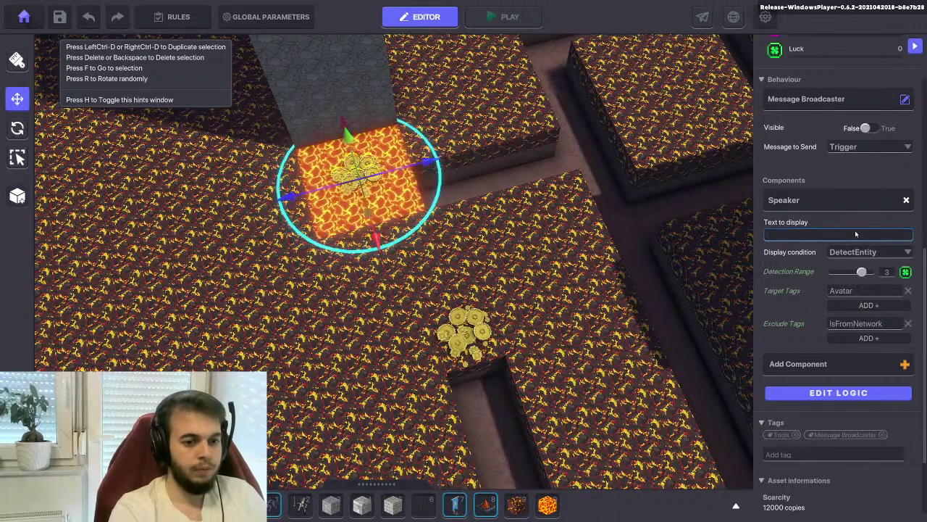
type("You l")
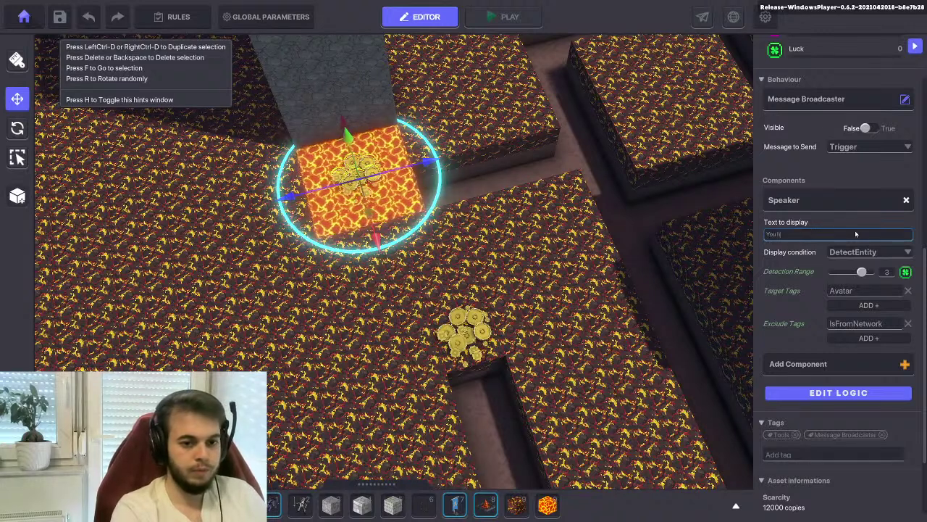
type("ave fallen")
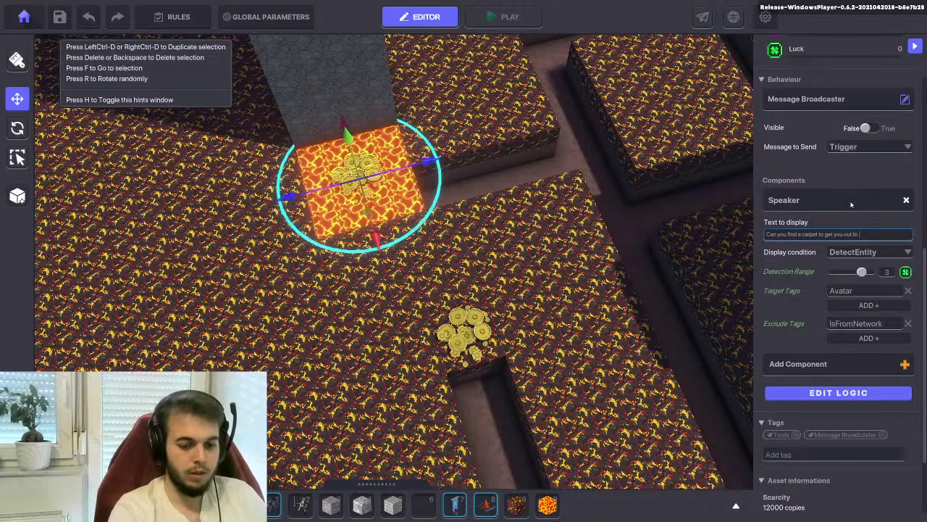
type("of")
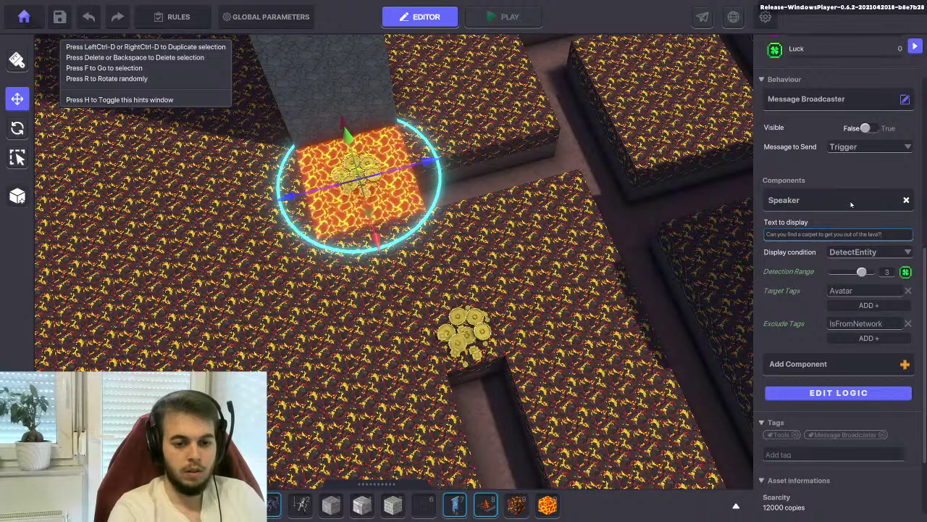
left_click(836, 391)
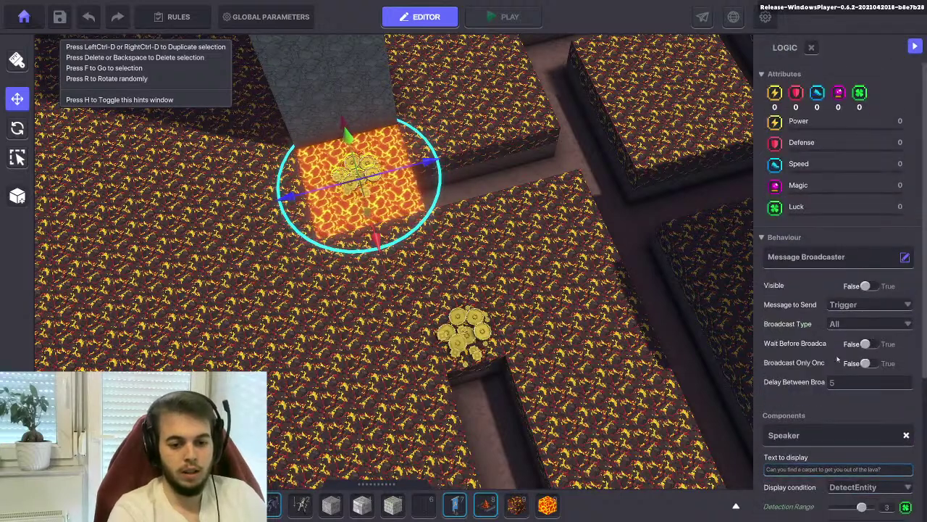
Set Delay Between Broadcasts and Auto Hide Delay to 7, and Message to Send to none
left_click(837, 385)
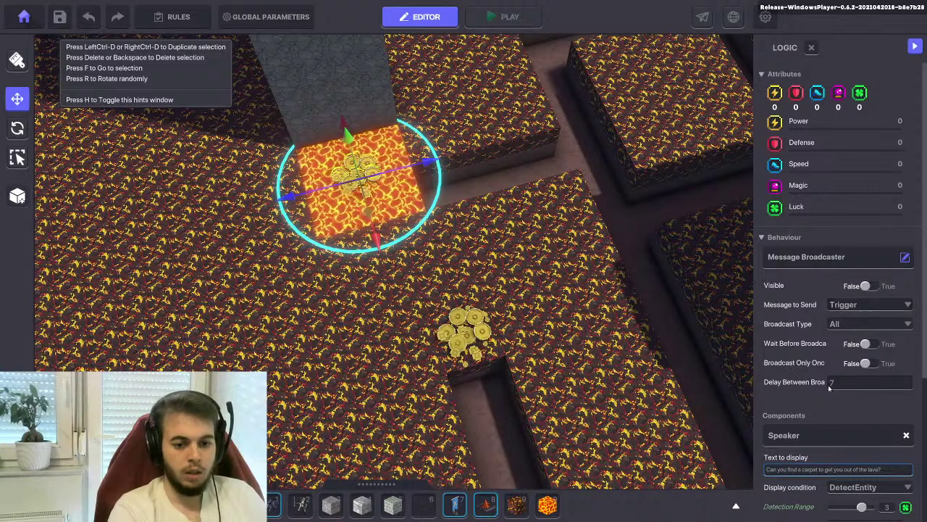
left_click(762, 238)
left_click(762, 238)
scroll(785, 308, "down", 5)
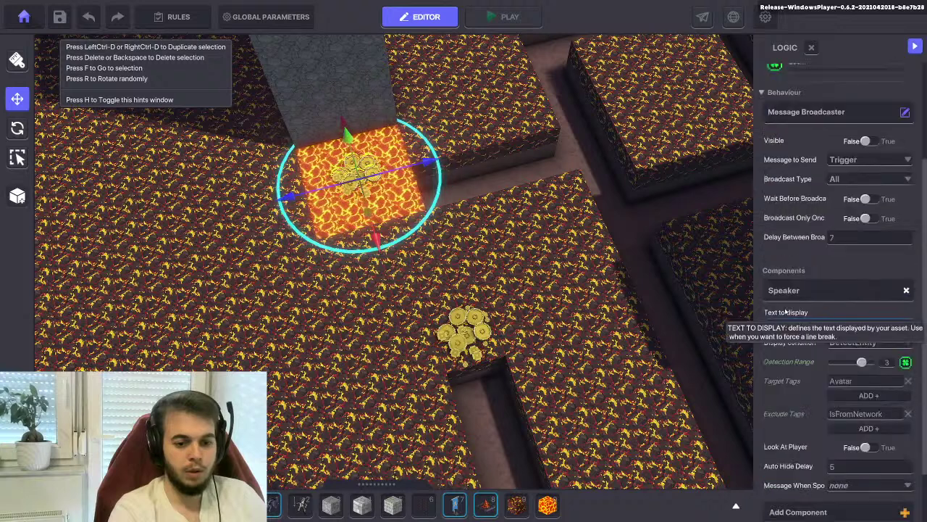
left_click(839, 397)
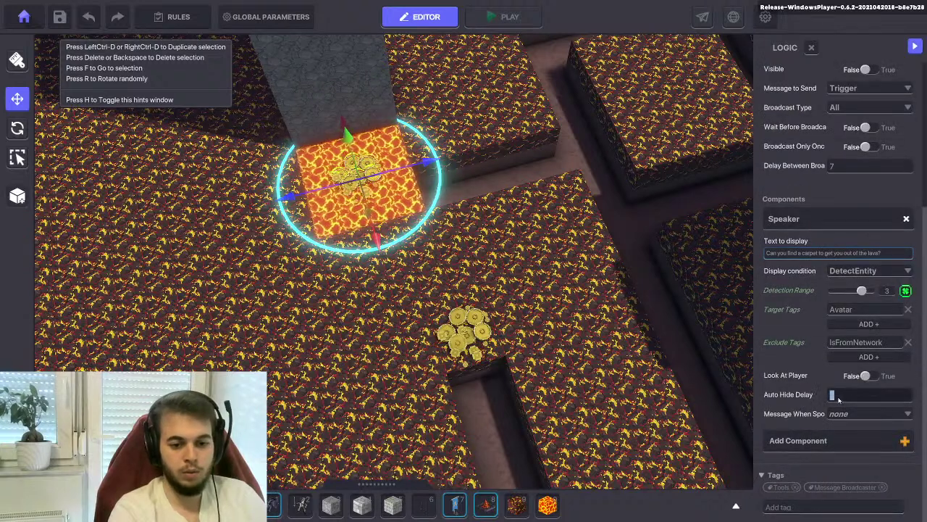
type("7")
scroll(812, 191, "up", 2)
left_click(835, 161)
left_click(843, 184)
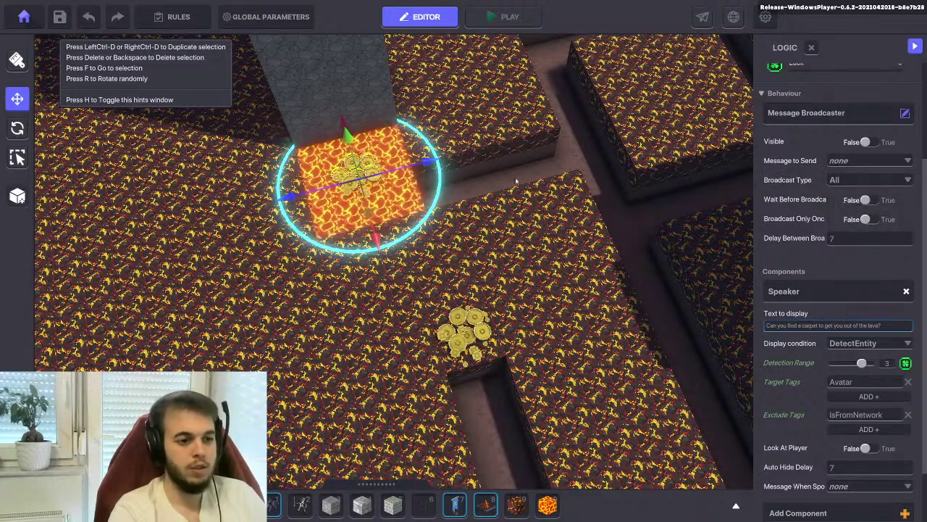
Save the level, dismiss the save notice, and pull the camera back over the maze
left_click(506, 18)
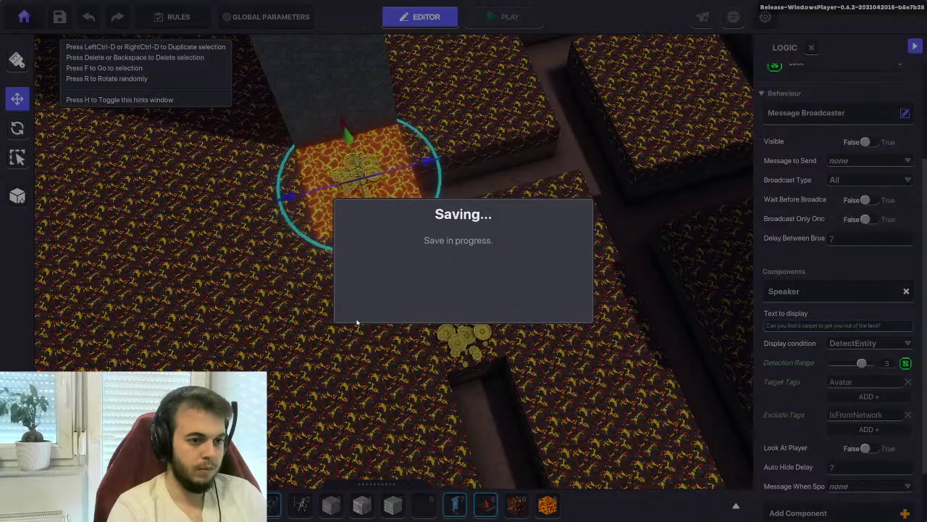
left_click(443, 302)
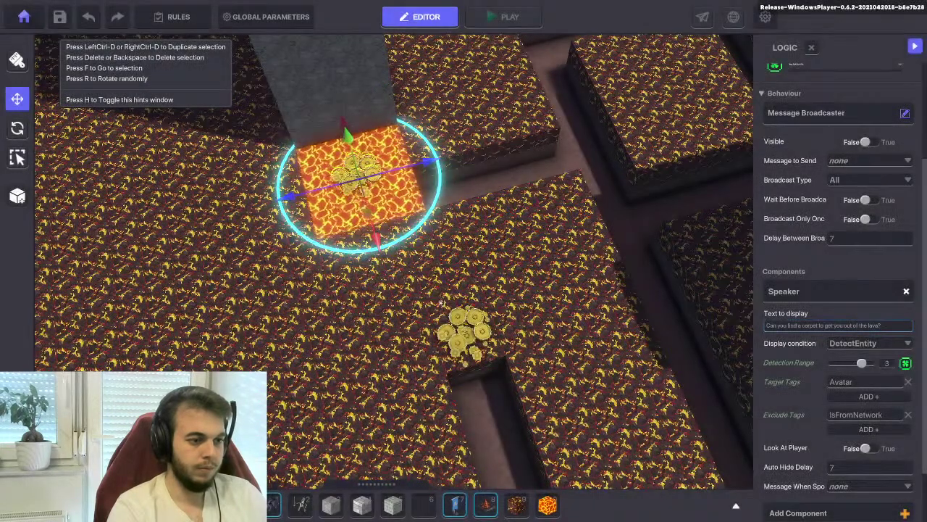
key("d")
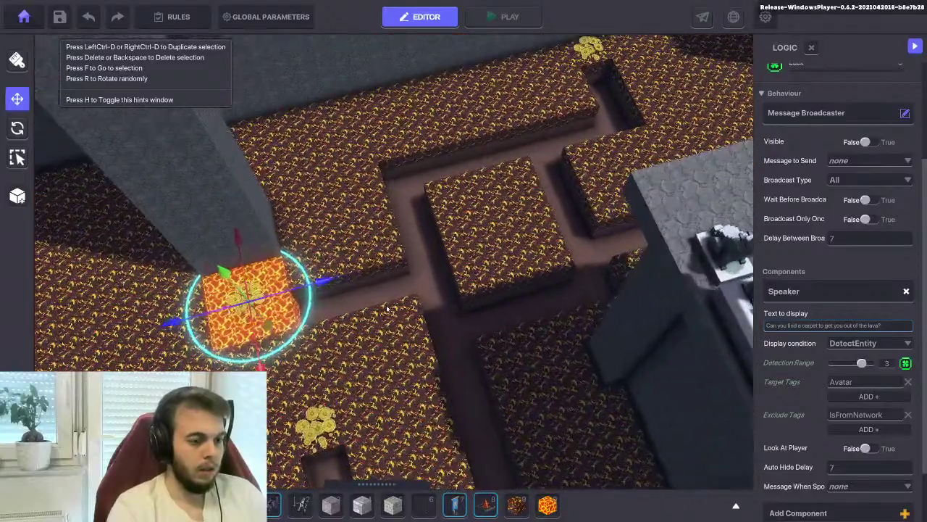
key("w")
key("s")
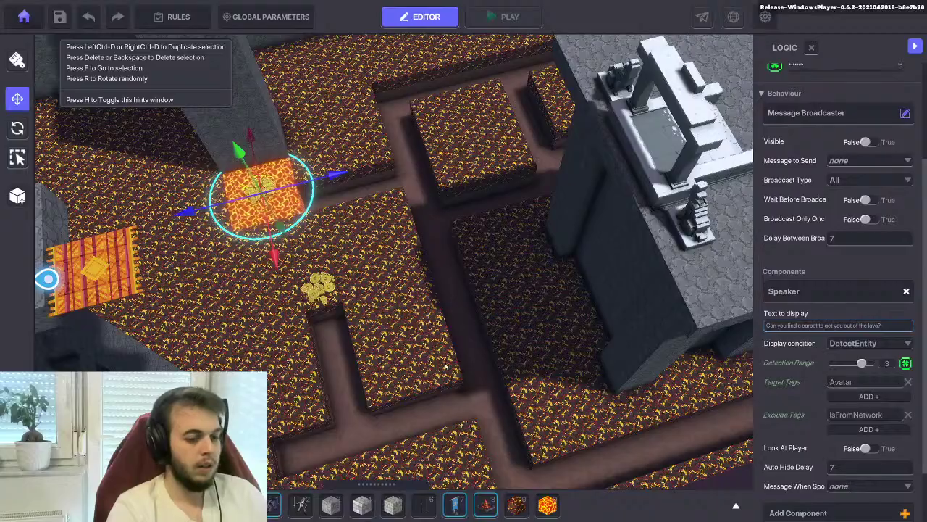
Orbit and pan the camera to view the towers, building and lava block
right_click_drag(374, 140, 442, 274)
key("d")
key("a")
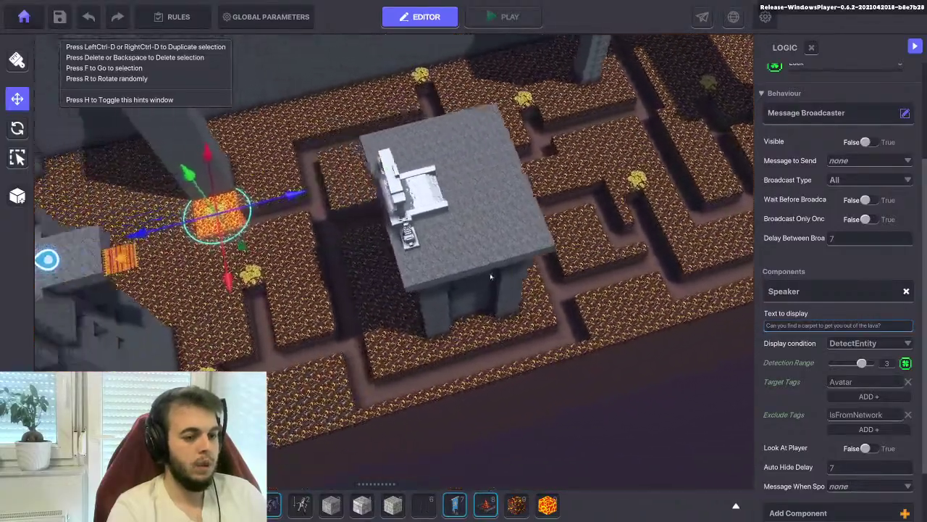
key("d")
key("w")
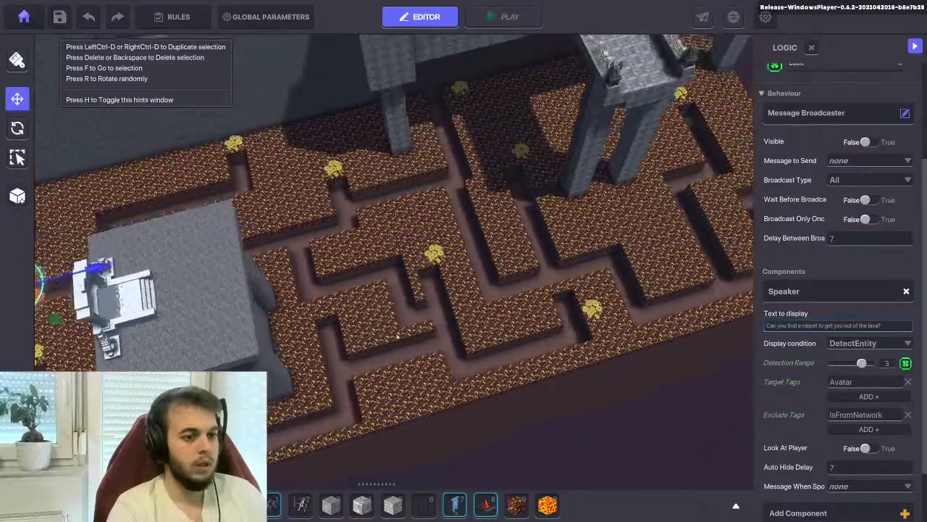
key("a")
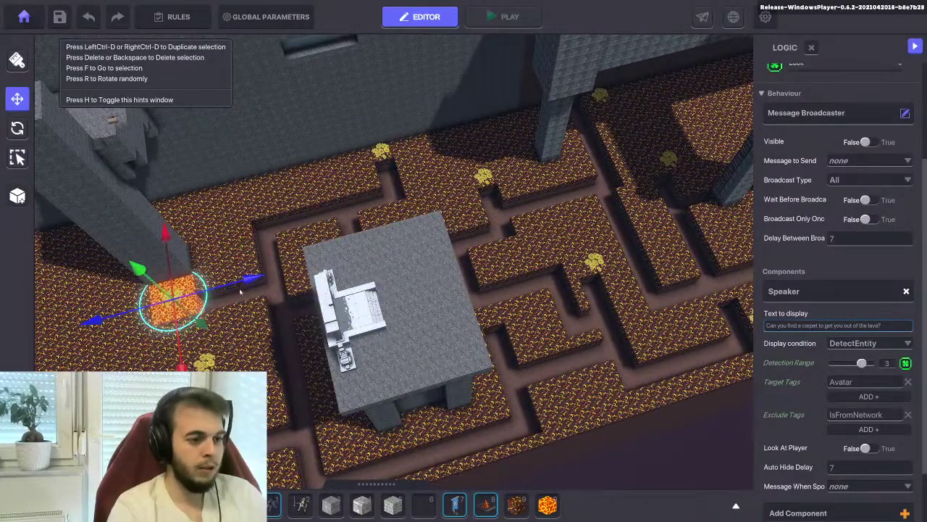
key("d")
key("a")
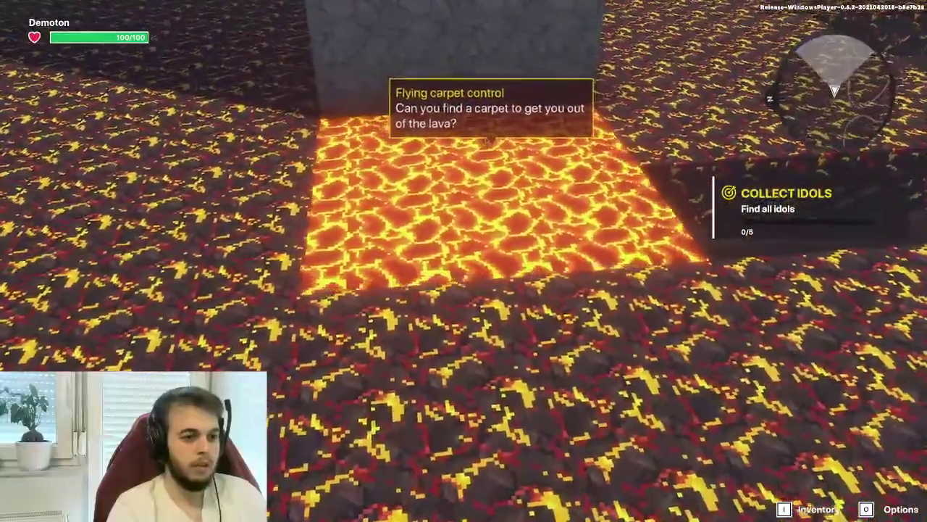
Walk the avatar through the maze corridors reading the treasure messages, then leave Play mode
key("w")
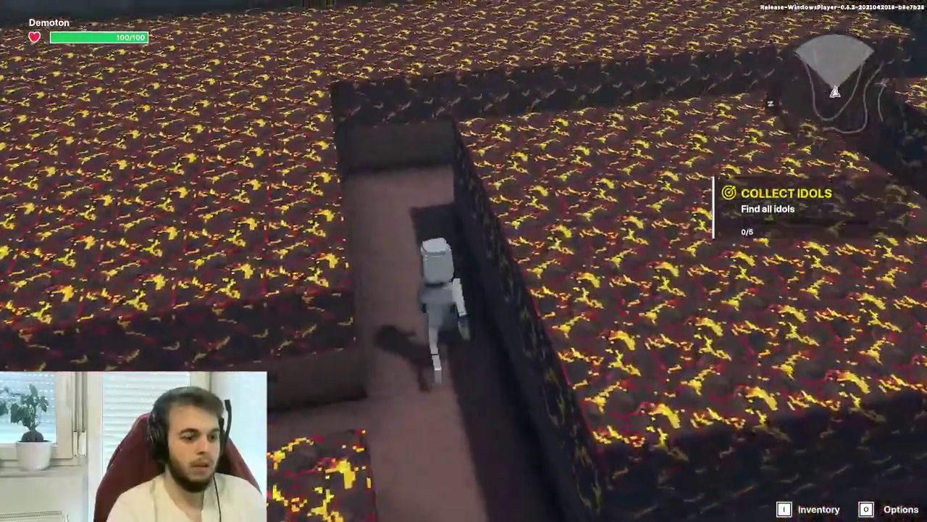
key("a")
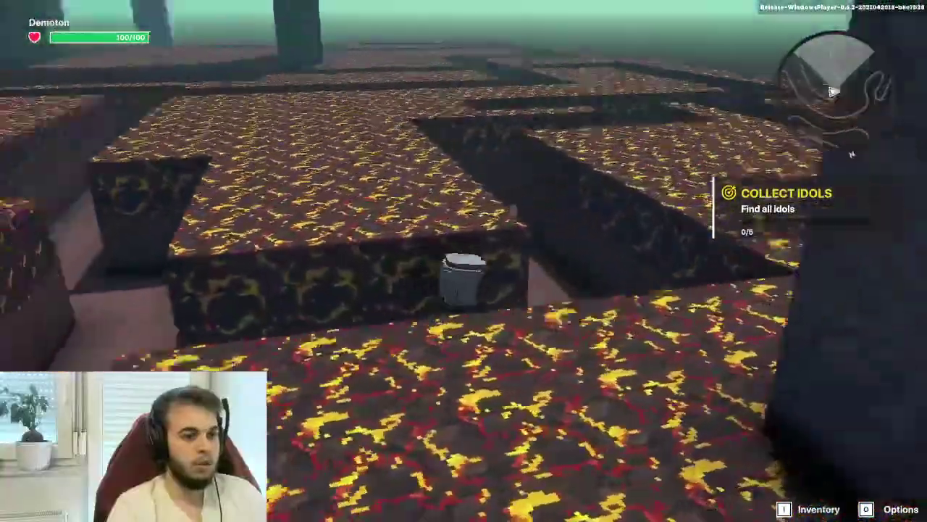
key("a")
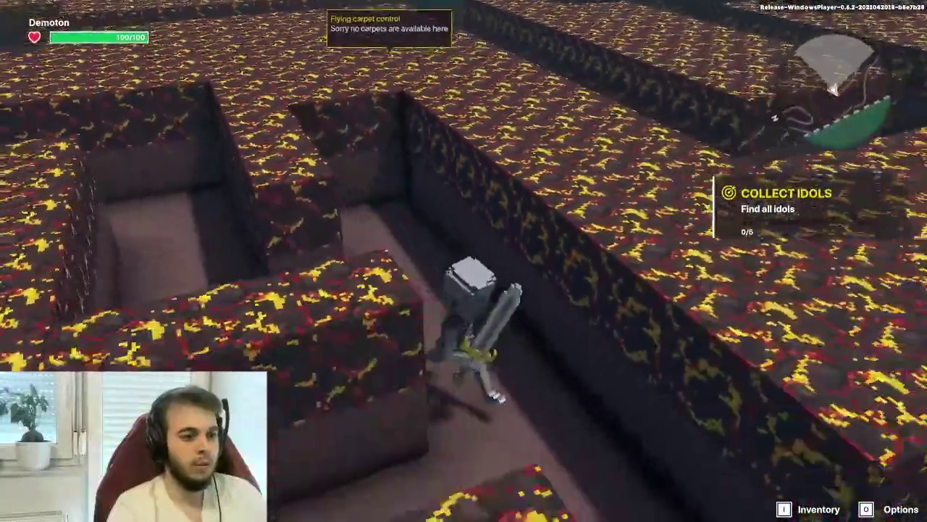
key("w")
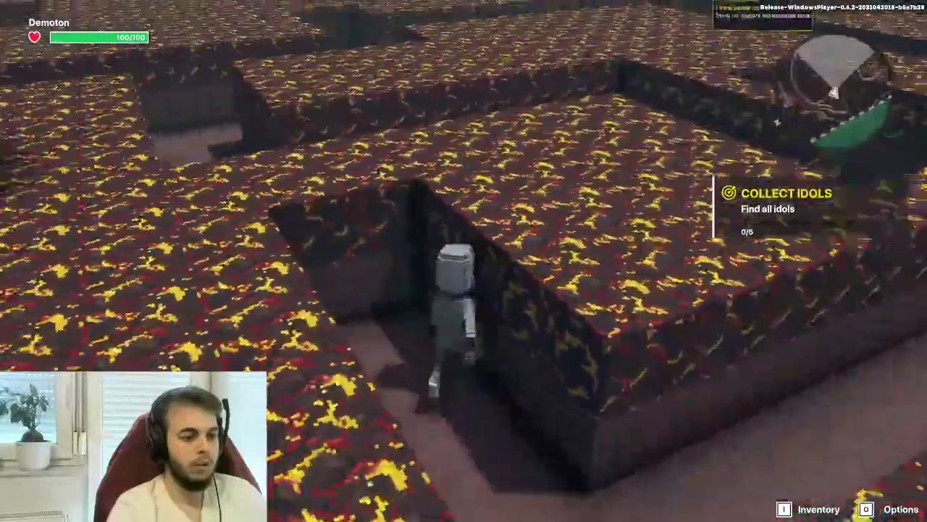
key("w")
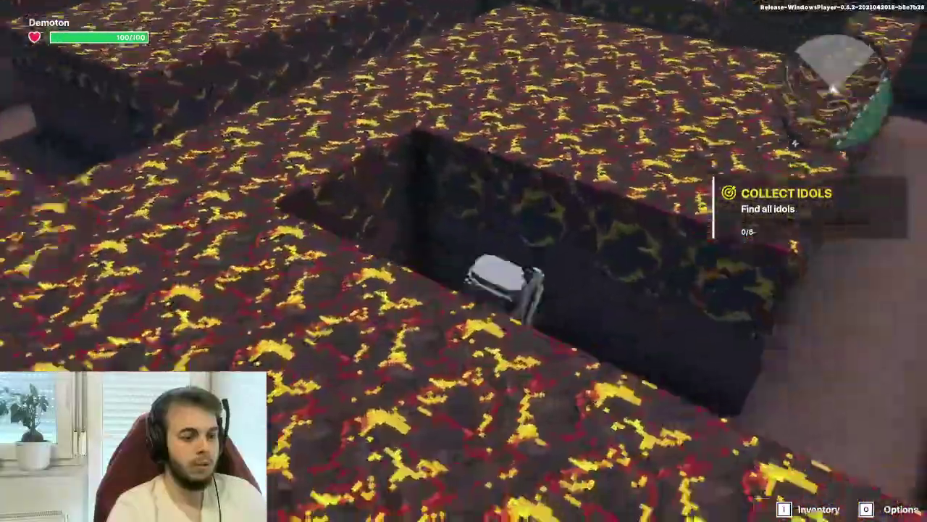
key("w")
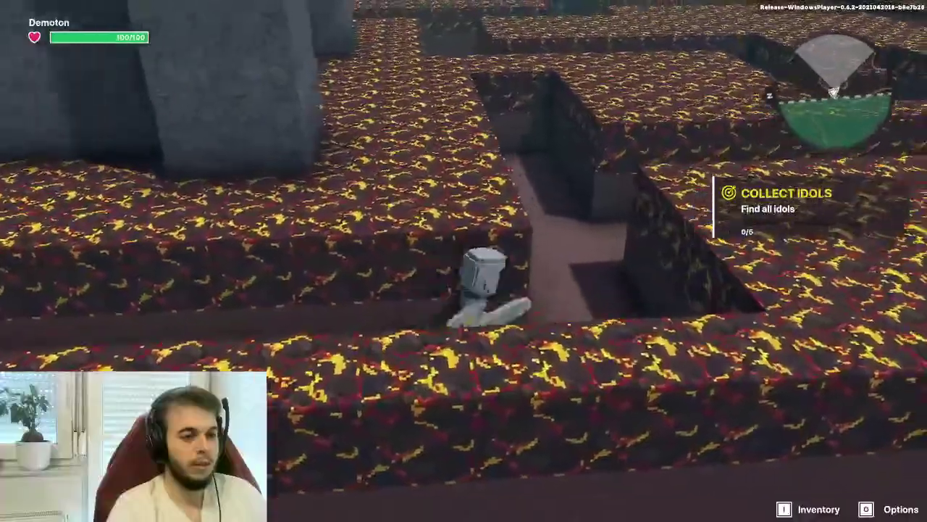
key("w")
key("Escape")
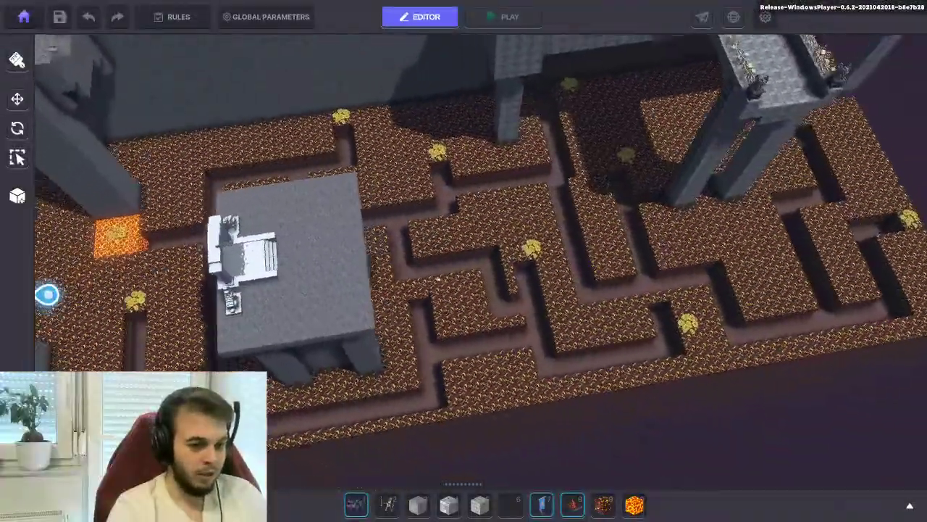
Move the coin-pile treasure left into a maze corridor
scroll(456, 263, "up", 4)
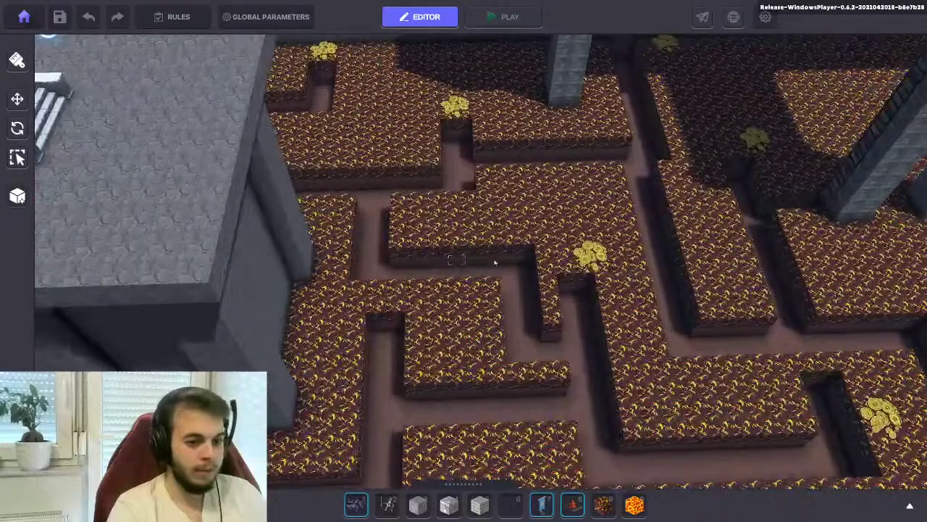
left_click(590, 255)
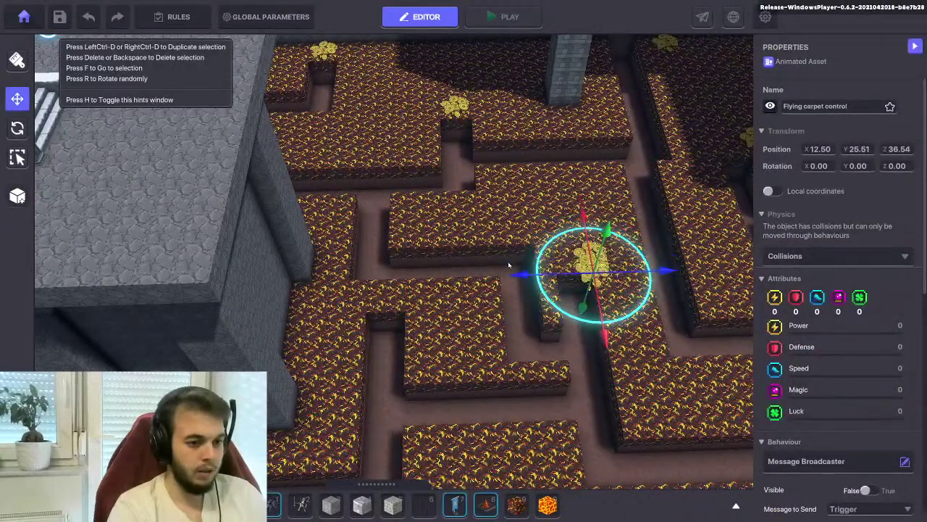
left_click_drag(459, 288, 379, 392)
right_click_drag(379, 390, 435, 239)
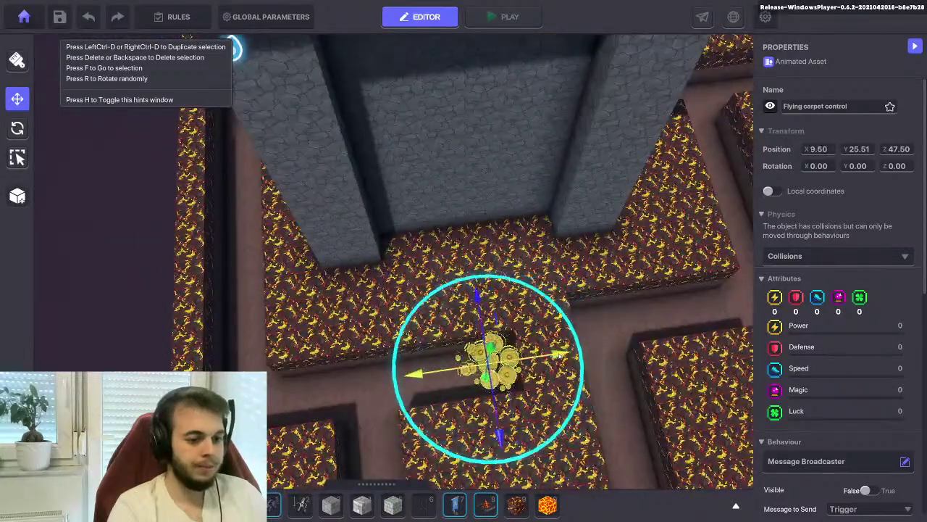
left_click_drag(544, 355, 550, 355)
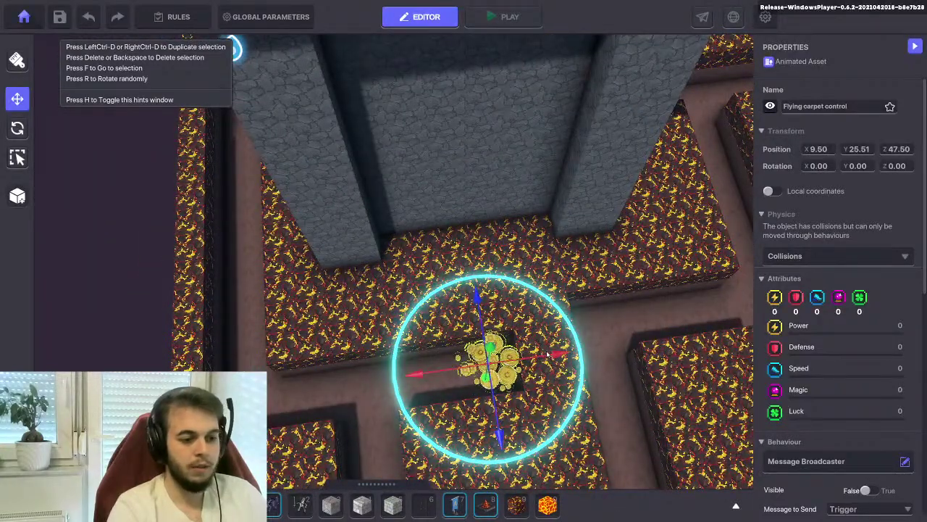
key("f")
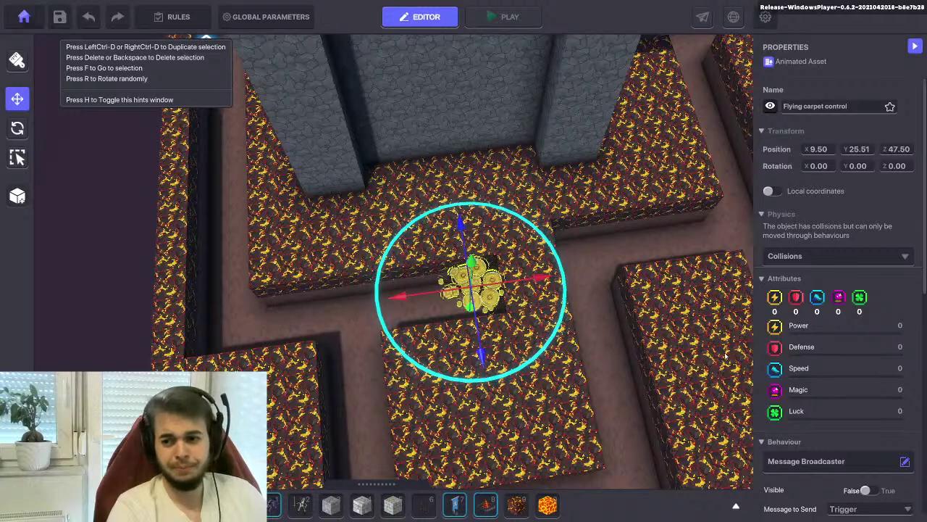
key("s")
key("a")
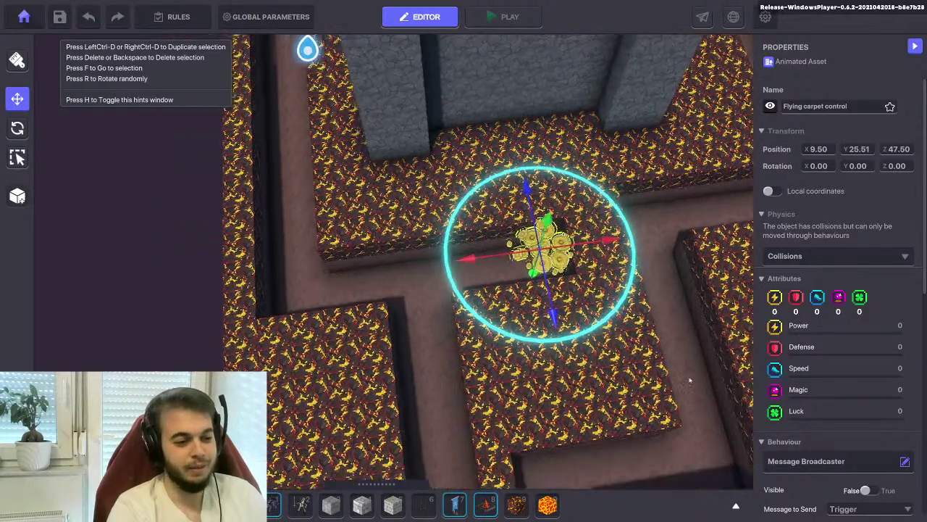
Set the coins' Physics to No Collisions and their Detection Range to 2
left_click(781, 257)
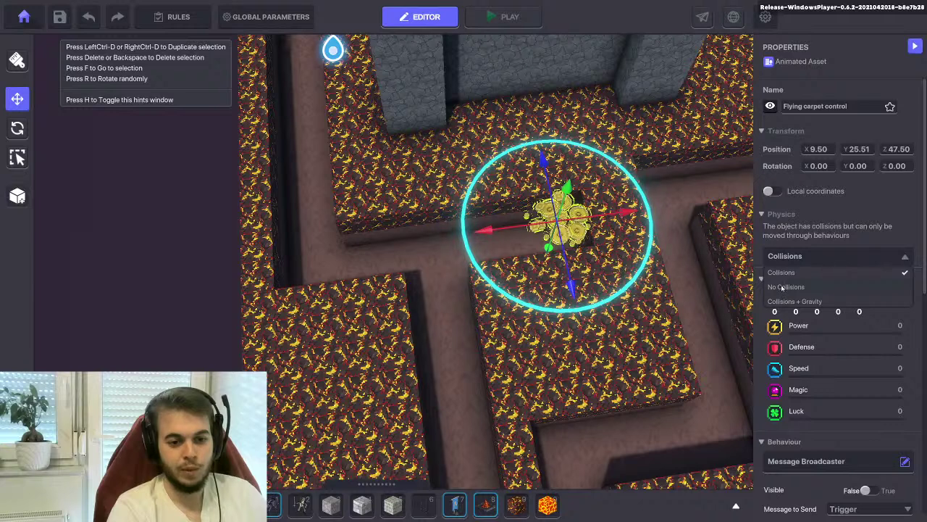
left_click(782, 287)
scroll(810, 305, "down", 4)
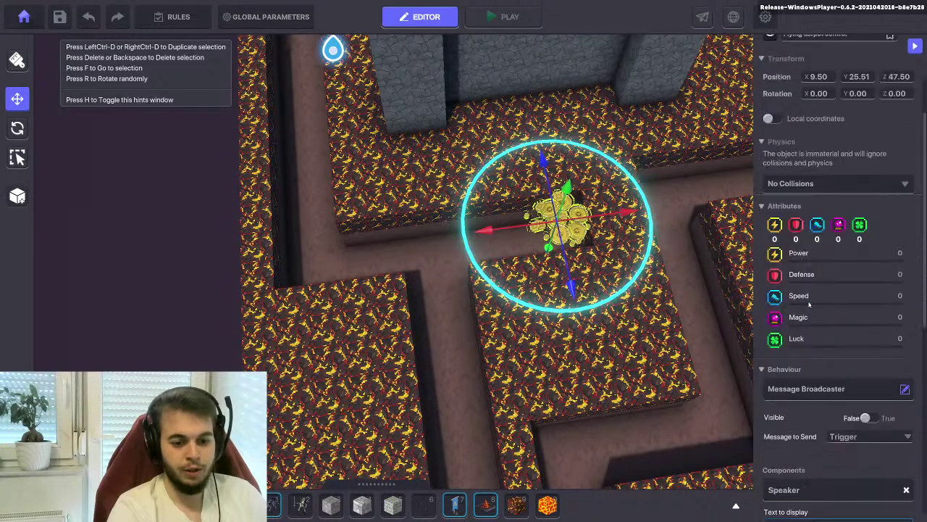
left_click_drag(861, 345, 852, 345)
Slide the coin pile left and lower it into the maze trench
left_click_drag(630, 213, 601, 220)
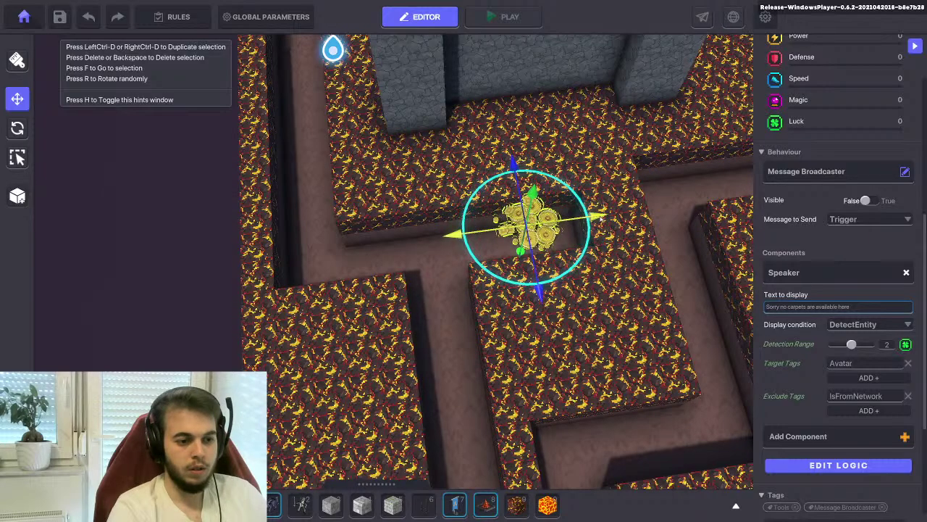
right_click_drag(602, 218, 584, 261)
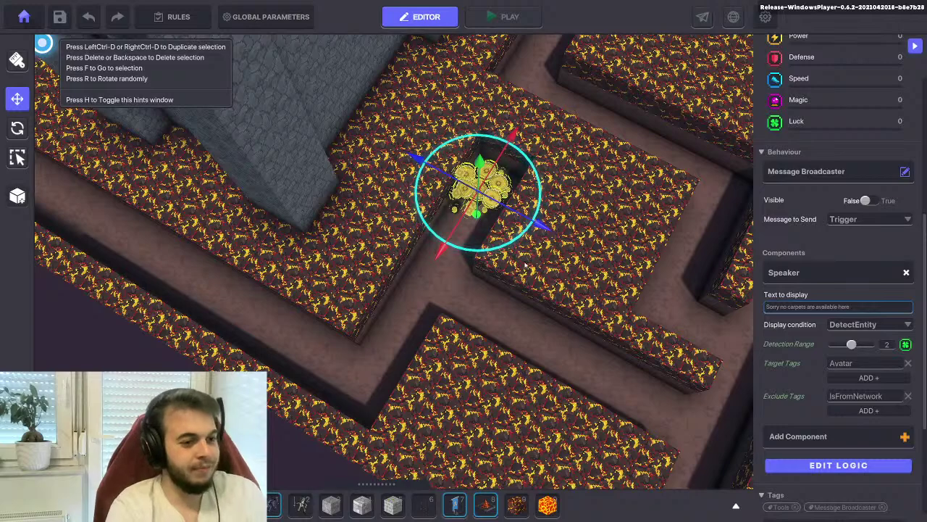
left_click_drag(515, 240, 482, 183)
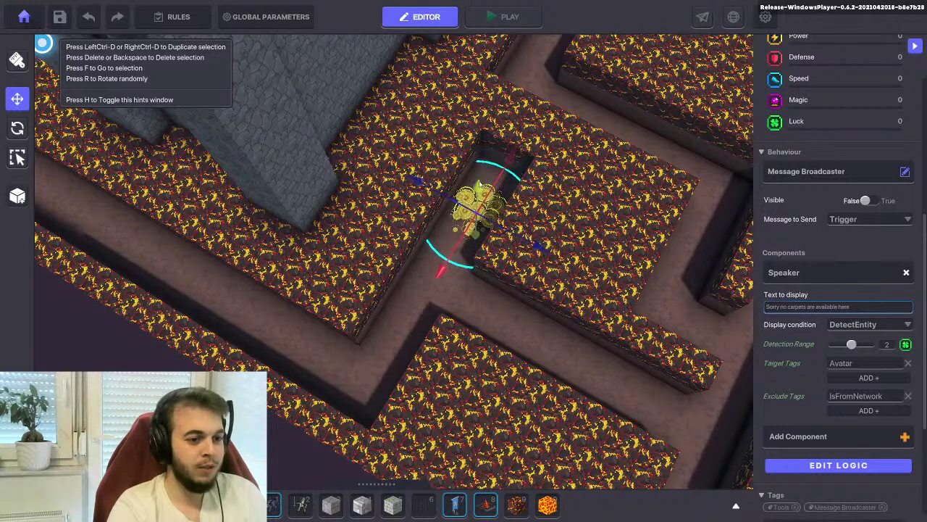
key("f")
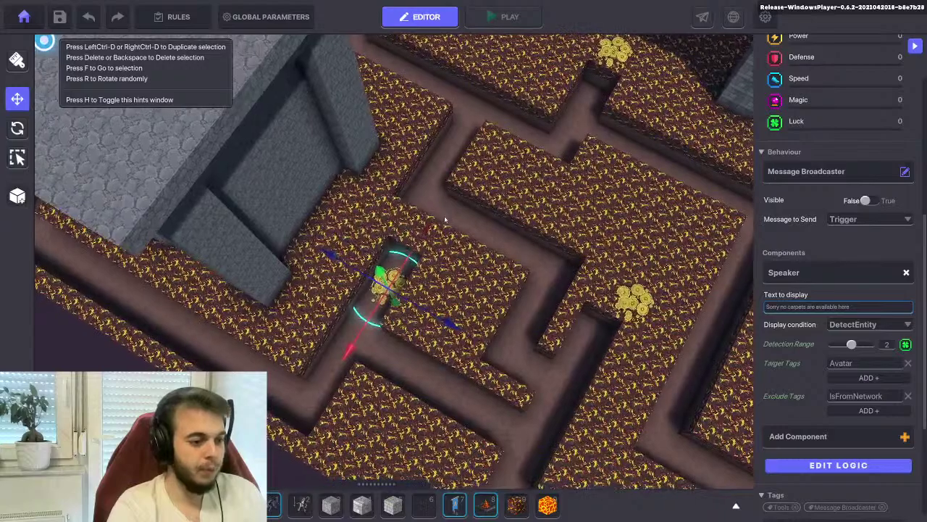
left_click(507, 17)
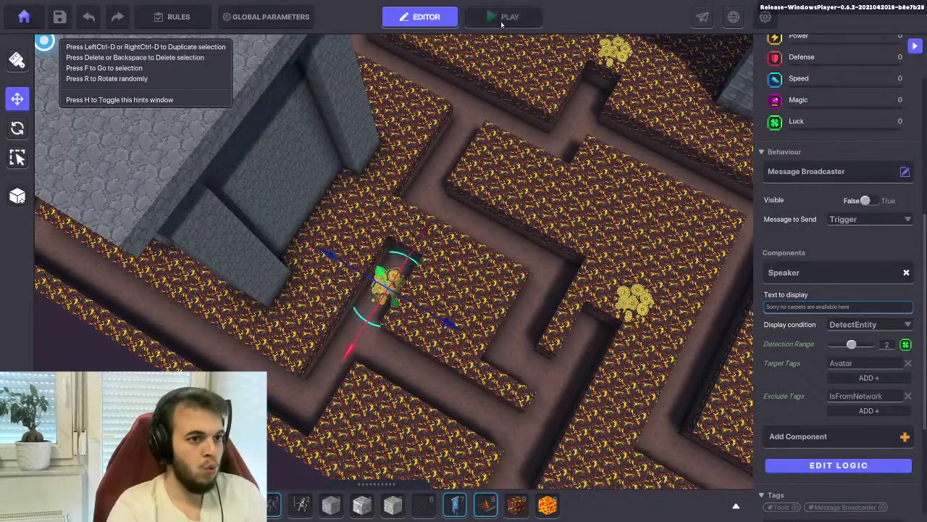
key("w")
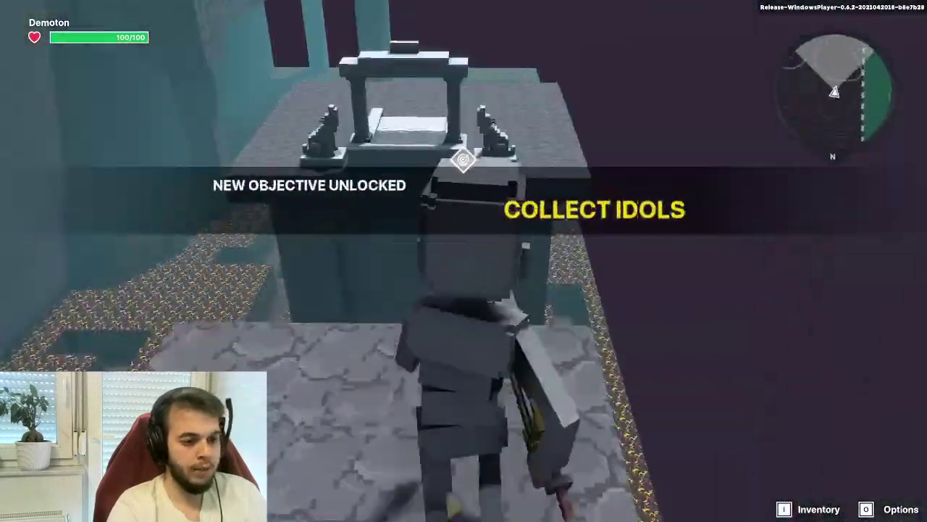
key("w")
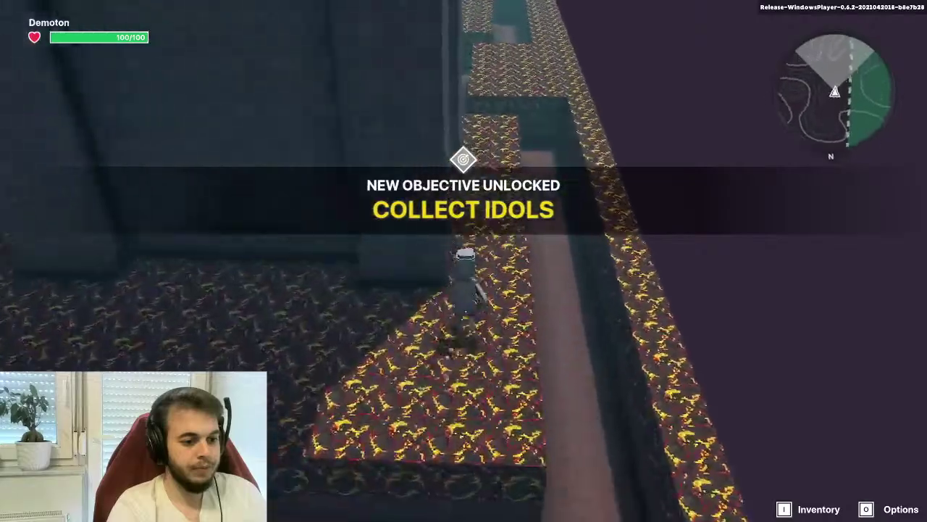
key("w")
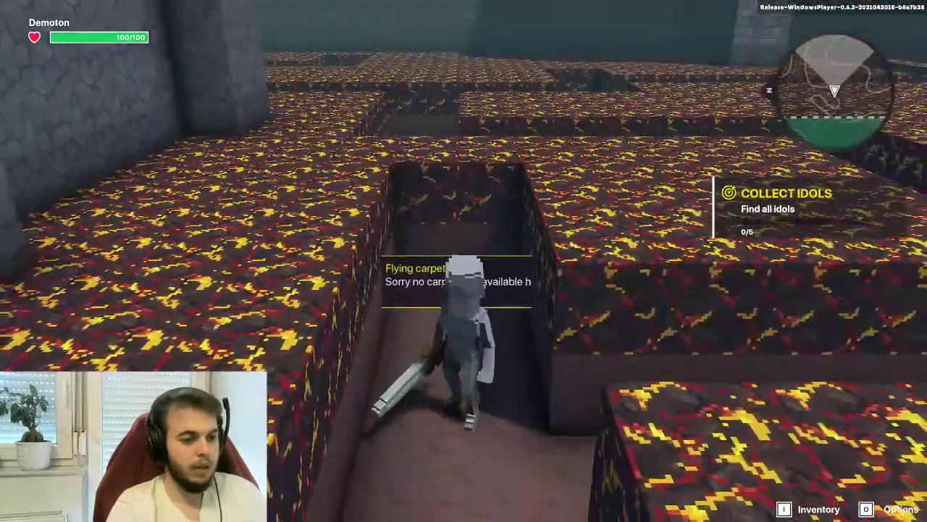
key("Escape")
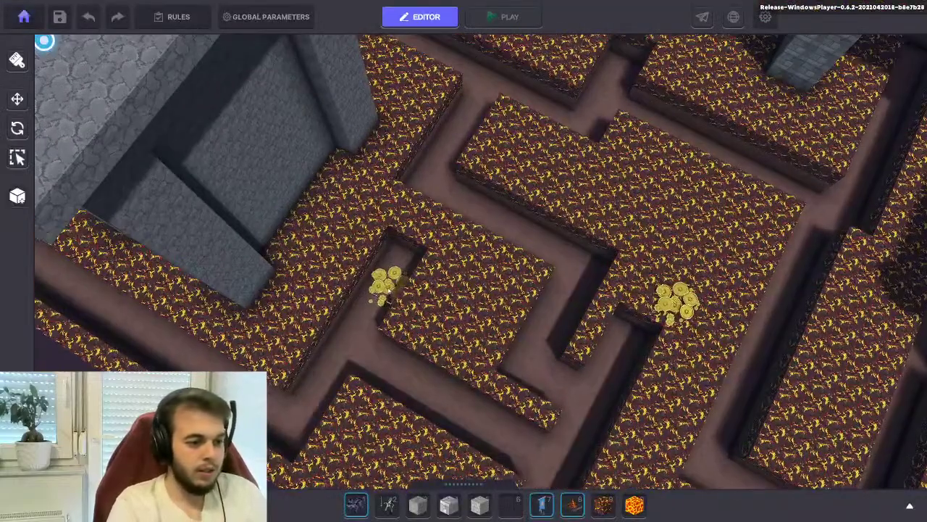
left_click(389, 288)
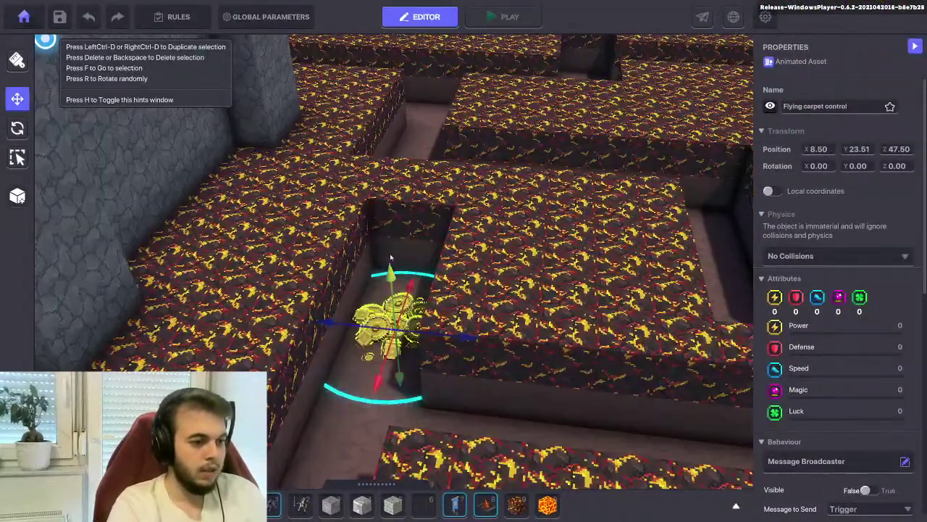
scroll(395, 183, "down", 4)
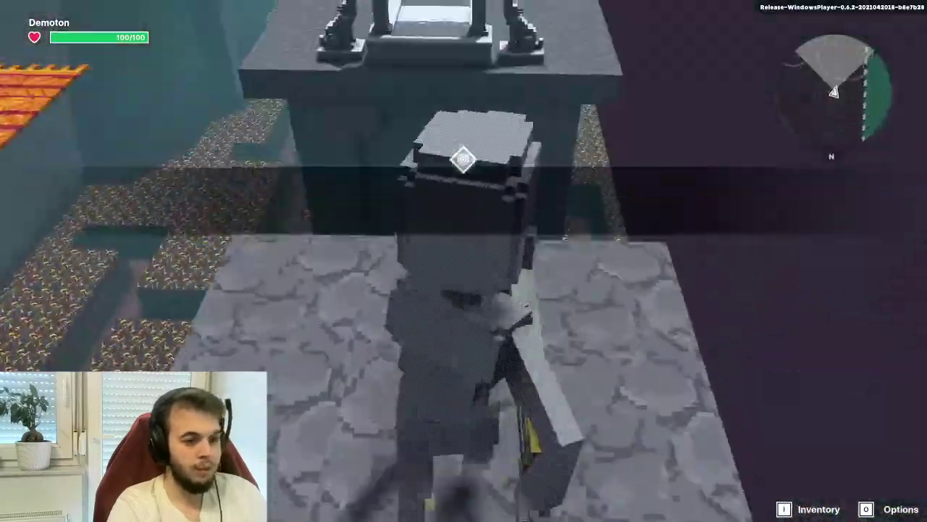
key("w")
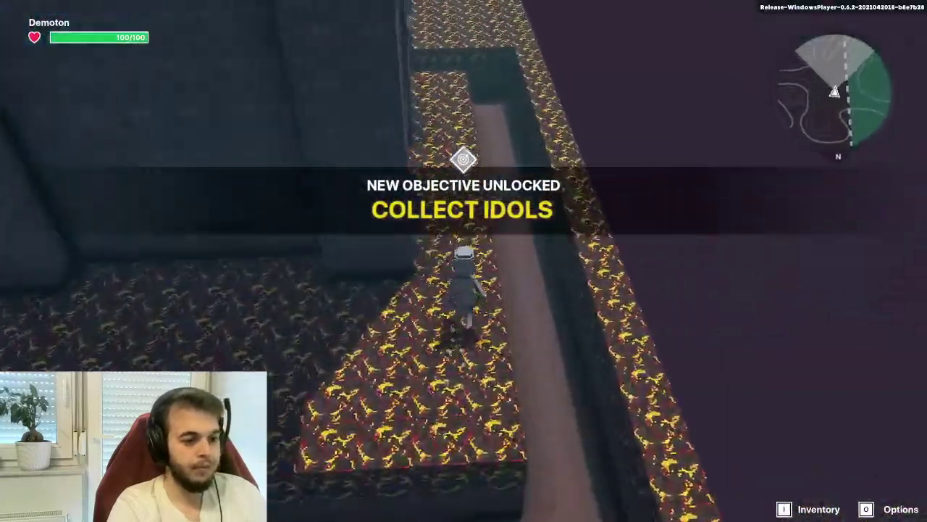
key("w")
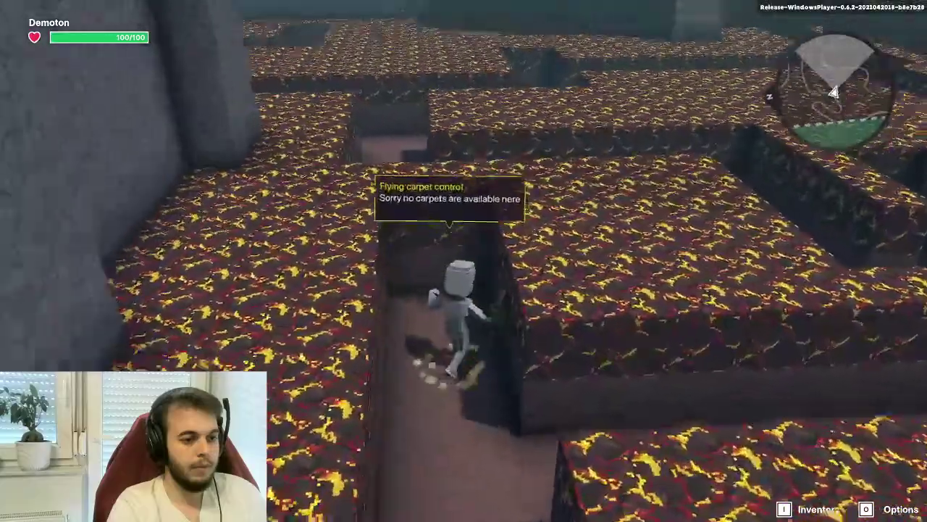
key("w")
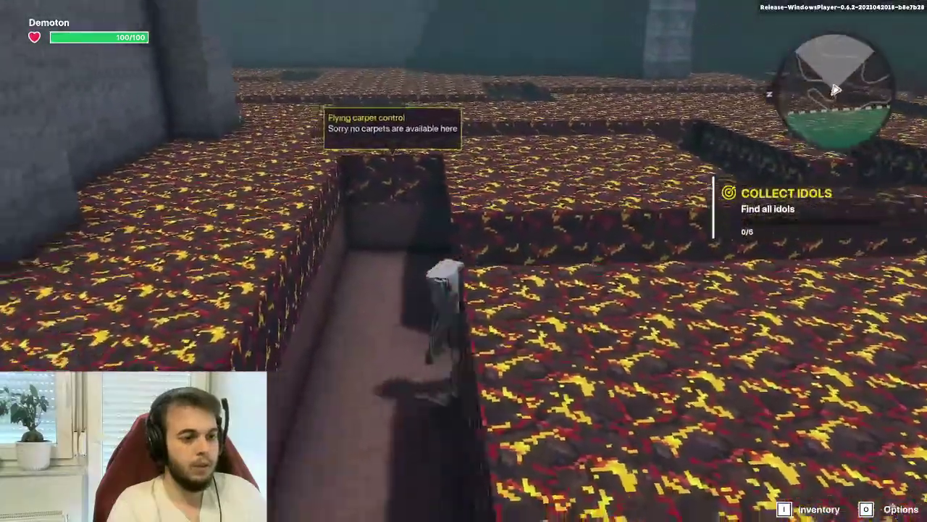
key("Escape")
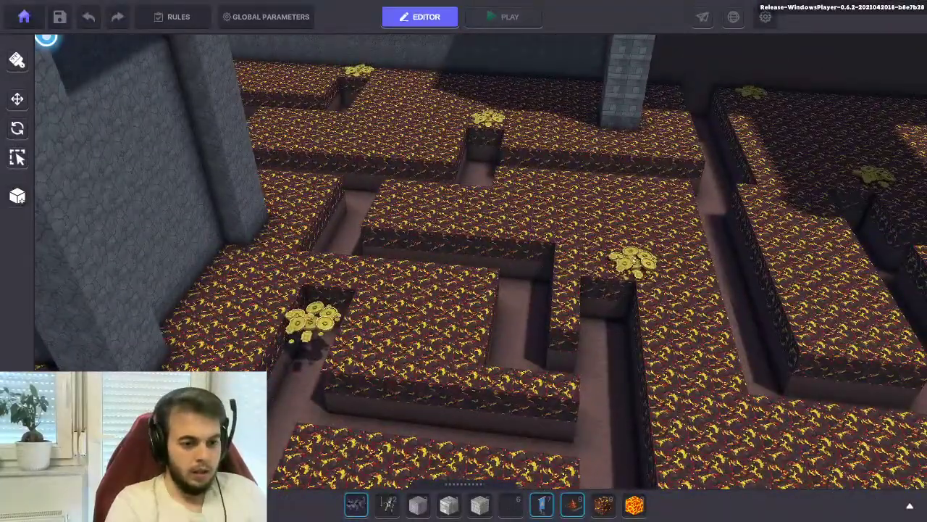
Delete an extra coin pile and move another into the right-hand corridor at X 10.50
left_click(627, 261)
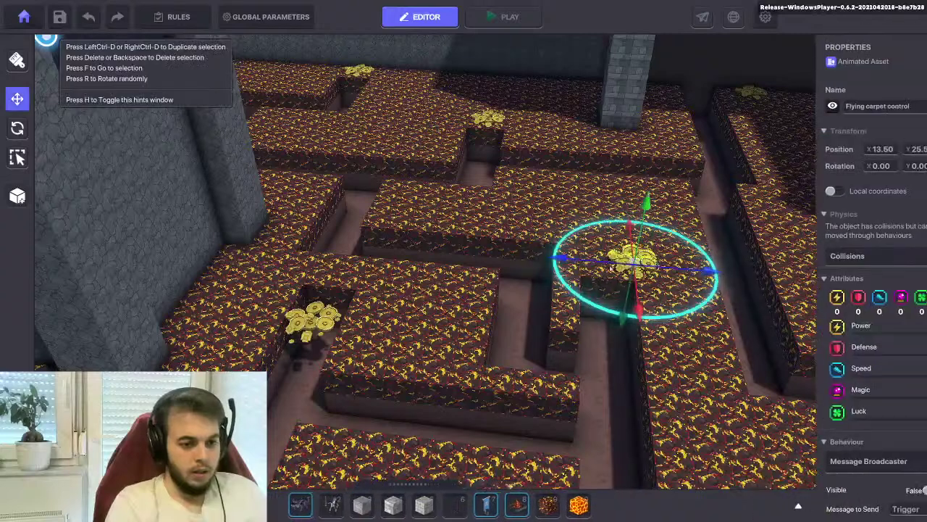
key("Delete")
left_click(296, 325)
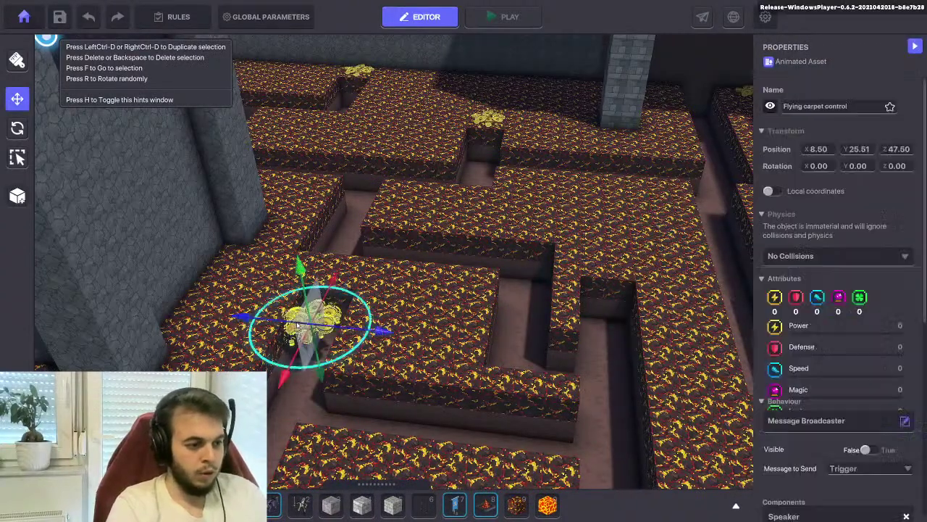
left_click_drag(296, 326, 293, 336)
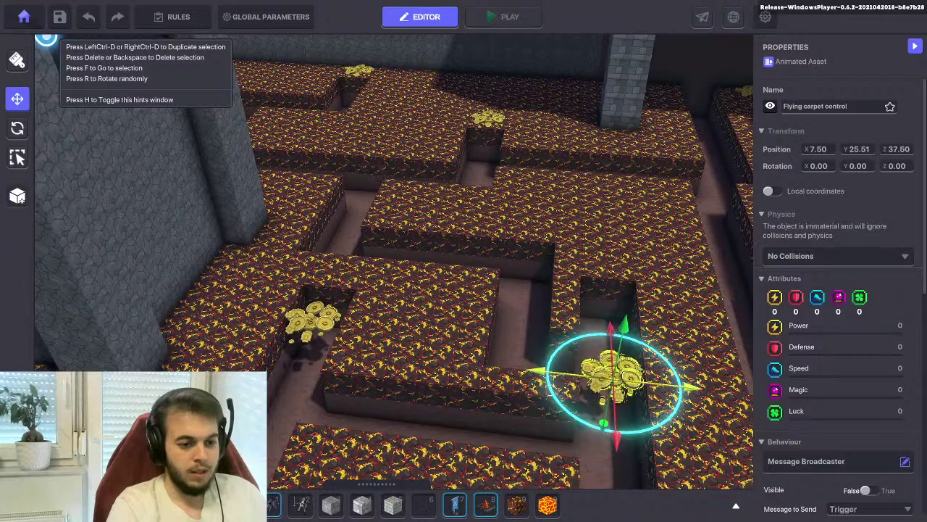
left_click_drag(630, 434, 623, 371)
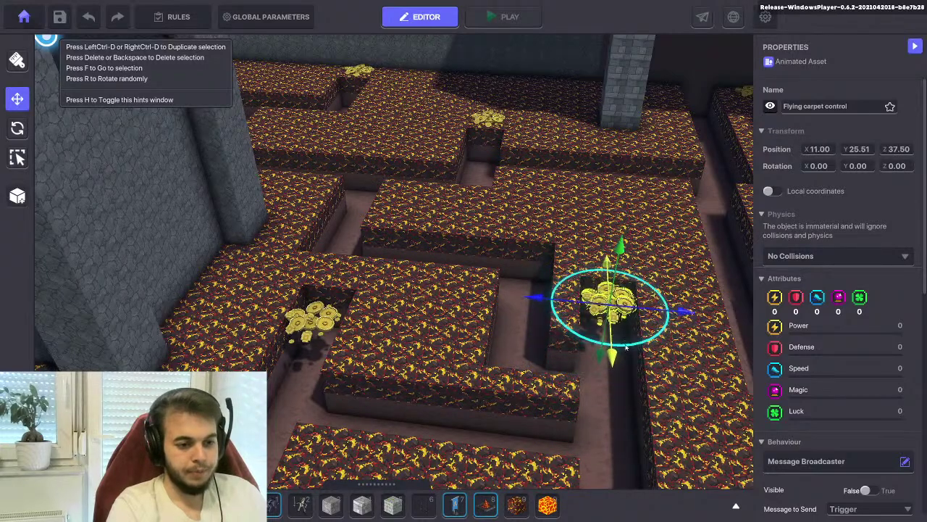
right_click_drag(674, 307, 487, 296)
key("f")
left_click_drag(505, 387, 518, 94)
key("f")
Delete another coin pile and move the one by the stone pillar left into the corridor corner
left_click(384, 242)
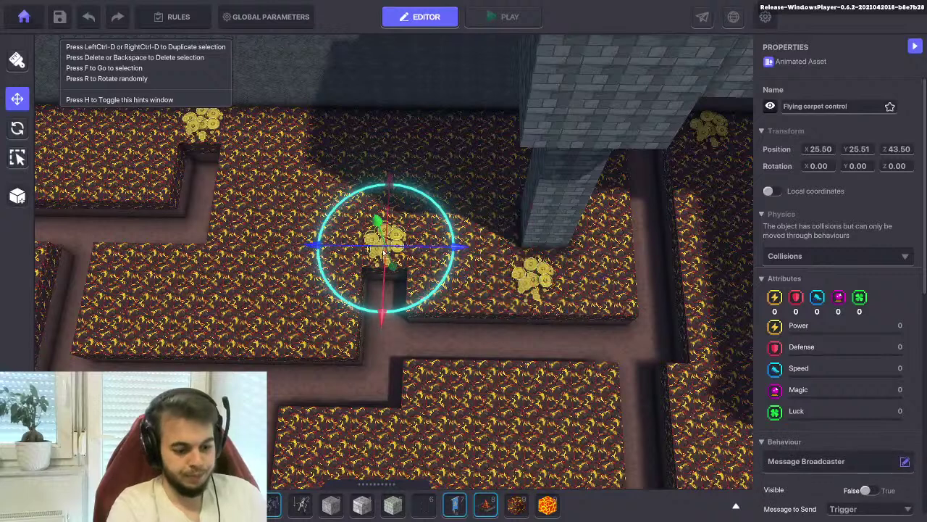
key("Delete")
left_click(529, 279)
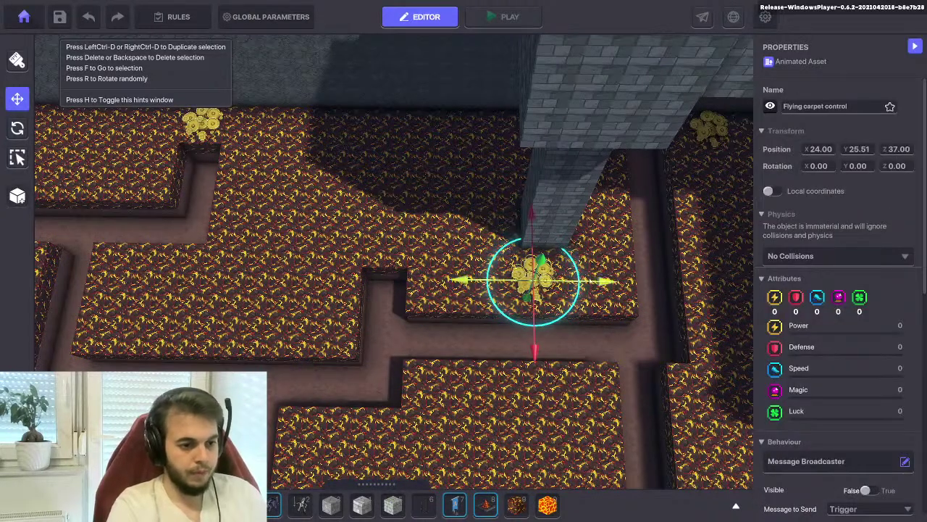
left_click_drag(528, 279, 384, 279)
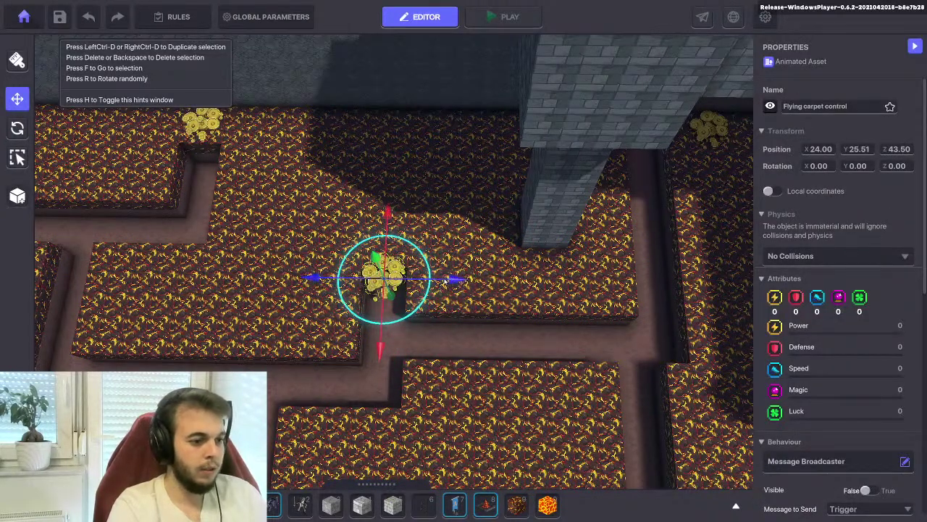
scroll(829, 348, "down", 5)
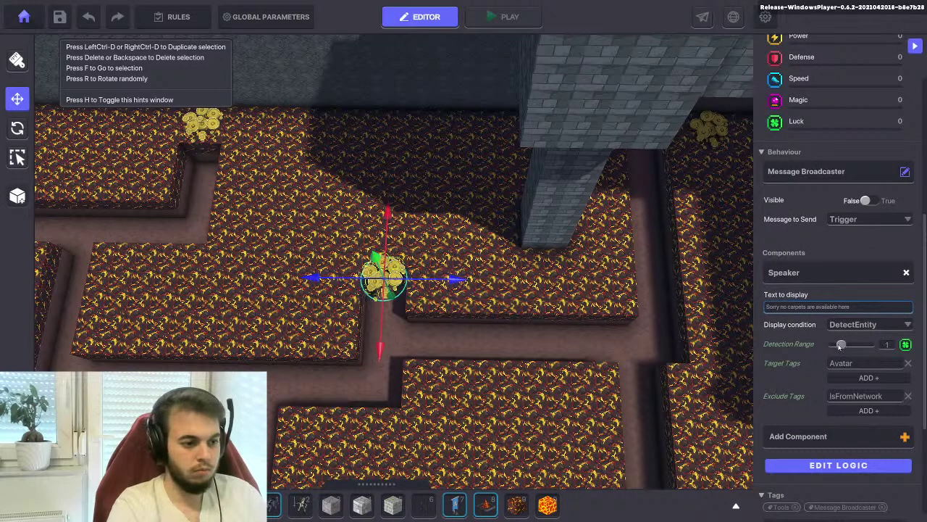
scroll(462, 316, "up", 3)
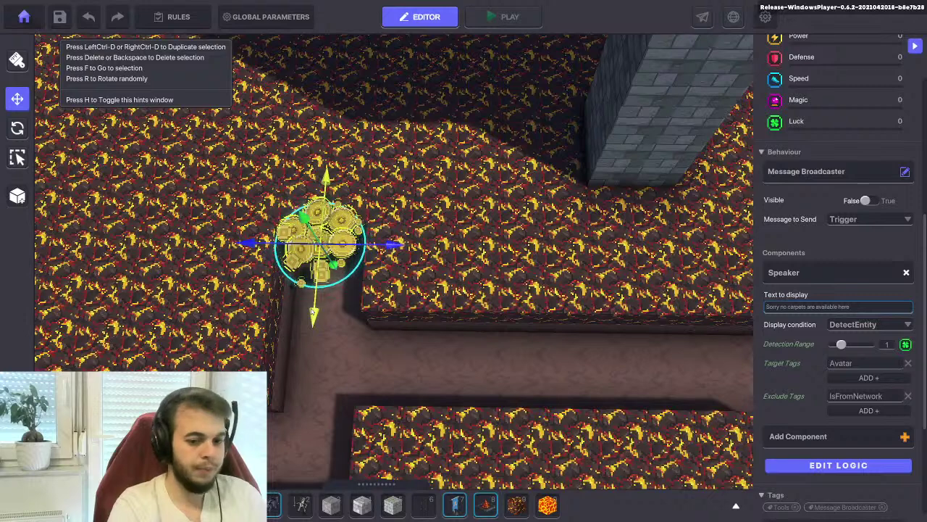
Nudge the coin pile into the corridor corner, then duplicate a dead-end pile into the upper dead end
left_click_drag(306, 313, 304, 324)
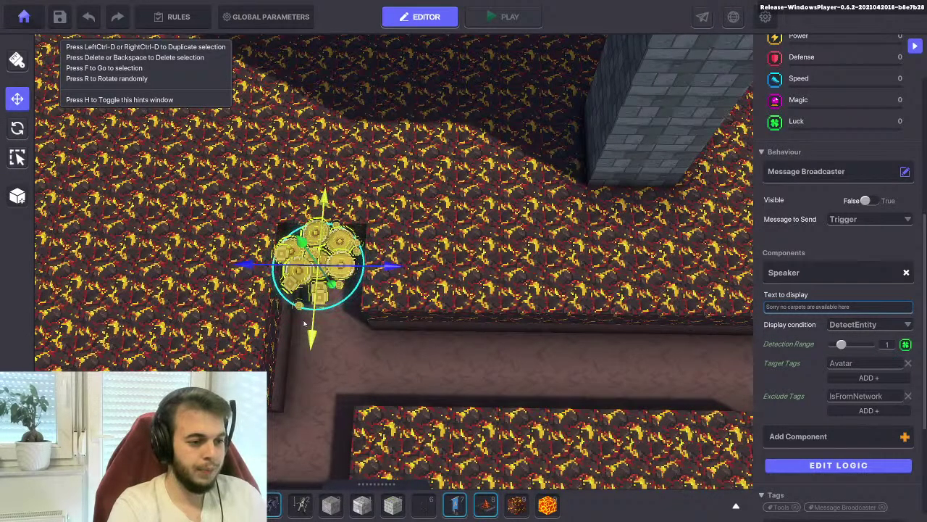
key("f")
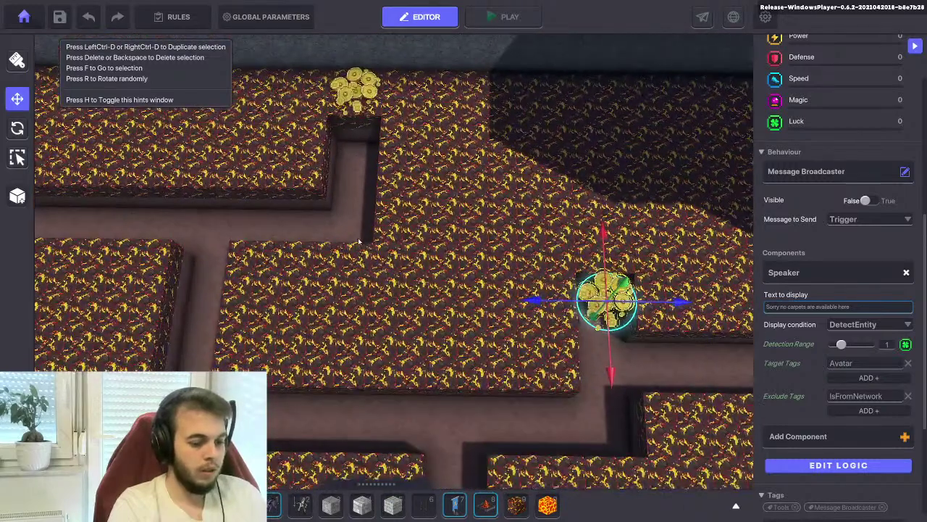
left_click(582, 324)
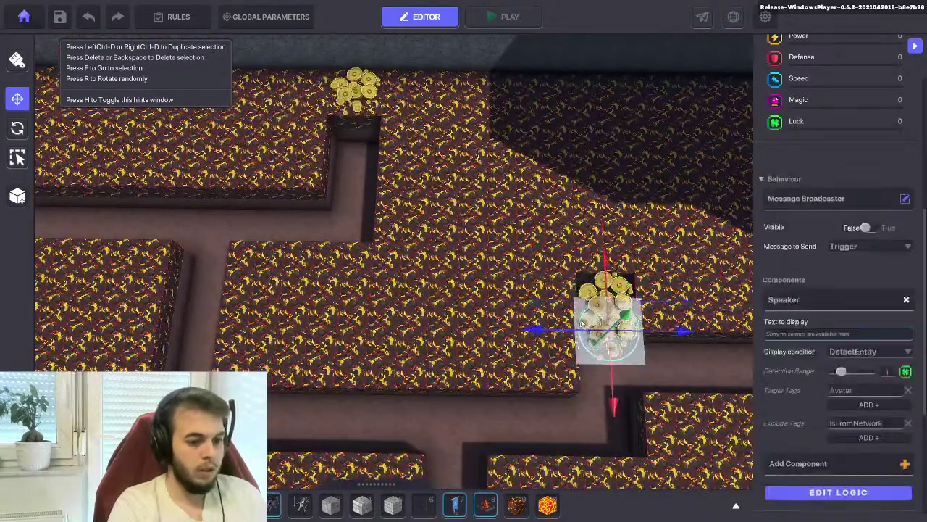
key("ctrl+d")
left_click_drag(514, 334, 237, 330)
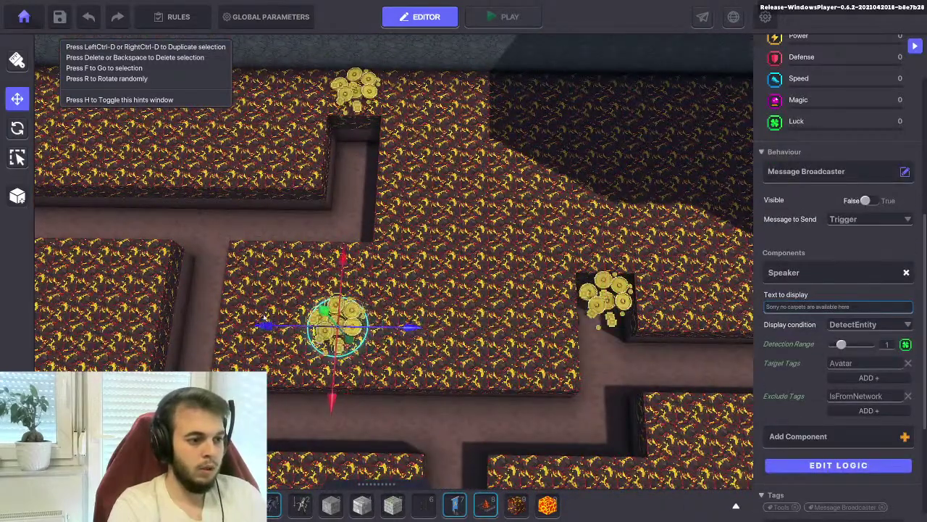
left_click_drag(330, 370, 331, 228)
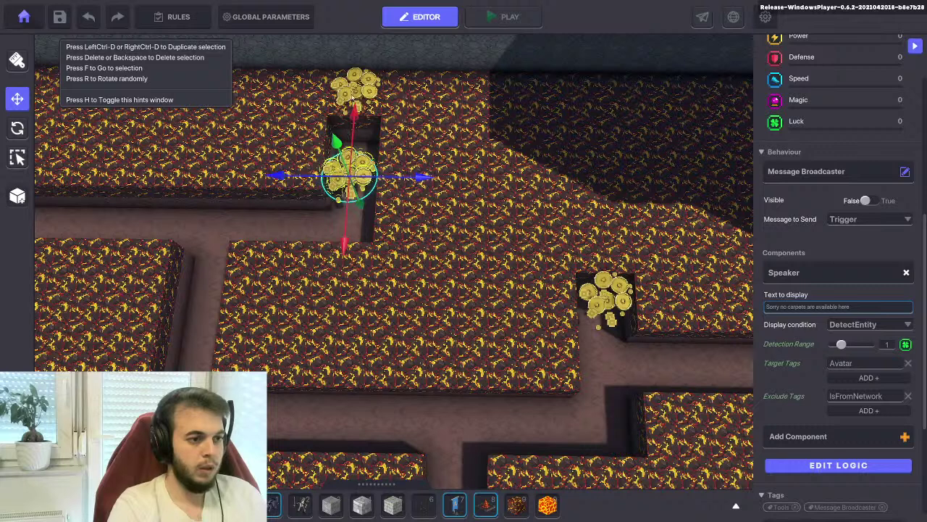
left_click_drag(337, 141, 339, 18)
key("ctrl+z")
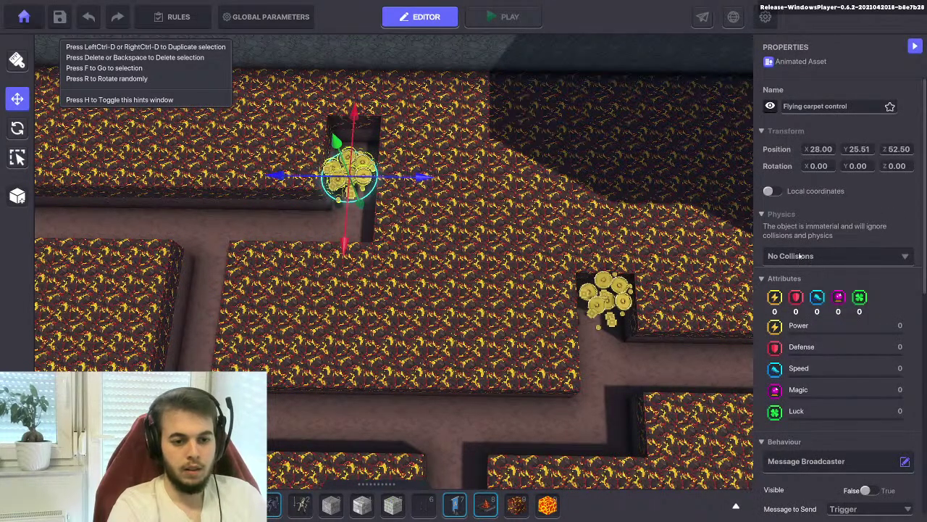
Raise the coin pile's detection range from 1 to 2 and push it deeper into the dead end
scroll(811, 326, "down", 4)
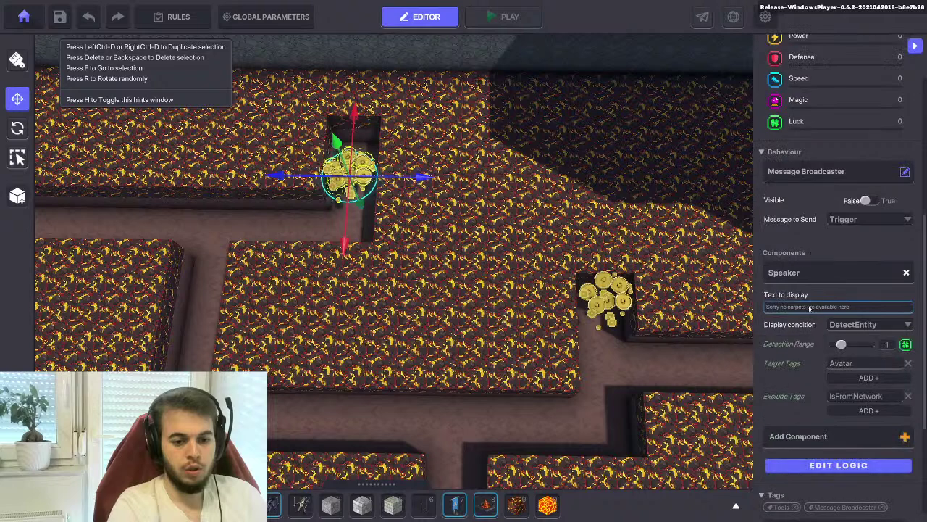
left_click(851, 345)
key("f")
left_click_drag(408, 205, 410, 165)
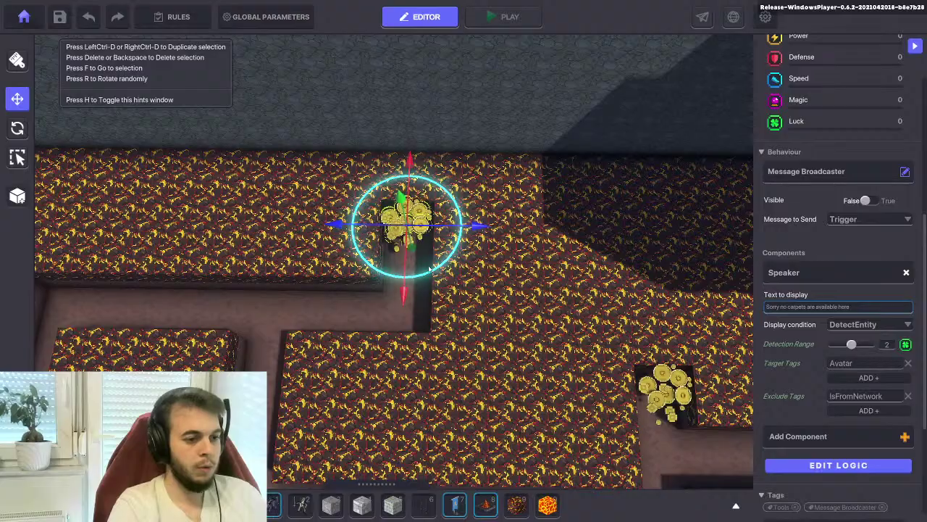
Duplicate the coin pile and move the copy down into another dead end
key("a")
key("s")
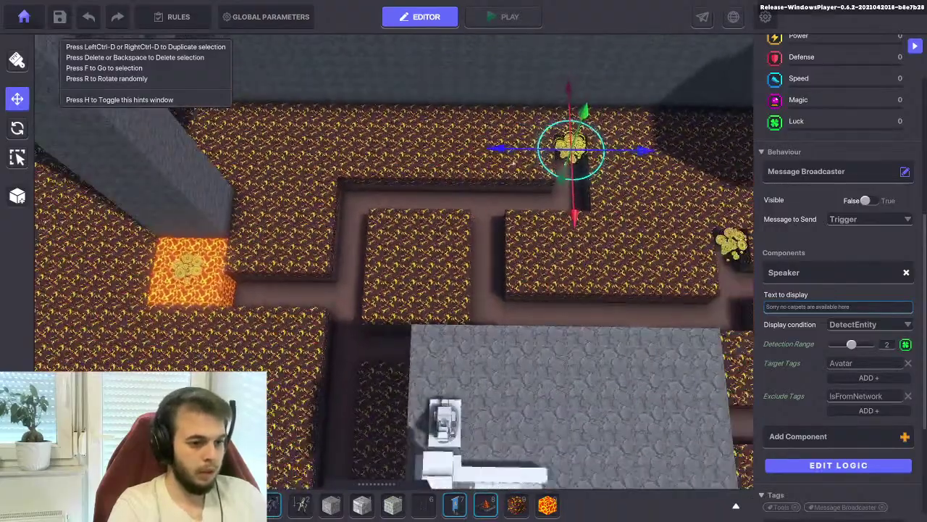
key("ctrl+d")
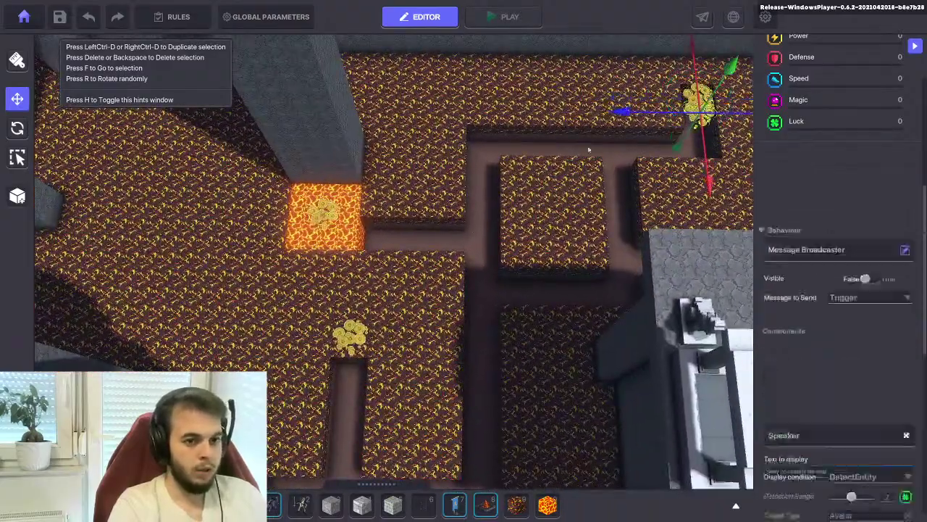
left_click_drag(617, 97, 362, 130)
left_click_drag(449, 174, 423, 412)
Delete two unwanted duplicate coin piles from the maze
key("w")
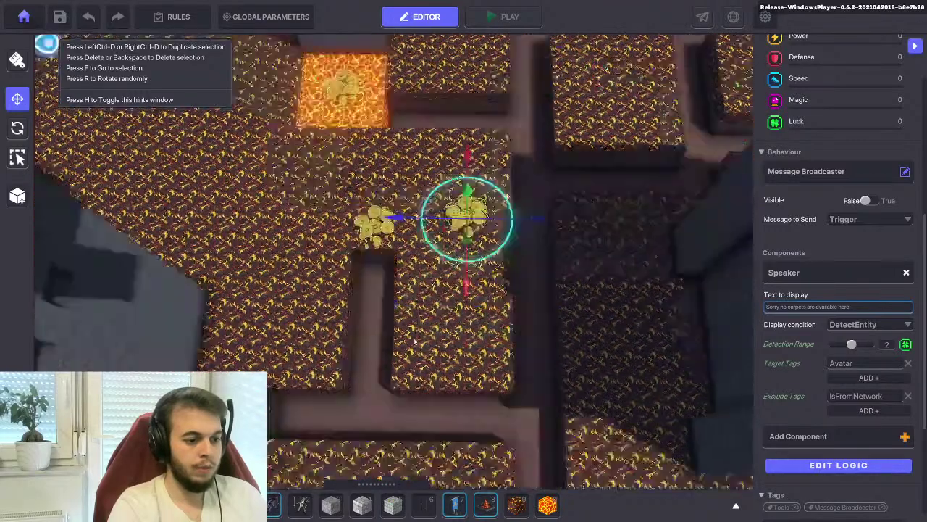
key("Escape")
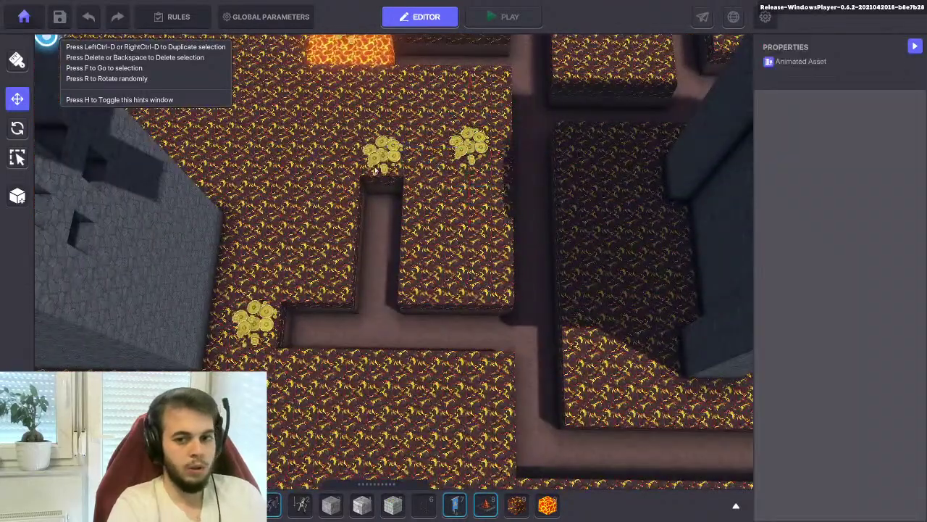
left_click(382, 152)
key("Delete")
left_click(470, 145)
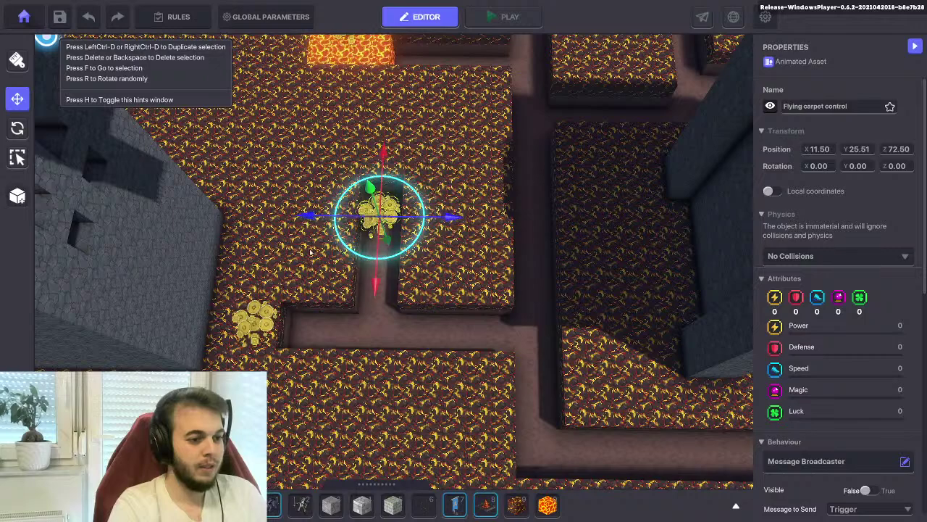
key("a")
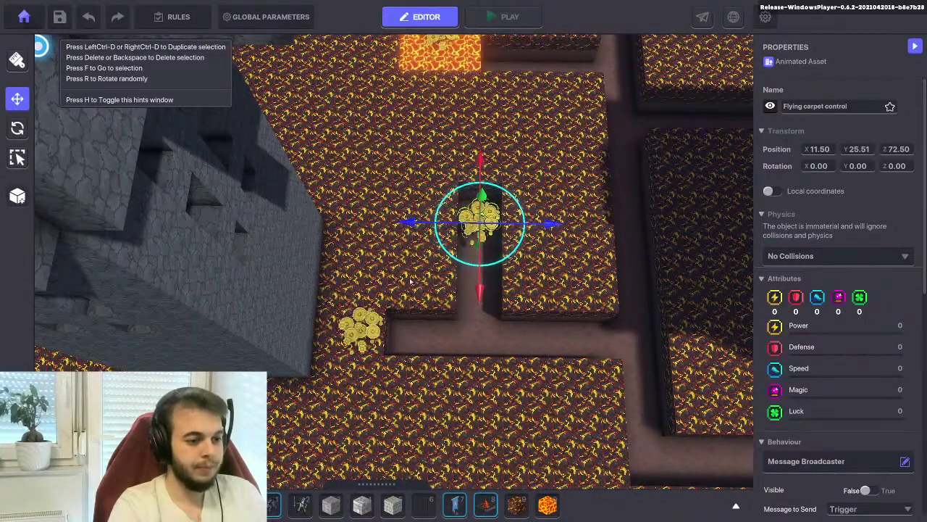
left_click(360, 330)
key("Delete")
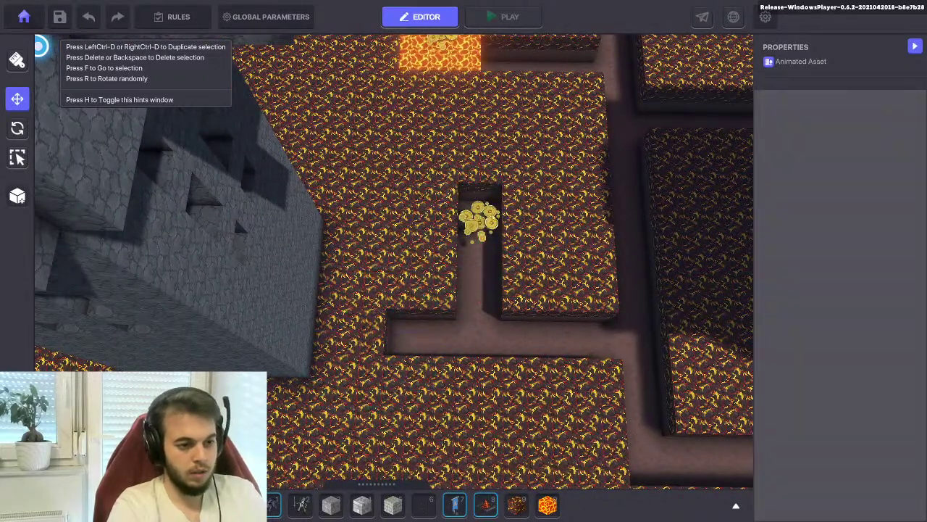
Duplicate the centre coin pile and move the copy into the left dead end
left_click(496, 217)
key("ctrl+d")
left_click_drag(497, 218, 469, 252)
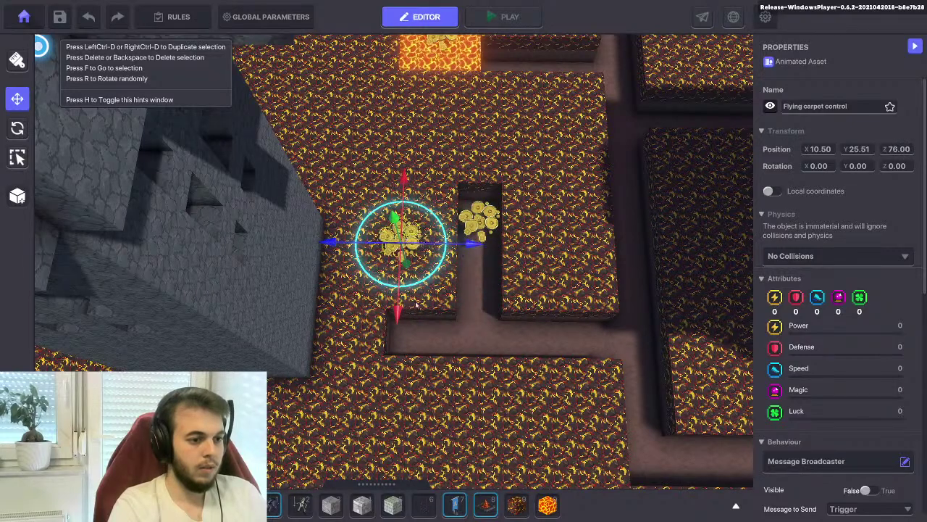
left_click_drag(398, 316, 395, 403)
left_click_drag(458, 335, 471, 336)
Fly the view over the maze and select a Flying carpet control coin pile
key("d")
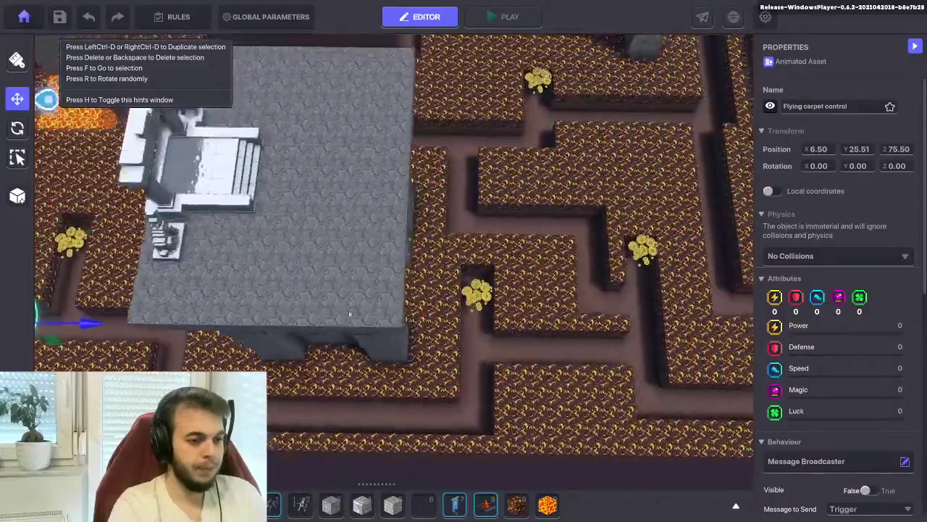
key("w")
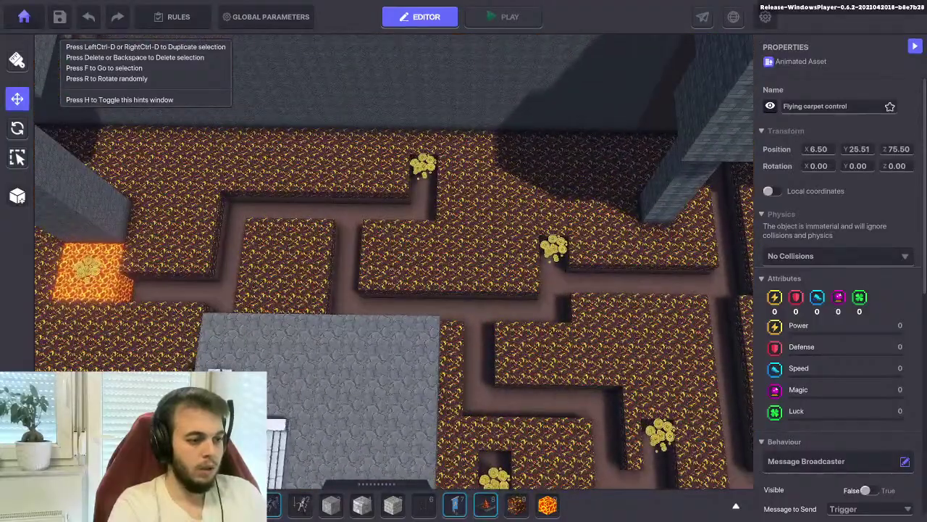
key("s")
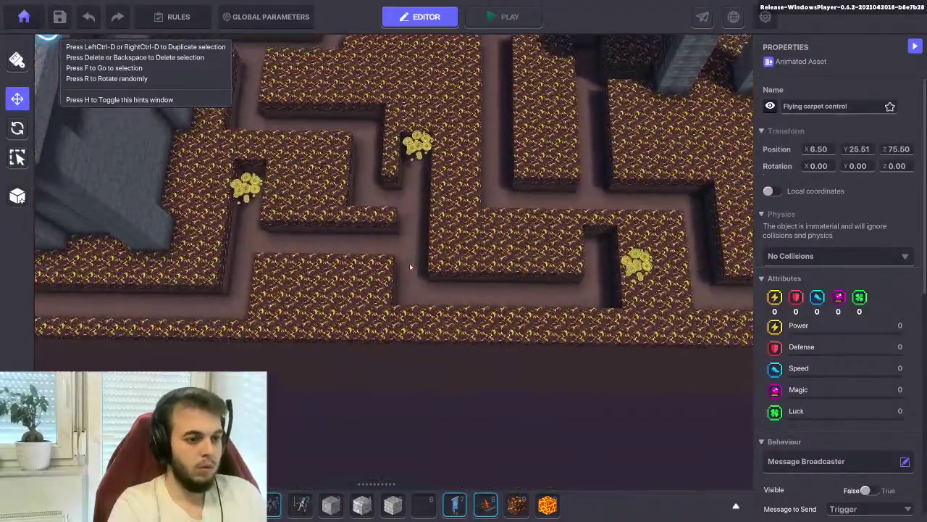
key("w")
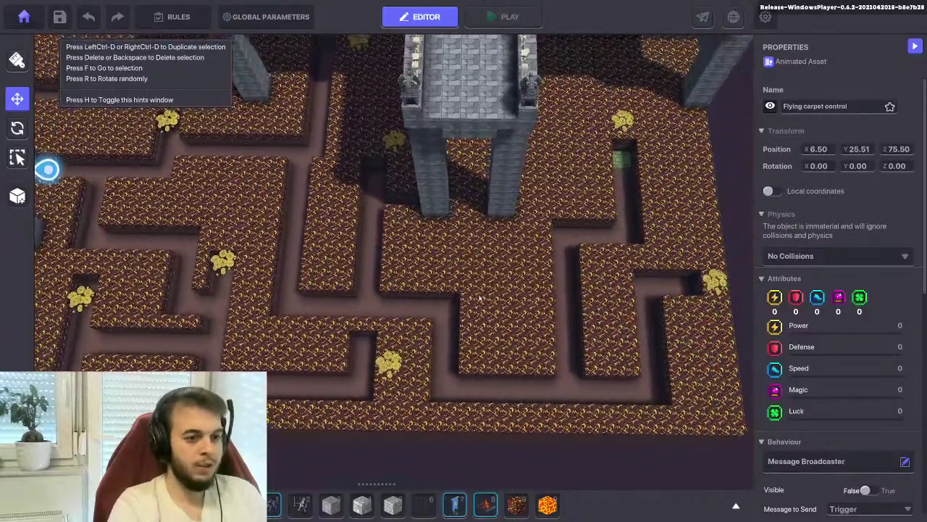
key("a")
left_click(420, 83)
left_click(416, 72)
left_click(449, 157)
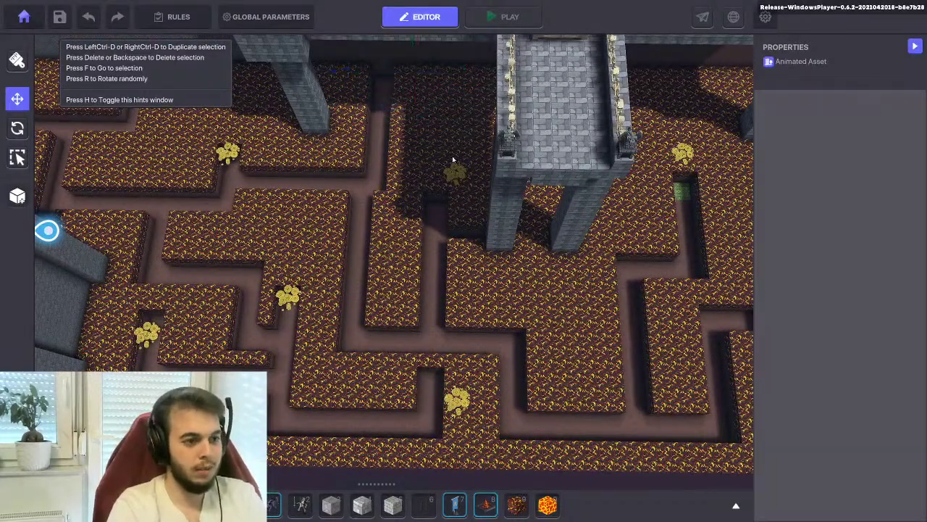
left_click(290, 298)
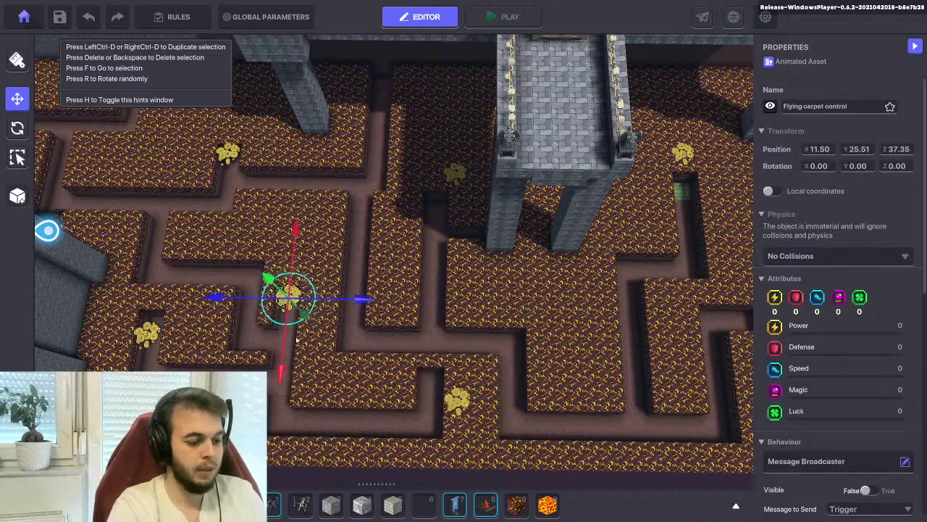
Move the coin pile up the corridor, then back to the lower-left corridor
scroll(296, 341, "up", 3)
left_click_drag(296, 341, 336, 78)
key("f")
left_click_drag(362, 281, 457, 288)
left_click_drag(386, 348, 391, 262)
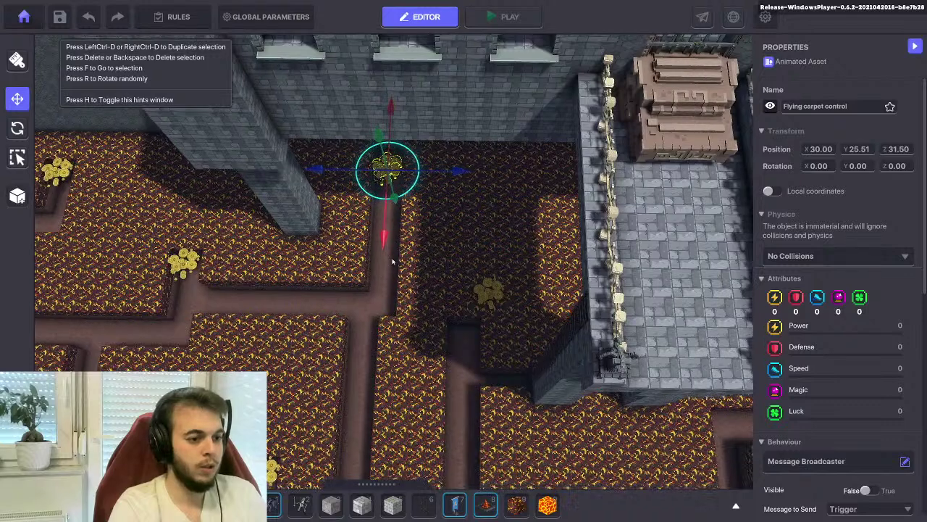
scroll(392, 262, "down", 3)
left_click_drag(378, 72, 482, 197)
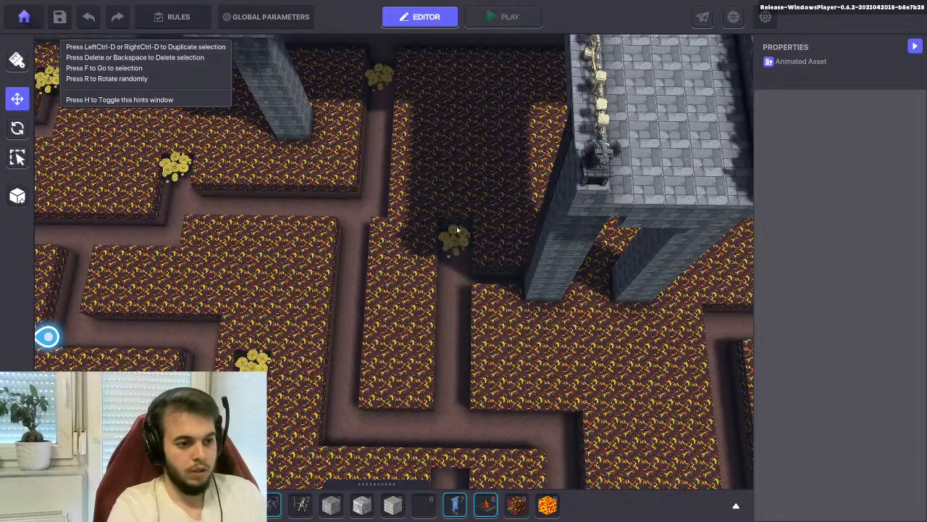
Move a lower coin pile up the corridor
left_click(454, 239)
mouse_move(452, 310)
left_mouse_down()
mouse_move(452, 302)
mouse_move(450, 320)
left_mouse_up()
right_click_drag(451, 319, 421, 200)
left_click(447, 339)
Move the left coin pile right and down into the lower corridor
left_click(250, 228)
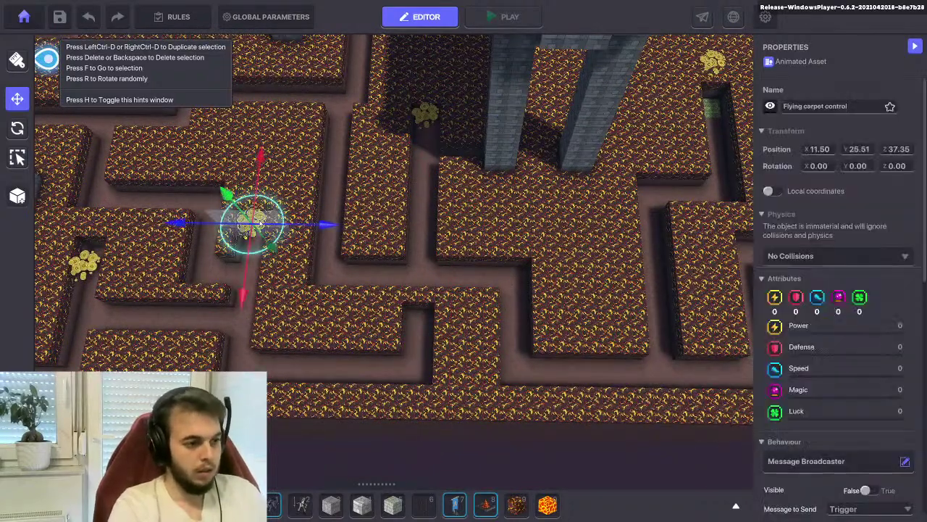
left_click_drag(327, 238, 498, 239)
left_click_drag(429, 314, 415, 412)
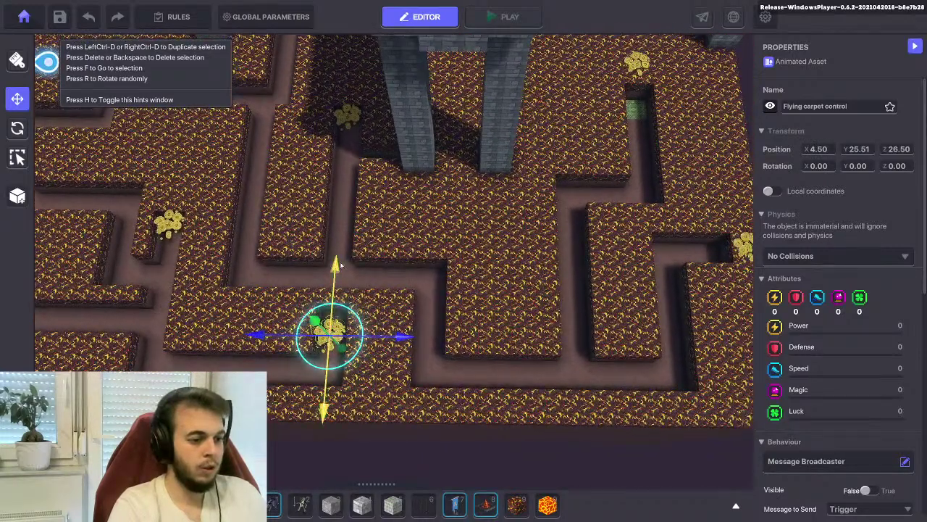
left_click_drag(339, 266, 339, 257)
right_click_drag(340, 257, 466, 281)
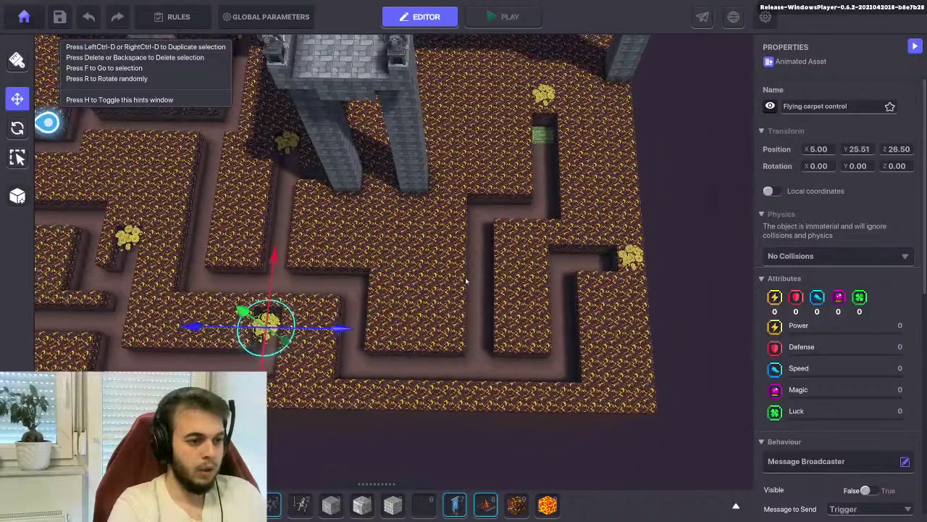
Delete one treasure and slide another into the far-right corridor at 10.50, 25.51, 2.50
left_click(630, 260)
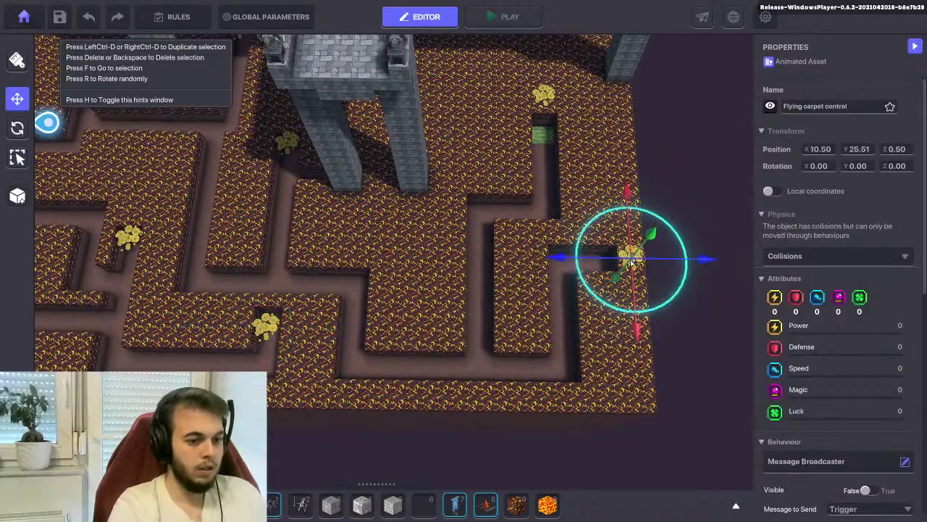
key("Delete")
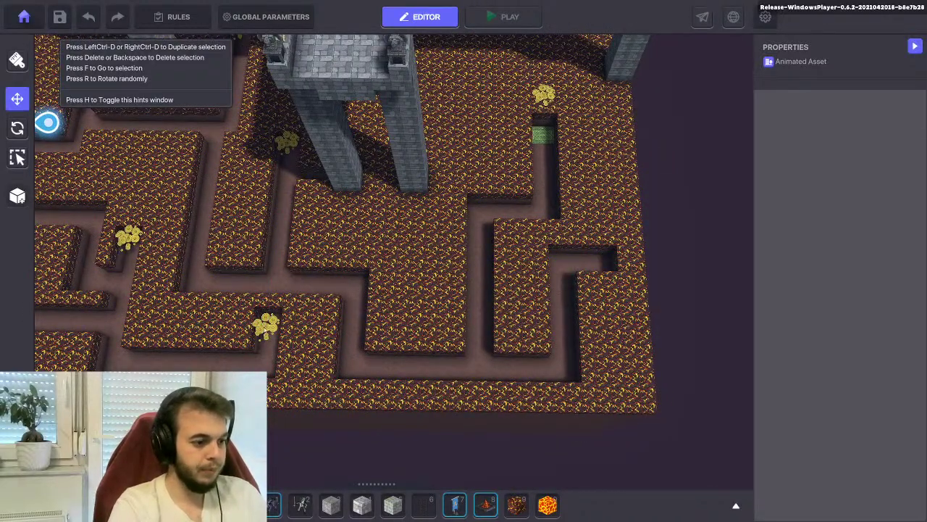
left_click(266, 328)
left_click_drag(341, 336, 612, 306)
left_click_drag(545, 233, 549, 184)
middle_click_drag(549, 184, 652, 221)
key("Tab")
key("Tab")
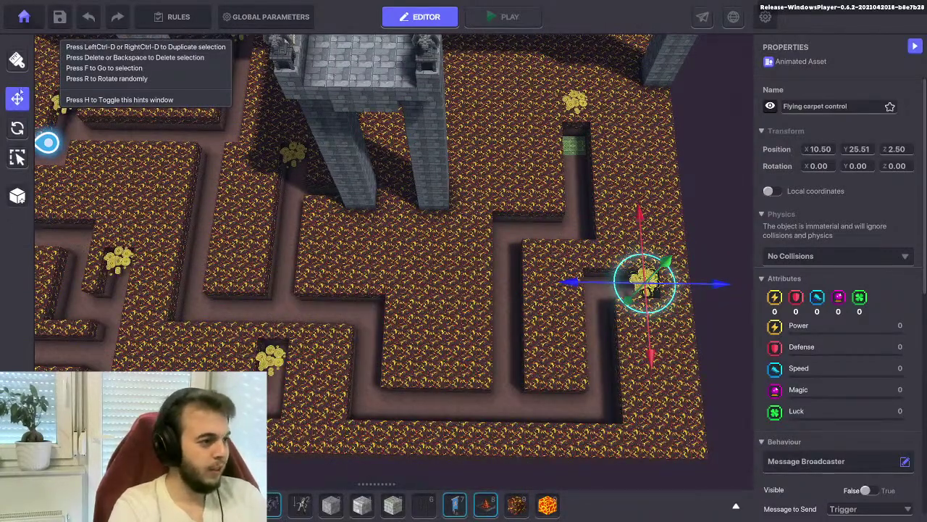
Pick Lava and paint a lava strip along the maze
left_click(547, 505)
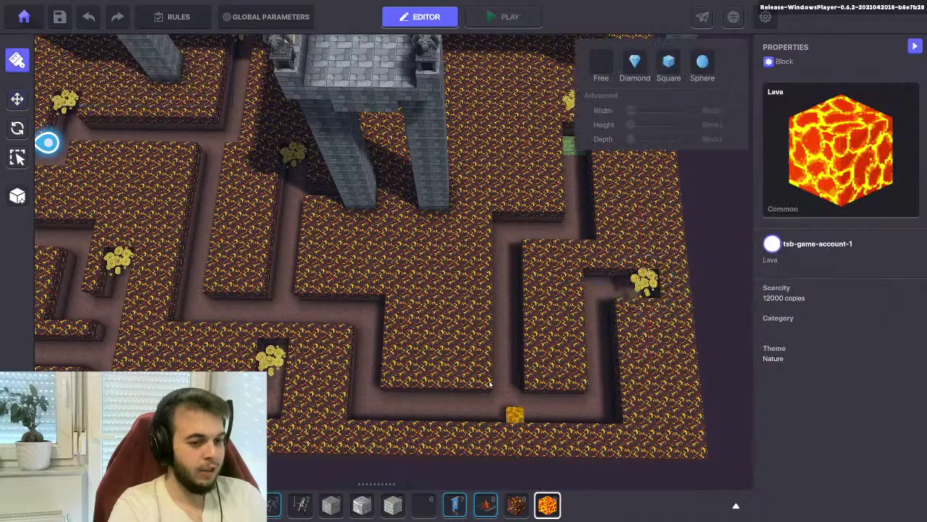
mouse_move(439, 282)
right_mouse_down()
mouse_move(354, 225)
mouse_move(460, 242)
mouse_move(451, 320)
right_mouse_up()
mouse_move(450, 320)
left_mouse_down()
mouse_move(451, 183)
mouse_move(445, 229)
mouse_move(422, 205)
left_mouse_up()
mouse_move(421, 205)
right_mouse_down()
mouse_move(490, 224)
mouse_move(466, 259)
right_mouse_up()
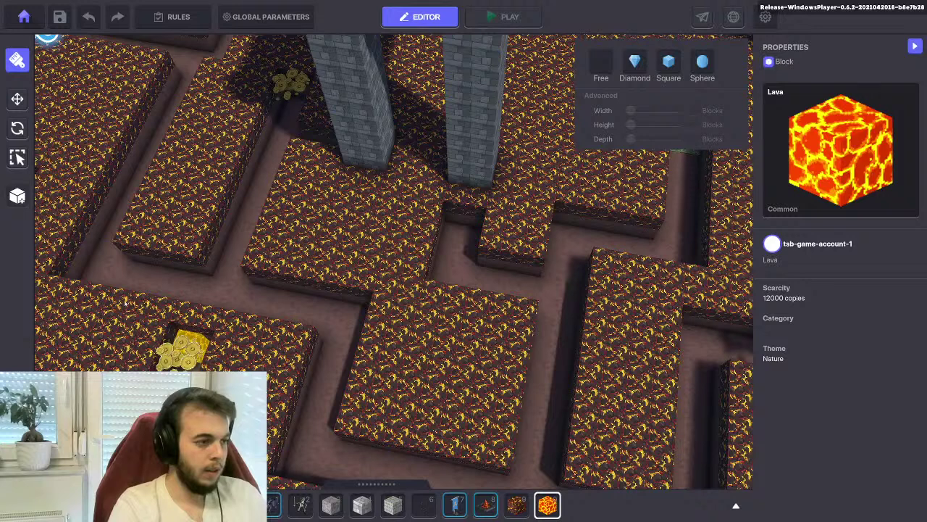
Move a Flying carpet control treasure into the middle of the maze
left_click(18, 98)
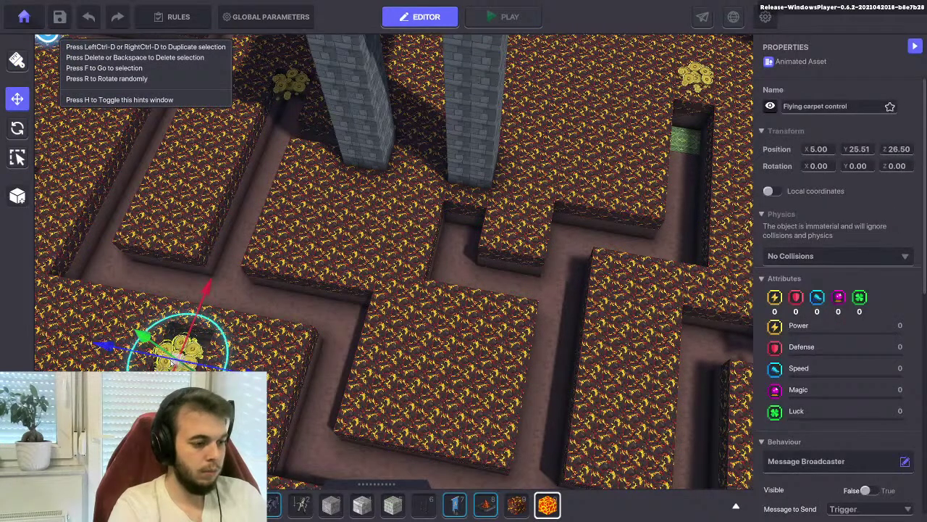
left_click_drag(181, 348, 438, 225)
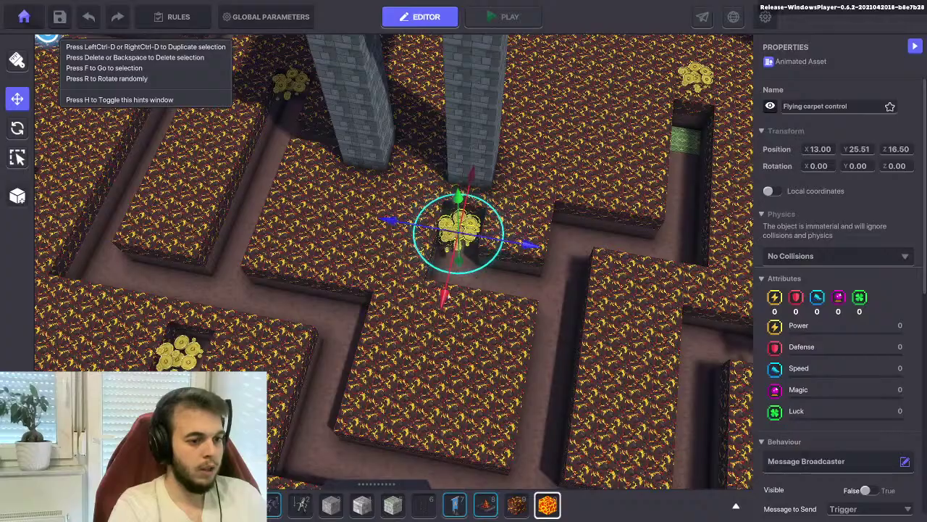
right_click_drag(438, 224, 413, 384)
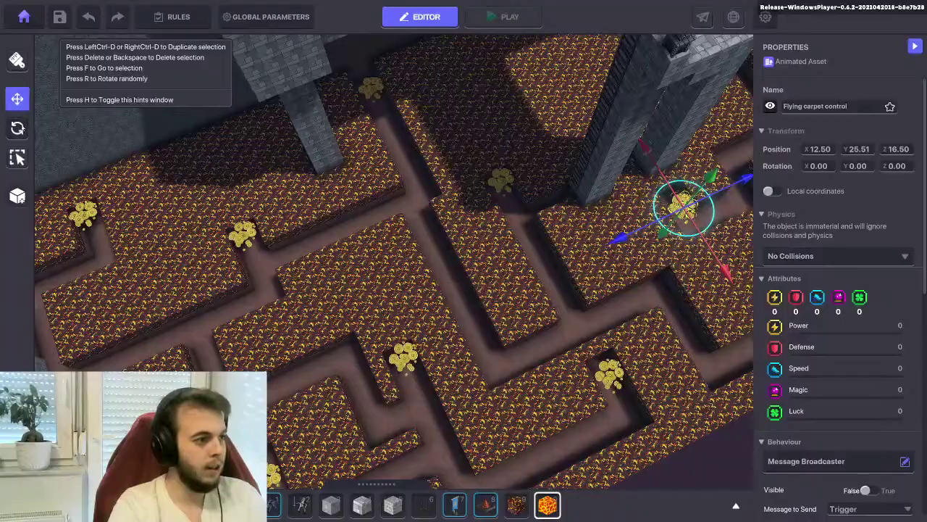
Remove a lava column beside the tower to open a corridor, then select the coin treasure
key("0")
right_click_drag(406, 239, 362, 349)
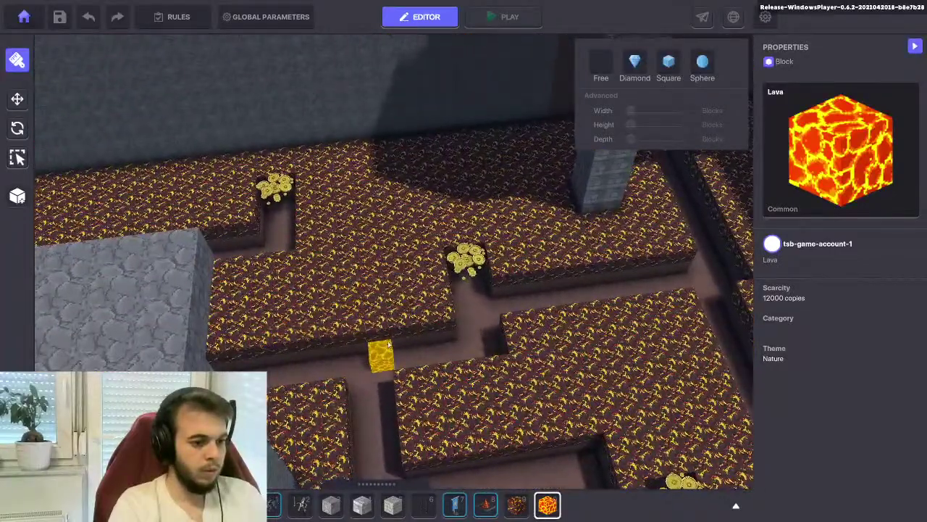
left_click(368, 218)
left_click(15, 99)
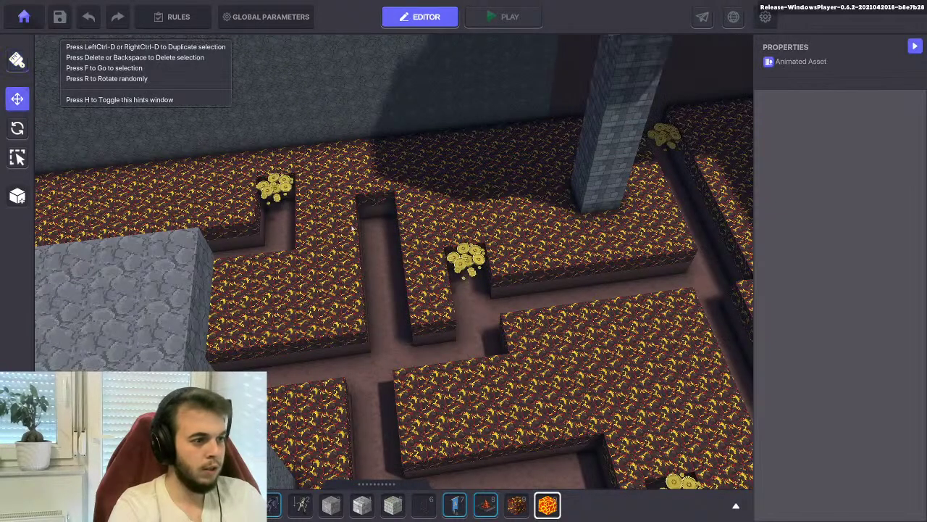
left_click(470, 268)
right_click_drag(464, 261, 522, 236)
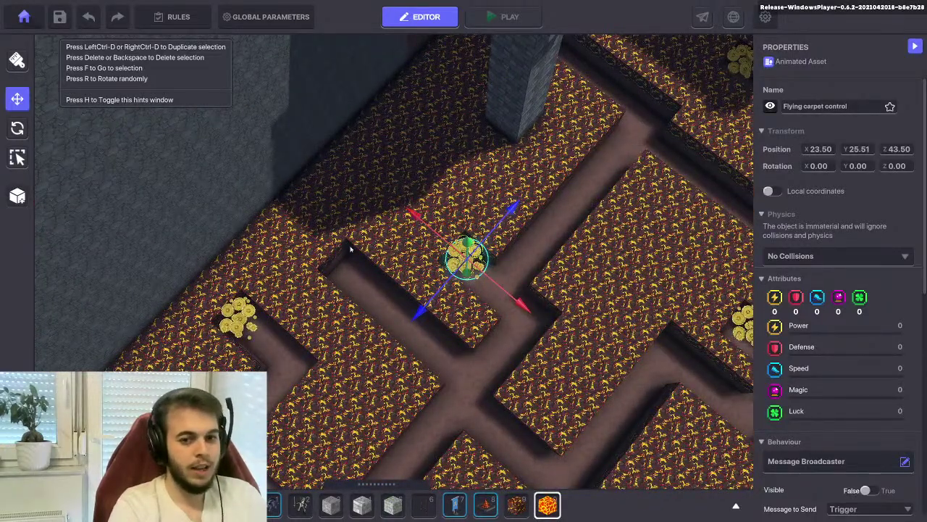
Build a three-block lava column near the grey pillar
left_click(17, 64)
scroll(374, 275, "up", 5)
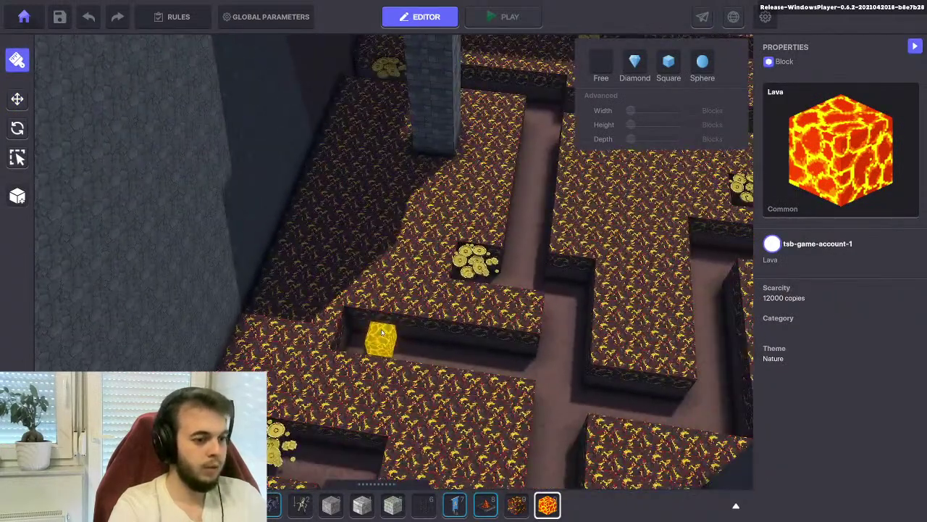
left_click_drag(381, 327, 377, 211)
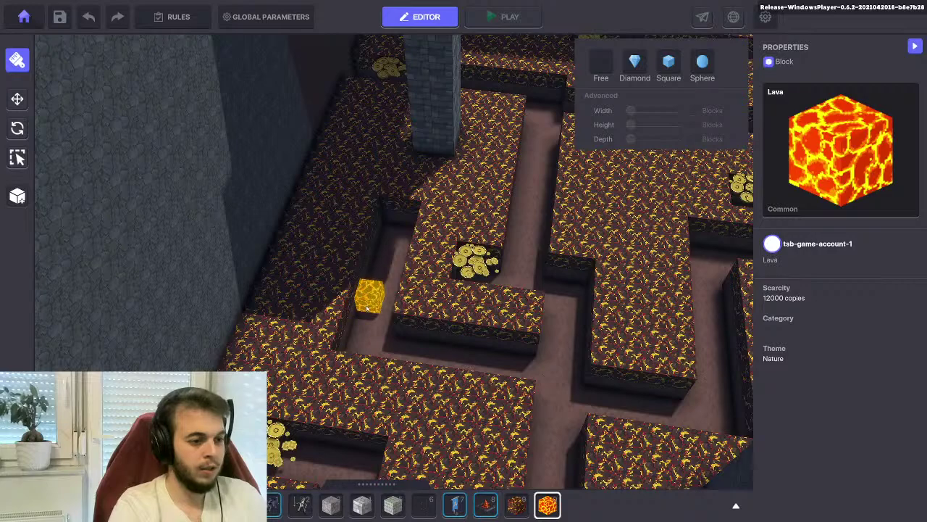
right_click_drag(358, 278, 507, 408)
Move the Flying carpet control further up the corridor
left_click(18, 99)
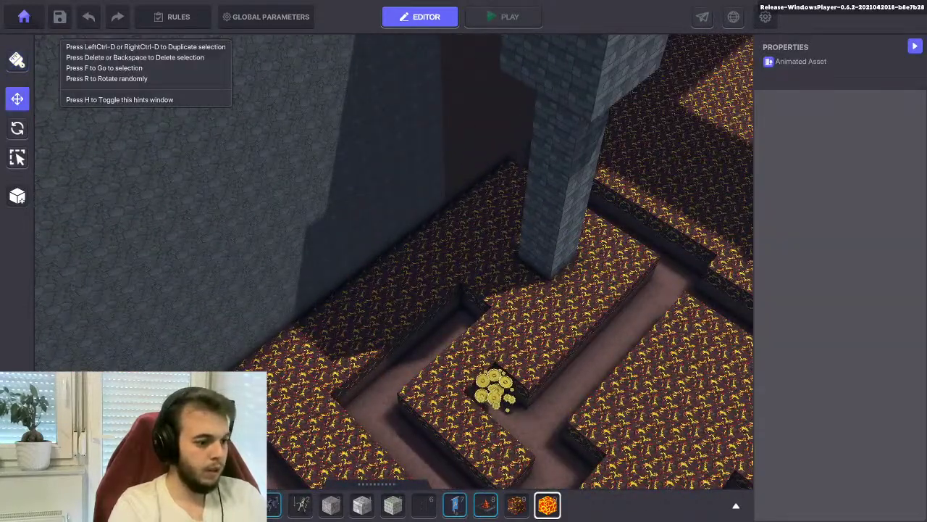
left_click_drag(296, 384, 479, 295)
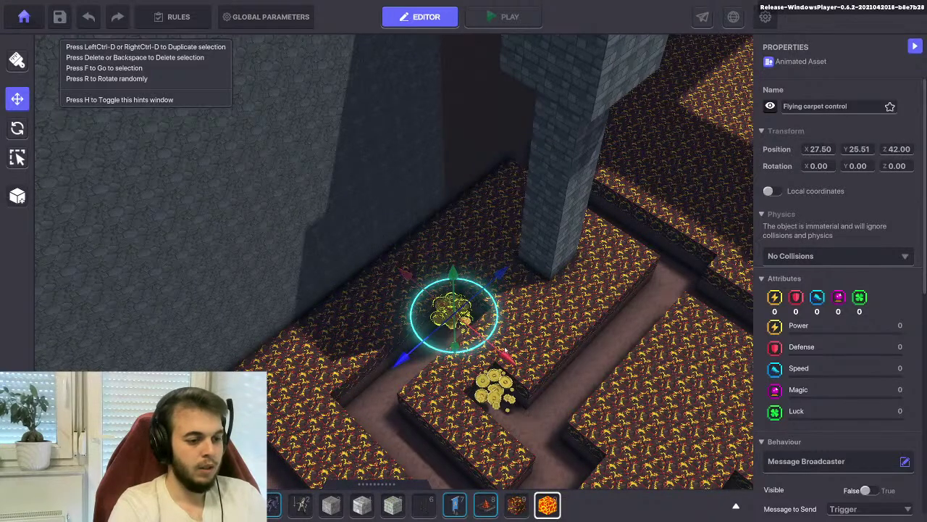
right_click_drag(490, 280, 368, 305)
Draw a lava strip across the corridor and slide another treasure to 16.50, 25.51, 38.50
left_click(18, 61)
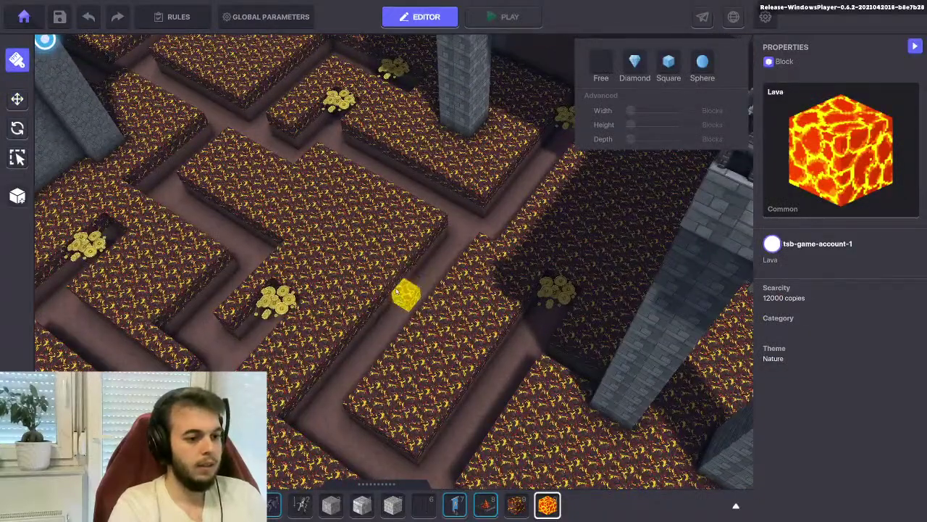
left_click_drag(396, 290, 337, 219)
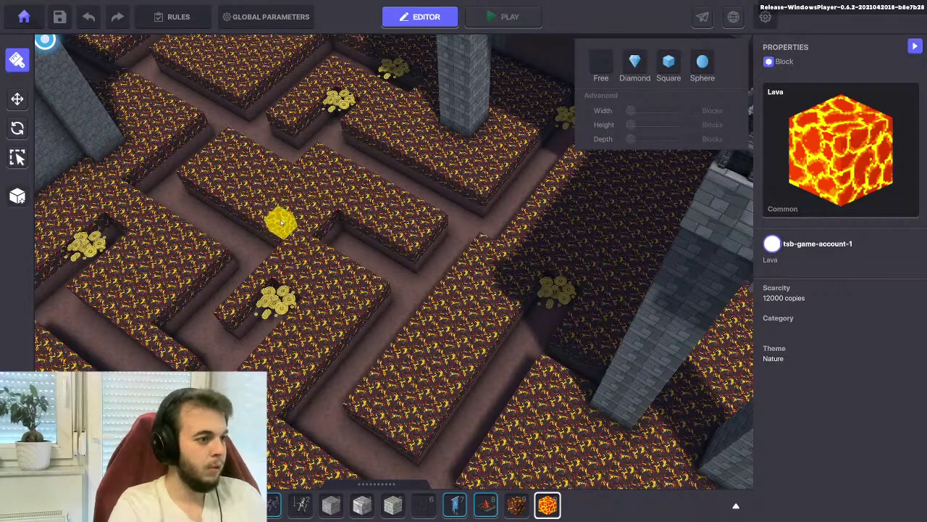
left_click(17, 99)
left_click(335, 107)
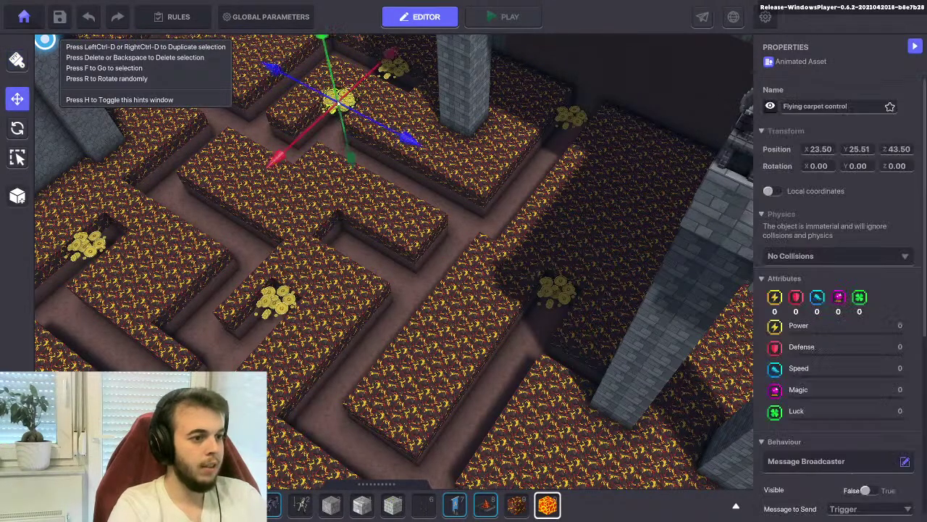
left_click_drag(289, 159, 219, 252)
left_click_drag(322, 217, 400, 264)
Set the selected Flying carpet control's Speaker Detection Range to 2
scroll(806, 359, "down", 5)
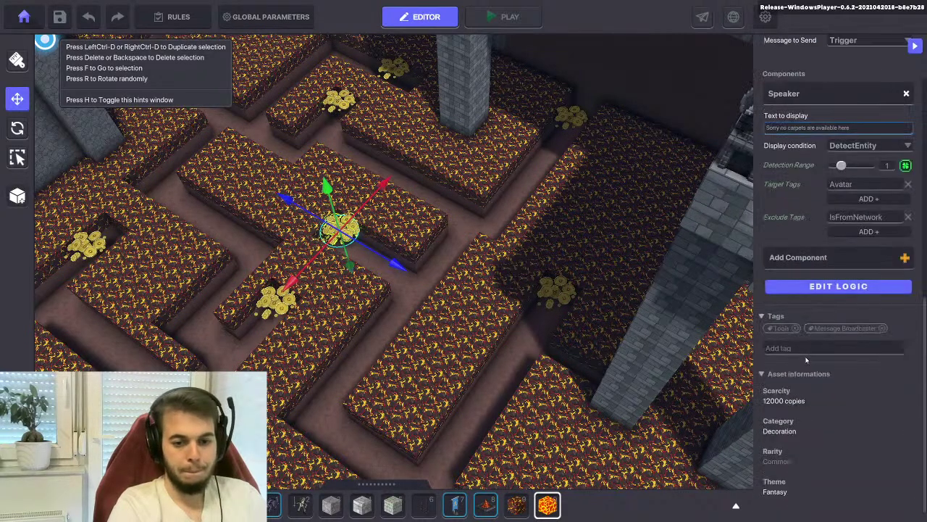
left_click_drag(841, 166, 851, 165)
key("f")
right_click_drag(434, 289, 318, 290)
right_click_drag(434, 290, 518, 230)
scroll(473, 271, "down", 5)
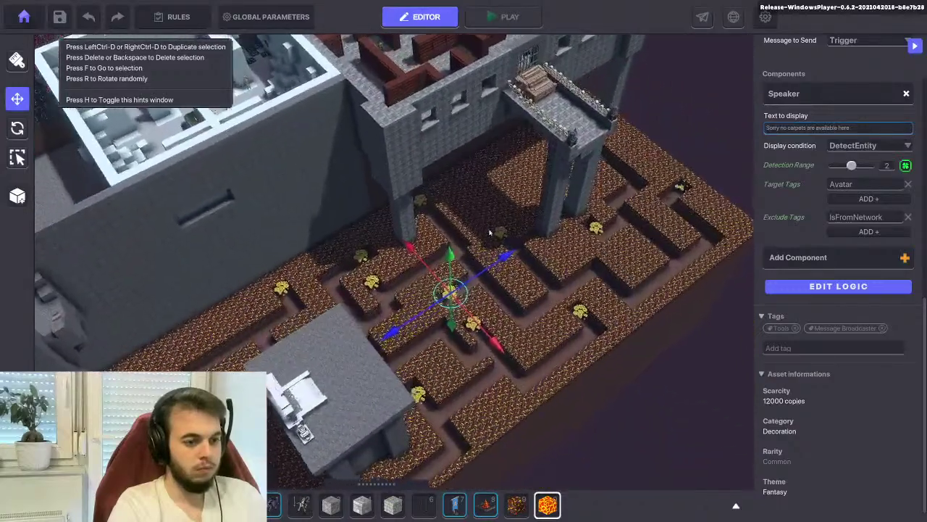
scroll(500, 231, "up", 3)
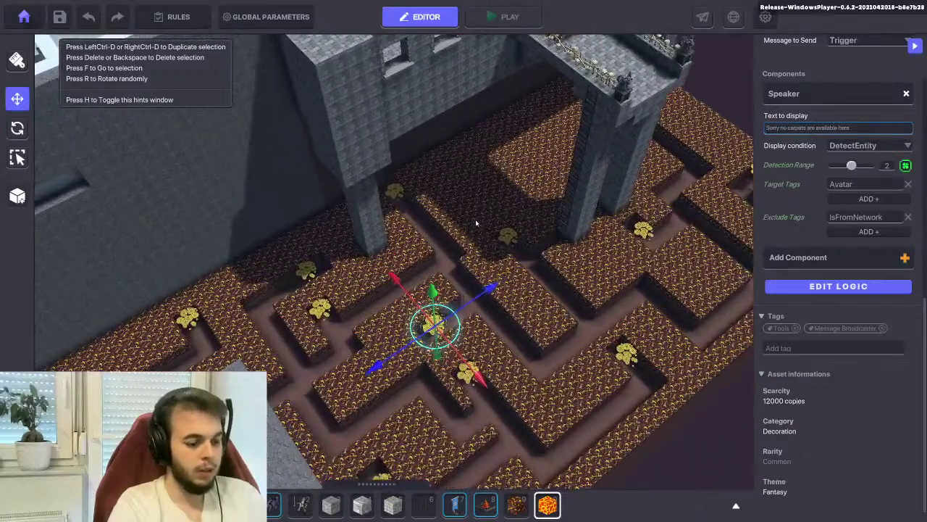
Paint another long lava strip on the castle side of the maze
key("Tab")
key("Tab")
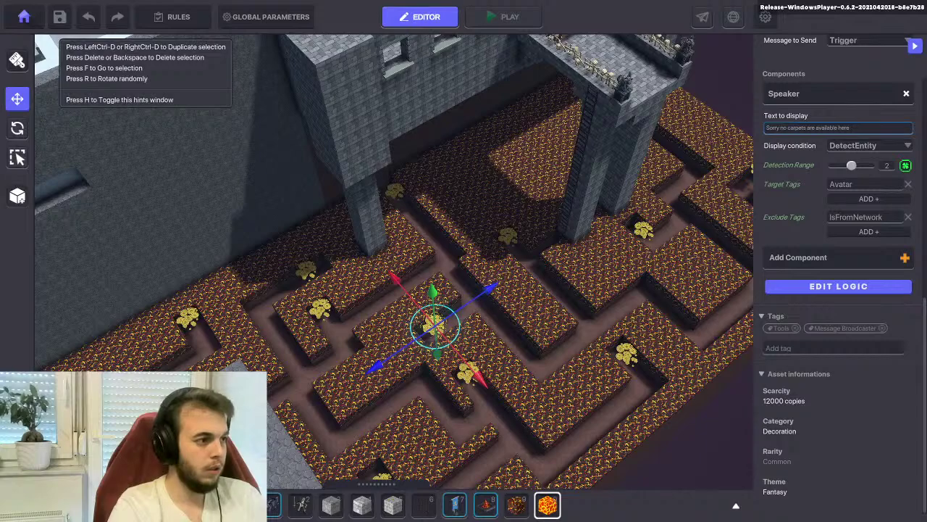
key("b")
scroll(500, 217, "up", 3)
middle_click_drag(413, 205, 424, 286)
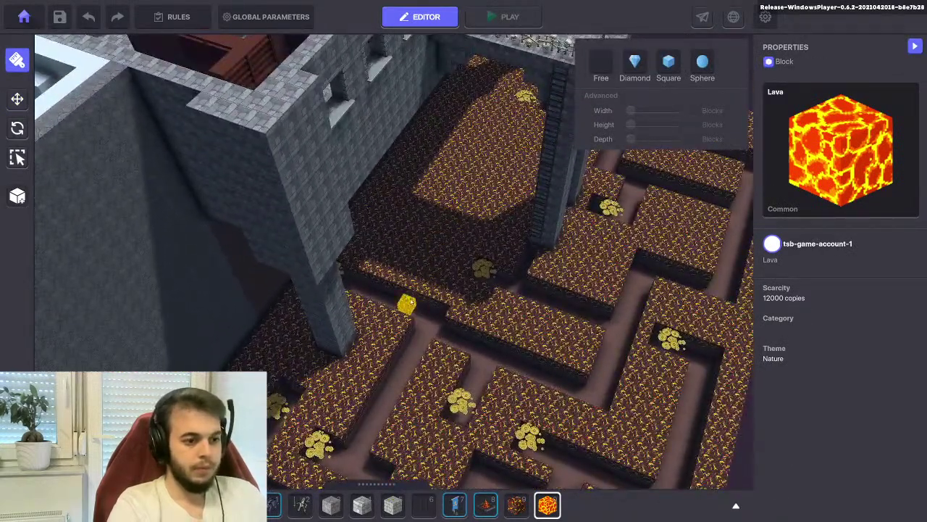
left_click_drag(438, 224, 468, 171)
middle_click_drag(434, 250, 404, 246)
Move a Flying carpet control beside the tower to 24.50, 25.51, 17.50
left_click(14, 101)
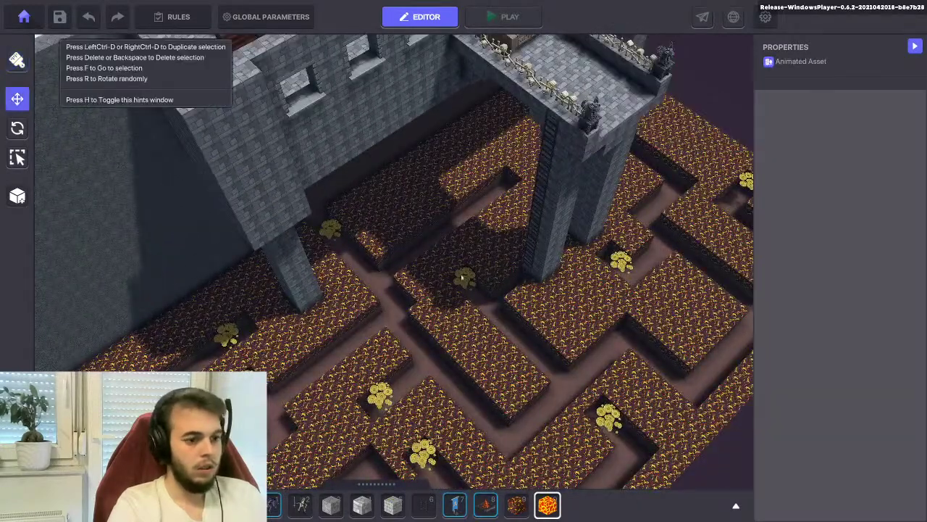
left_click(465, 280)
left_click_drag(516, 245, 573, 195)
left_click_drag(584, 282, 528, 242)
left_click_drag(428, 237, 441, 230)
scroll(885, 329, "down", 5)
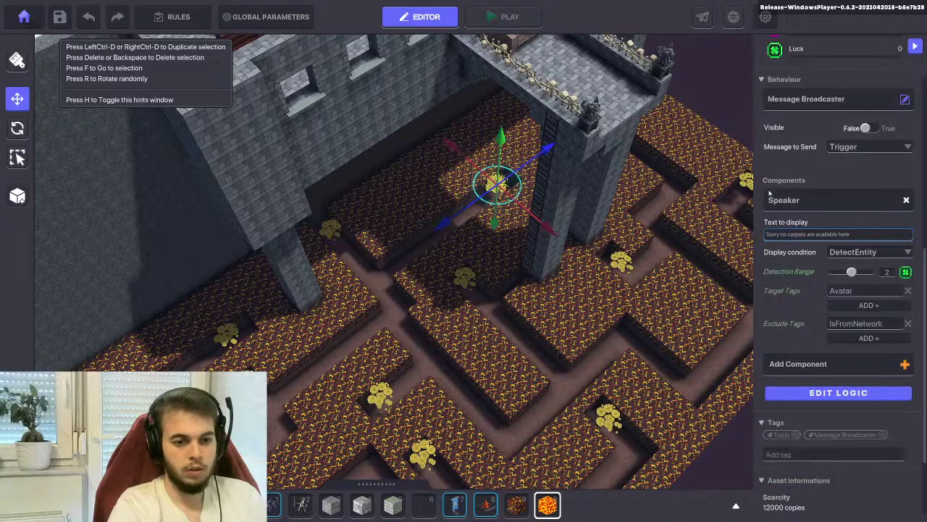
Save the lava maze, confirm the Saved dialog, and playtest it with PLAY
left_click(58, 21)
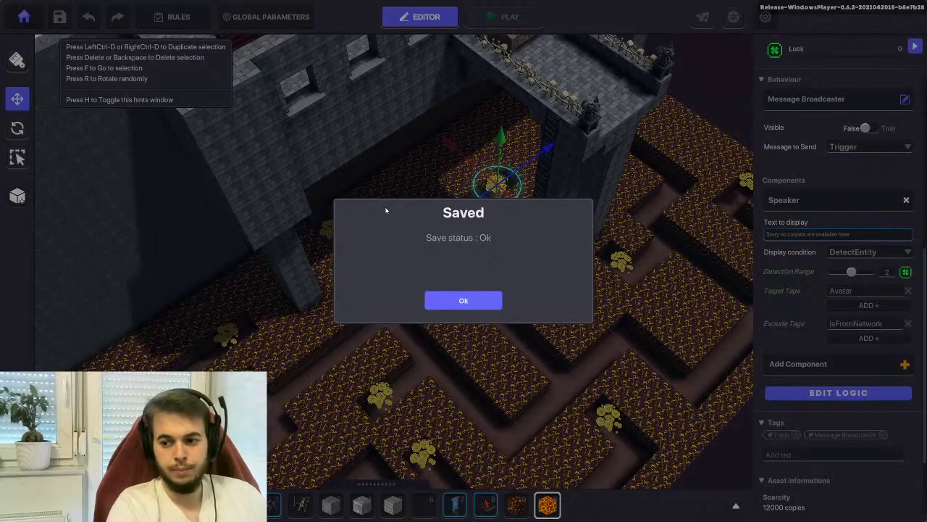
key("Return")
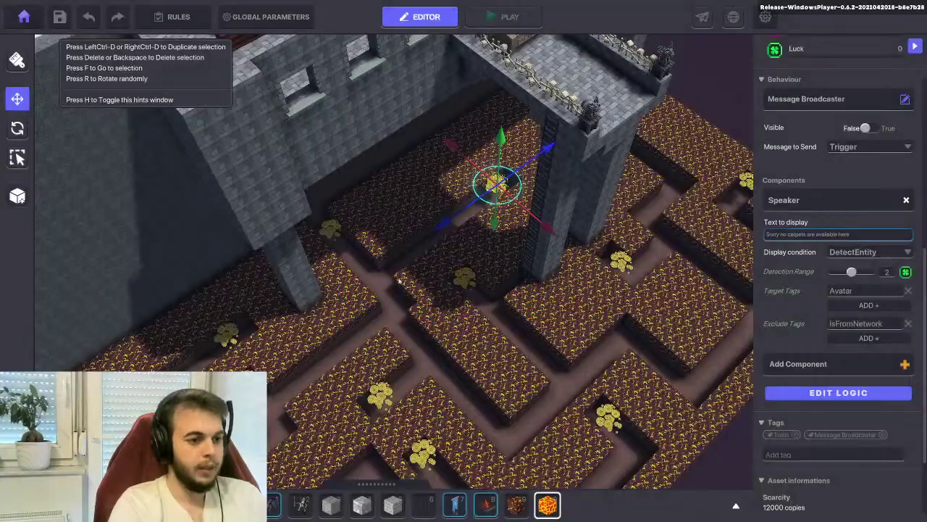
left_click(510, 17)
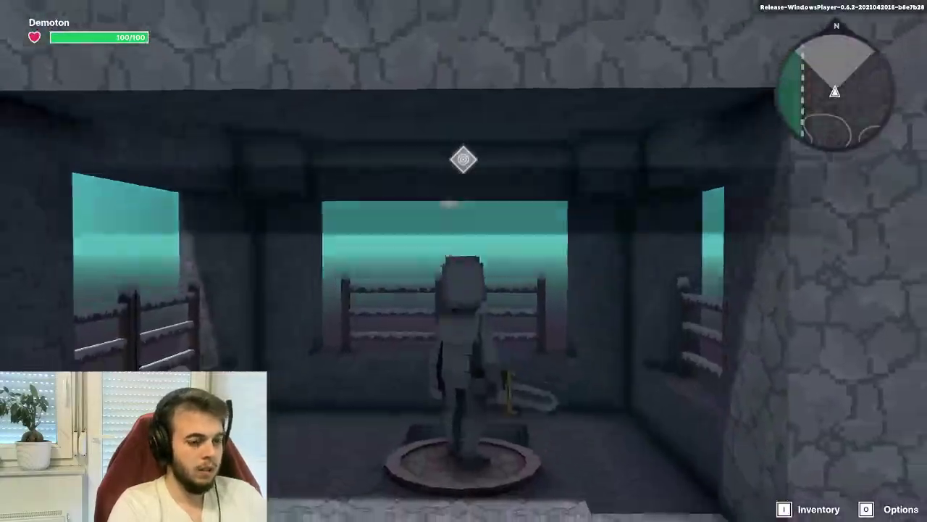
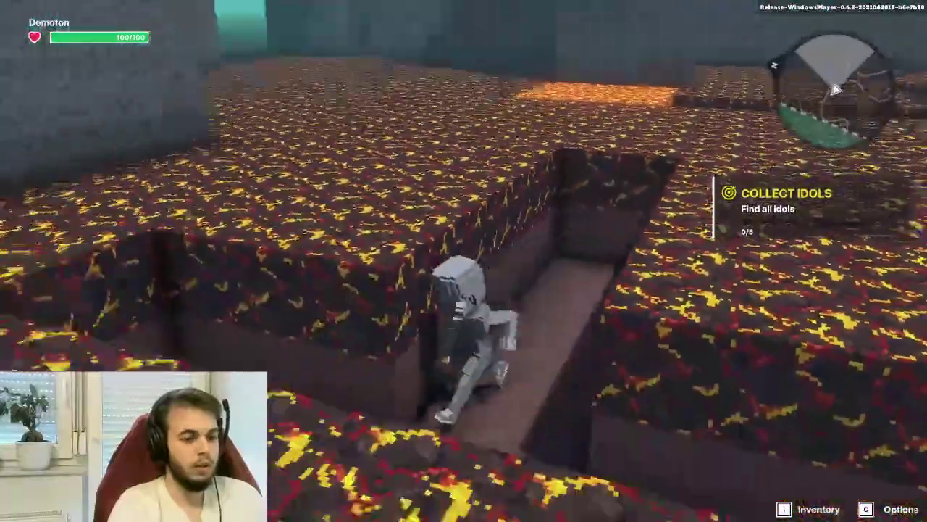
Walk the character along the lava trench and back, then exit Play mode to the editor
key("w")
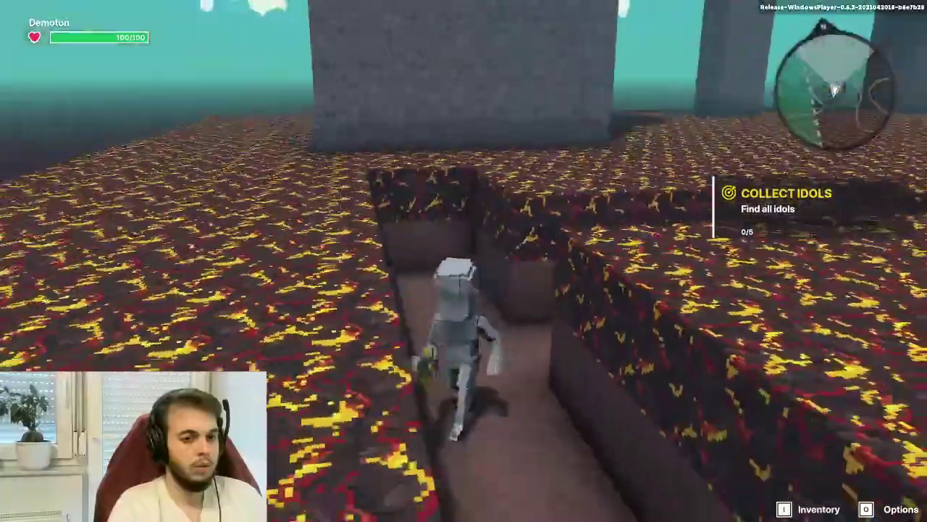
key("c")
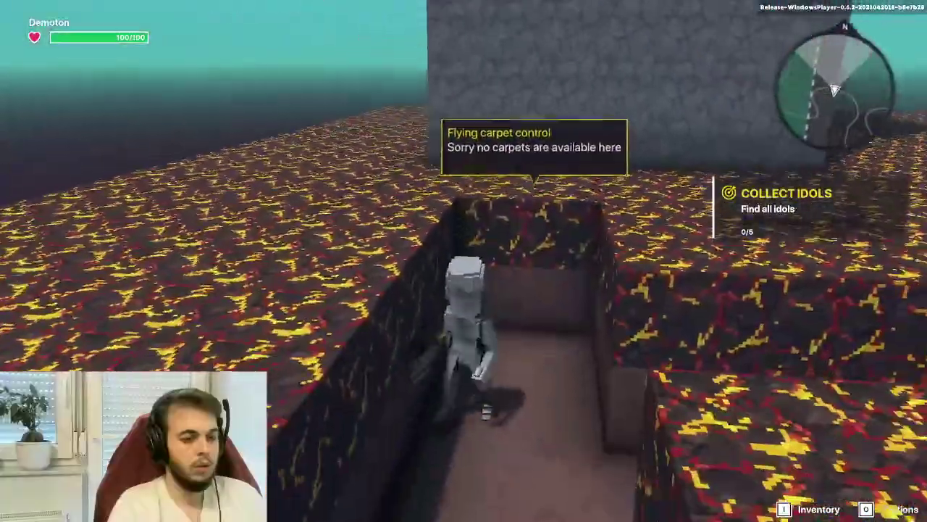
key("w")
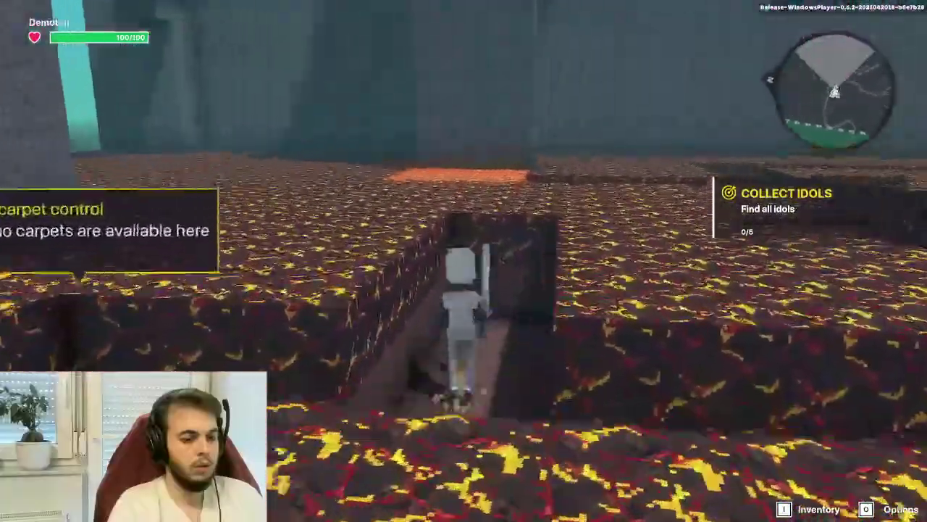
key("w")
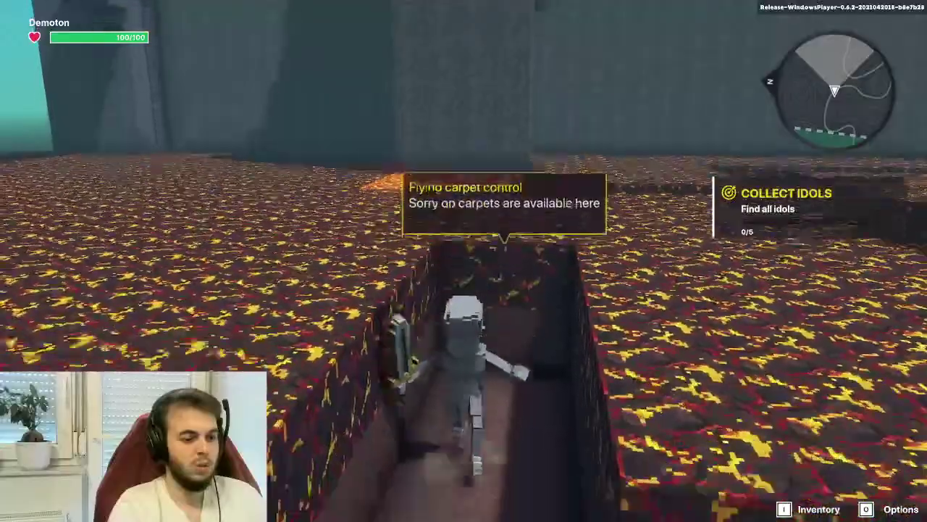
key("w")
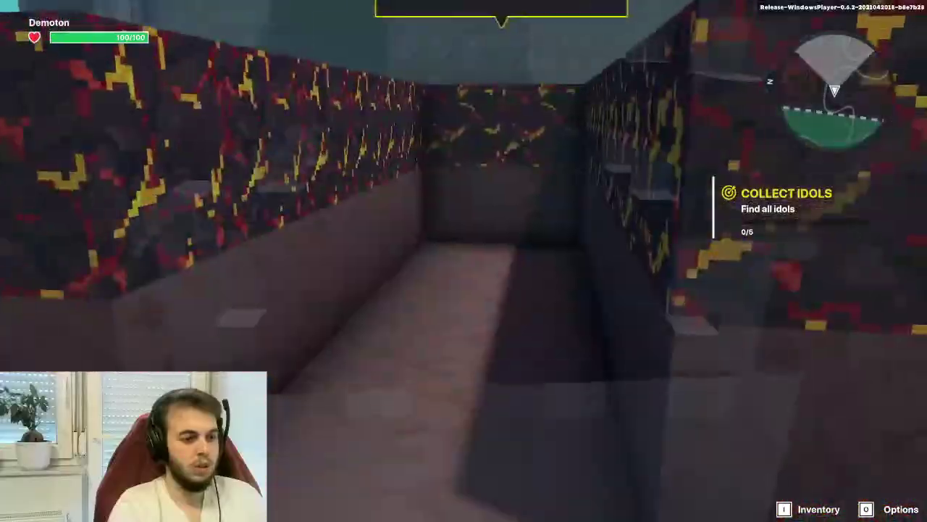
key("Escape")
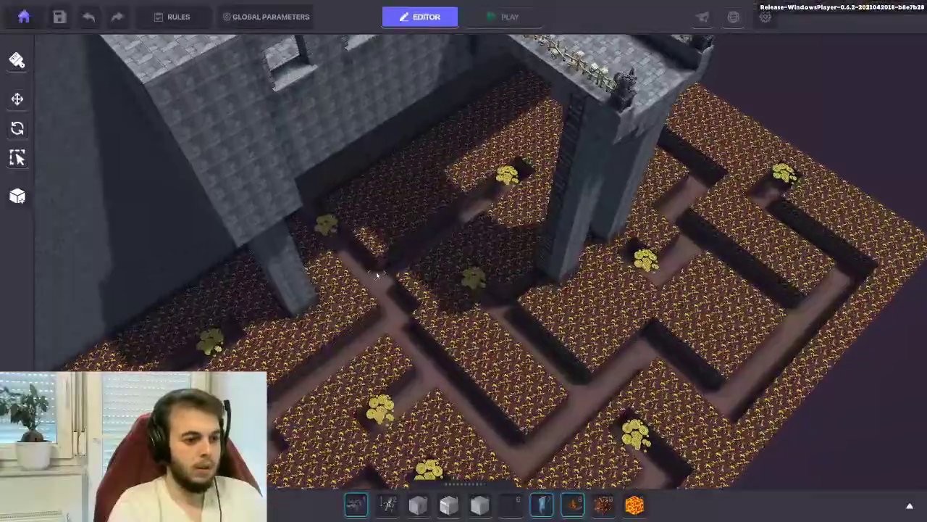
Place the Flying carpet control on the glowing lava block at X 11.50, Z 72.50
scroll(464, 260, "up", 5)
key("s")
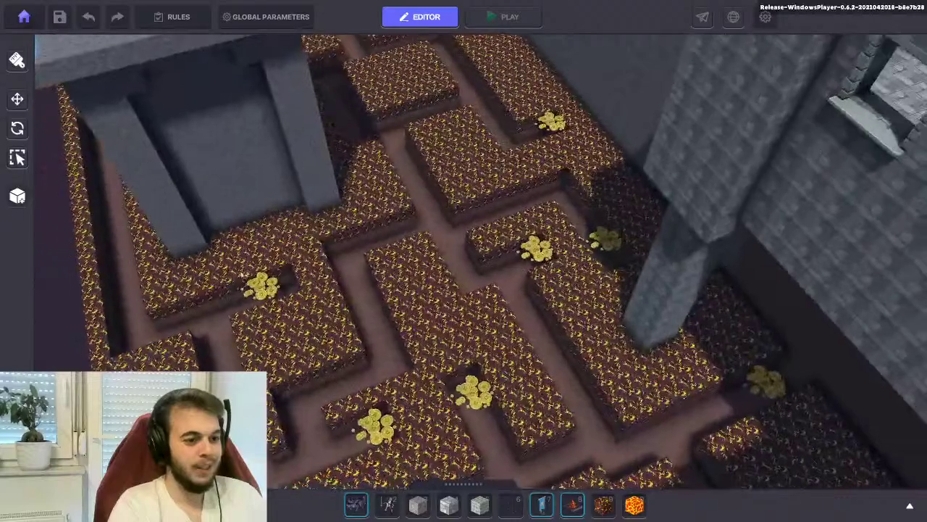
key("w")
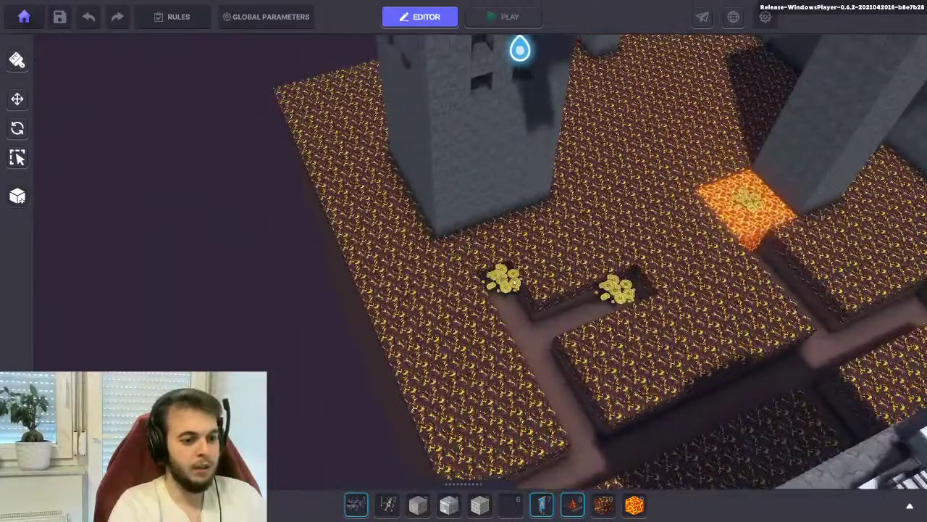
left_click(506, 288)
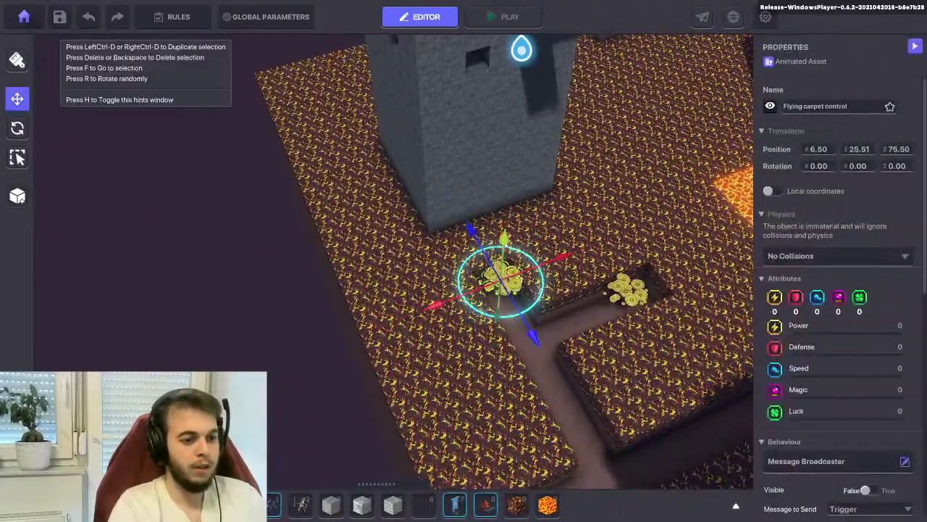
left_click(626, 291)
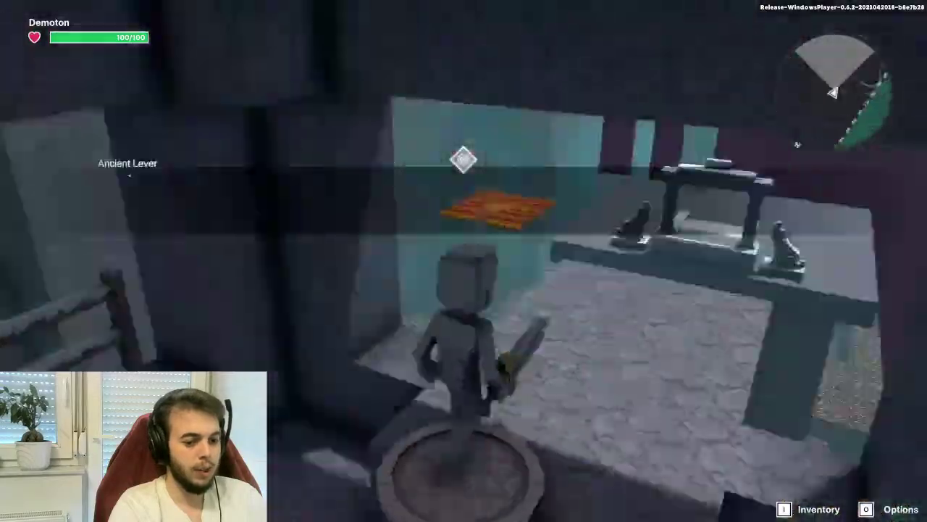
Playtest the carpet control hint by walking into the lava corridor, then return to the editor
key("c")
key("w")
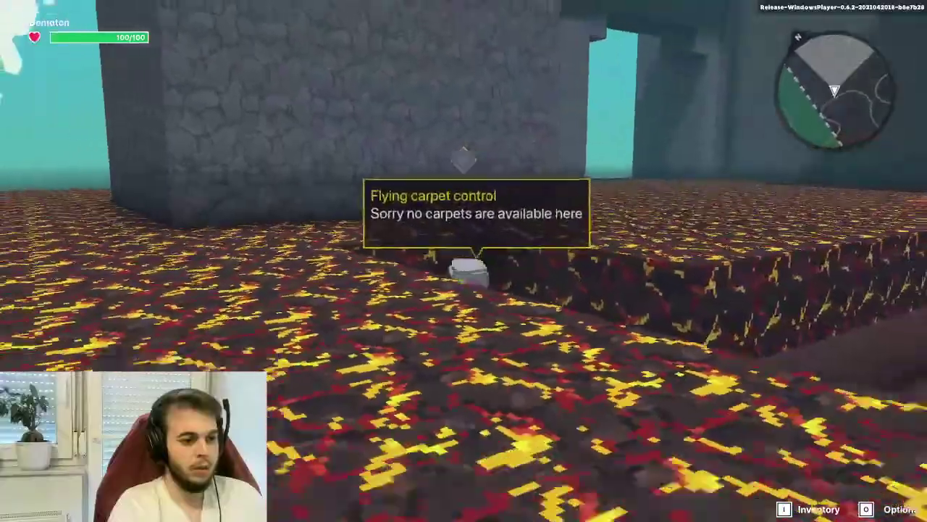
key("c")
key("Escape")
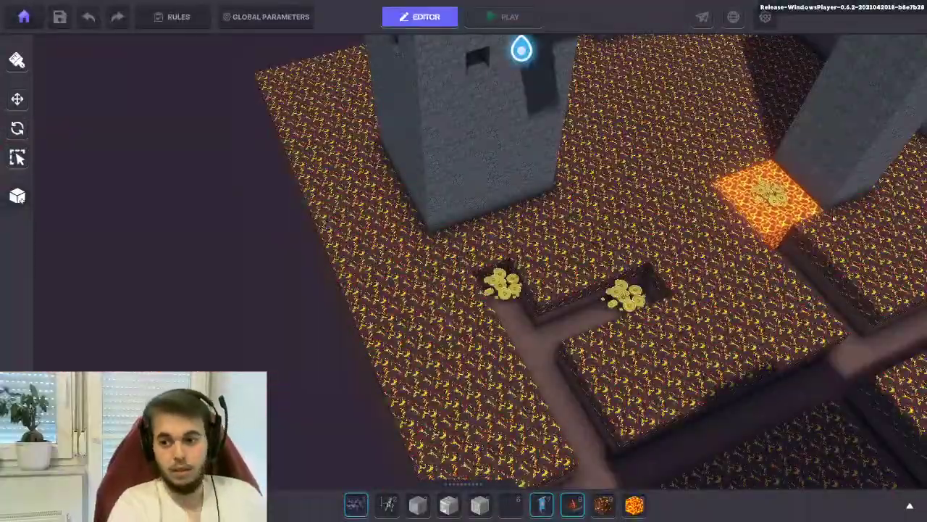
Select the Flying carpet control on the lava block and view the maze diagonally
key("d")
key("w")
right_click_drag(696, 192, 522, 178)
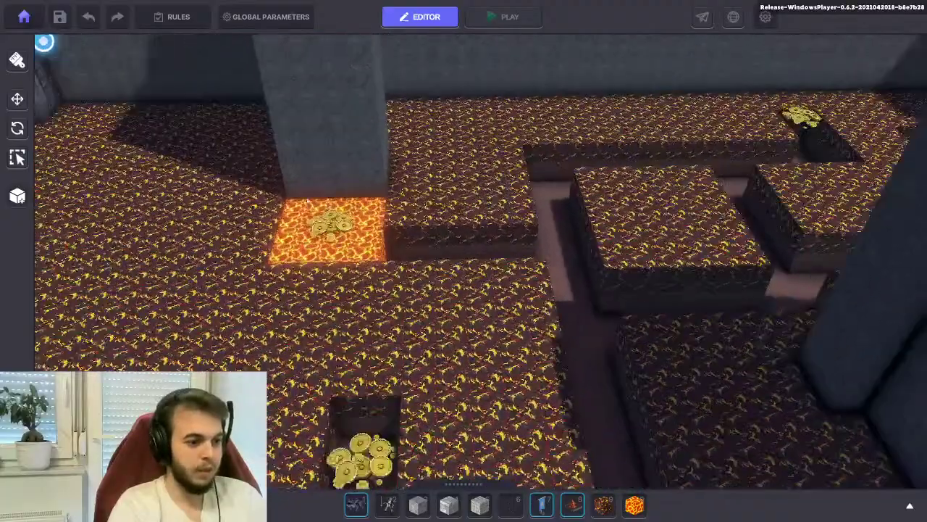
left_click(332, 226)
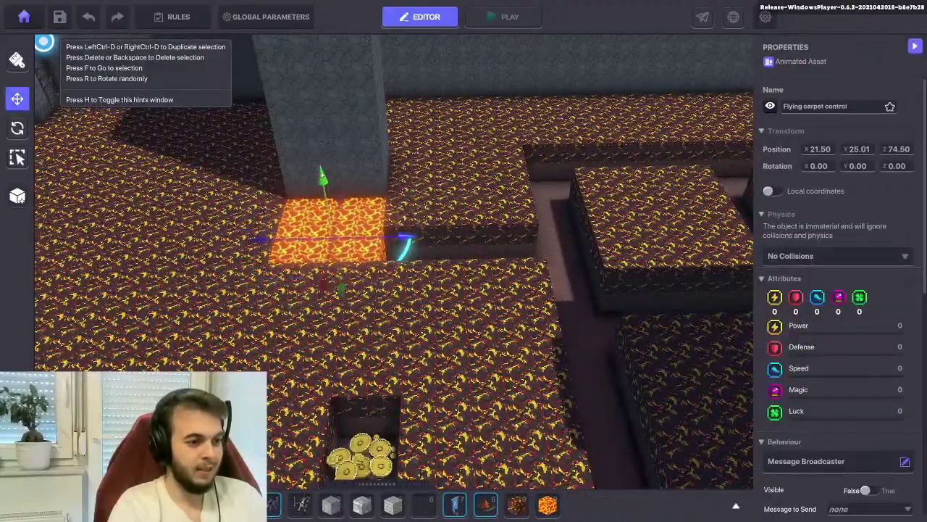
key("w")
key("s")
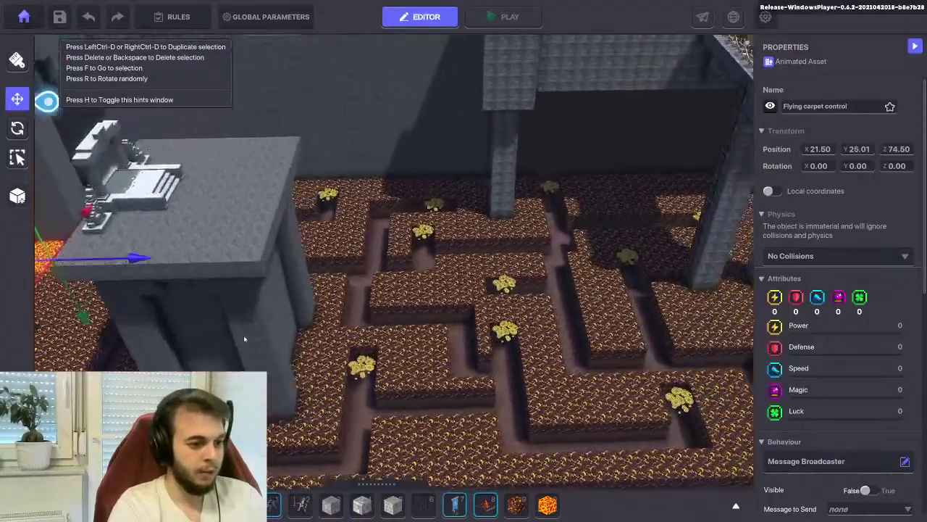
right_click_drag(244, 339, 321, 180)
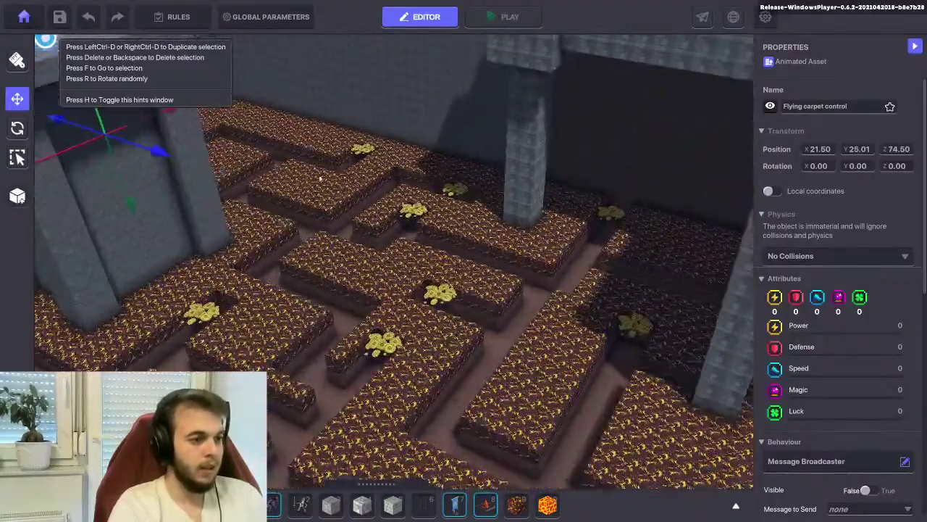
Try the carpet control at several maze floor and coin spots, then deselect it
left_click(358, 151)
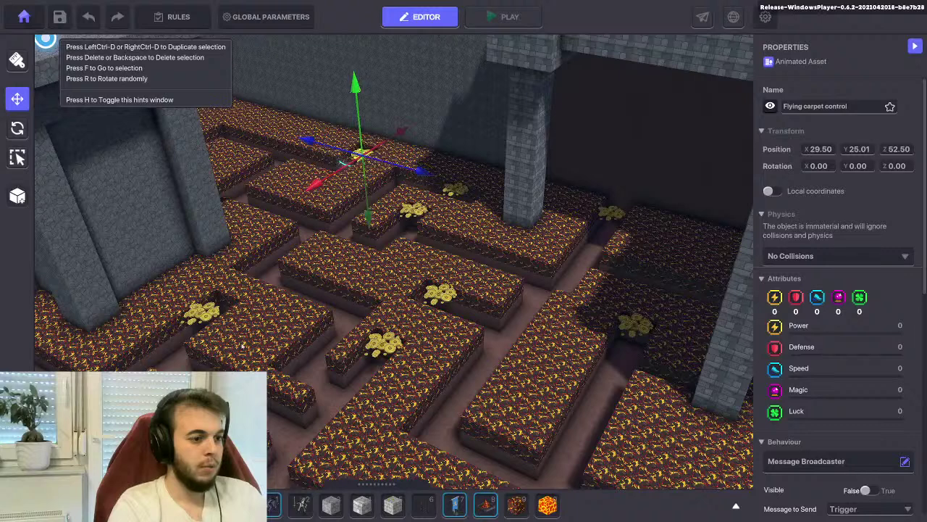
left_click(205, 313)
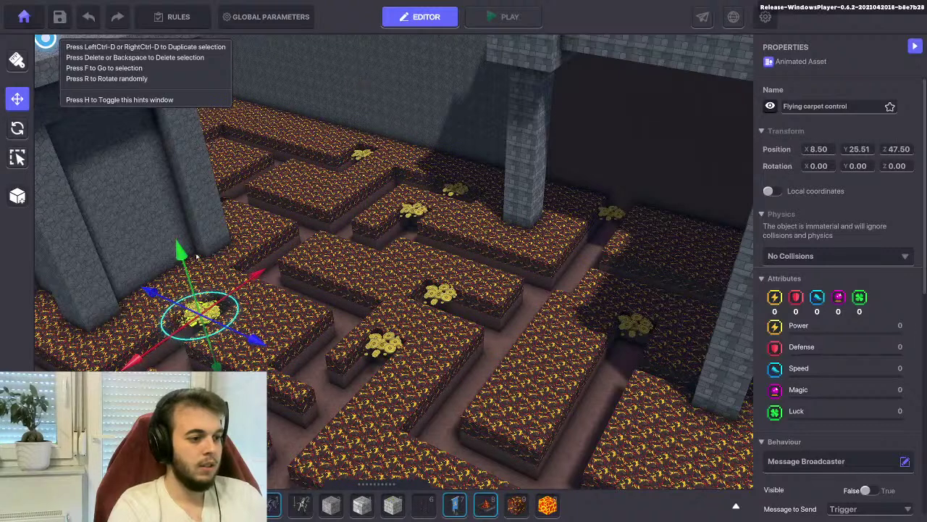
left_click(390, 345)
left_click(439, 298)
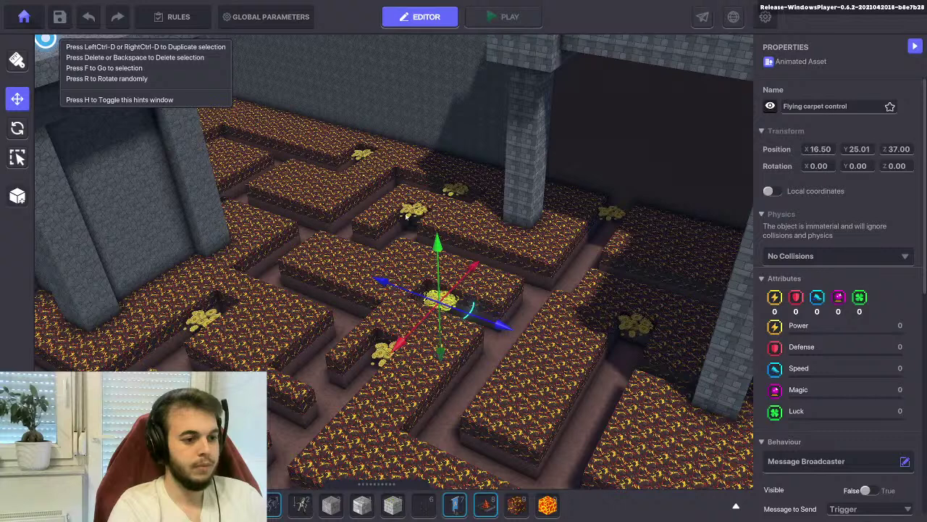
left_click(407, 216)
Select the nearby coin object, raise it slightly and move it to new maze spots
left_click(416, 198)
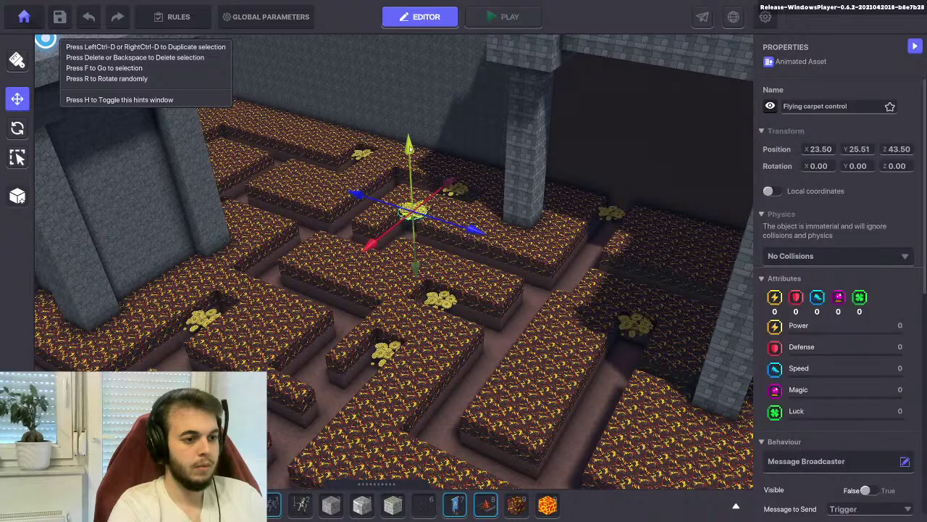
left_click(461, 203)
left_click(462, 195)
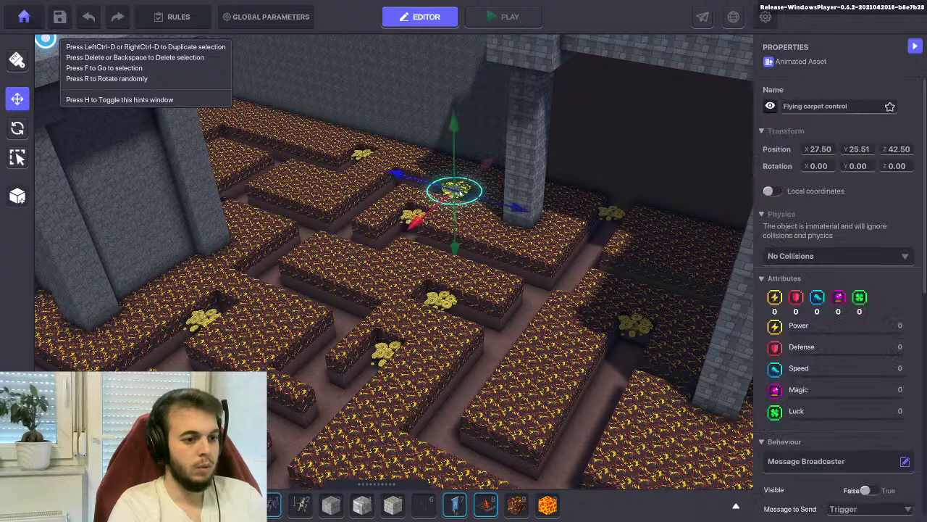
left_click_drag(455, 135, 458, 132)
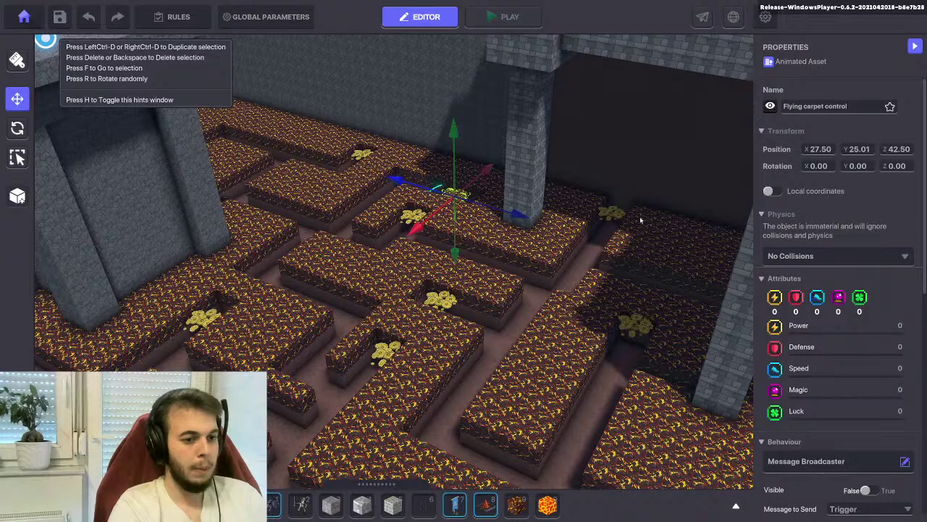
left_click(615, 216)
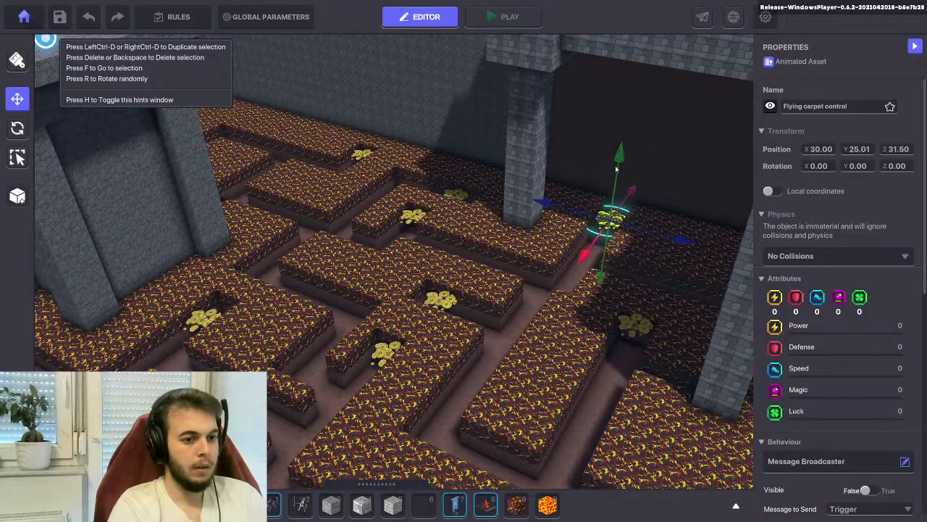
left_click(624, 332)
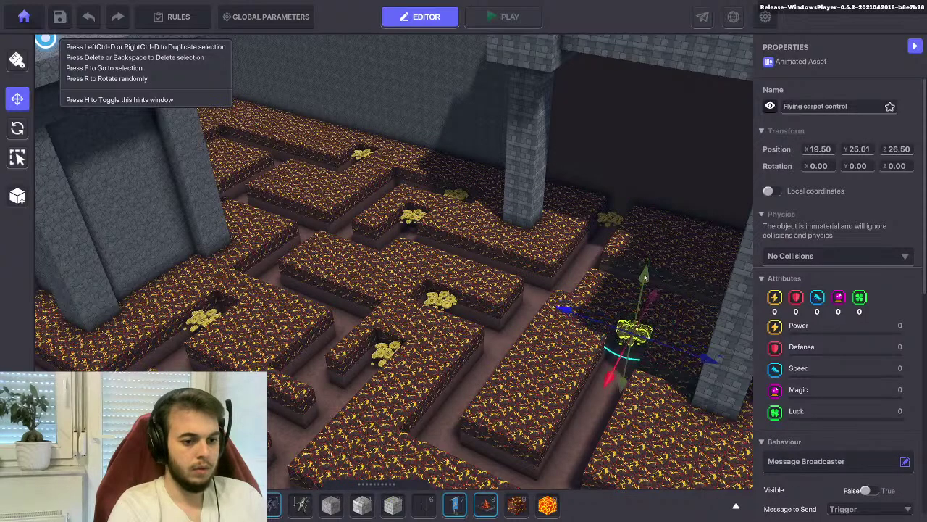
key("f")
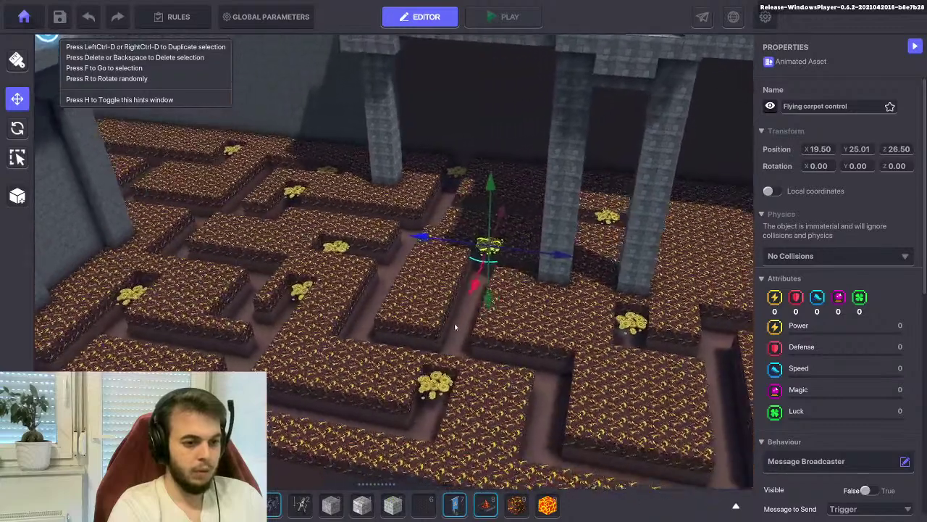
Settle the carpet control by the green tile and nudge it half a block to X 23.50
left_click(603, 219)
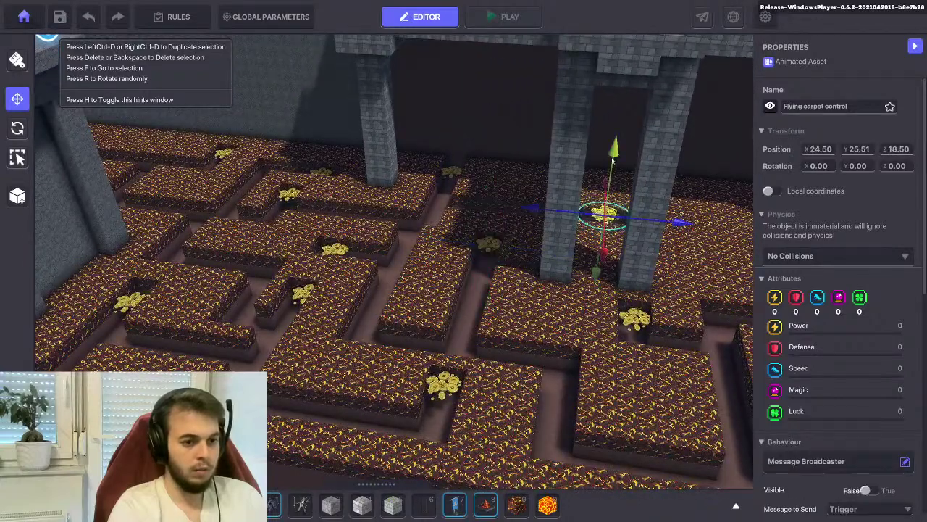
left_click(624, 312)
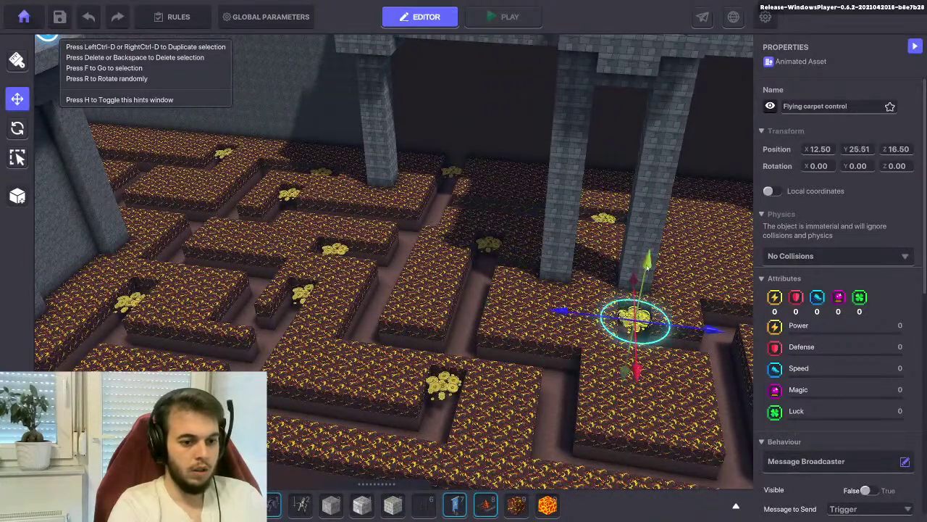
left_click_drag(648, 269, 652, 267)
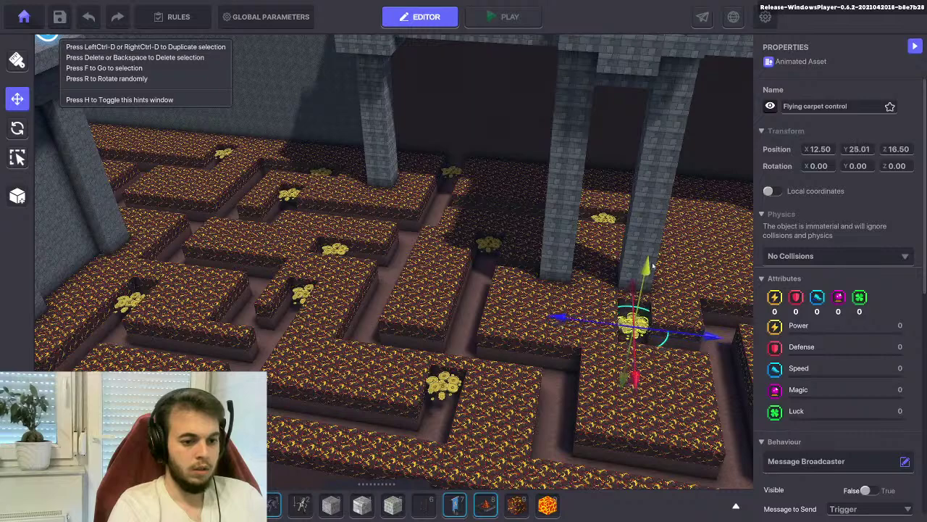
left_click(443, 385)
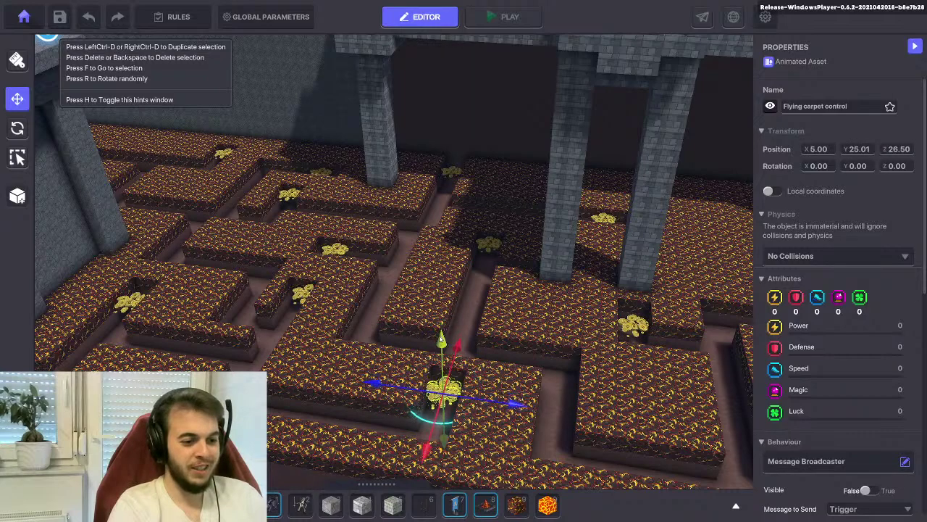
key("f")
left_click(544, 372)
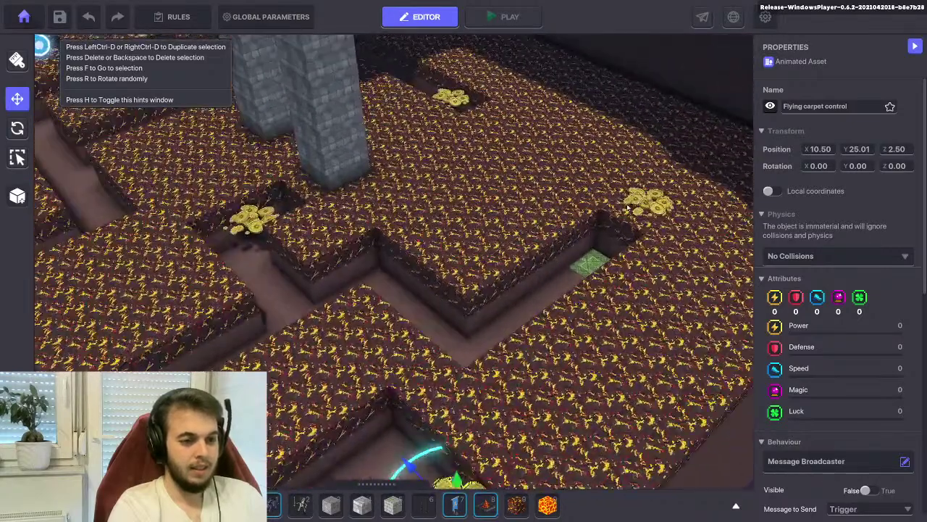
left_click(627, 207)
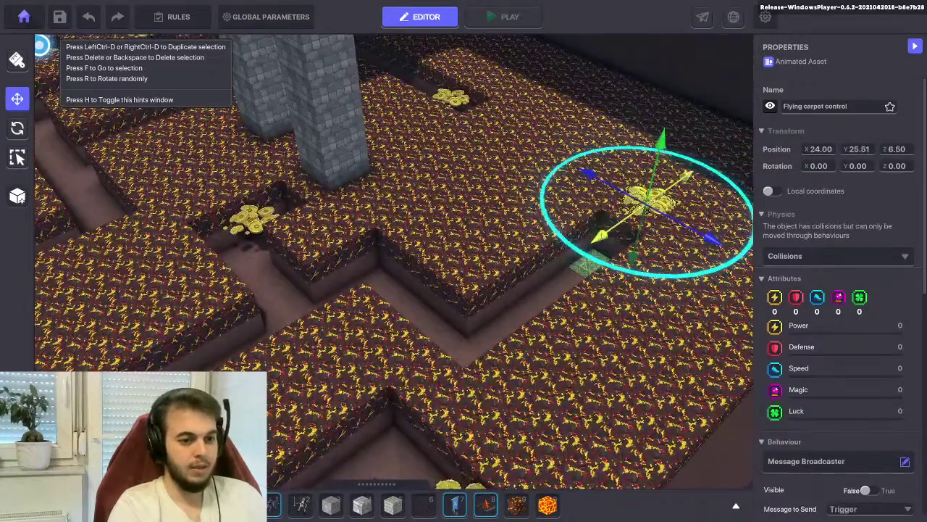
left_click_drag(656, 194, 664, 190)
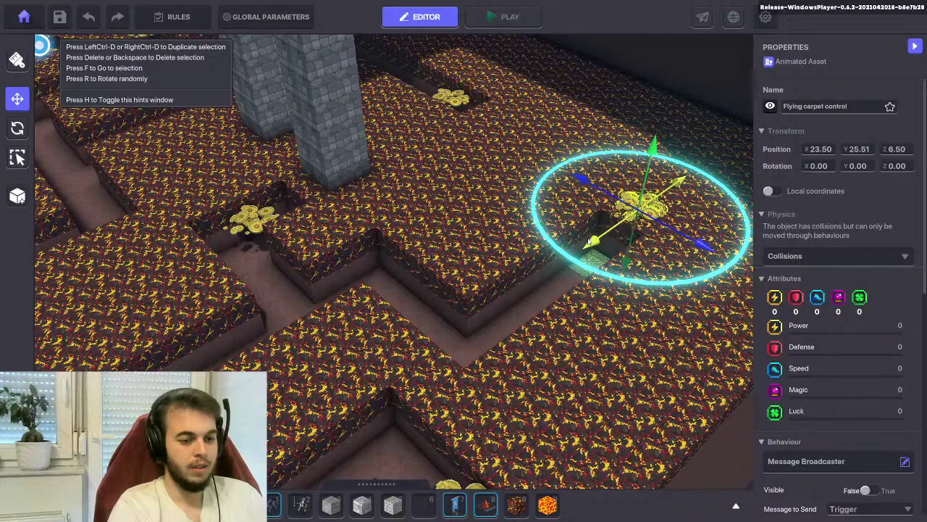
right_click_drag(601, 292, 499, 323)
Change the speaker message to the countdown 'Carpet liftoff in 3... 2... 1...'
scroll(839, 355, "down", 5)
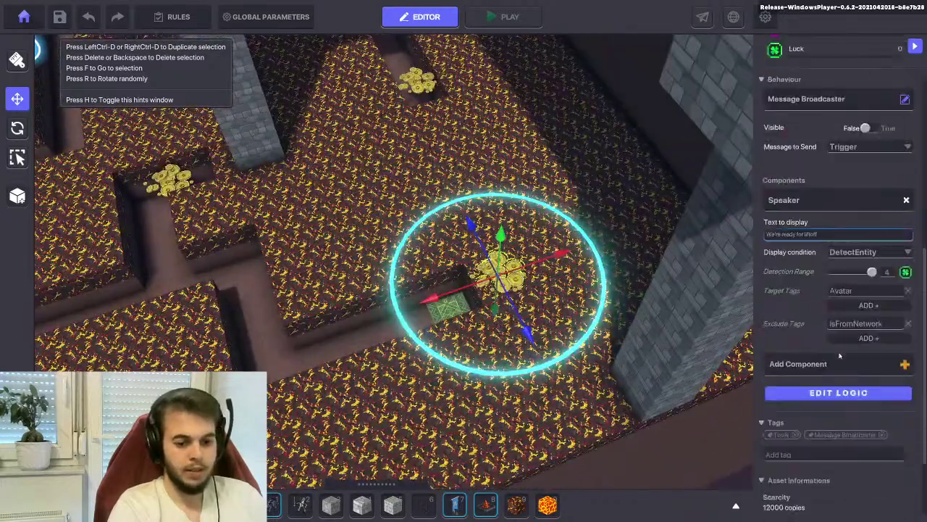
left_click(820, 235)
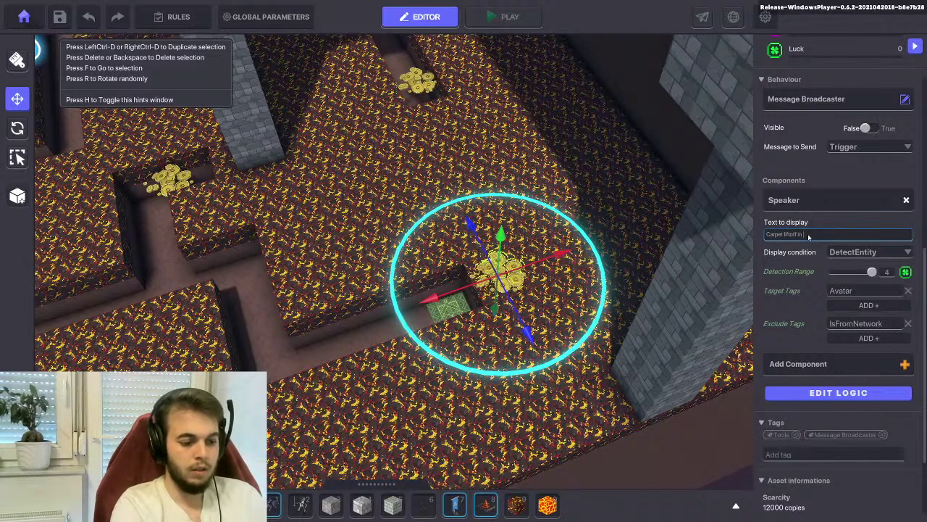
type(". 2..")
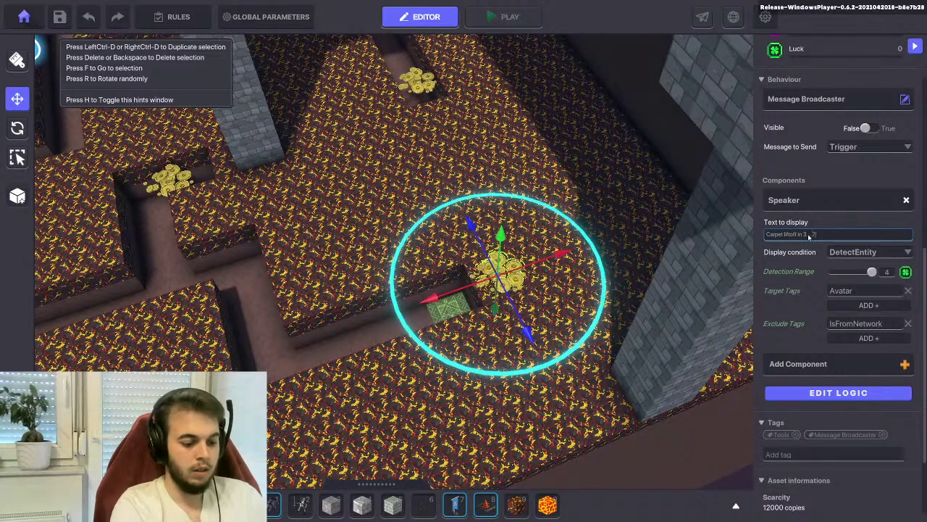
type(". 1..")
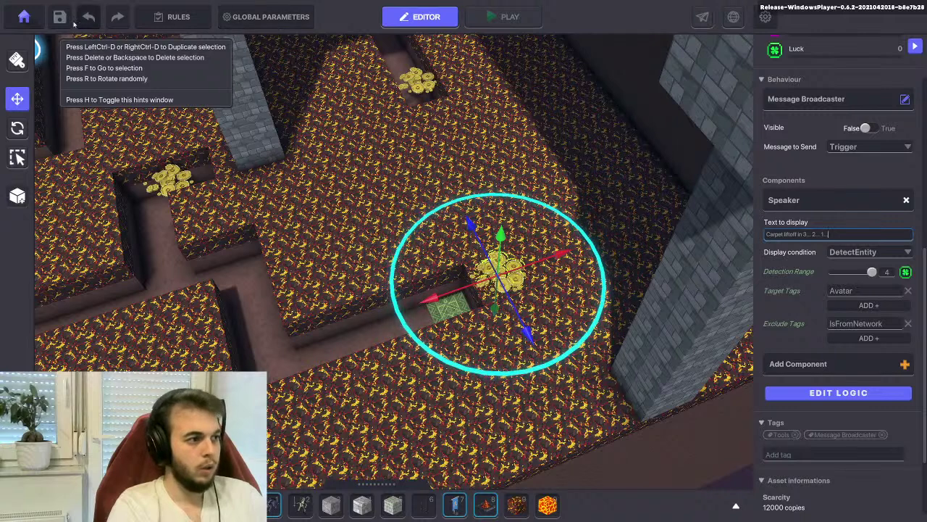
Save the level with Ctrl+S, confirm the Saved dialog, and start a playtest
key("ctrl+s")
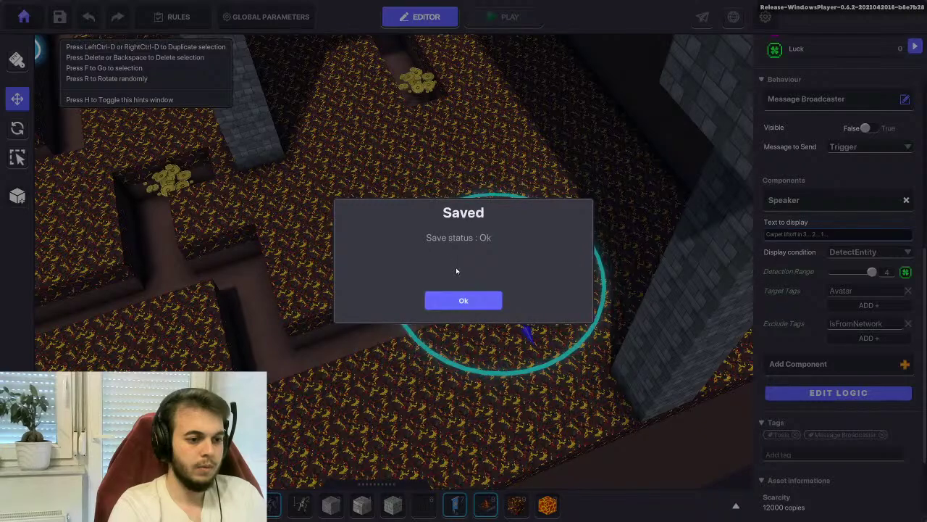
left_click(463, 300)
left_click(500, 18)
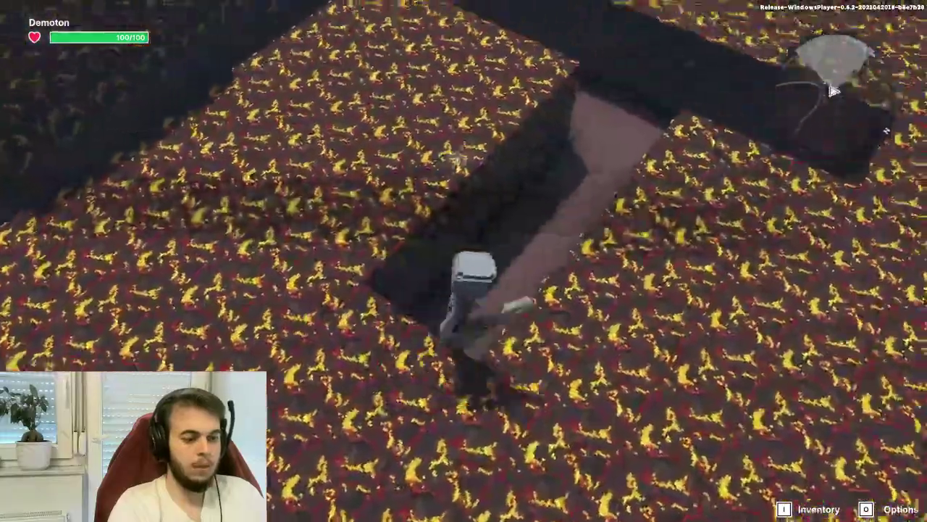
Walk the character through the lava maze corridors to trigger the carpet control message
key("w")
key("w")
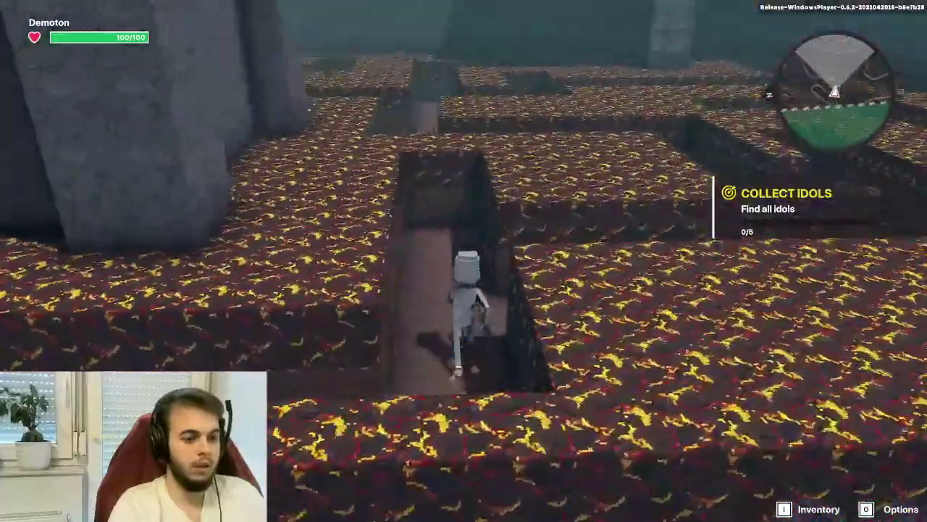
key("w")
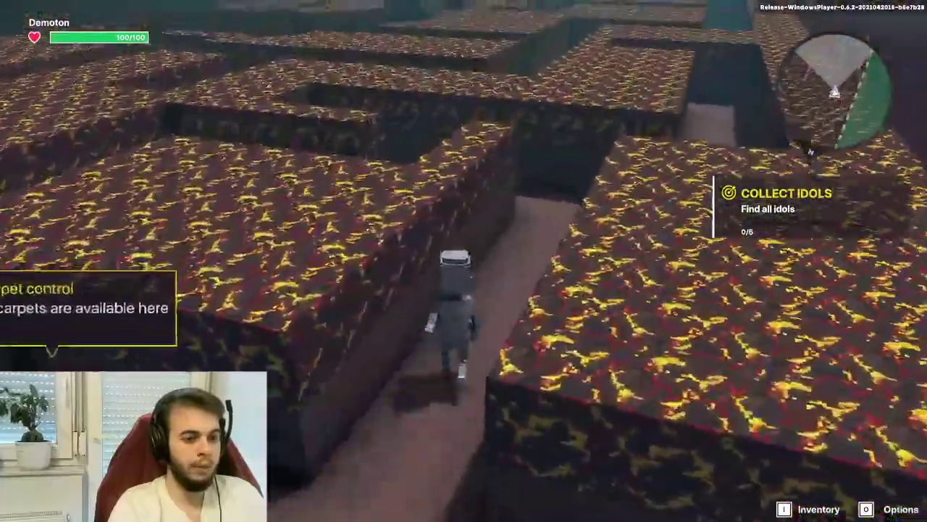
key("w")
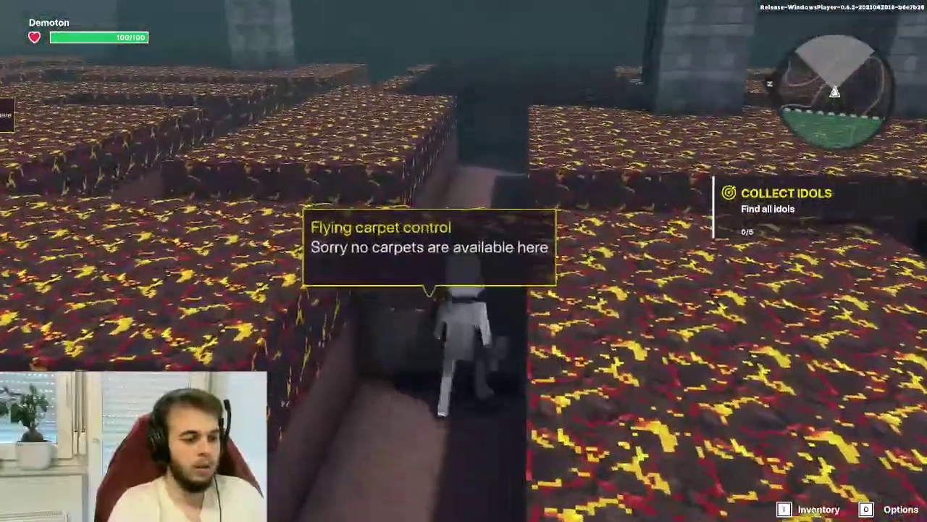
key("w")
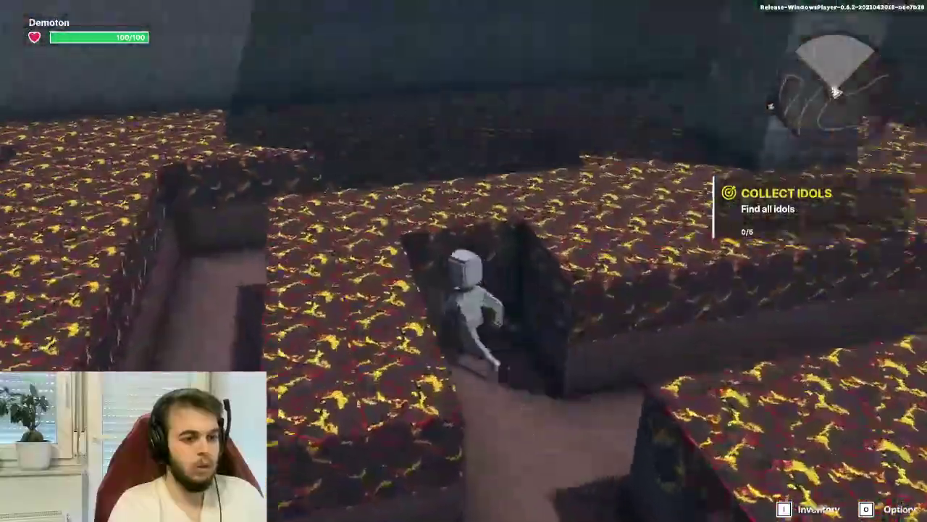
key("w")
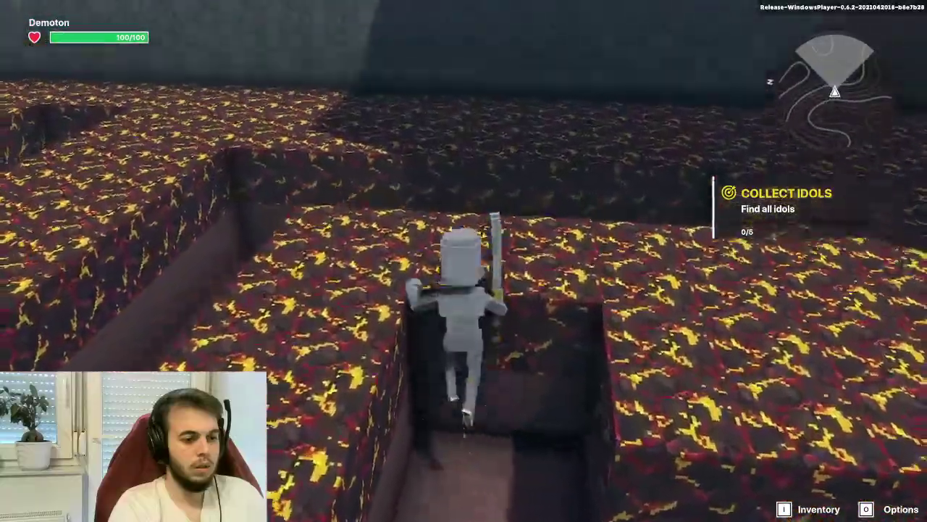
key("w")
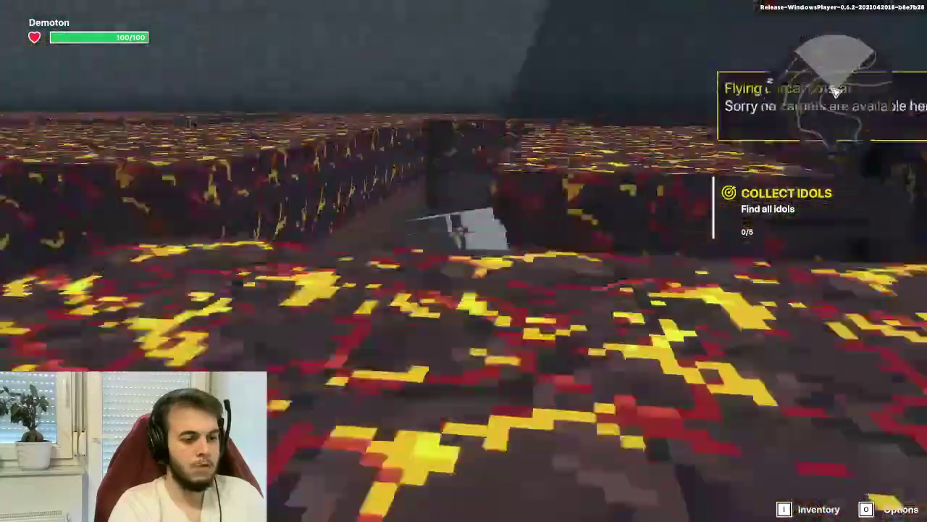
key("w")
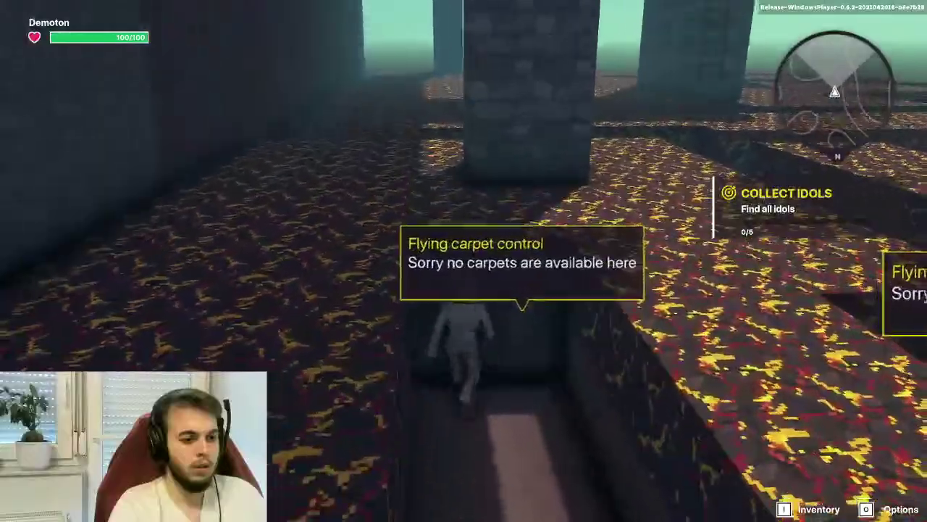
key("w")
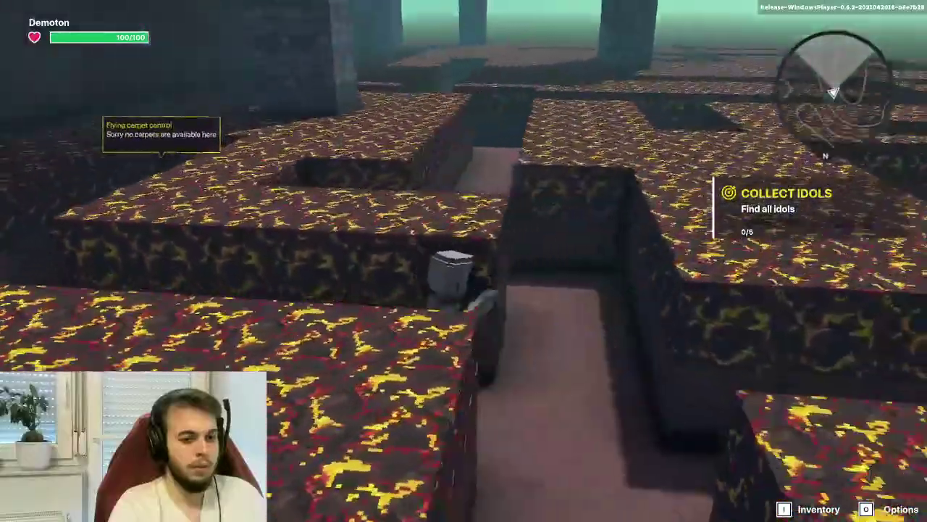
key("w")
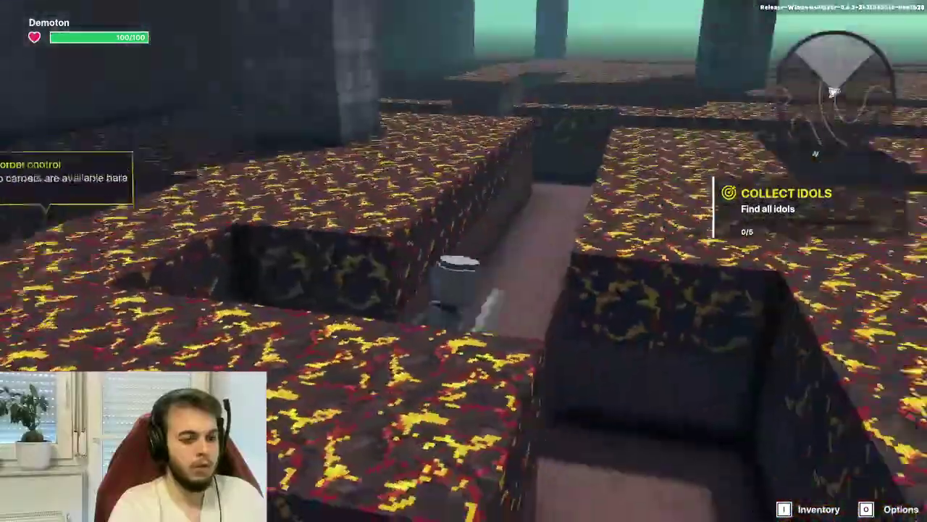
key("w")
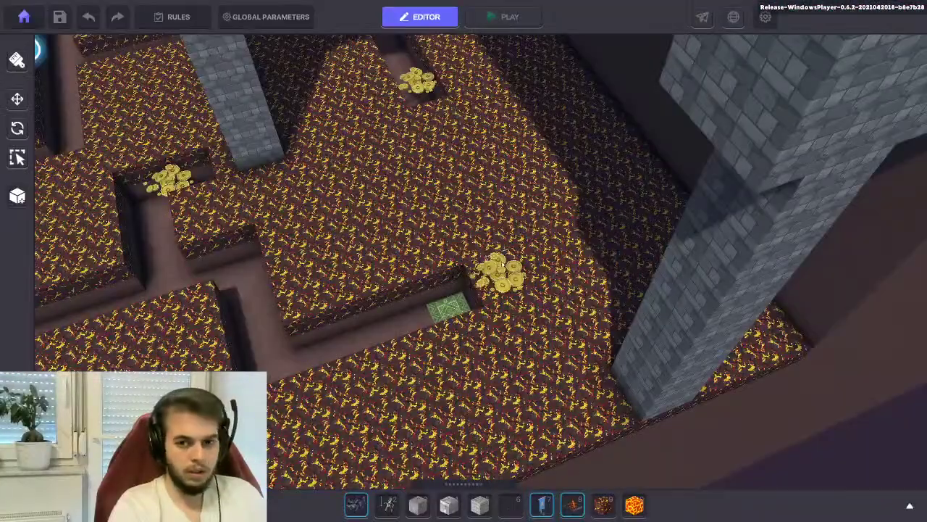
Fly the editor camera over the maze and select the coin-pile carpet control in the recess
right_click_drag(464, 253, 433, 274)
right_click_drag(389, 227, 508, 348)
right_click_drag(537, 274, 469, 291)
left_click(463, 291)
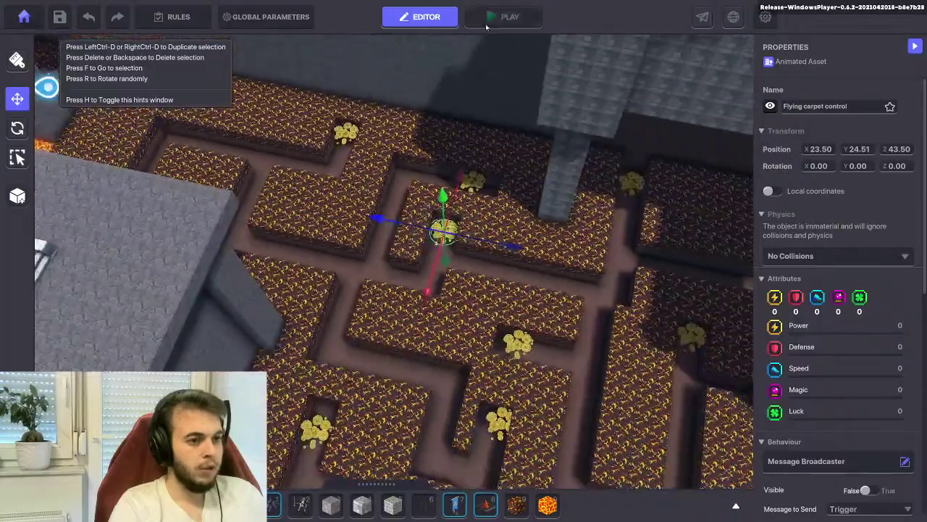
left_click(489, 19)
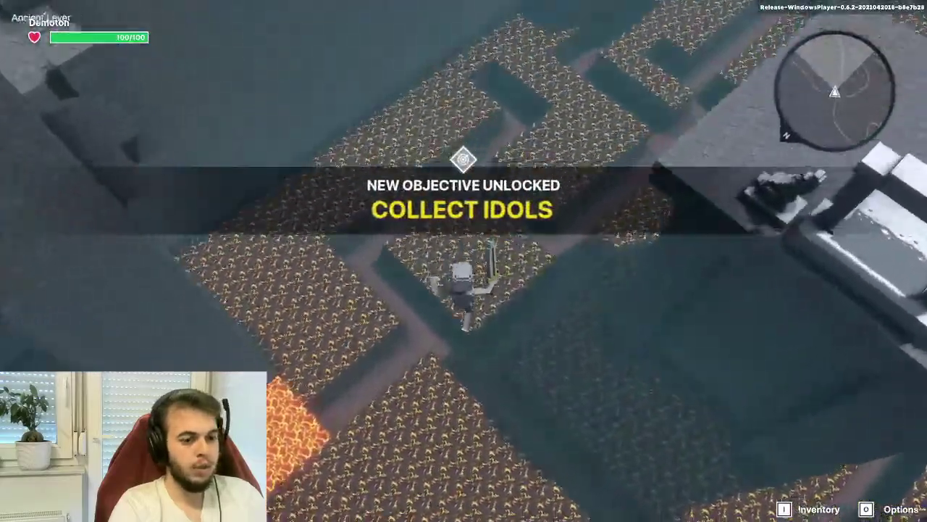
key("w")
key("w")
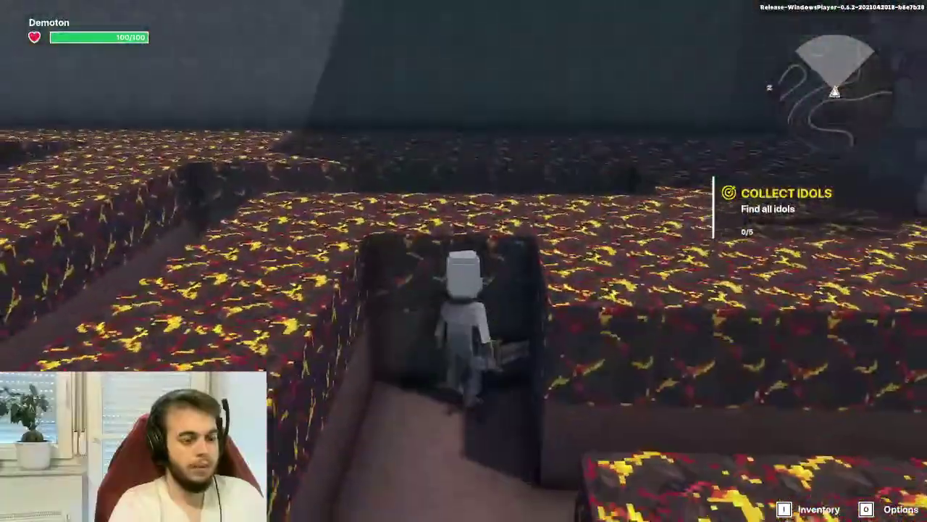
key("space")
key("s")
key("w")
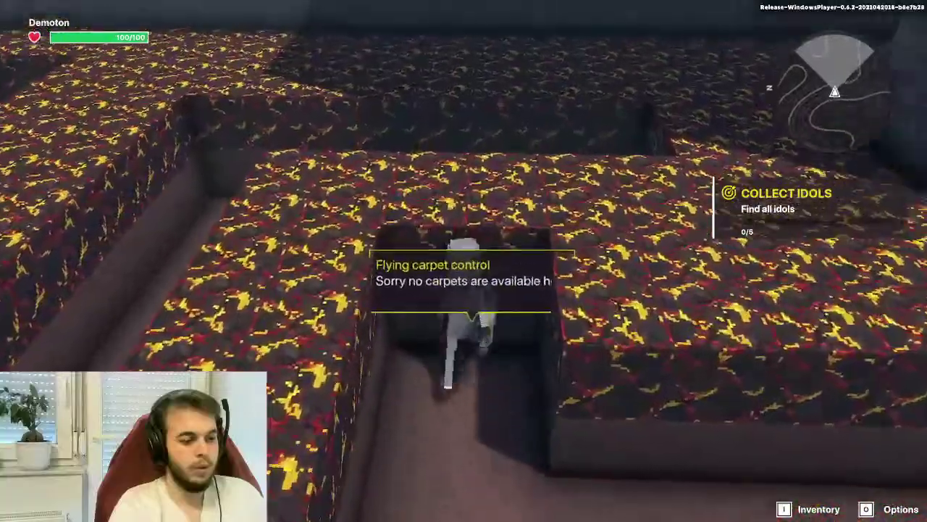
key("s")
key("w")
key("s")
key("w")
key("Escape")
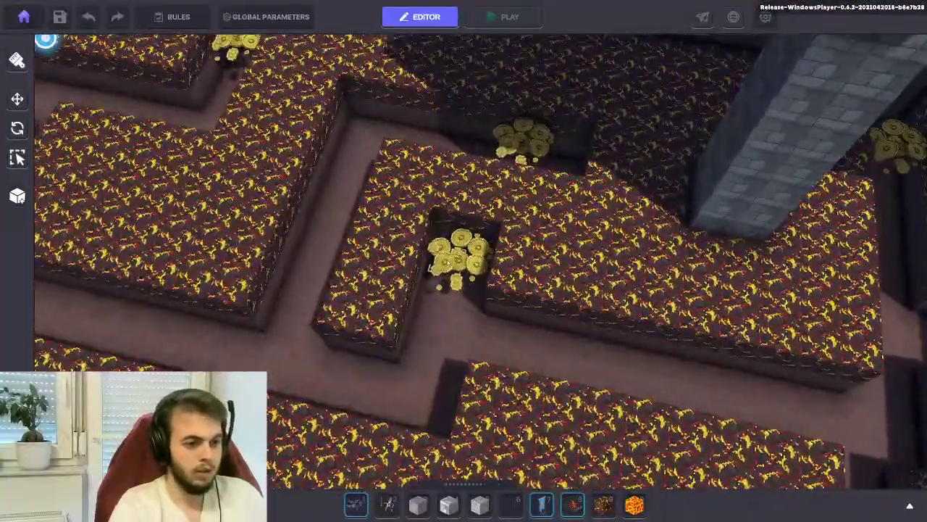
Delete the coin-pile carpet control from the recess and pick Solidified Lava blocks
left_click(446, 263)
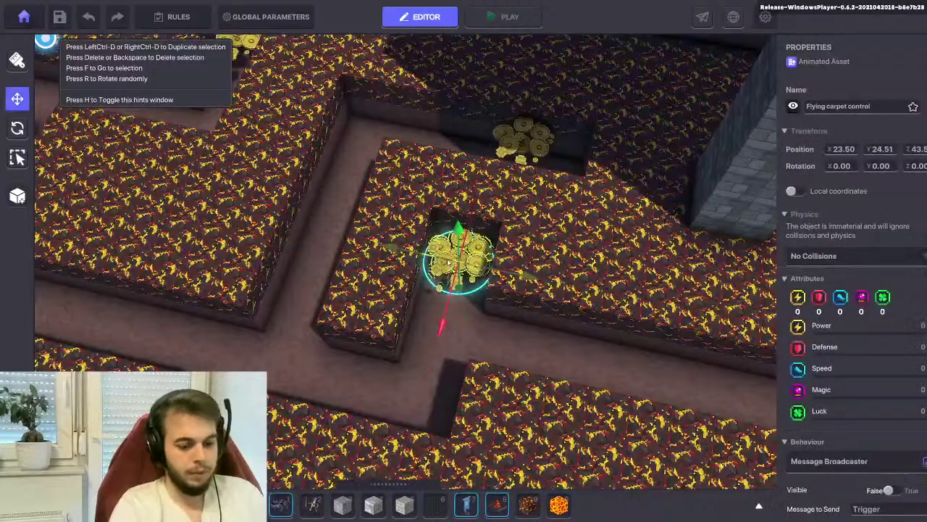
key("Delete")
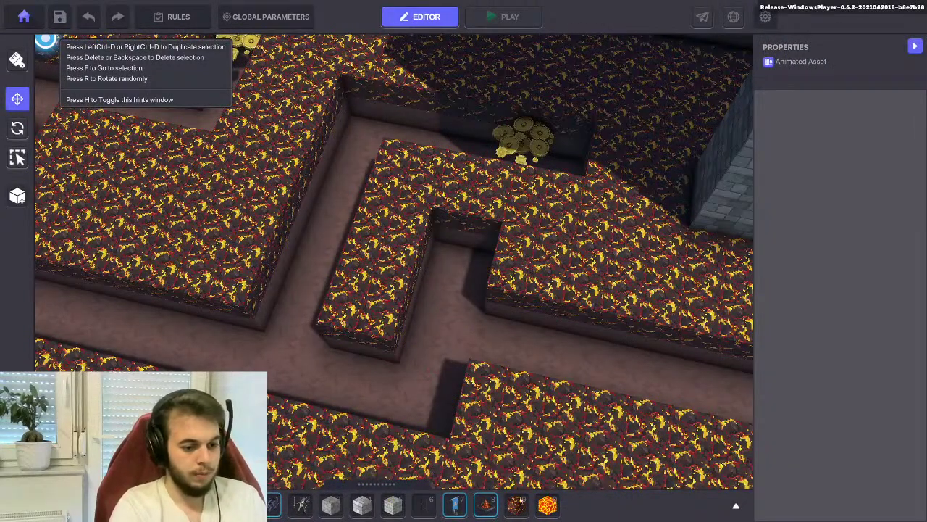
left_click(516, 504)
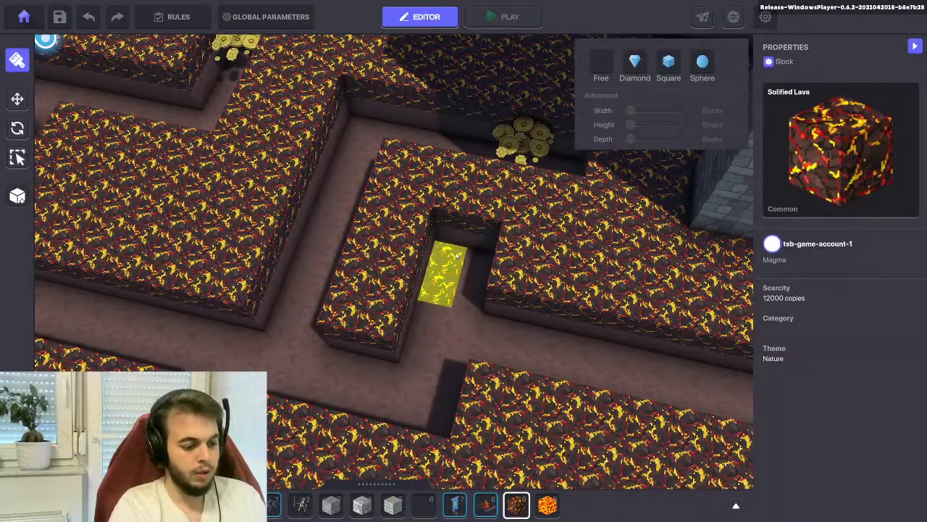
right_click_drag(439, 248, 537, 320)
right_click_drag(331, 310, 366, 308)
Paint Lava strips along the floor and down from the wall top toward the lava column
left_click(548, 504)
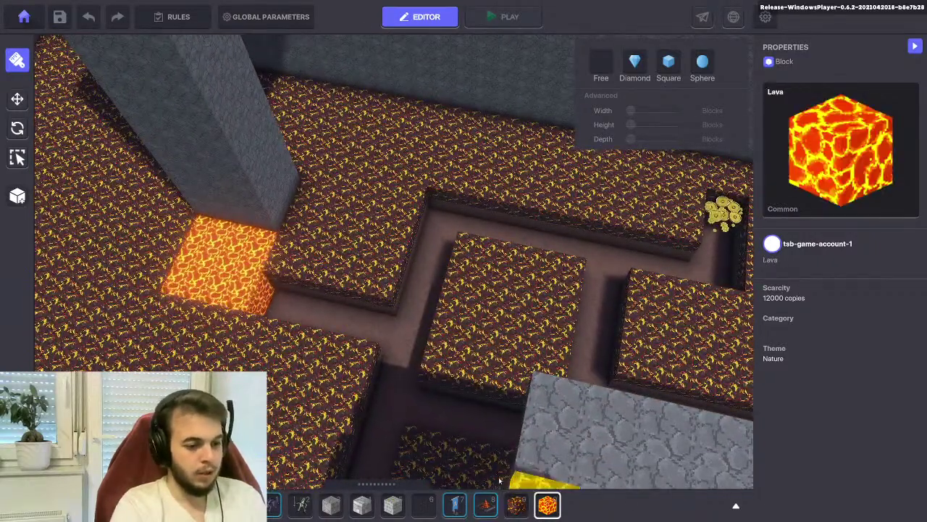
left_click_drag(275, 282, 417, 352)
left_click_drag(437, 210, 421, 265)
key("w")
left_click_drag(515, 208, 521, 287)
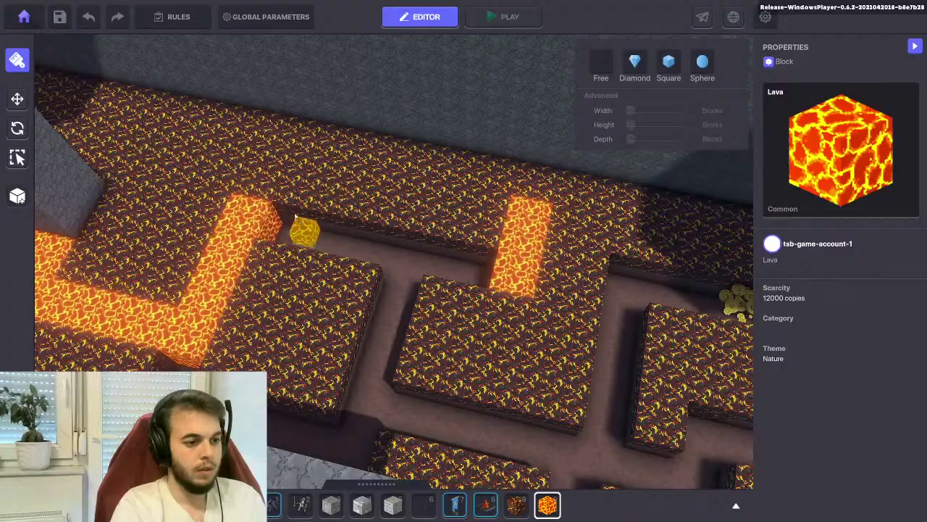
left_click_drag(286, 218, 480, 286)
Lay Lava strips down the corridor and from the lava edge to the coins
key("w")
key("s")
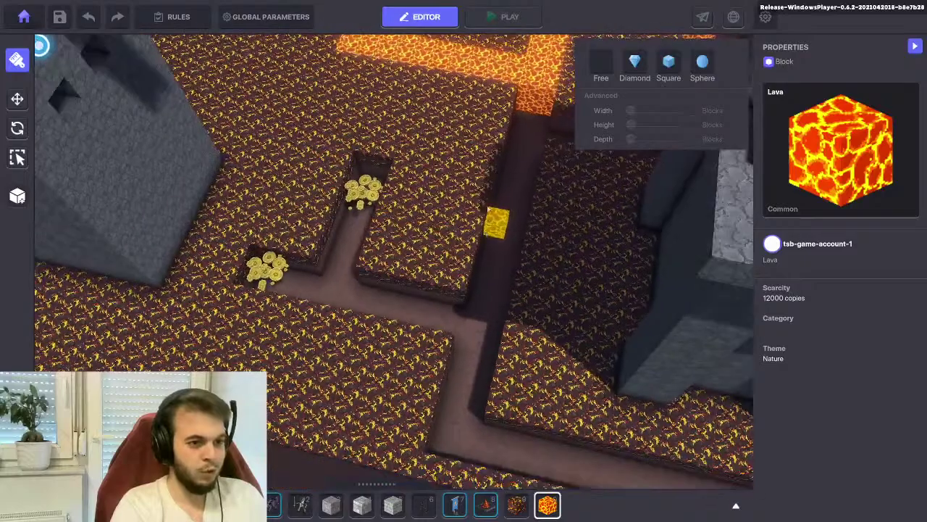
key("w")
left_click_drag(449, 197, 404, 413)
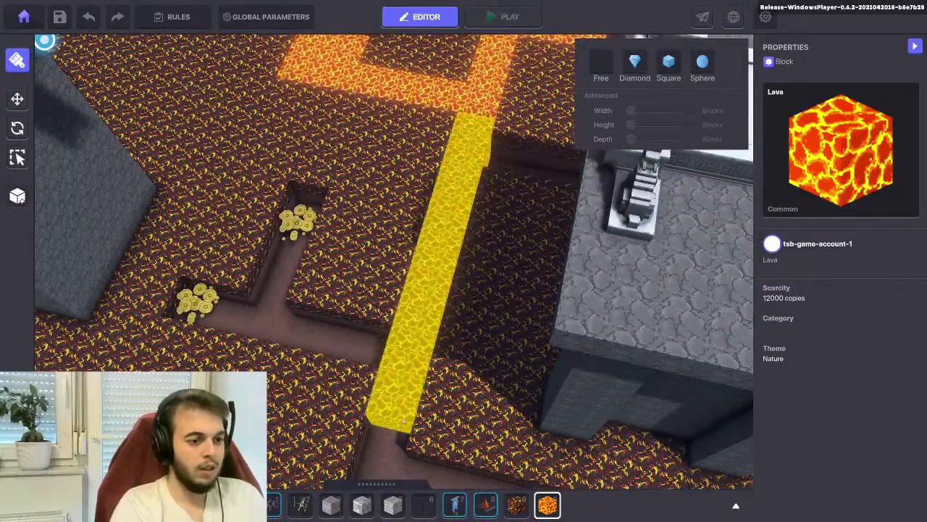
left_click_drag(397, 446, 391, 435)
key("e")
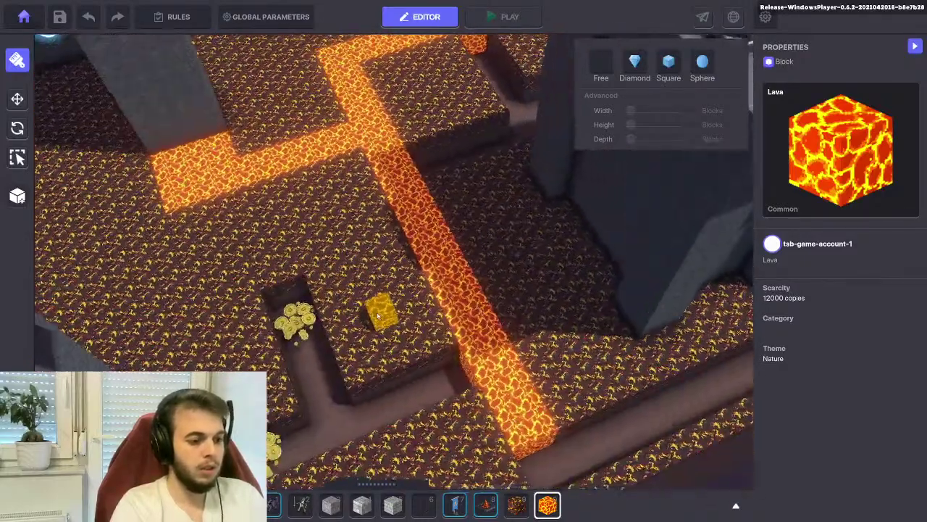
key("w")
left_click_drag(533, 252, 348, 368)
left_click_drag(362, 210, 408, 287)
Add a wide Lava strip seen head-on, then start a playtest of the level
right_click_drag(394, 295, 348, 296)
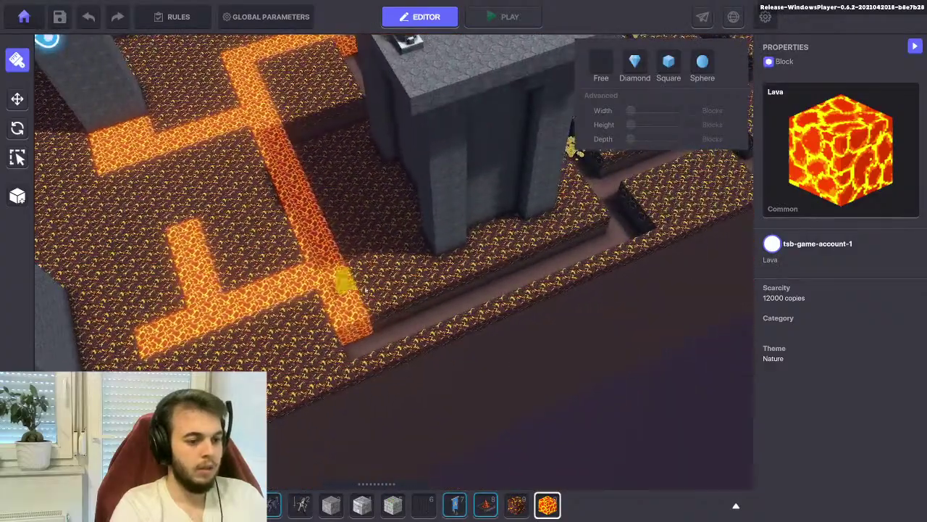
right_click_drag(424, 244, 370, 261)
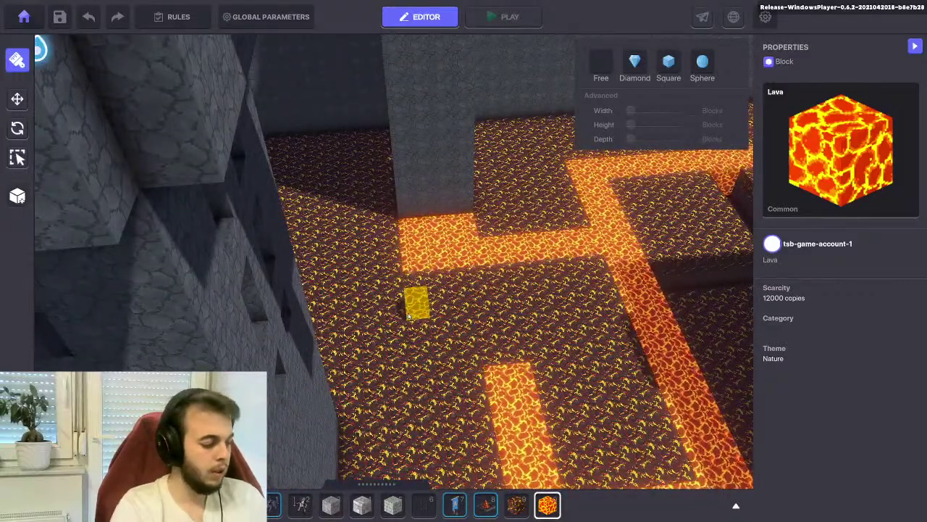
scroll(410, 316, "up", 2)
left_click_drag(409, 305, 504, 314)
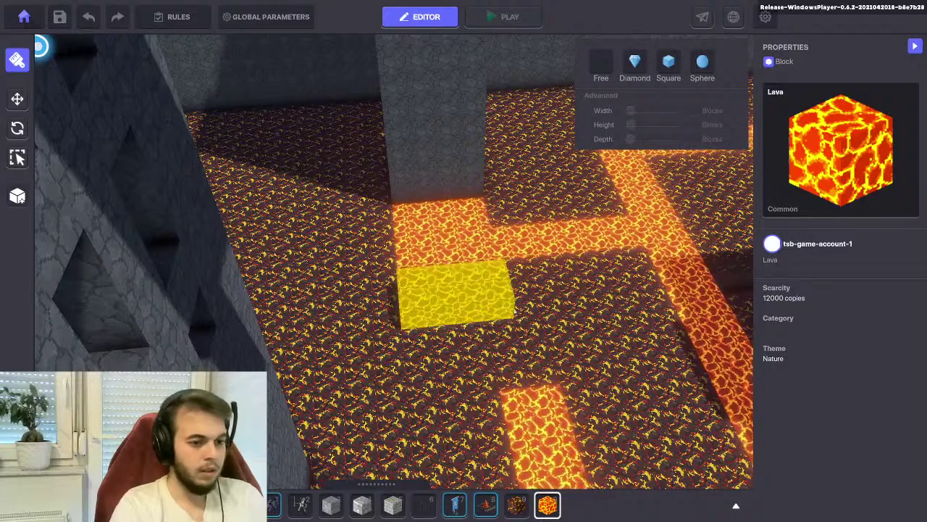
left_click_drag(558, 305, 545, 291)
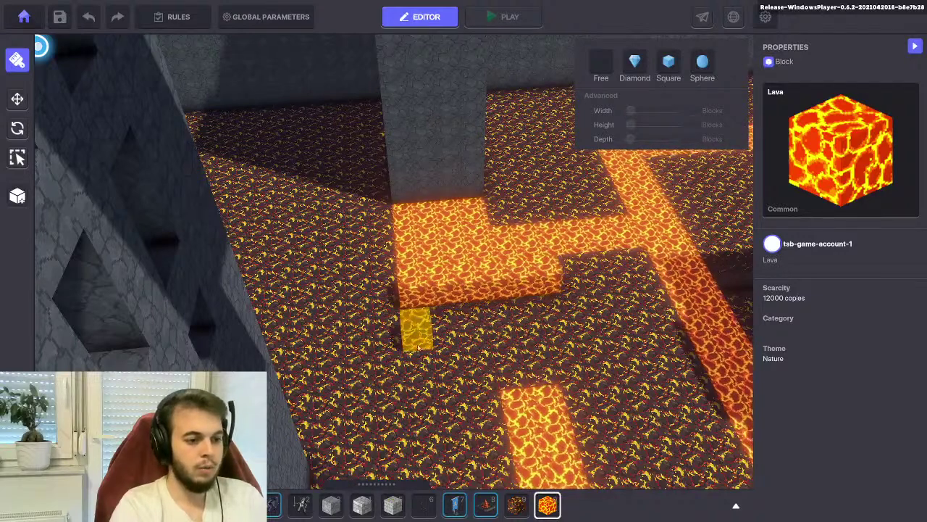
left_click_drag(420, 349, 514, 348)
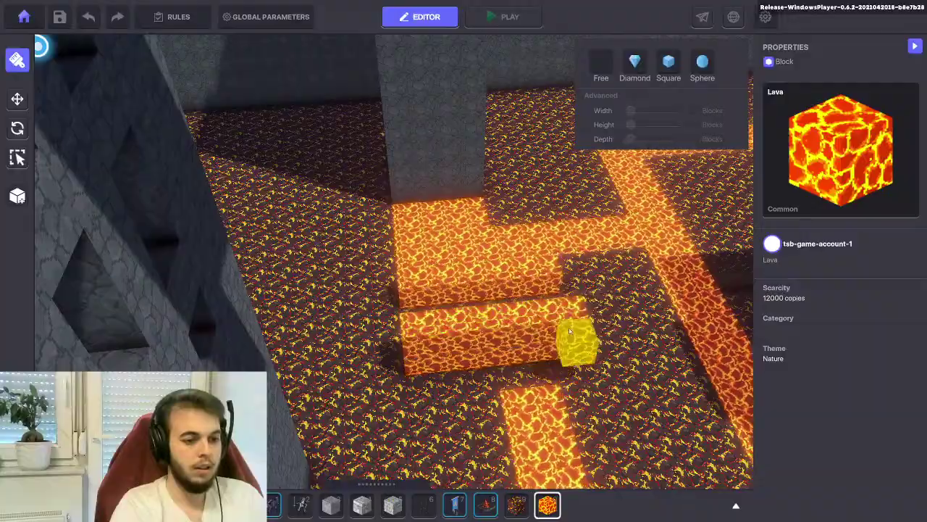
left_click(502, 17)
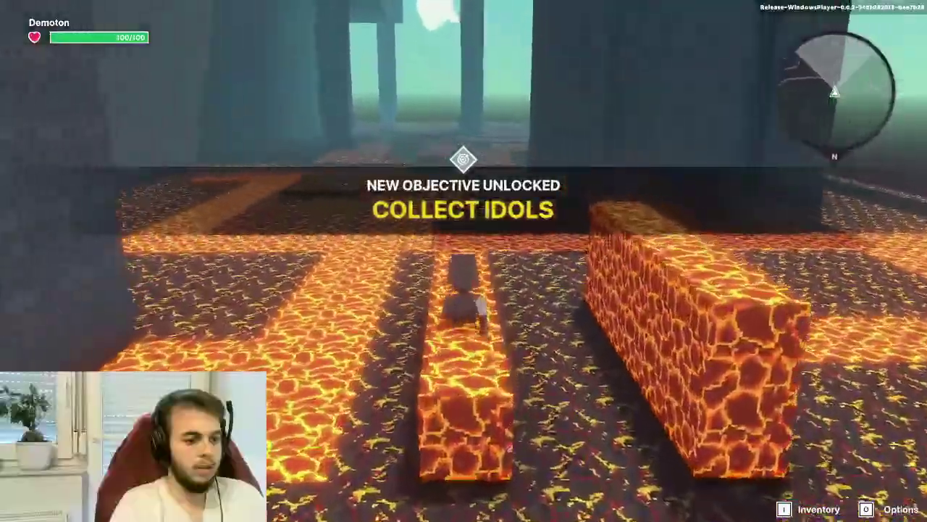
Run the character across the new raised lava strips, then return to the editor
key("w")
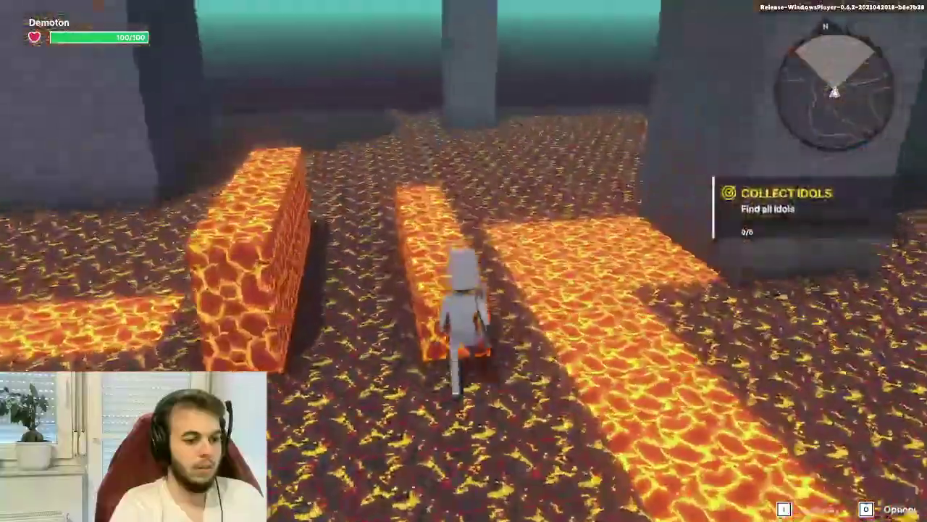
key("w")
key("w")
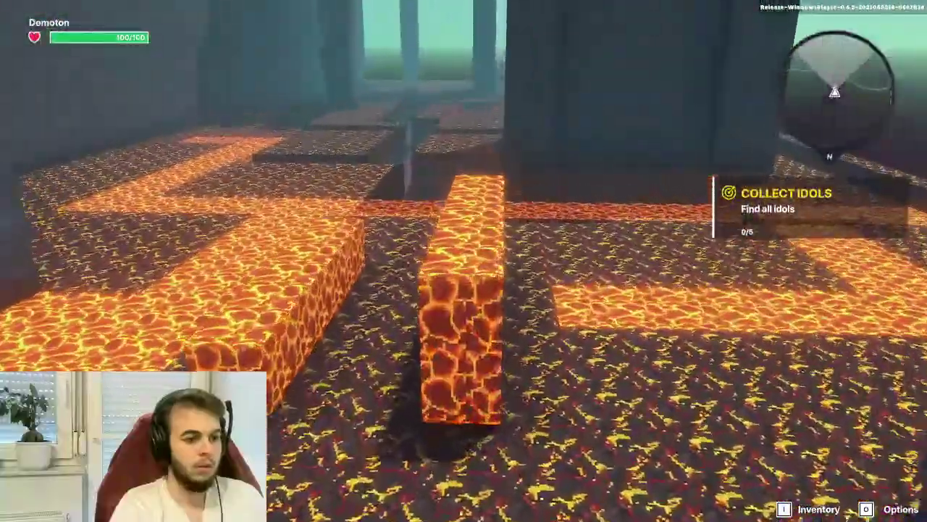
key("w")
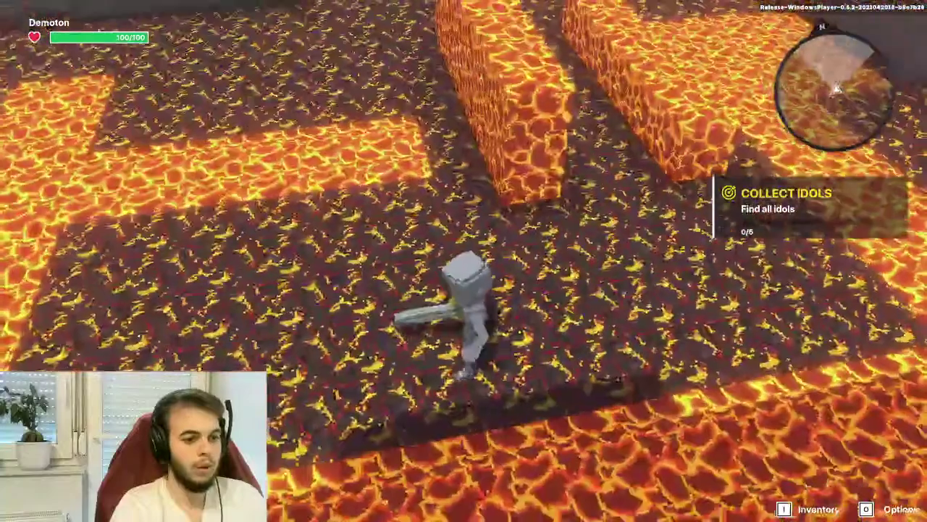
key("Escape")
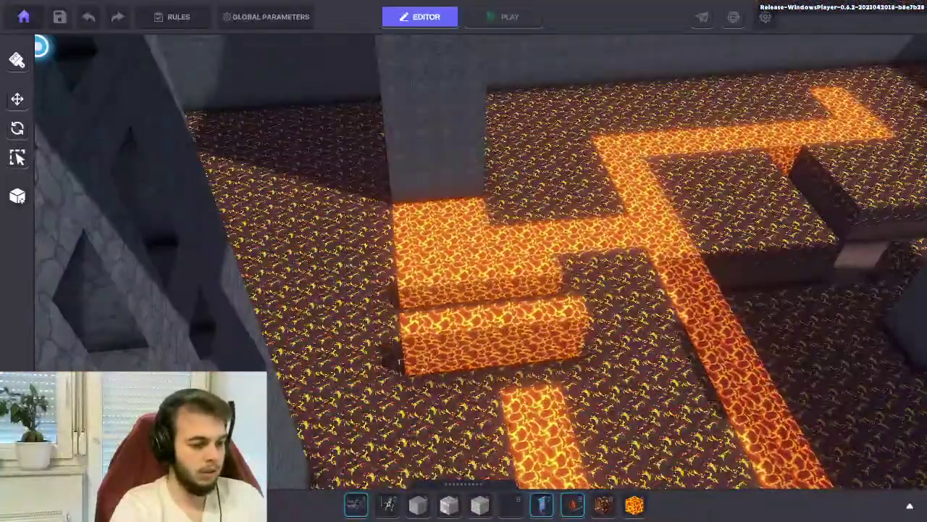
Select Lava with key 9 and lay a strip along a floor row plus a corridor column
key("9")
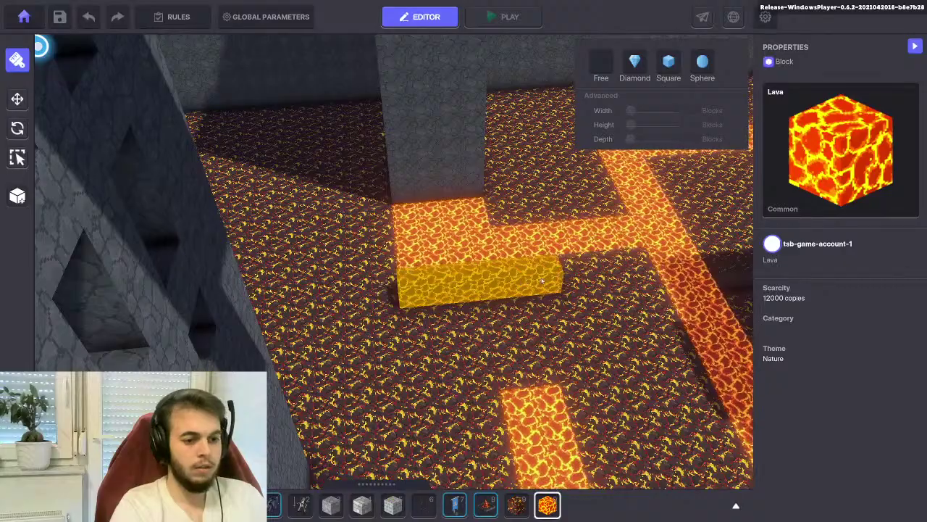
key("s")
key("d")
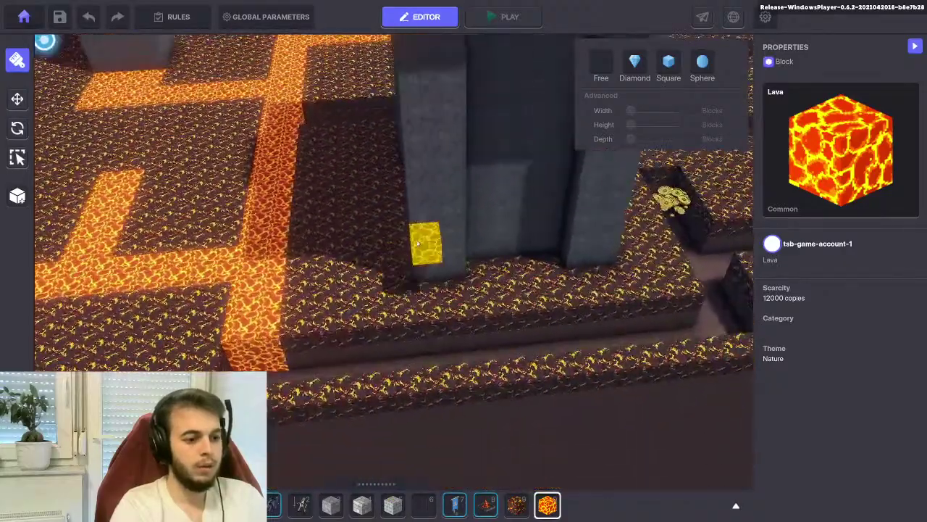
key("w")
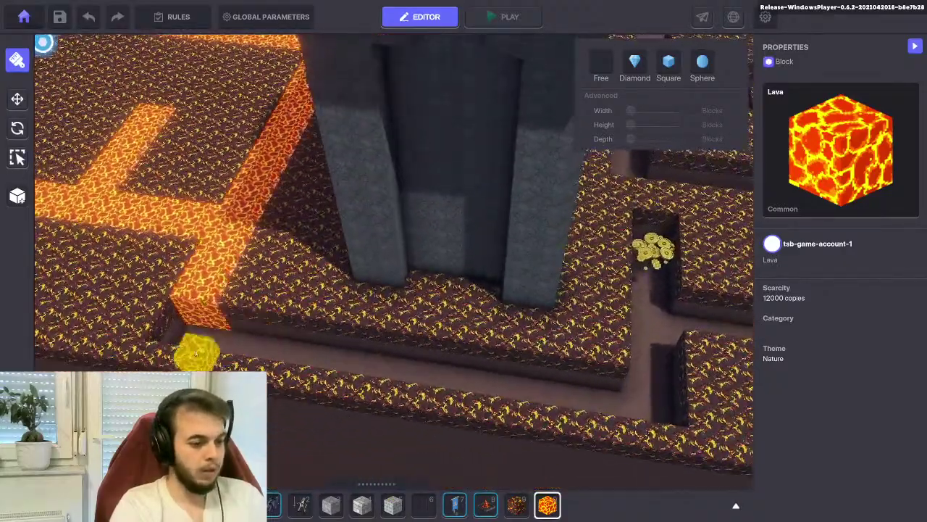
left_click_drag(287, 345, 654, 382)
key("d")
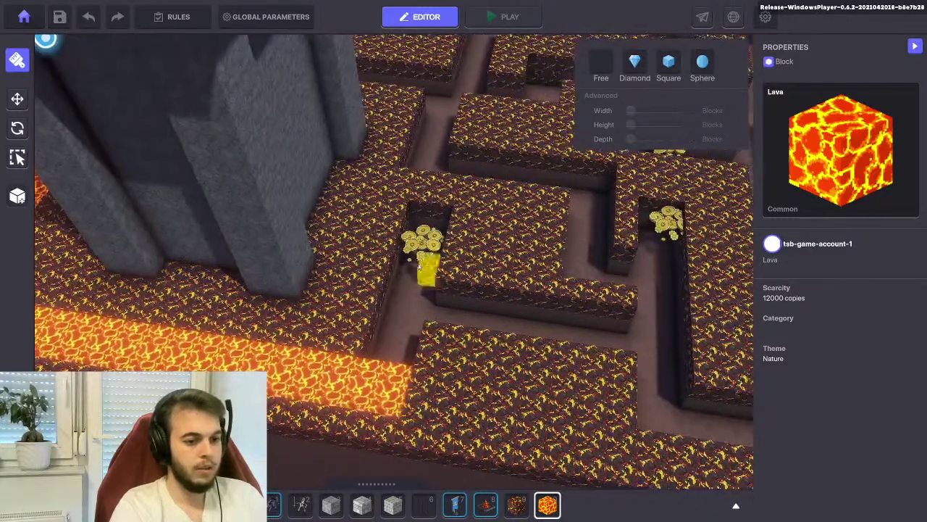
key("e")
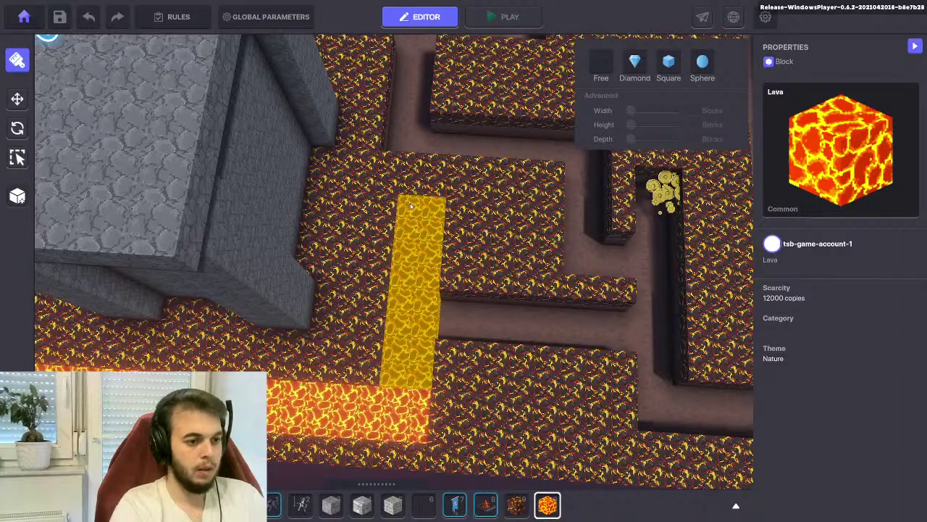
left_click_drag(409, 203, 410, 205)
Add a Lava bar across a corridor and stretch Lava columns down the corridors
key("d")
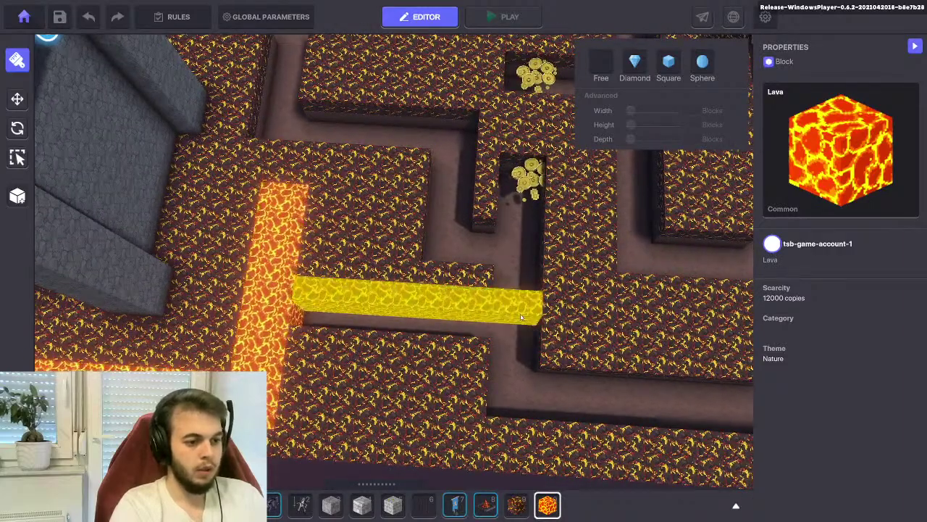
left_click_drag(531, 334, 532, 334)
left_click_drag(518, 170, 520, 409)
key("w")
right_click_drag(507, 327, 600, 373)
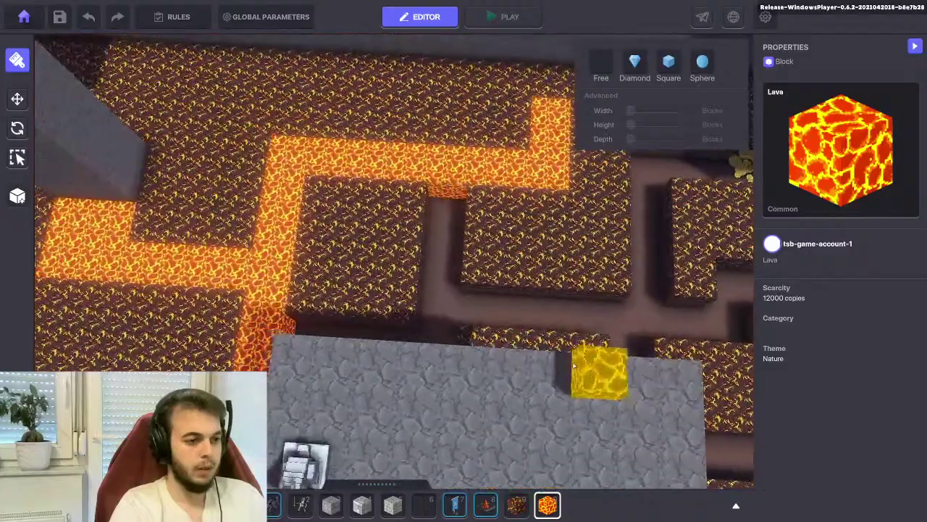
right_click_drag(478, 274, 580, 259)
key("d")
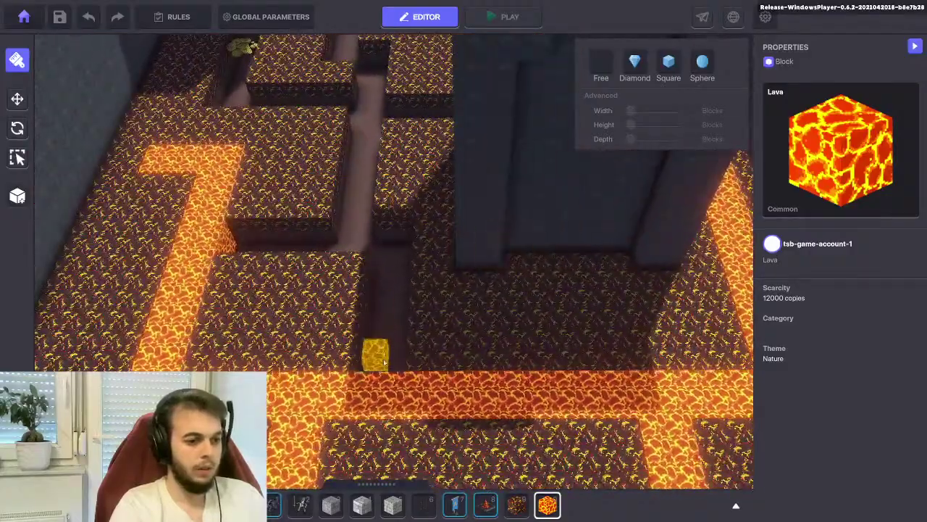
left_click_drag(397, 325, 375, 366)
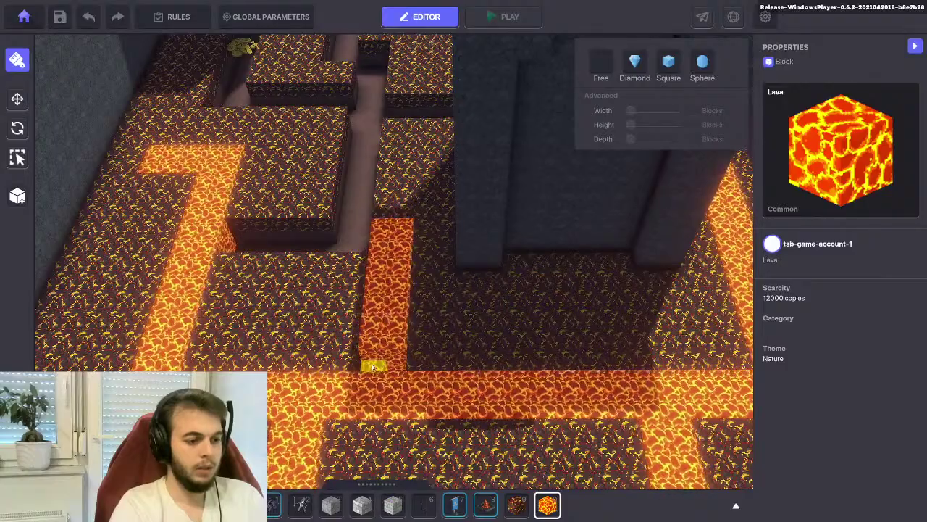
Lay two more Lava lines near the top corridor and toward the lower left
scroll(372, 300, "up", 10)
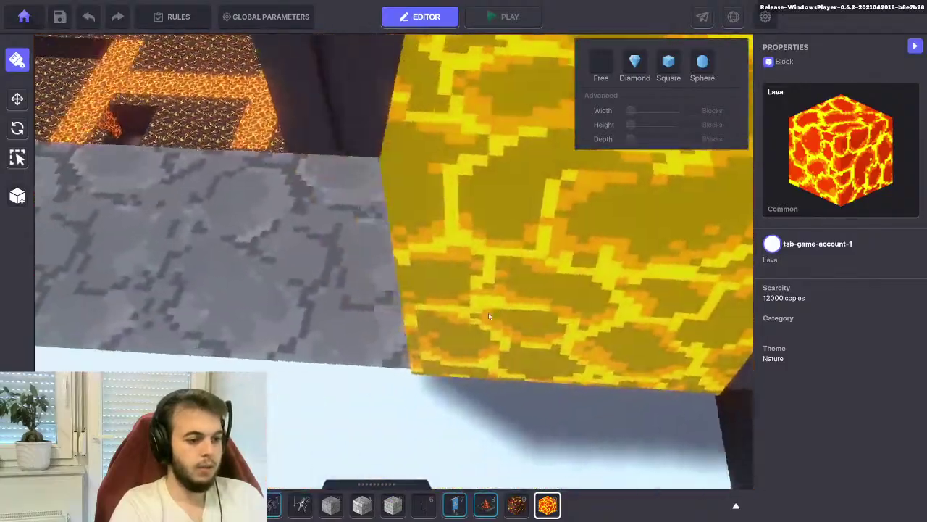
scroll(489, 312, "down", 10)
scroll(463, 239, "up", 4)
right_click_drag(437, 210, 457, 192)
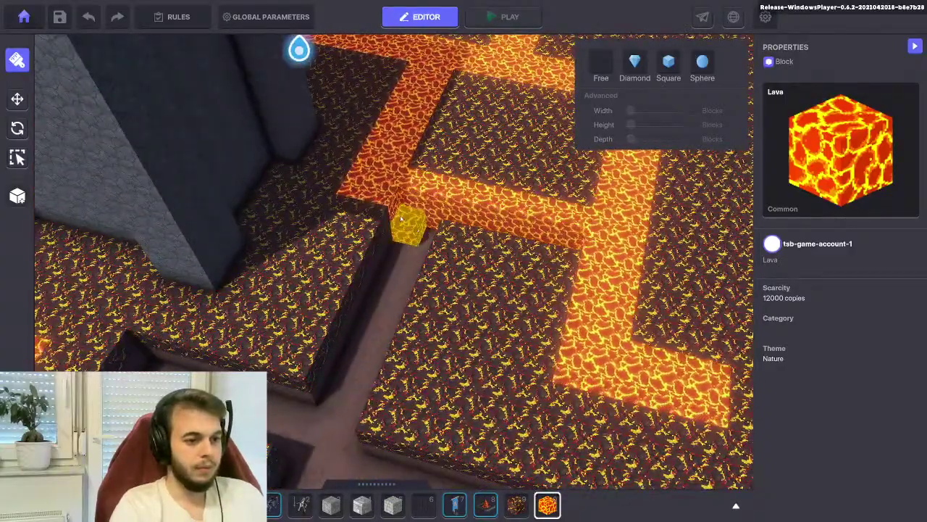
right_click_drag(408, 203, 536, 195)
scroll(537, 195, "down", 5)
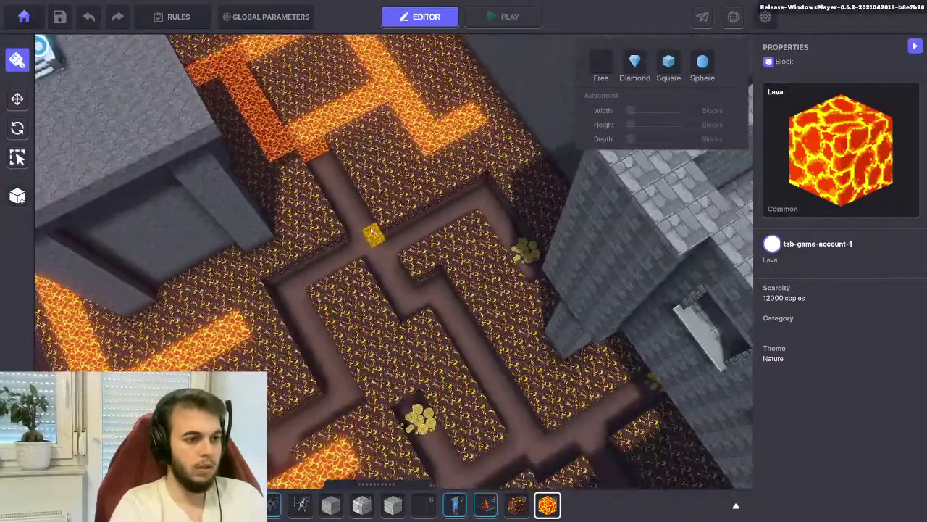
scroll(307, 165, "up", 1)
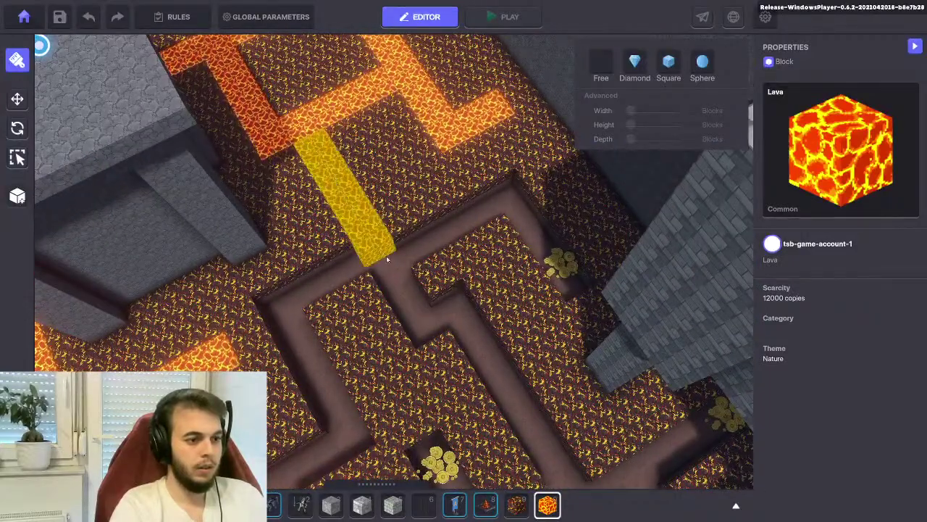
left_click_drag(433, 332, 433, 332)
right_click_drag(433, 332, 444, 230)
left_click_drag(416, 185, 377, 380)
right_click_drag(377, 381, 400, 305)
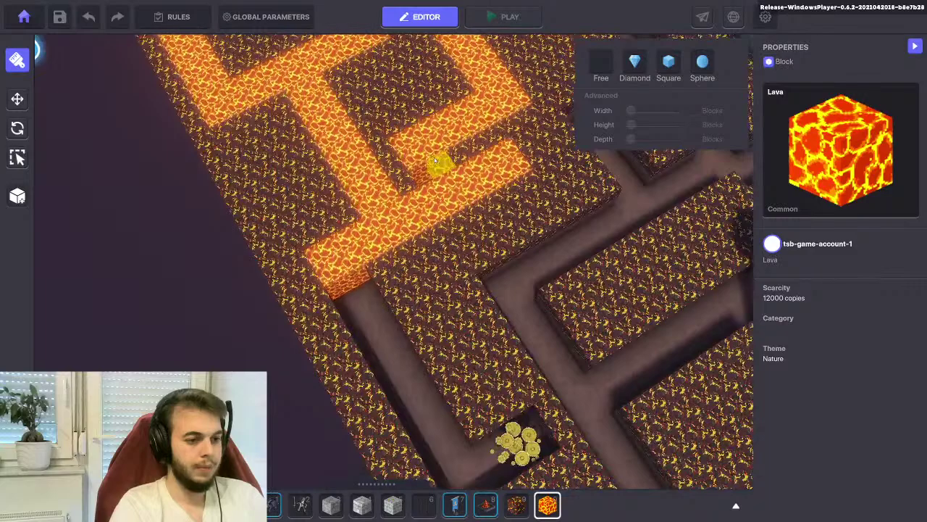
Lay lava along the lava strip and fill the corridor down to the lava row
right_click_drag(377, 255, 377, 209)
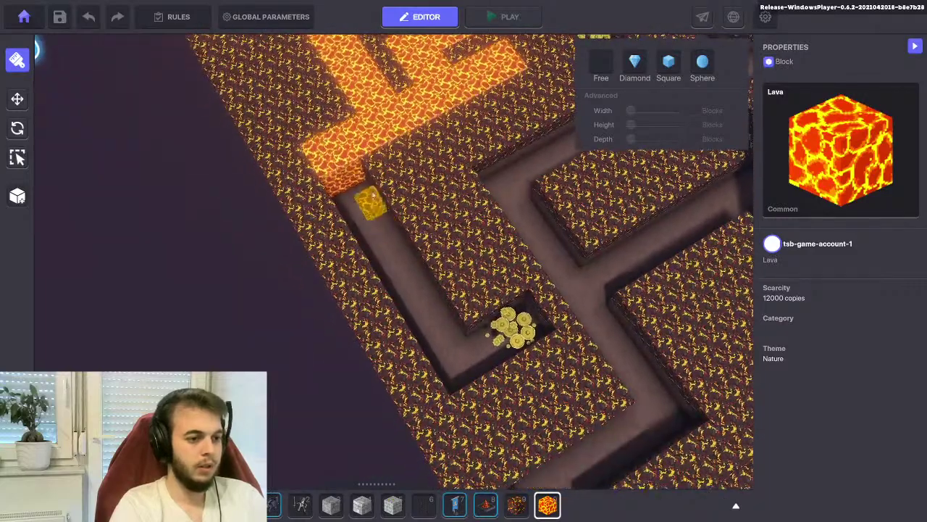
right_click_drag(385, 244, 522, 210)
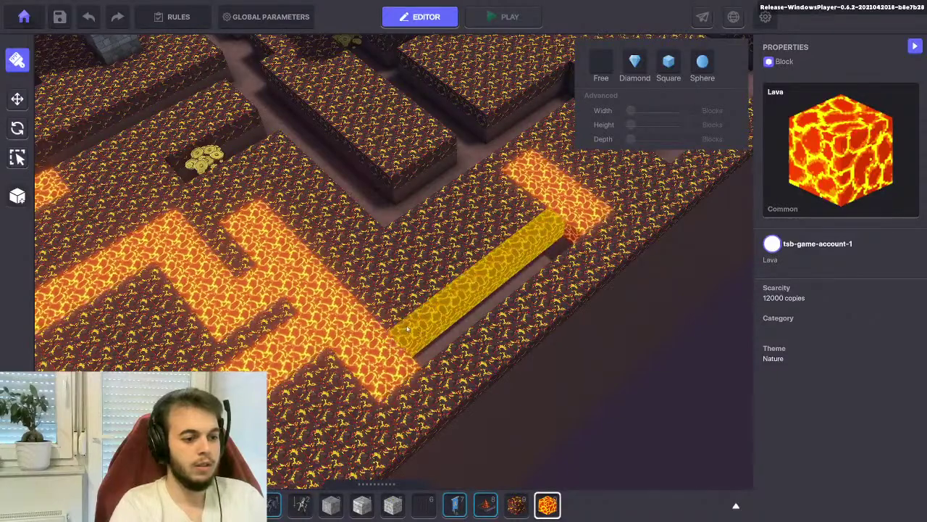
left_click_drag(556, 239, 421, 338)
key("w")
right_click_drag(424, 319, 330, 269)
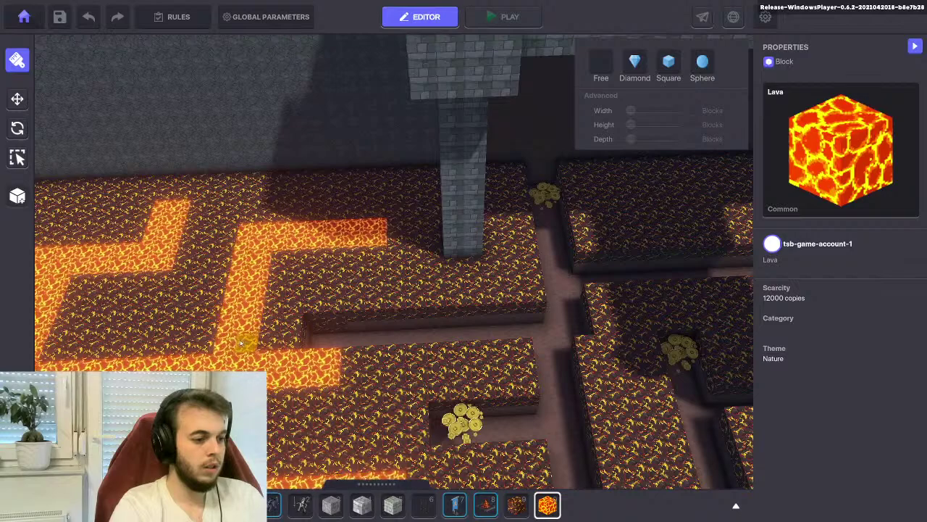
right_click_drag(284, 345, 194, 303)
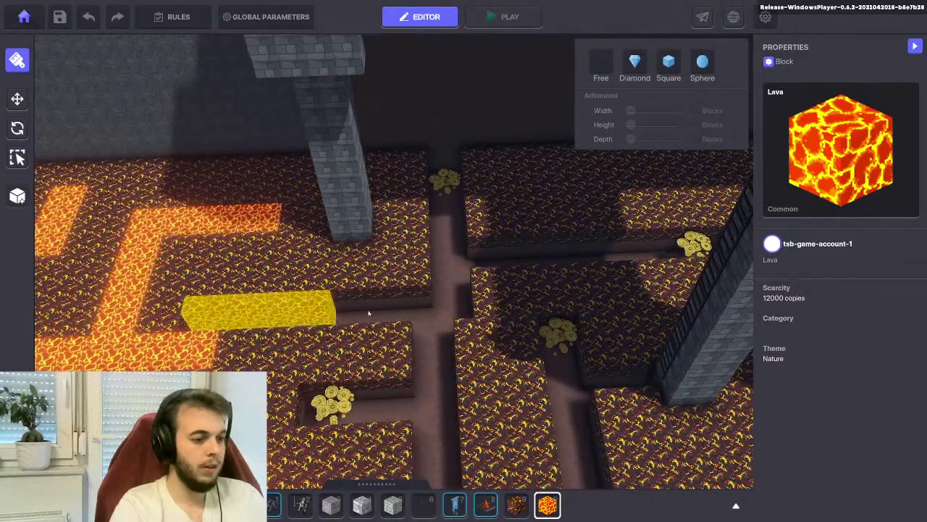
left_click_drag(453, 319, 456, 320)
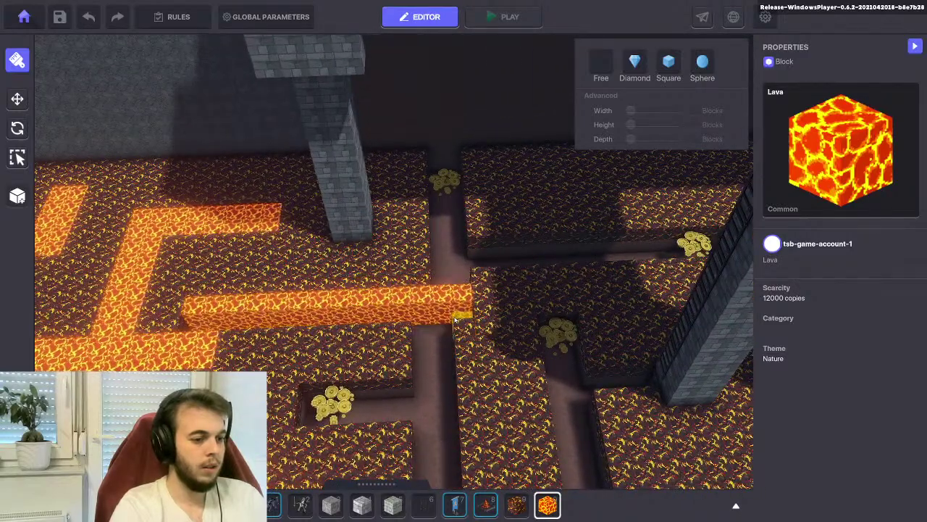
left_click_drag(434, 155, 442, 319)
Place an L-shaped lava strip and several lava columns down the corridor
right_click_drag(445, 269, 329, 205)
mouse_move(330, 205)
left_mouse_down()
mouse_move(414, 208)
mouse_move(467, 232)
mouse_move(465, 241)
left_mouse_up()
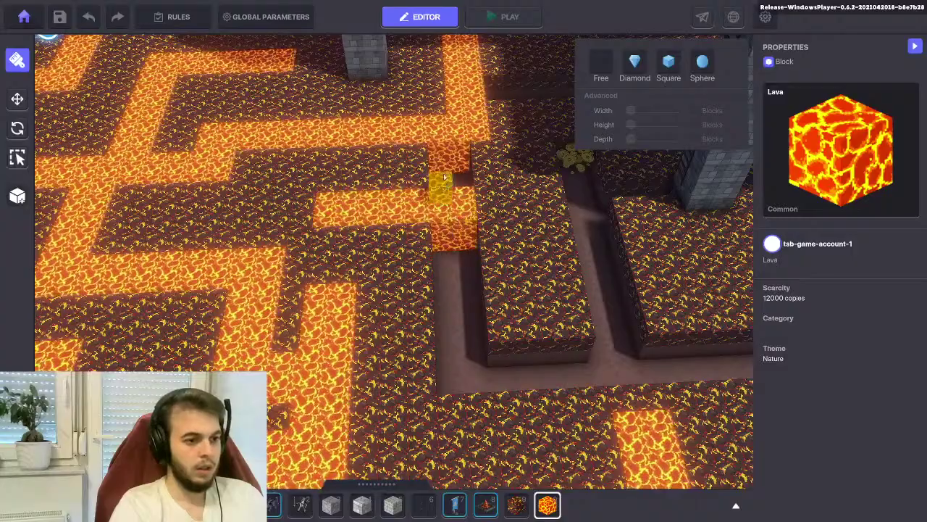
left_click_drag(443, 156, 476, 395)
right_click_drag(475, 395, 440, 331)
right_click_drag(444, 251, 186, 232)
left_click_drag(177, 216, 352, 409)
right_click_drag(352, 409, 482, 351)
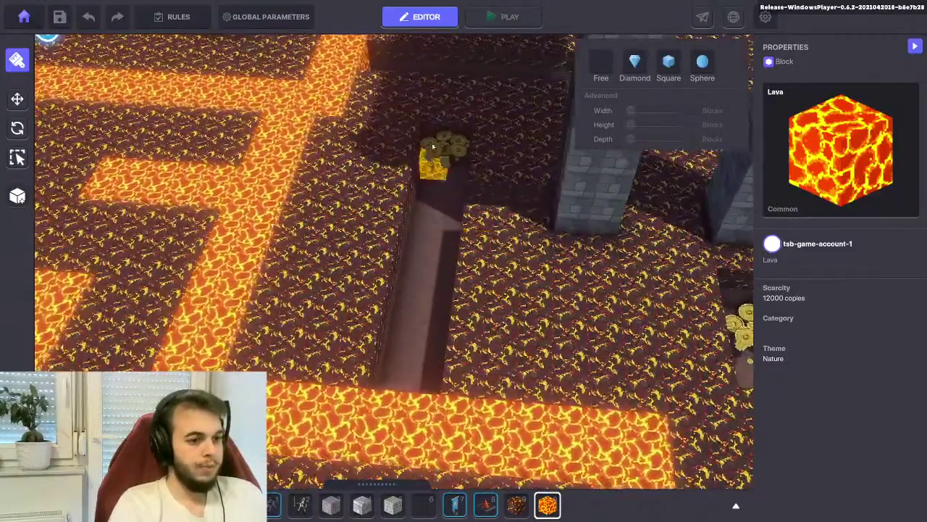
left_click_drag(438, 145, 405, 384)
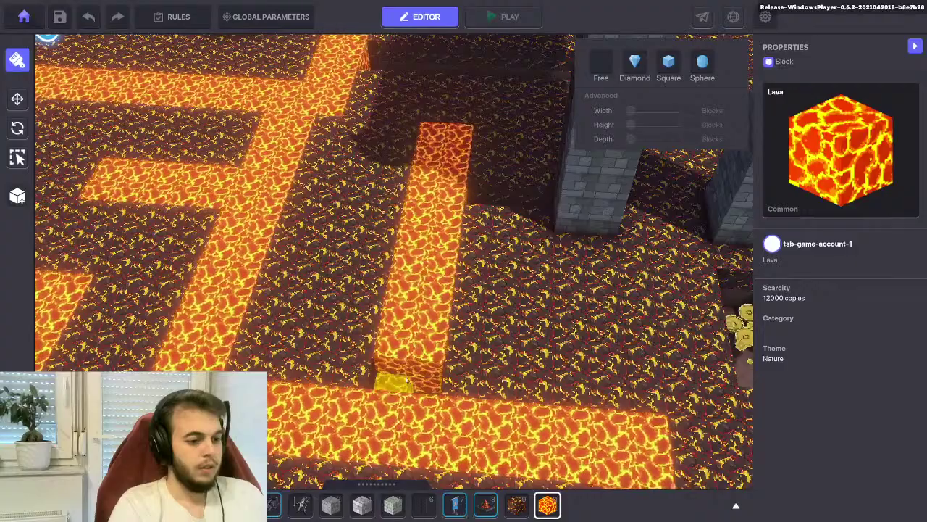
right_click_drag(411, 375, 438, 191)
left_click_drag(437, 192, 435, 215)
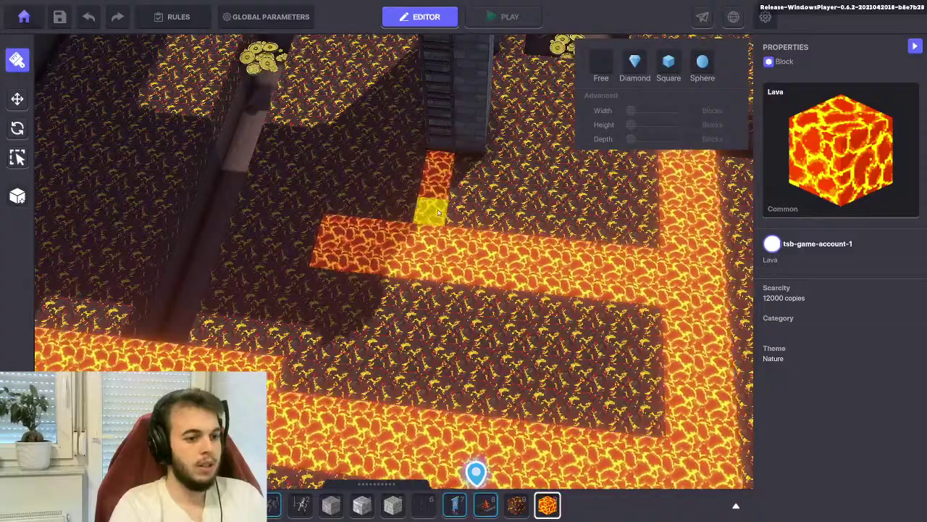
Fill the trench with lava up to the gold coins and onto the middle wall
scroll(433, 212, "down", 3)
right_click_drag(432, 211, 428, 282)
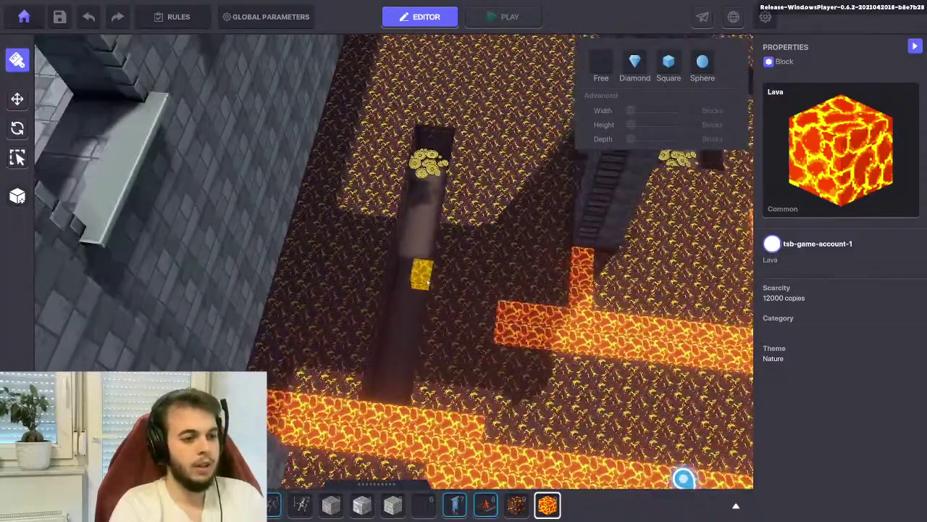
left_click_drag(383, 392, 435, 130)
right_click_drag(435, 131, 304, 241)
right_click_drag(420, 244, 294, 330)
left_click_drag(310, 406, 343, 397)
left_click_drag(467, 379, 453, 190)
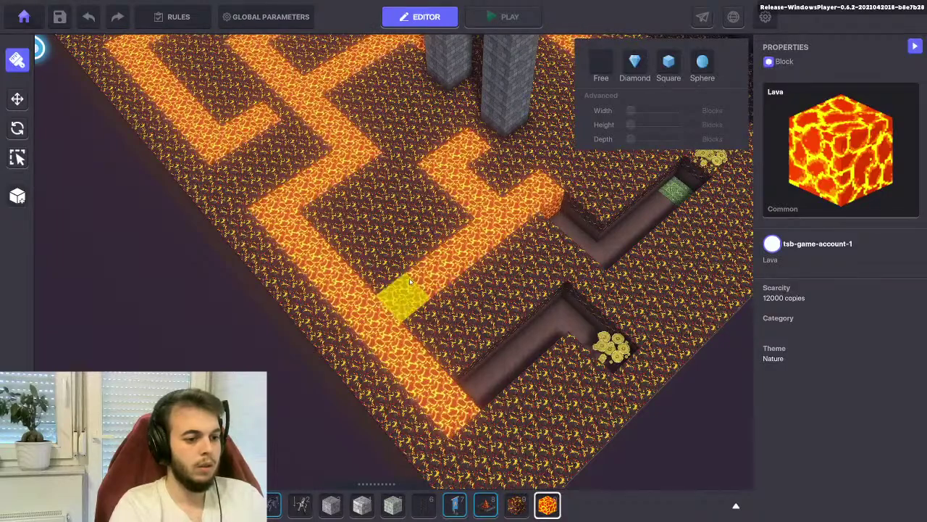
Orbit and zoom the camera down into the lava pit beside the stone pillar
left_click_drag(422, 294, 348, 313)
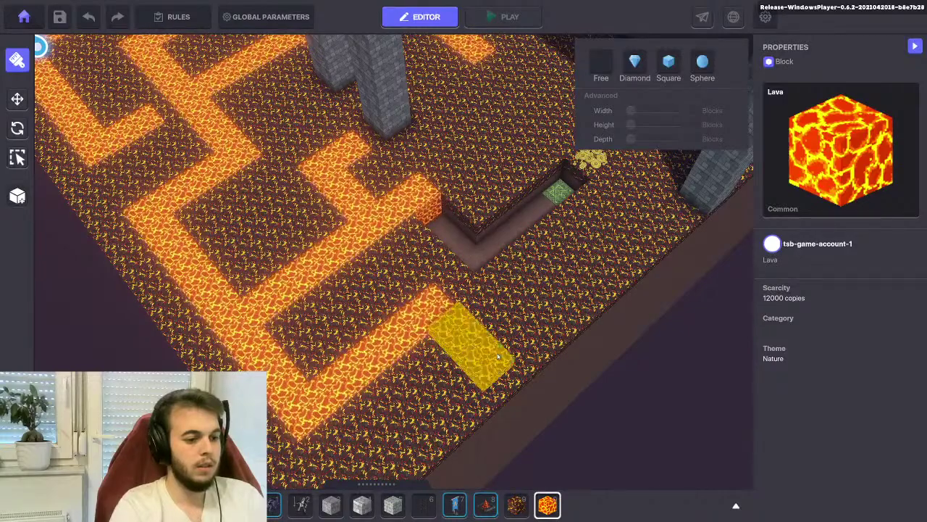
left_click_drag(495, 352, 394, 389)
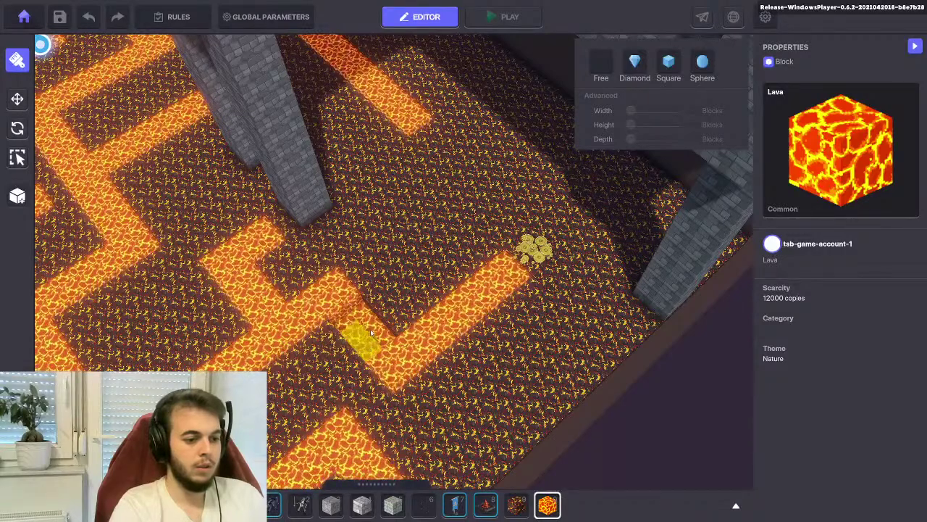
scroll(361, 310, "down", 5)
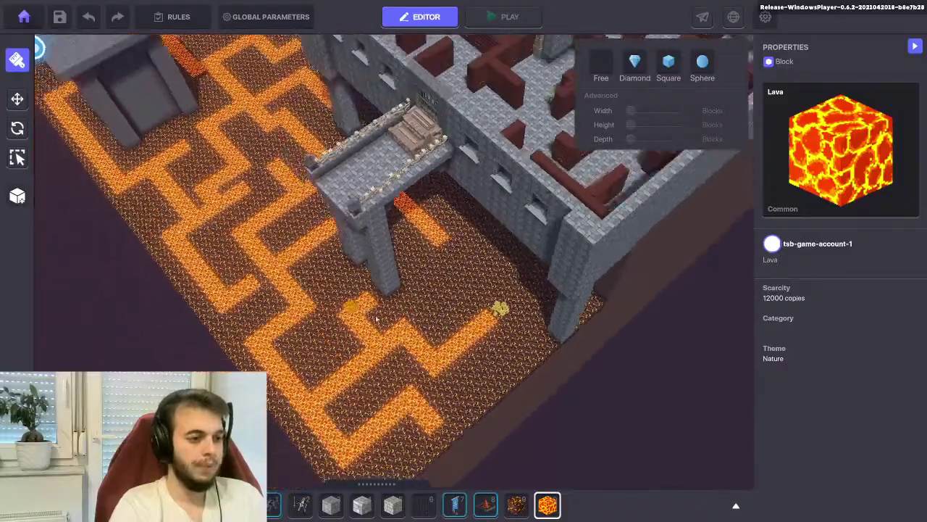
right_click_drag(376, 319, 515, 313)
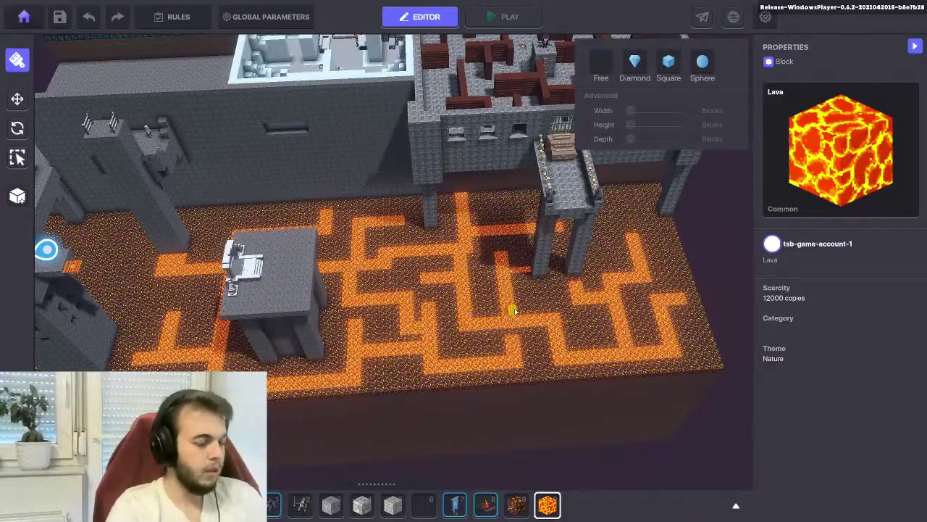
right_click_drag(293, 294, 334, 355)
scroll(335, 355, "up", 6)
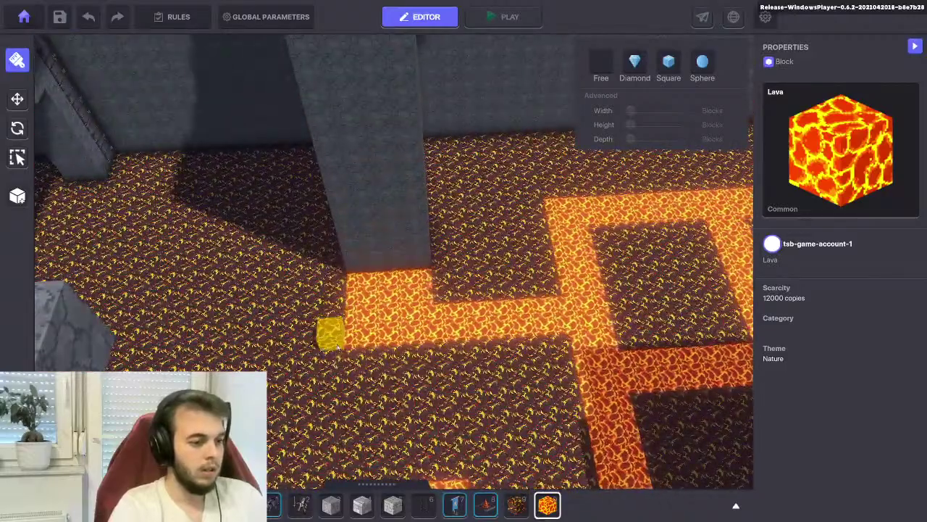
right_click_drag(337, 346, 334, 327)
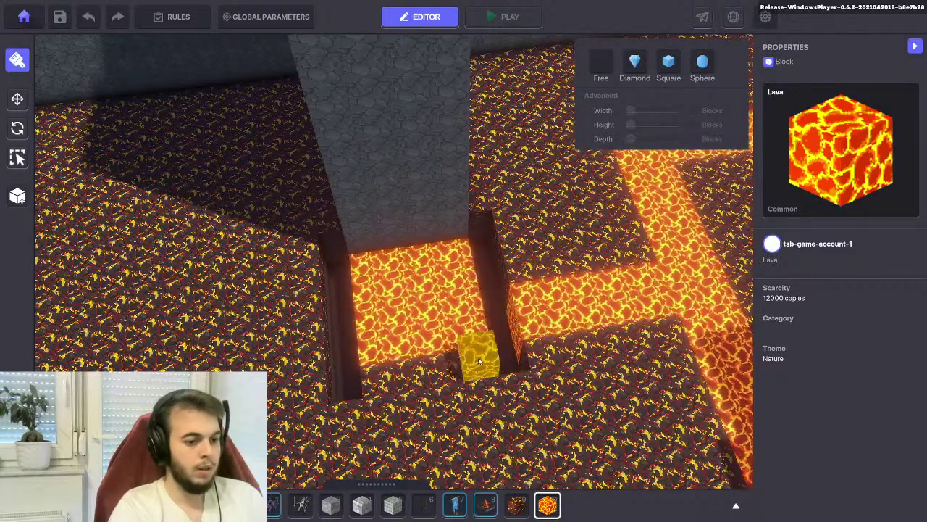
Fill the pit's bottom, side gap and remaining strip beside the pillar with lava blocks
left_click(483, 375)
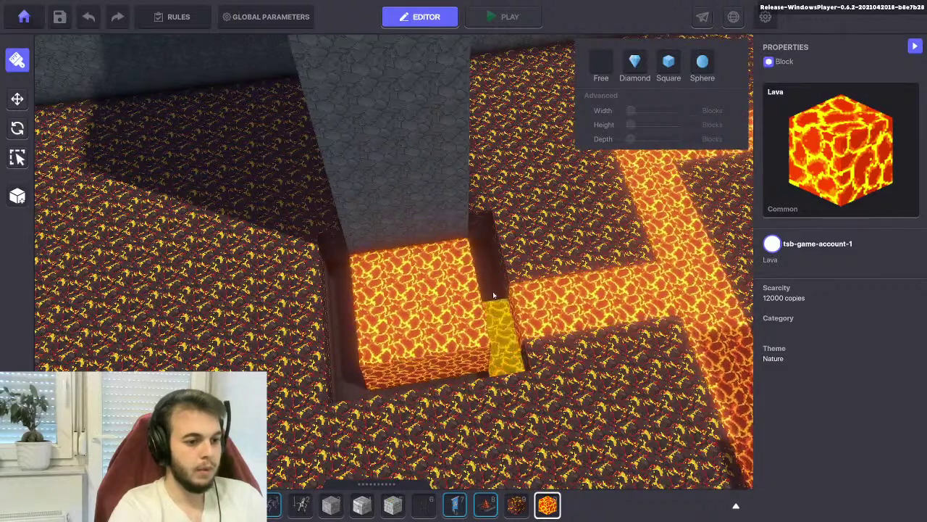
left_click(411, 262)
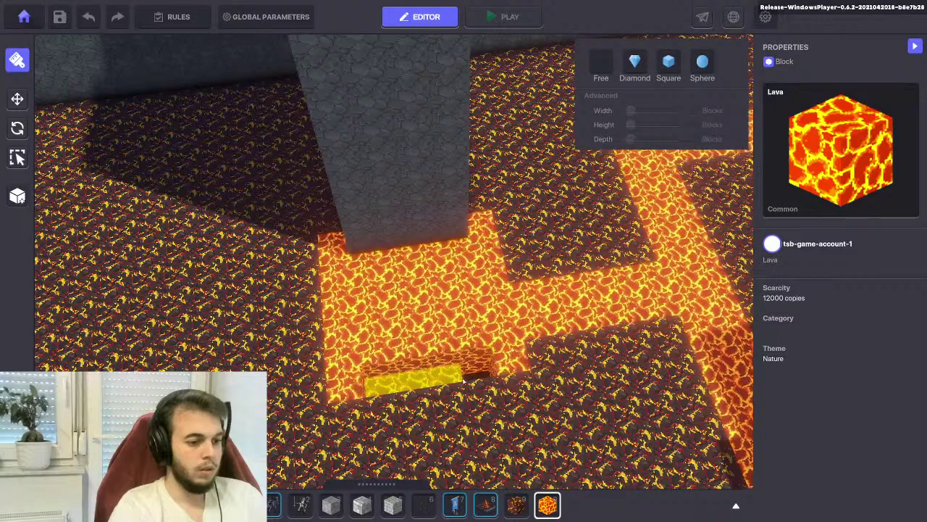
left_click_drag(476, 362, 387, 373)
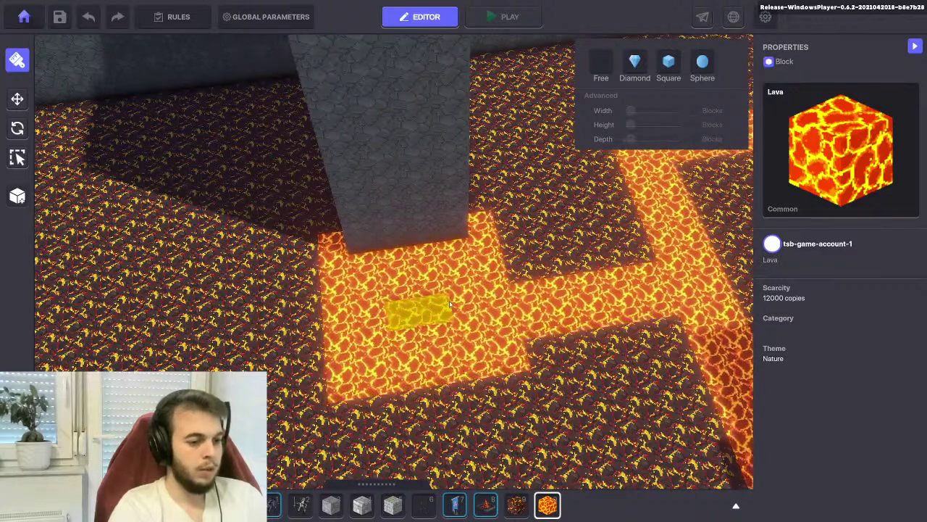
left_click(17, 98)
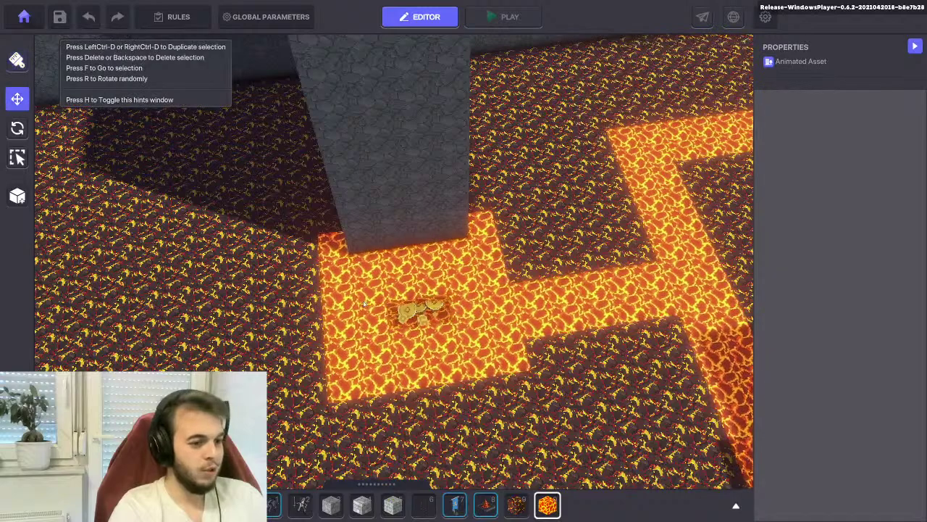
left_click(423, 308)
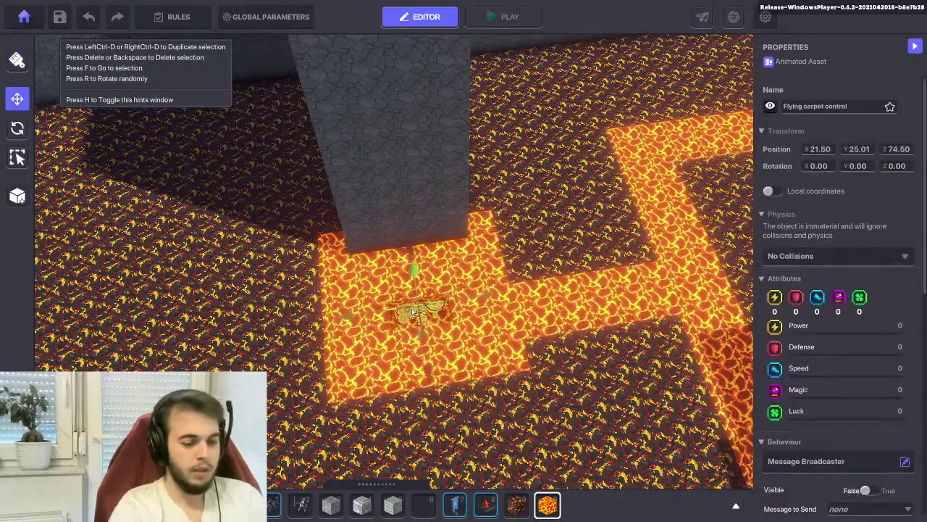
scroll(790, 325, "down", 3)
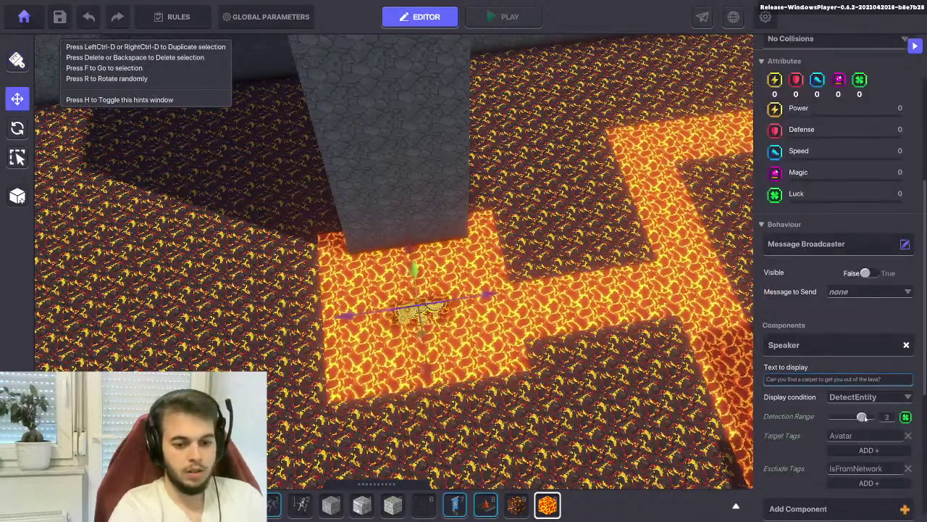
left_click_drag(859, 418, 852, 418)
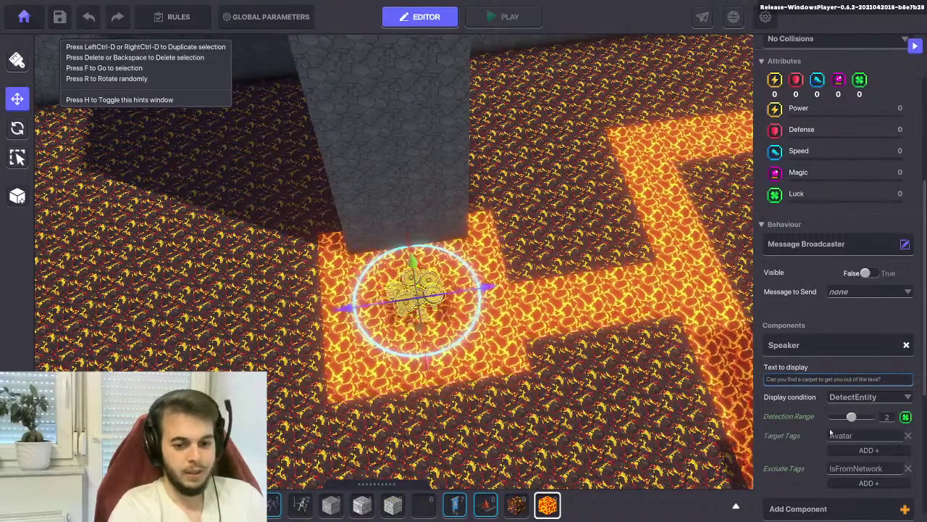
left_click_drag(852, 418, 862, 418)
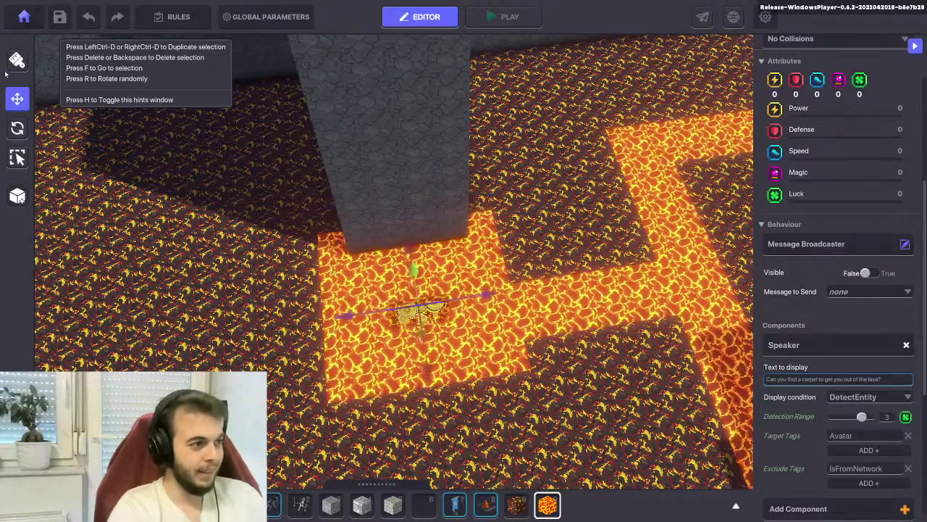
key("Escape")
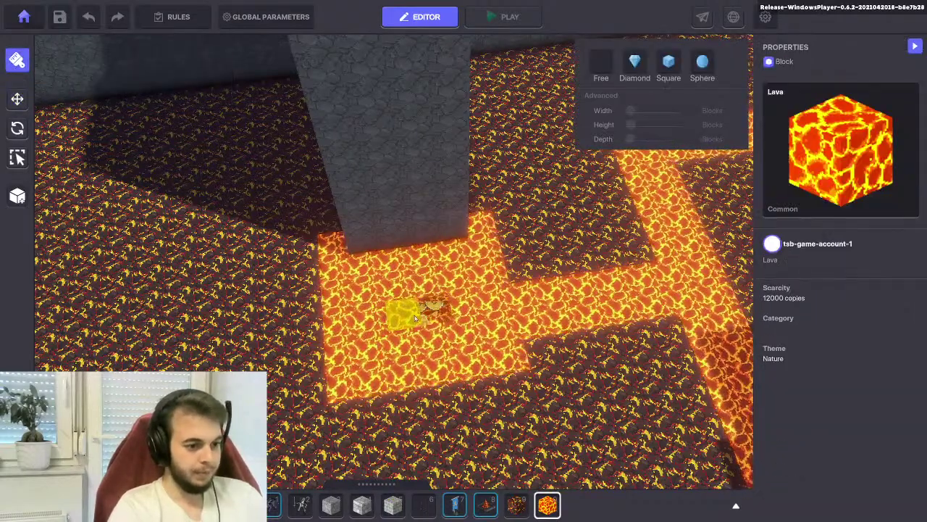
Save the lava maze and confirm the Saved dialog with Ok
right_click_drag(415, 319, 410, 393)
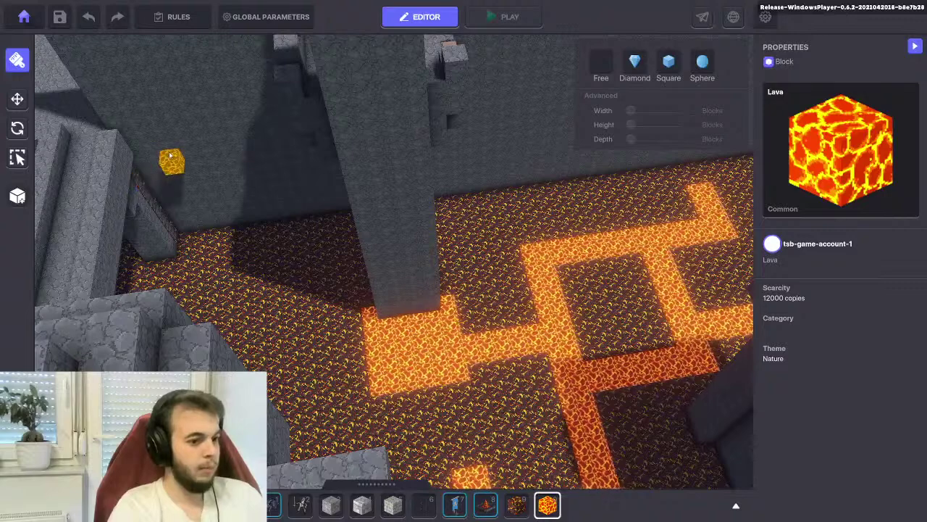
left_click(58, 16)
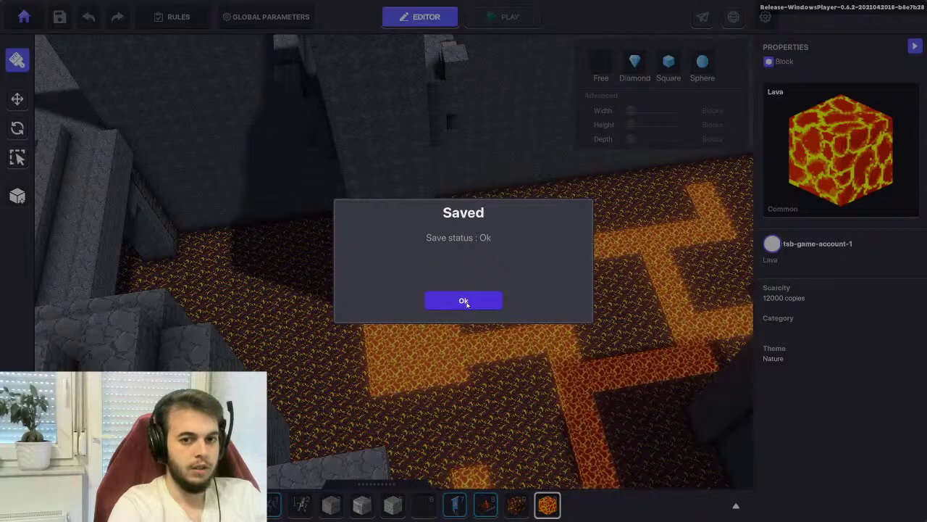
left_click(464, 301)
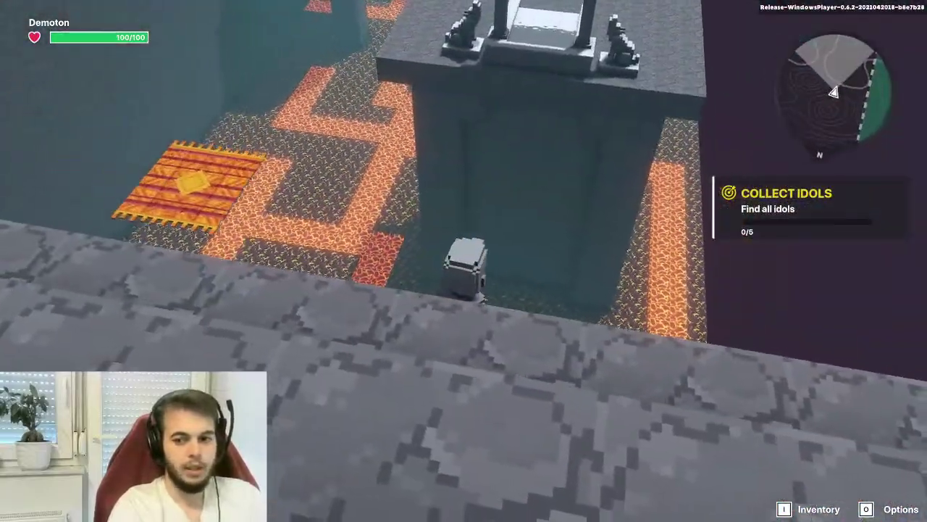
Walk onto the middle of the carpet and look around over the lava maze
key("d")
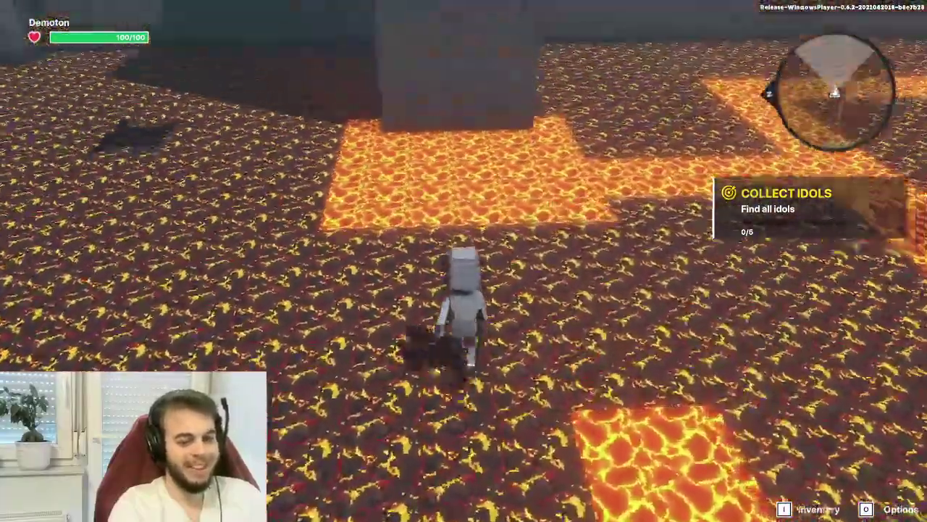
scroll(464, 261, "up", 3)
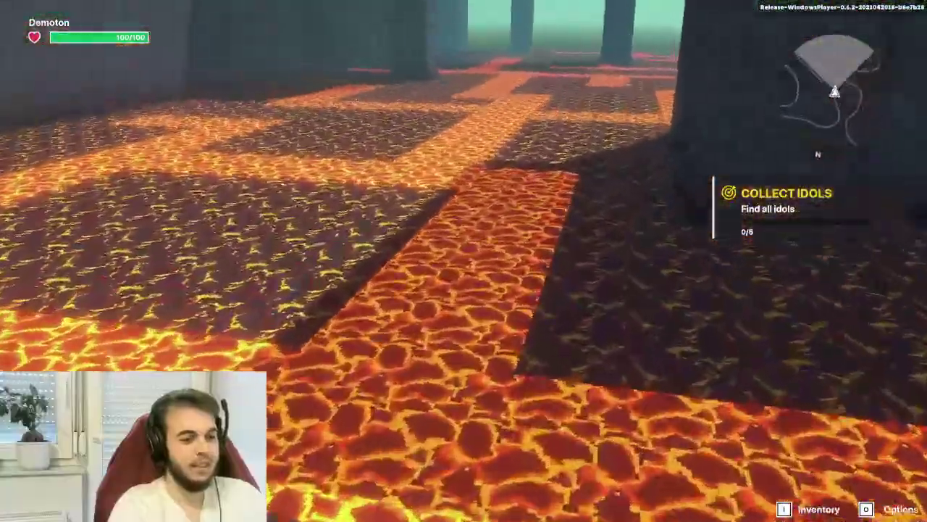
scroll(464, 260, "up", 2)
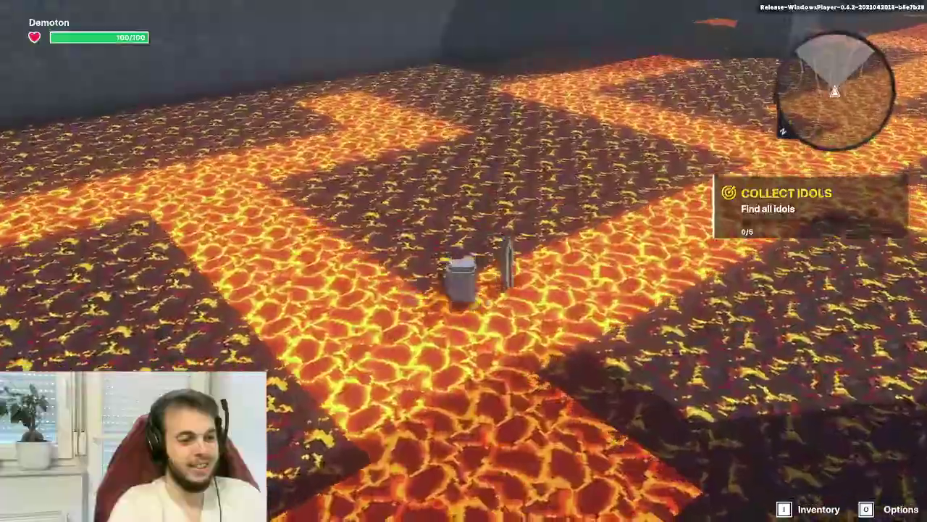
scroll(464, 261, "up", 3)
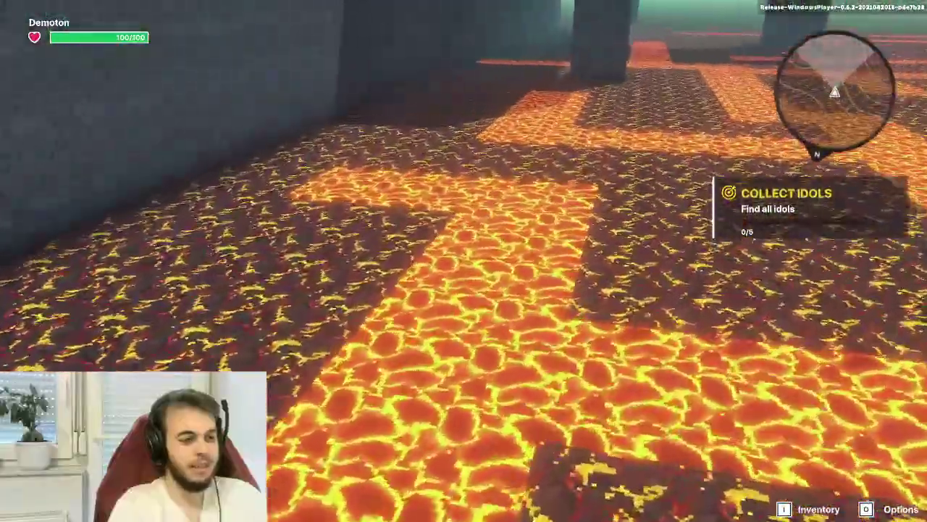
right_click_drag(463, 261, 405, 261)
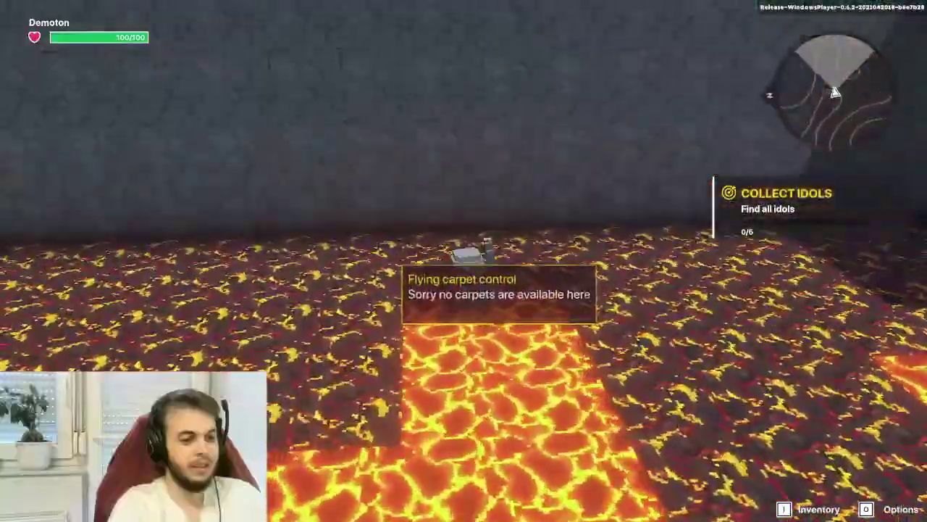
right_click_drag(464, 261, 653, 261)
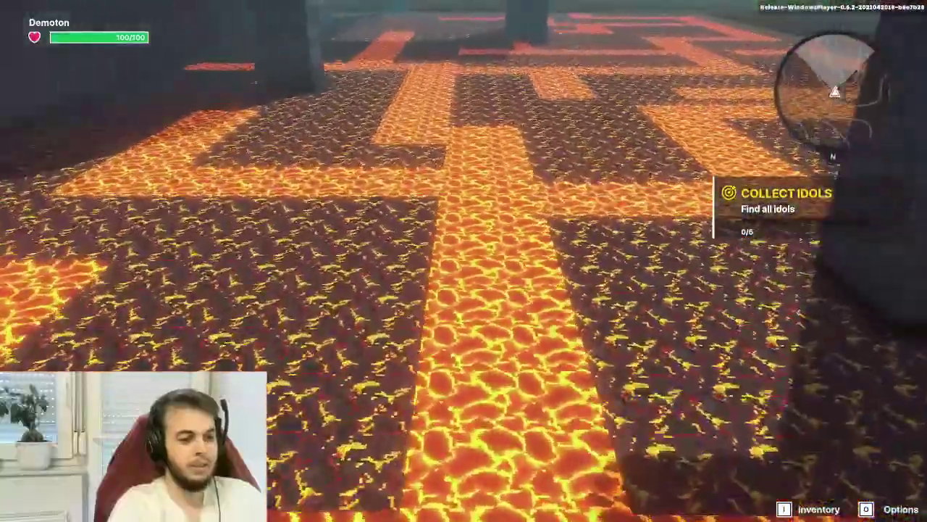
right_click_drag(464, 261, 348, 261)
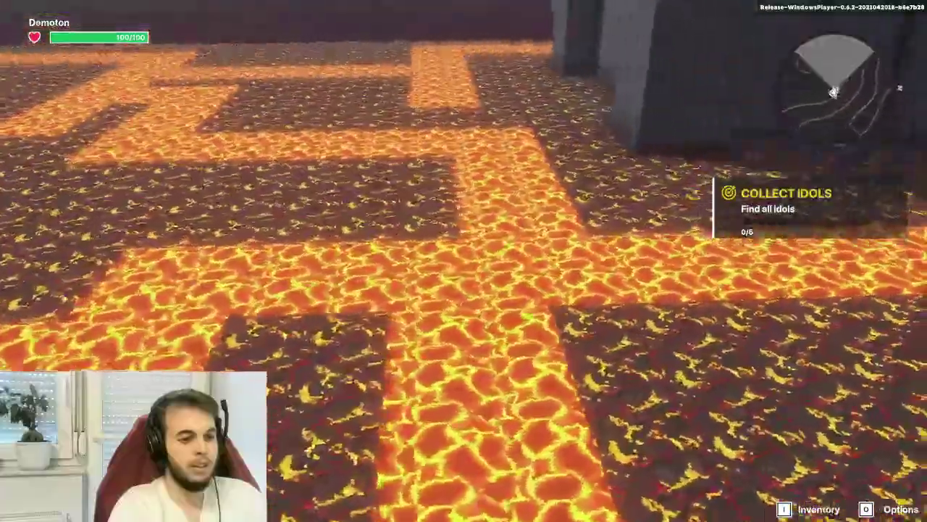
right_click_drag(464, 260, 420, 268)
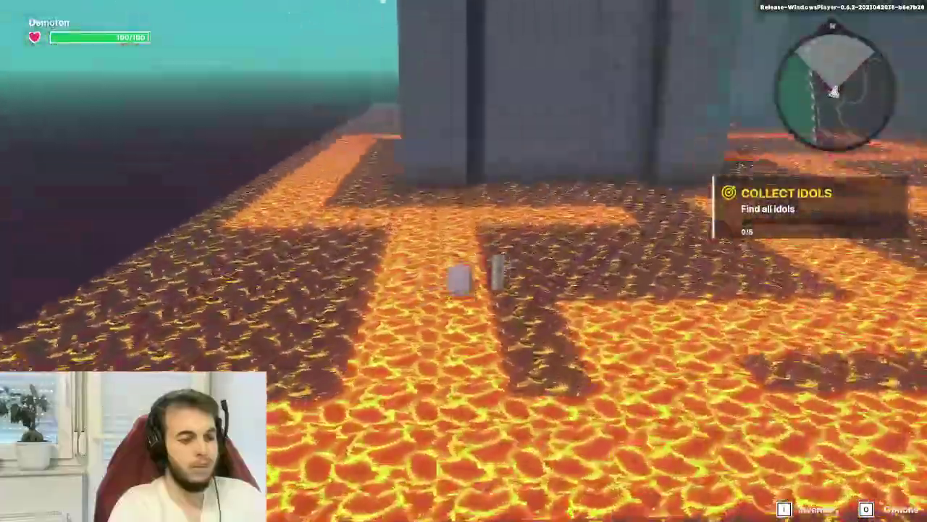
right_click_drag(464, 261, 247, 261)
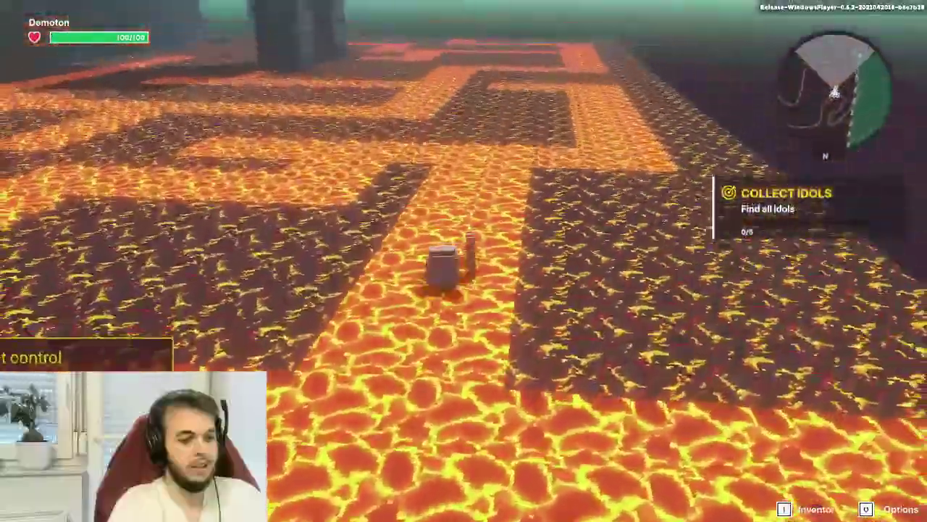
right_click_drag(464, 260, 580, 261)
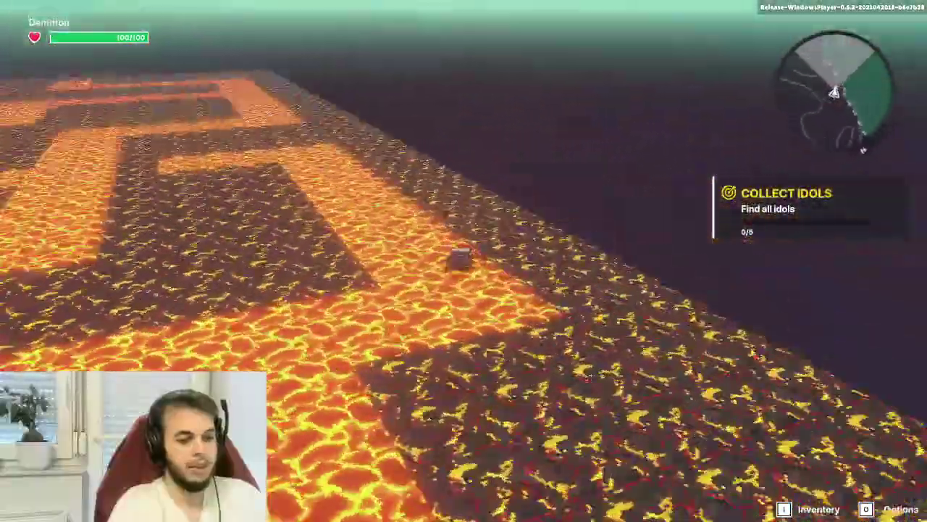
right_click_drag(464, 261, 347, 261)
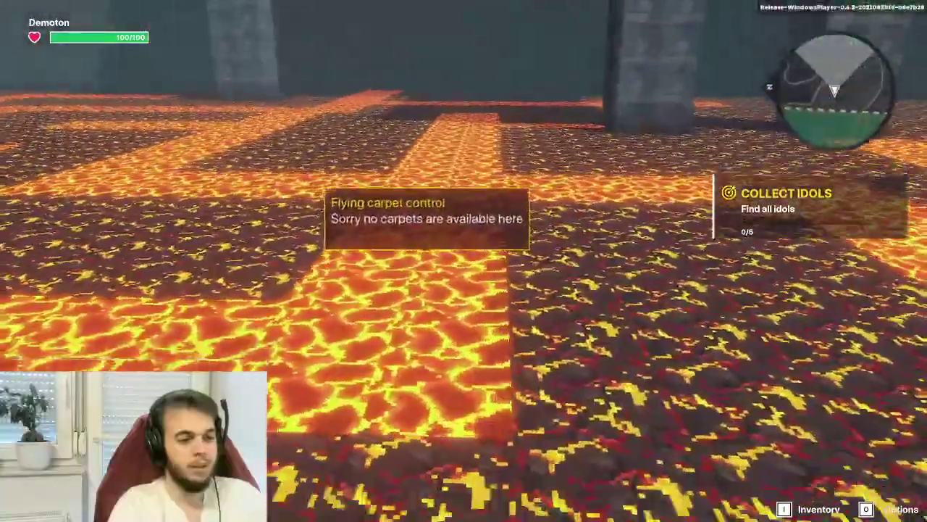
right_click_drag(464, 261, 391, 261)
Walk through the maze to the carpet controls, back toward the Metal Gate, then exit Play
key("w")
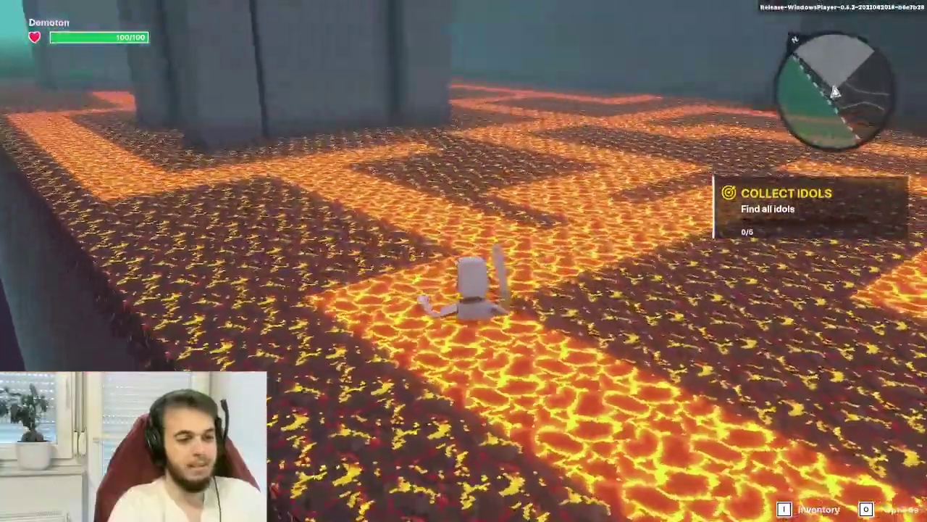
right_click_drag(463, 261, 558, 261)
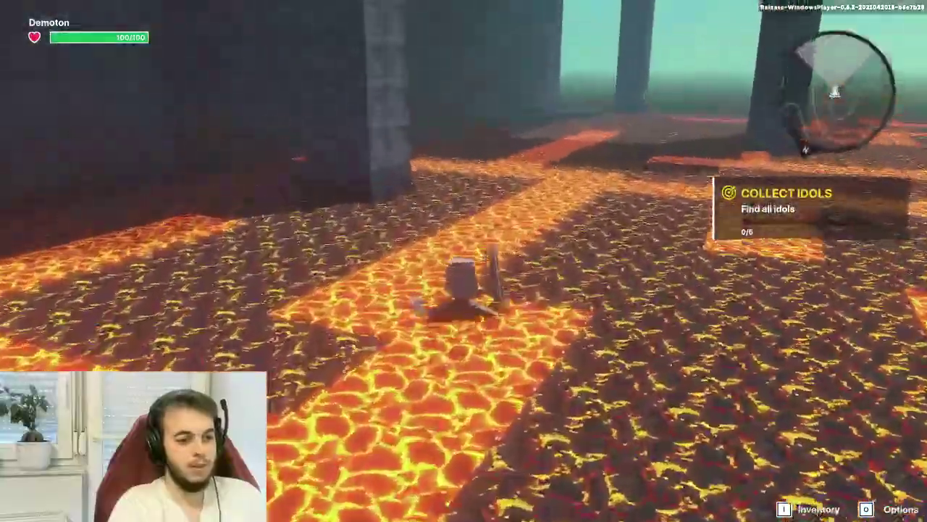
scroll(464, 261, "up", 3)
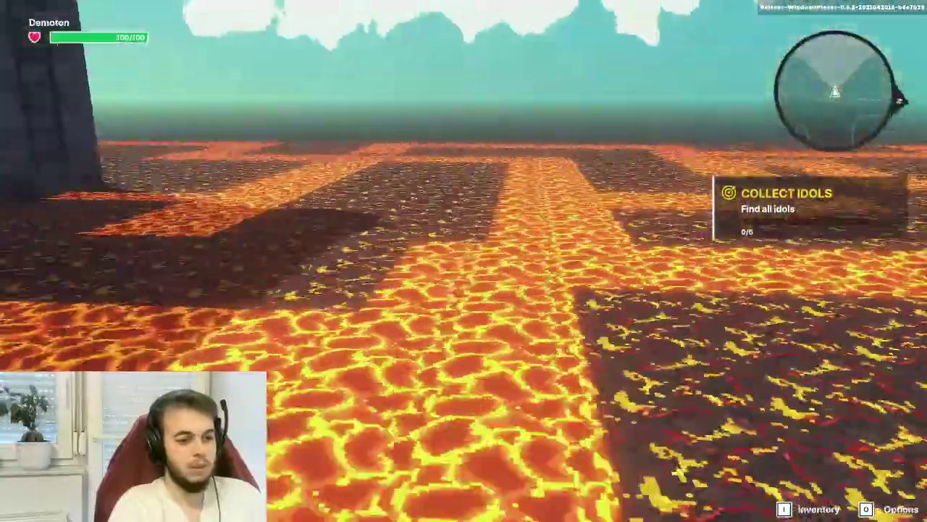
right_click_drag(558, 261, 573, 283)
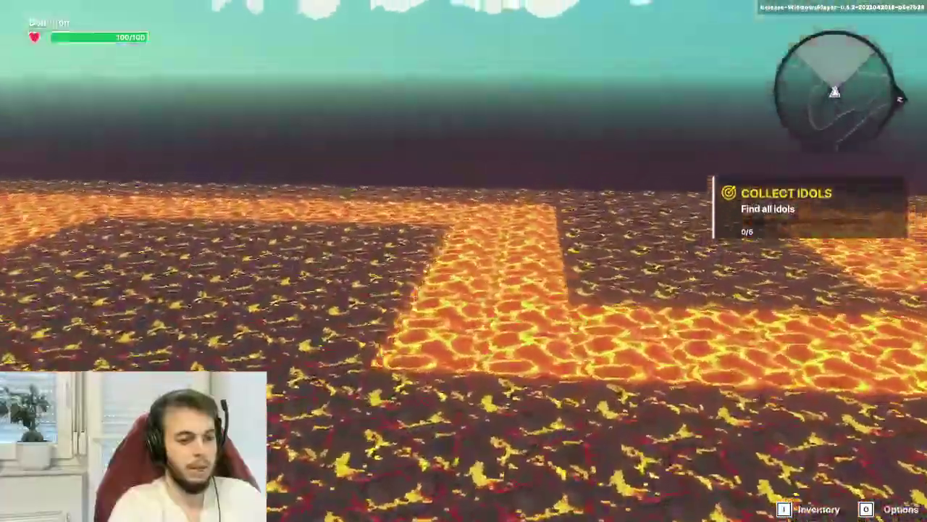
right_click_drag(573, 282, 551, 279)
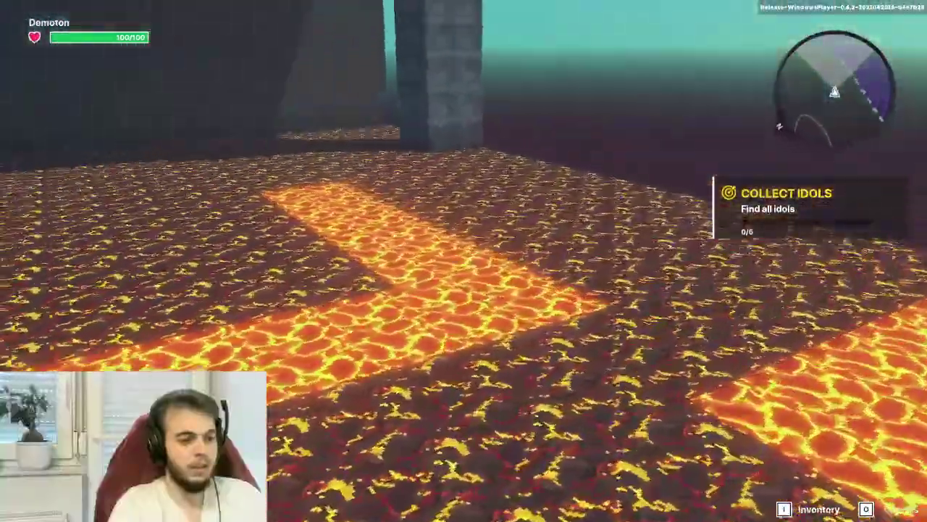
key("w")
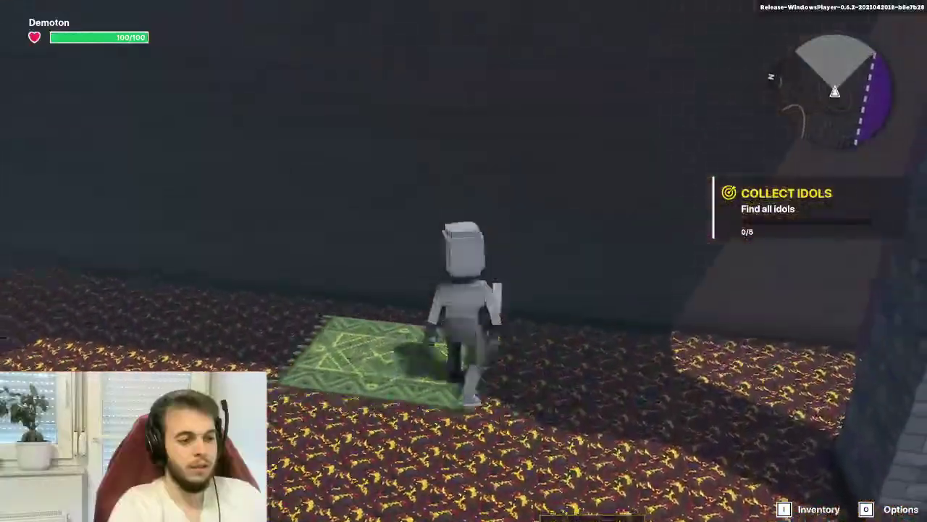
key("s")
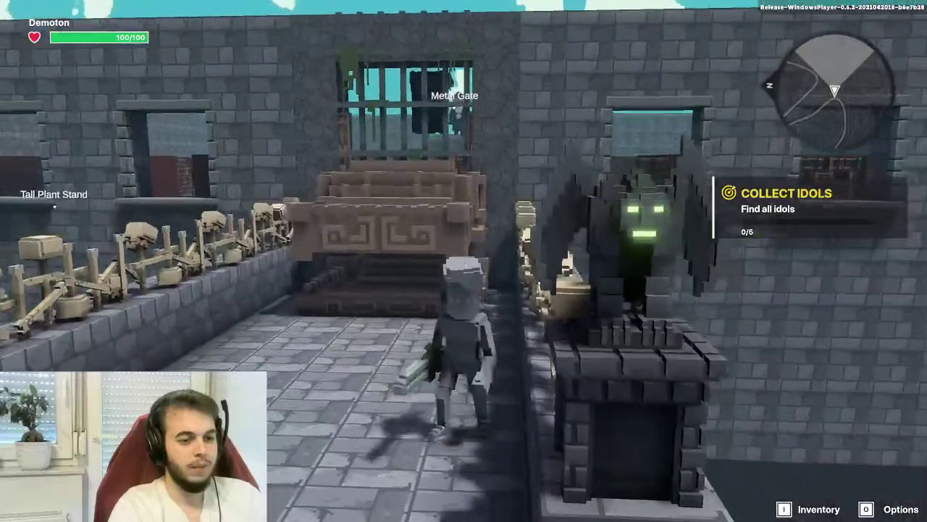
key("Escape")
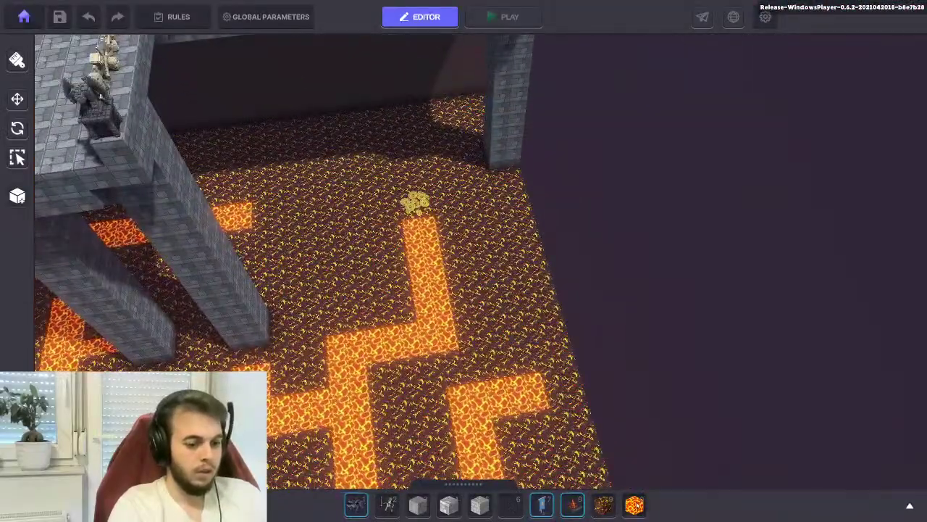
With the lava block picked, dig out the strip's top block and carve a sunken trench
key("0")
scroll(346, 285, "up", 2)
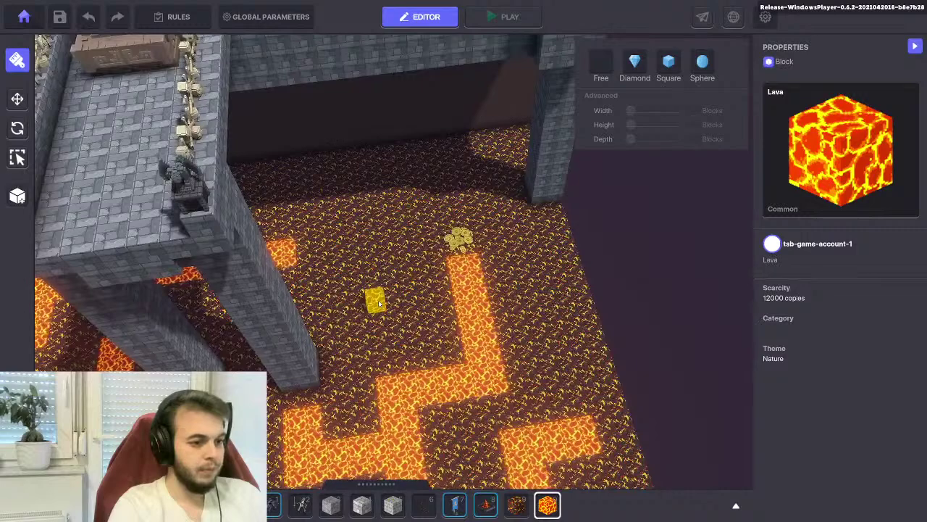
middle_click_drag(378, 304, 417, 326)
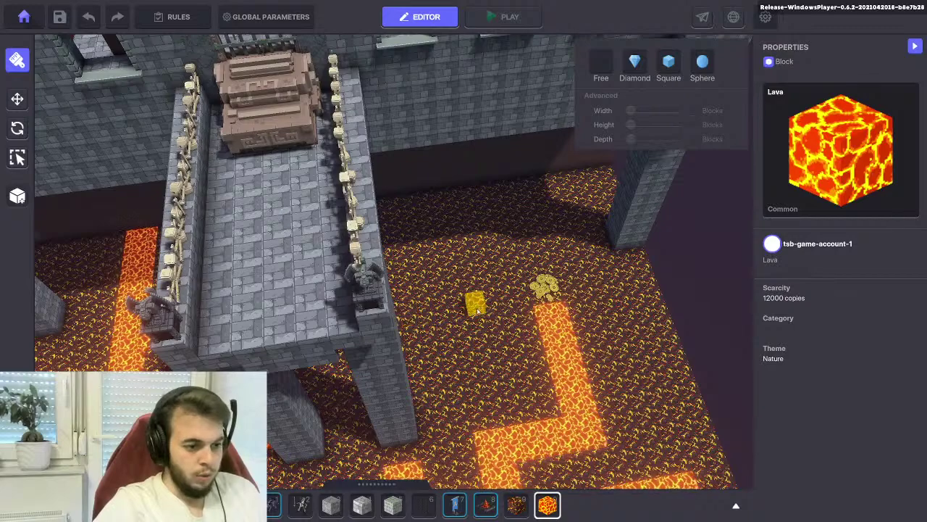
scroll(471, 311, "up", 2)
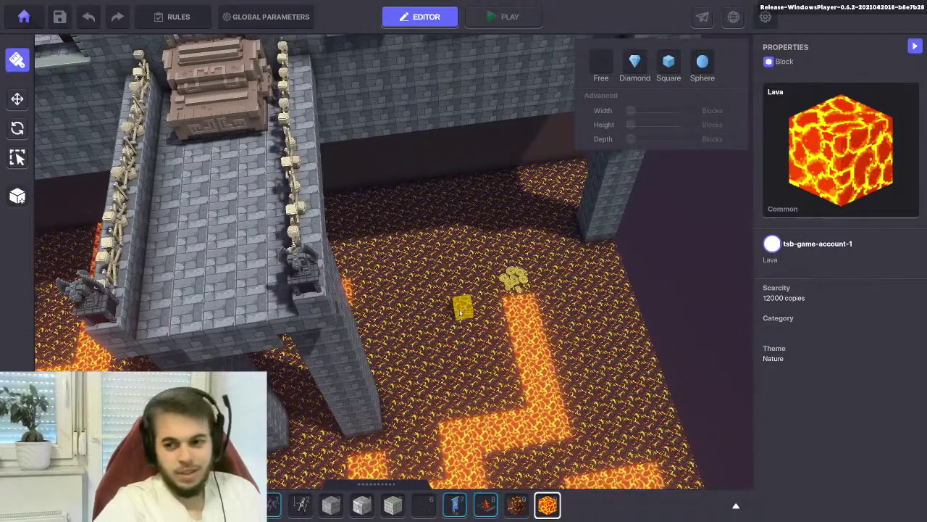
scroll(460, 312, "up", 3)
scroll(409, 300, "up", 3)
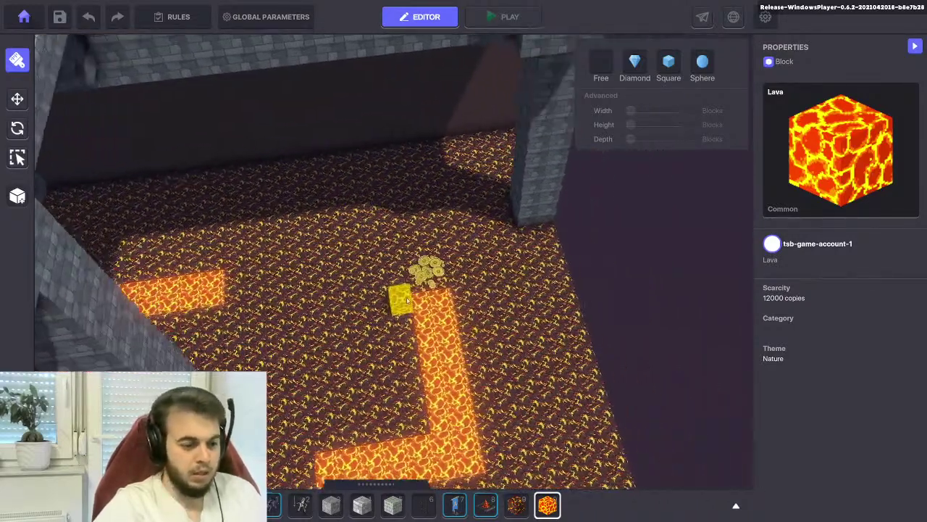
scroll(432, 332, "up", 2)
left_click(435, 313)
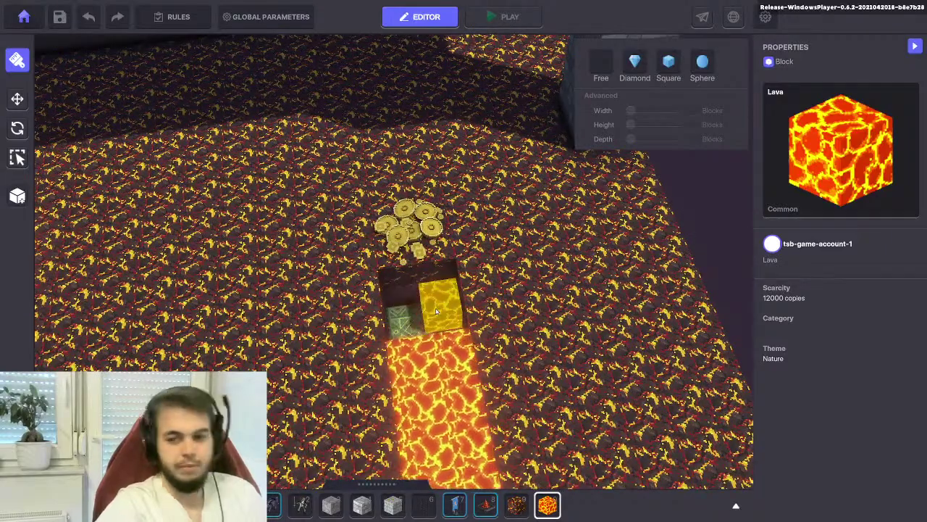
right_click_drag(434, 311, 450, 454)
left_click_drag(450, 454, 353, 290)
right_click_drag(353, 289, 395, 398)
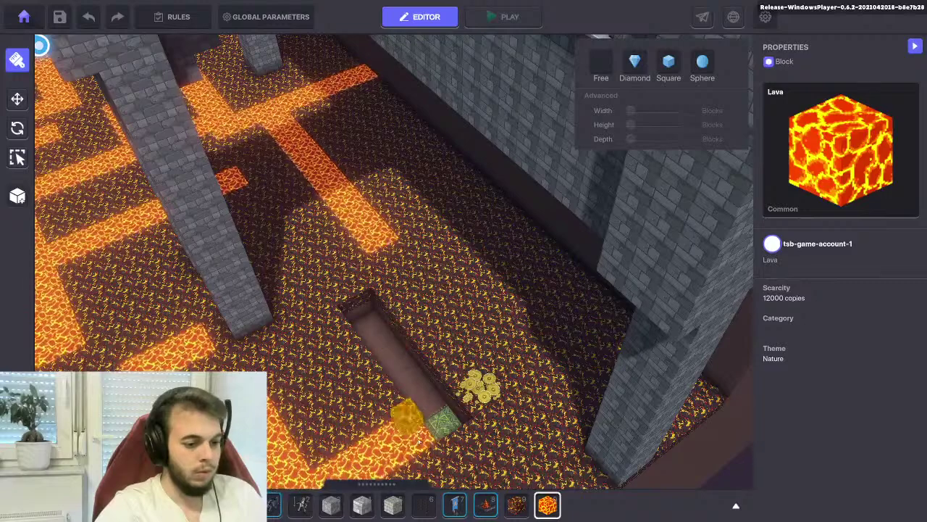
Slide the Desert Carpet Green up the trench to X 21.69, Z 13.50
left_click(444, 420)
left_click_drag(449, 424, 329, 305)
scroll(399, 303, "up", 4)
left_click_drag(400, 303, 395, 305)
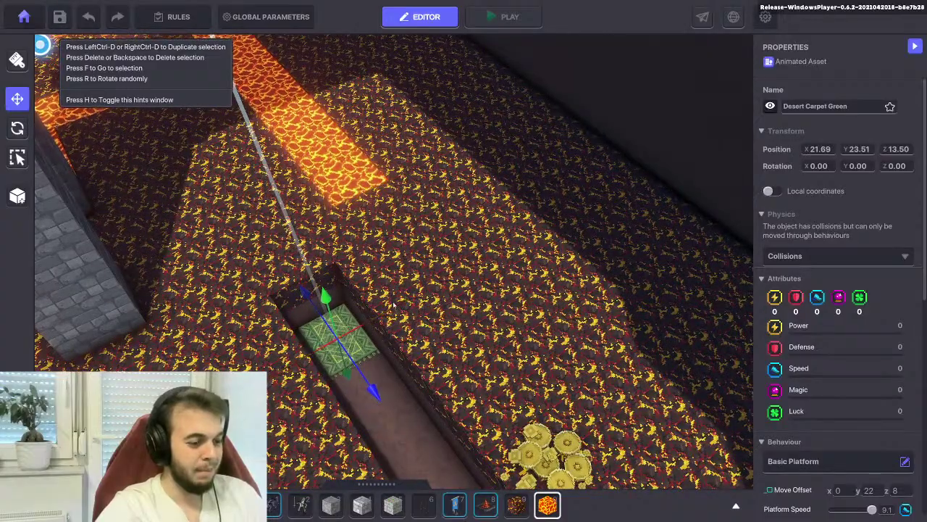
Set the Desert Carpet Green's Basic Platform move offset to x 0, y 20, z 1
scroll(395, 305, "down", 6)
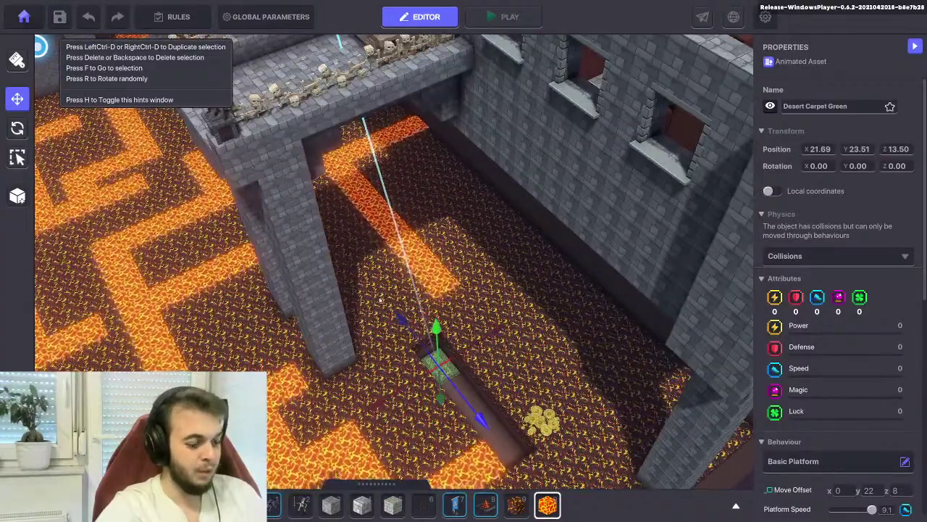
right_click_drag(380, 302, 487, 299)
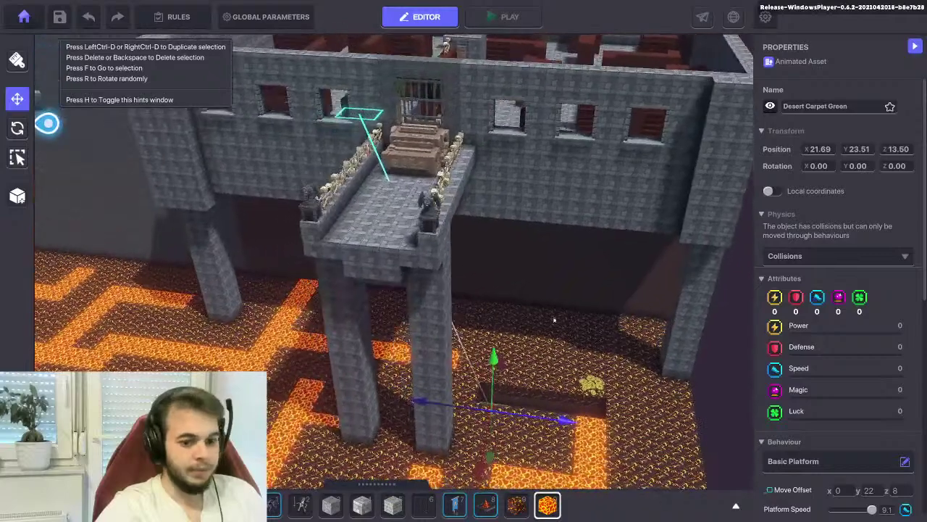
left_click(872, 491)
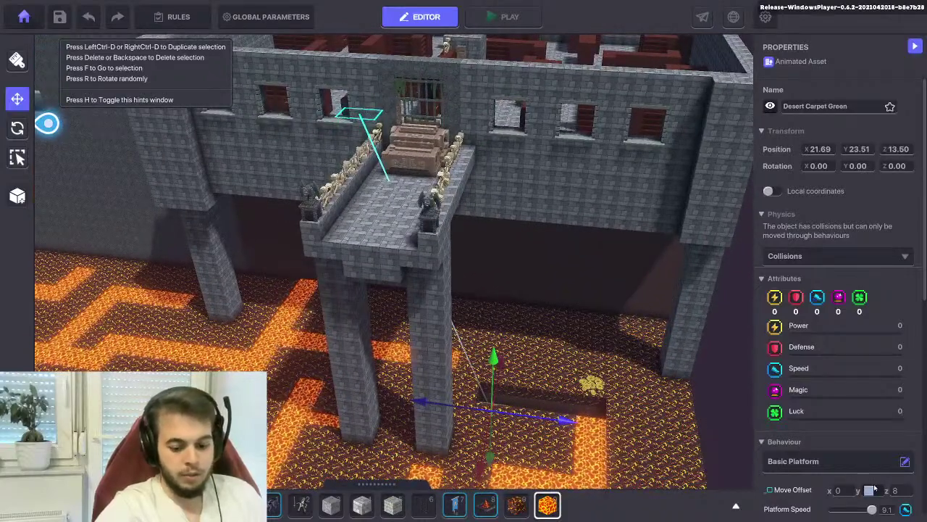
type("18")
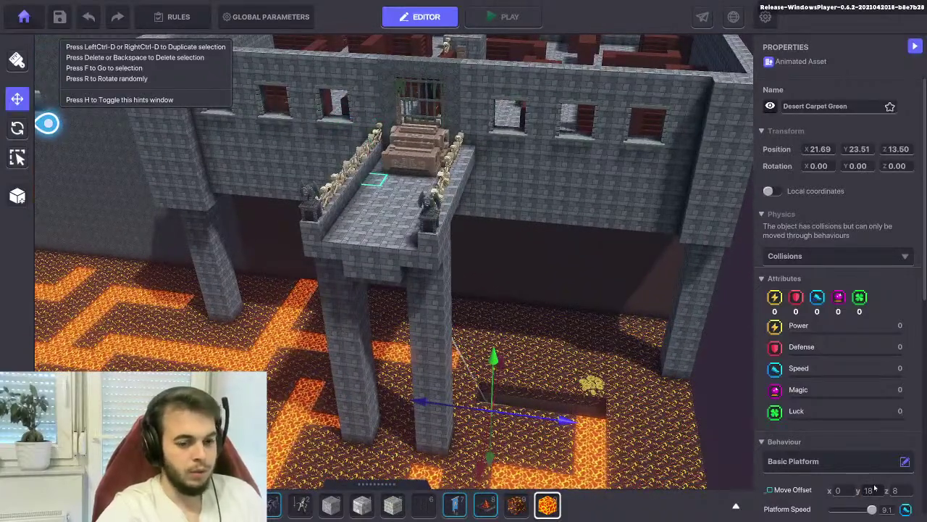
key("BackSpace")
key("BackSpace")
type("20")
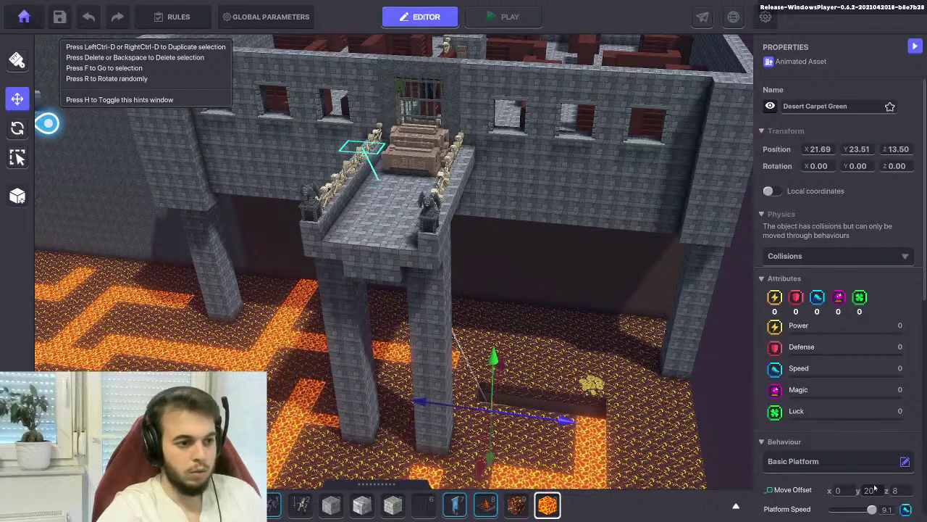
left_click(898, 490)
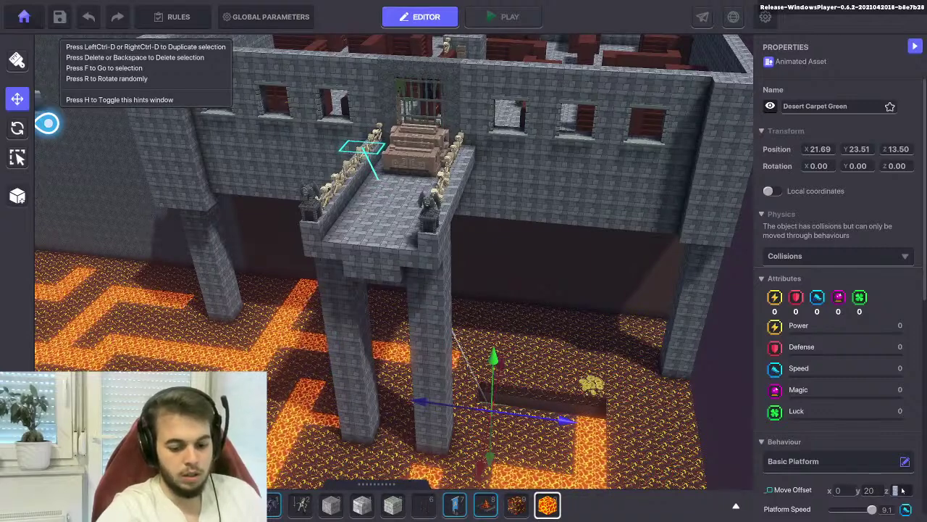
type("2")
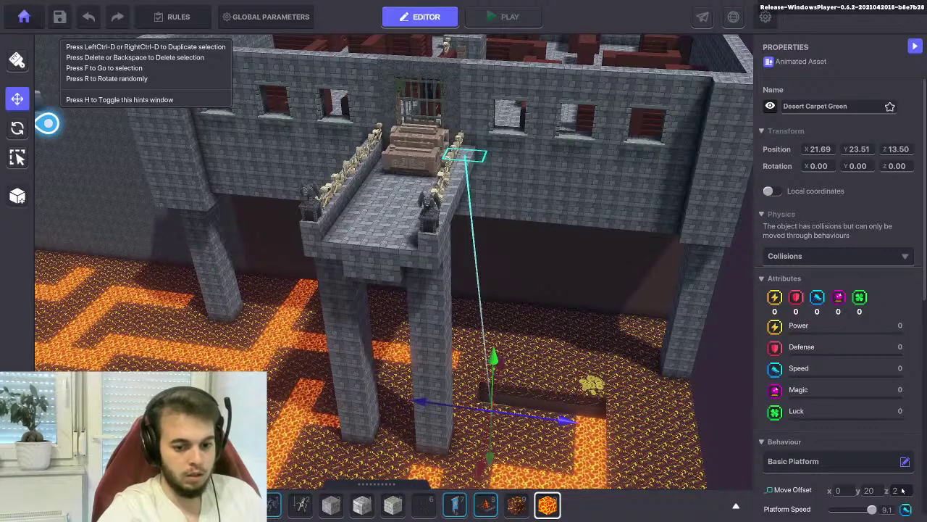
key("BackSpace")
type("1")
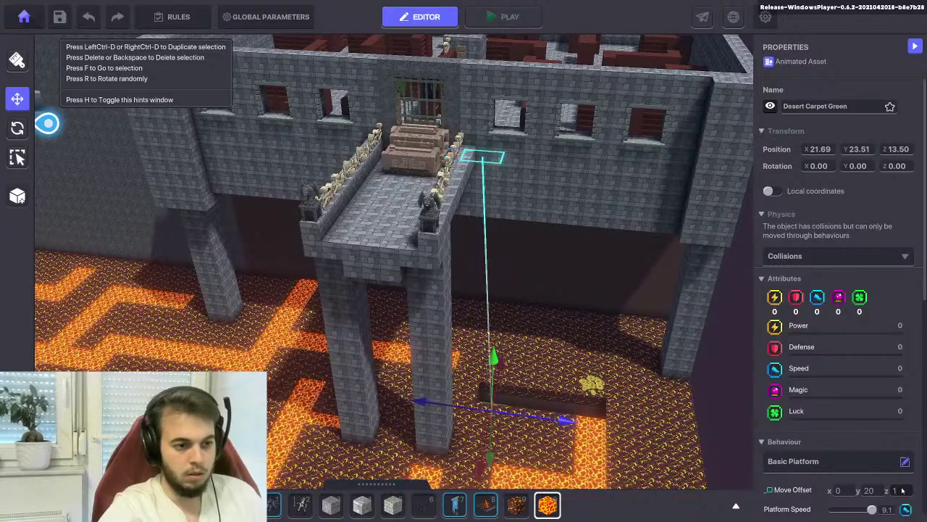
scroll(902, 490, "down", 5)
right_click_drag(614, 419, 494, 330)
scroll(444, 389, "up", 3)
Move the gold coins carpet control to the near end of the green carpet
left_click(495, 330)
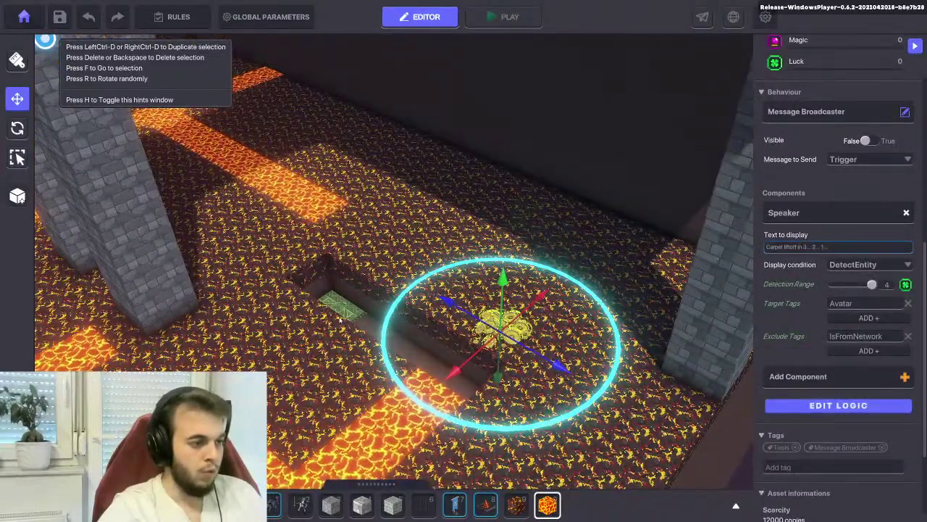
left_click_drag(450, 371, 268, 305)
right_click_drag(268, 304, 443, 426)
key("f")
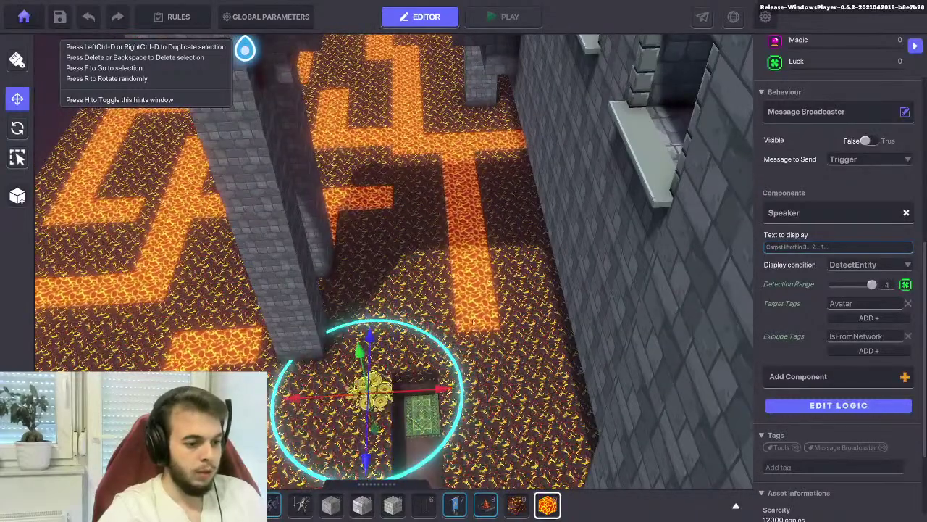
right_click_drag(388, 232, 442, 308)
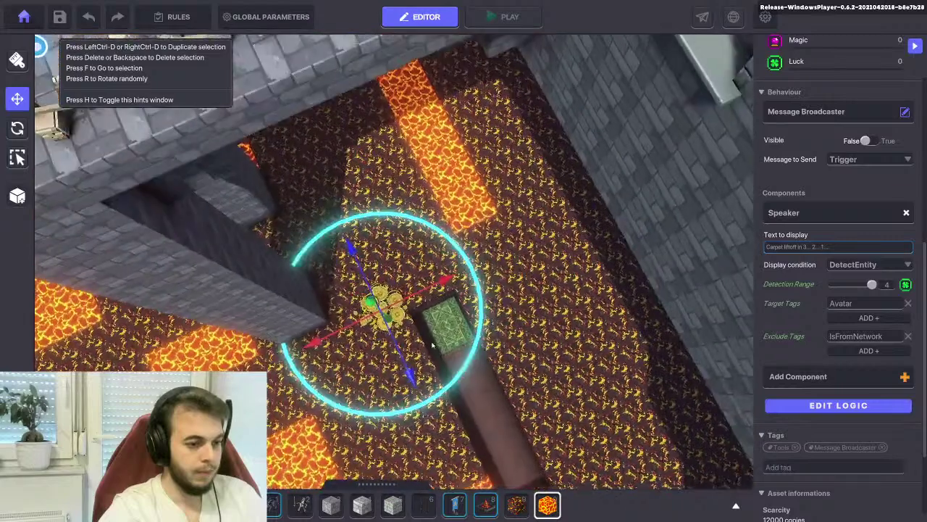
Set the coins' Physics to No Collisions and their Speaker Detection Range to 2
left_click(855, 285)
right_click_drag(435, 289, 455, 160)
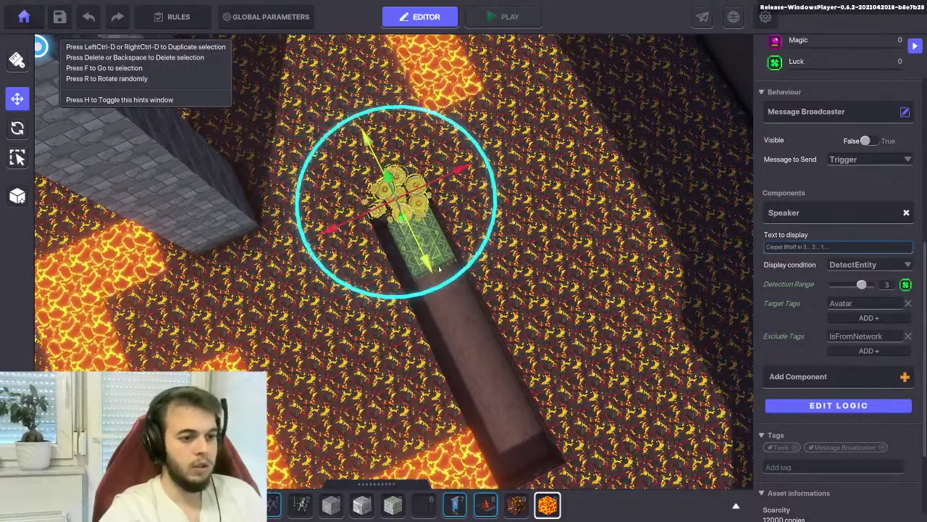
scroll(827, 190, "up", 5)
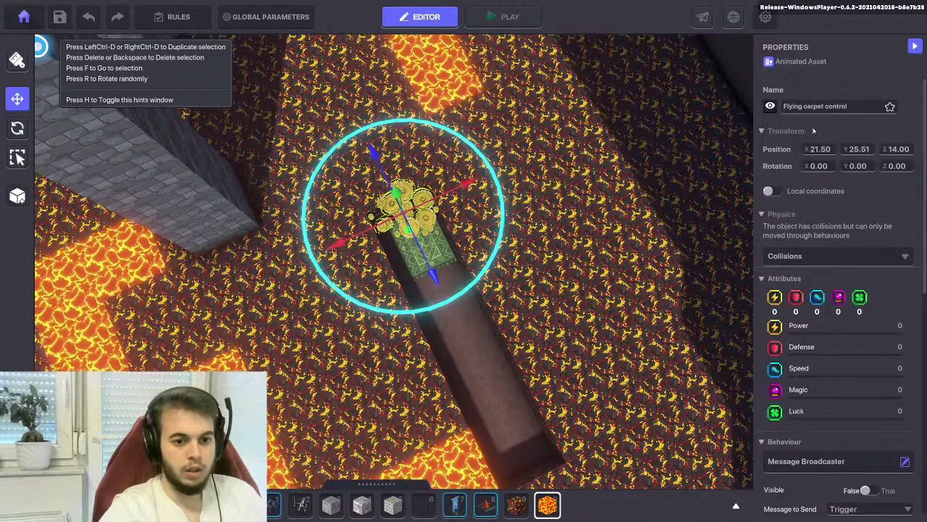
left_click(800, 262)
left_click(800, 267)
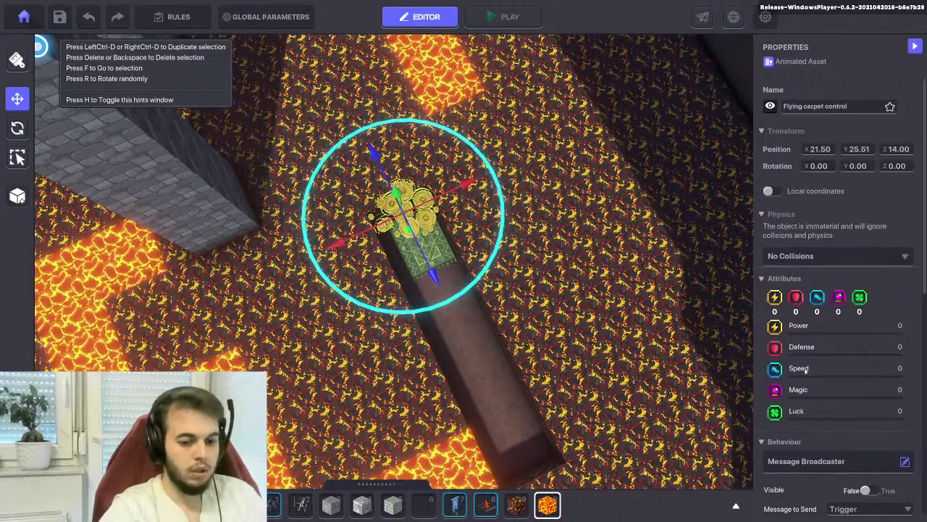
scroll(799, 370, "down", 5)
scroll(802, 363, "up", 2)
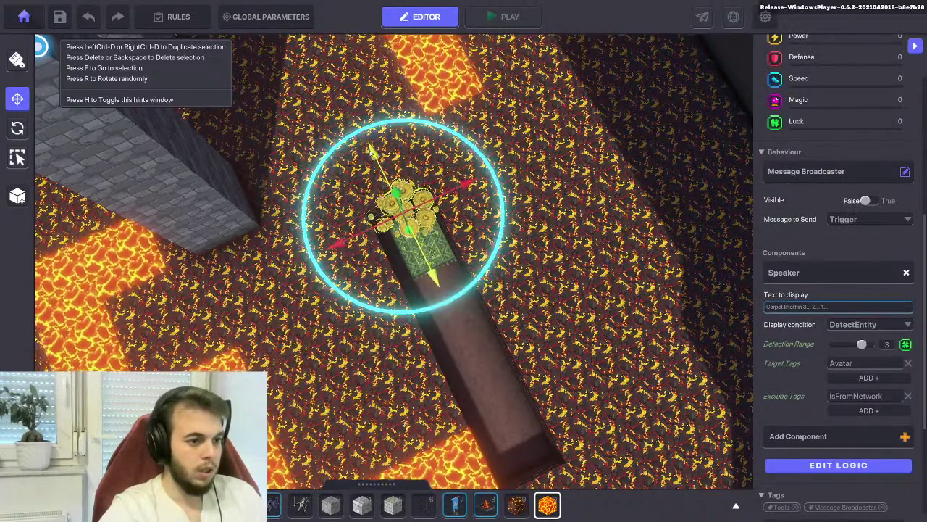
left_click_drag(863, 345, 851, 345)
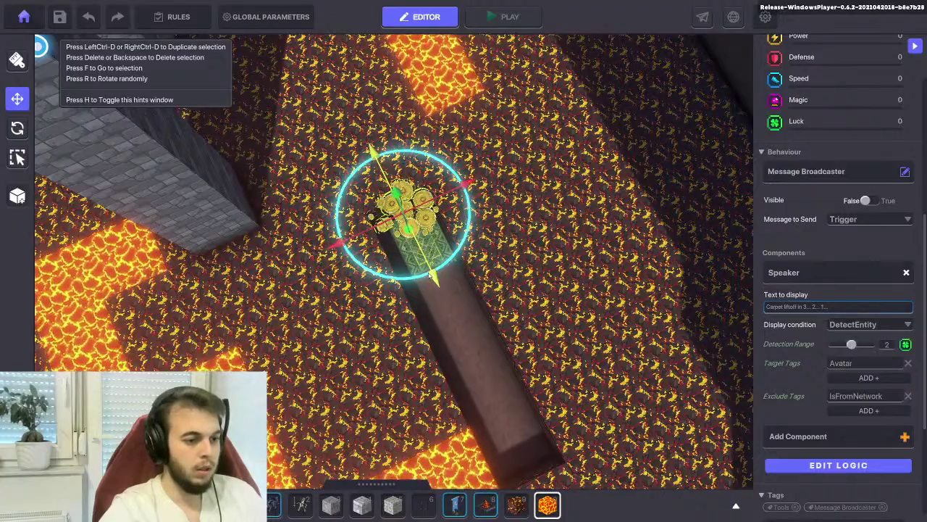
right_click_drag(429, 274, 285, 214)
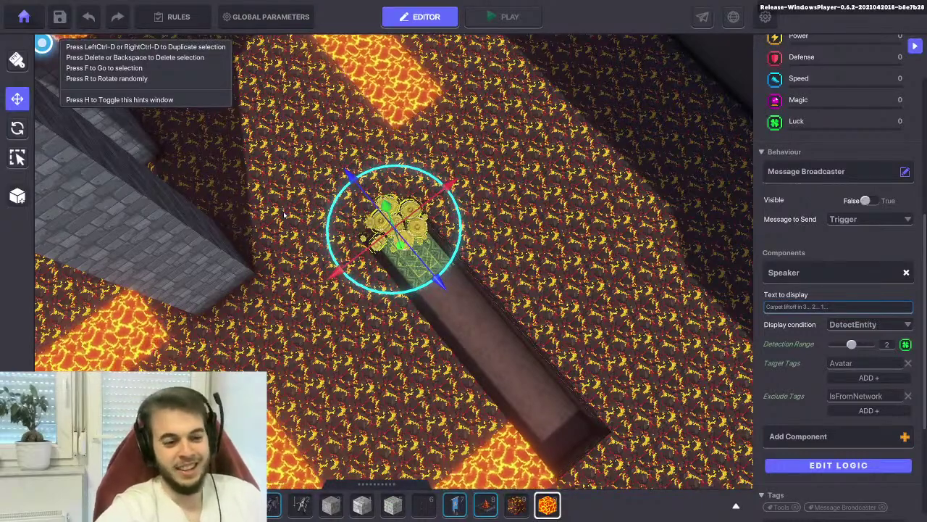
scroll(129, 193, "down", 3)
right_click_drag(129, 194, 232, 181)
Reselect the Lava brush, save the level, and launch a test play
left_click(549, 504)
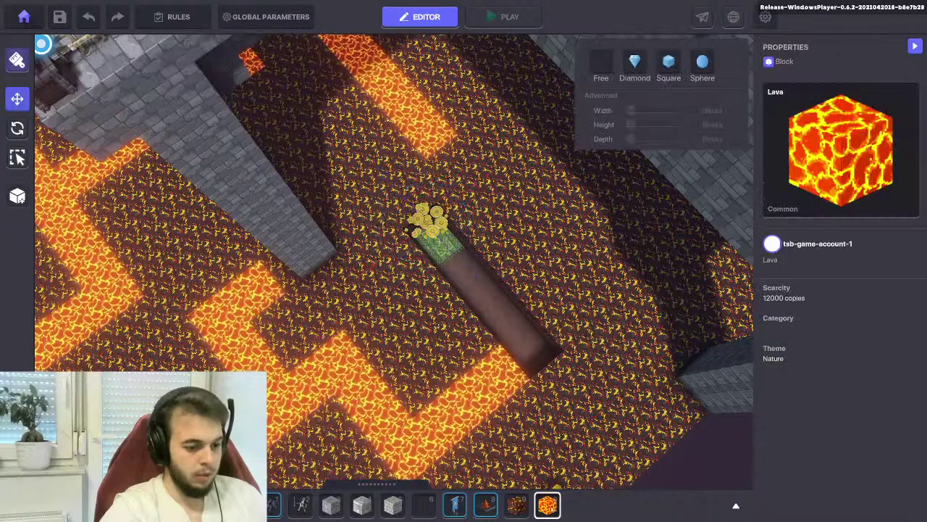
right_click_drag(330, 207, 299, 154)
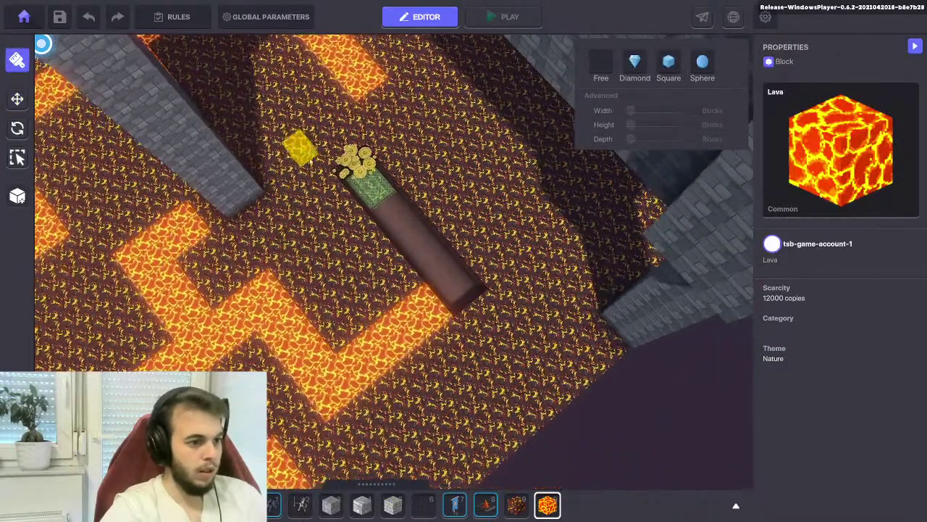
left_click_drag(358, 163, 443, 277)
left_click(61, 18)
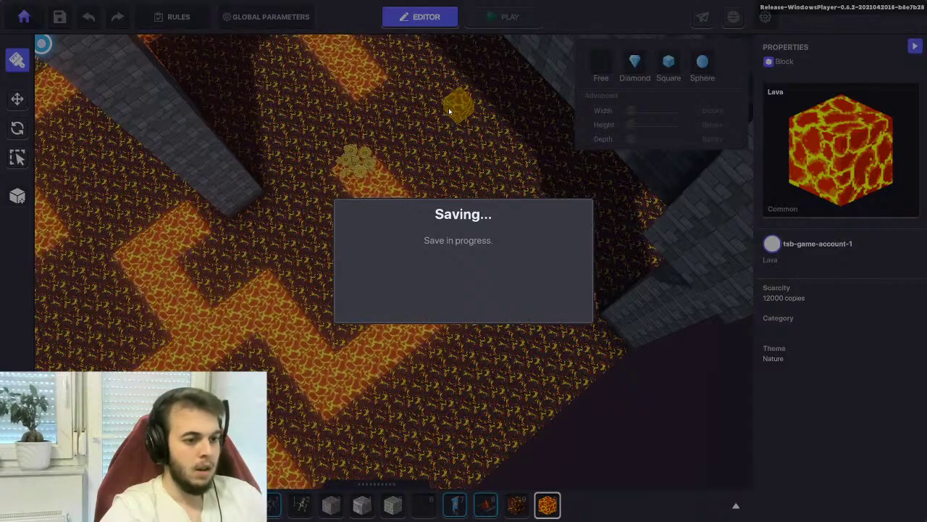
left_click(466, 305)
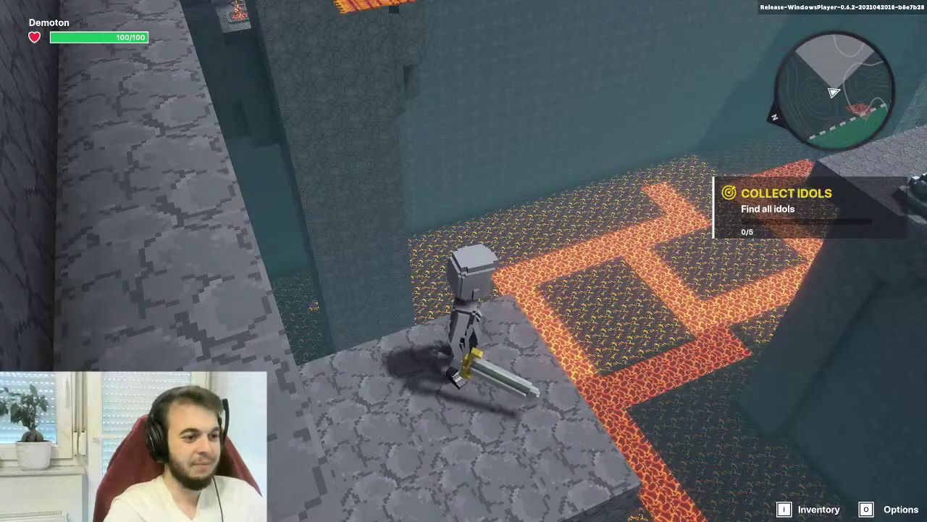
Ride the orange carpet, attack the Frozen Skeleton, and run the maze to trigger carpet liftoff
key("w")
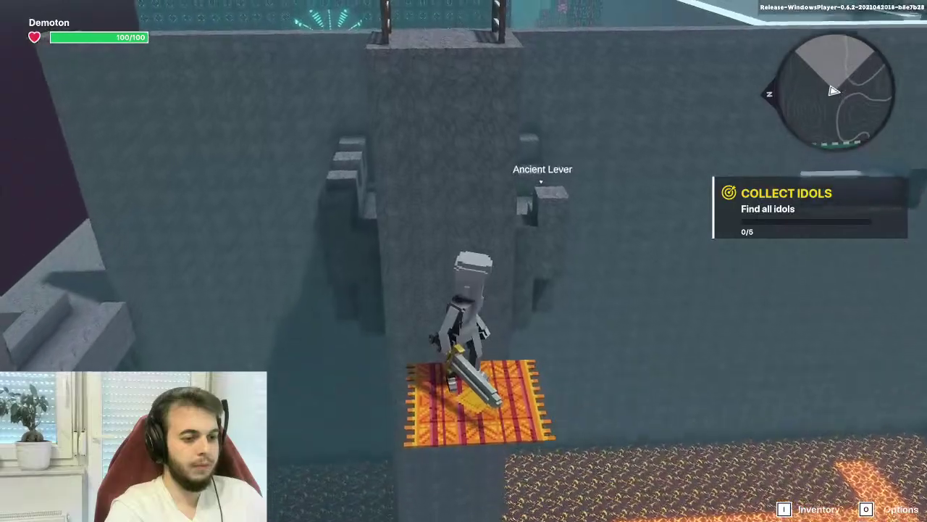
key("w")
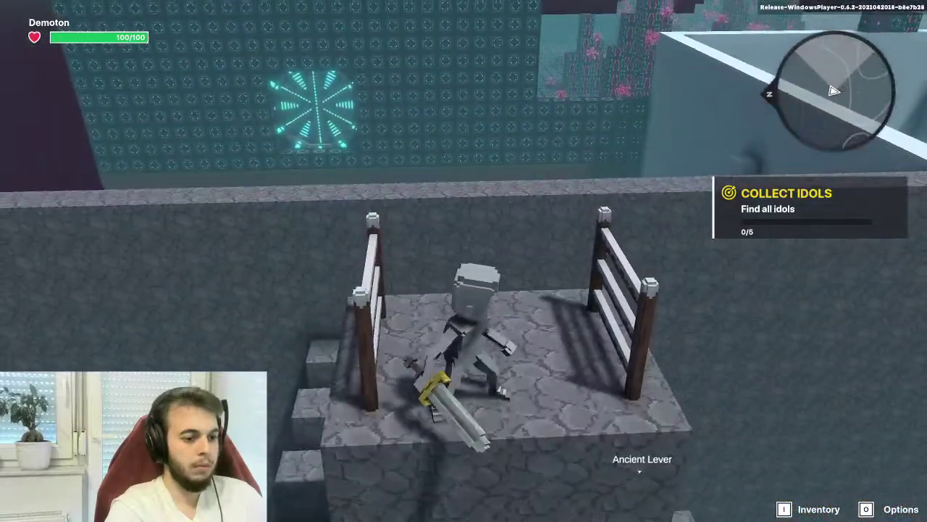
key("space")
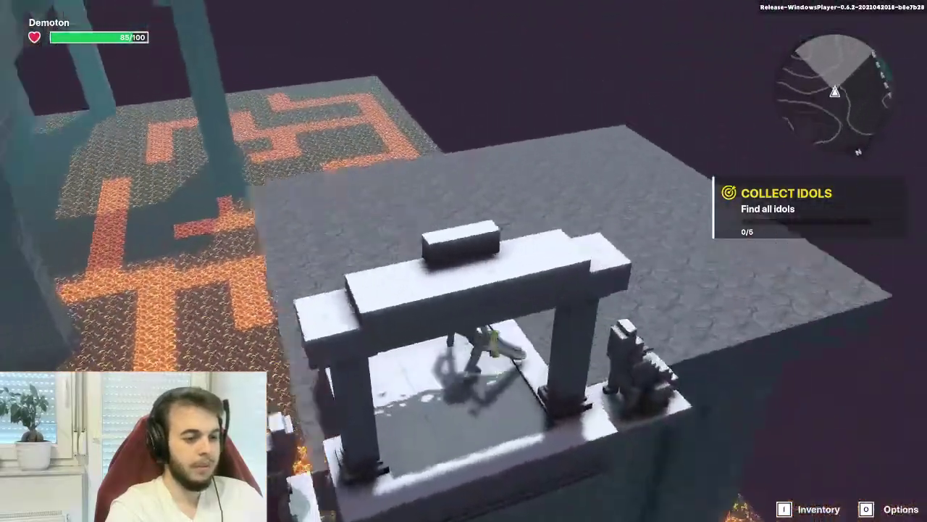
key("w")
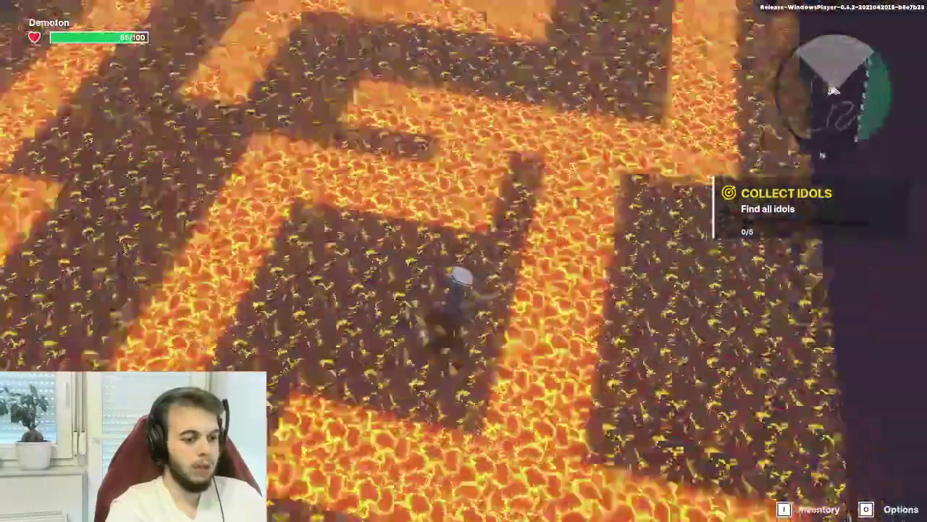
key("w")
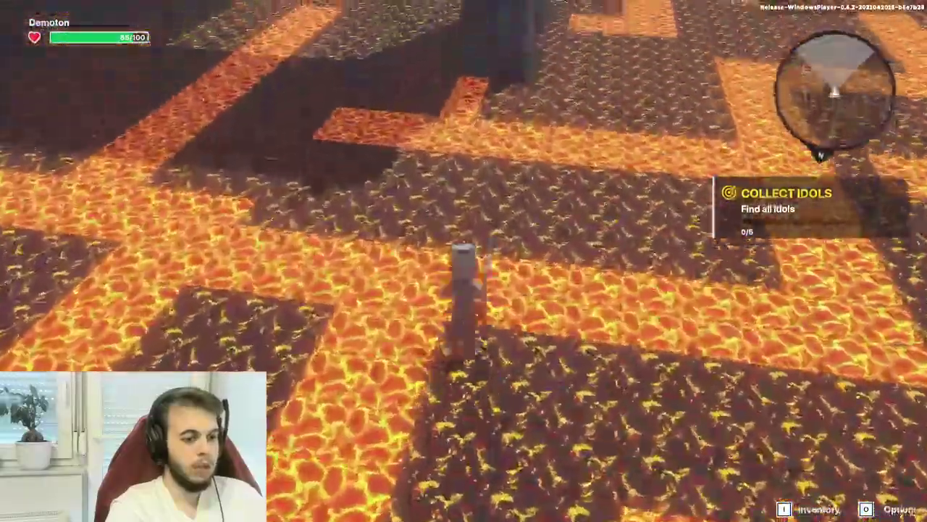
key("w")
key("w")
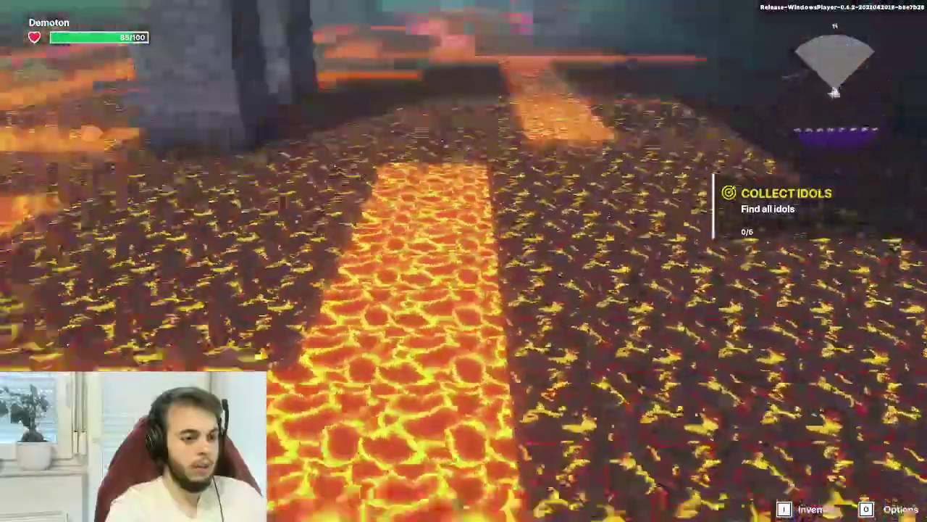
key("w")
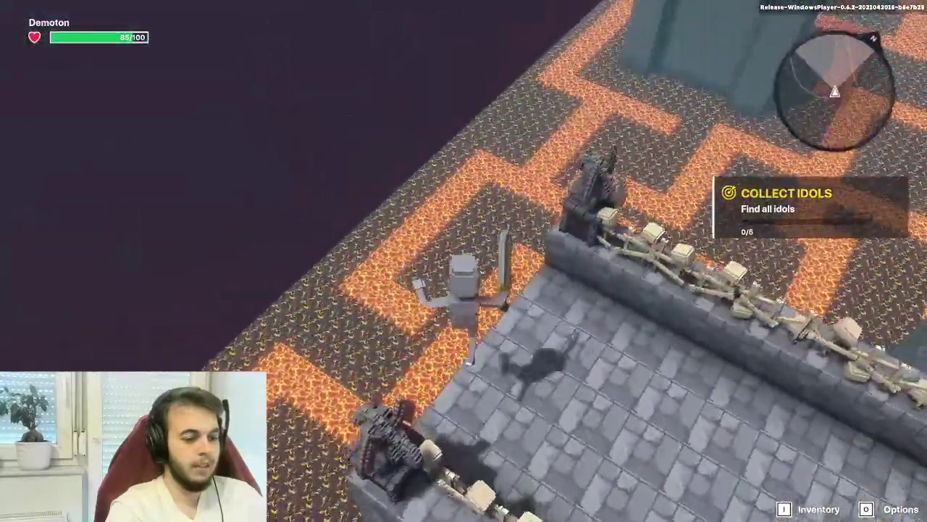
Explore the corridor beneath the lava ceiling, climb back up, and exit the playtest
key("w")
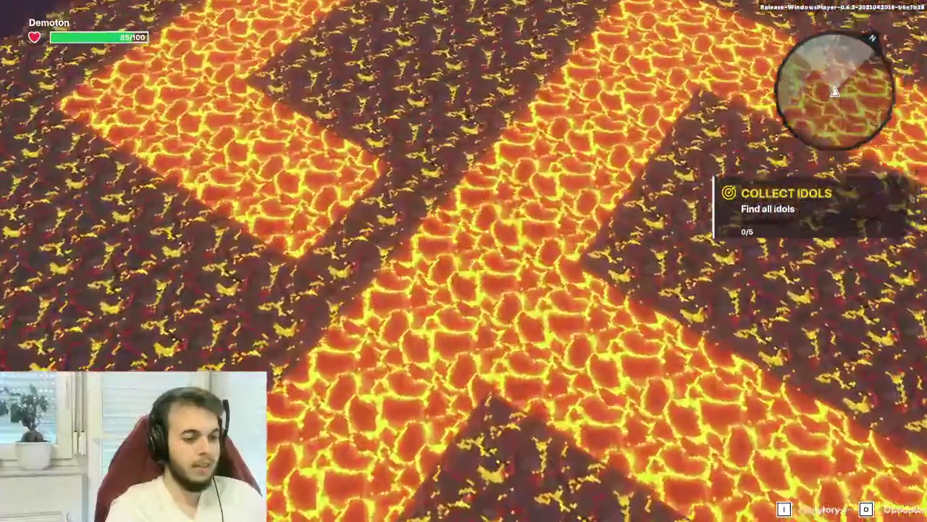
key("w")
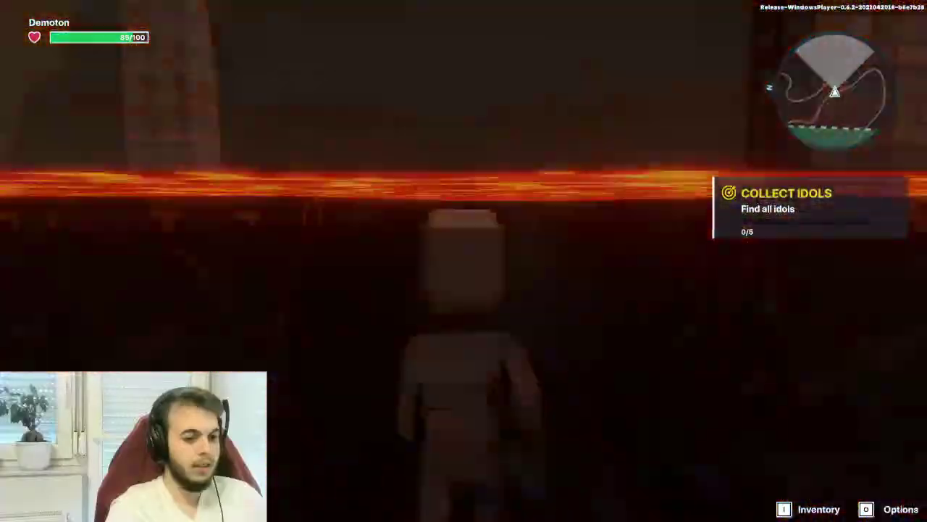
key("w")
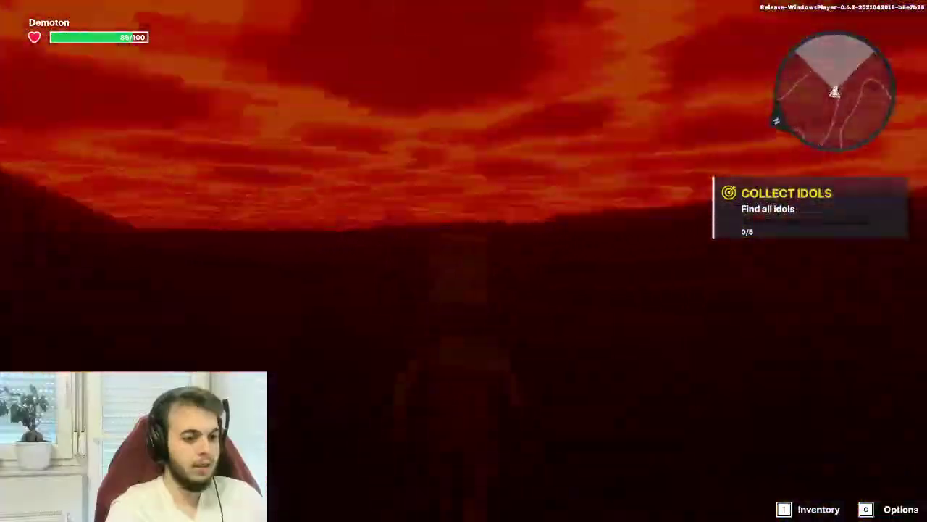
key("w")
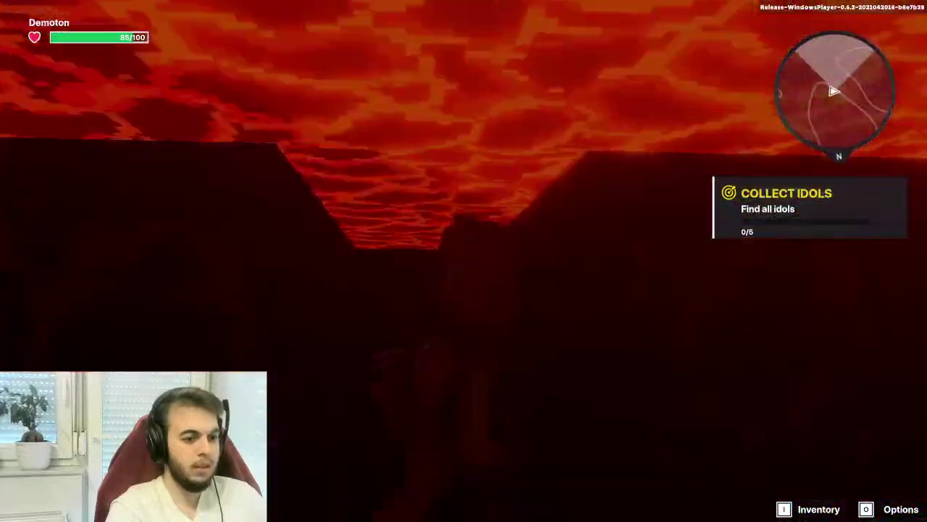
key("w")
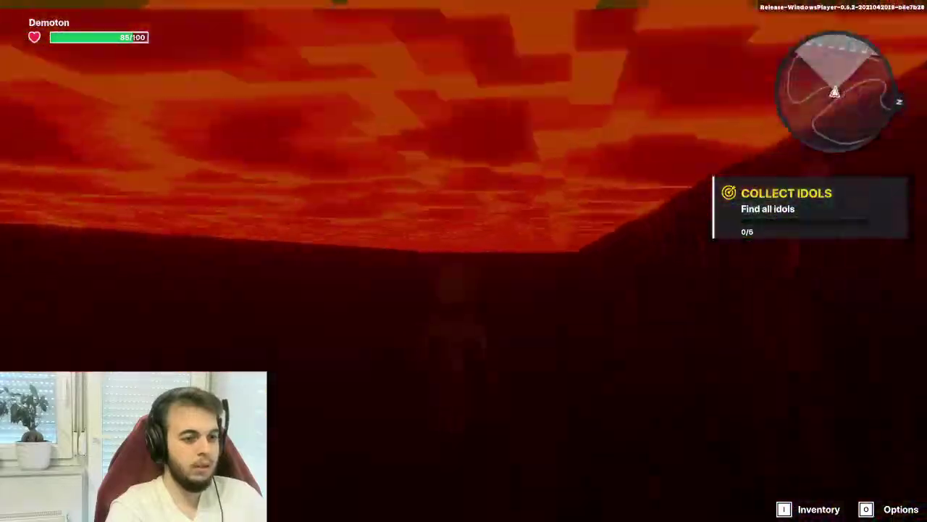
key("w")
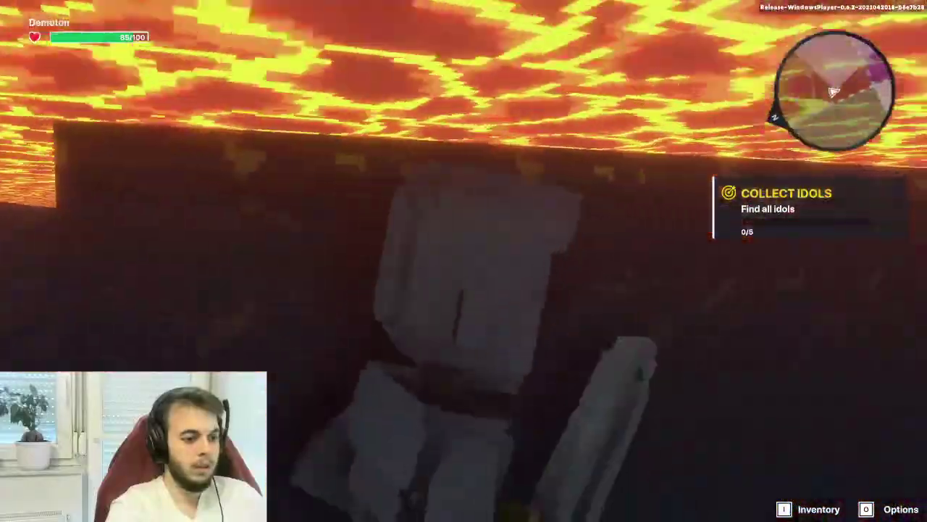
key("w")
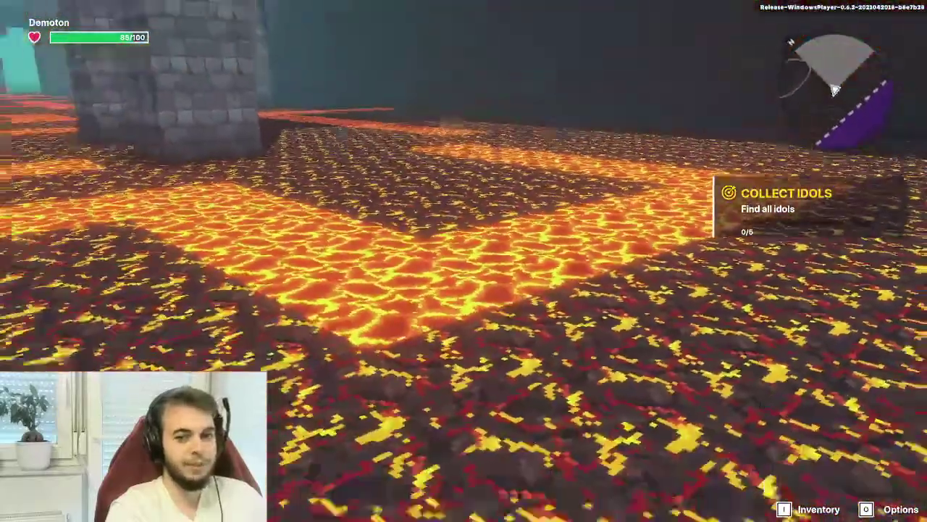
key("Escape")
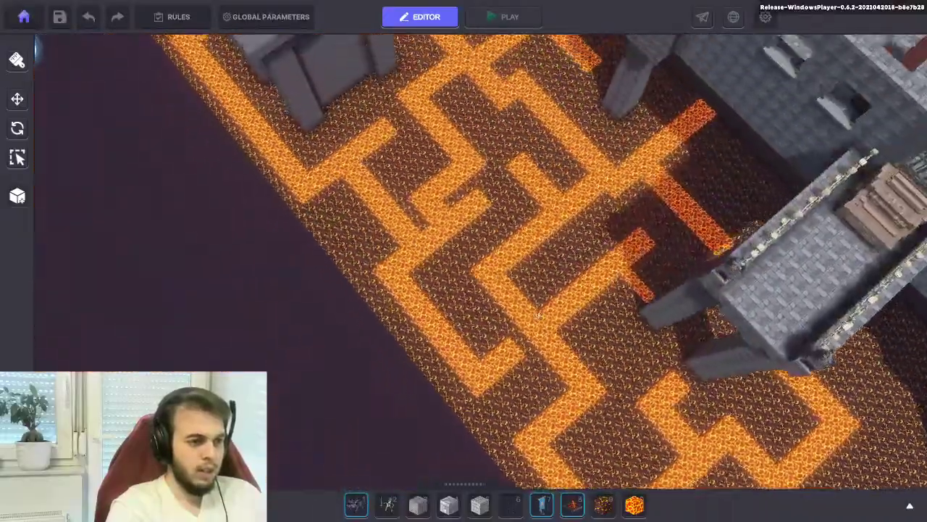
Fly over the lava maze to the altar and pick the Stone_Grey block
key("w")
key("w")
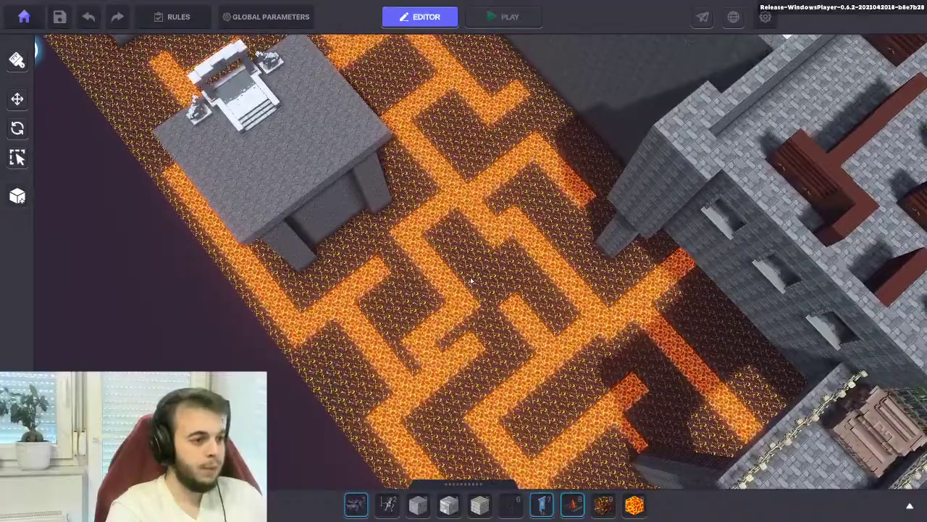
key("w")
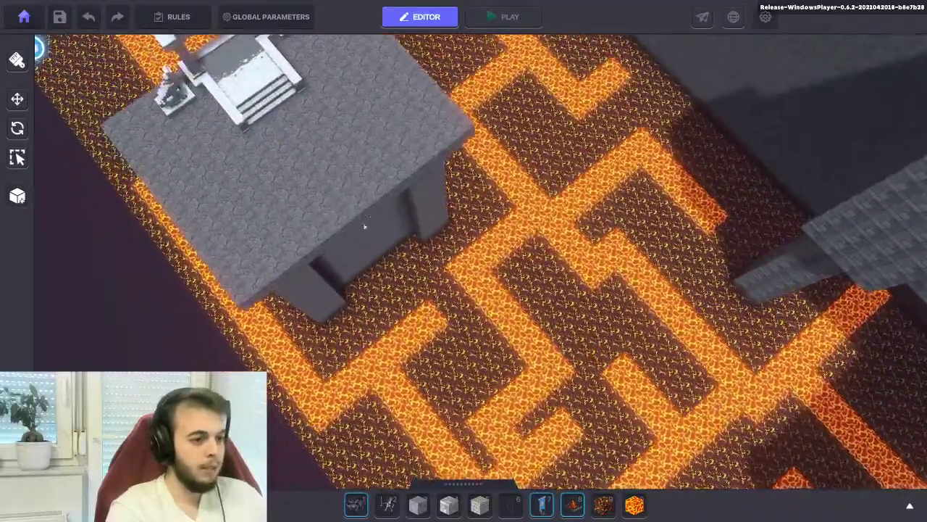
right_click_drag(365, 227, 472, 459)
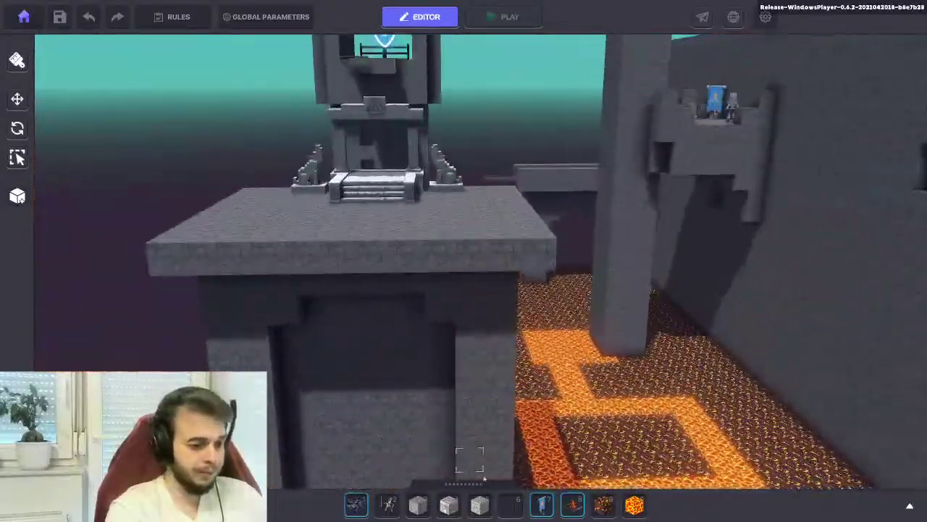
left_click(417, 506)
scroll(300, 391, "up", 2)
scroll(297, 227, "up", 2)
scroll(297, 227, "down", 5)
Place then undo a stone block at the platform's lava edge, viewing the altar from the other side
right_click_drag(268, 259, 429, 256)
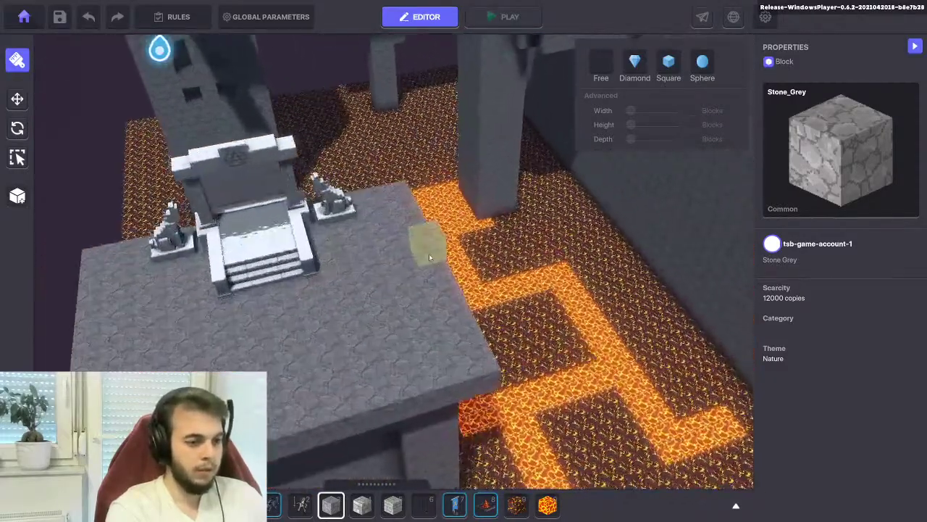
left_click(371, 185)
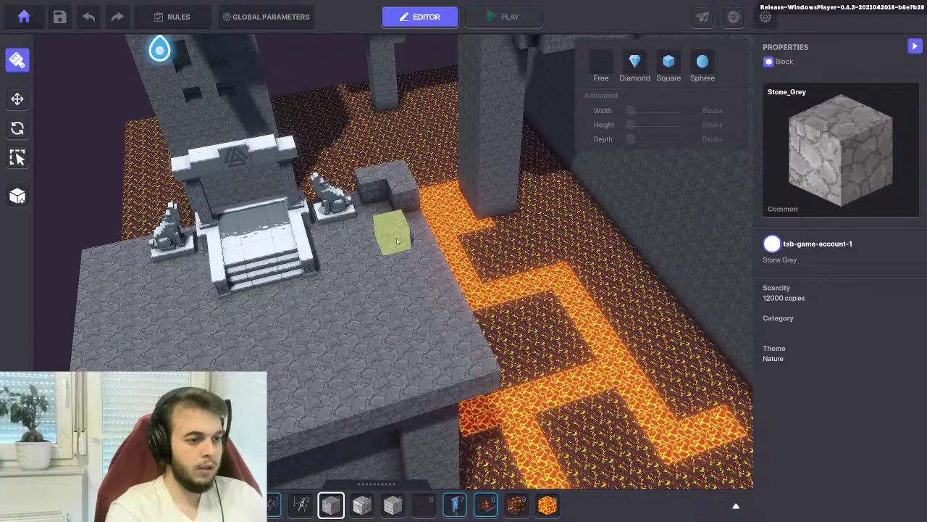
key("ctrl+z")
right_click_drag(399, 181, 286, 255)
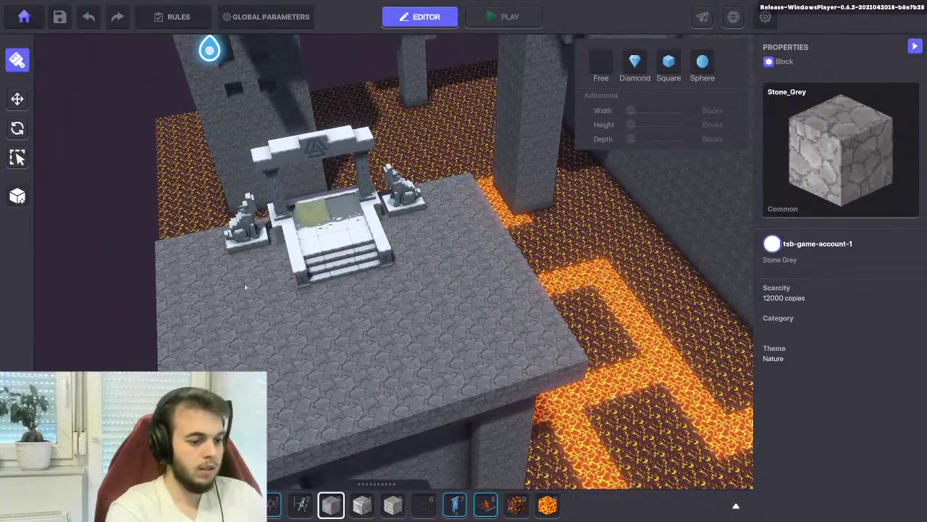
right_click_drag(316, 373, 435, 359)
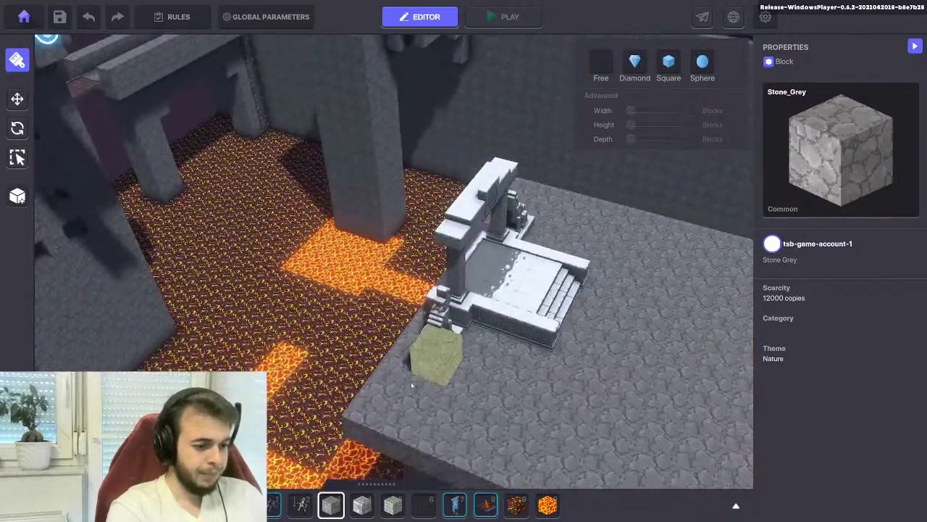
Place the Frozen Mammoth banner in front of the altar steps
left_click(457, 503)
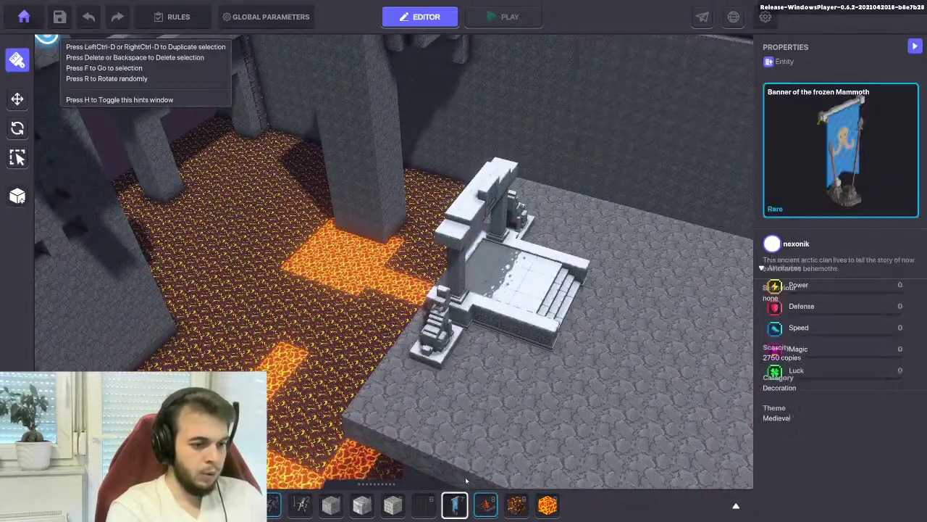
right_click_drag(482, 279, 551, 318)
right_click_drag(452, 322, 392, 288)
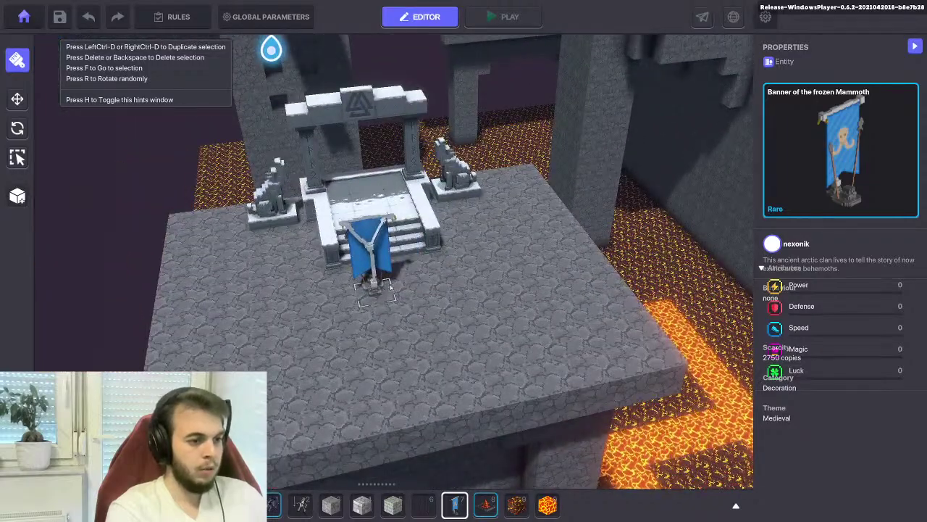
left_click(373, 286)
right_click_drag(362, 290, 307, 307)
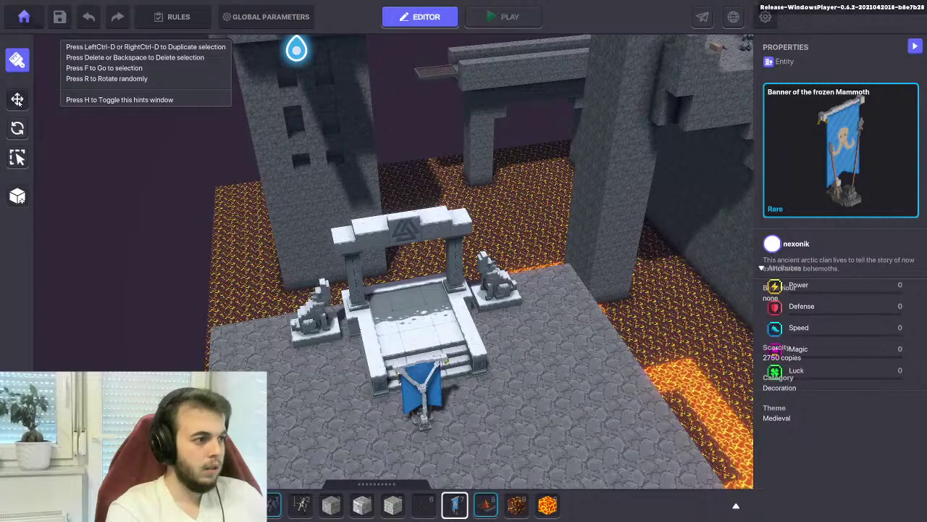
Select the placed banner and set its Physics to No Collisions
left_click(17, 99)
left_click(422, 388)
right_click_drag(423, 387, 455, 392)
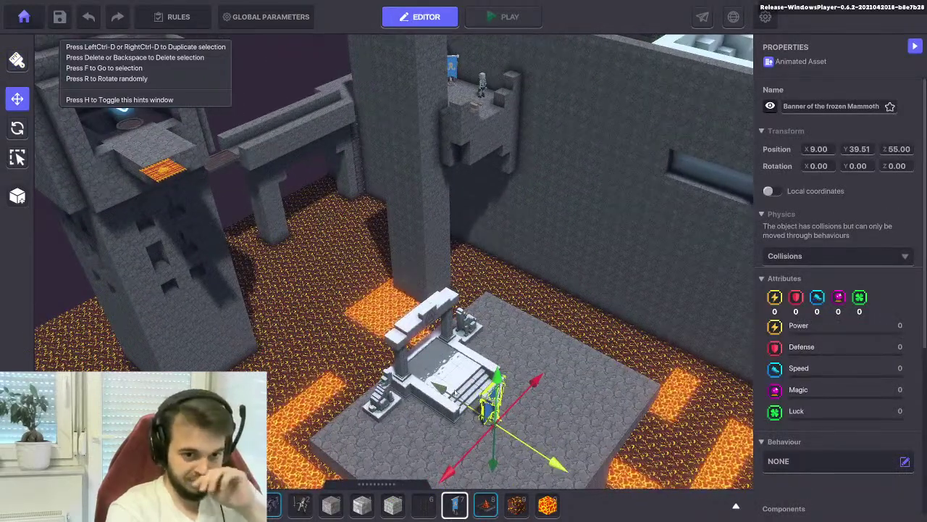
left_click(837, 256)
left_click(795, 287)
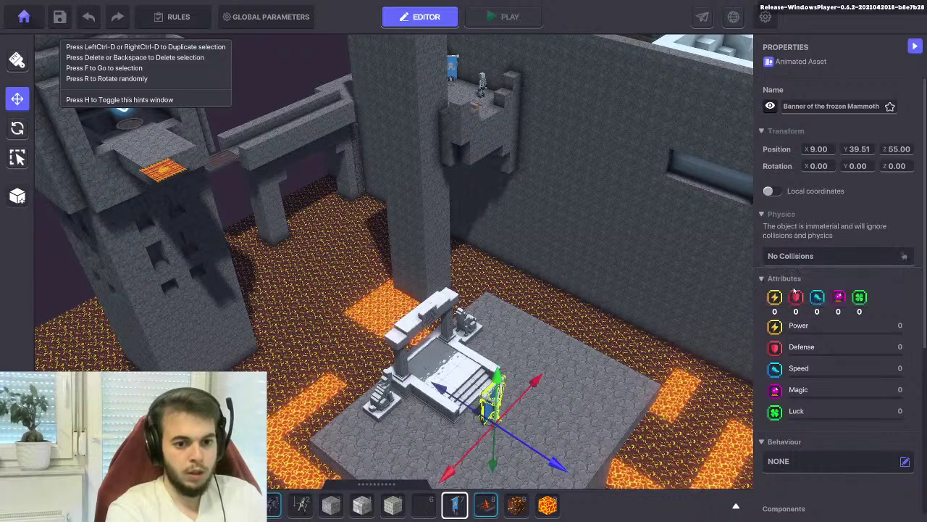
scroll(794, 290, "down", 5)
Add a Speaker component to the banner with the text 'Moving Platform Disabled'
left_click(794, 263)
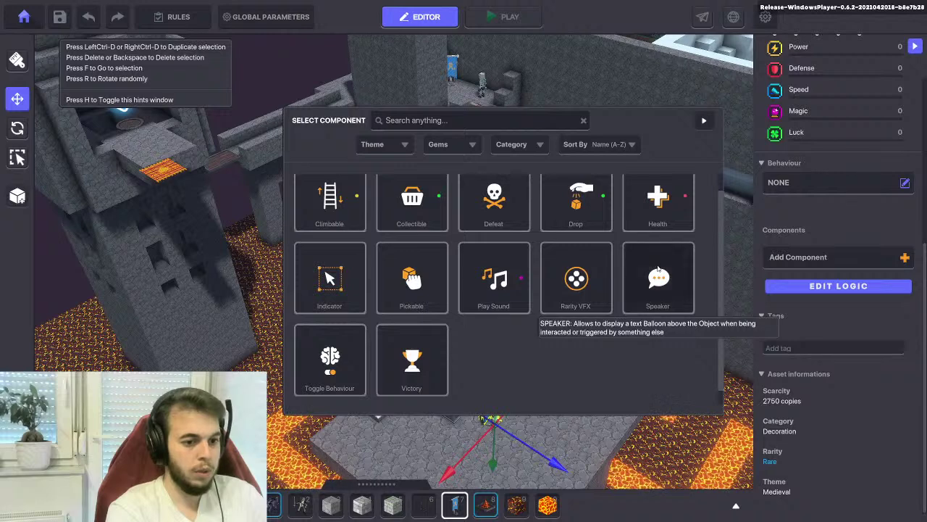
left_click(657, 282)
left_click(783, 285)
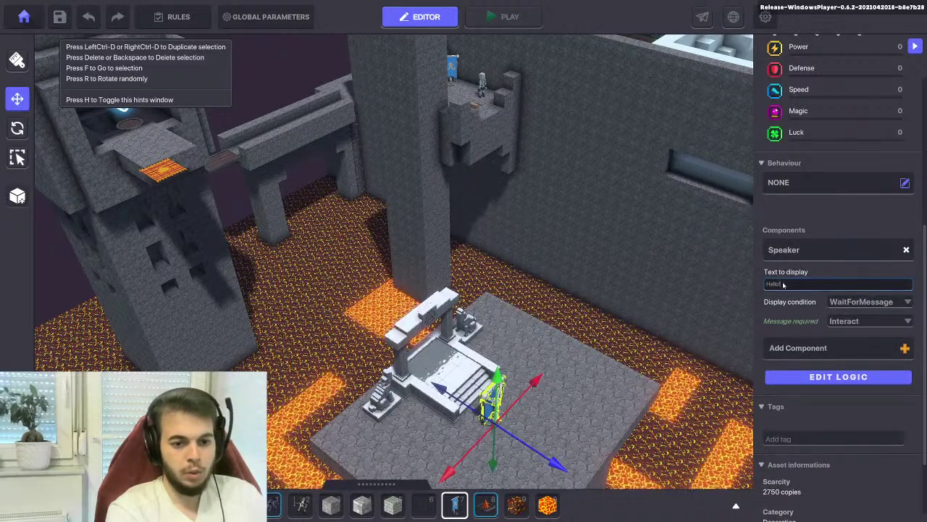
key("BackSpace")
key("BackSpace")
key("BackSpace")
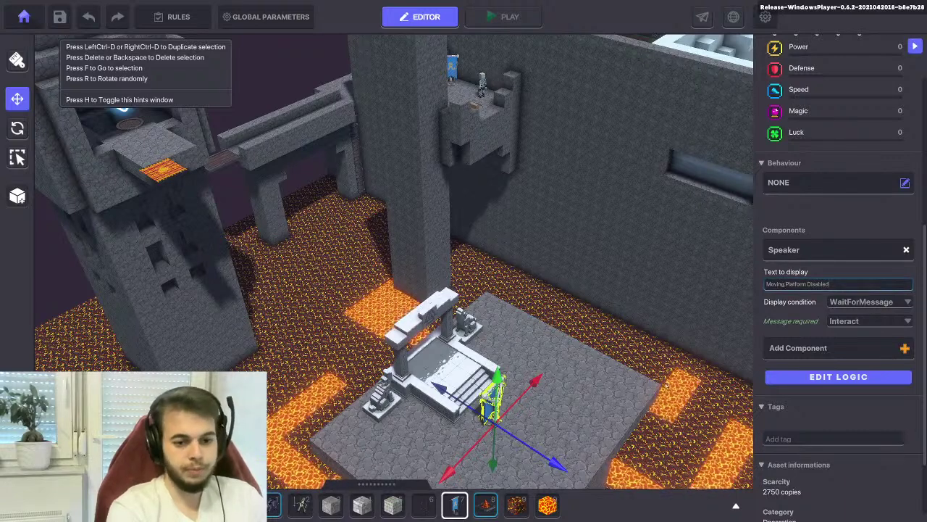
left_click(619, 391)
left_click(469, 358)
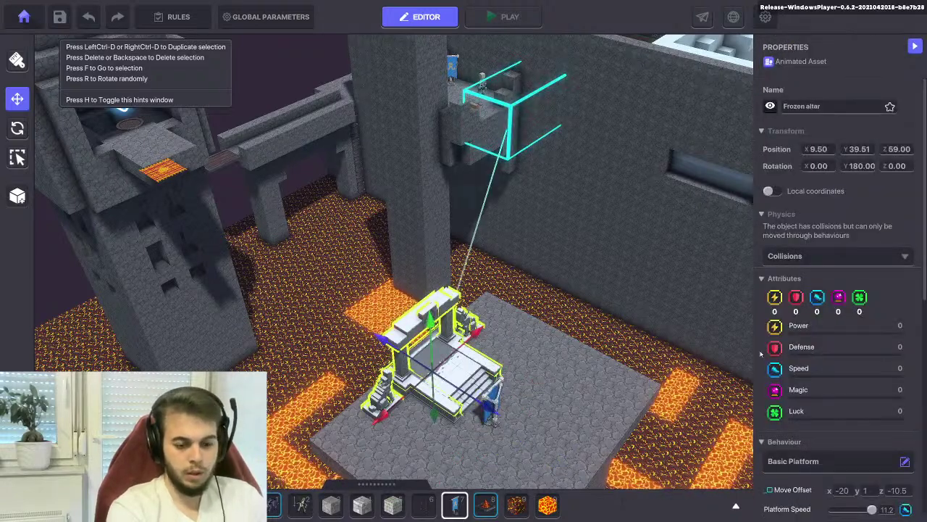
scroll(783, 301, "down", 6)
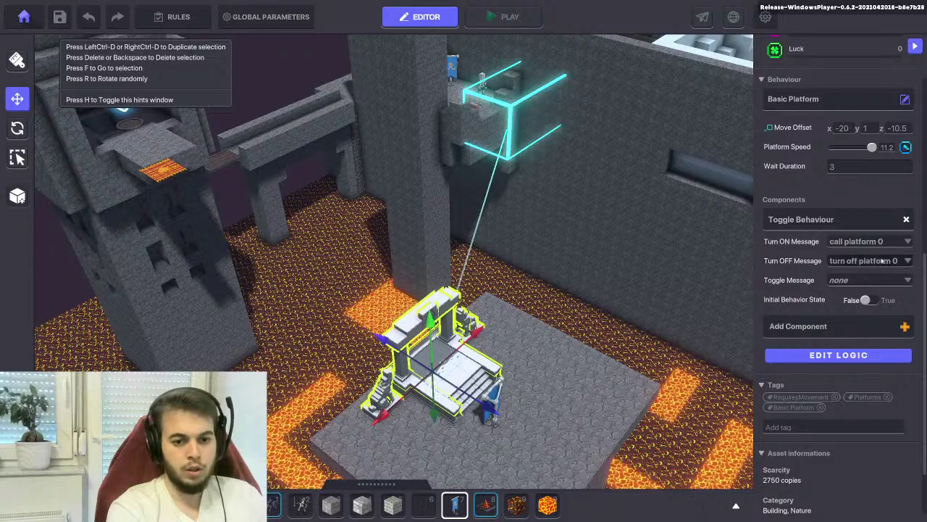
left_click(493, 404)
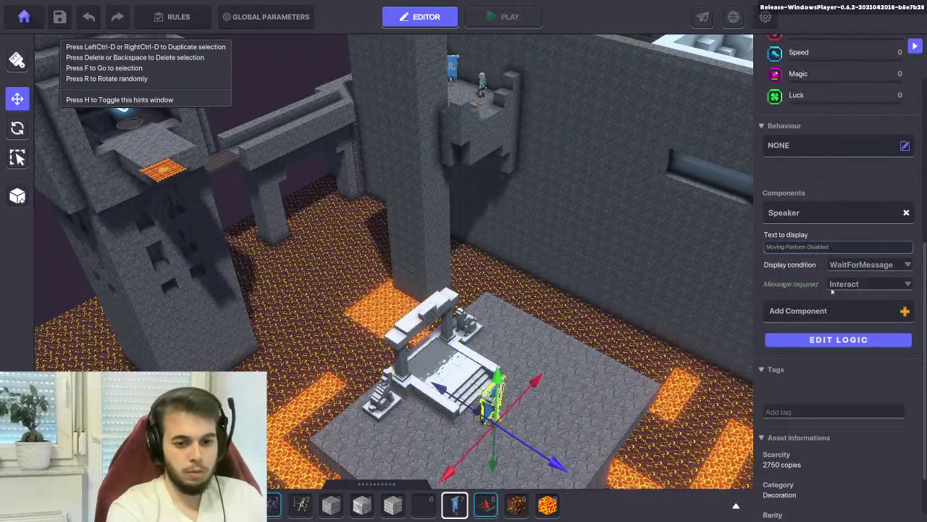
Set the Speaker's display condition to DetectEntity and look through the banner's spoken messages
left_click(864, 267)
left_click(855, 277)
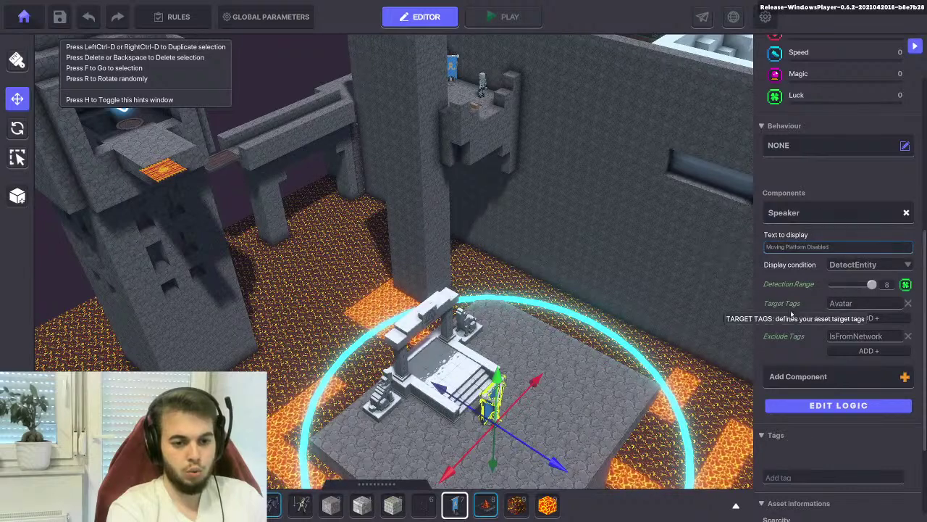
left_click(806, 408)
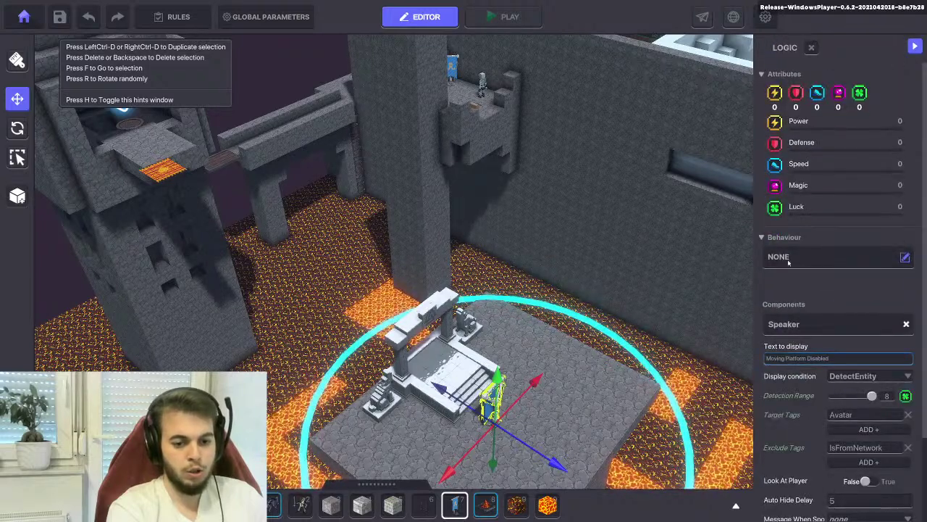
scroll(829, 399, "down", 3)
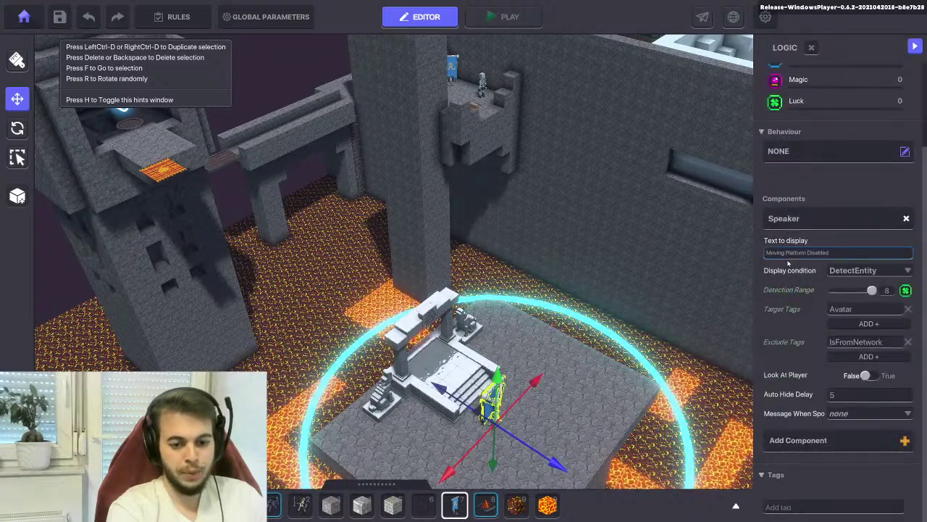
left_click(842, 414)
scroll(841, 449, "down", 4)
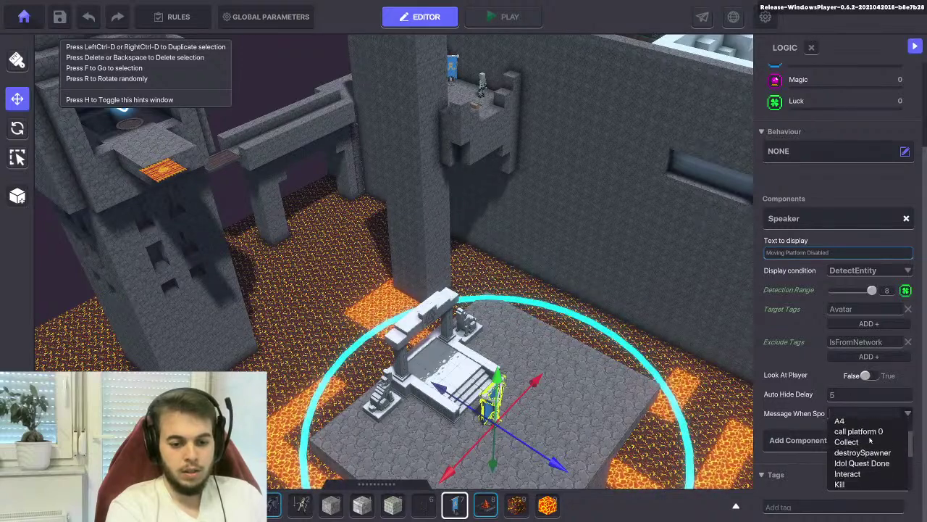
scroll(854, 451, "down", 3)
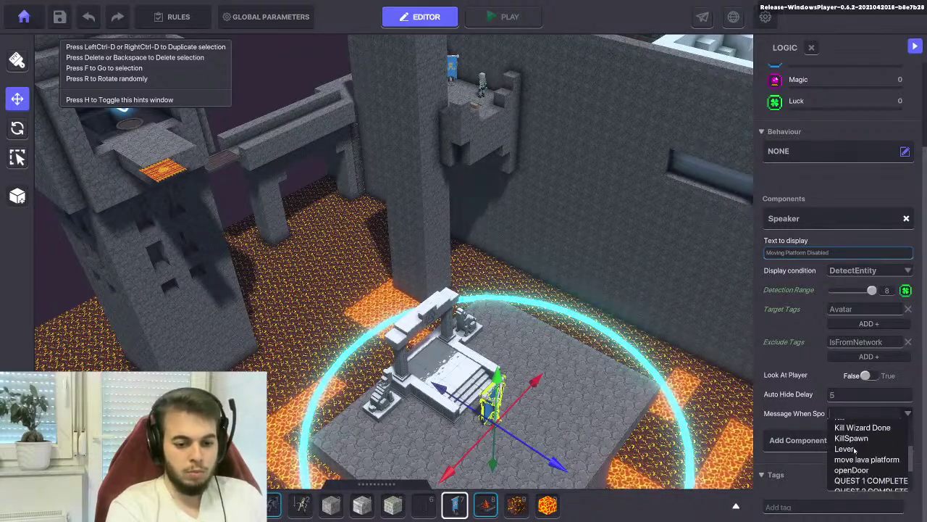
scroll(849, 482, "up", 4)
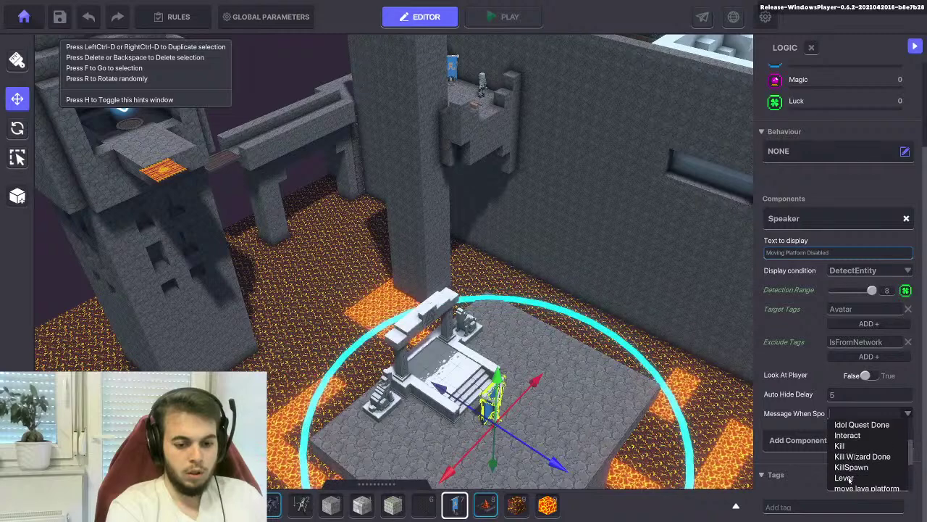
scroll(854, 435, "up", 3)
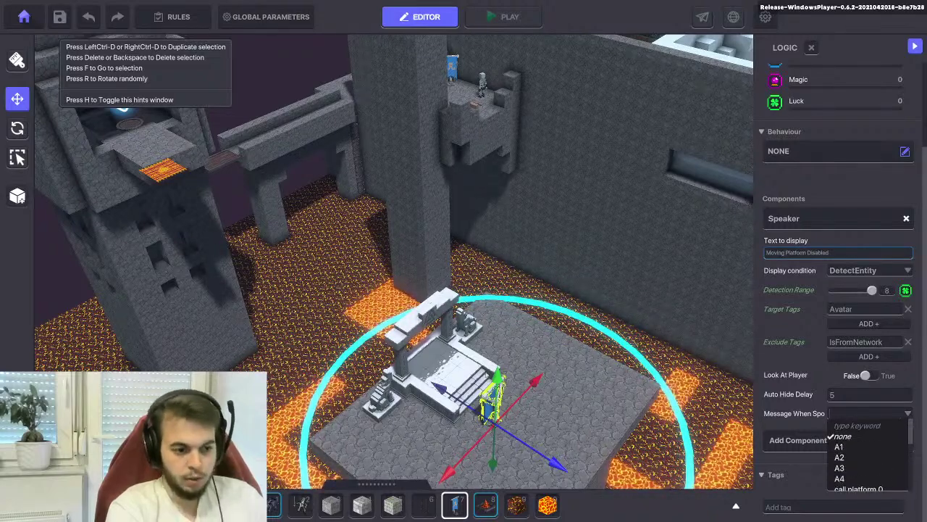
left_click(842, 436)
Set the banner's Message When Spoken to 'turn off platform 0' and start a playtest
key("f")
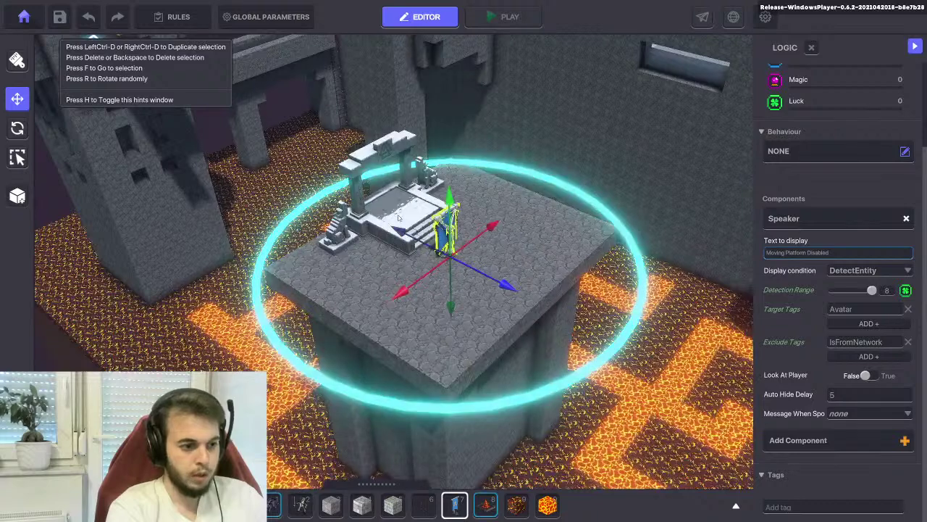
left_click(377, 195)
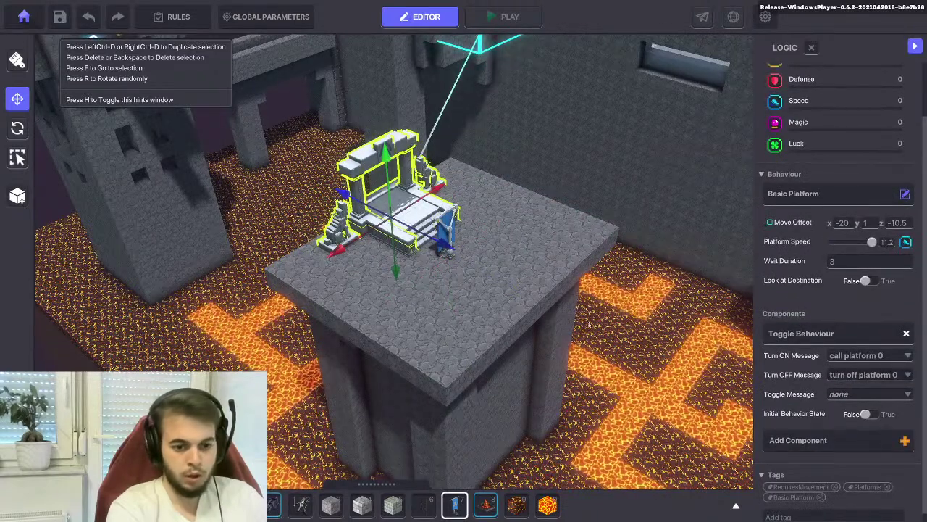
left_click(446, 226)
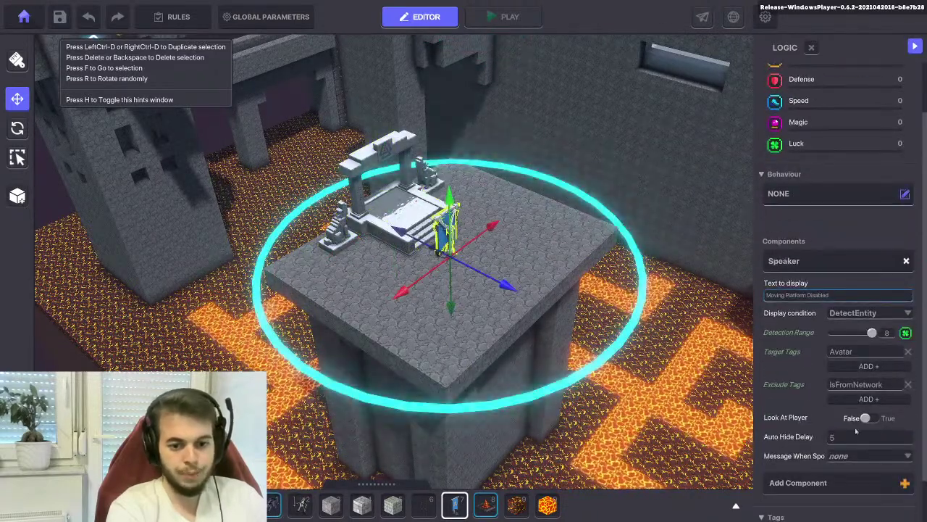
left_click(855, 455)
type("turn")
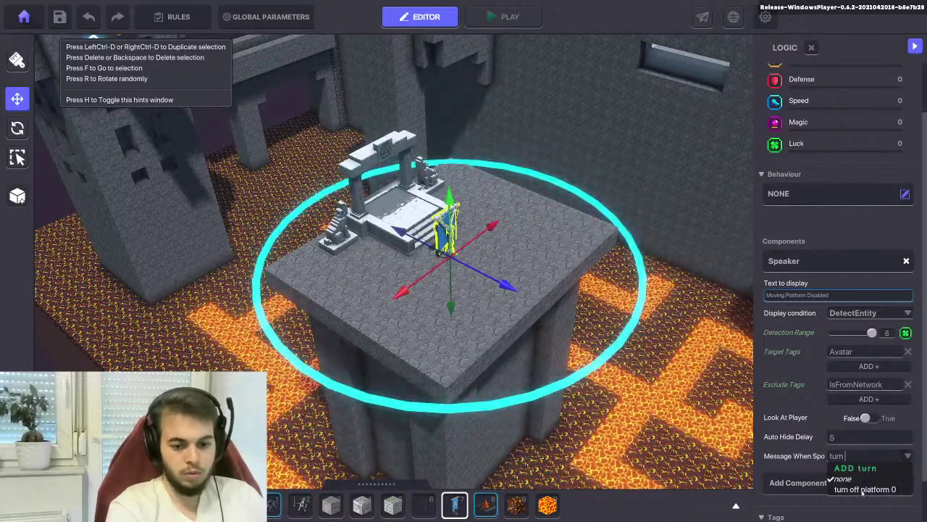
left_click(864, 490)
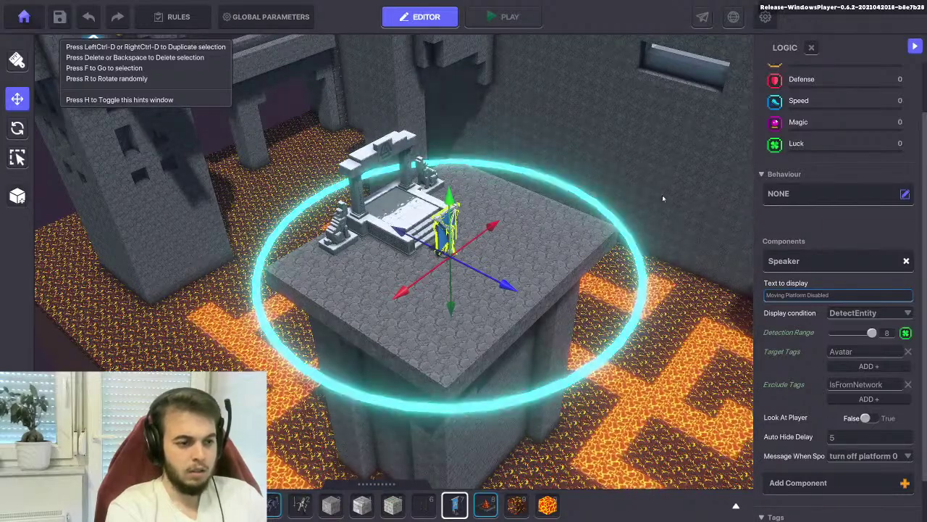
left_click(508, 19)
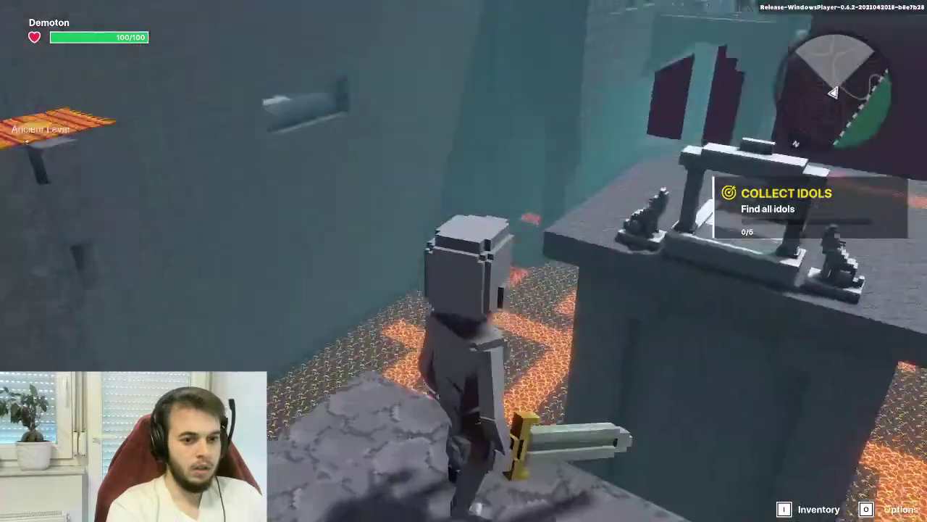
key("w")
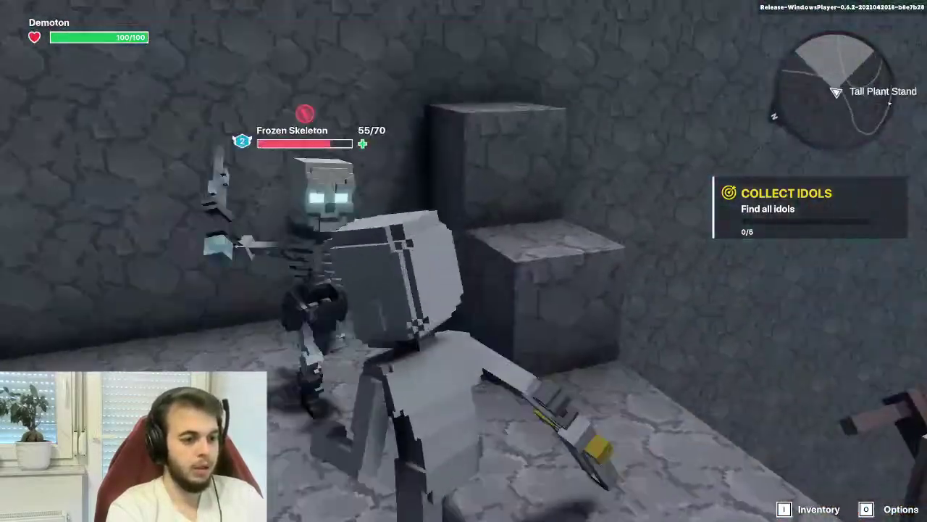
left_click(464, 261)
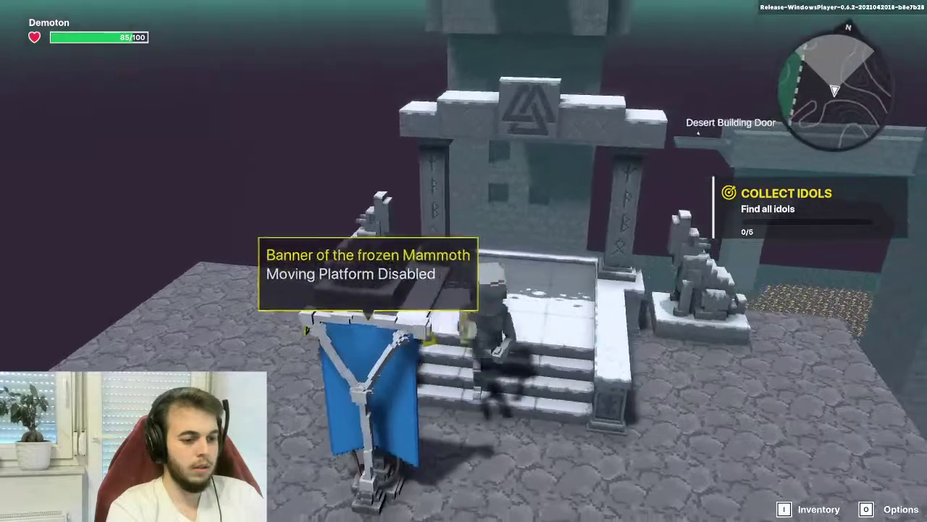
key("w")
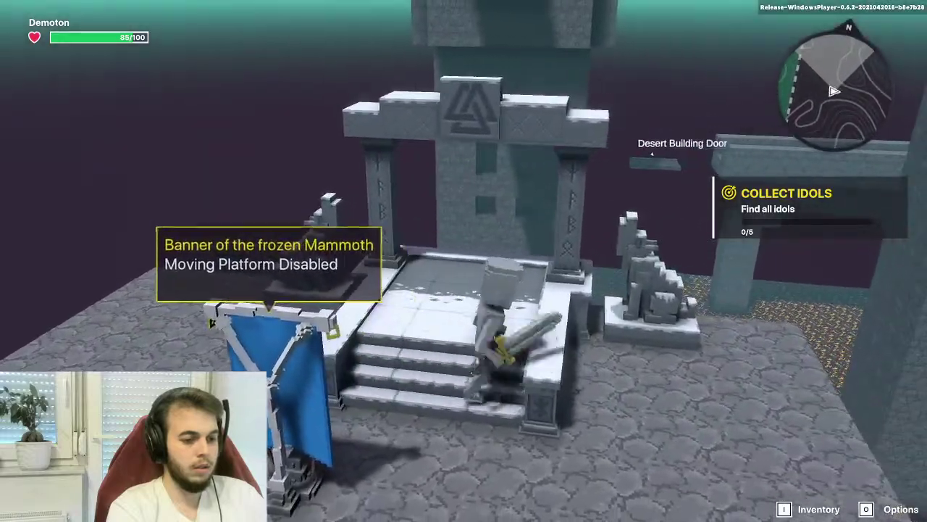
key("w")
key("w")
key("w")
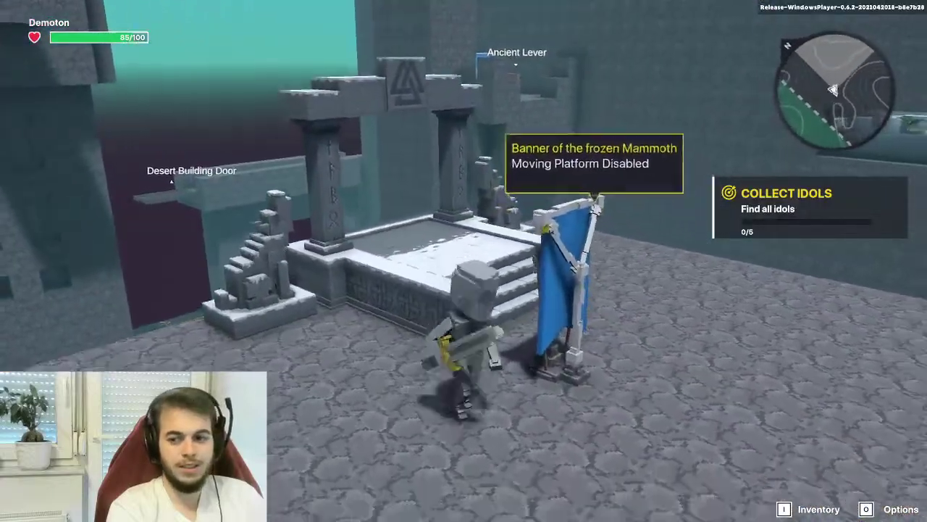
key("w")
key("s")
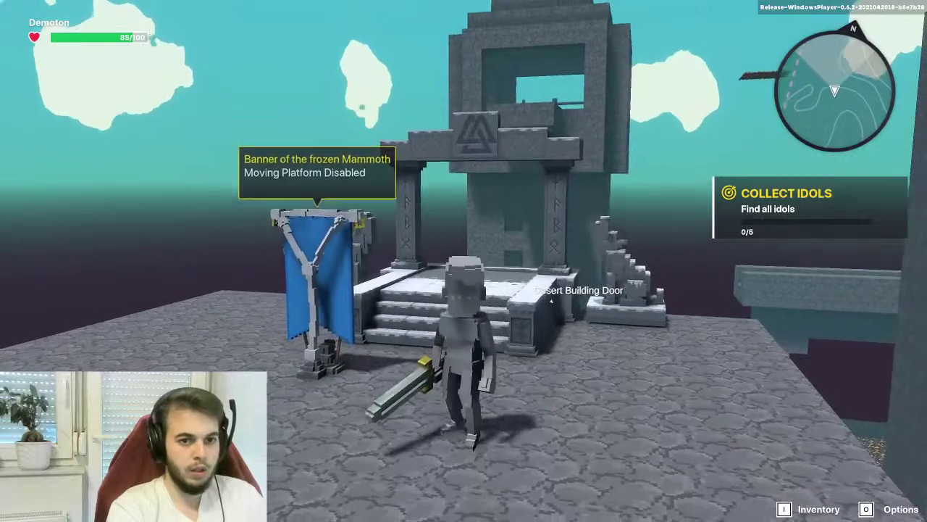
key("w")
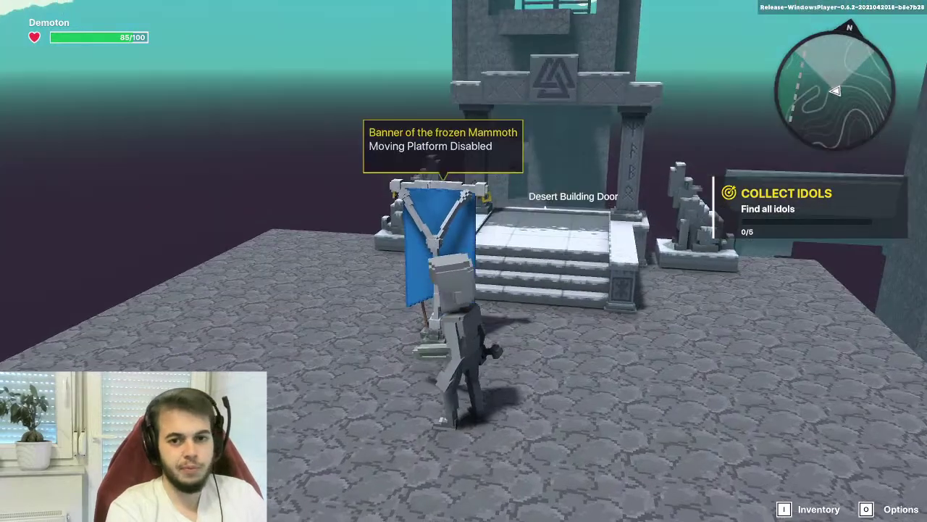
key("Escape")
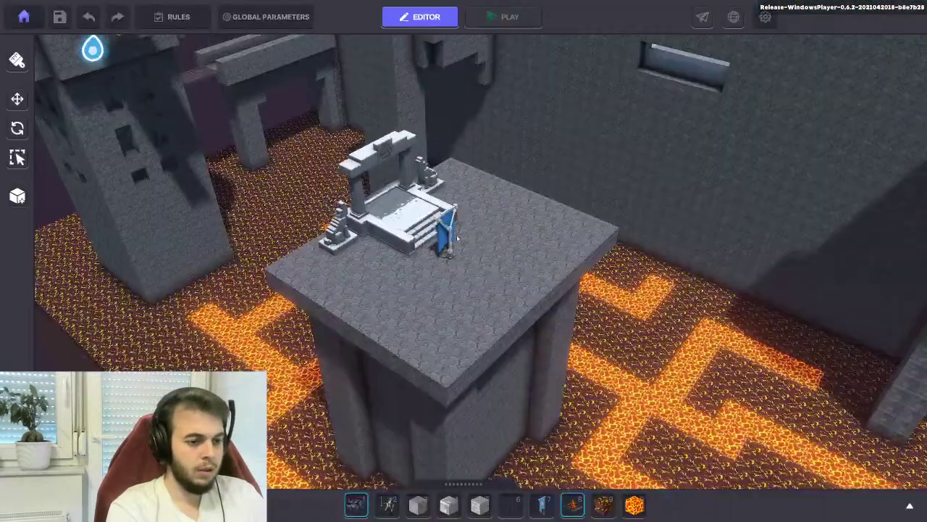
Give the Frozen Mammoth banner the Animated Decoration behaviour
left_click(457, 238)
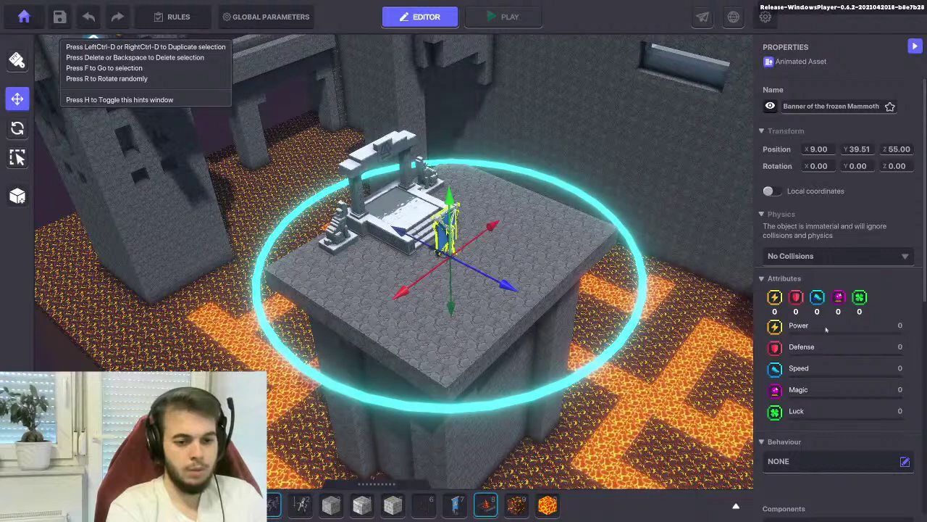
scroll(803, 271, "down", 5)
scroll(797, 253, "up", 2)
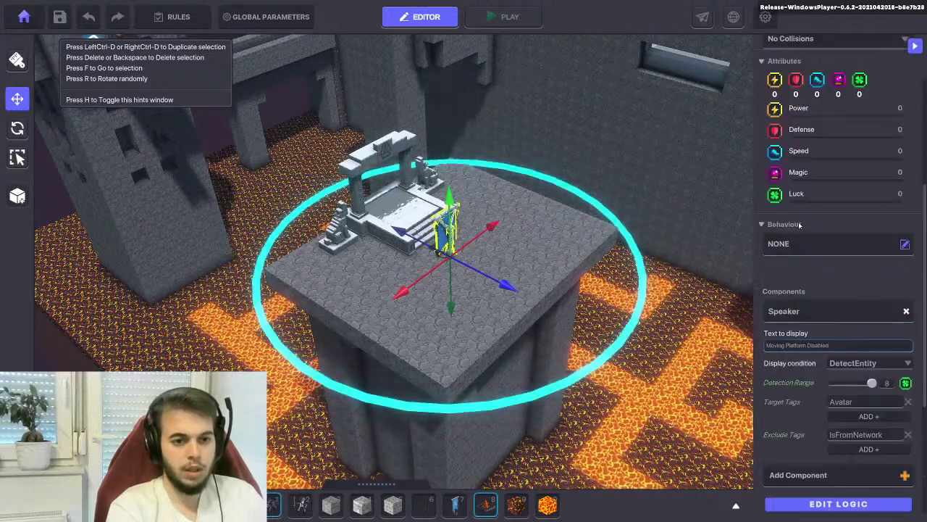
left_click(793, 241)
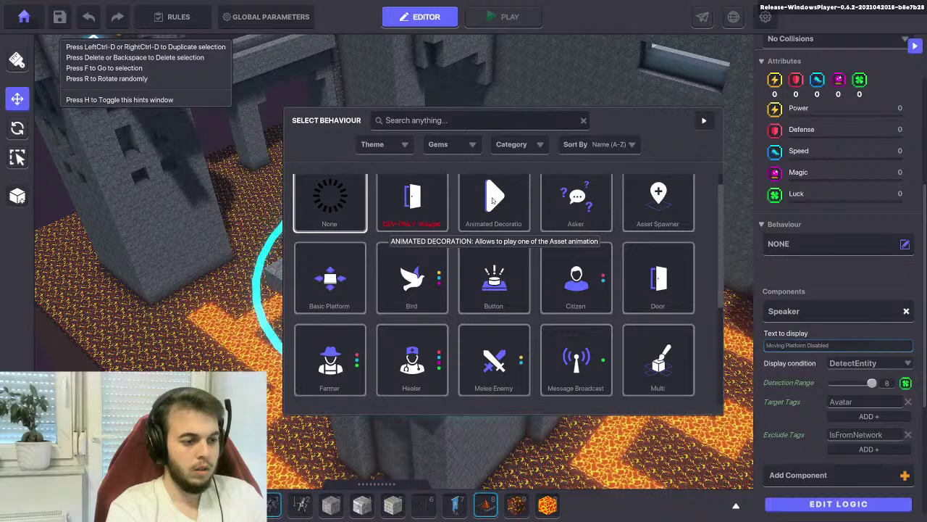
left_click(493, 200)
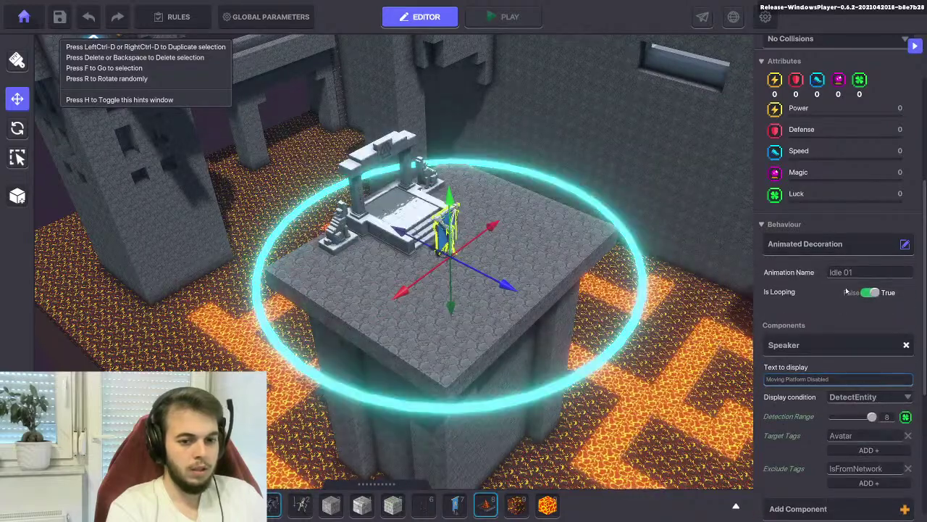
scroll(832, 330, "down", 5)
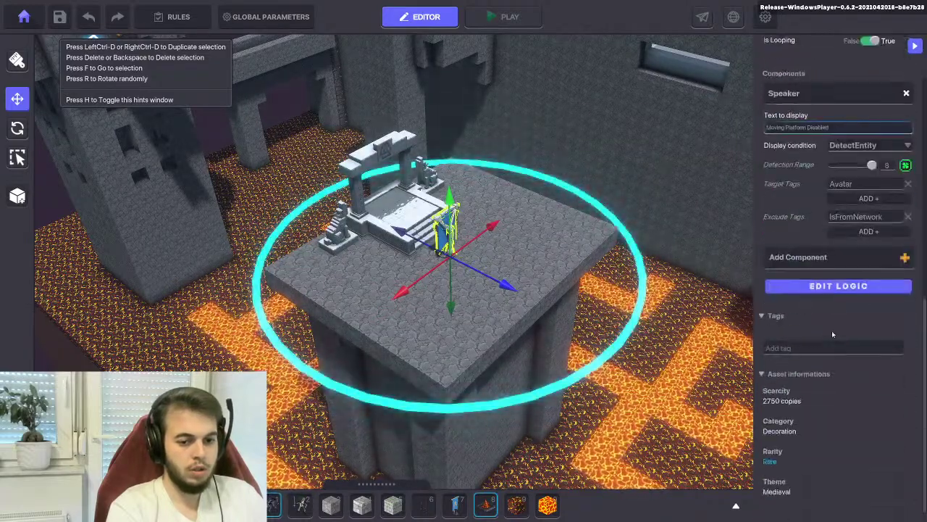
scroll(804, 205, "up", 6)
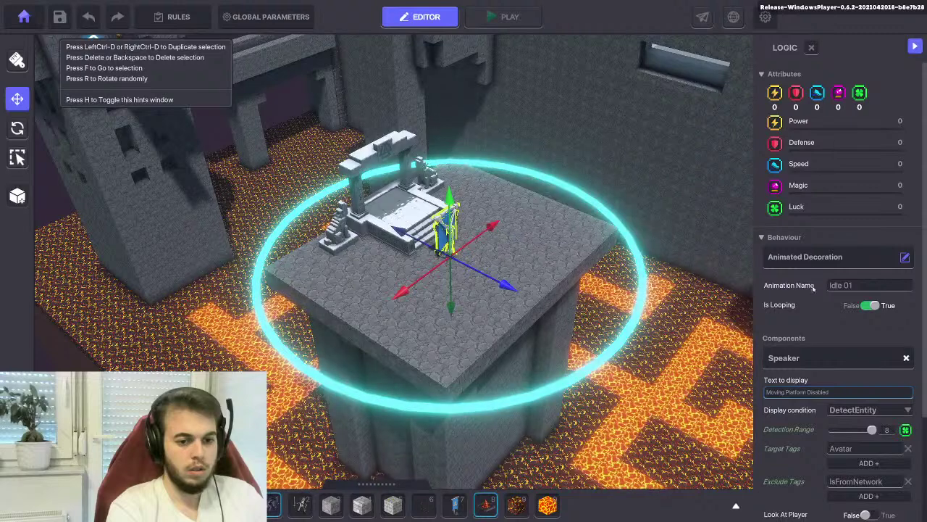
Switch the banner to Message Broadcaster behaviour with no broadcast message, then deselect it
left_click(790, 258)
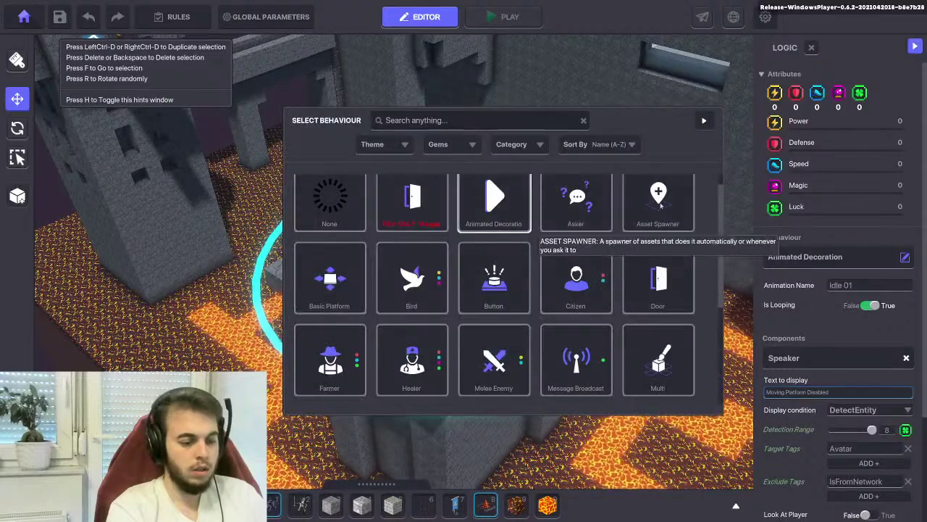
scroll(579, 289, "down", 2)
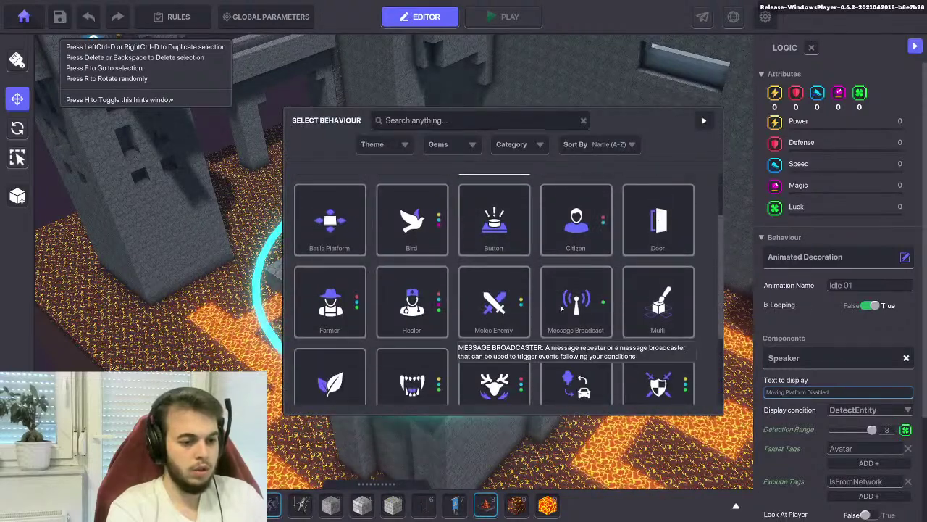
left_click(589, 299)
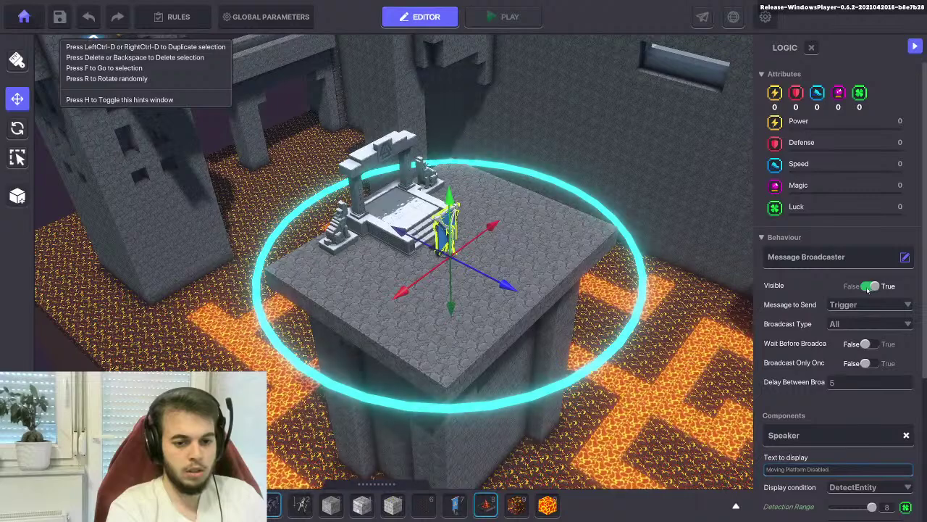
left_click(847, 305)
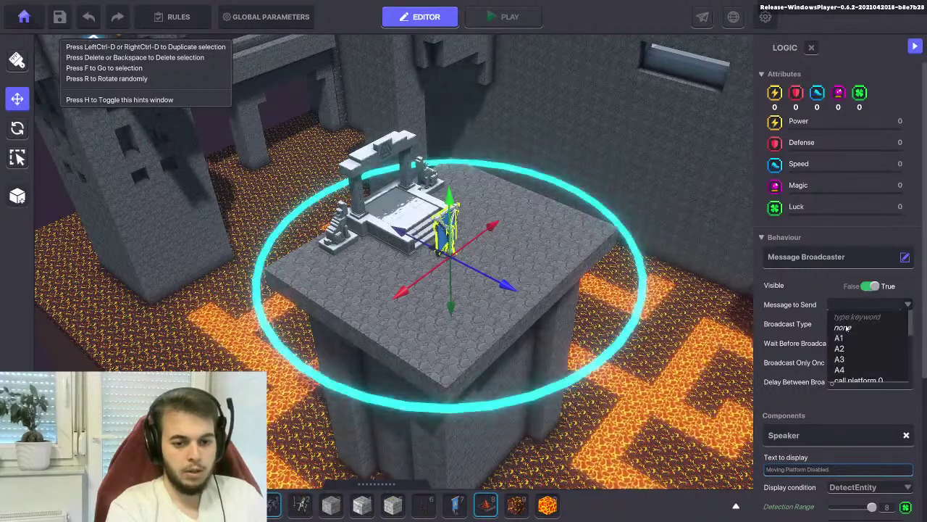
left_click(843, 327)
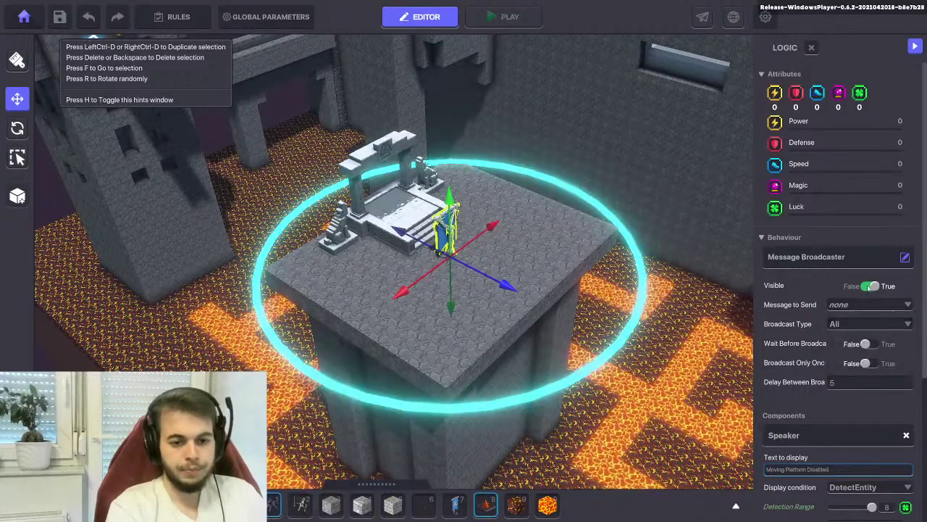
scroll(826, 322, "down", 3)
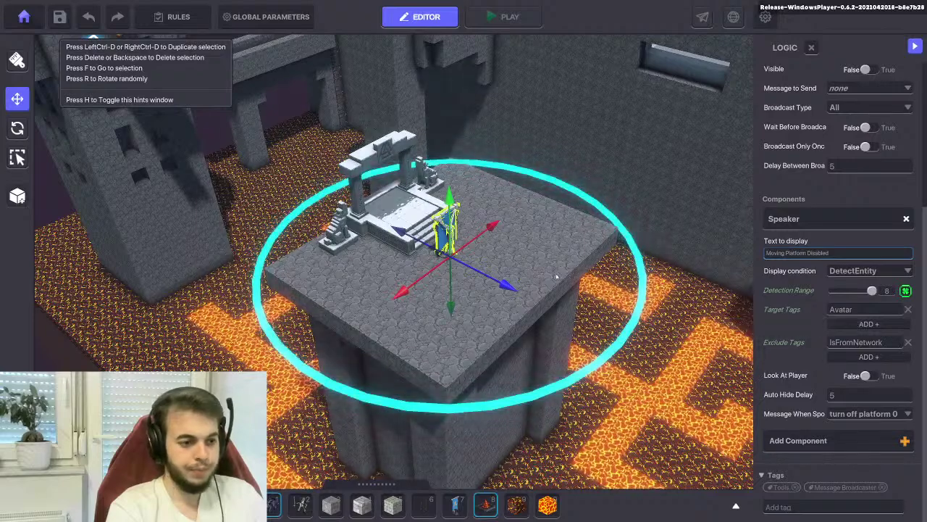
left_click(544, 256)
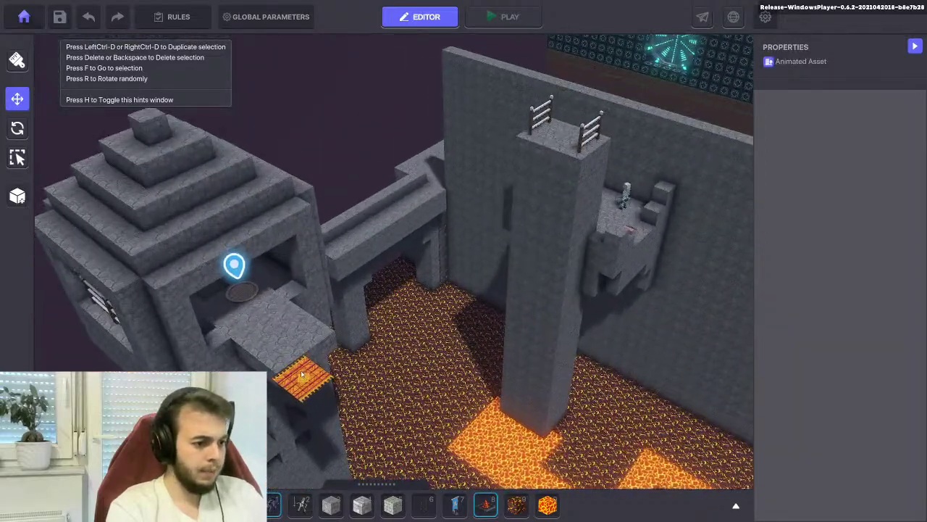
Add a Toggle Behaviour component to the orange carpet, initially switched off
left_click(303, 373)
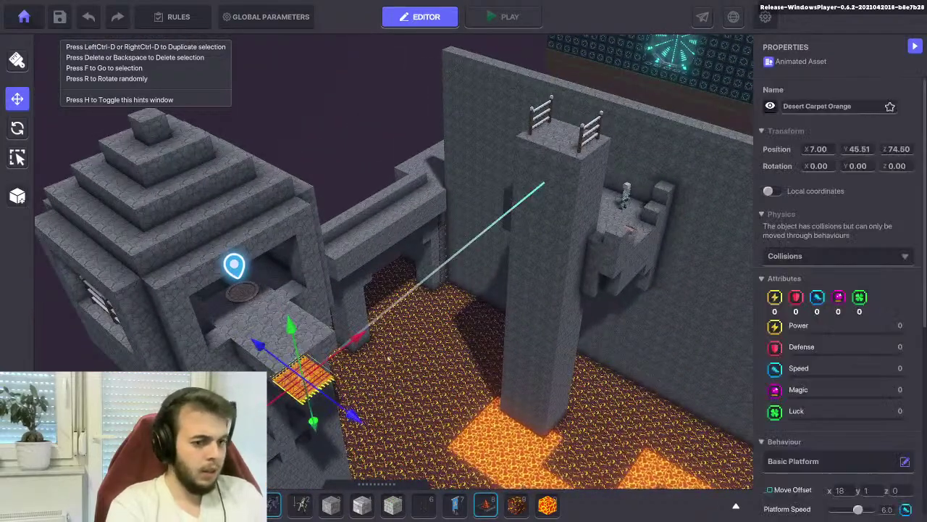
scroll(831, 269, "down", 4)
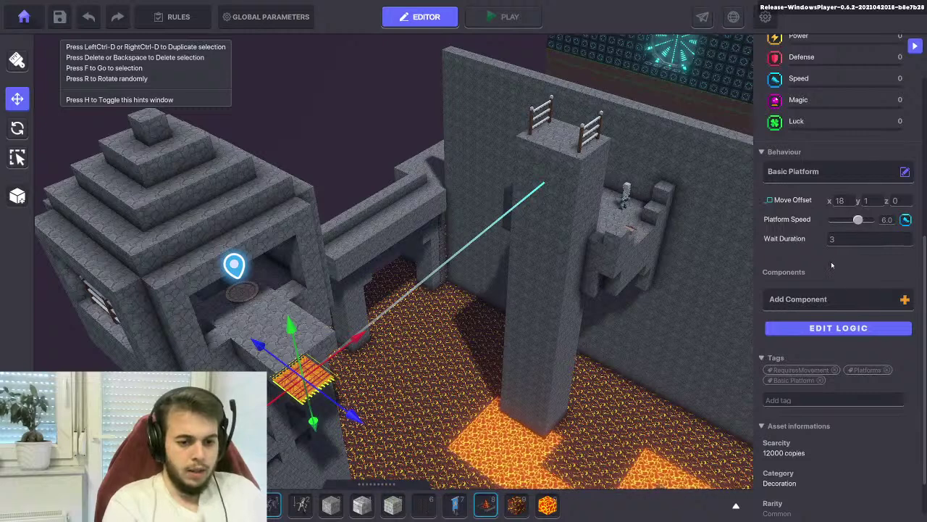
left_click(838, 299)
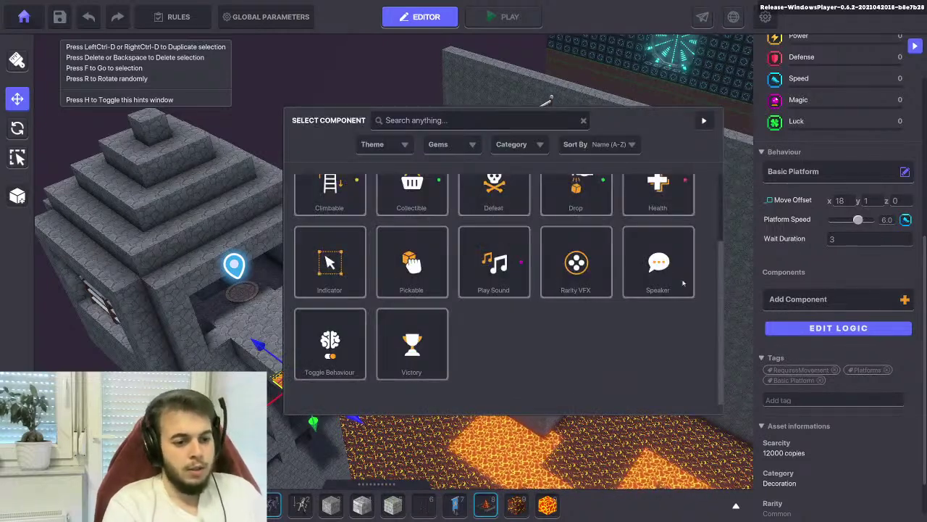
left_click(334, 335)
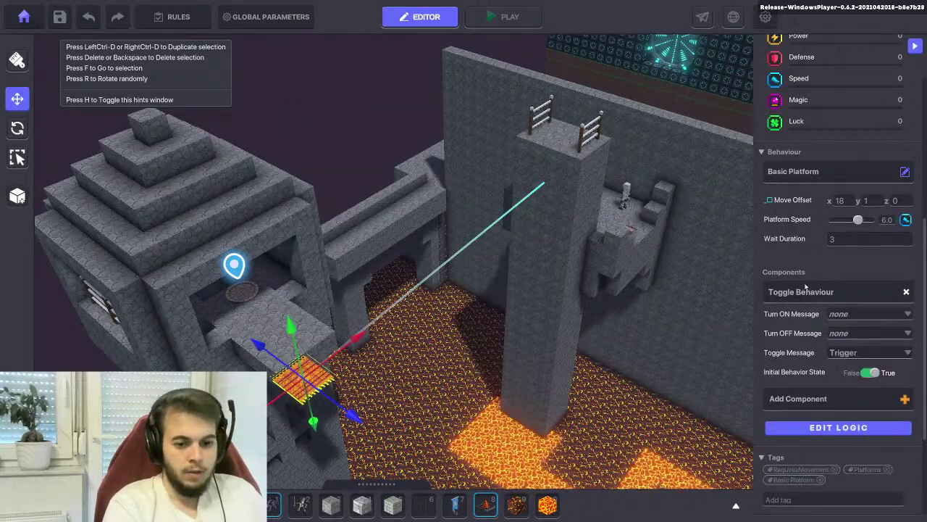
left_click(872, 373)
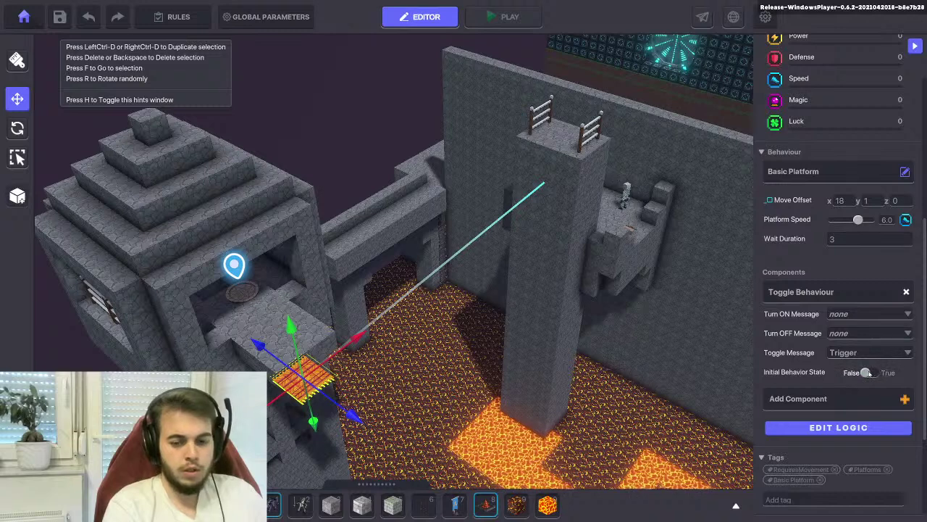
Try a 'start carpet 0' turn-on message, then reset the turn-on message to none
left_click(844, 314)
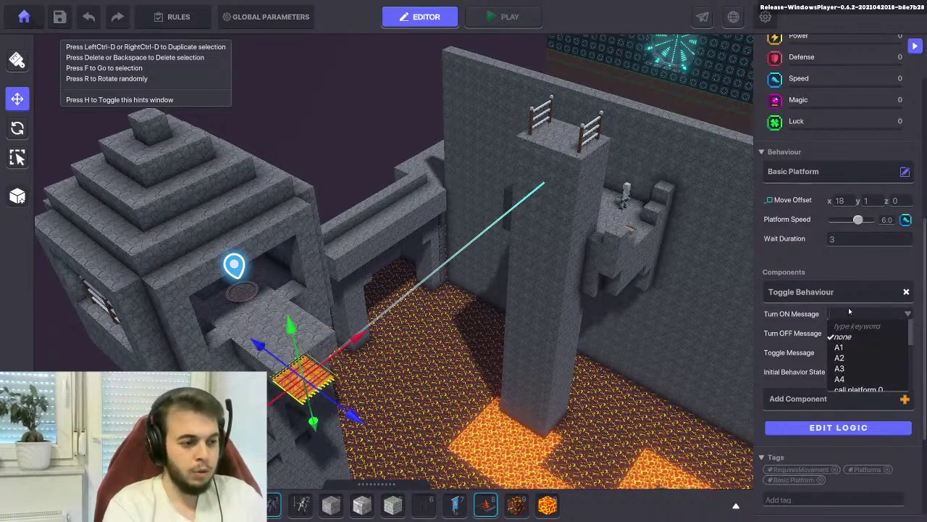
type("startCa")
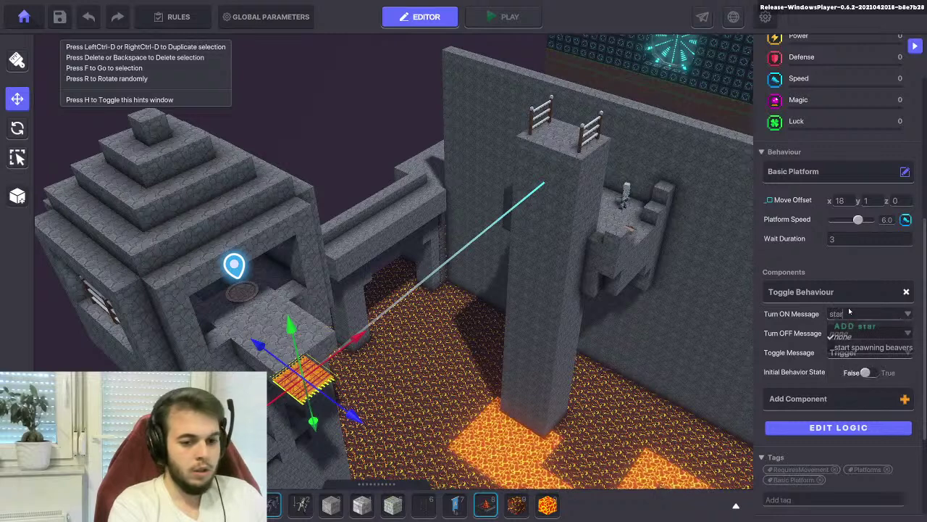
key("BackSpace")
key("BackSpace")
type("c")
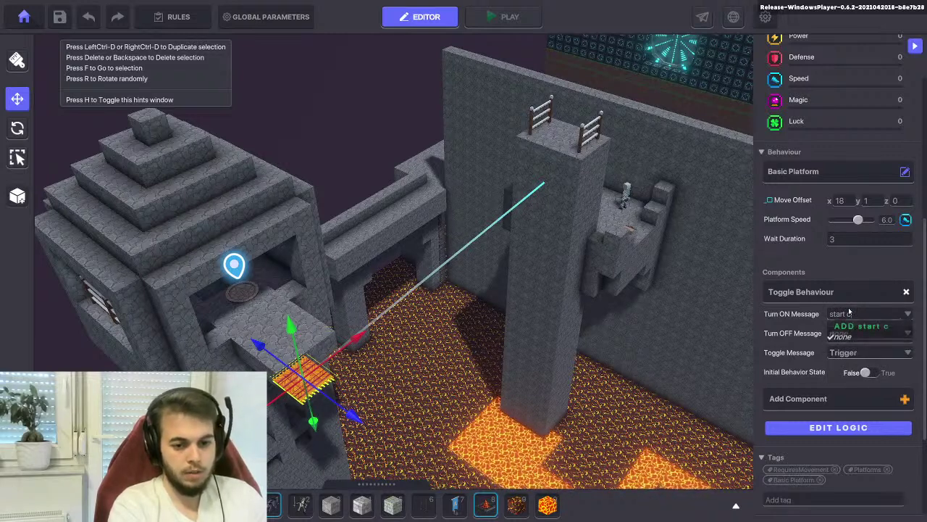
type("rarp")
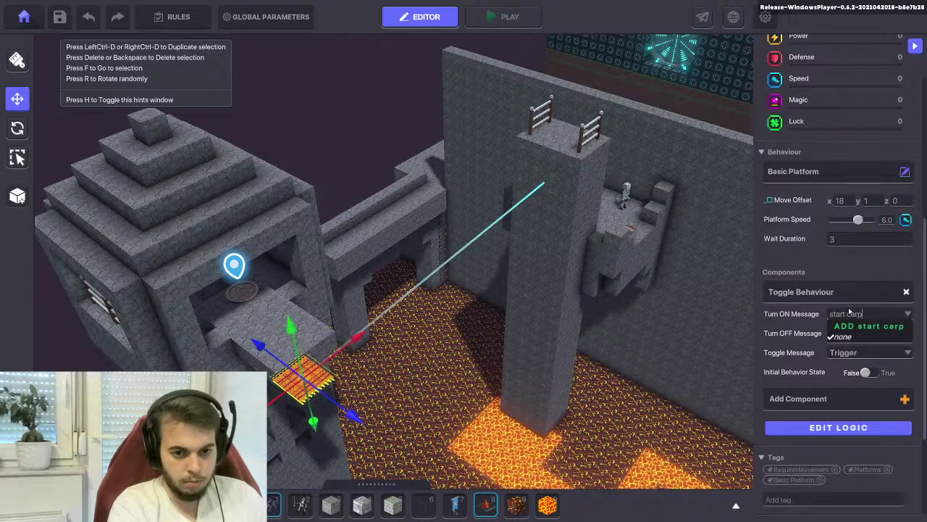
type("et 0")
left_click(795, 330)
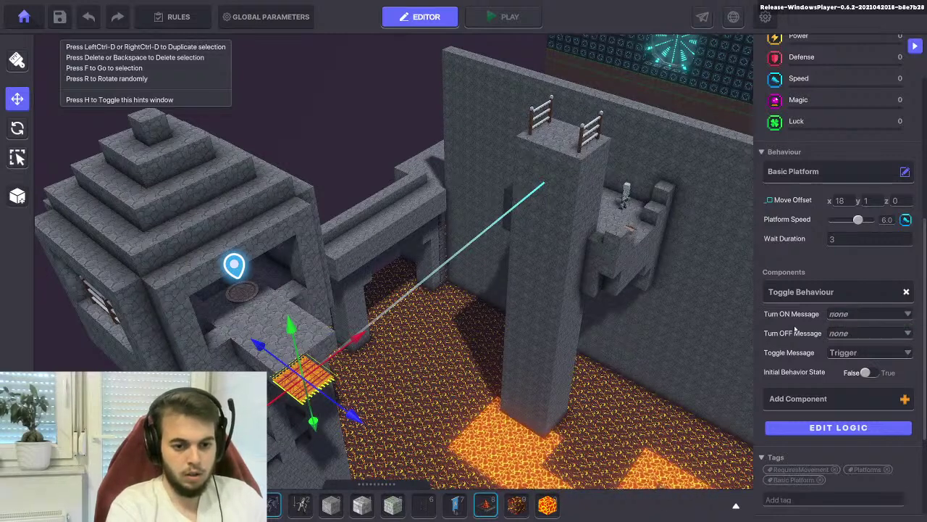
left_click(841, 316)
left_click(852, 329)
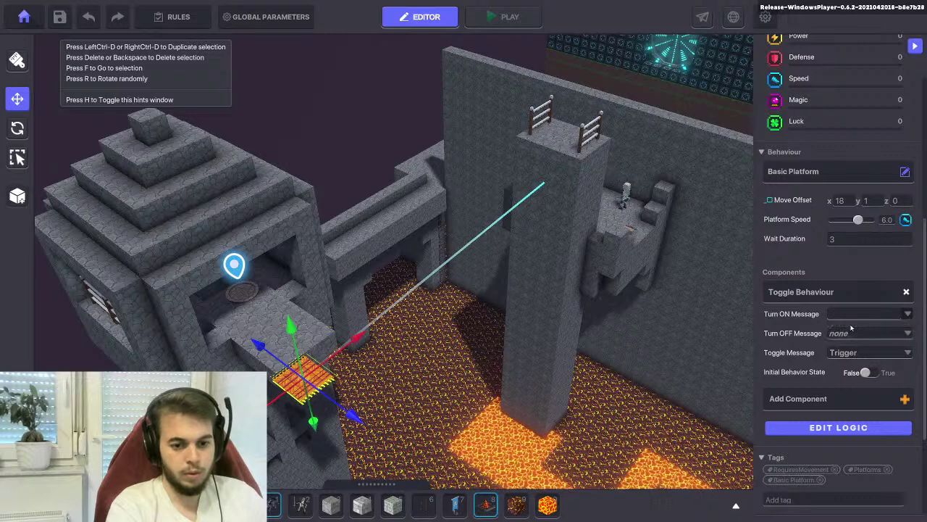
left_click(849, 332)
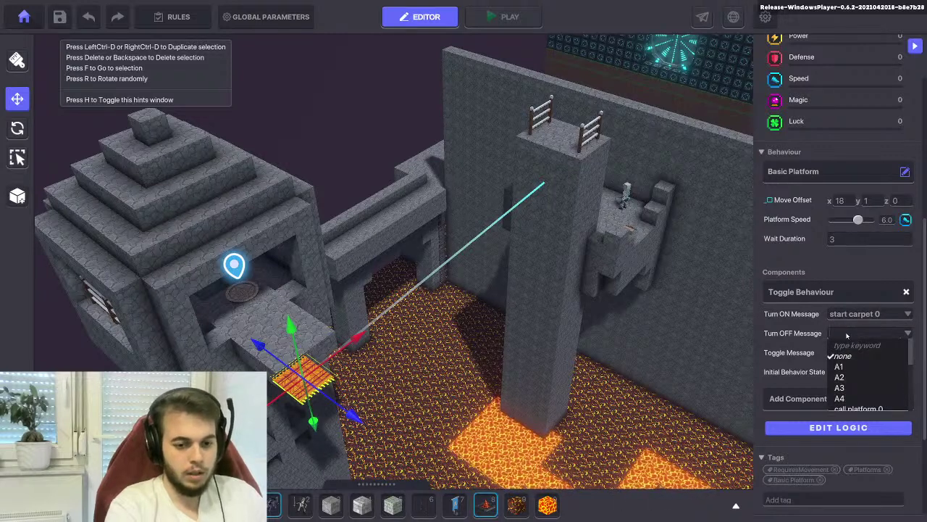
left_click(846, 333)
left_click(845, 314)
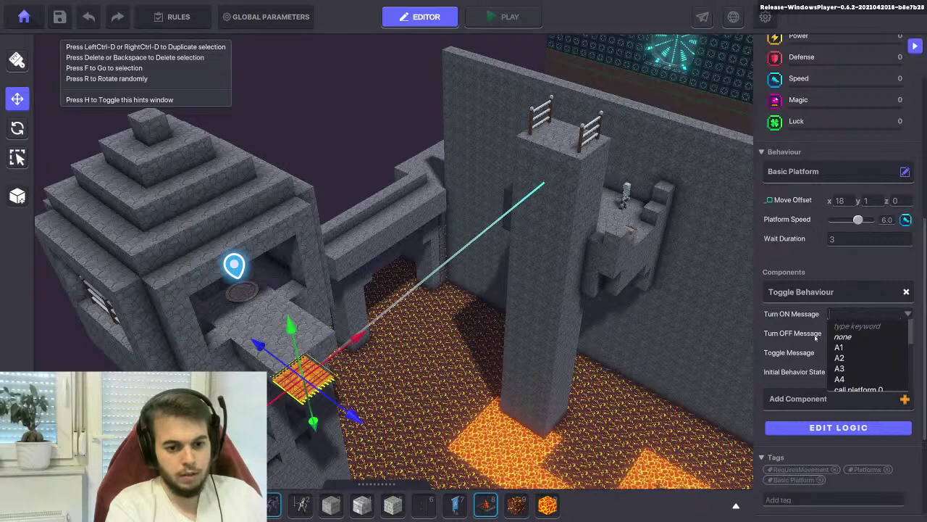
left_click(843, 337)
Create and assign a 'toggle carpet 0' toggle message, then deselect the carpet
left_click(837, 353)
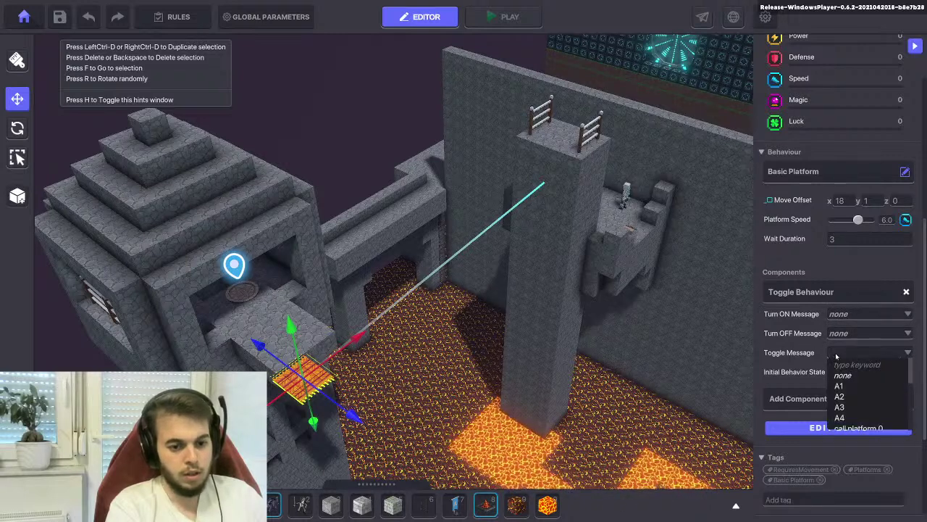
type("toggle ")
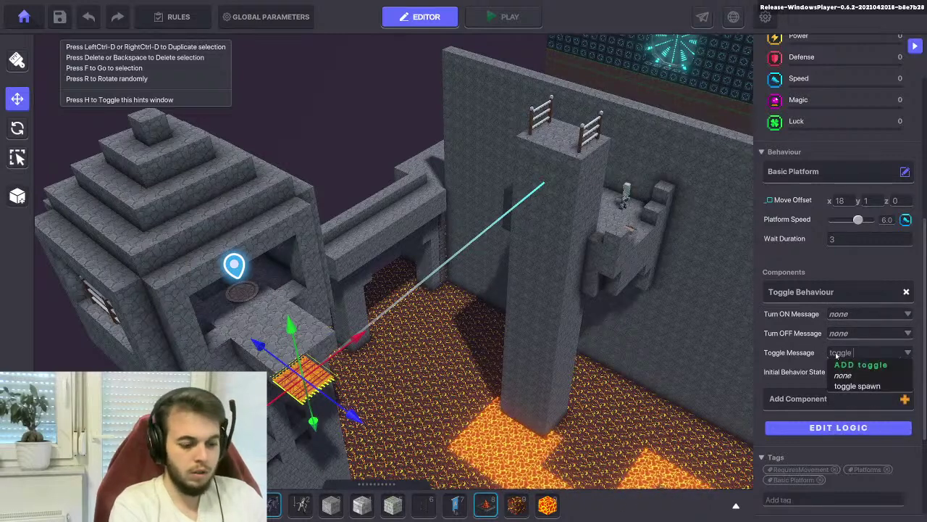
type("c")
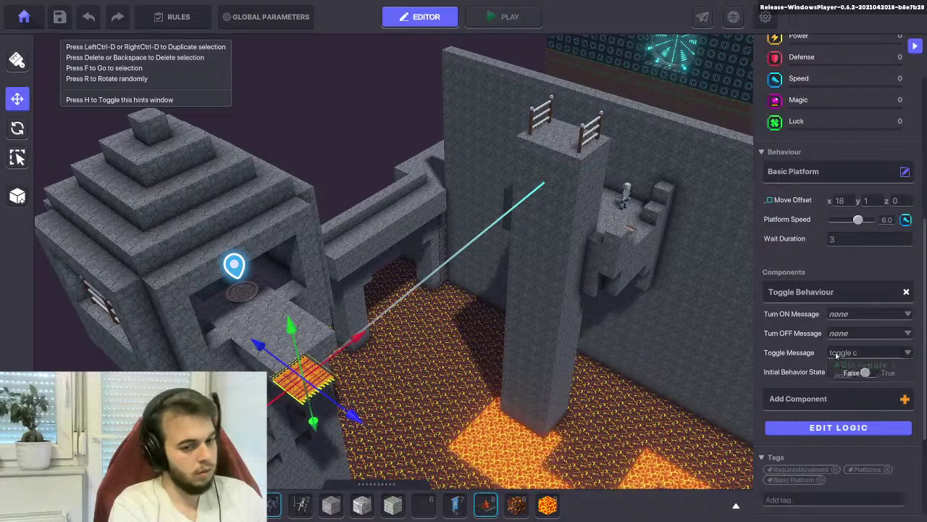
type("arpet 0")
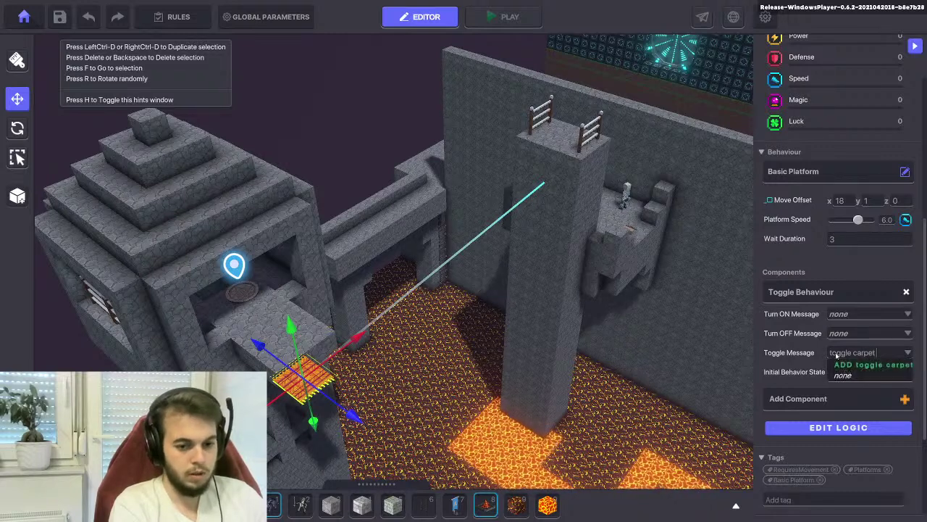
left_click(855, 365)
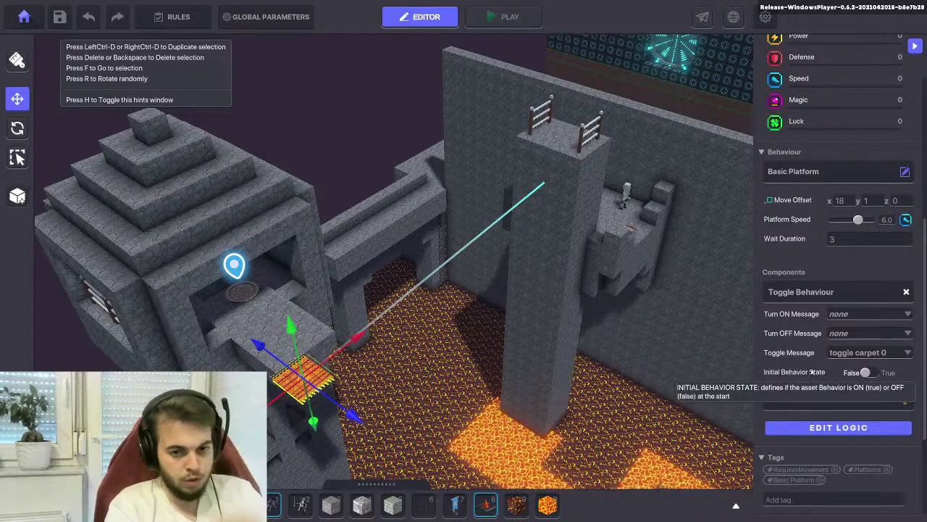
left_click(288, 307)
scroll(296, 301, "up", 3)
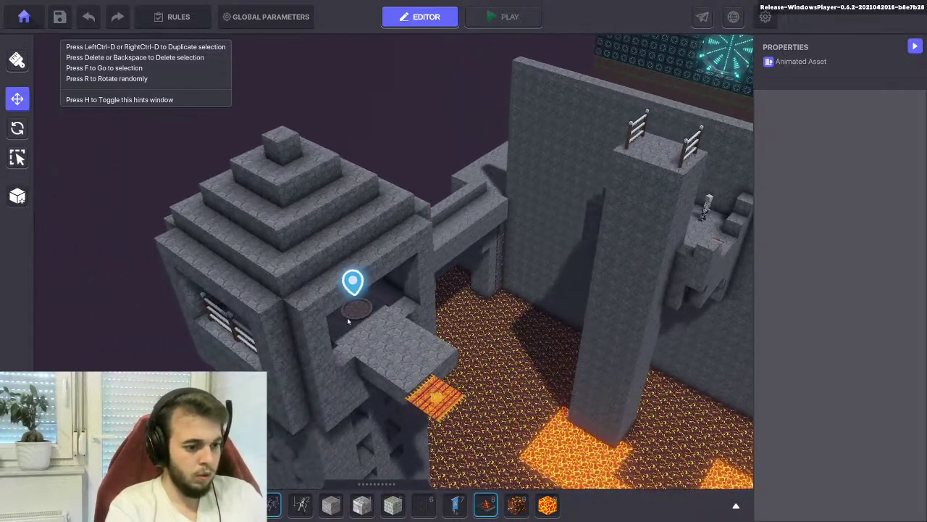
Add the Ancient Lever to the hotbar and place it on the ledge beside the carpet
left_click(369, 515)
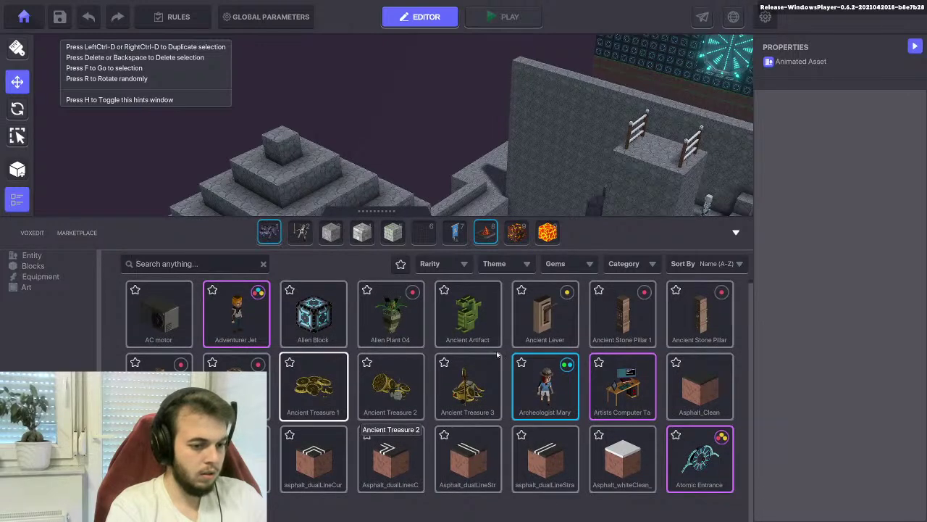
left_click_drag(545, 323, 428, 235)
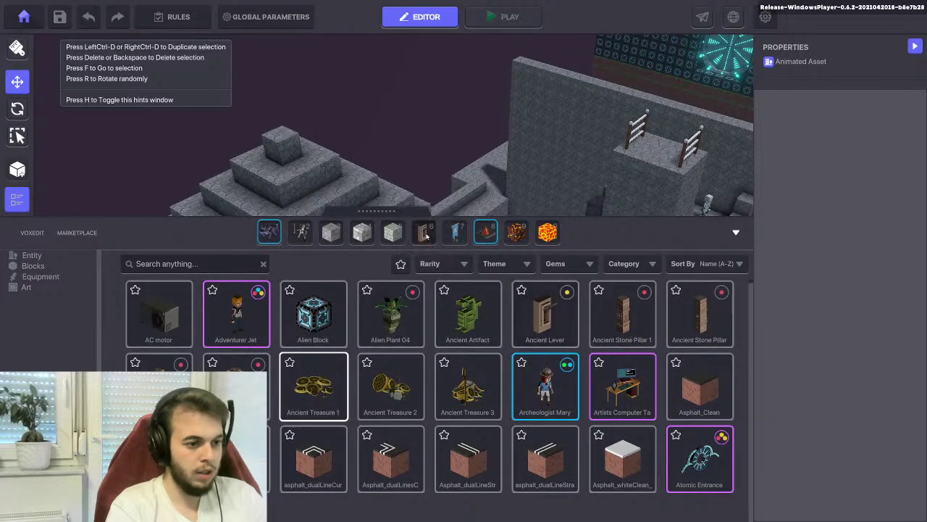
scroll(423, 391, "up", 6)
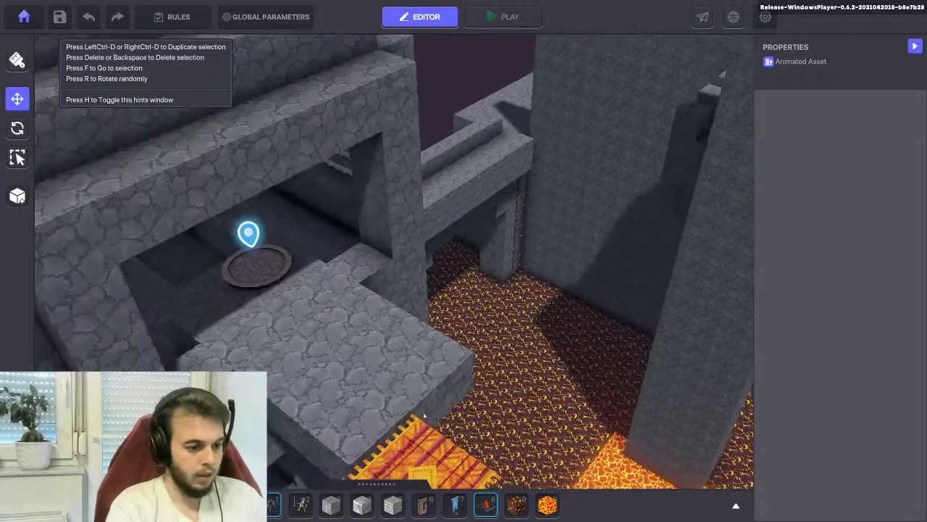
left_click(423, 502)
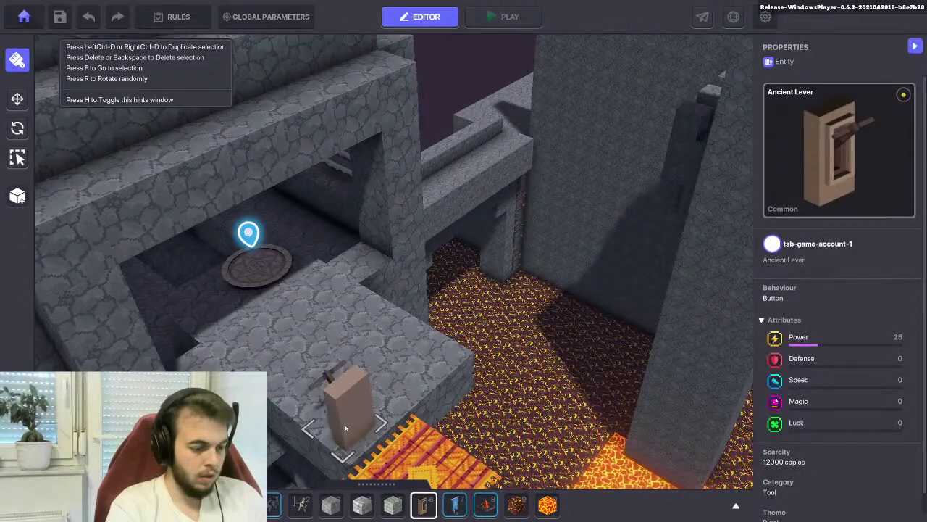
left_click(409, 370)
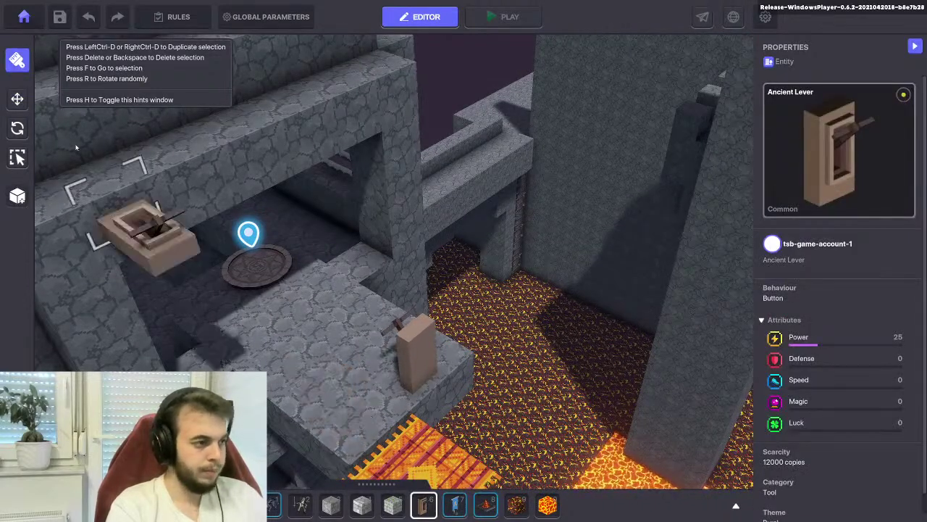
left_click(17, 98)
Set the lever's Message to Send to 'toggle carpet 0'
left_click(414, 351)
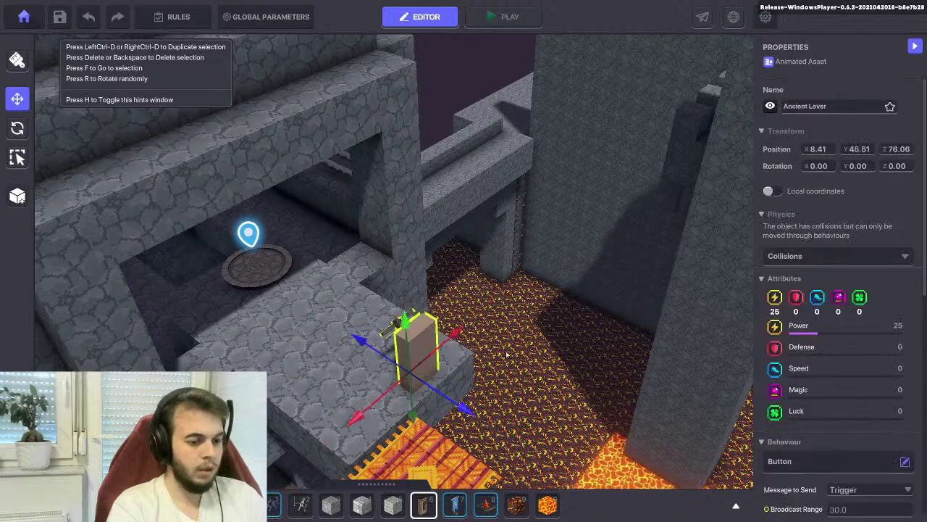
scroll(824, 223, "down", 2)
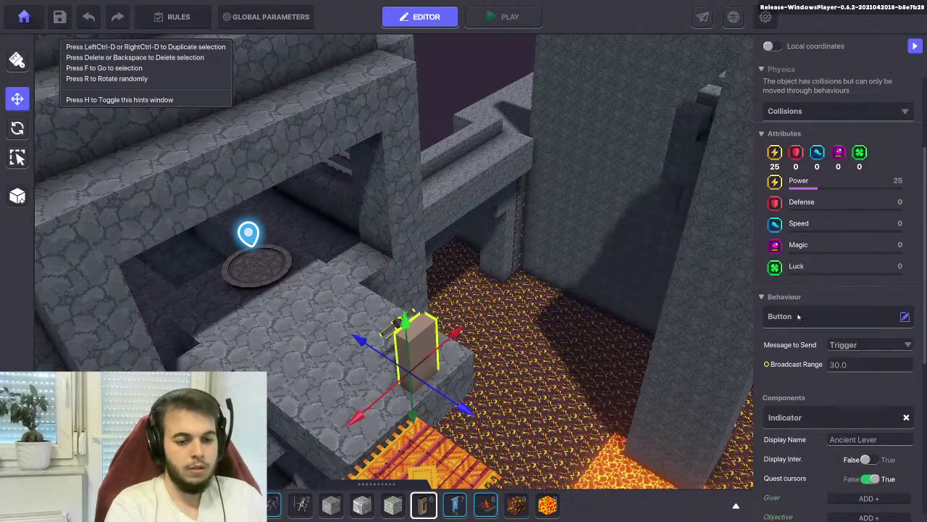
left_click(869, 345)
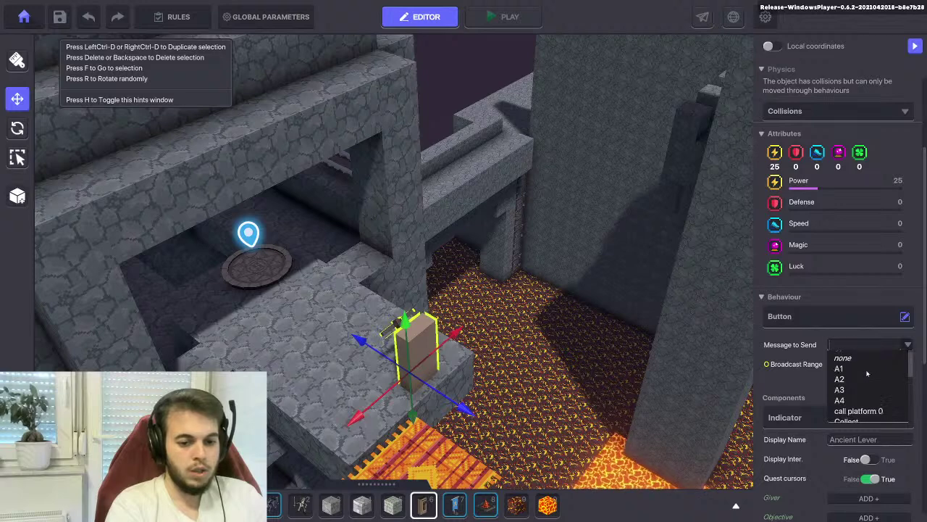
scroll(866, 373, "down", 3)
scroll(866, 373, "down", 3)
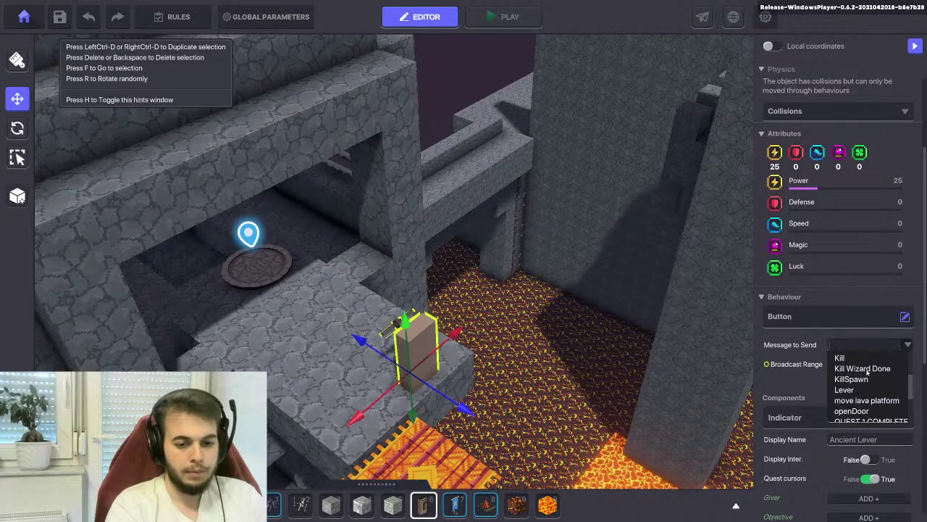
scroll(867, 370, "down", 3)
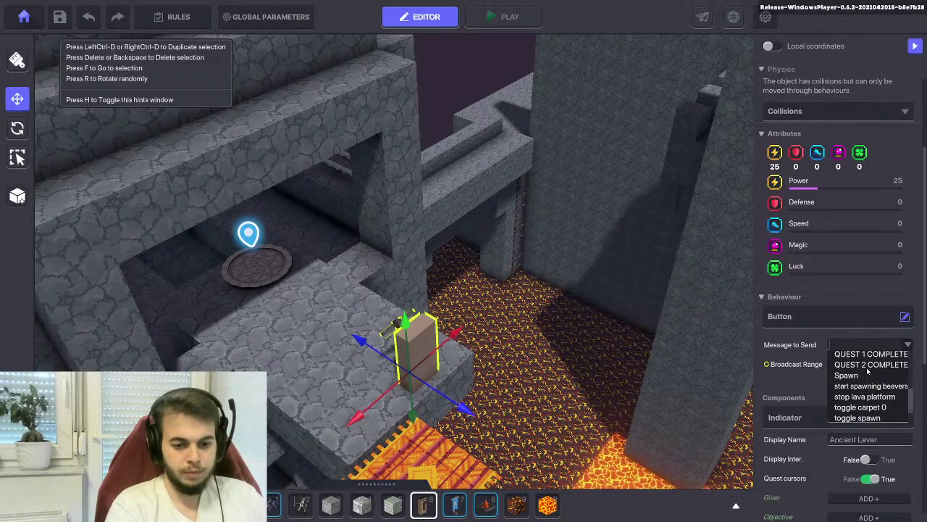
scroll(867, 370, "down", 1)
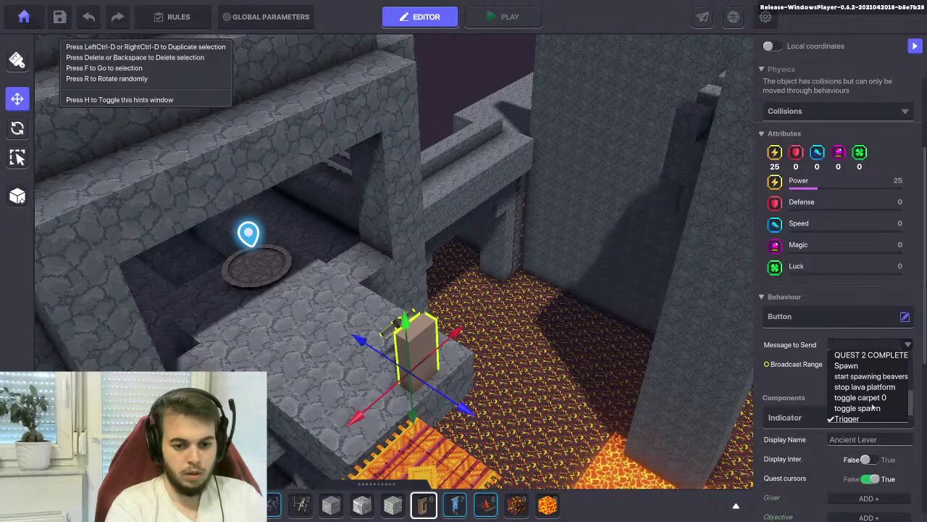
left_click(858, 398)
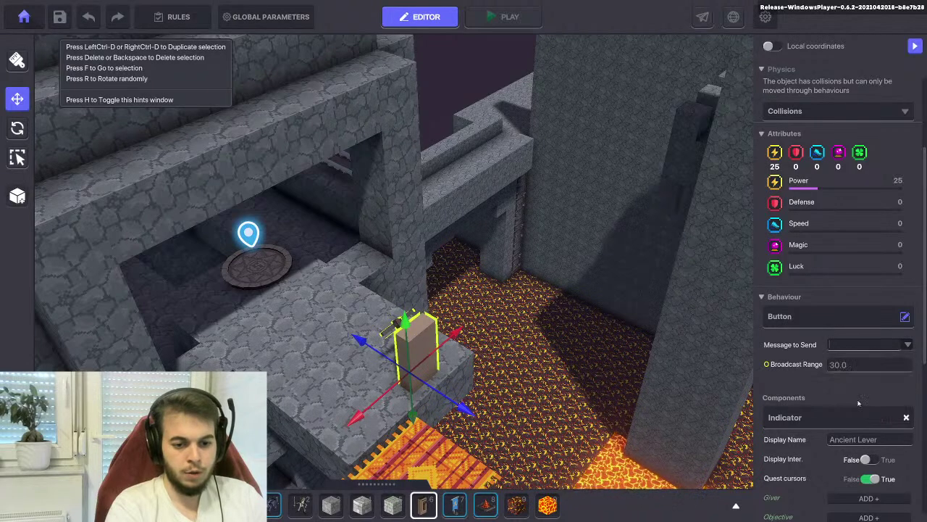
Set the lever's Broadcast Range to 5 and start playtesting
left_click(837, 366)
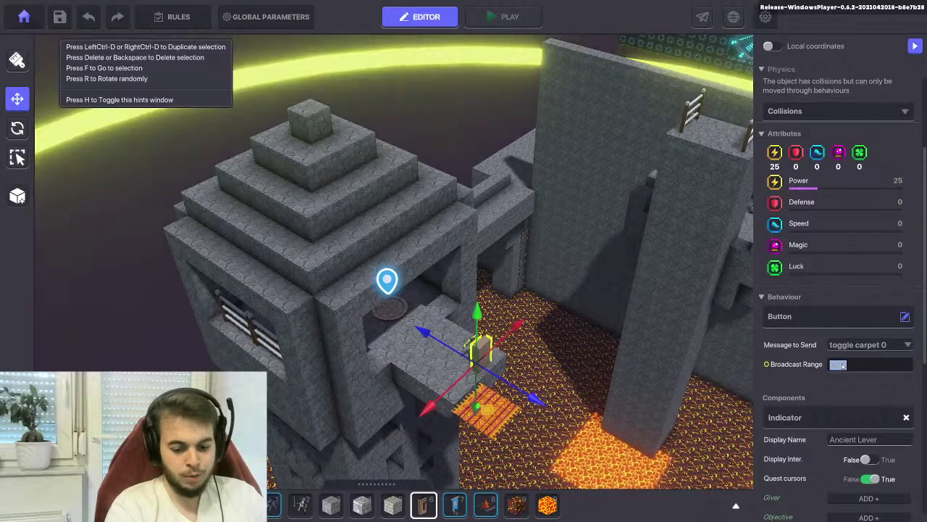
type("5")
key("Return")
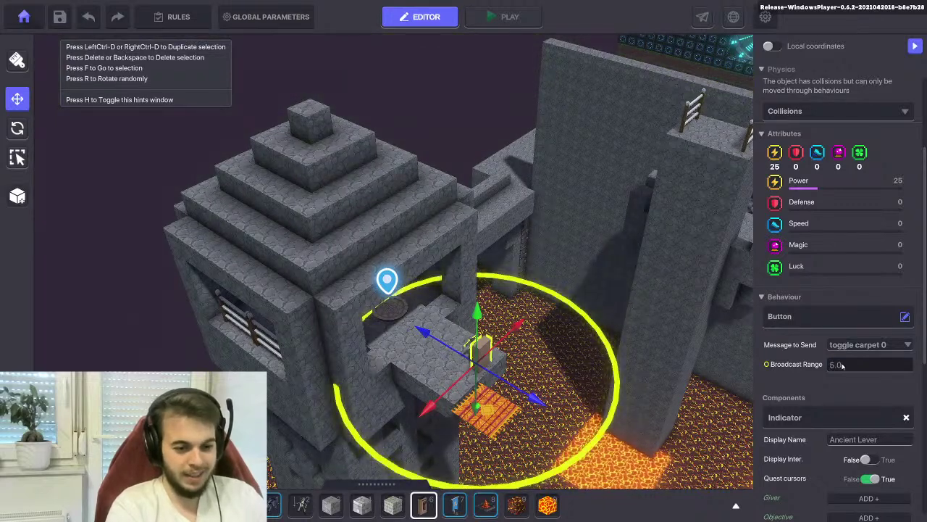
scroll(819, 359, "down", 2)
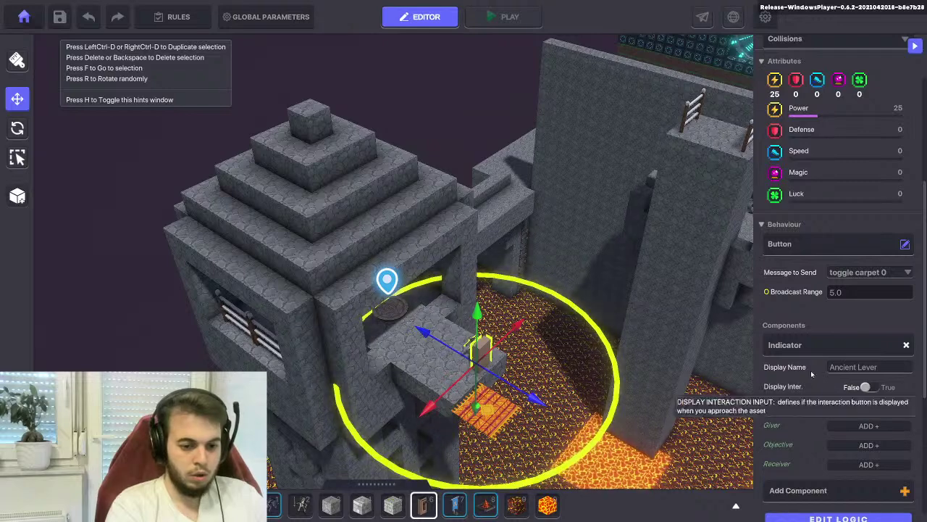
scroll(826, 384, "down", 4)
scroll(807, 405, "up", 2)
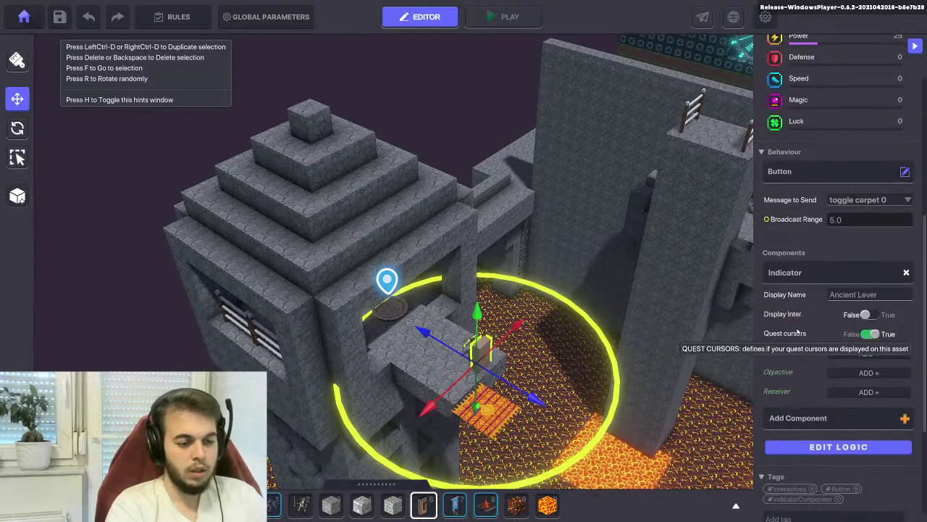
left_click(509, 16)
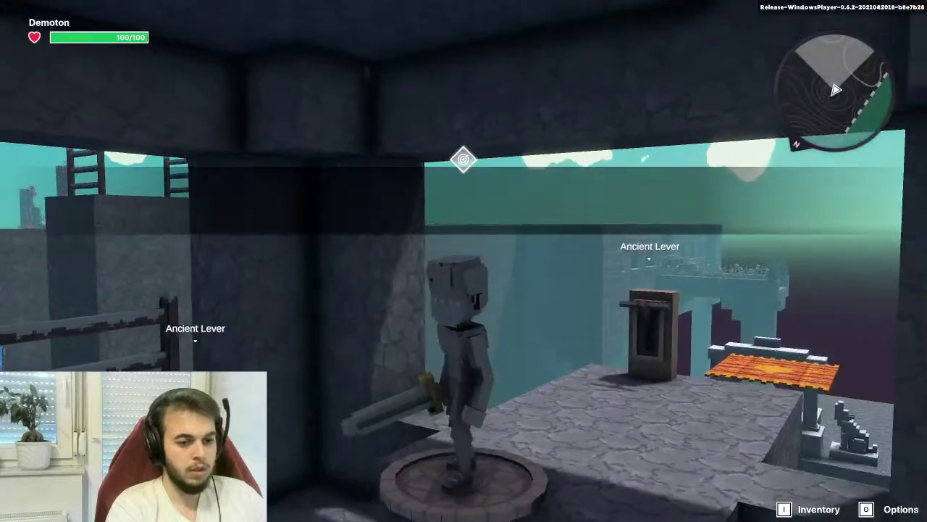
Exit the playtest and rename the lever's display name to 'Carpet Controls'
key("Escape")
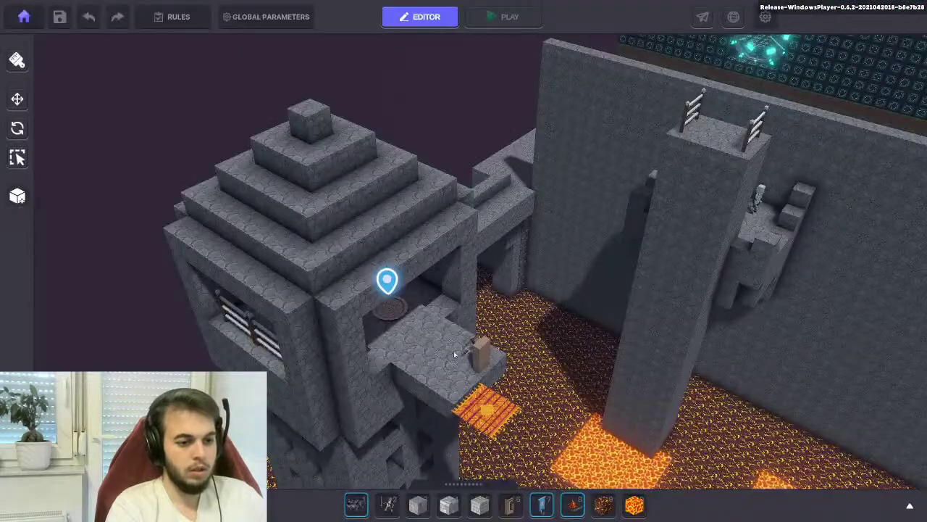
scroll(788, 345, "down", 1)
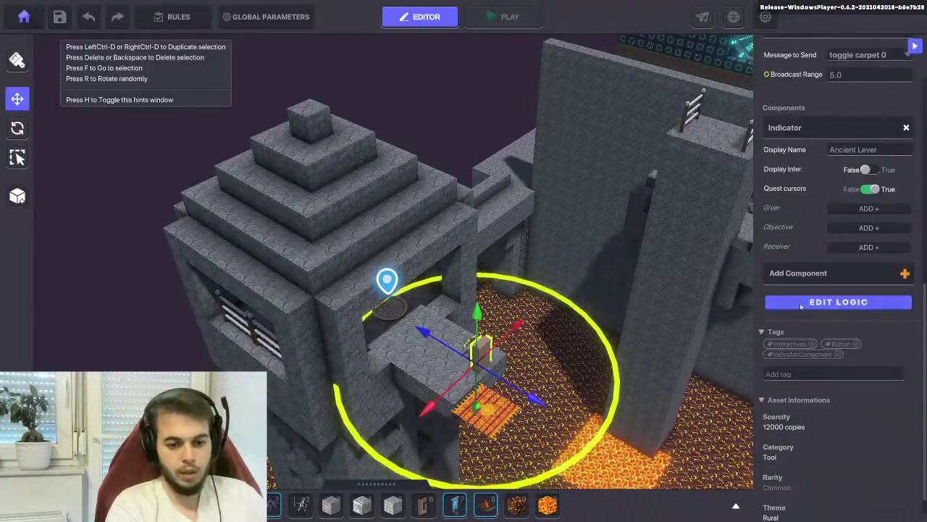
scroll(782, 264, "down", 1)
scroll(781, 264, "down", 1)
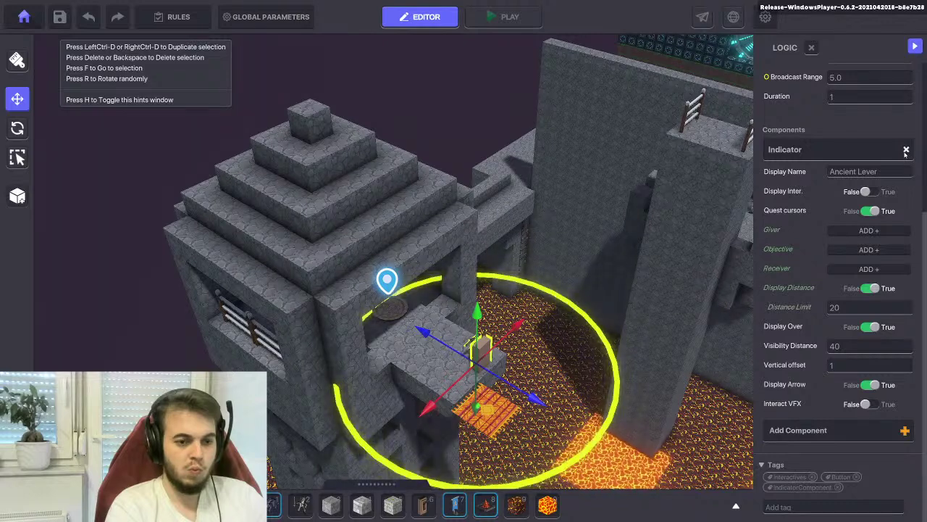
left_click(845, 172)
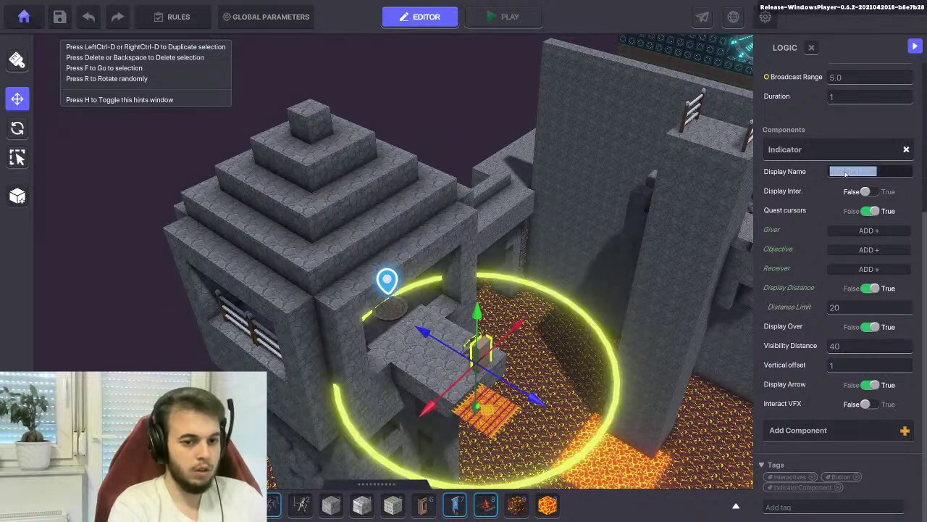
type("Carpet Controls")
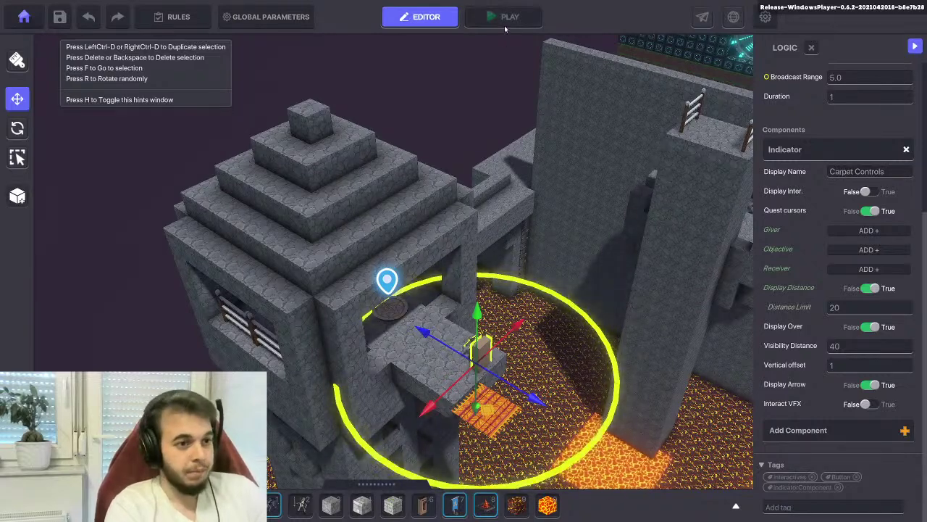
Save the level, dismiss the confirmation and start a playtest
left_click(59, 17)
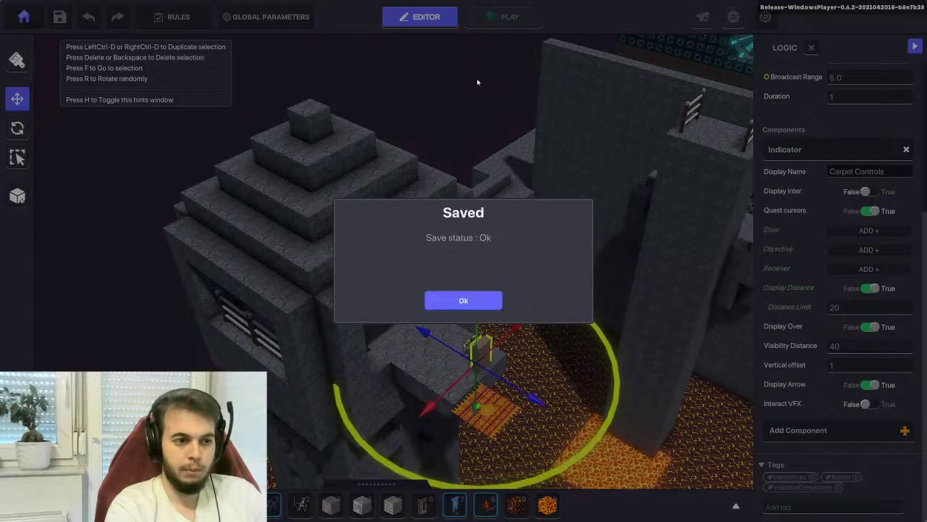
left_click(466, 300)
left_click(507, 16)
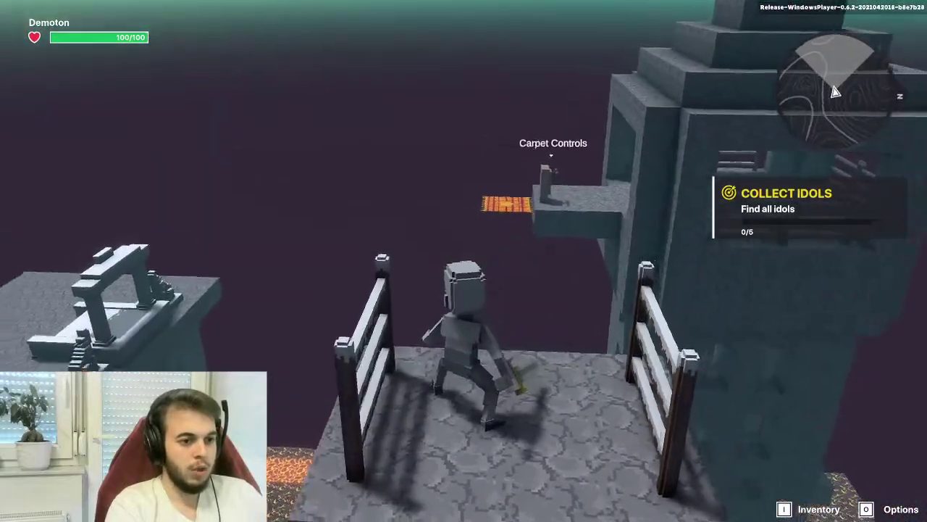
Walk toward the lever and strike the Frozen Skeleton repeatedly, then pass under the arch
key("w")
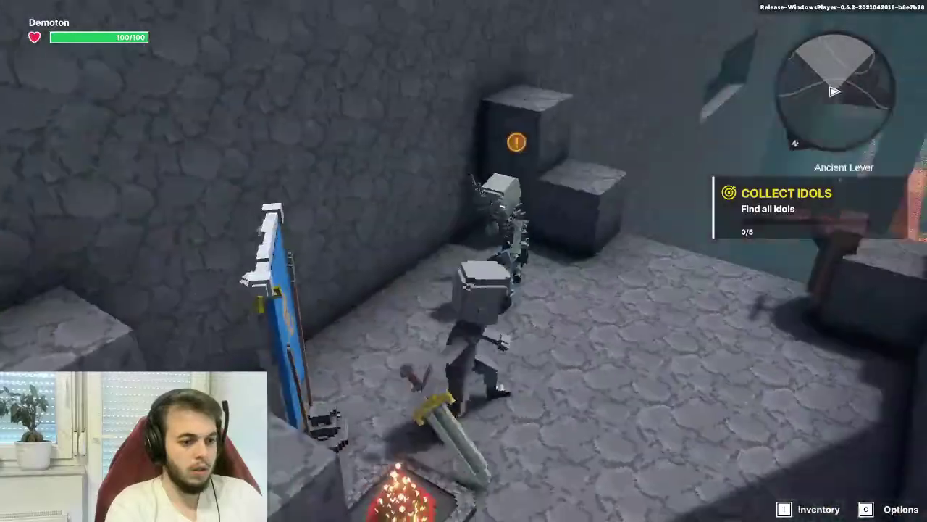
key("w")
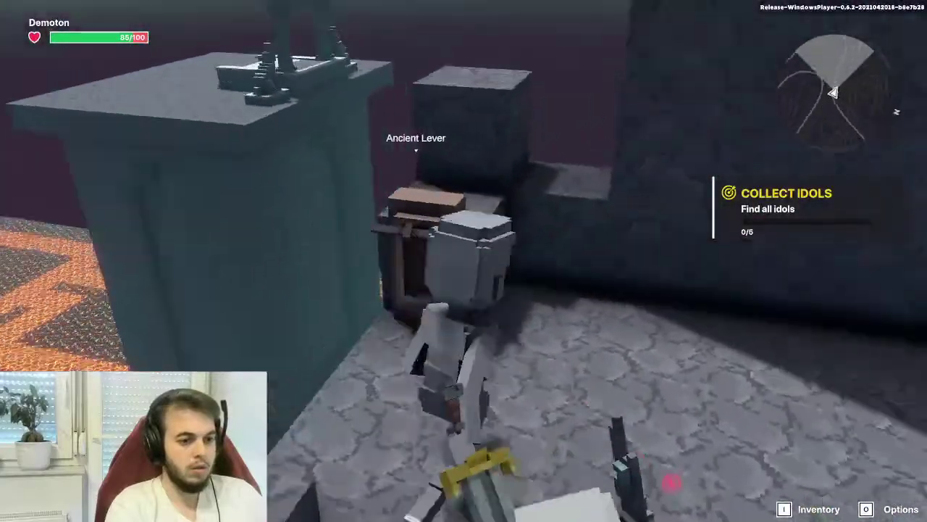
key("w")
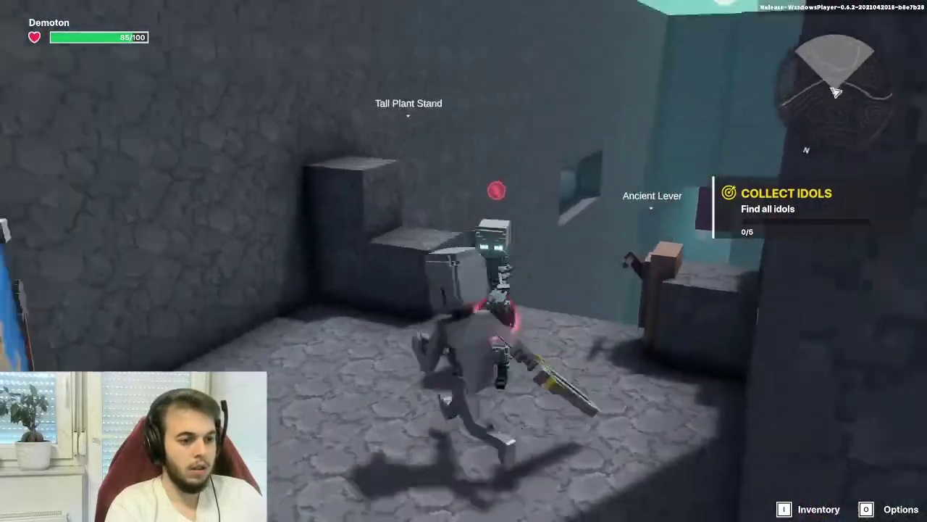
left_click(463, 261)
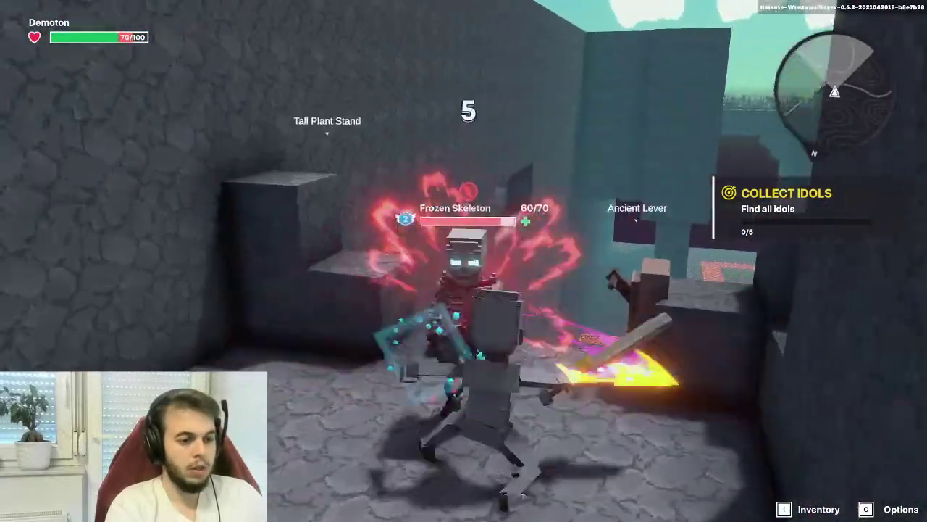
left_click(464, 260)
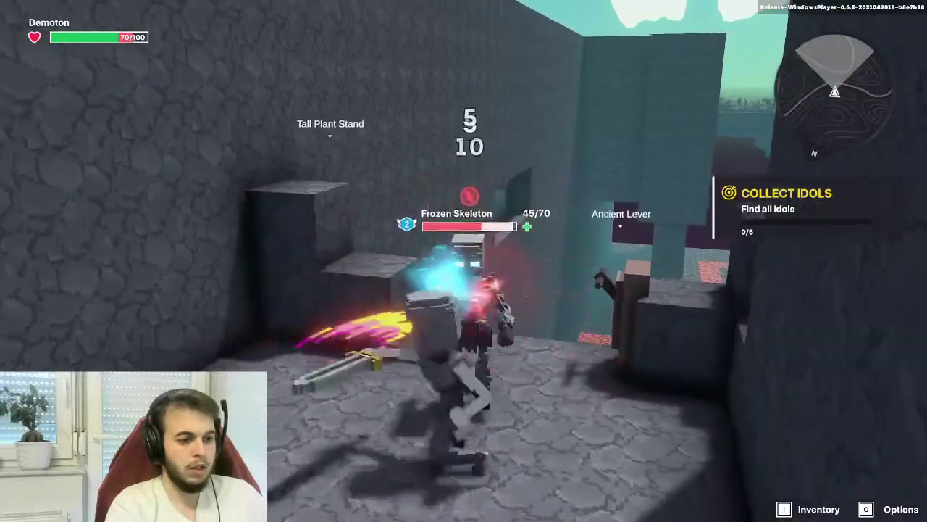
left_click(464, 261)
left_click(464, 260)
left_click(464, 261)
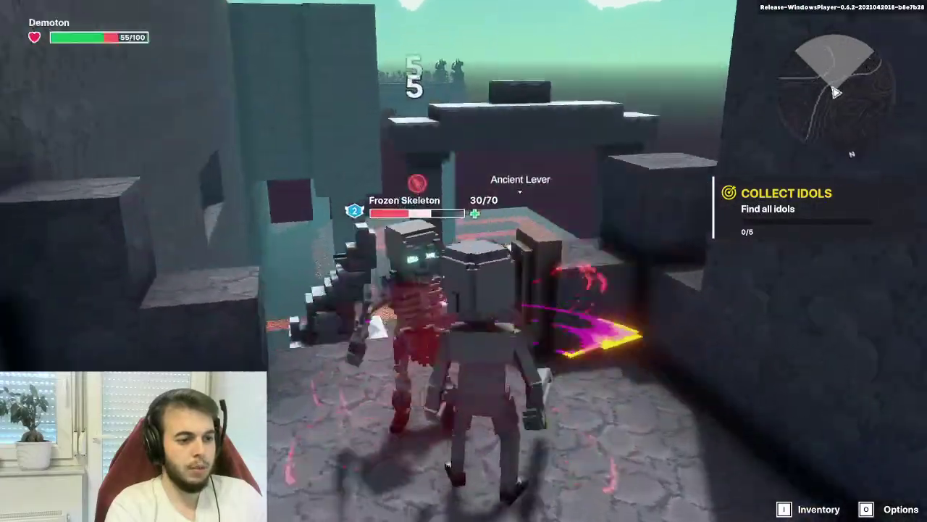
key("w")
key("w")
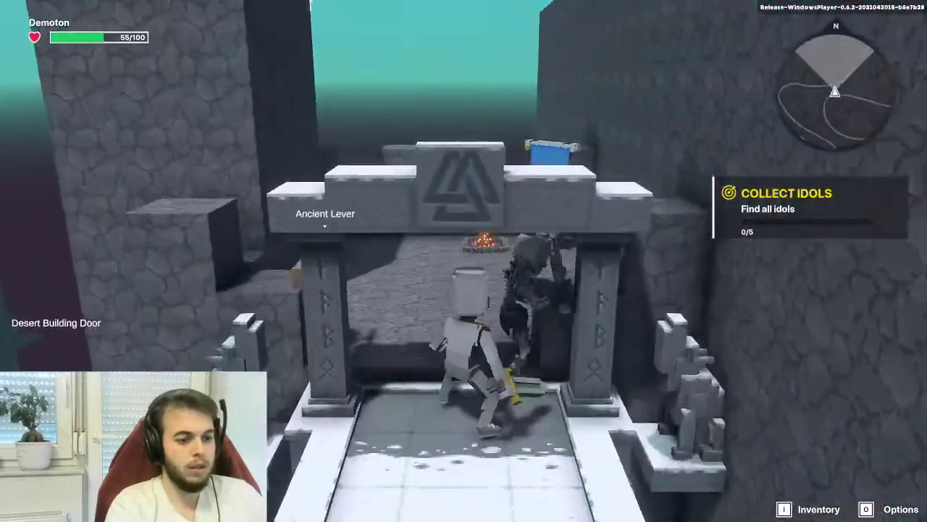
left_click(464, 261)
key("w")
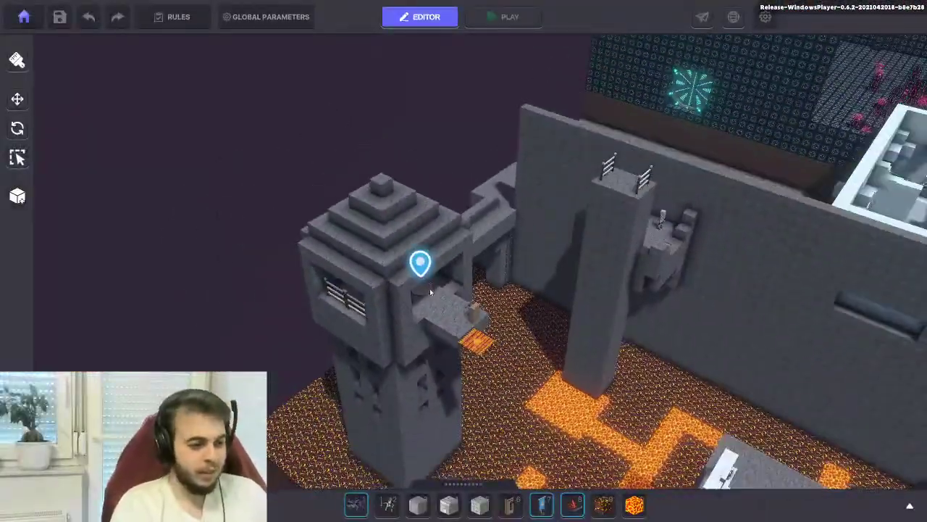
Drag the Avatar's Portal across and down onto the pink-tree room's floor
left_click(422, 265)
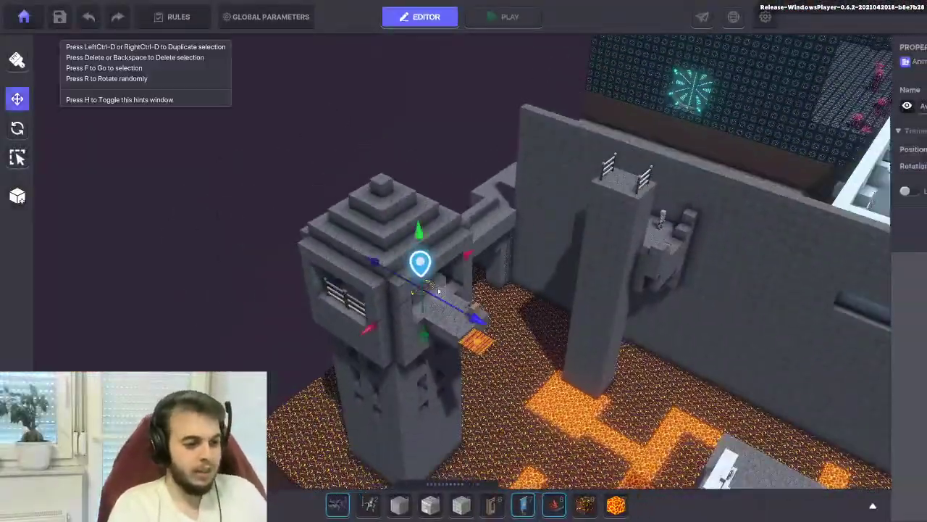
mouse_move(424, 268)
right_mouse_down()
mouse_move(270, 355)
mouse_move(188, 353)
right_mouse_up()
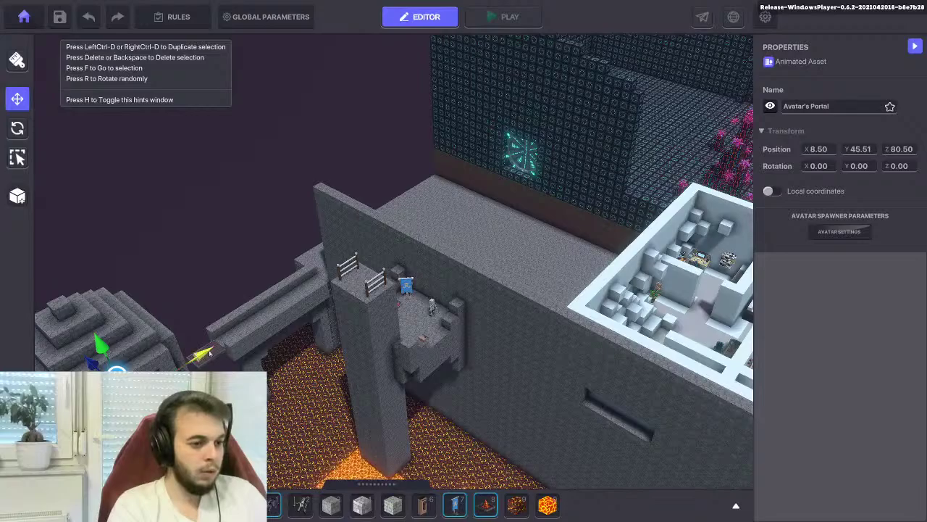
left_click_drag(201, 354, 690, 157)
right_click_drag(690, 157, 433, 226)
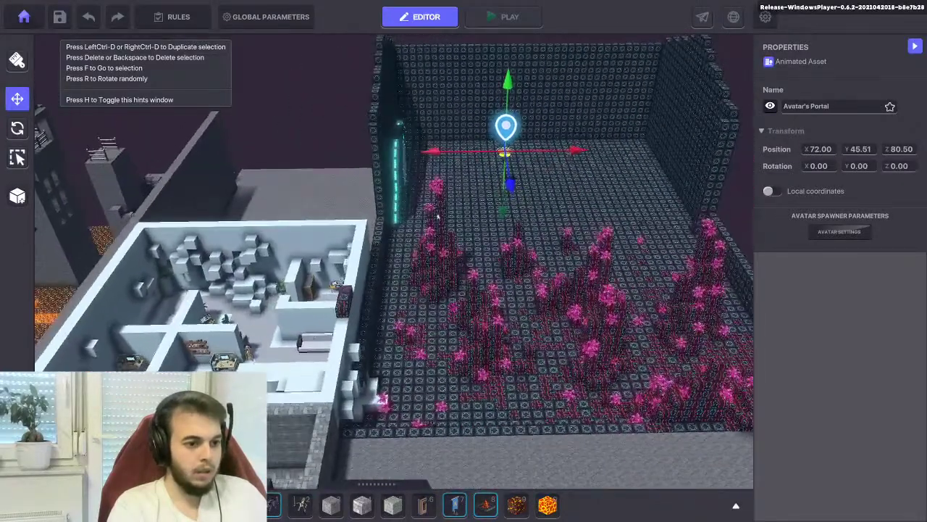
left_click_drag(519, 393, 524, 437)
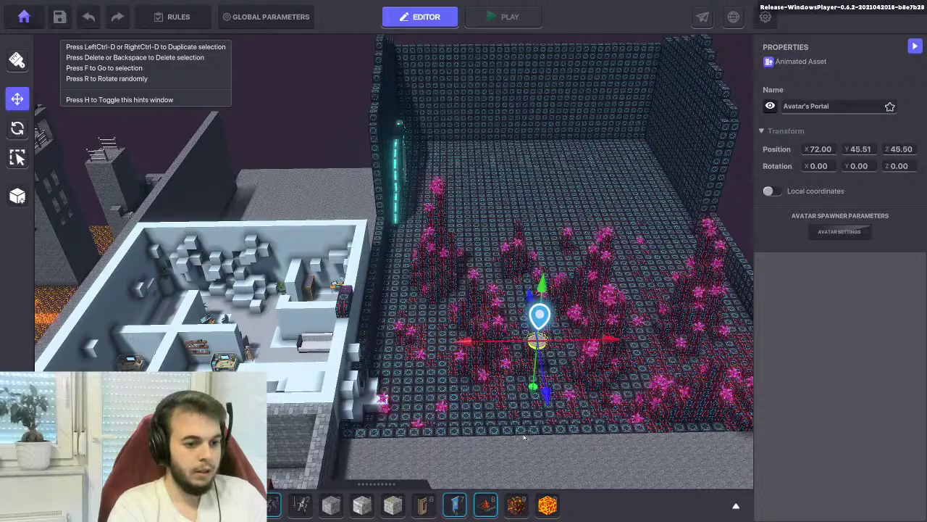
left_click_drag(468, 352, 328, 376)
scroll(415, 355, "up", 5)
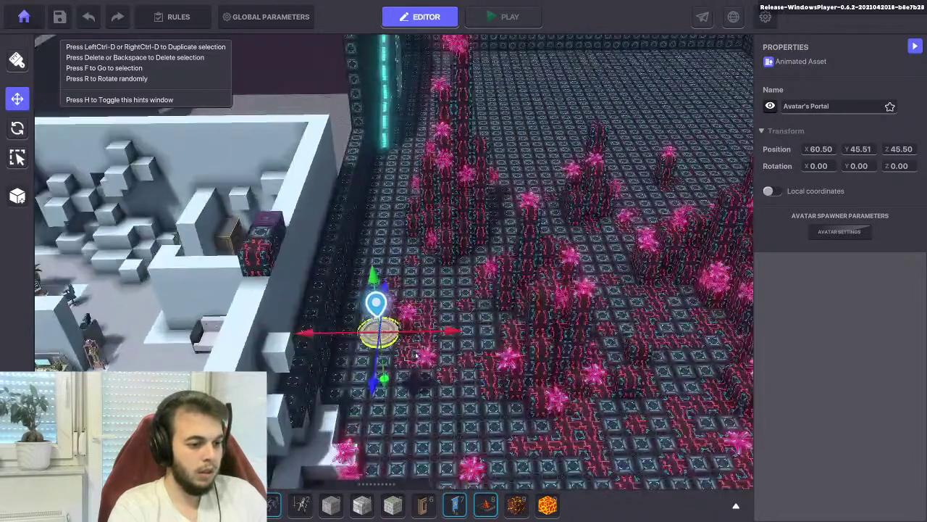
middle_click_drag(415, 355, 463, 208)
left_click_drag(428, 123, 432, 237)
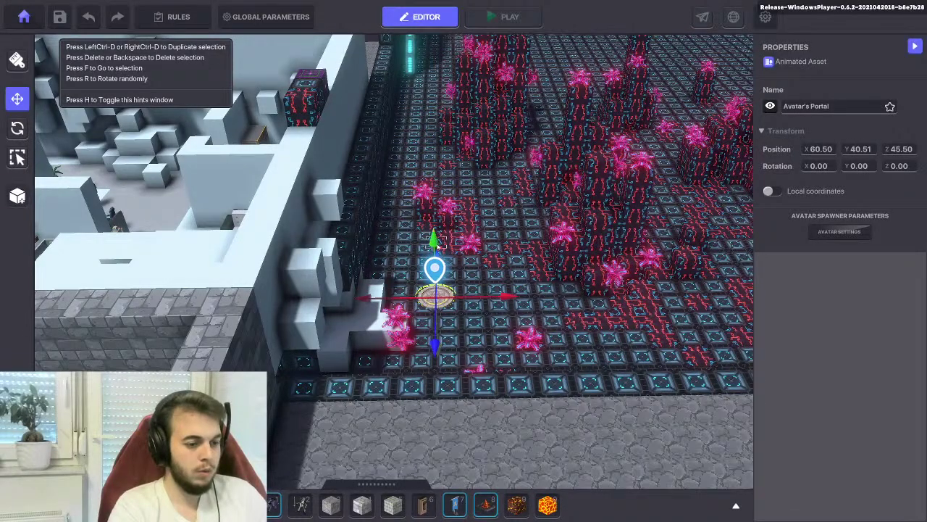
scroll(427, 249, "down", 4)
Deselect the portal and save the level, closing the Ok confirmation
left_click(410, 171)
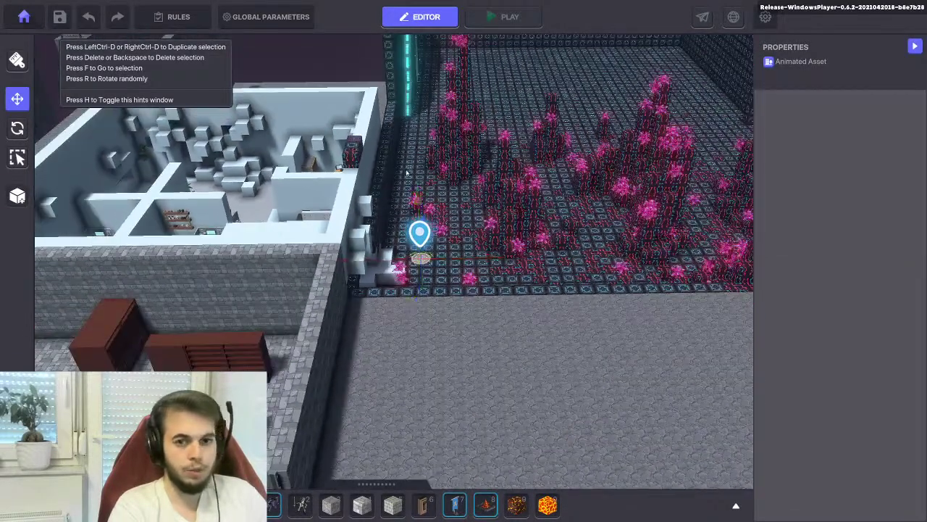
scroll(481, 214, "up", 3)
scroll(480, 215, "down", 3)
scroll(318, 224, "down", 1)
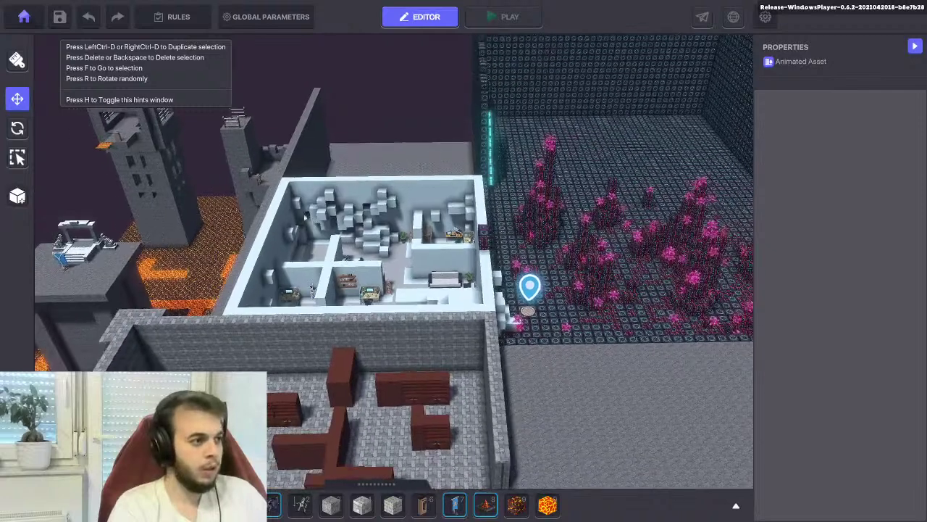
left_click(59, 17)
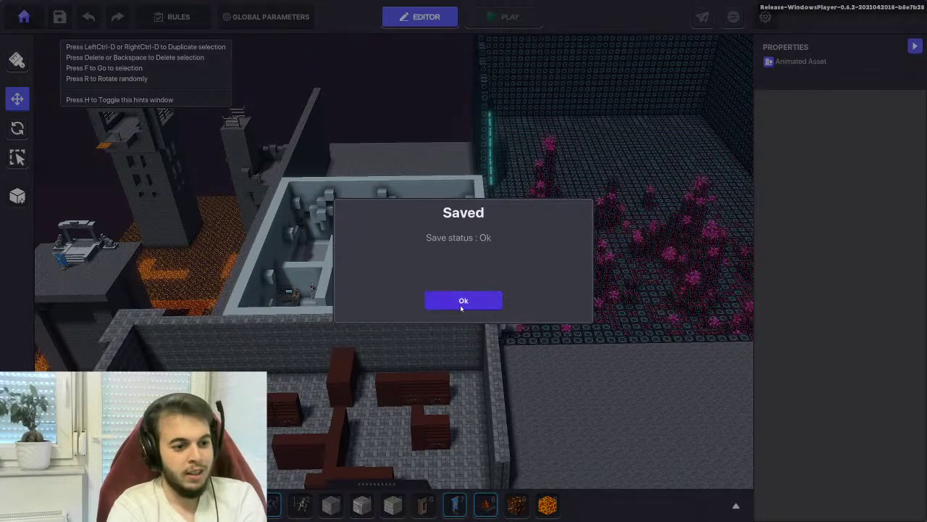
left_click(462, 304)
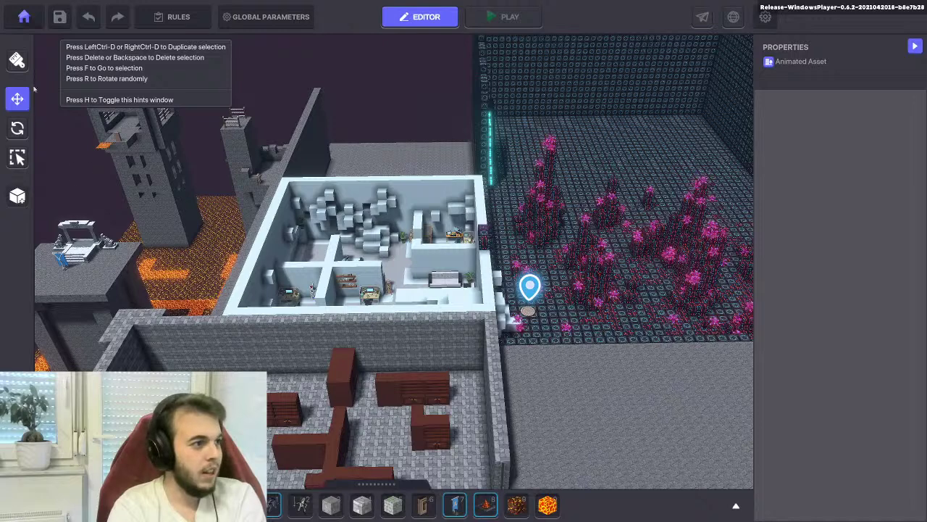